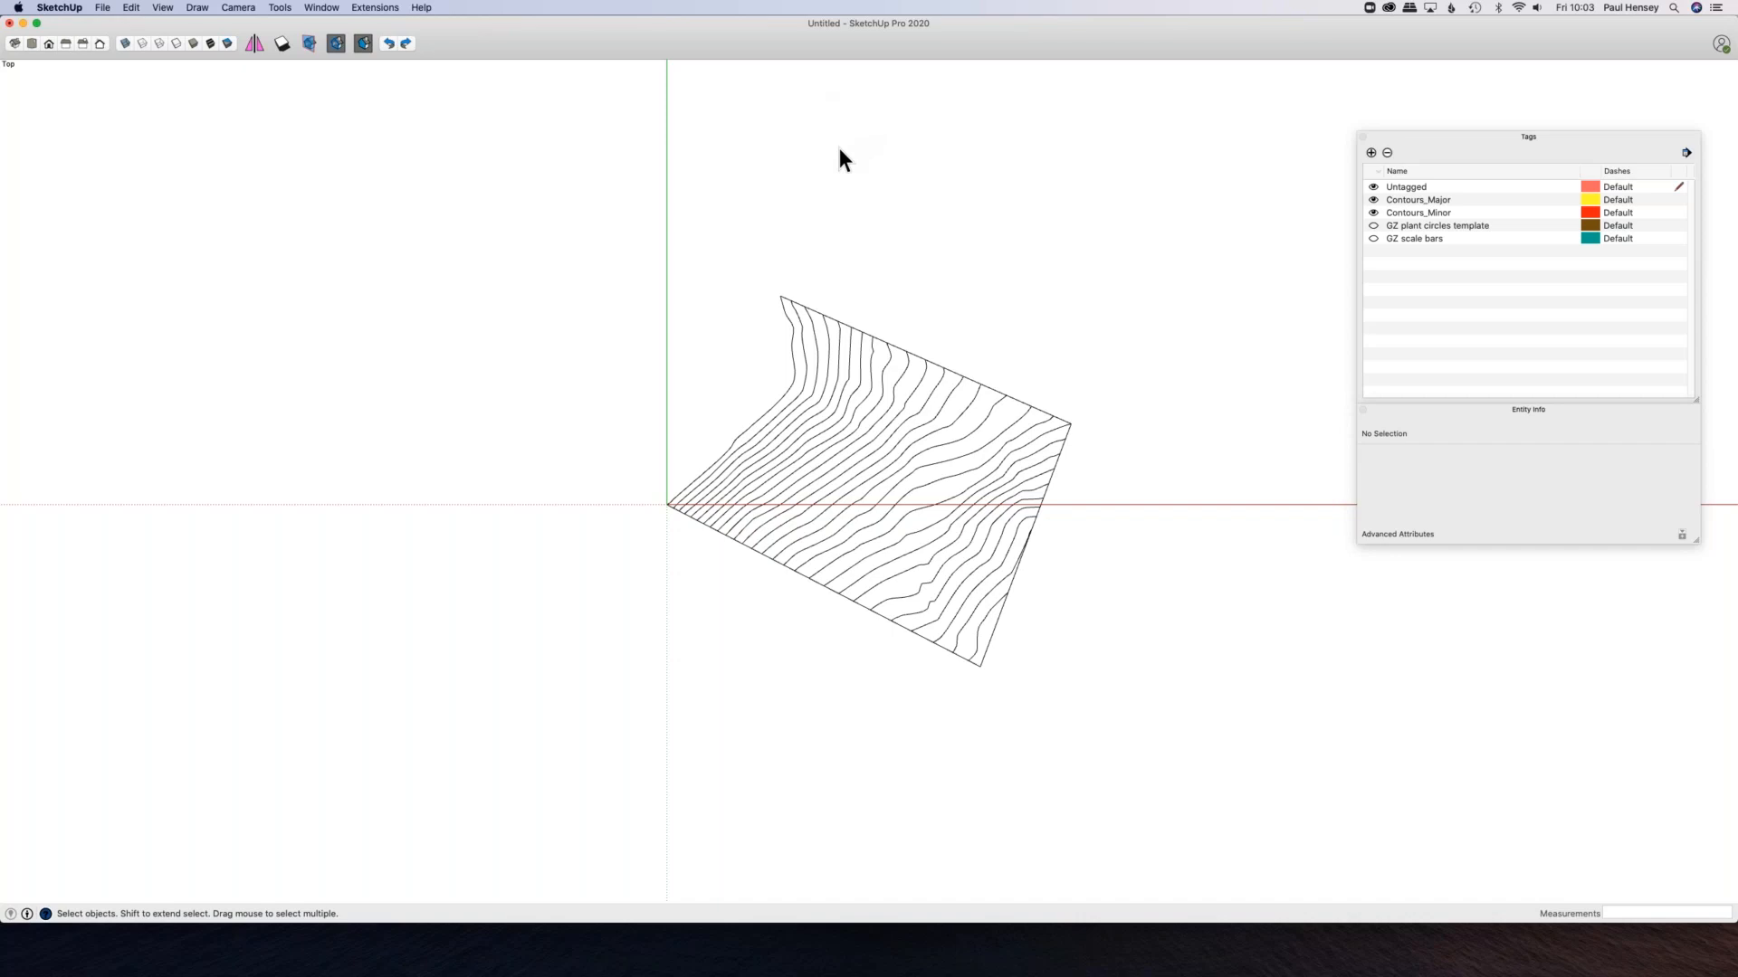
Step: Display the terrain contour model with shaded faces between its contour lines
key(super+shift+5)
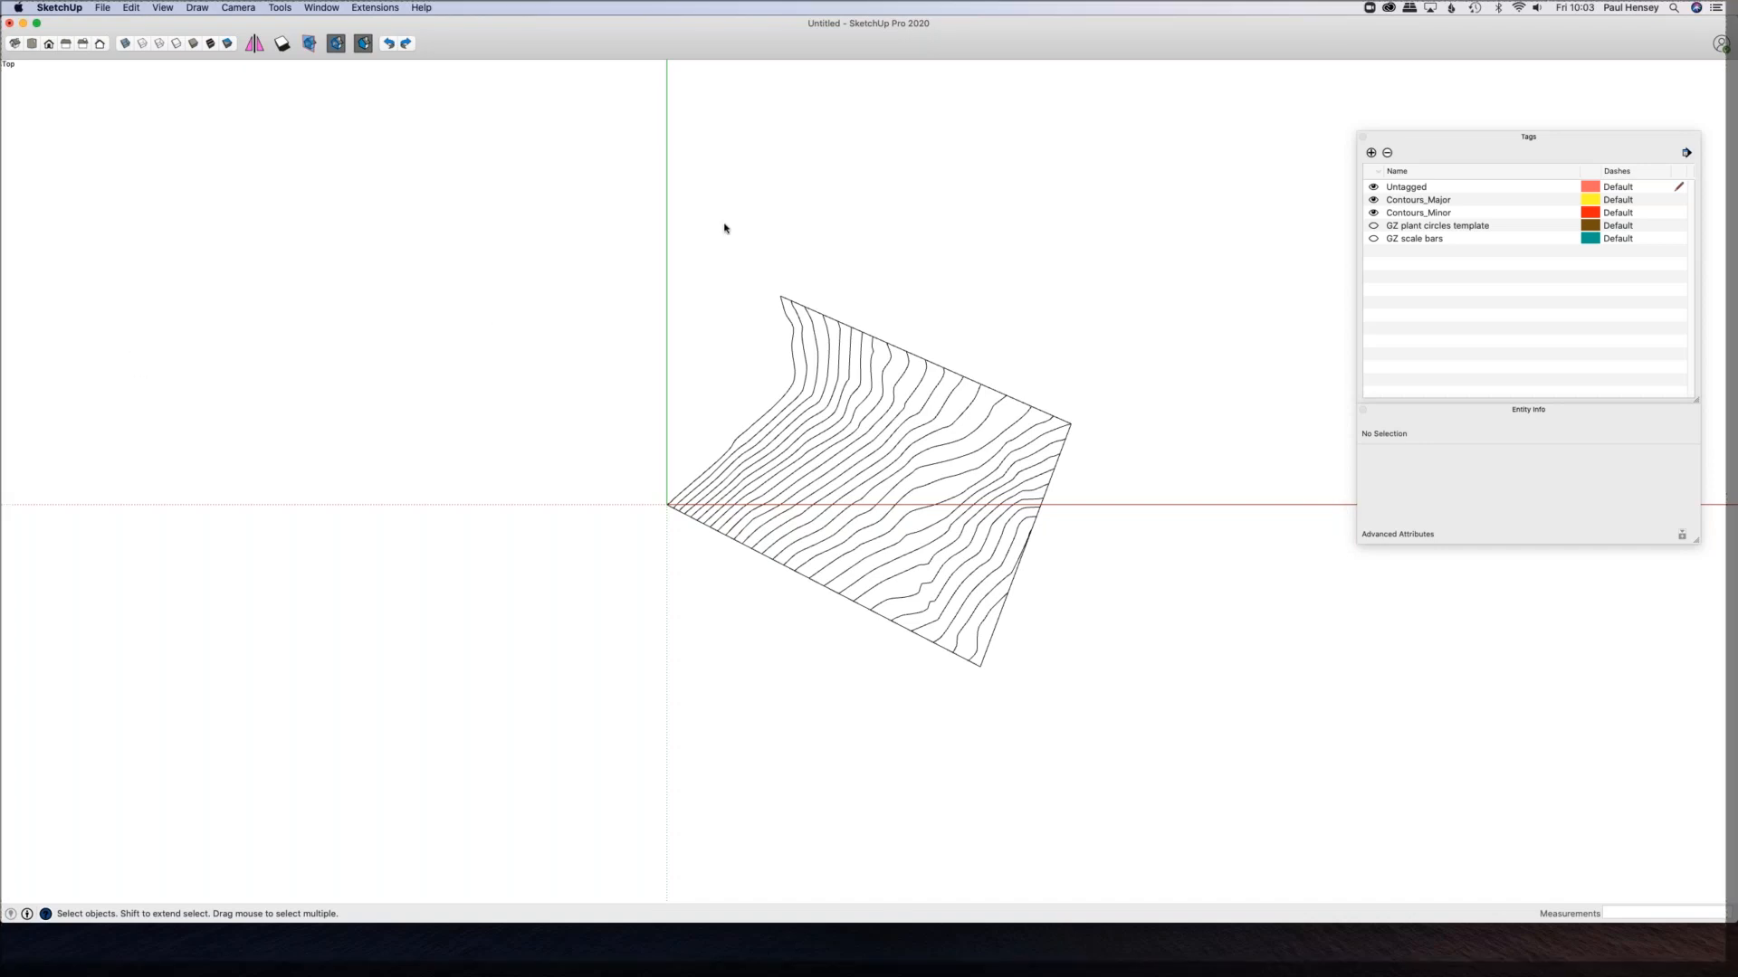
middle_drag(881, 494, 1025, 635)
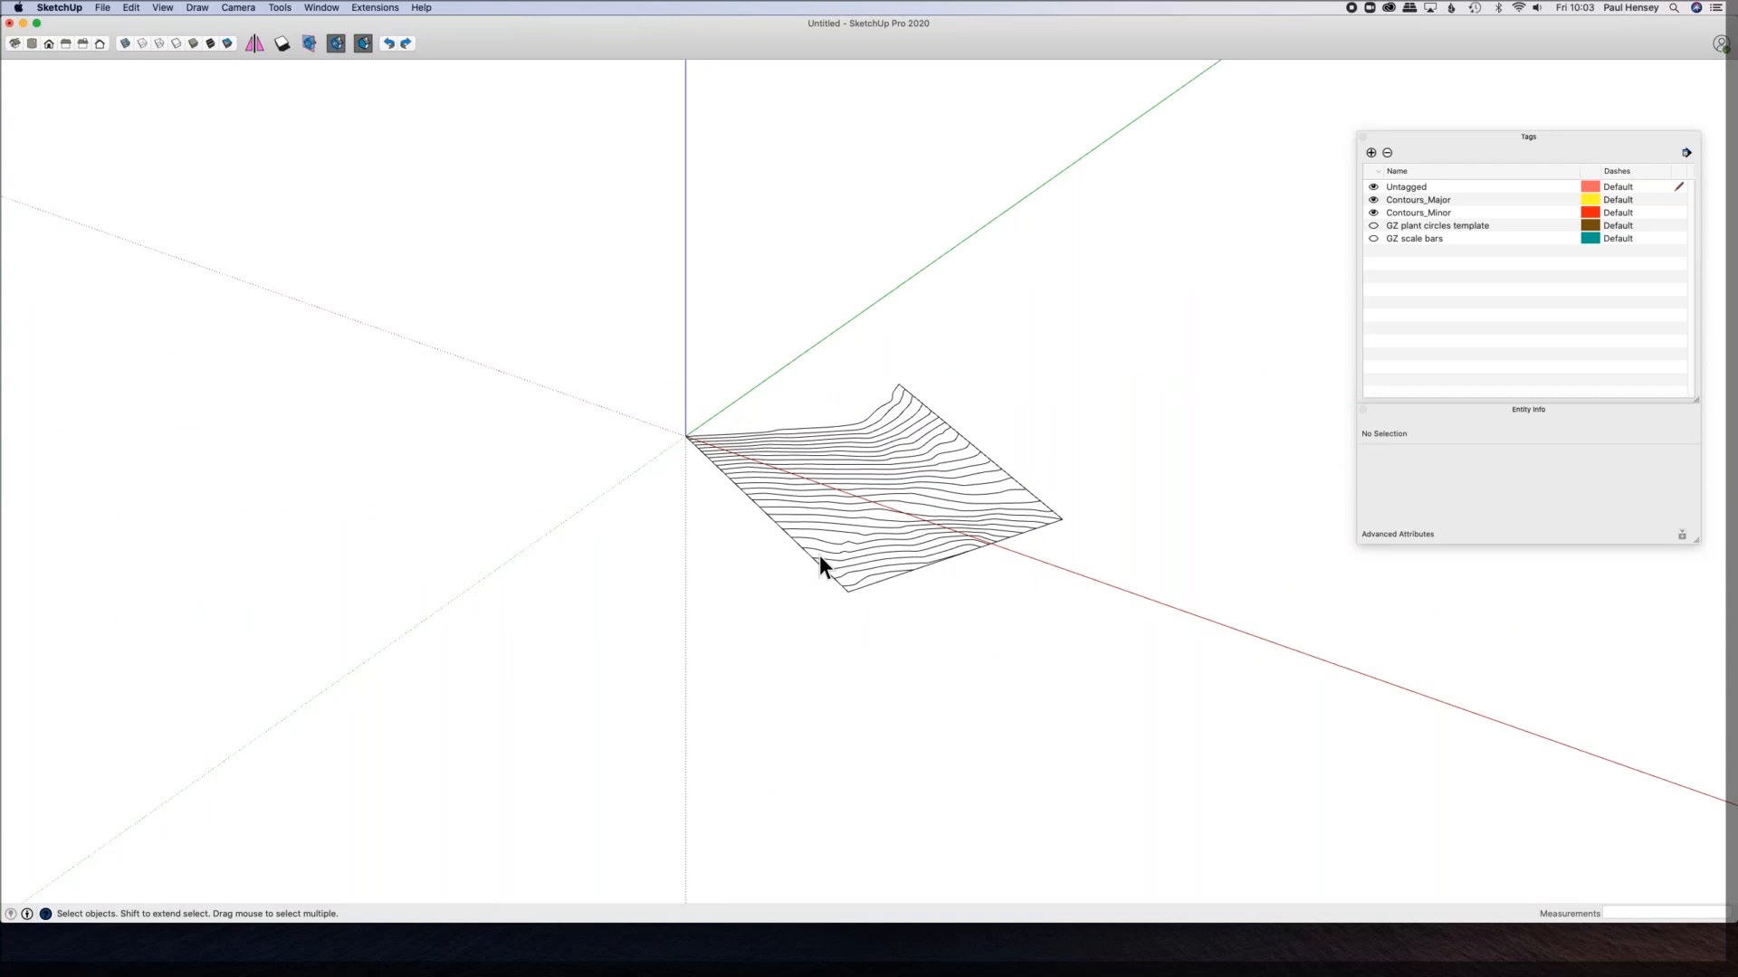
middle_drag(908, 690, 986, 416)
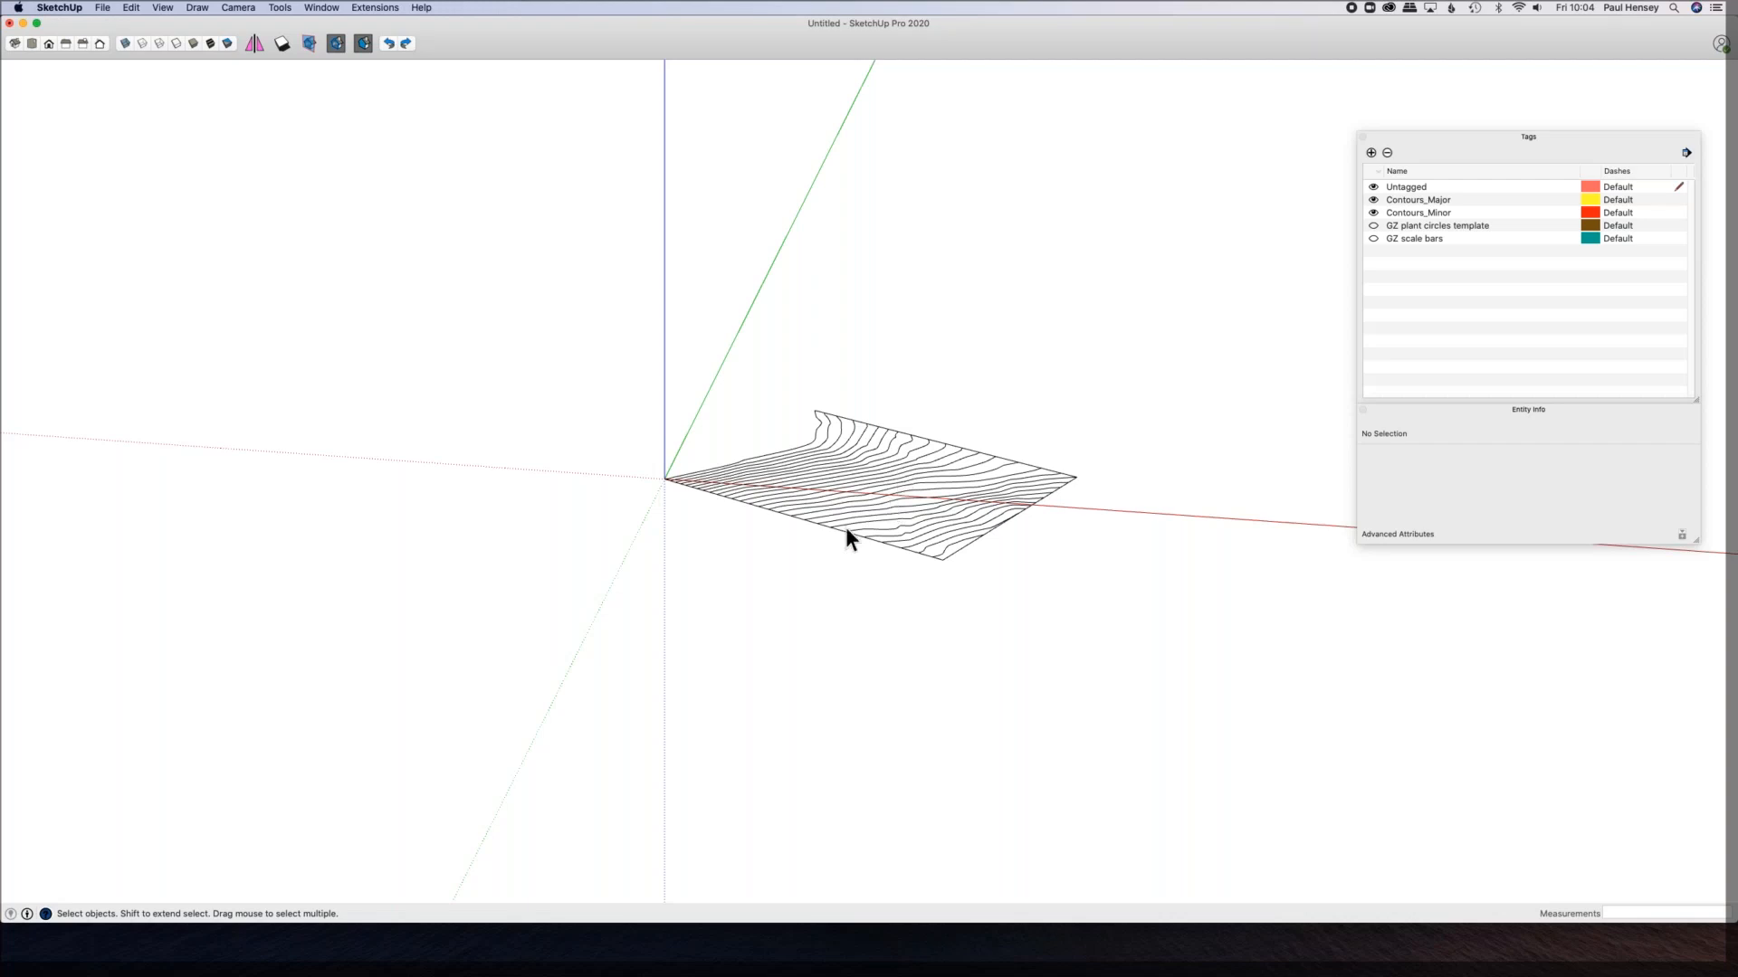
middle_drag(827, 429, 782, 547)
scroll(784, 446, up, 5)
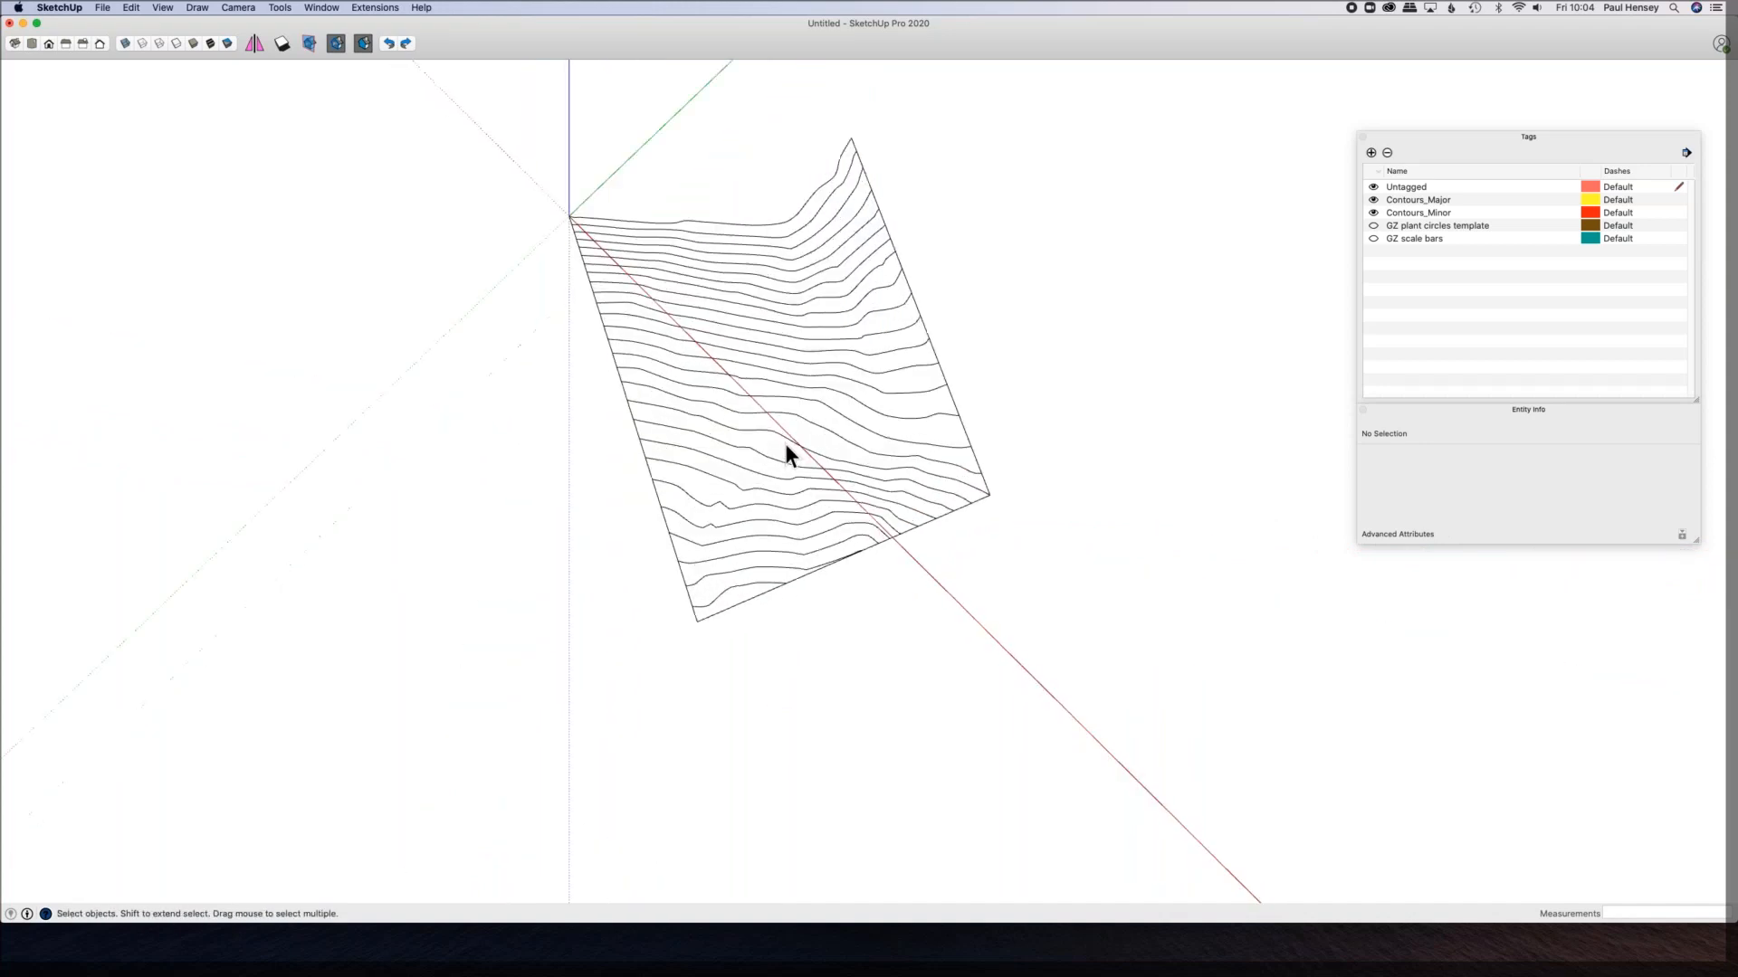
middle_drag(796, 500, 1171, 355)
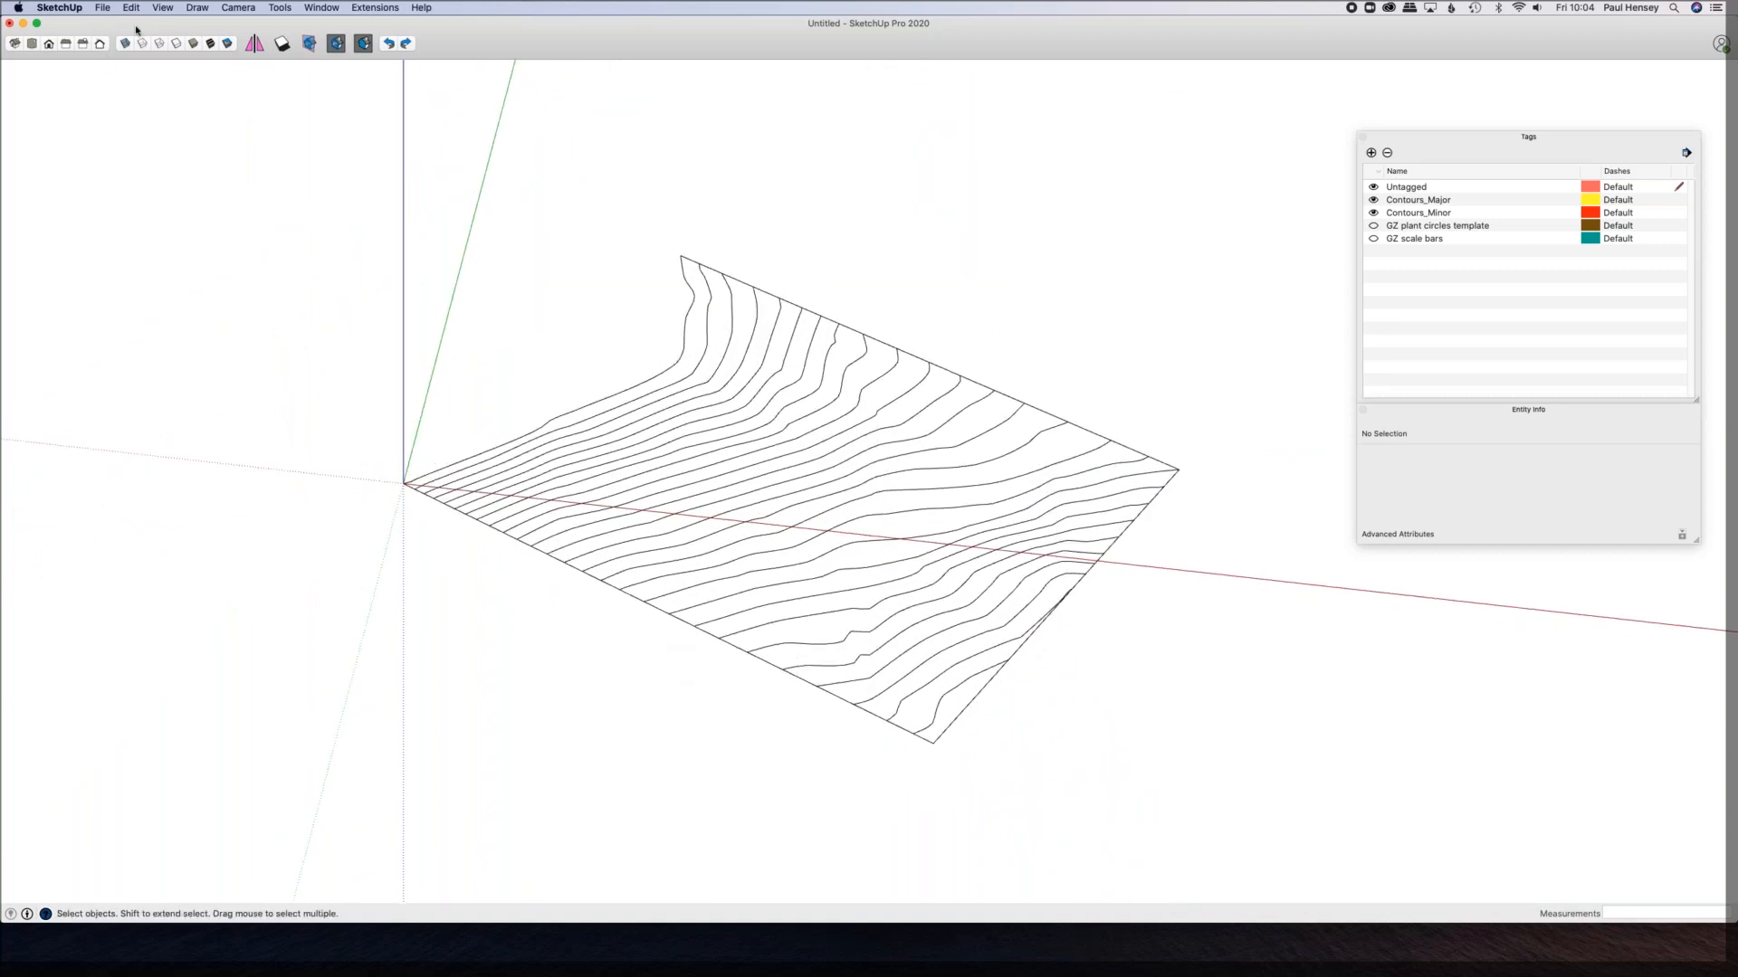
click(203, 47)
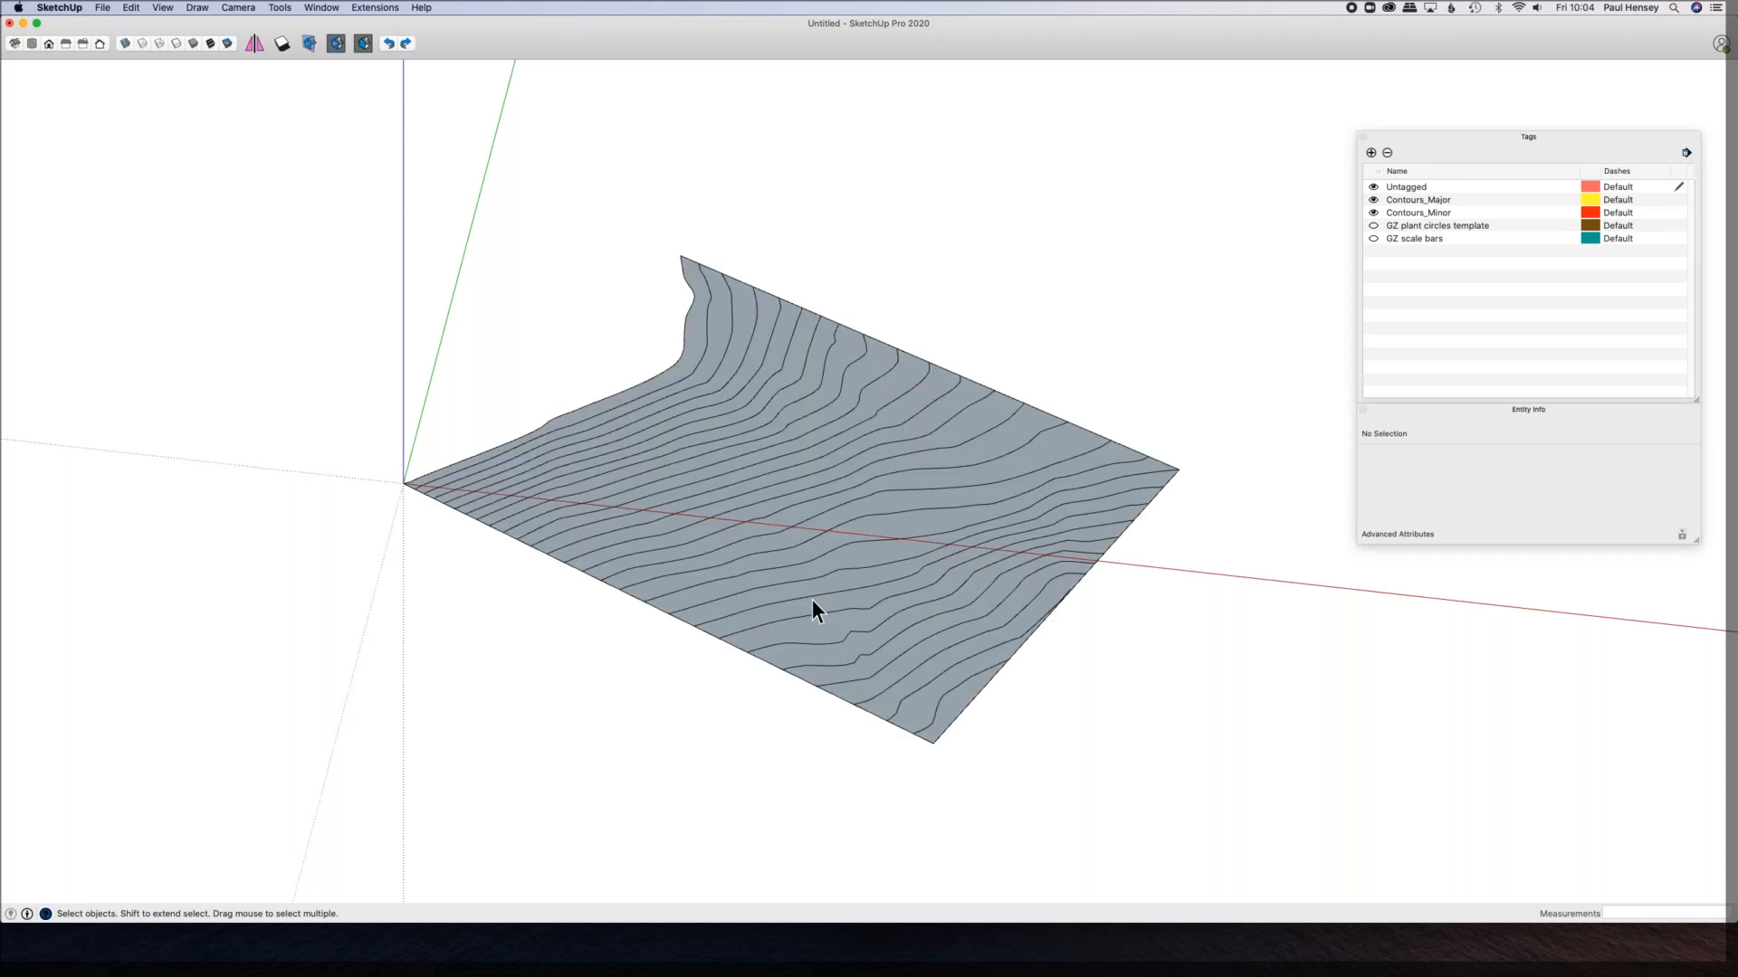
Step: Select several contour bands and a contour edge one by one to check that each band is a separate face
mouse_move(504, 601)
middle_down()
mouse_move(999, 626)
mouse_move(1458, 621)
mouse_move(775, 633)
mouse_move(691, 281)
middle_up()
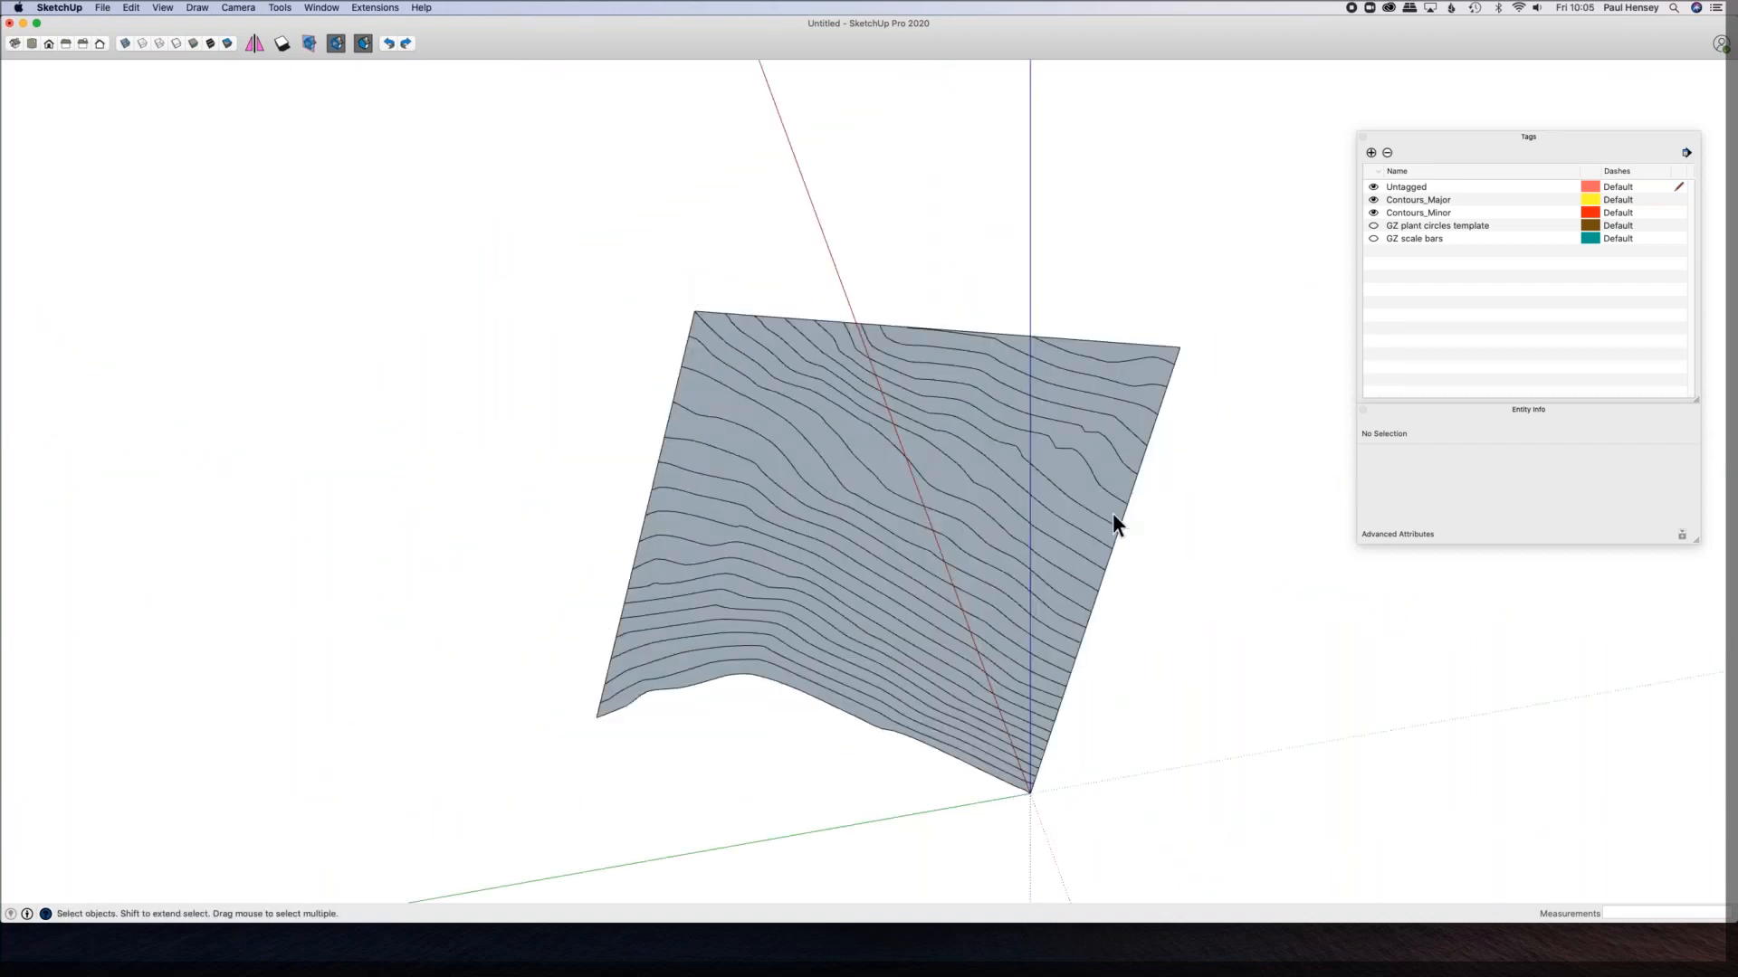
click(1127, 443)
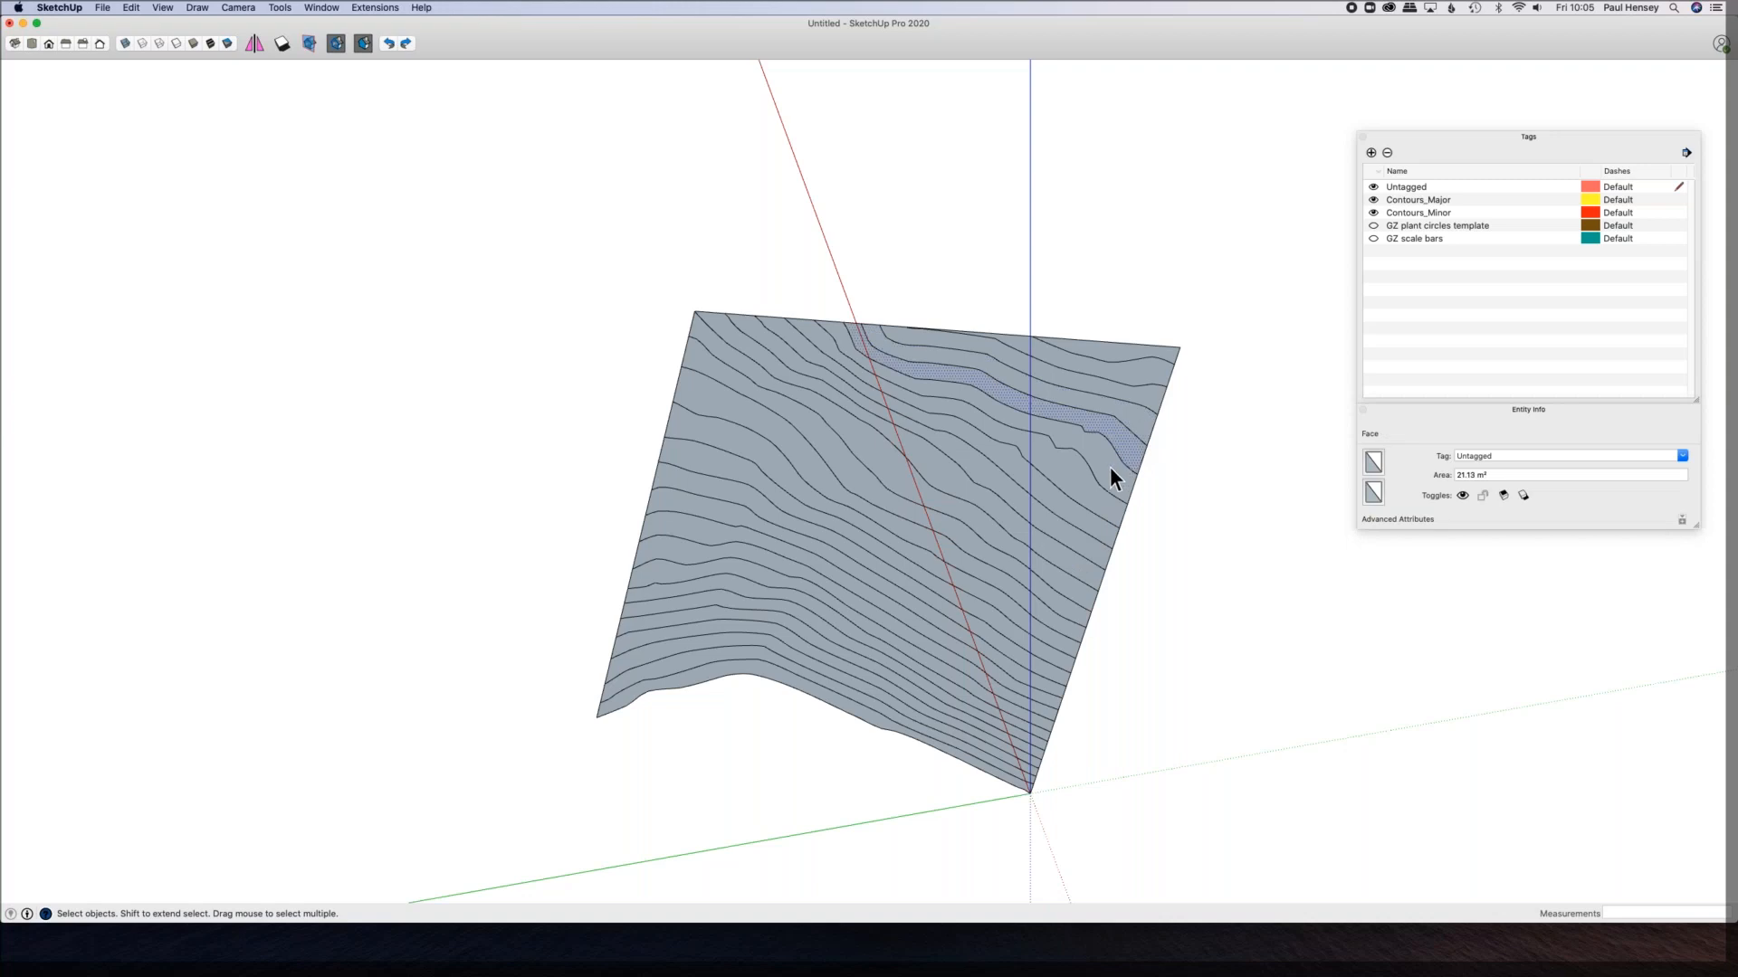
click(1102, 434)
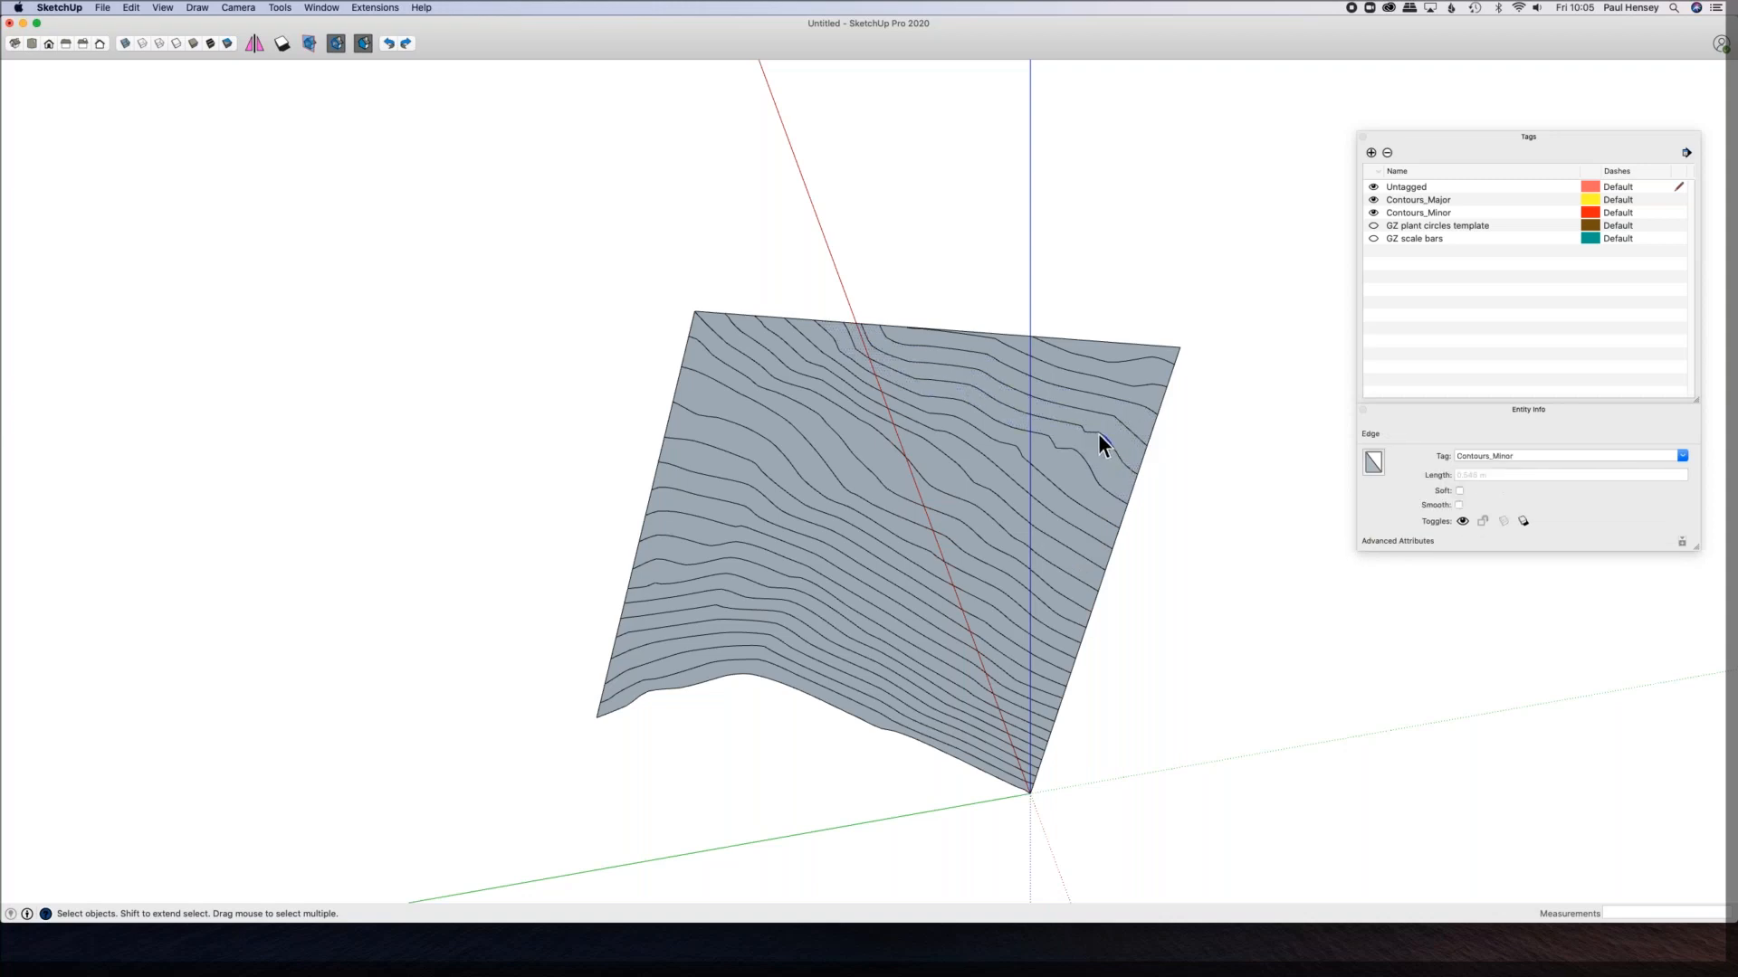
click(1081, 442)
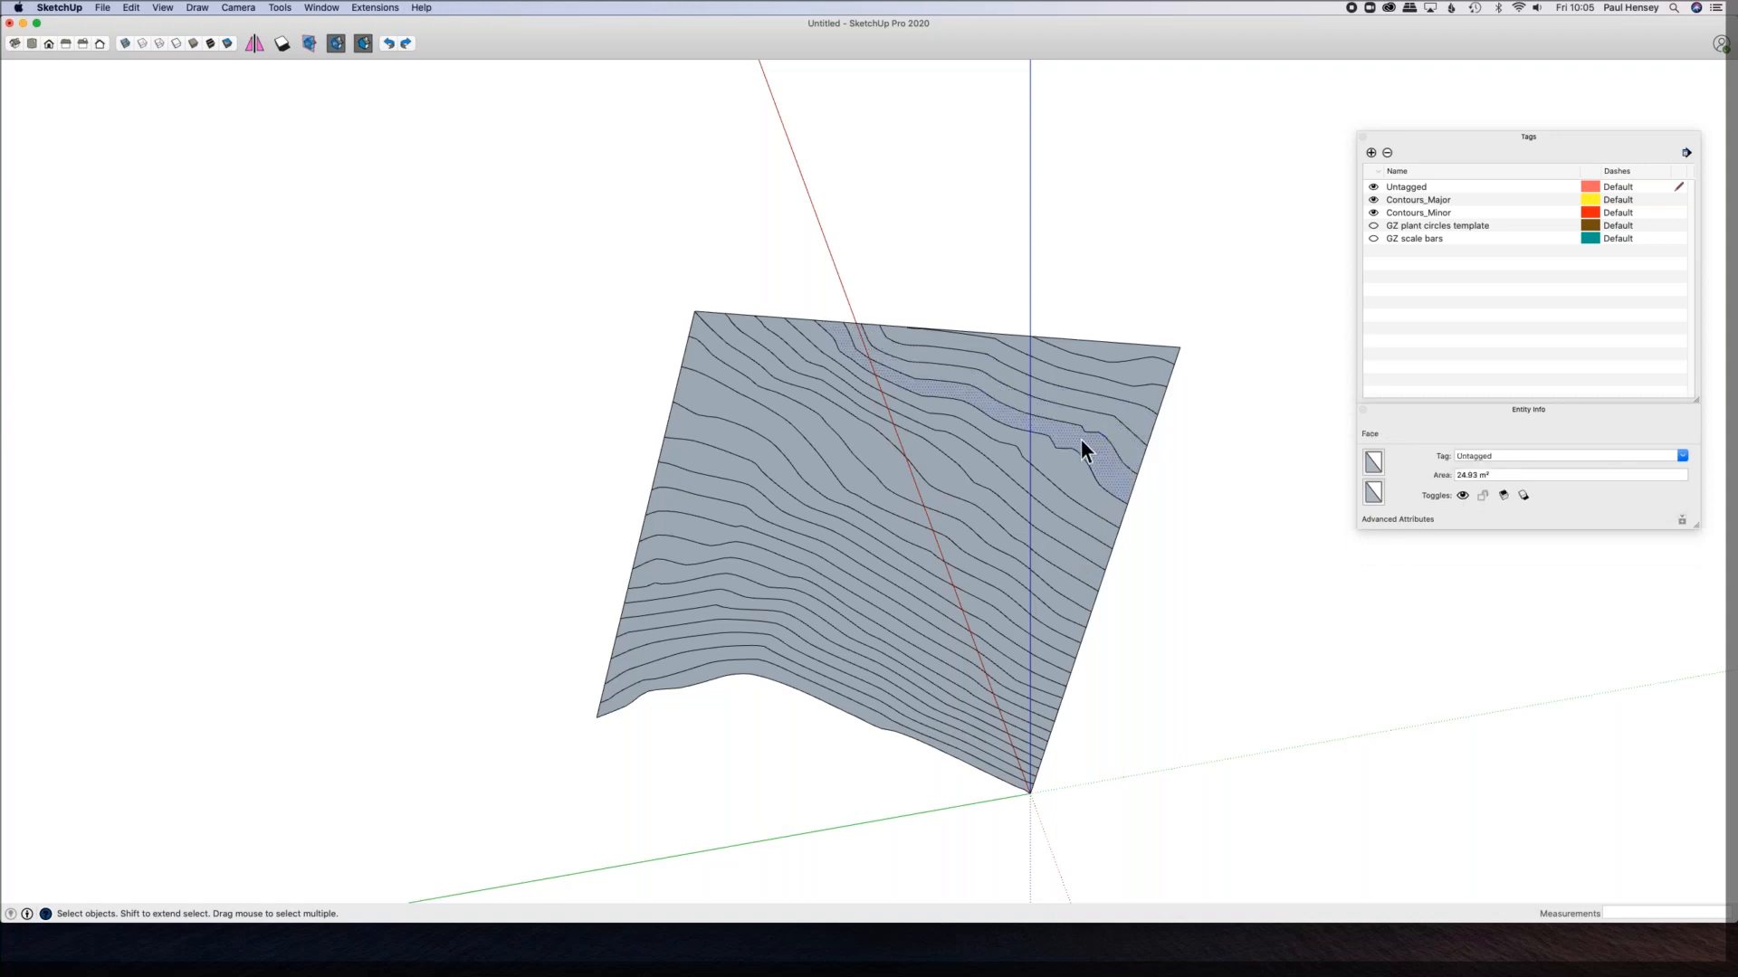
click(1058, 465)
click(1008, 494)
middle_drag(876, 620, 1224, 466)
shift+middle_drag(938, 380, 824, 344)
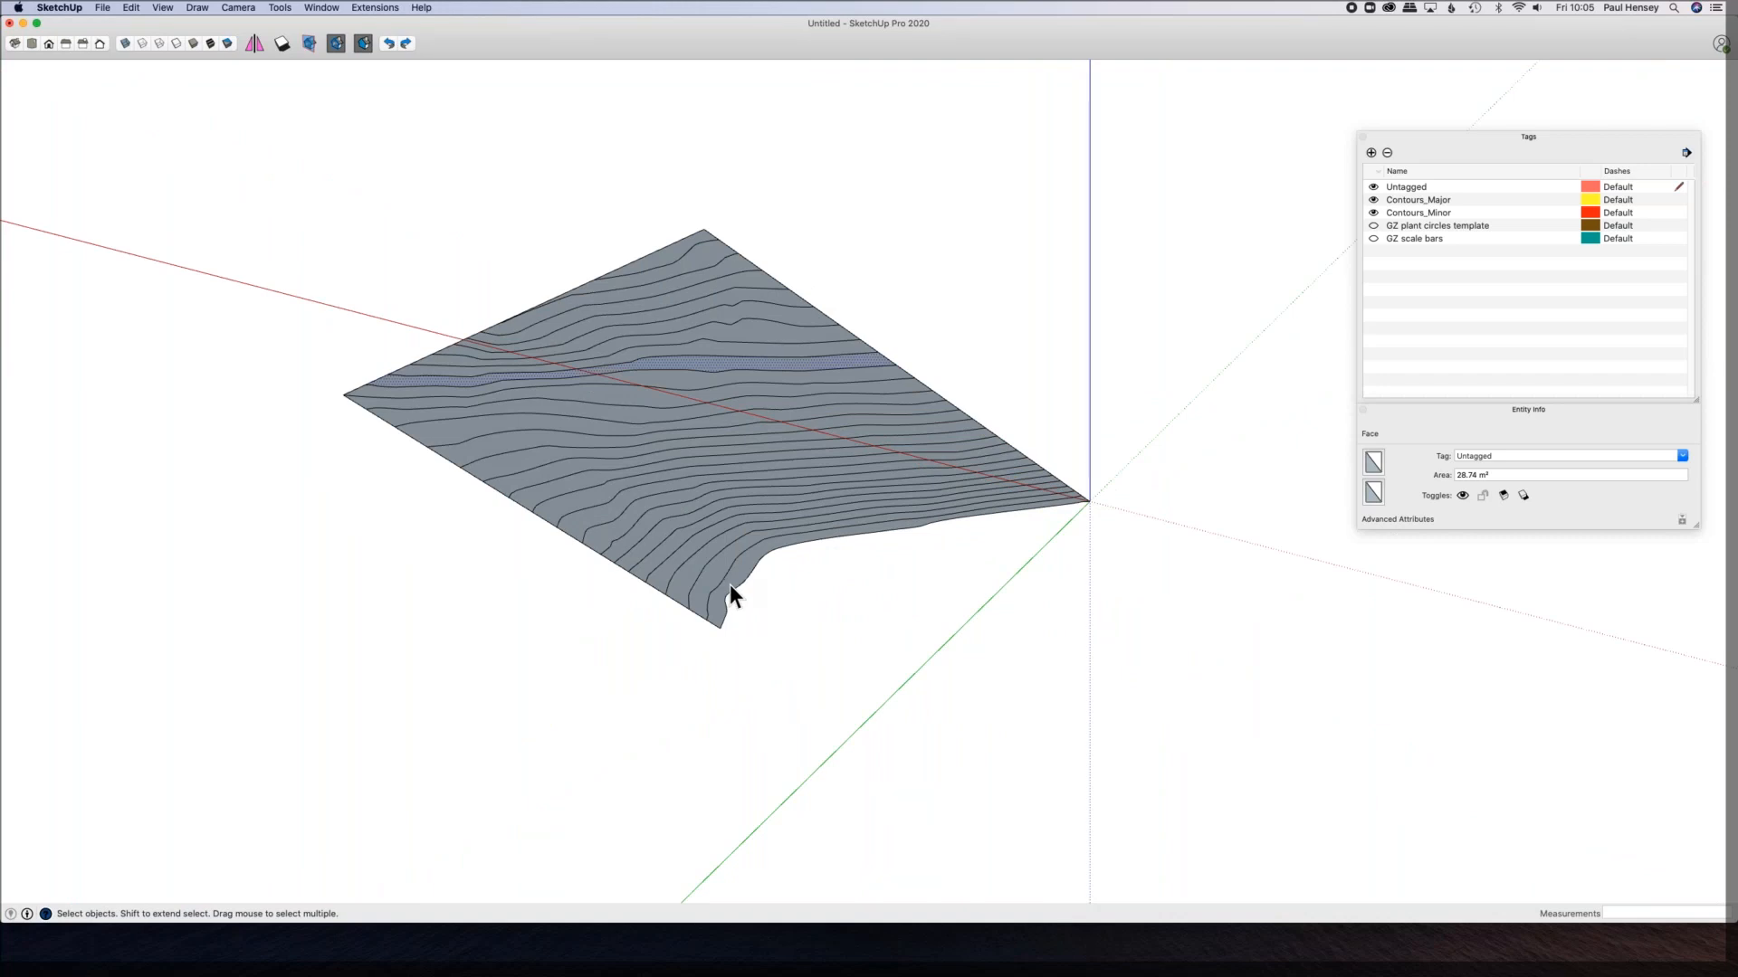
scroll(714, 552, up, 5)
click(842, 625)
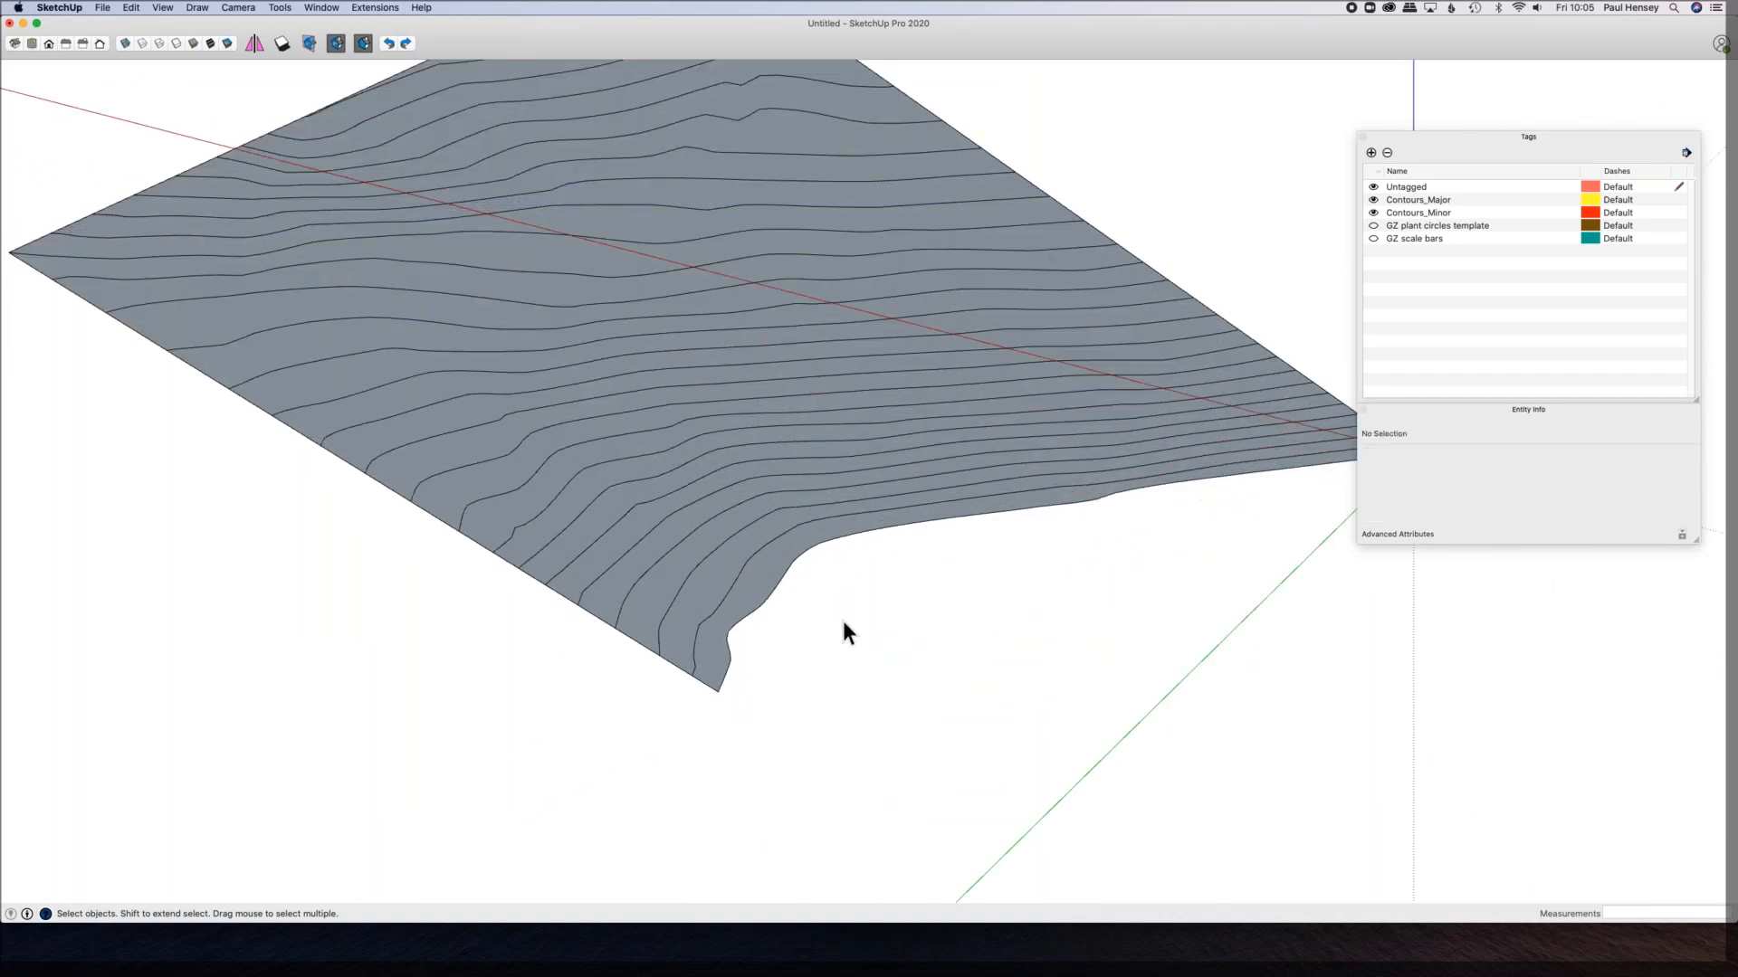
Step: Push/Pull the outermost contour band along the terrain's curved edge up by 0.5 m
scroll(762, 595, up, 3)
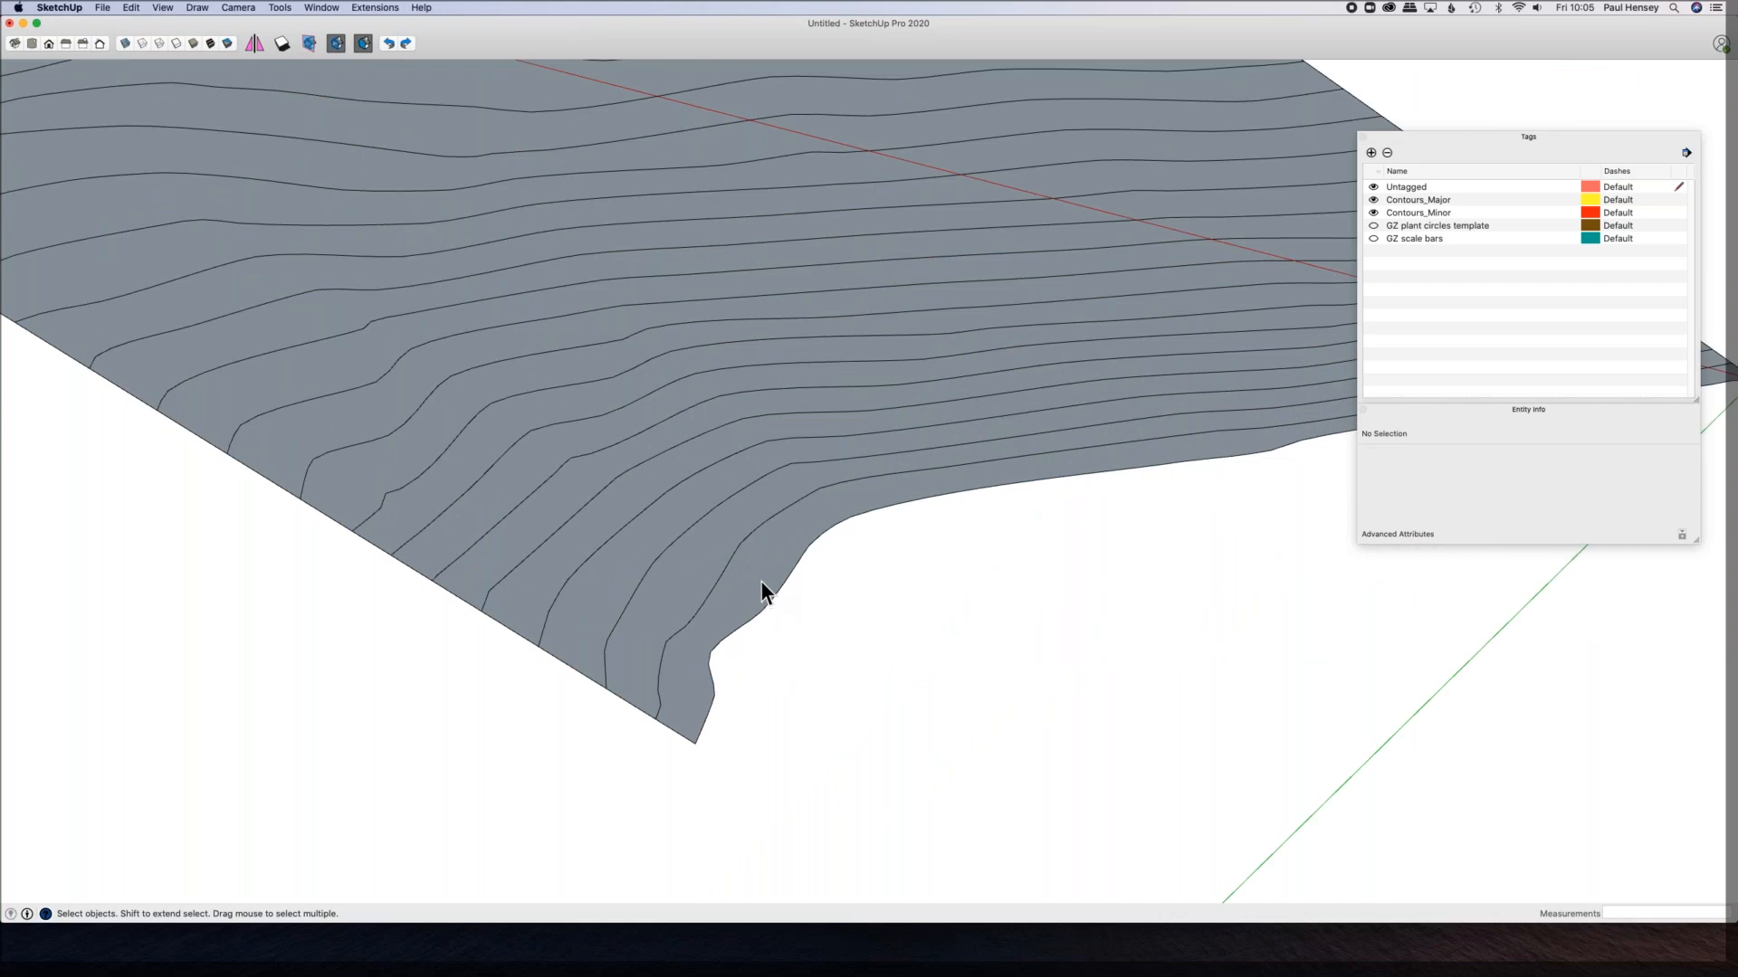
key(p)
click(765, 590)
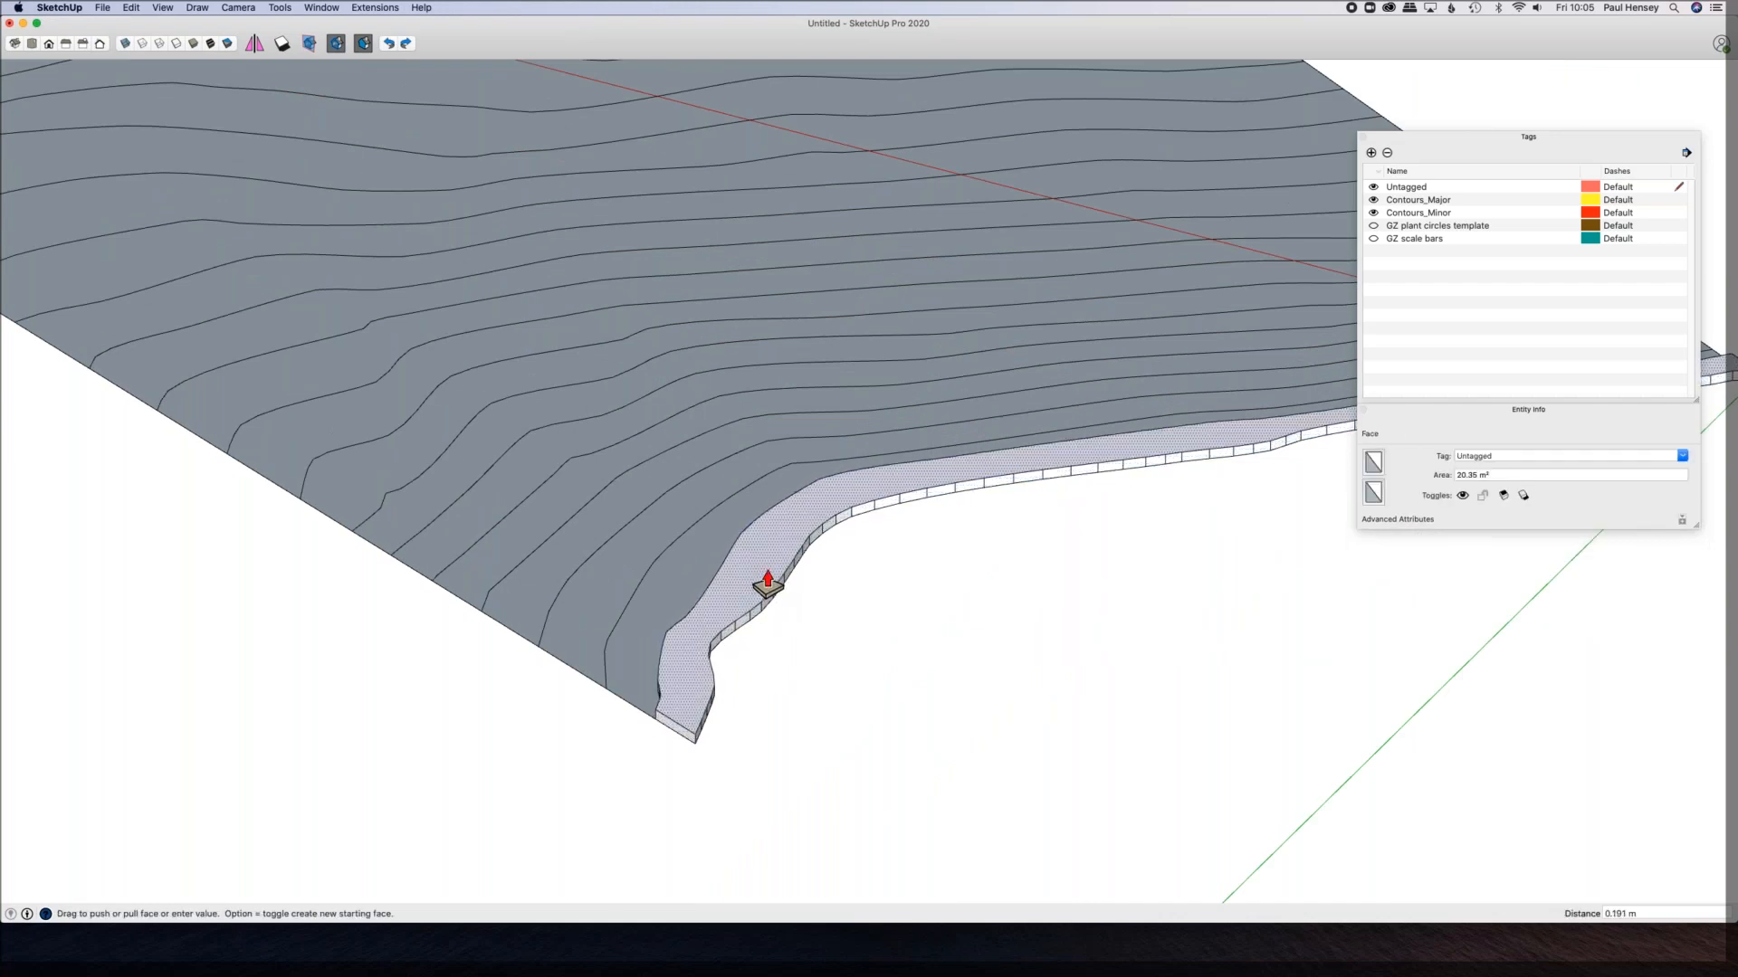
click(768, 585)
text(.5)
key(Return)
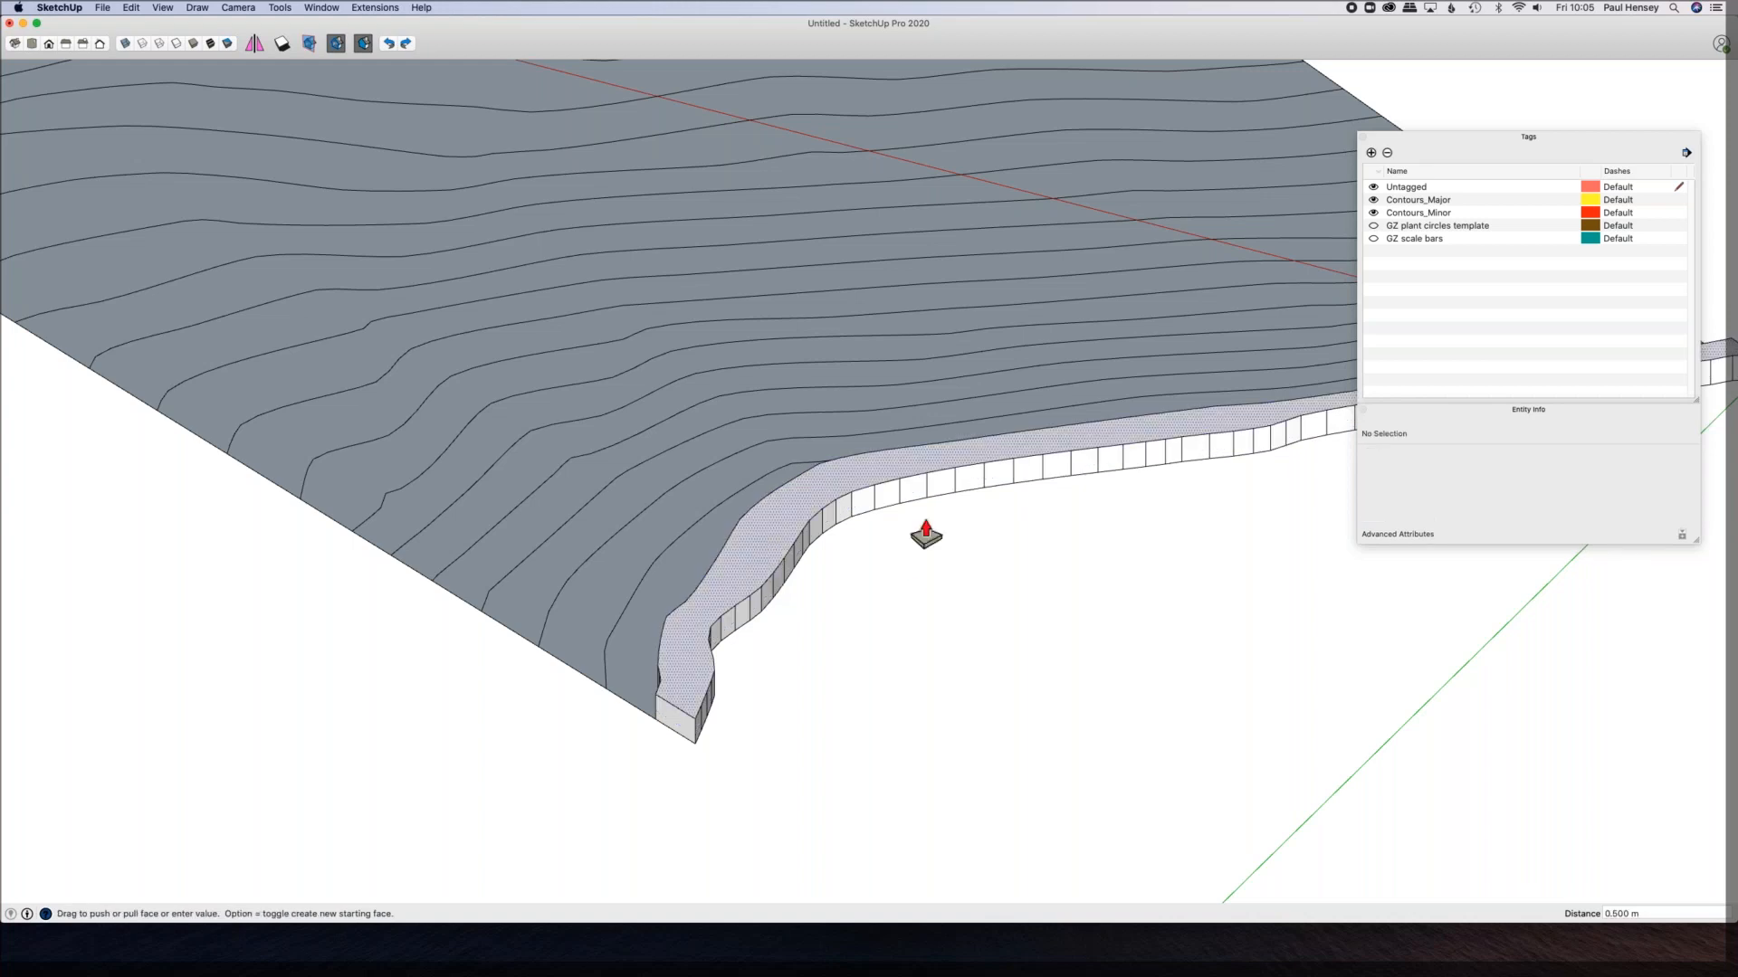
Step: Try raising the second contour band 0.5 m and a further 0.5 m above the first, and undo the raised bands
middle_drag(737, 562, 853, 571)
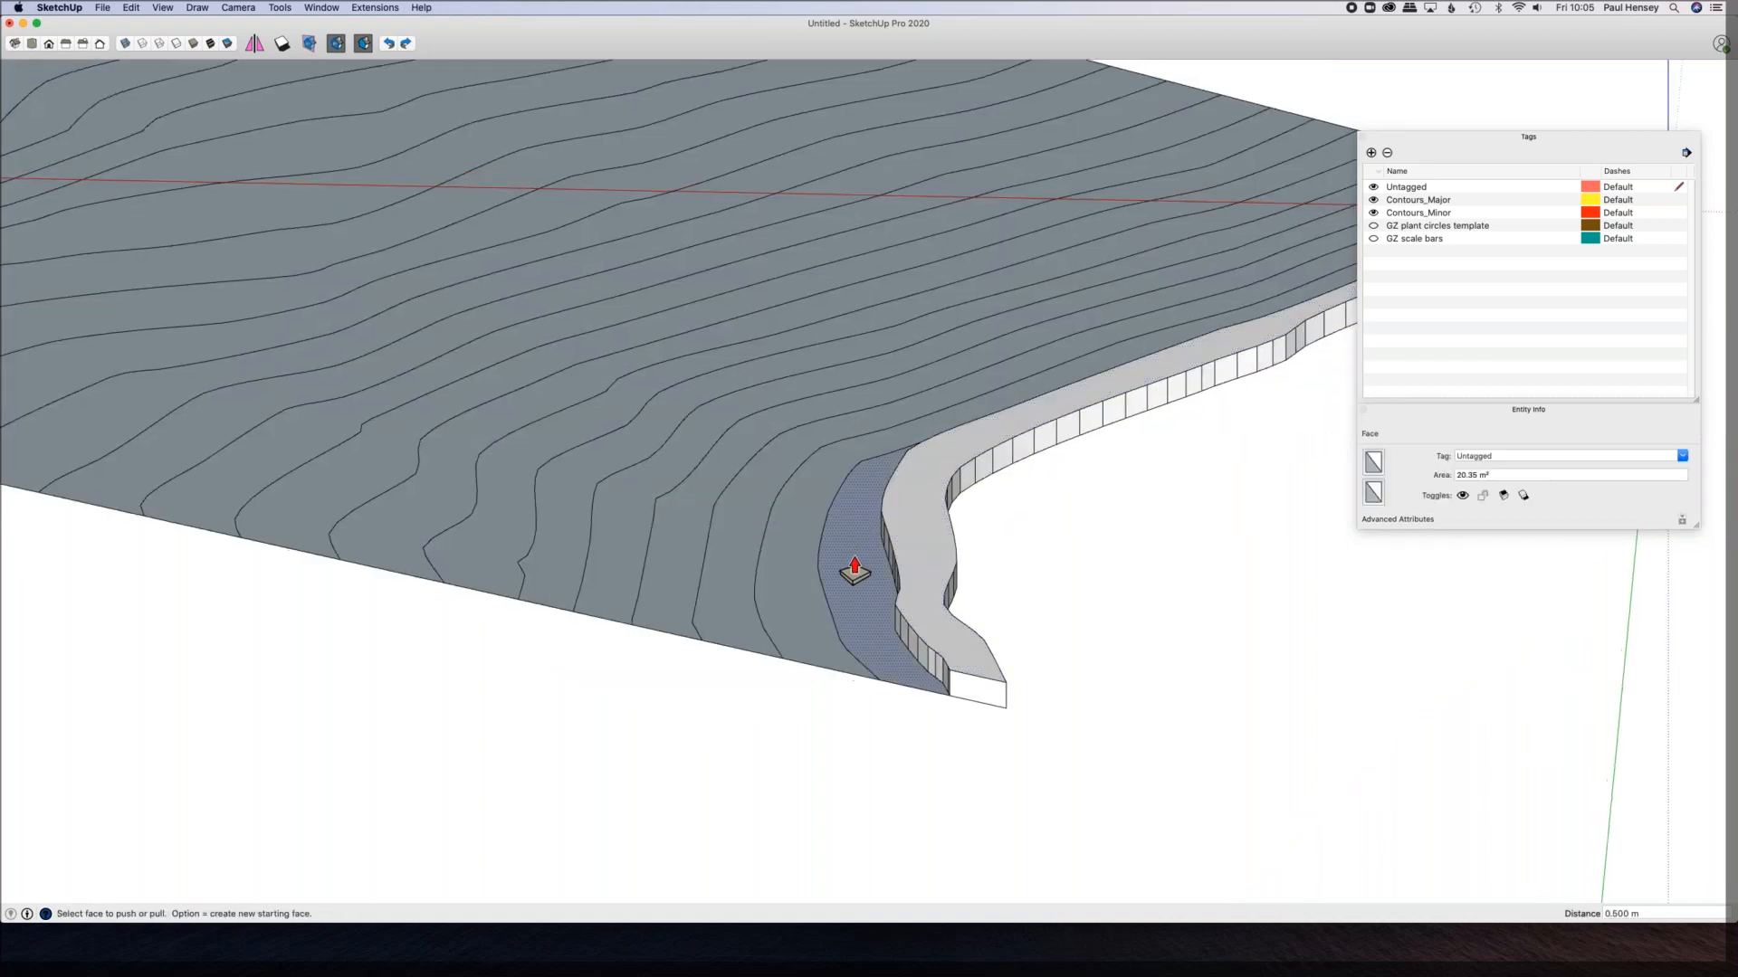
double_click(869, 571)
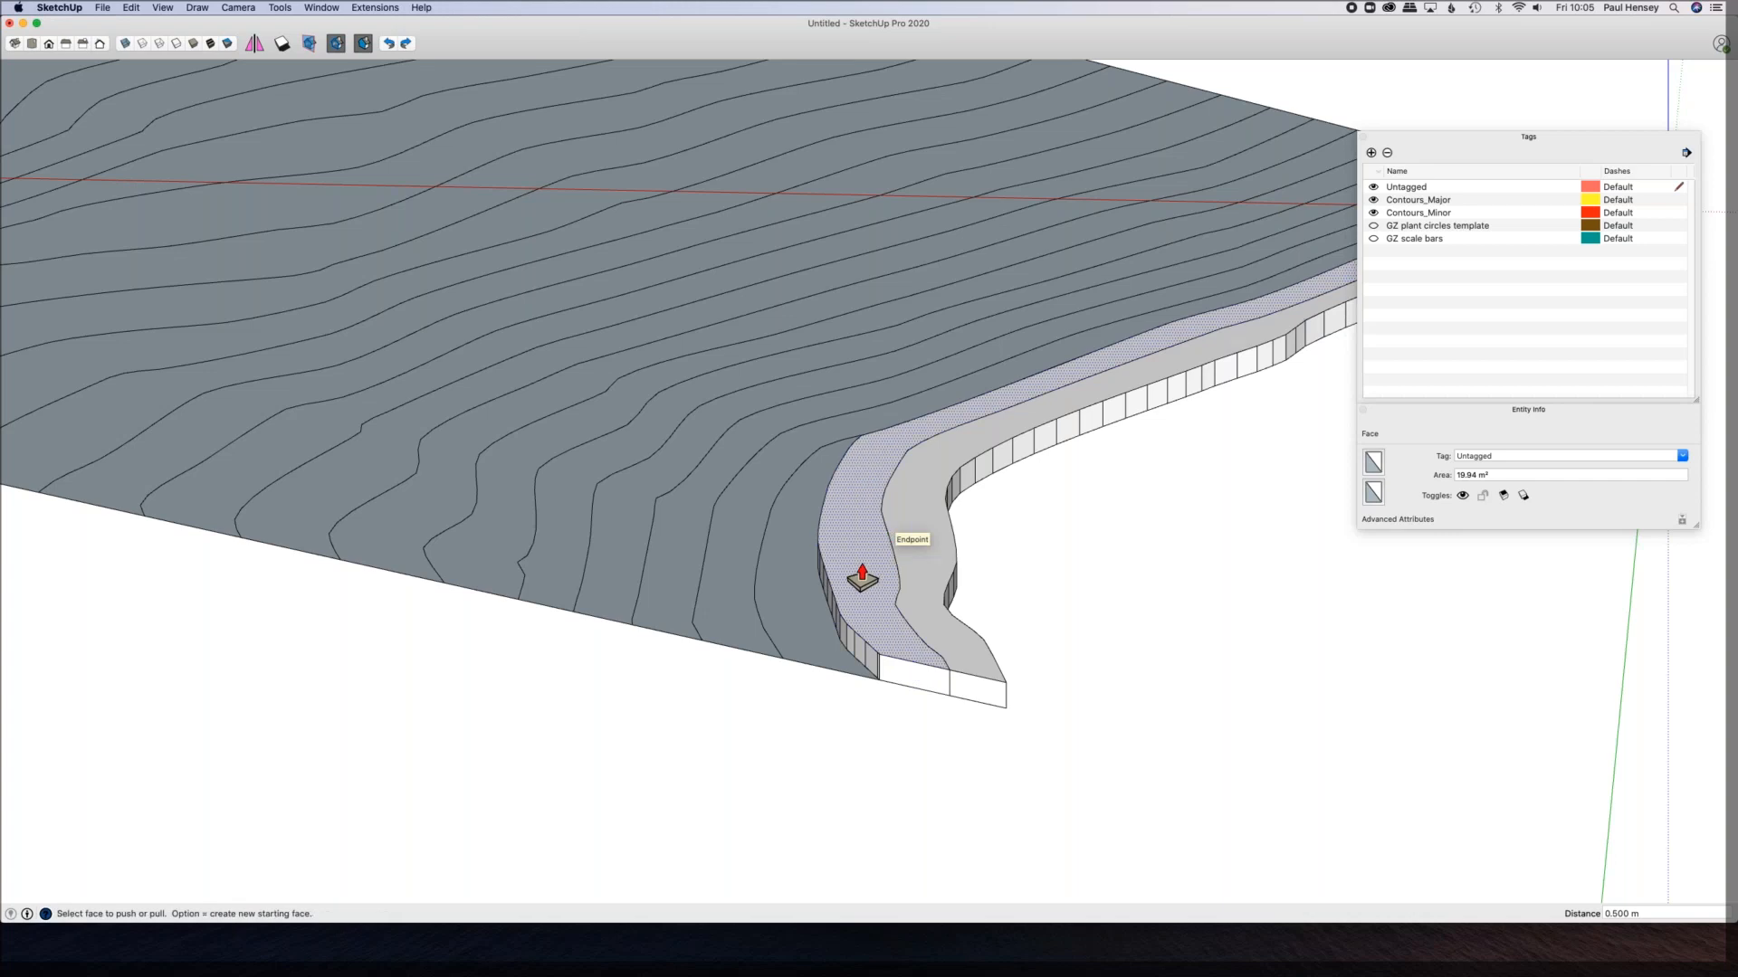
click(862, 579)
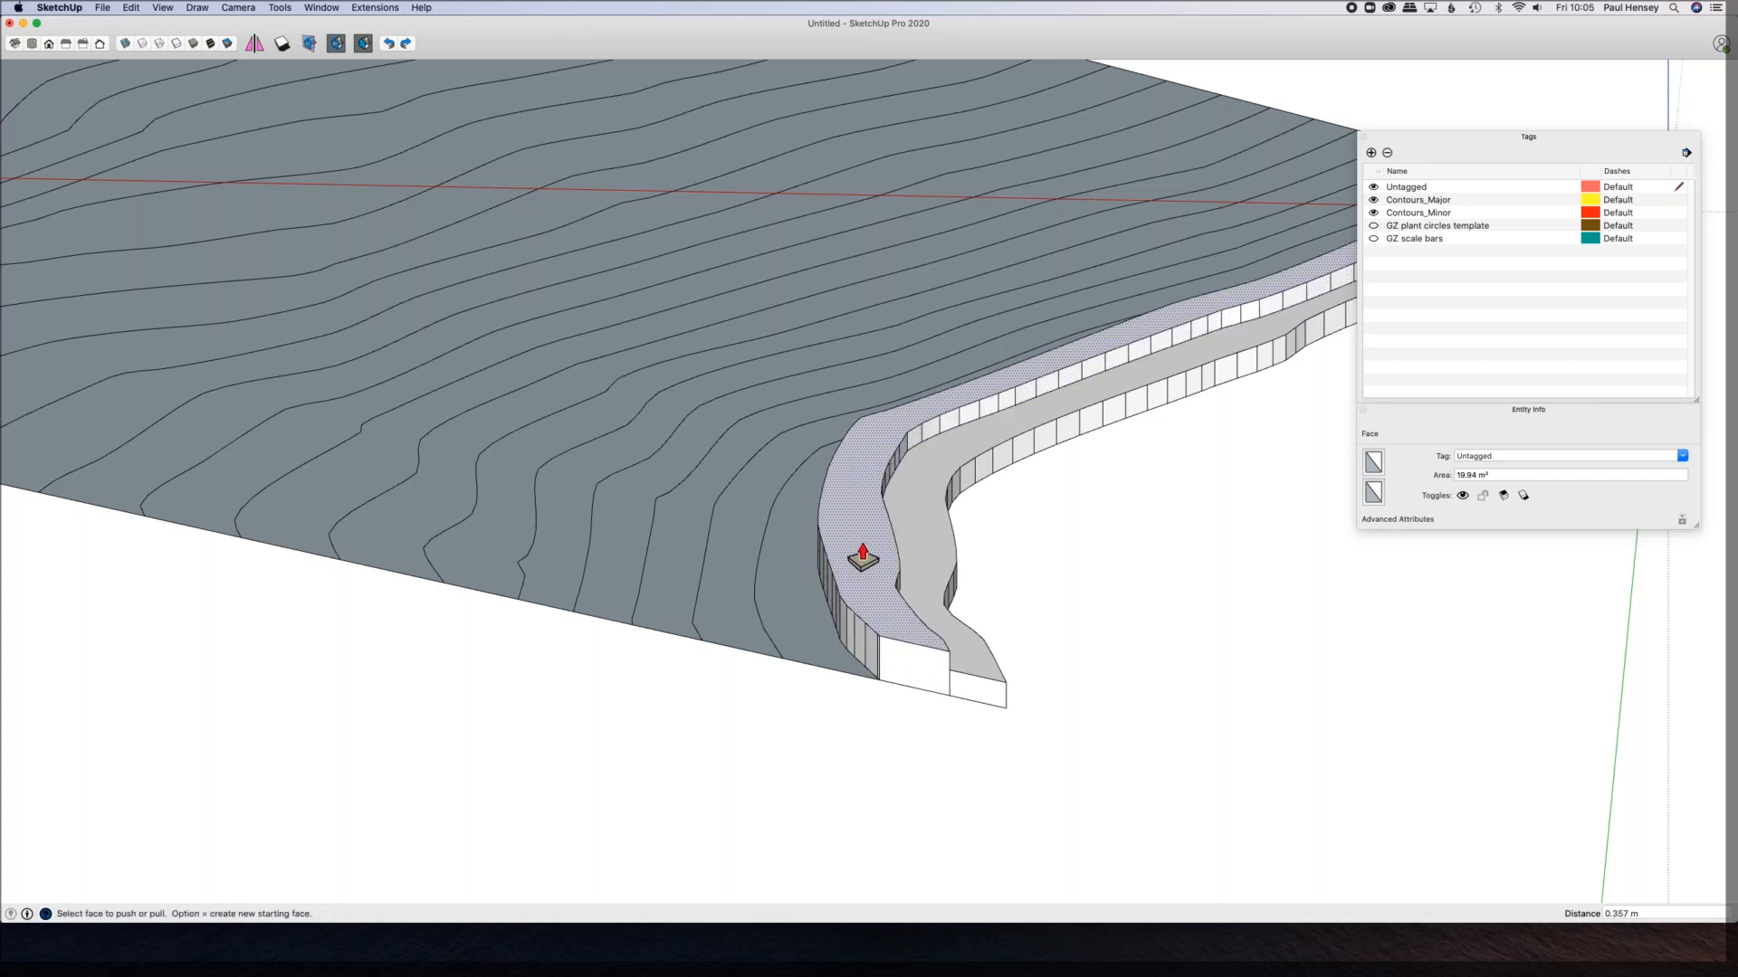
click(858, 568)
middle_drag(833, 473, 841, 561)
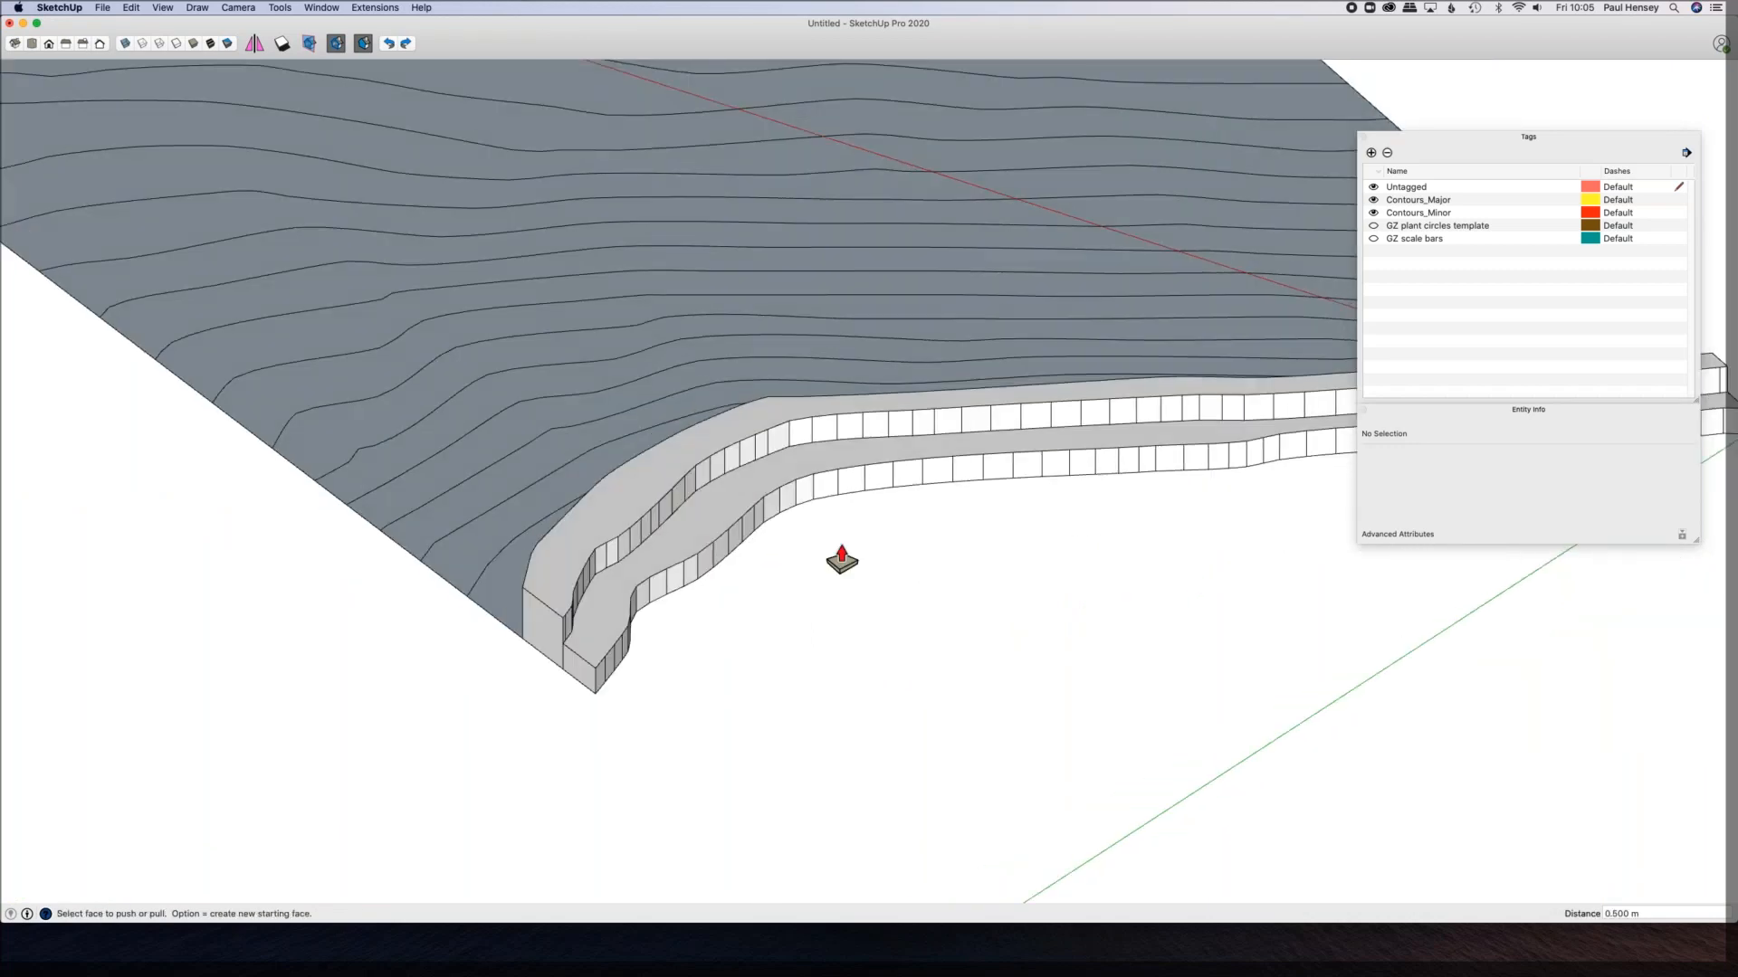
key(super+z)
key(super+z)
Step: Push/Pull the outermost contour band along the curved edge up by 0.2 m
click(712, 568)
click(714, 553)
text(.2)
key(Return)
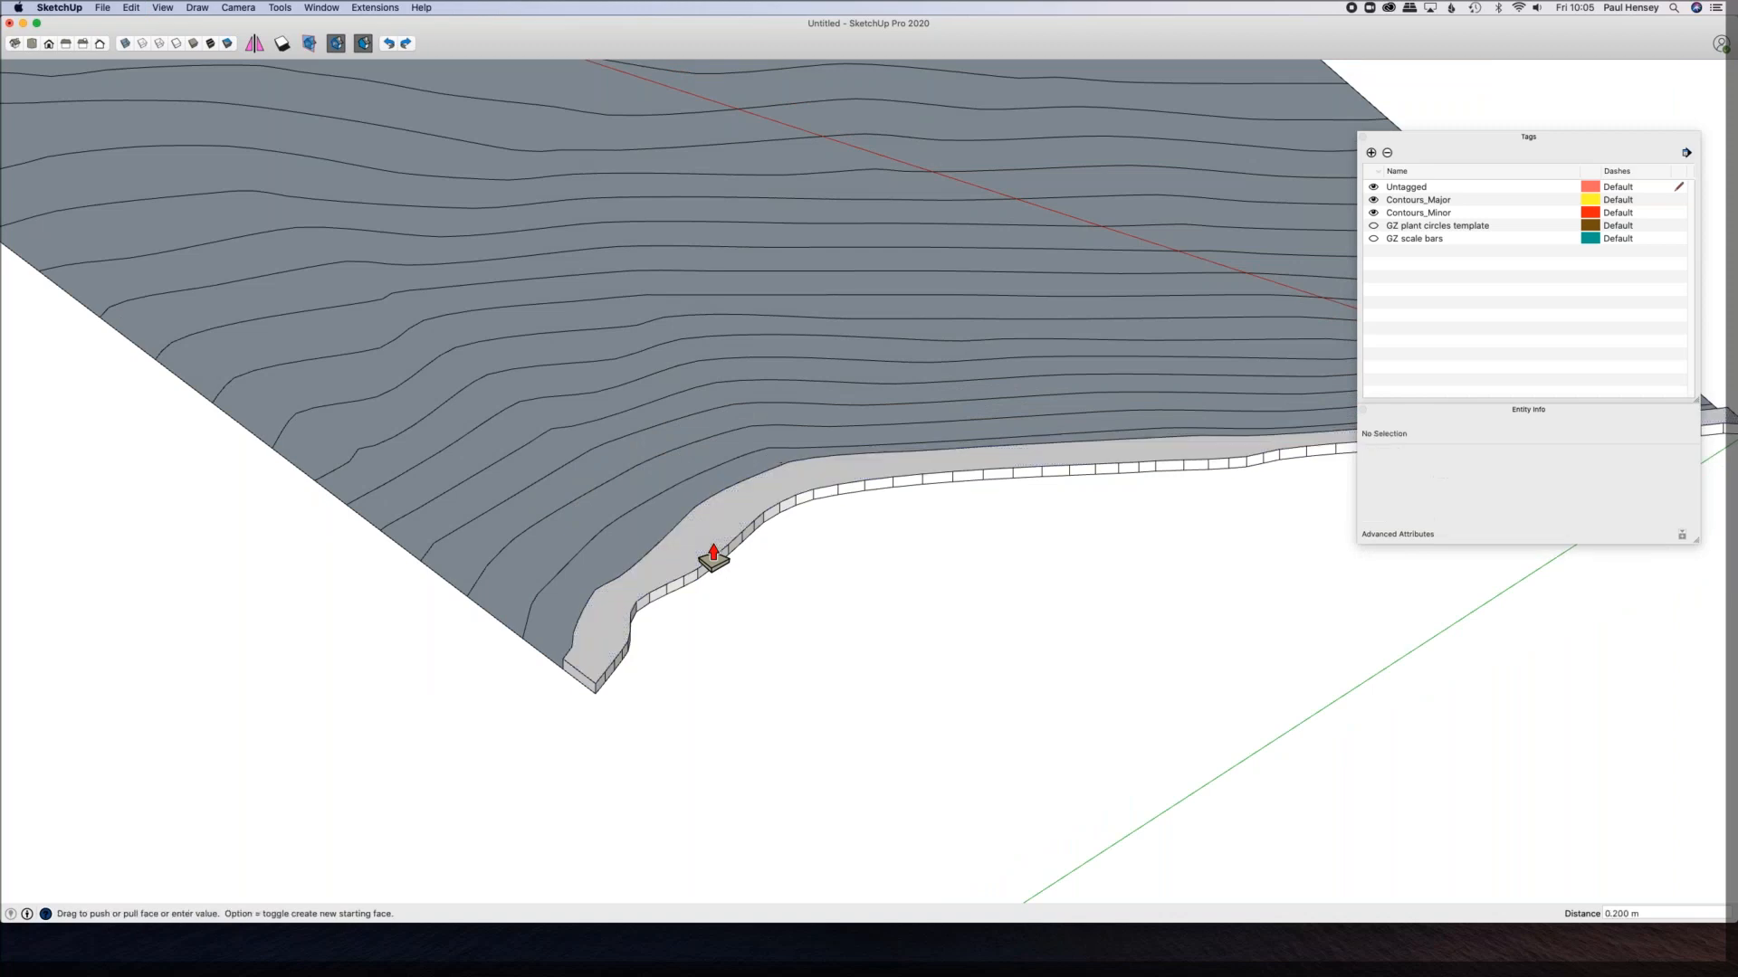
Step: Raise the second contour band to 0.4 m and the third to 0.6 m, and bring the fourth band level with the third
click(643, 543)
click(648, 532)
click(646, 530)
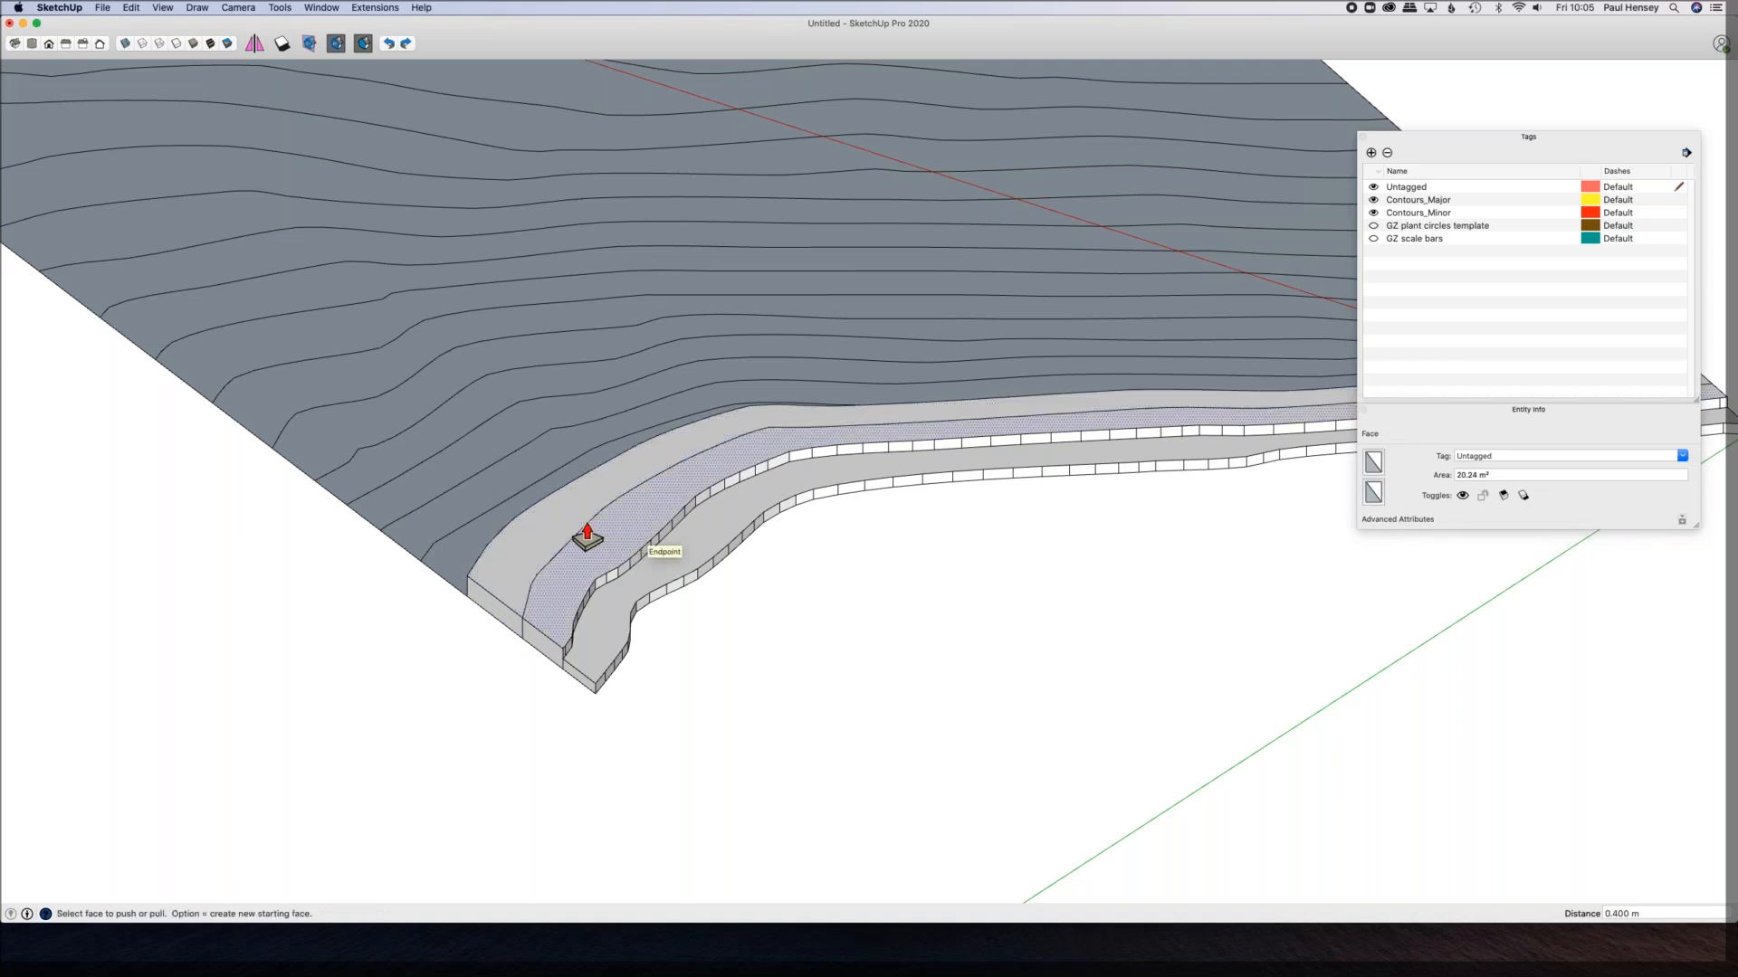
click(568, 489)
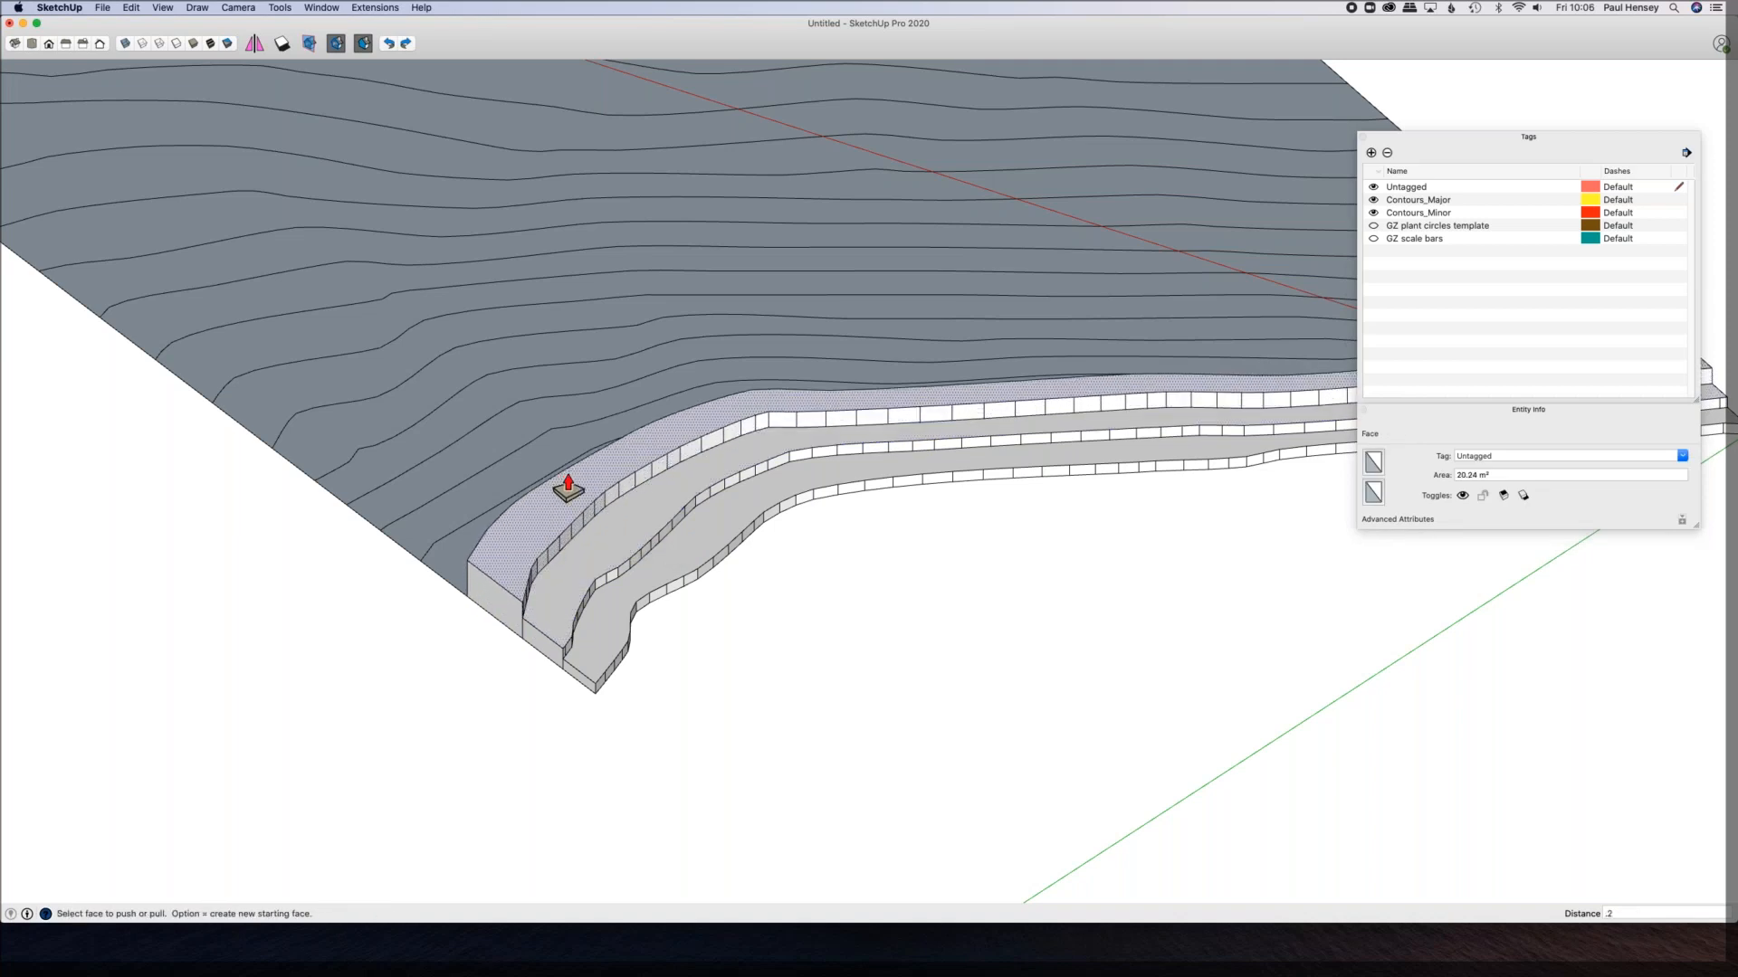
click(479, 547)
click(550, 514)
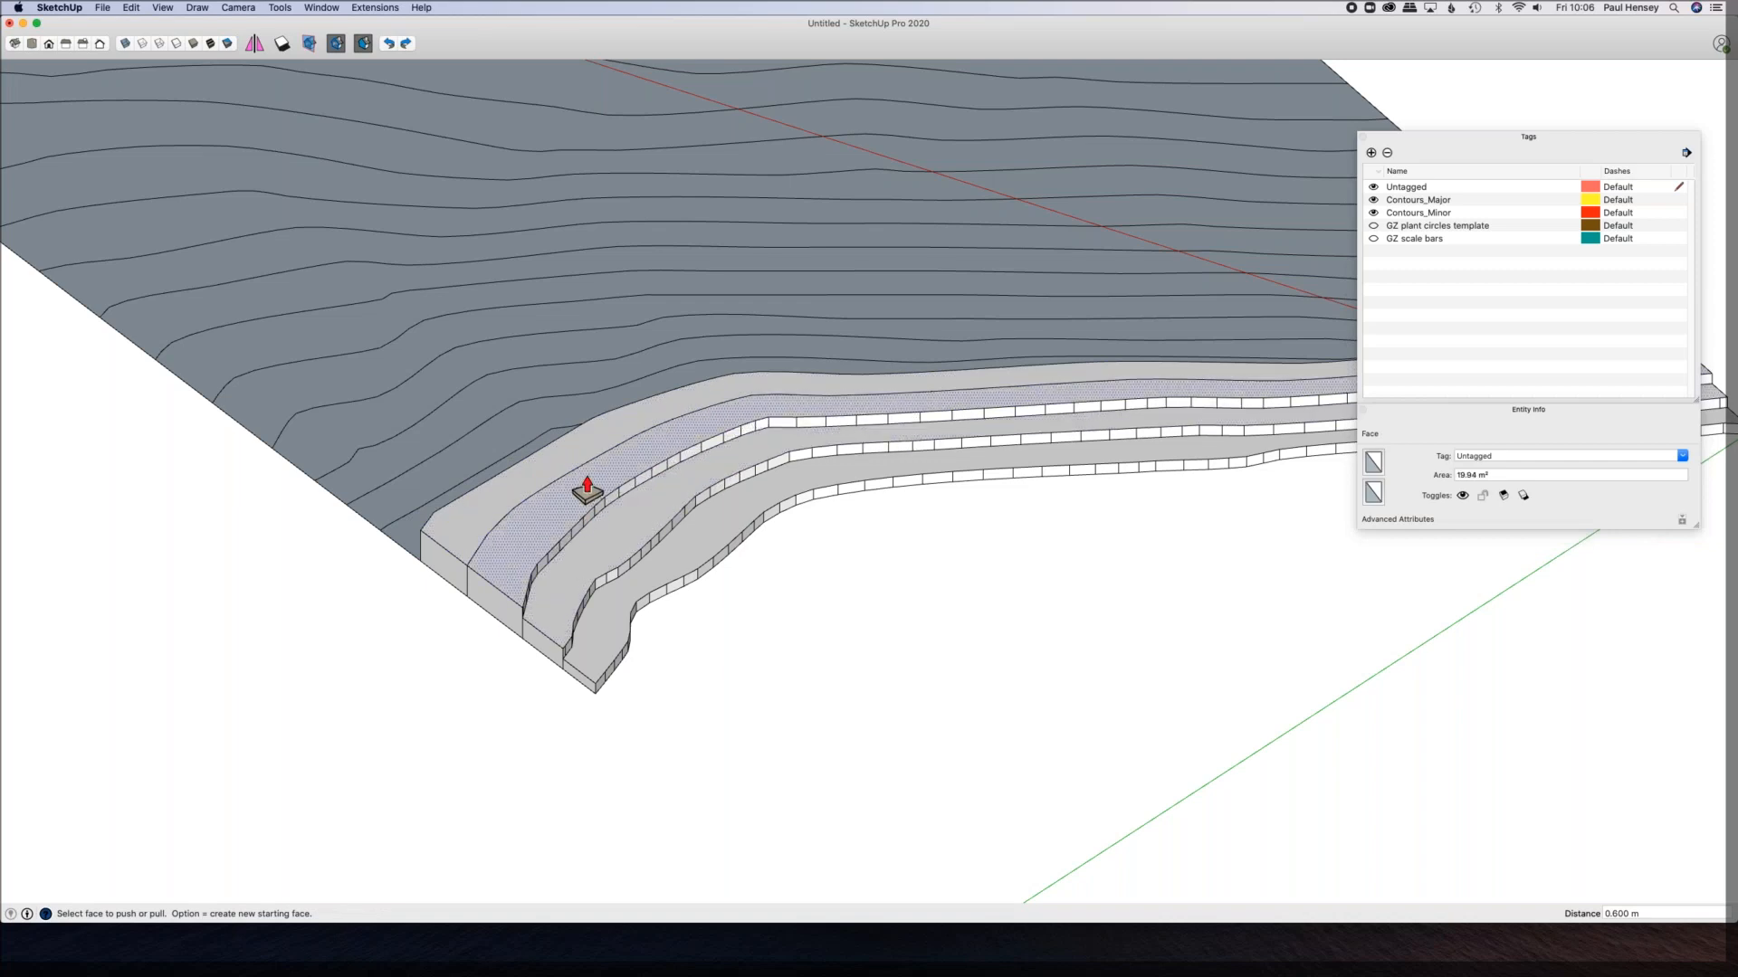
Step: Examine the short segments that make up the contour lines beside the raised bands, selecting individual edges from several angles
key(space)
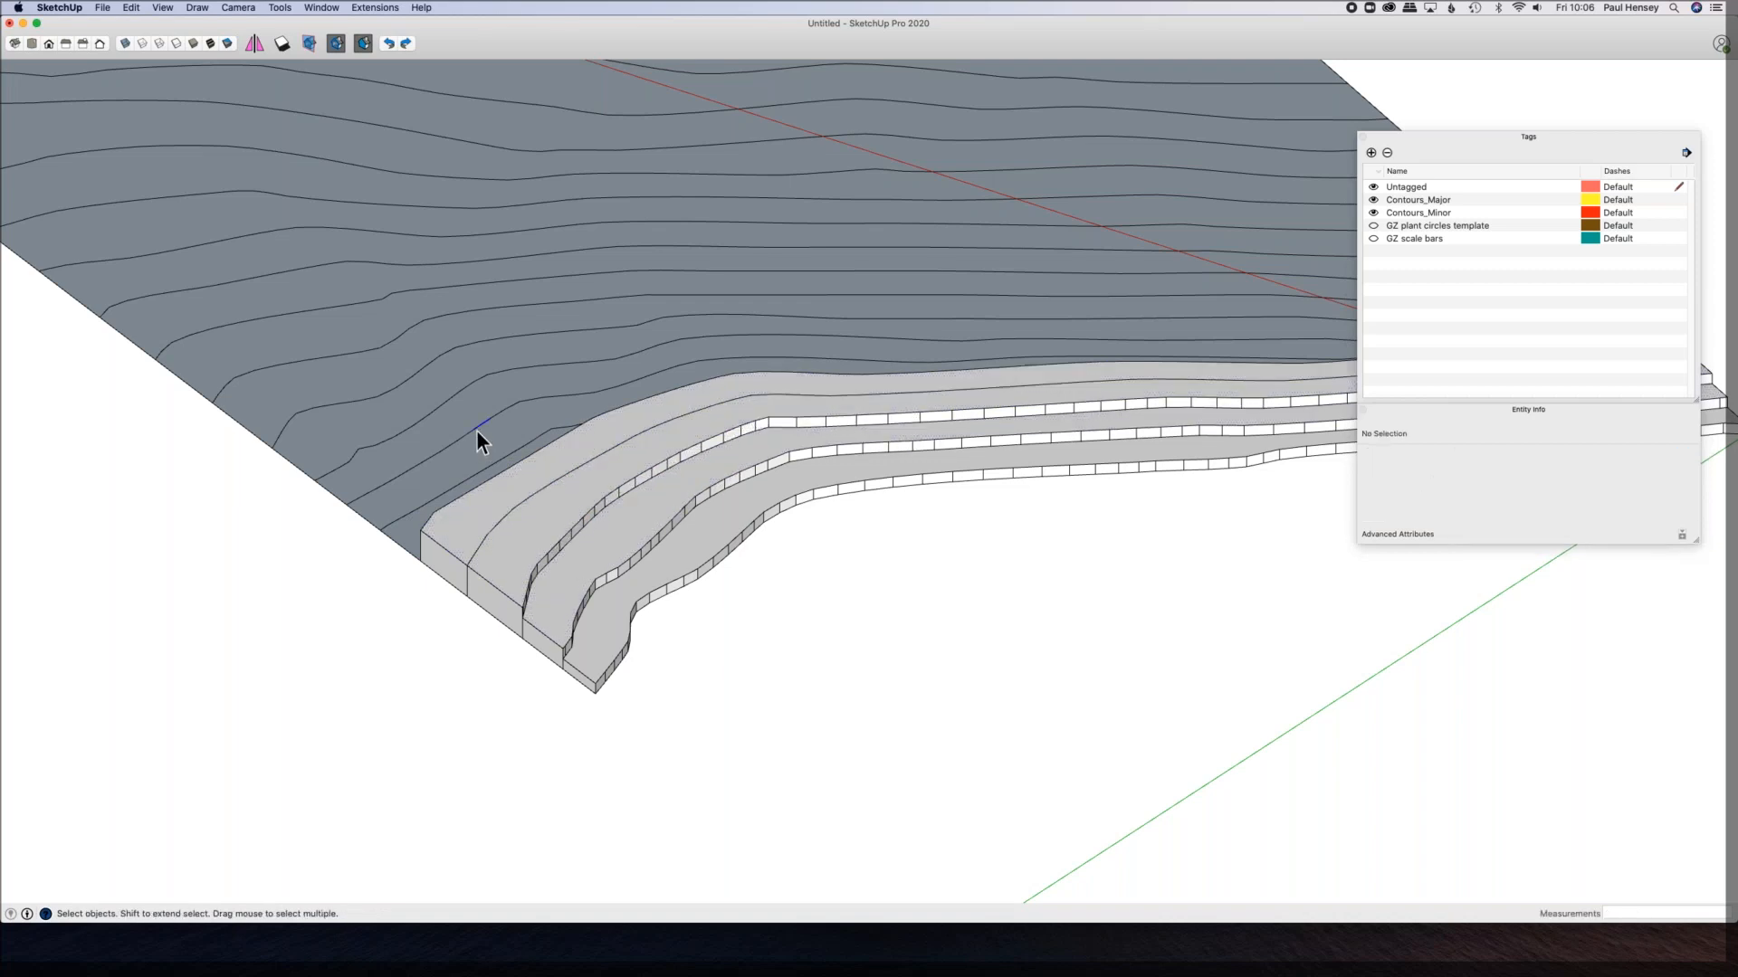
click(476, 430)
scroll(476, 431, up, 6)
middle_drag(492, 469, 459, 407)
click(447, 392)
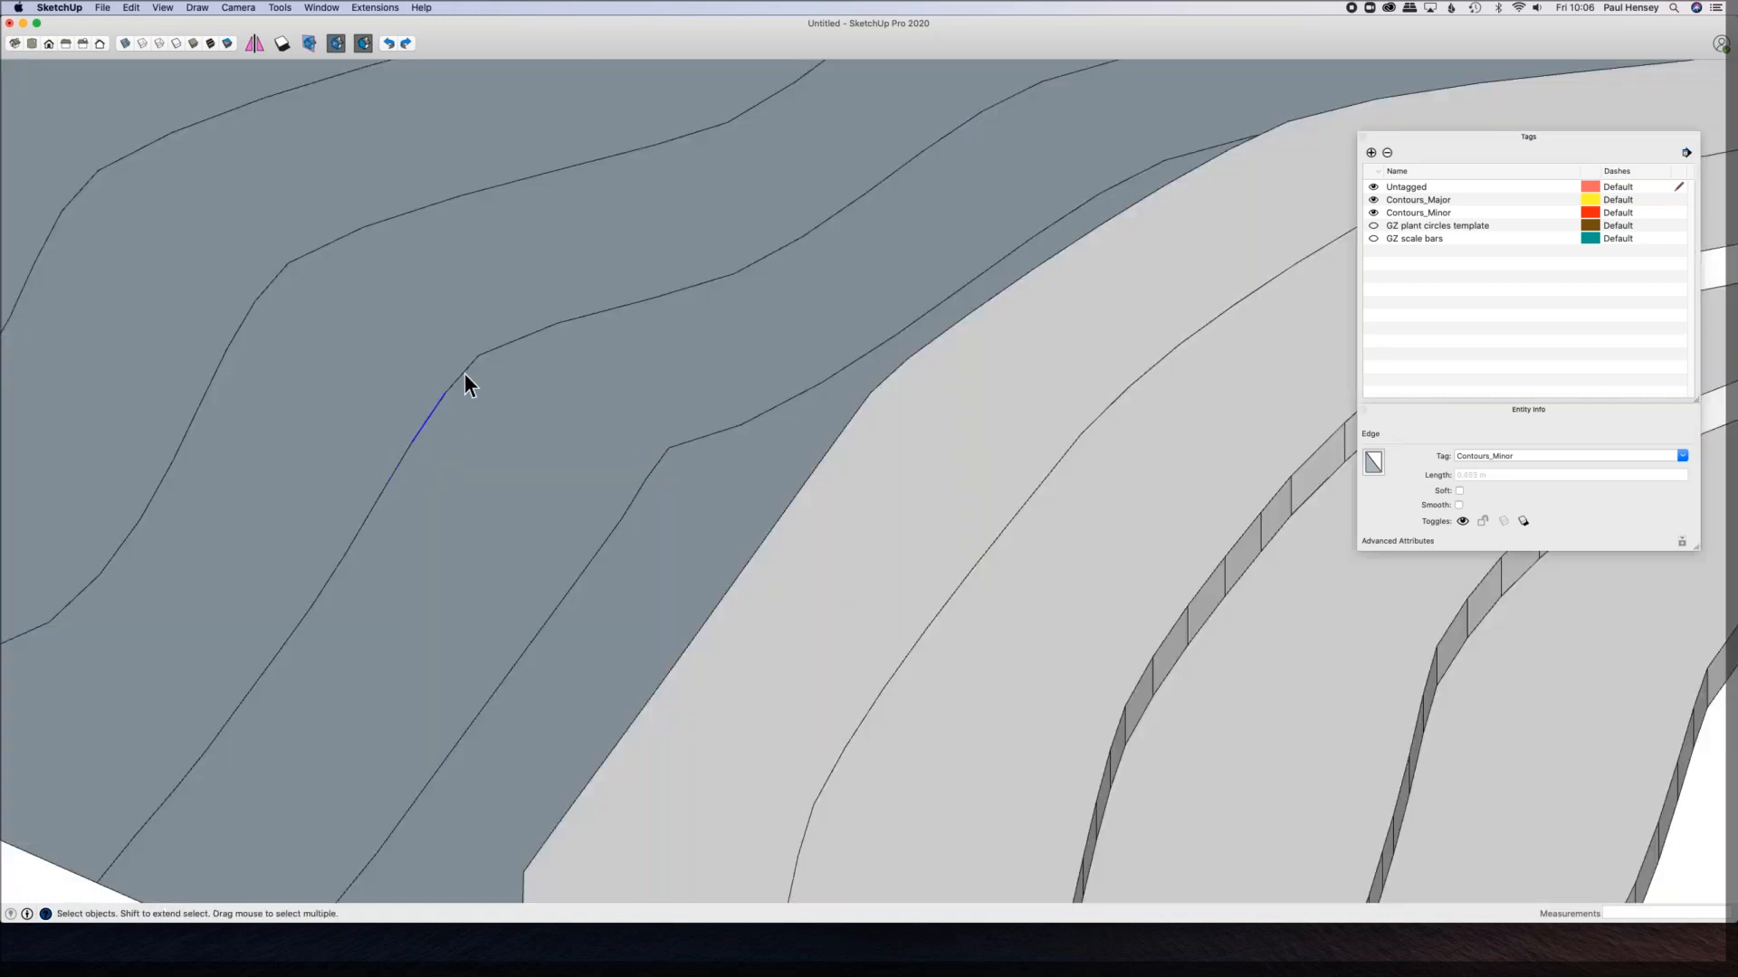
click(571, 323)
scroll(688, 291, down, 6)
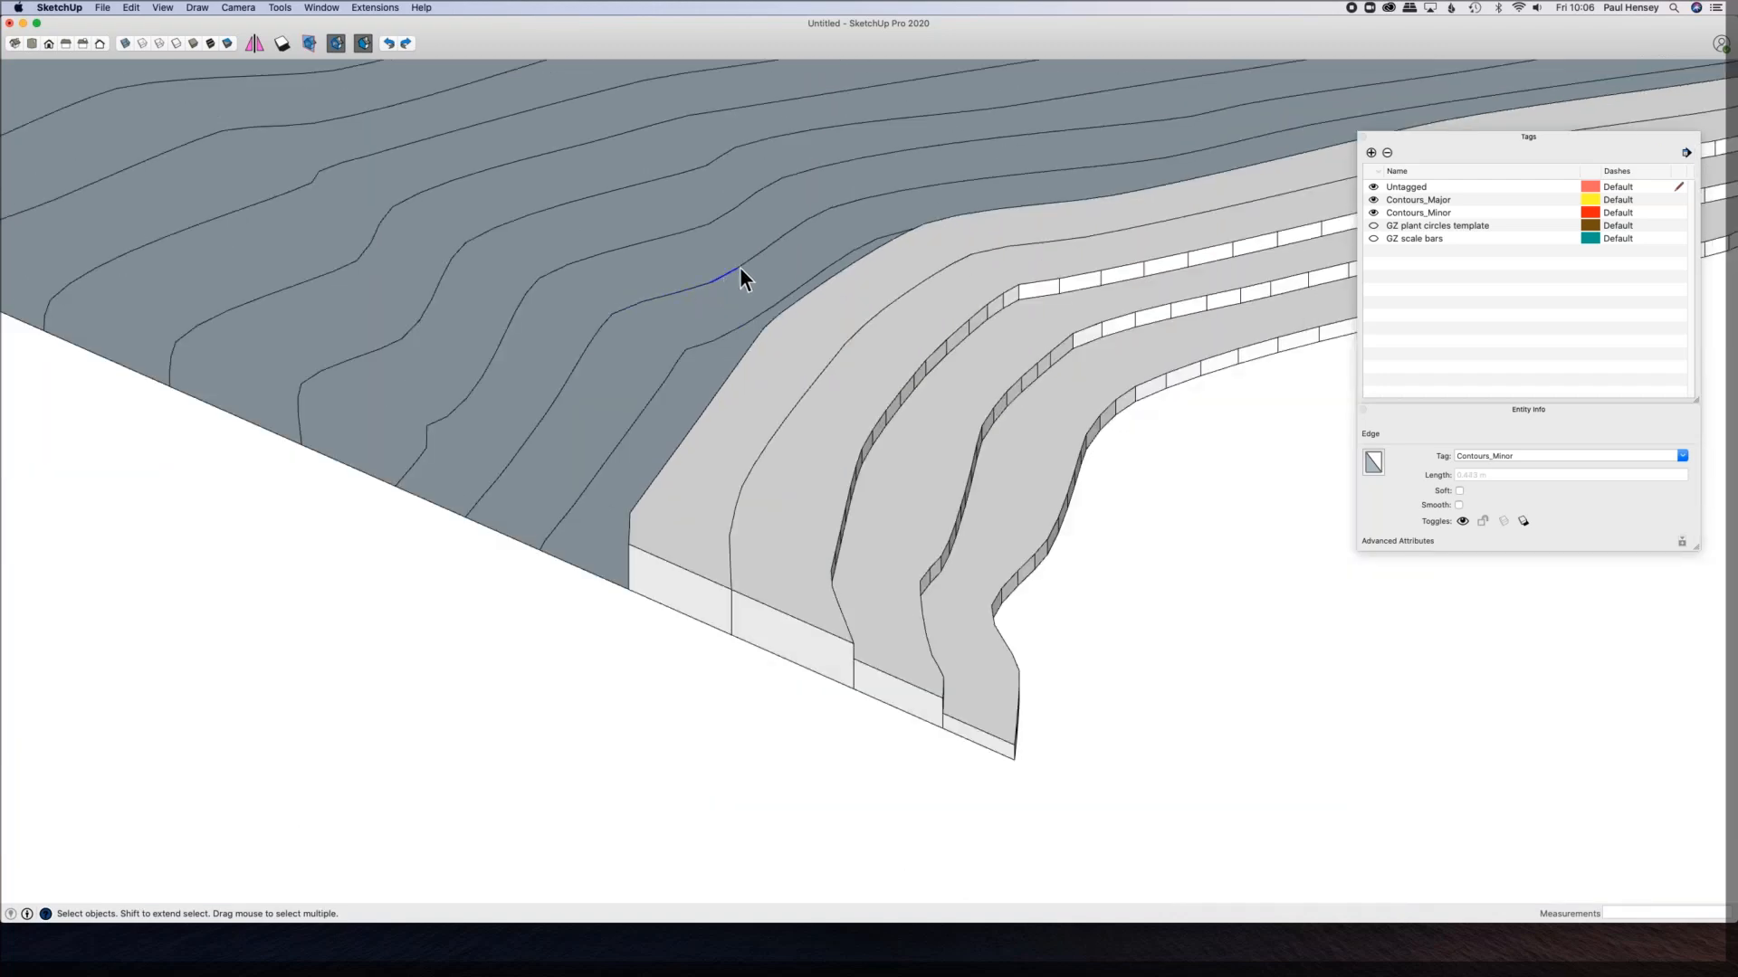
middle_drag(733, 274, 569, 299)
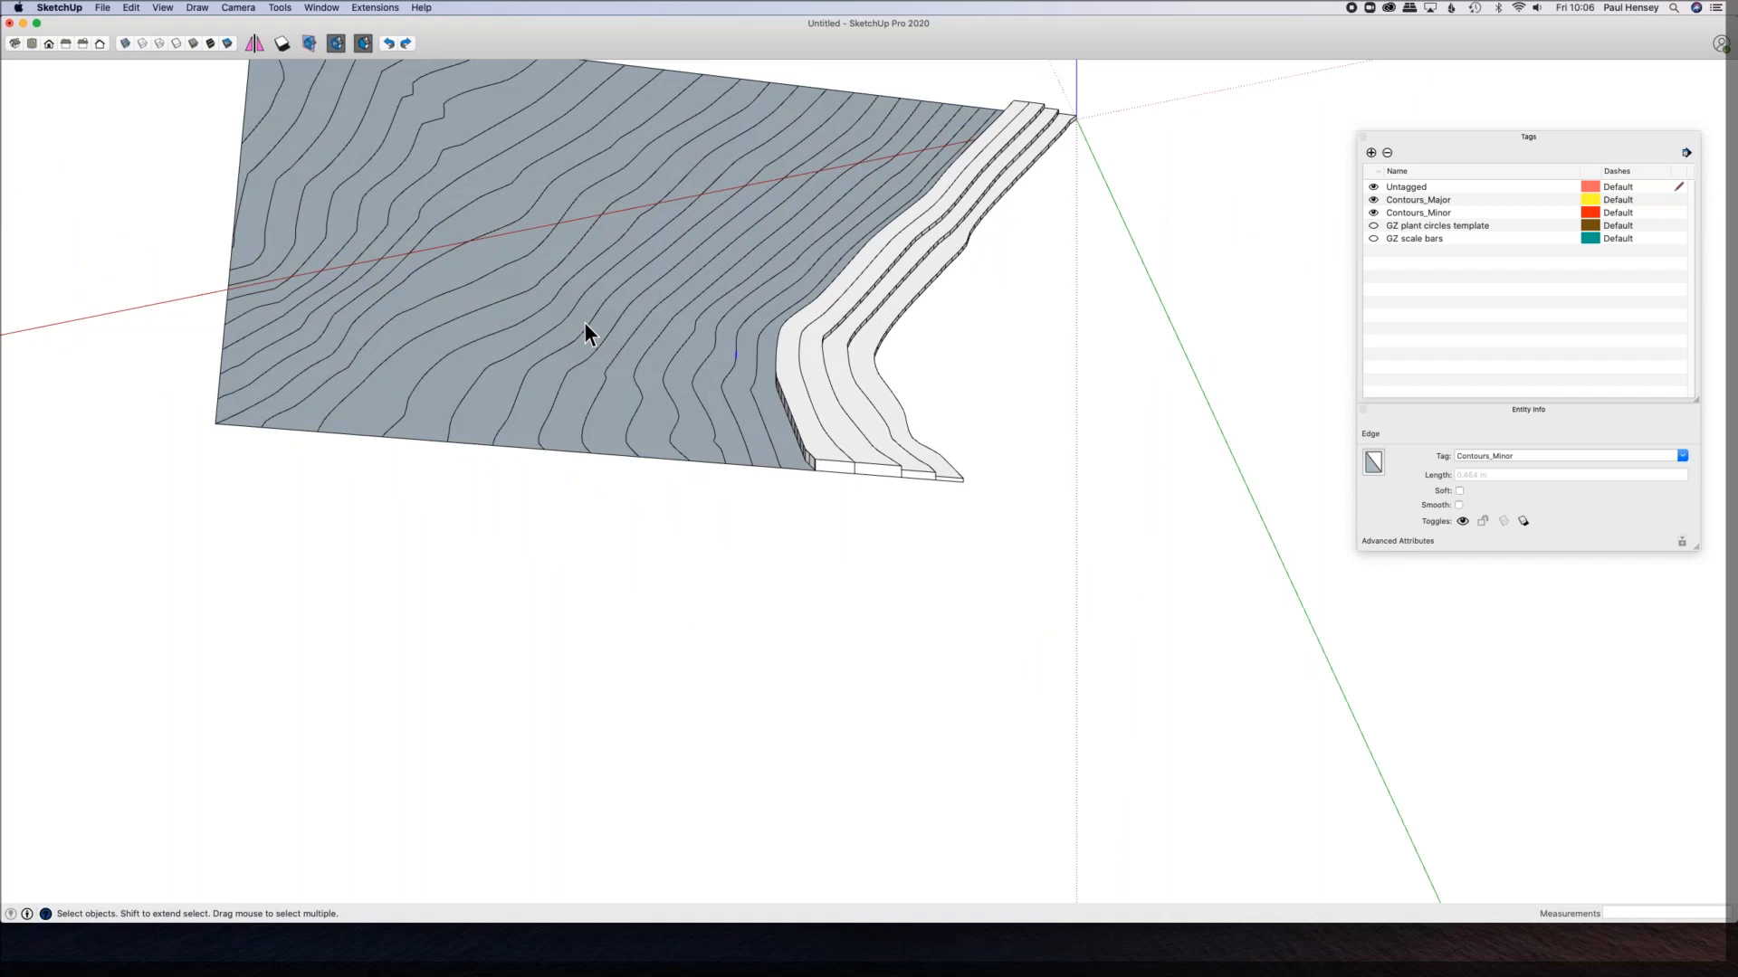
middle_drag(751, 351, 528, 636)
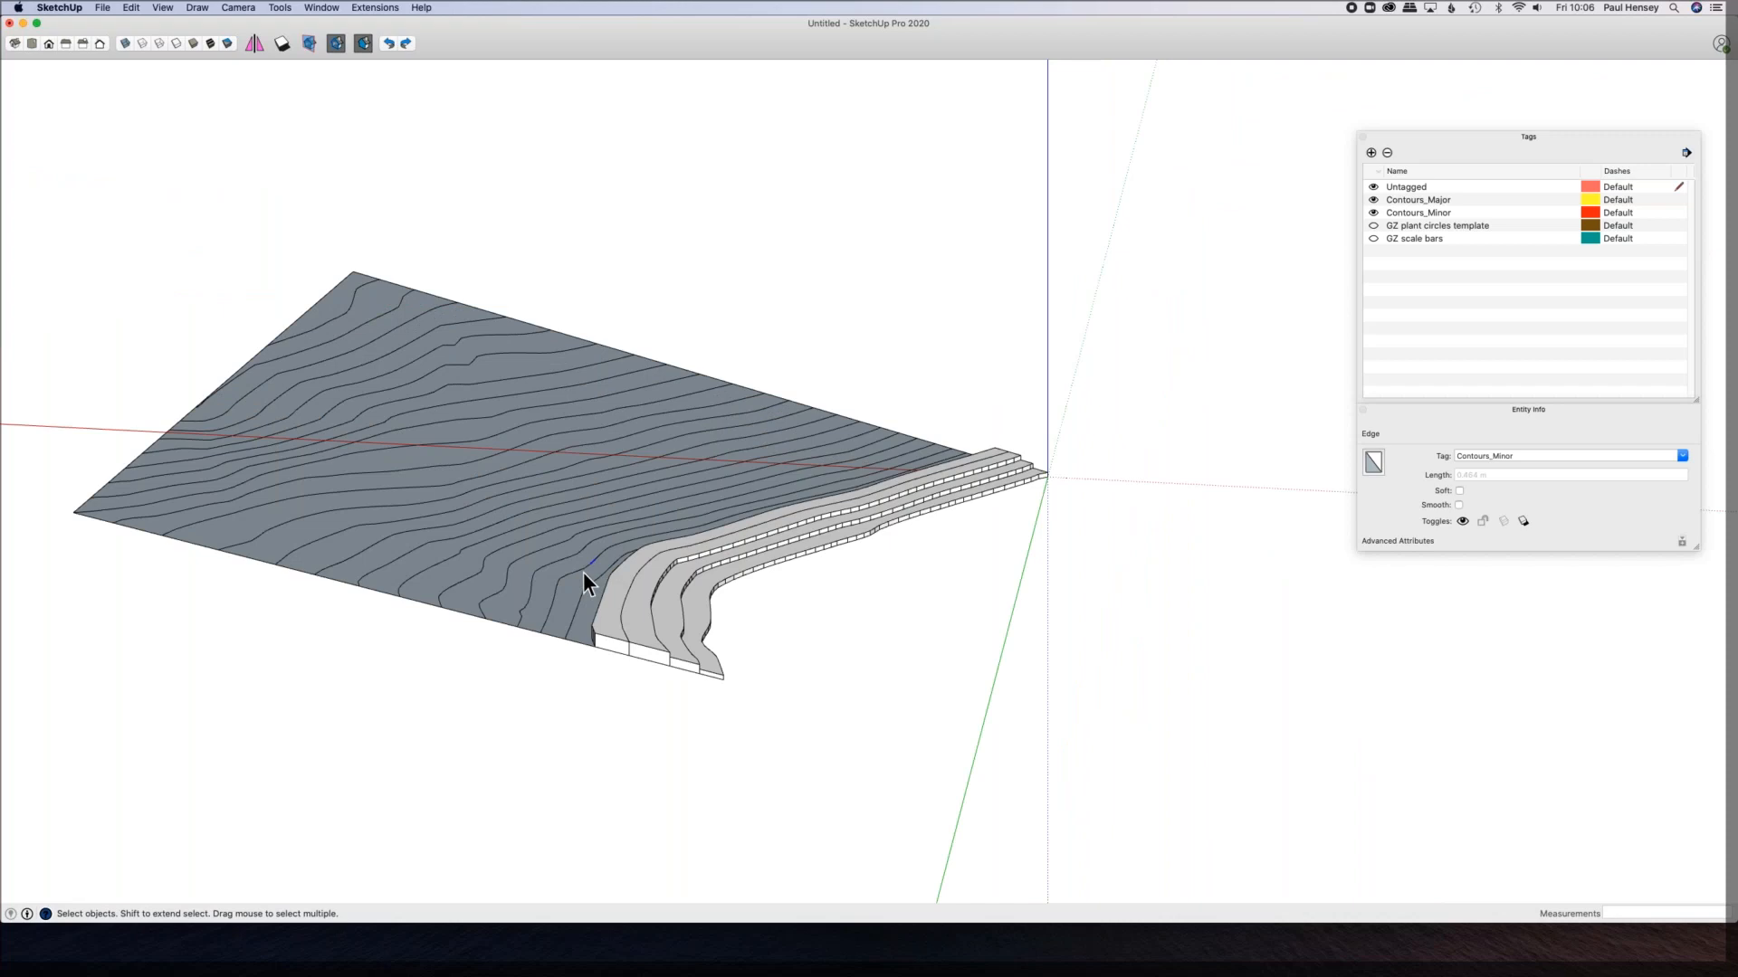
scroll(589, 569, up, 10)
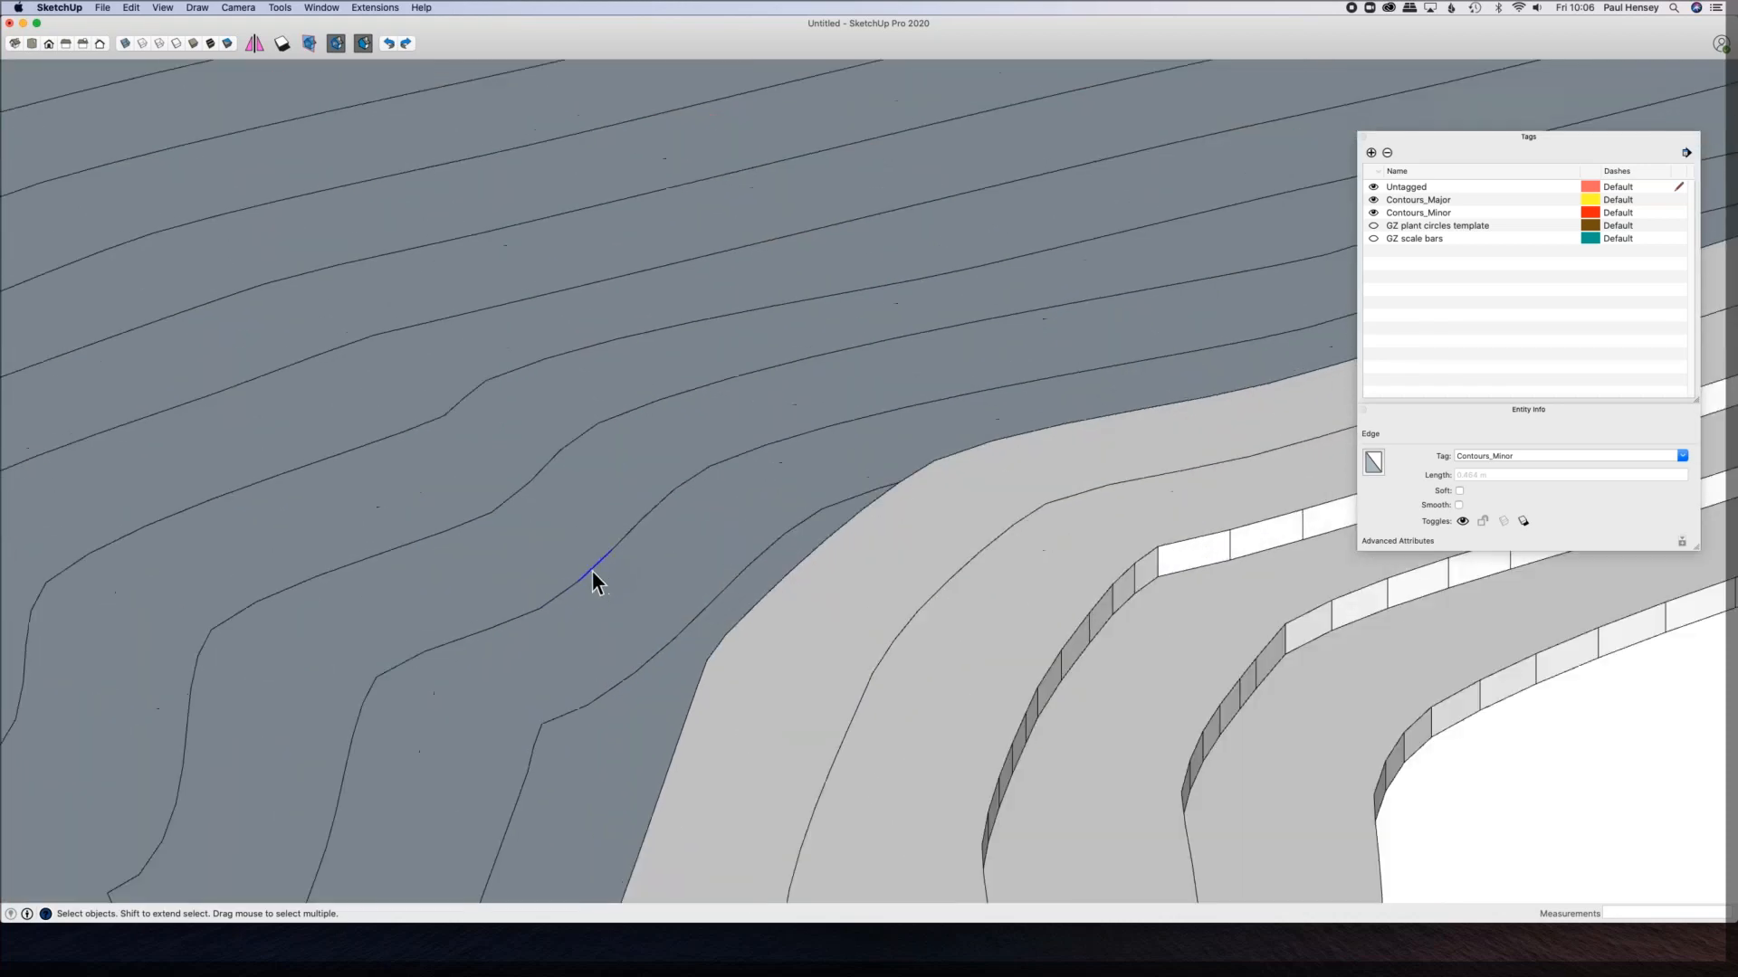
middle_drag(531, 557, 883, 637)
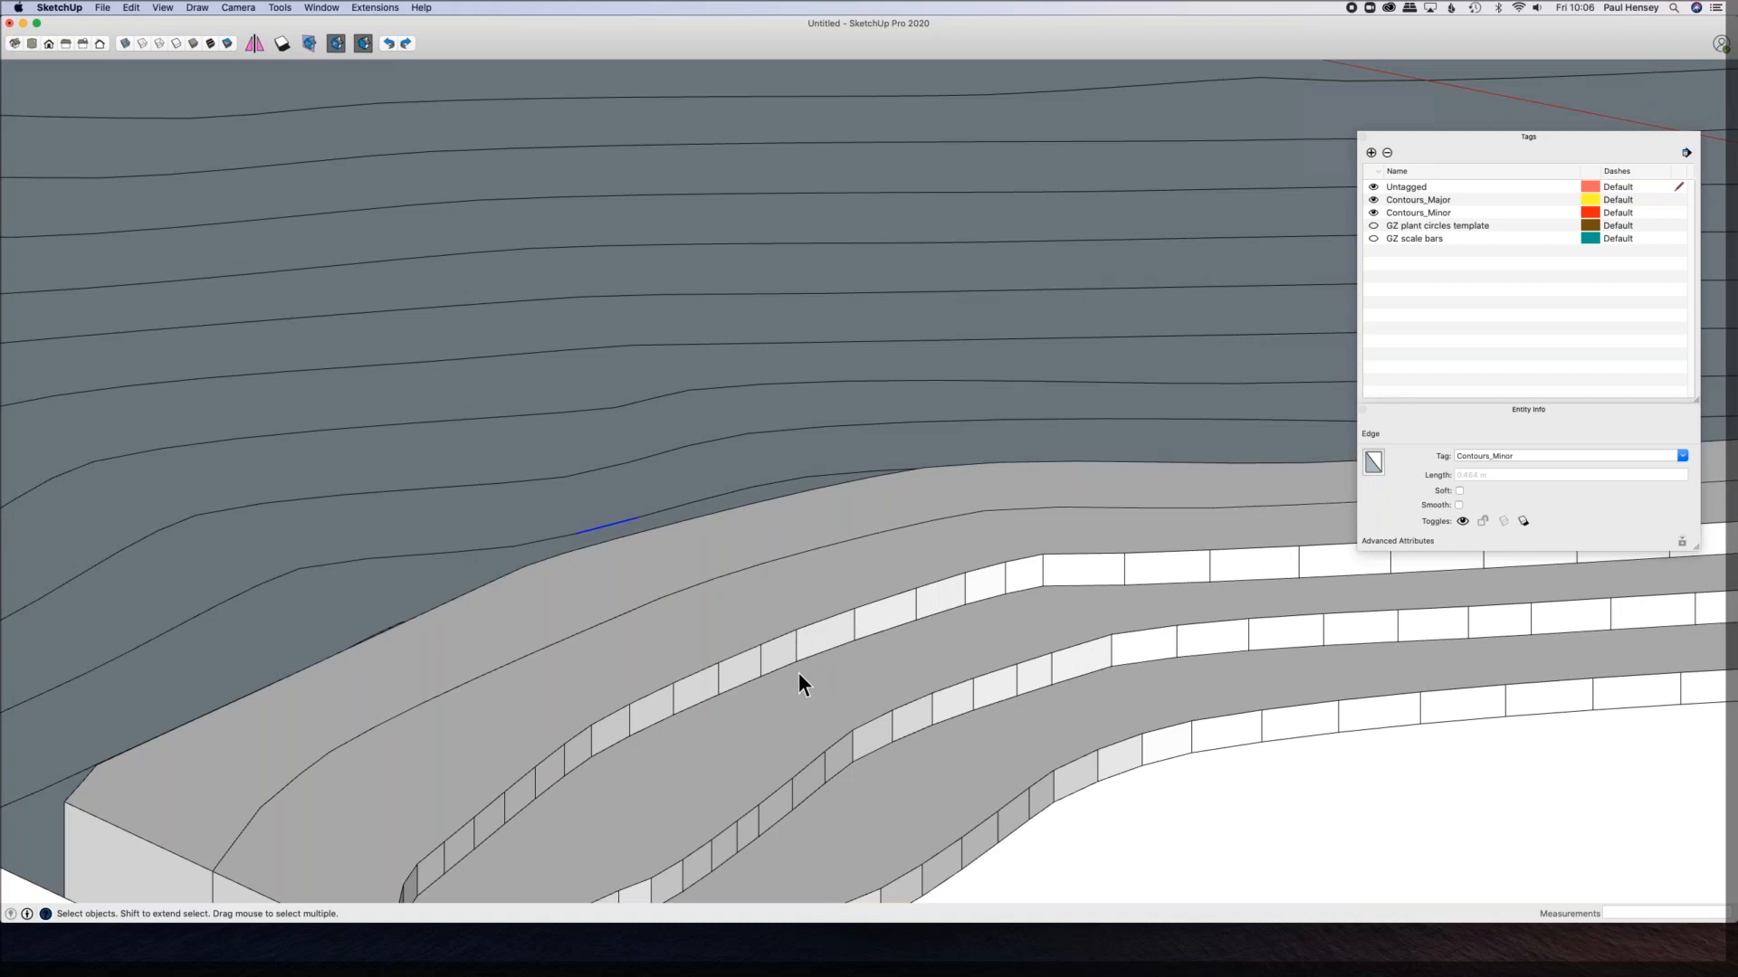
Step: Push/Pull the fourth contour band up by a further 0.2 m above the third
scroll(786, 648, down, 2)
scroll(677, 587, down, 3)
middle_drag(736, 601, 778, 633)
shift+middle_drag(612, 581, 612, 579)
click(599, 648)
click(633, 597)
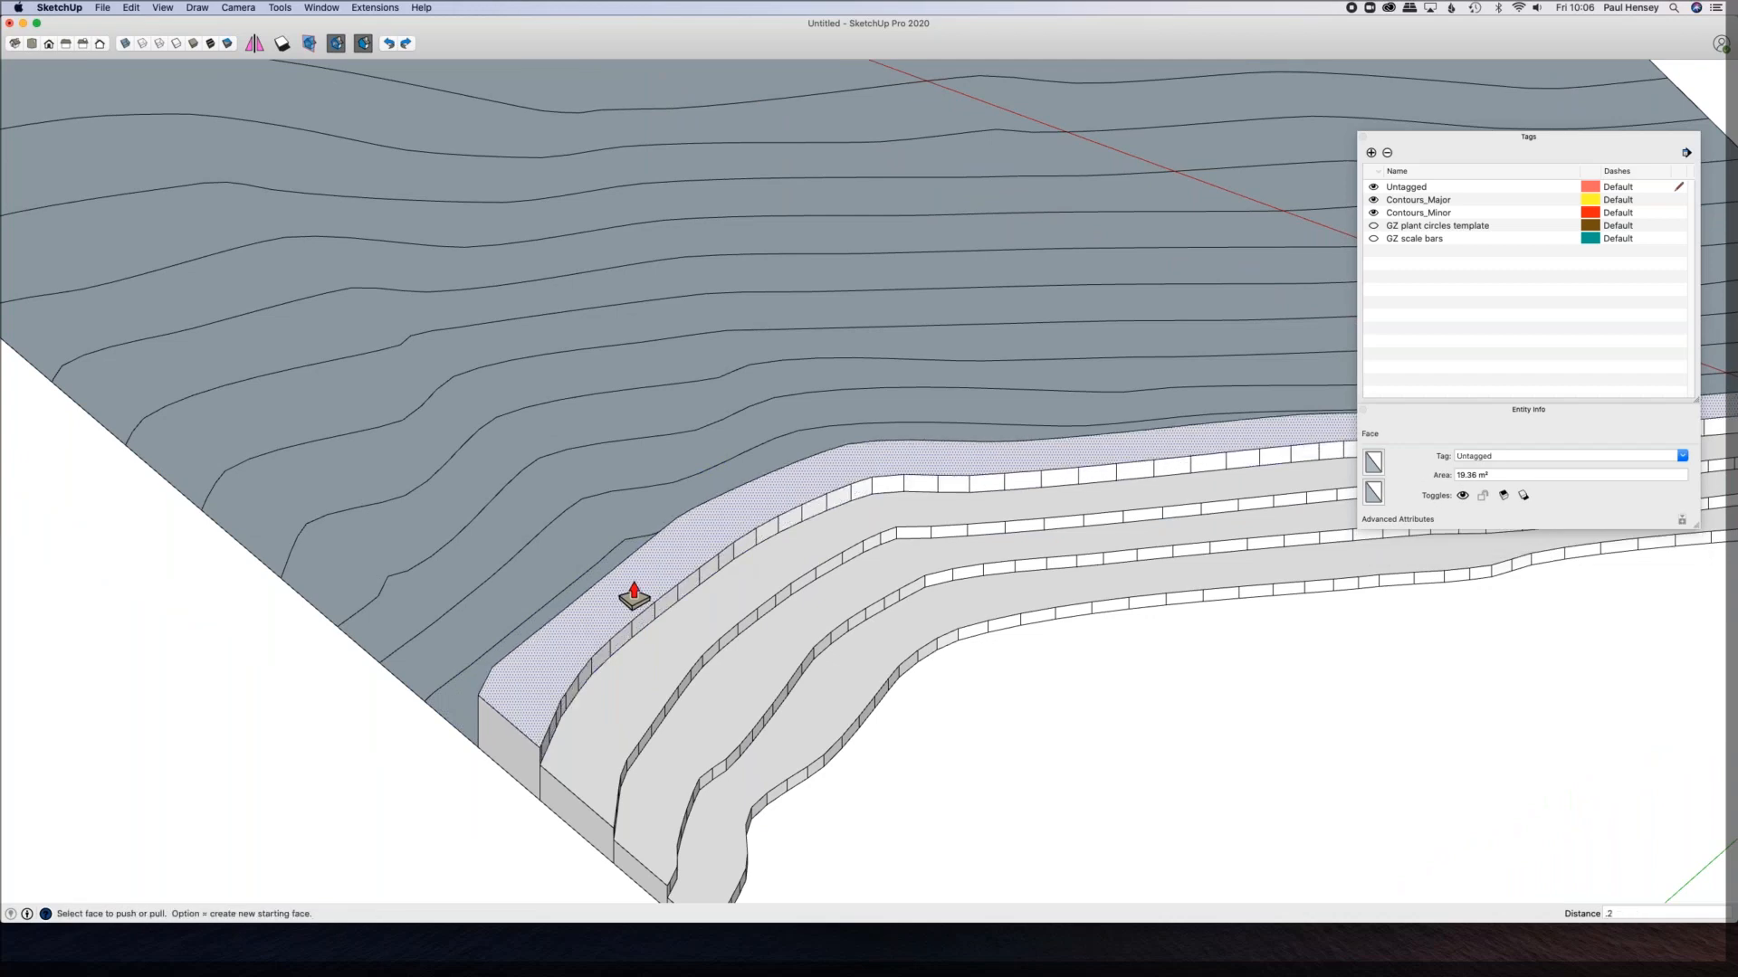
key(Return)
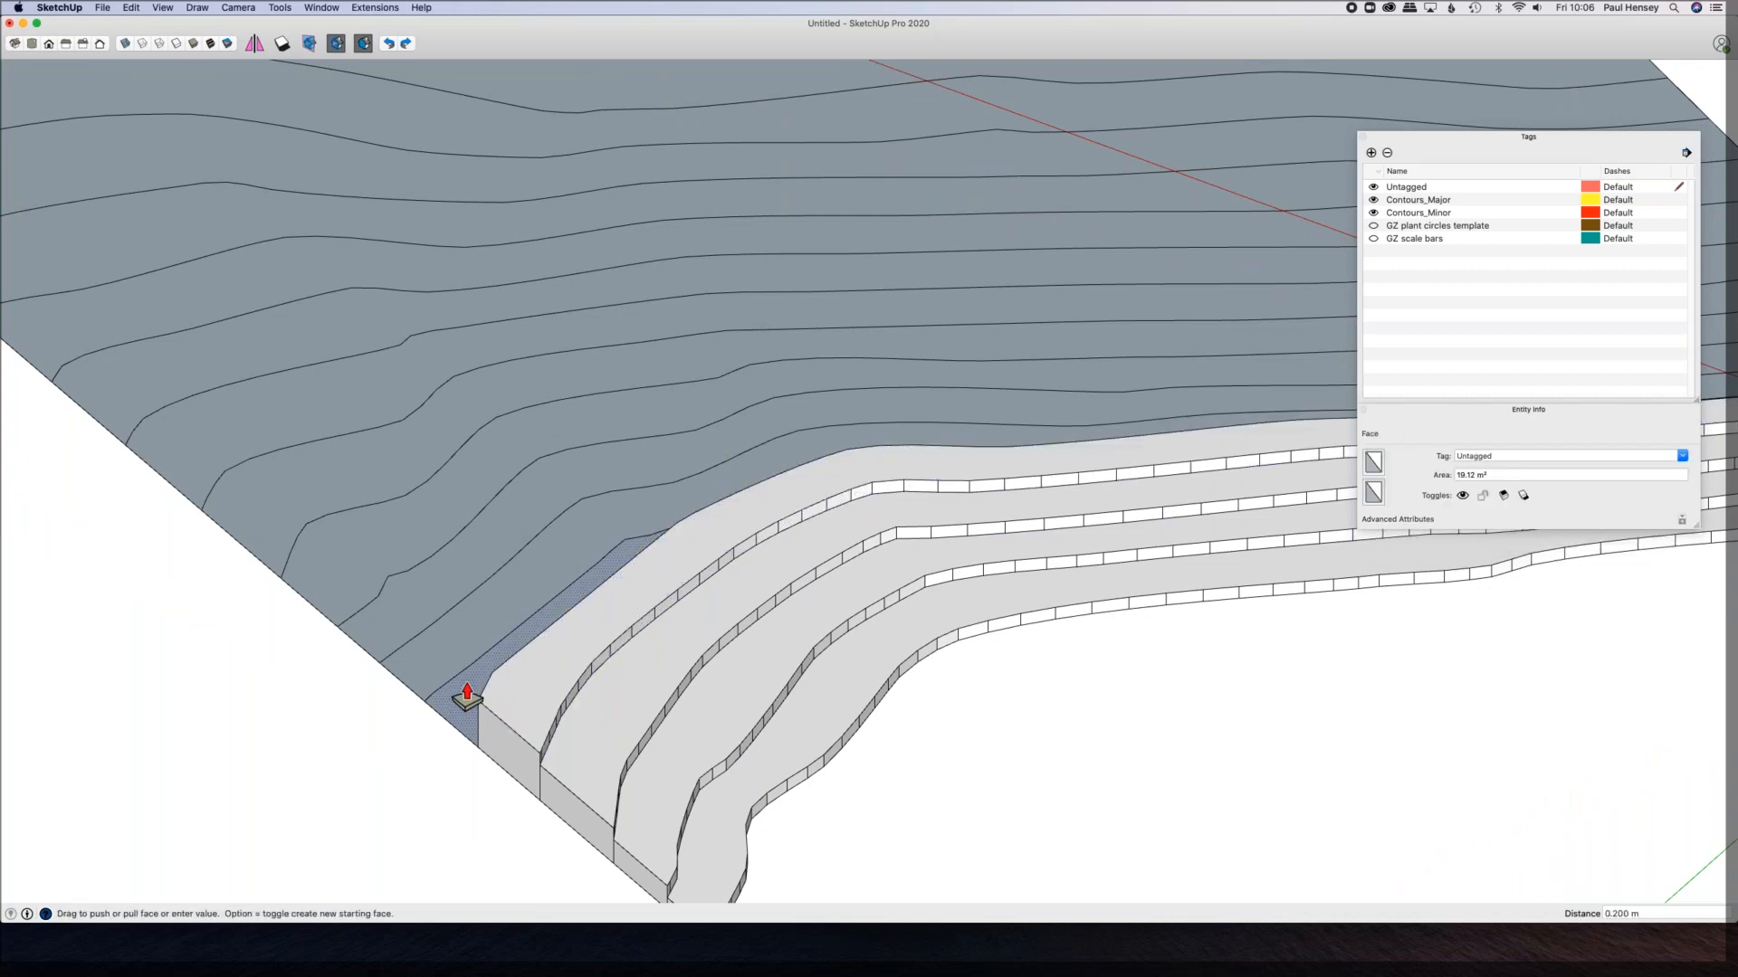
Step: Raise the fifth contour band level with the fourth at 0.8 m, and Push/Pull it up by a further 0.2 m
click(466, 688)
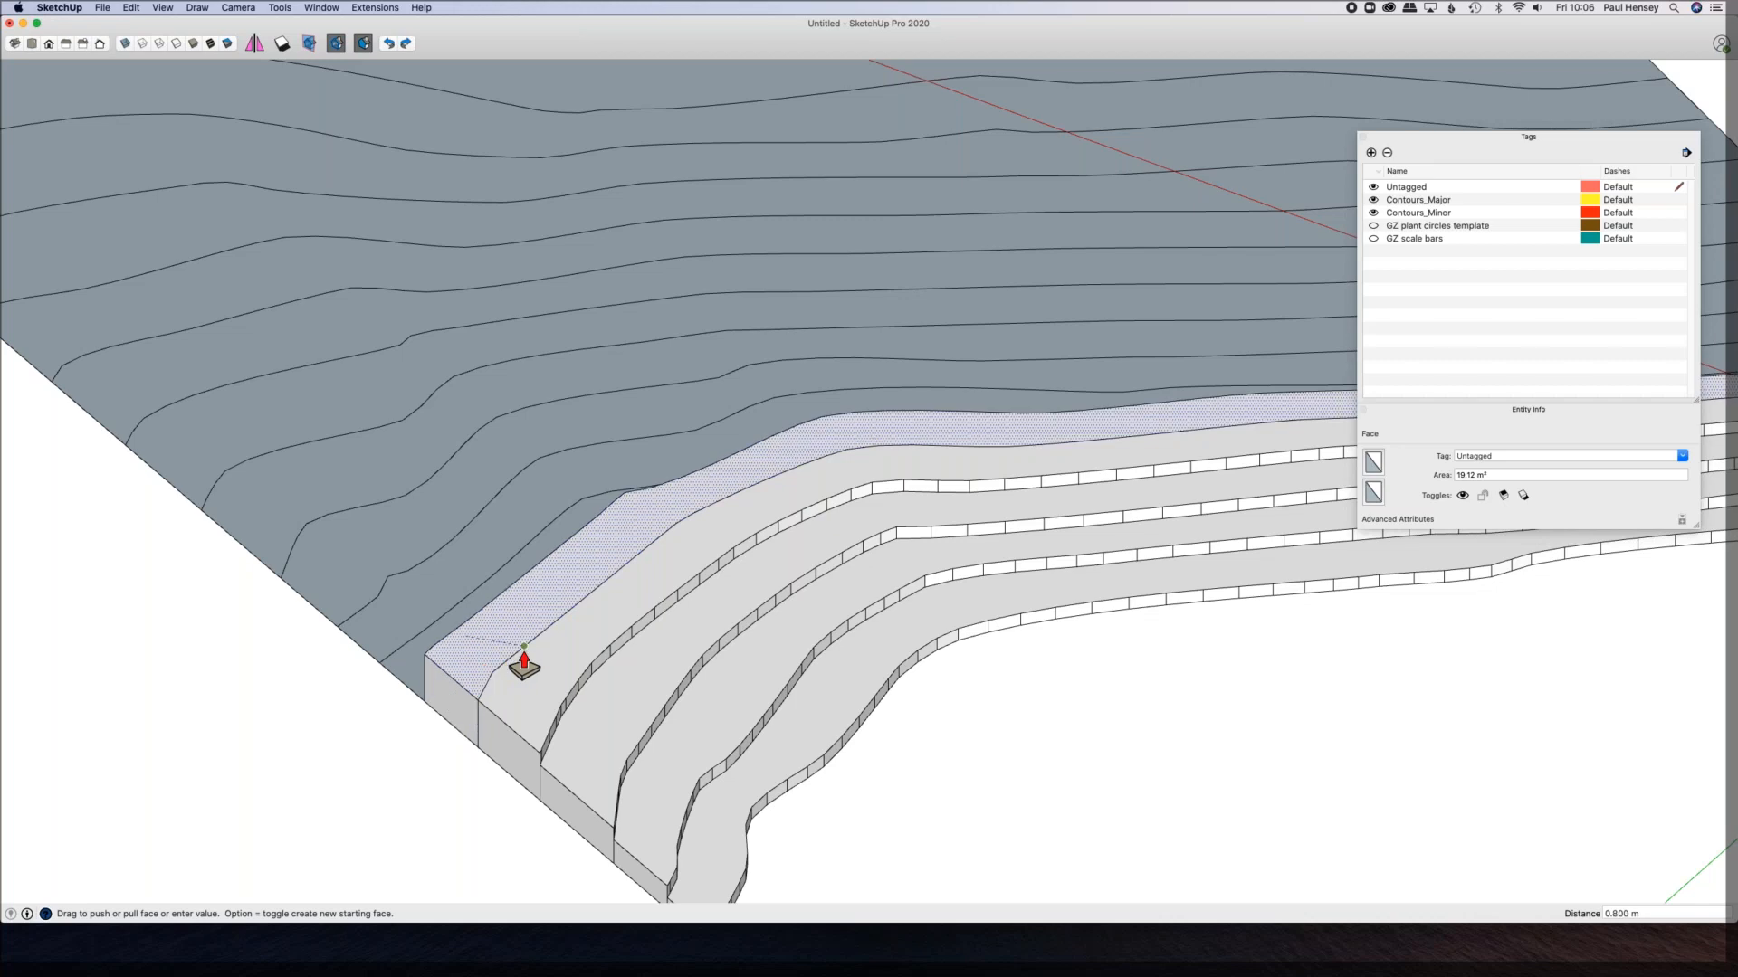
click(524, 652)
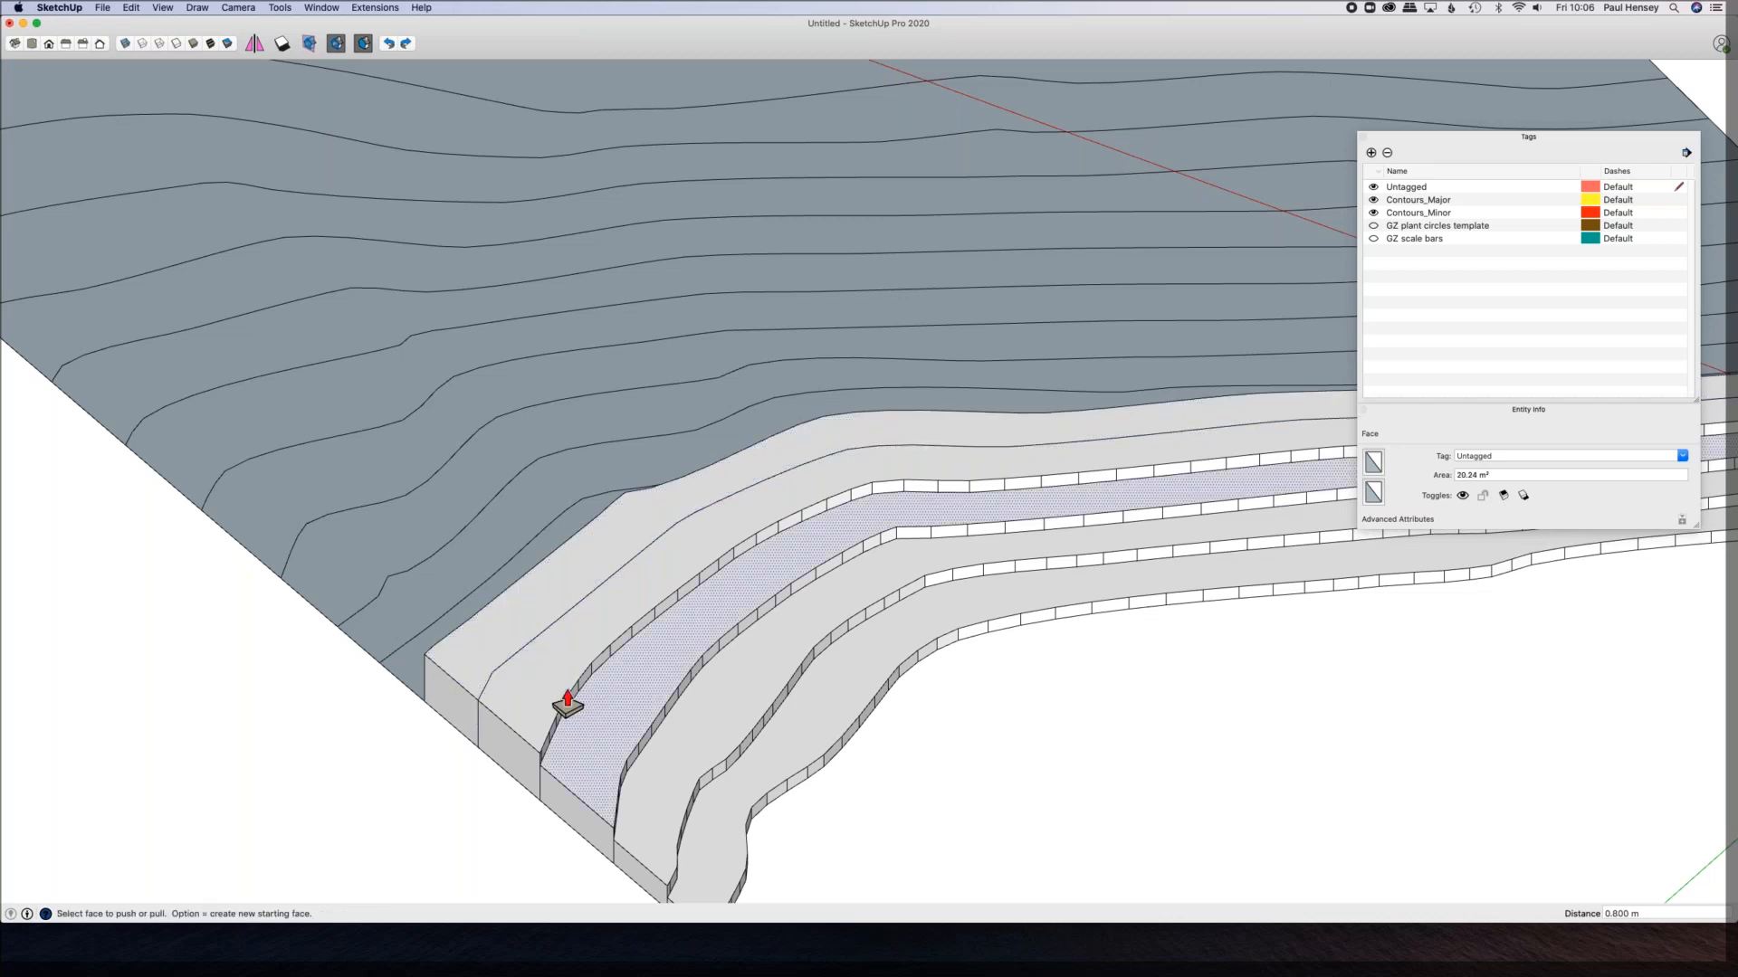
click(542, 659)
click(535, 590)
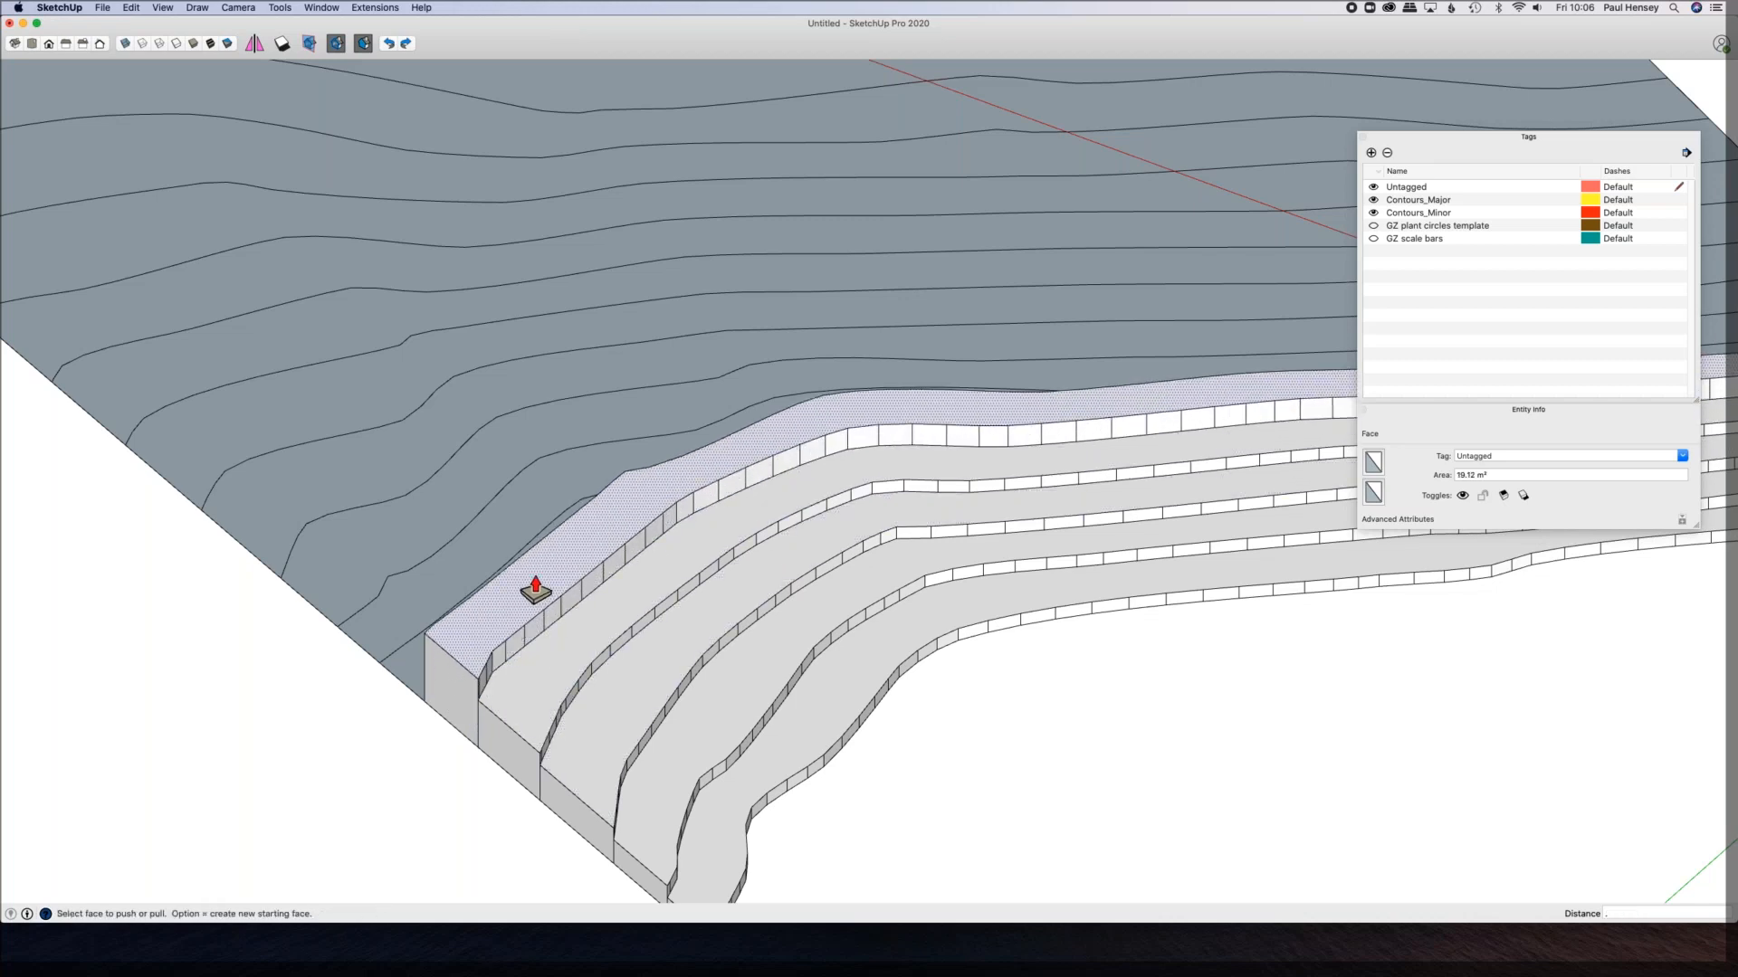
key(Return)
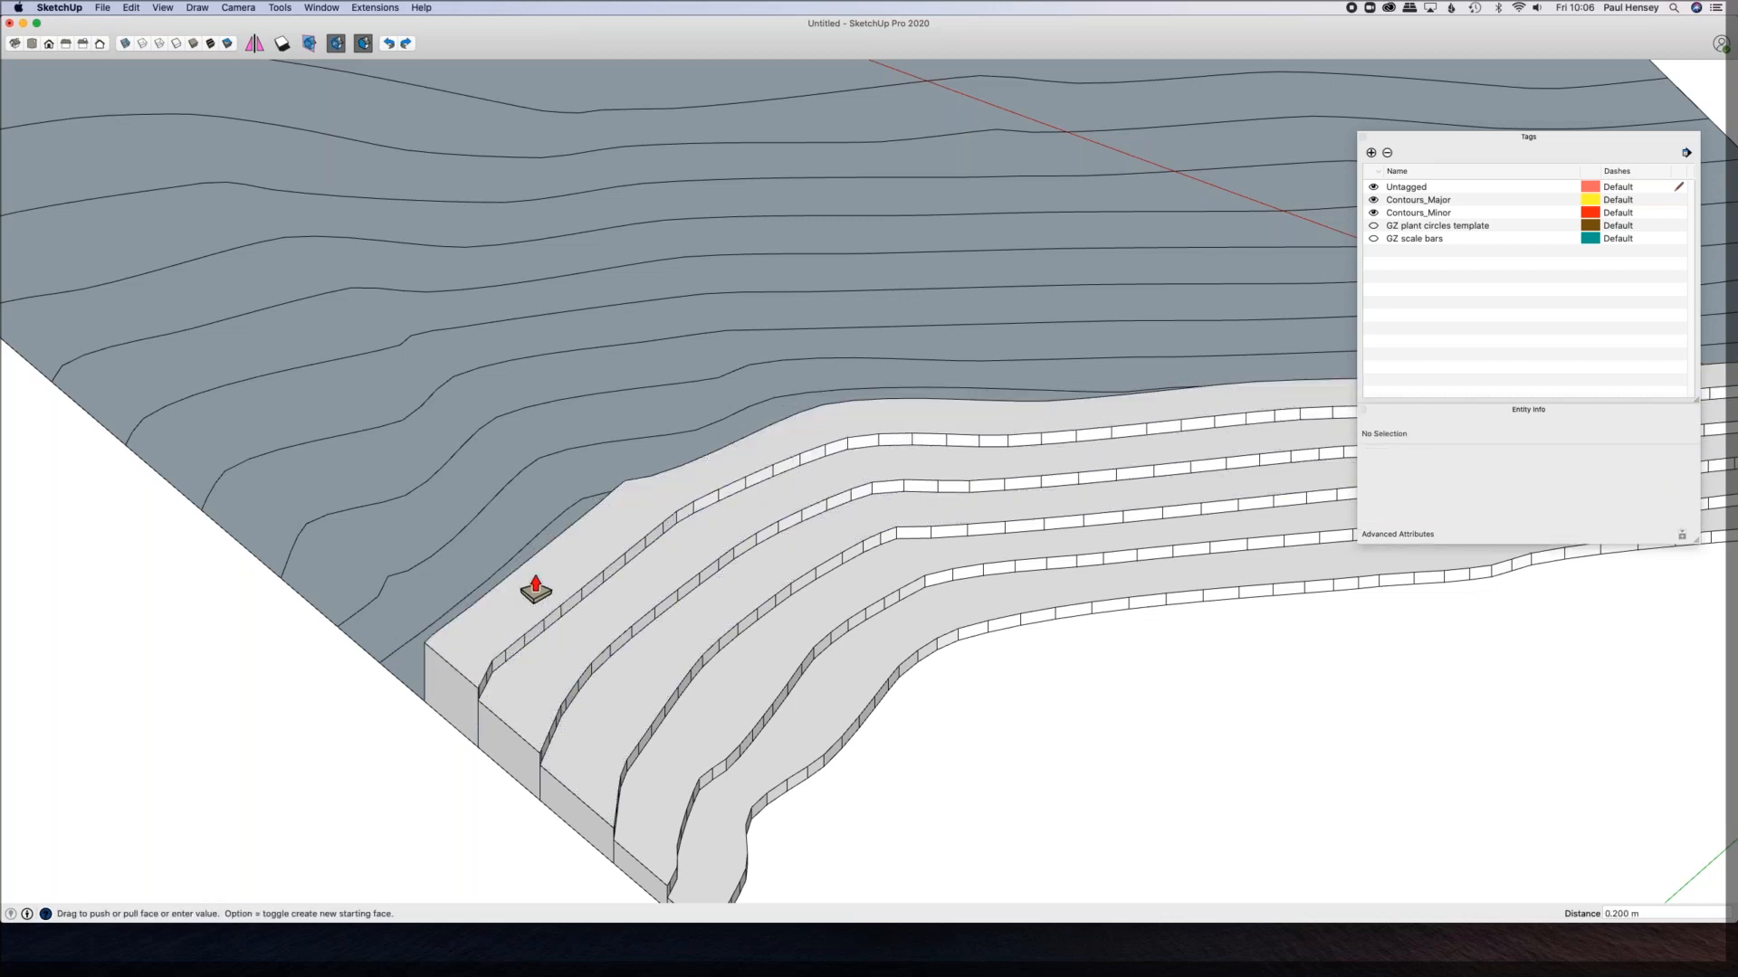
double_click(584, 570)
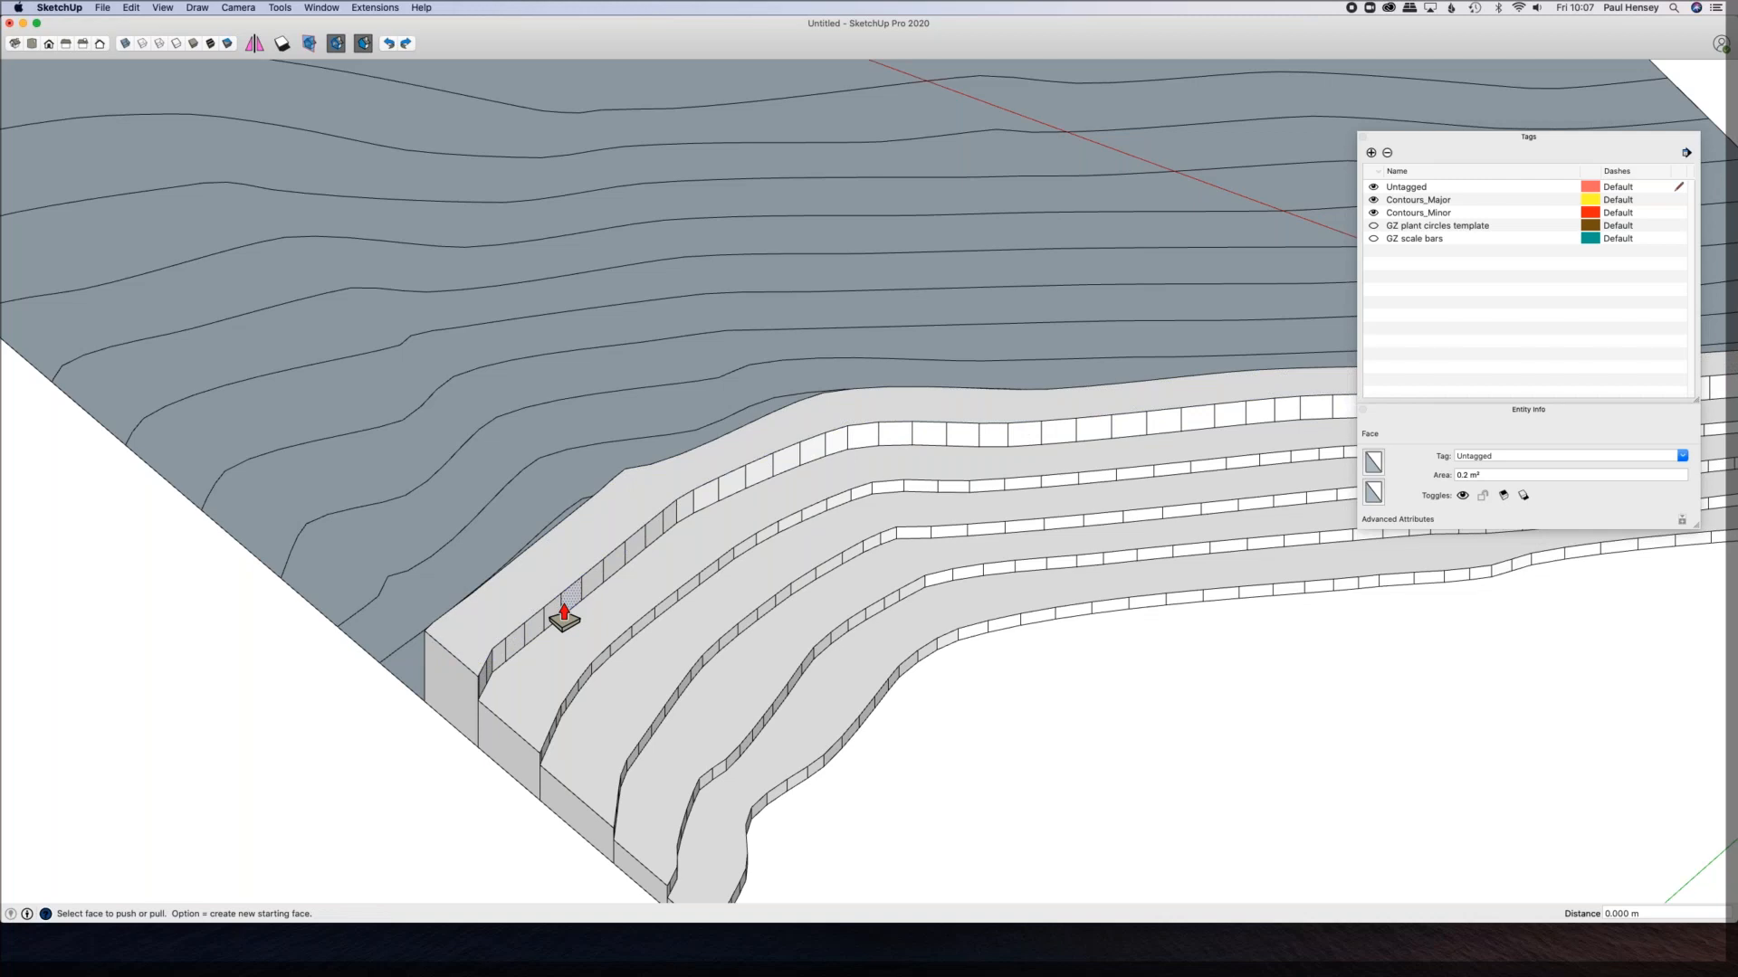
key(super+z)
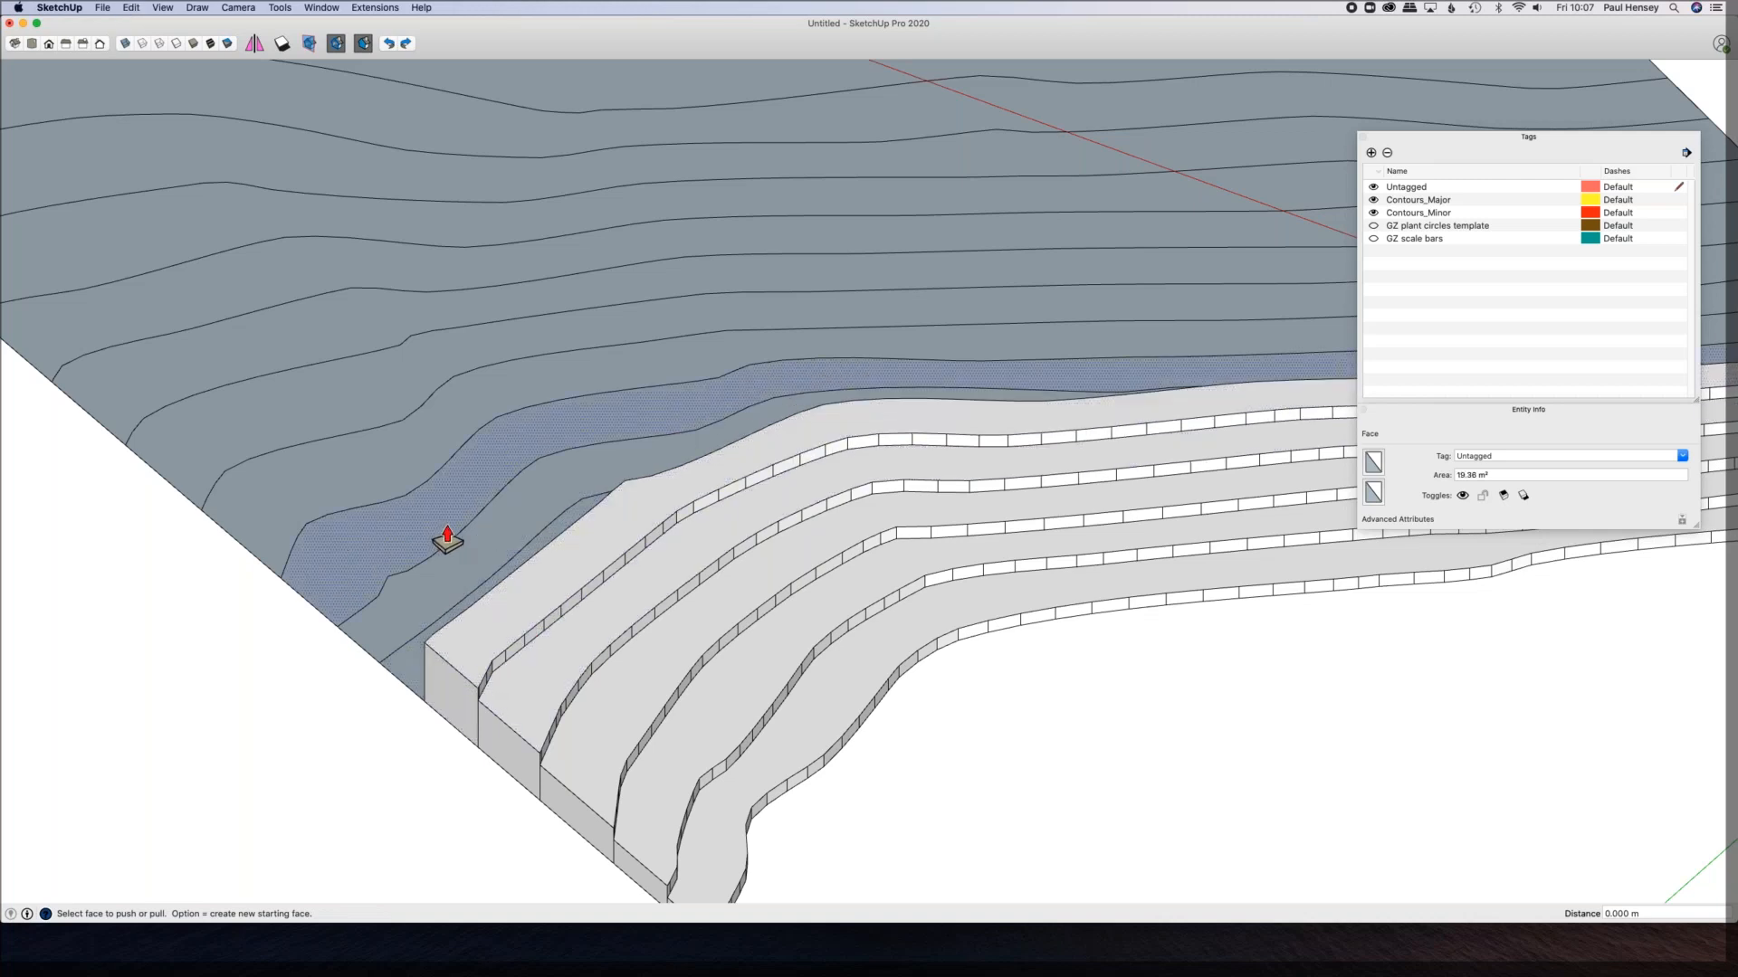
Step: Raise the sixth contour band level with the fifth at 1 m, and Push/Pull it up by a further 0.2 m
click(414, 684)
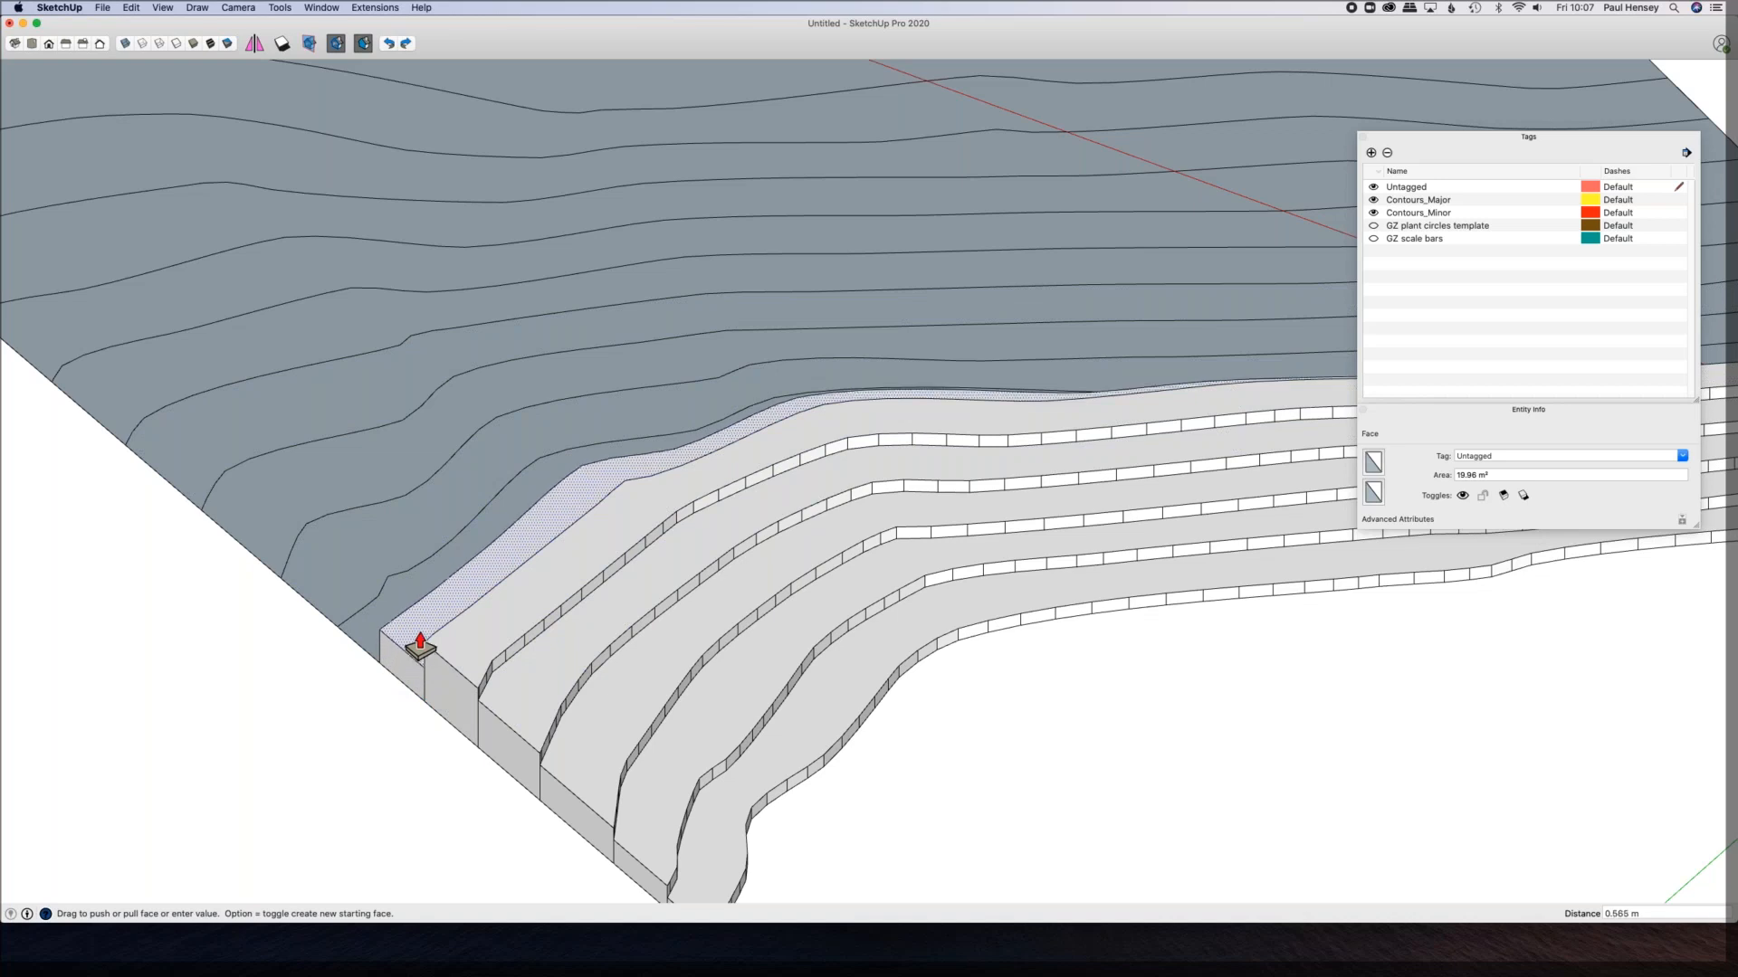
click(468, 625)
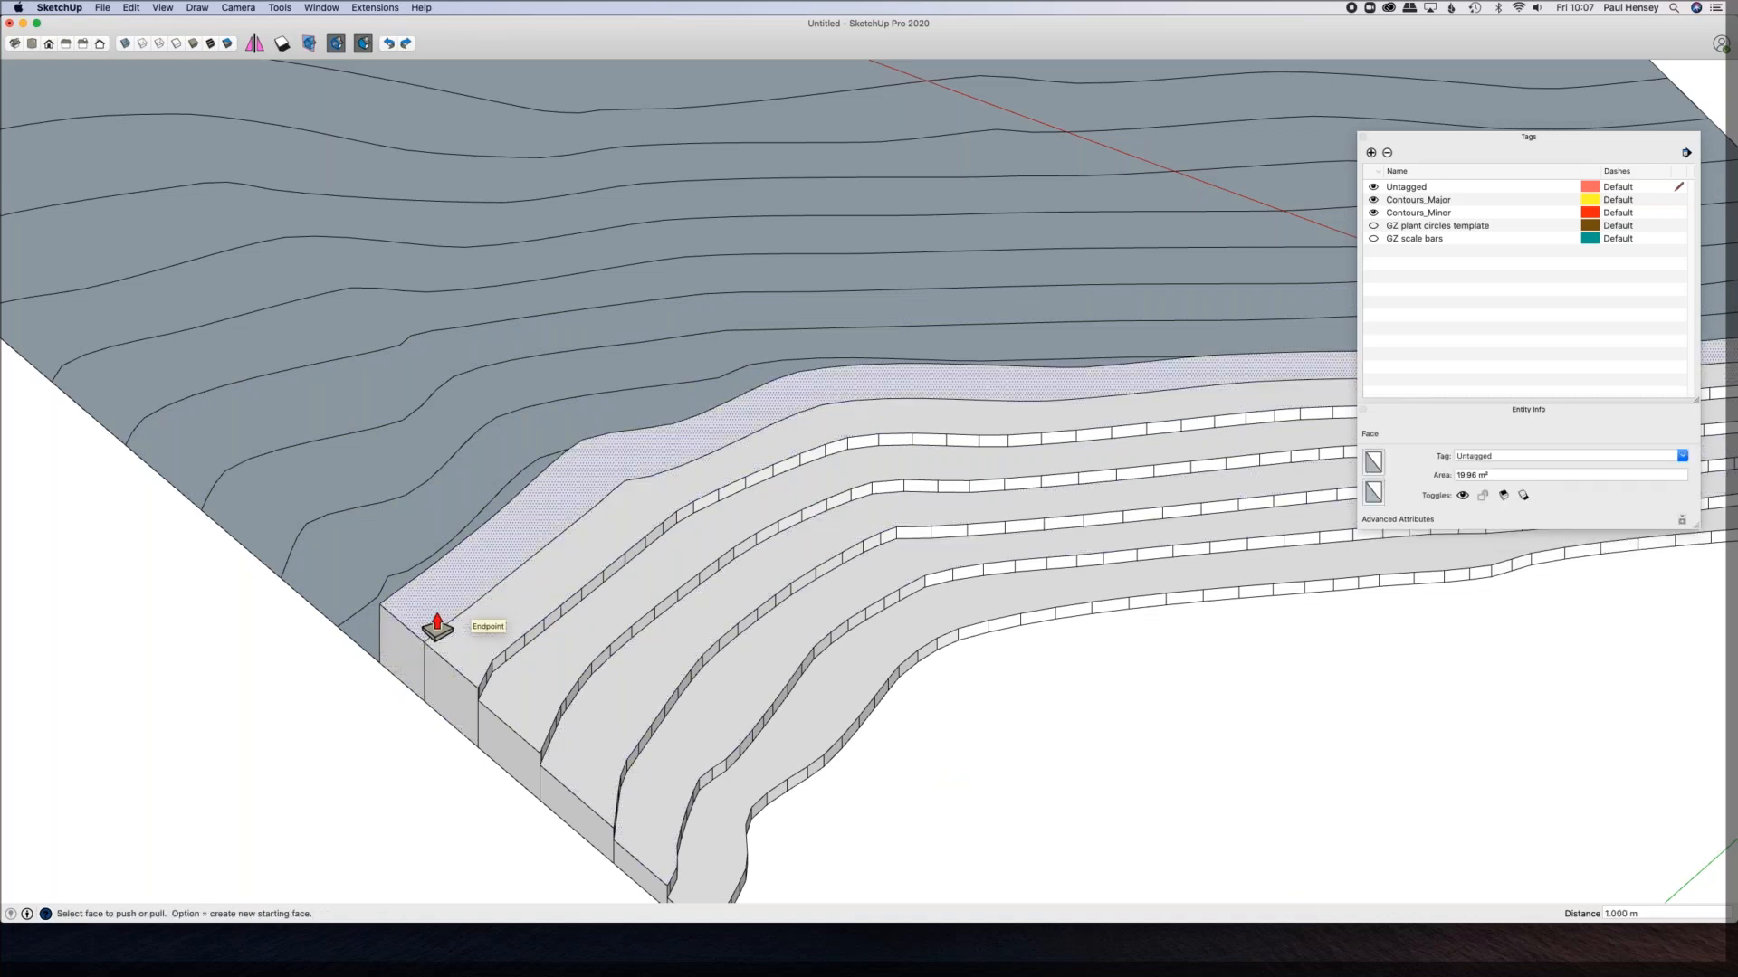
double_click(442, 623)
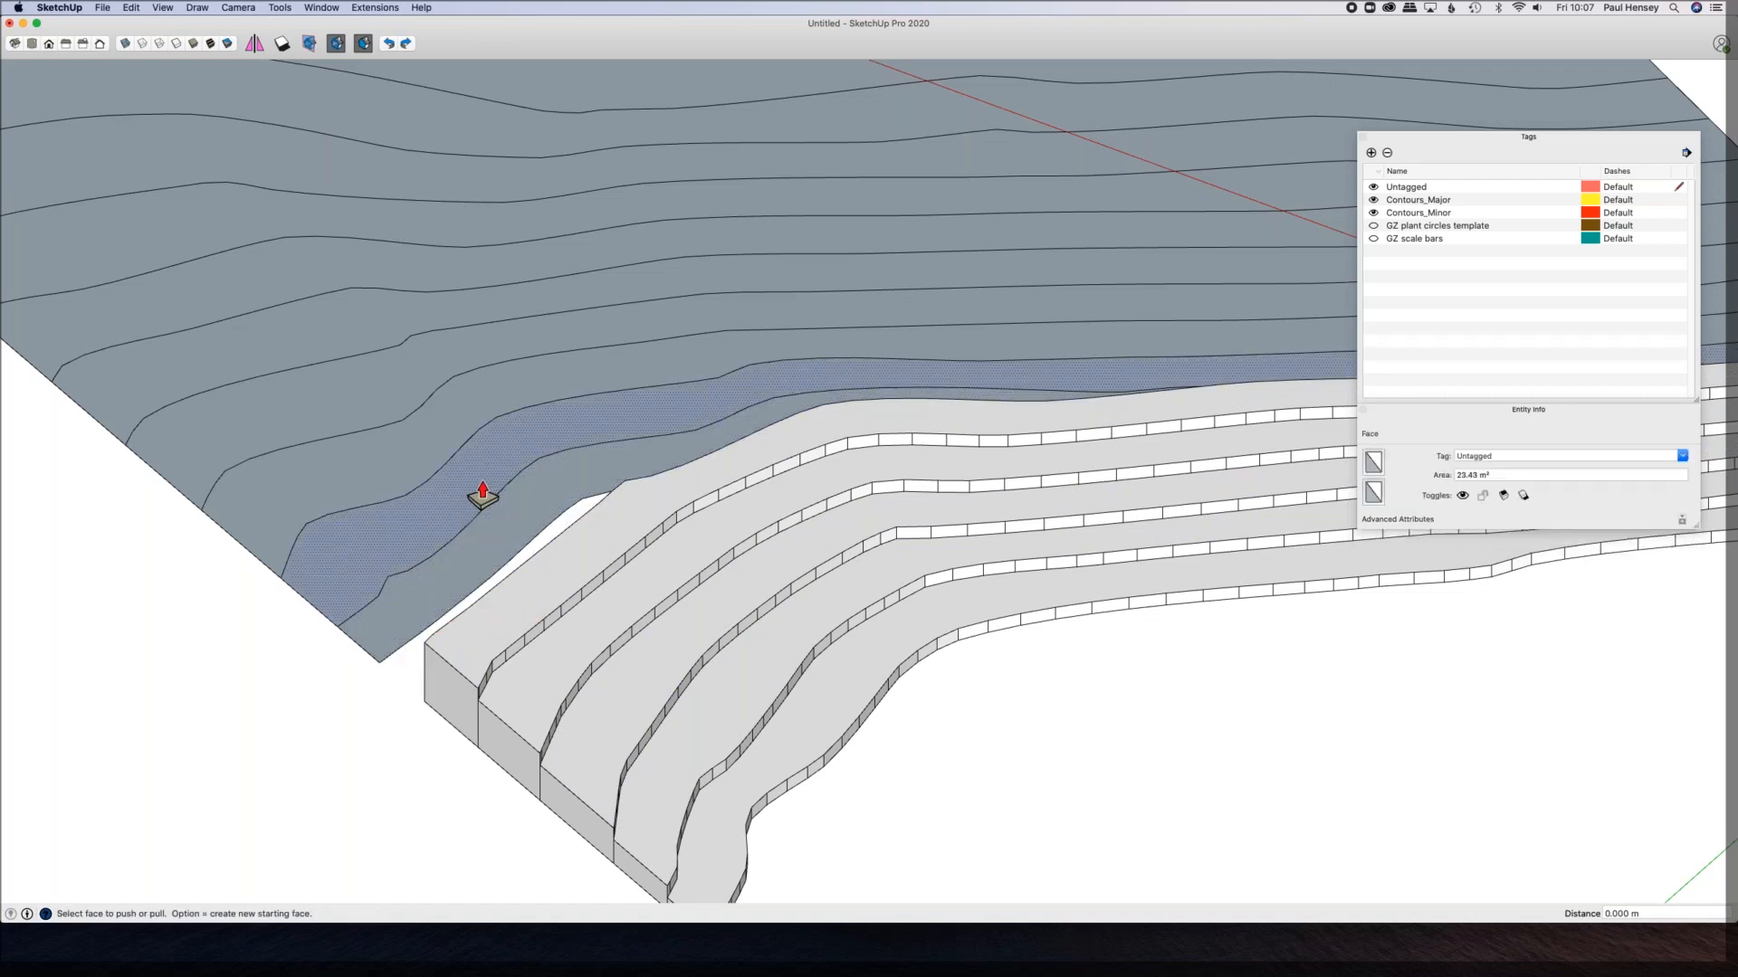
click(482, 496)
click(496, 530)
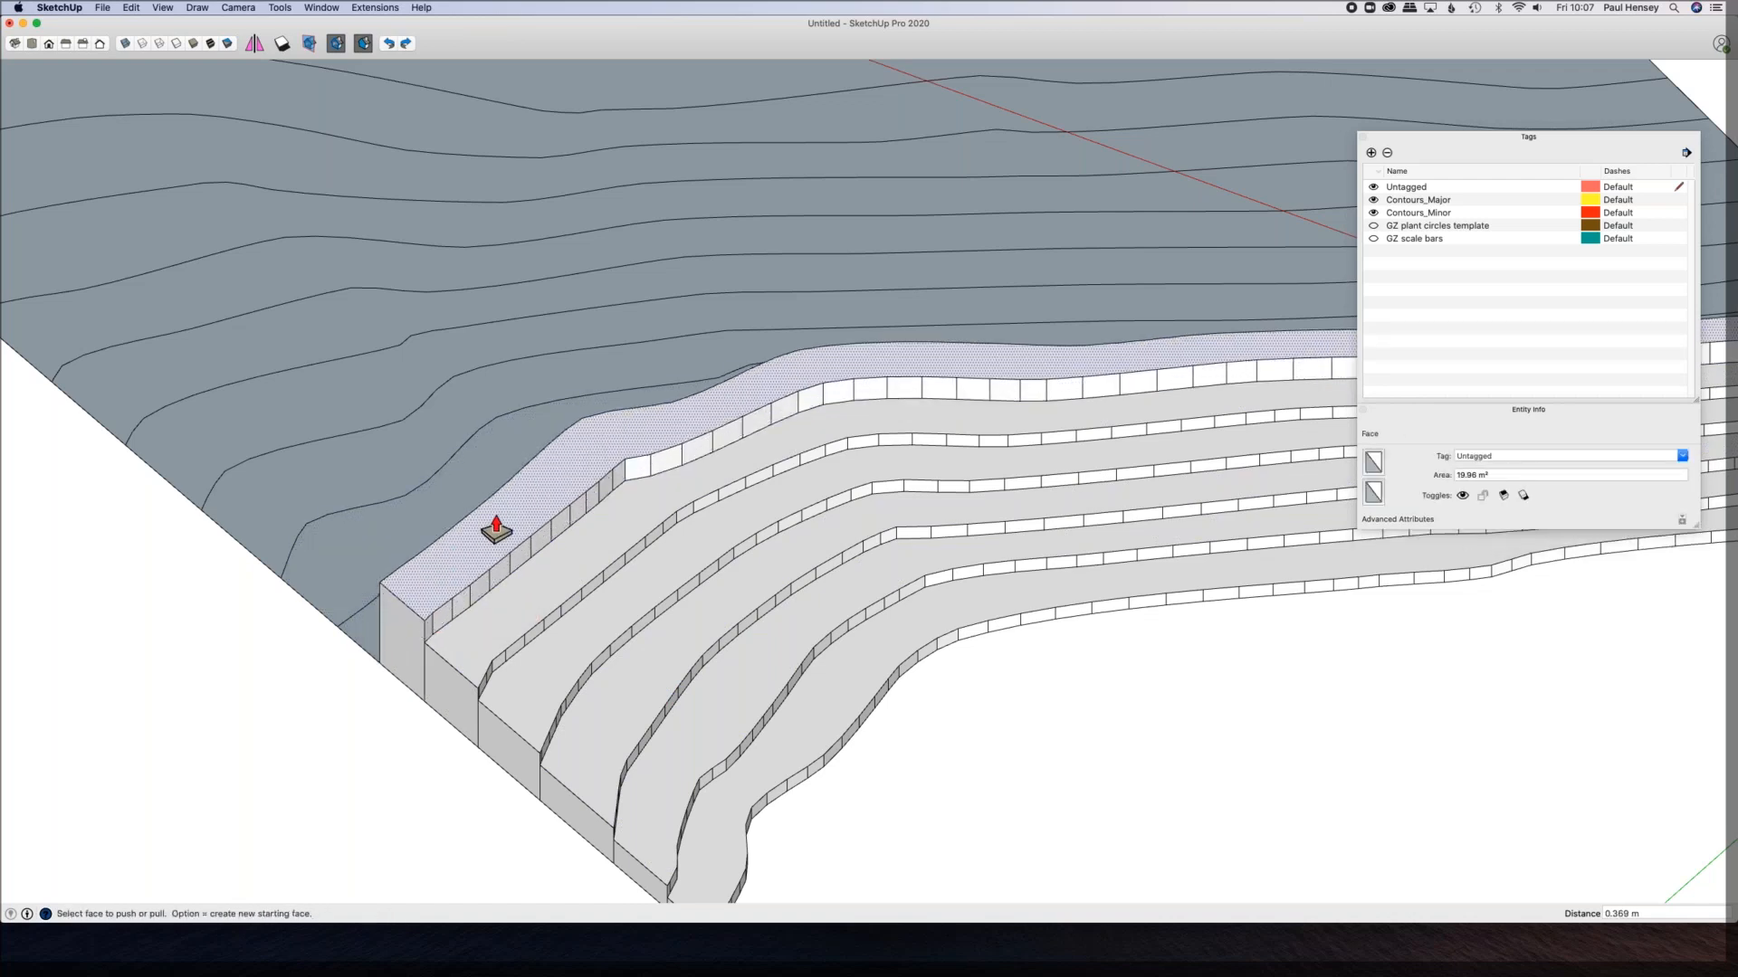
click(496, 530)
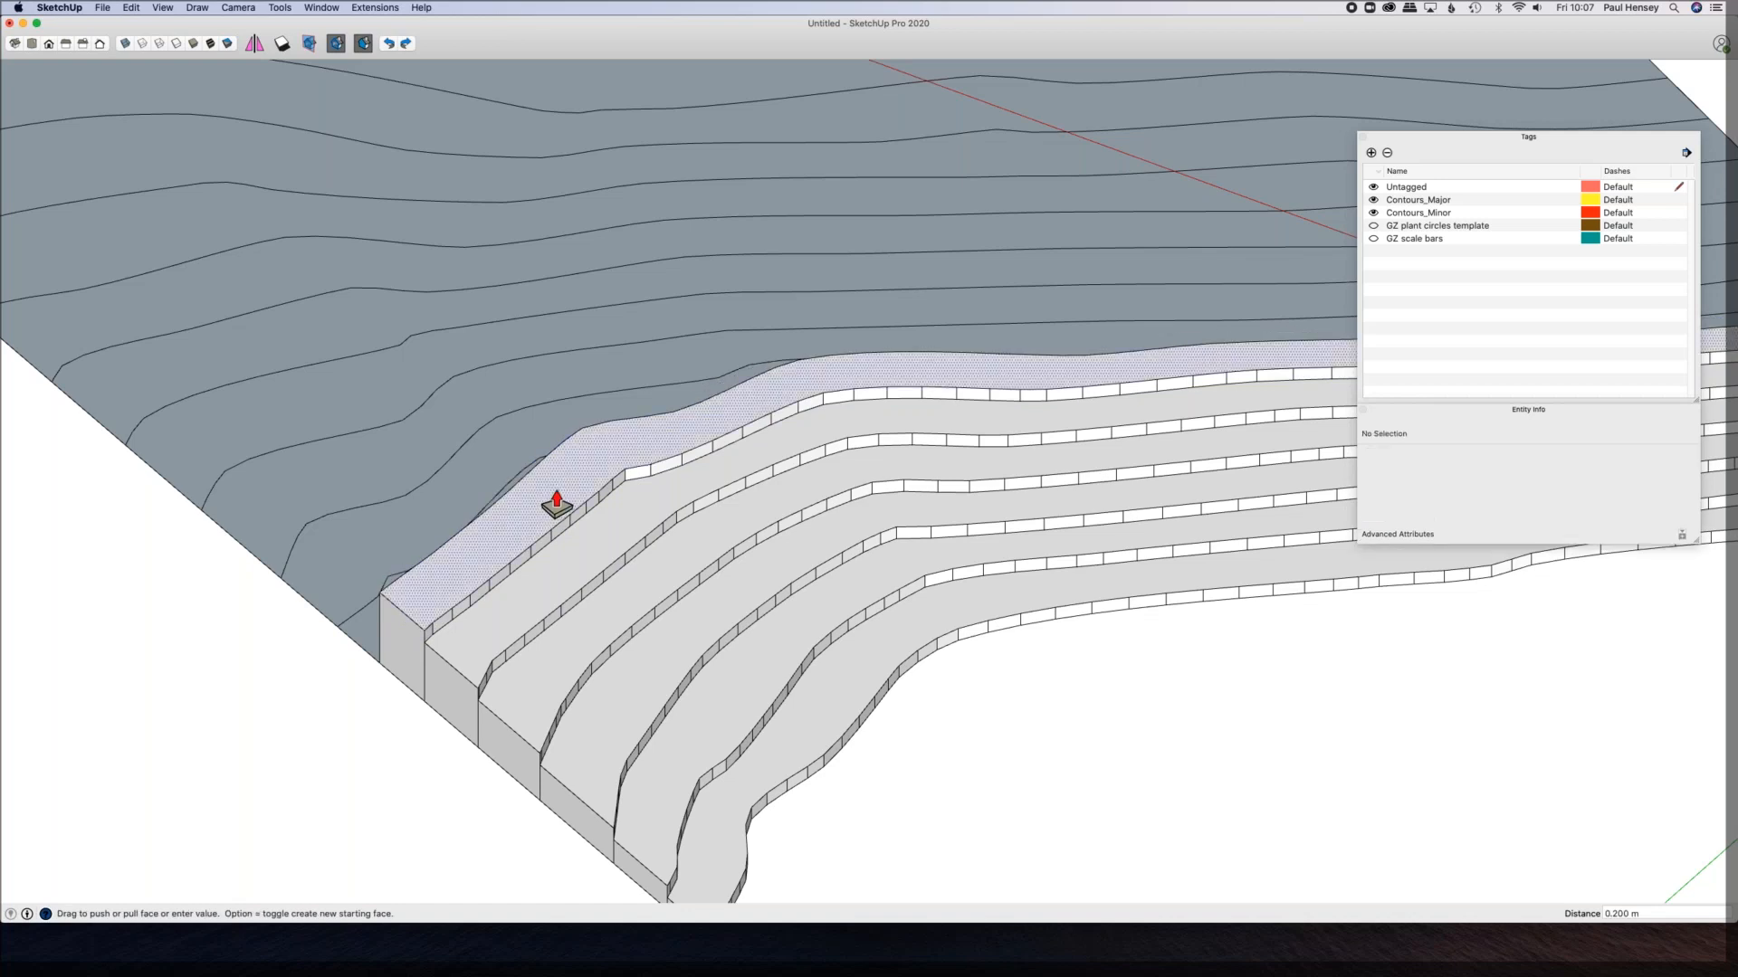
Step: Push/Pull the seventh and eighth contour bands up so that each sits 0.2 m above the band before it
scroll(540, 525, down, 2)
middle_drag(541, 525, 438, 524)
click(464, 467)
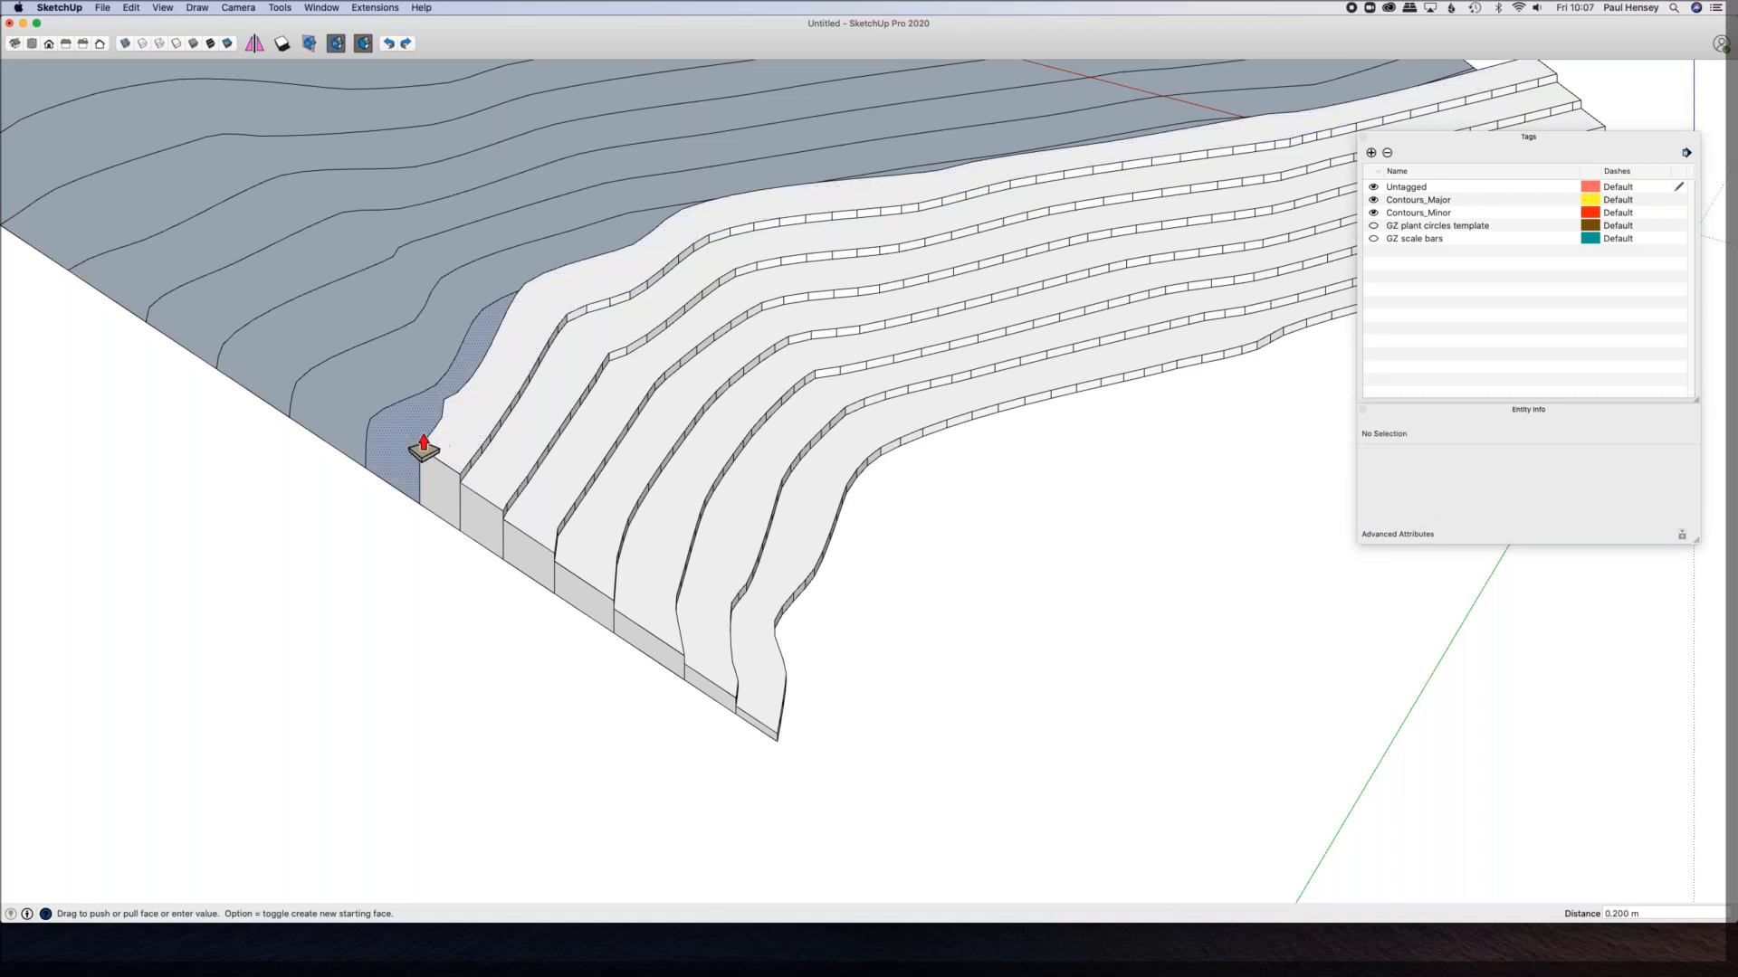
click(432, 439)
click(412, 398)
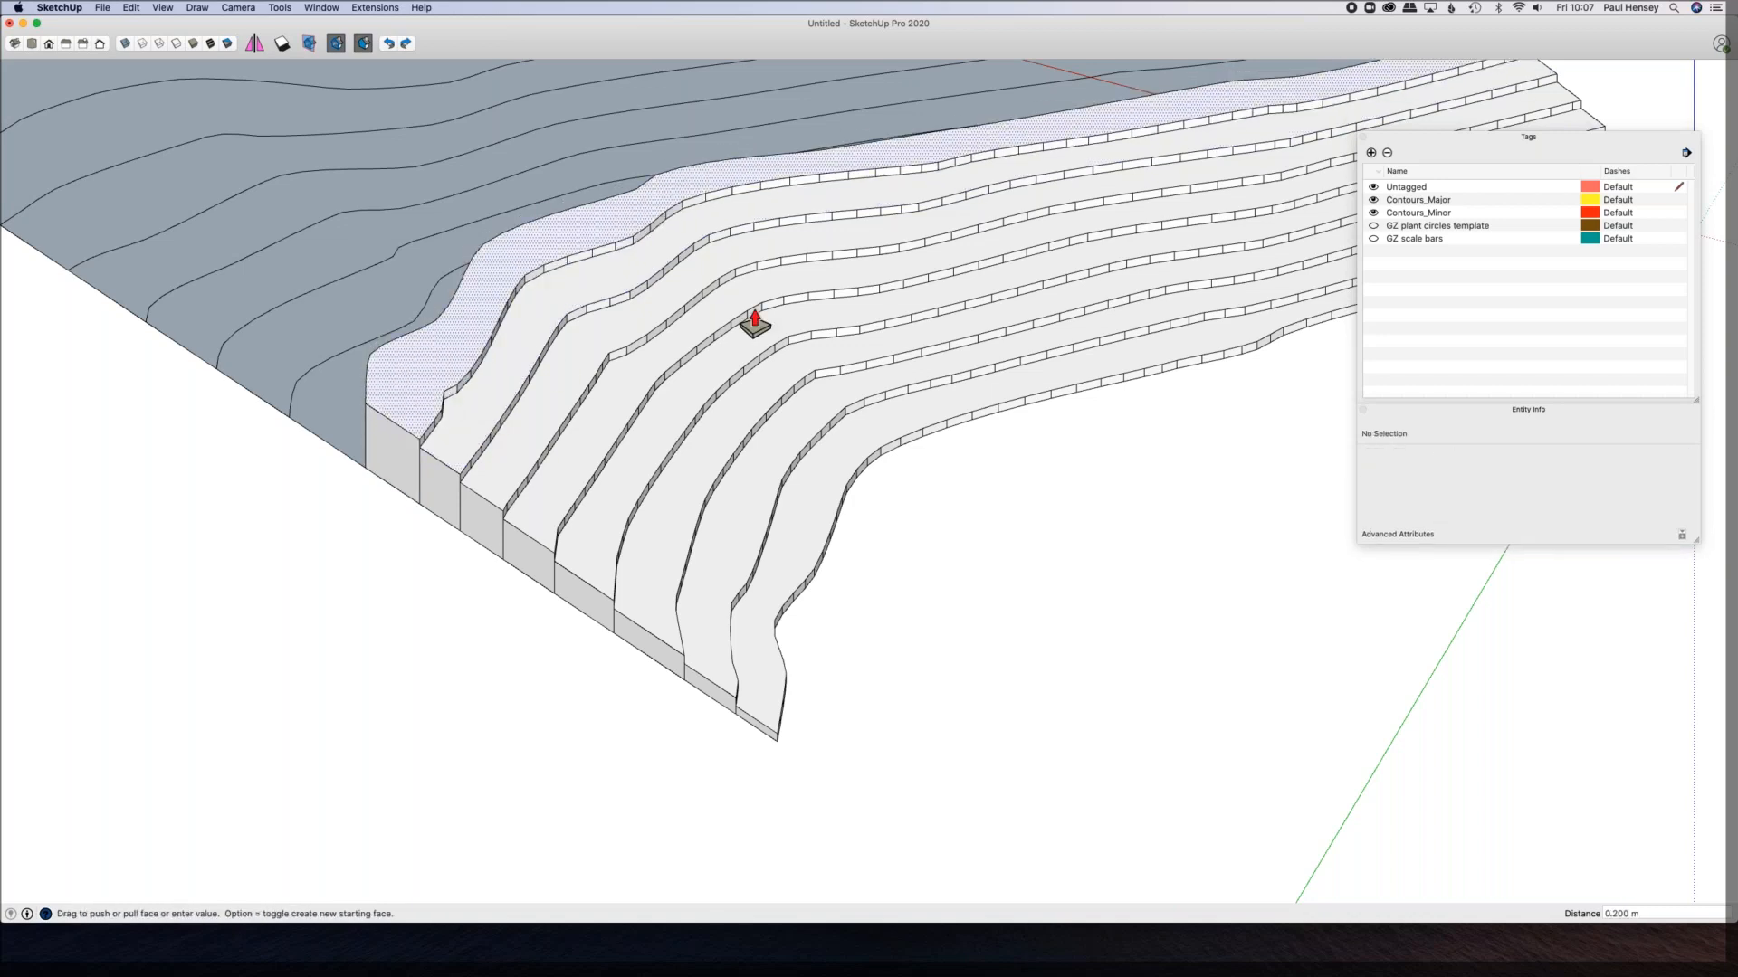
Step: Examine the eight raised terrain steps and the remaining flat contours from several sides, near and far
middle_drag(446, 263, 1086, 389)
shift+middle_drag(795, 394, 1167, 176)
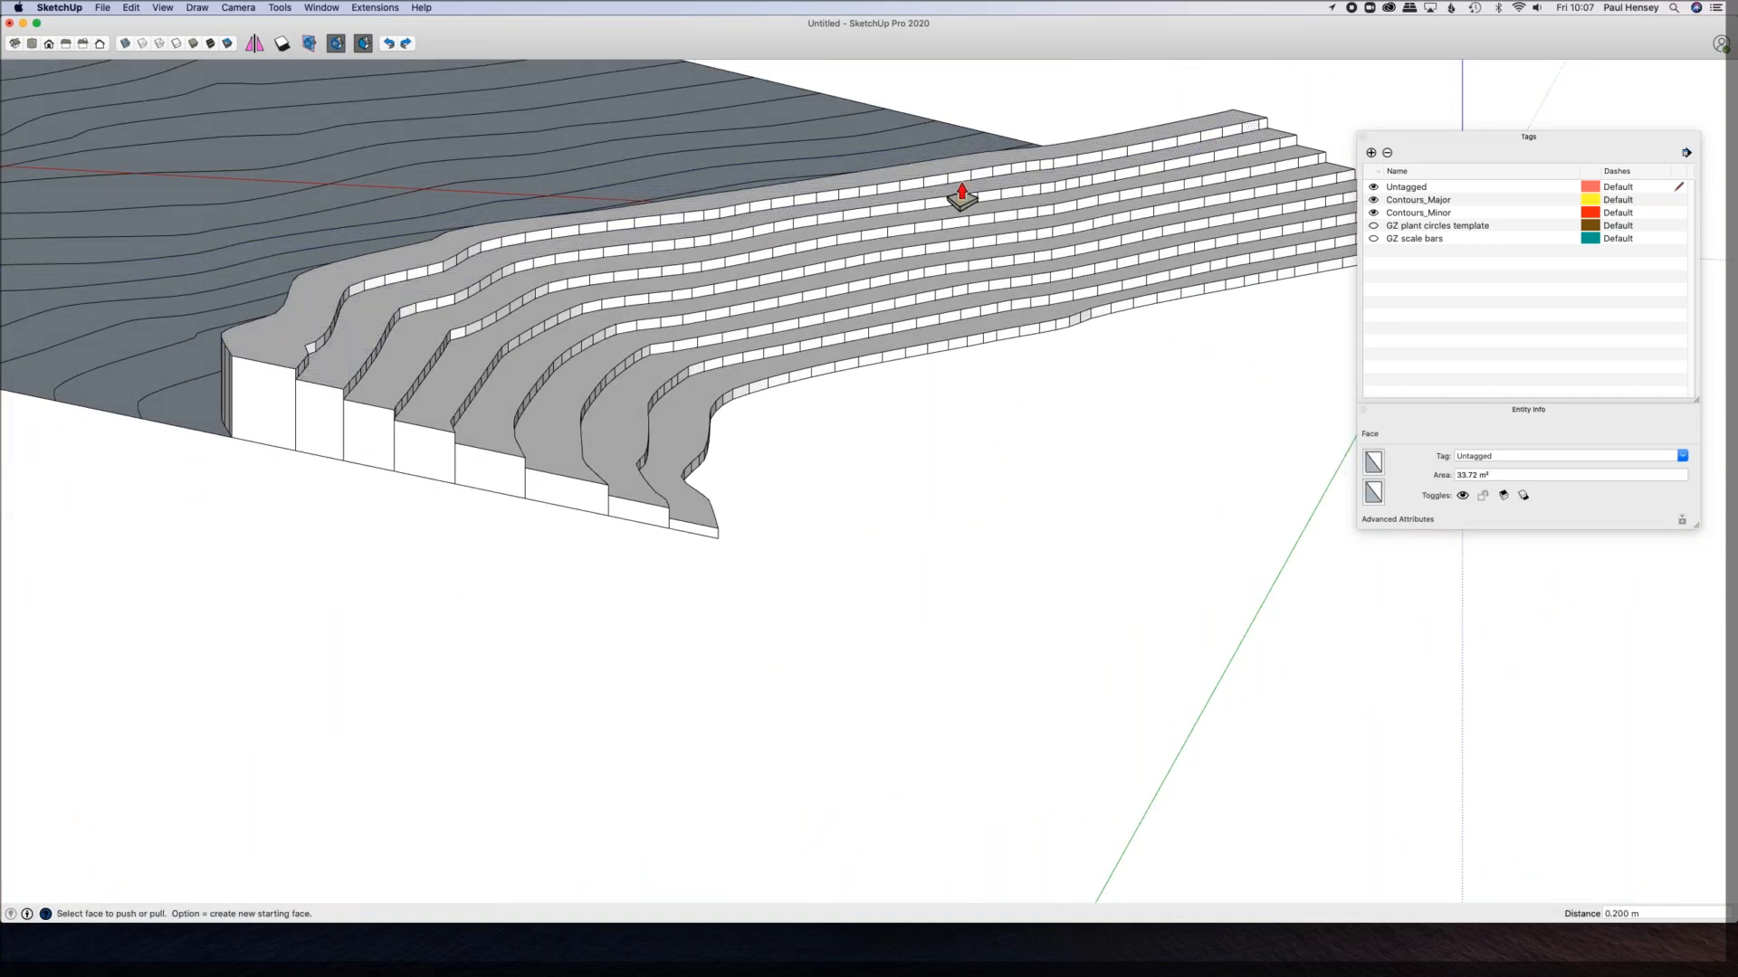
middle_drag(829, 454, 705, 507)
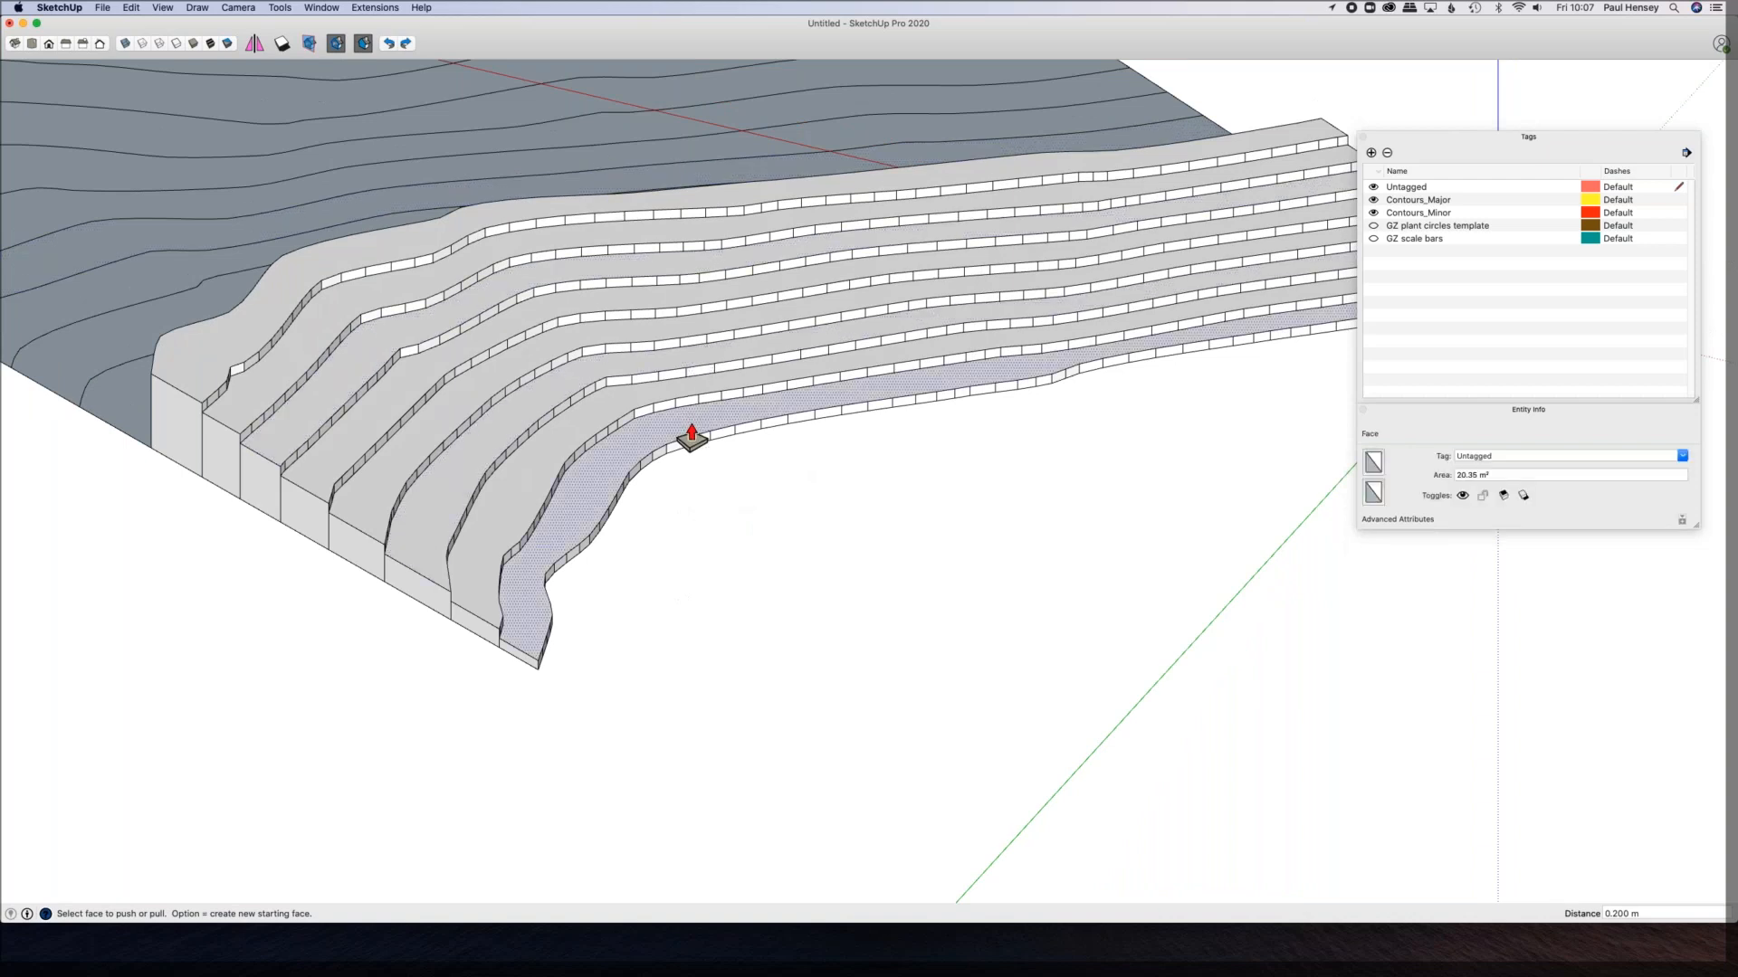
scroll(438, 438, down, 5)
middle_drag(518, 417, 698, 375)
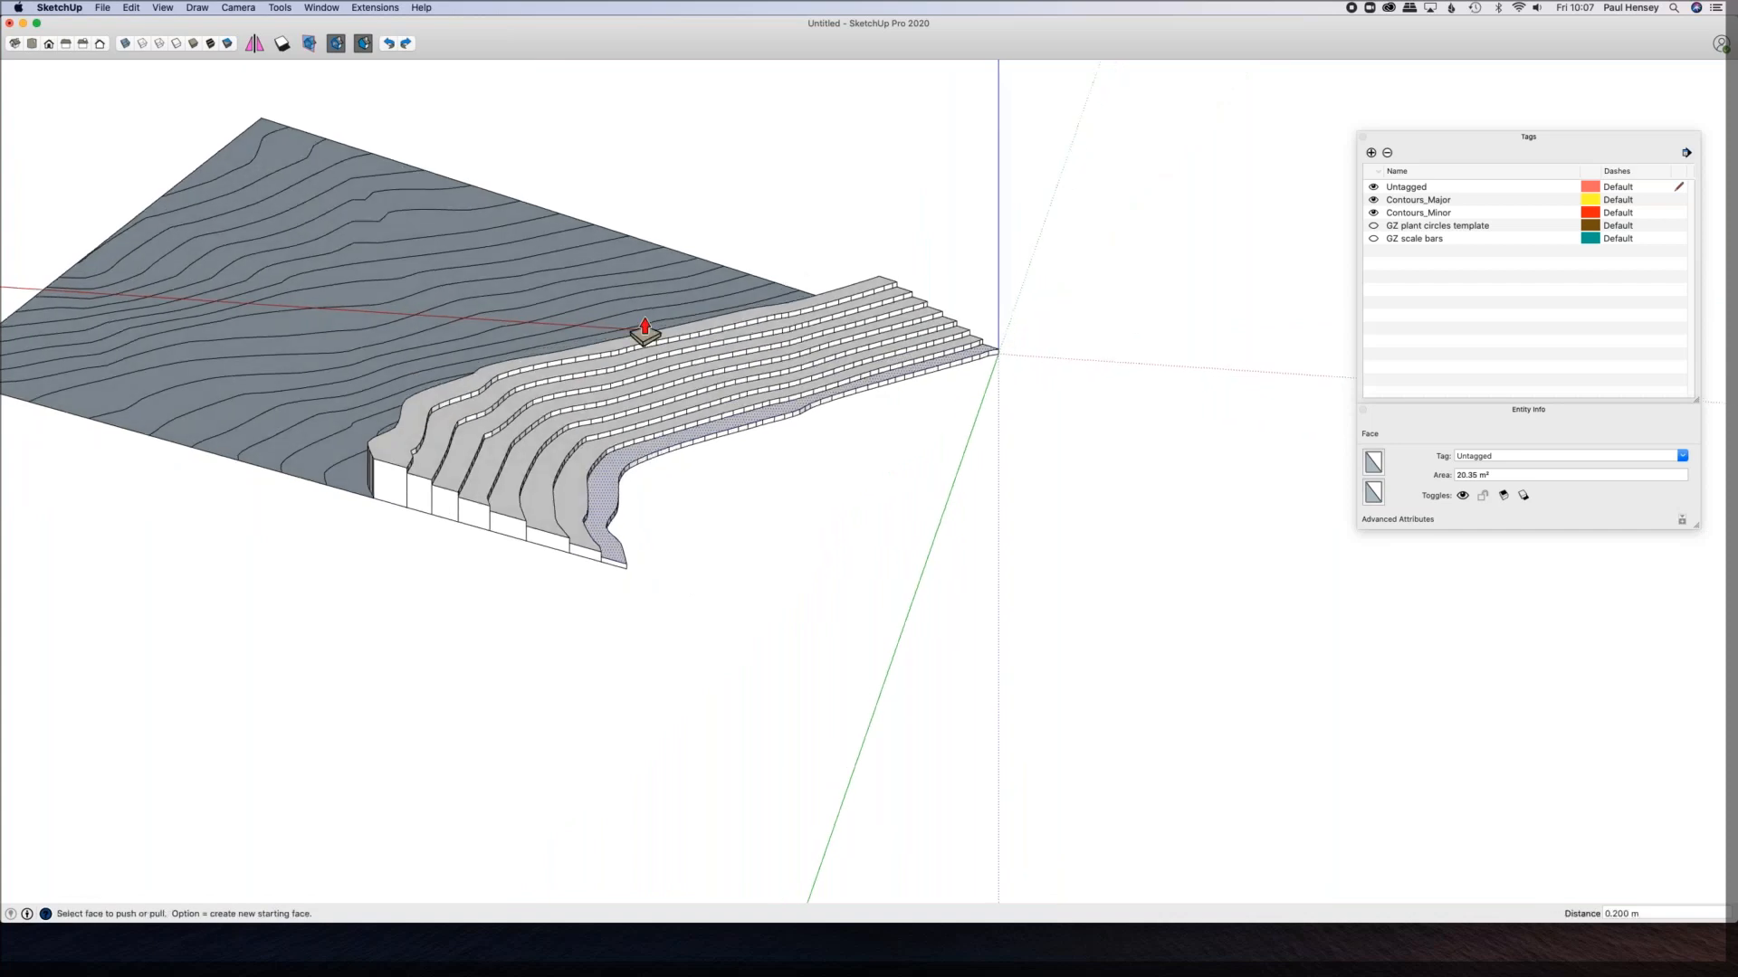
scroll(644, 331, down, 3)
middle_drag(779, 384, 795, 280)
mouse_move(751, 414)
middle_down()
mouse_move(702, 516)
mouse_move(586, 241)
mouse_move(761, 438)
middle_up()
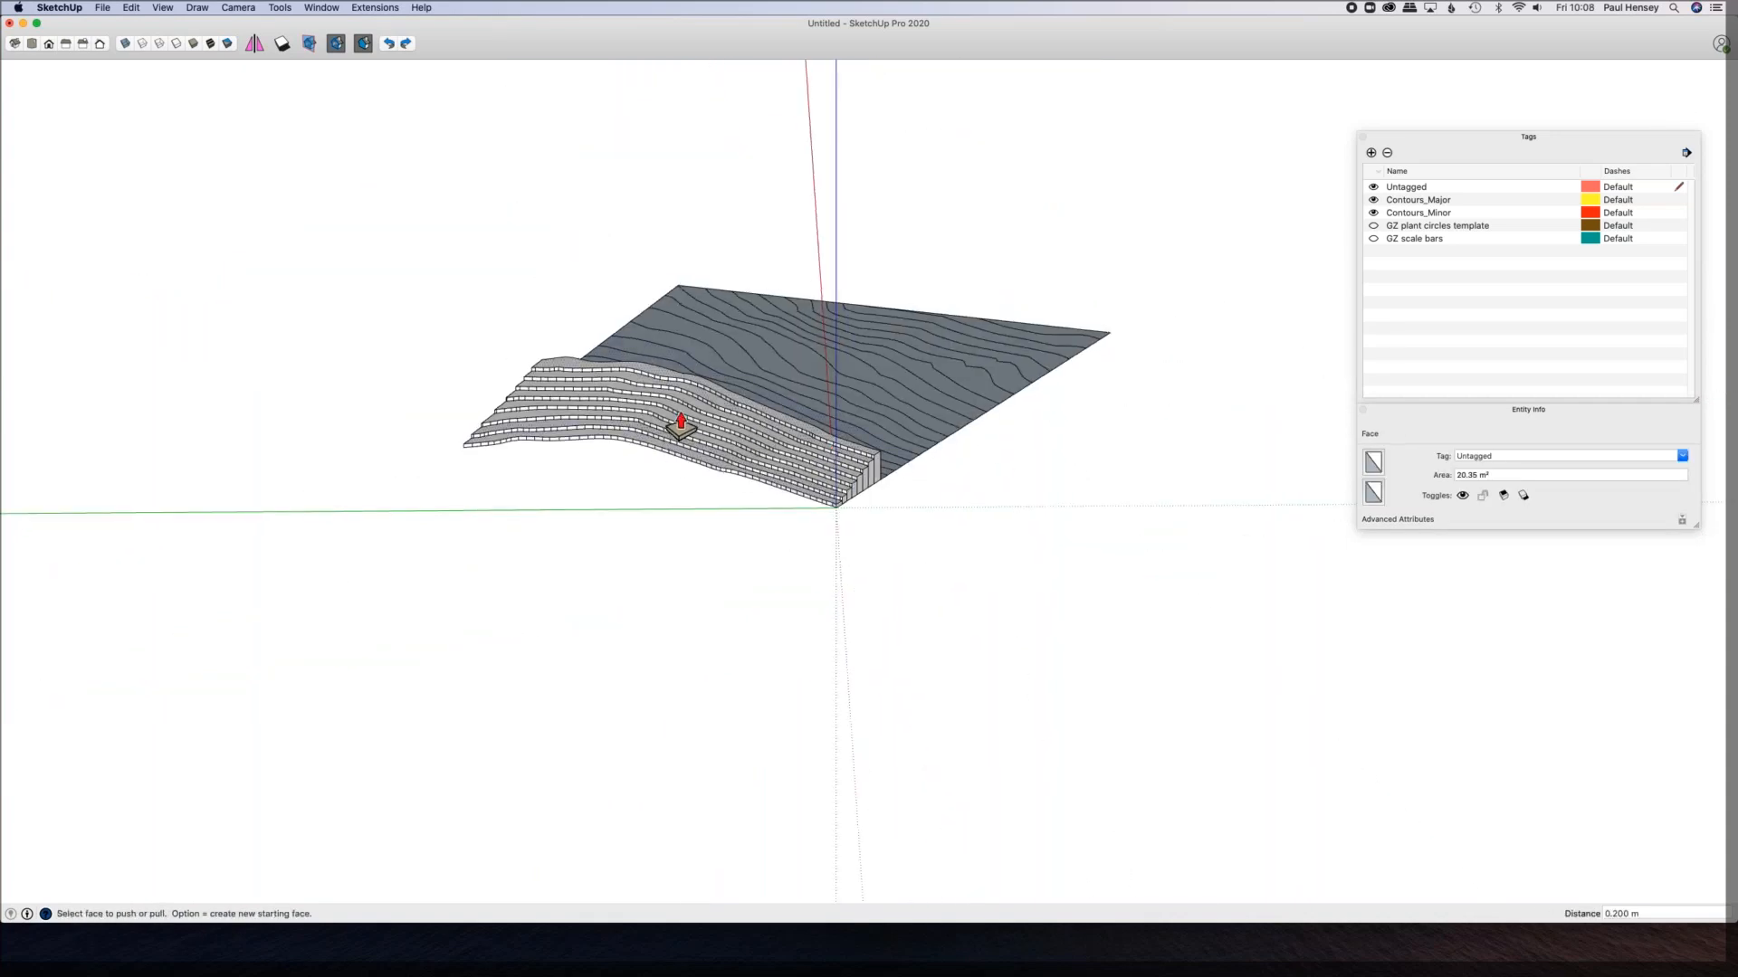
scroll(686, 455, up, 4)
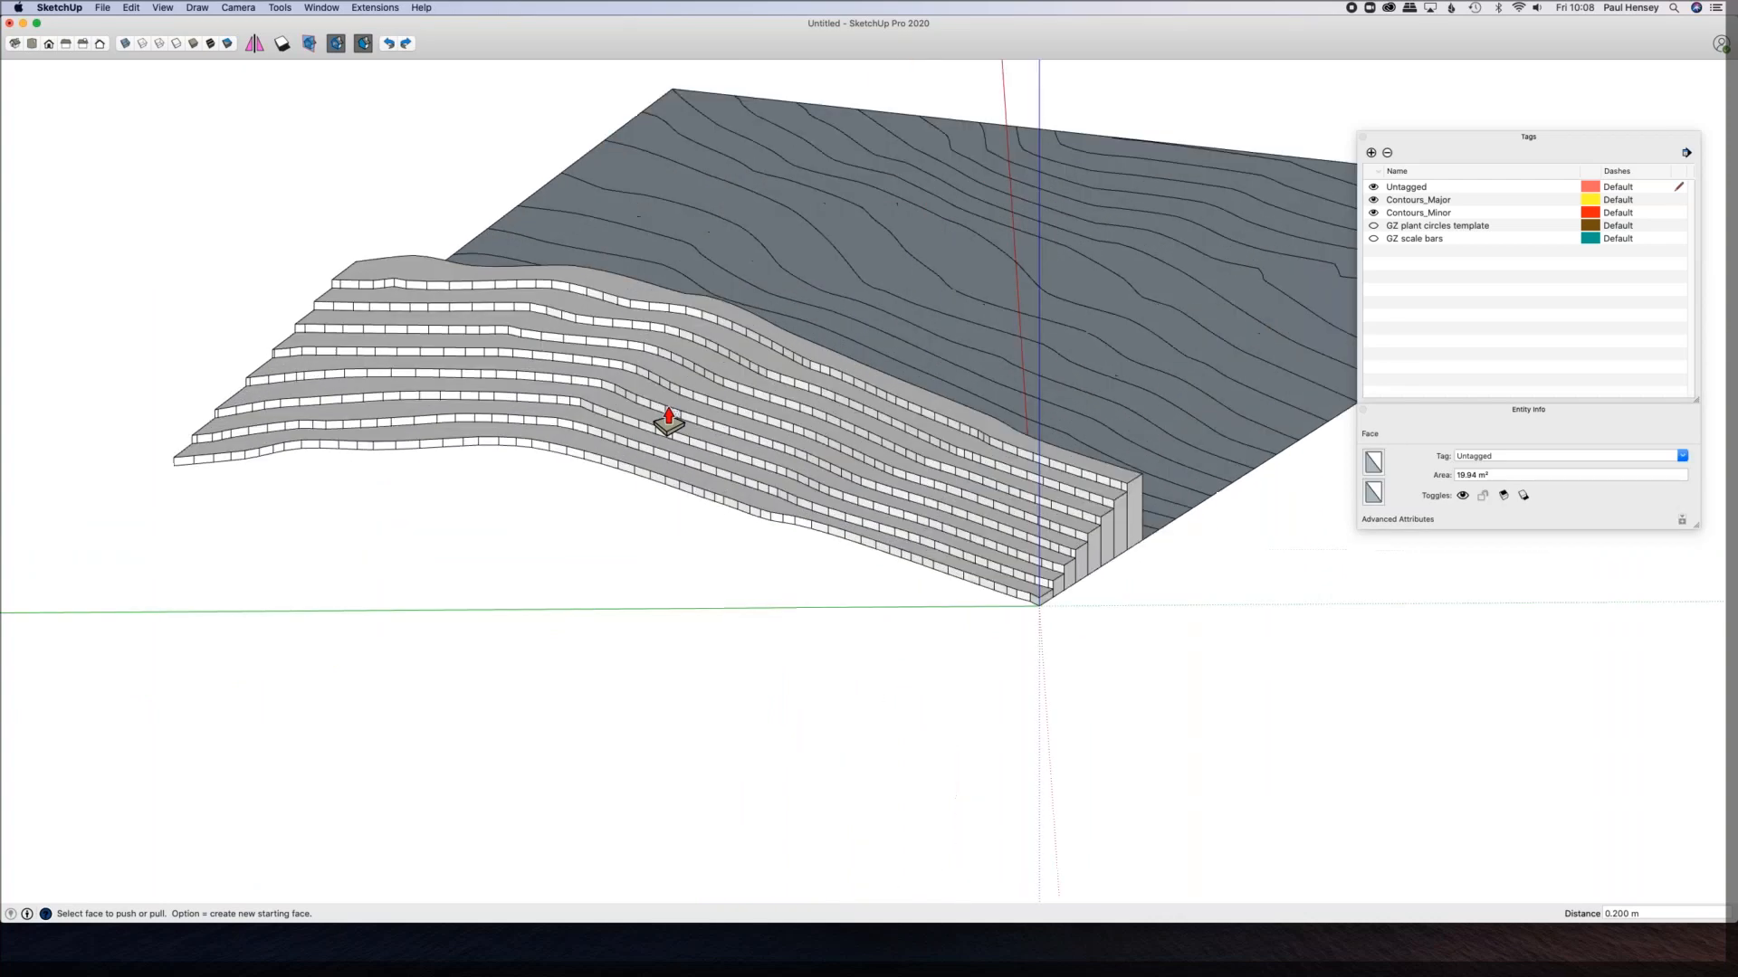
scroll(669, 421, up, 1)
middle_drag(703, 444, 1233, 607)
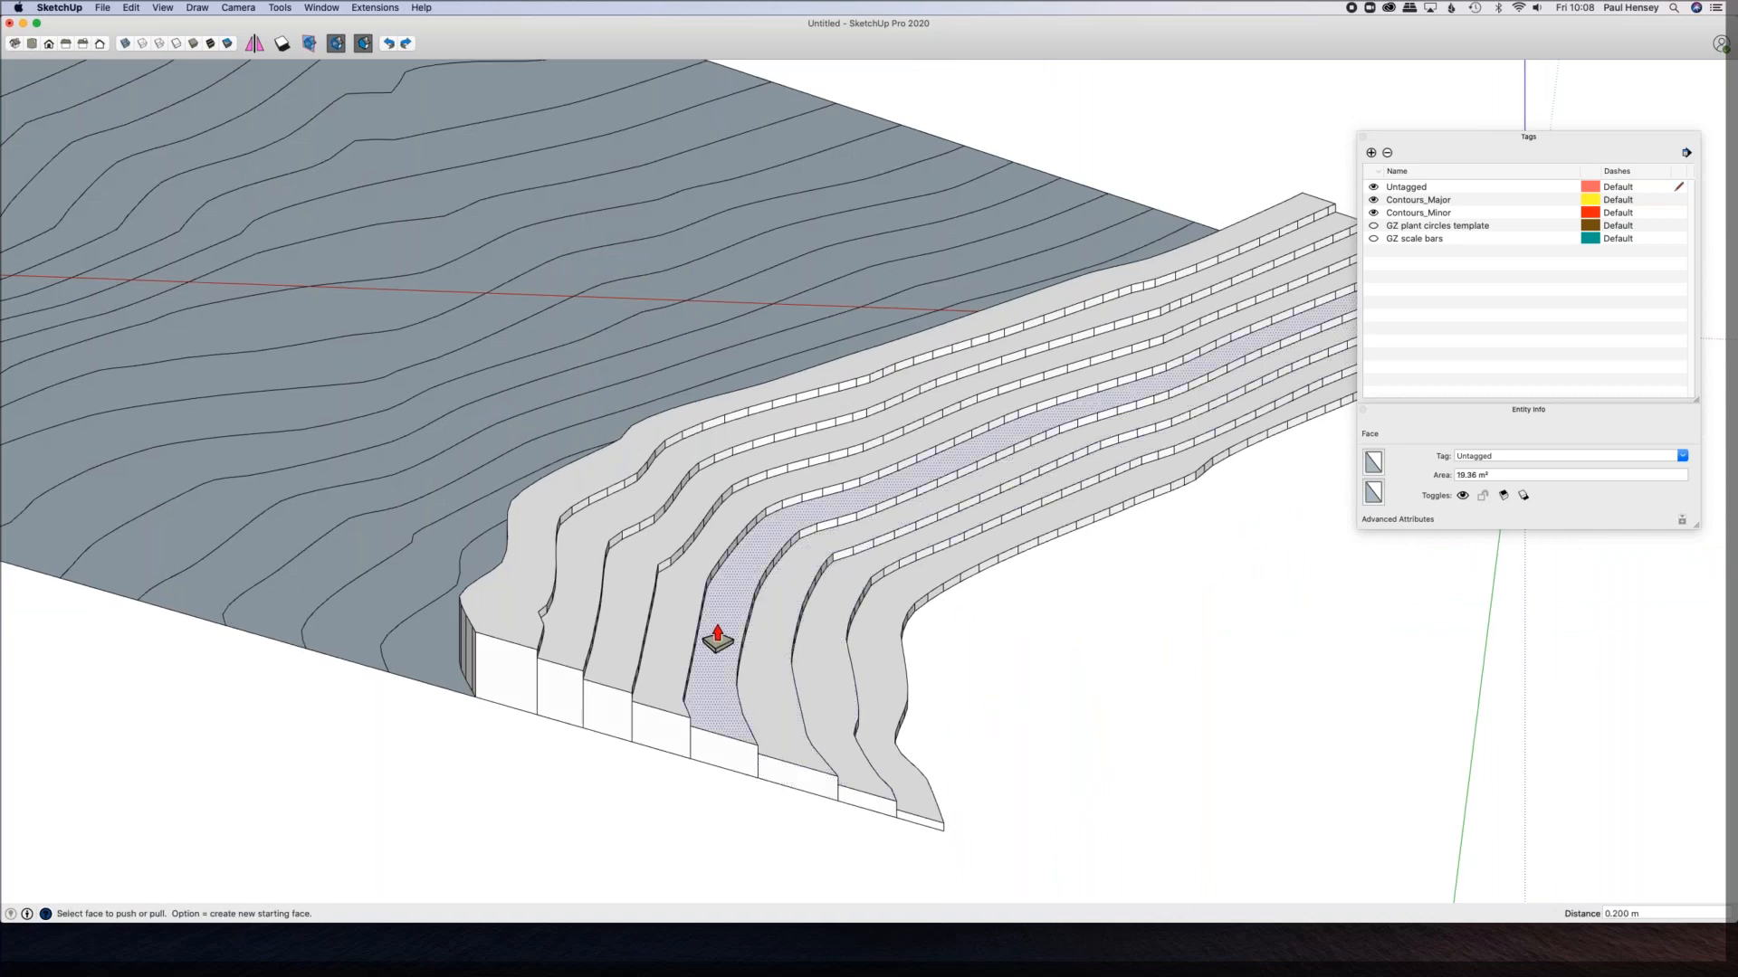
shift+middle_drag(666, 350, 629, 367)
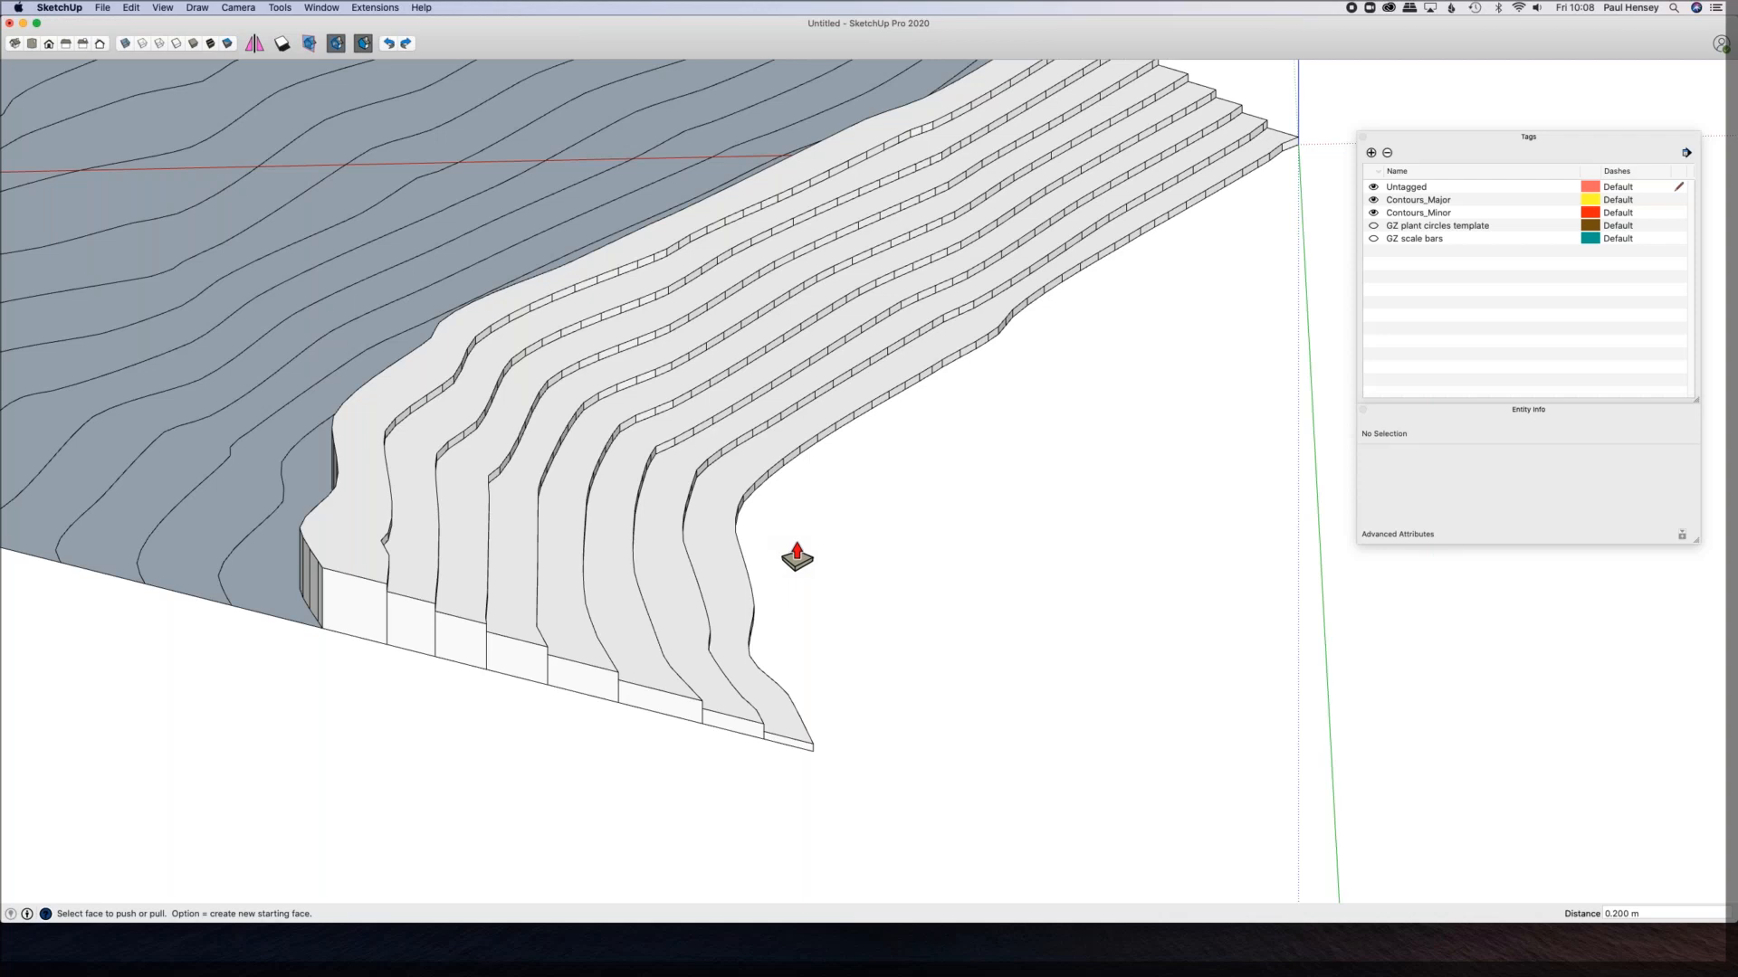
middle_drag(905, 515, 943, 342)
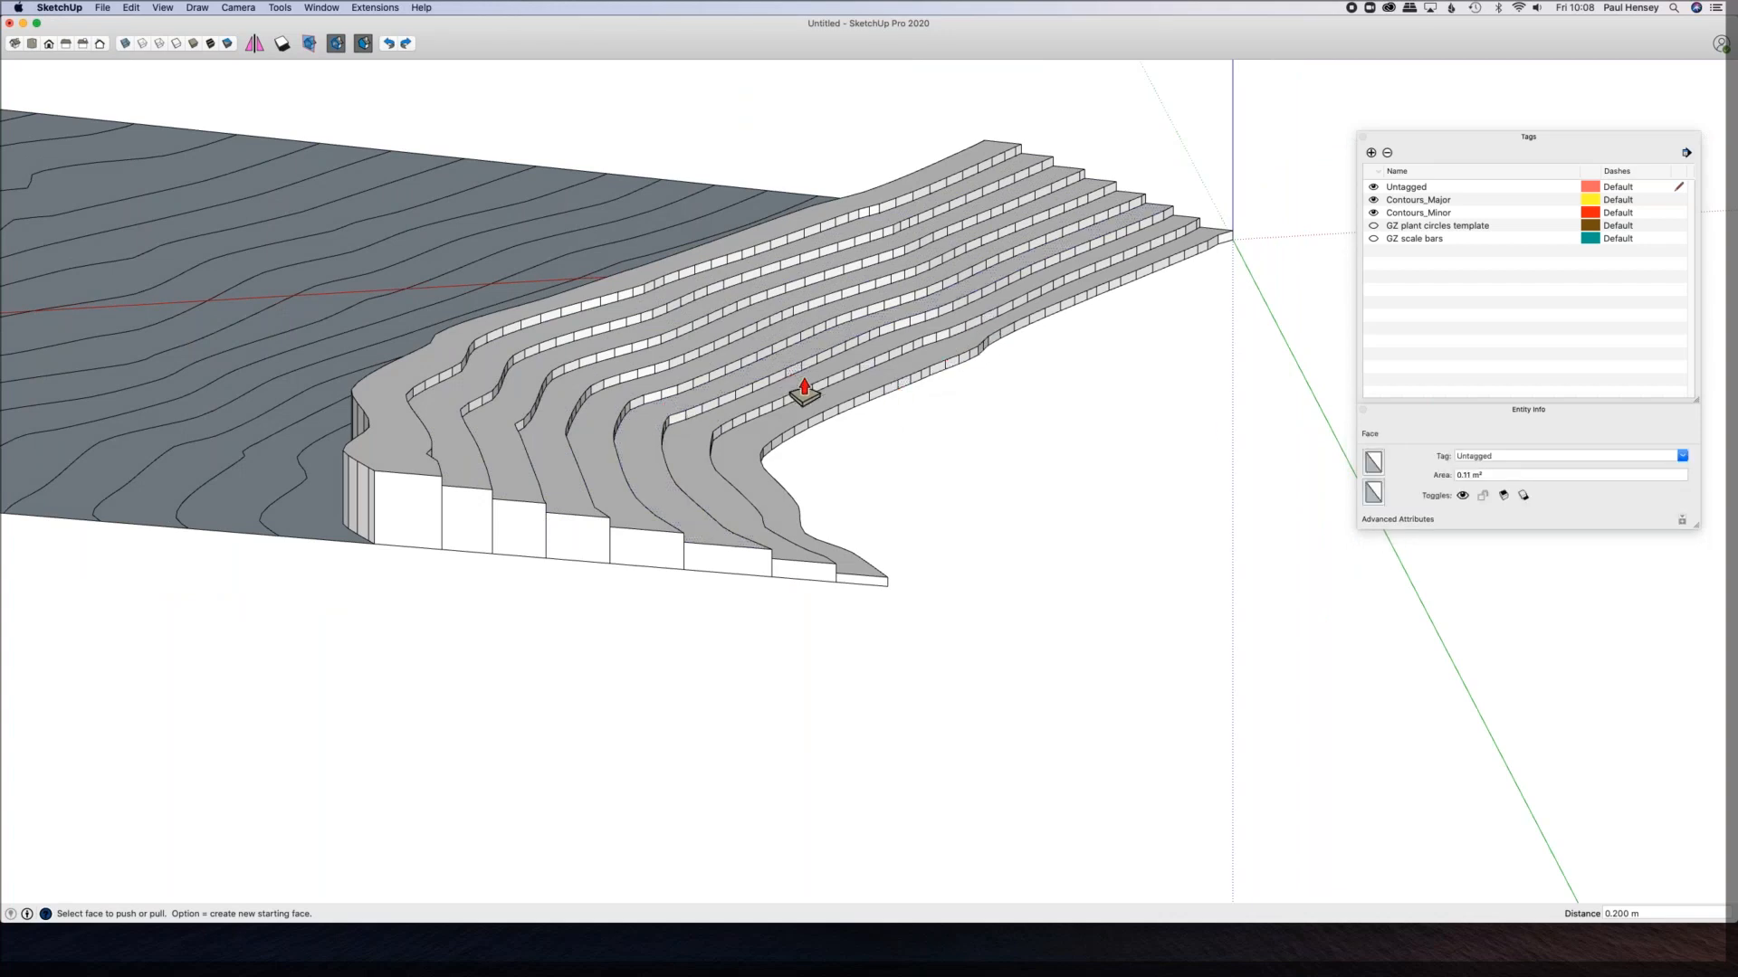
middle_drag(760, 285, 330, 609)
Step: Push the second contour band back down by 0.2 m, level with the lowest band
scroll(313, 726, up, 10)
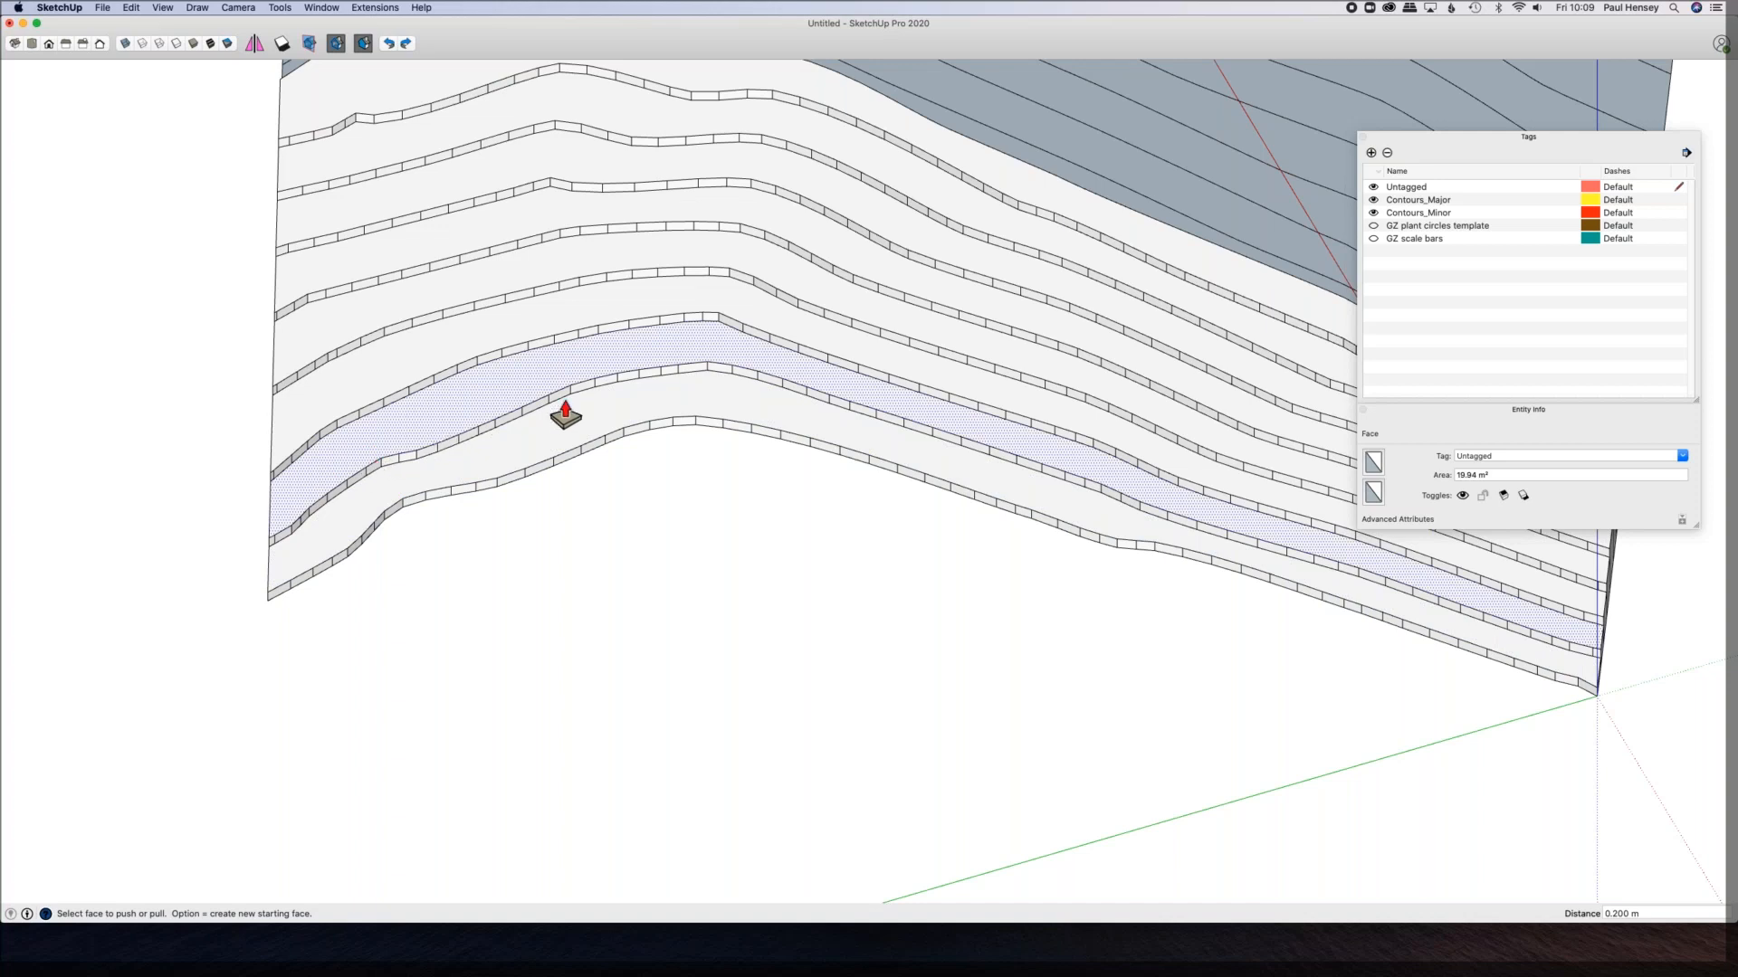
middle_drag(581, 369, 528, 378)
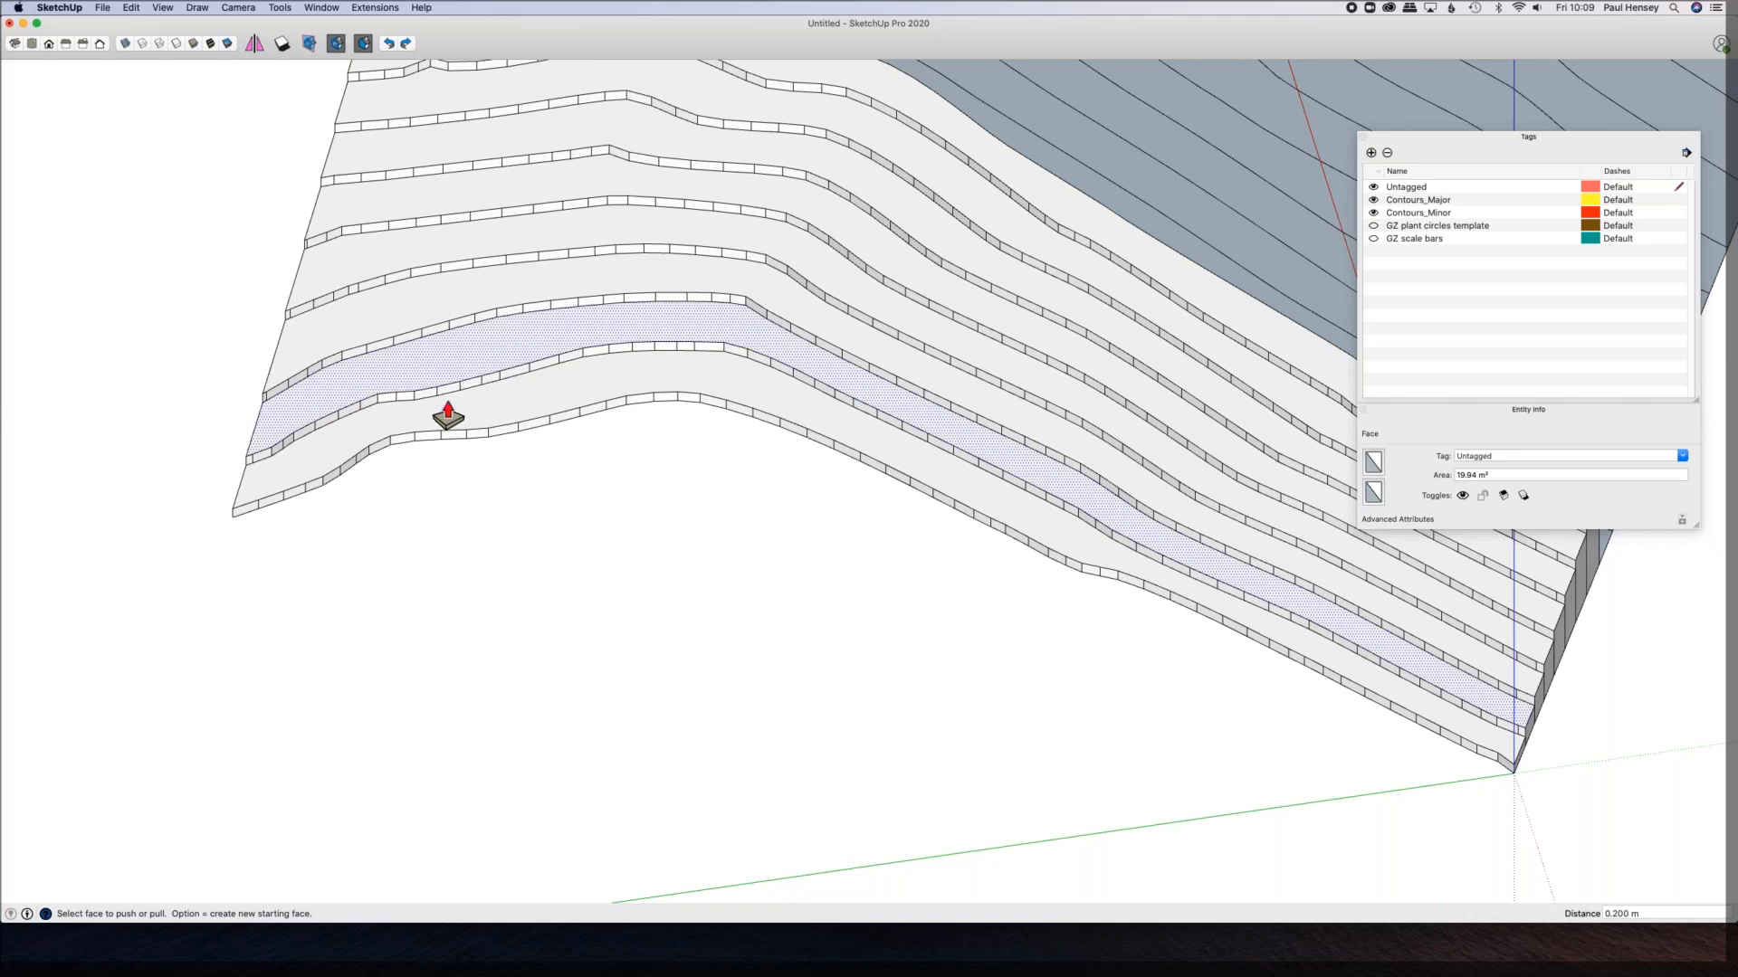
mouse_move(481, 364)
middle_down()
mouse_move(478, 345)
mouse_move(450, 421)
mouse_move(469, 361)
middle_up()
scroll(446, 419, up, 4)
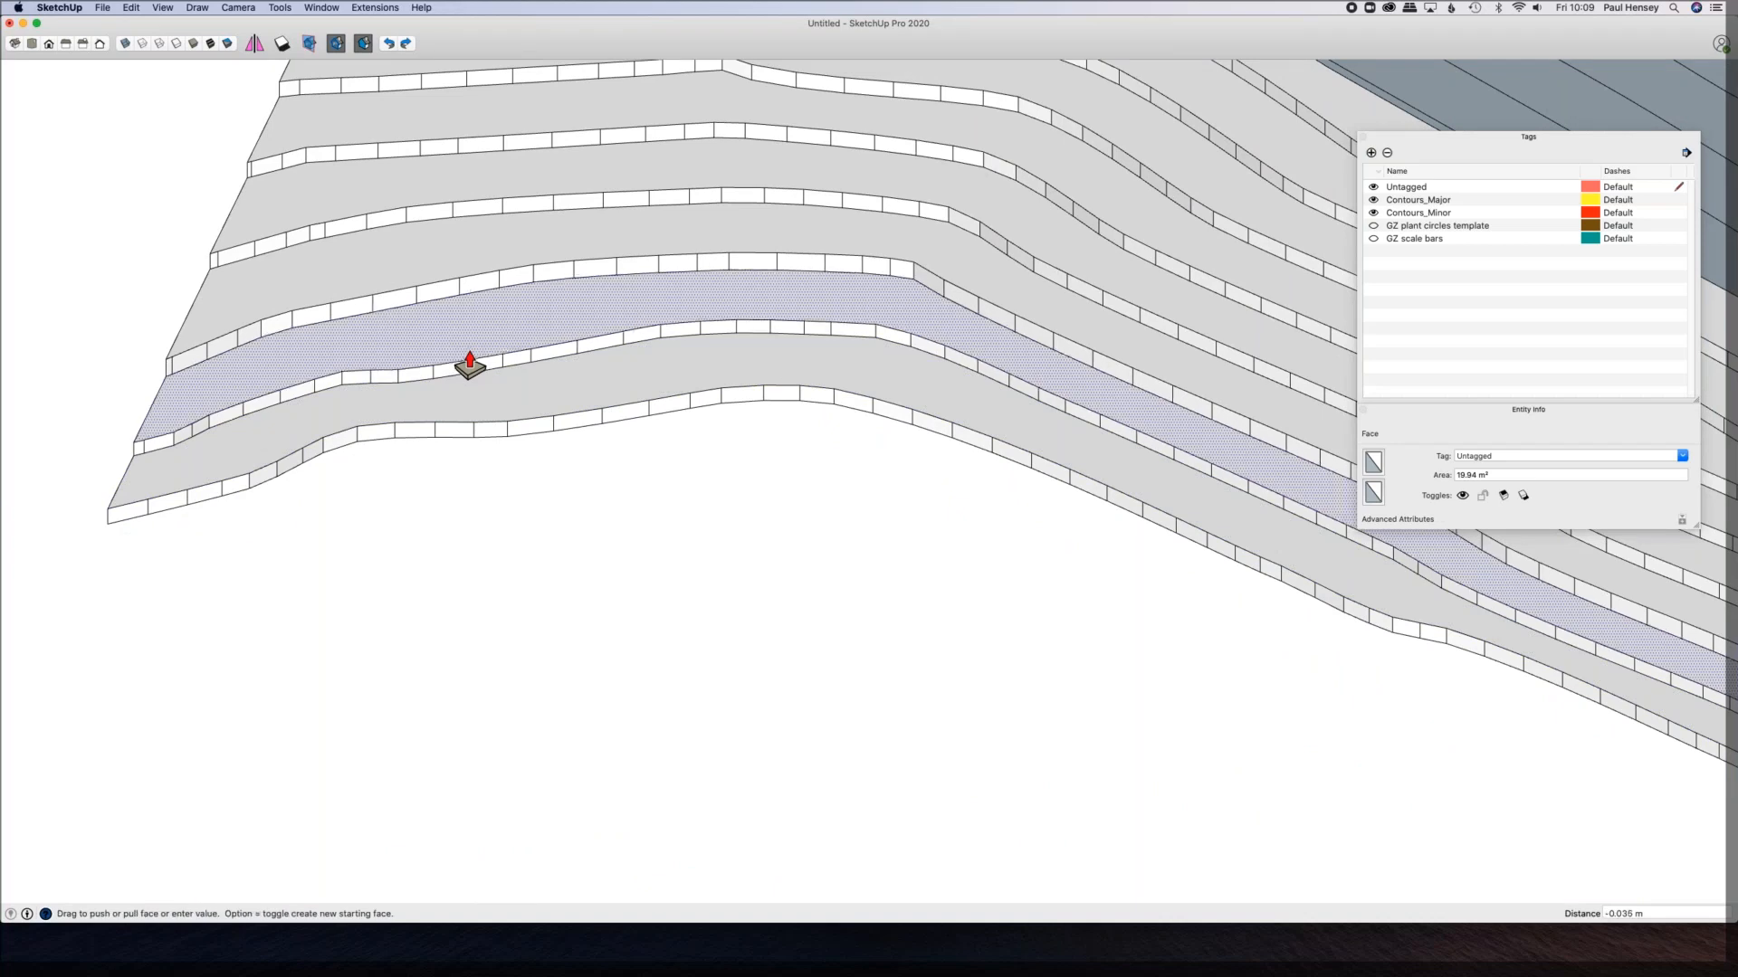
click(492, 384)
middle_drag(493, 384, 543, 504)
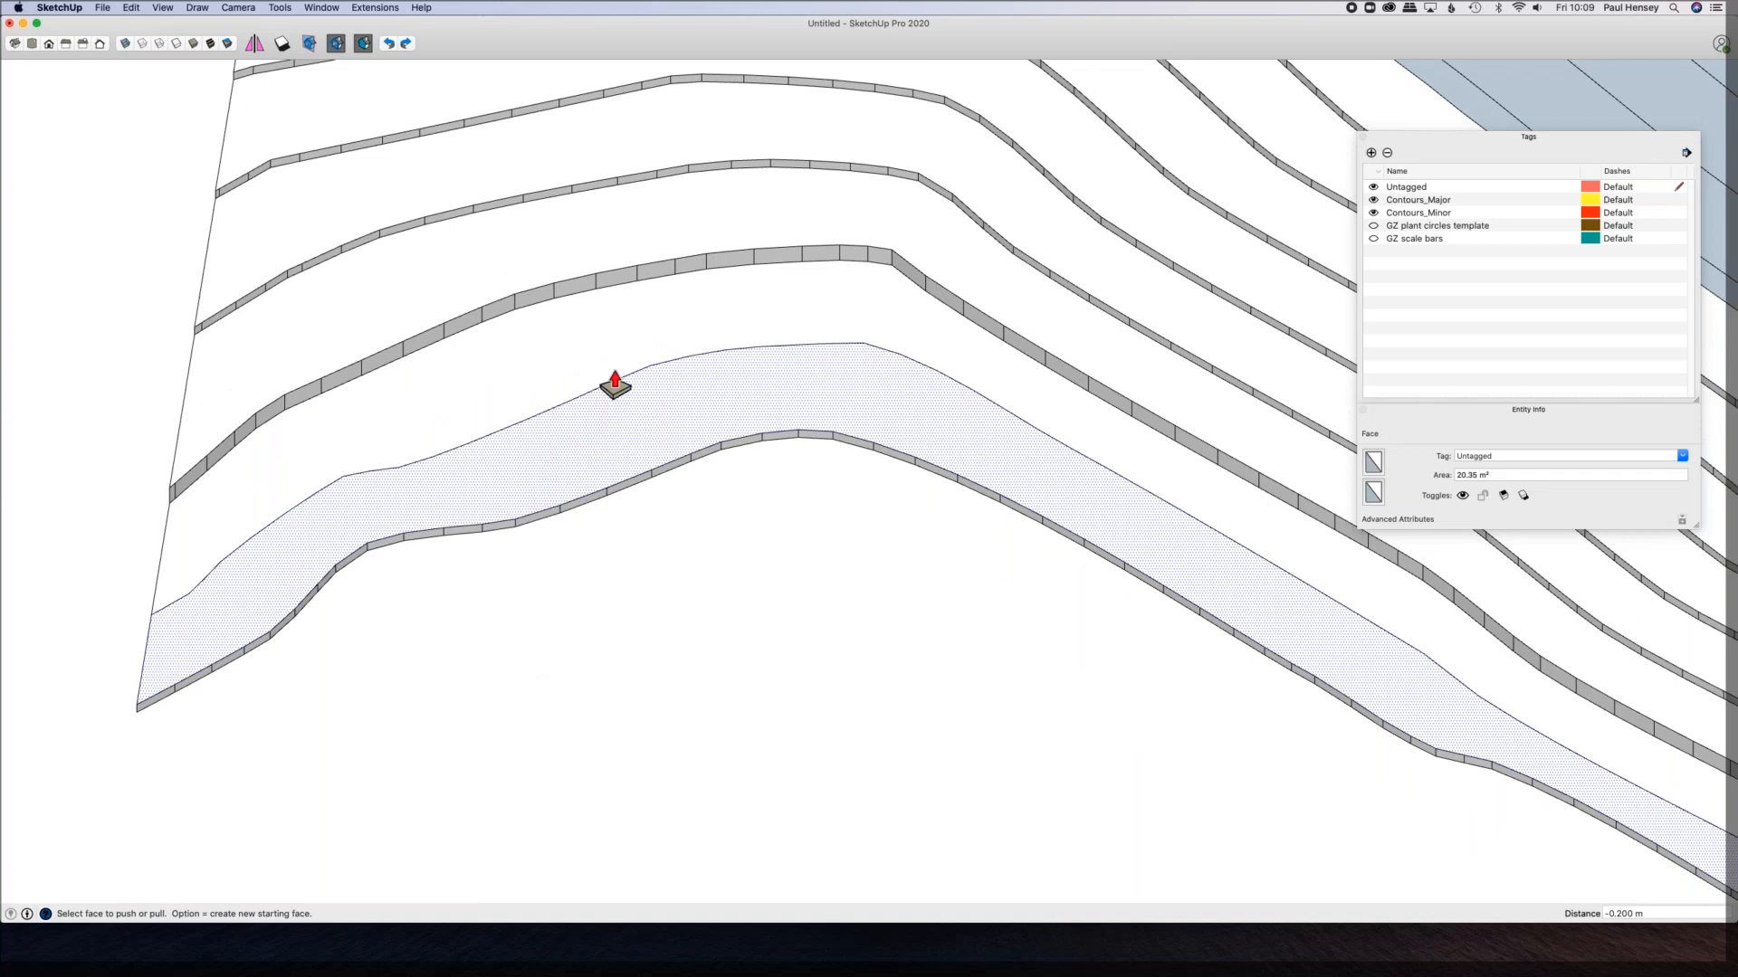
Step: Try bridging the dip in the second contour line with a two-point arc bulging about 0.49 m
key(a)
click(343, 476)
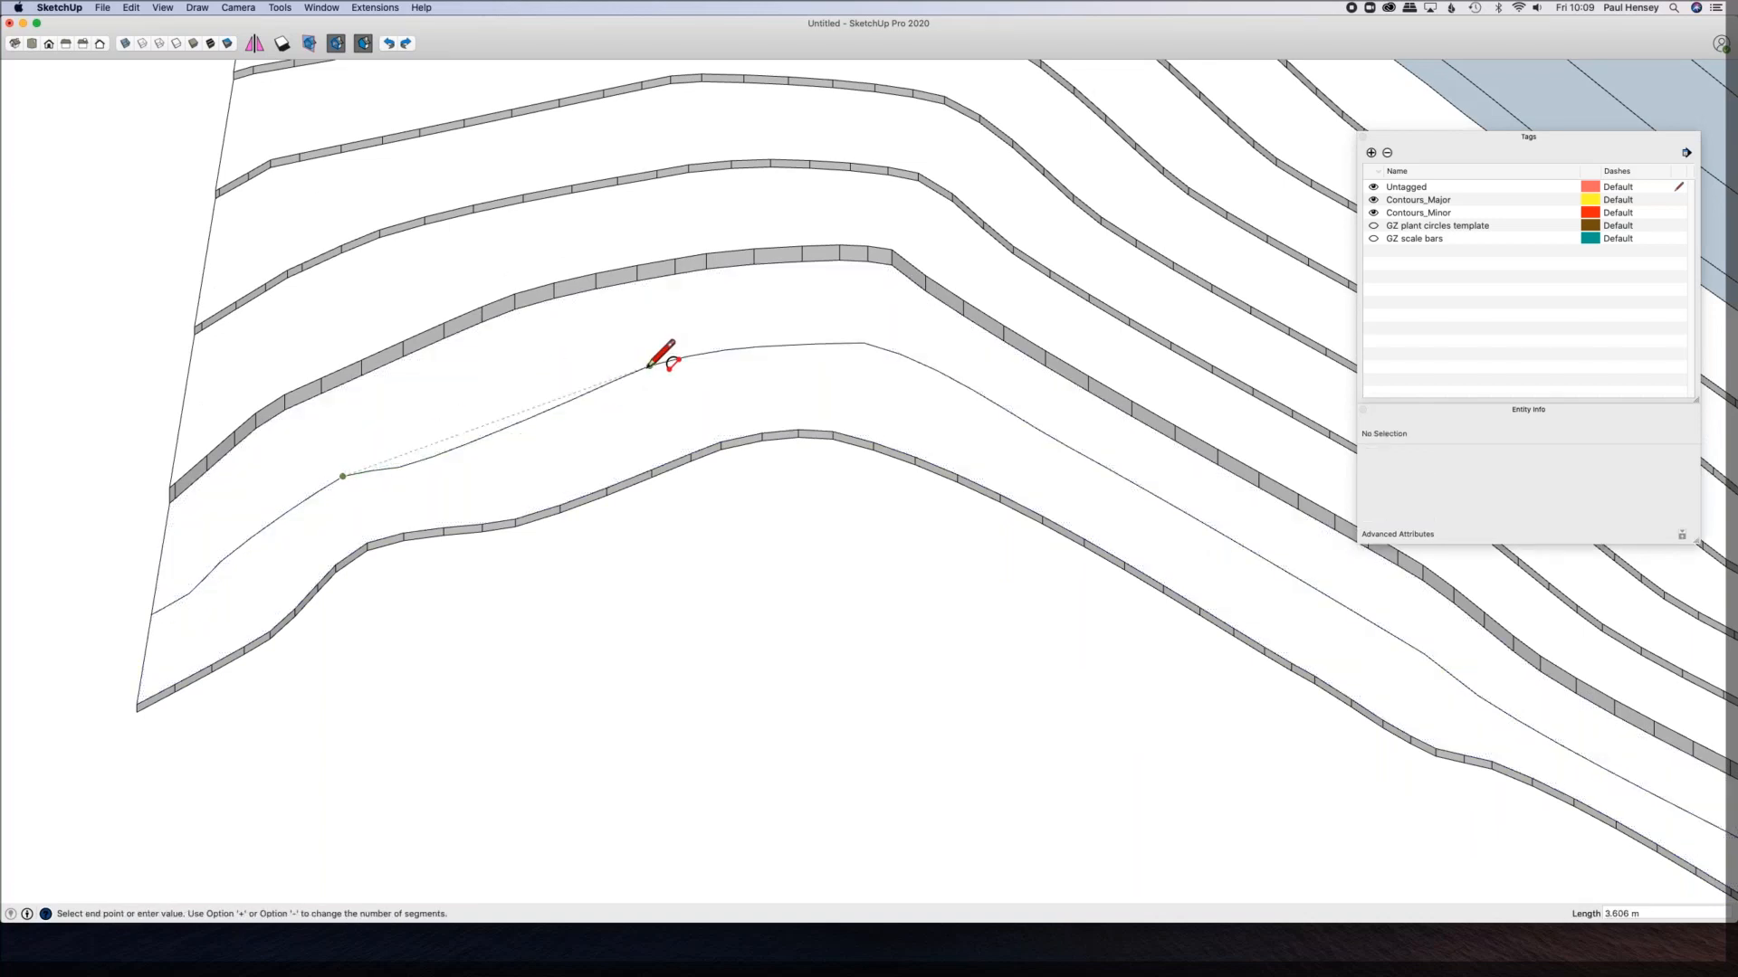
click(650, 366)
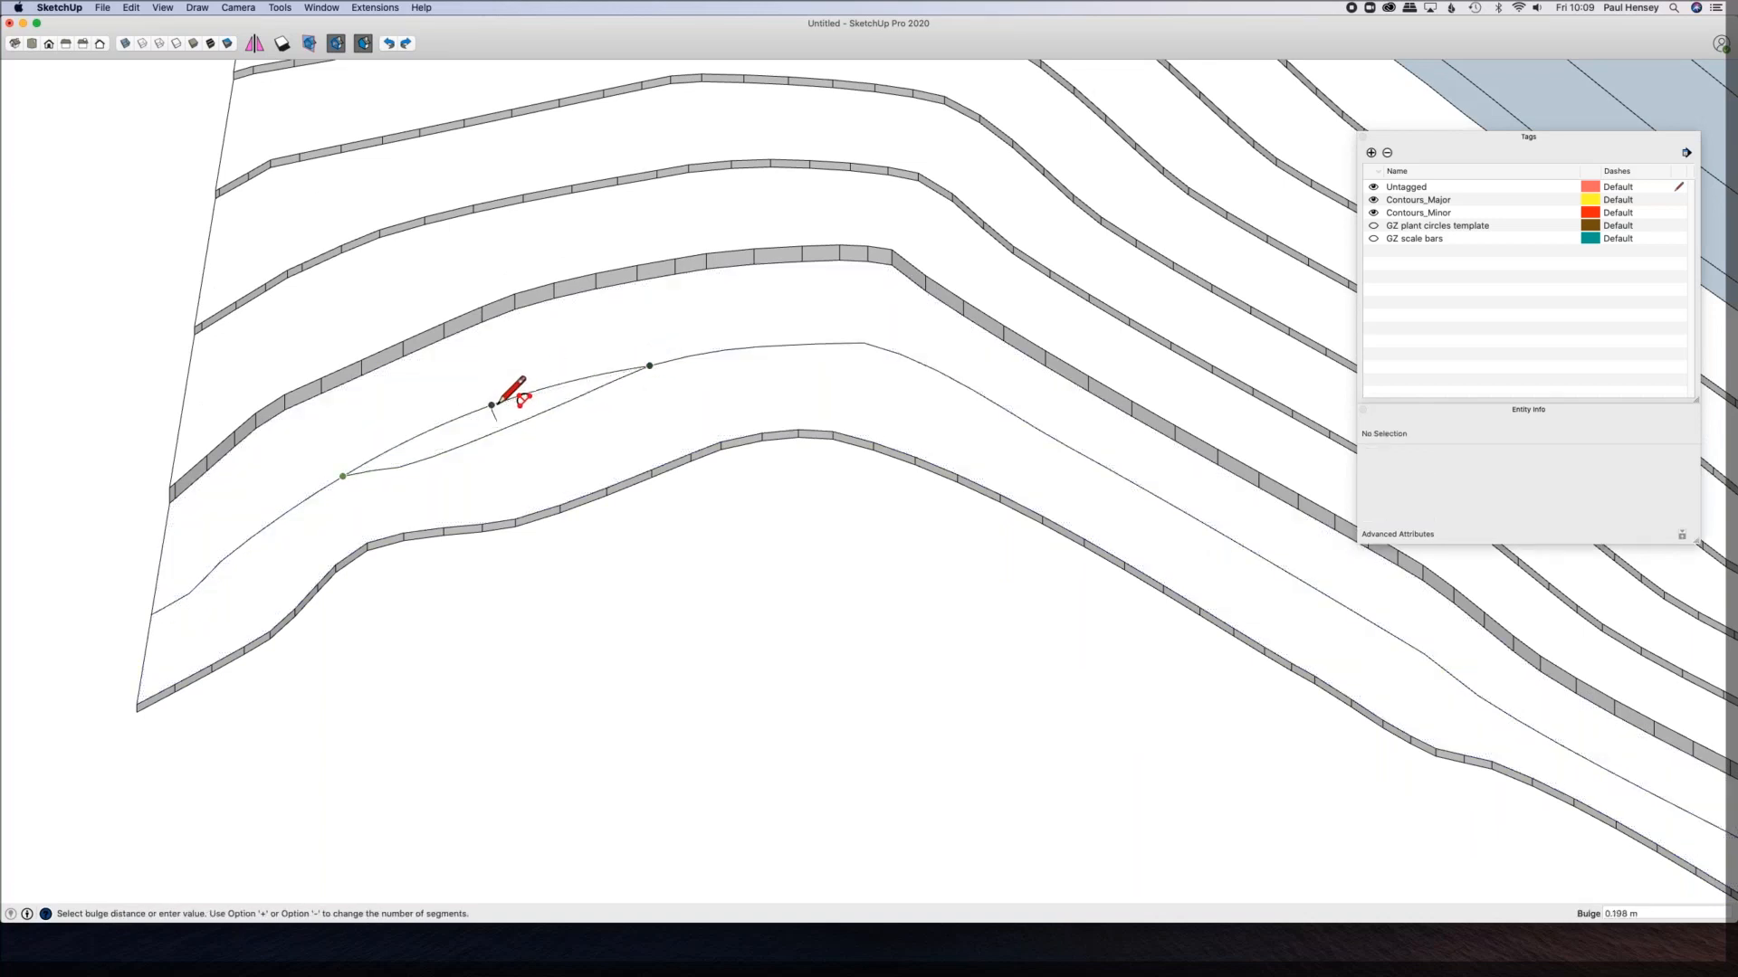
scroll(496, 403, up, 4)
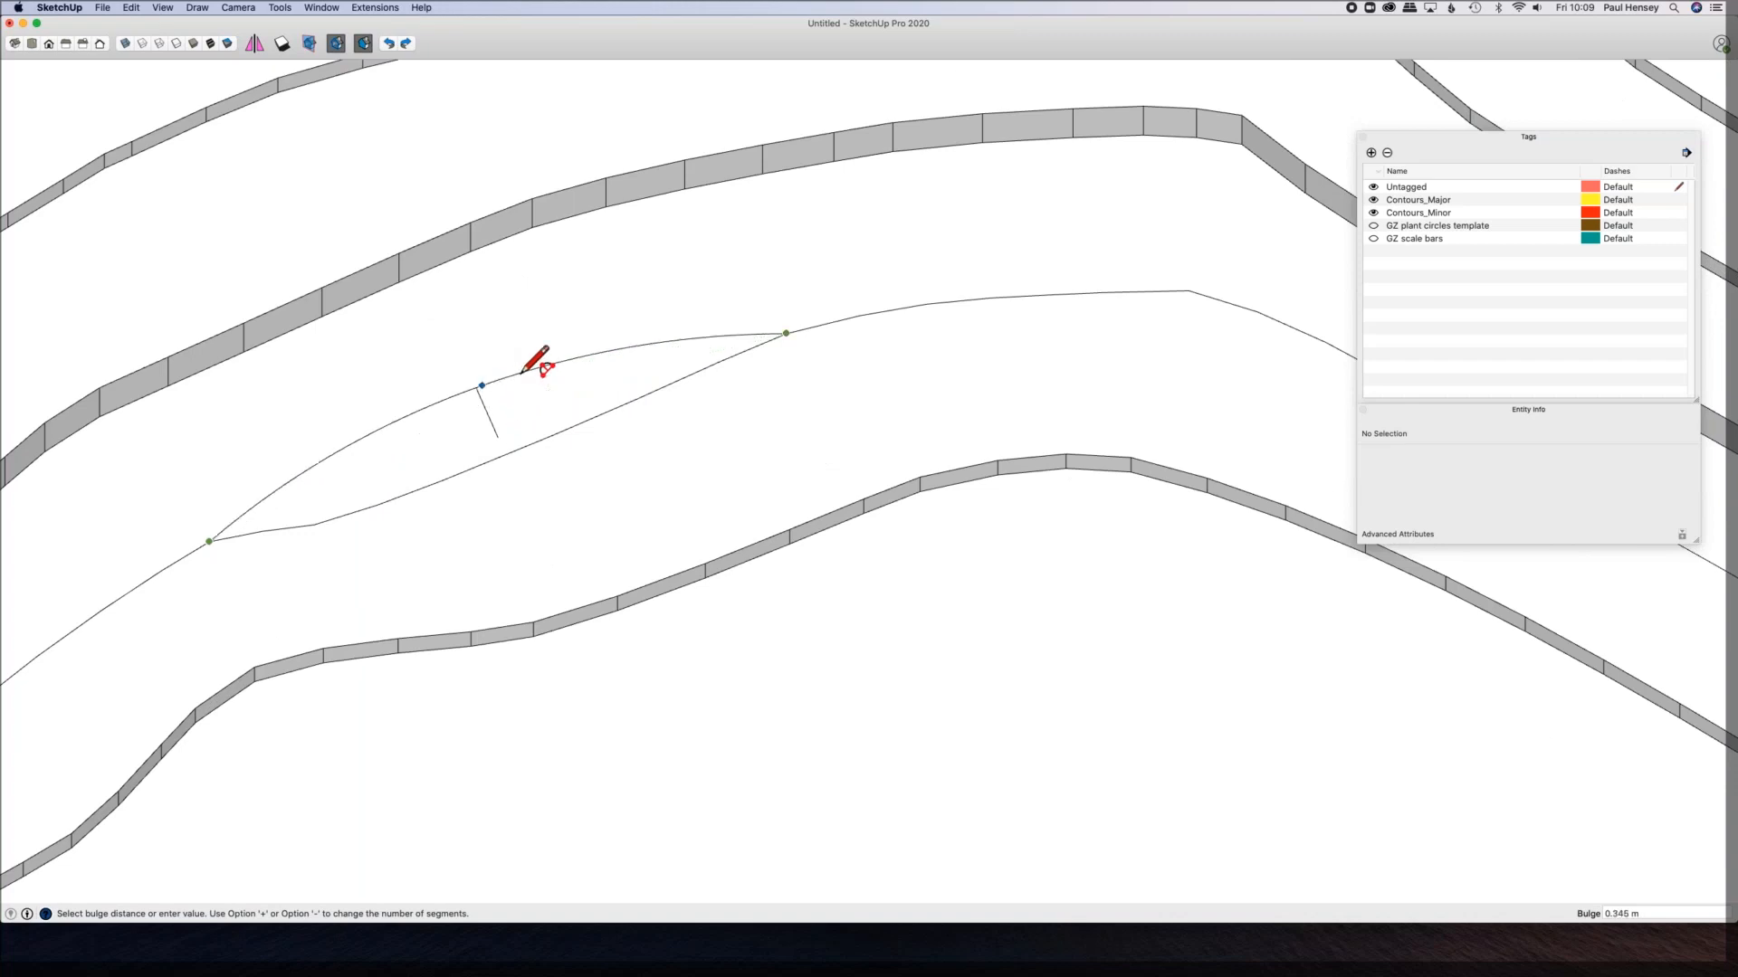
click(512, 393)
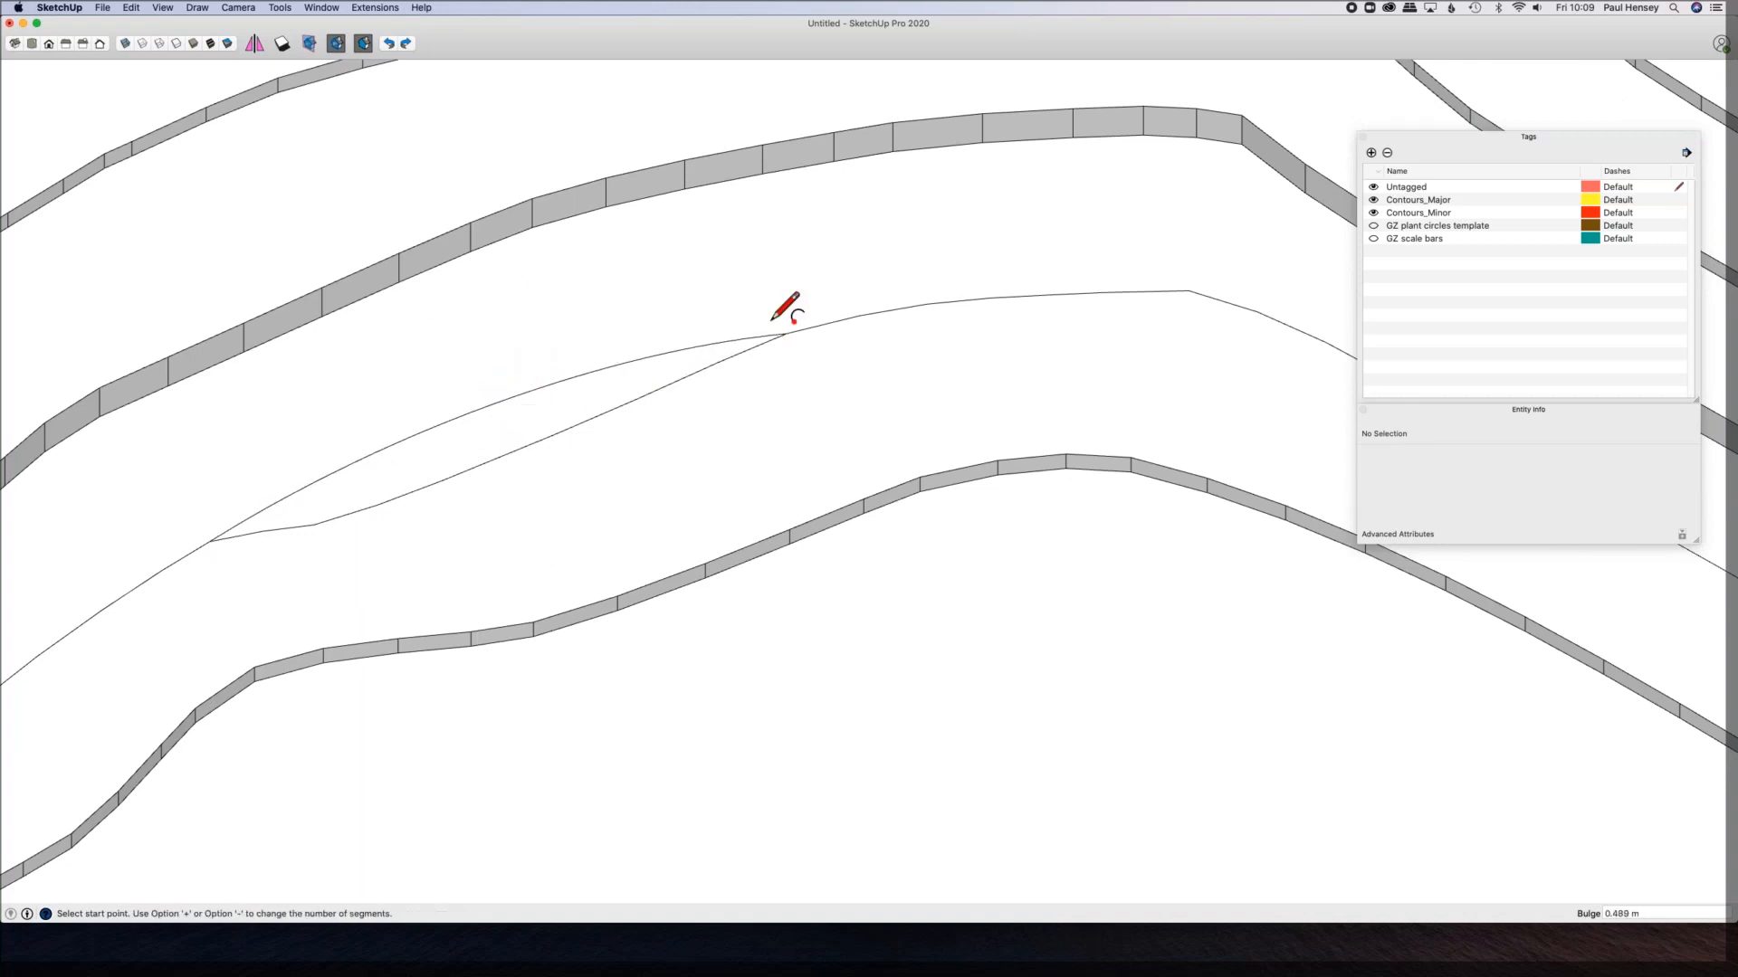
middle_drag(640, 399, 601, 163)
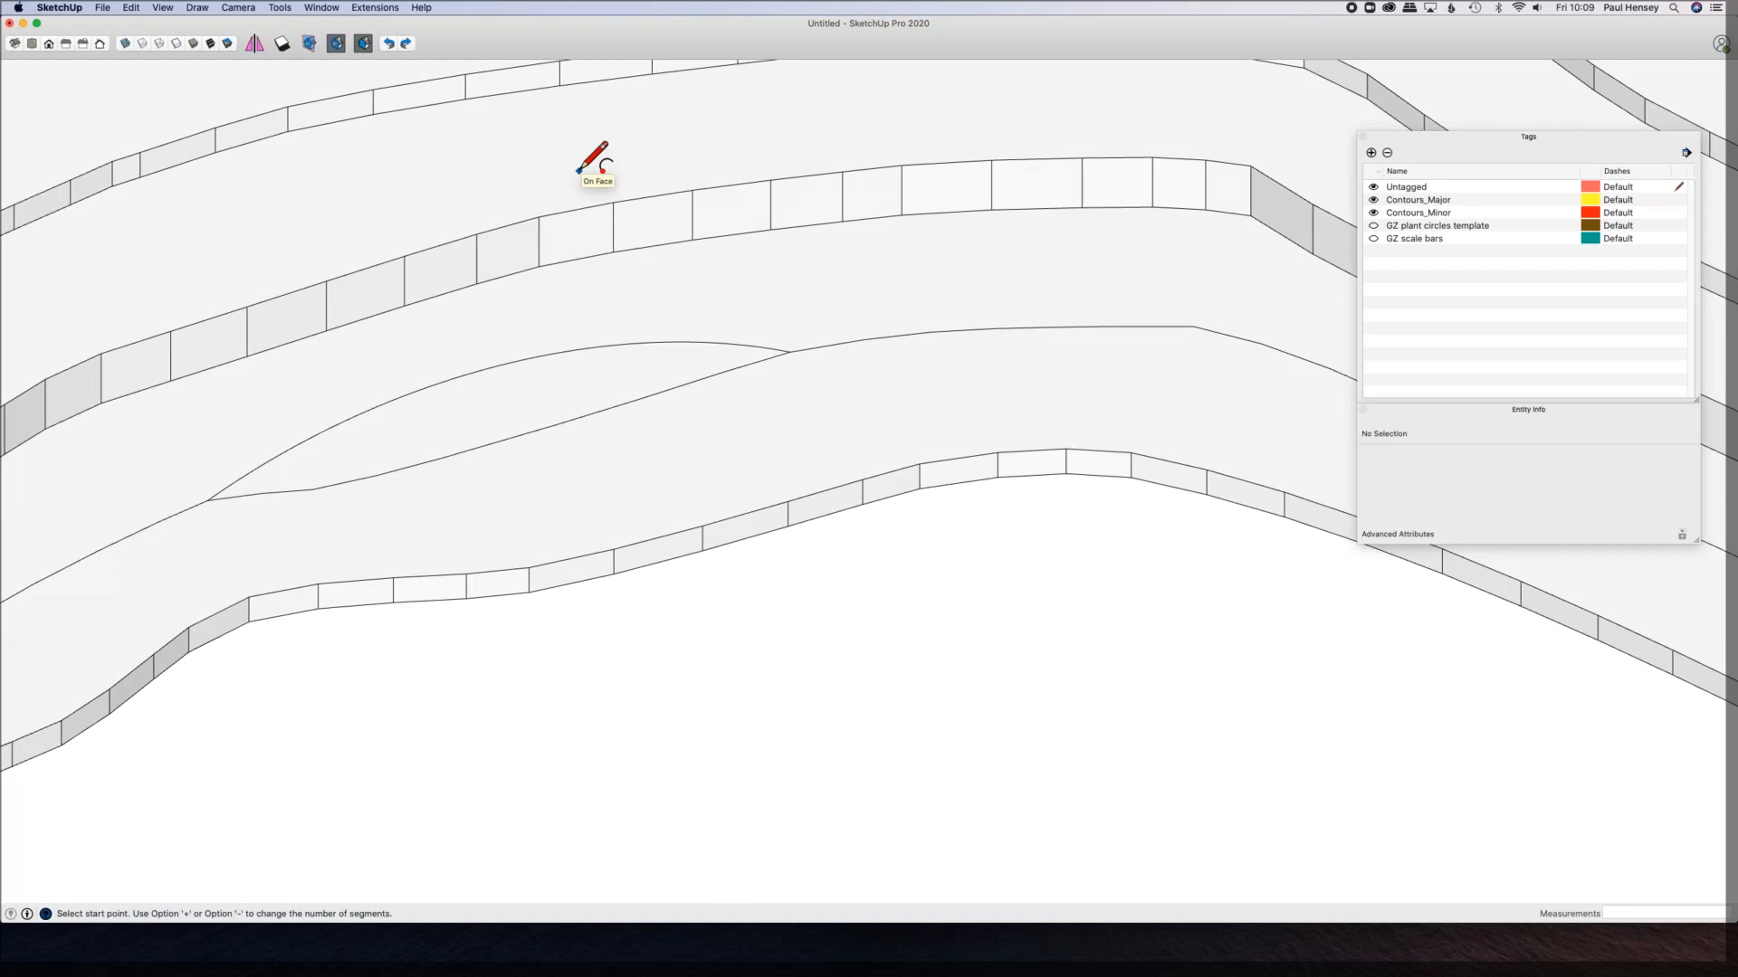
Step: Draw a flatter two-point arc across the dip in the second contour line, with a bulge of about 0.23 m
click(207, 500)
click(790, 352)
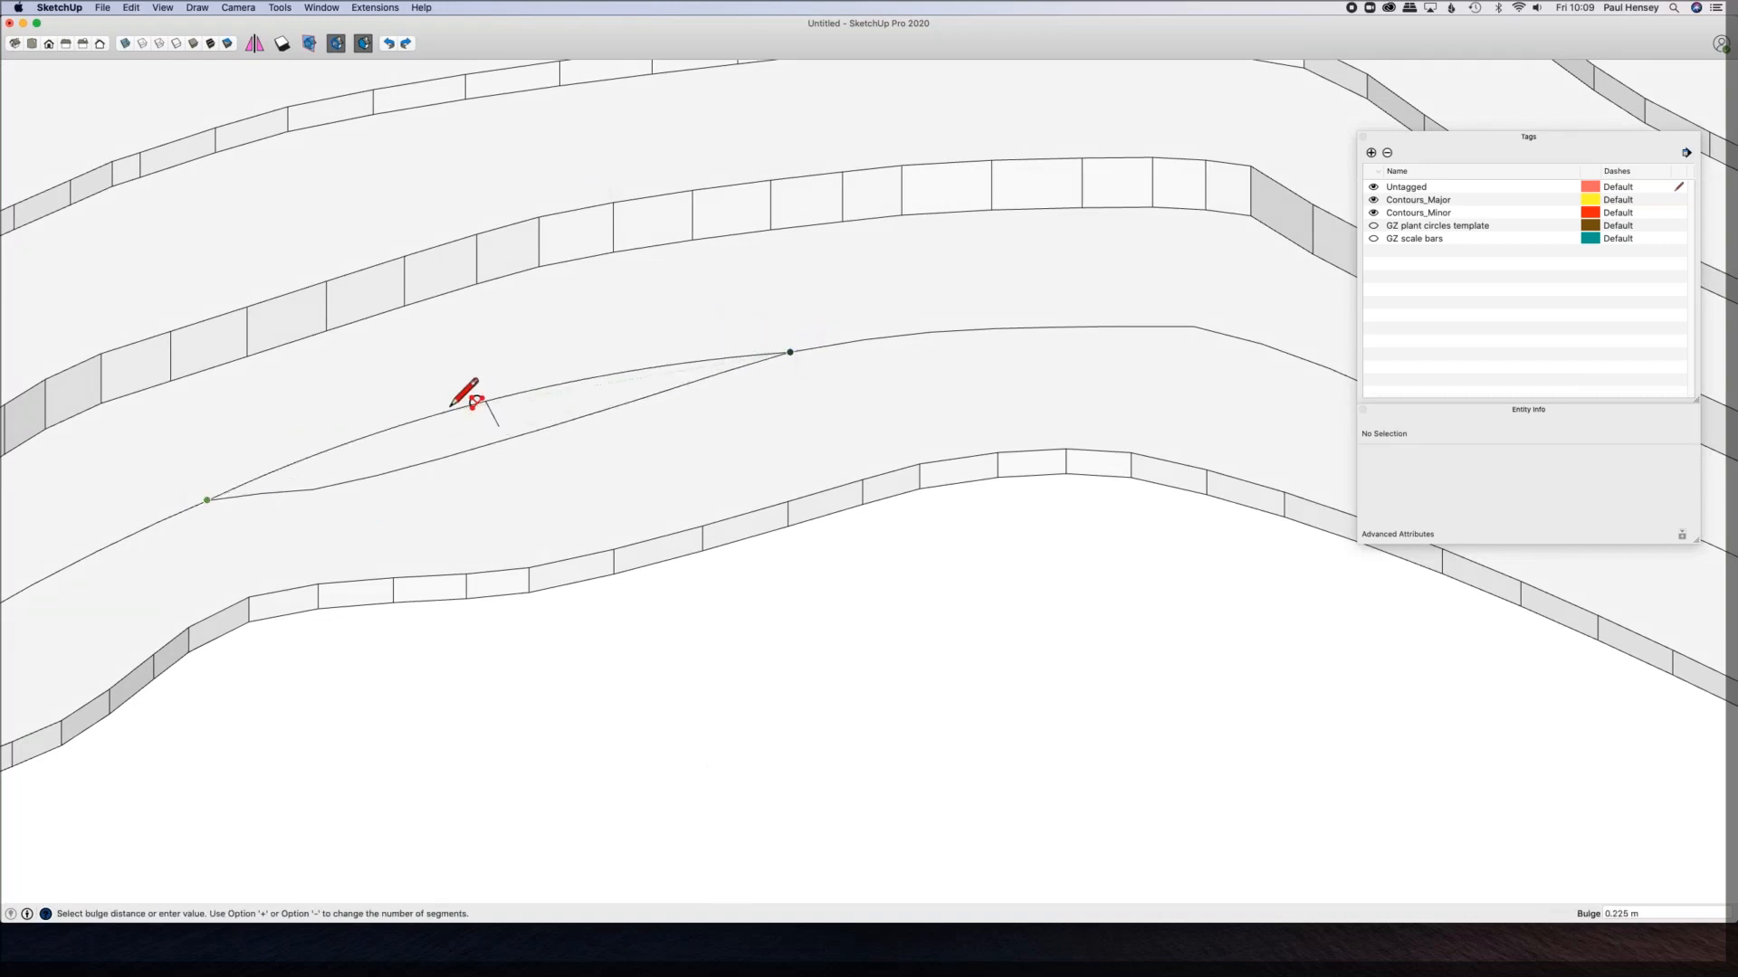
click(466, 395)
Step: Erase the old dipping contour segments below the new arc so the arc alone separates the lowest two bands
mouse_move(478, 366)
middle_down()
mouse_move(750, 219)
mouse_move(985, 144)
mouse_move(803, 322)
mouse_move(621, 345)
mouse_move(567, 300)
middle_up()
key(e)
click(368, 584)
mouse_move(326, 593)
mouse_down()
mouse_move(400, 577)
mouse_move(545, 500)
mouse_up()
click(584, 464)
drag(649, 436, 757, 376)
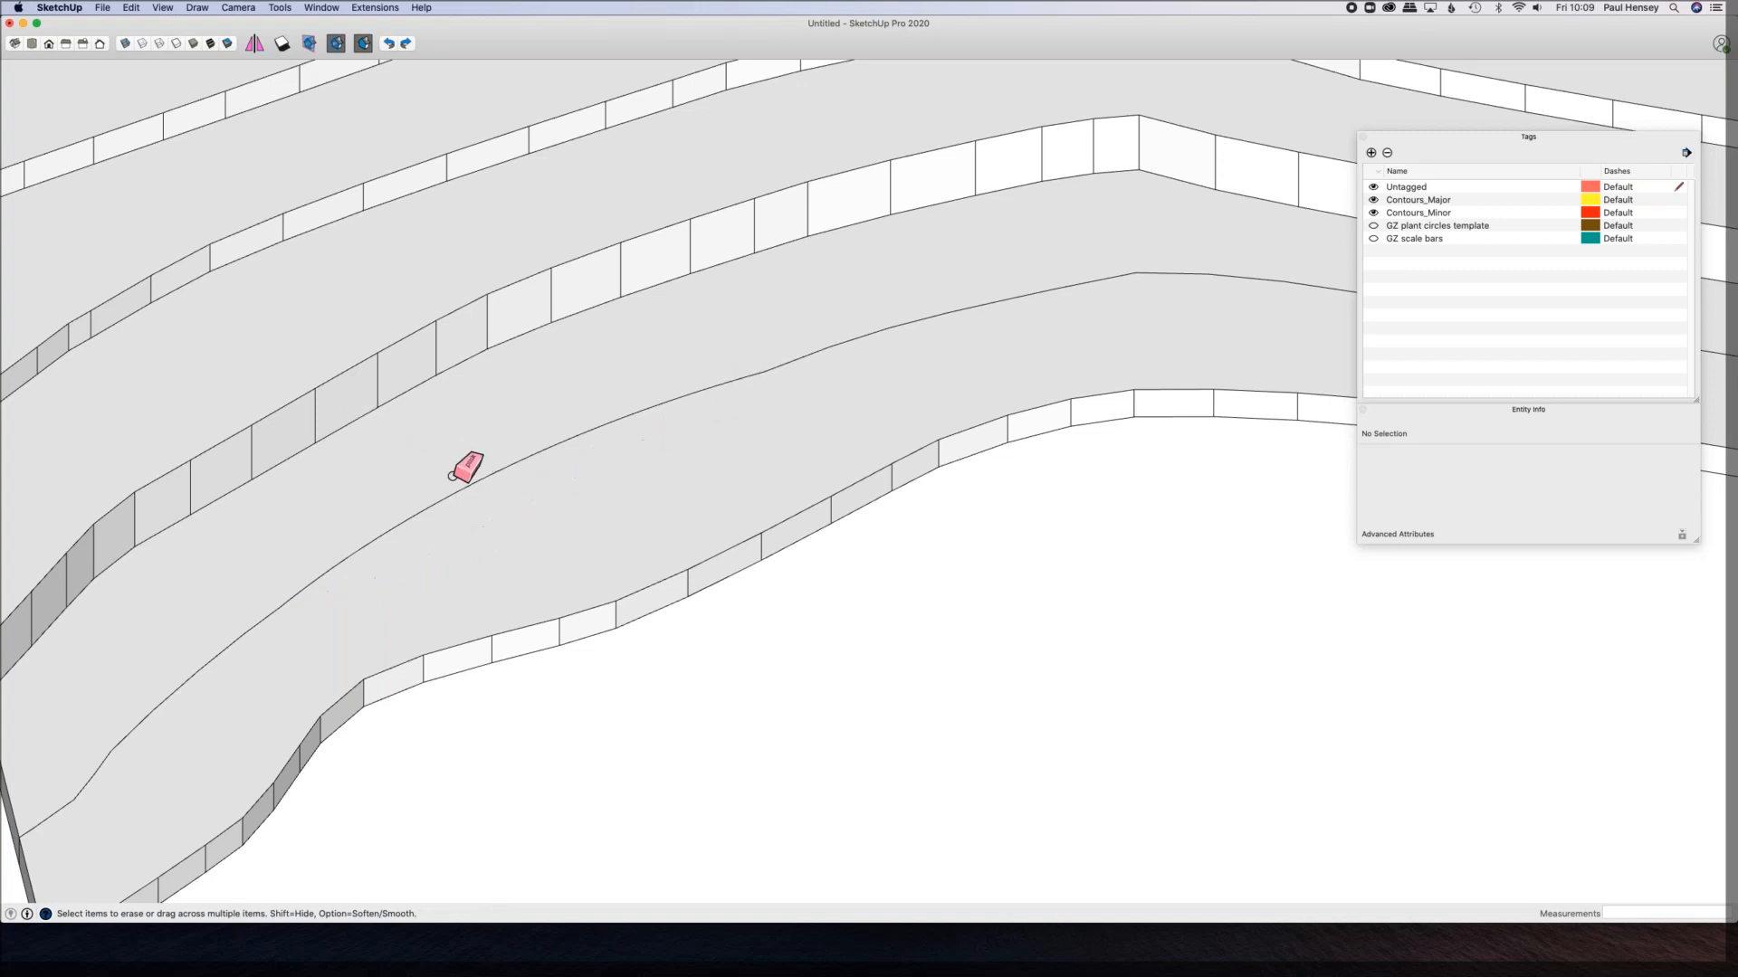
Step: Push/Pull the second contour band, bounded by the smoothed arc edge, back up by 0.2 m
mouse_move(570, 285)
middle_down()
mouse_move(690, 236)
mouse_move(606, 241)
mouse_move(438, 353)
mouse_move(488, 353)
middle_up()
key(p)
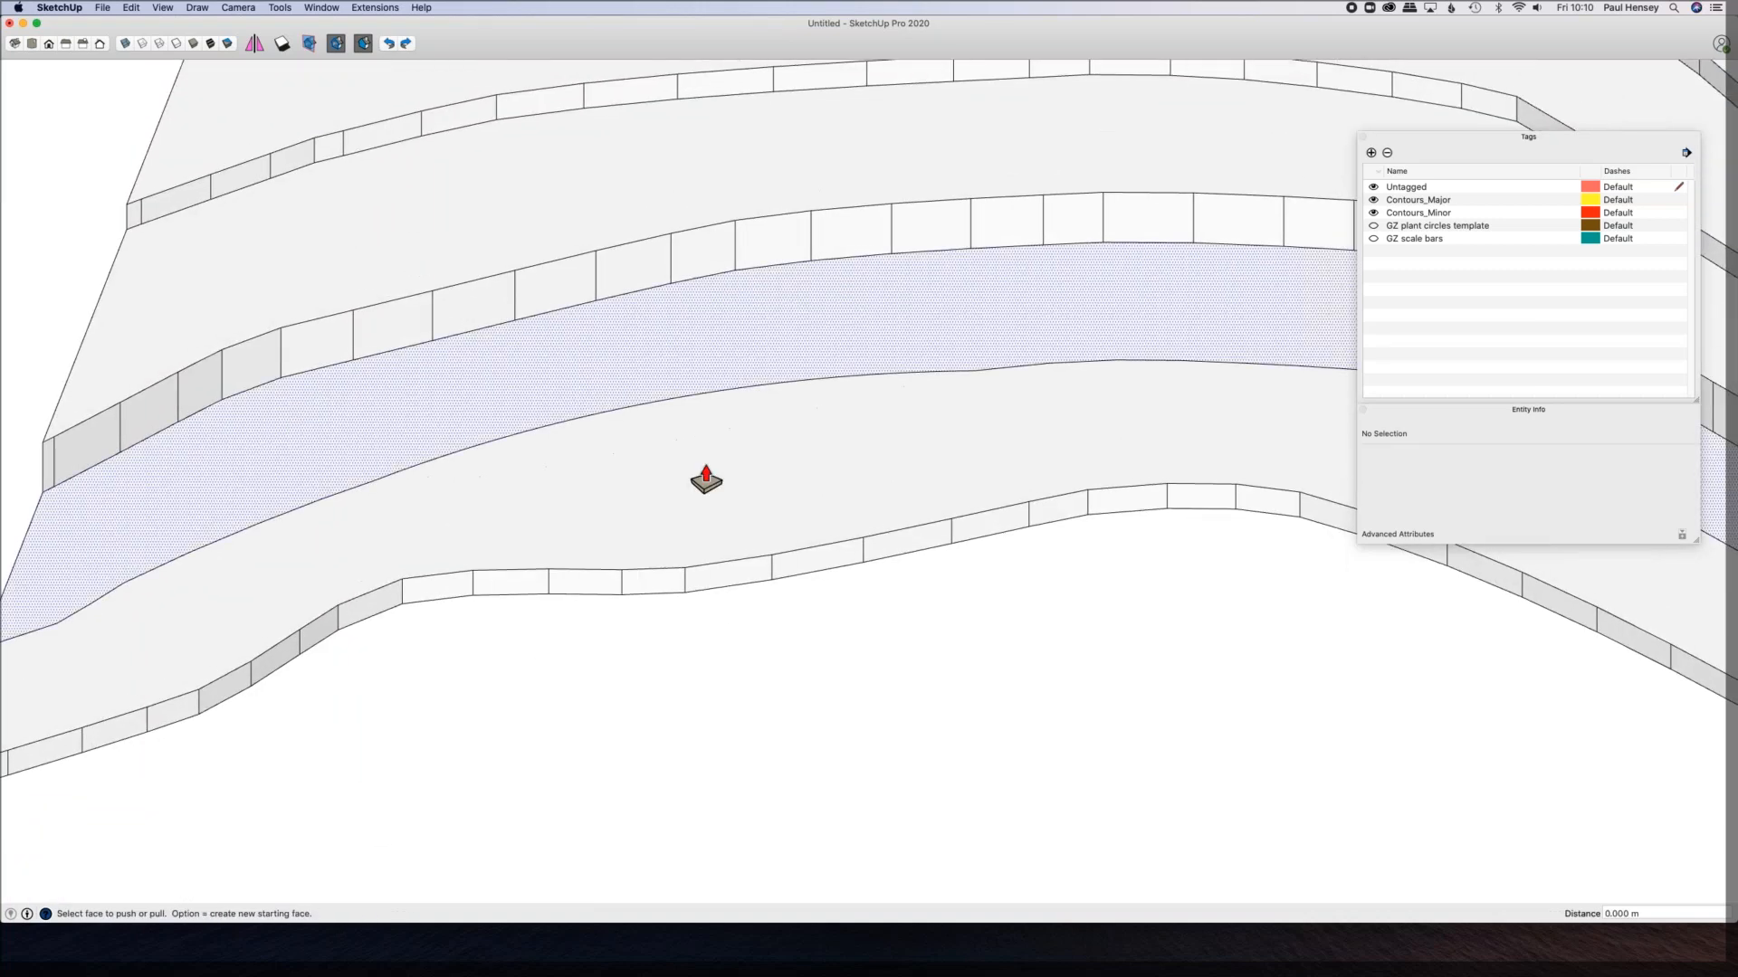
click(706, 479)
click(666, 380)
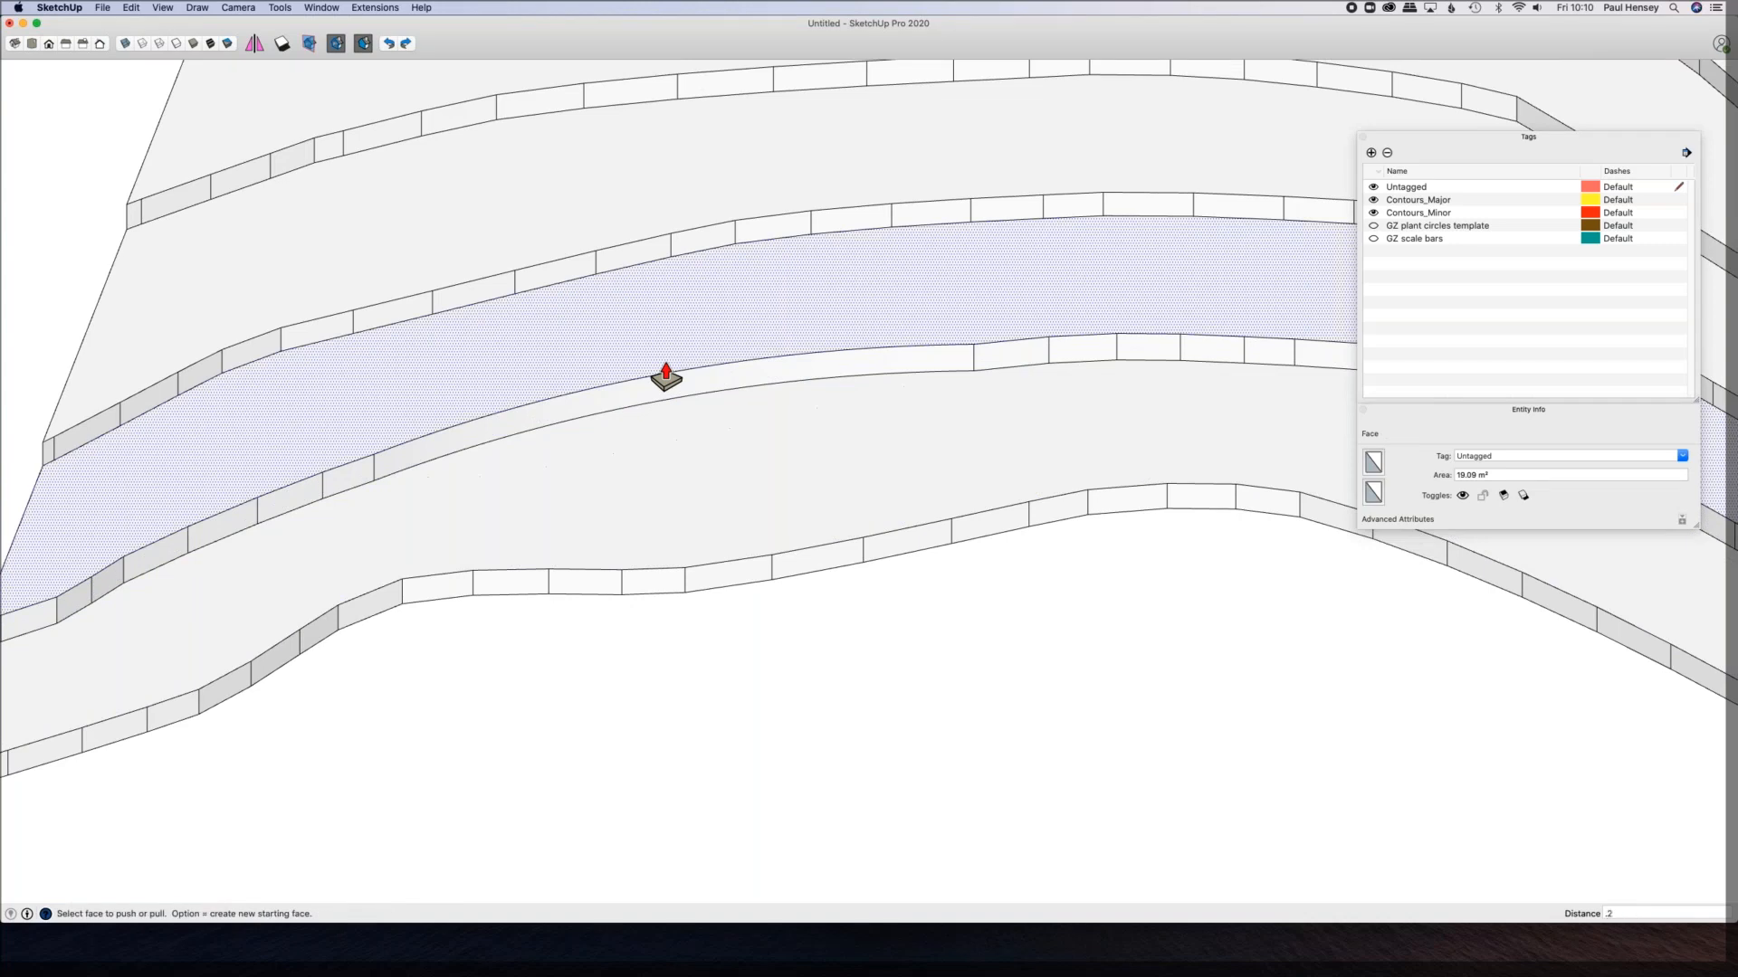
click(666, 380)
middle_drag(903, 465, 944, 359)
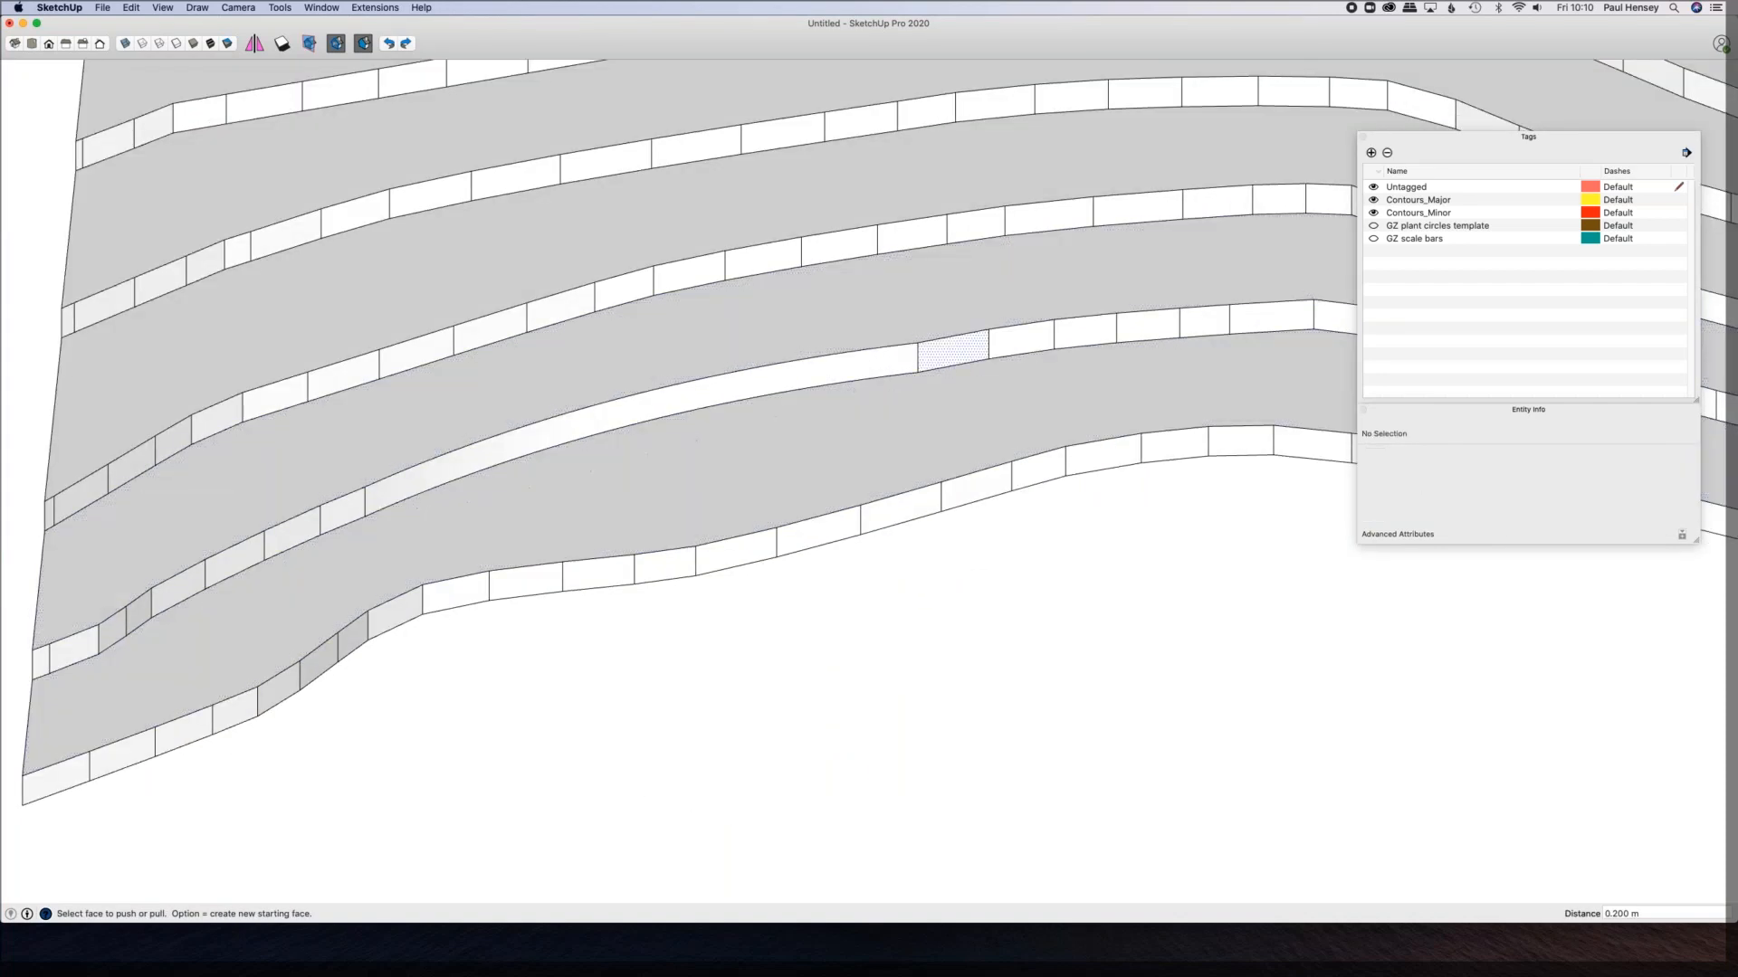
Step: Examine the smoothed arc edge of the second contour band and the stepped side faces at close range
middle_drag(877, 511, 857, 470)
middle_drag(813, 383, 772, 399)
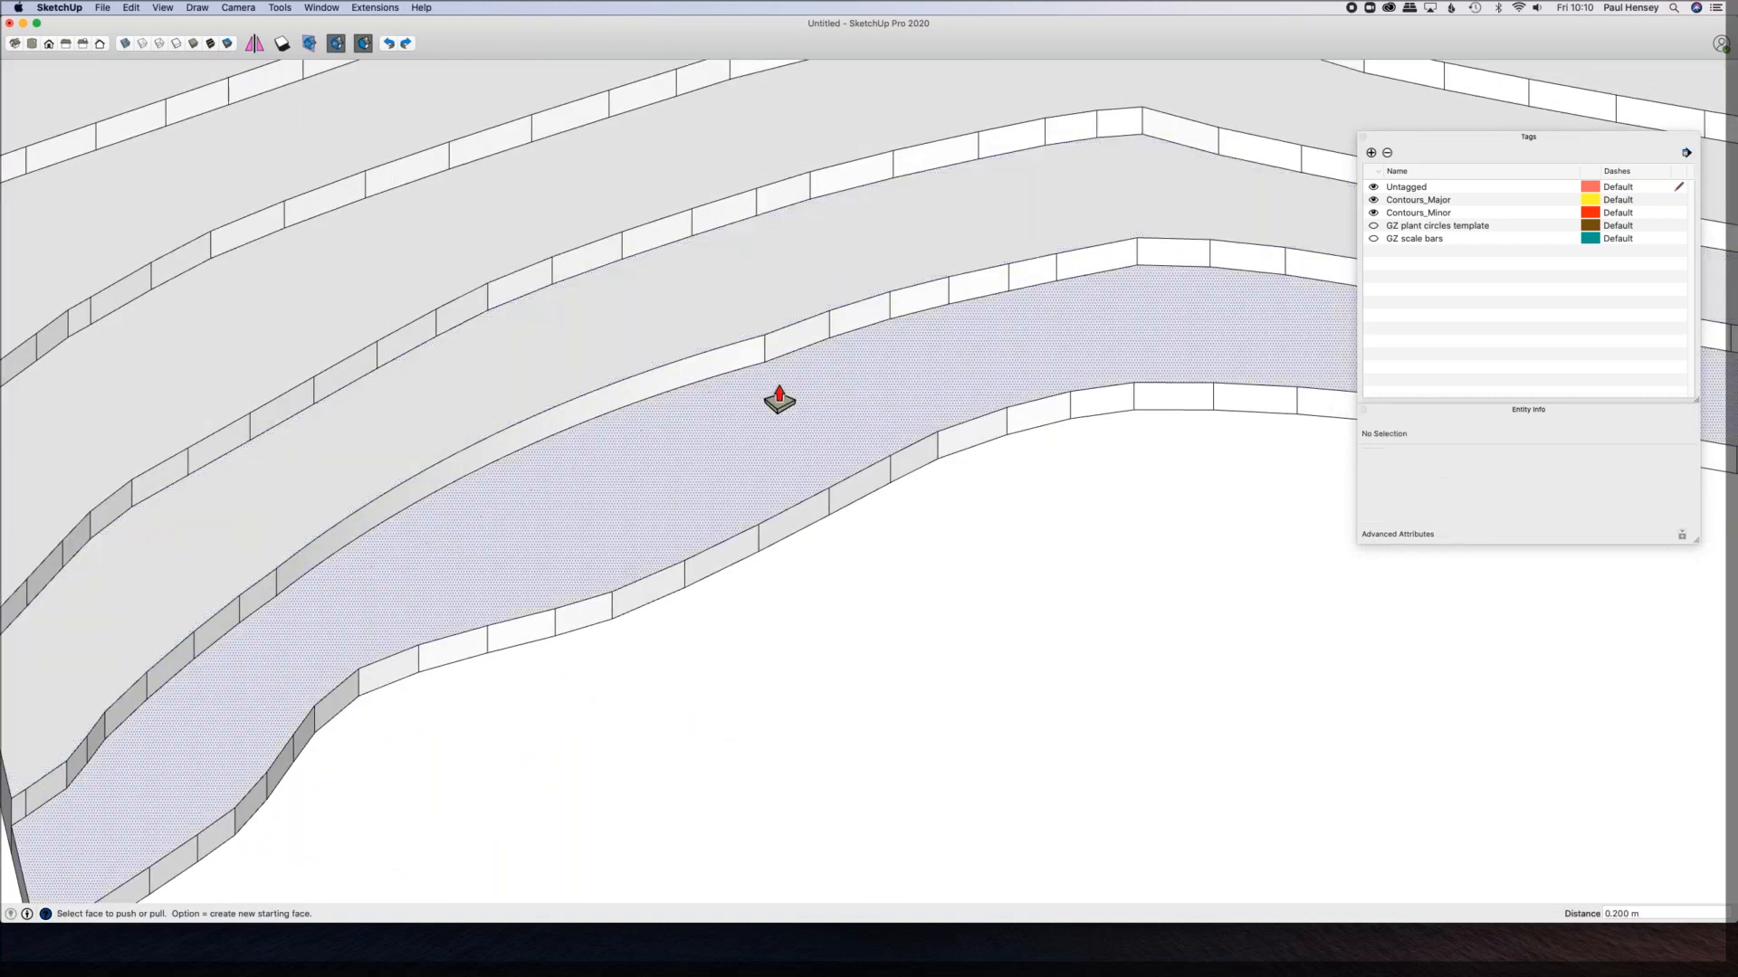
middle_drag(540, 341, 1268, 181)
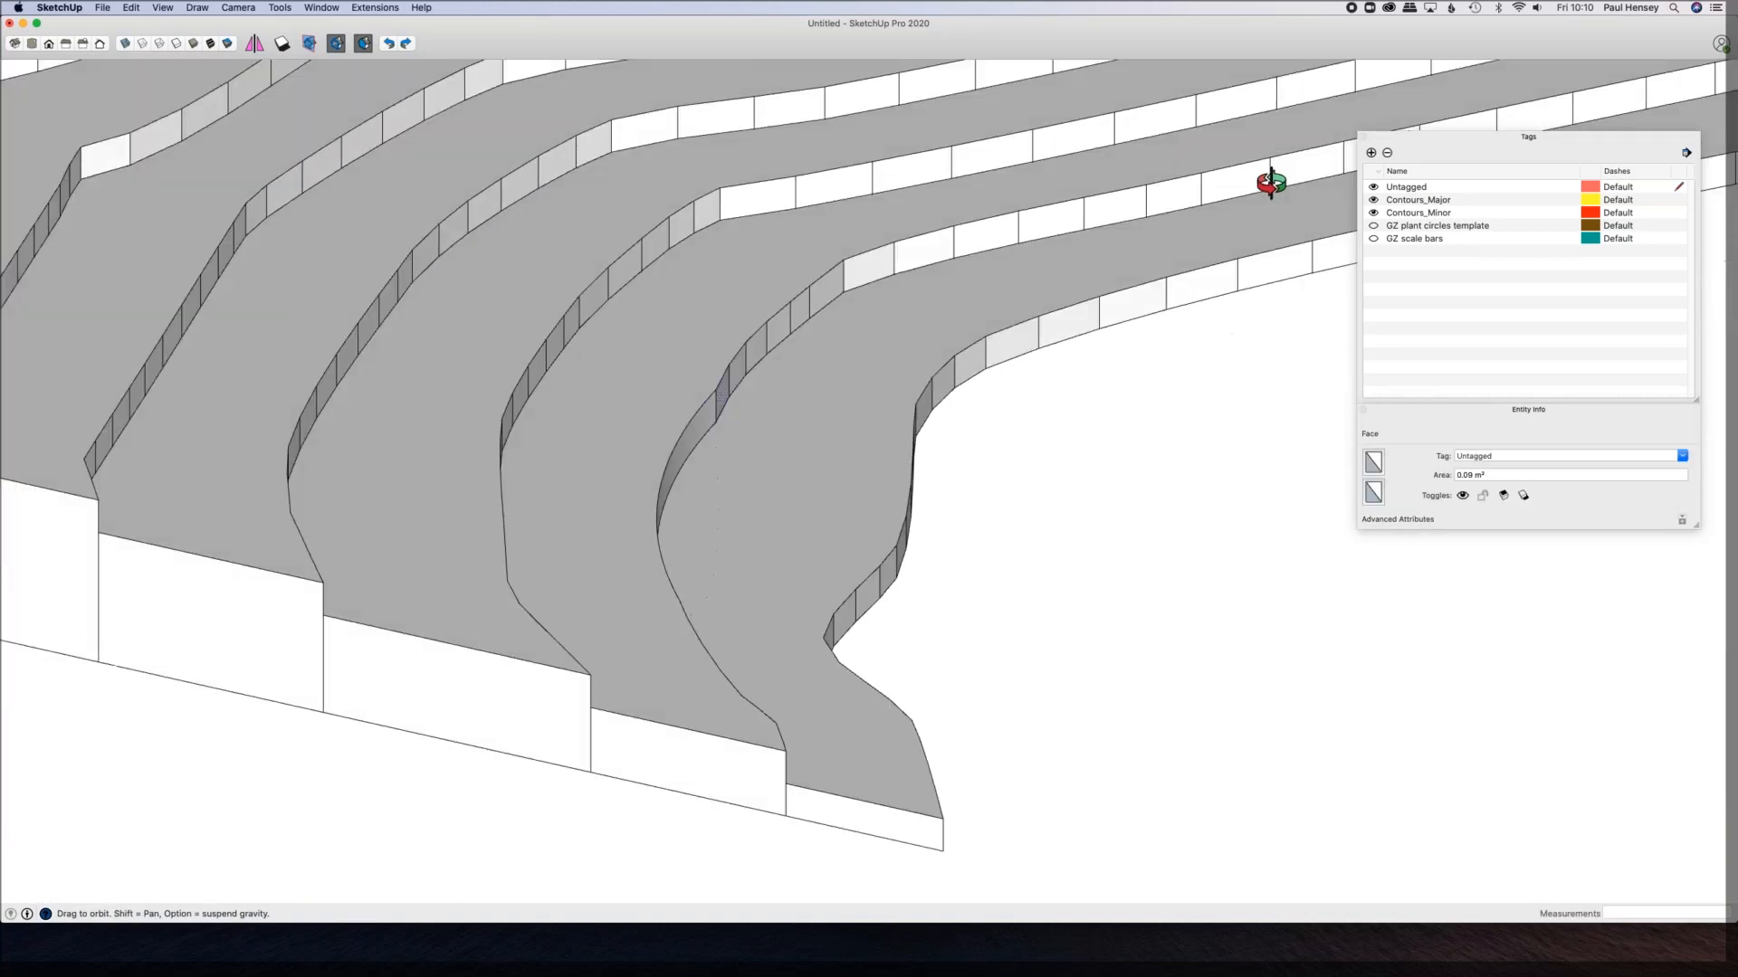
middle_drag(1041, 267, 785, 314)
scroll(785, 314, down, 4)
shift+middle_drag(780, 458, 778, 646)
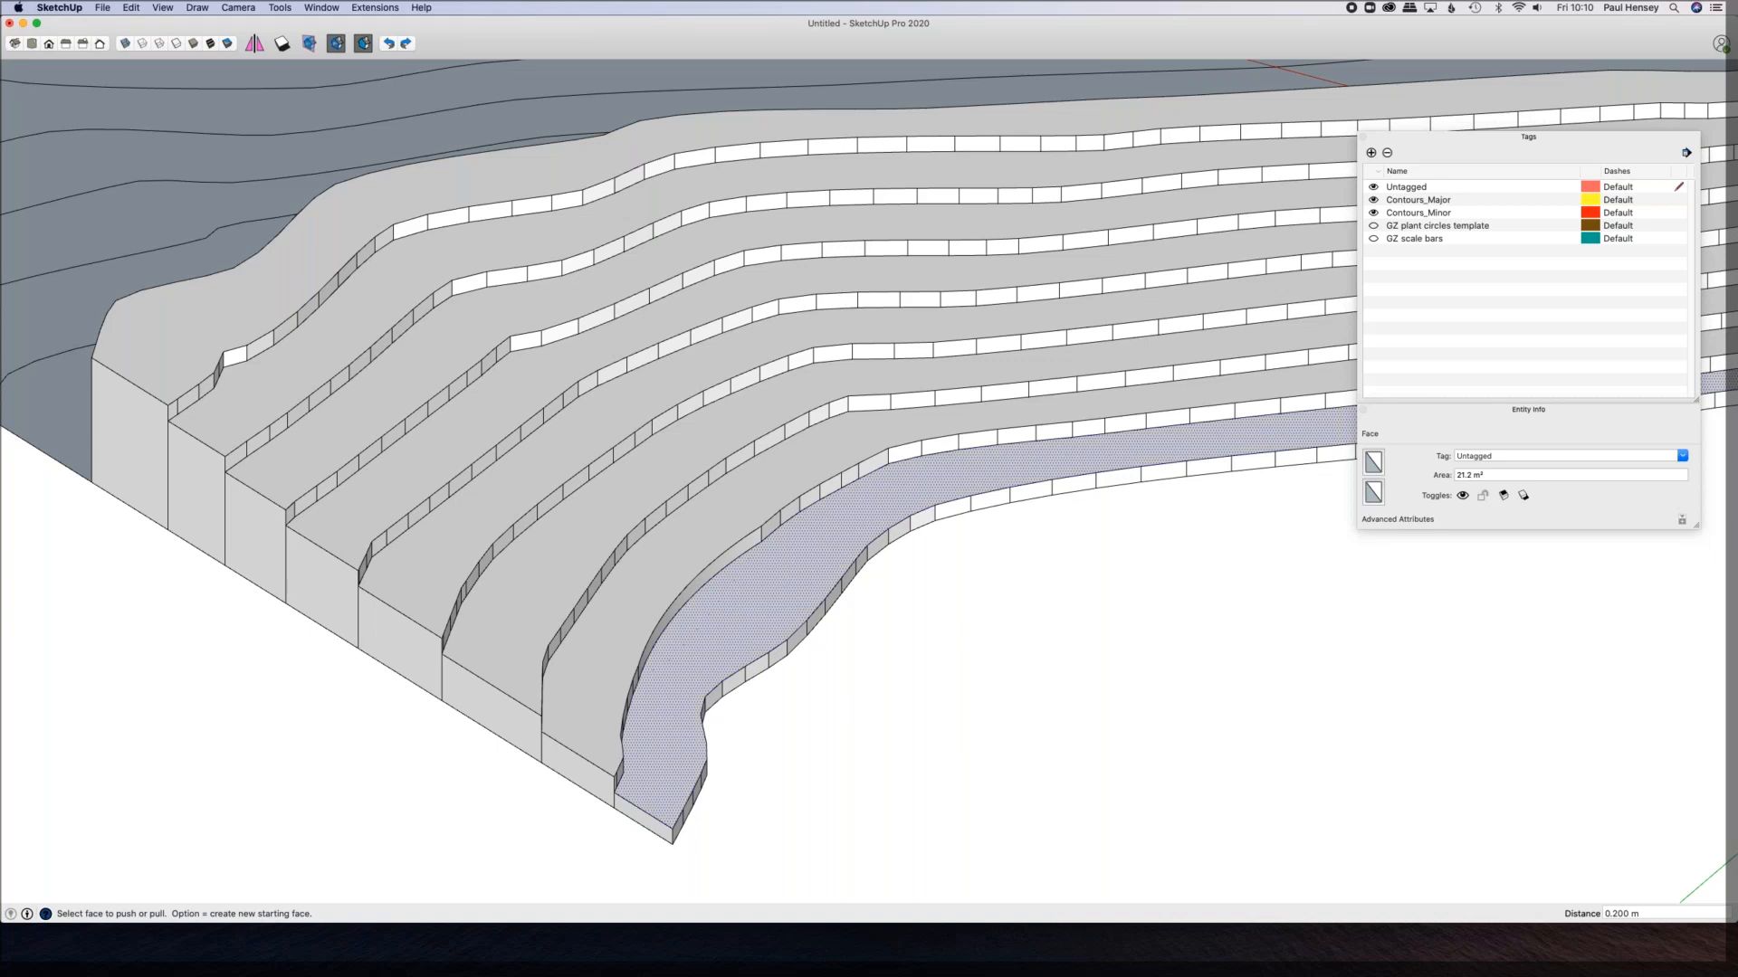
click(471, 787)
key(space)
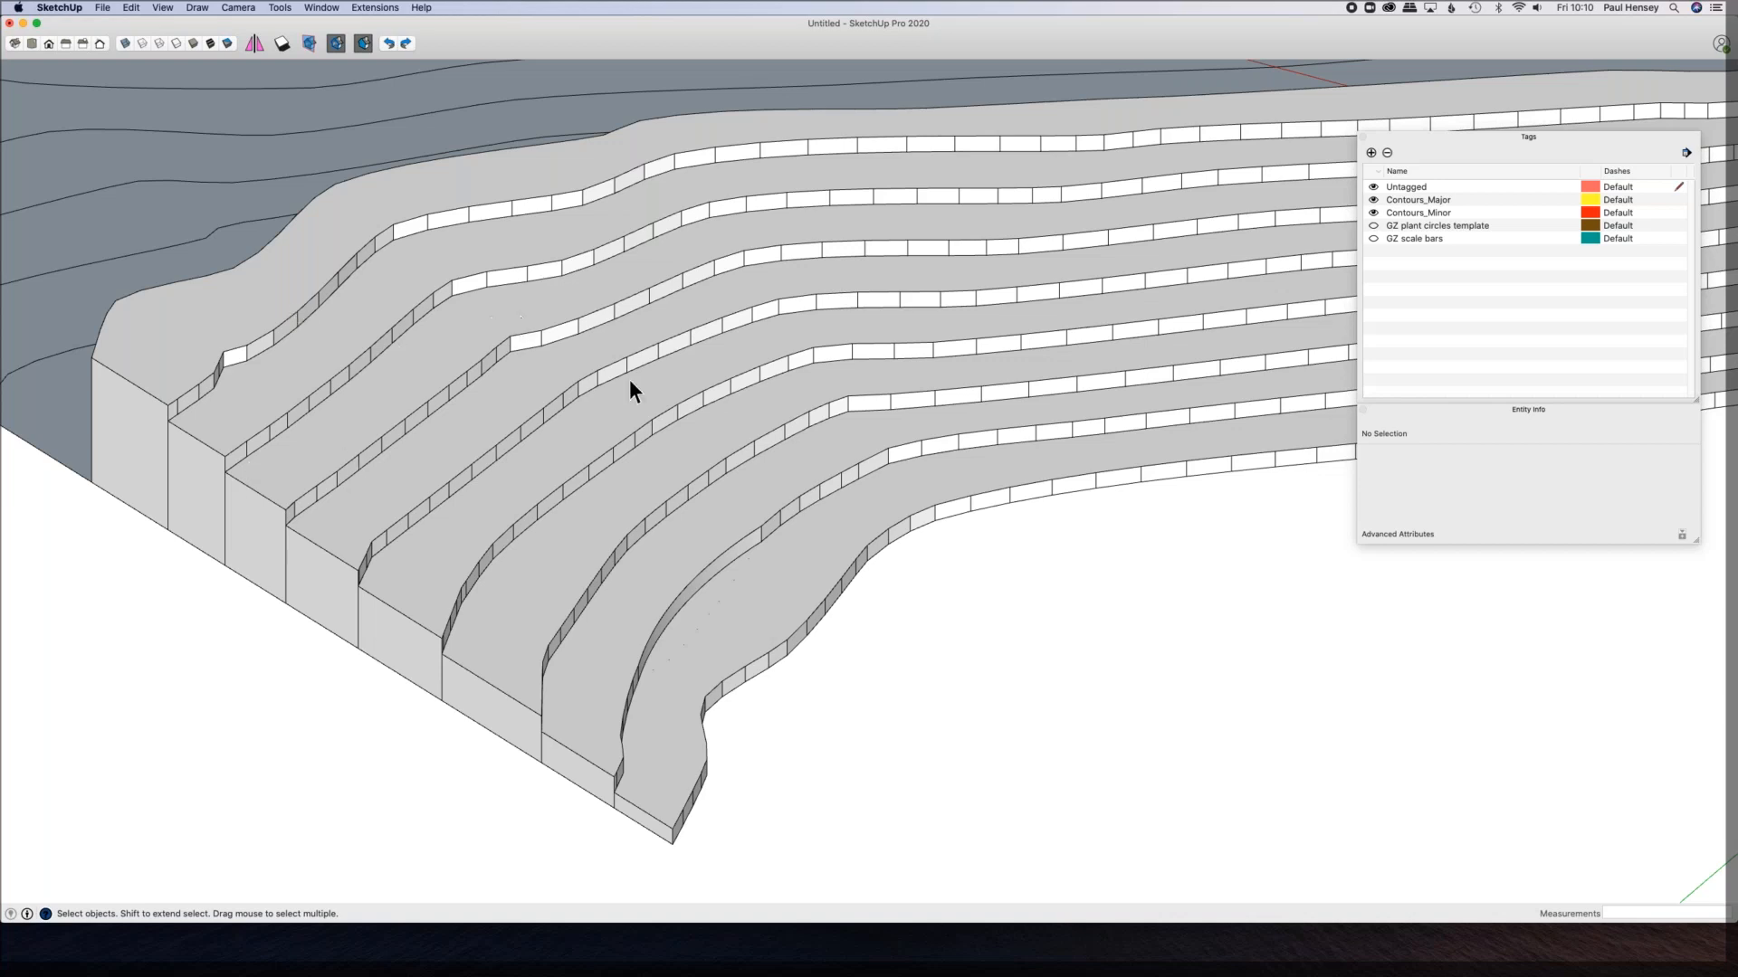
Step: Examine the whole stepped terrain from both ends against the remaining flat contours
scroll(671, 390, down, 5)
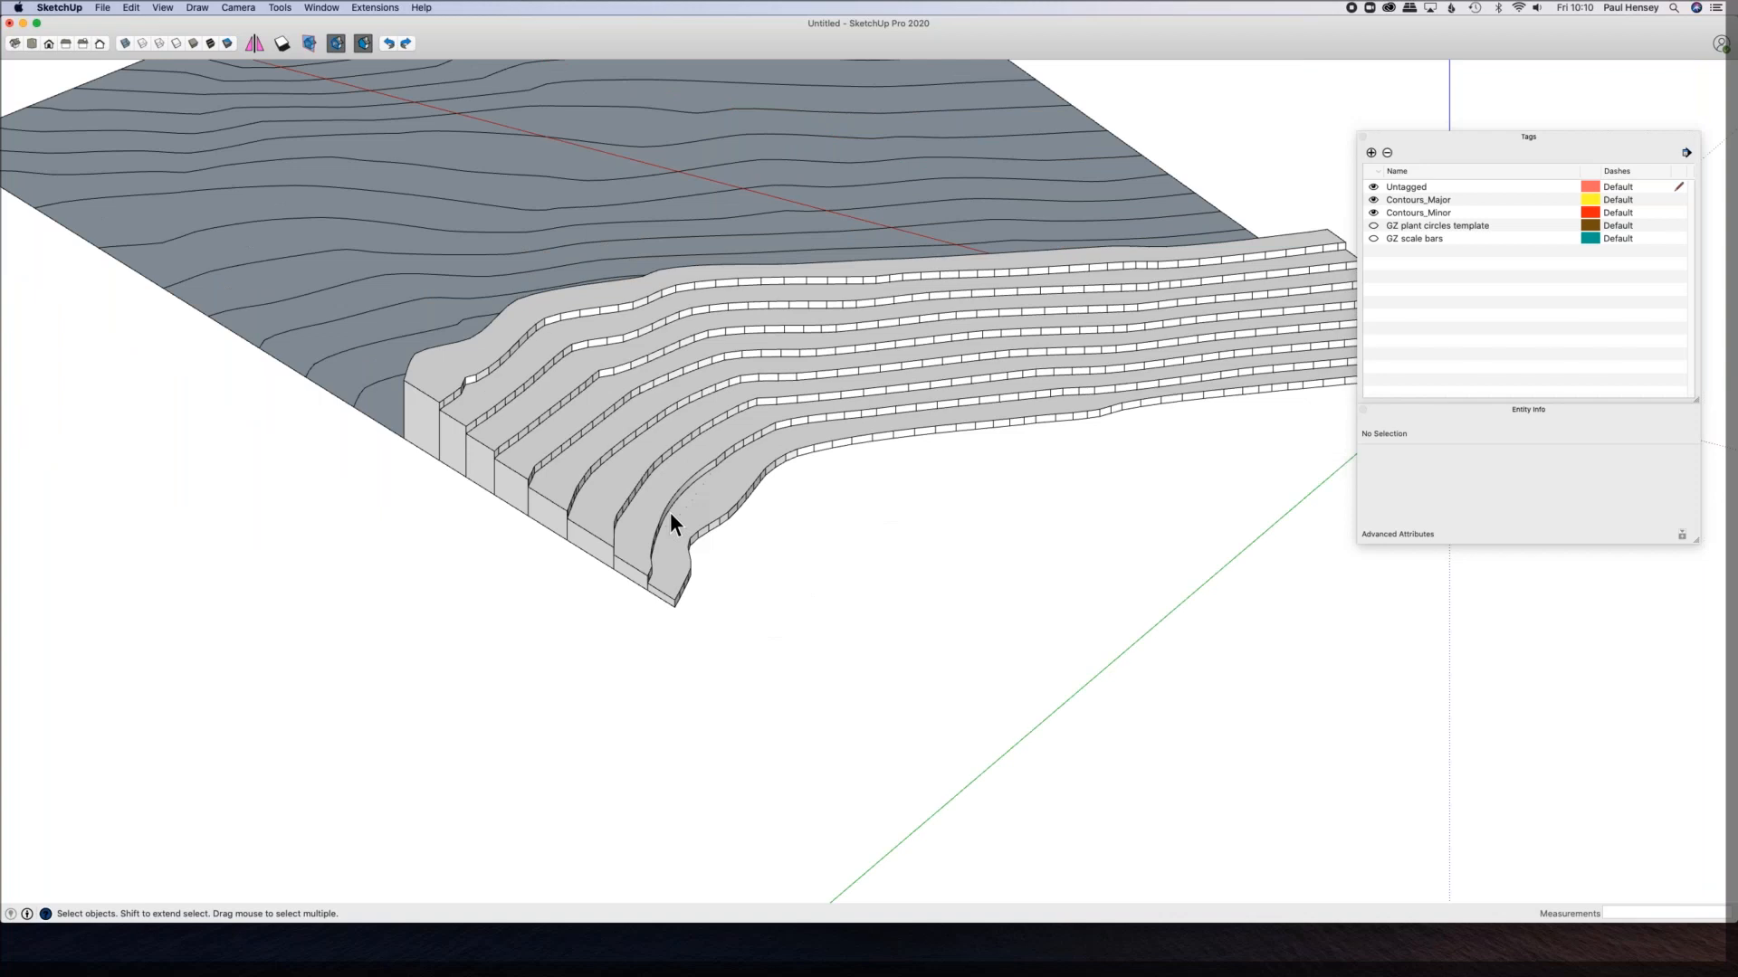
middle_drag(717, 464, 682, 585)
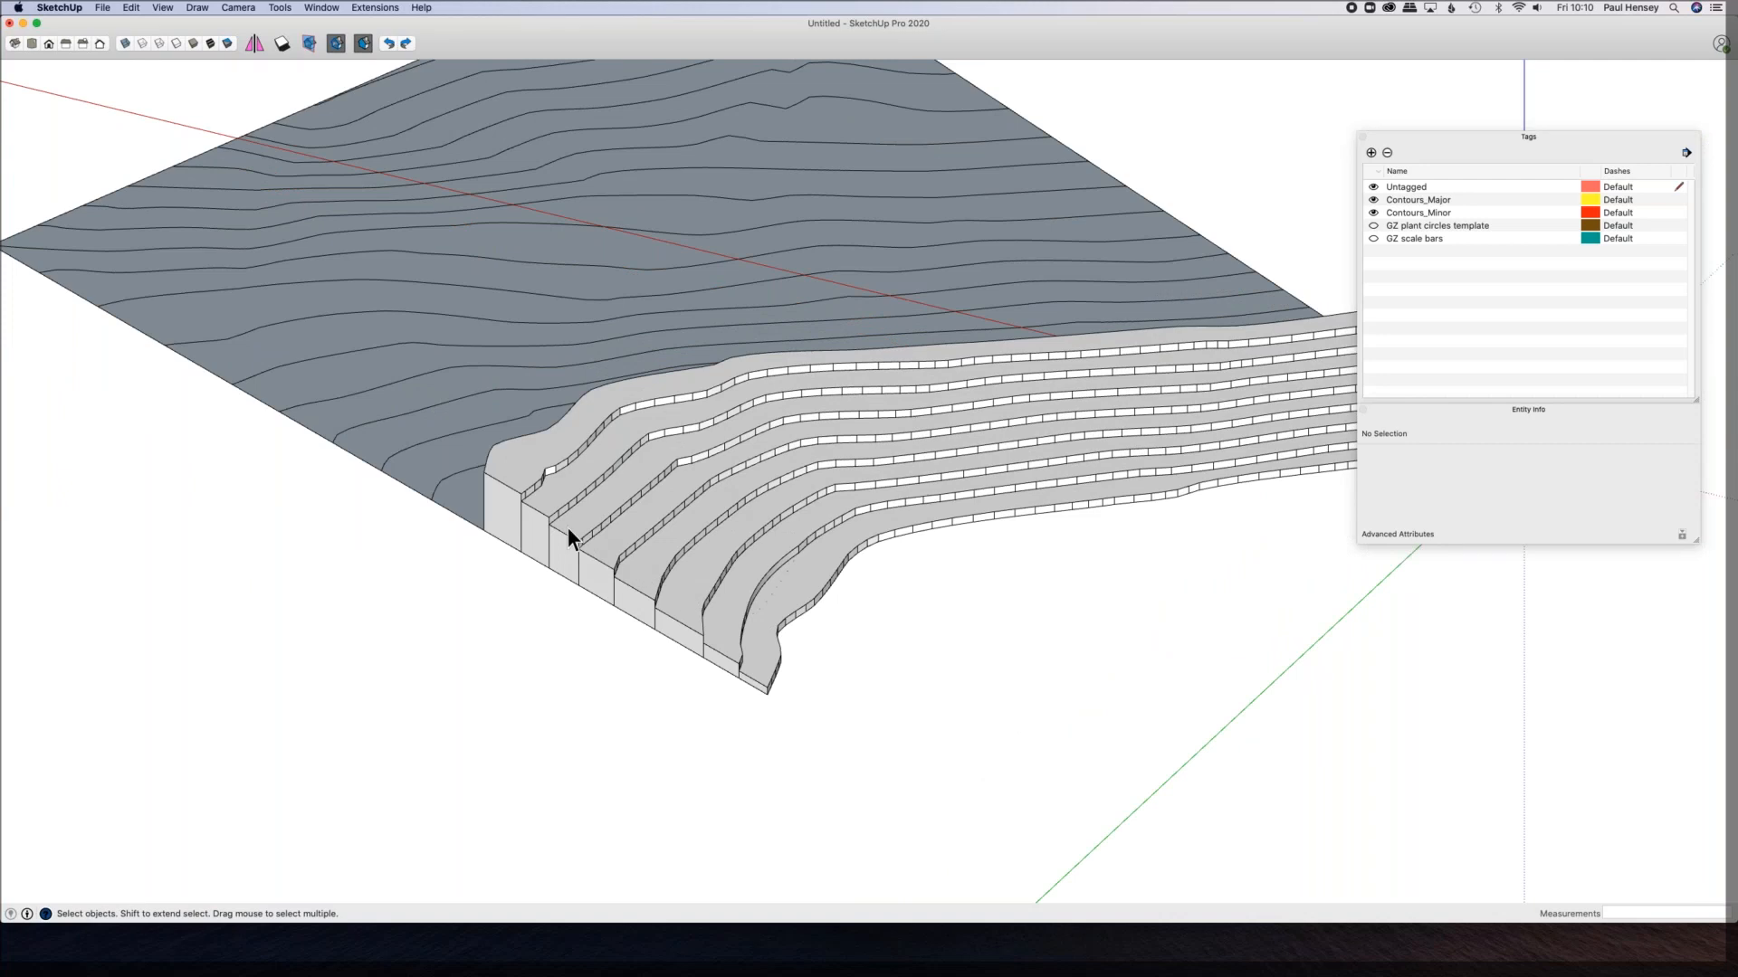
mouse_move(952, 446)
middle_down()
mouse_move(826, 399)
mouse_move(555, 356)
mouse_move(953, 456)
middle_up()
middle_drag(724, 424, 710, 523)
scroll(861, 477, up, 4)
middle_drag(644, 448, 941, 453)
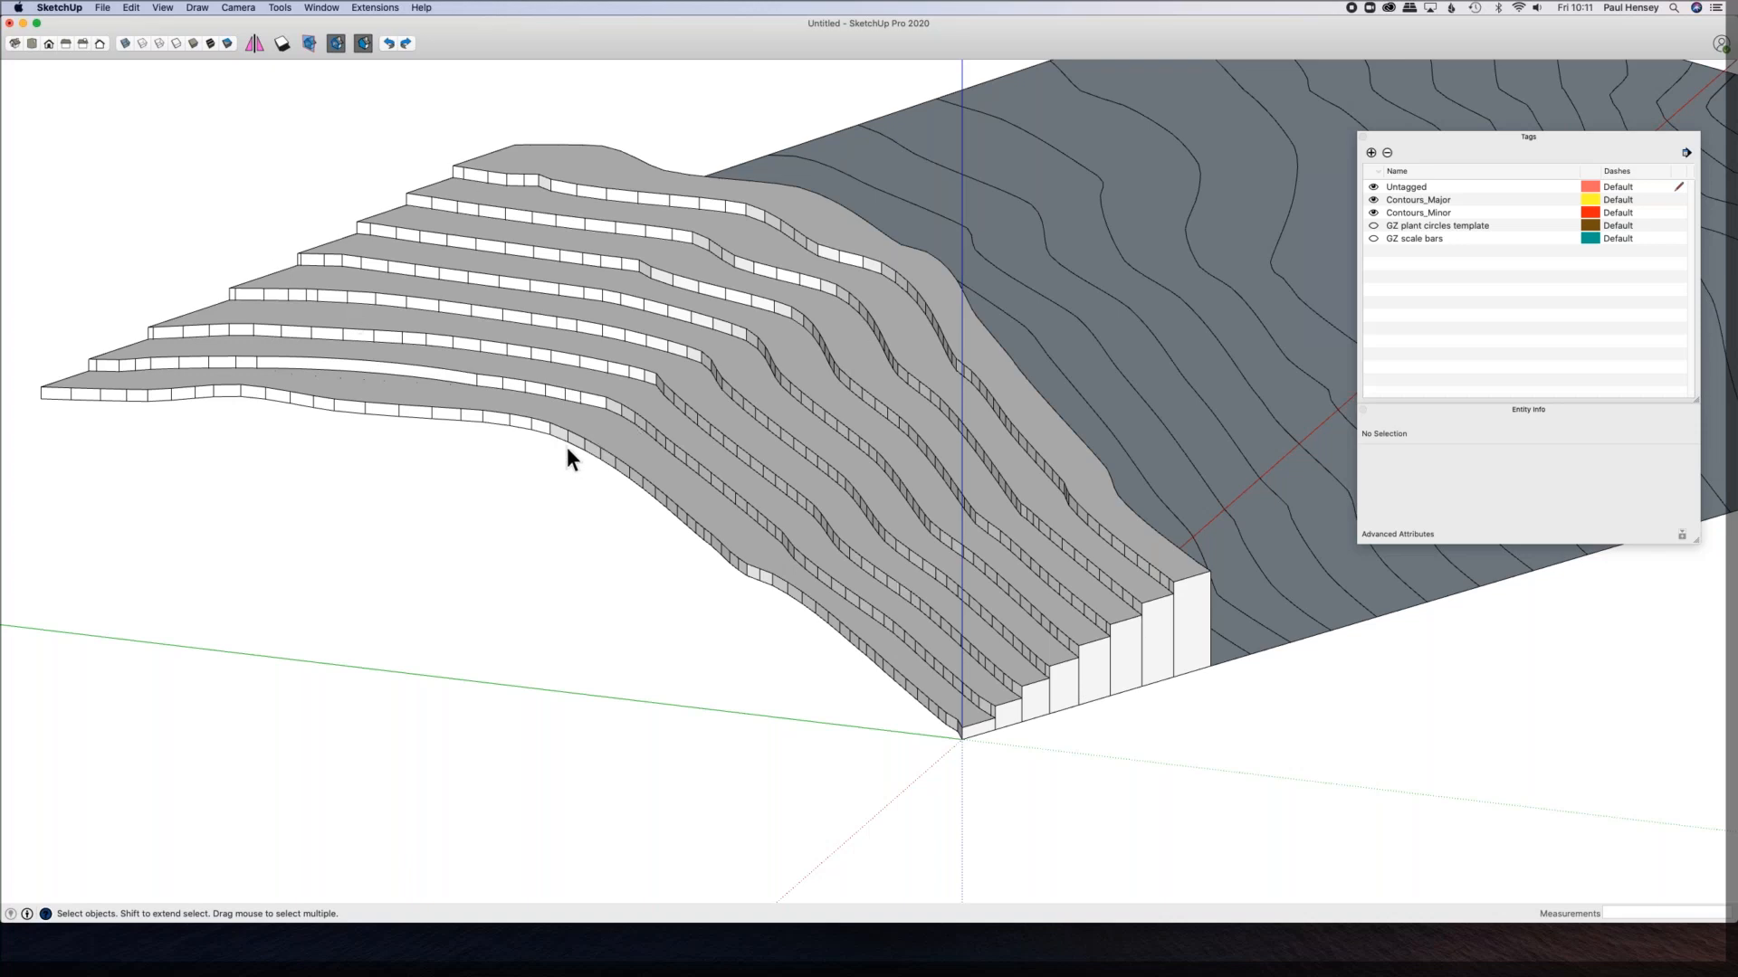
scroll(774, 371, down, 5)
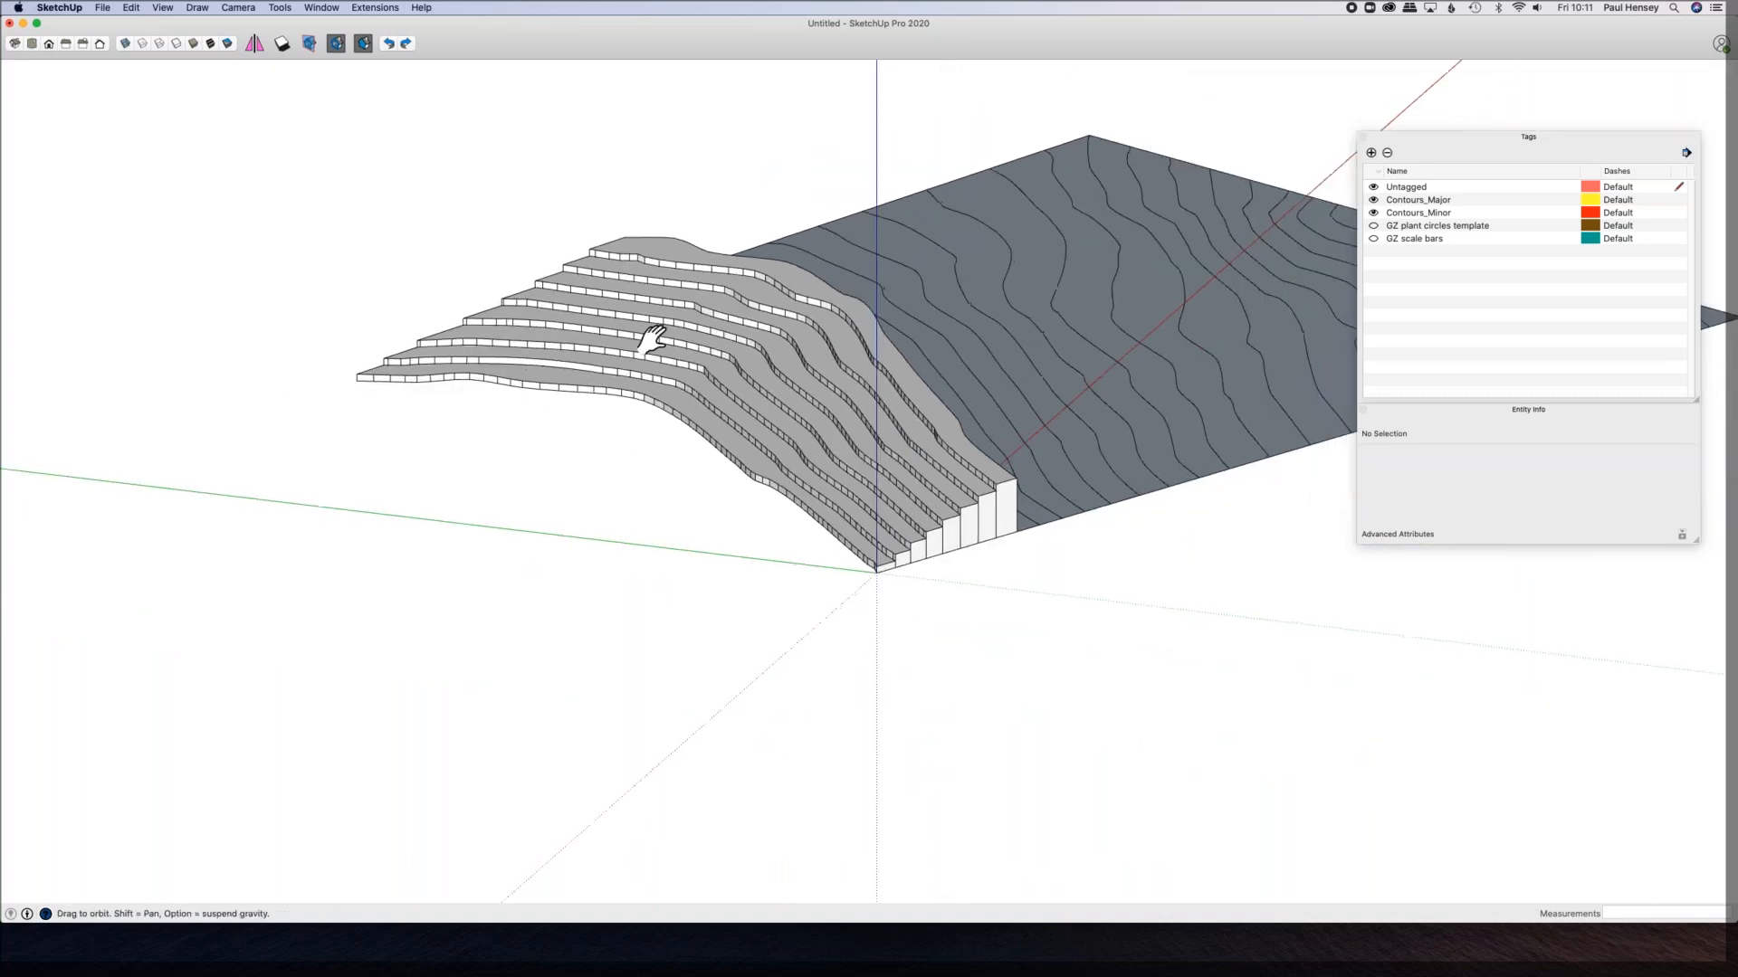
middle_drag(773, 371, 611, 450)
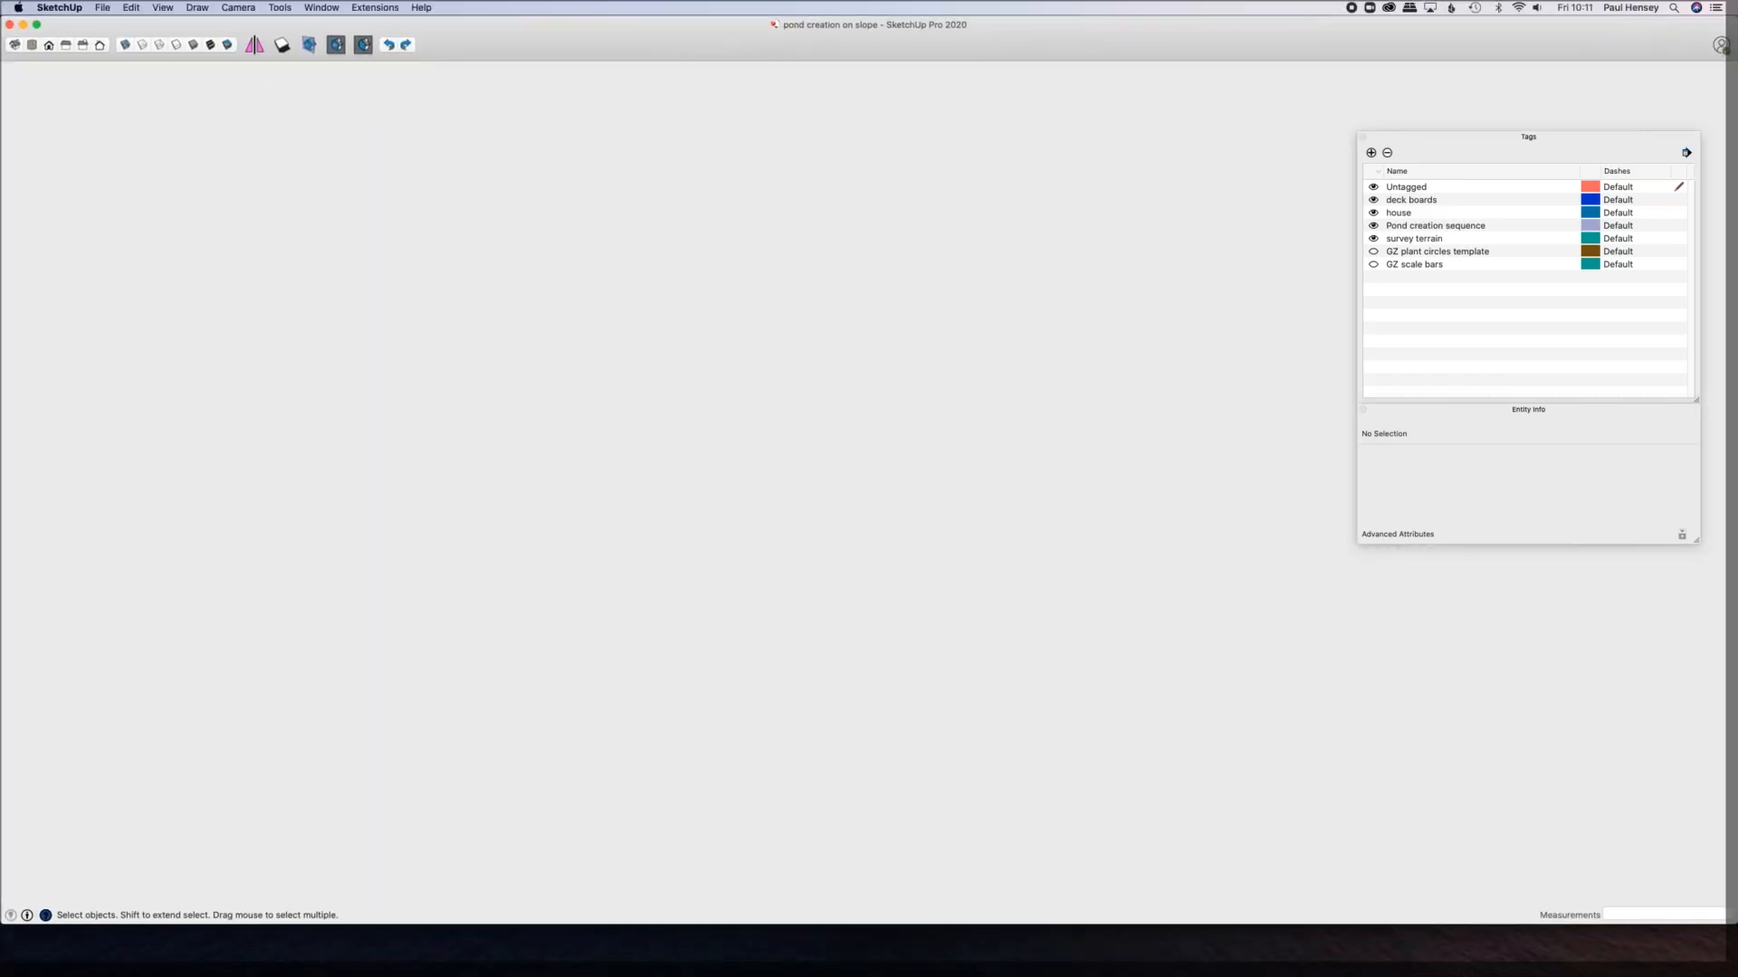
Step: Show hidden geometry in the pond creation on slope model to examine the first terrain's triangulated mesh around the pond pad
scroll(375, 271, up, 10)
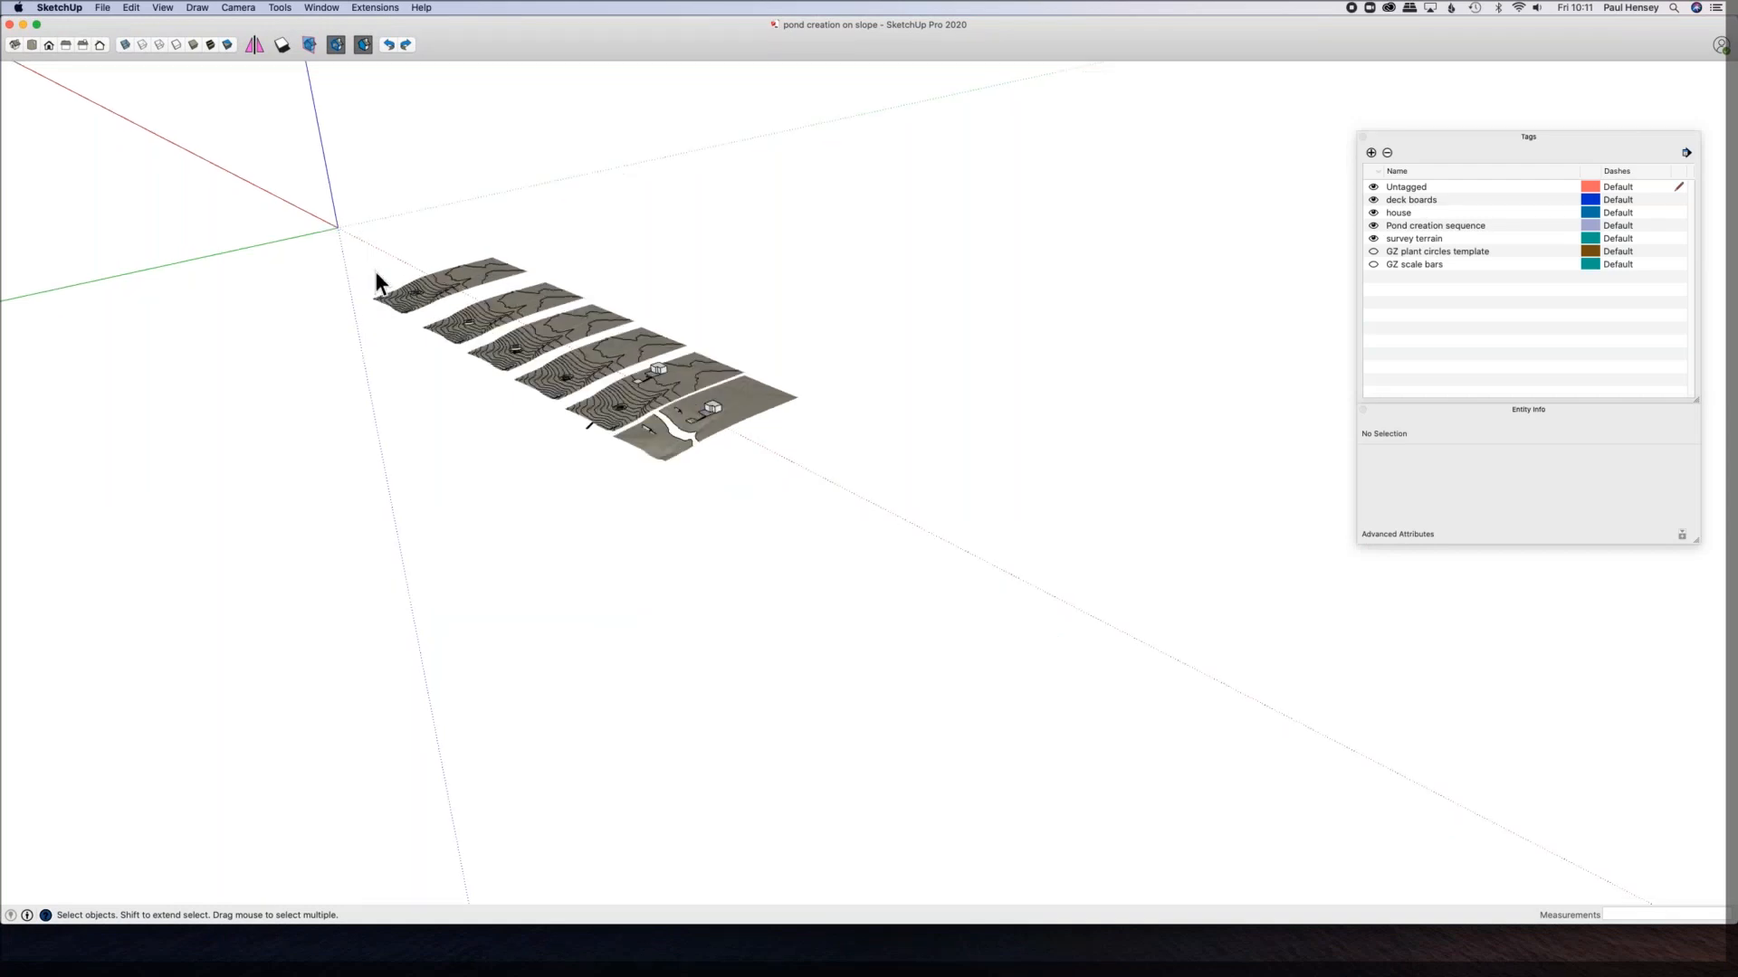
scroll(402, 273, up, 5)
middle_drag(337, 272, 579, 246)
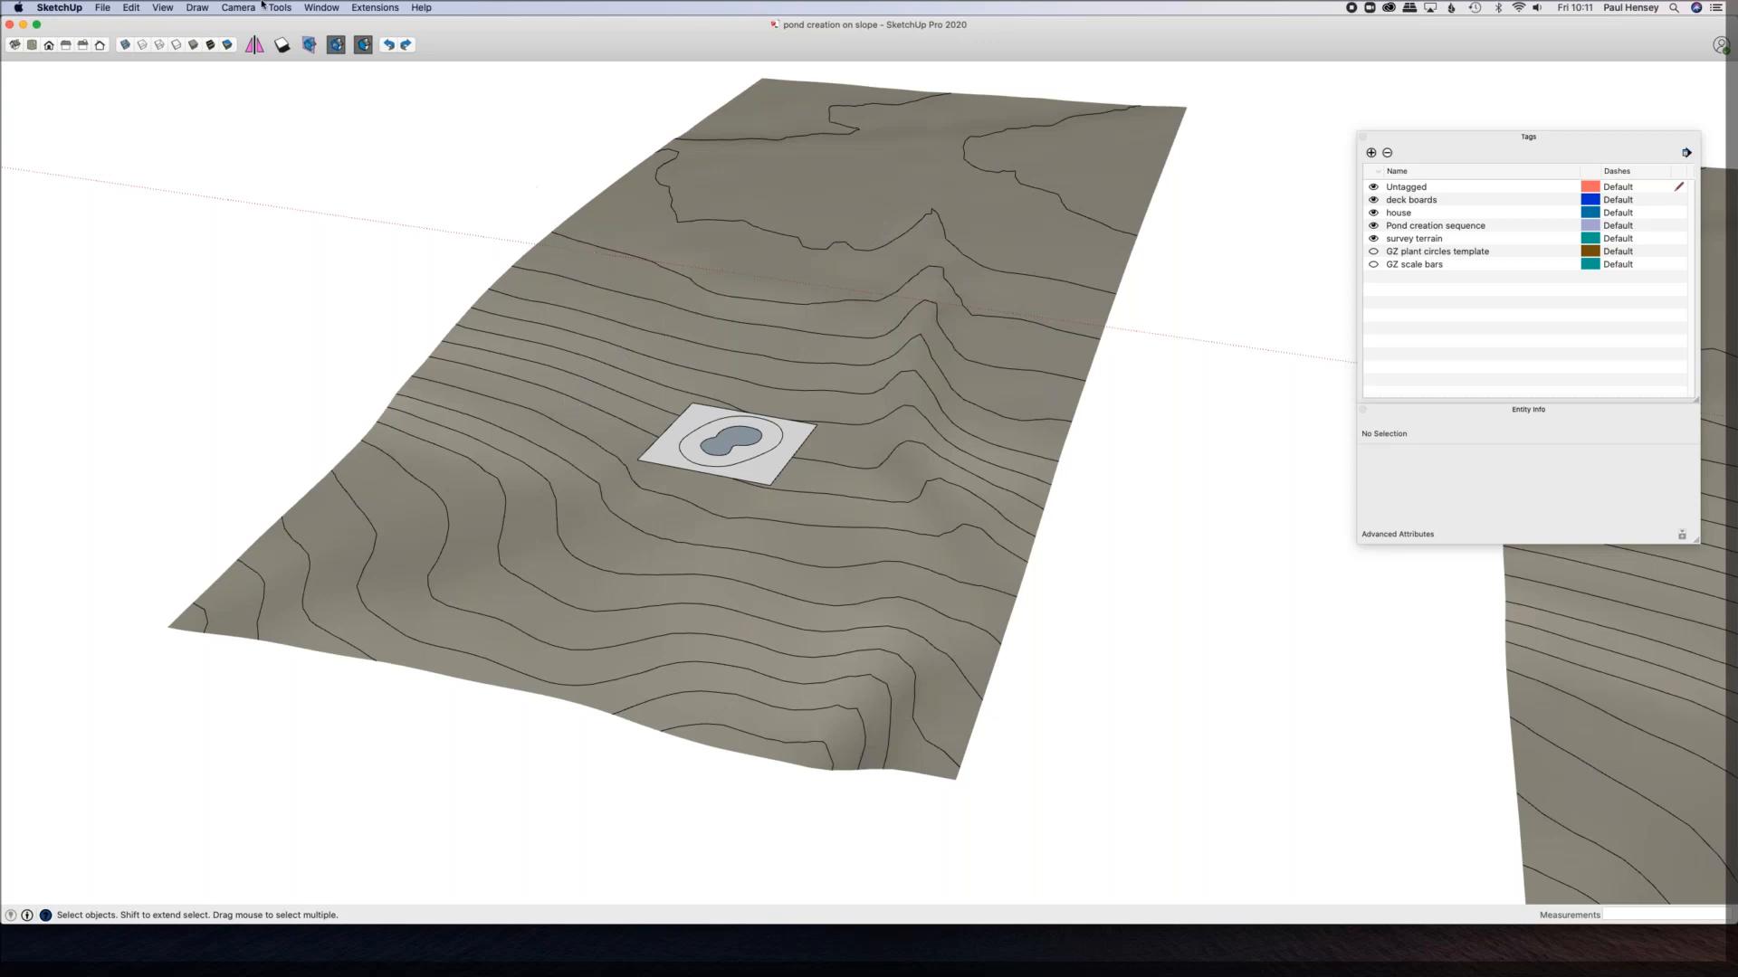
click(210, 45)
middle_drag(562, 294, 337, 105)
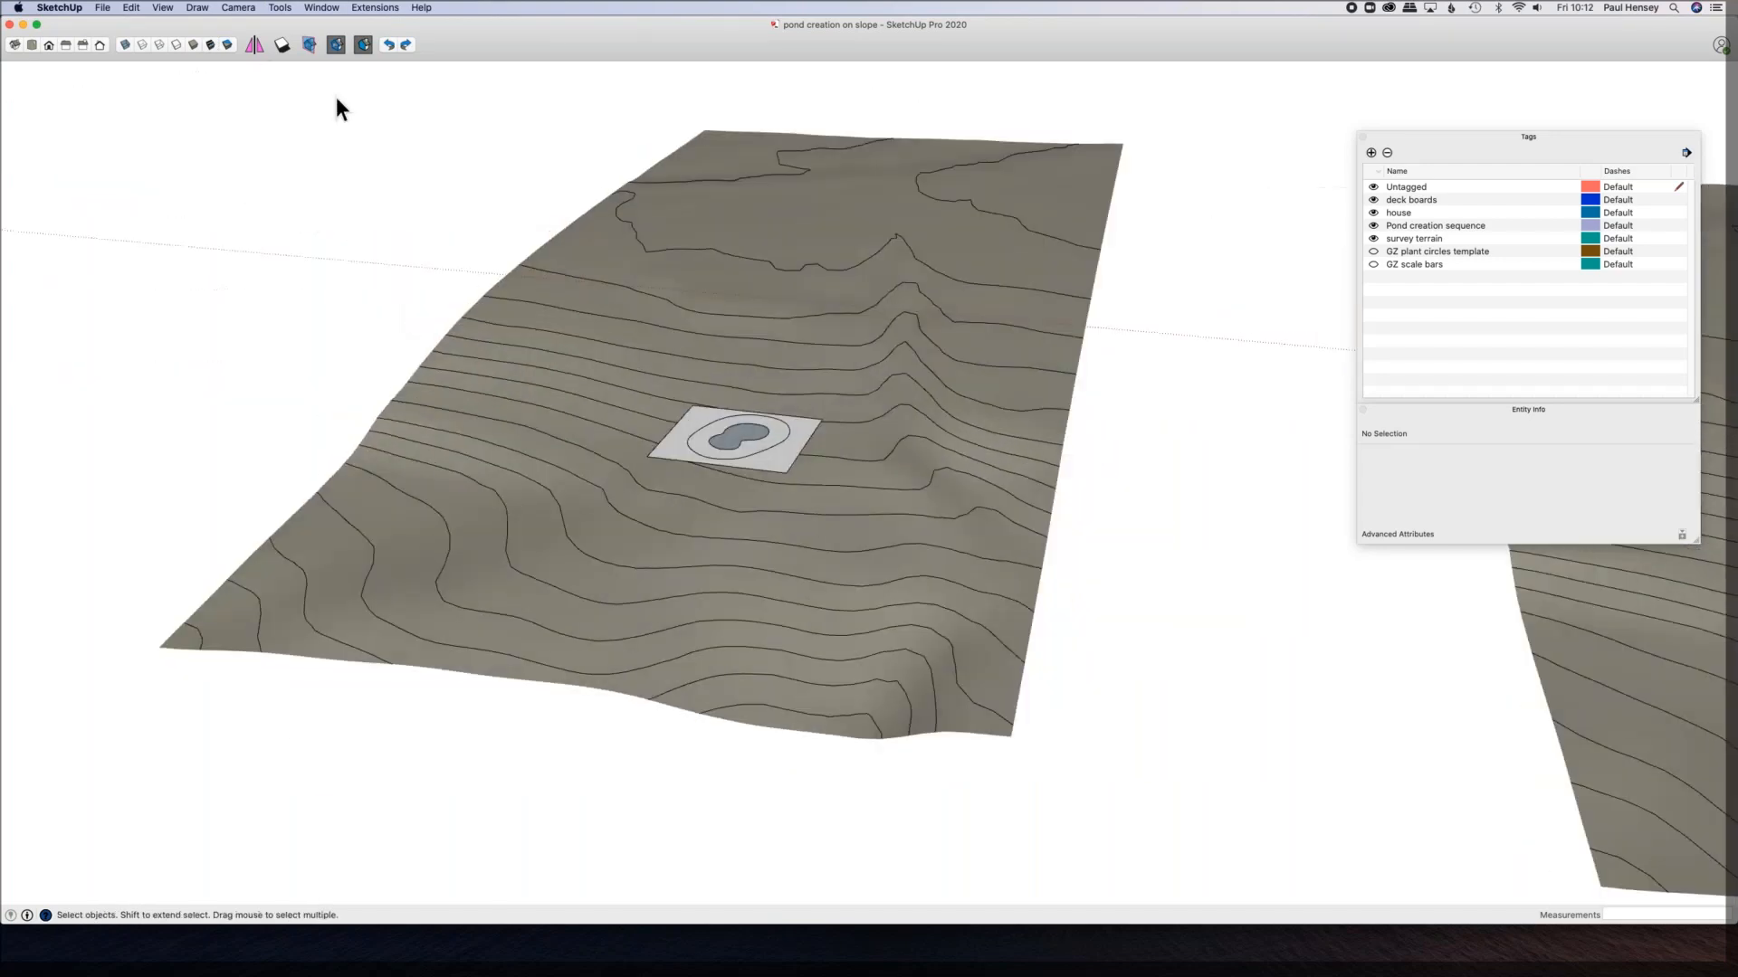
click(172, 11)
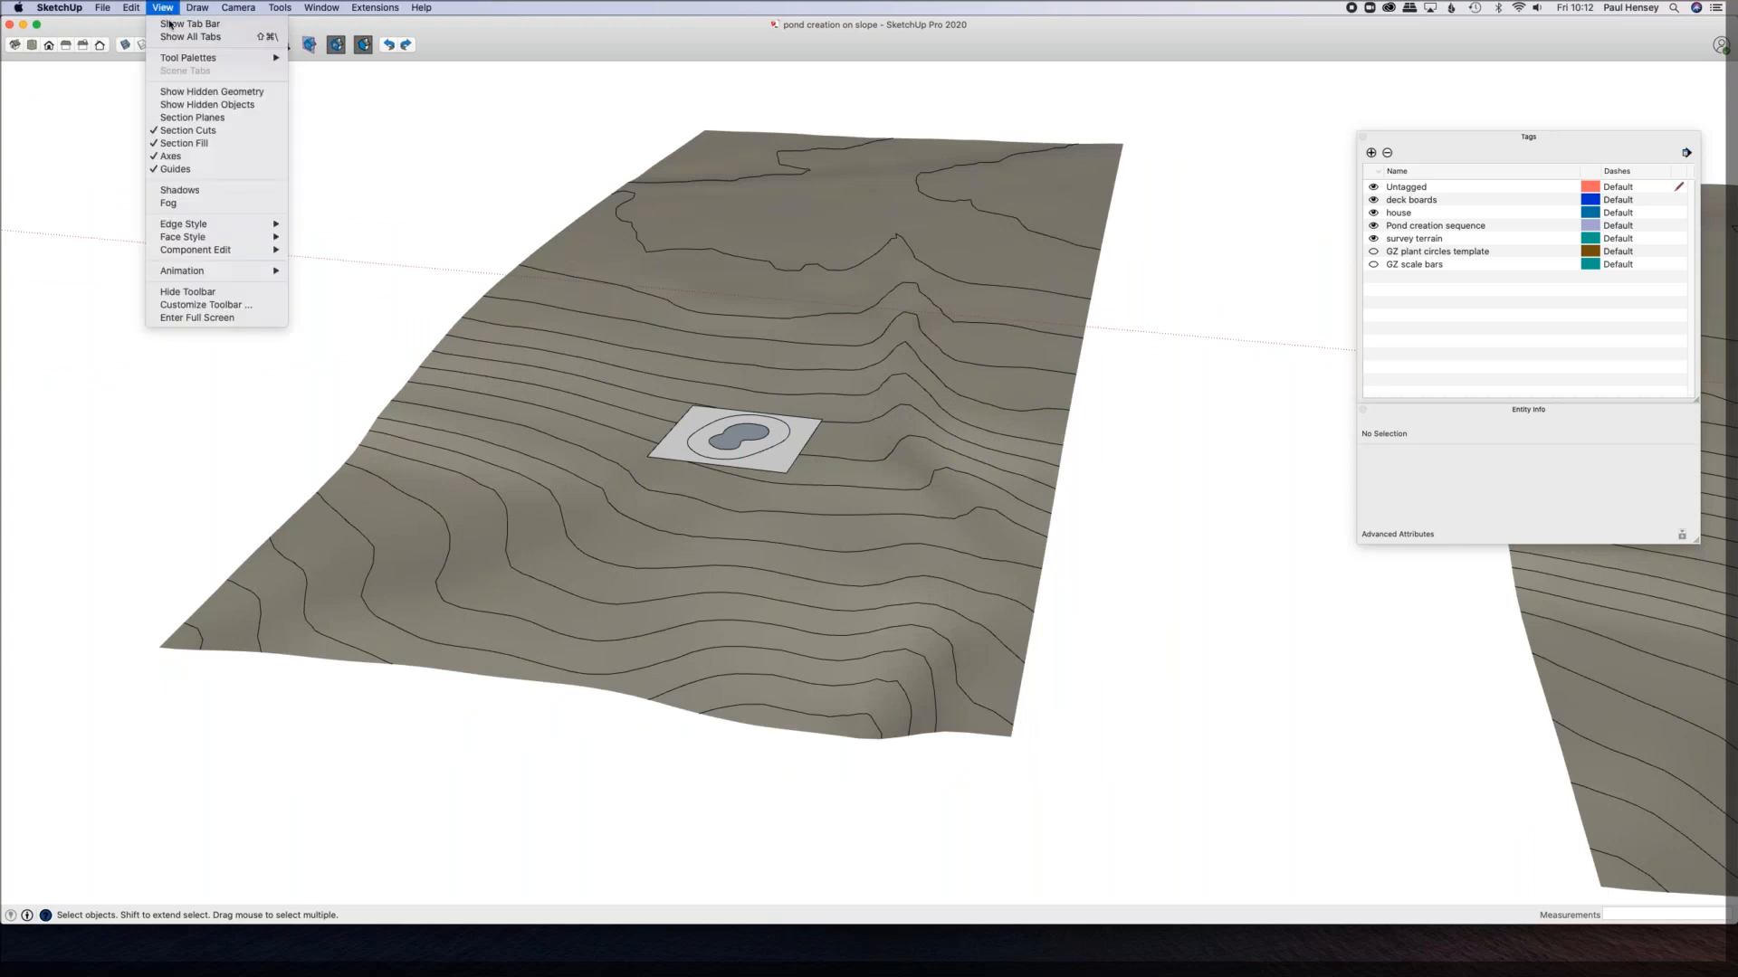
click(182, 93)
middle_drag(691, 449, 521, 535)
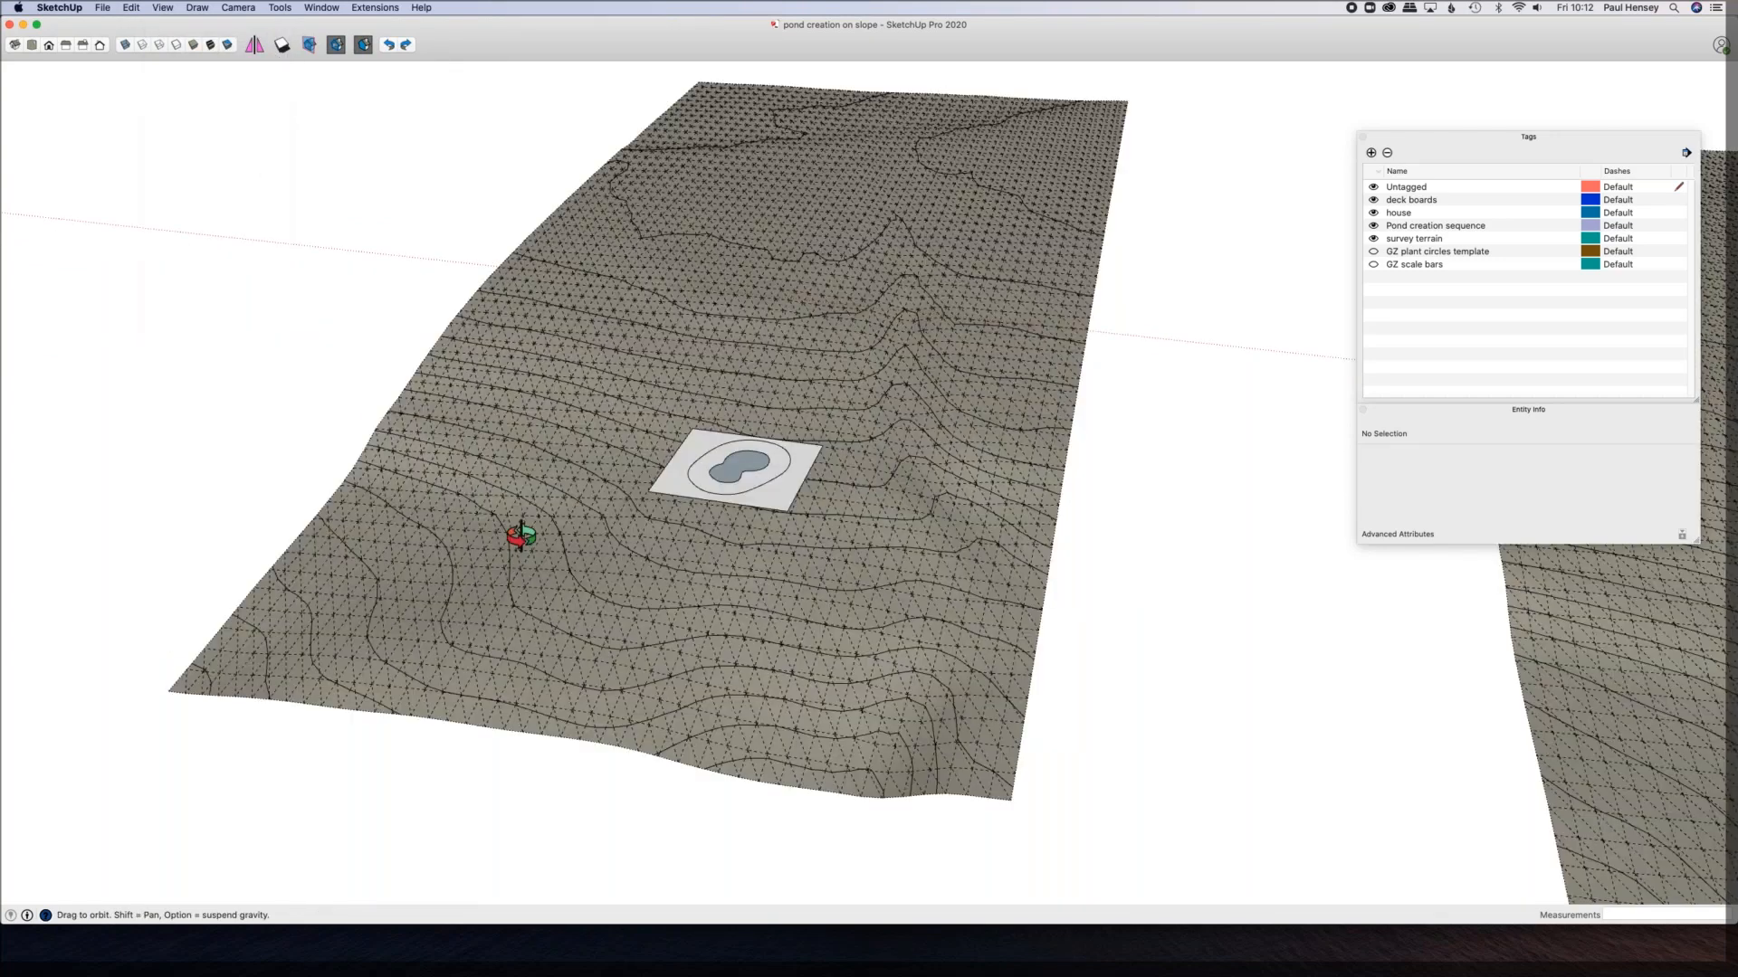
scroll(650, 587, up, 2)
scroll(651, 534, up, 6)
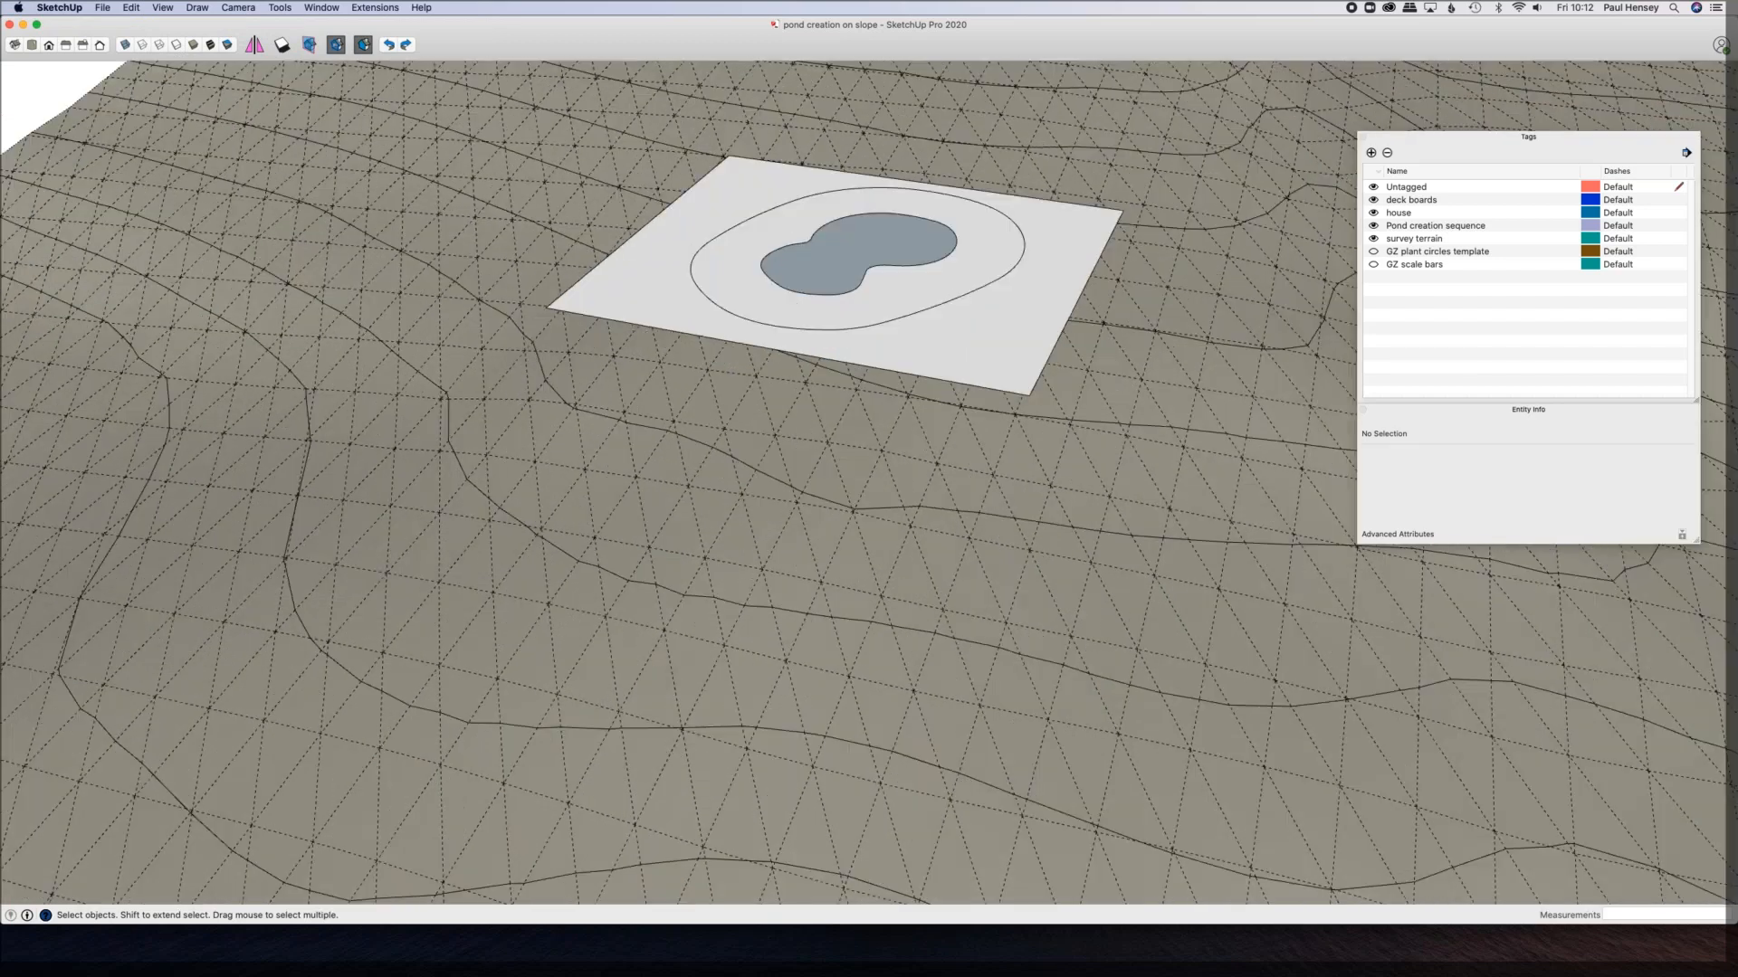
middle_drag(651, 534, 702, 459)
scroll(702, 458, down, 3)
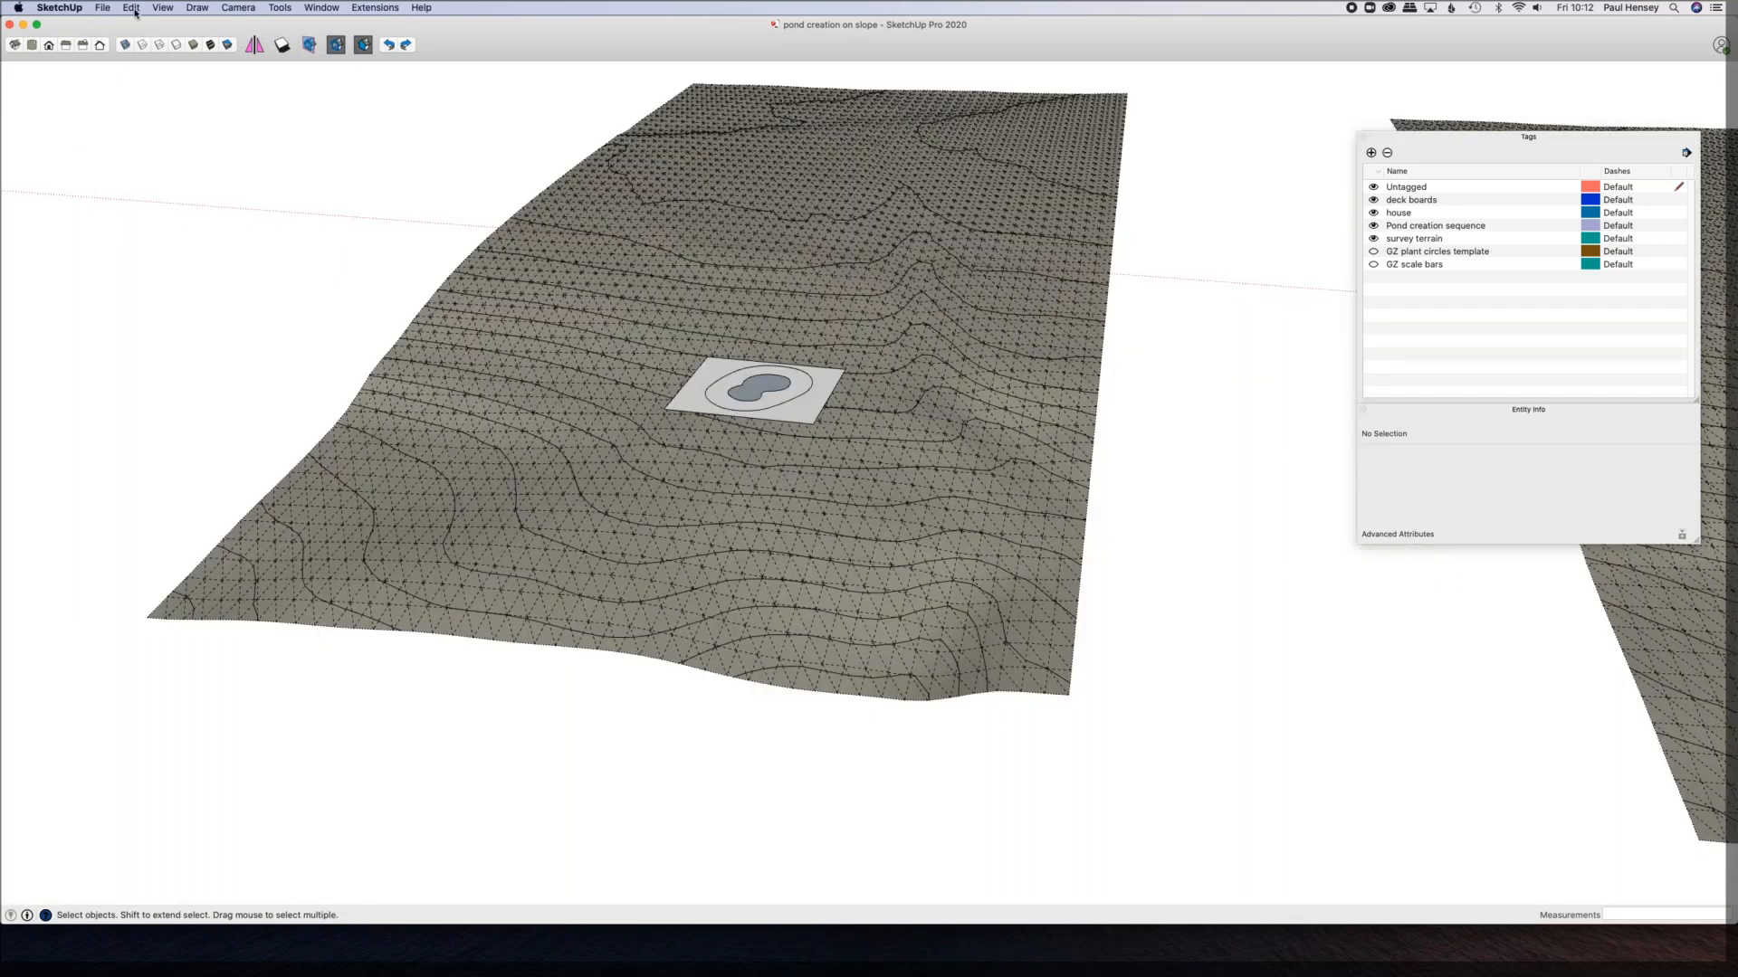
Step: Turn off the display of hidden geometry so the terrain shows only its contour lines
click(133, 8)
mouse_move(163, 8)
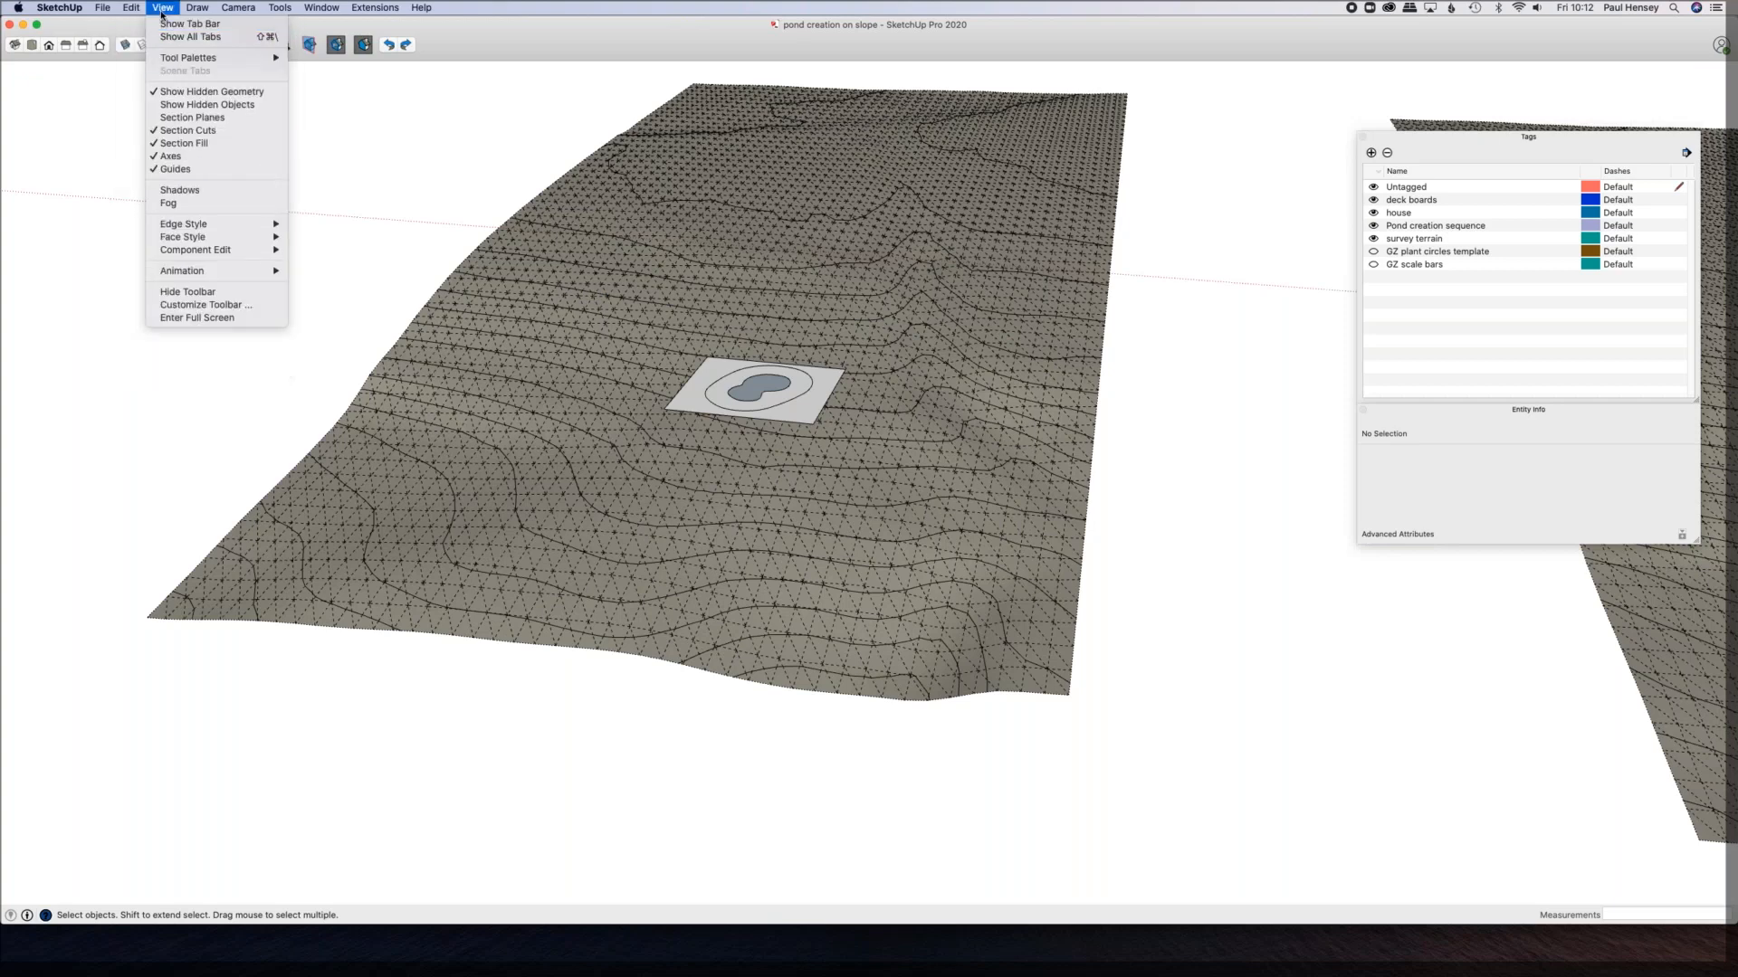
click(212, 91)
middle_drag(942, 485, 752, 312)
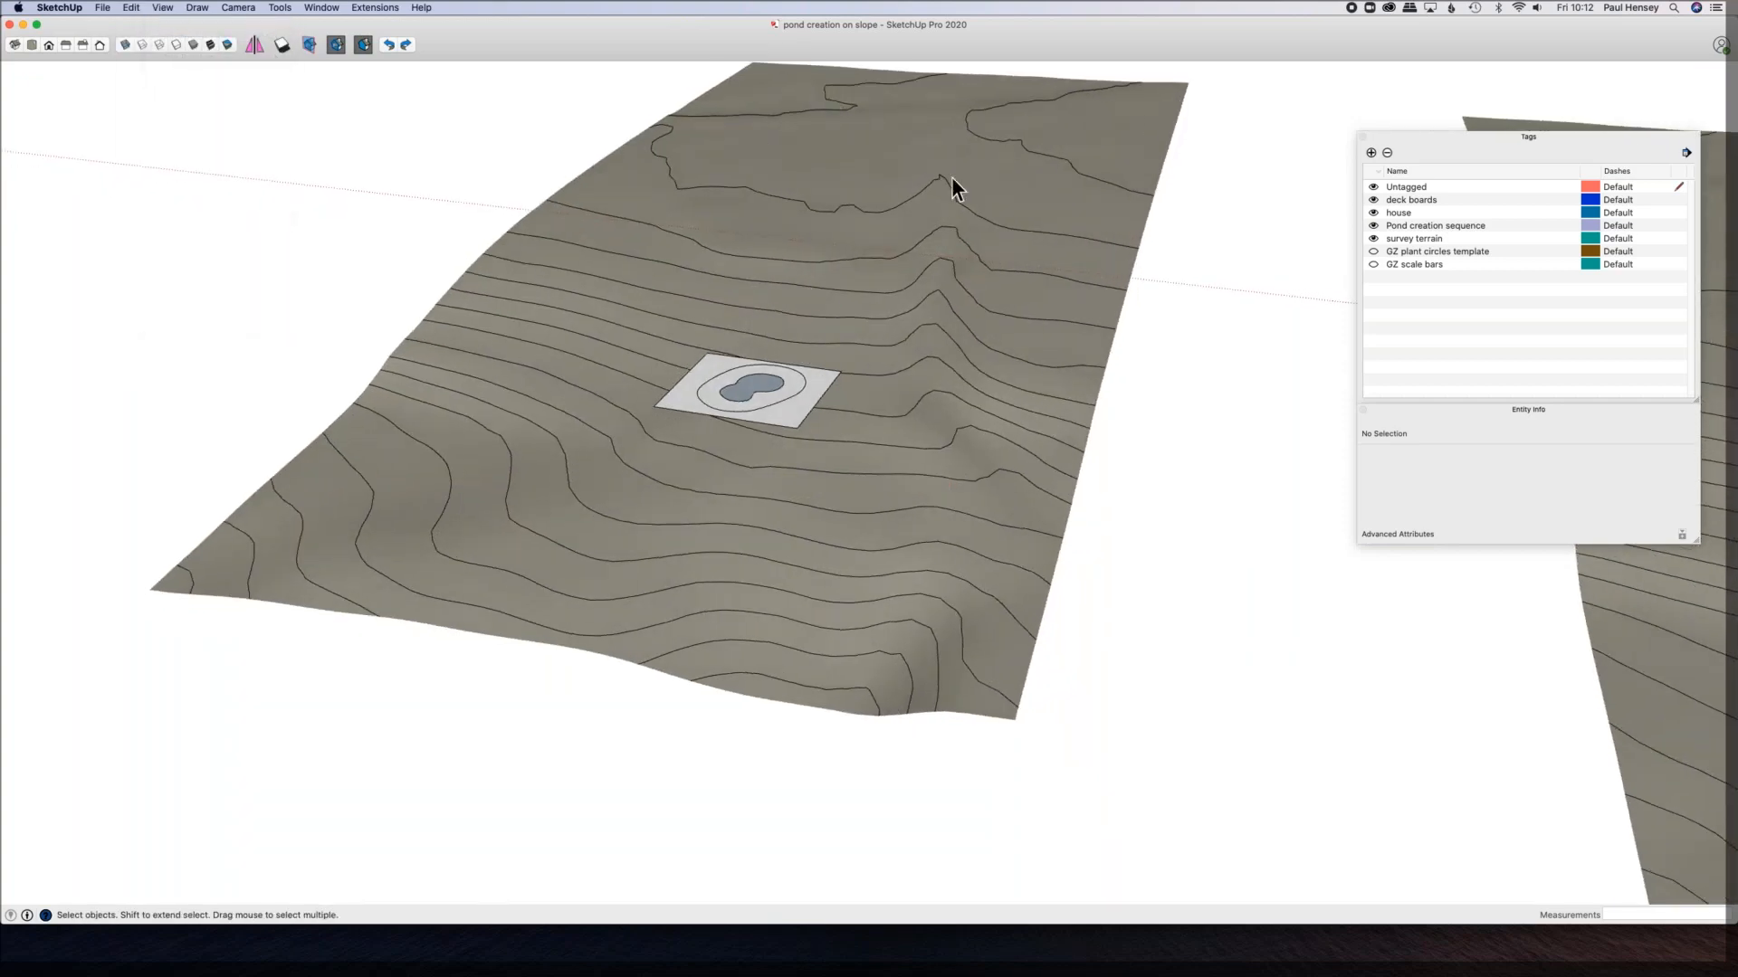
Step: Examine from low and high angles how the flat square pond pad sits across the slope's contours
mouse_move(950, 182)
middle_down()
mouse_move(993, 225)
mouse_move(699, 134)
mouse_move(652, 206)
mouse_move(694, 244)
mouse_move(666, 360)
middle_up()
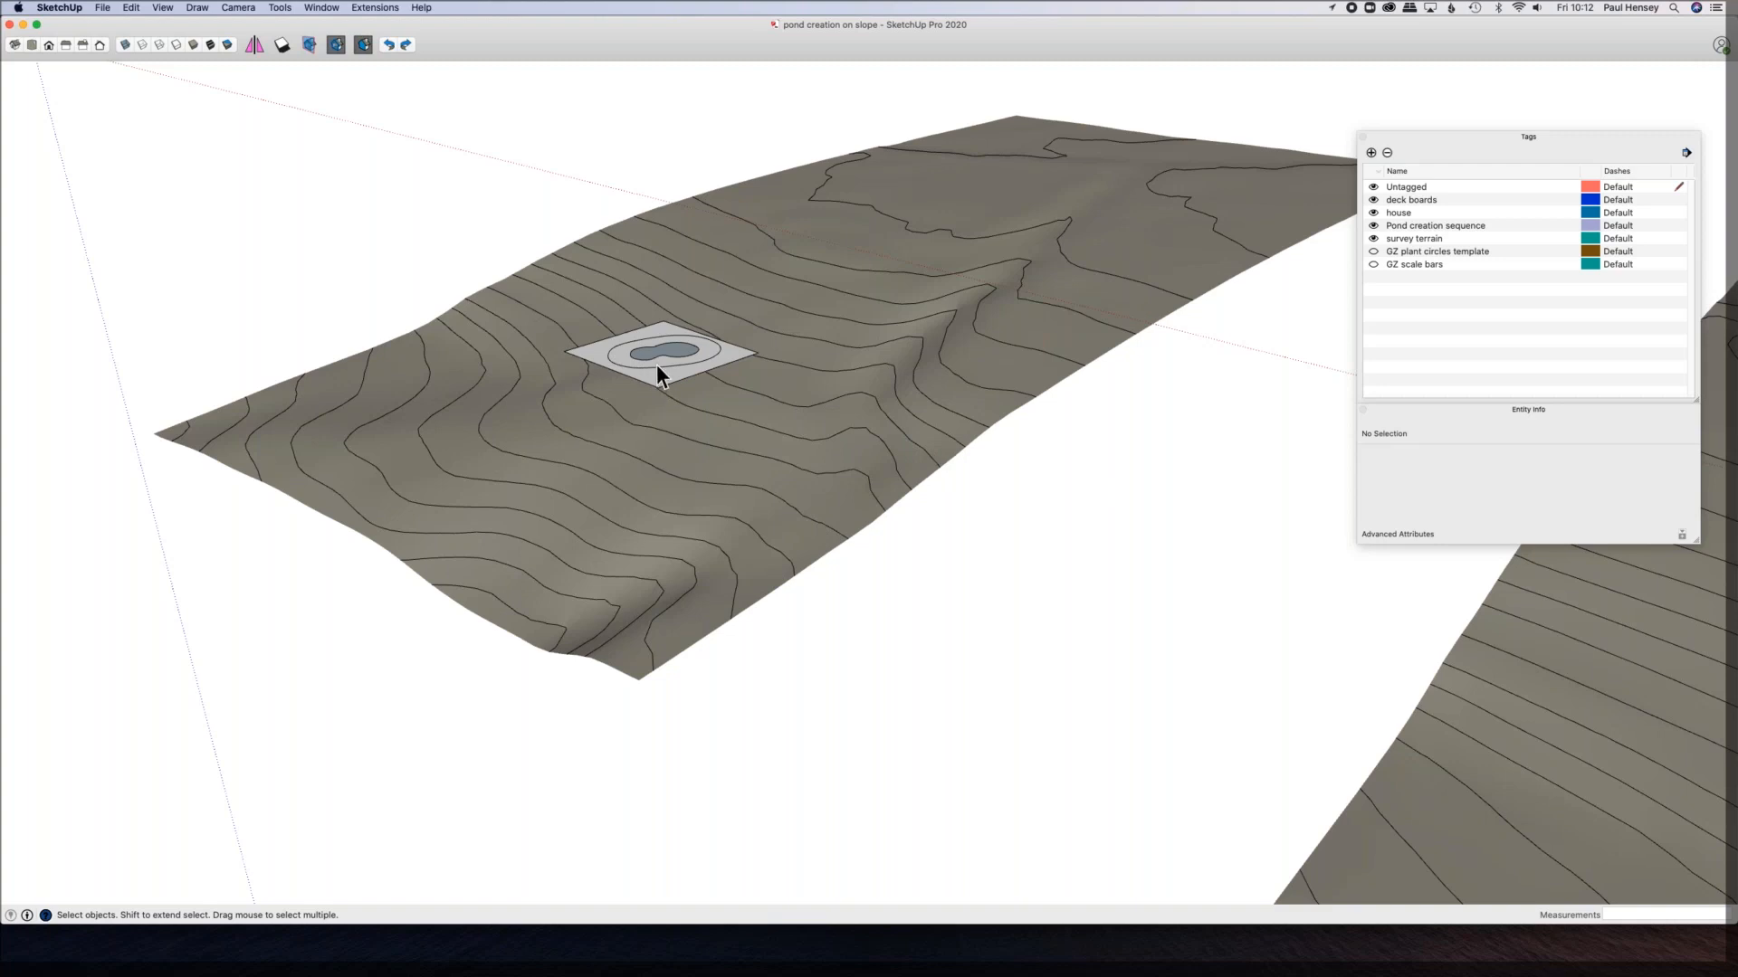
middle_drag(660, 366, 416, 299)
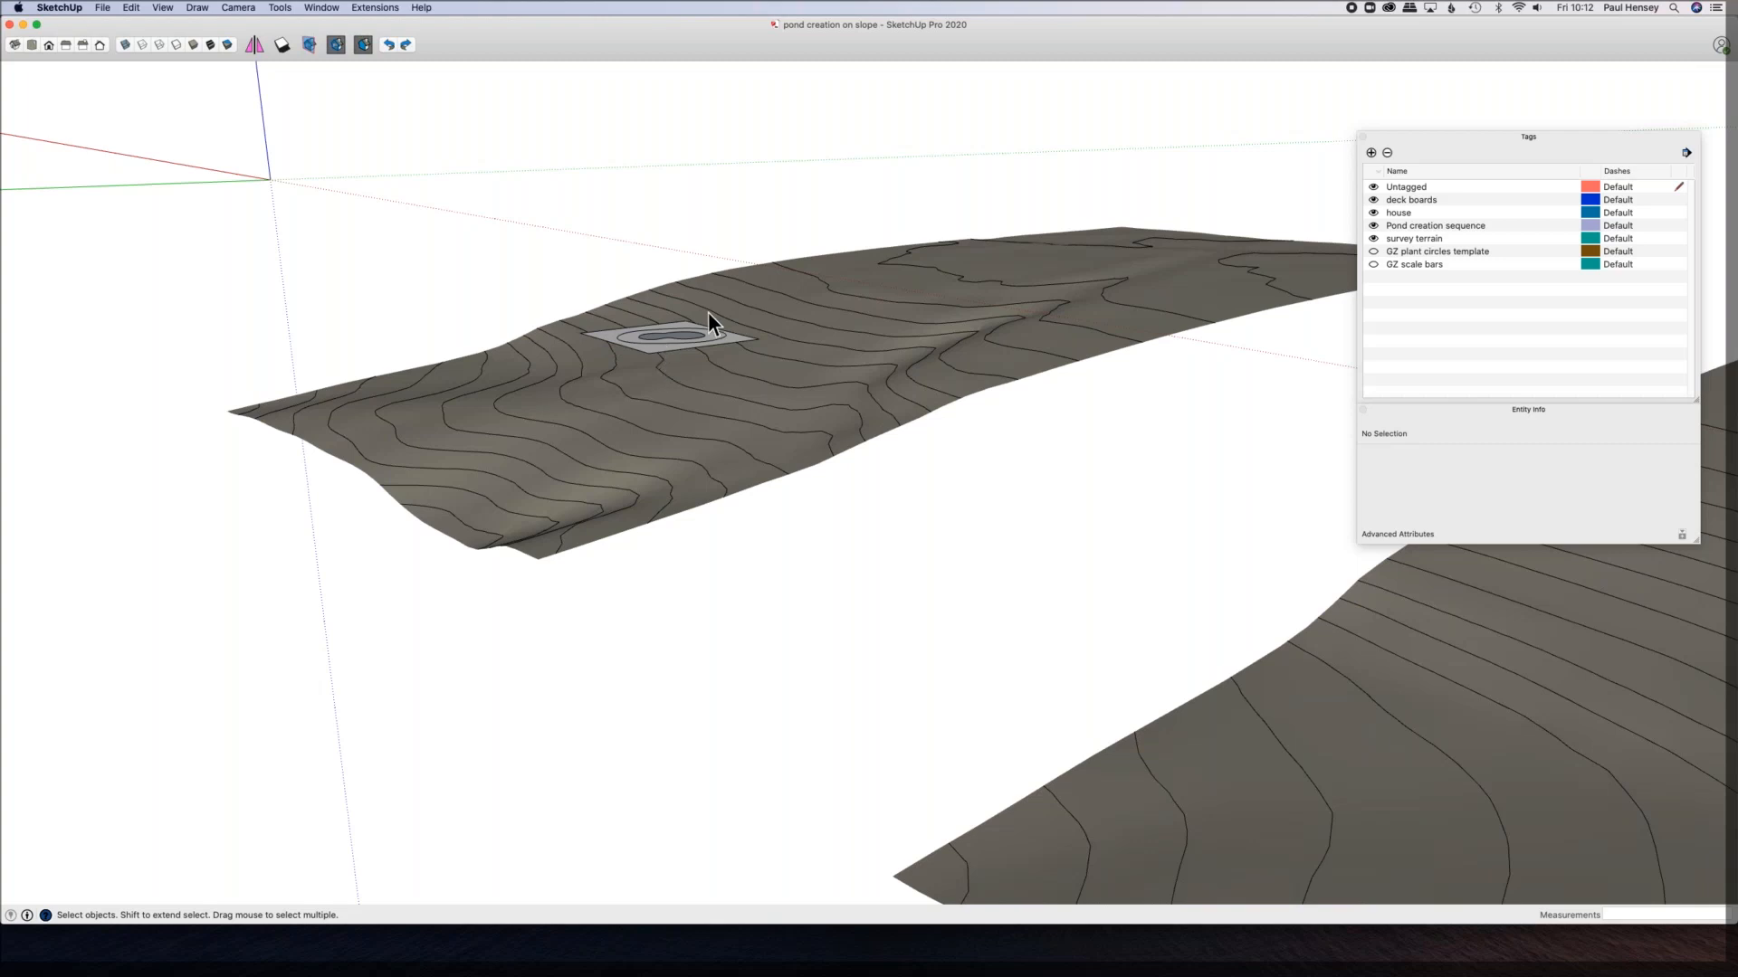
middle_drag(663, 317, 616, 416)
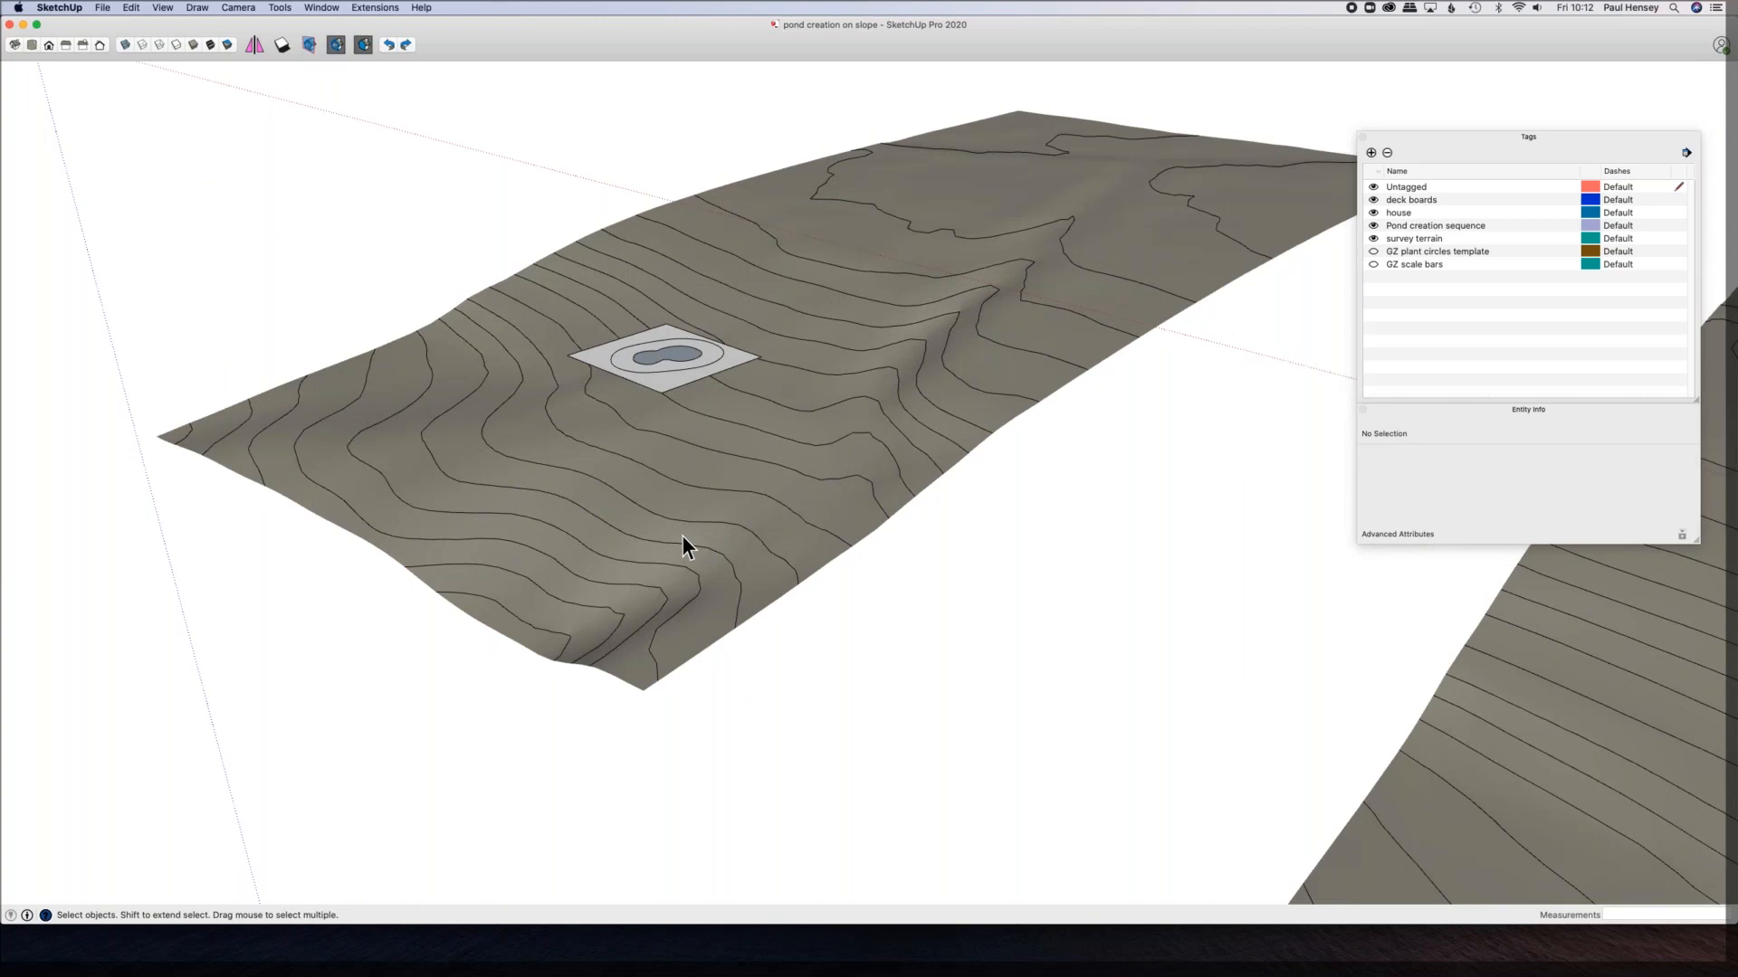
mouse_move(658, 410)
shift+middle_down()
mouse_move(555, 380)
mouse_move(498, 397)
shift+middle_up()
middle_drag(462, 534, 512, 715)
shift+middle_drag(466, 401, 632, 387)
scroll(550, 409, up, 5)
middle_drag(415, 322, 587, 339)
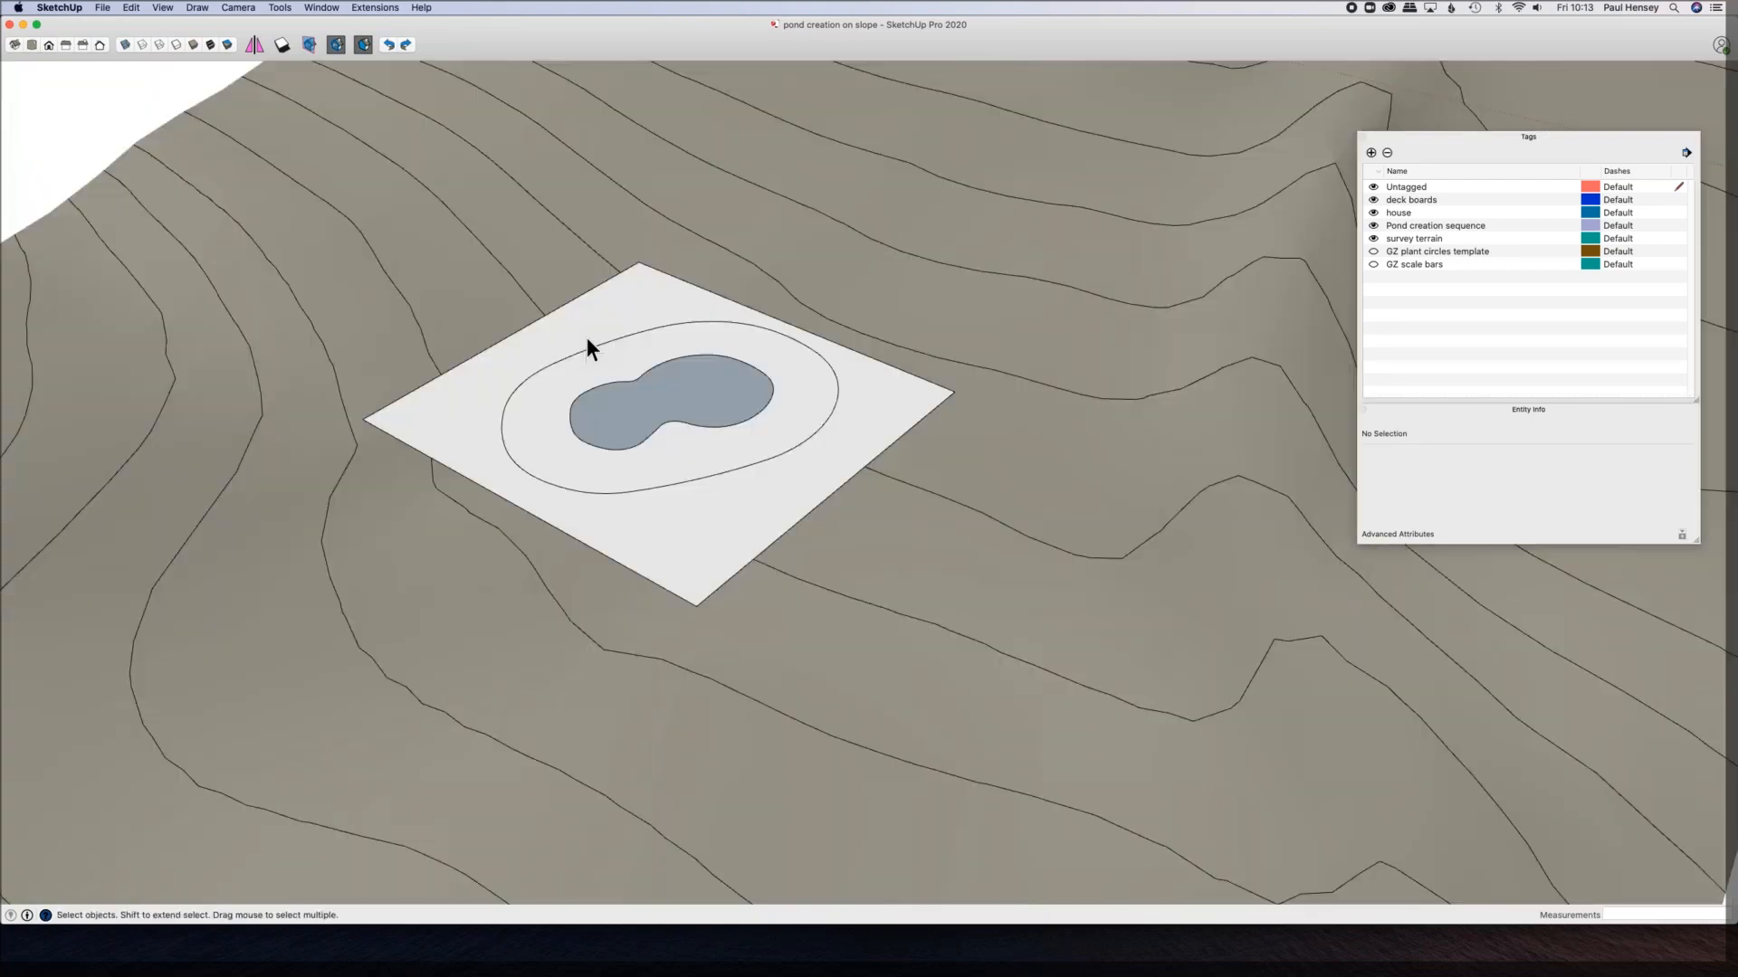
Step: Select the square pad's outer face and the ring face around the pond, examining their outlines in plan and obliquely
click(586, 339)
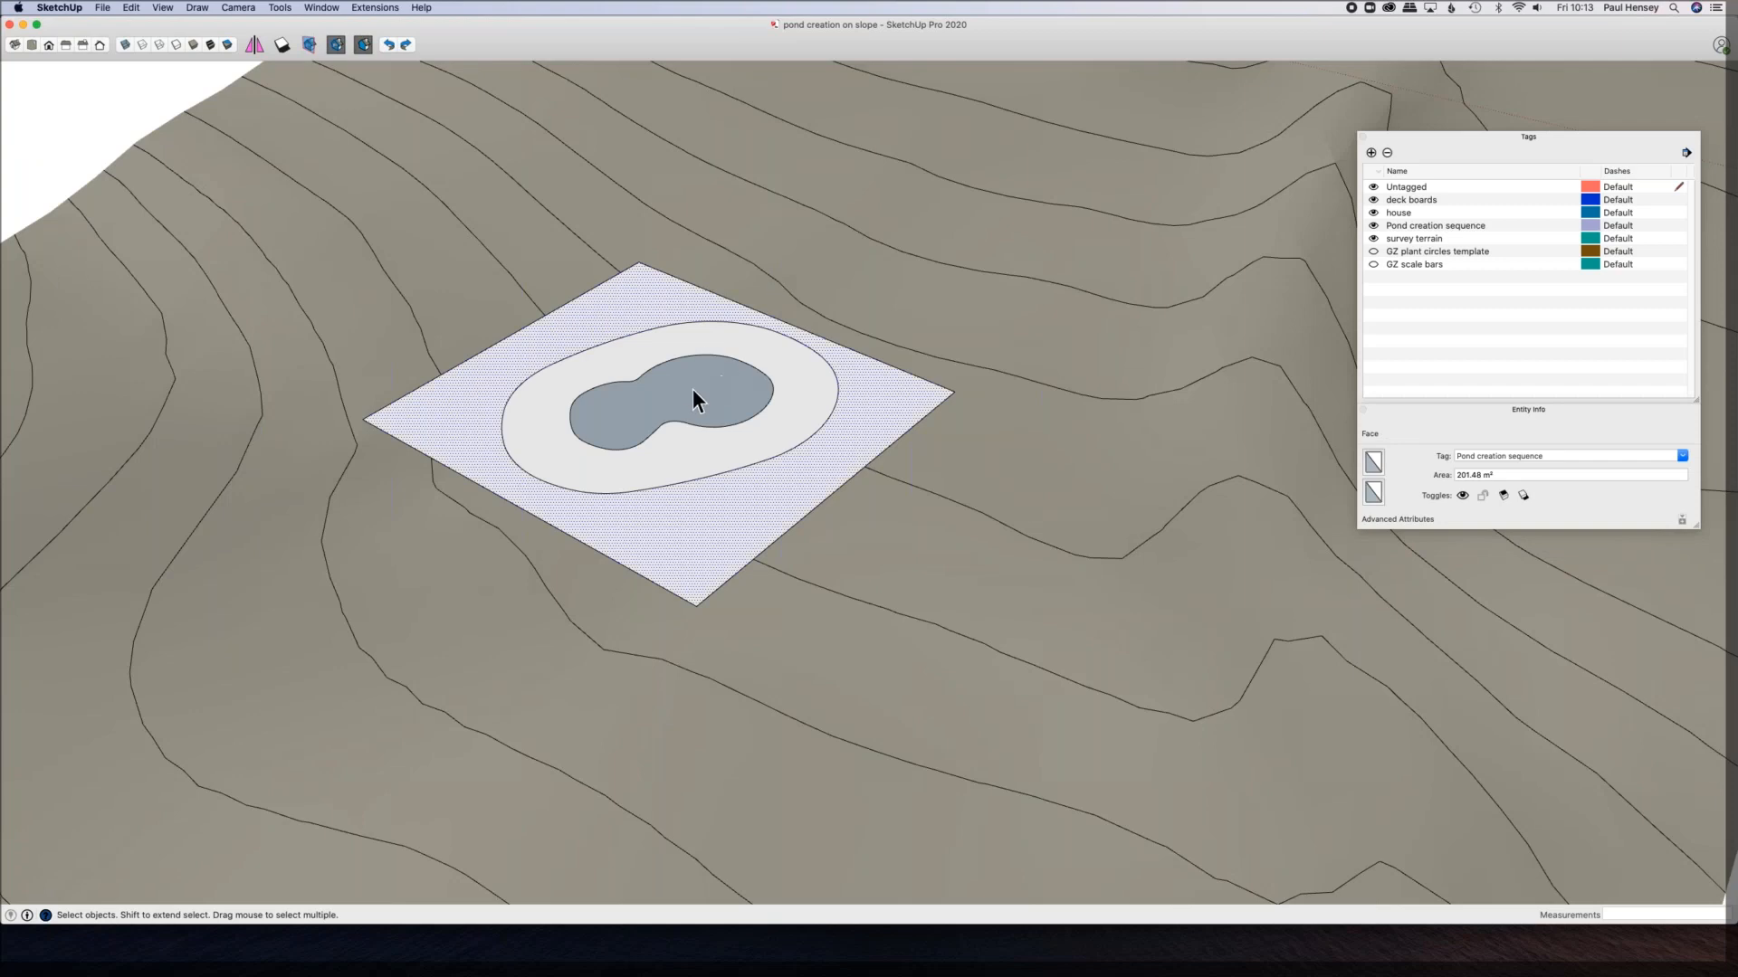
middle_drag(688, 633, 533, 592)
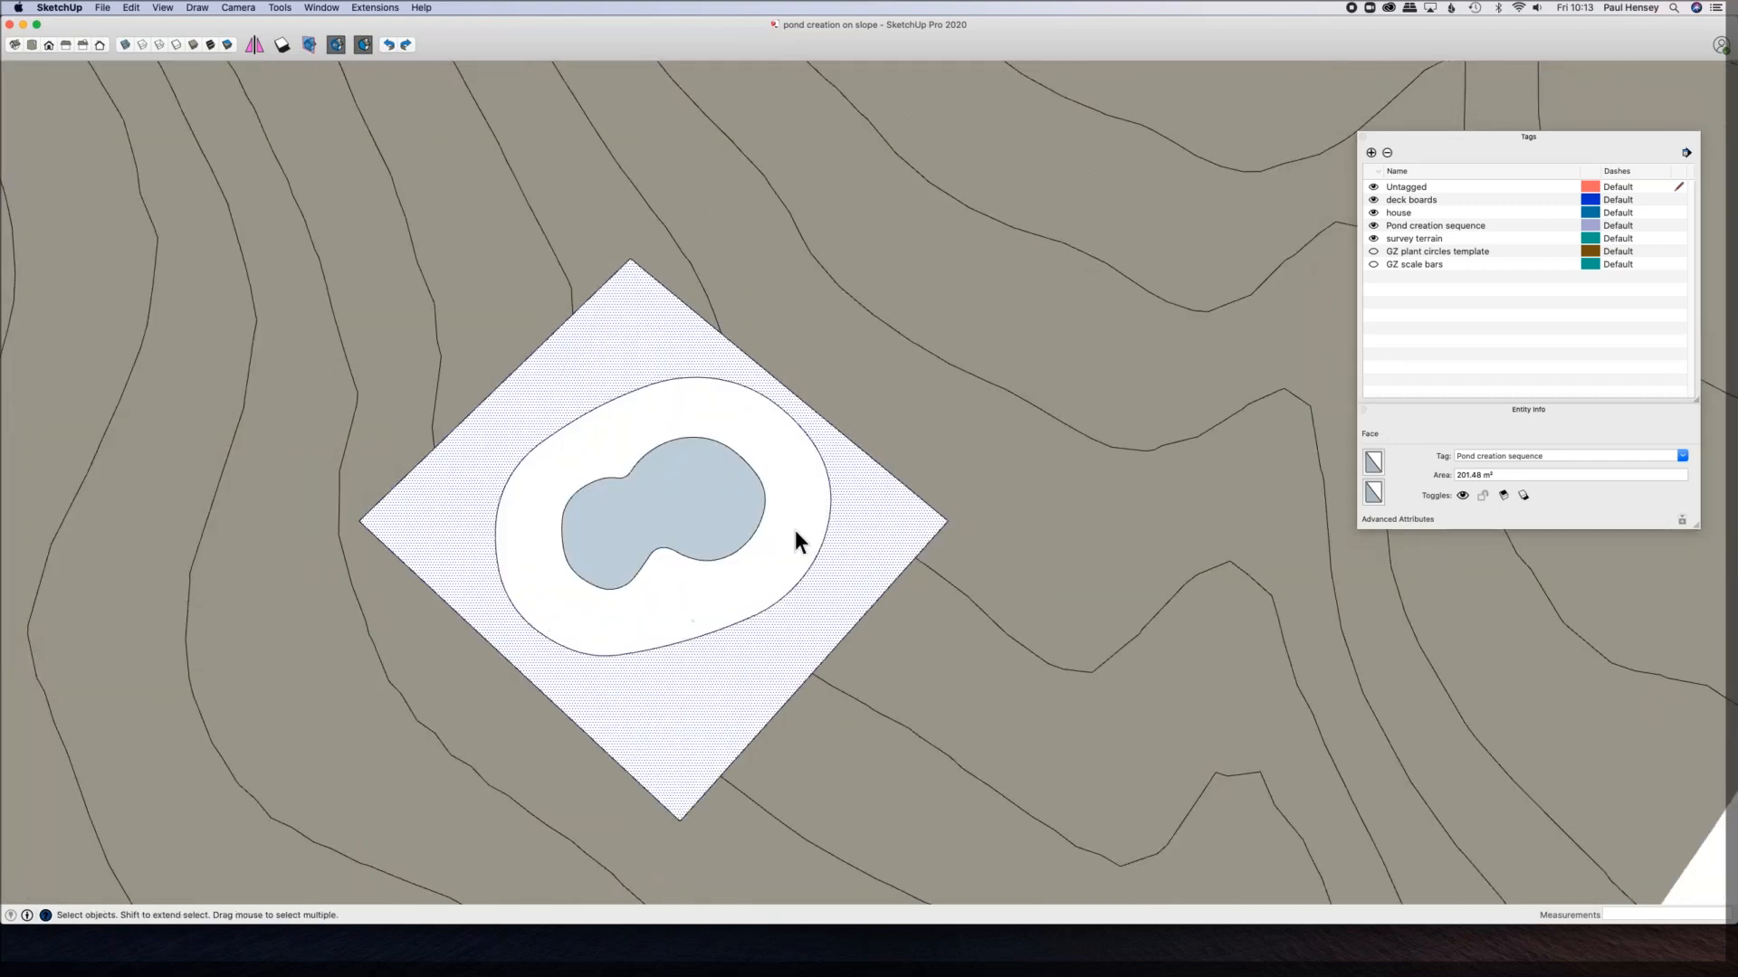
middle_drag(671, 529, 650, 479)
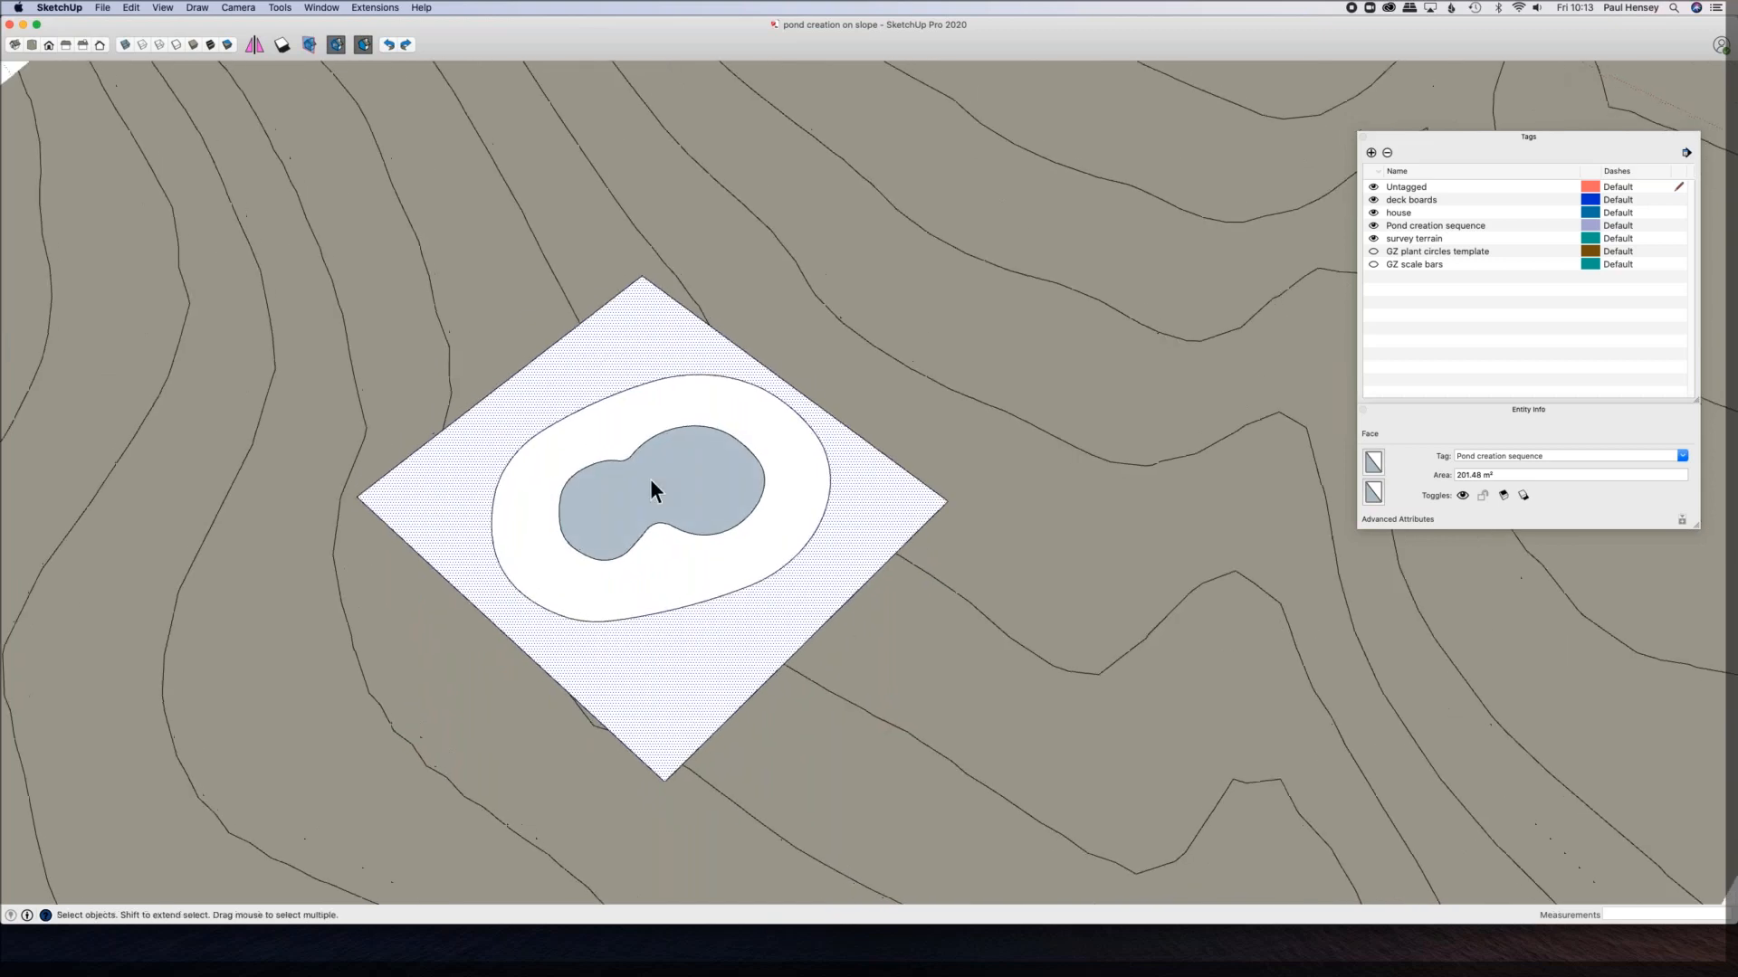
scroll(650, 479, up, 5)
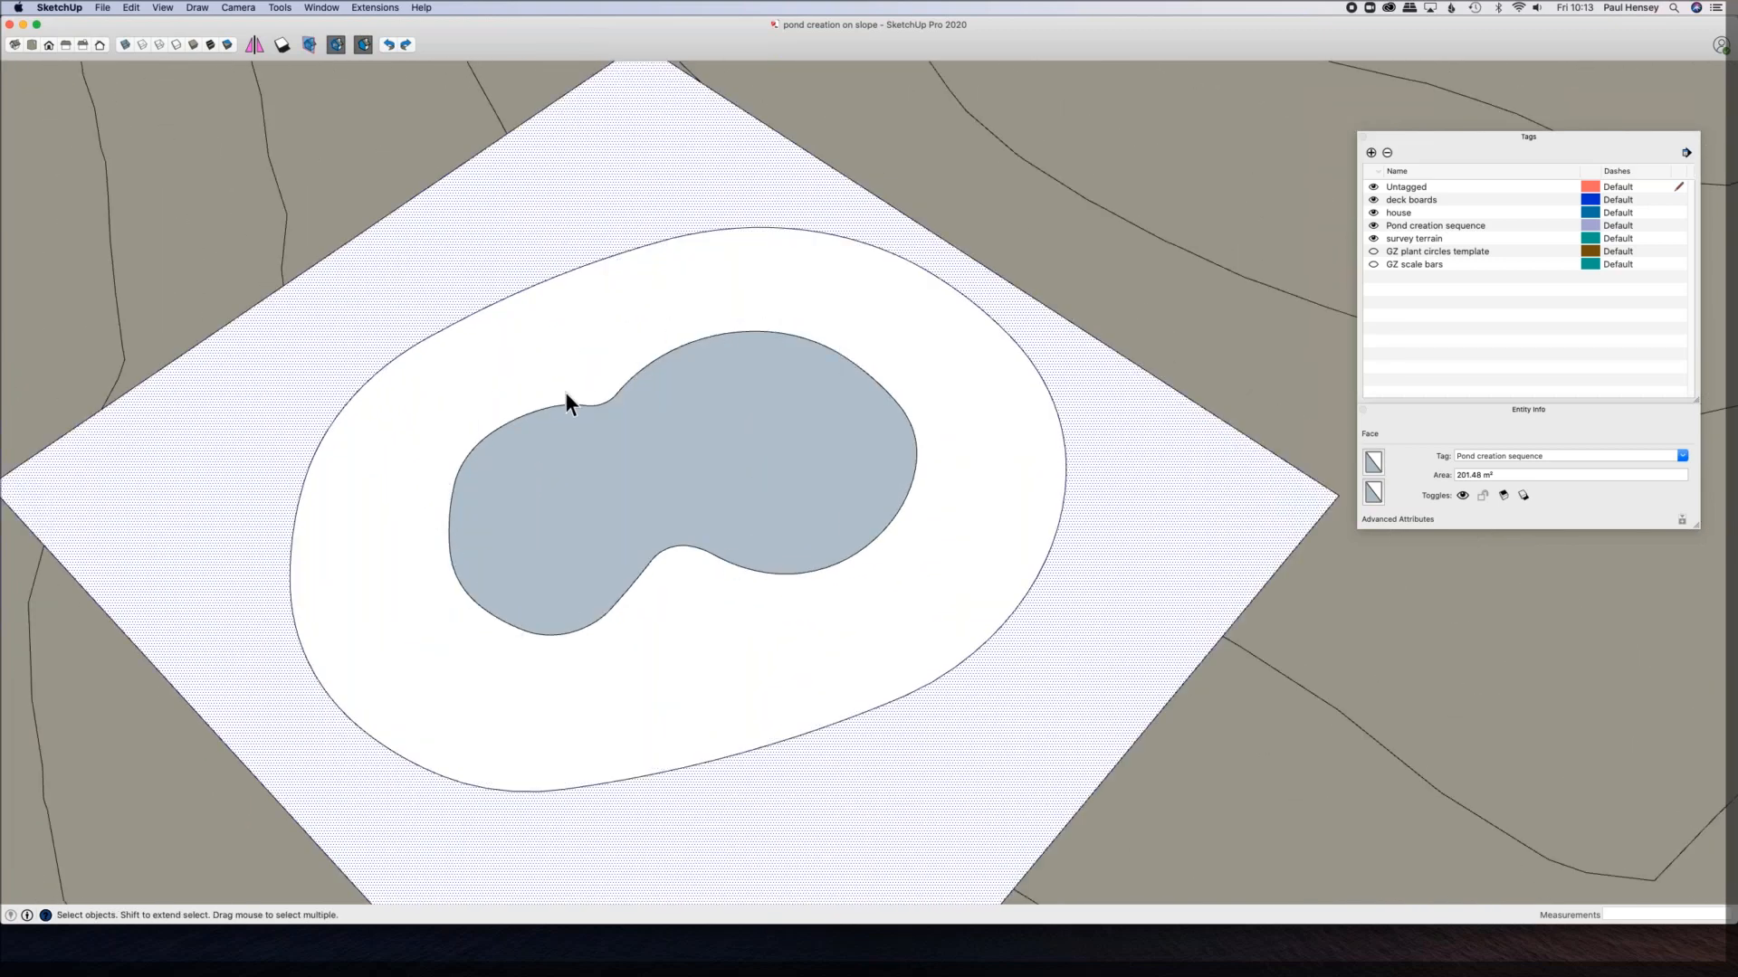
middle_drag(534, 500, 490, 365)
click(313, 557)
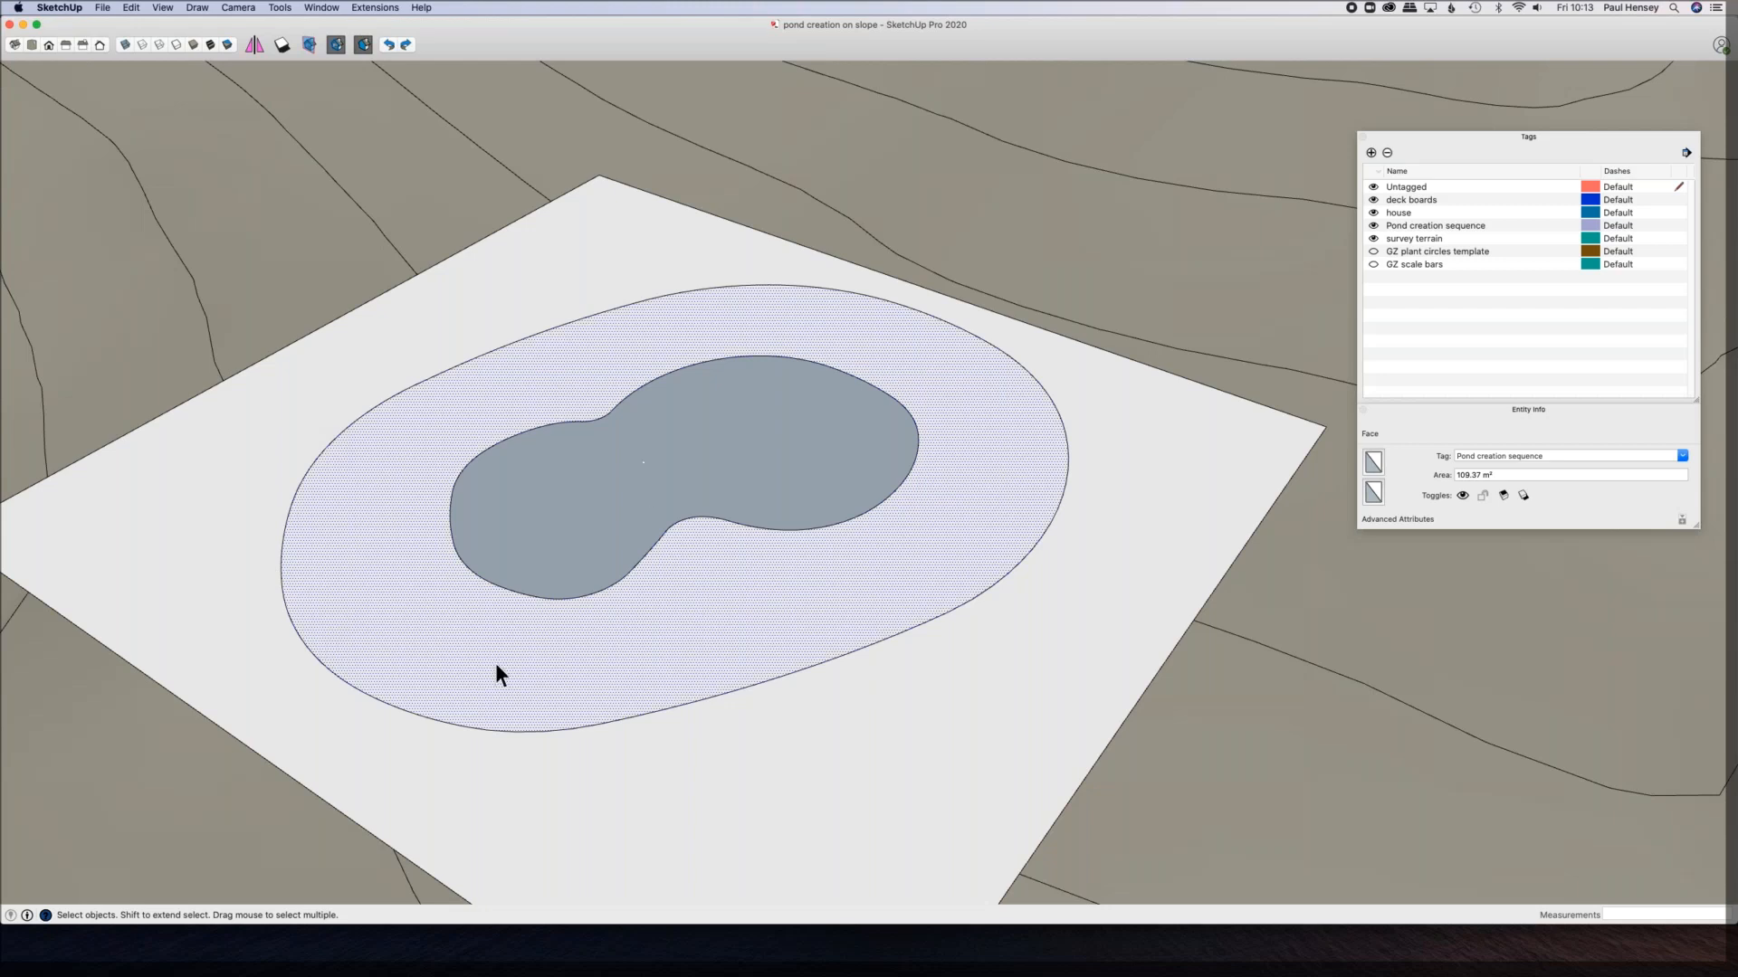
scroll(470, 726, down, 5)
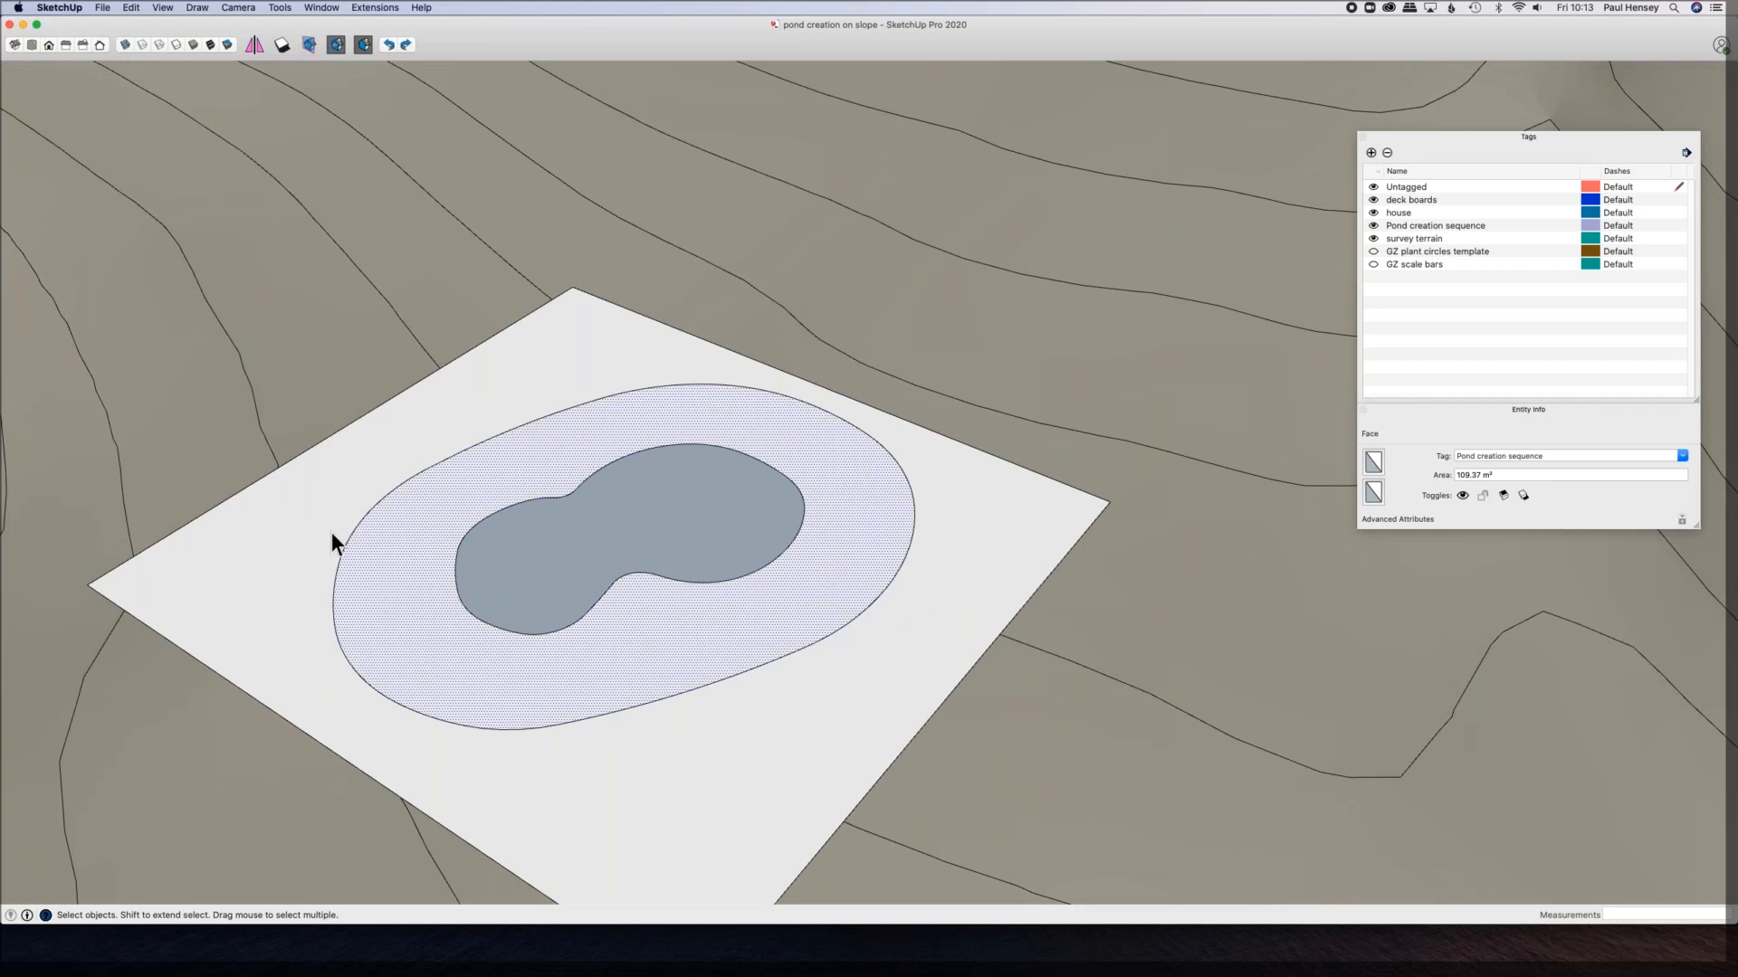
middle_drag(543, 486, 920, 435)
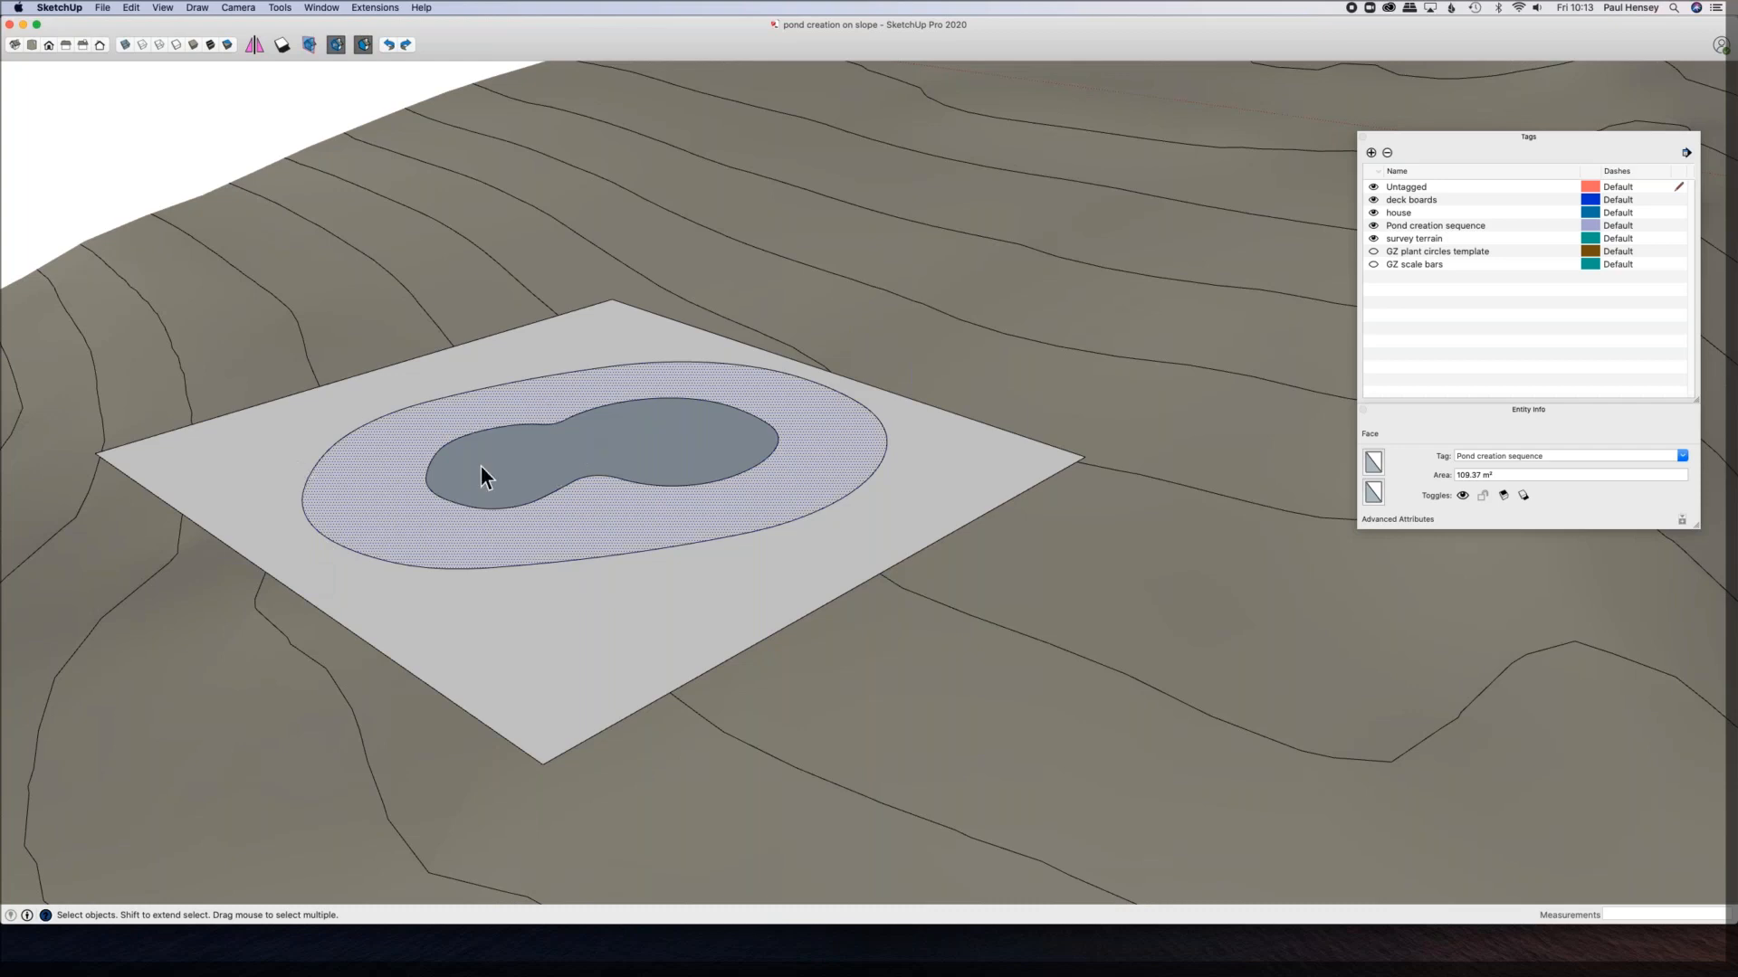
middle_drag(574, 449, 489, 450)
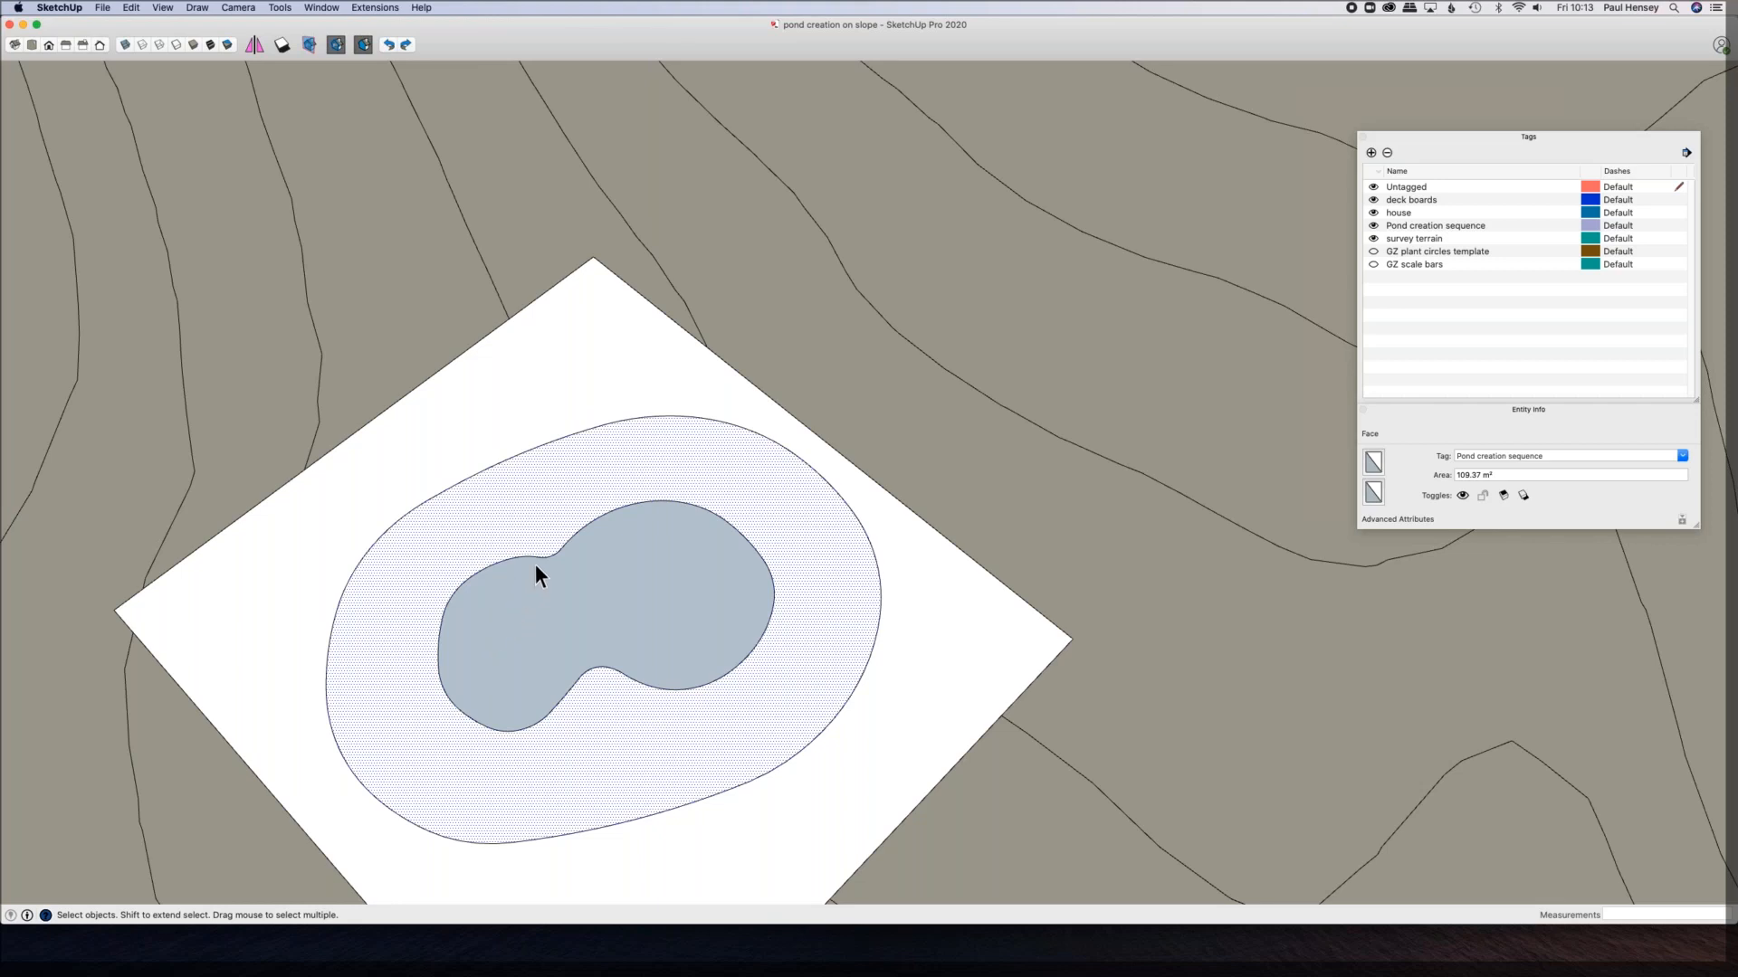
scroll(551, 536, down, 3)
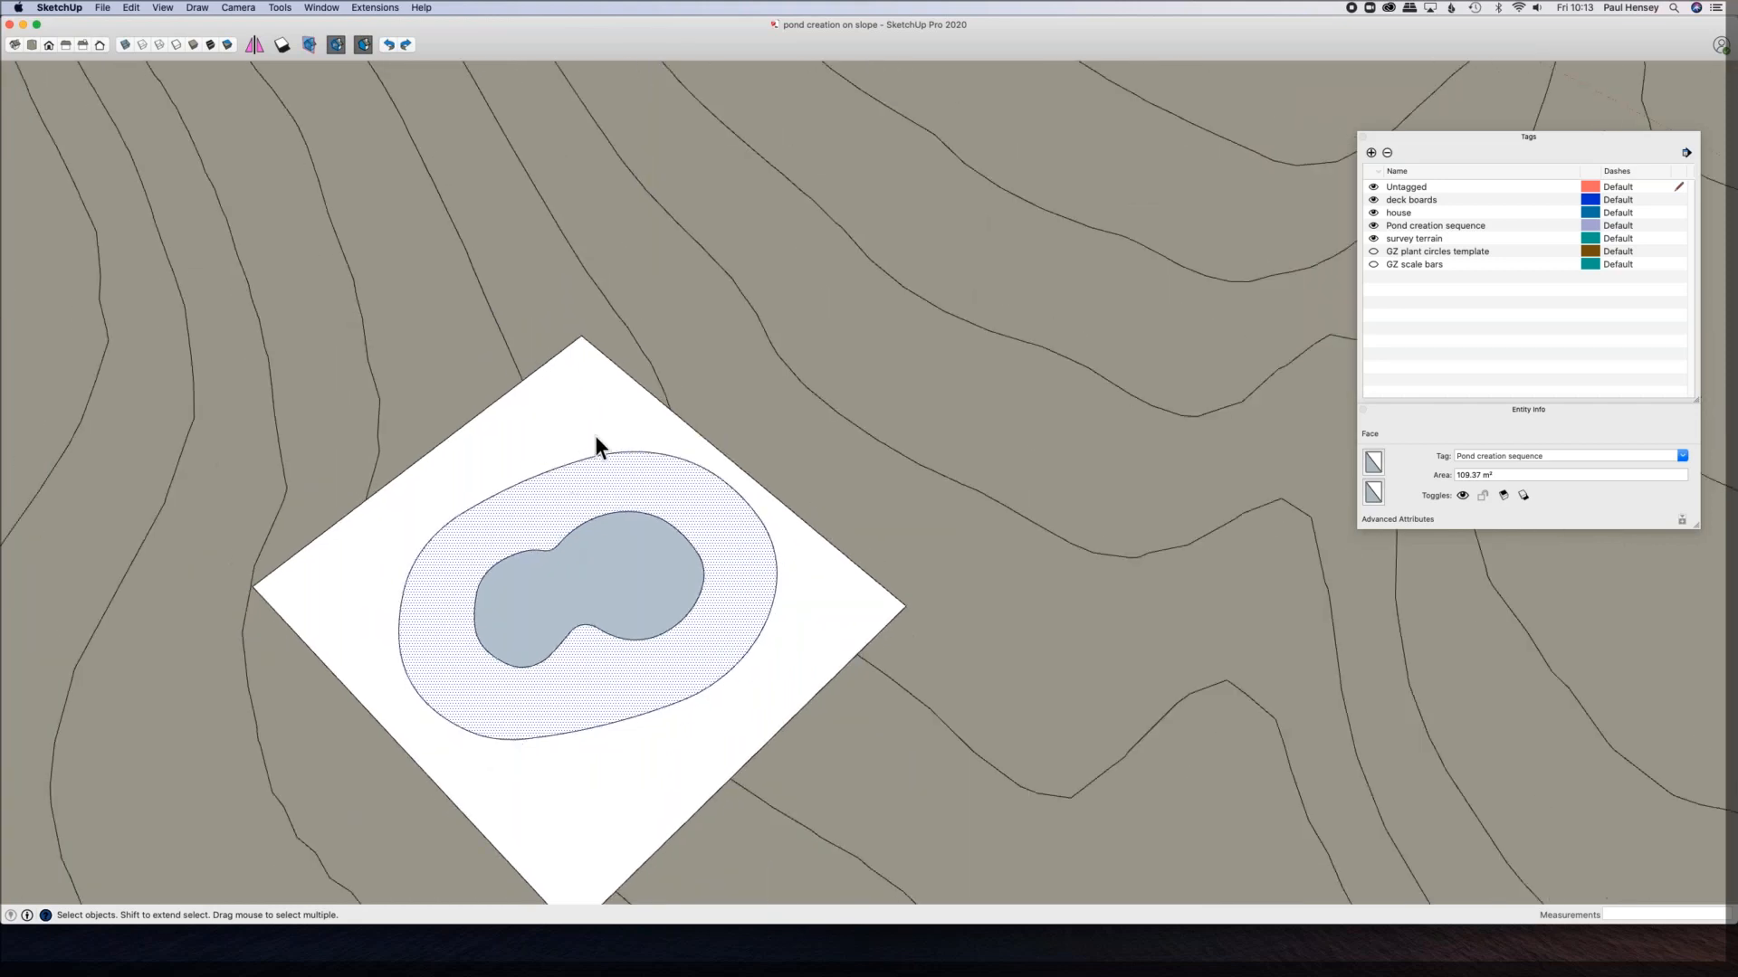
Step: Measure with the Tape Measure from the pond's edge towards the surrounding ring outline
key(t)
click(628, 511)
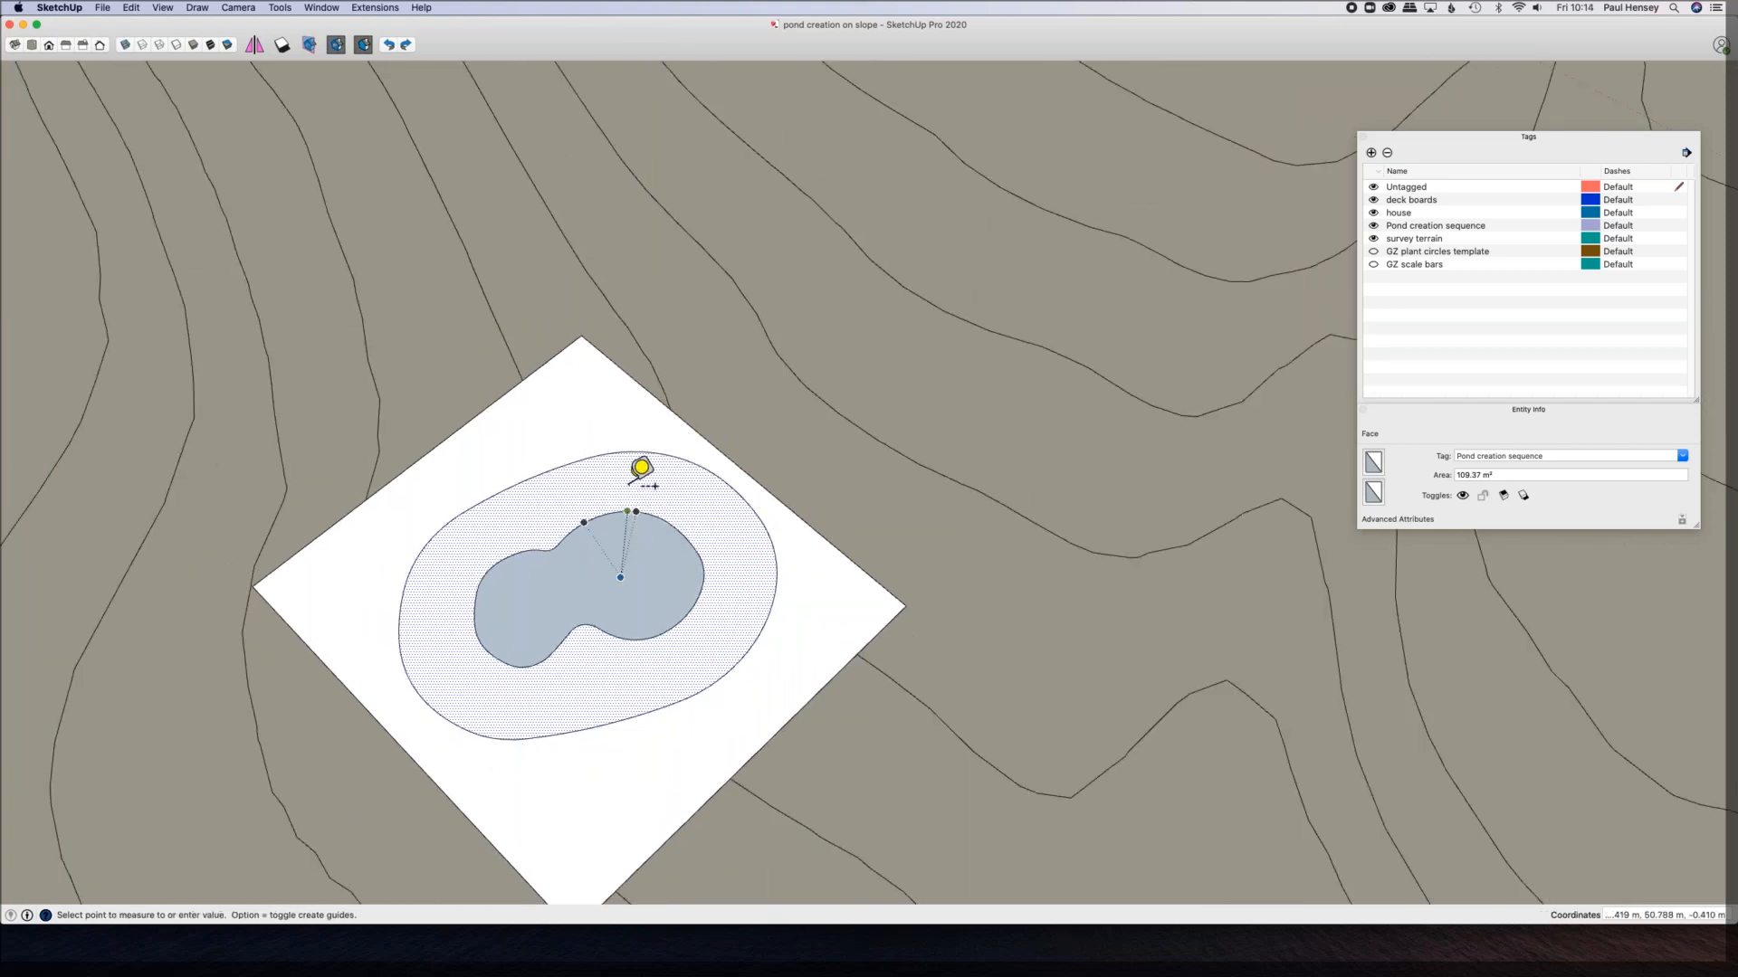
key(space)
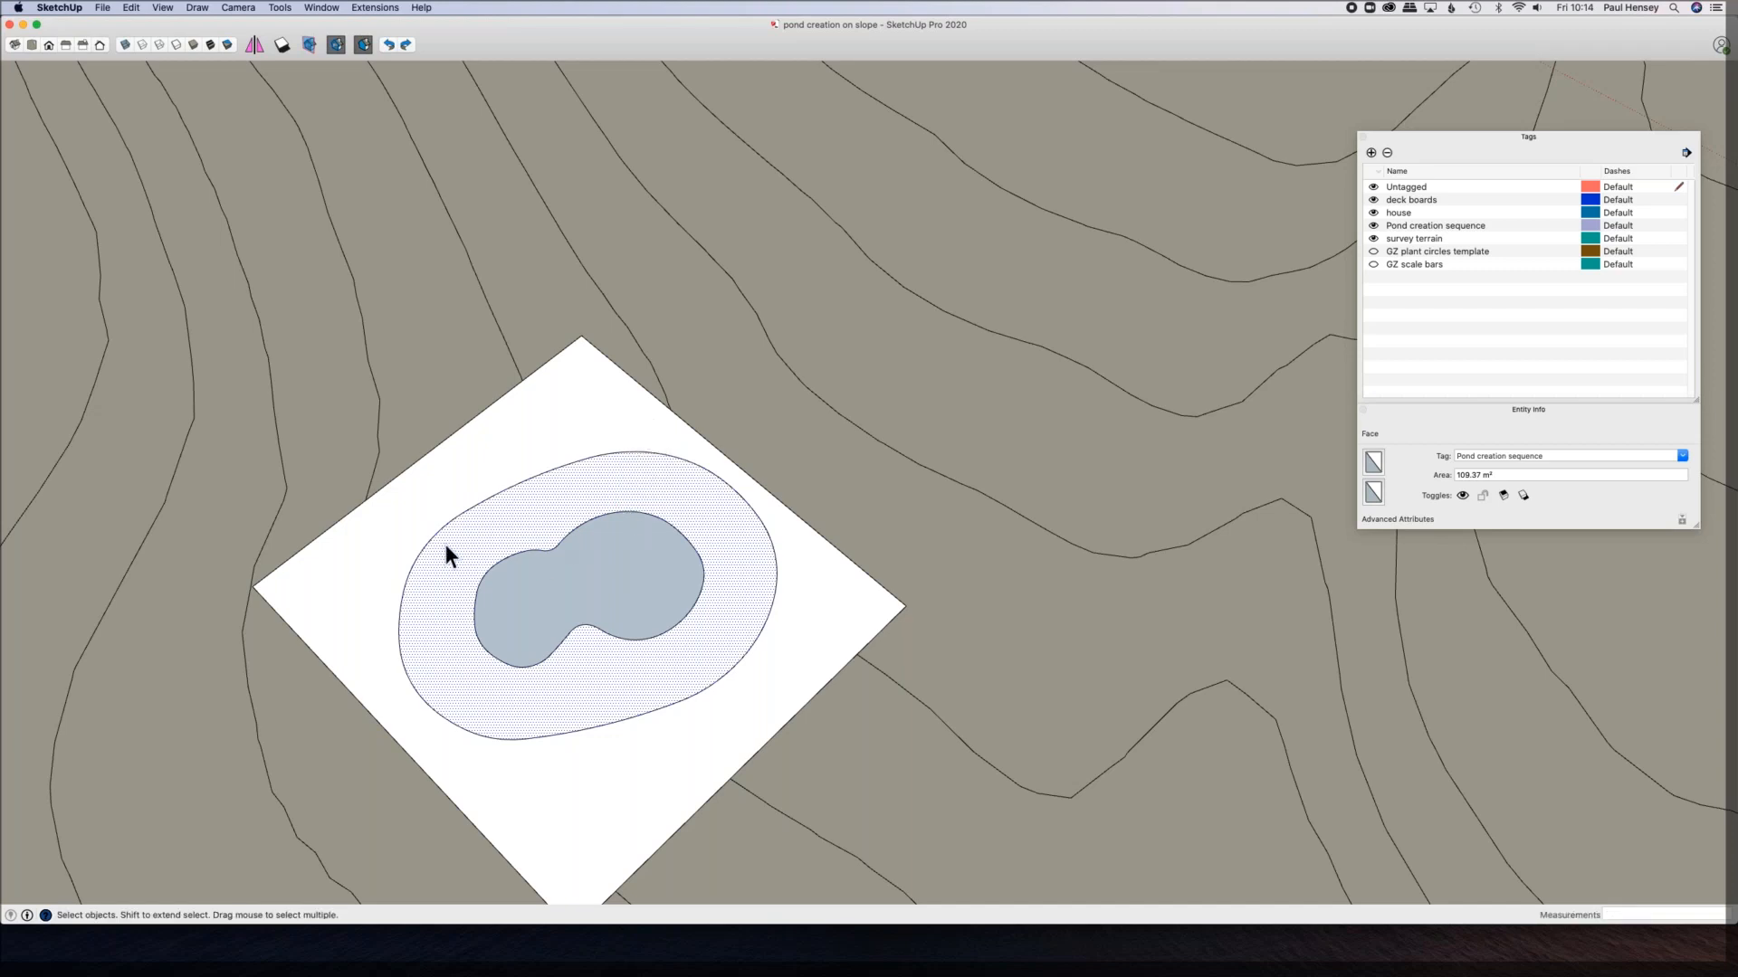
Step: Select the pond face on the next terrain in the sequence and examine the two stacked oval faces there
scroll(409, 537, down, 5)
middle_drag(416, 589, 428, 298)
shift+middle_drag(334, 331, 18, 154)
shift+middle_drag(523, 383, 512, 338)
scroll(512, 338, down, 5)
middle_drag(542, 579, 846, 524)
scroll(845, 524, up, 2)
scroll(846, 532, up, 2)
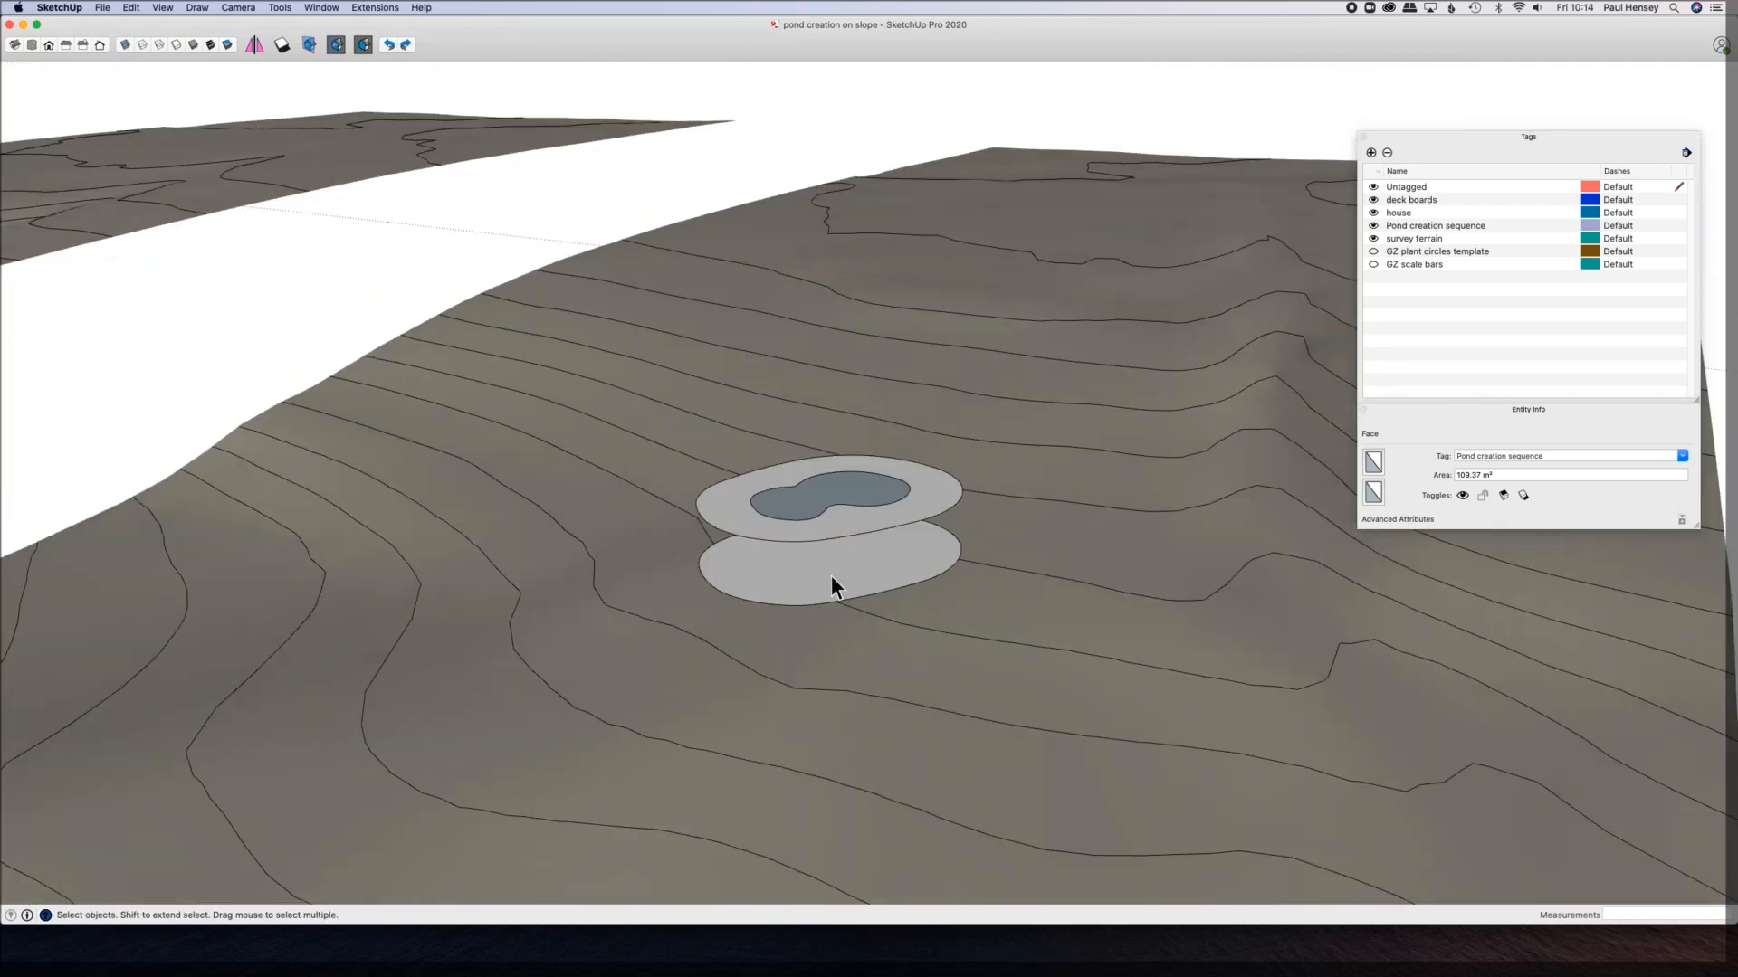
click(819, 493)
scroll(829, 501, up, 3)
middle_drag(872, 516, 633, 505)
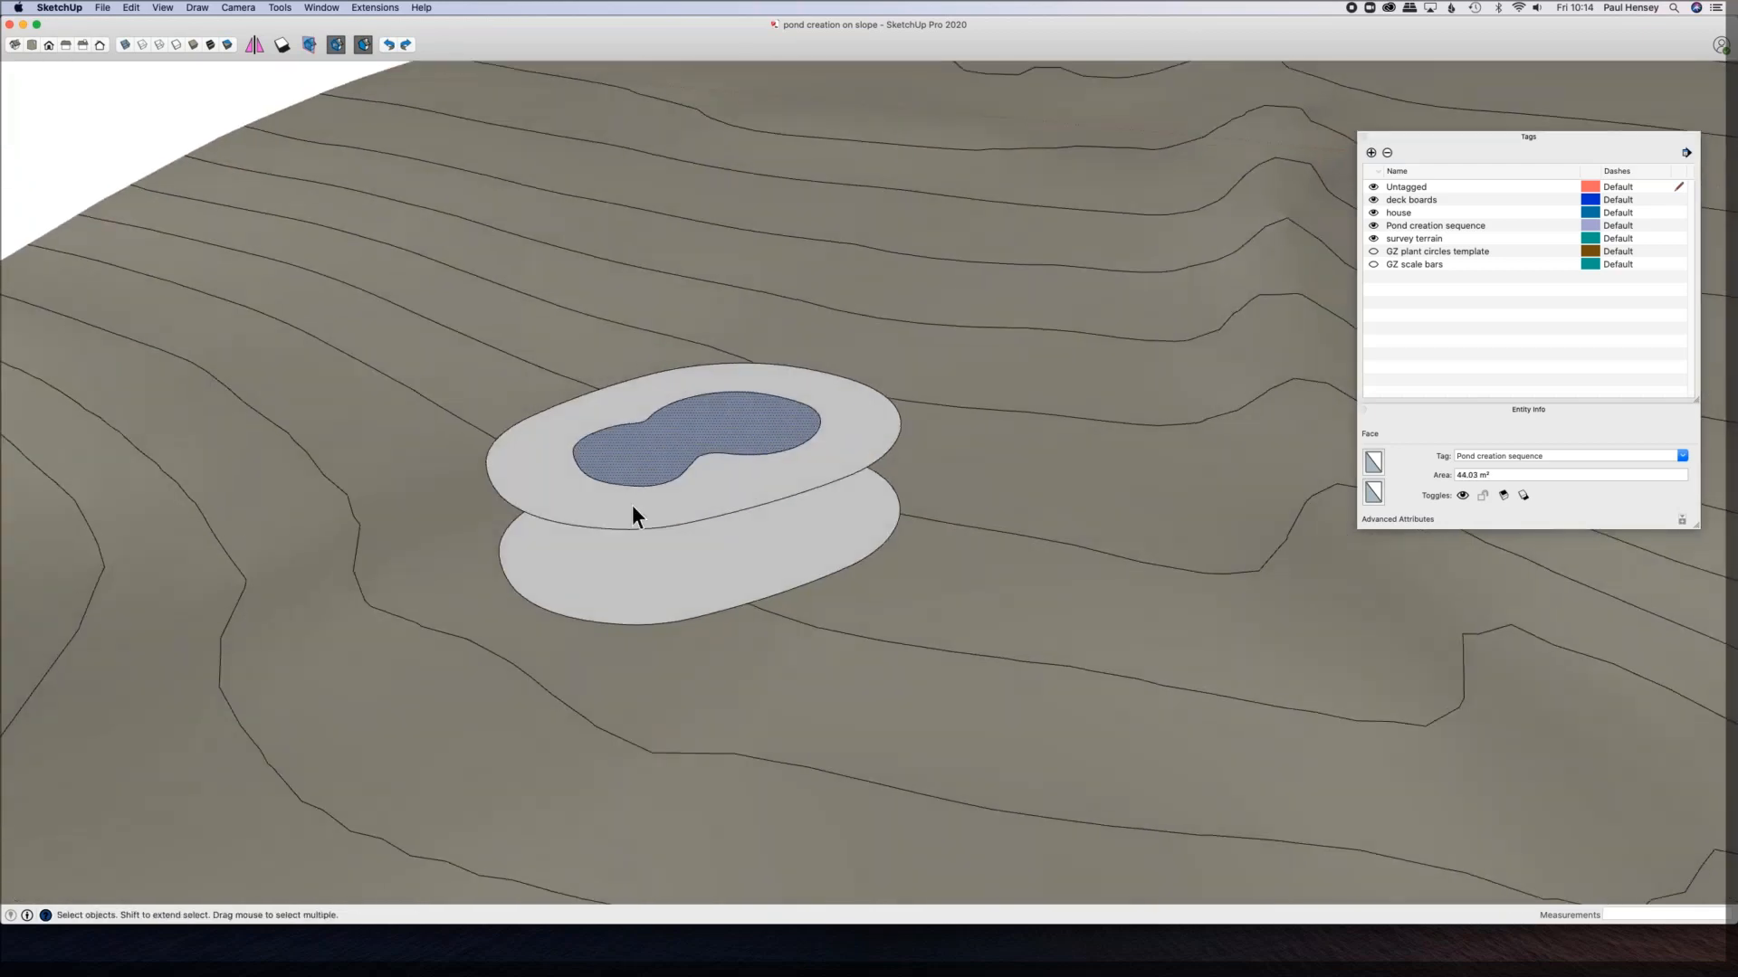
Step: Copy the ring face around the pond about 3.5 m straight up above the original
middle_drag(772, 511, 751, 489)
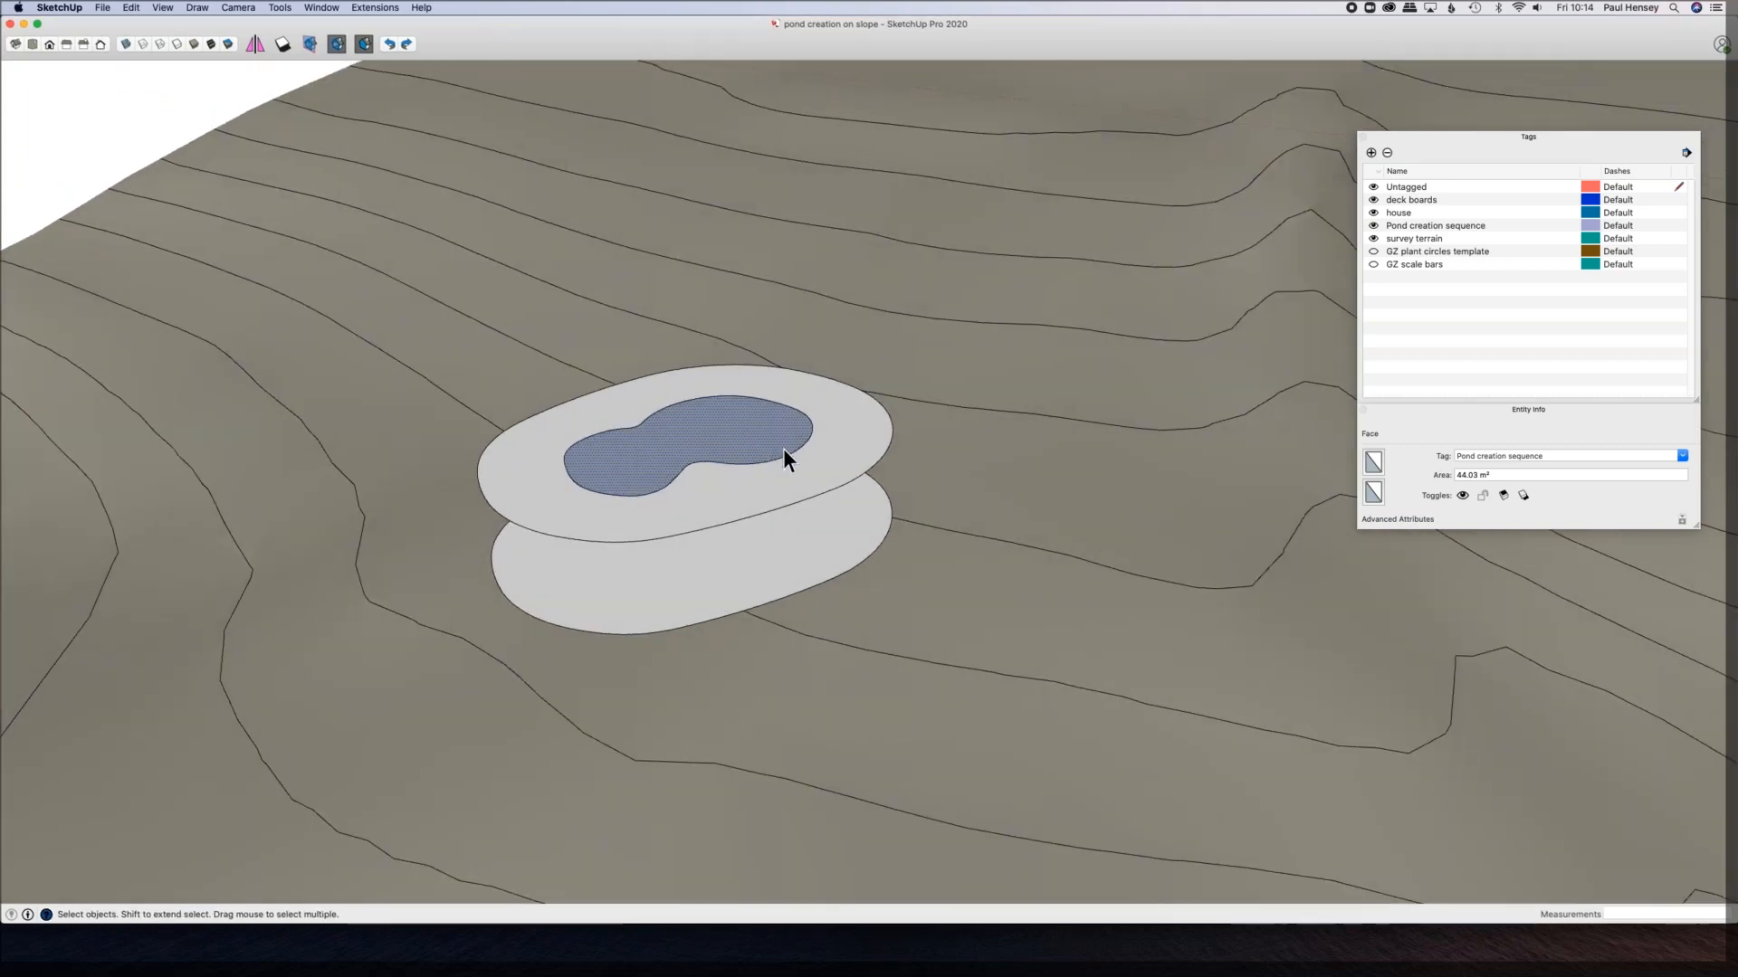
click(604, 416)
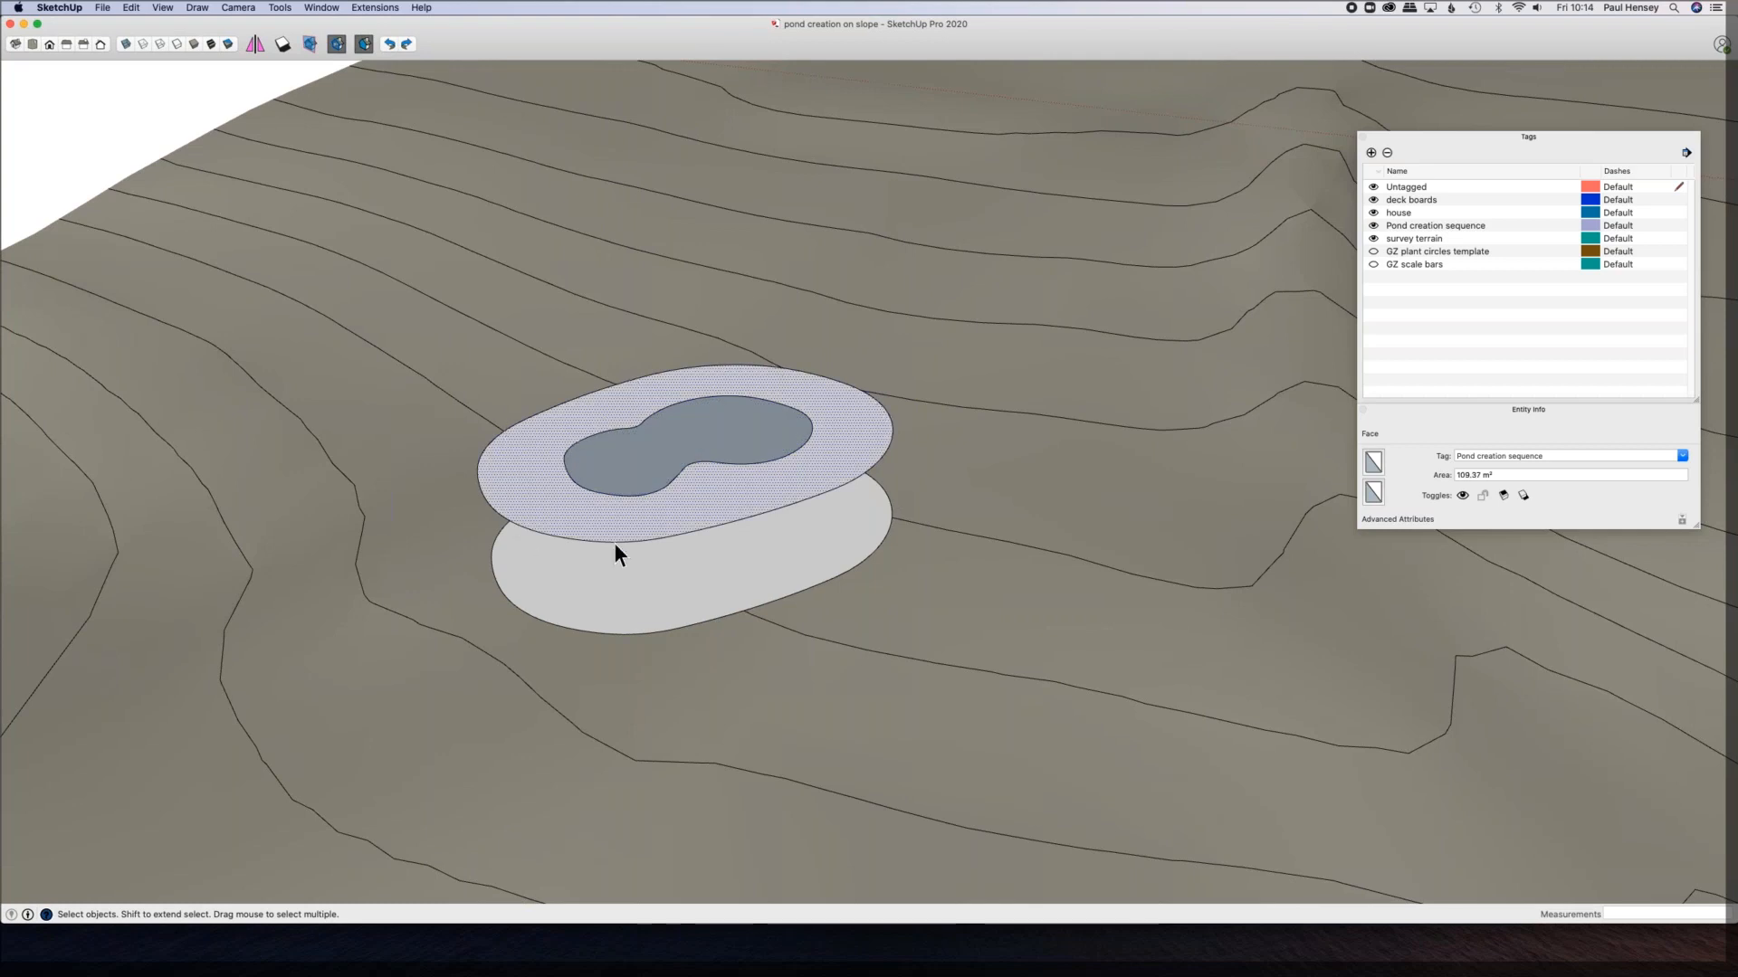
middle_drag(683, 584, 715, 436)
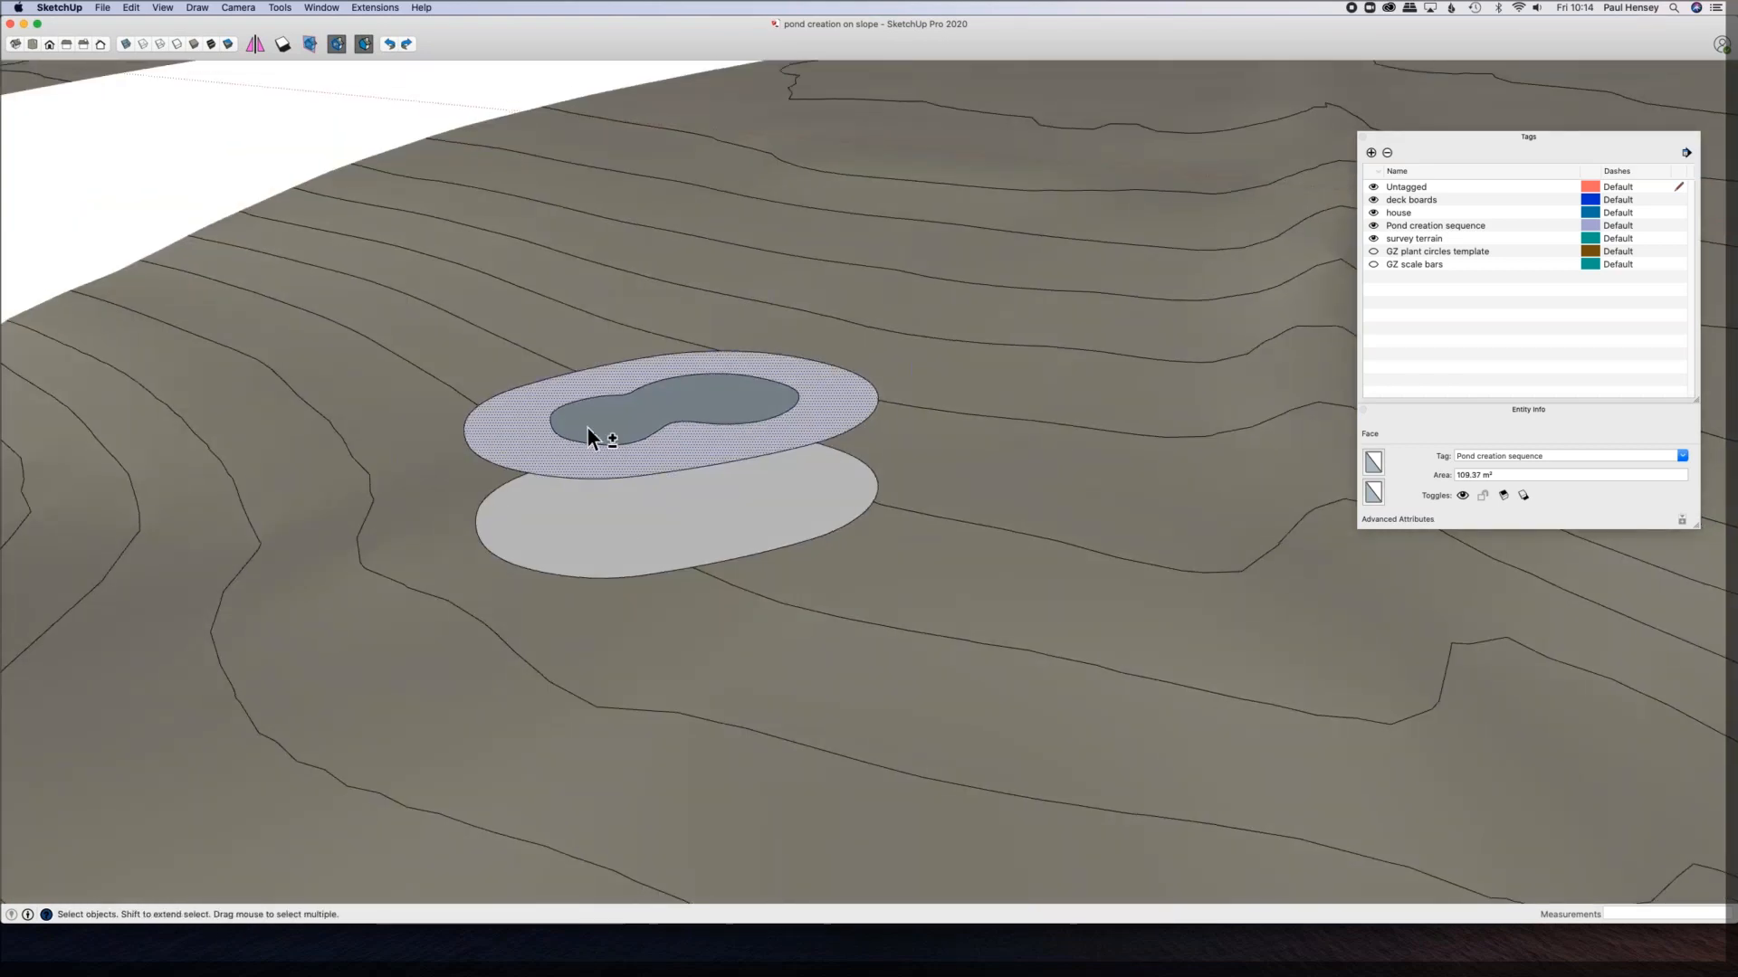
key(m)
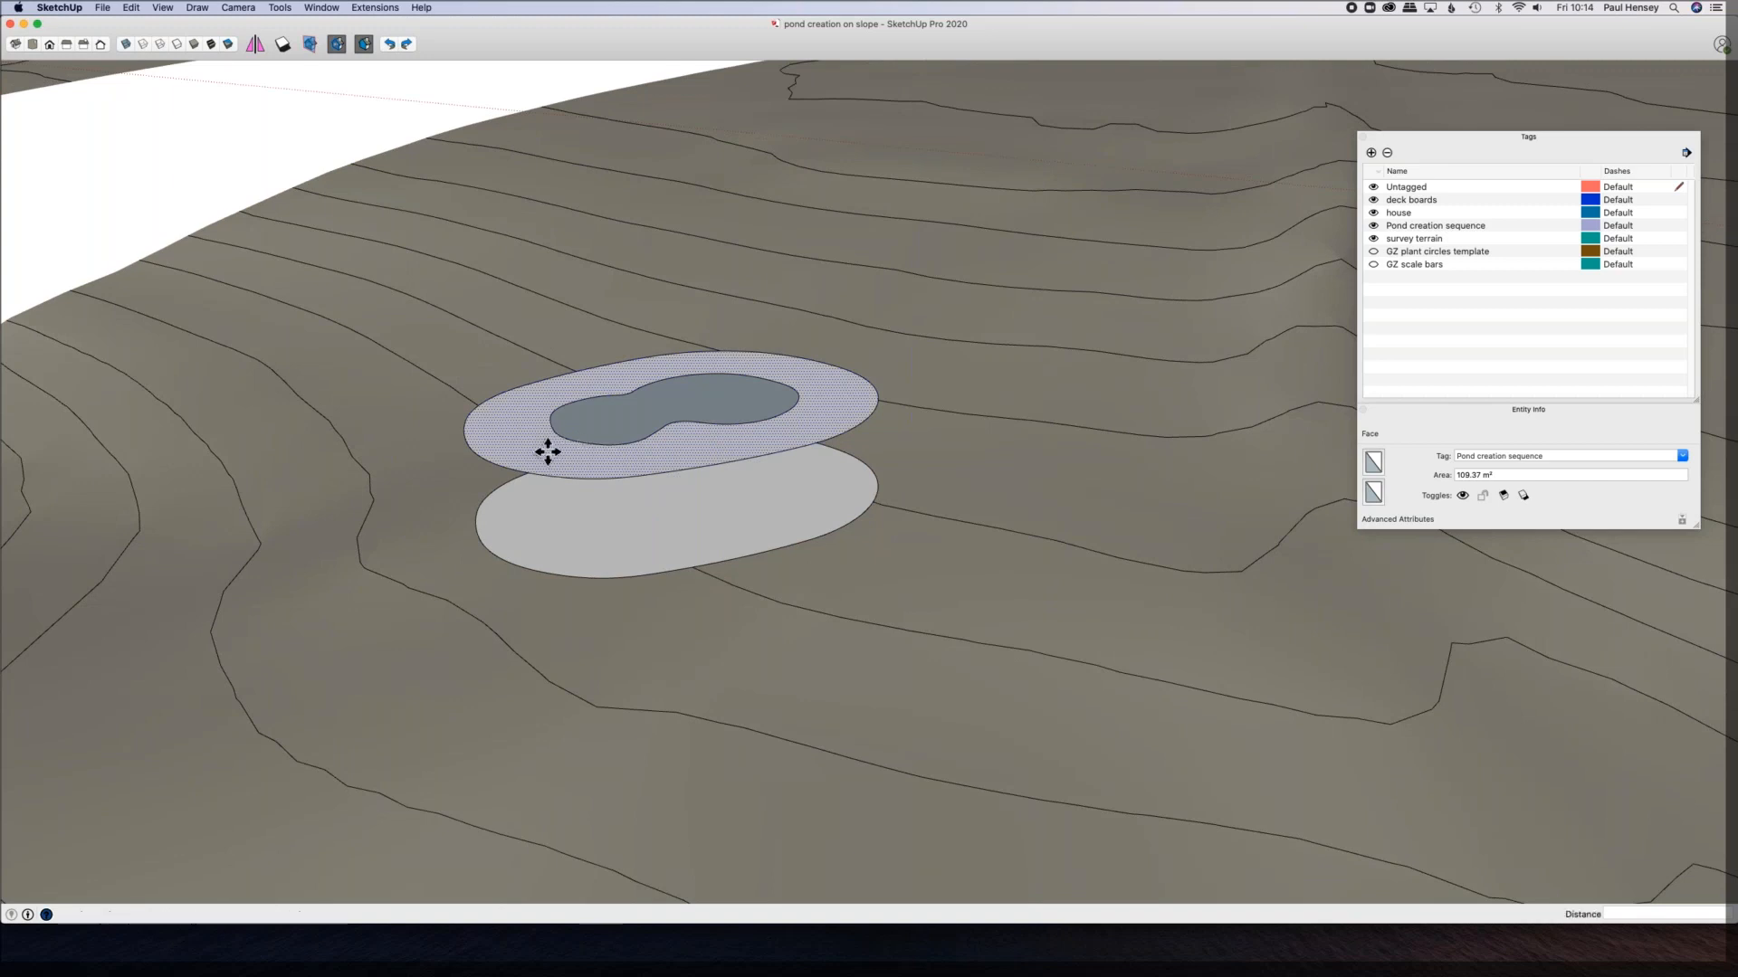
key(alt)
click(465, 424)
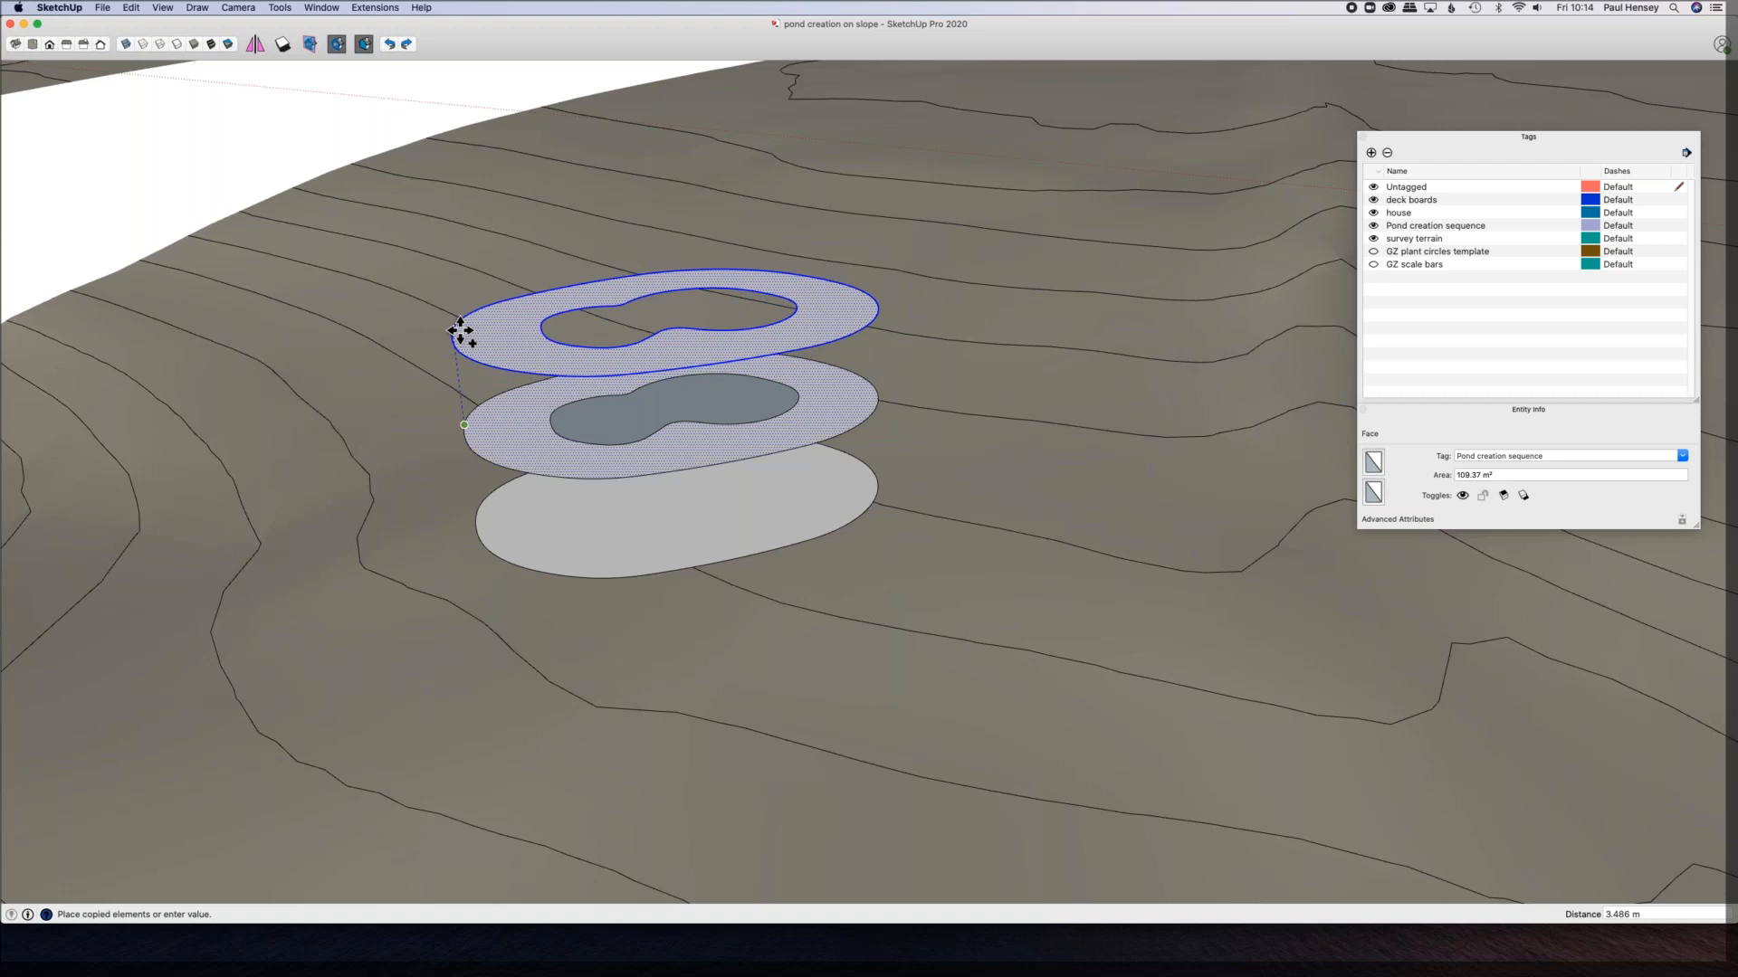
click(460, 331)
Step: Fill the pond-shaped hole in the copied ring with a line across it, and erase parts of the inner outline
key(l)
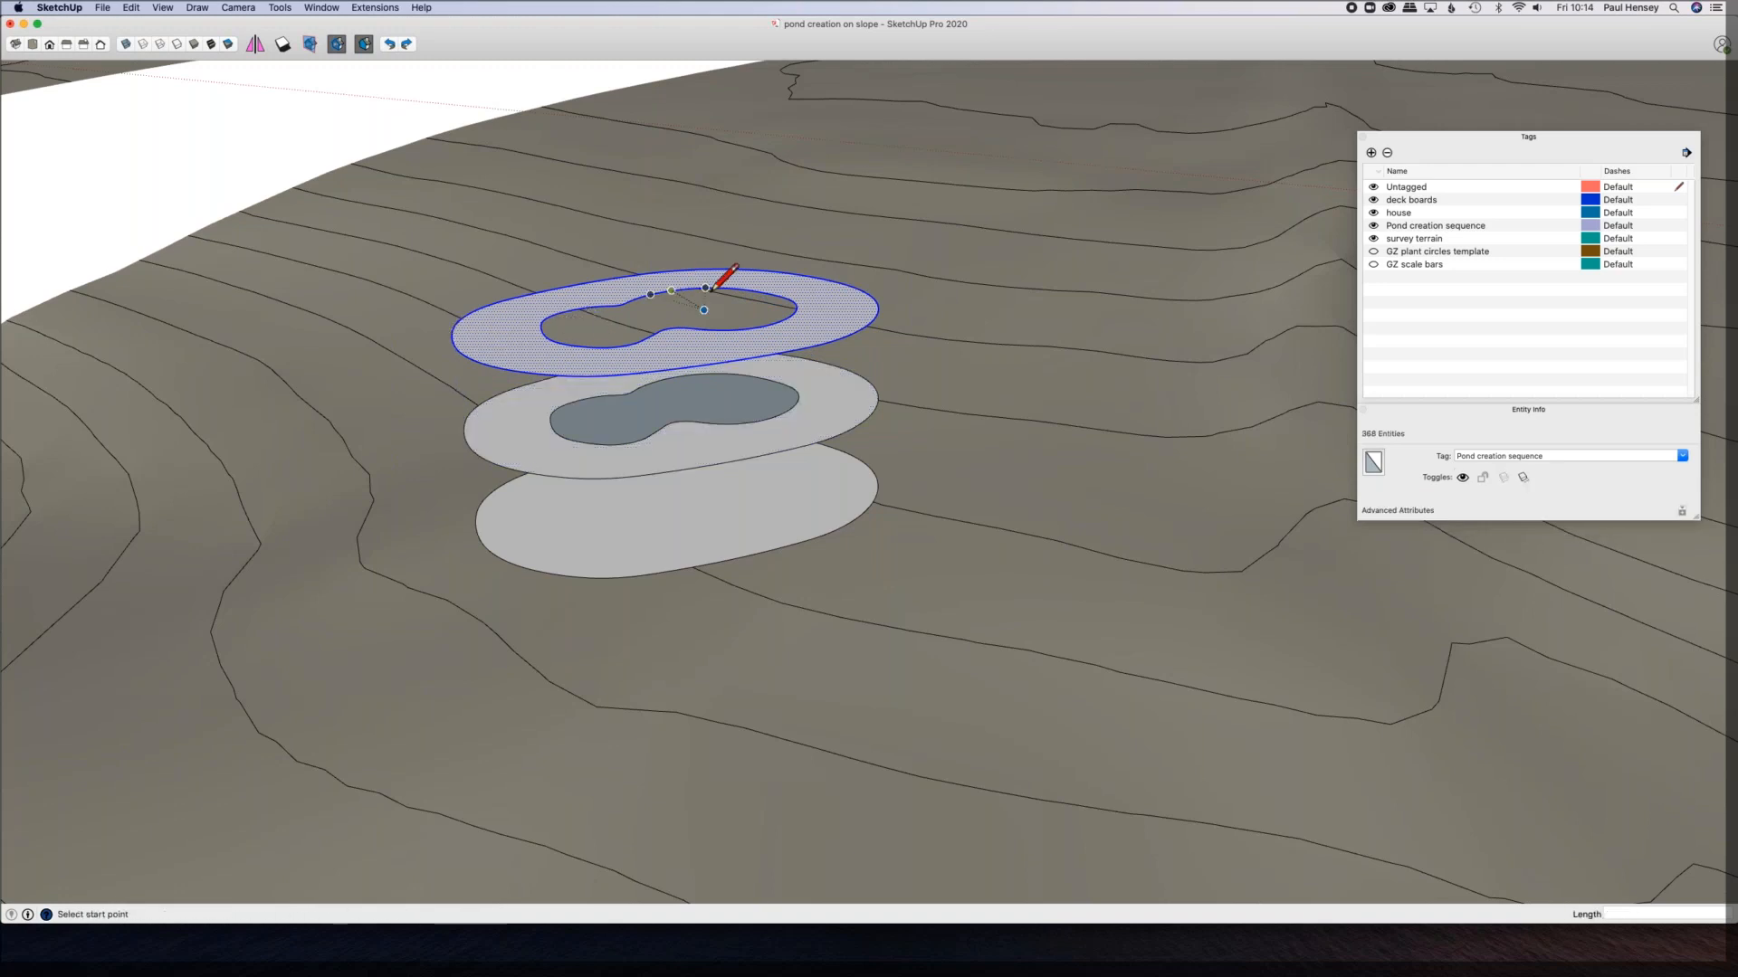
click(684, 290)
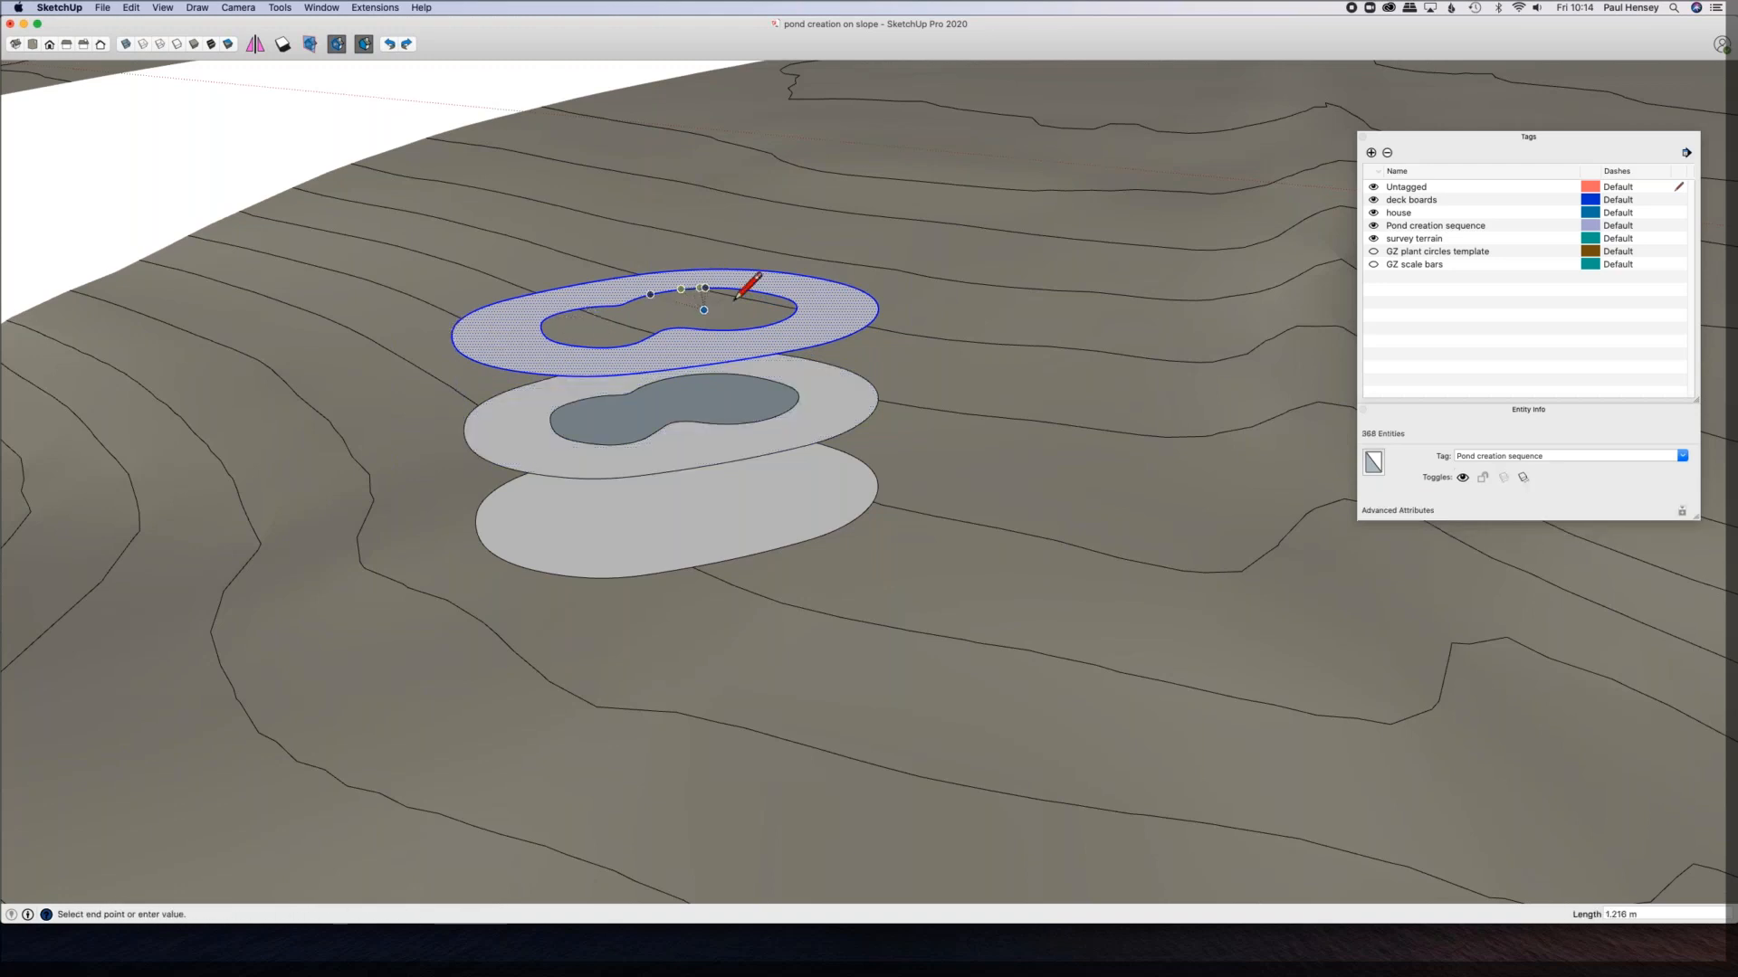
click(774, 322)
key(e)
middle_drag(737, 361, 758, 343)
mouse_move(758, 343)
mouse_down()
mouse_move(784, 359)
mouse_move(637, 370)
mouse_move(618, 390)
mouse_up()
key(space)
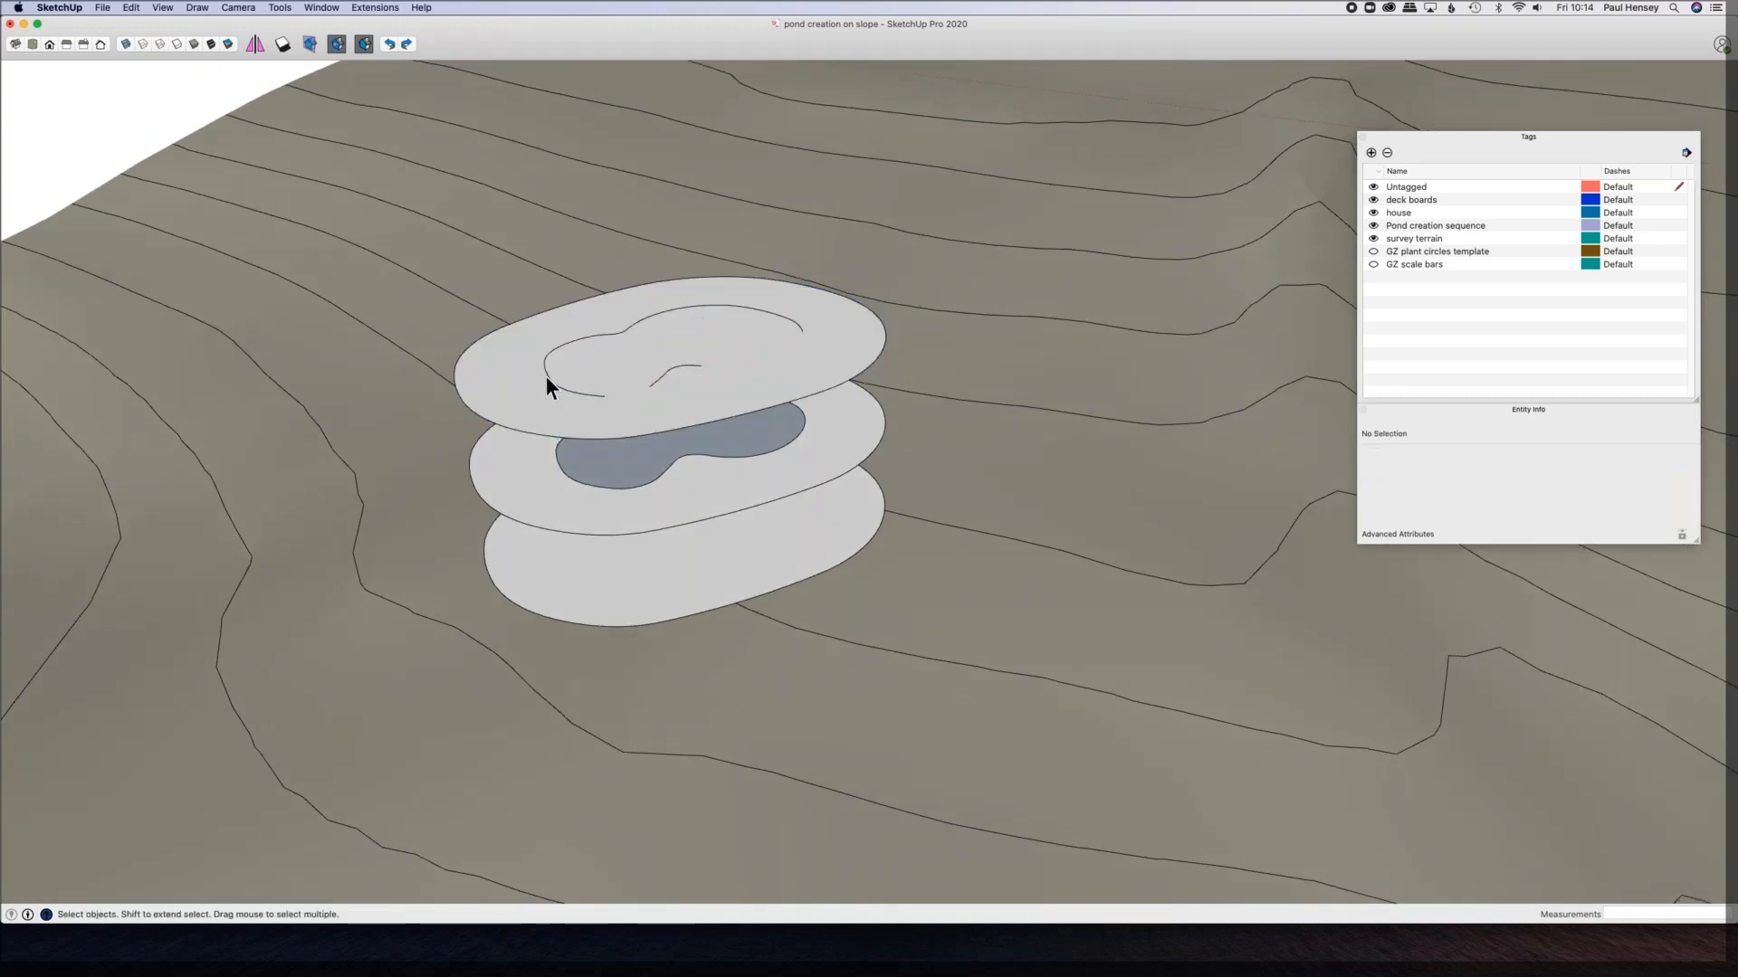
Step: Delete the copied oval face with its edges and the leftover arcs of the pond outline
click(546, 376)
double_click(539, 376)
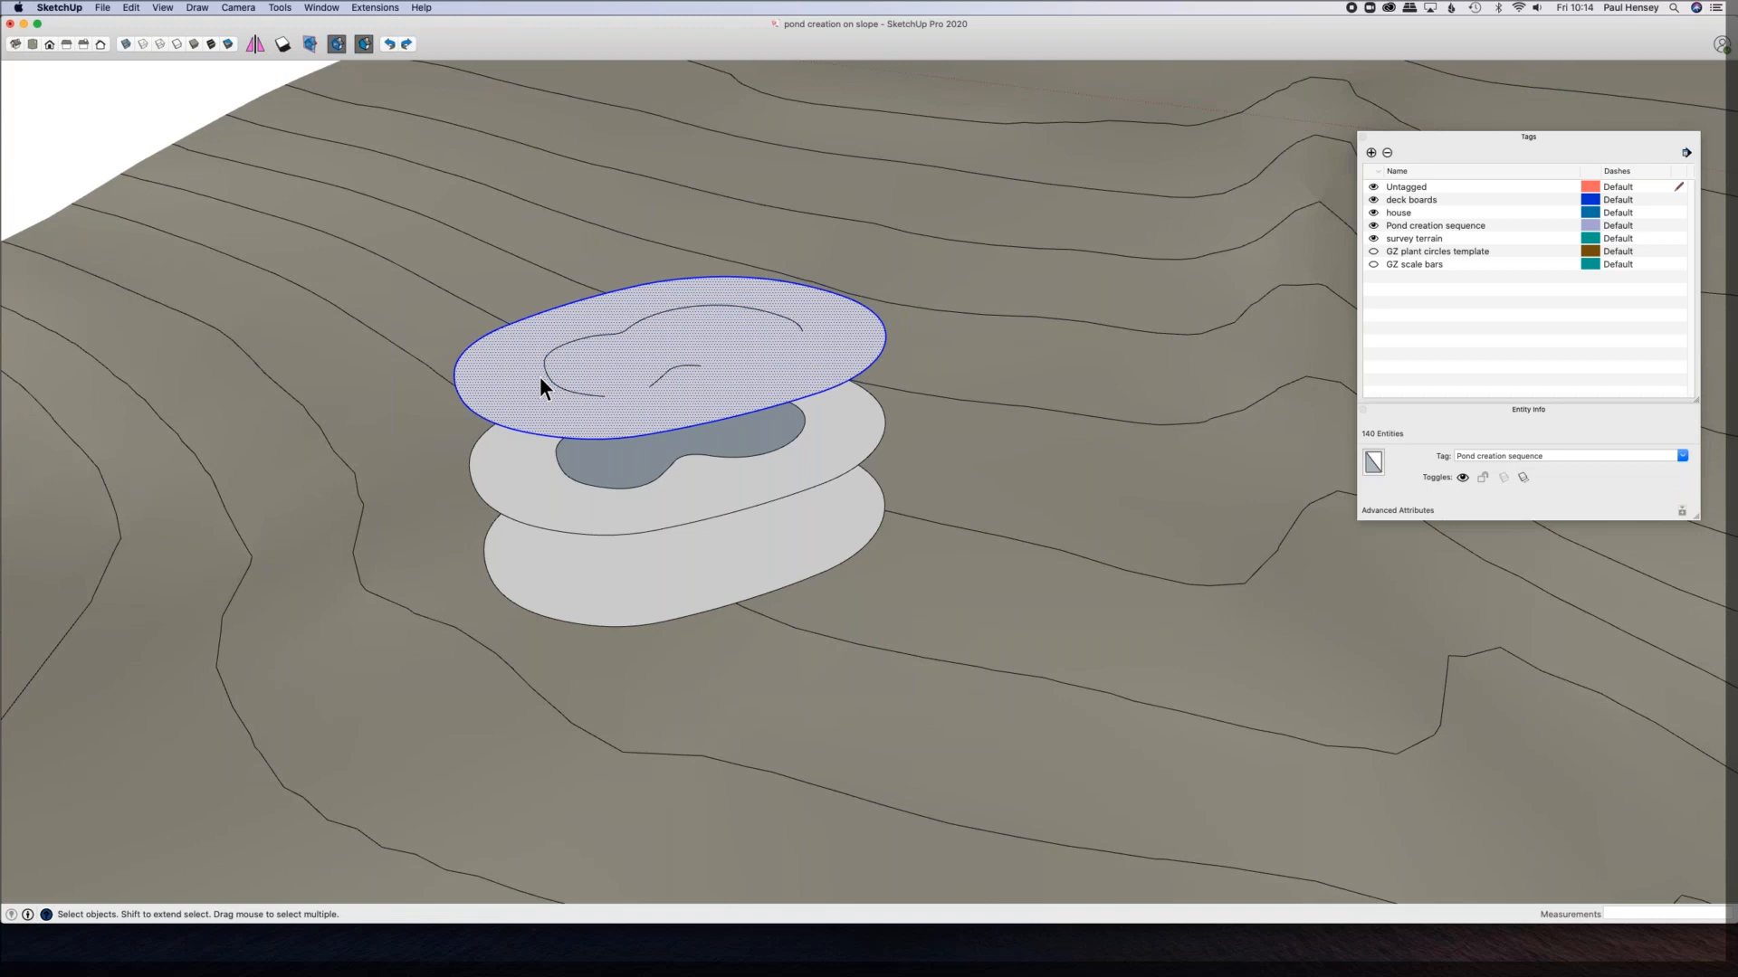
key(Delete)
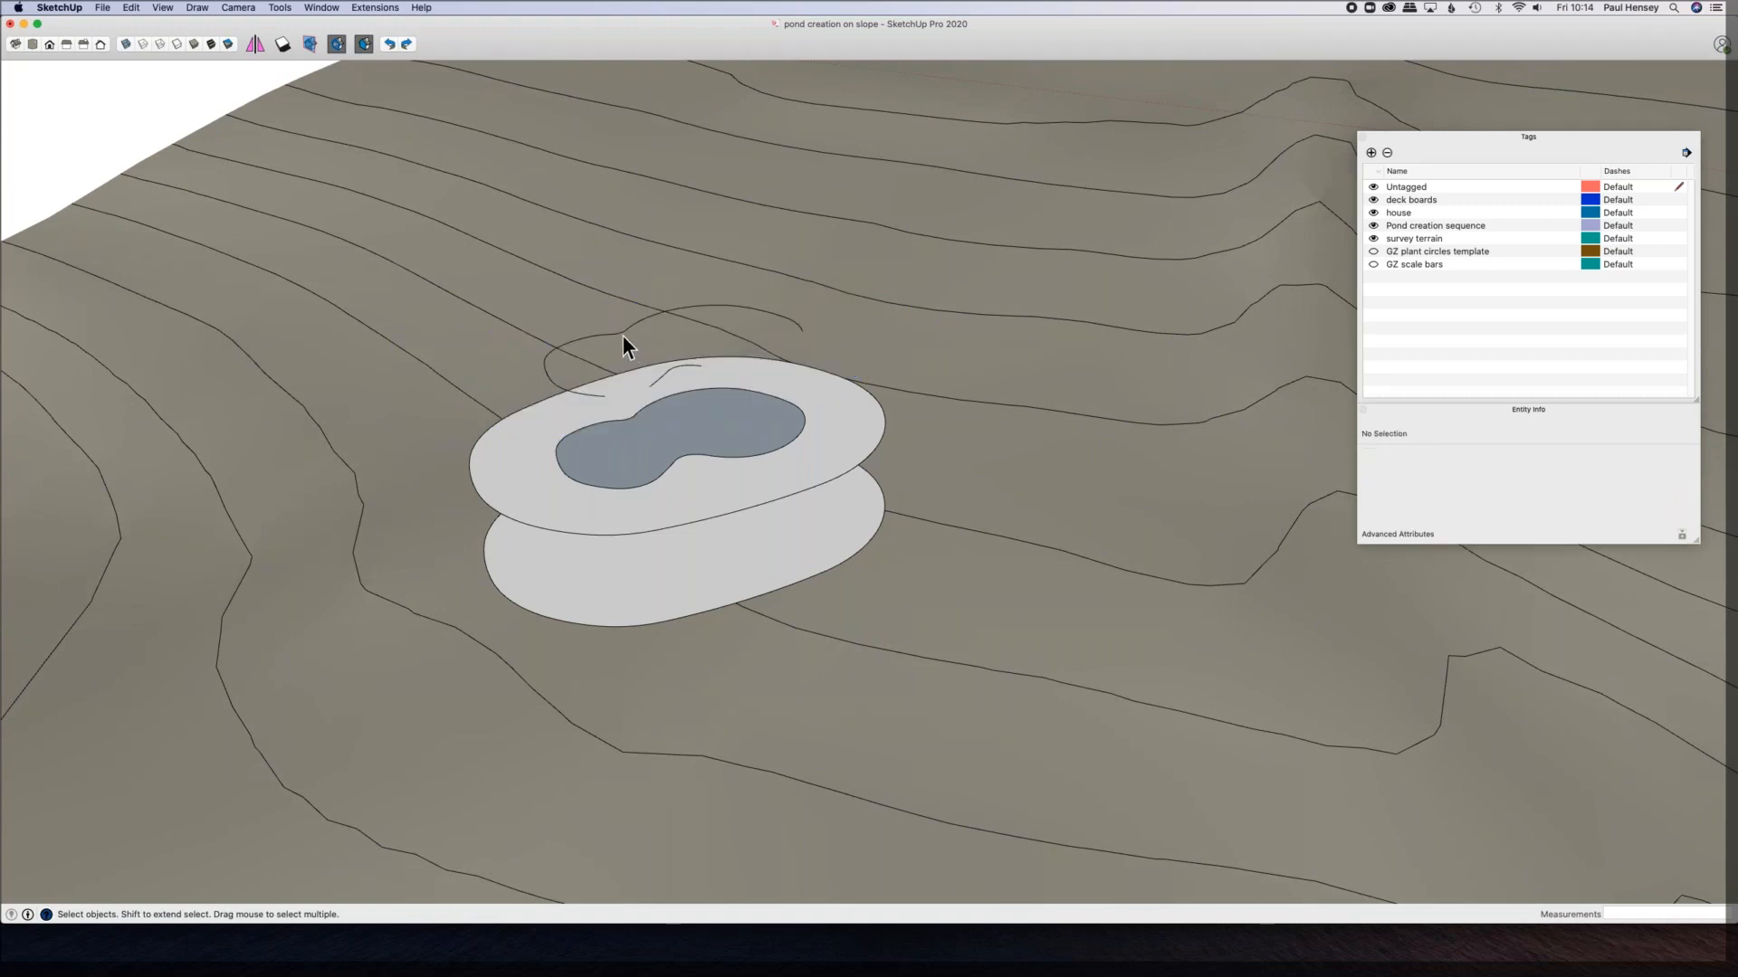
triple_click(623, 337)
key(Delete)
click(660, 378)
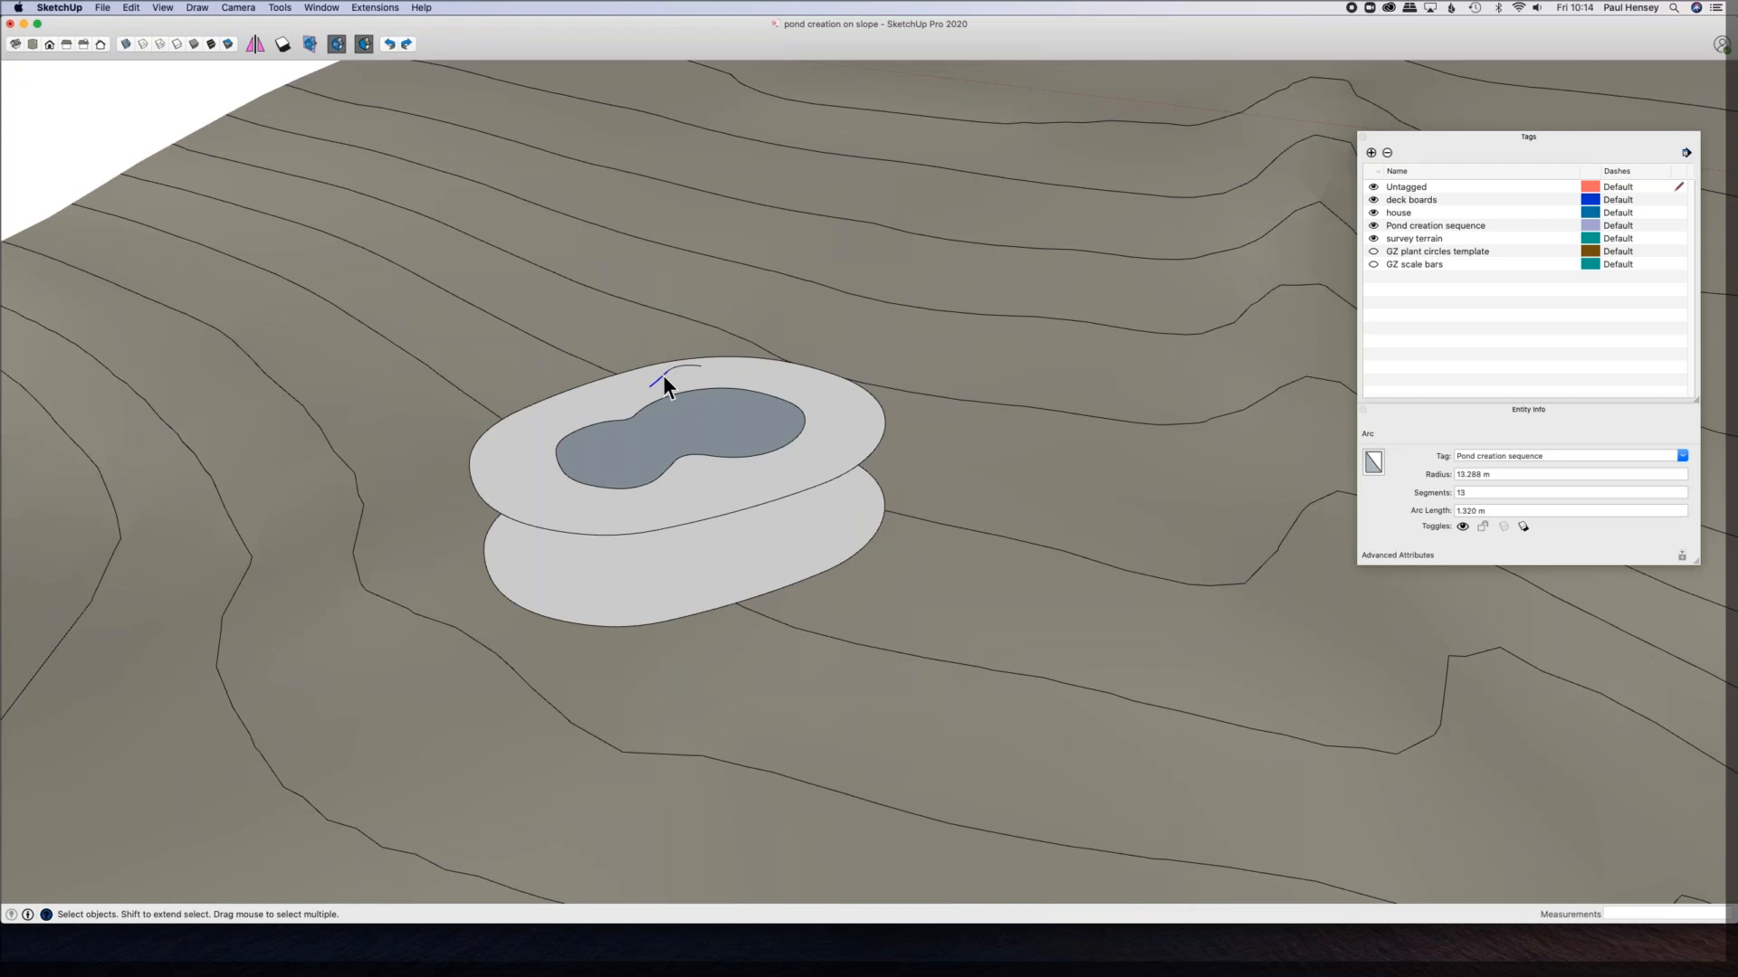
key(Delete)
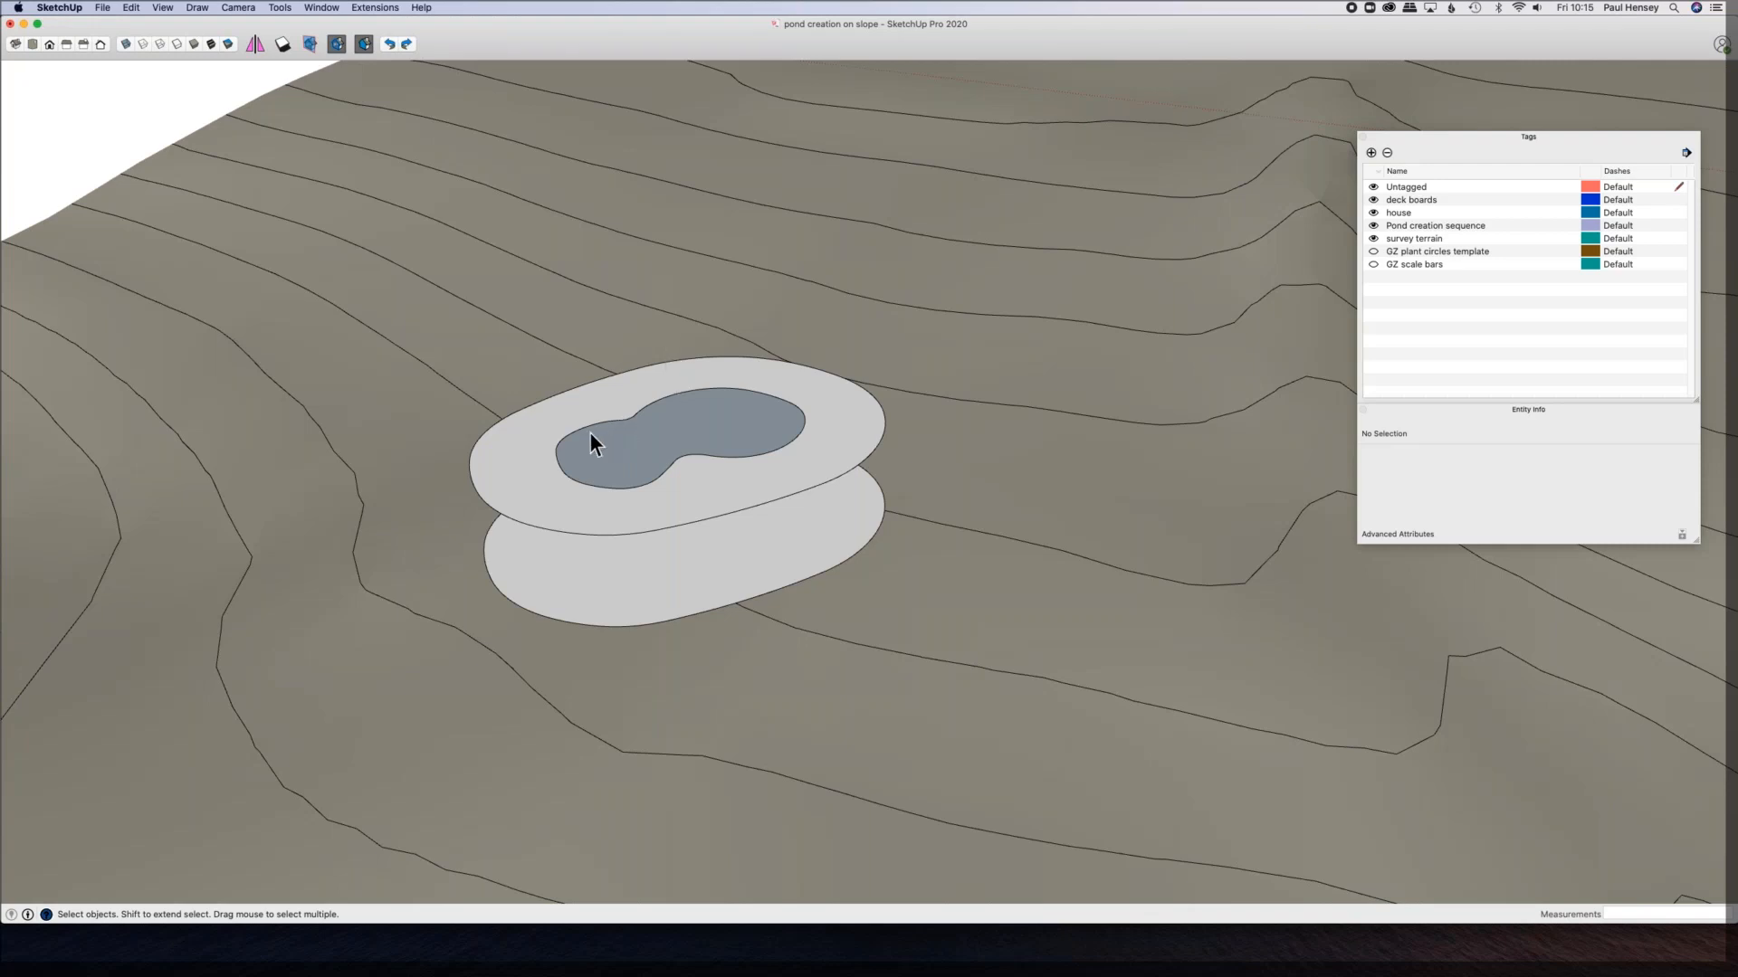
Step: Examine the row of terrains in the pond sequence, from the square pad to the stacked ovals and the sunken pond
scroll(689, 454, down, 3)
middle_drag(690, 454, 748, 484)
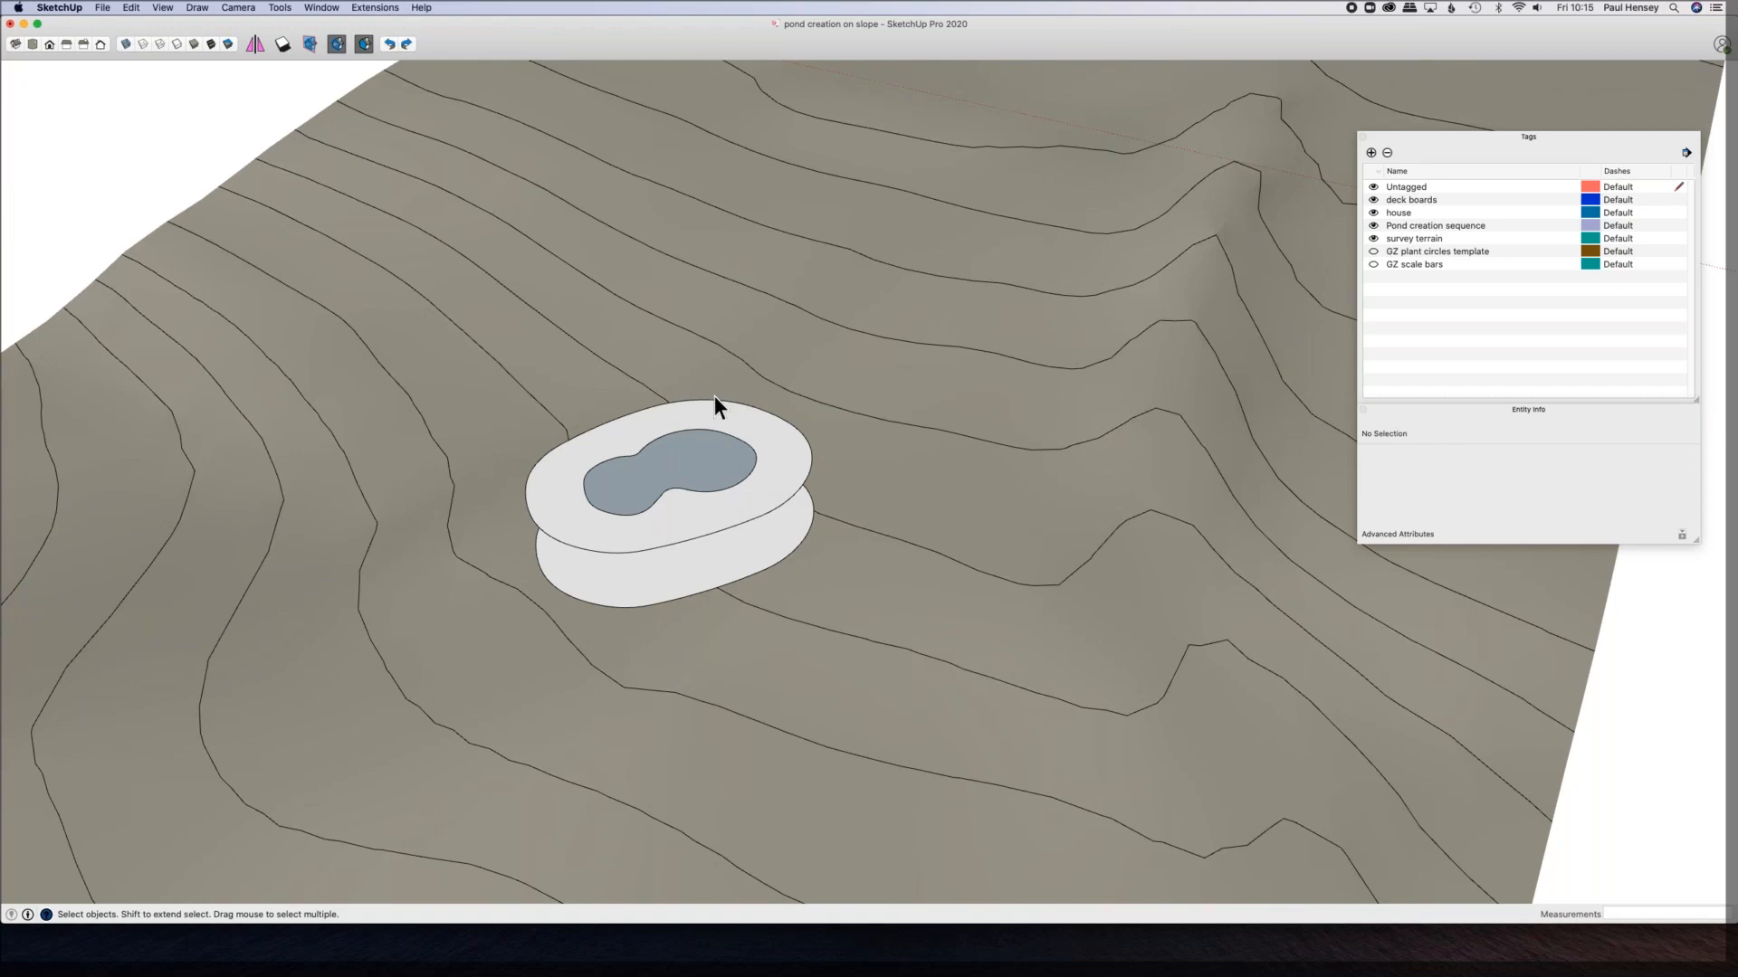
scroll(680, 528, down, 6)
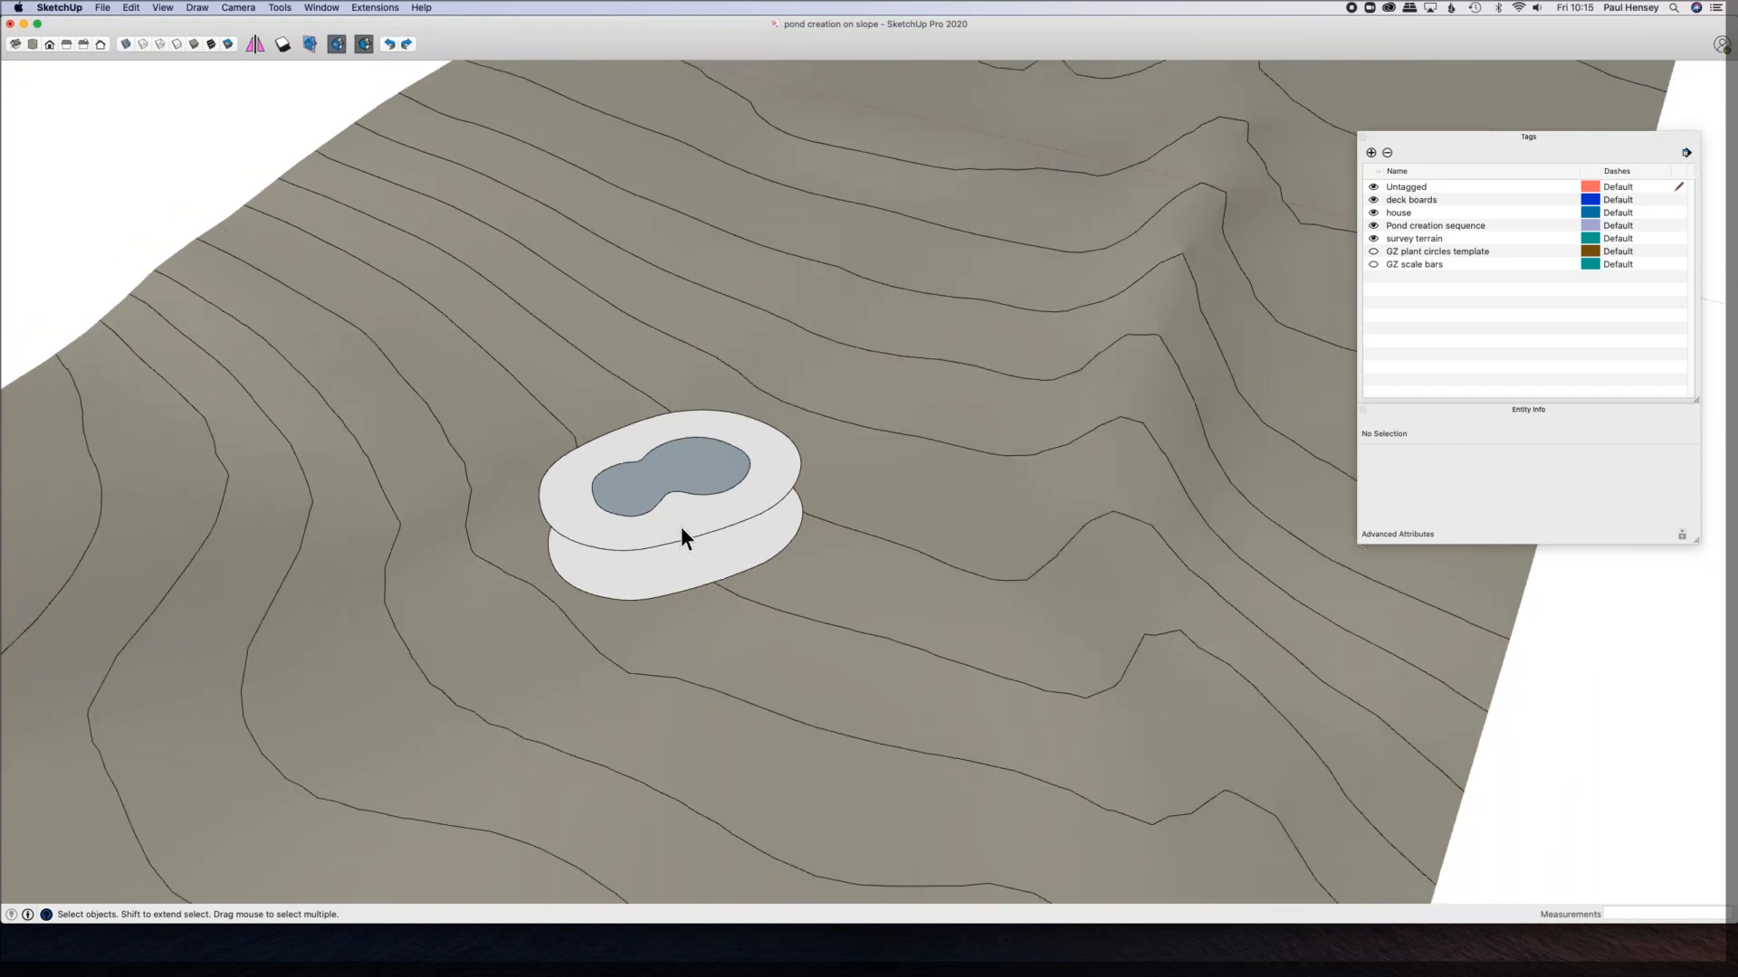
scroll(677, 514, down, 2)
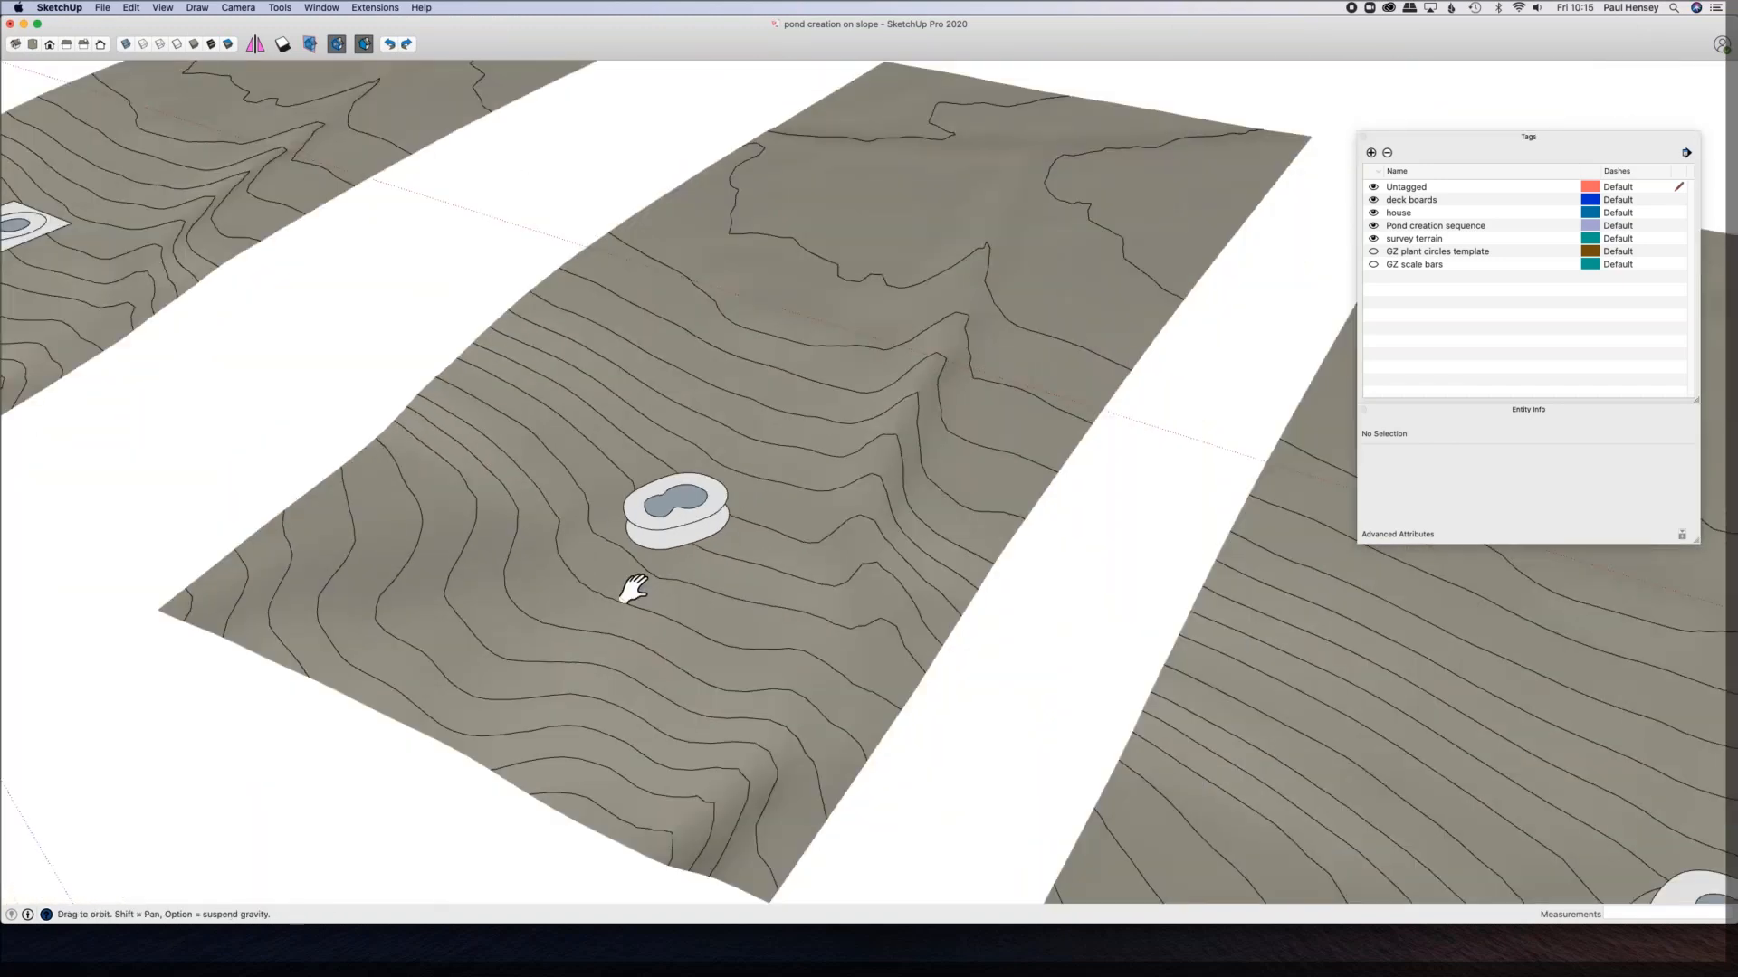
shift+middle_drag(681, 608, 958, 640)
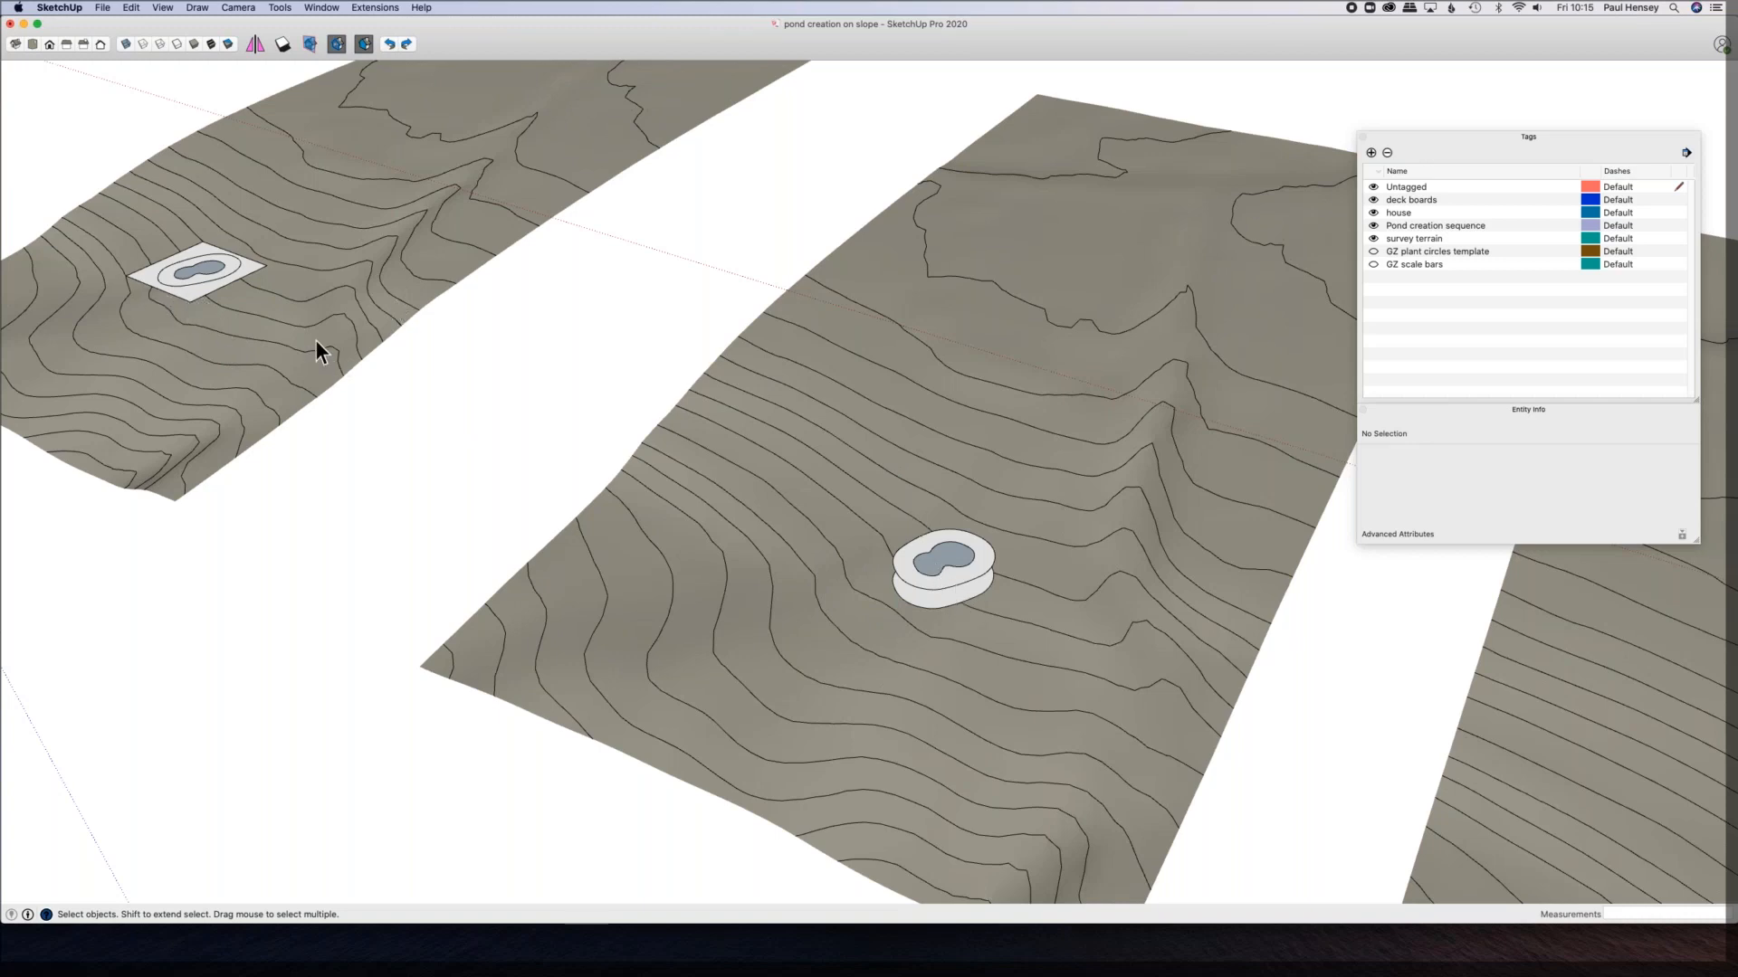
scroll(314, 339, down, 6)
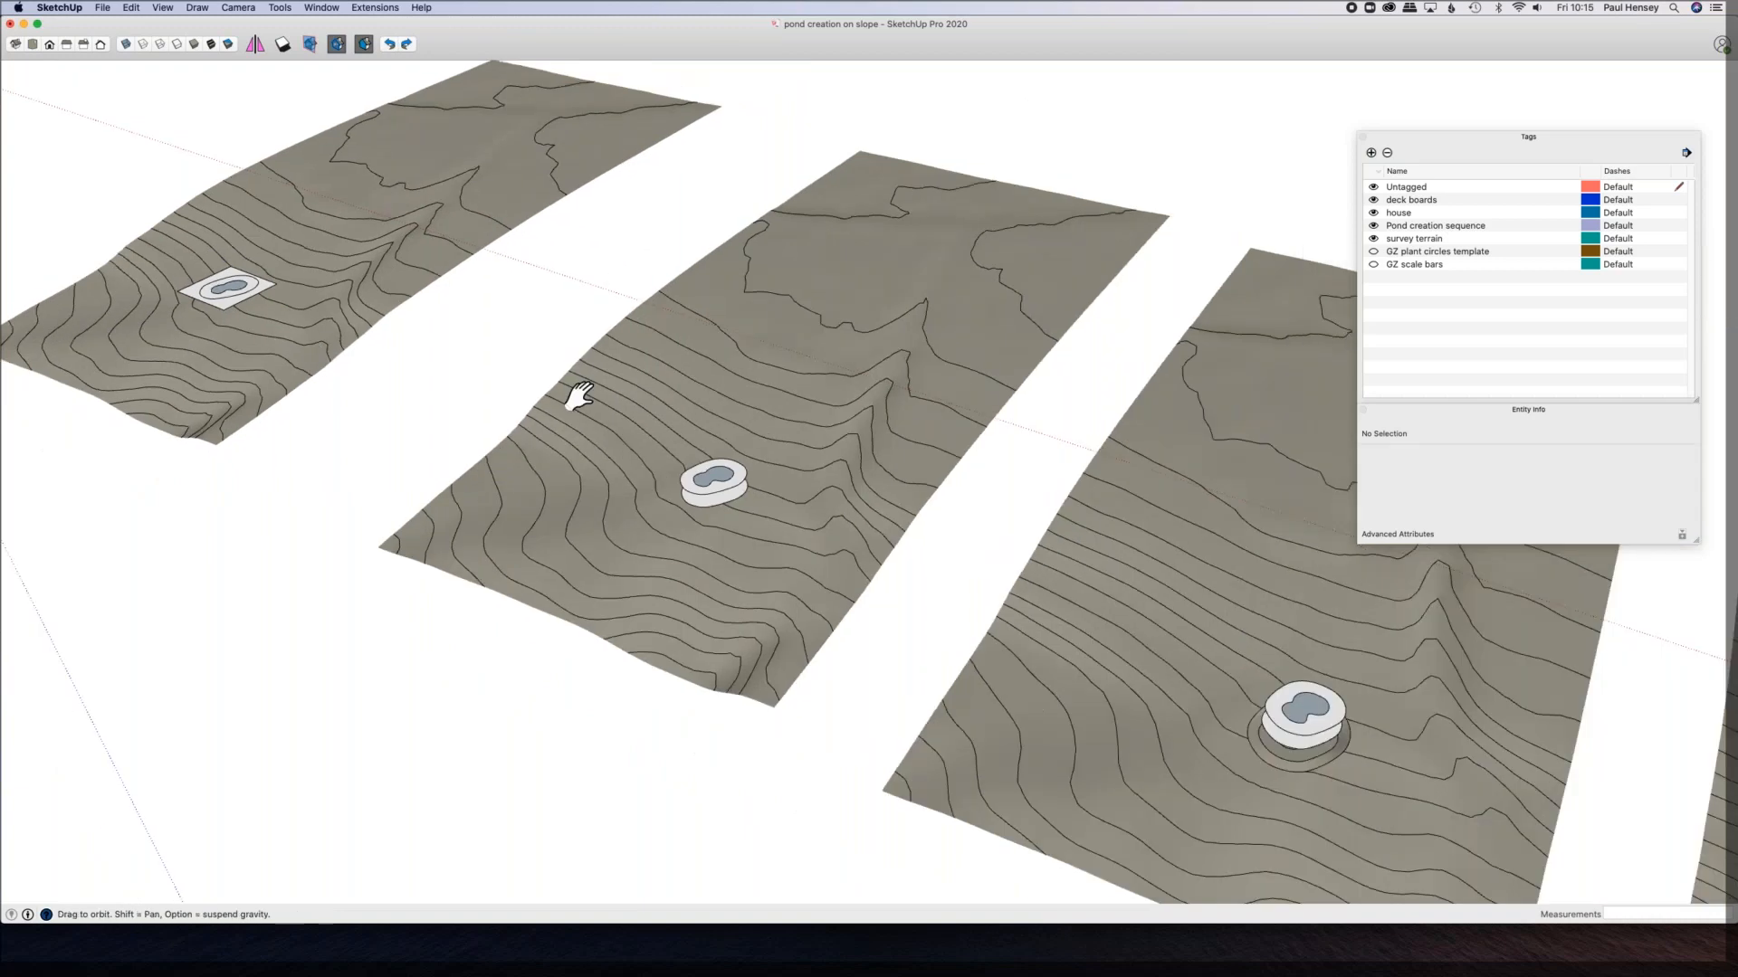
shift+middle_drag(579, 395, 522, 344)
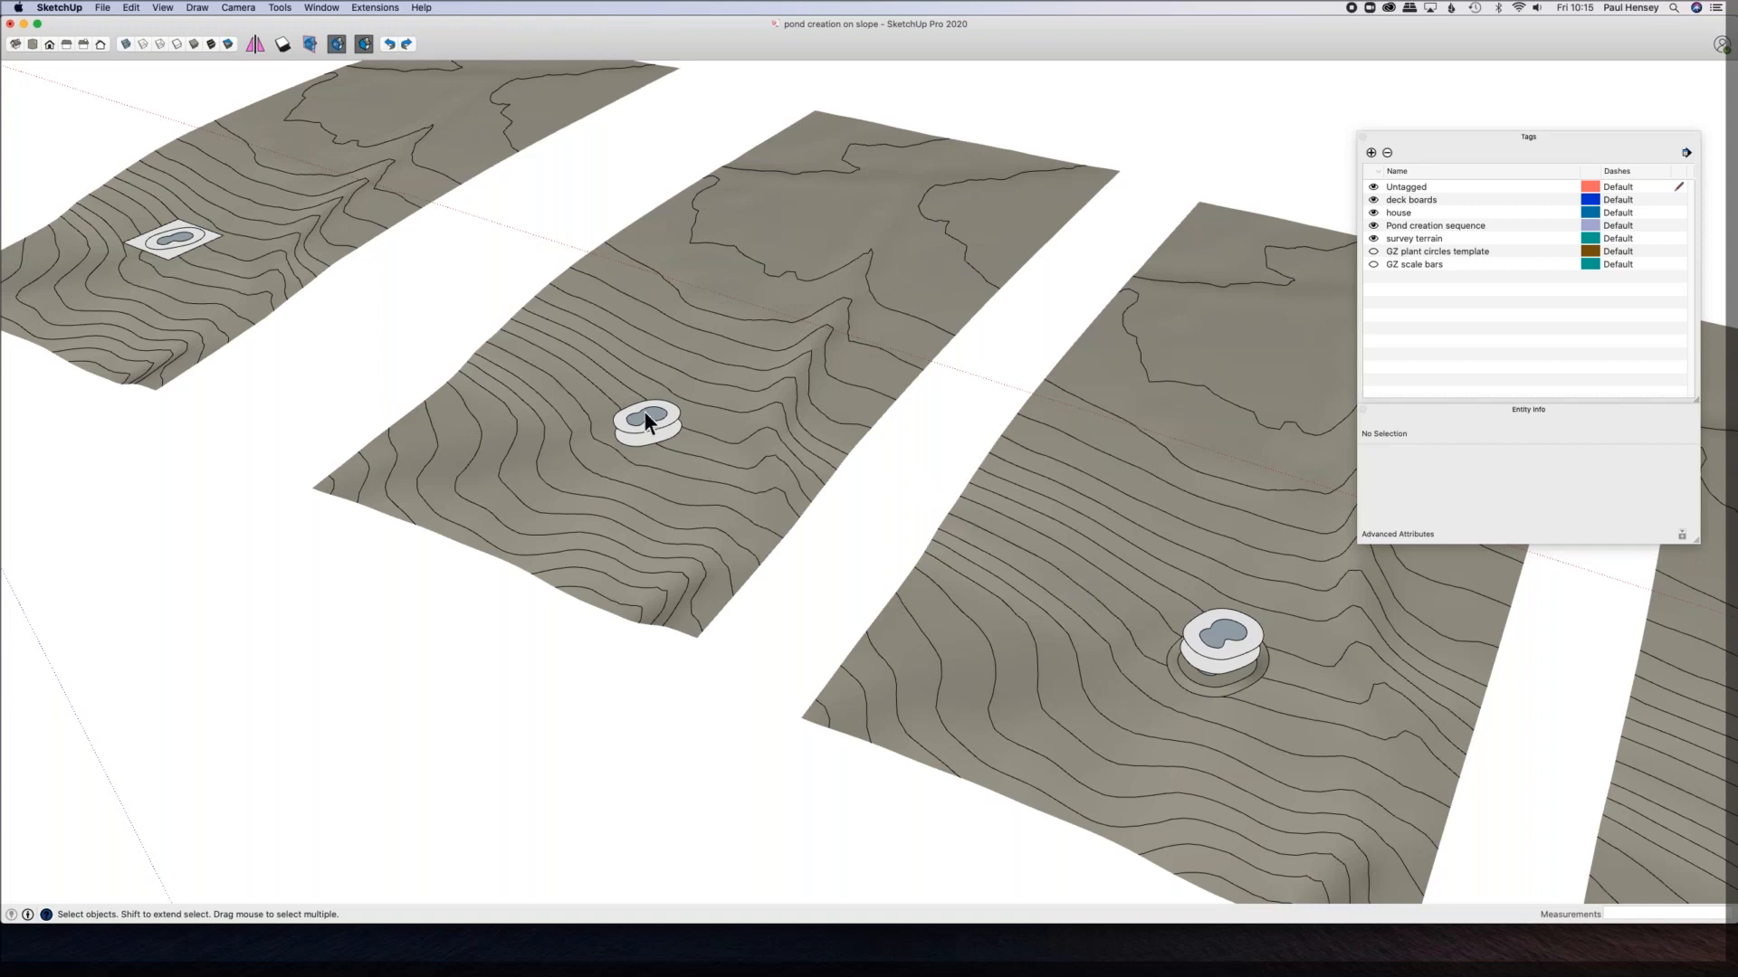
scroll(679, 378, down, 5)
shift+middle_drag(678, 378, 389, 306)
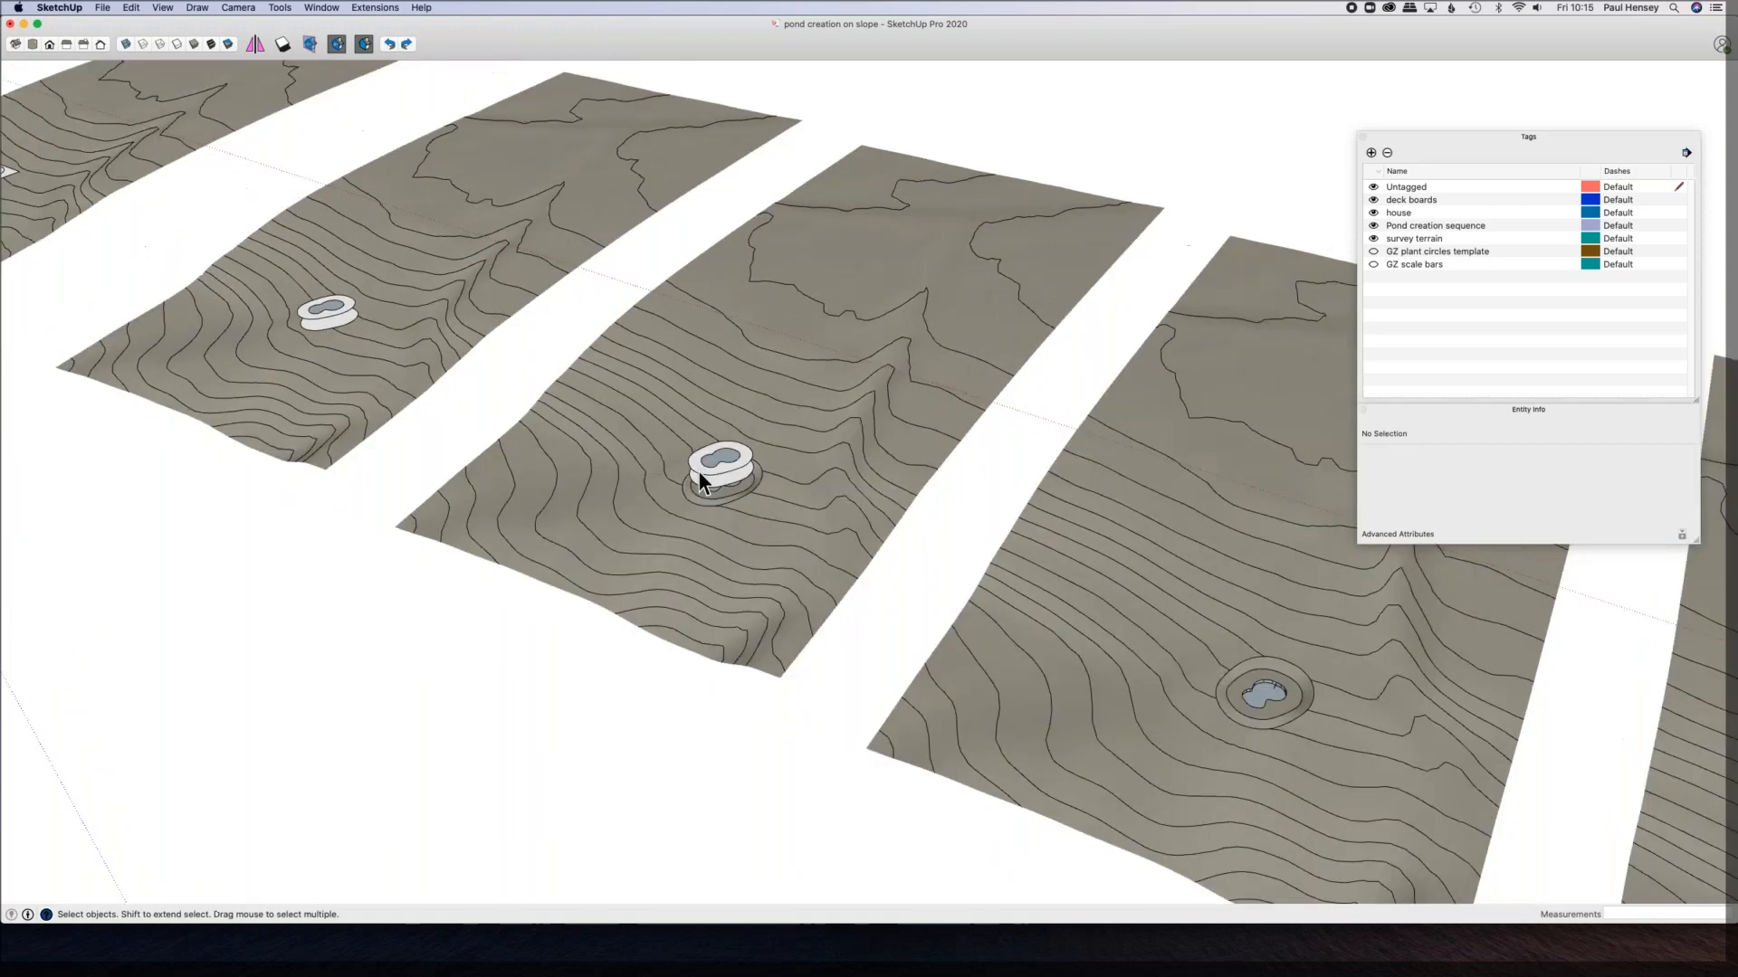
Step: Examine from a low angle the hollow stamped beneath the two ovals, and return to the unstamped terrain before it
scroll(719, 457, up, 5)
middle_drag(734, 487, 815, 199)
scroll(698, 491, up, 4)
middle_drag(699, 491, 767, 425)
scroll(767, 425, down, 8)
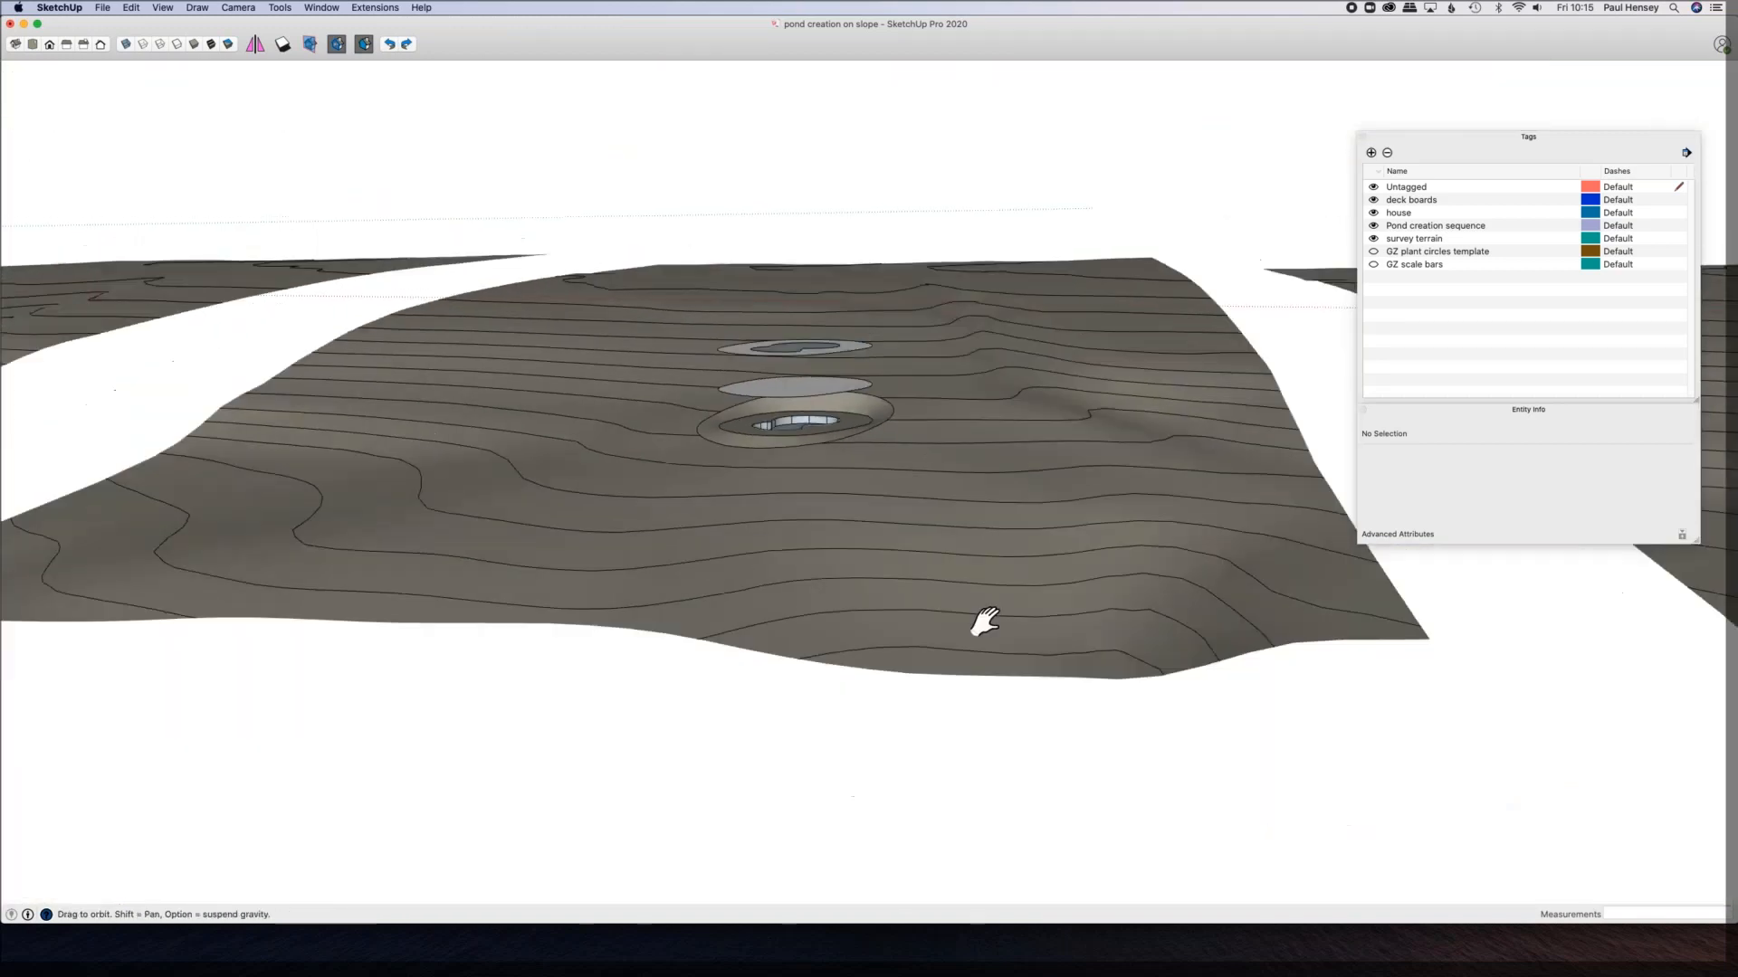
middle_drag(985, 621, 909, 603)
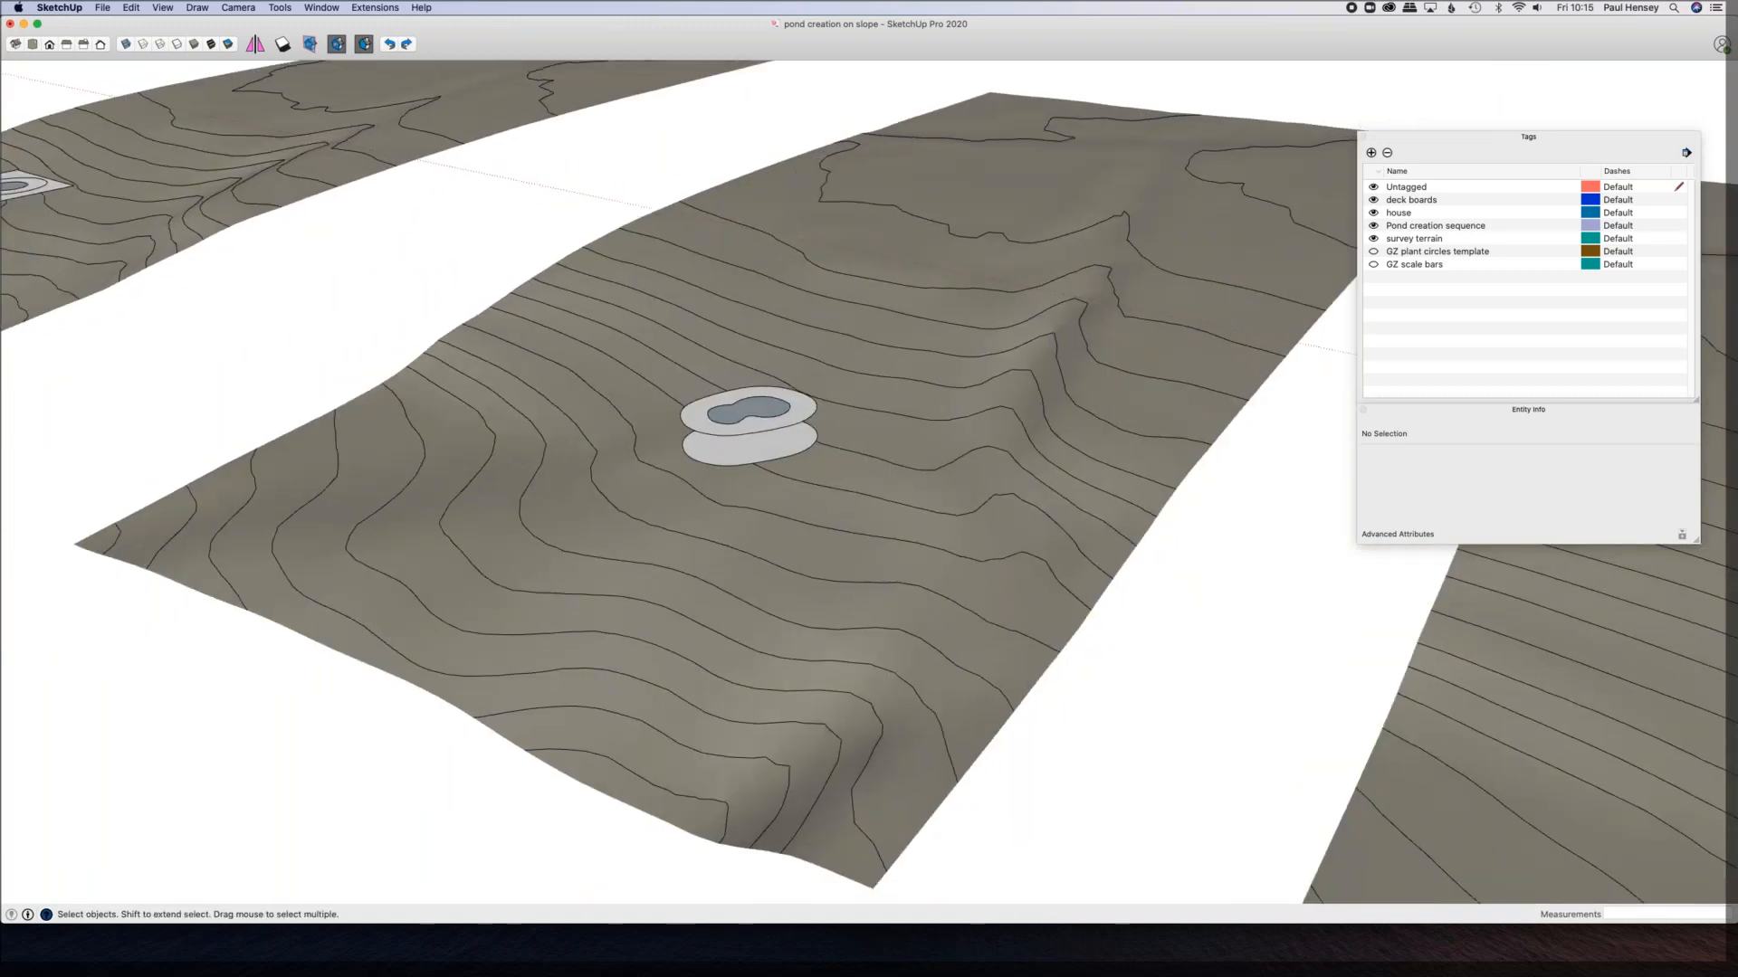
Step: Show the Sandbox tools and select the lower oval face together with its boundary edges
drag(425, 3, 511, 42)
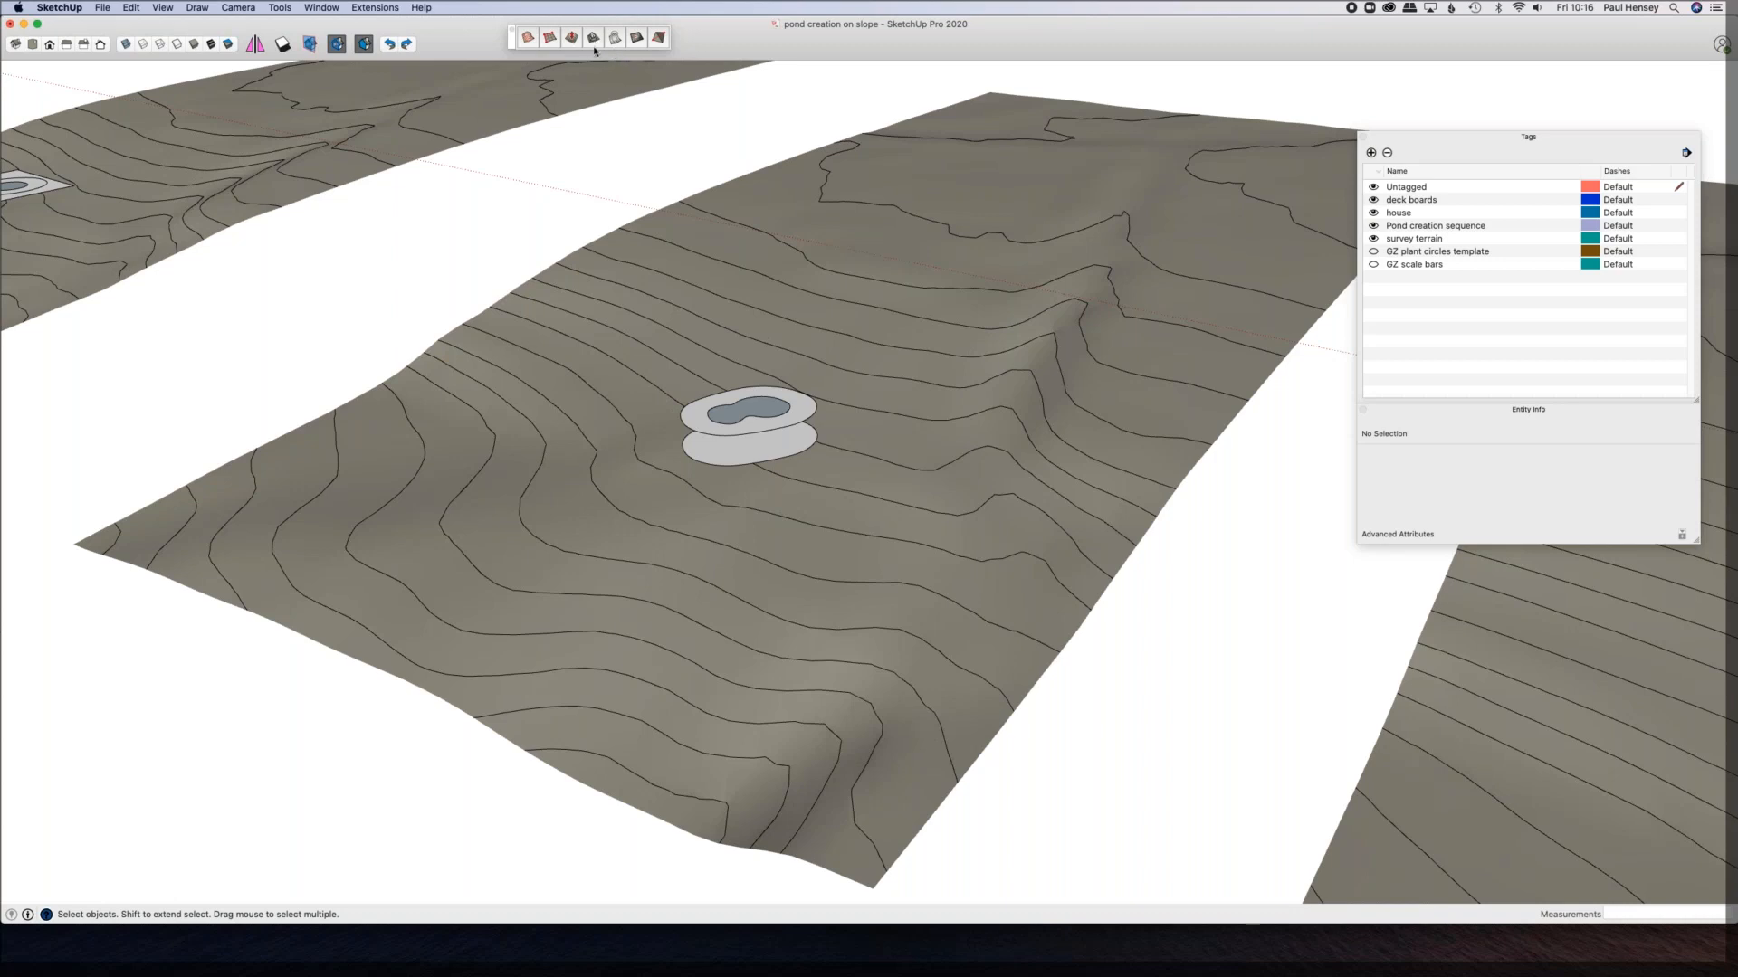
click(784, 444)
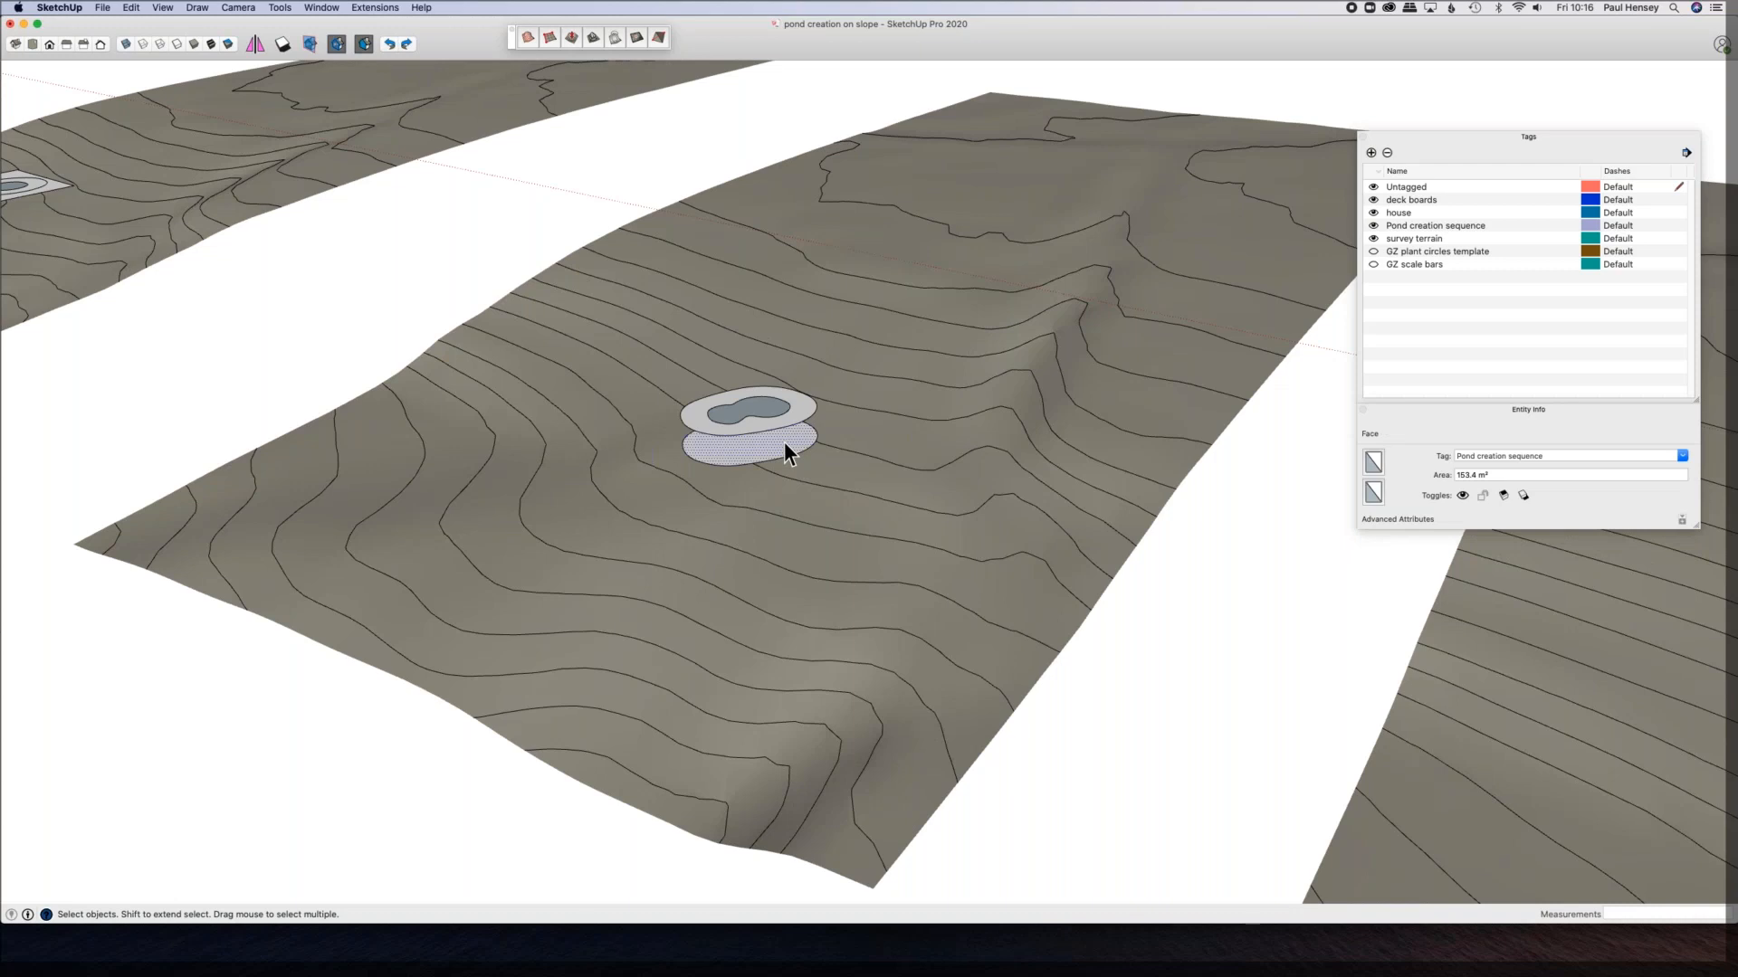
double_click(784, 443)
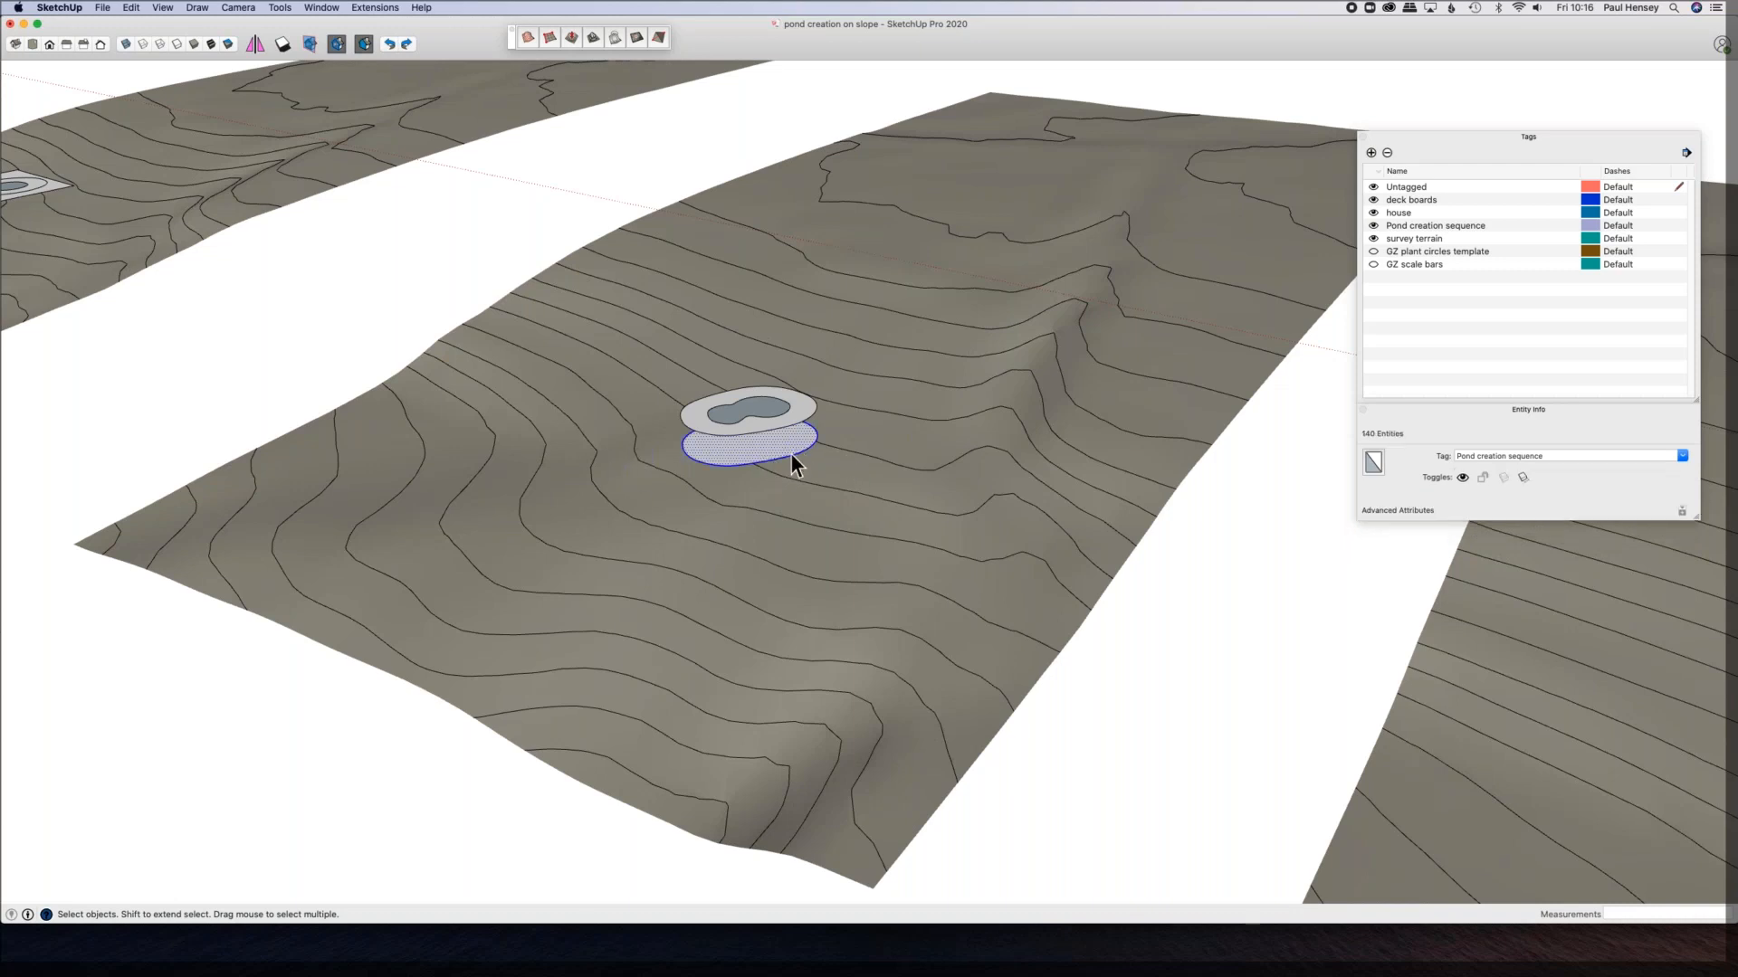
scroll(770, 466, up, 3)
middle_drag(770, 466, 676, 389)
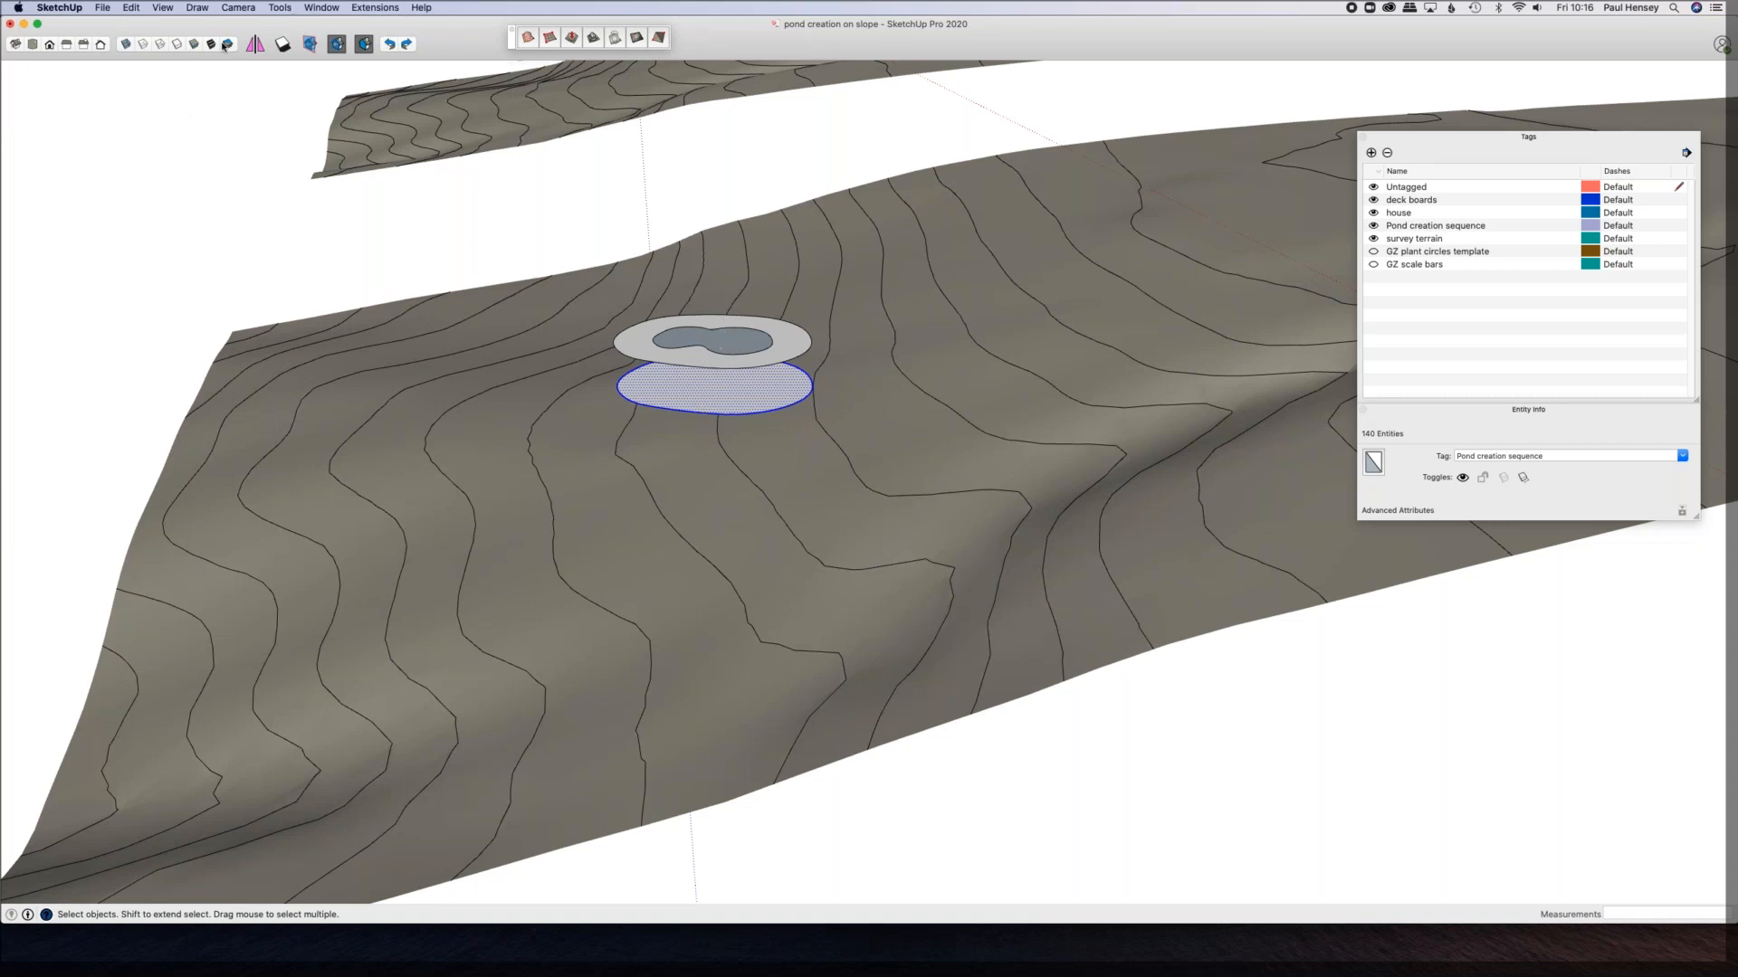
Step: Switch to the top view and examine how the two stacked ovals line up in plan
click(35, 48)
click(240, 7)
click(508, 242)
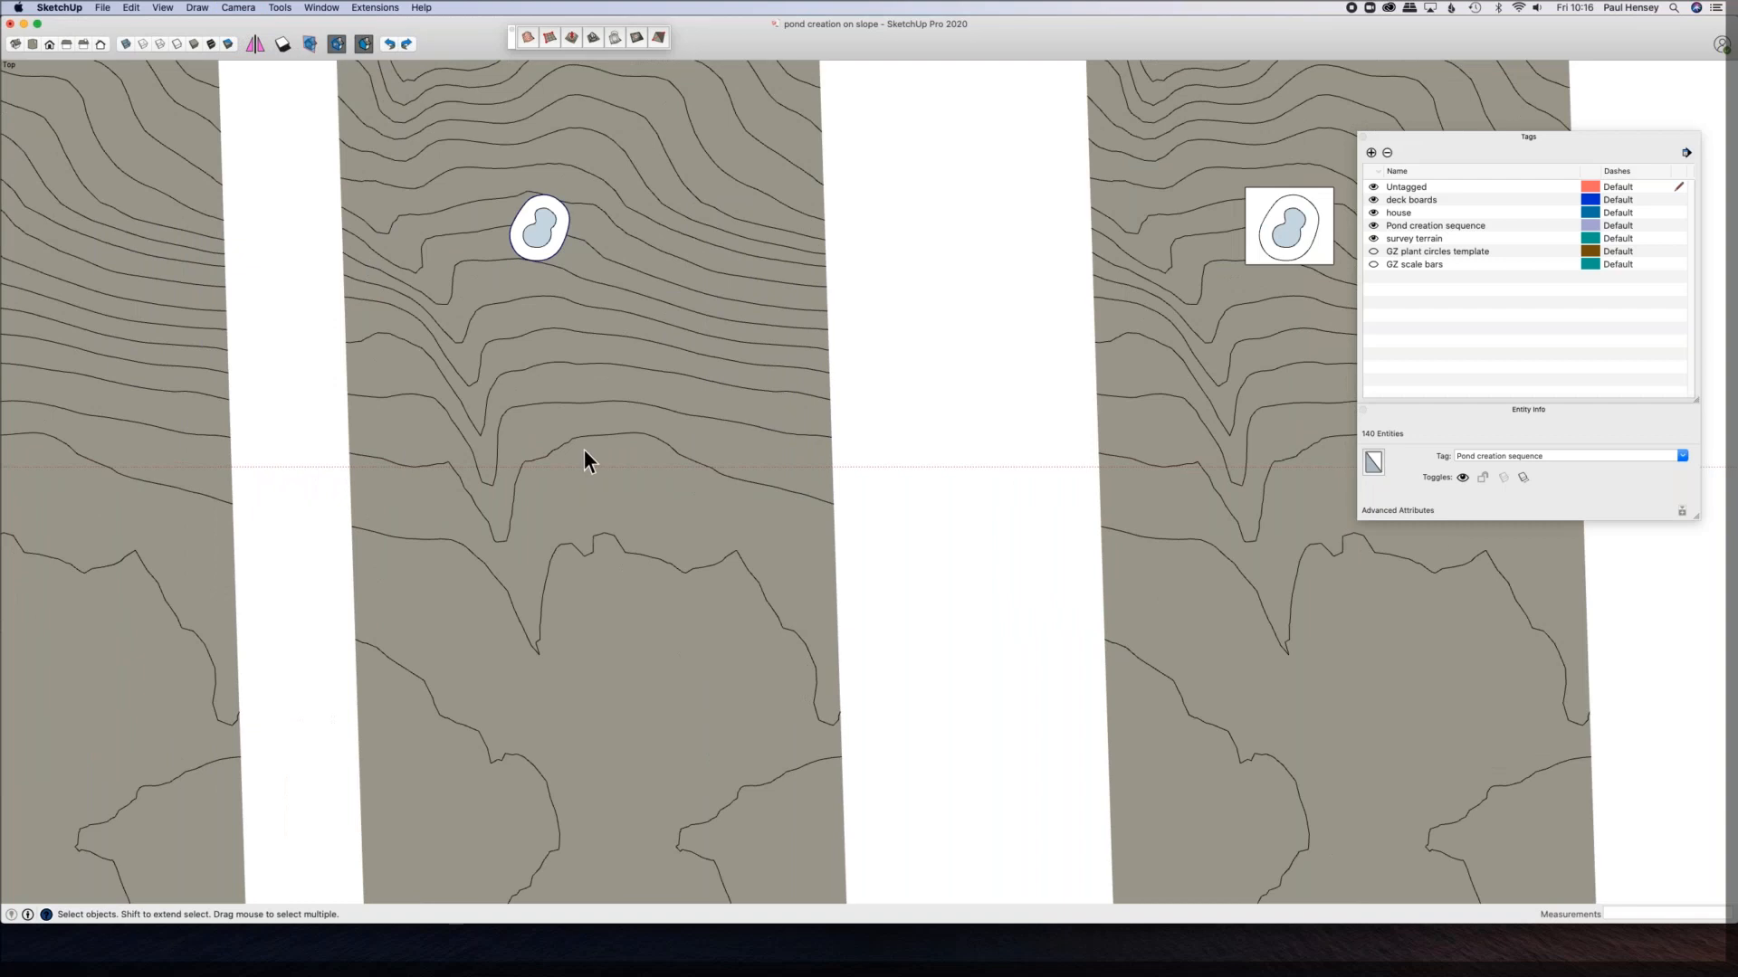
scroll(537, 333, up, 3)
shift+middle_drag(594, 459, 699, 619)
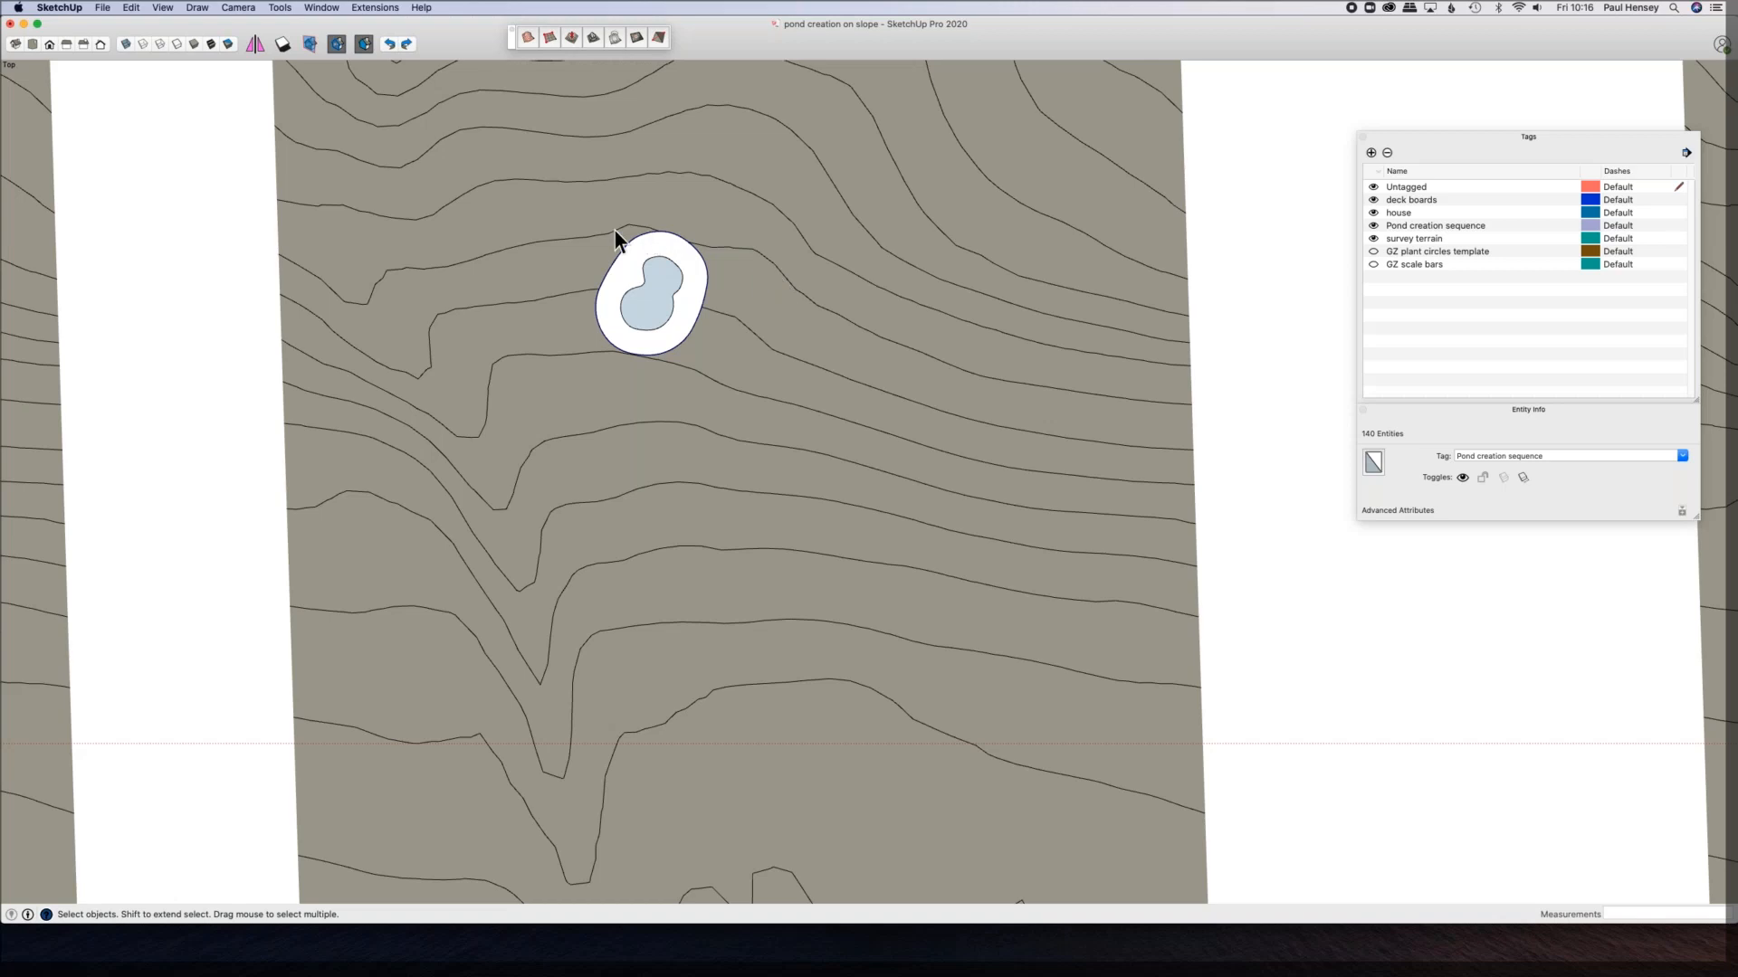
Step: Try moving the upper ring and its edges sideways off the lower oval in plan, and return to an oblique view
click(670, 252)
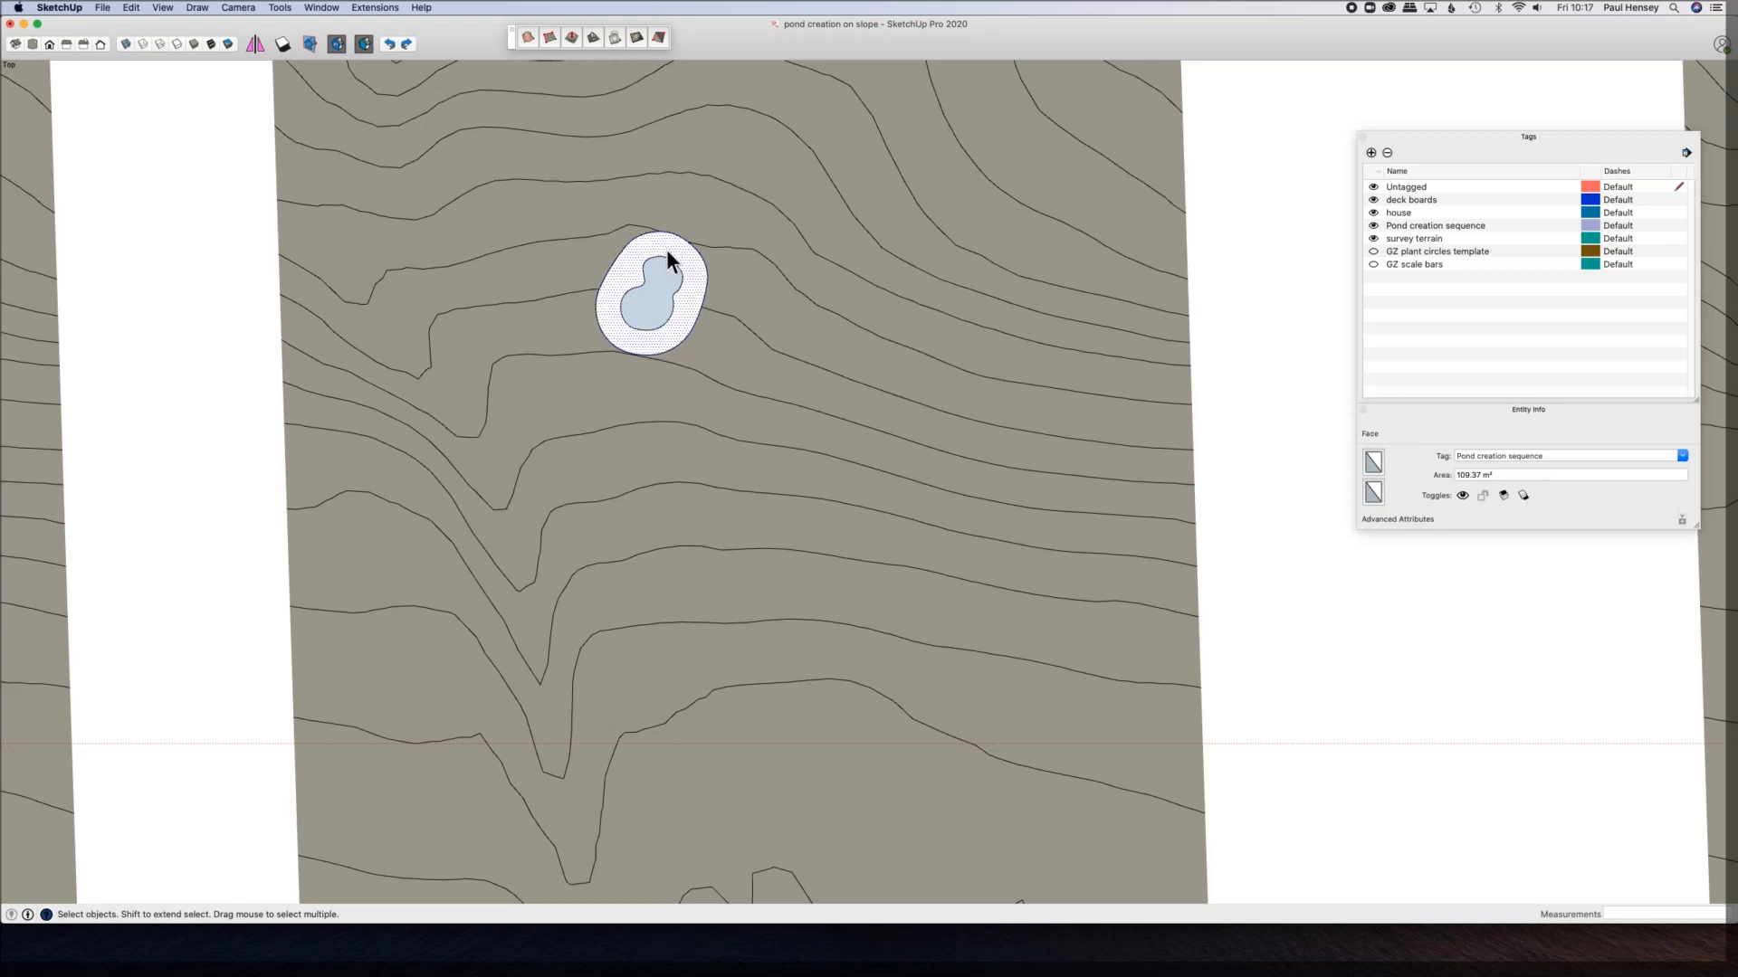
double_click(668, 251)
key(m)
click(684, 245)
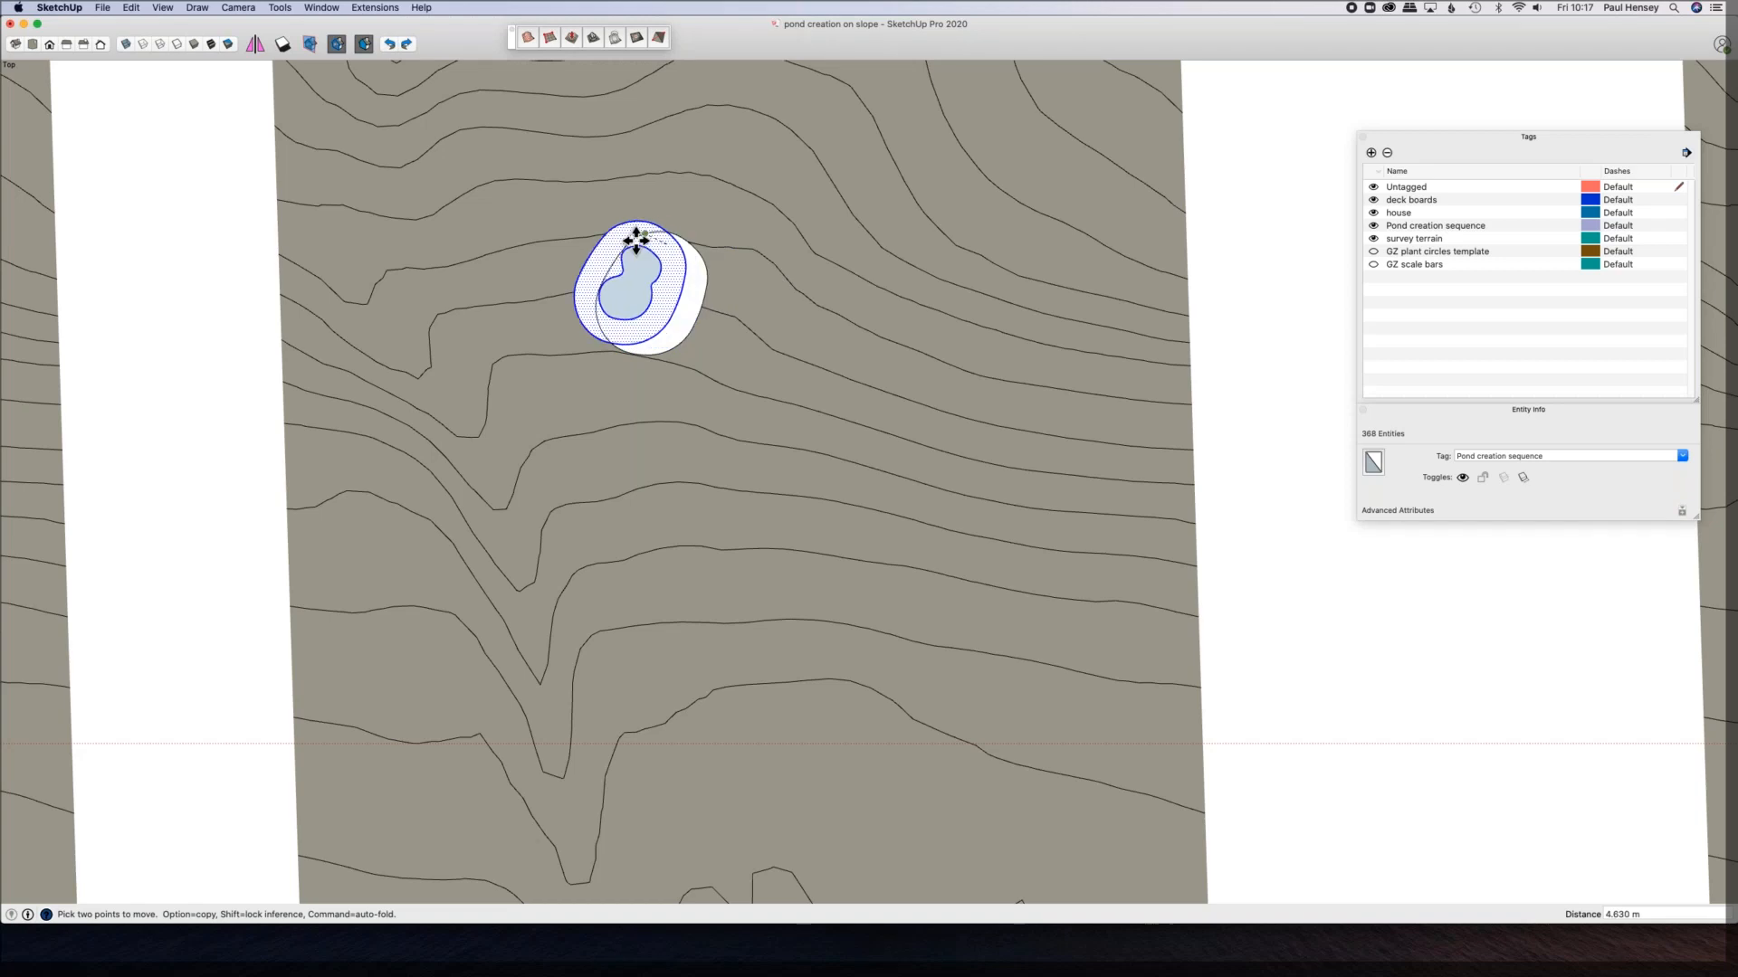
key(Escape)
key(o)
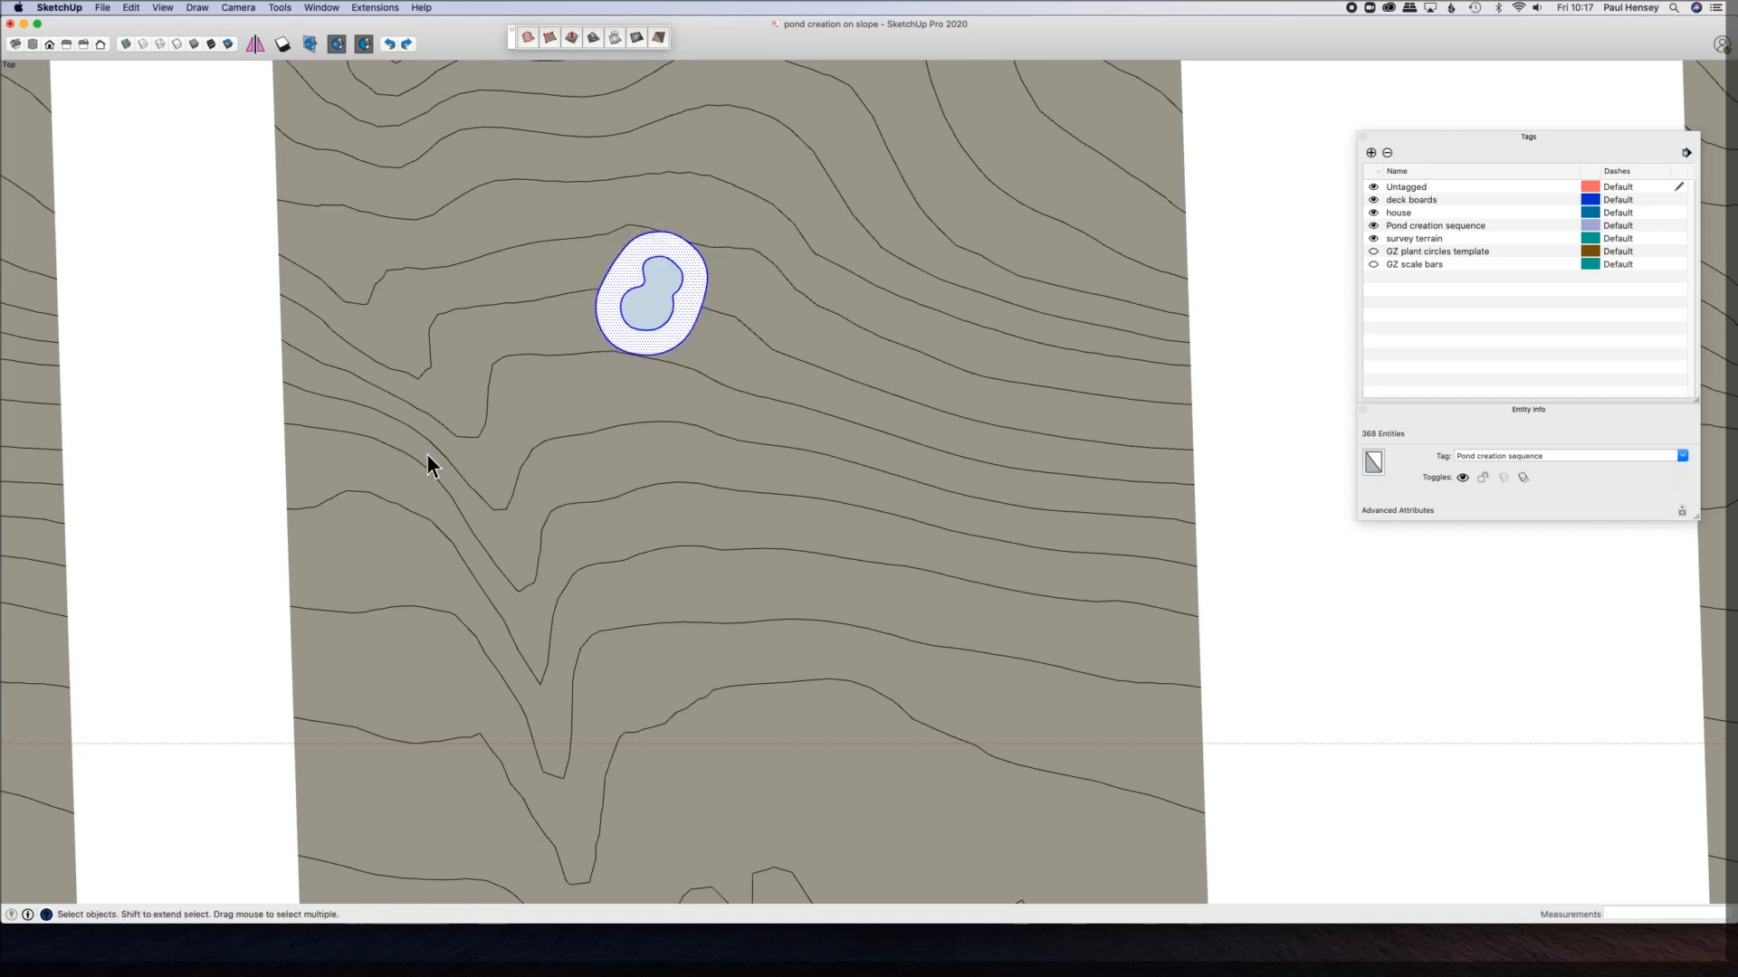
drag(855, 389, 1047, 327)
middle_drag(1048, 328, 1357, 181)
middle_drag(625, 331, 769, 303)
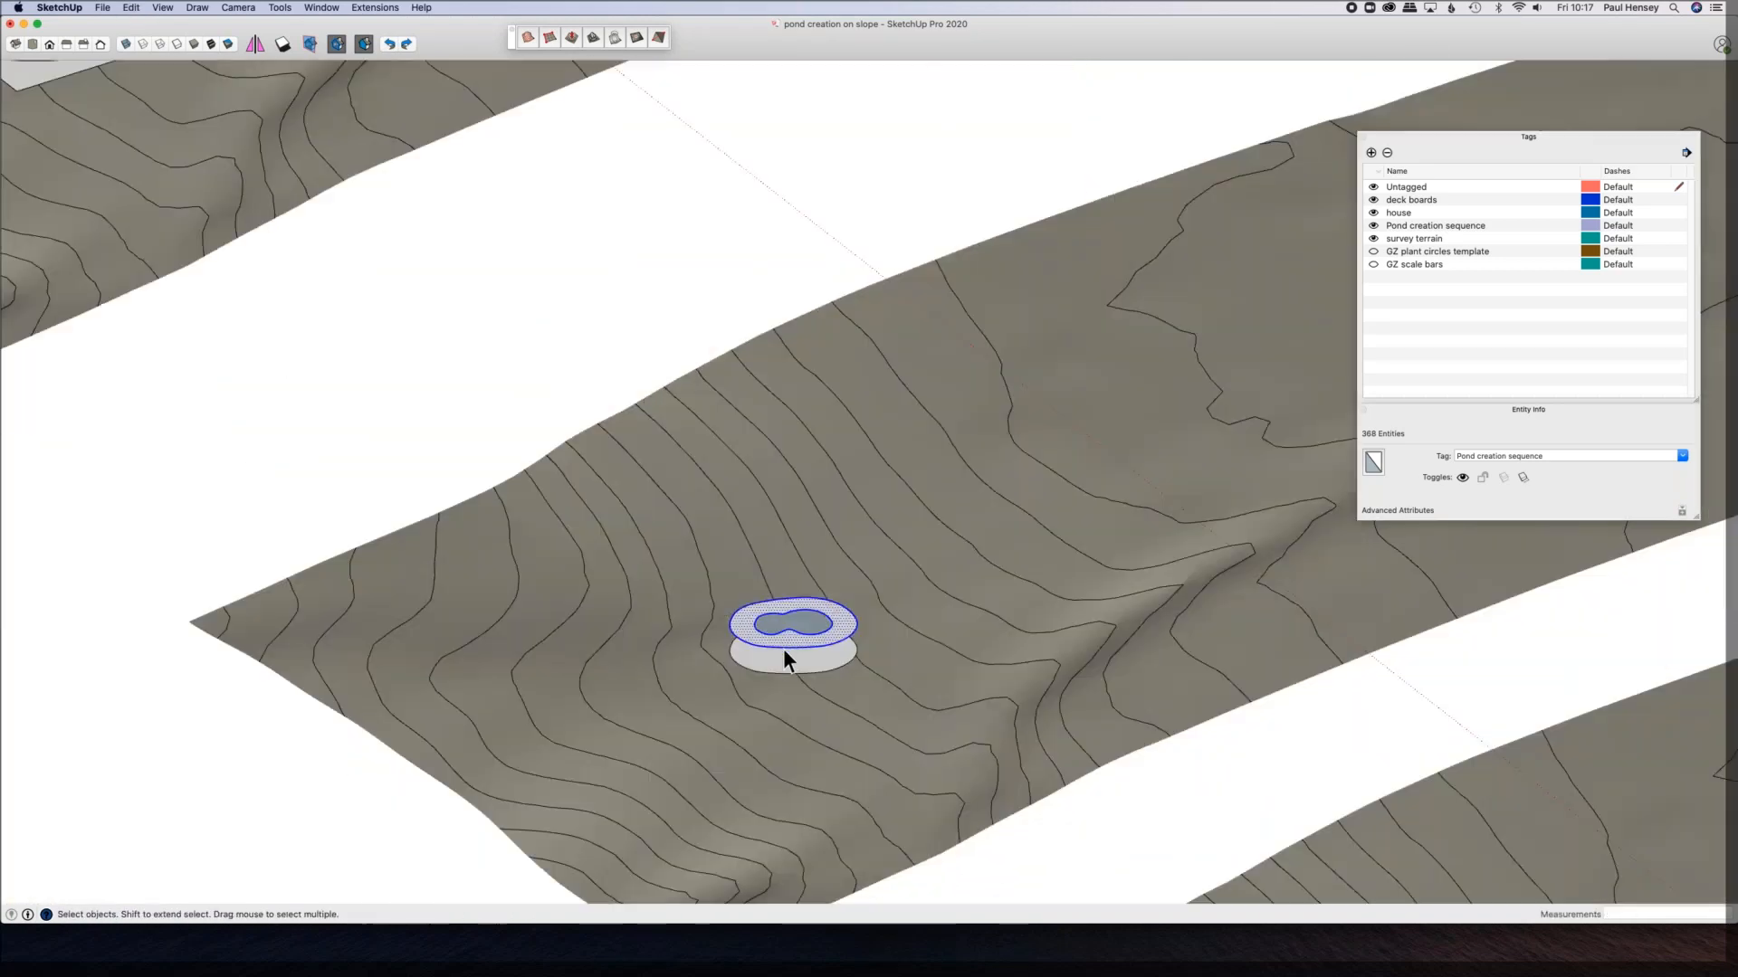
Step: Stamp the lower oval and its edges into the sloping terrain mesh beneath it with an offset of 3.5 m
click(782, 661)
key(o)
shift+middle_drag(658, 501, 868, 498)
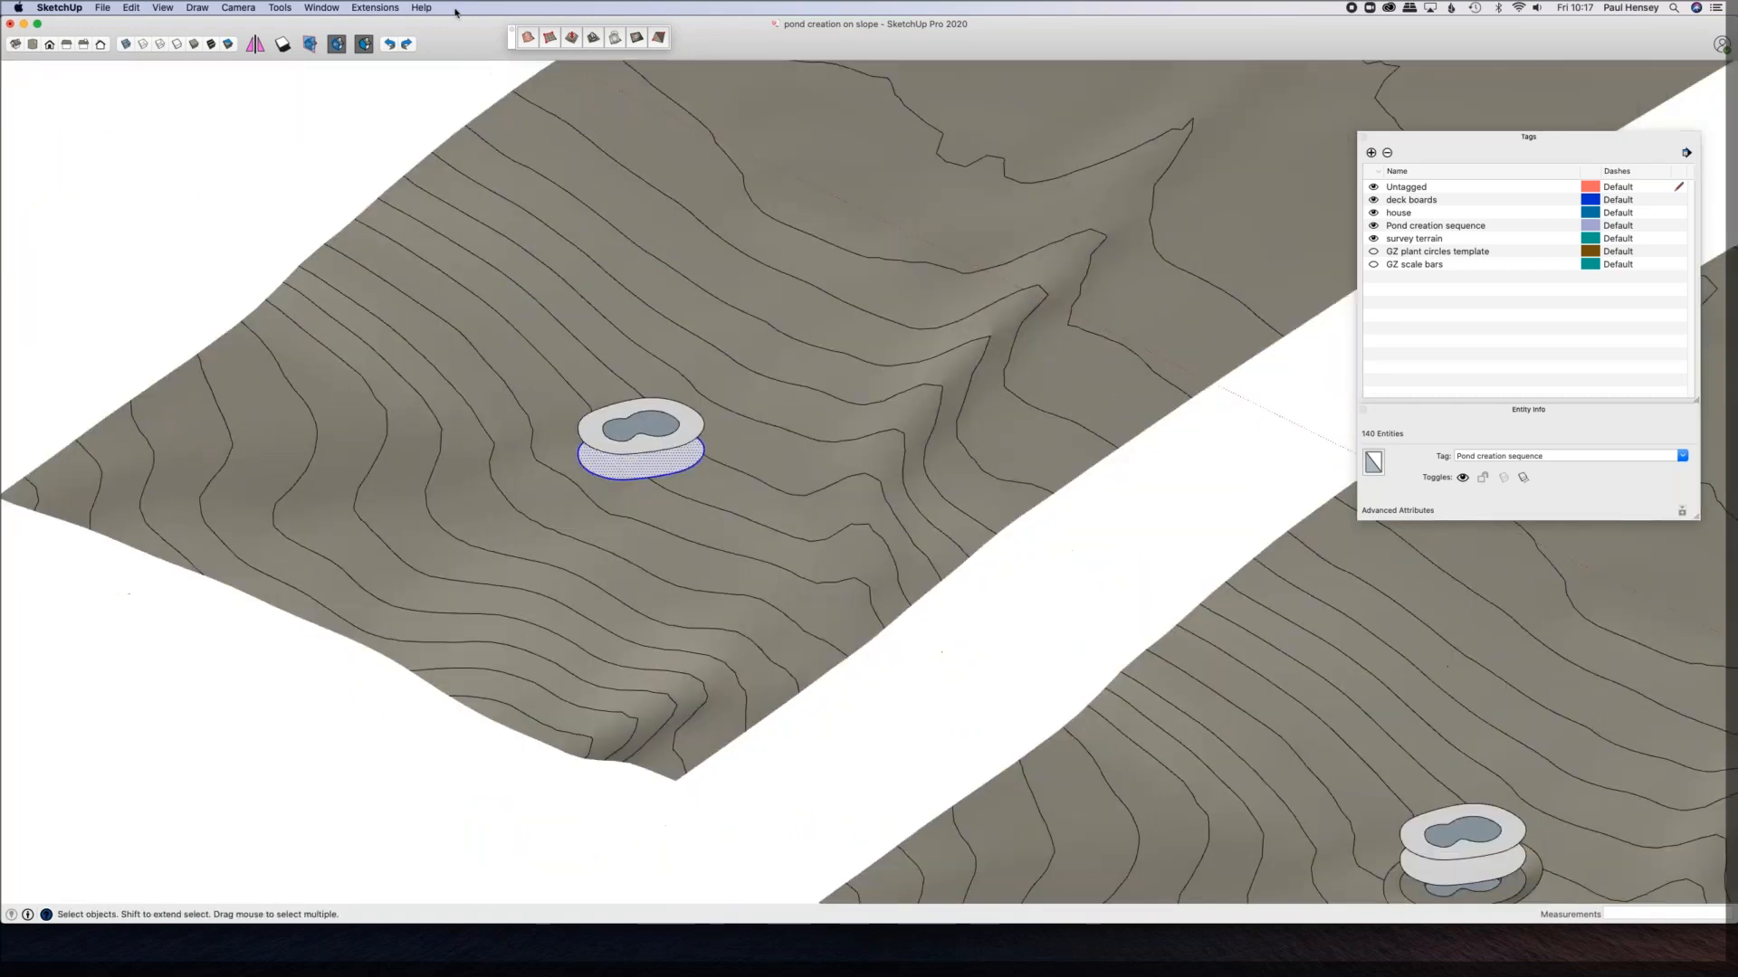
click(595, 42)
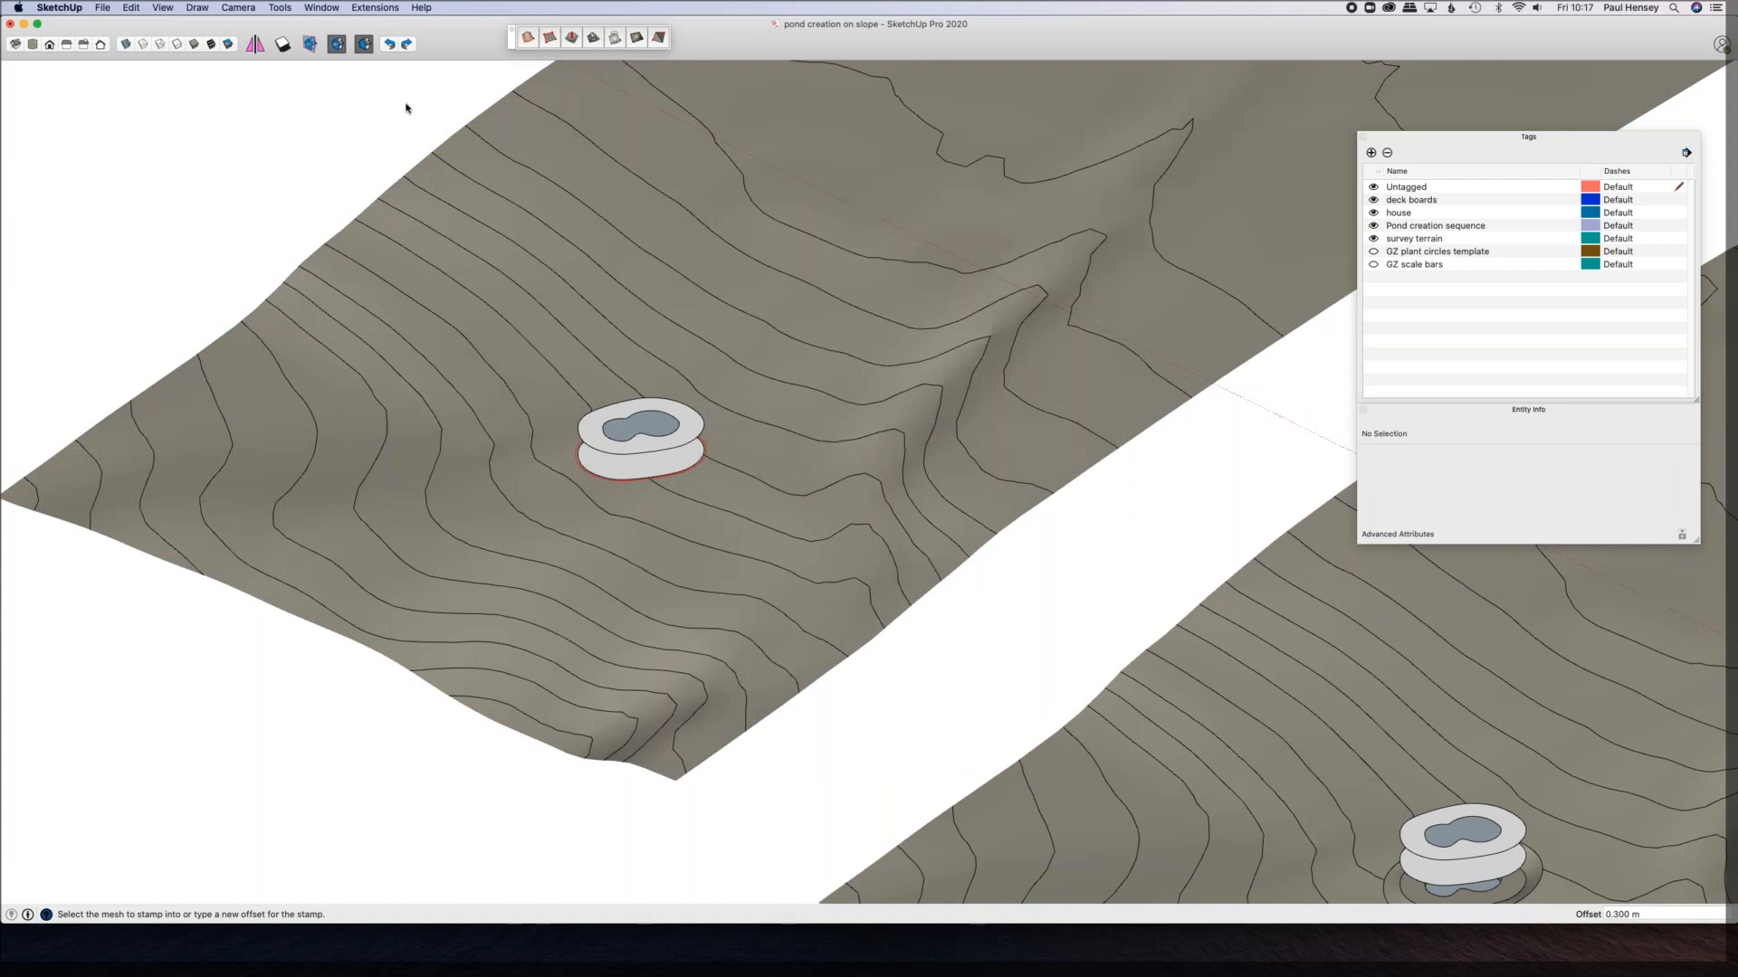
scroll(676, 559, up, 6)
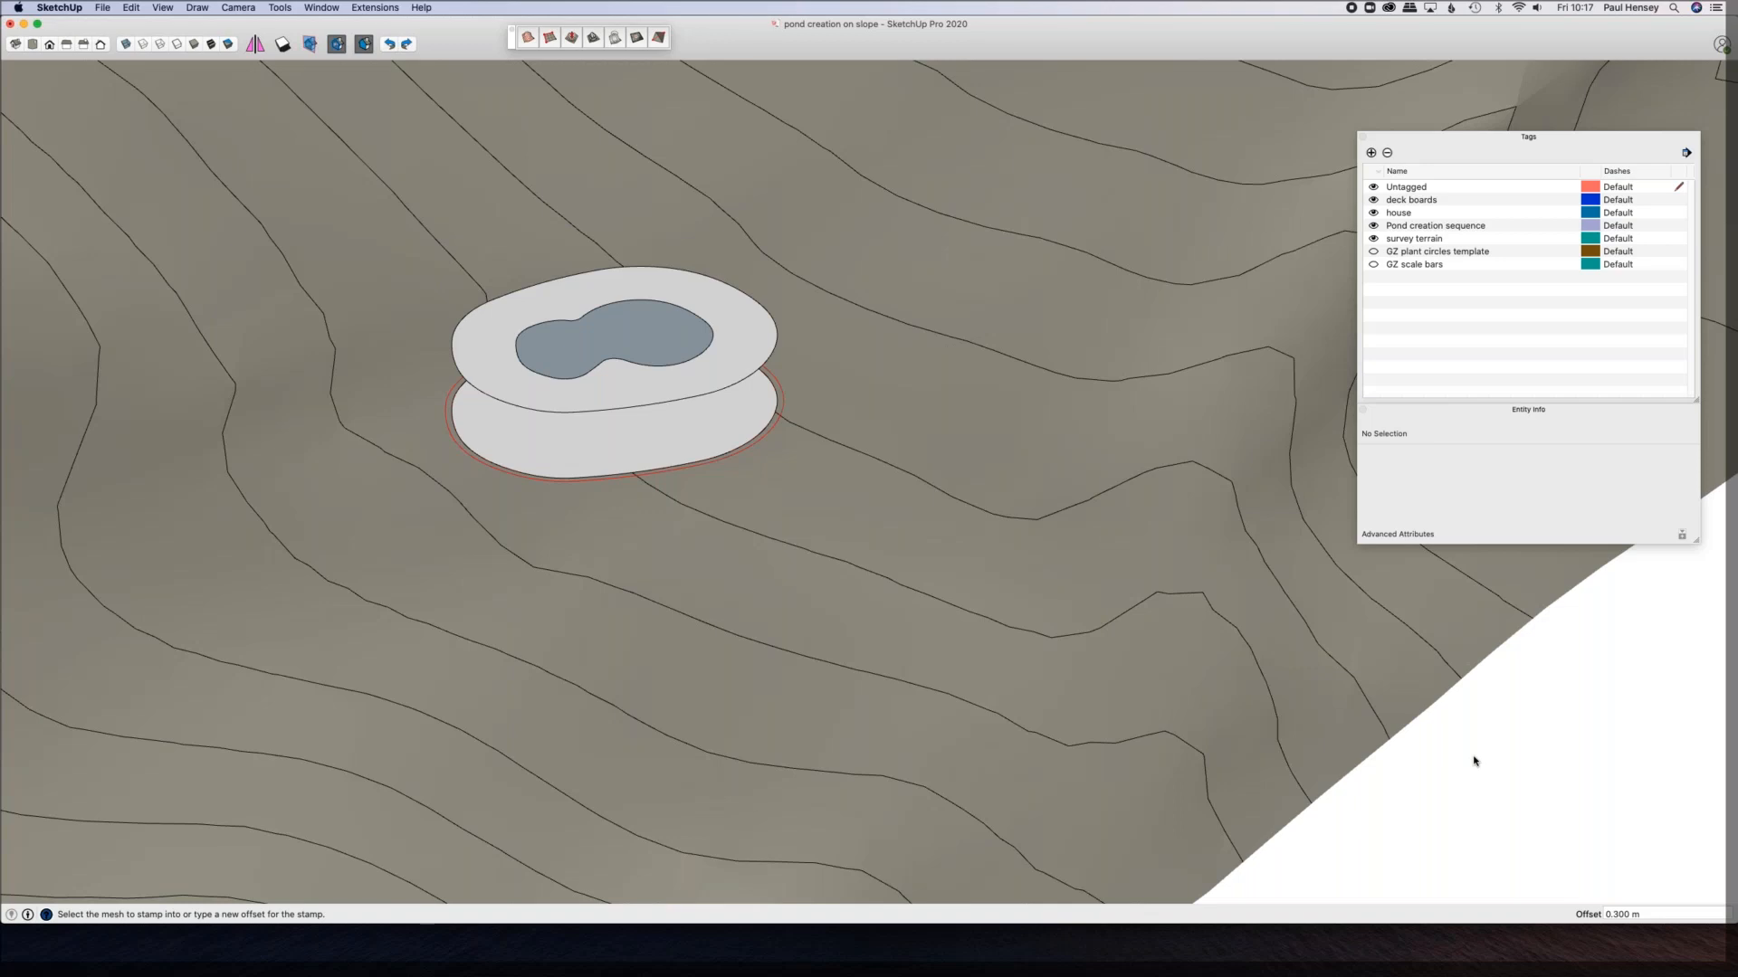
text(2)
key(Return)
middle_drag(633, 543, 698, 547)
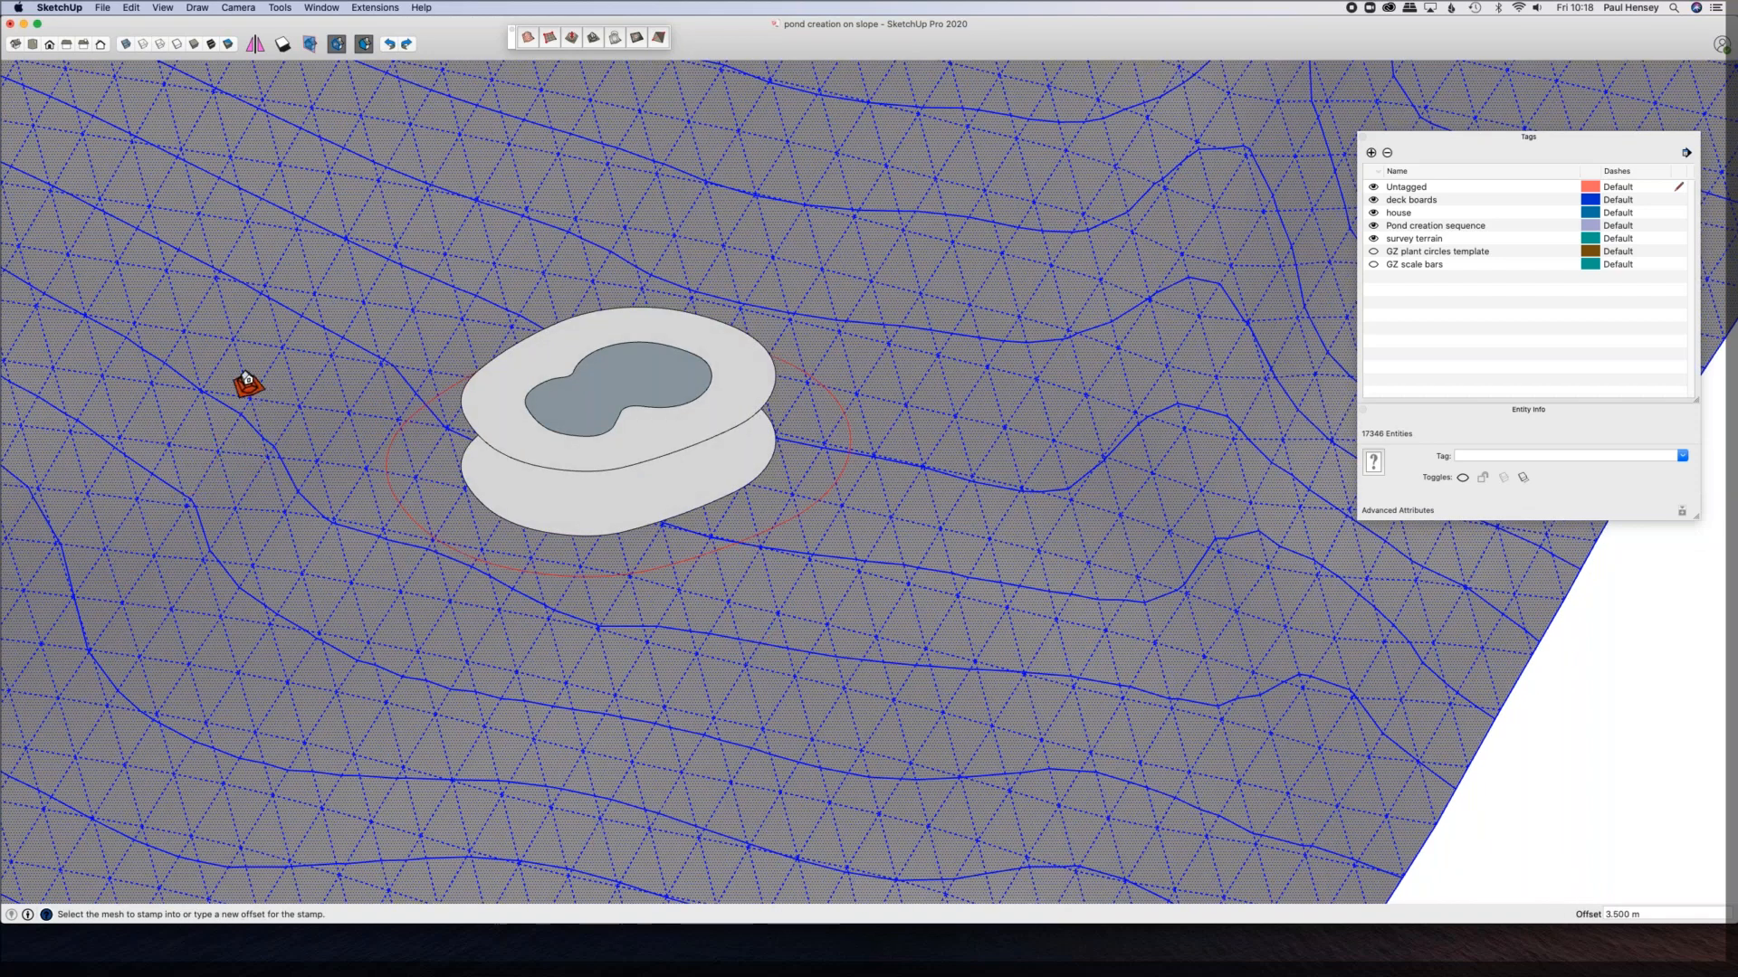
middle_drag(246, 380, 689, 562)
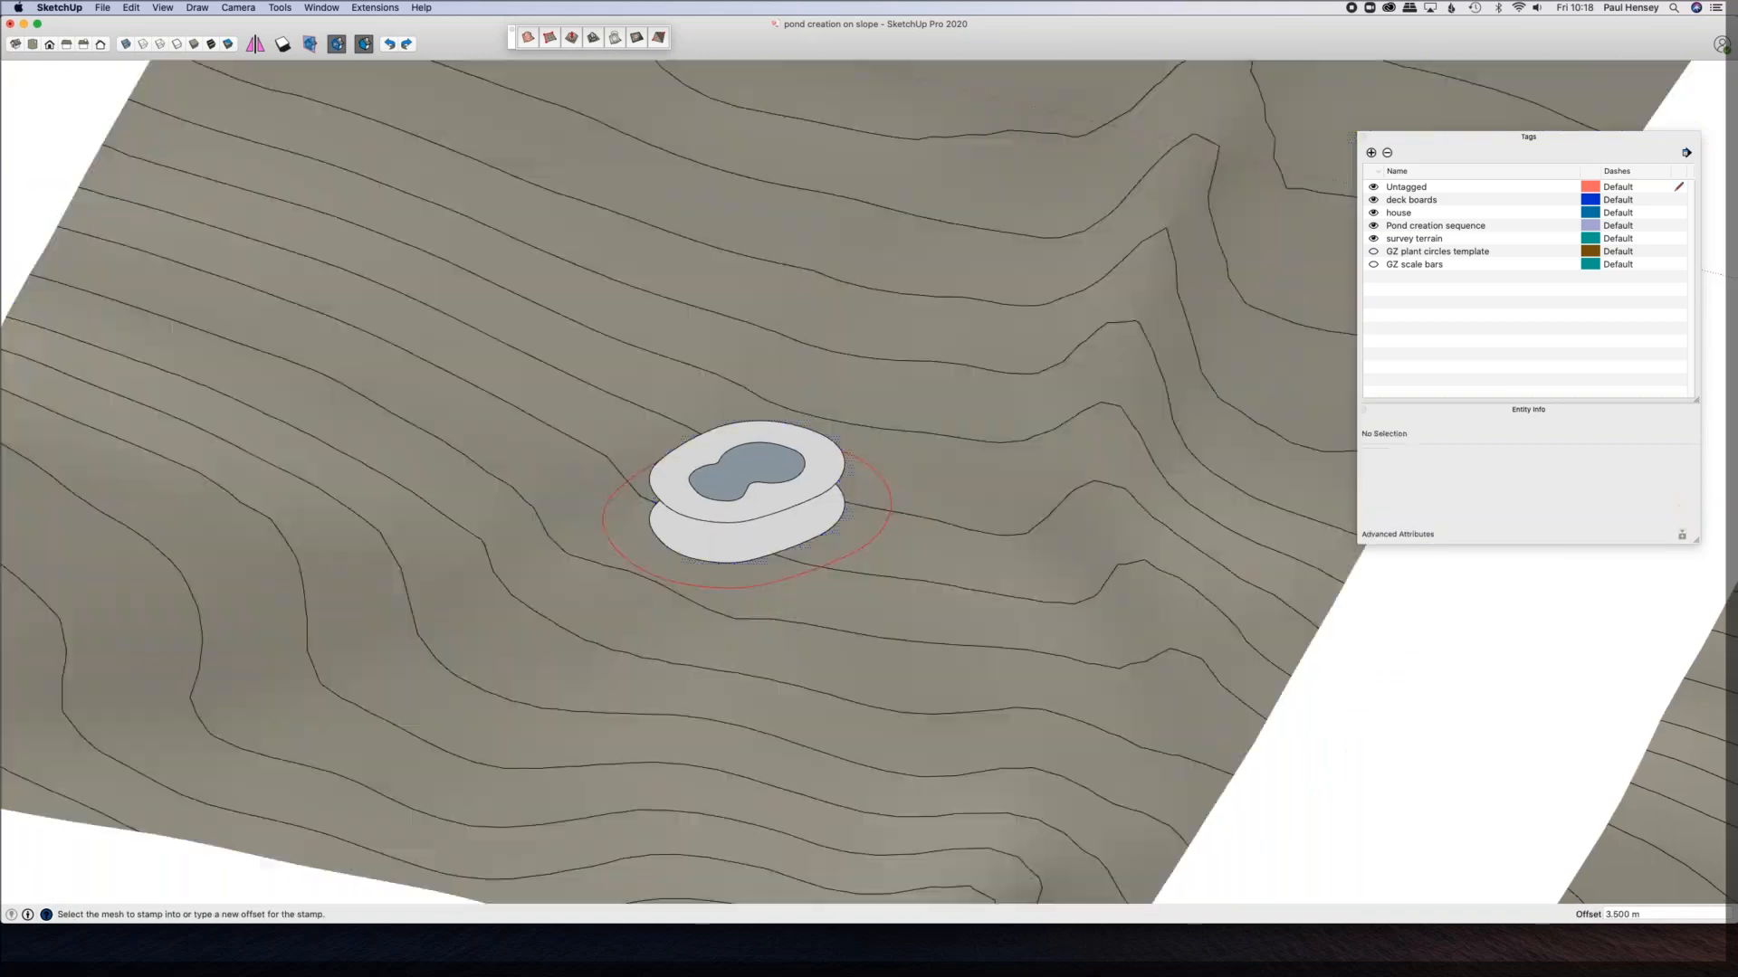
click(480, 477)
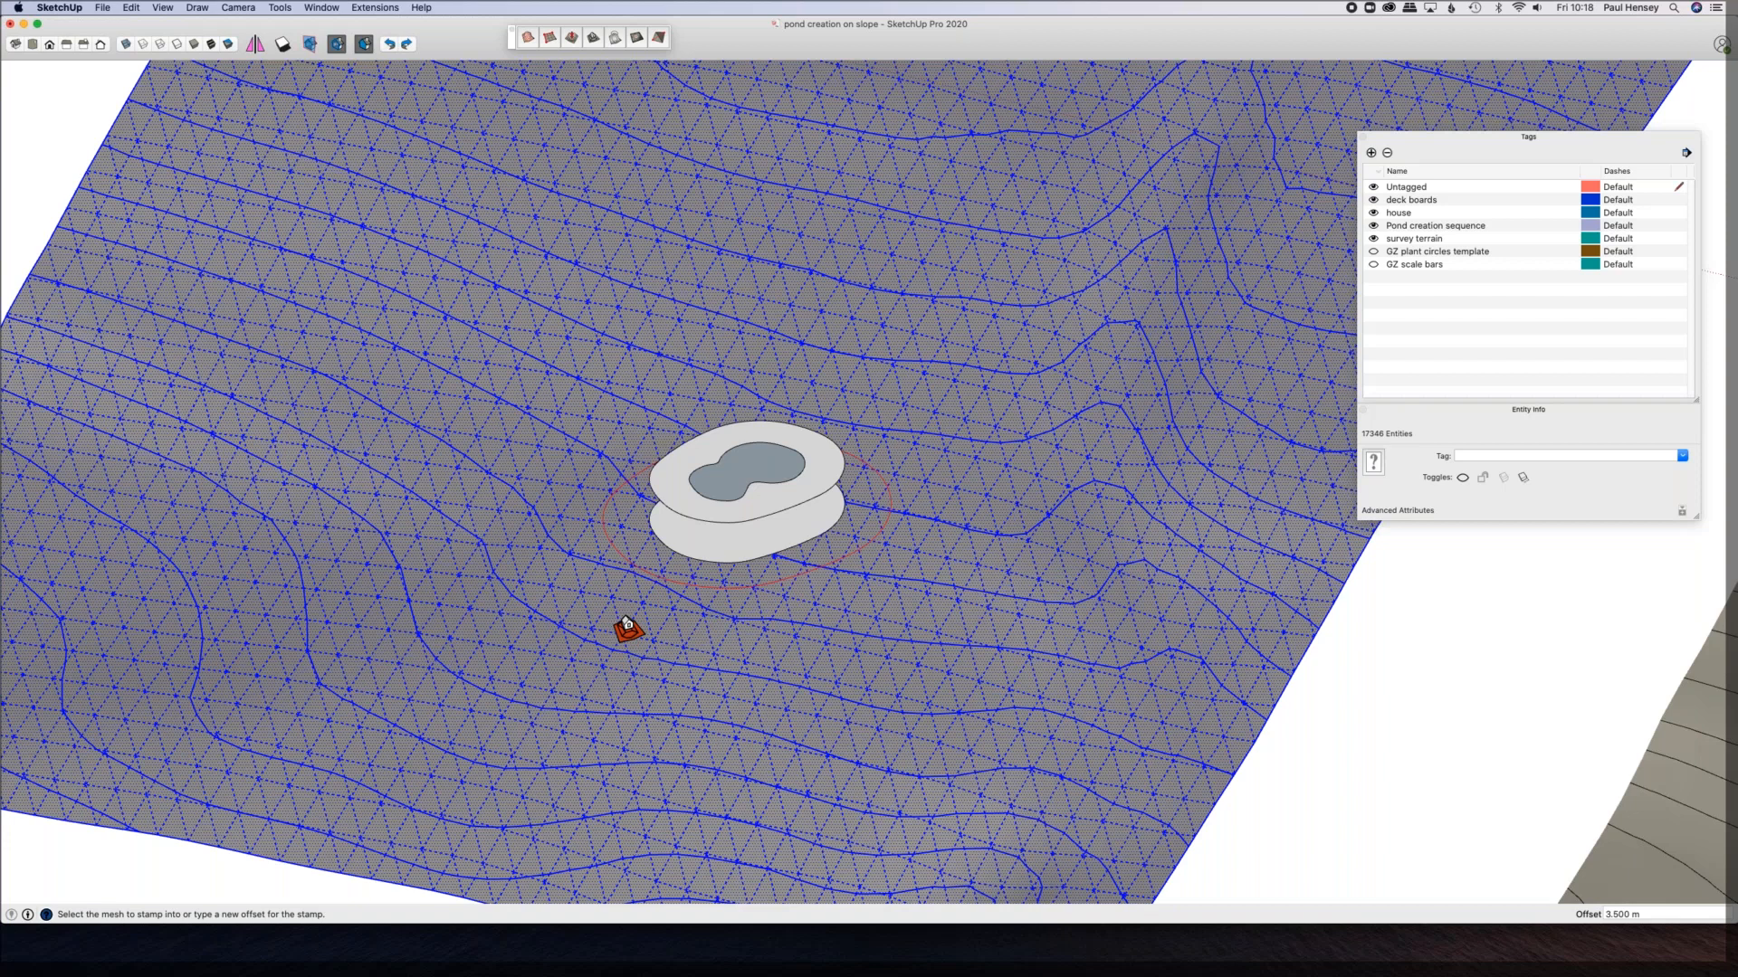
click(628, 629)
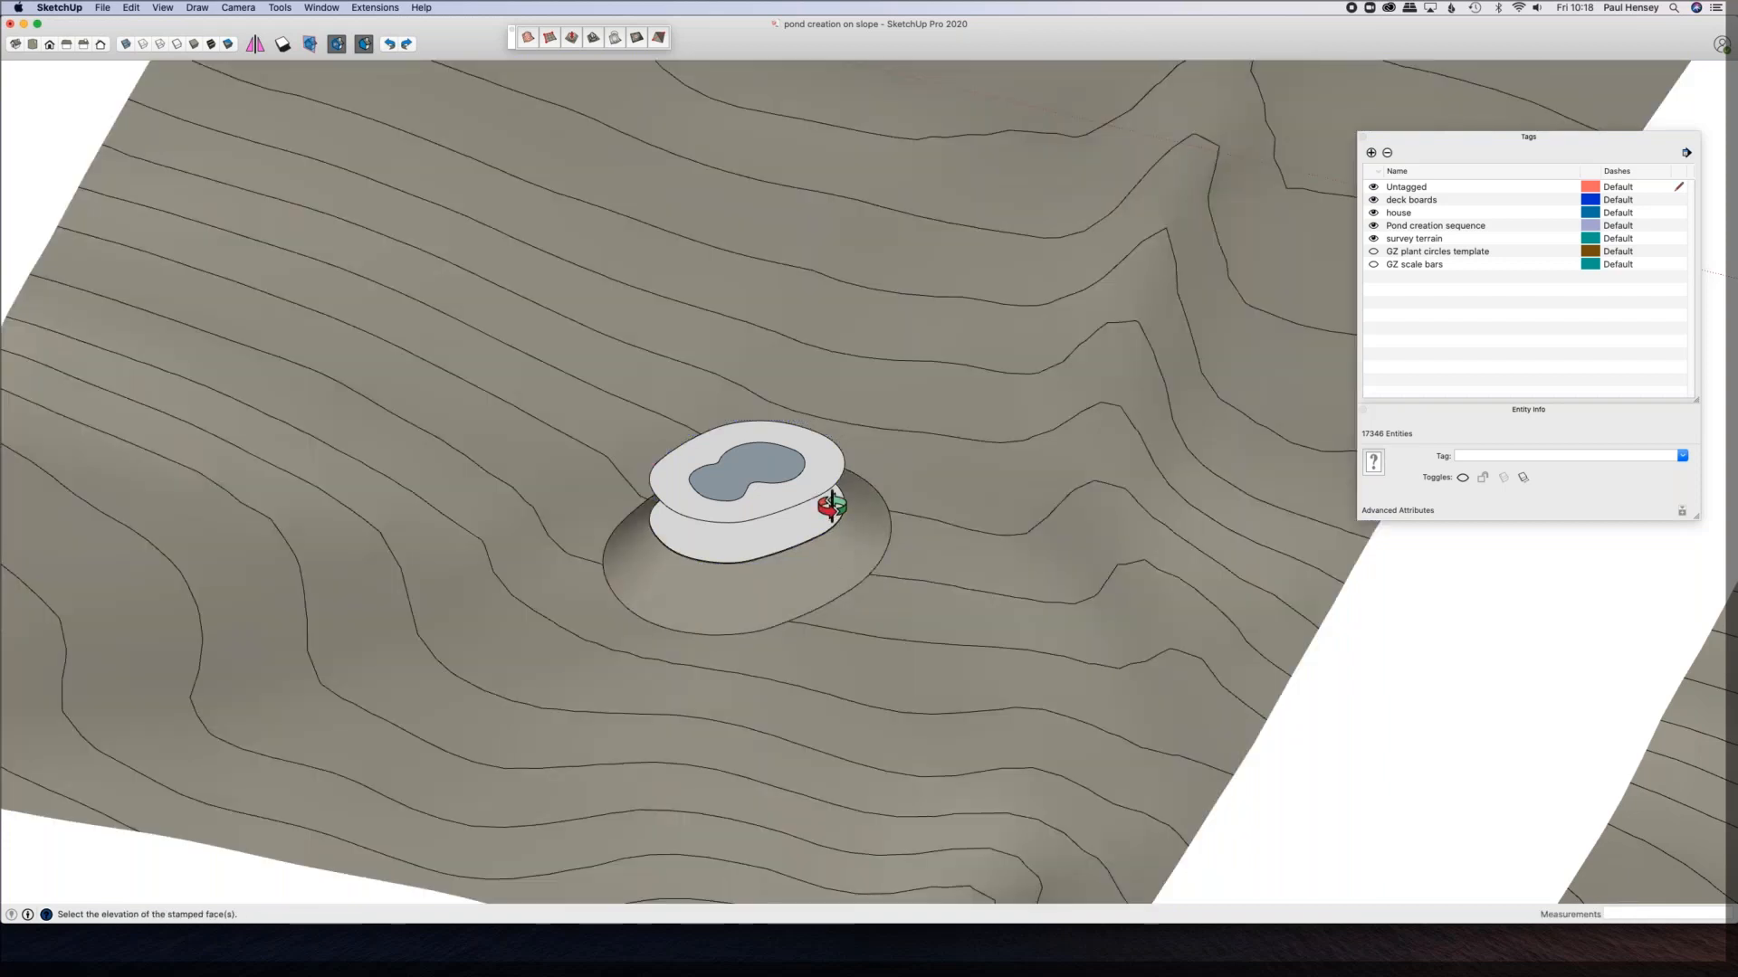
Step: Set the stamped platform's elevation so it sits partly cut into the slope beneath the two ovals, and select its flat face
middle_drag(827, 481, 812, 371)
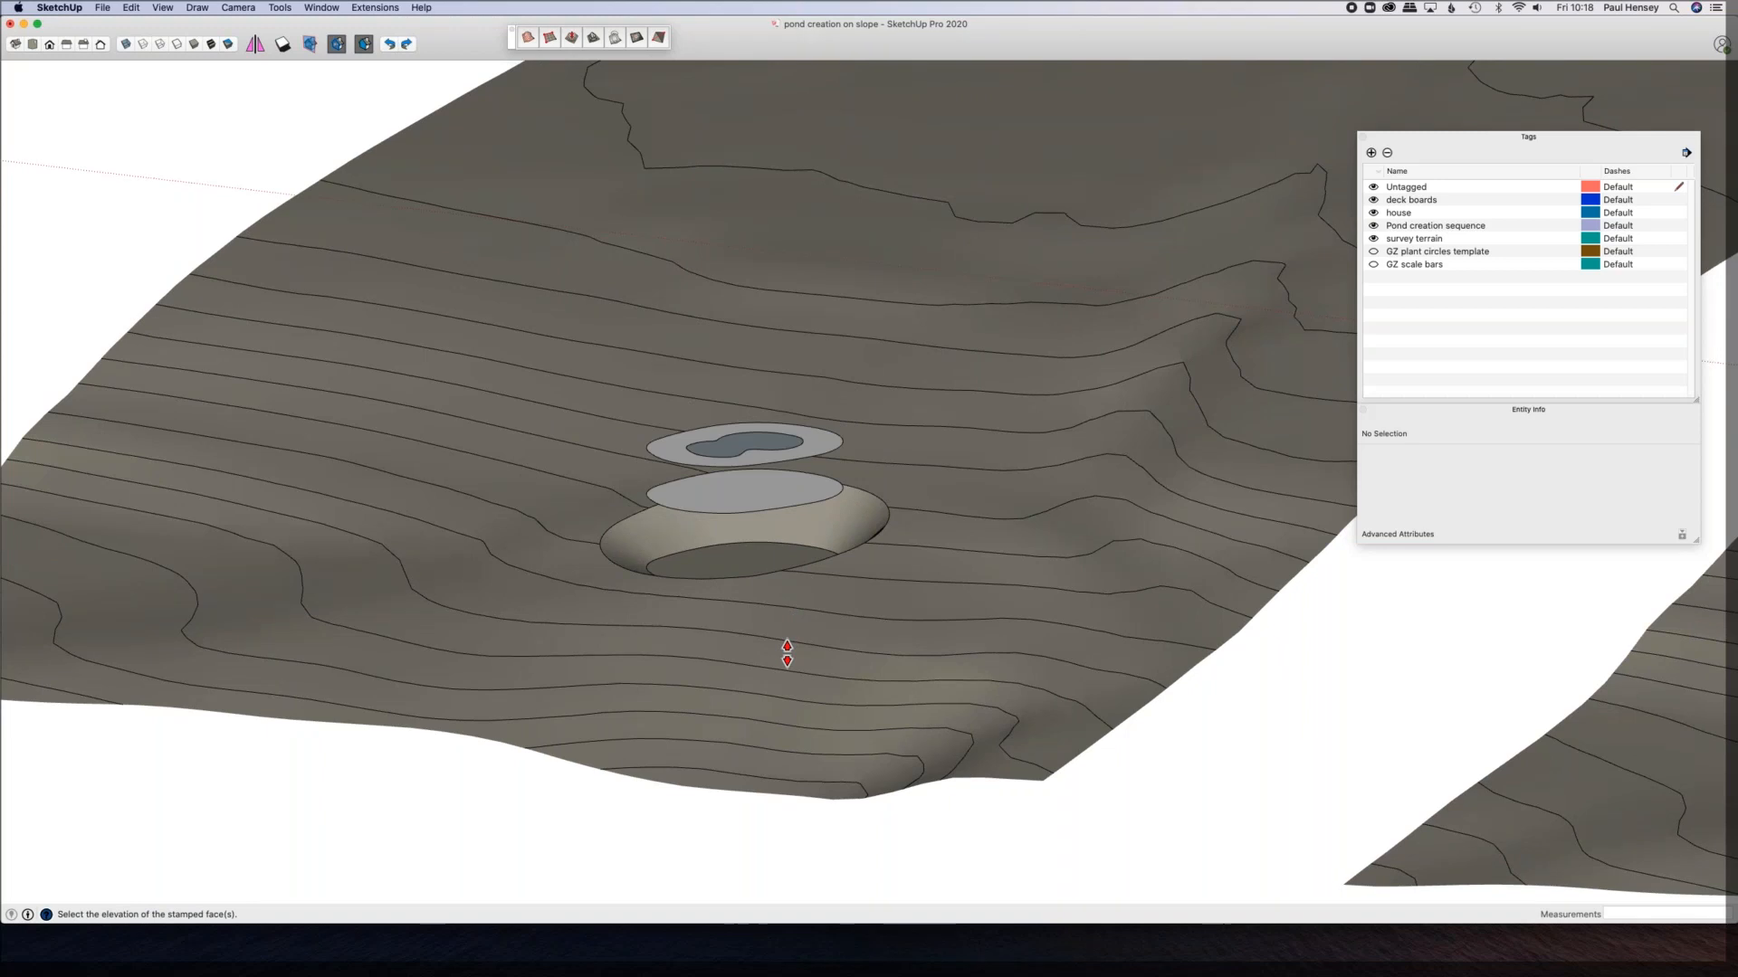
middle_drag(777, 652, 176, 636)
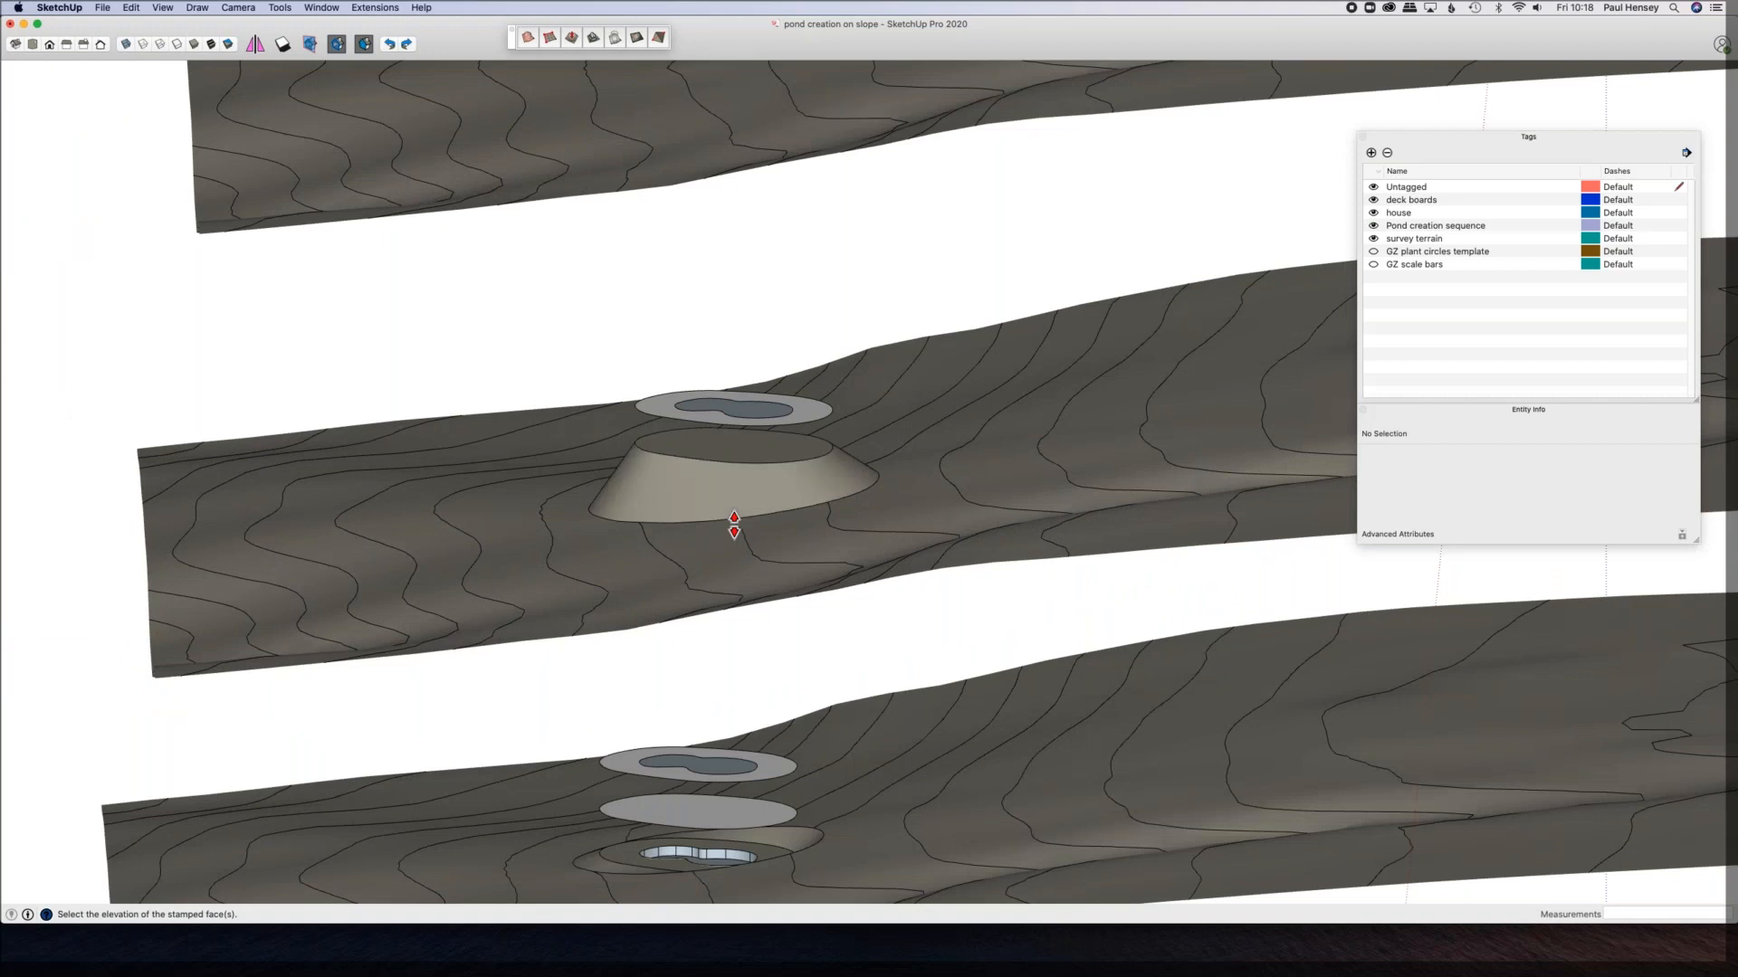
scroll(737, 530, up, 3)
scroll(737, 529, up, 3)
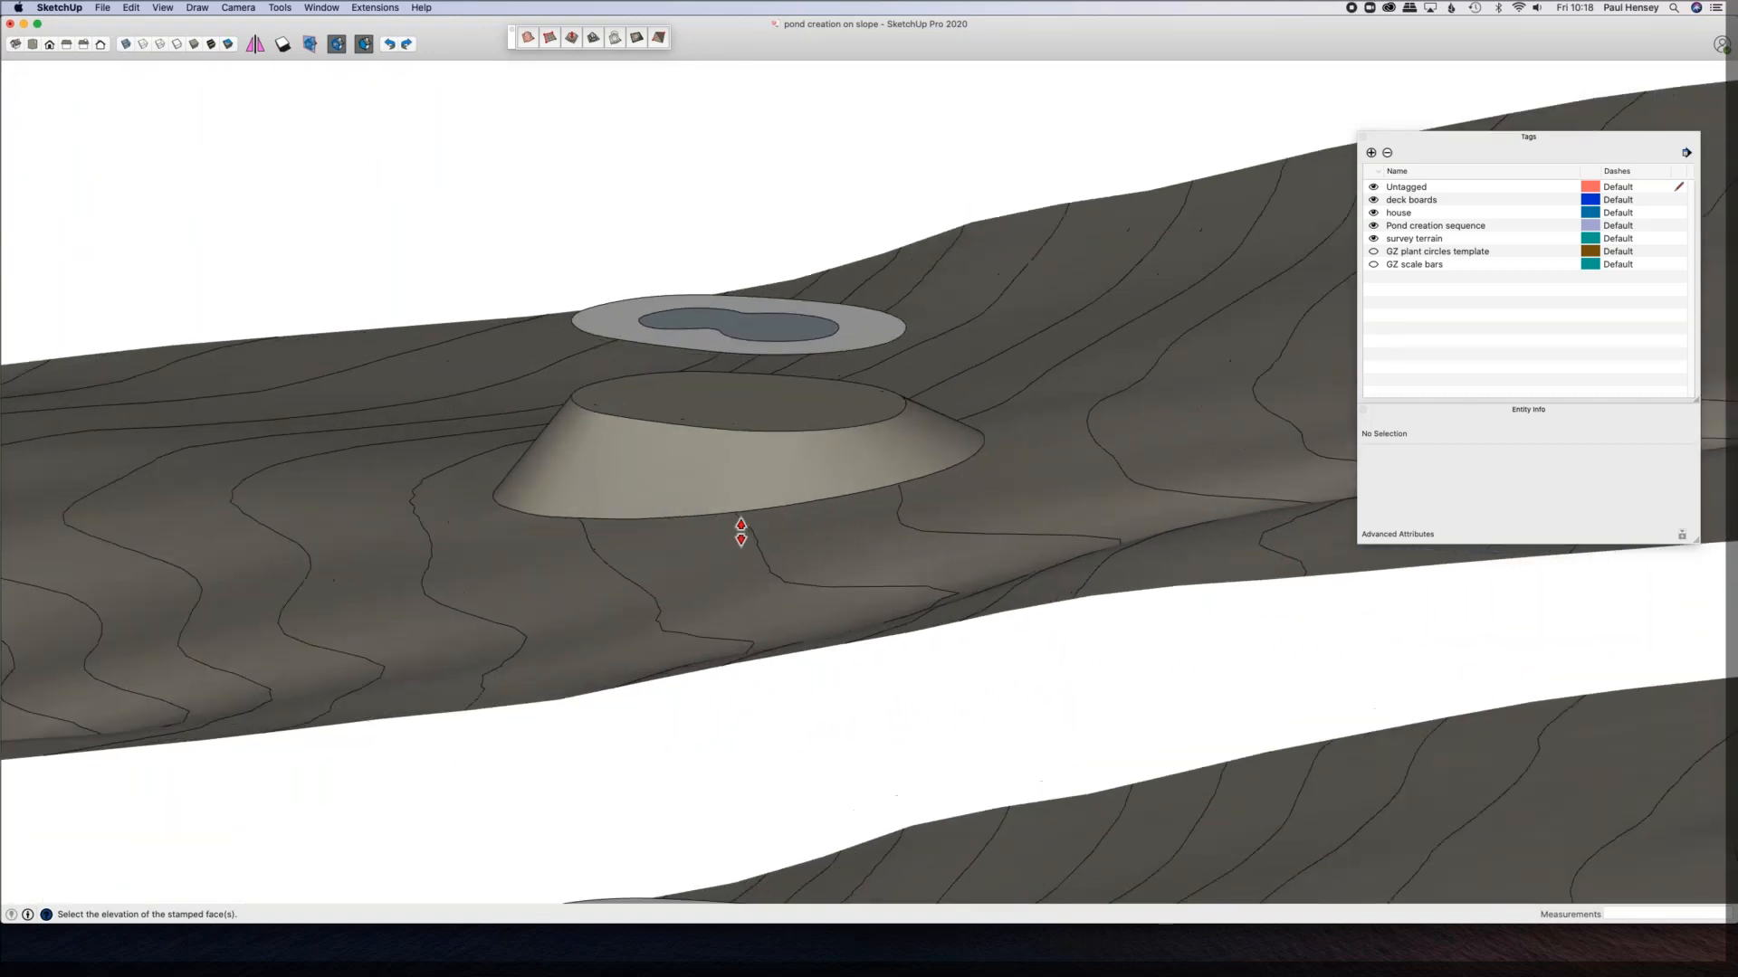
middle_drag(724, 516, 733, 589)
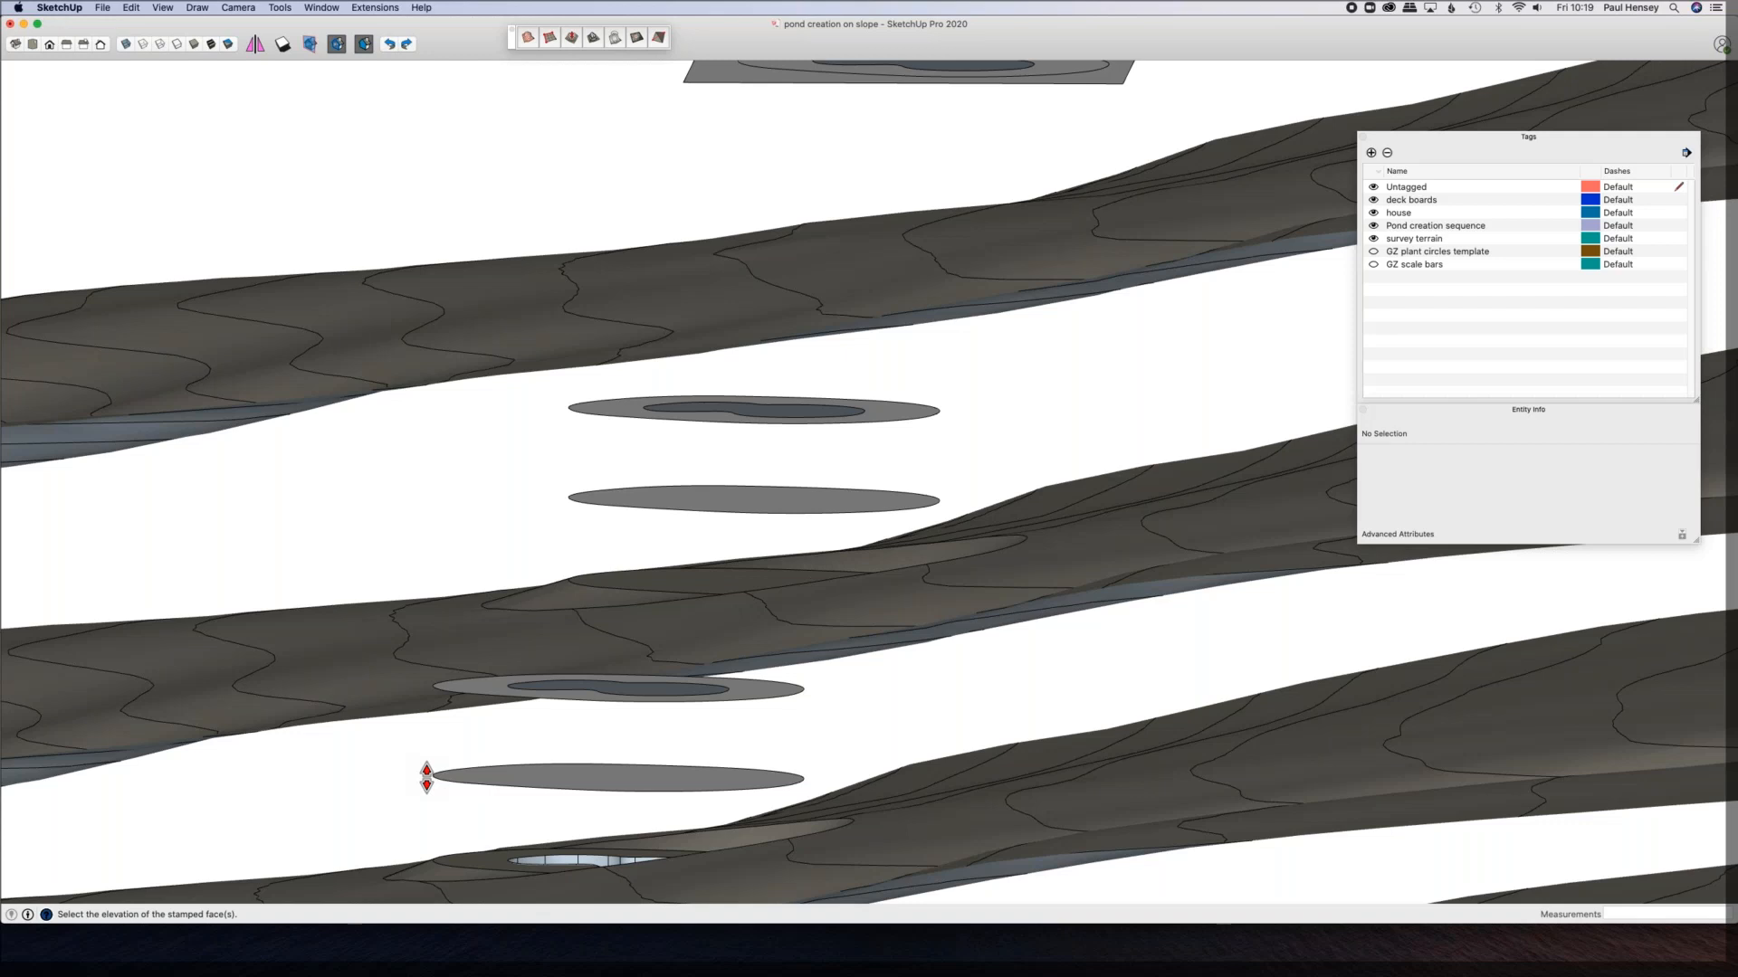
click(426, 777)
middle_drag(478, 587, 692, 606)
click(438, 547)
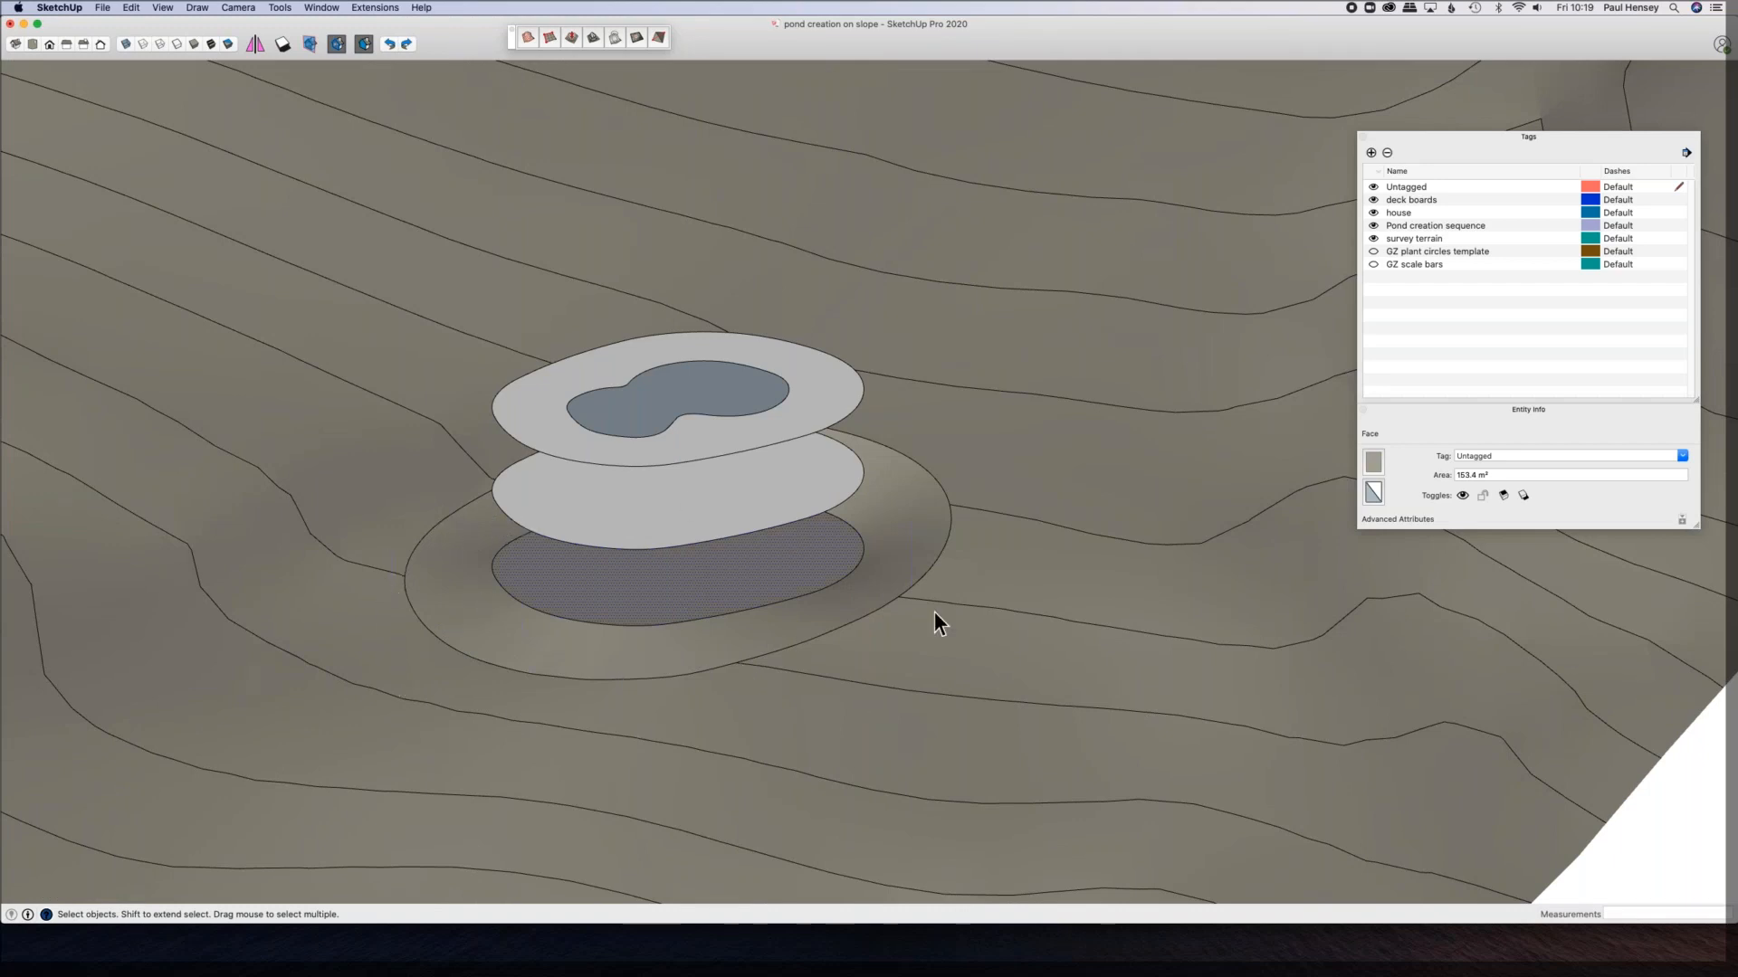
middle_drag(747, 574, 909, 519)
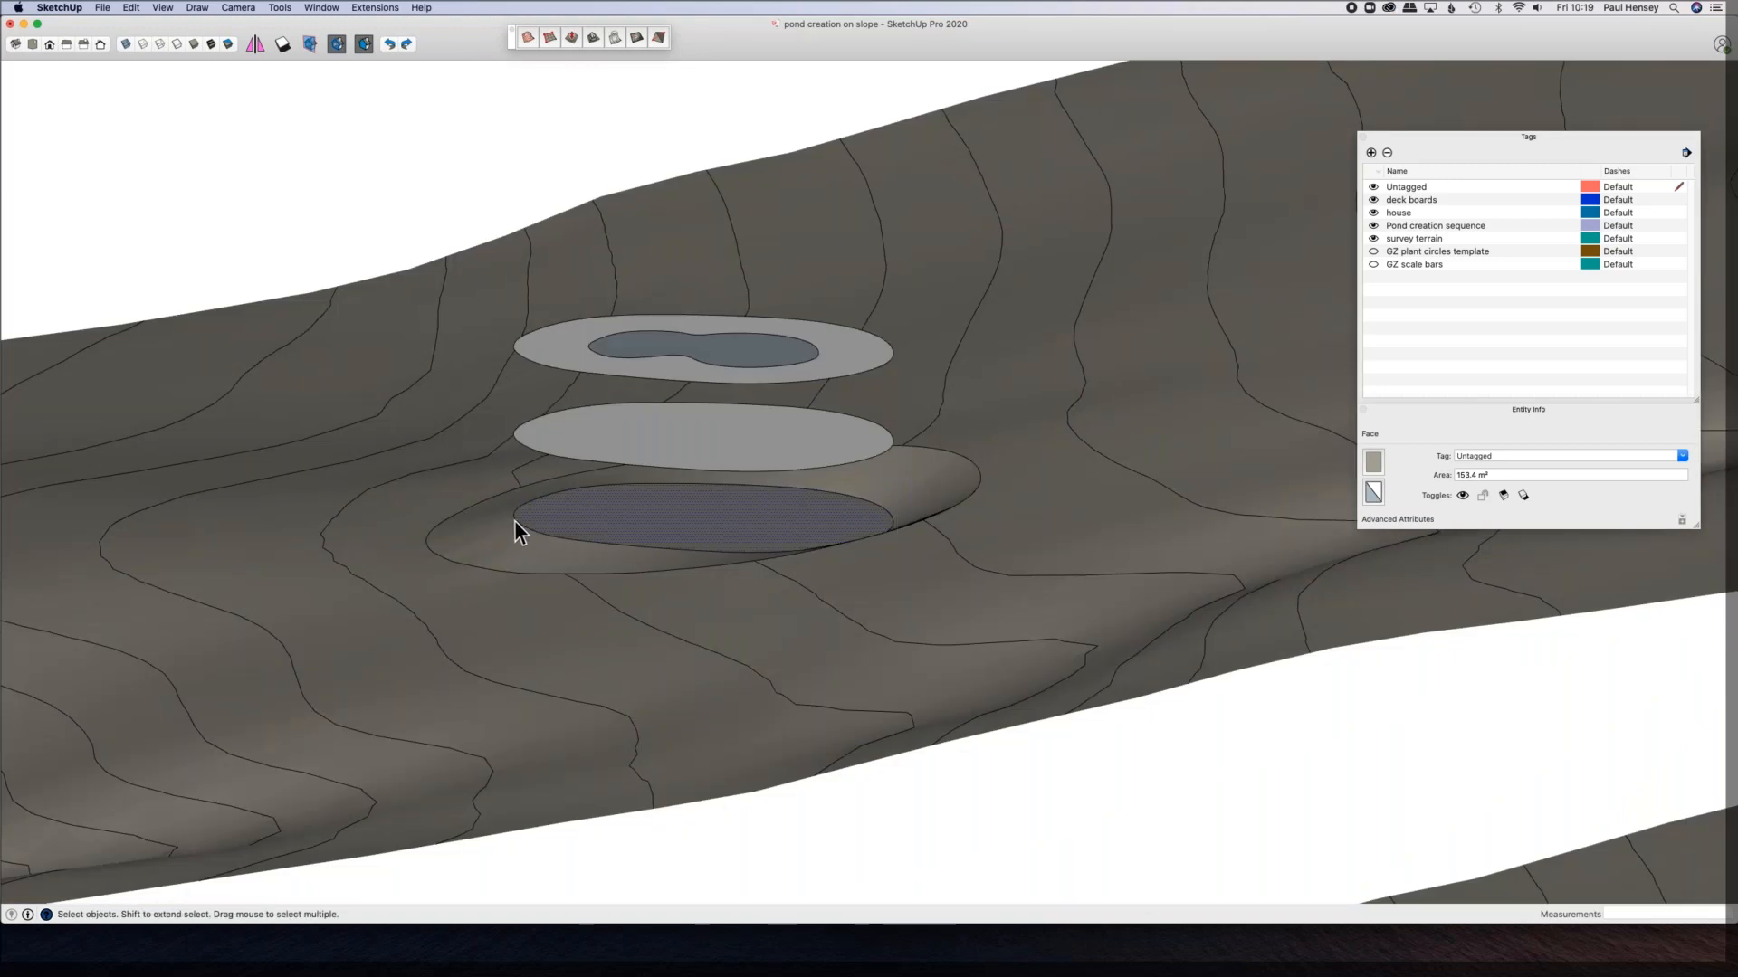
middle_drag(554, 471, 838, 414)
Step: Select the pond shape inside the upper ring together with its boundary edges
click(810, 393)
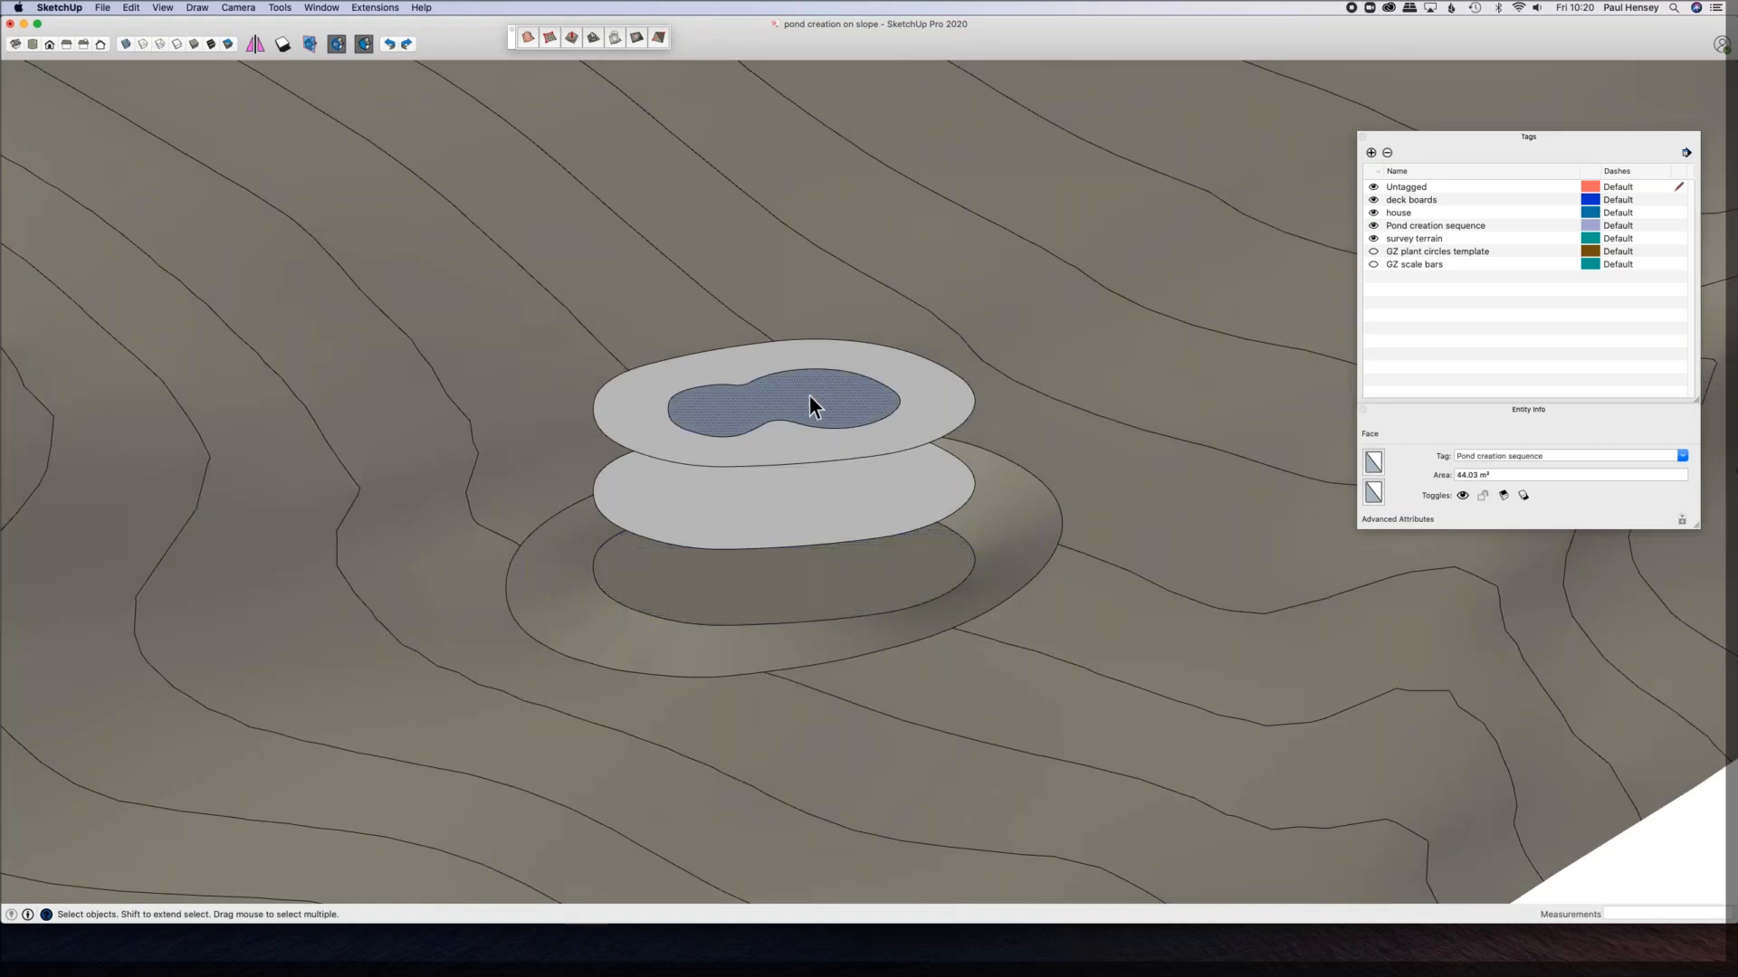
shift+middle_drag(773, 391, 634, 354)
click(529, 39)
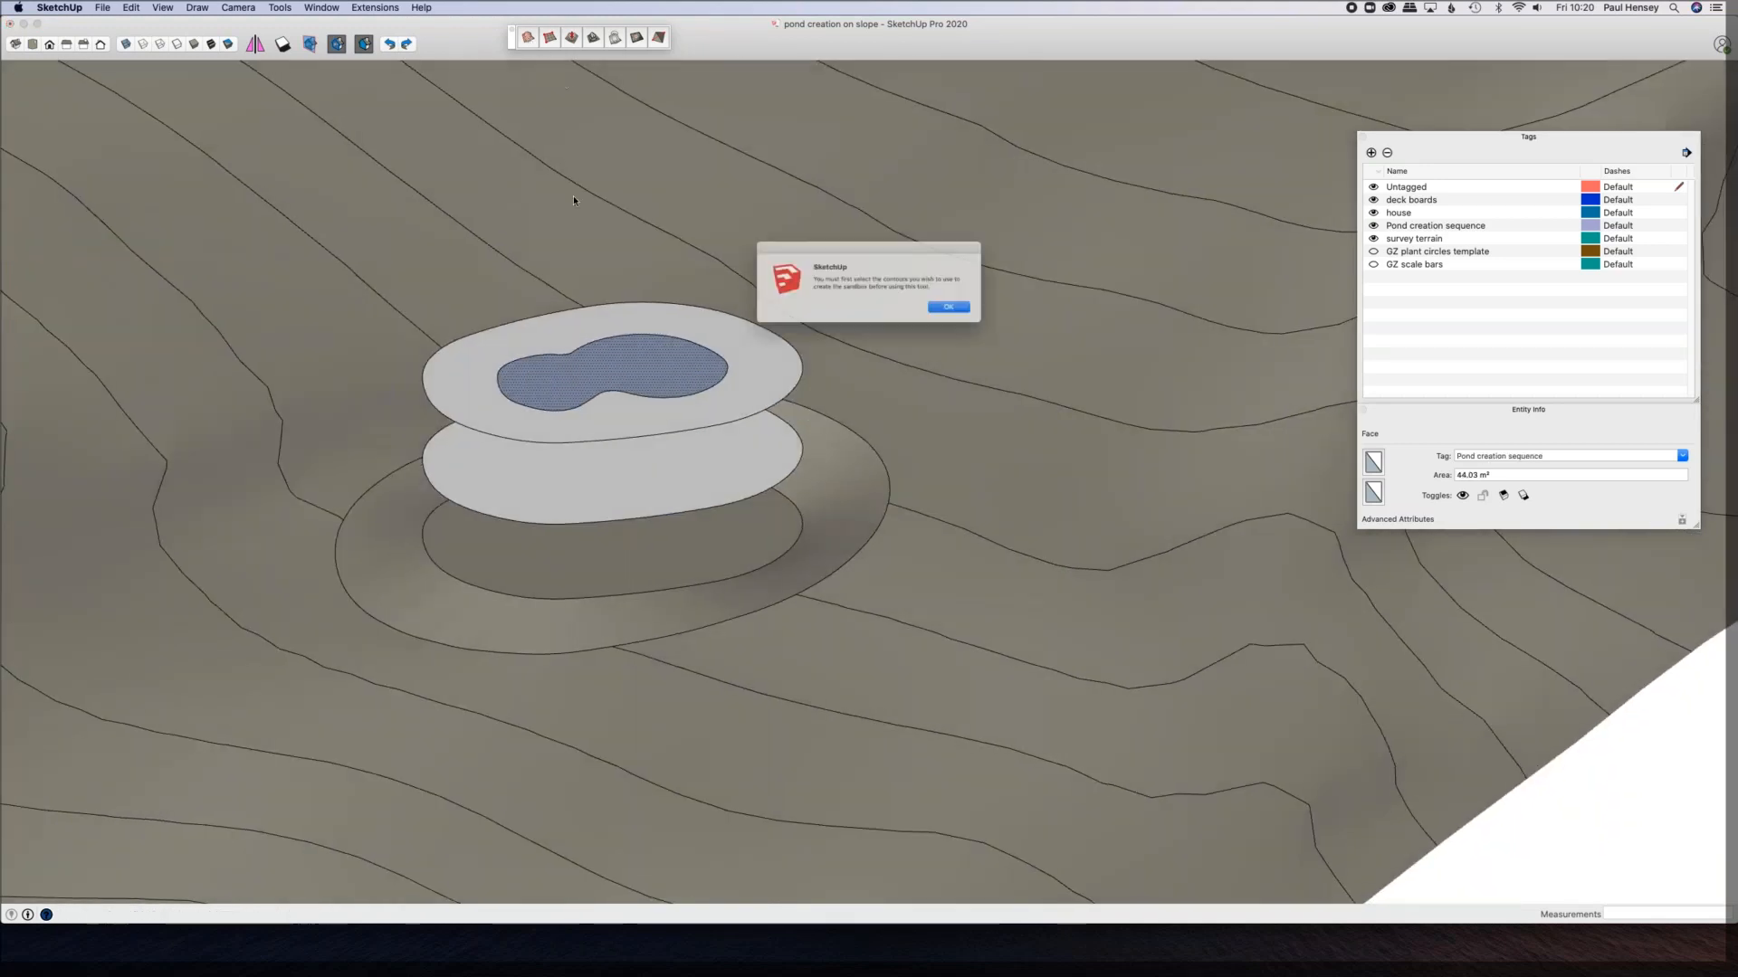
click(970, 314)
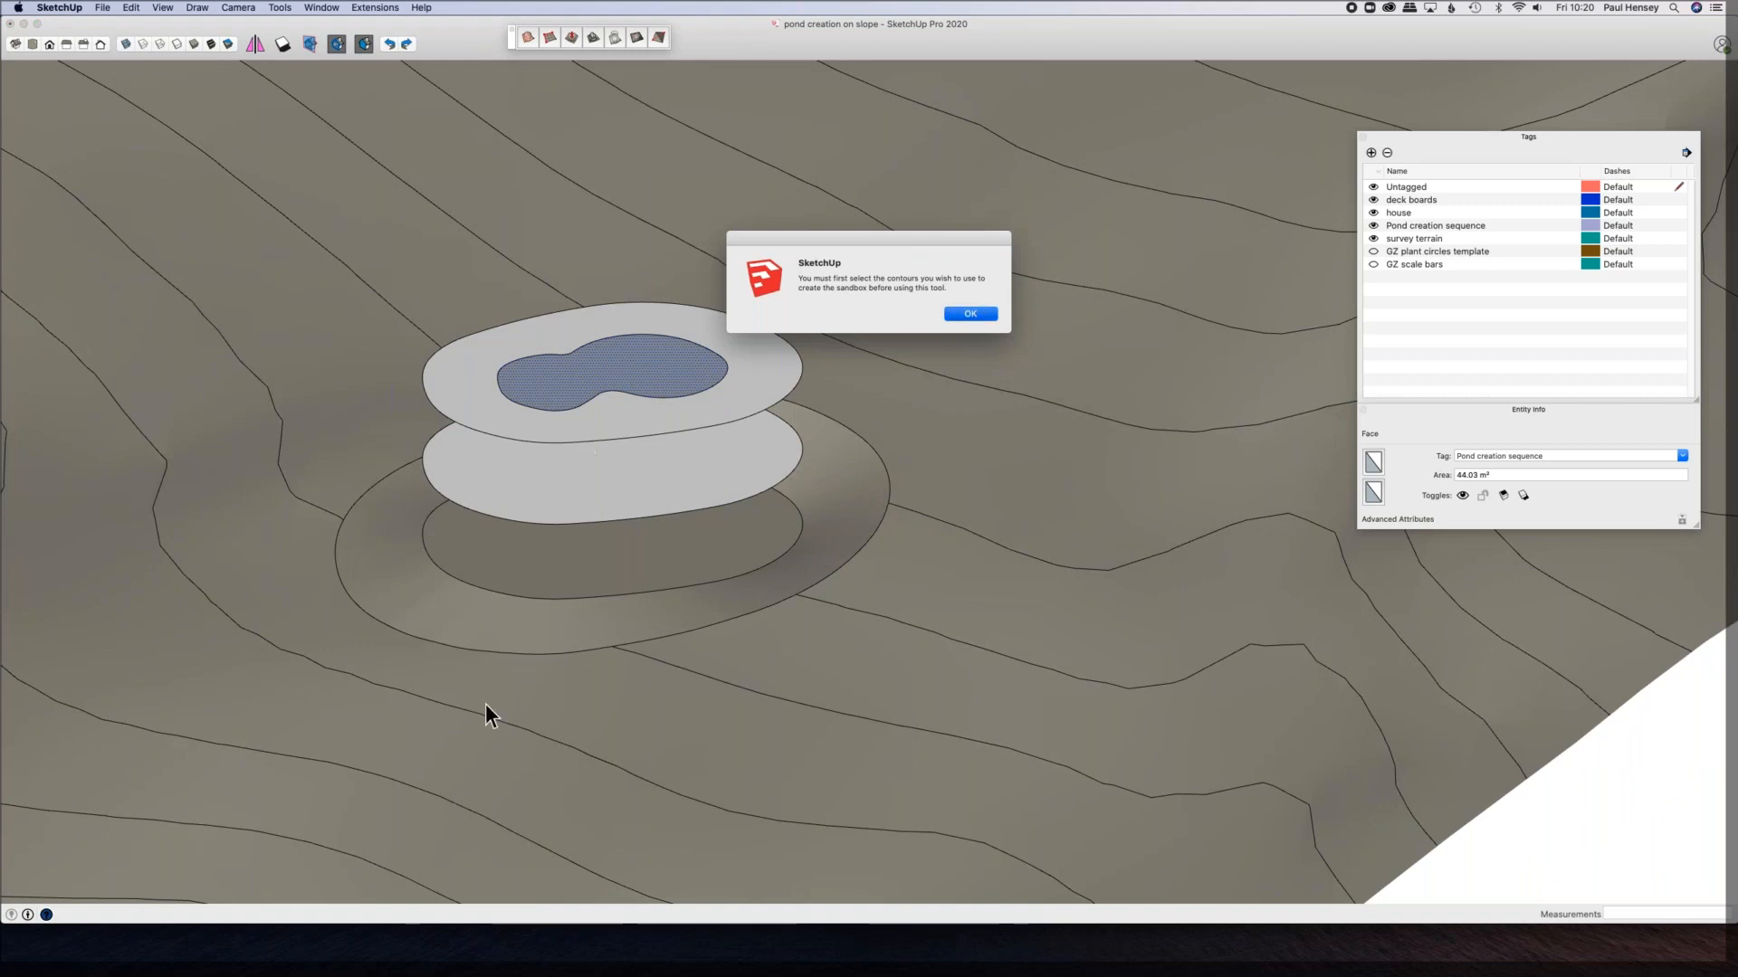
triple_click(632, 378)
double_click(668, 373)
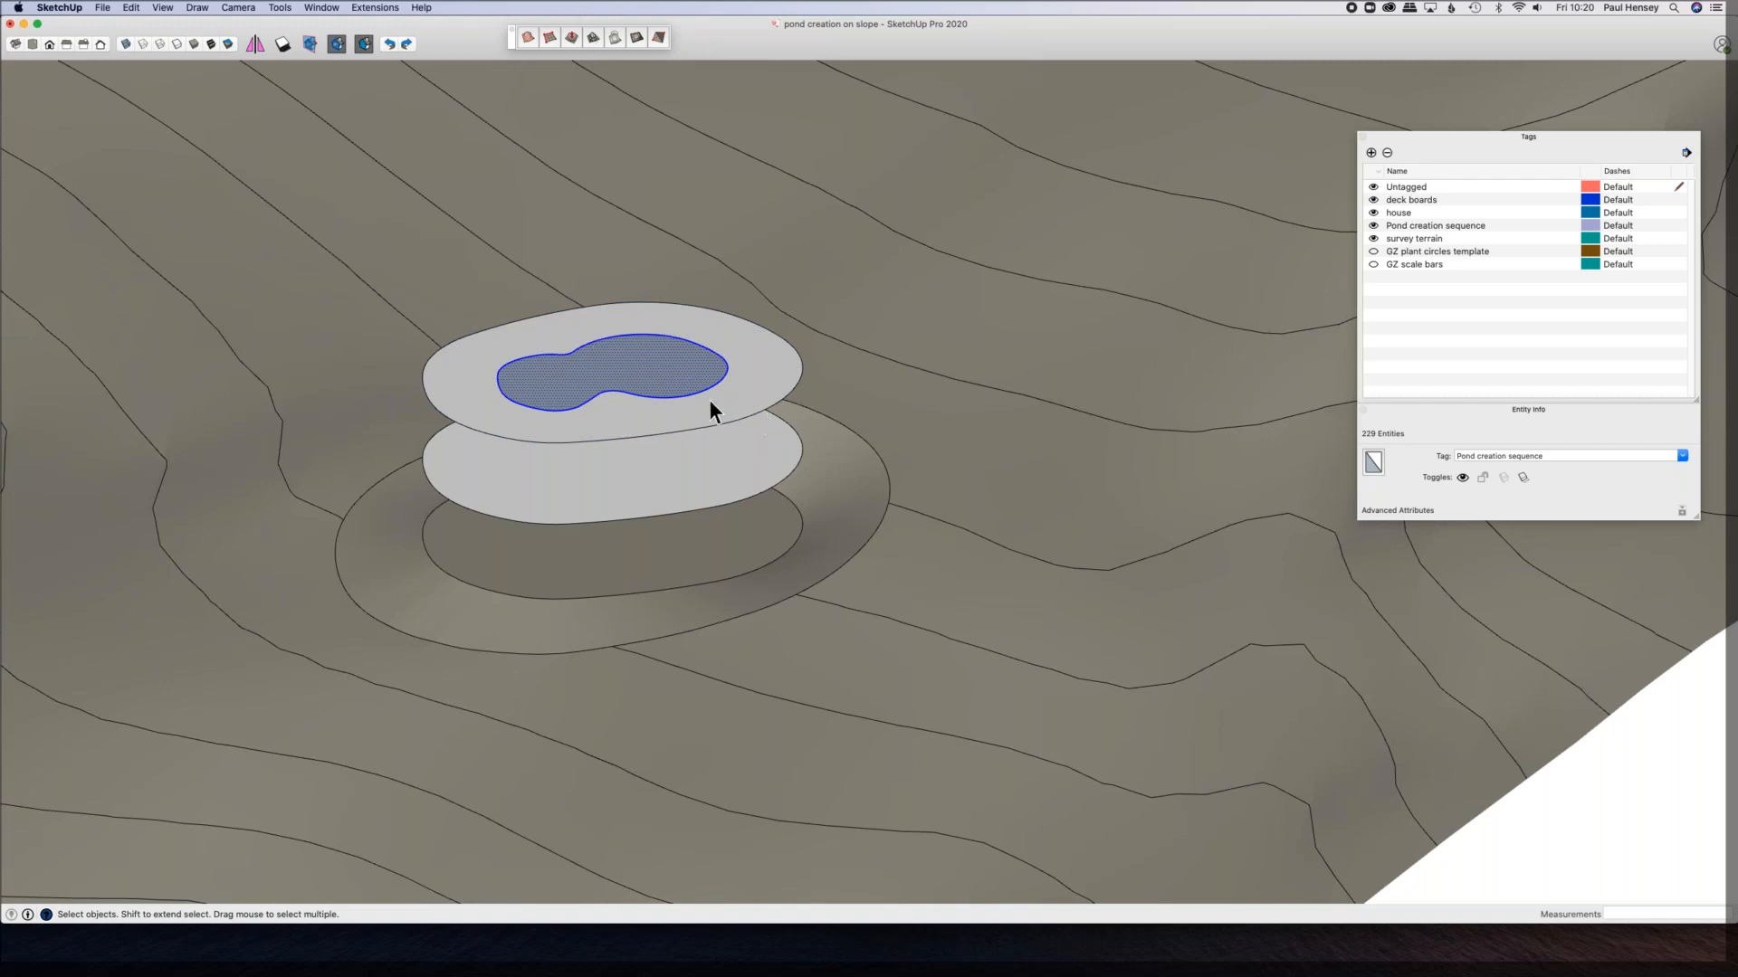
Step: Try stamping the pond shape into the terrain mesh with an offset of 0, and undo that stamp
click(593, 38)
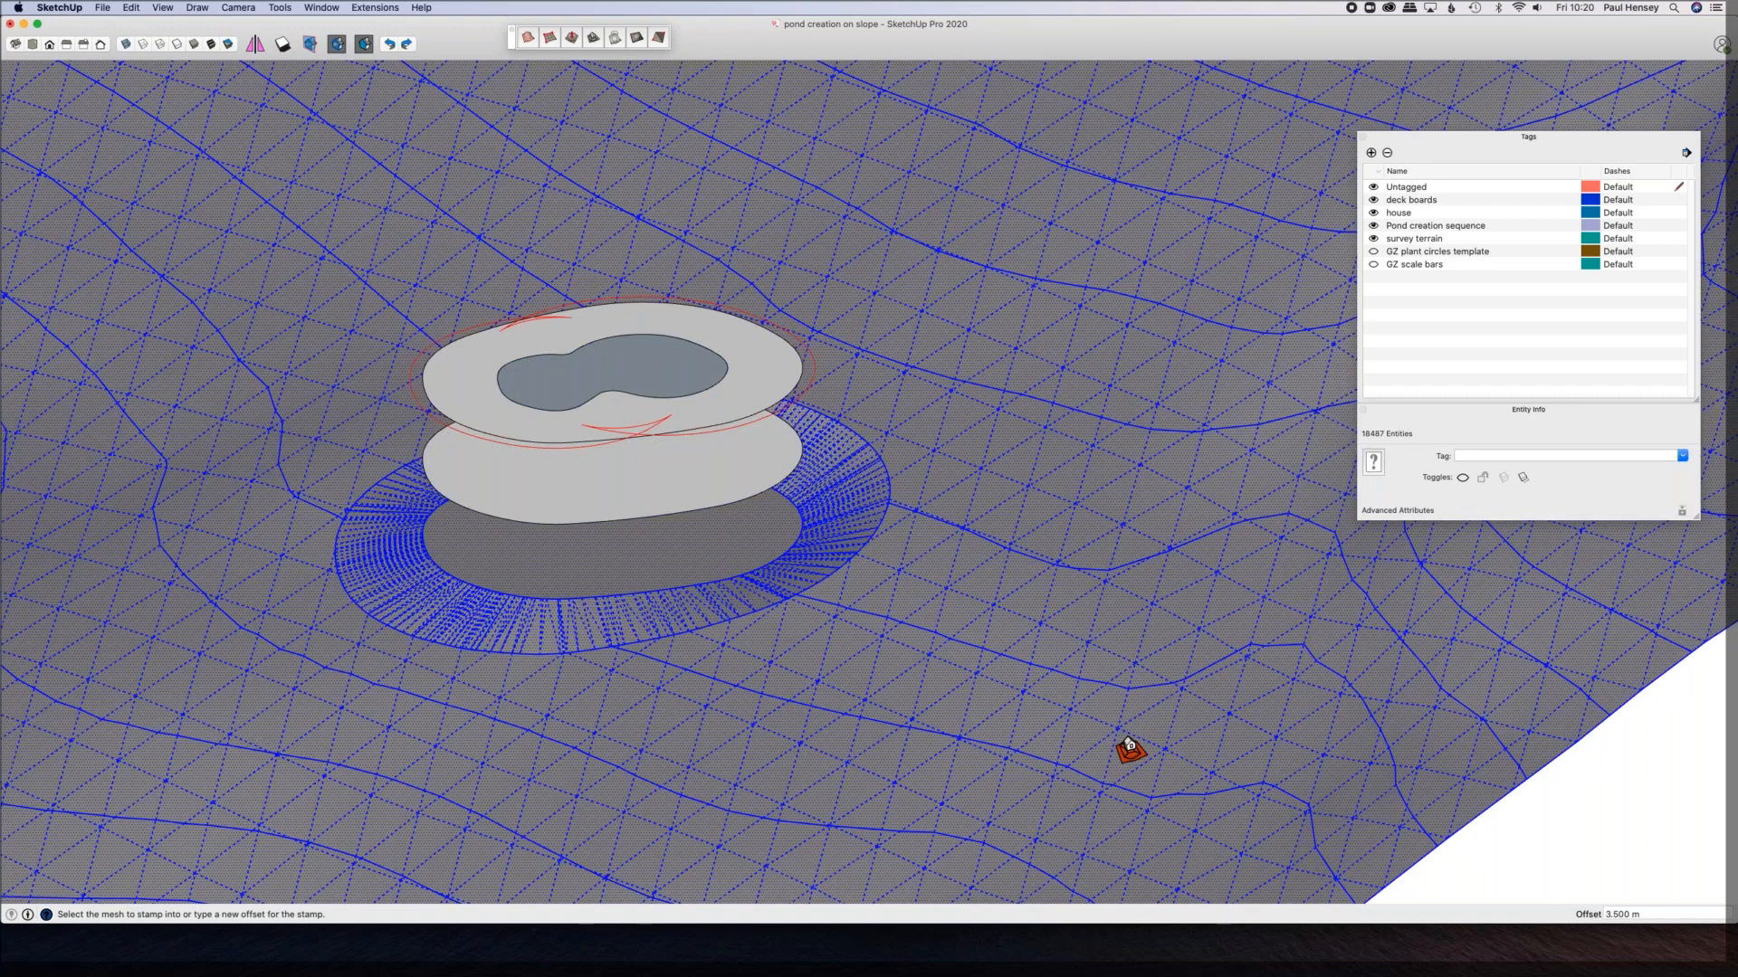
text(0)
key(Return)
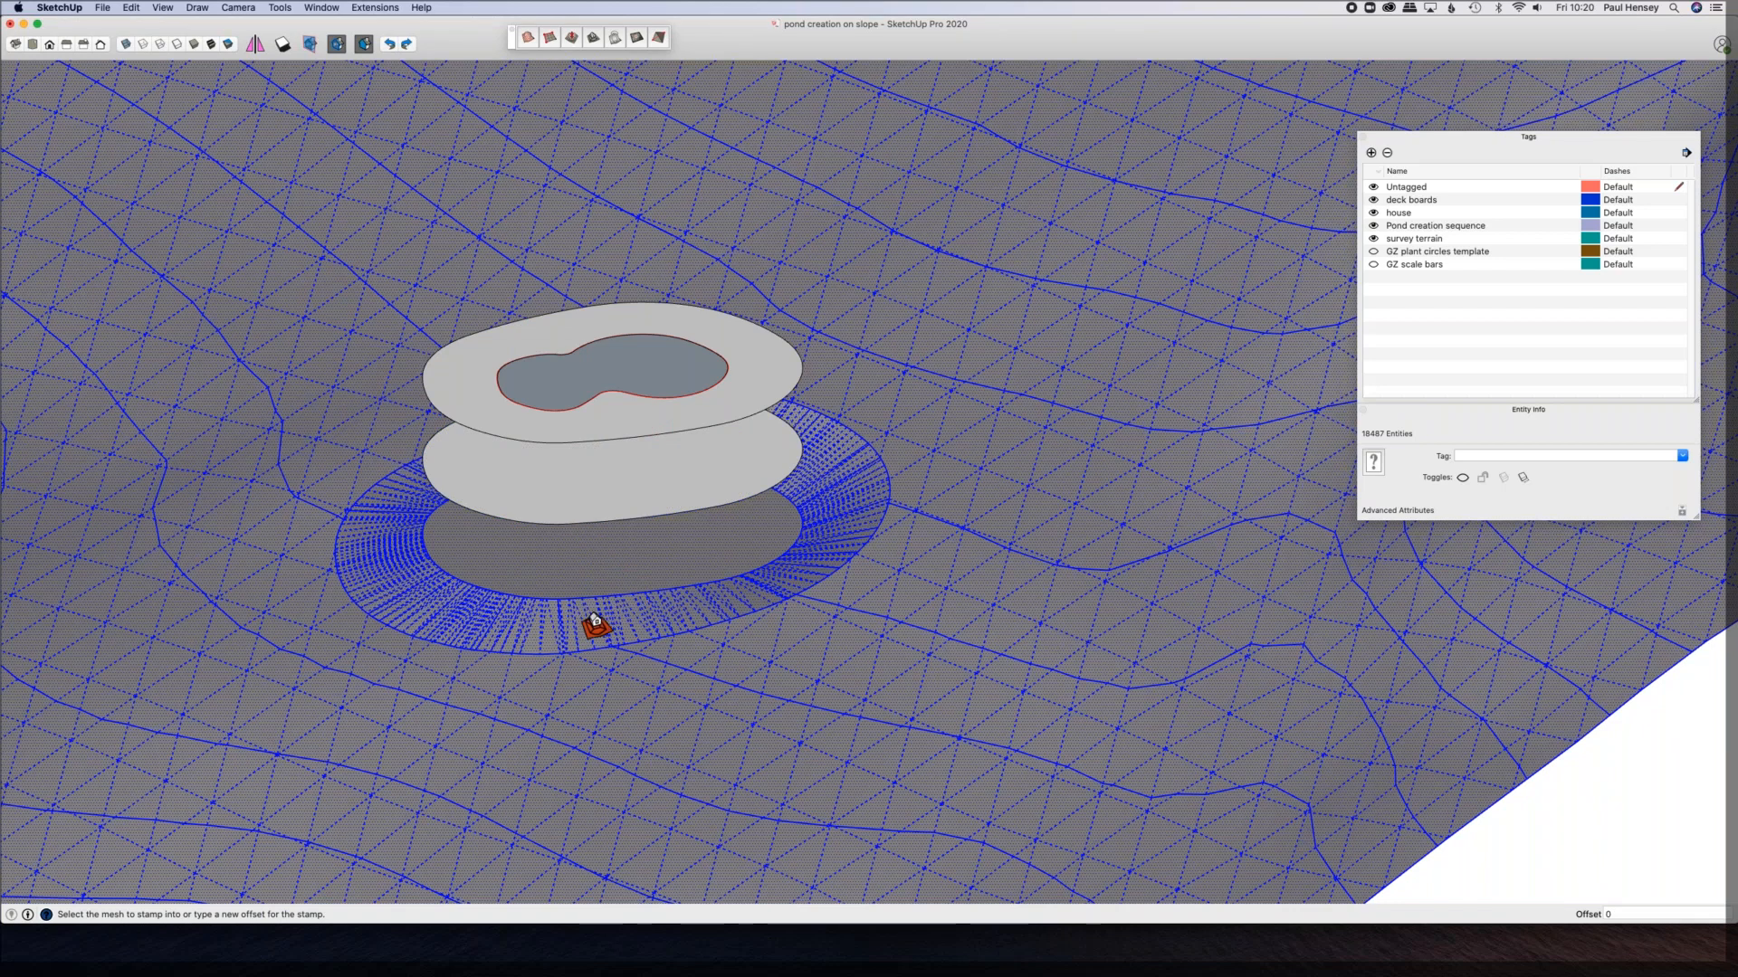
click(545, 588)
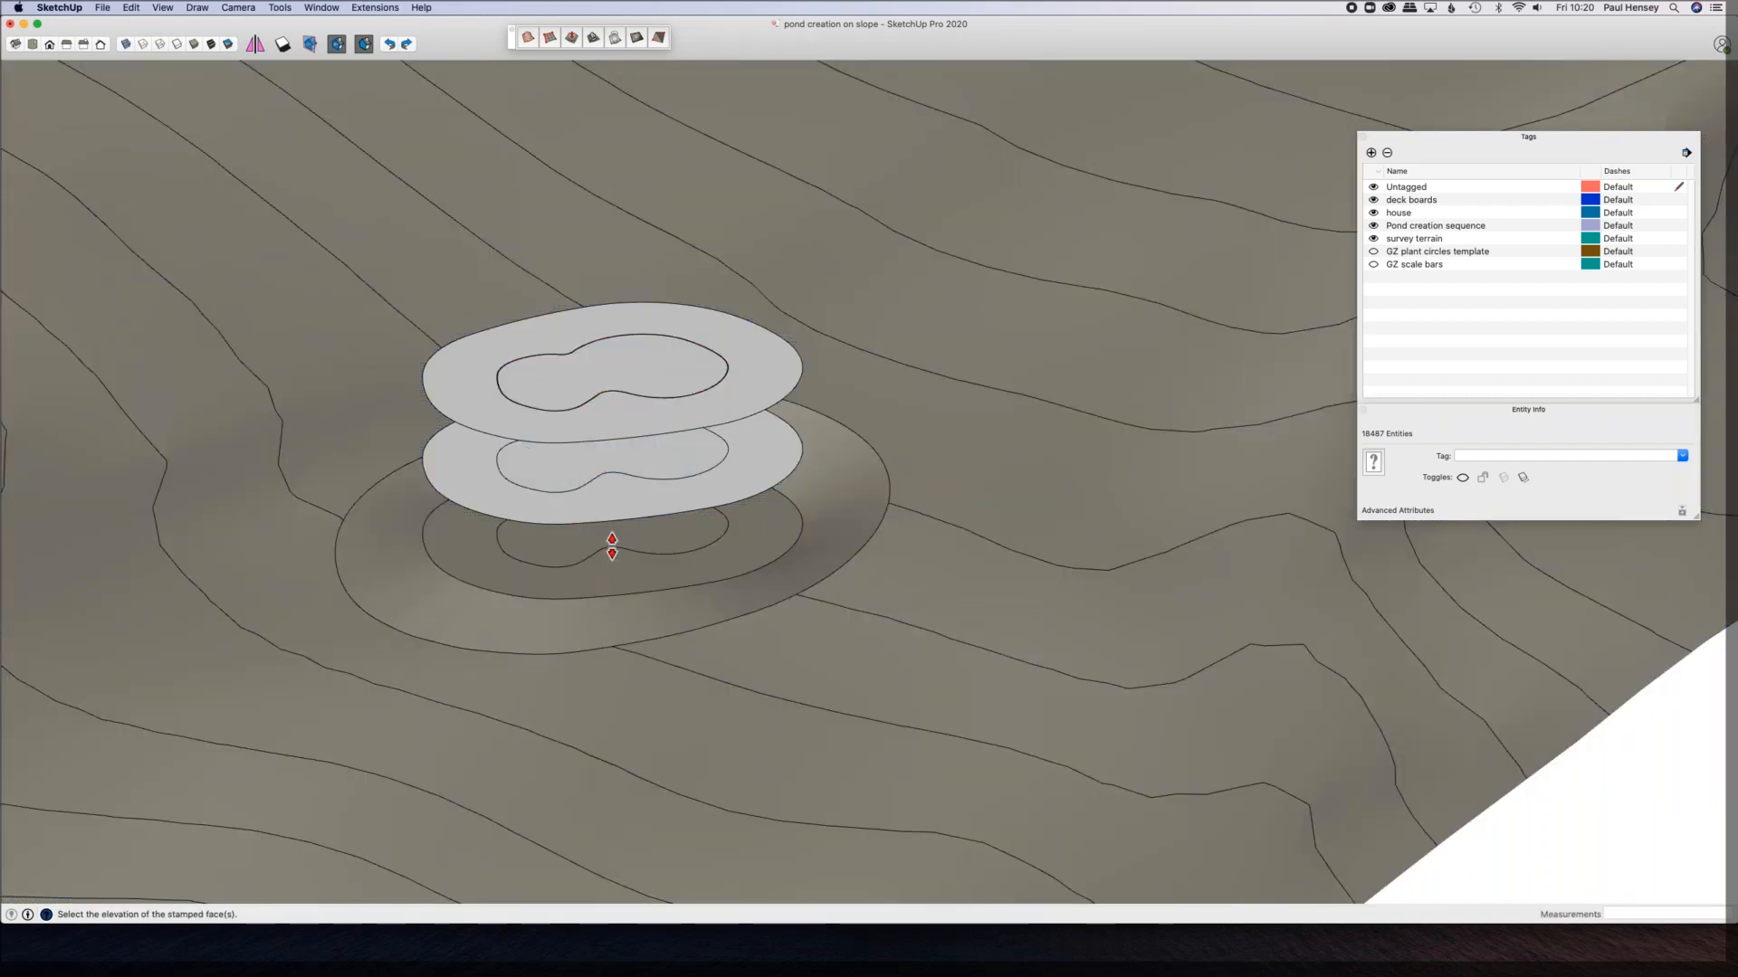
middle_drag(609, 357, 644, 601)
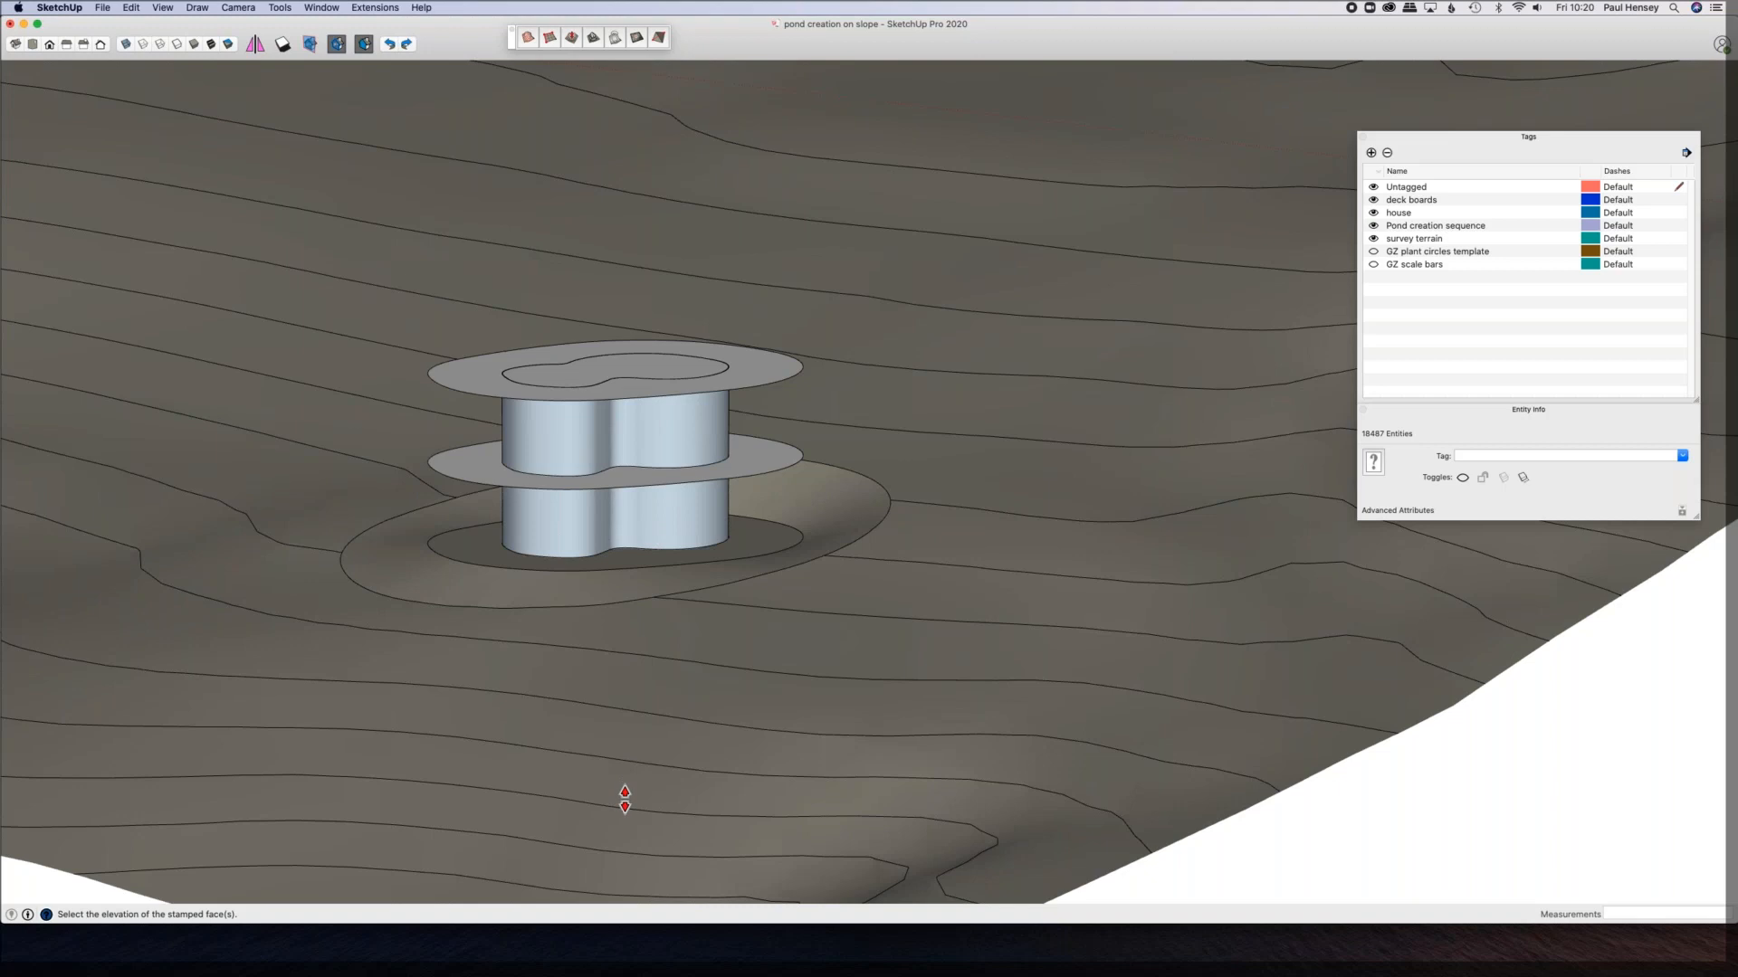
click(625, 799)
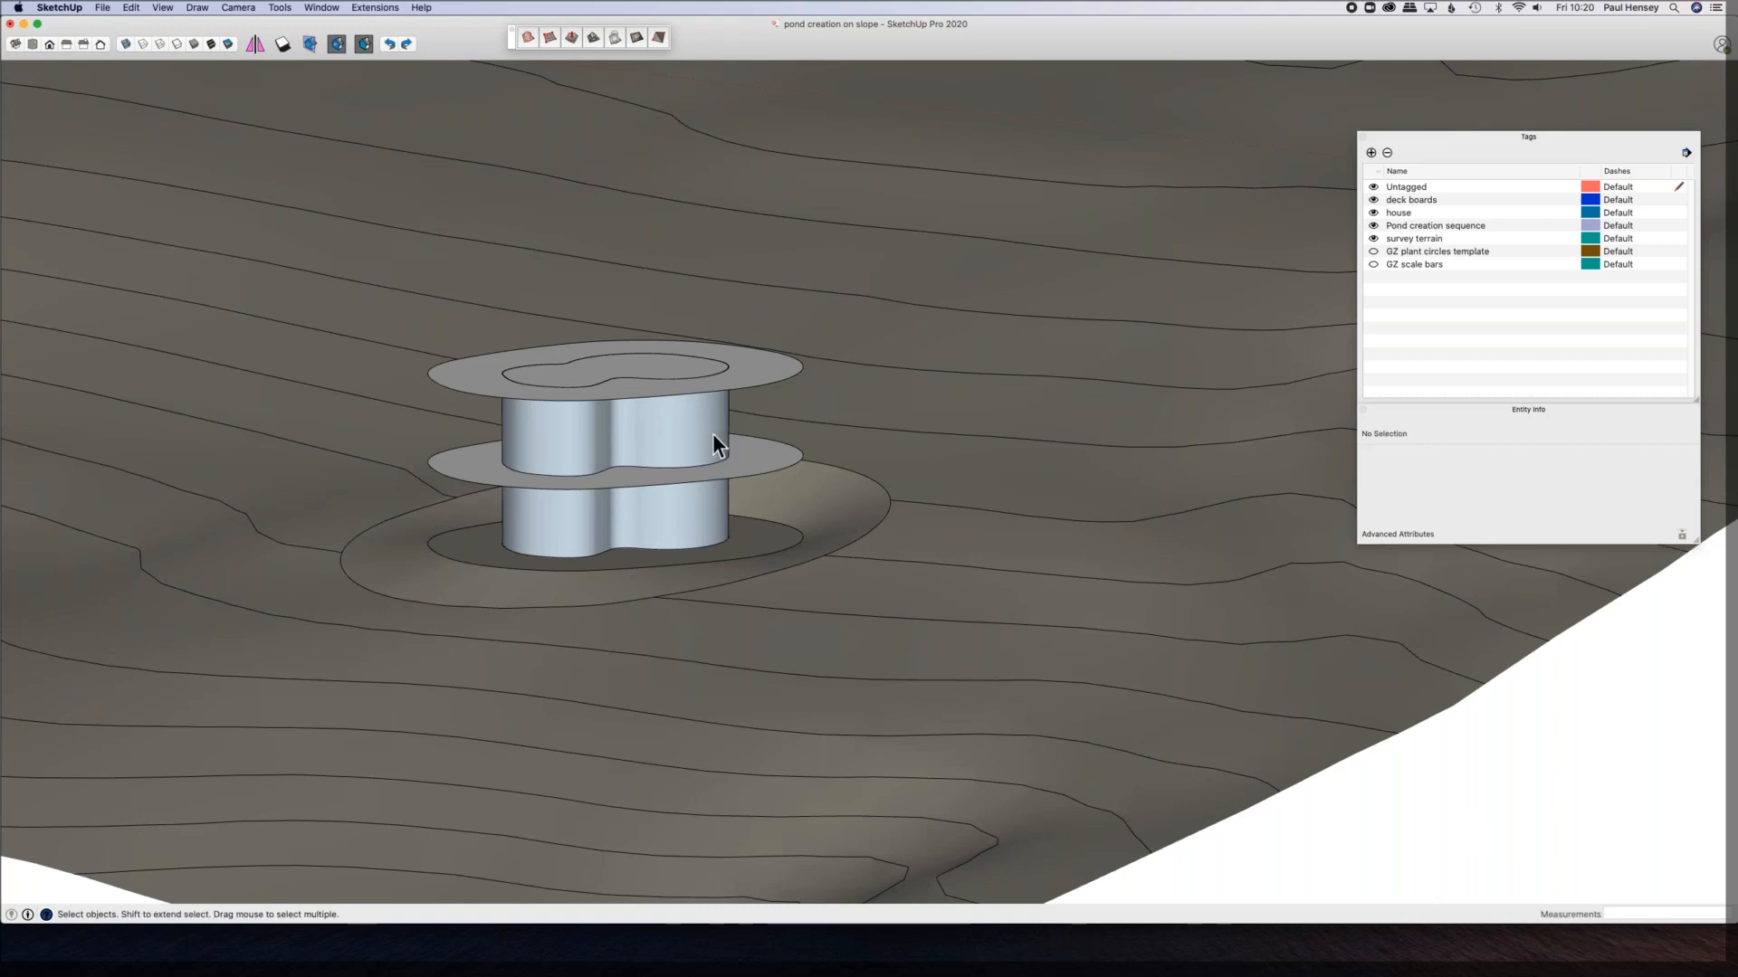
mouse_move(636, 399)
middle_down()
mouse_move(594, 435)
mouse_move(621, 492)
mouse_move(683, 477)
mouse_move(650, 454)
mouse_move(631, 362)
mouse_move(624, 389)
middle_up()
key(super+z)
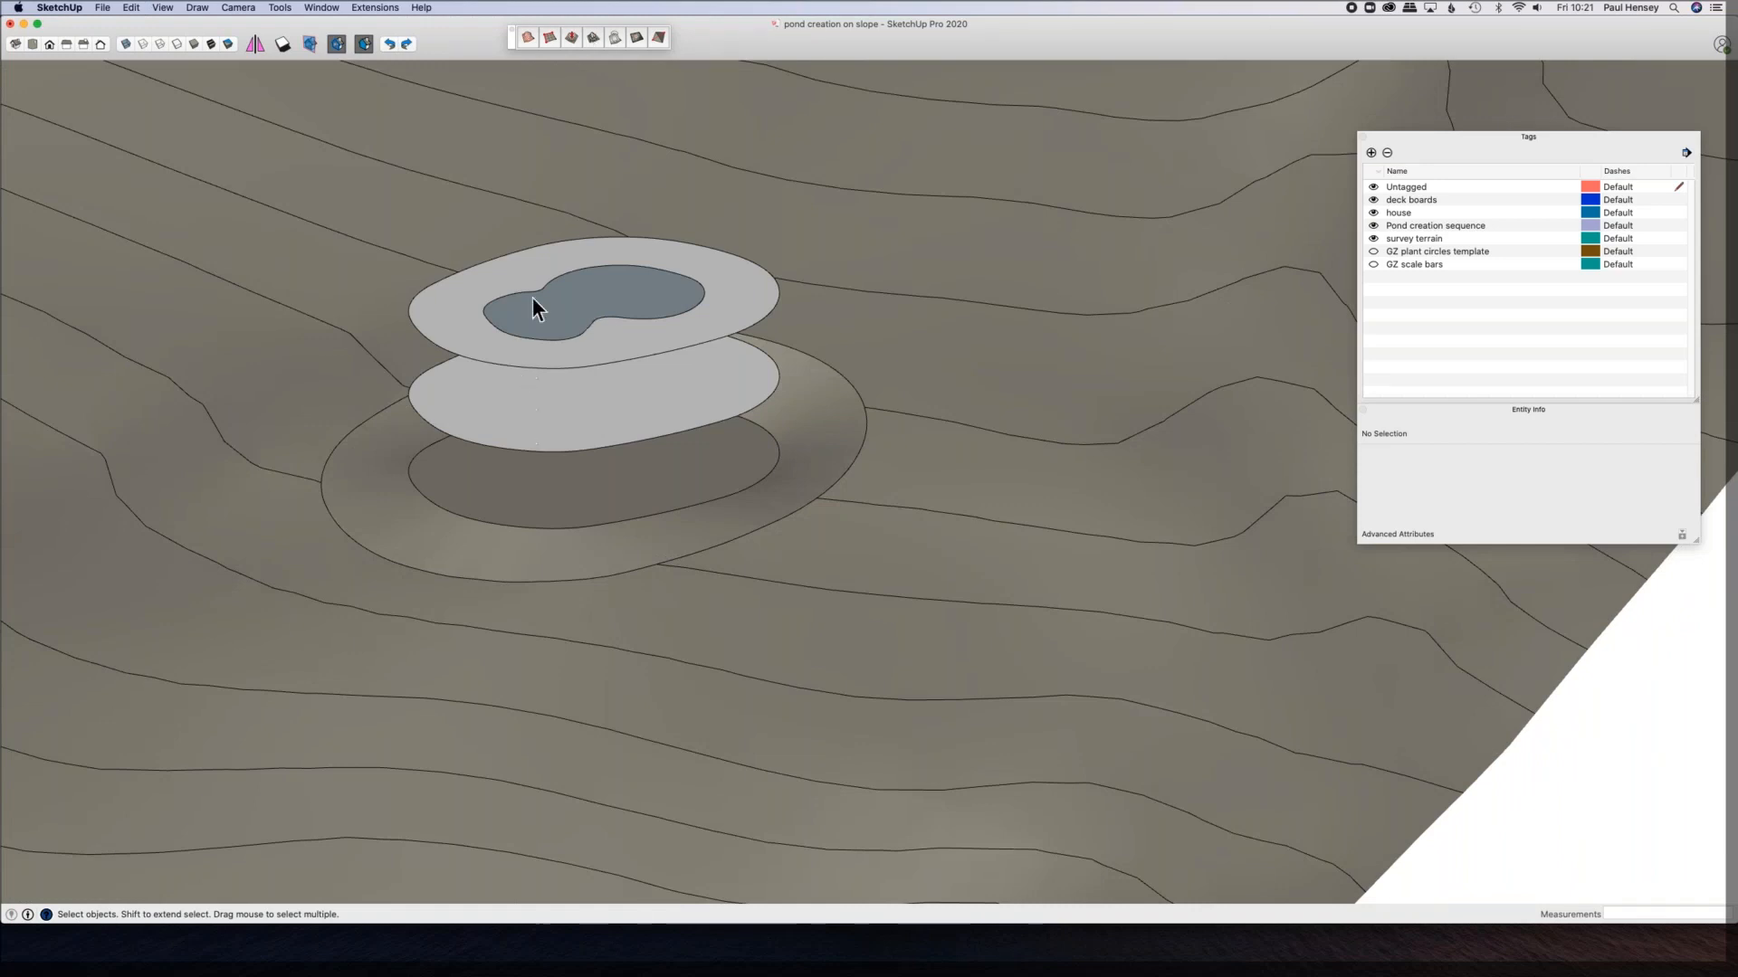
Step: Select the pond face in the upper ring and start a vertical Tape Measure guide from the blue axis
click(592, 287)
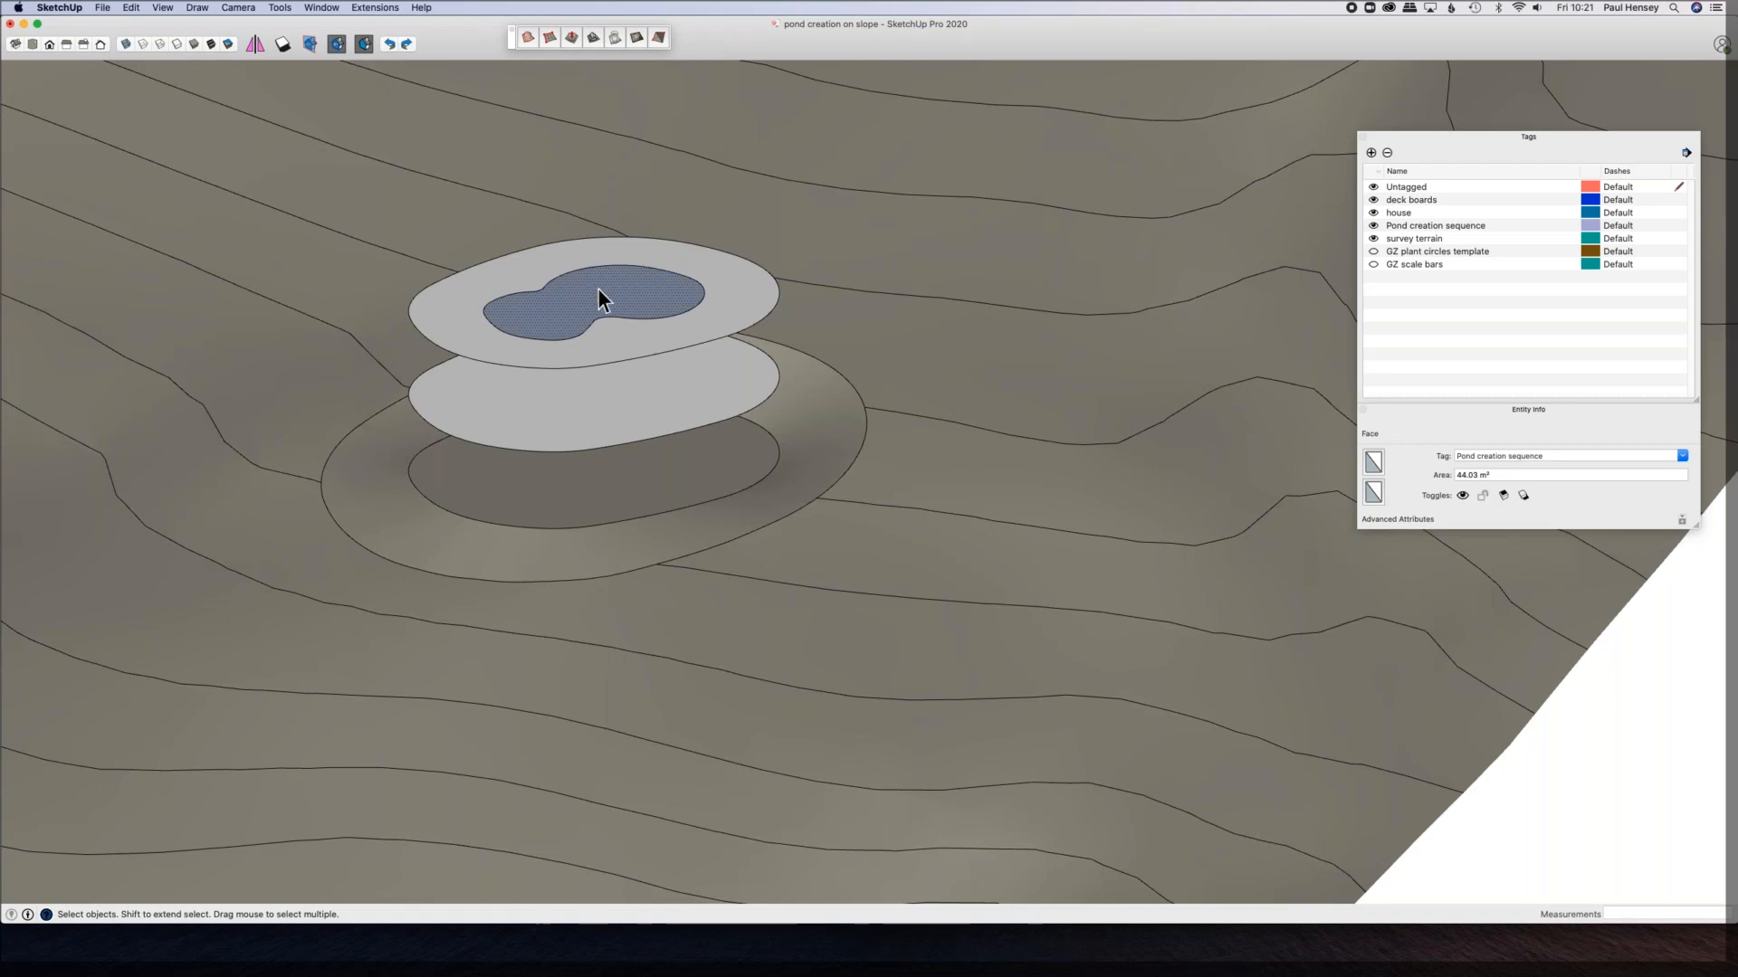
key(t)
scroll(584, 294, down, 5)
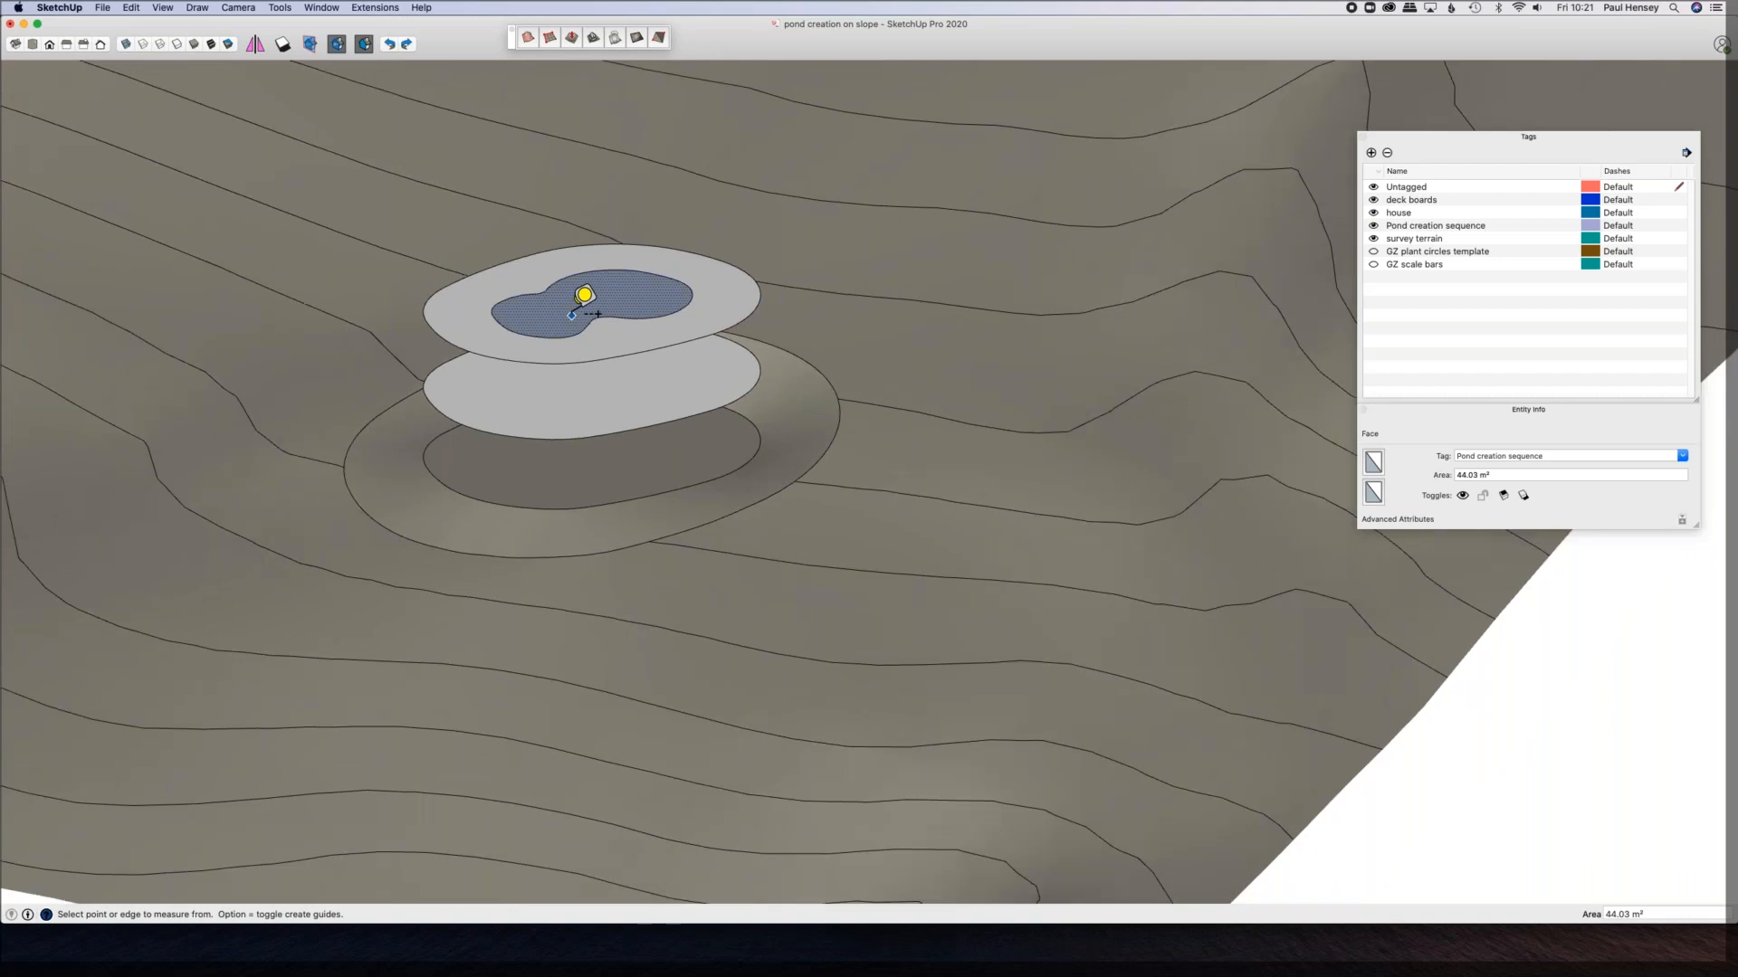
scroll(570, 315, down, 3)
shift+middle_drag(752, 503, 1105, 775)
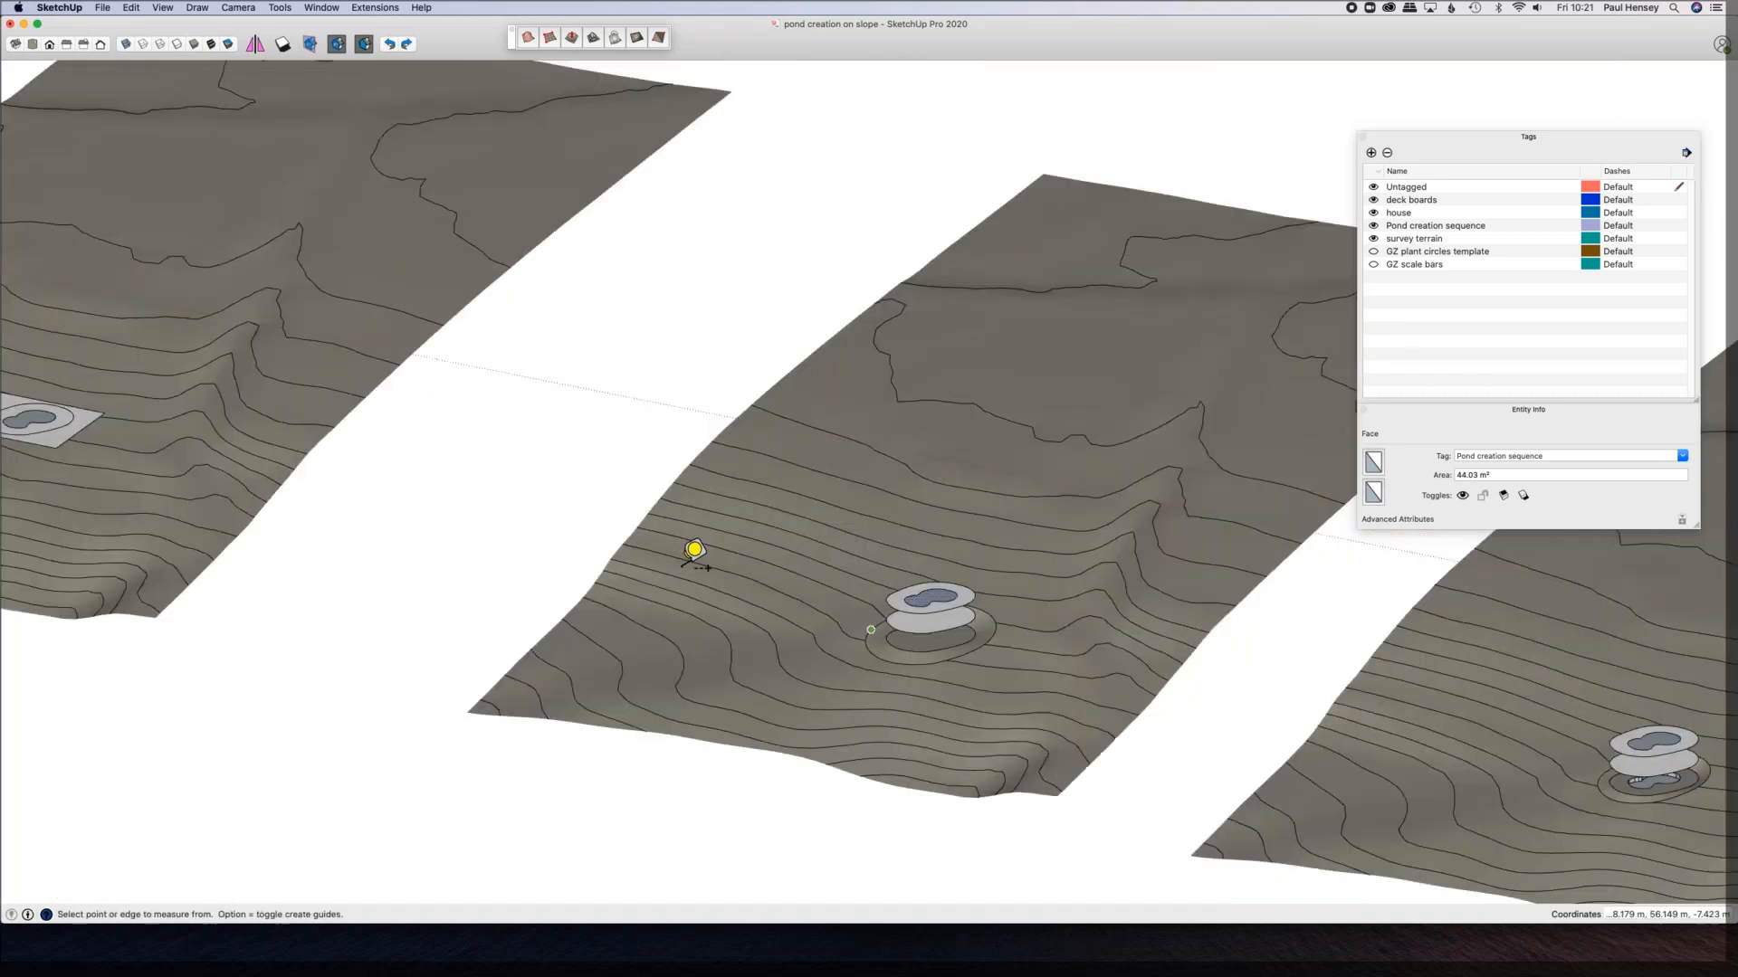
scroll(683, 588, down, 4)
scroll(691, 589, down, 4)
click(246, 314)
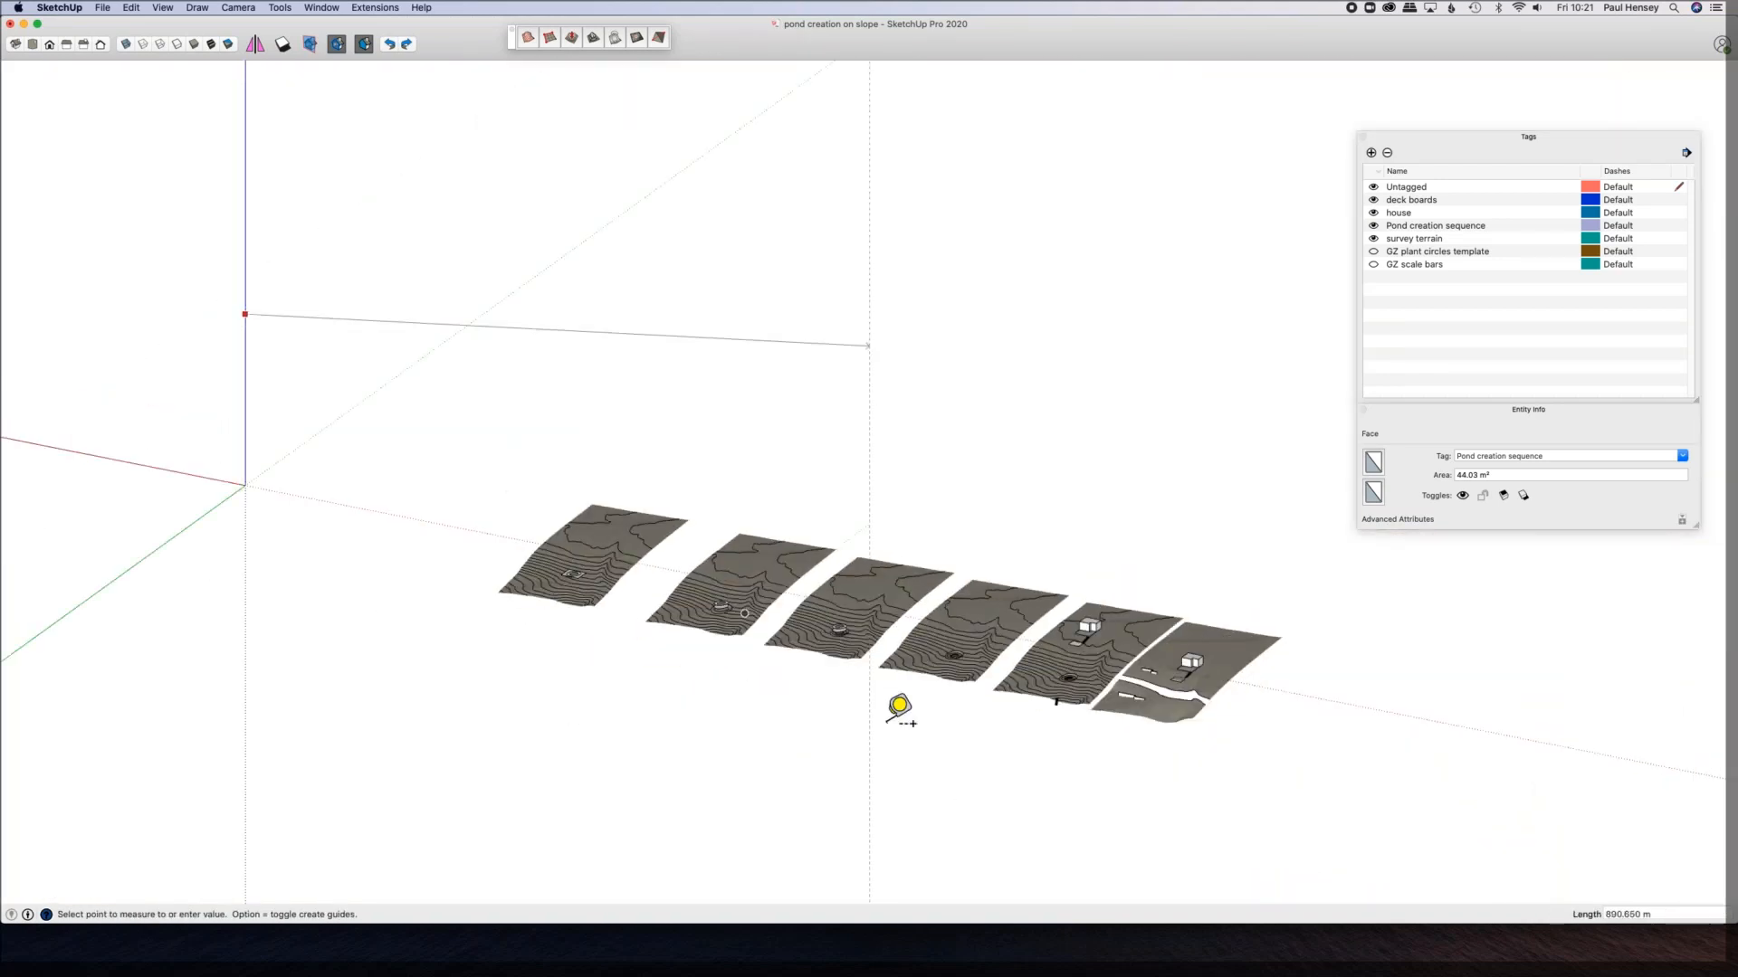
Step: Place the vertical guide through a point on the near edge of the pond outline above the newly stamped platform
scroll(820, 604, up, 7)
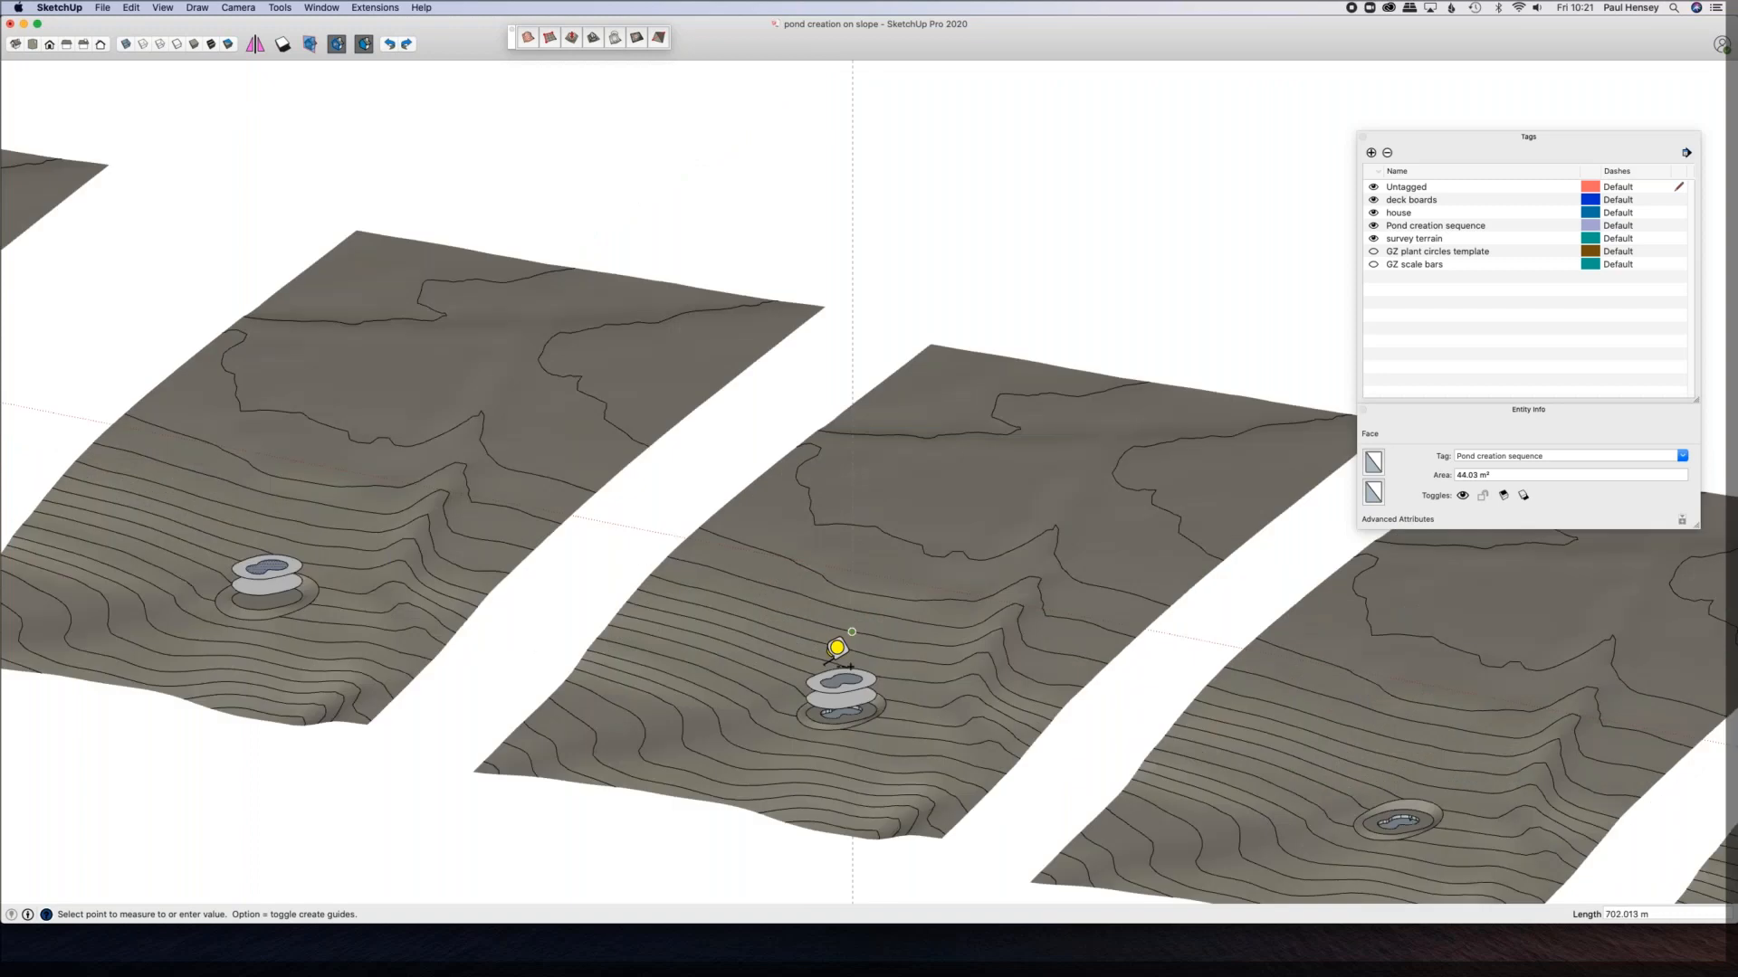
shift+middle_drag(679, 485, 558, 349)
scroll(574, 356, up, 10)
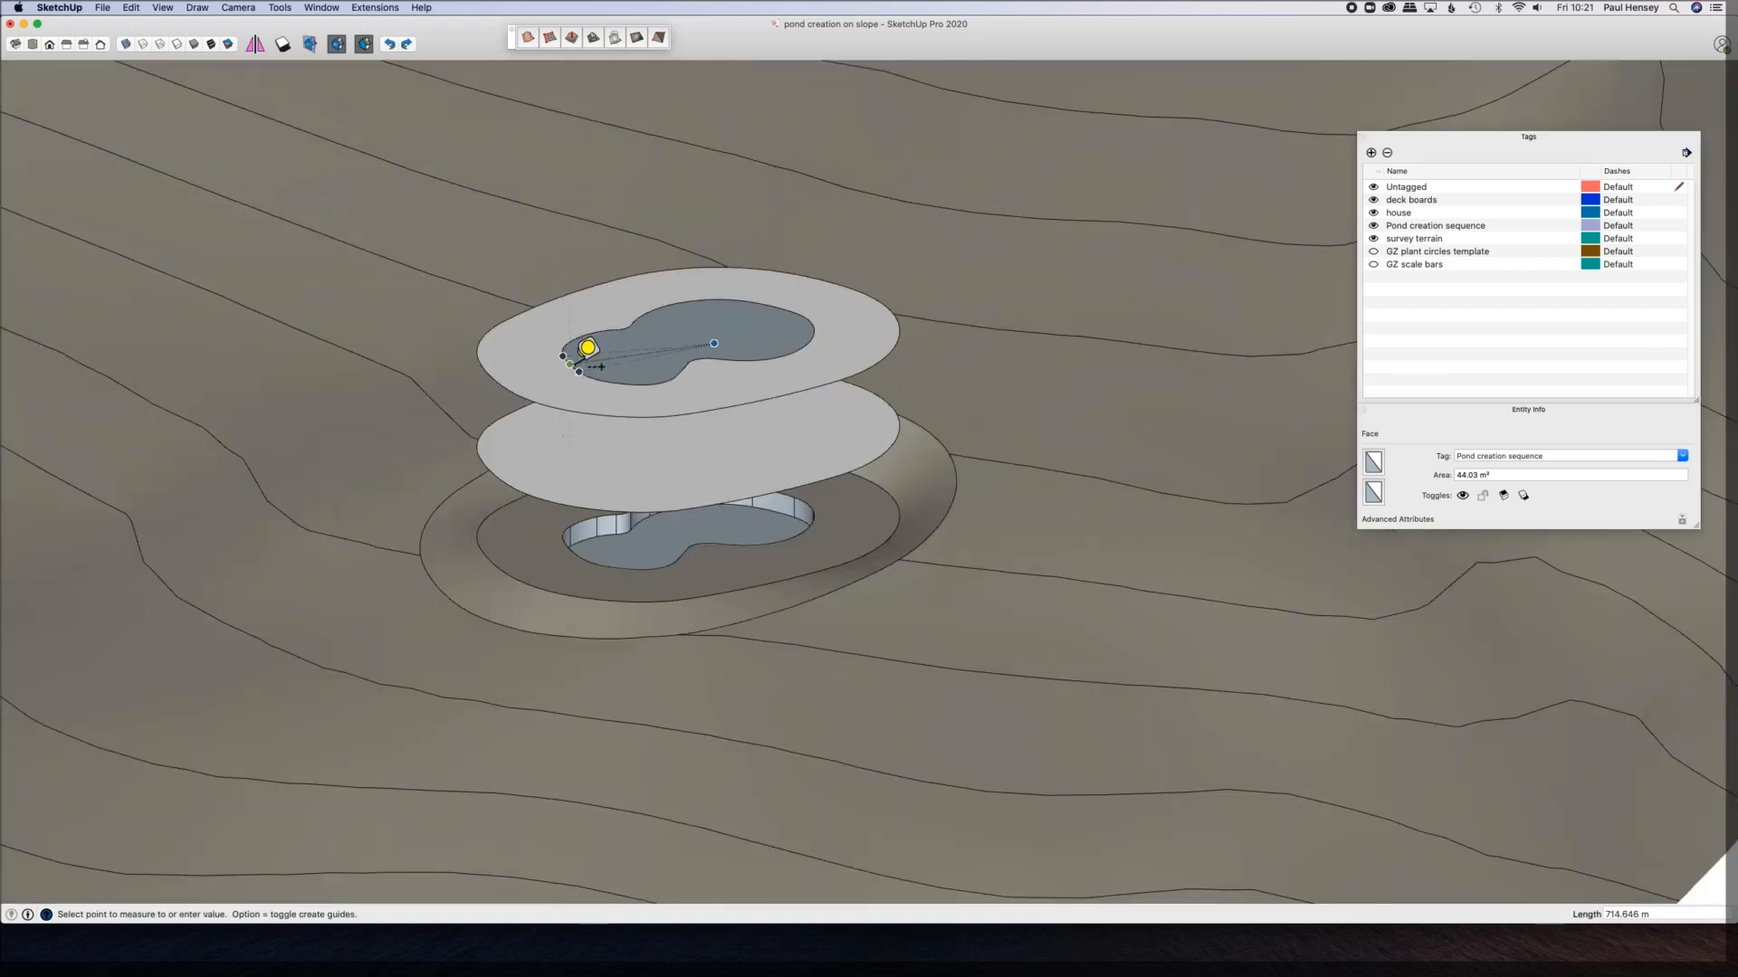
shift+middle_drag(587, 374, 1425, 503)
scroll(633, 466, down, 6)
middle_drag(609, 476, 590, 430)
scroll(570, 342, up, 8)
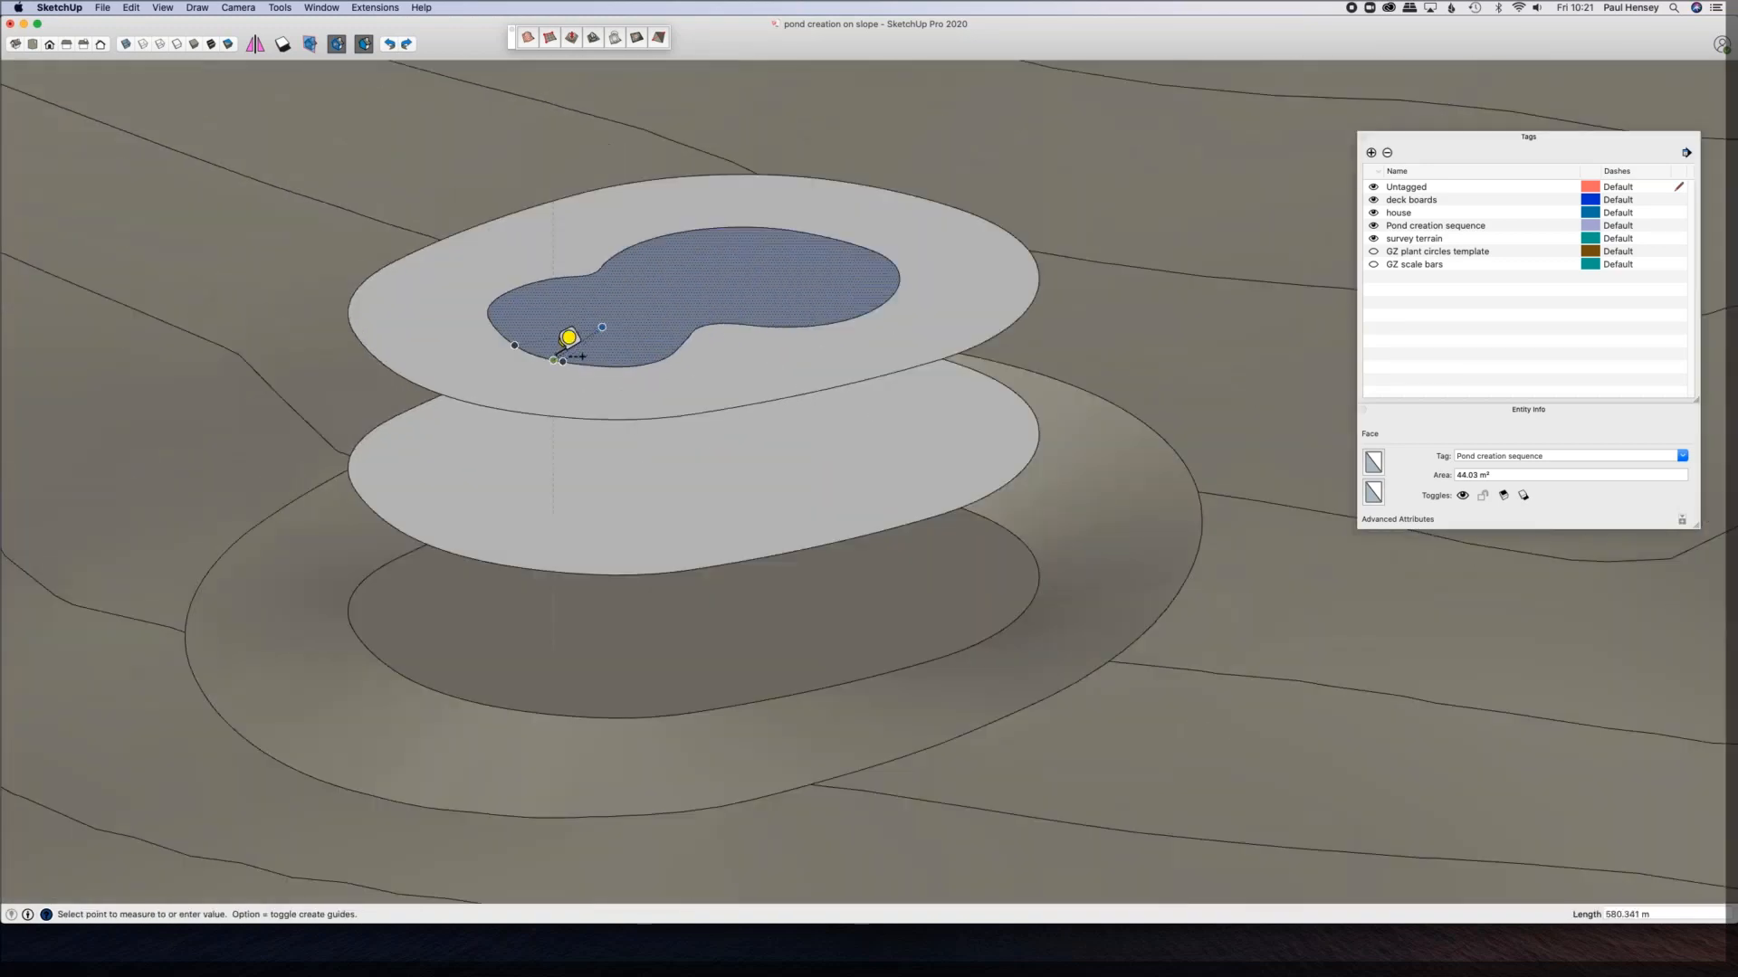
key(space)
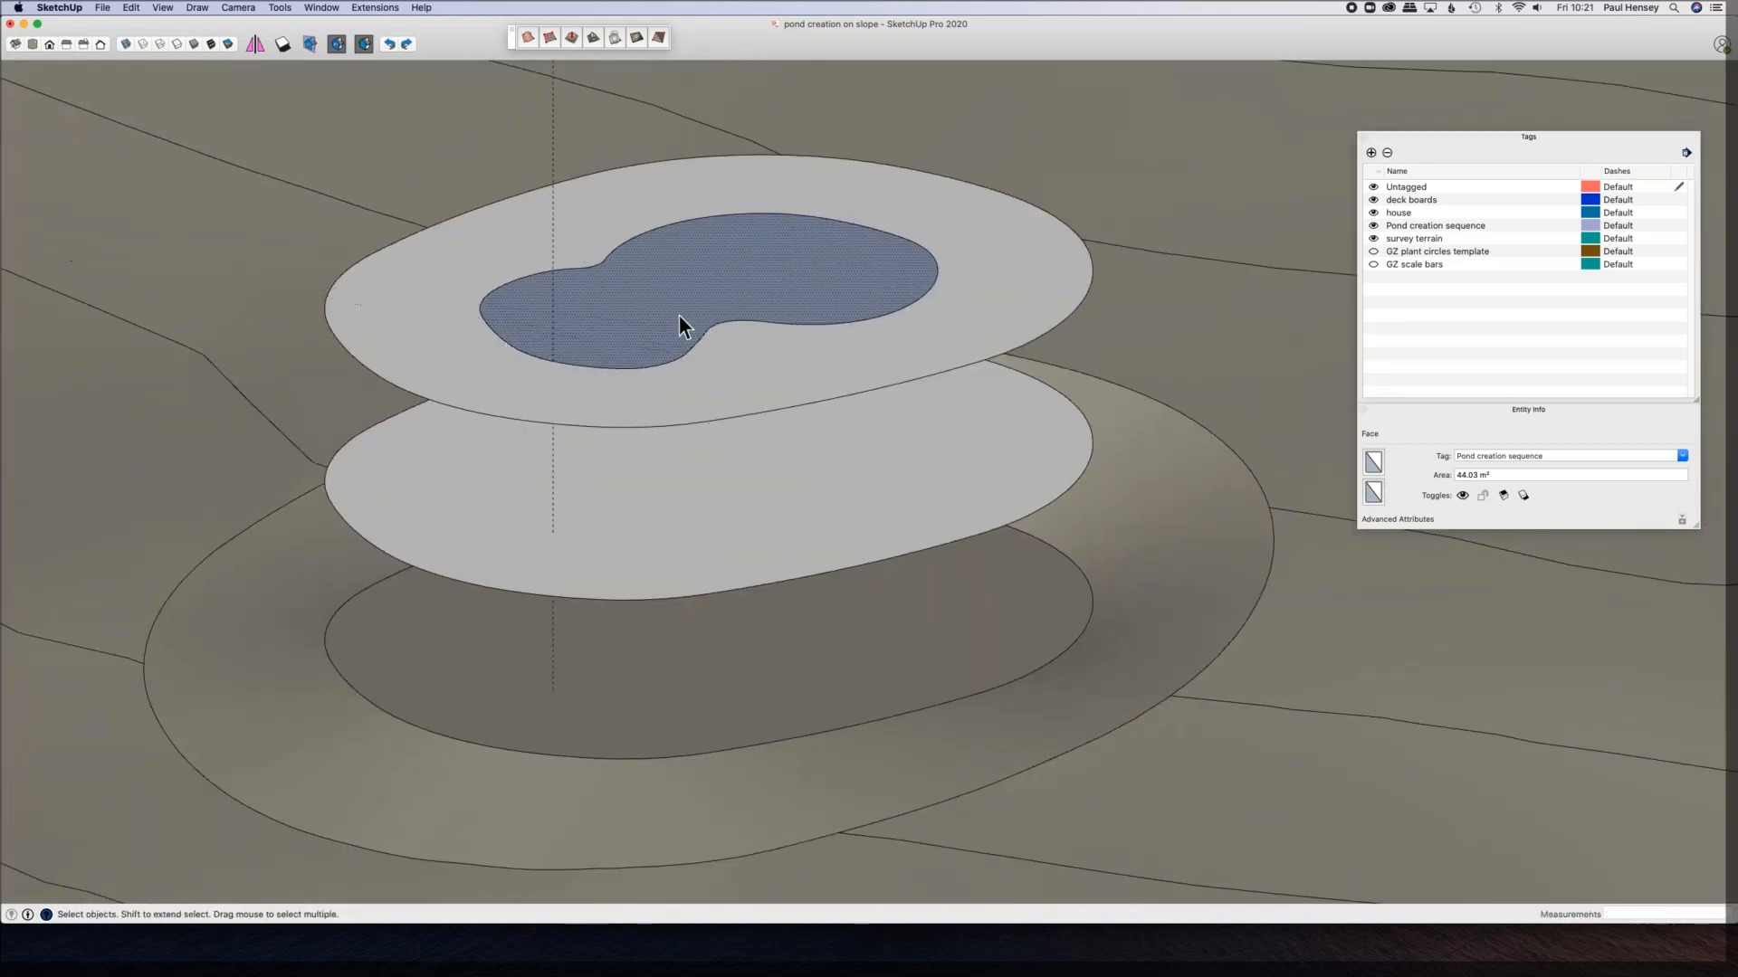
Step: Copy the pond face and its edges straight down along the guide onto the stamped platform
double_click(677, 313)
key(m)
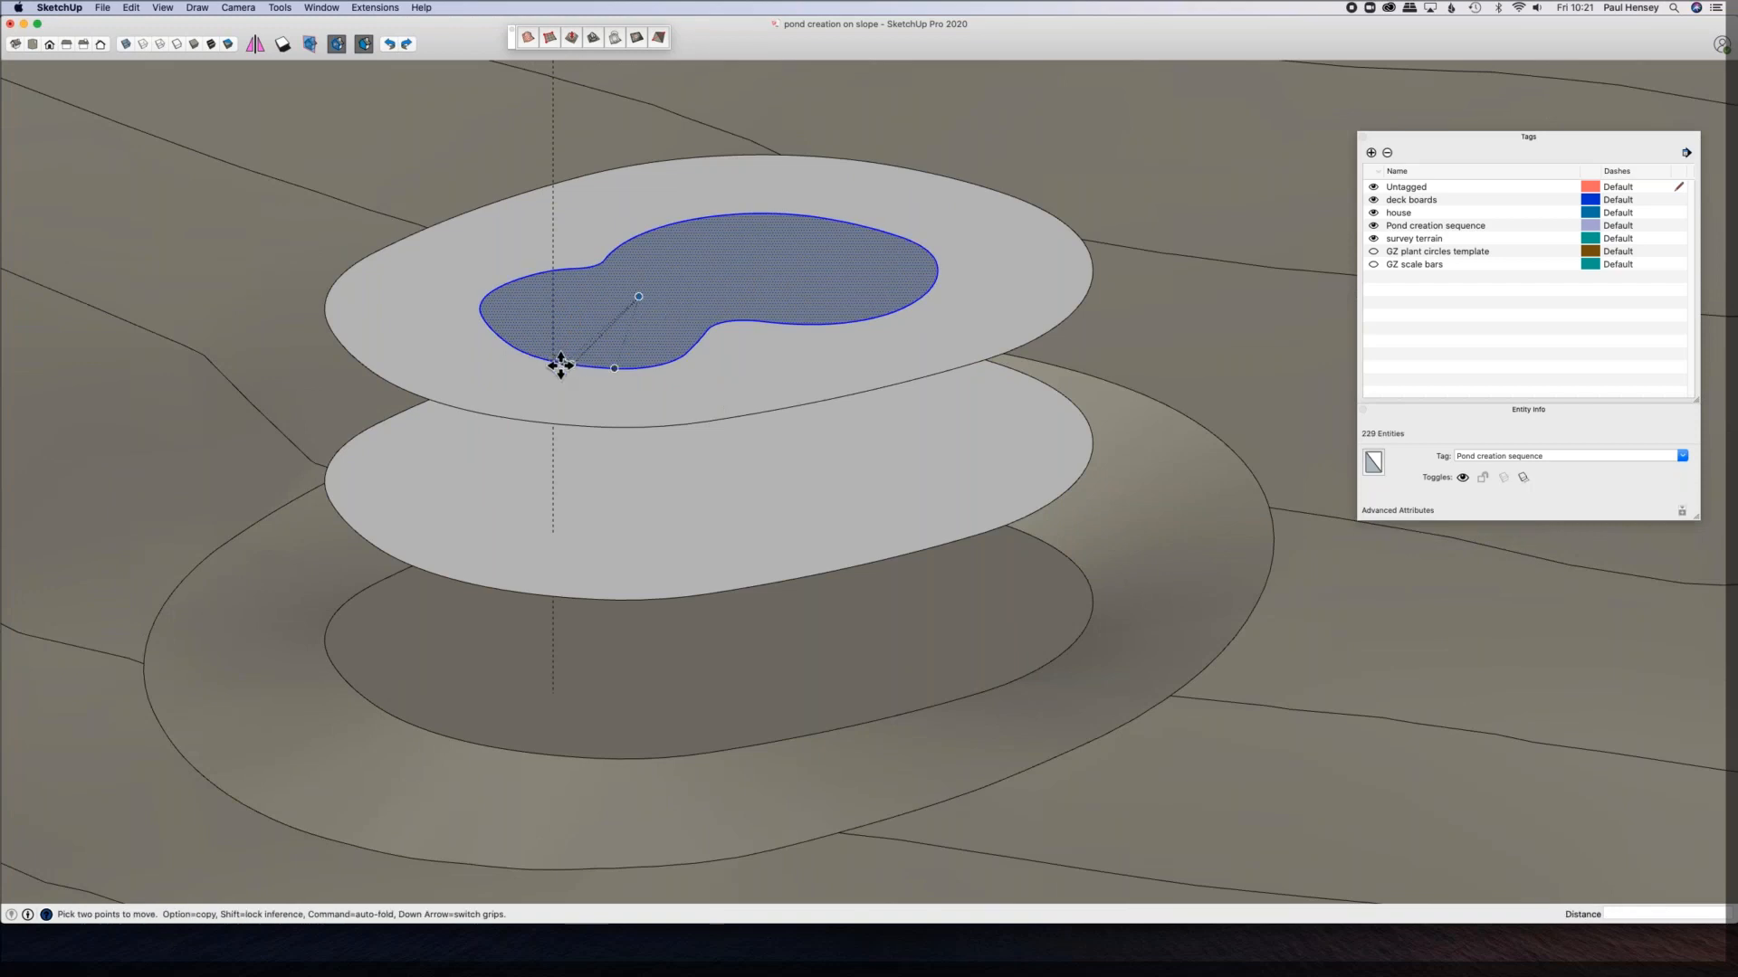
click(553, 361)
key(alt)
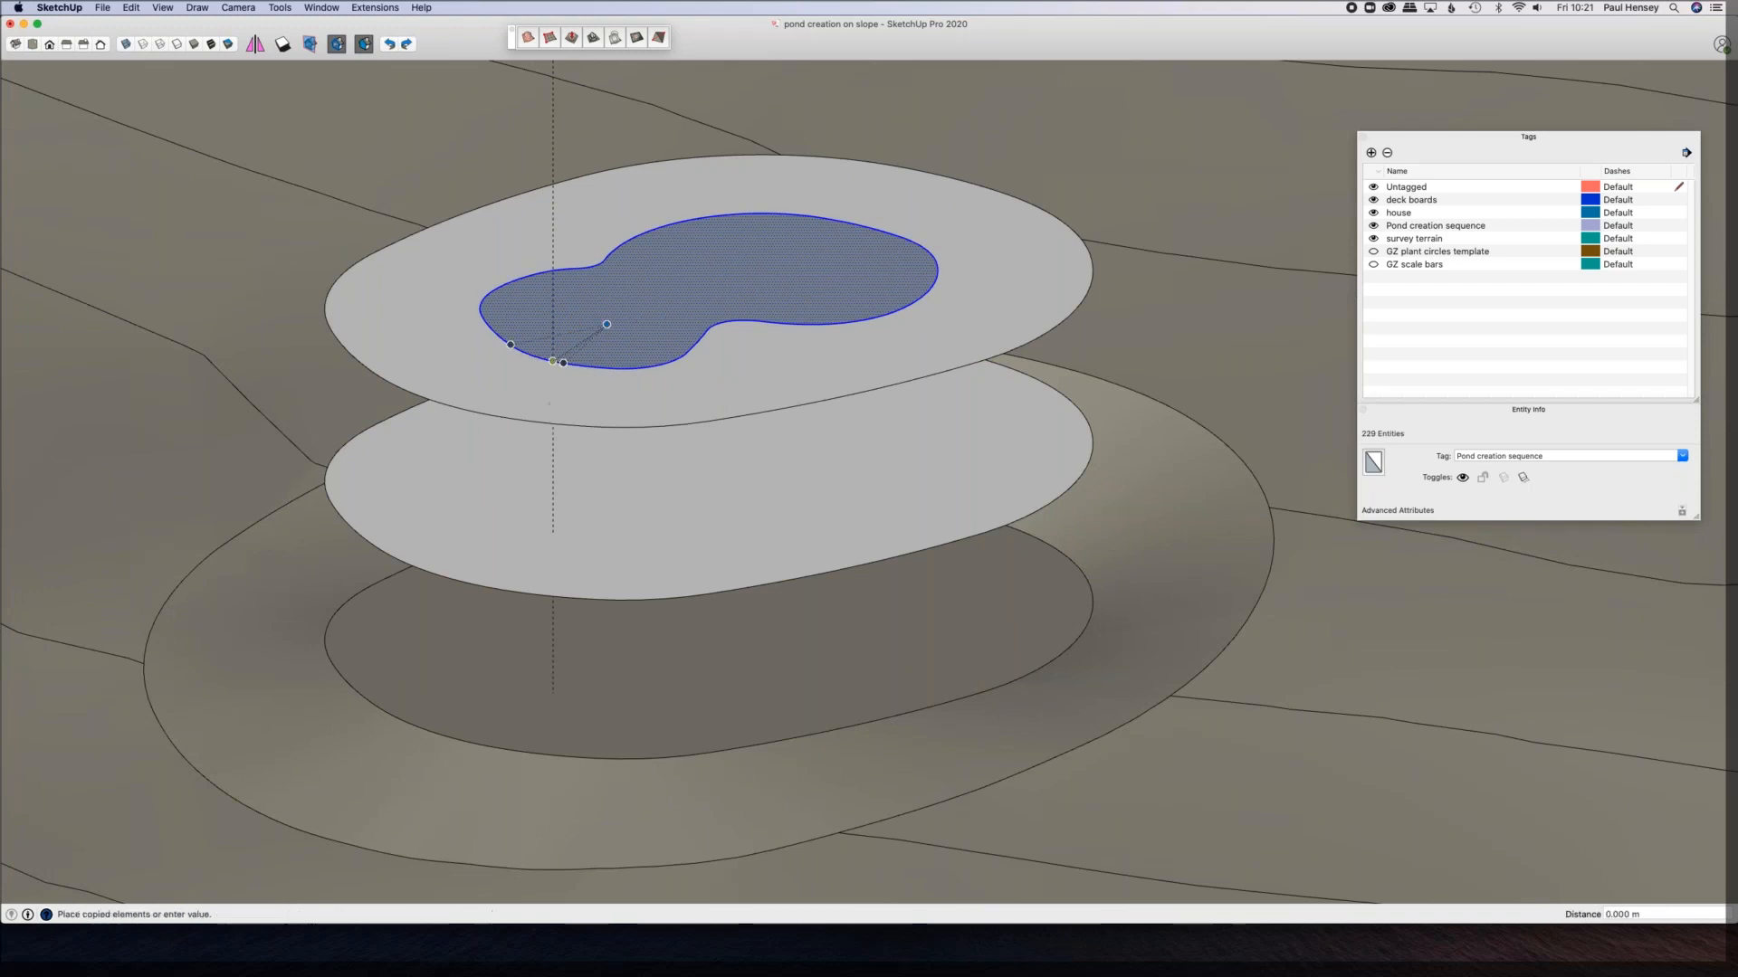
click(554, 691)
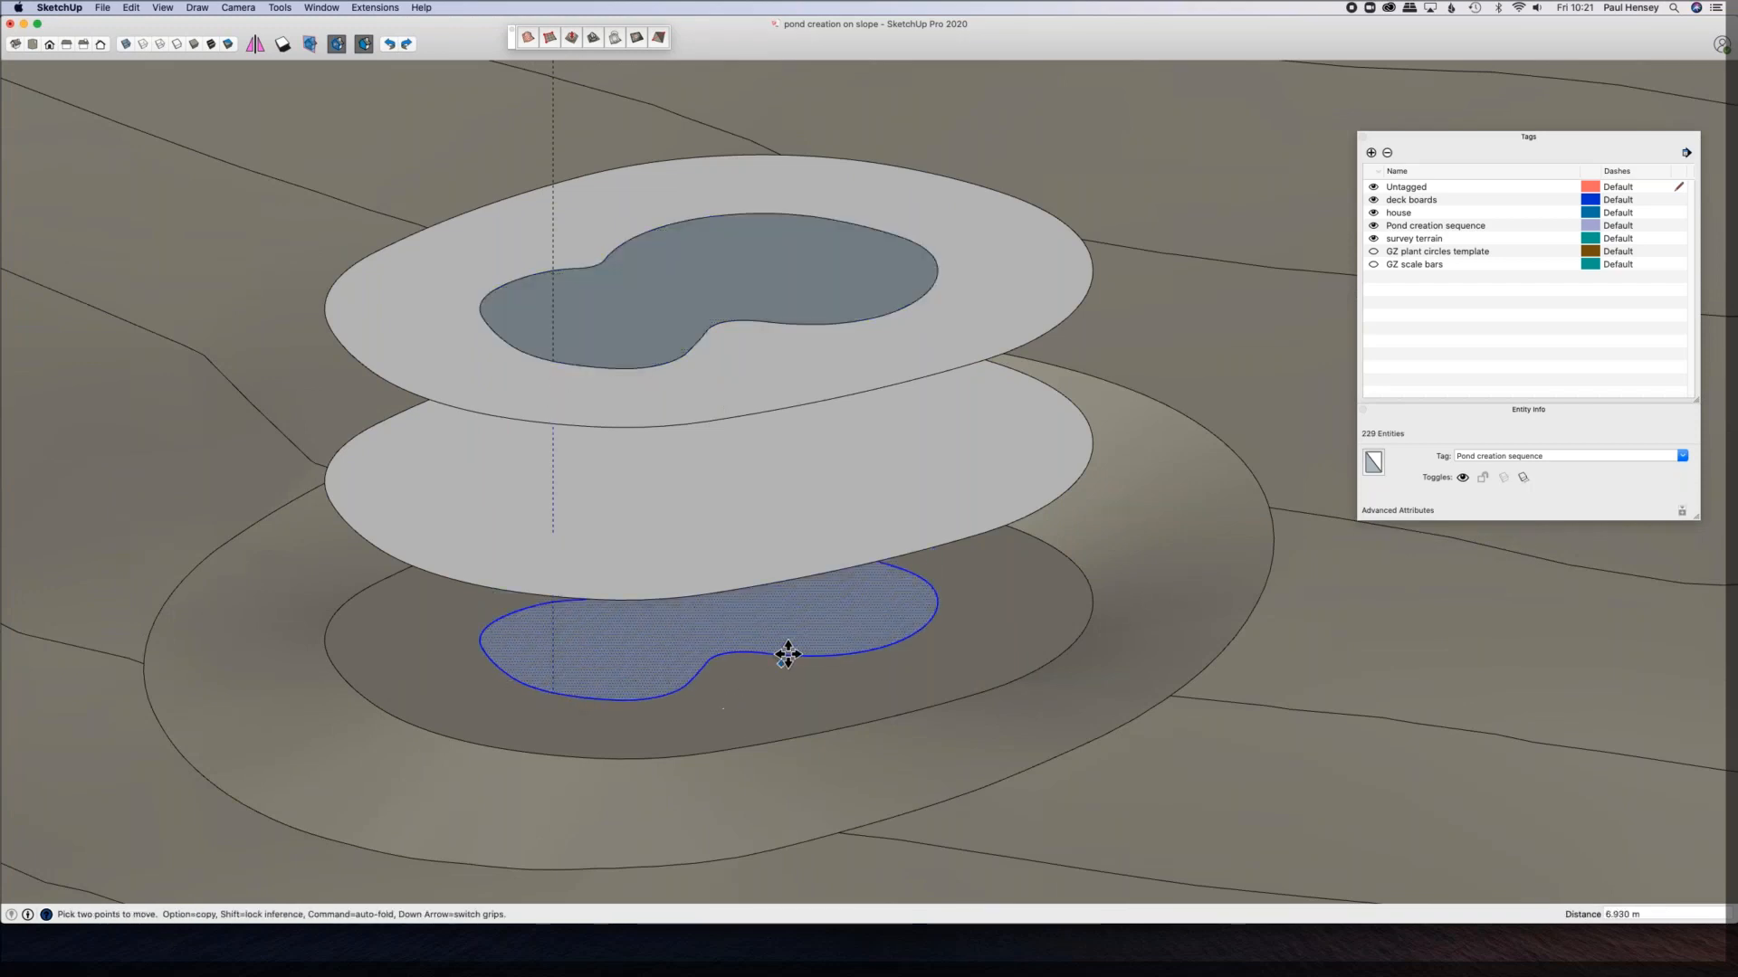
Step: Push the copied pond face down about 0.63 m into the stamped platform
middle_drag(803, 612, 799, 562)
key(p)
click(667, 625)
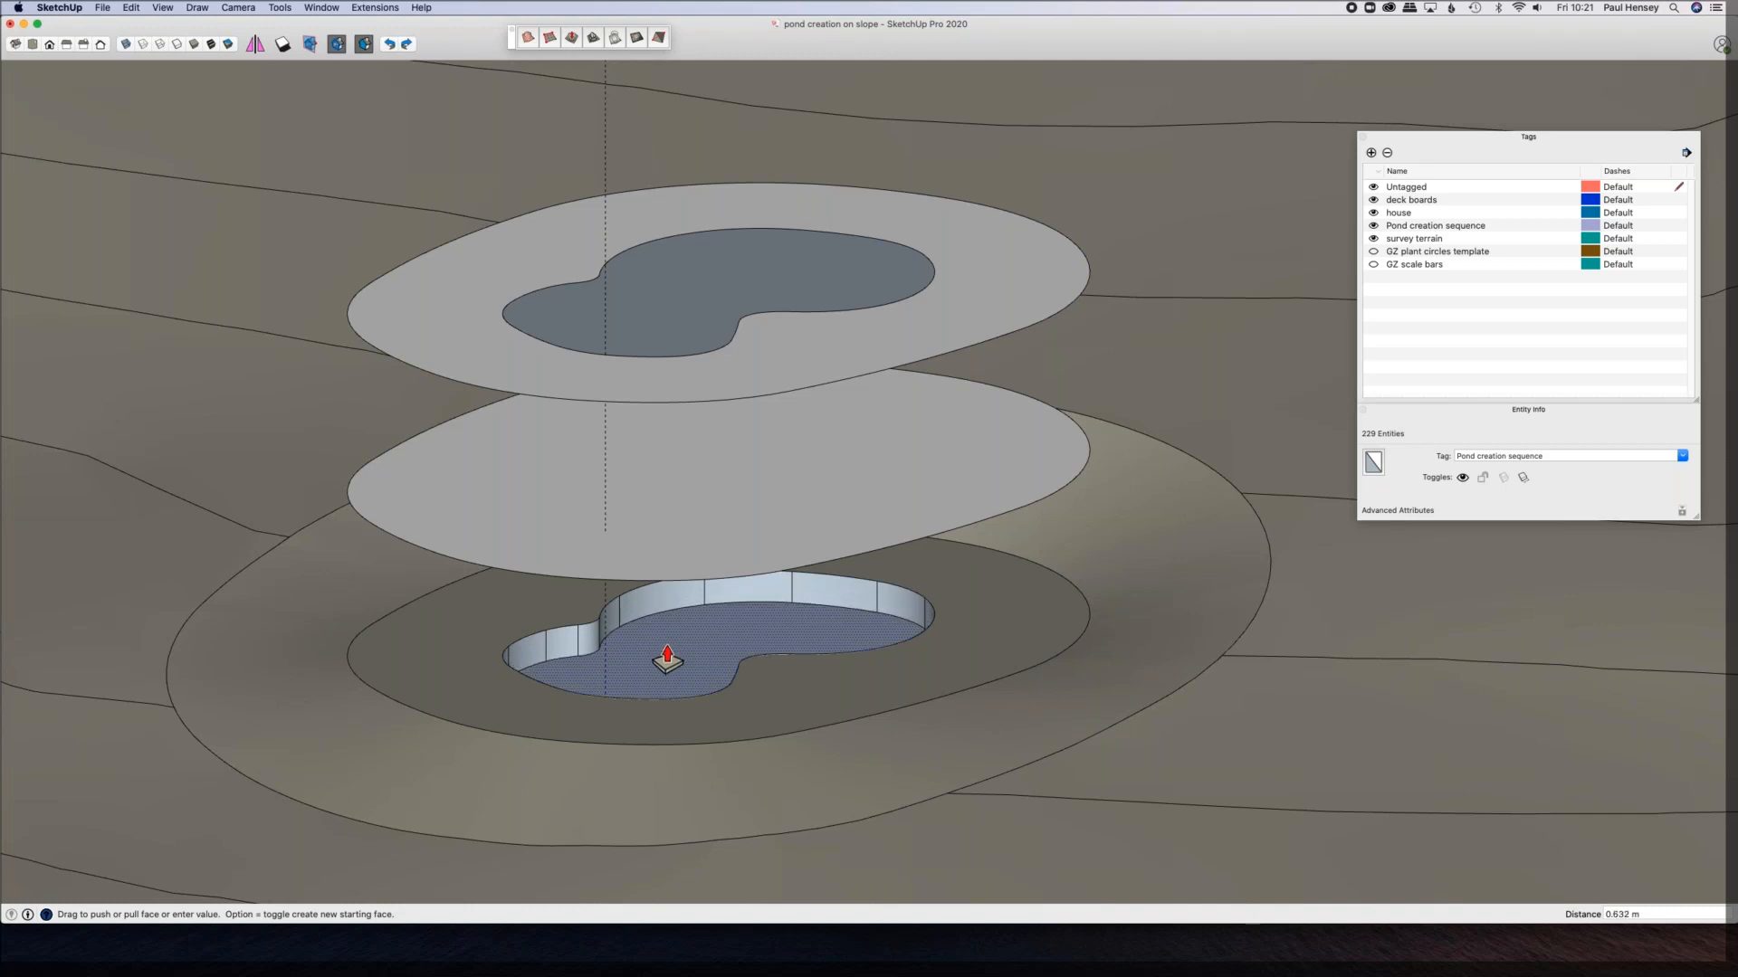
click(667, 660)
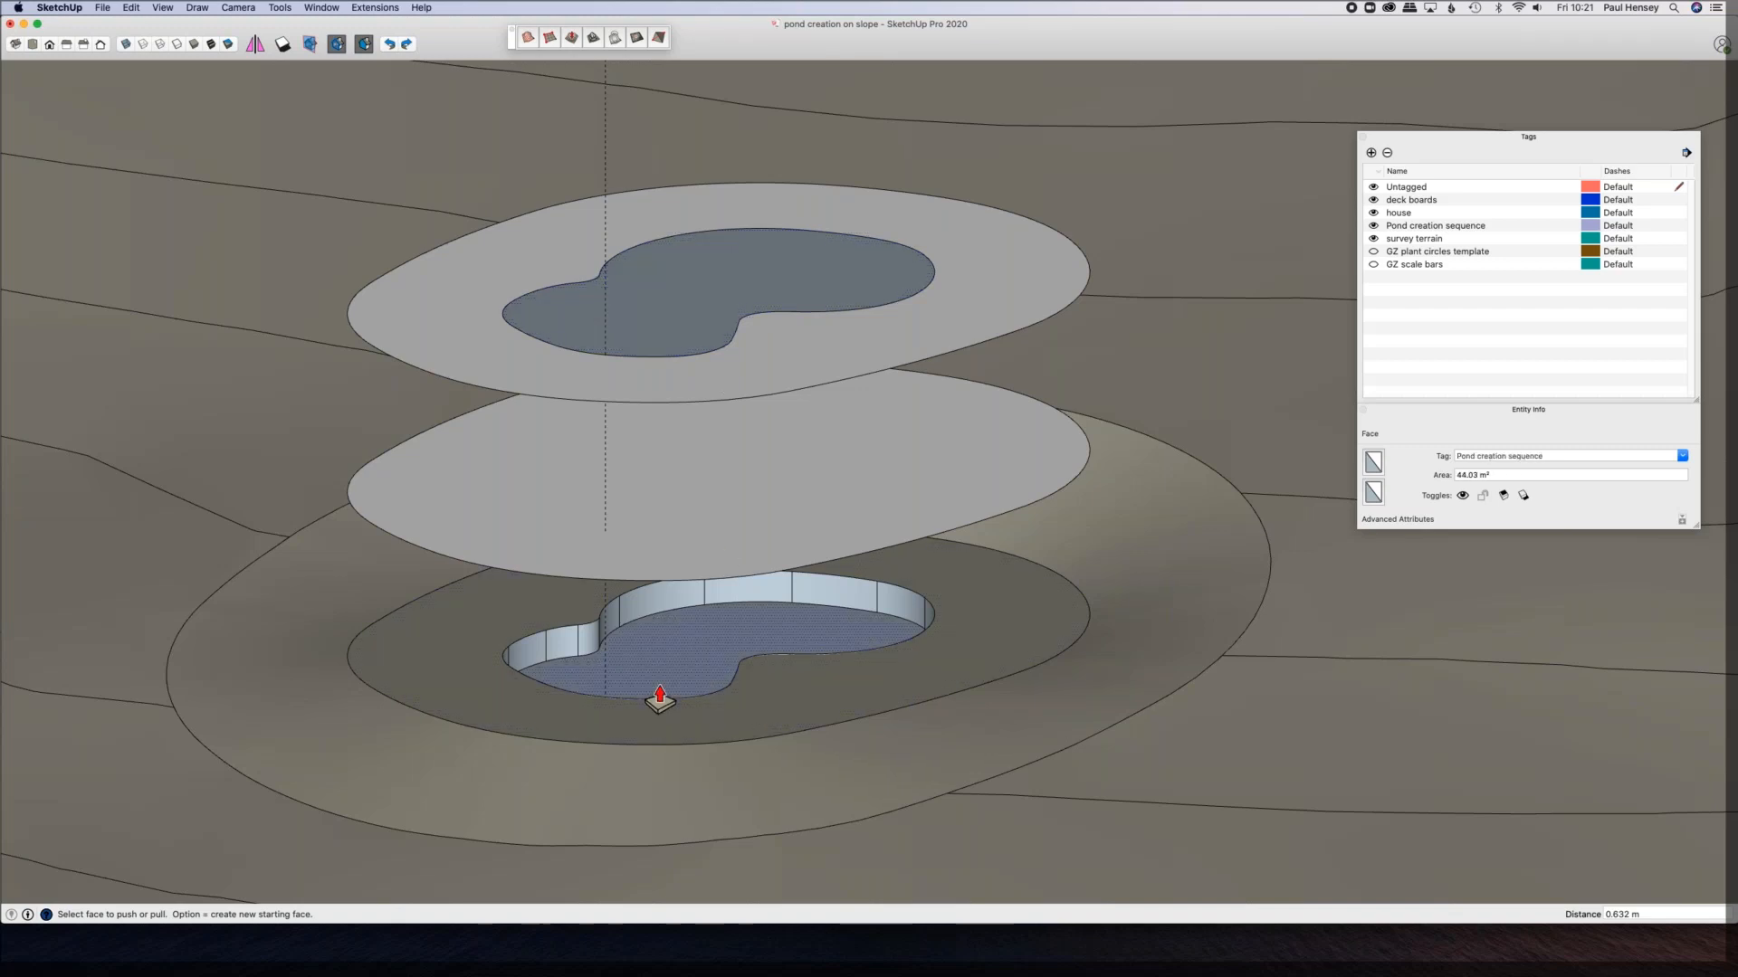
Step: Examine the finished pond with stepped shelves elsewhere on the terrain, including its upper shelf
scroll(638, 597, down, 5)
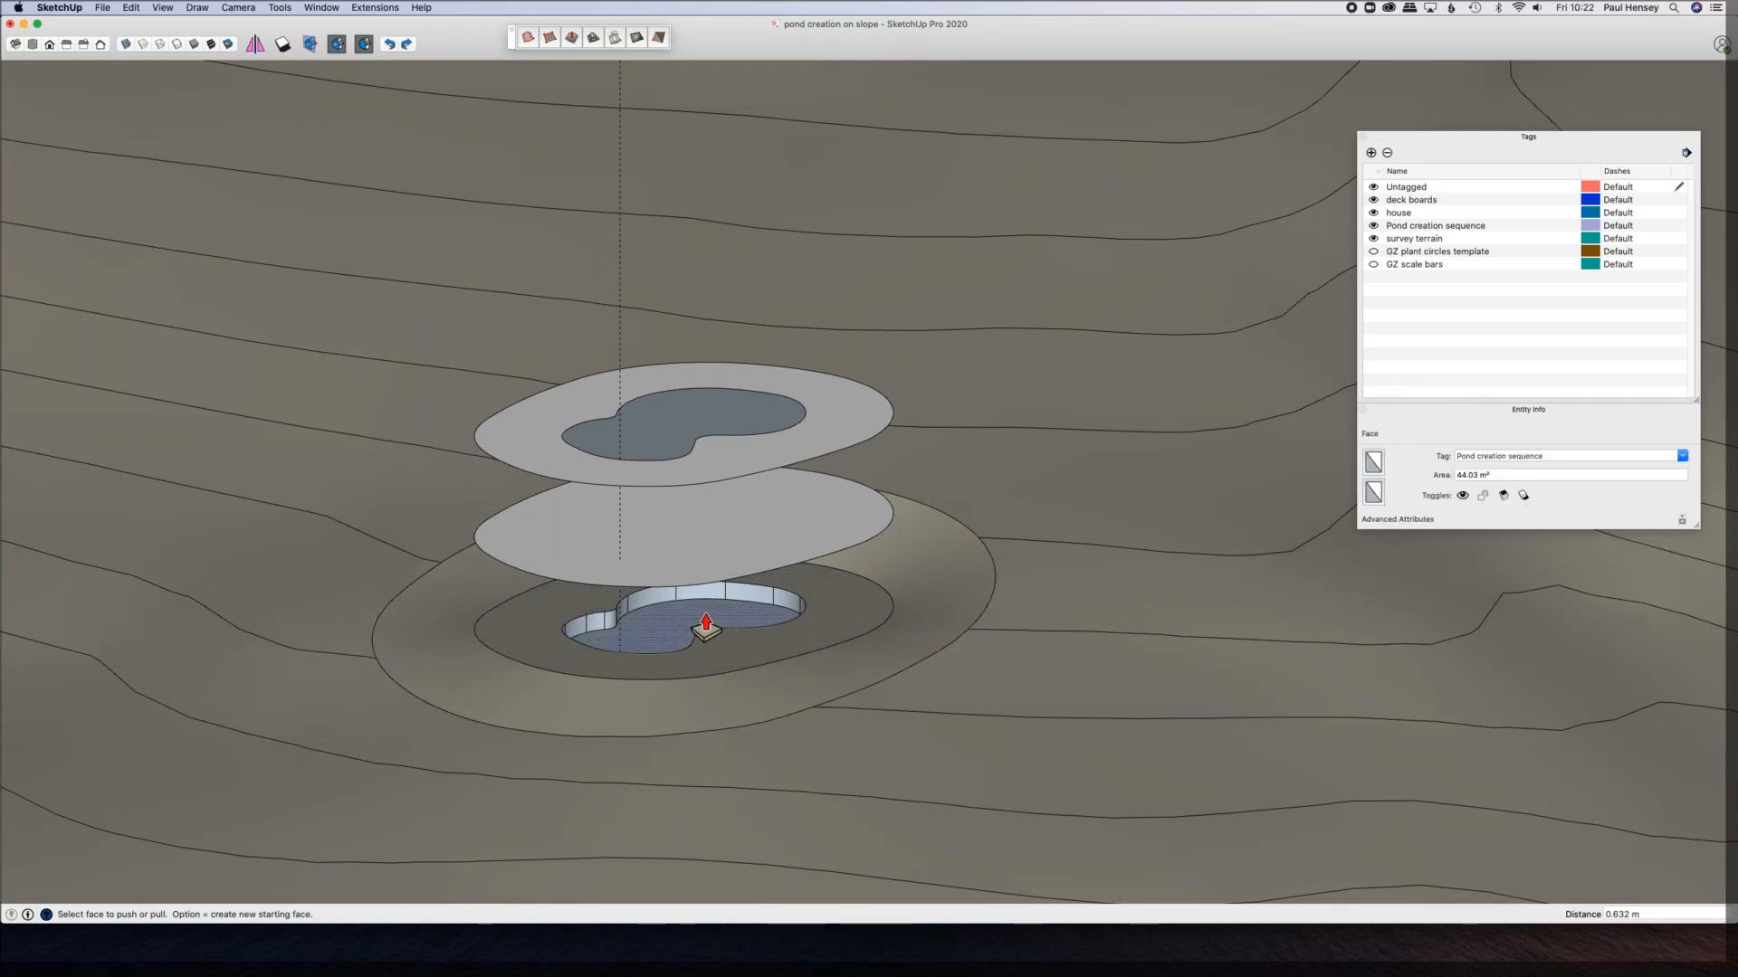
middle_drag(700, 623, 927, 667)
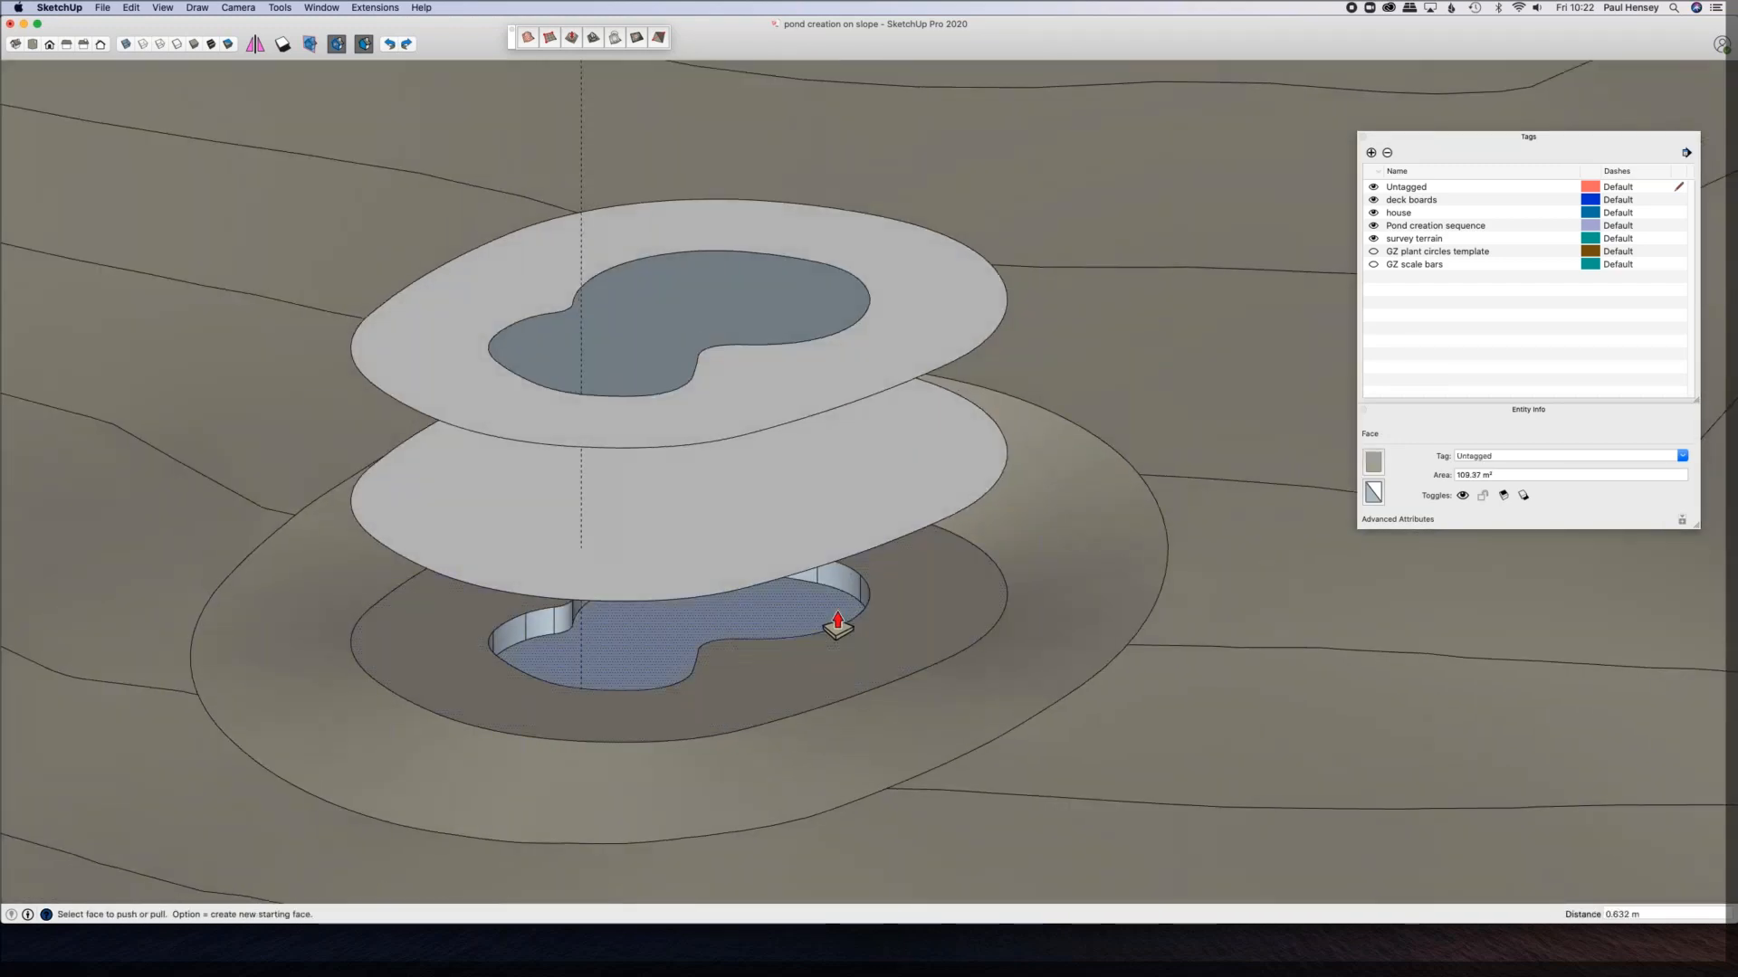
shift+middle_drag(234, 595, 0, 580)
scroll(210, 458, down, 5)
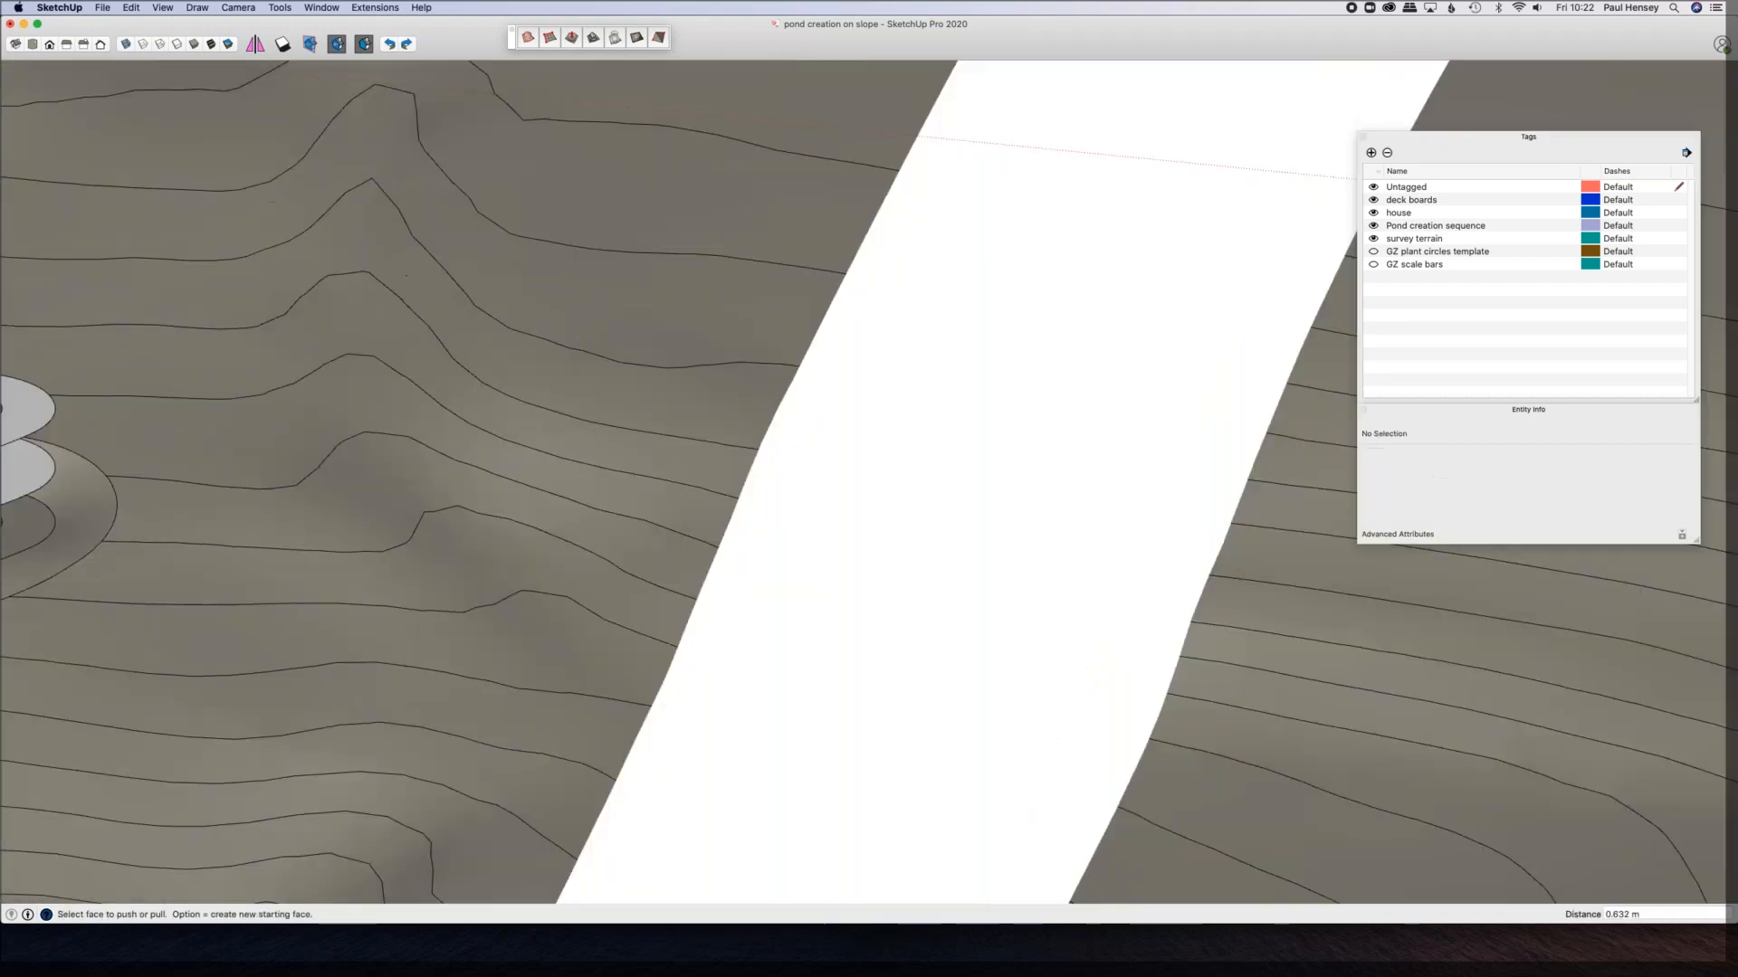
scroll(362, 534, down, 3)
shift+middle_drag(613, 571, 0, 461)
shift+middle_drag(672, 541, 120, 509)
shift+middle_drag(855, 559, 217, 531)
scroll(818, 613, up, 5)
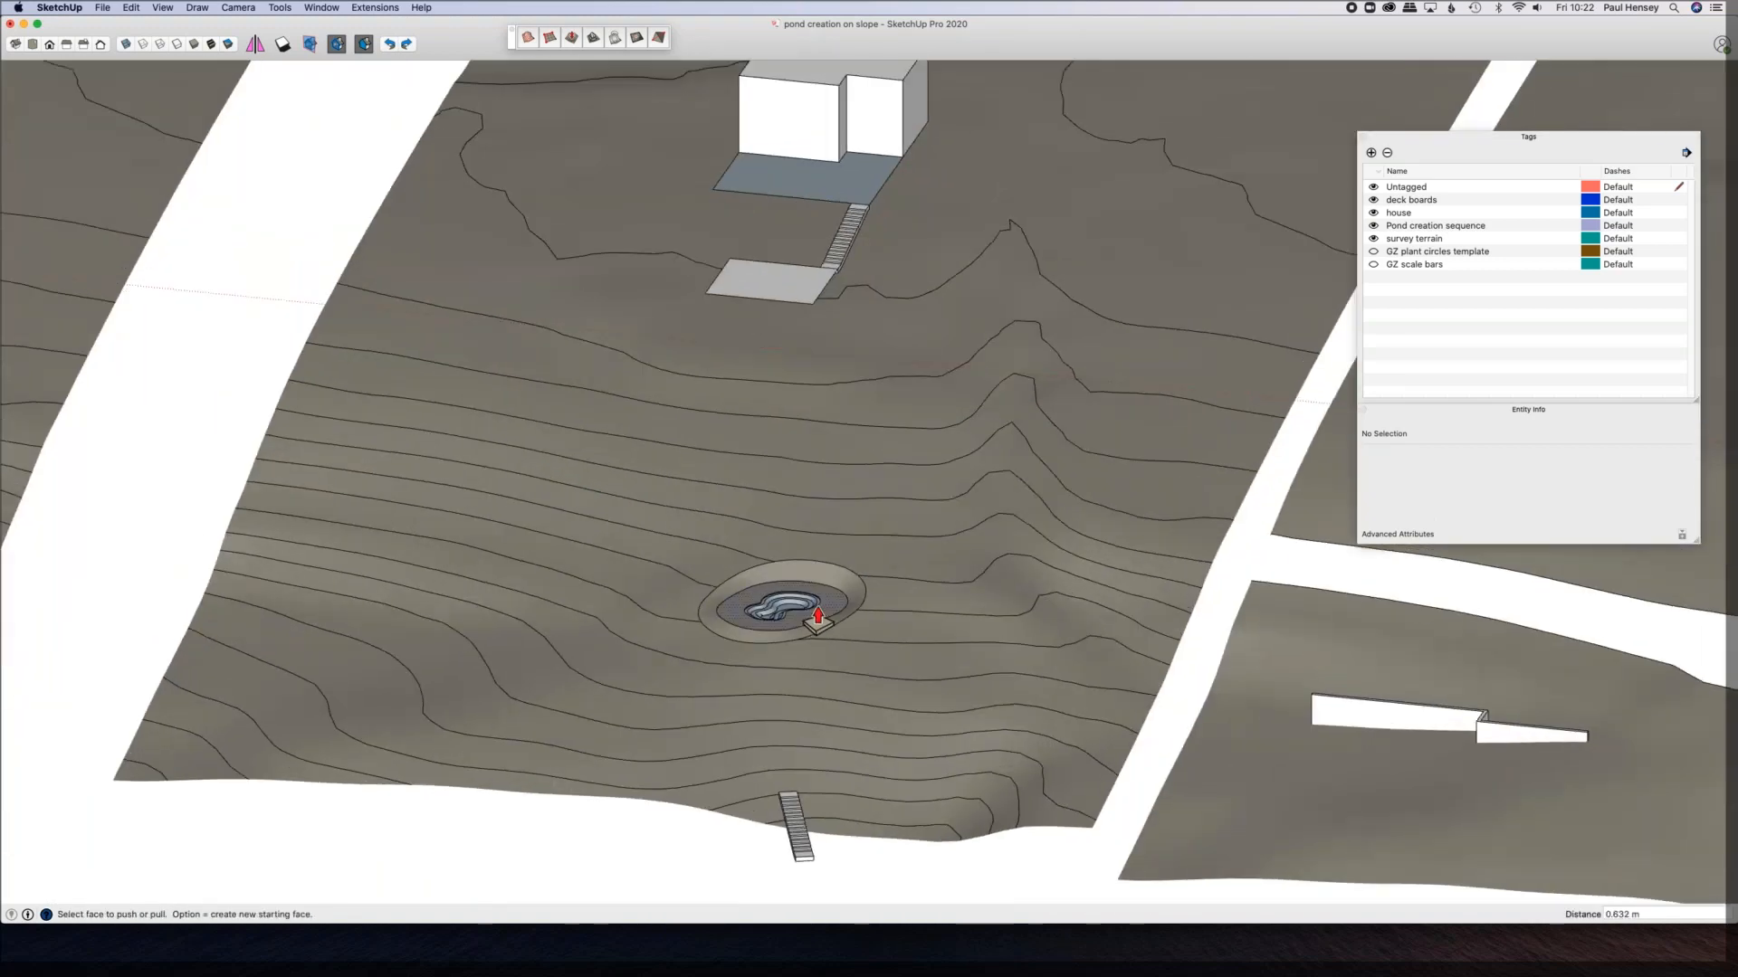
scroll(756, 624, up, 8)
middle_drag(752, 624, 935, 516)
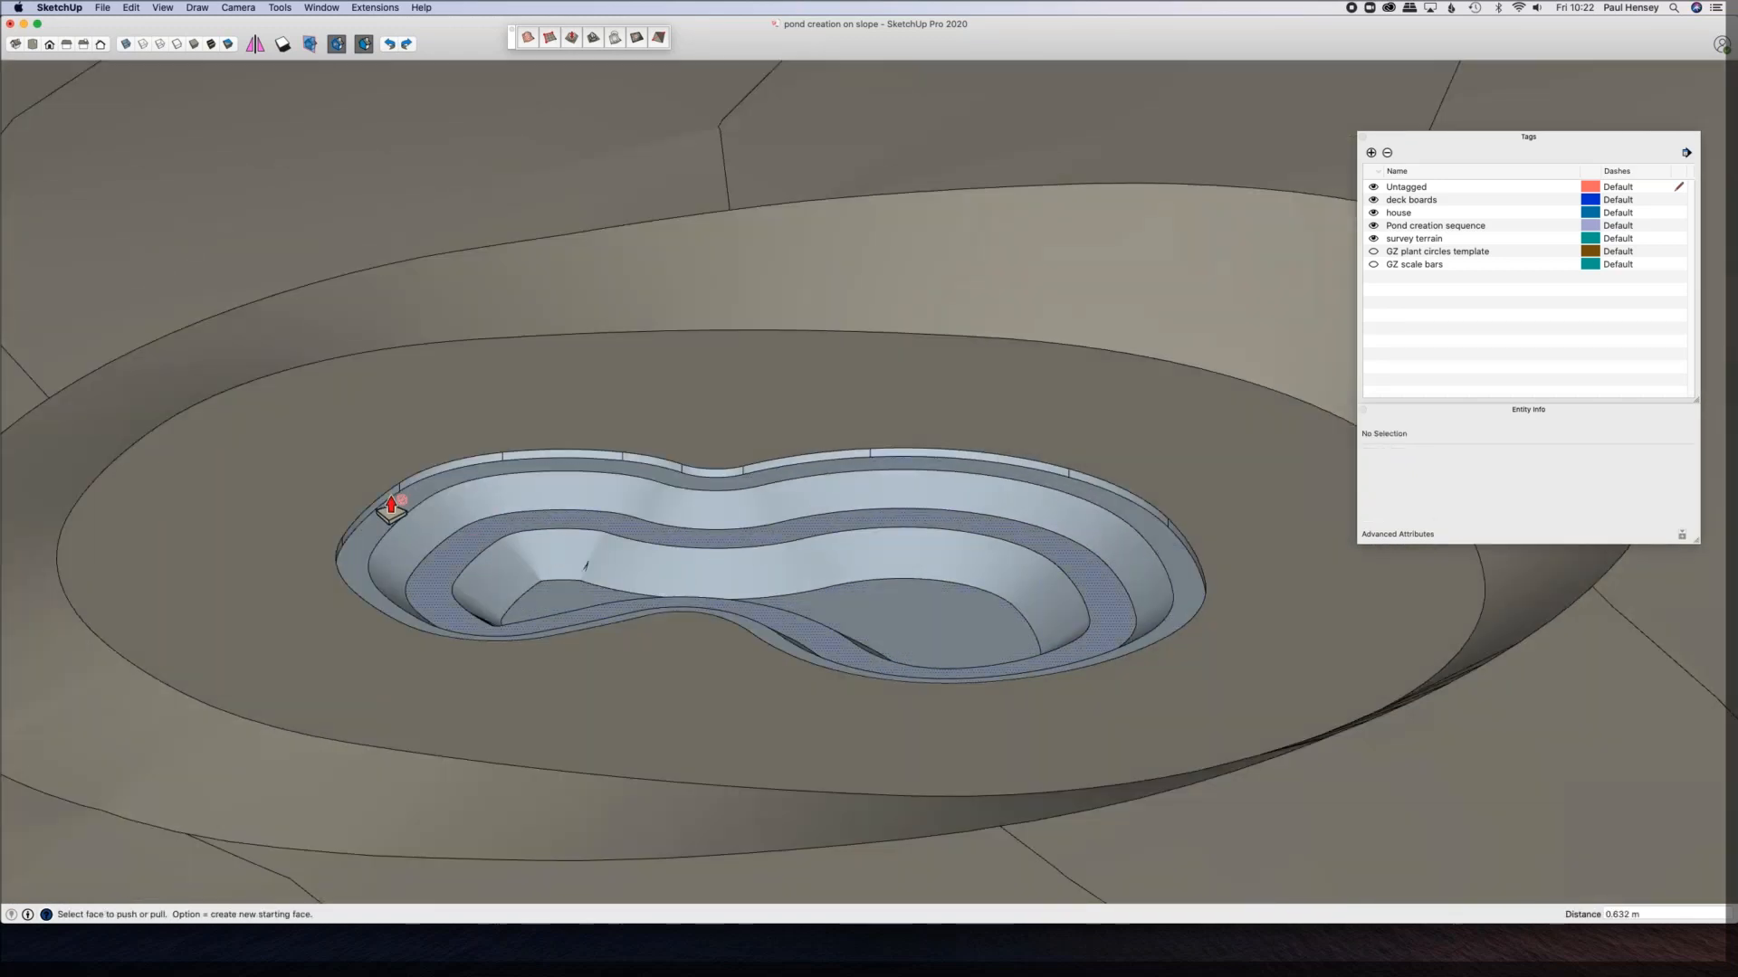
click(405, 509)
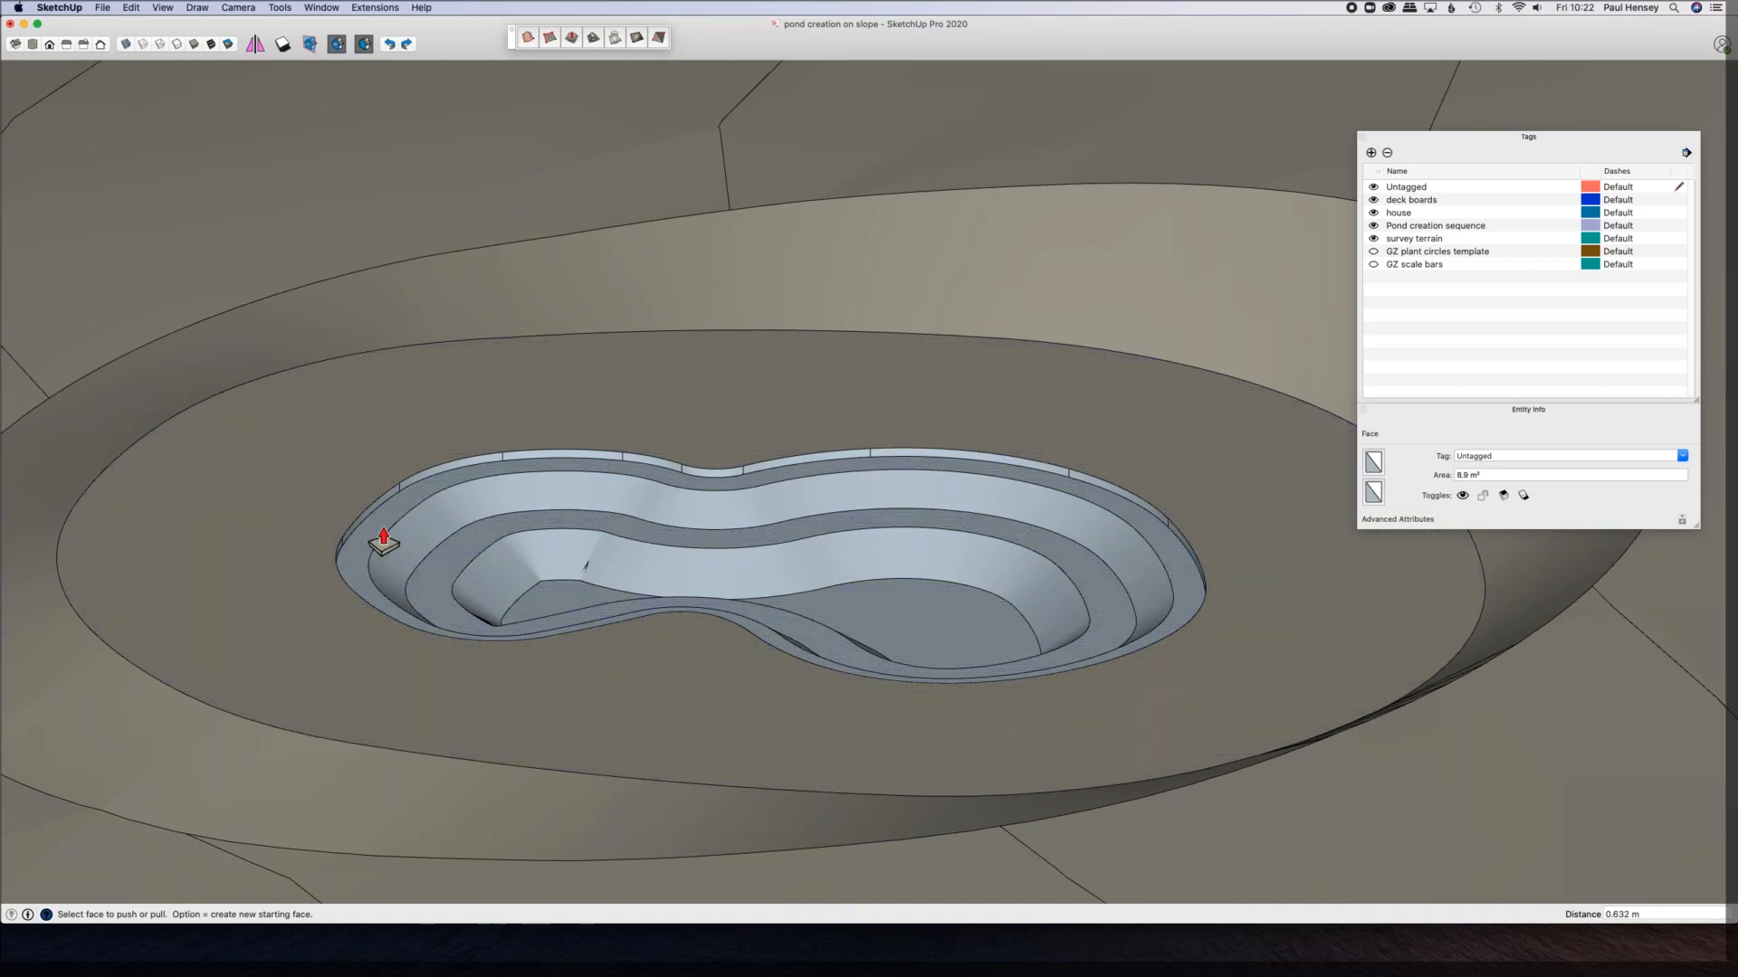
scroll(585, 566, down, 6)
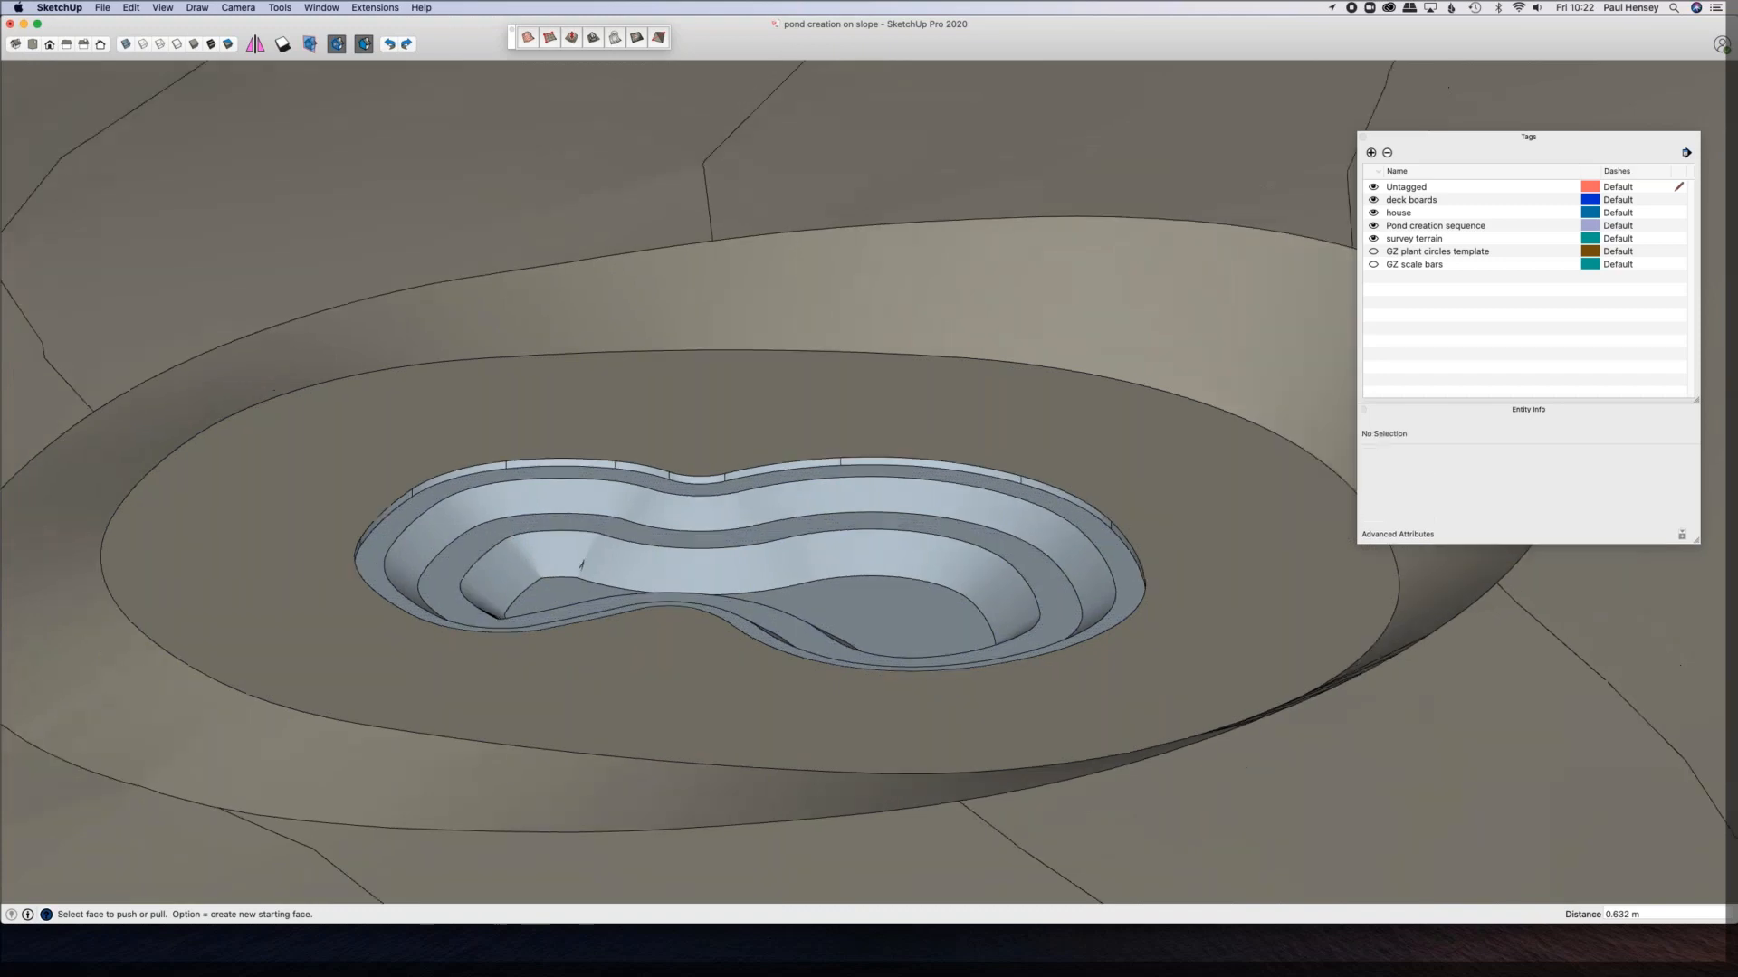
Step: Inspect and select the white profile face standing against the wall of the neighbouring recessed pond
shift+middle_drag(504, 543, 1665, 571)
scroll(493, 593, down, 2)
scroll(481, 508, down, 4)
shift+middle_drag(508, 633, 136, 434)
scroll(735, 375, up, 4)
scroll(729, 367, up, 6)
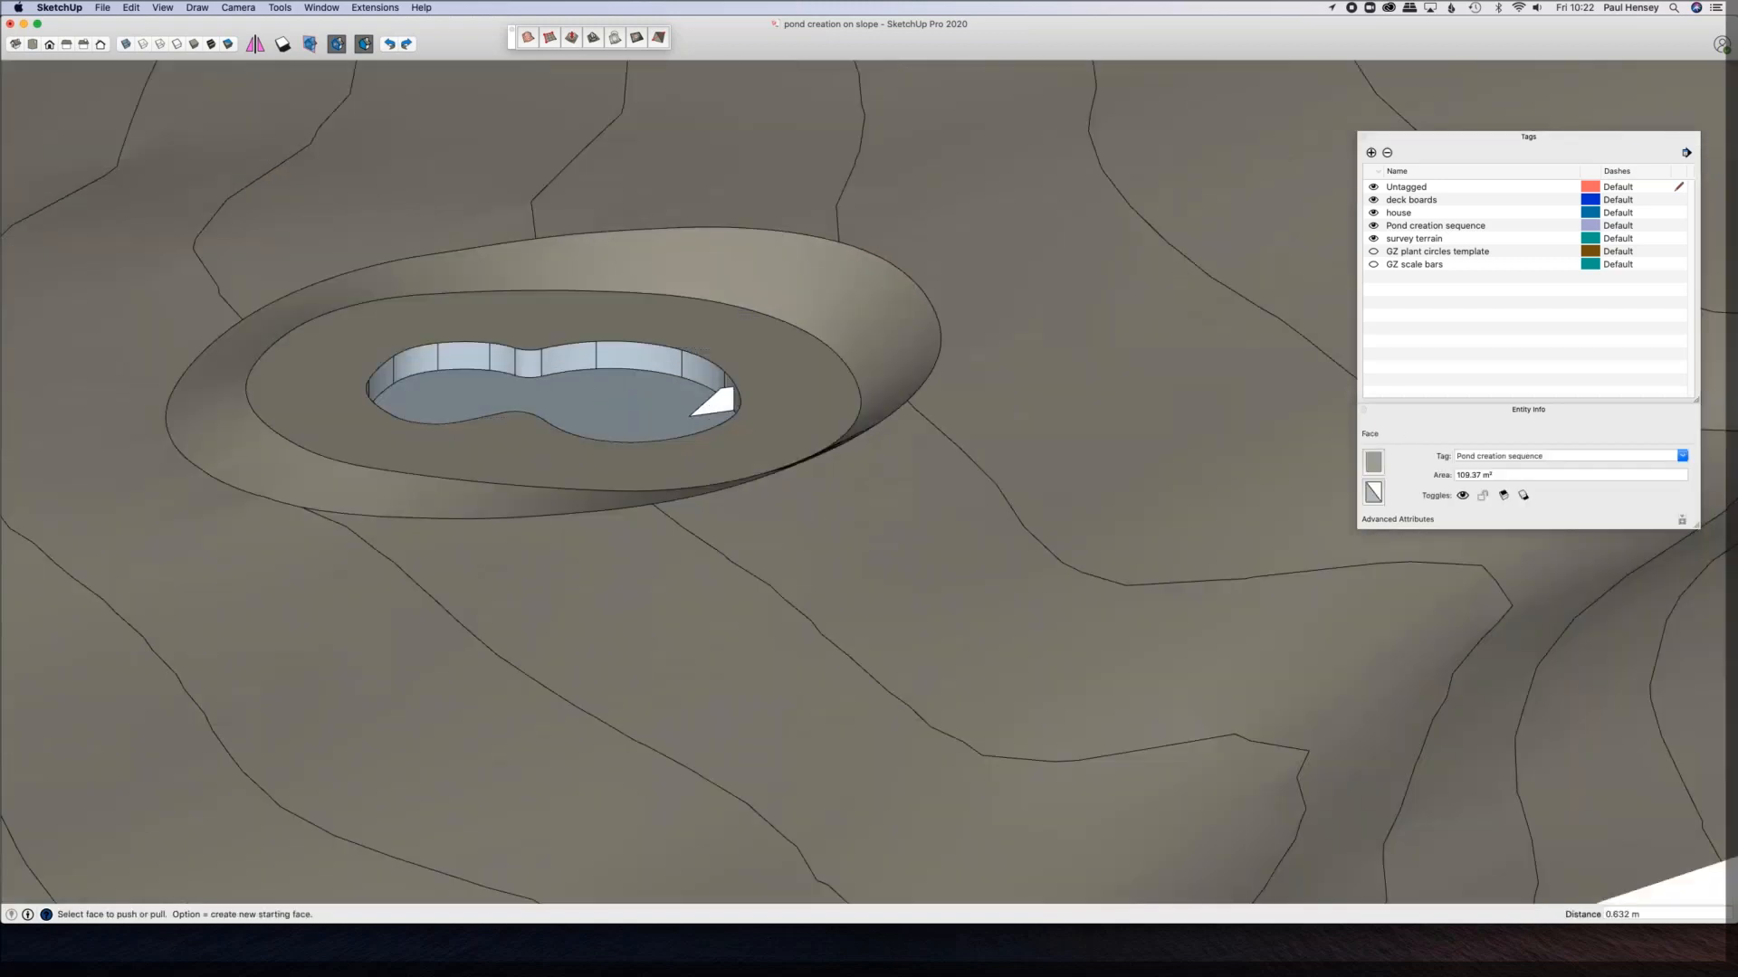
middle_drag(729, 367, 803, 434)
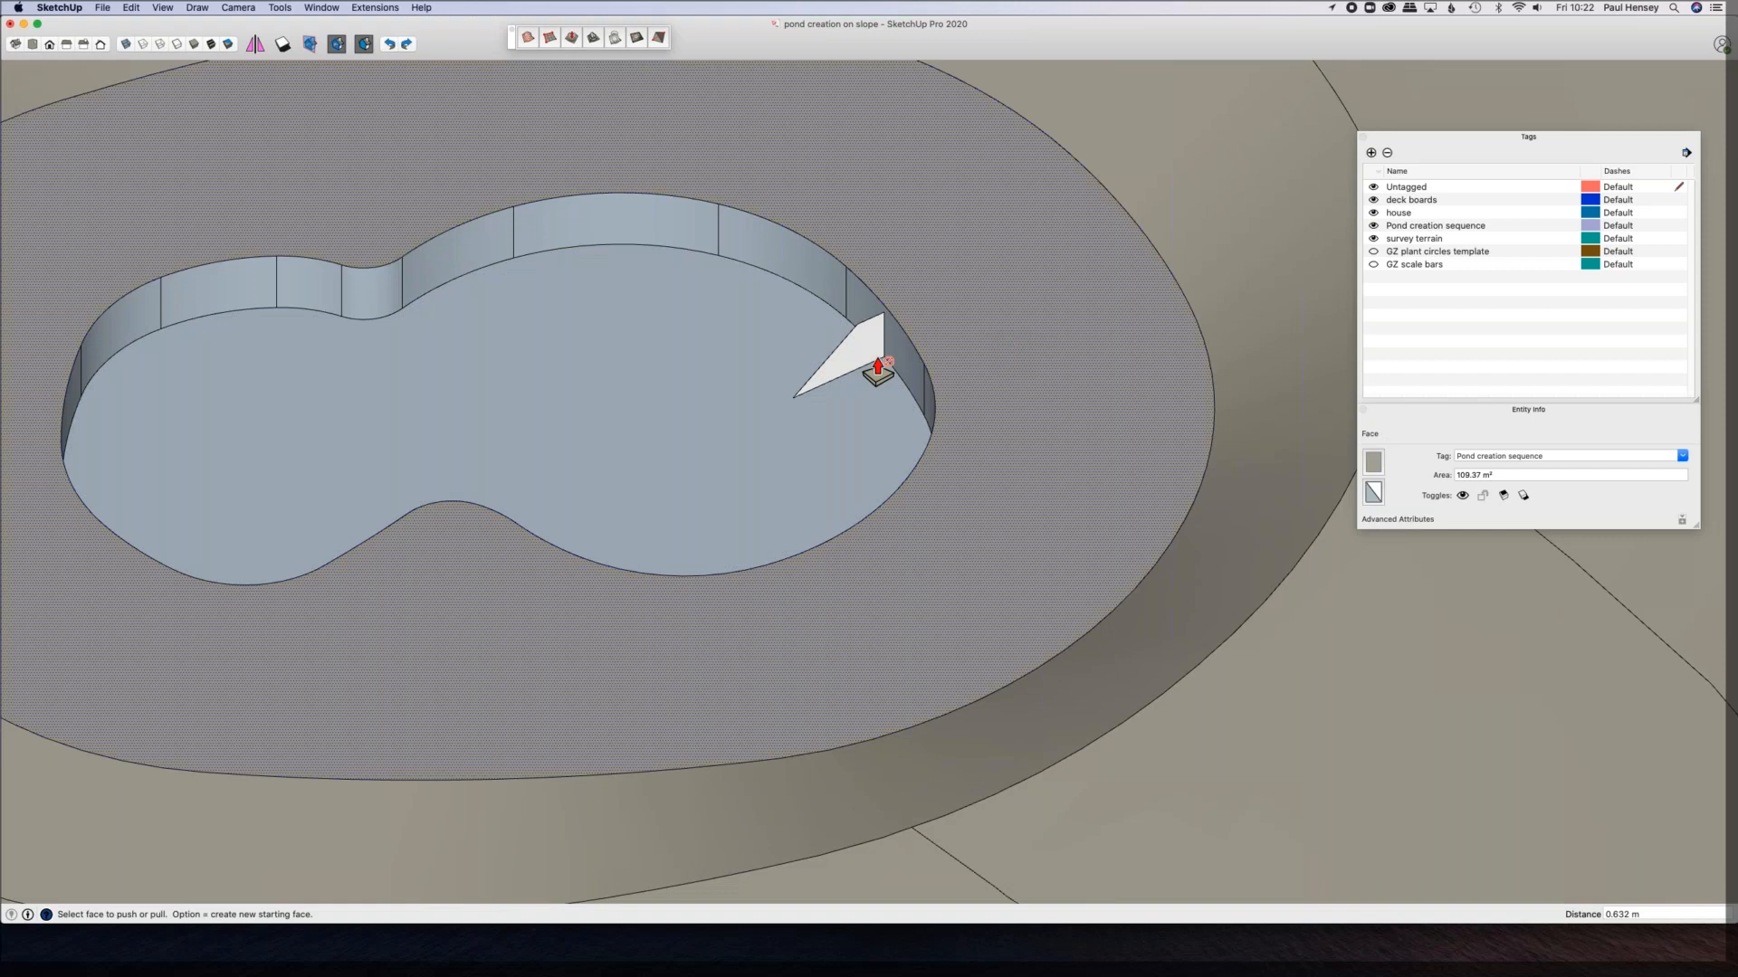
scroll(872, 357, up, 5)
middle_drag(849, 368, 623, 237)
key(space)
click(858, 349)
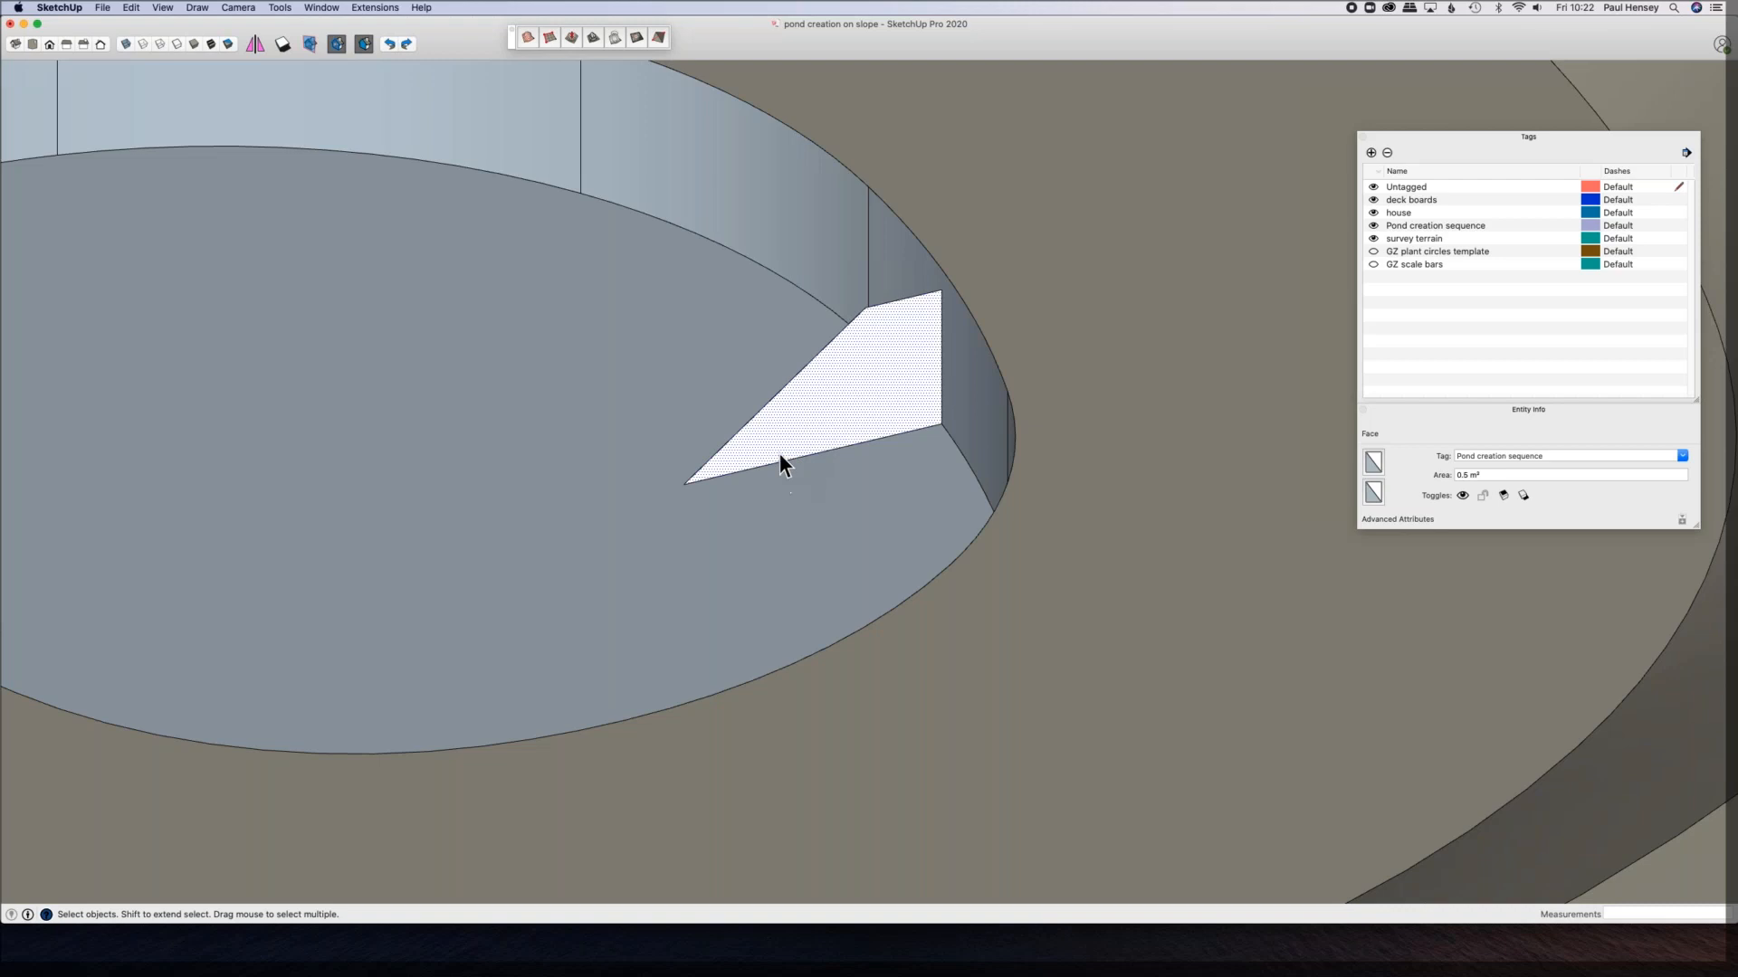
Step: Try sketching a stepped shelf outline across the white profile face, and erase the added lines
key(l)
click(865, 308)
click(865, 372)
click(819, 383)
click(819, 415)
click(734, 435)
key(space)
key(e)
drag(865, 366, 807, 416)
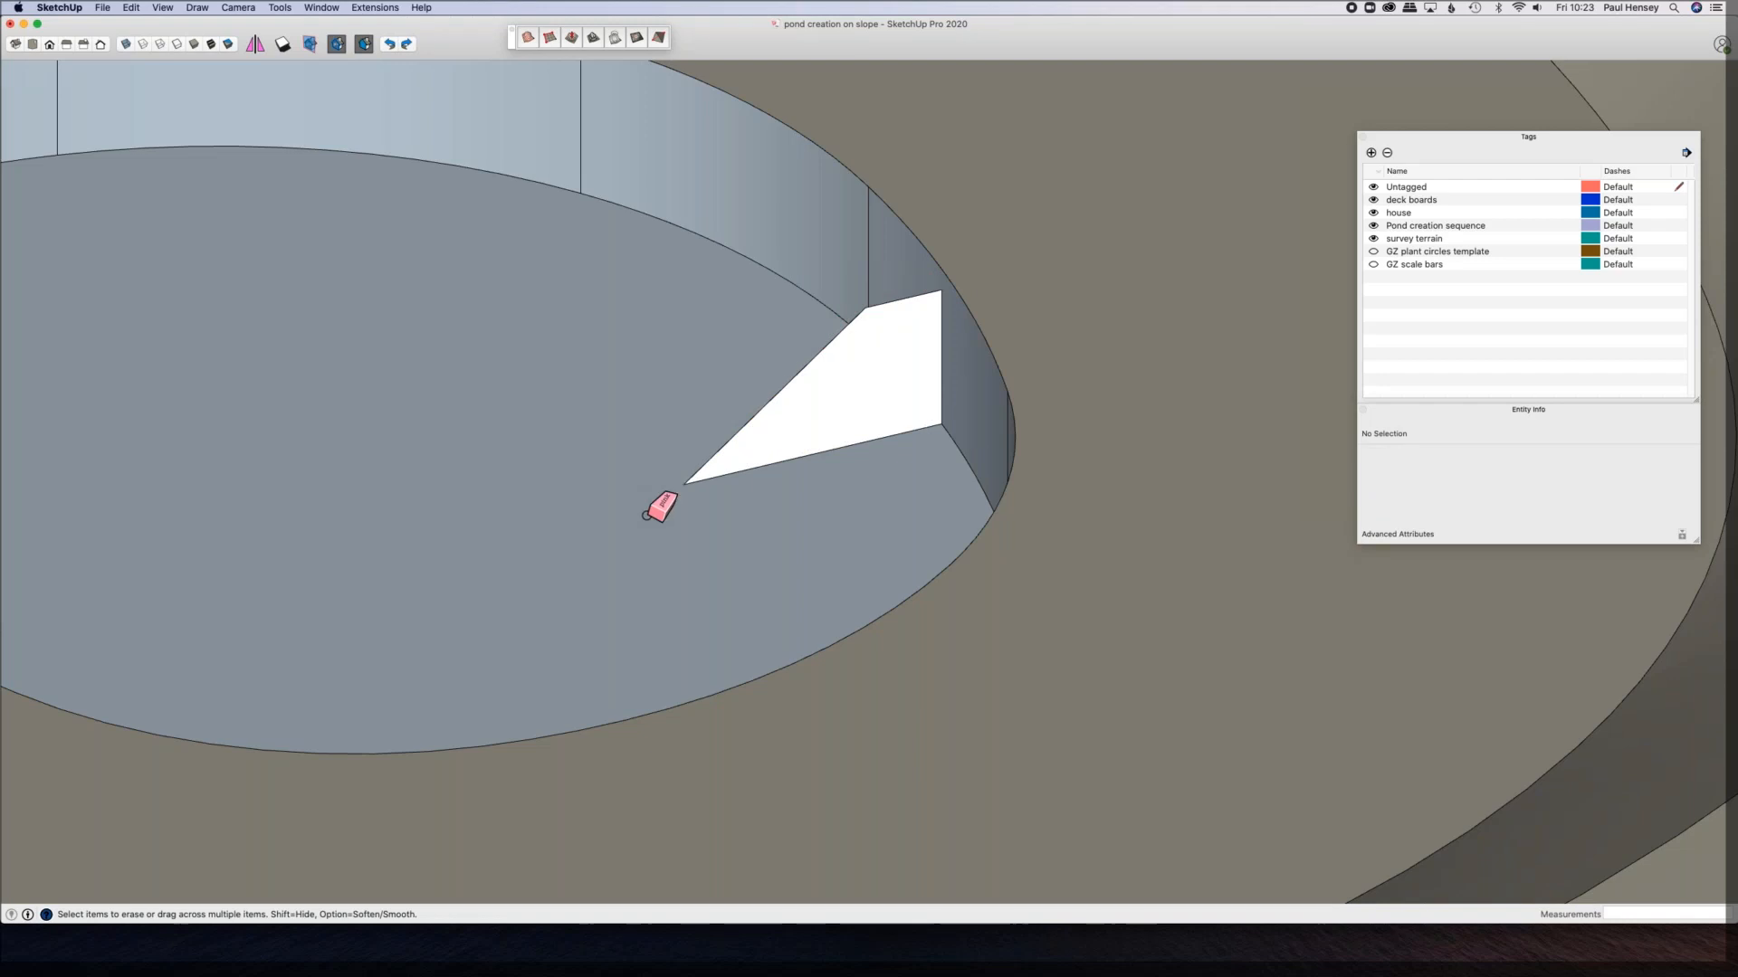
Step: Select all bottom edges of the pond recess as the sweep path, leaving the floor face out of the selection
mouse_move(706, 457)
middle_down()
mouse_move(950, 423)
mouse_move(856, 453)
middle_up()
key(space)
scroll(856, 453, down, 6)
middle_drag(996, 310, 1056, 388)
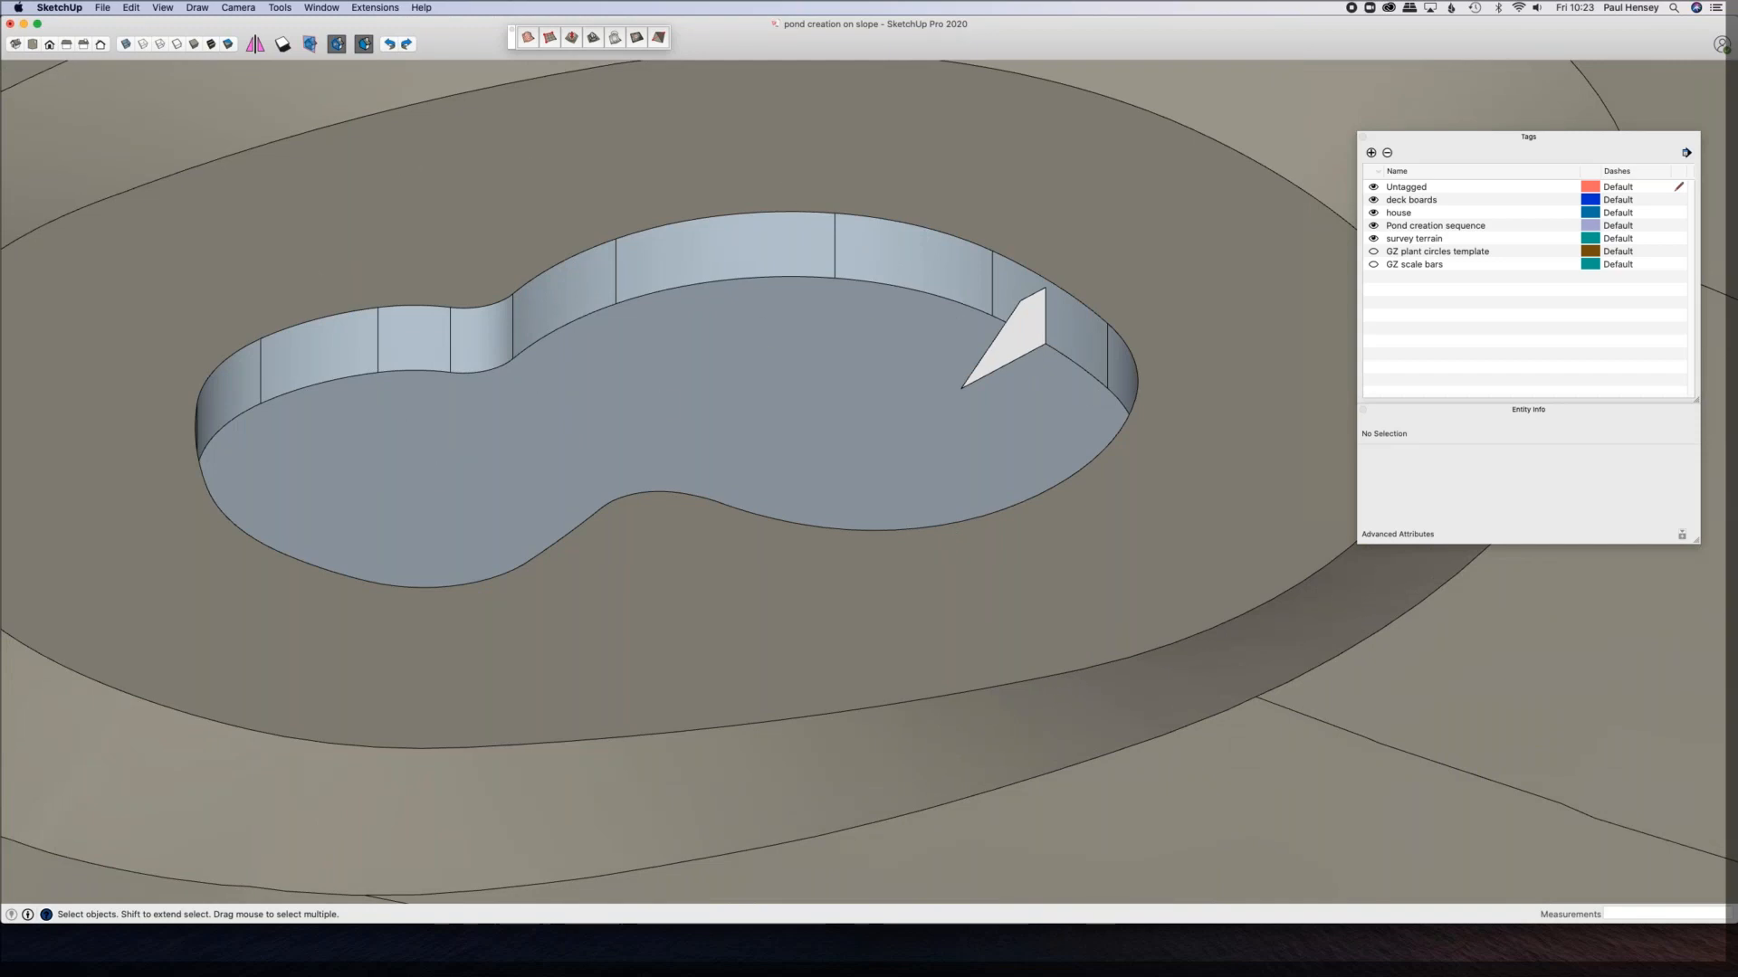
drag(0, 168, 32, 270)
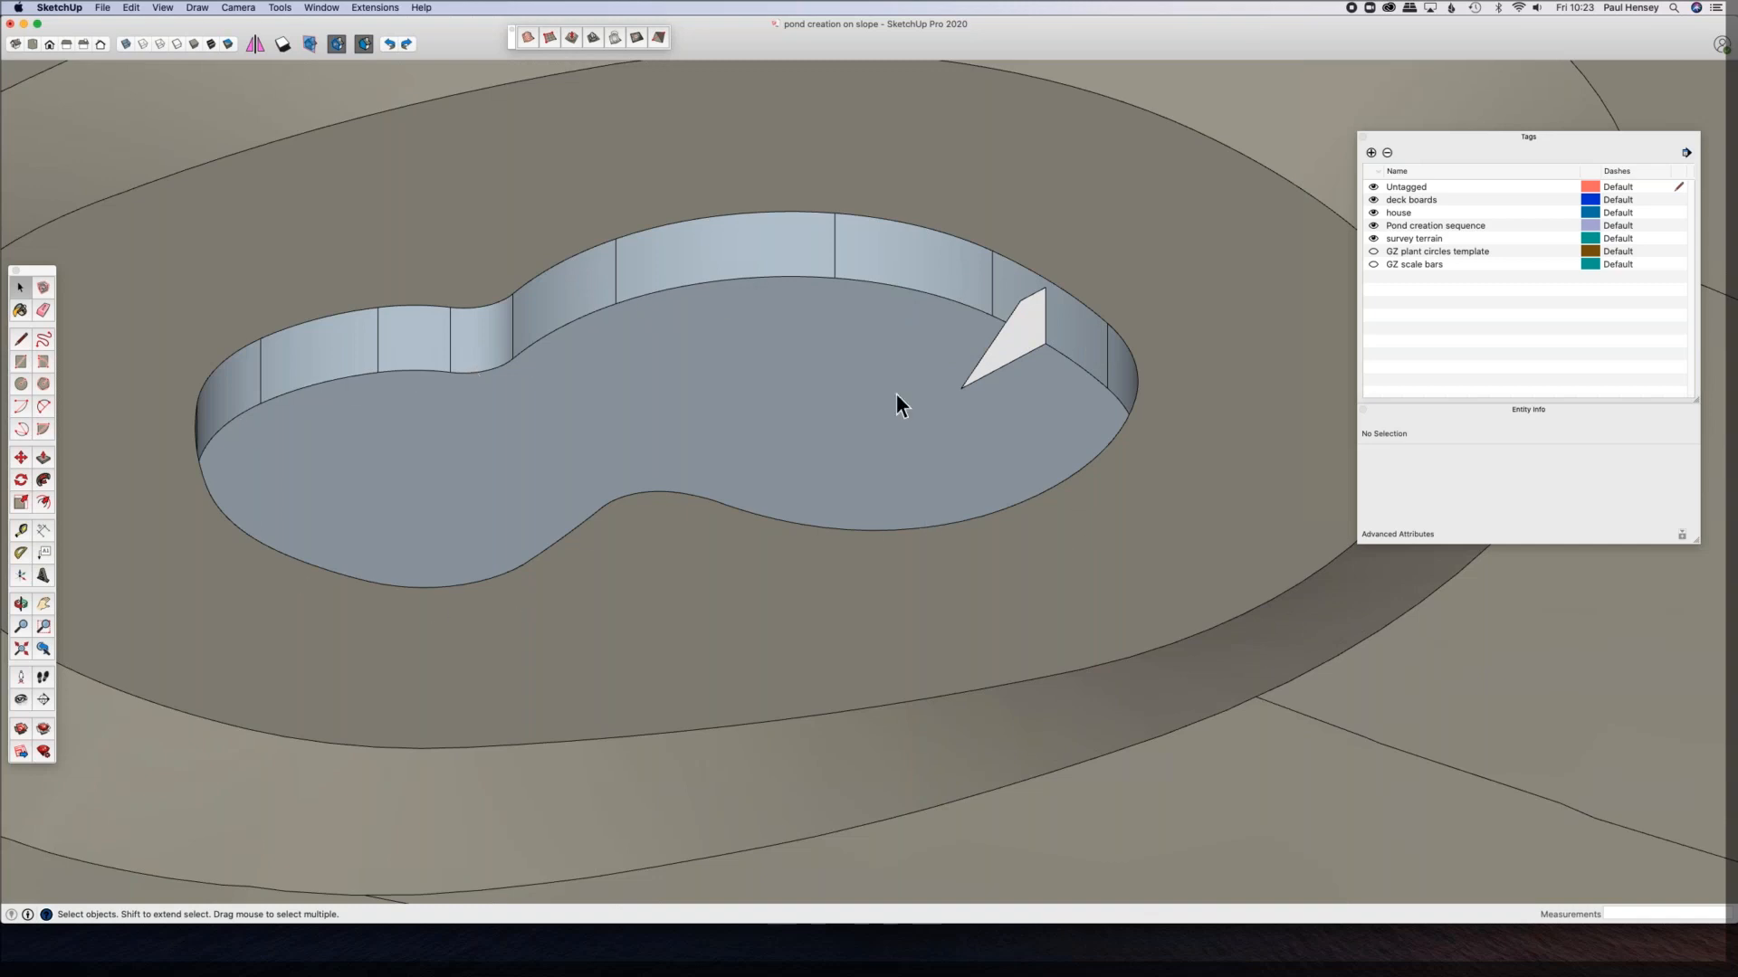
click(999, 319)
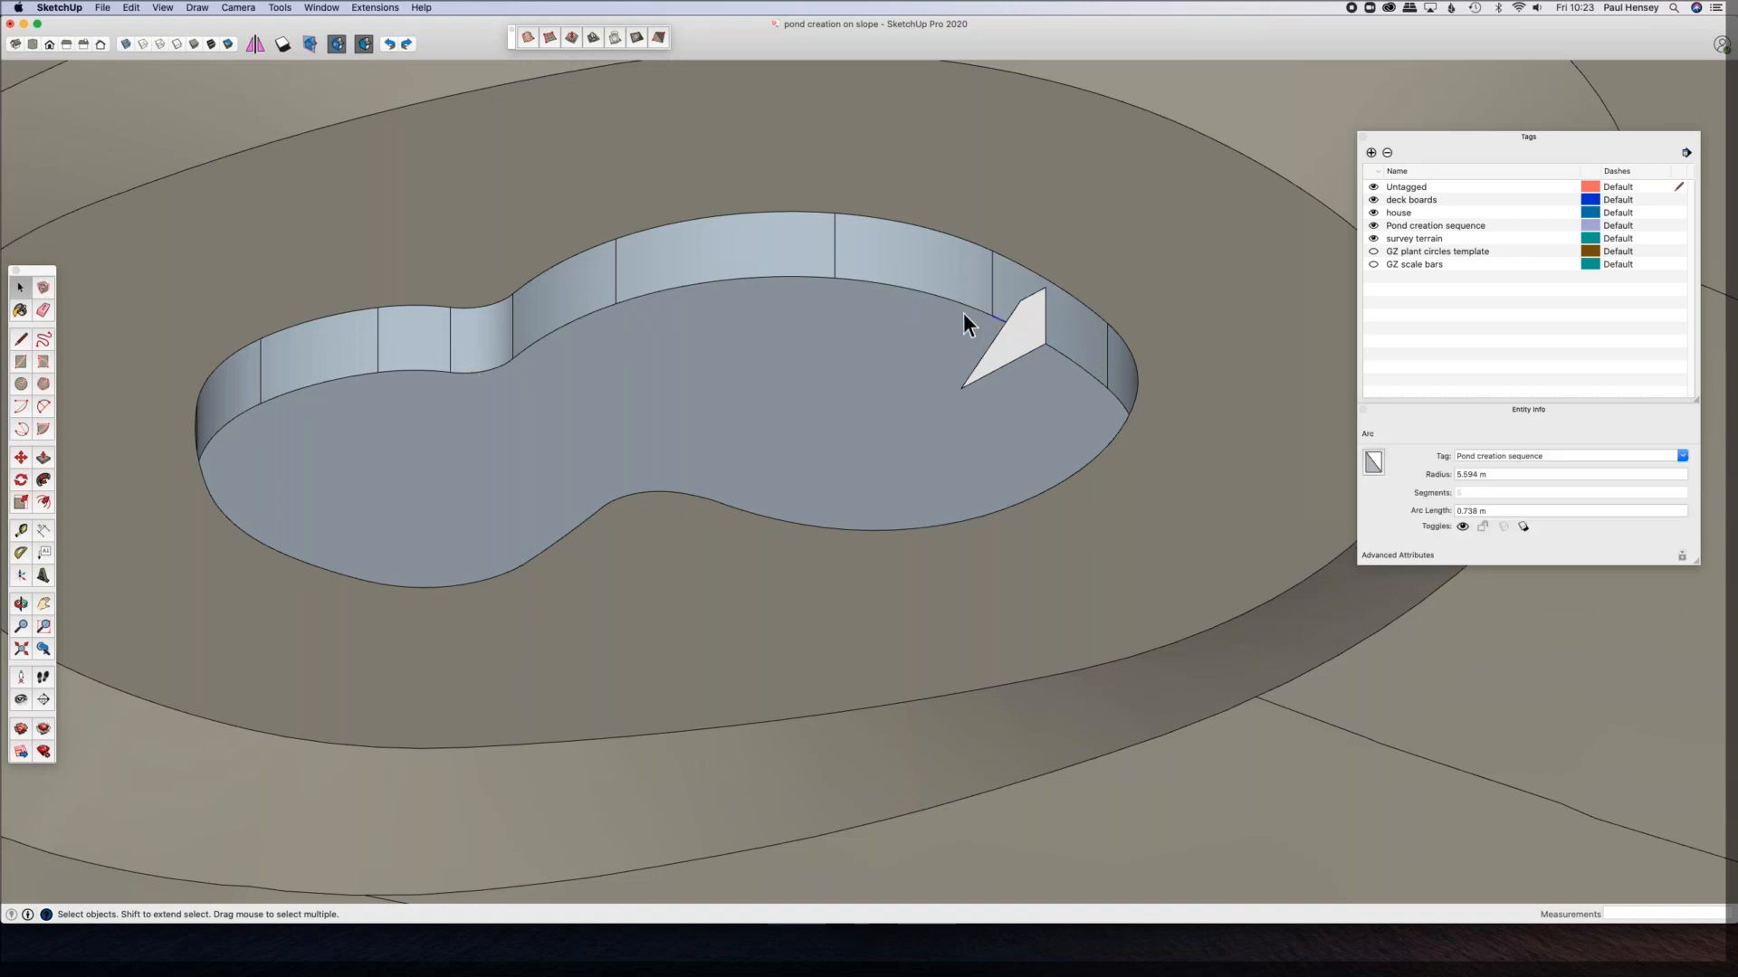
shift+click(803, 275)
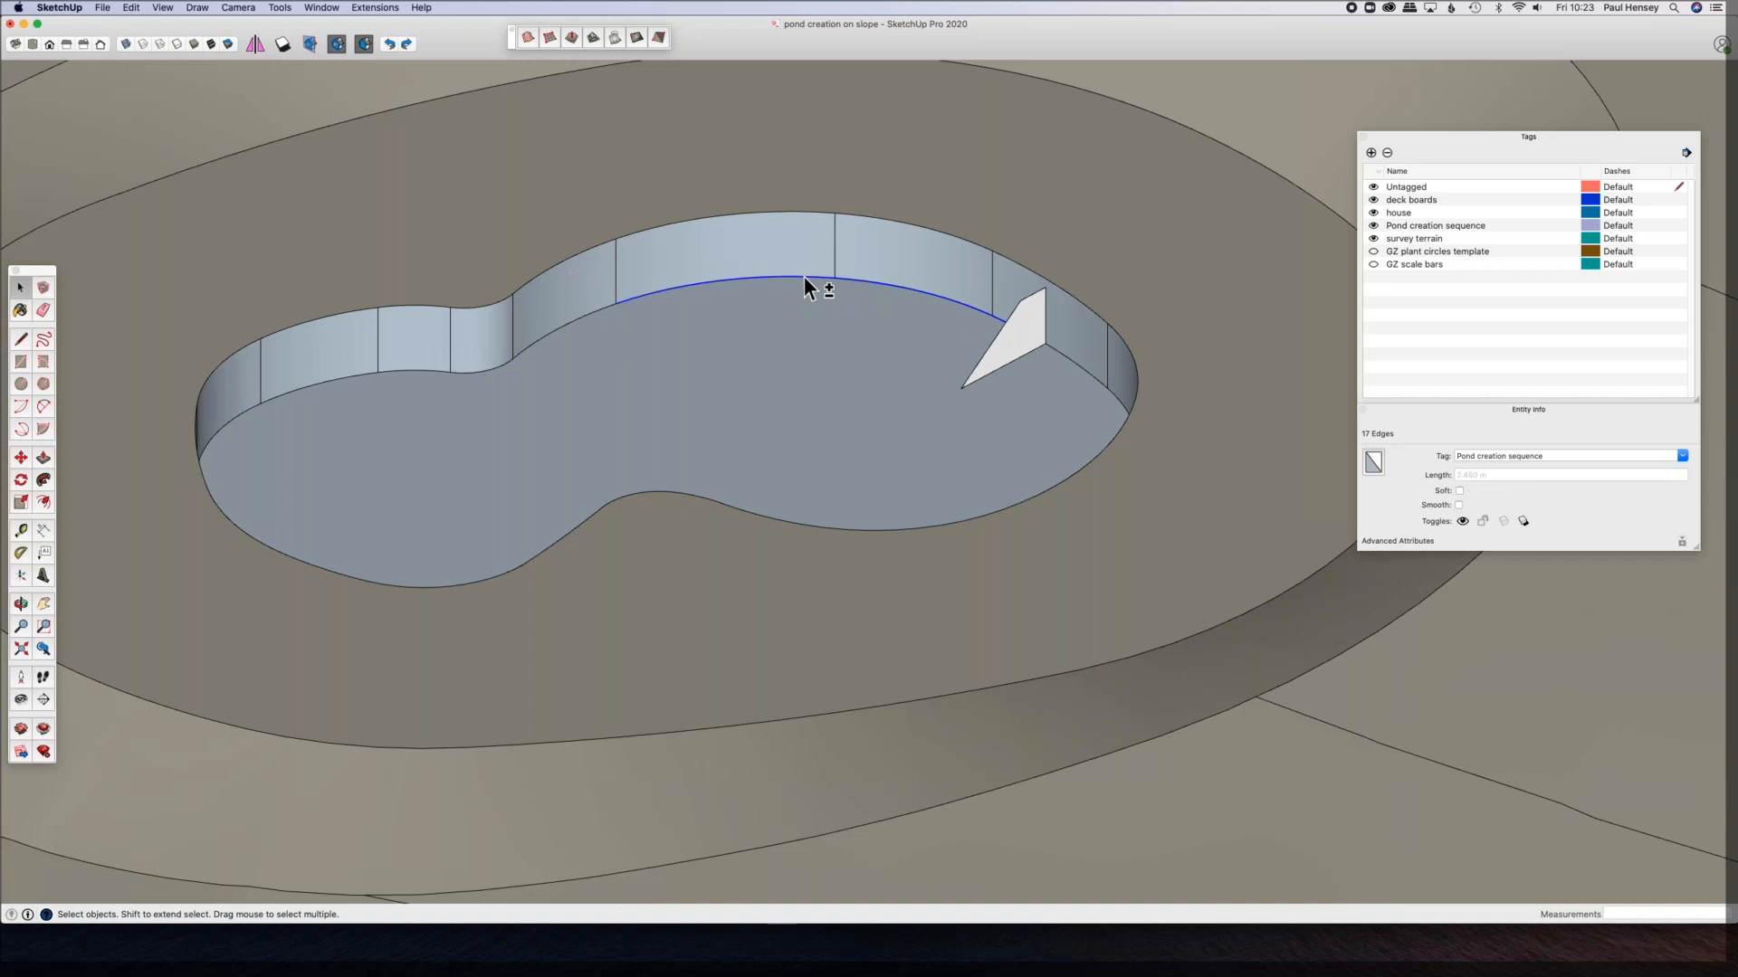
double_click(696, 378)
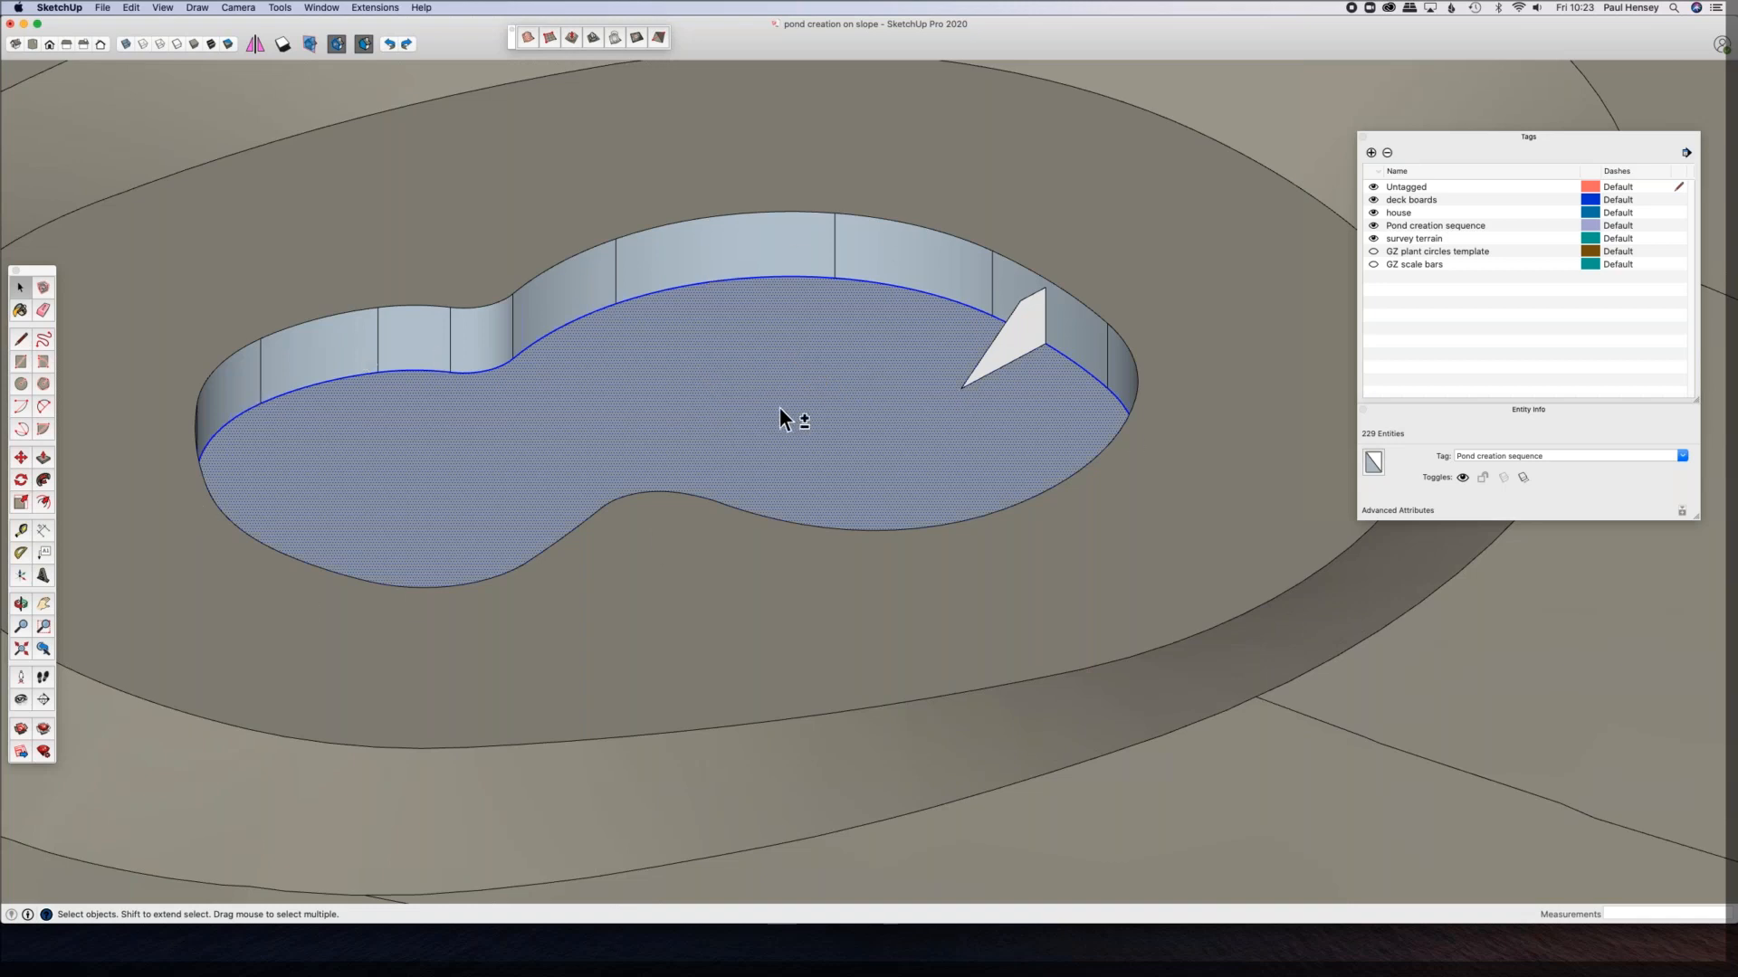
shift+click(778, 371)
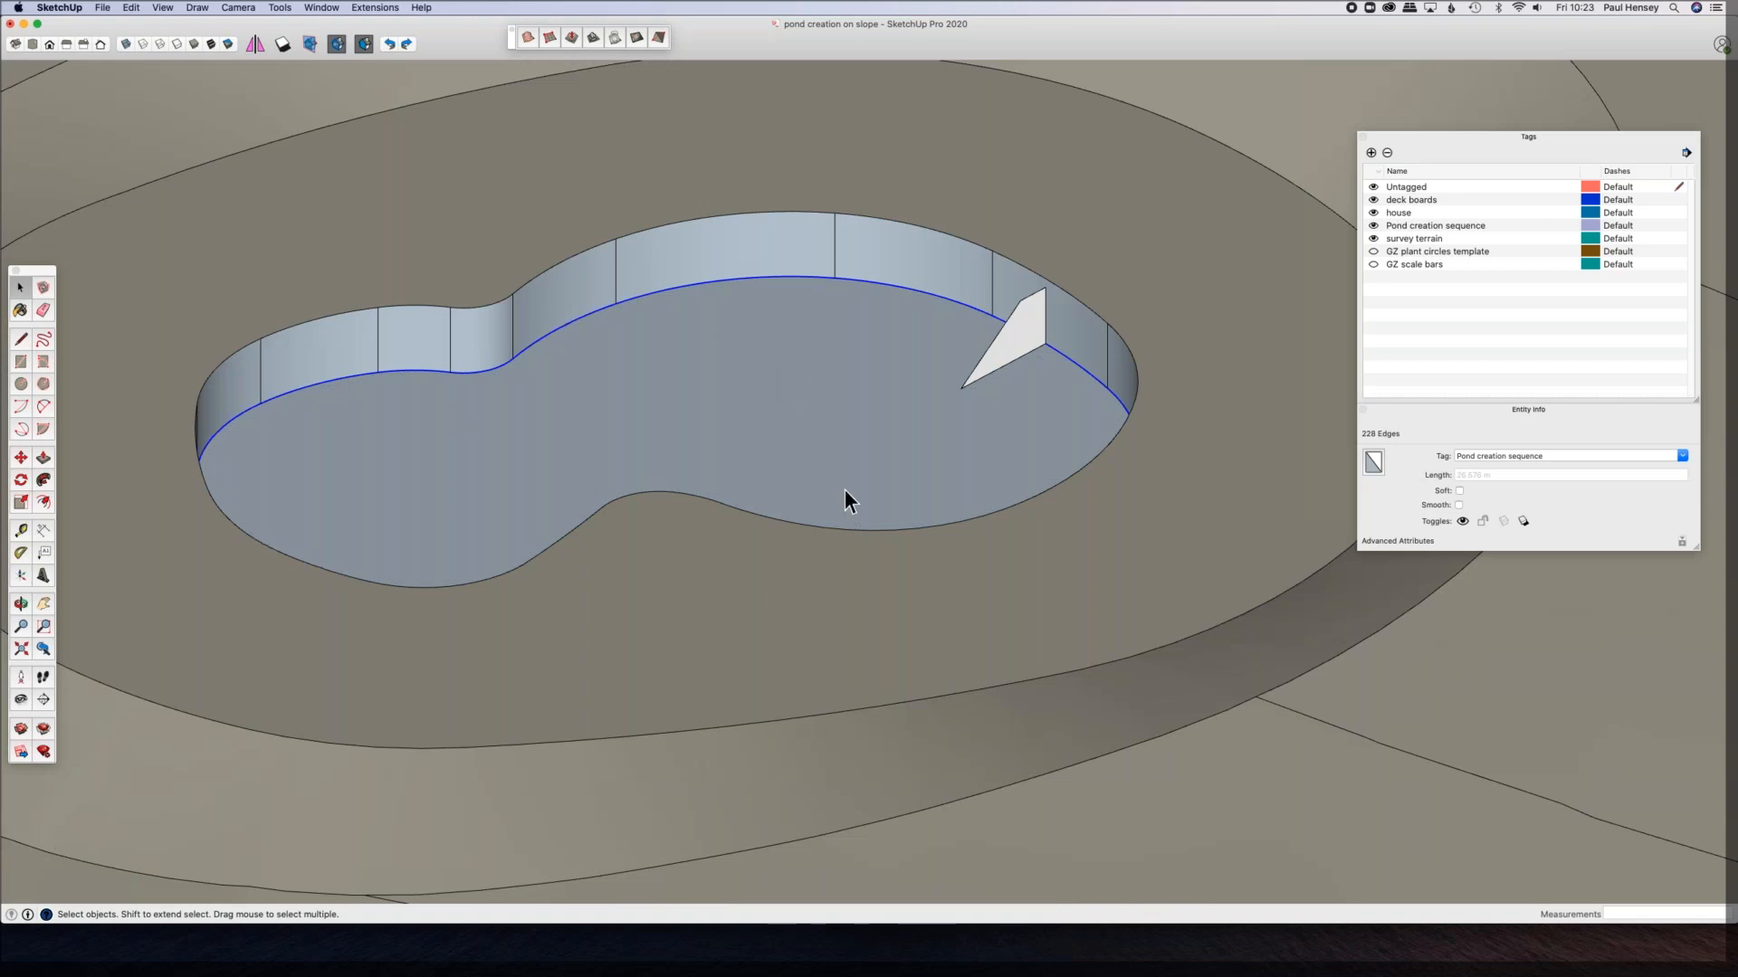
Step: Sweep the white profile face around the selected pond edges with Follow Me
key(o)
drag(845, 248, 634, 326)
key(space)
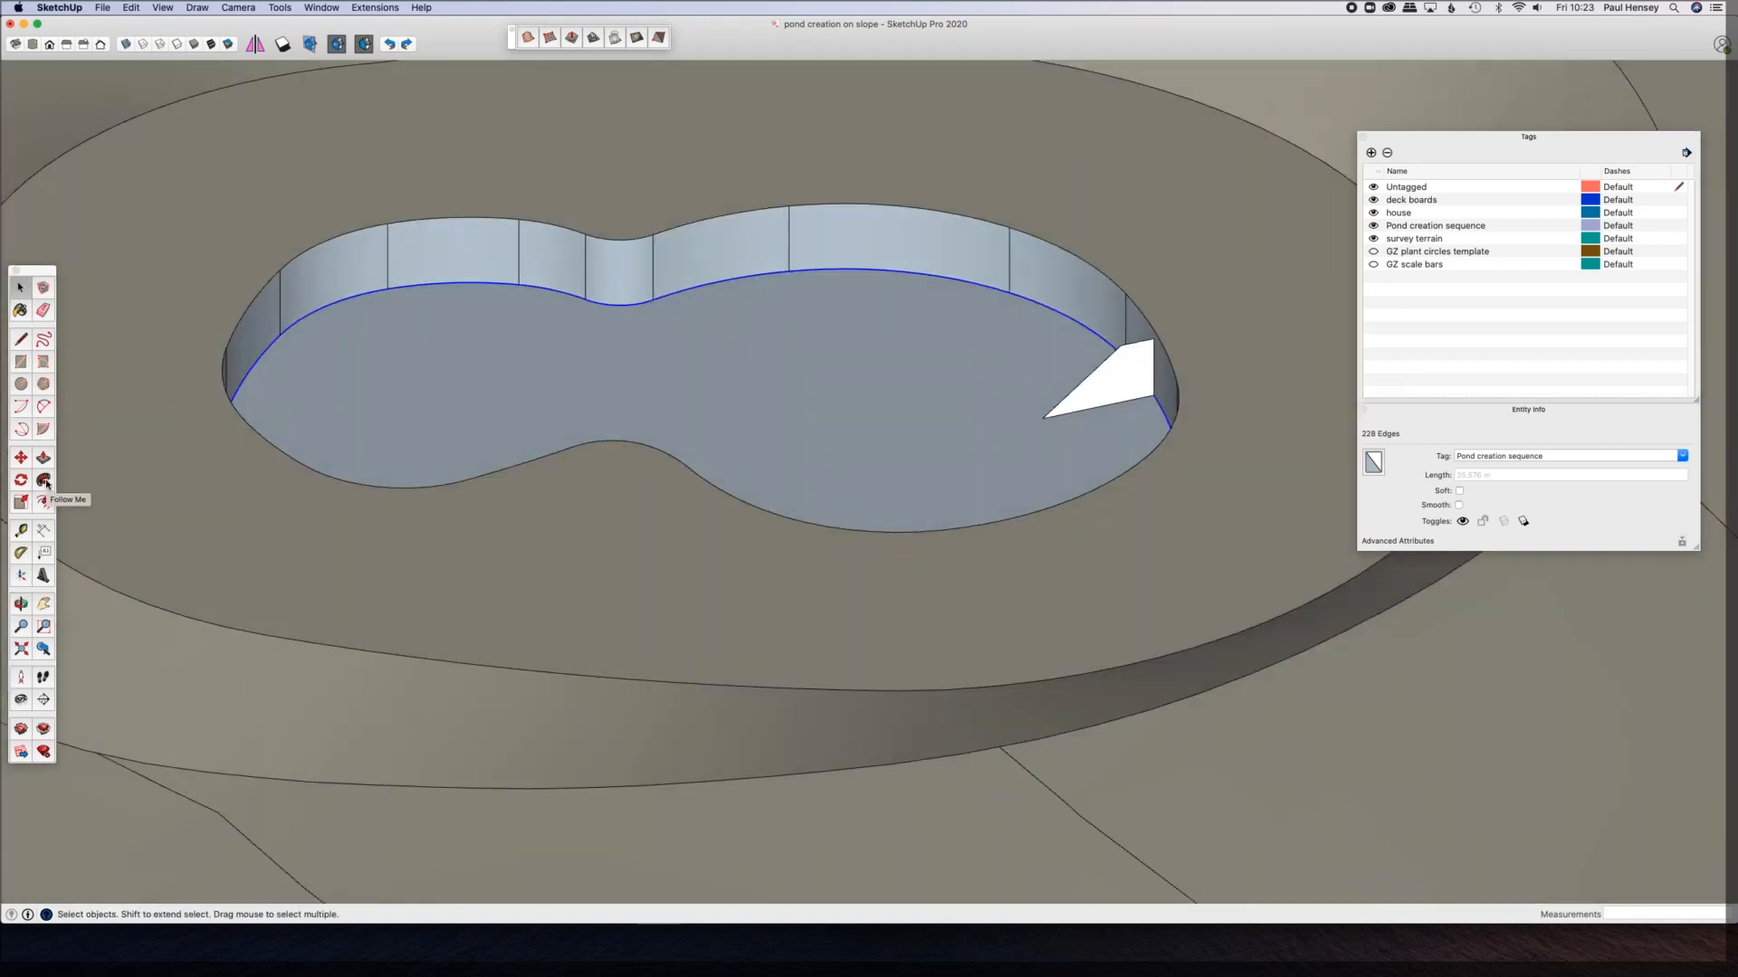
click(43, 481)
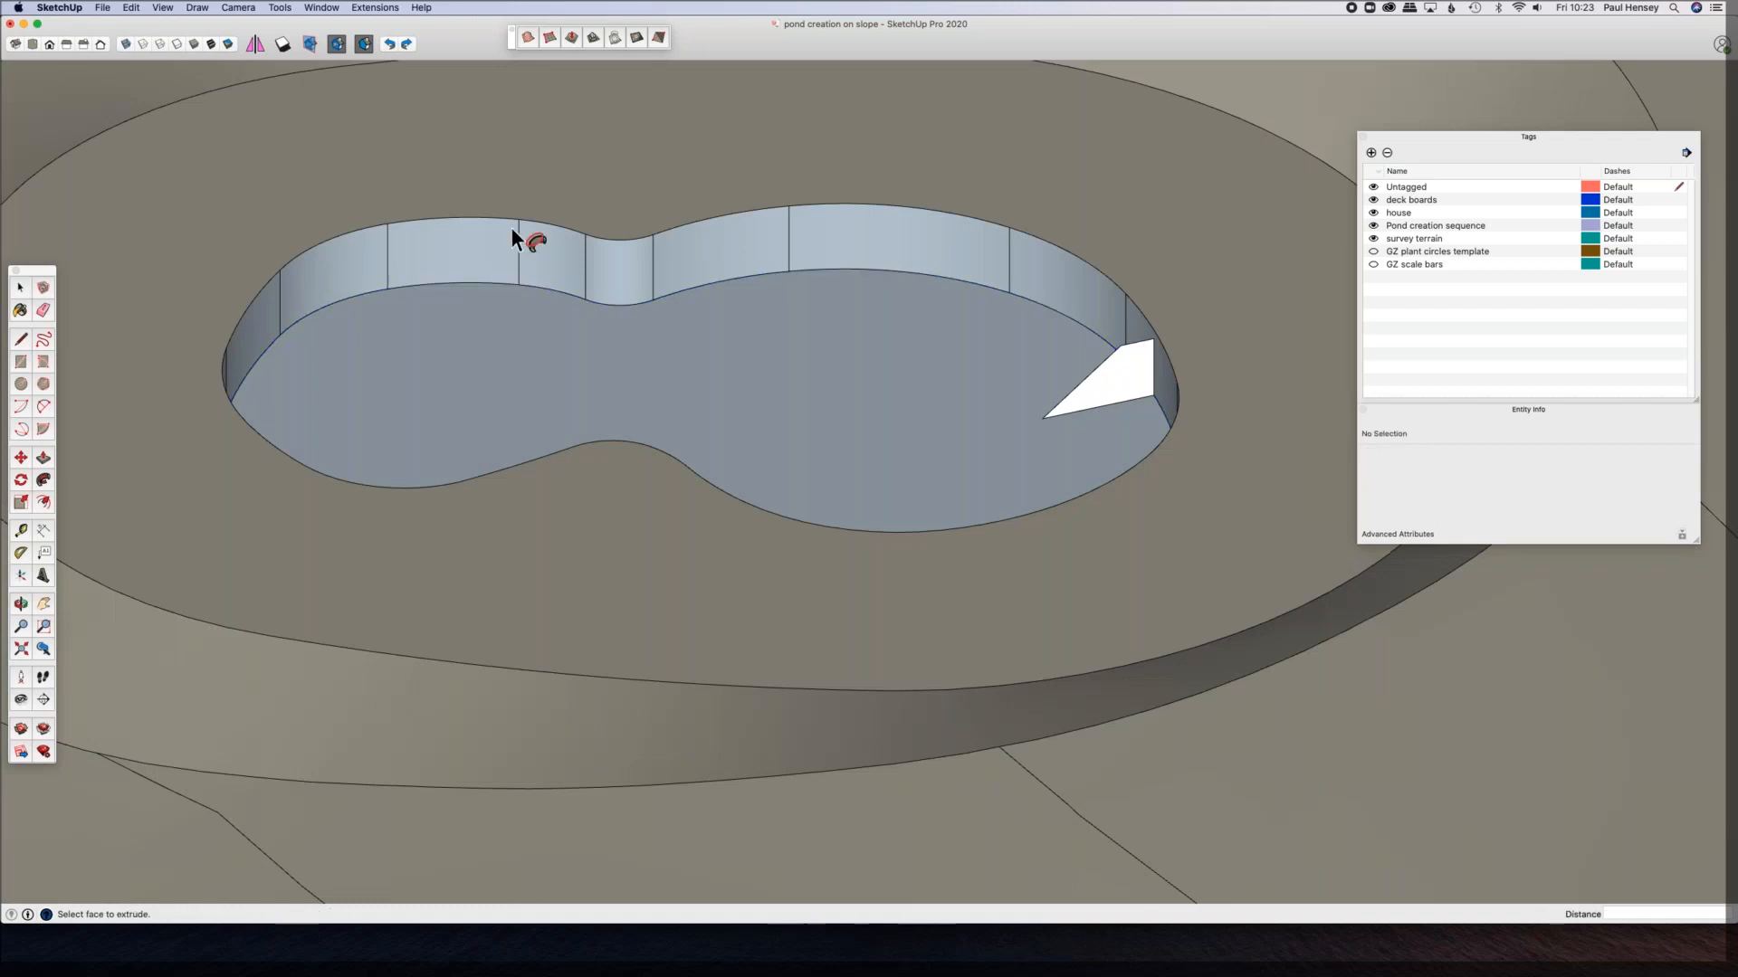
alt+click(1125, 389)
middle_drag(973, 379, 681, 288)
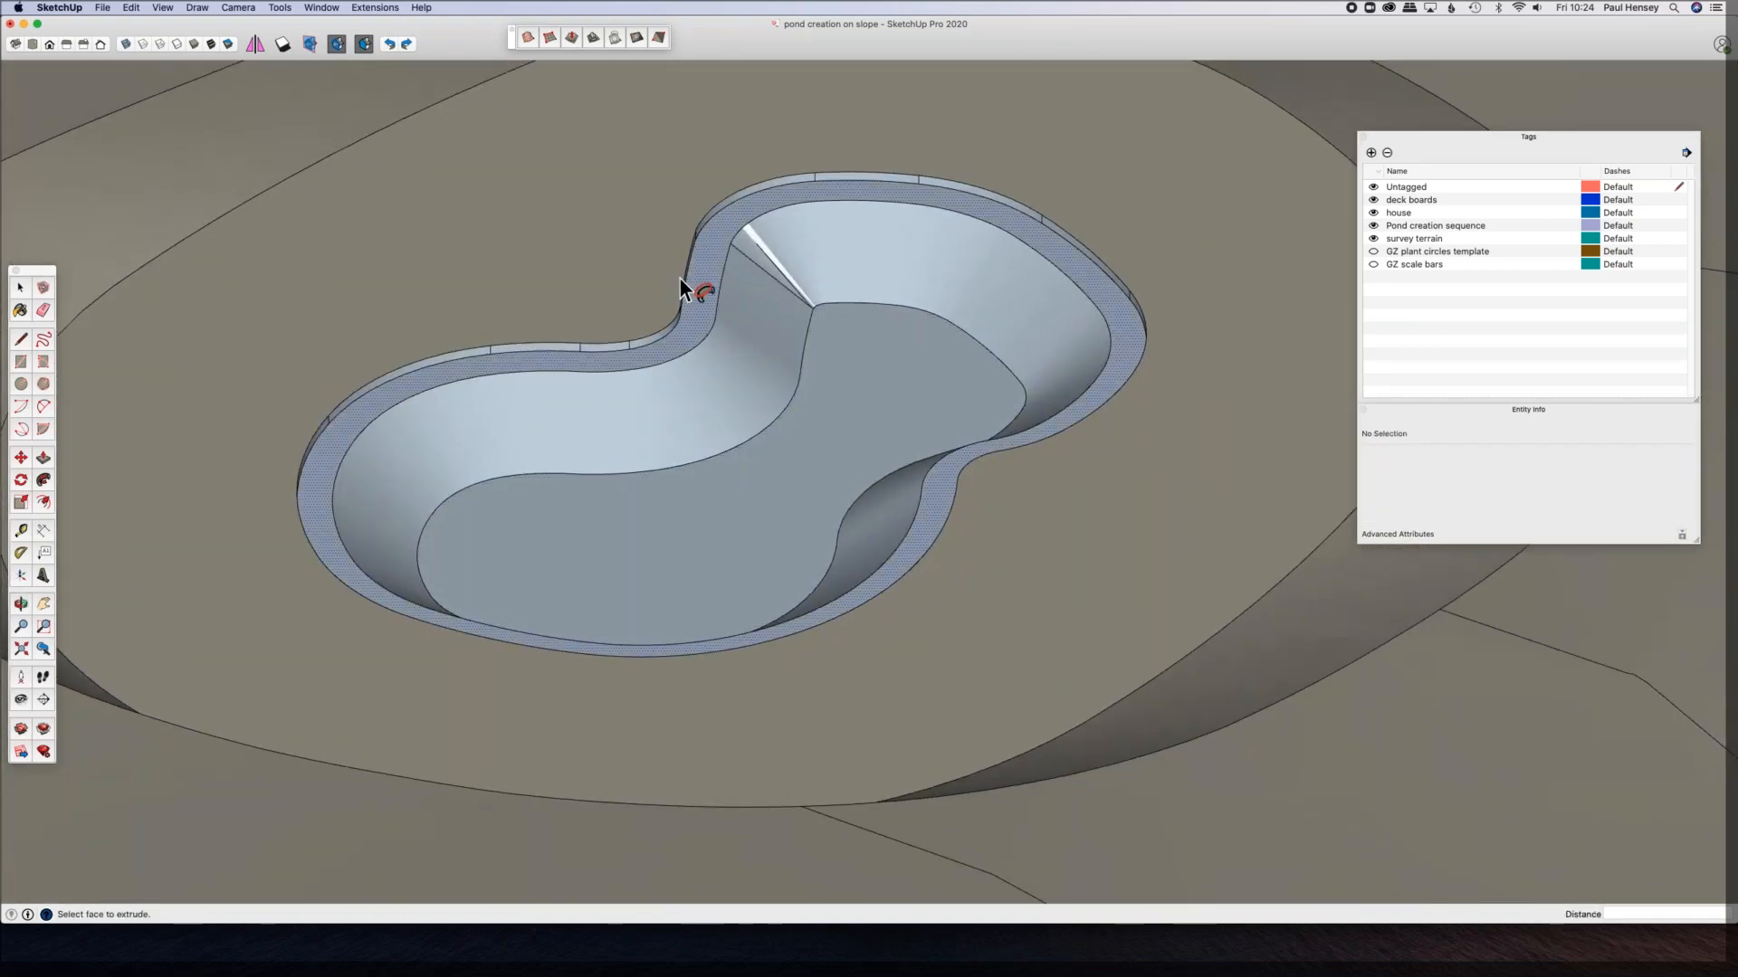
click(683, 290)
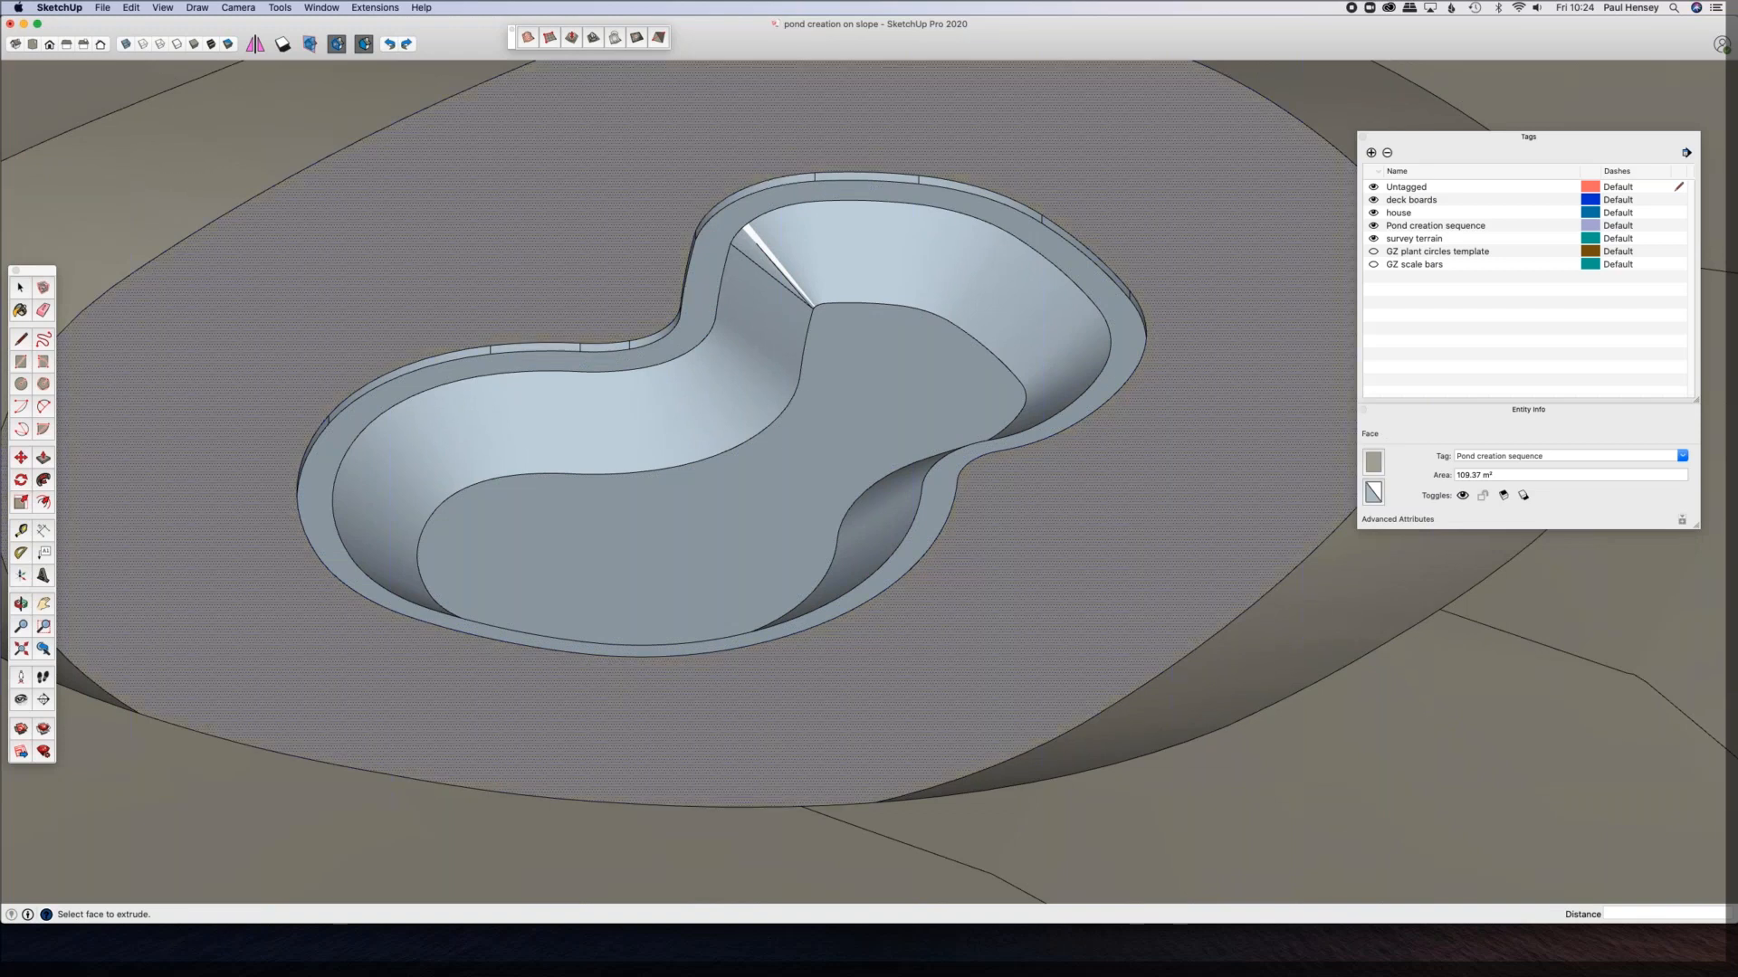
Step: Examine the gap and the meeting ends of the swept pond sides, and check the pond floor face
middle_drag(698, 414, 679, 479)
scroll(844, 188, up, 7)
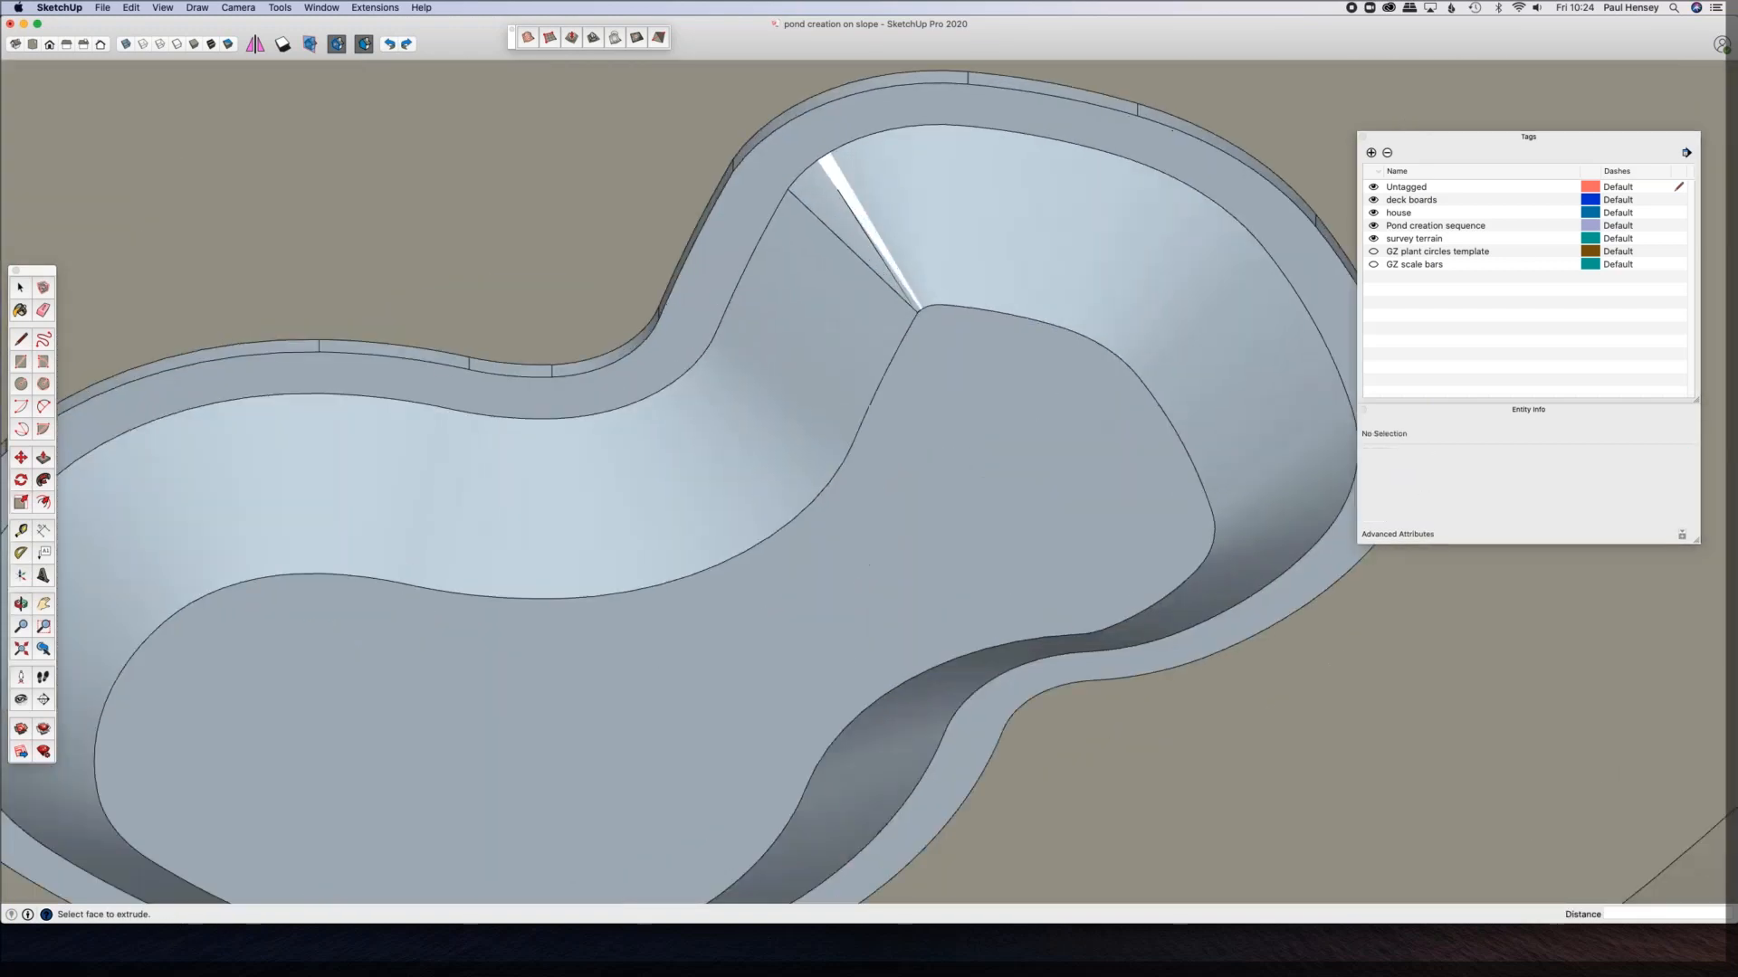
middle_drag(567, 74, 628, 154)
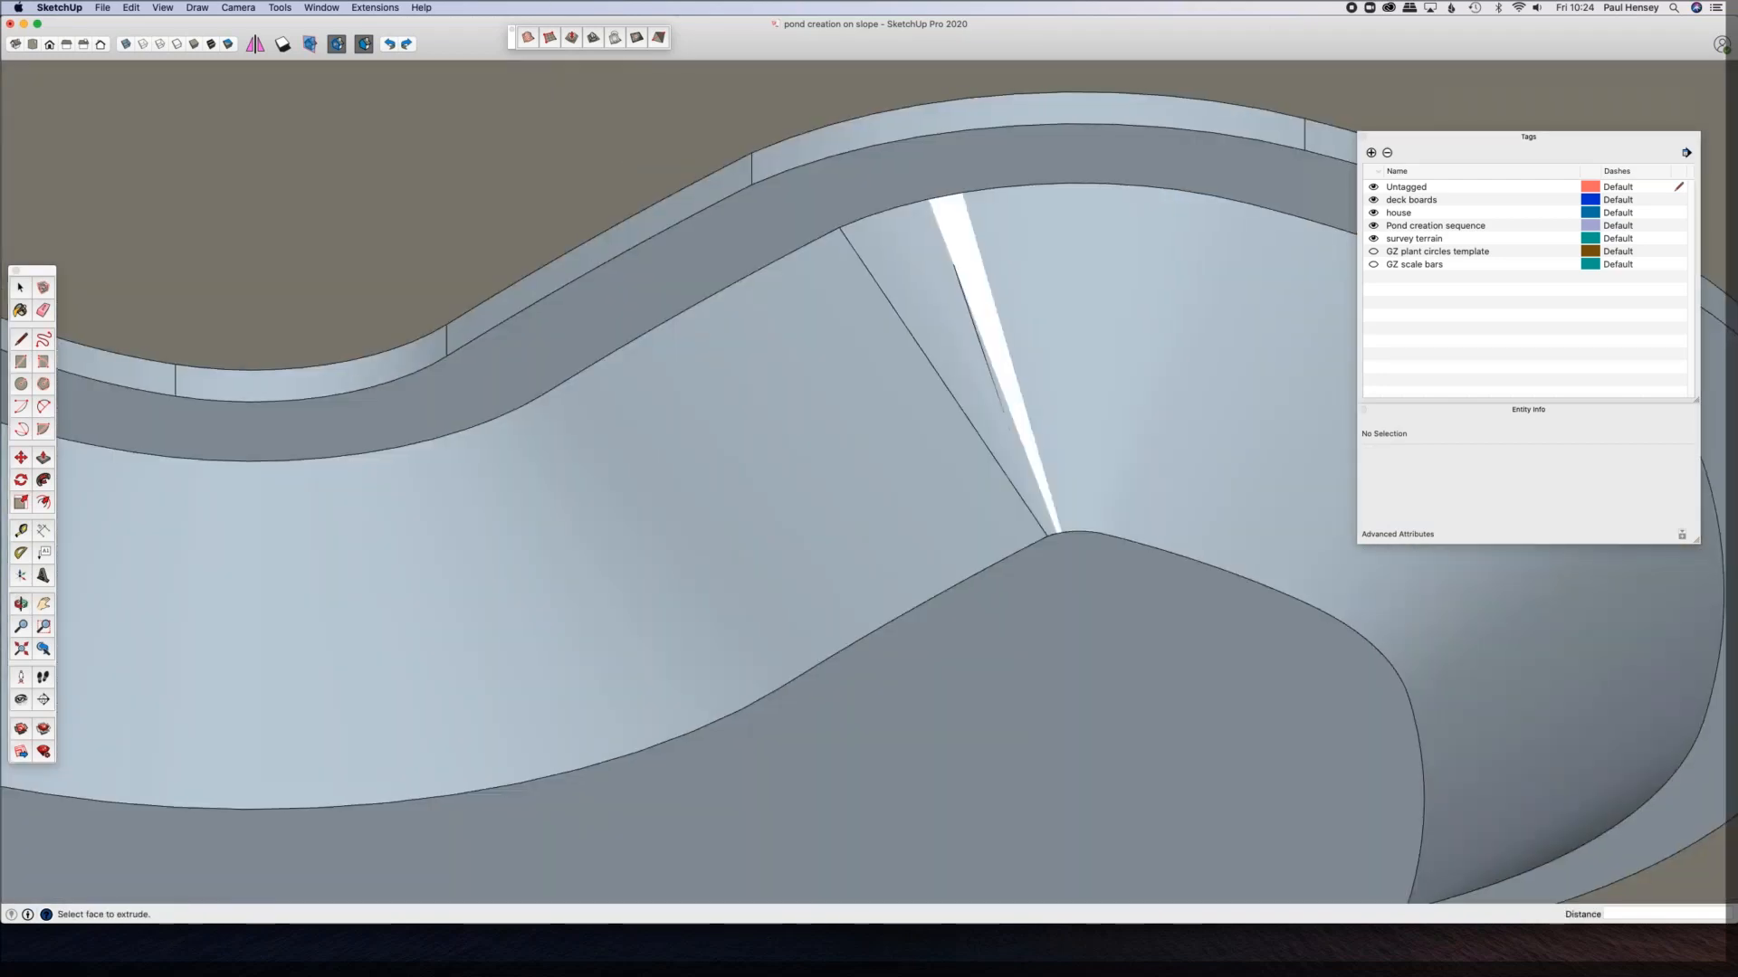
mouse_move(884, 465)
middle_down()
mouse_move(850, 337)
mouse_move(926, 531)
mouse_move(1097, 434)
mouse_move(972, 532)
mouse_move(896, 480)
middle_up()
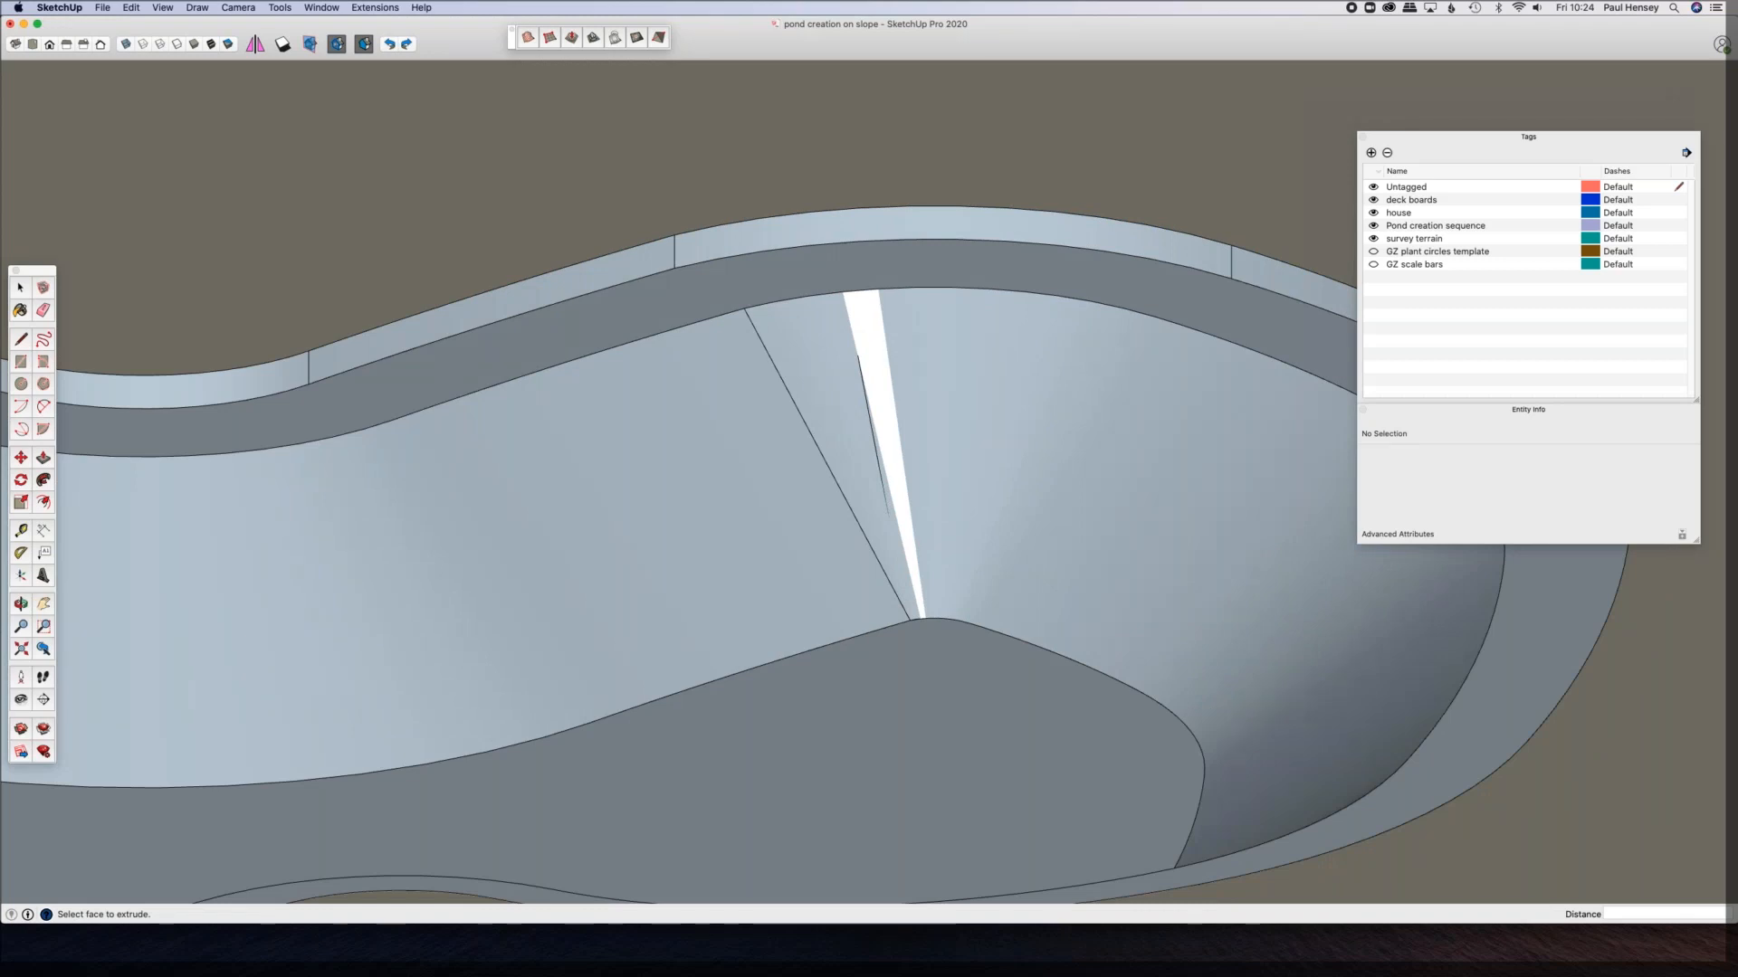
scroll(644, 402, down, 5)
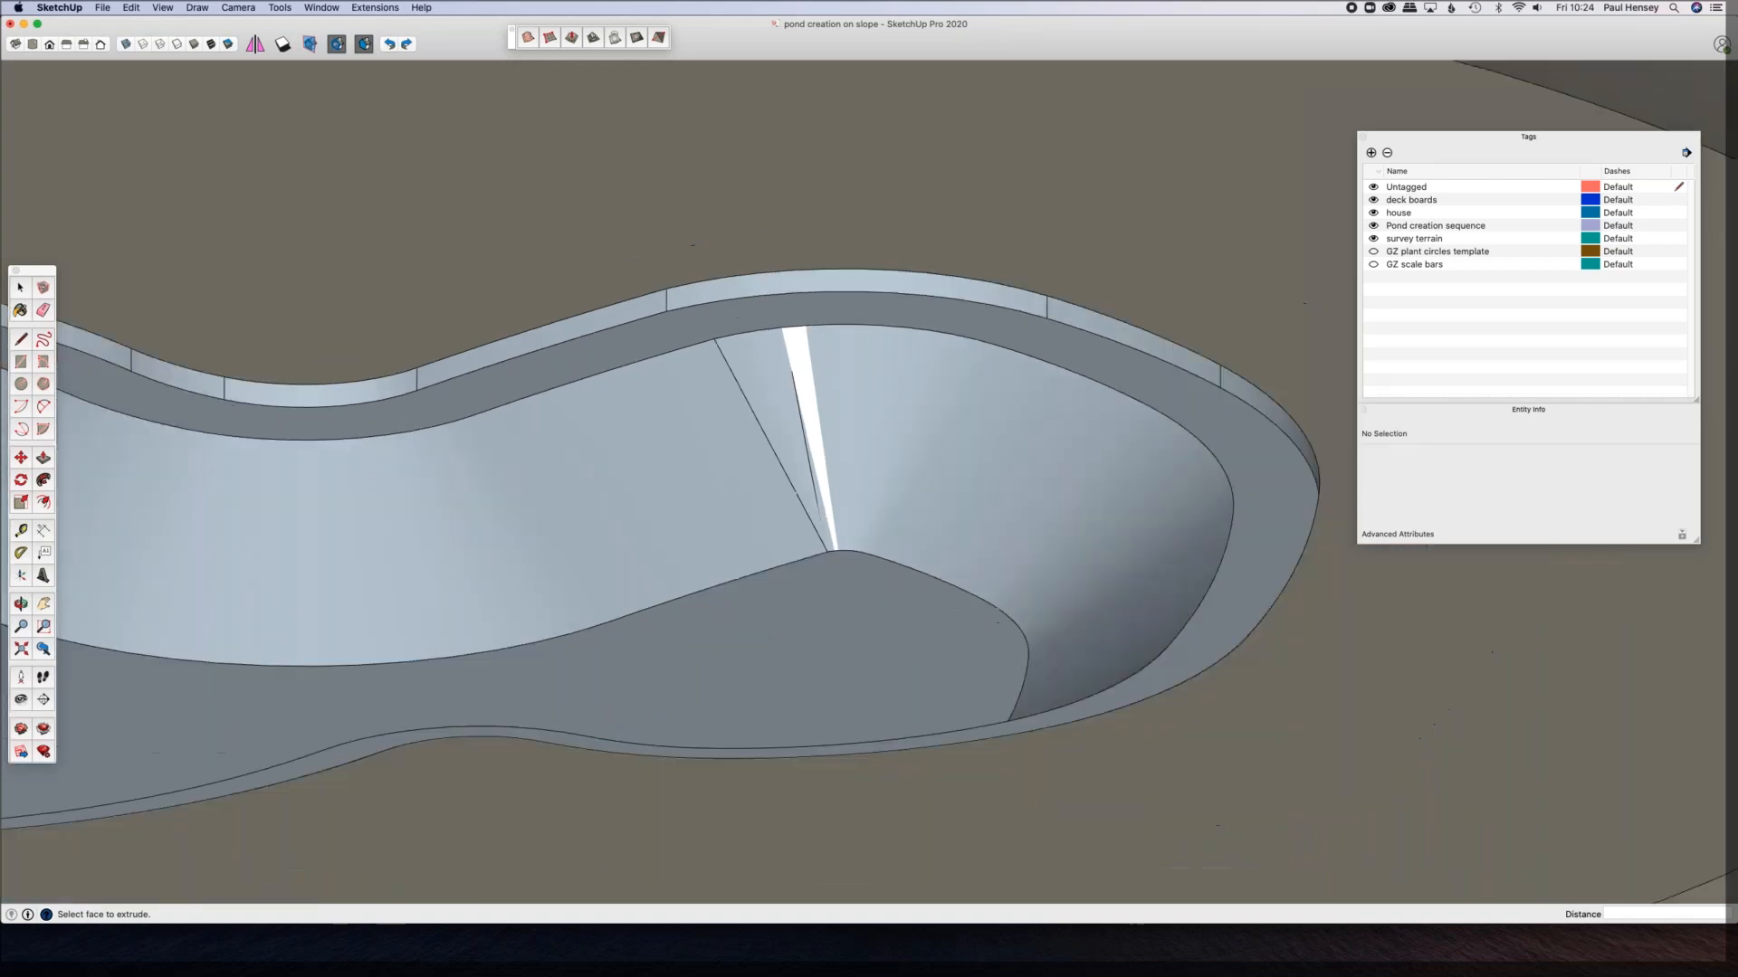
middle_drag(764, 376, 579, 472)
key(space)
click(575, 474)
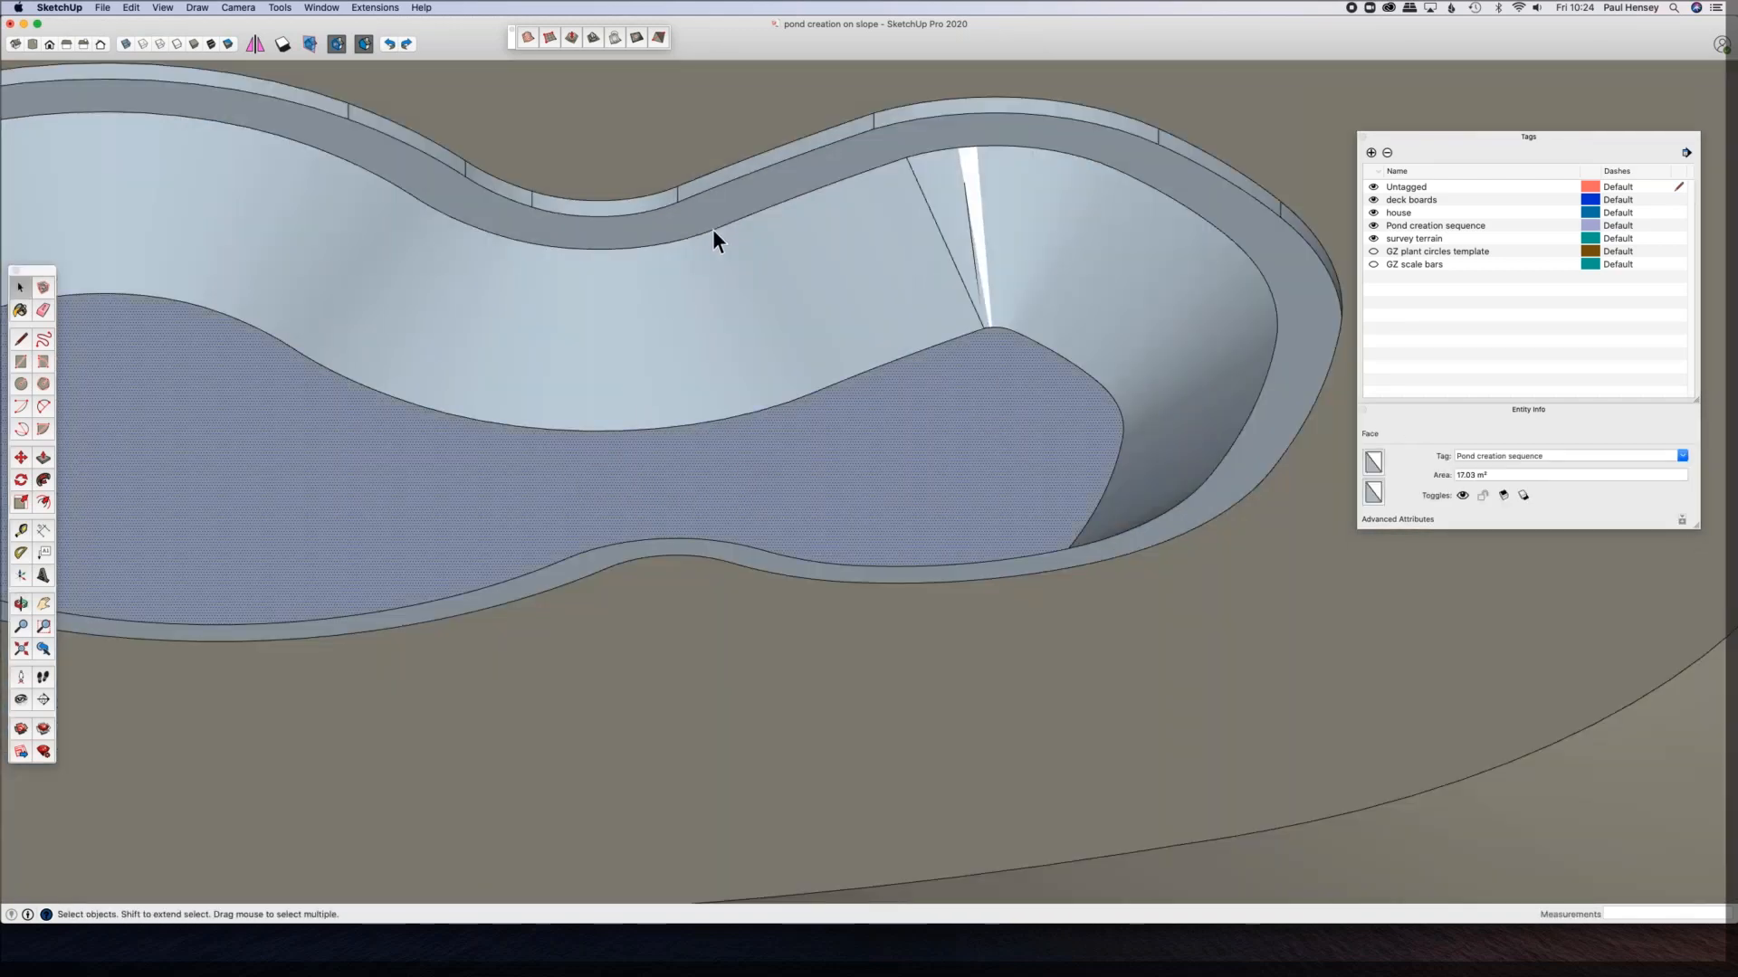
click(716, 224)
click(850, 477)
Step: Show hidden geometry to expose the segment edges around the gap in the pond side
click(163, 7)
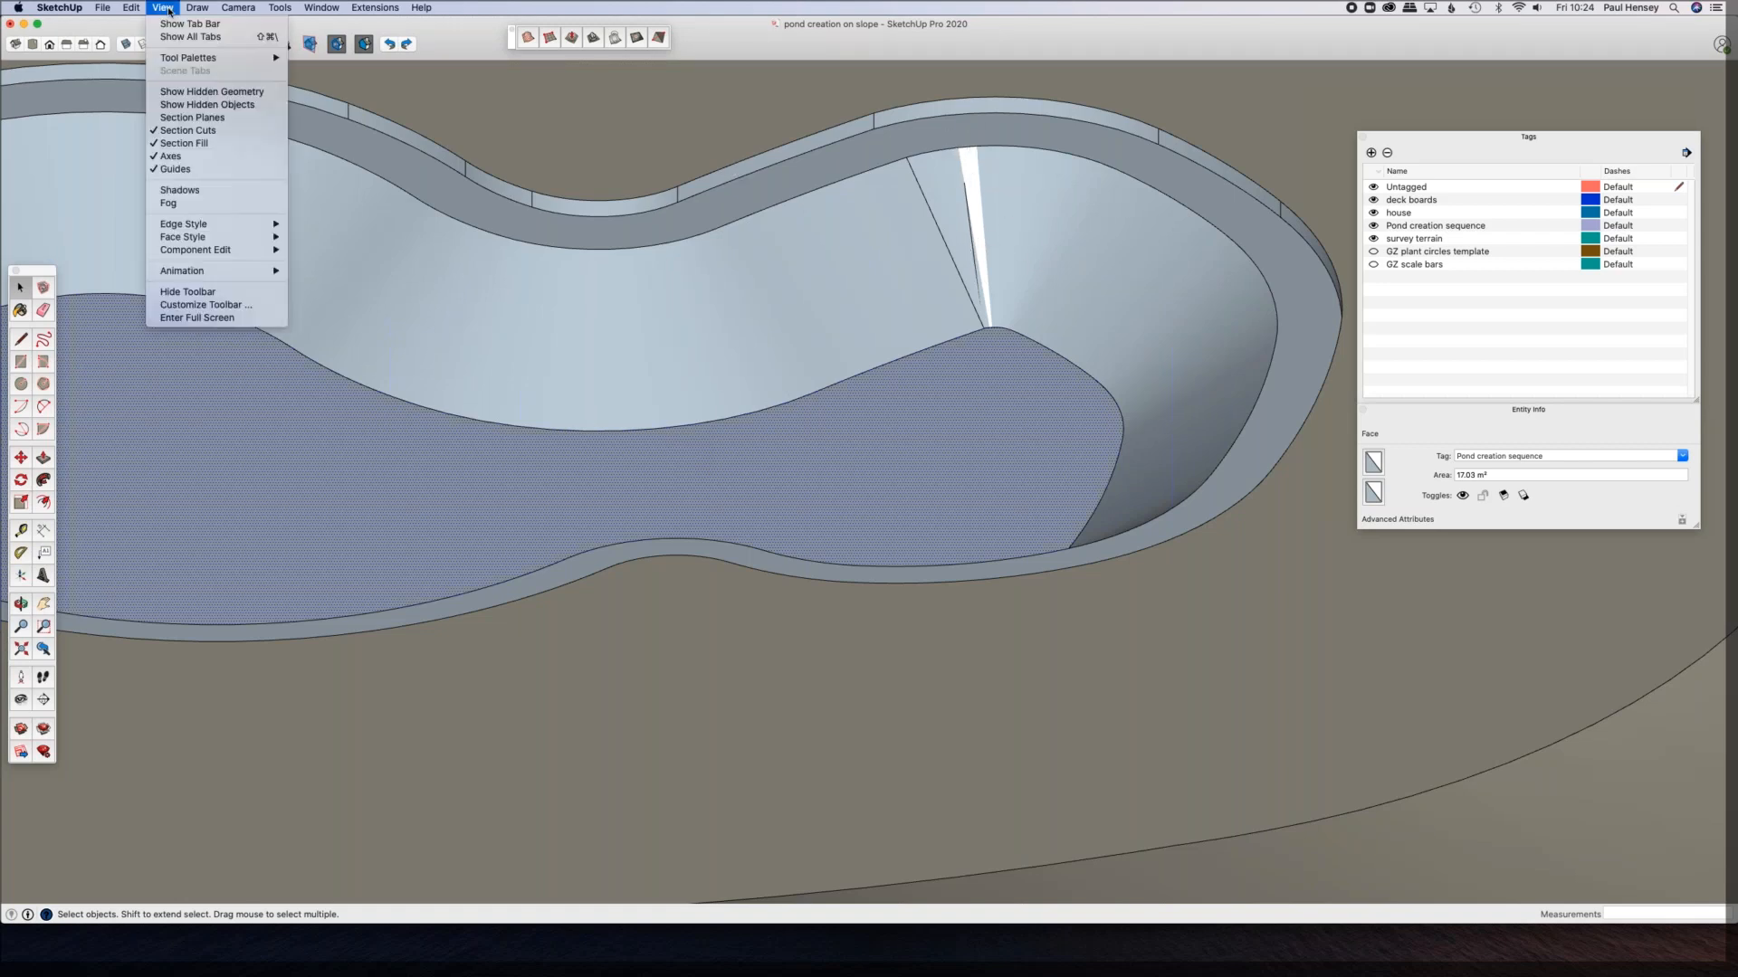
click(199, 92)
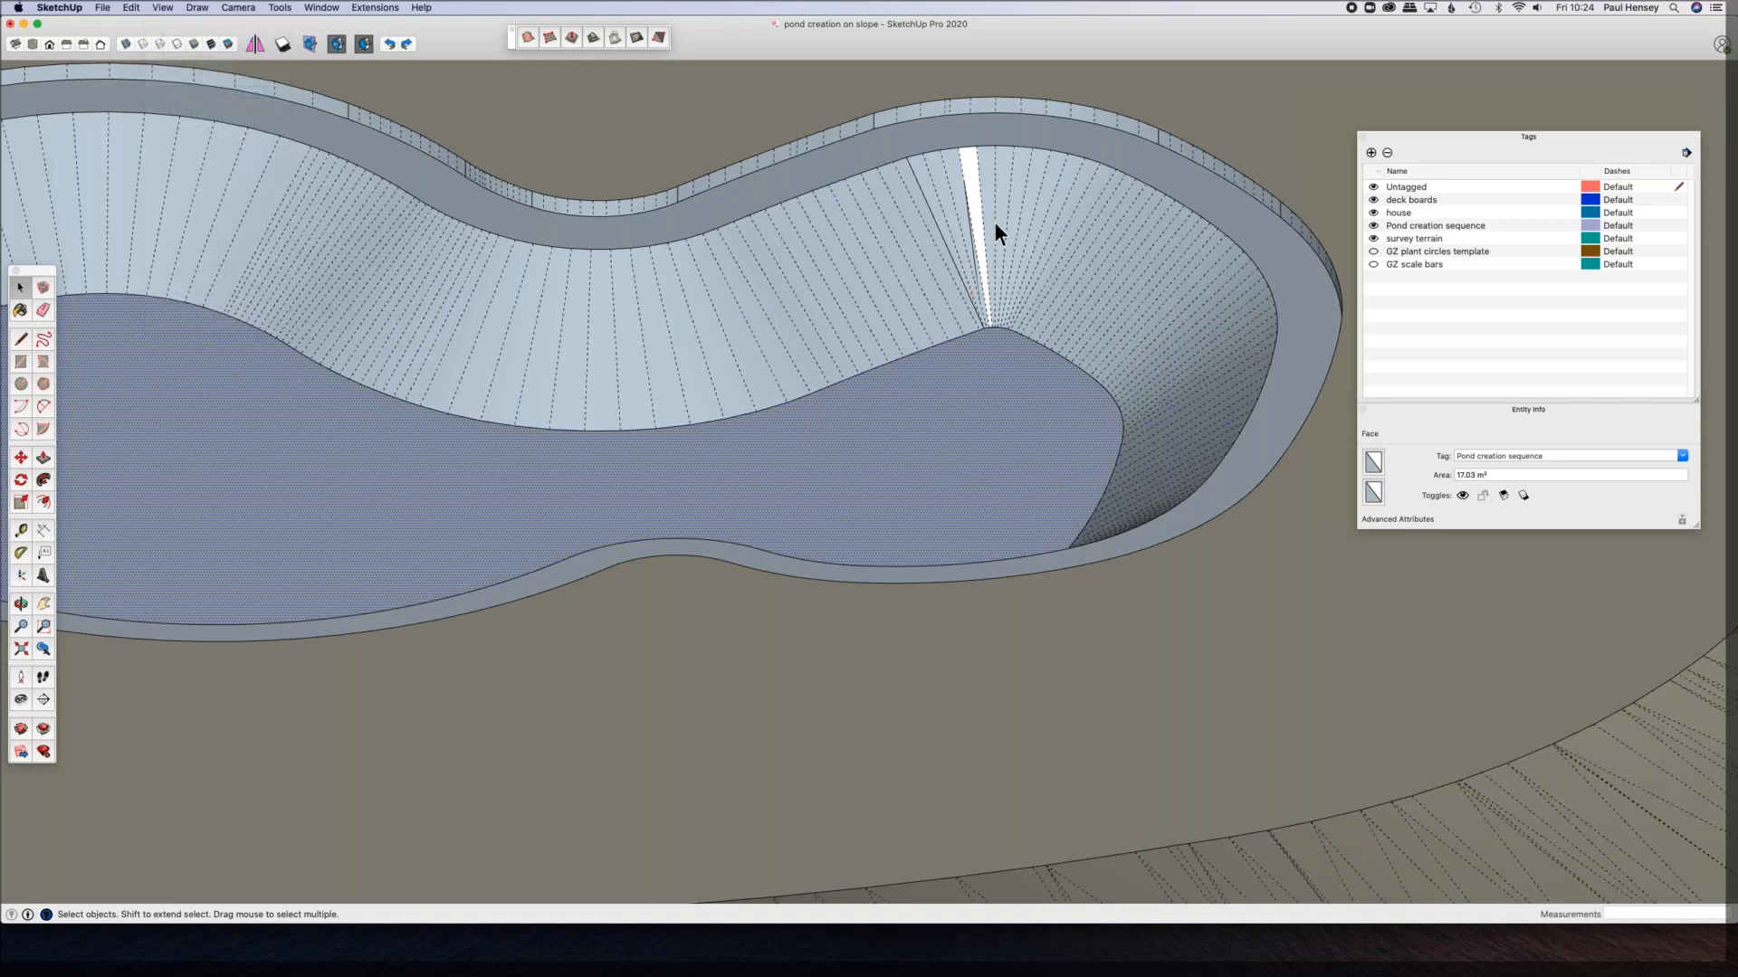
scroll(996, 224, up, 6)
middle_drag(887, 467, 697, 751)
middle_drag(703, 220, 701, 233)
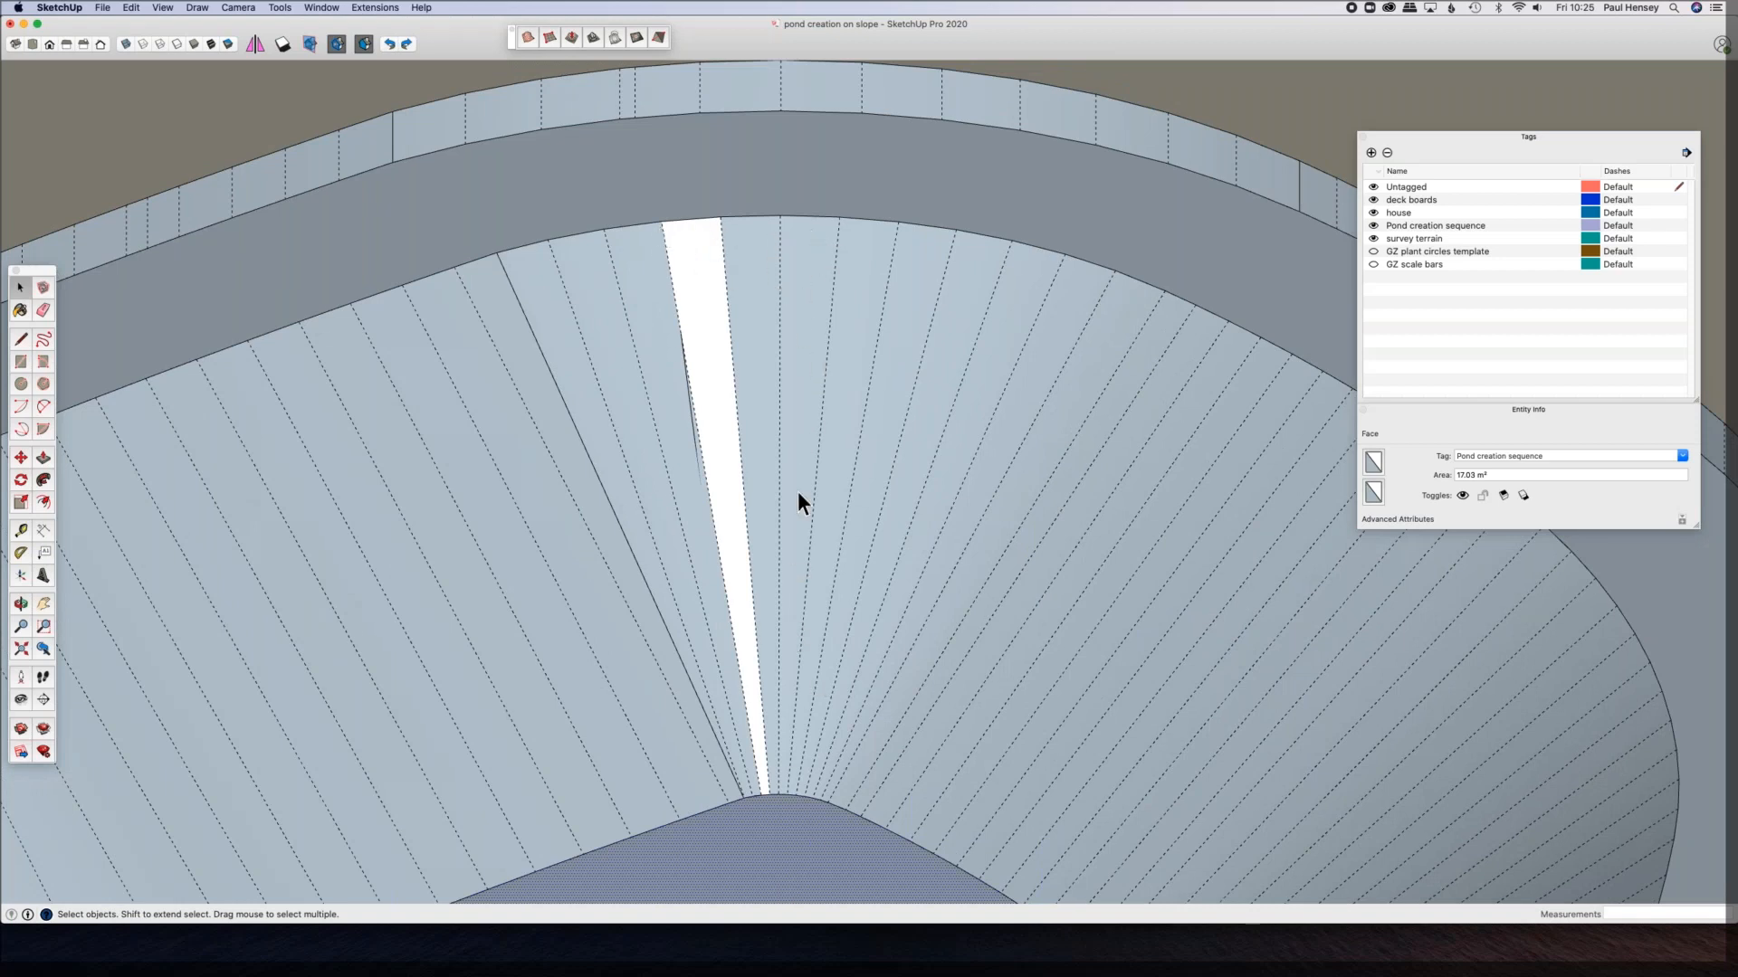
Step: Turn on X-ray display and inspect the overlapping faces at the base of the gap
click(127, 45)
key(o)
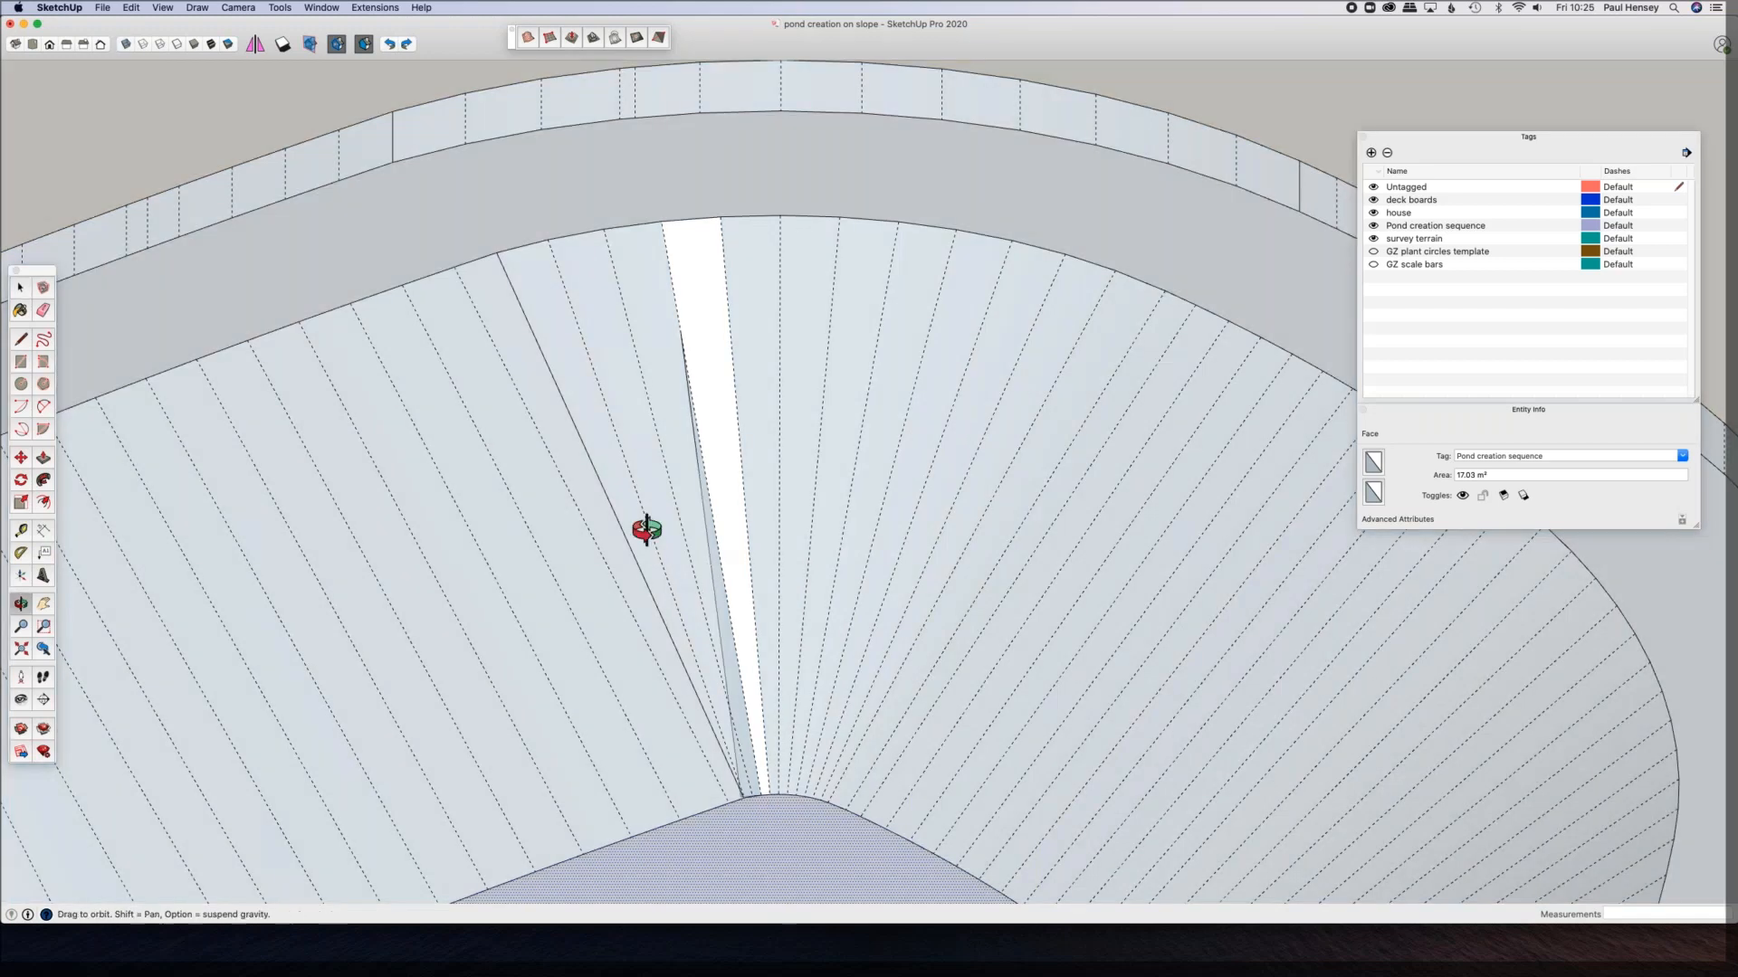
middle_drag(646, 530, 646, 516)
mouse_move(722, 364)
middle_down()
mouse_move(688, 271)
mouse_move(796, 353)
mouse_move(724, 335)
middle_up()
middle_drag(761, 543, 707, 517)
scroll(708, 518, up, 6)
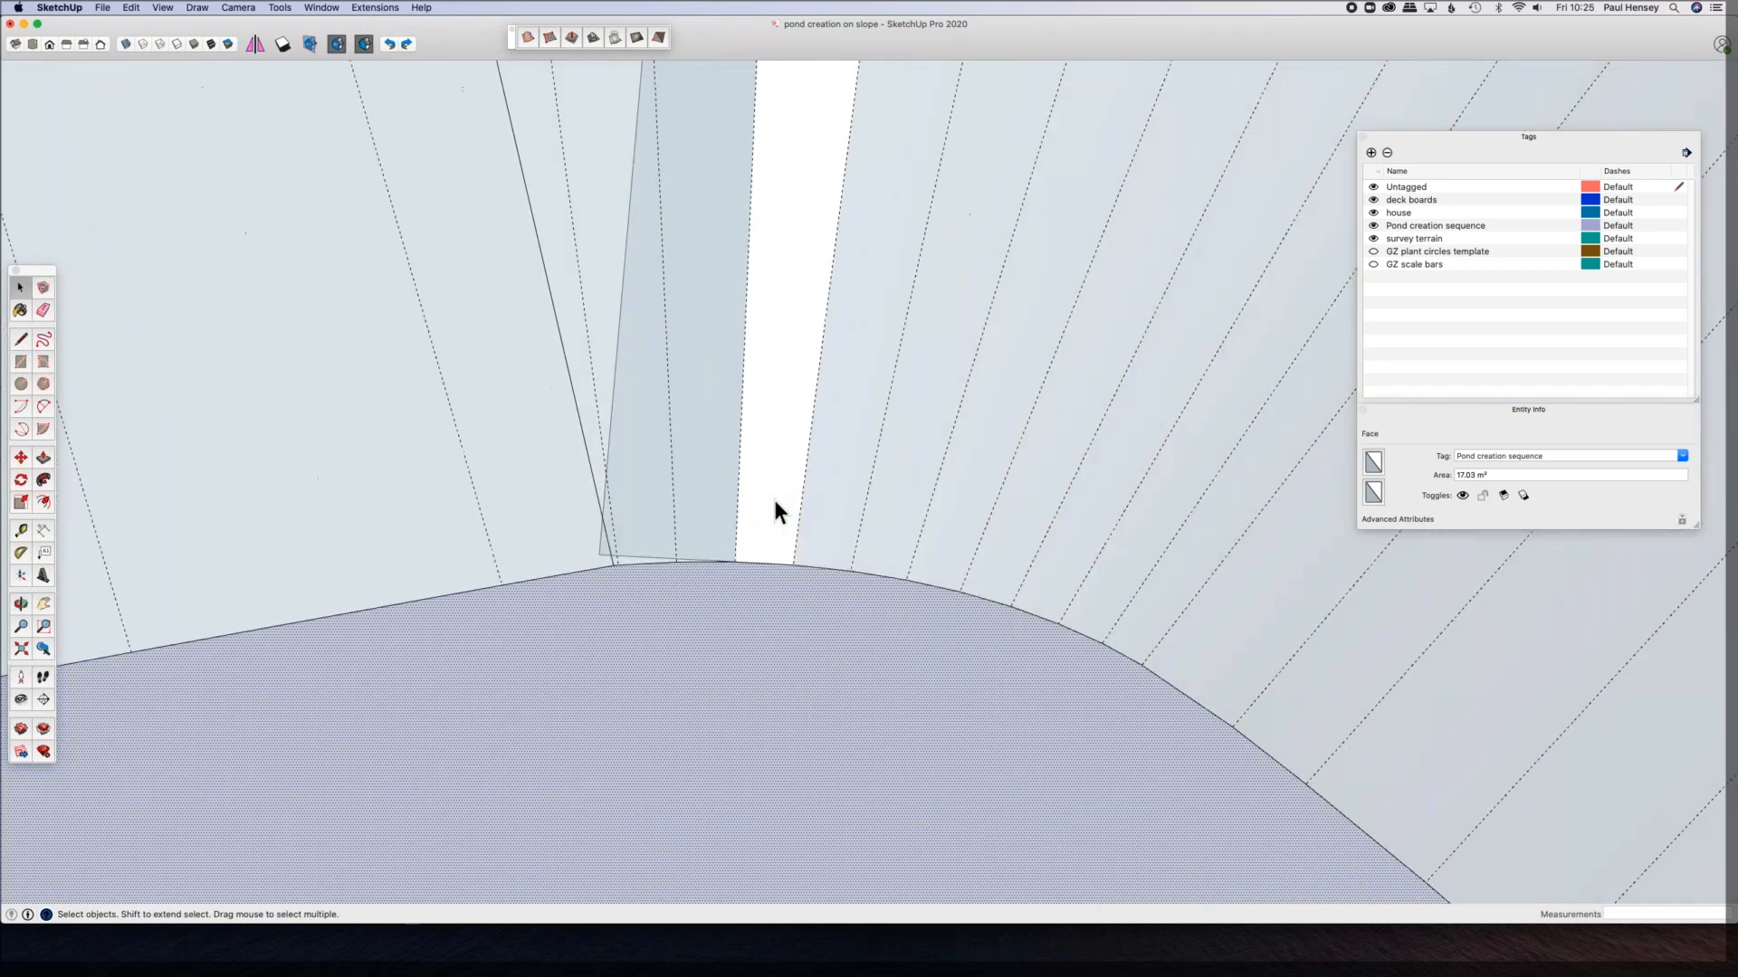
Step: Erase the stray overlapping sliver face beside the gap at the end of the pond side sweep
click(768, 504)
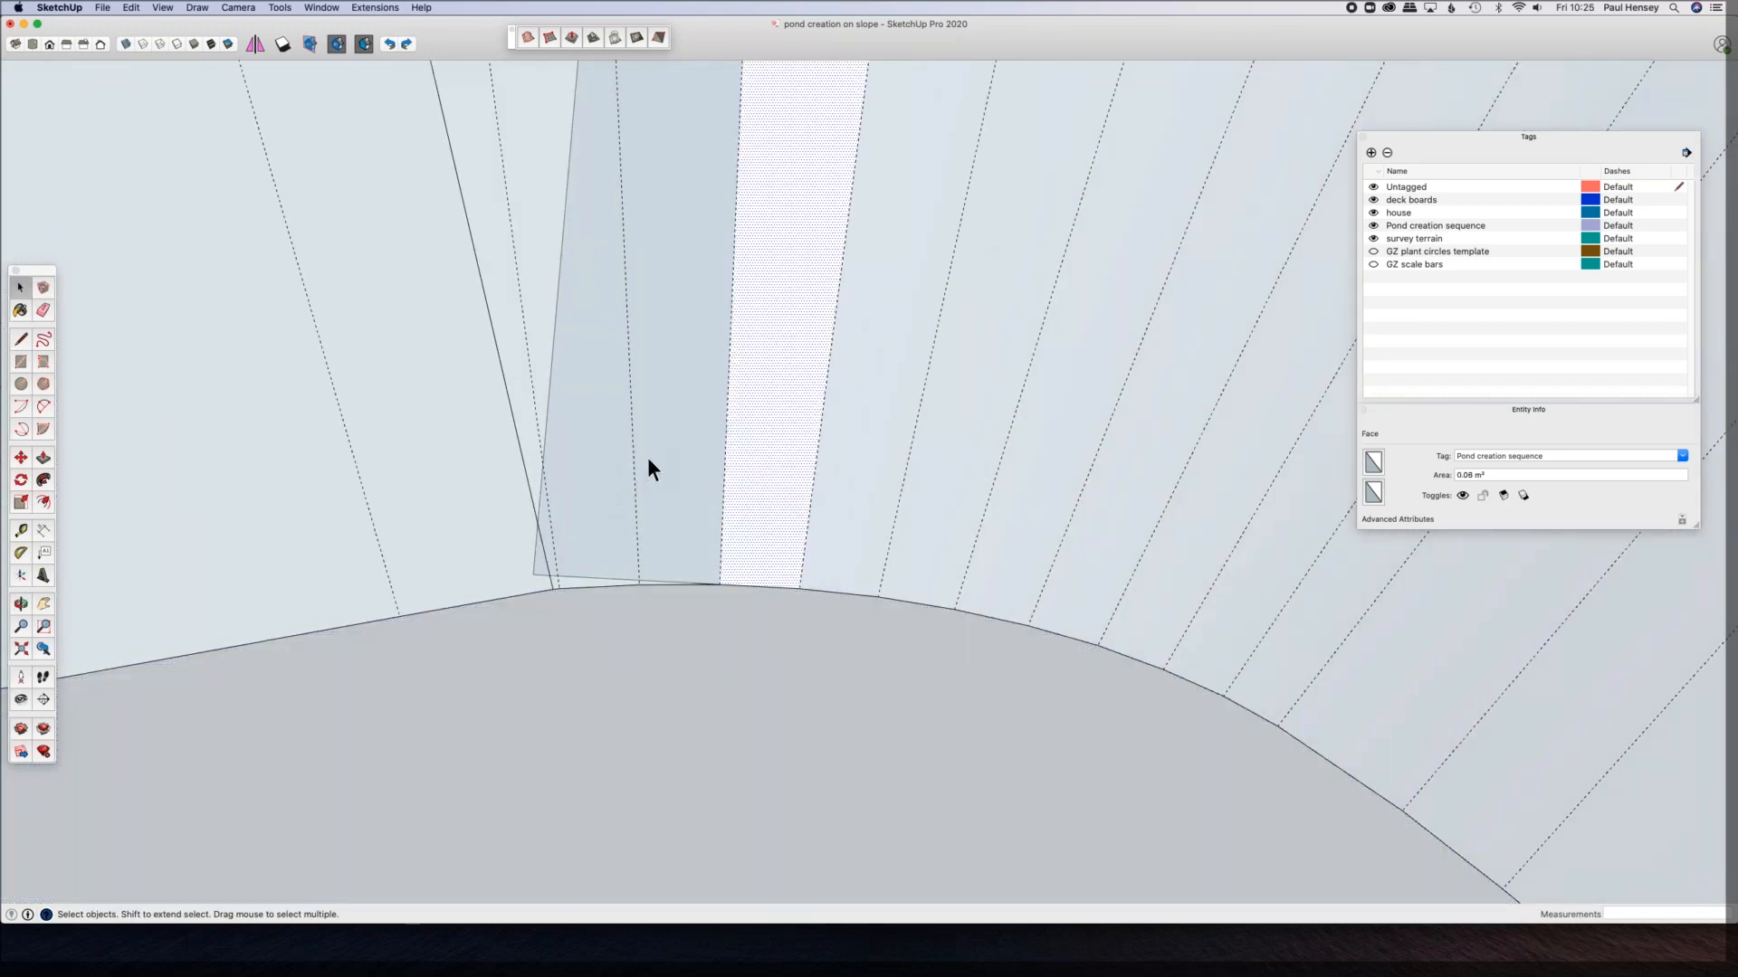
scroll(648, 458, down, 5)
key(e)
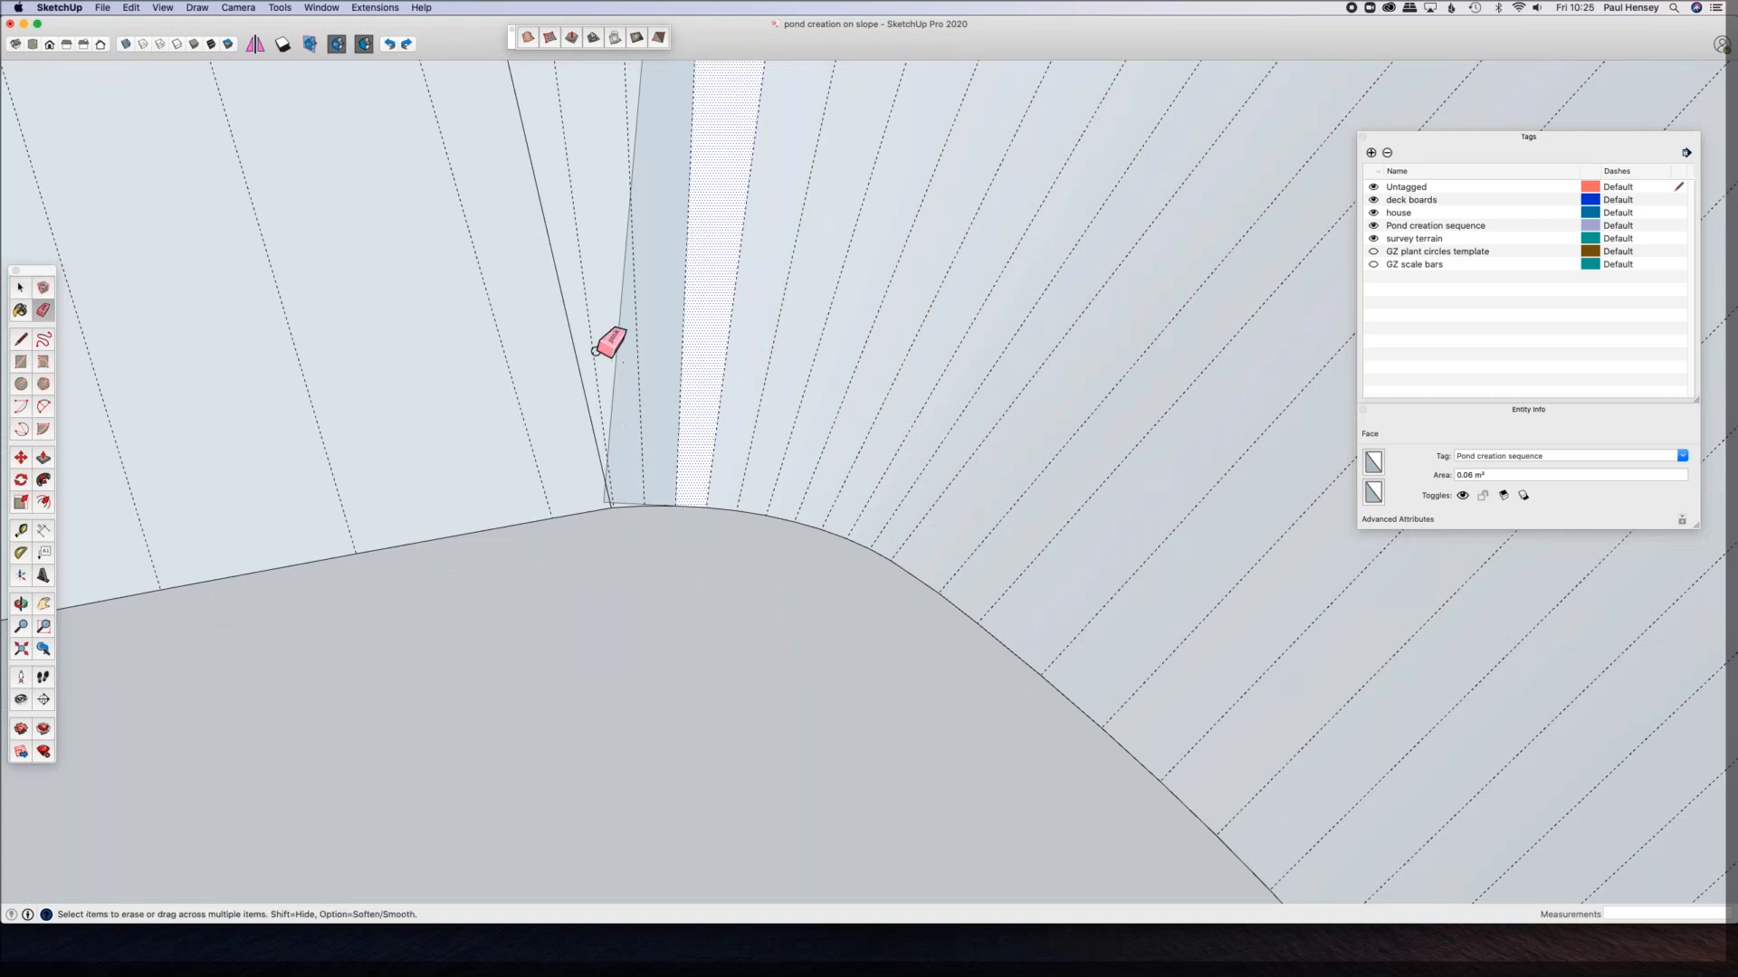
drag(607, 367, 626, 434)
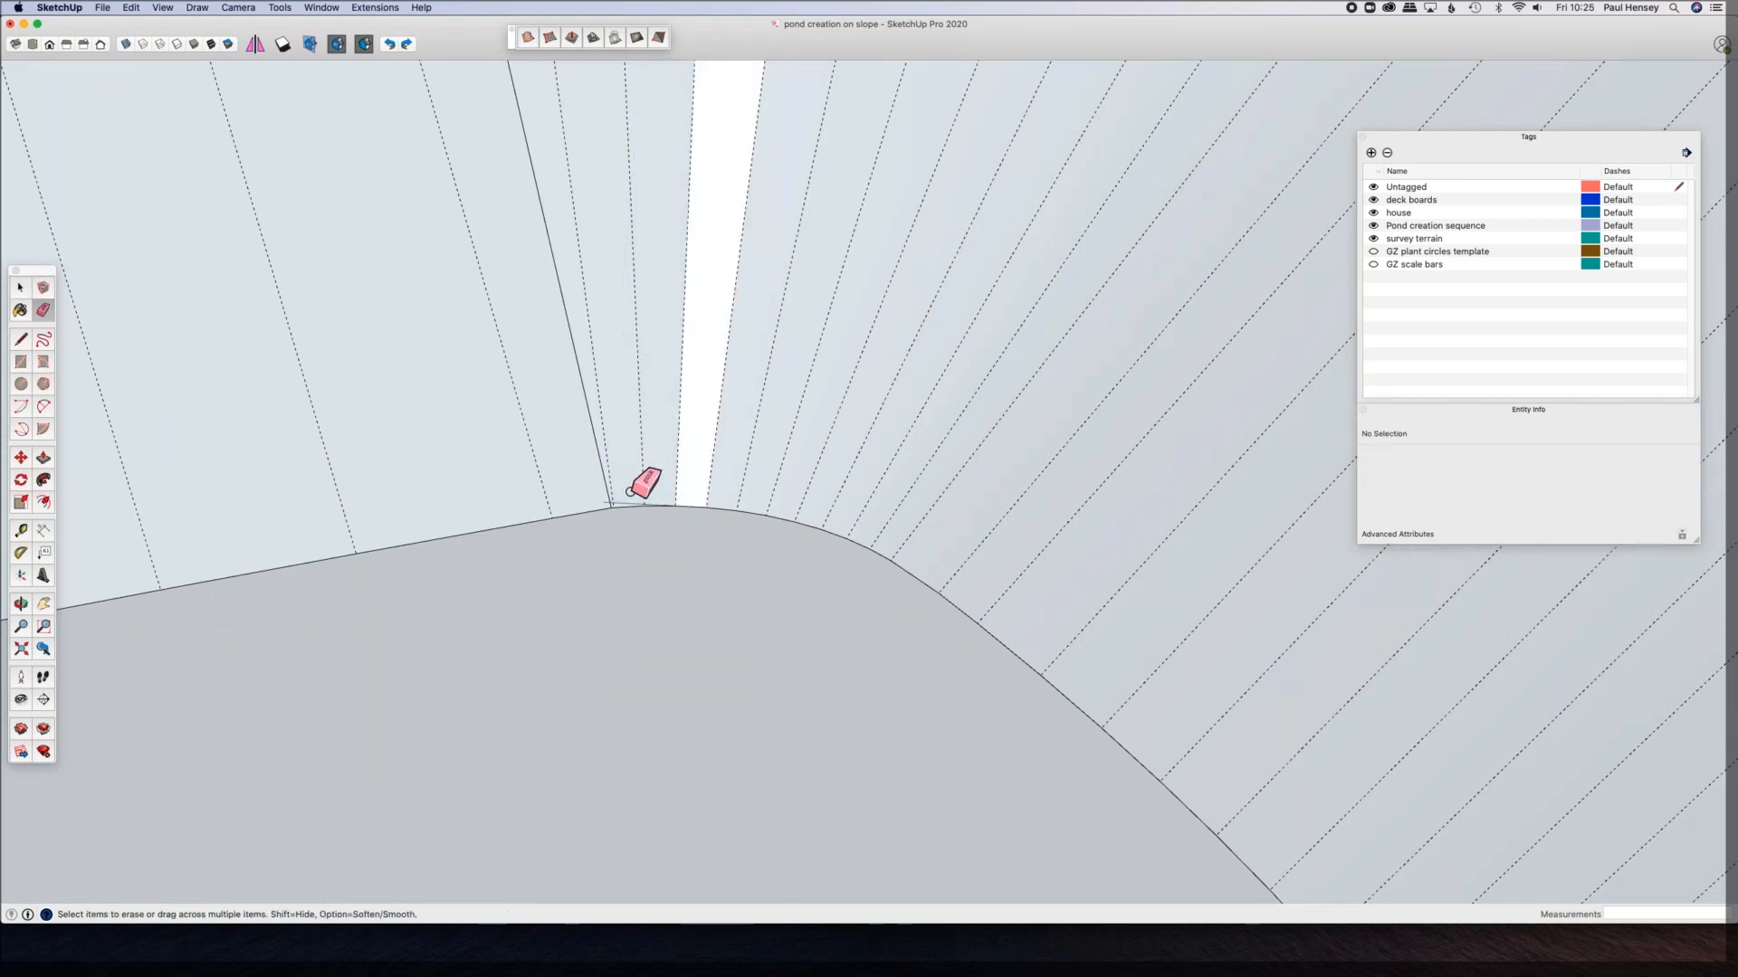
scroll(634, 493, up, 4)
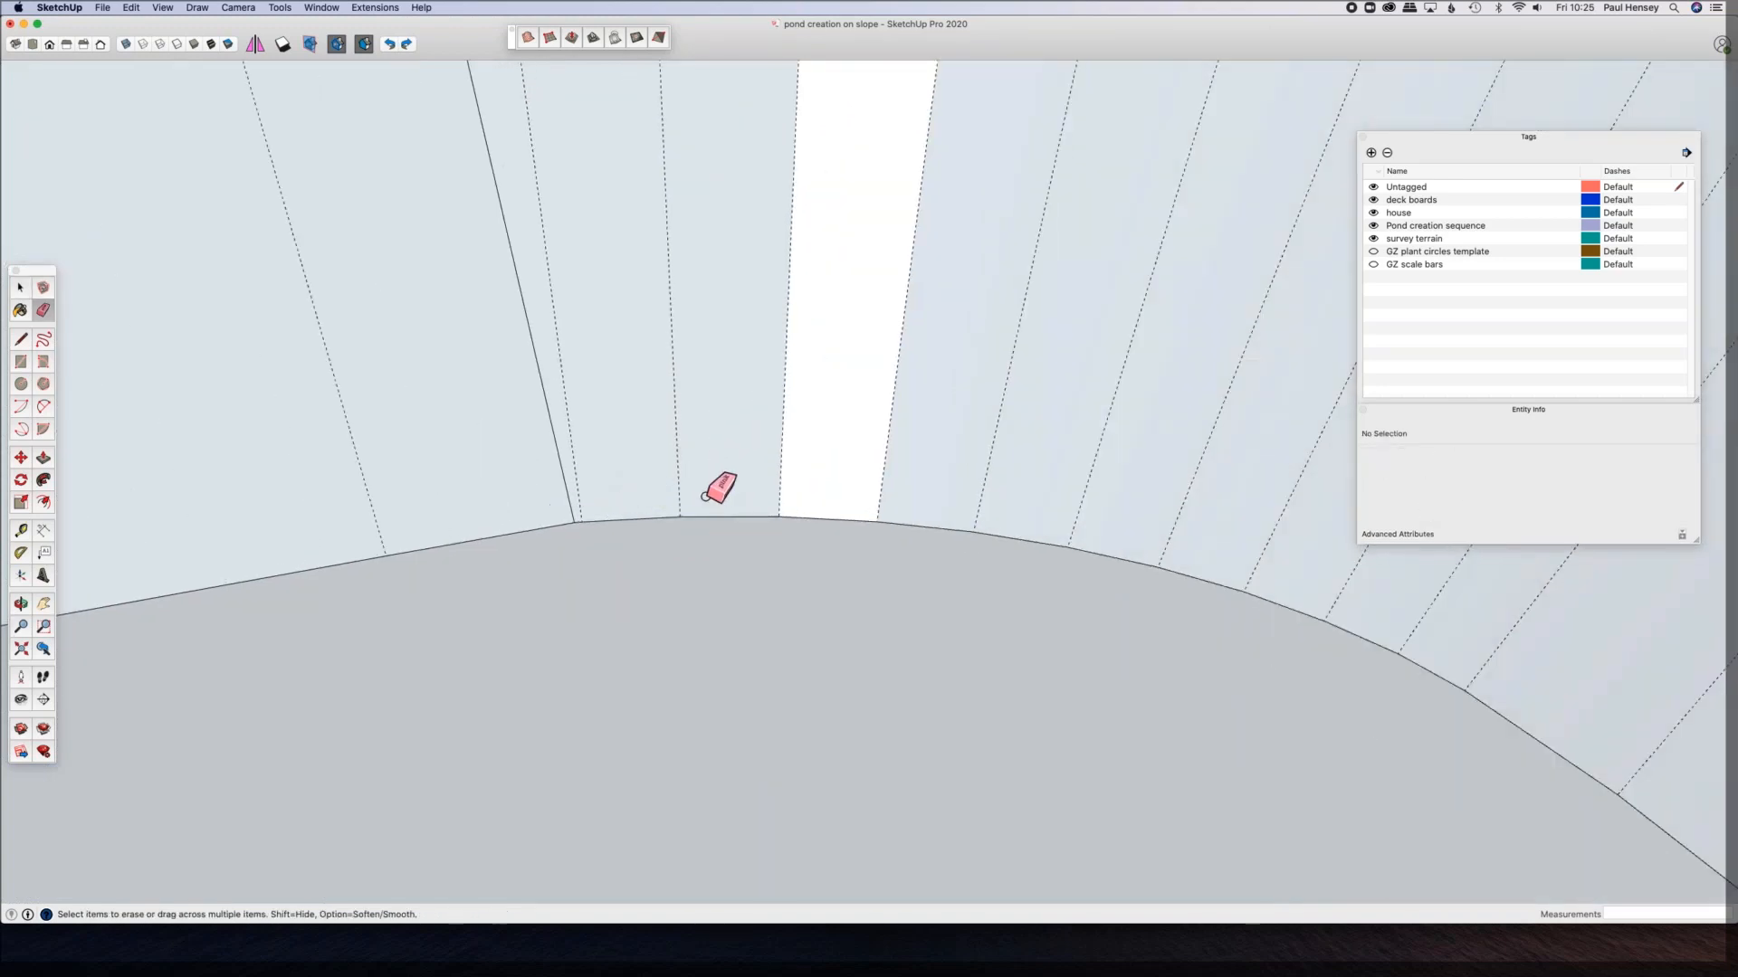
Step: Reverse the white infill face in the pond side so its orientation matches the neighbouring faces
scroll(465, 492, down, 5)
key(space)
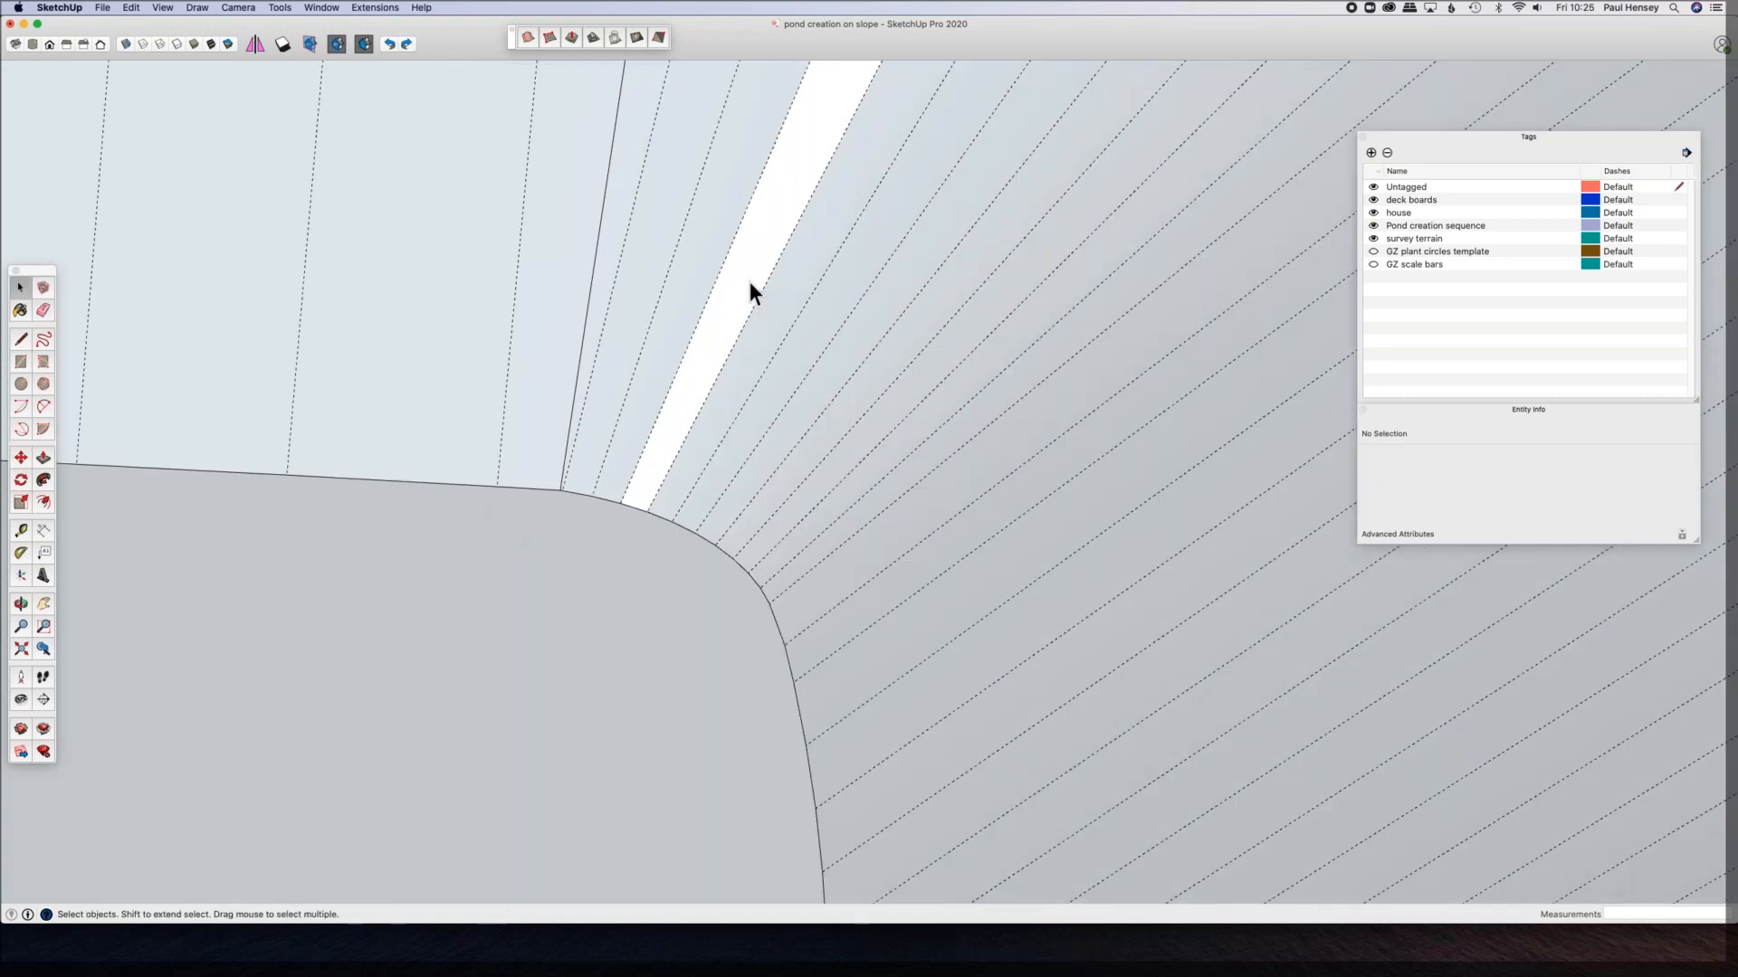
click(749, 304)
middle_drag(572, 419, 752, 128)
right_click(752, 129)
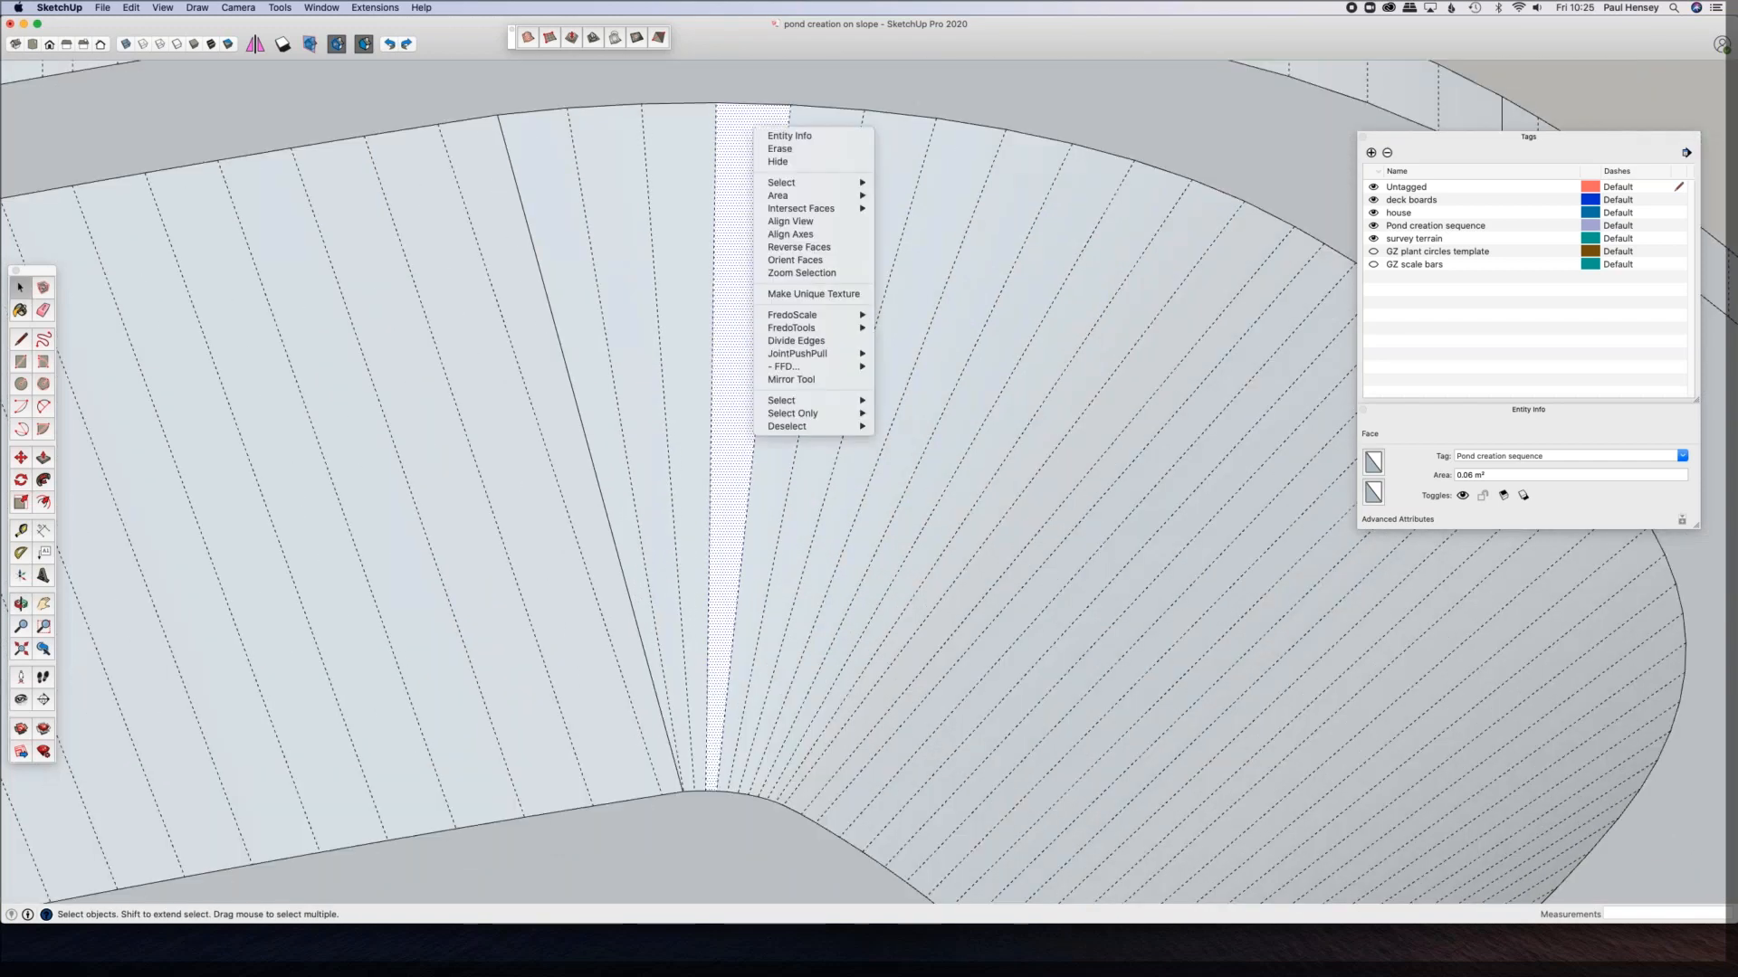
click(791, 248)
Step: Hide the solid seam edge running down the pond side near the infill face
middle_drag(581, 315, 708, 208)
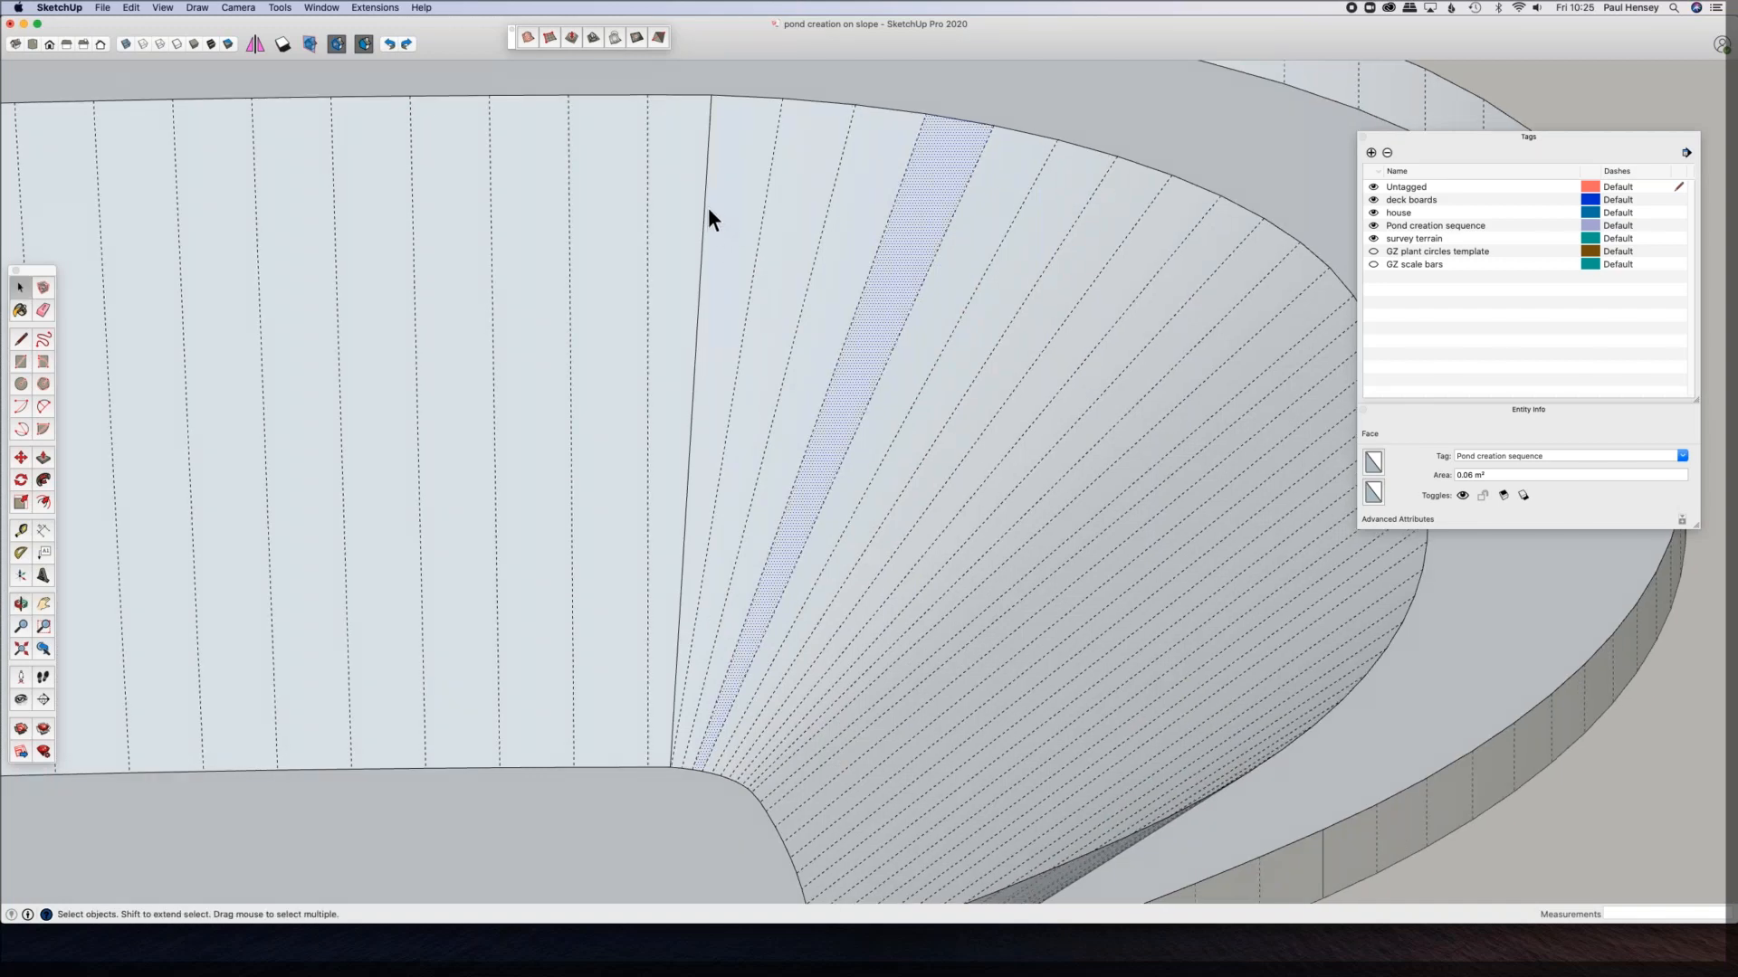
click(705, 222)
middle_drag(775, 263, 582, 329)
middle_drag(492, 205, 633, 271)
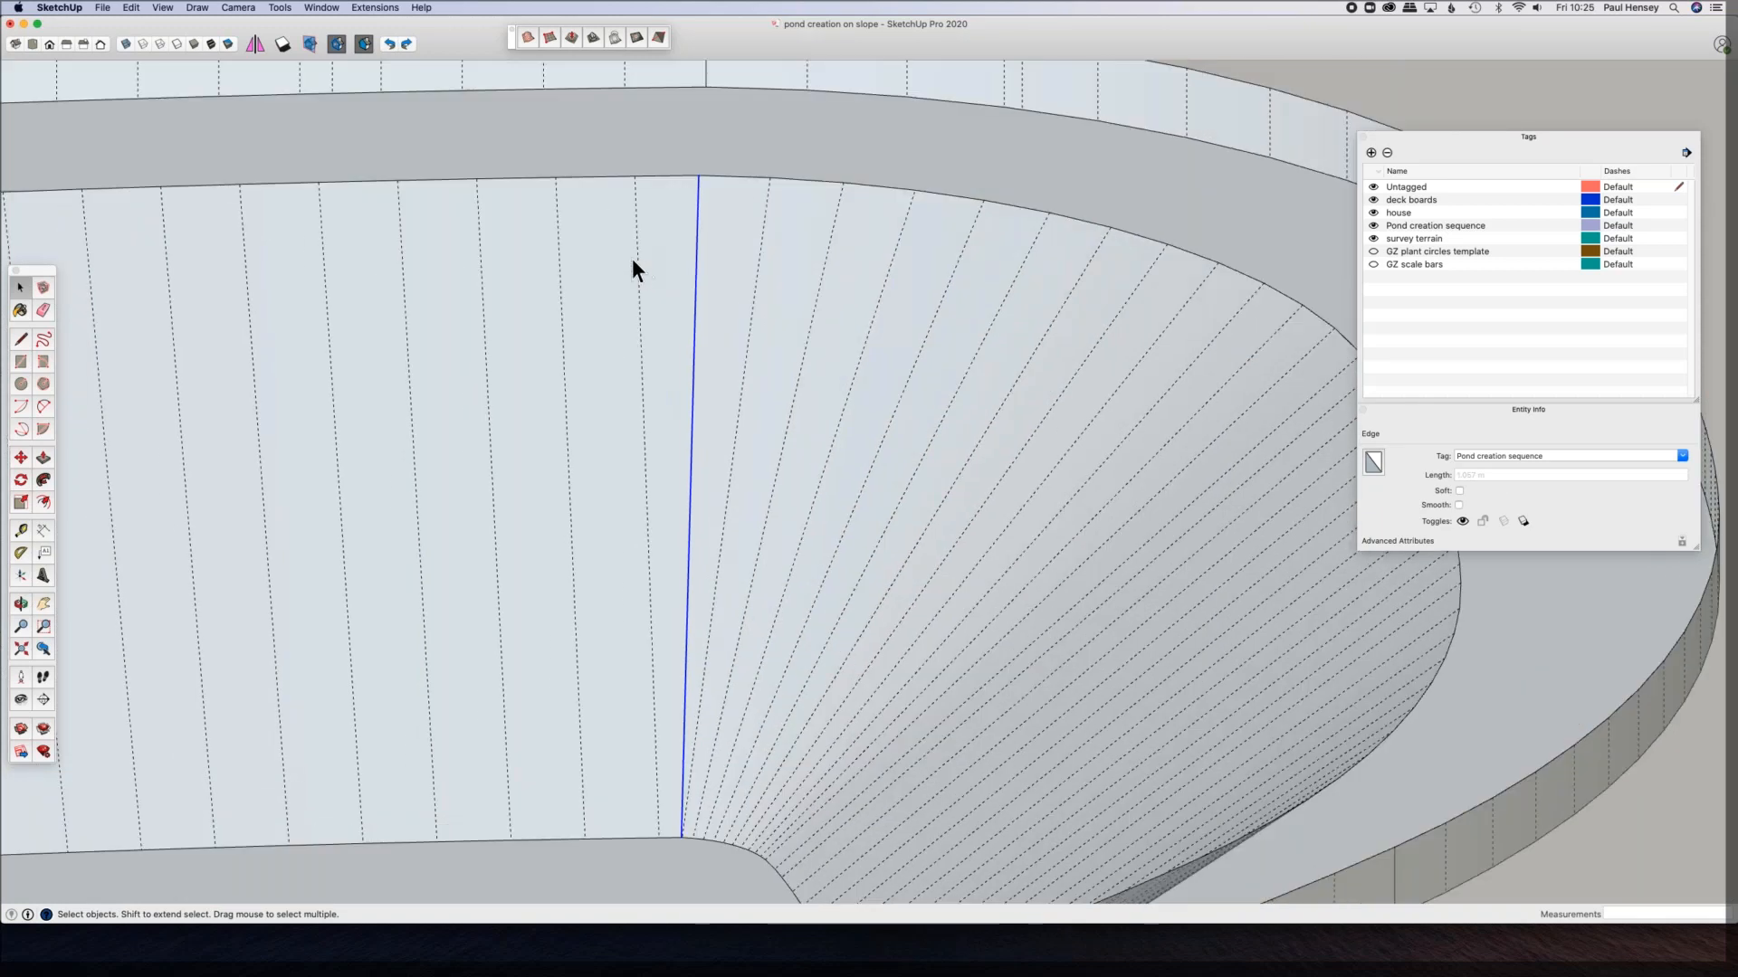
key(e)
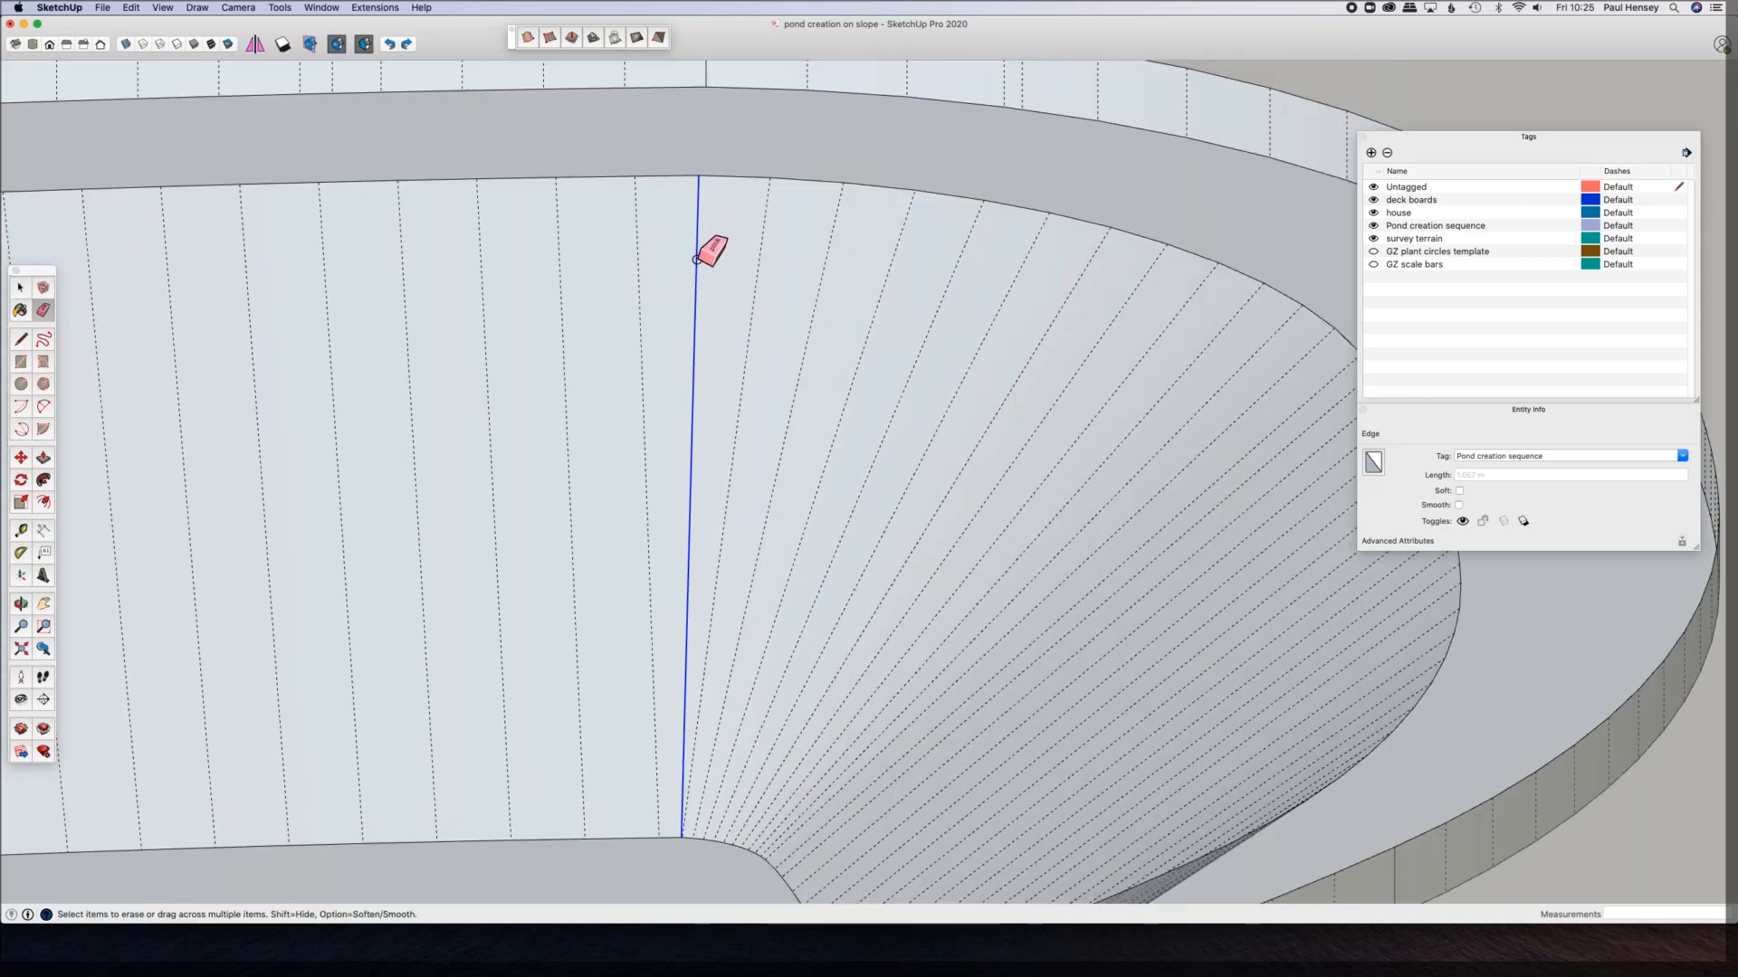
shift+click(695, 262)
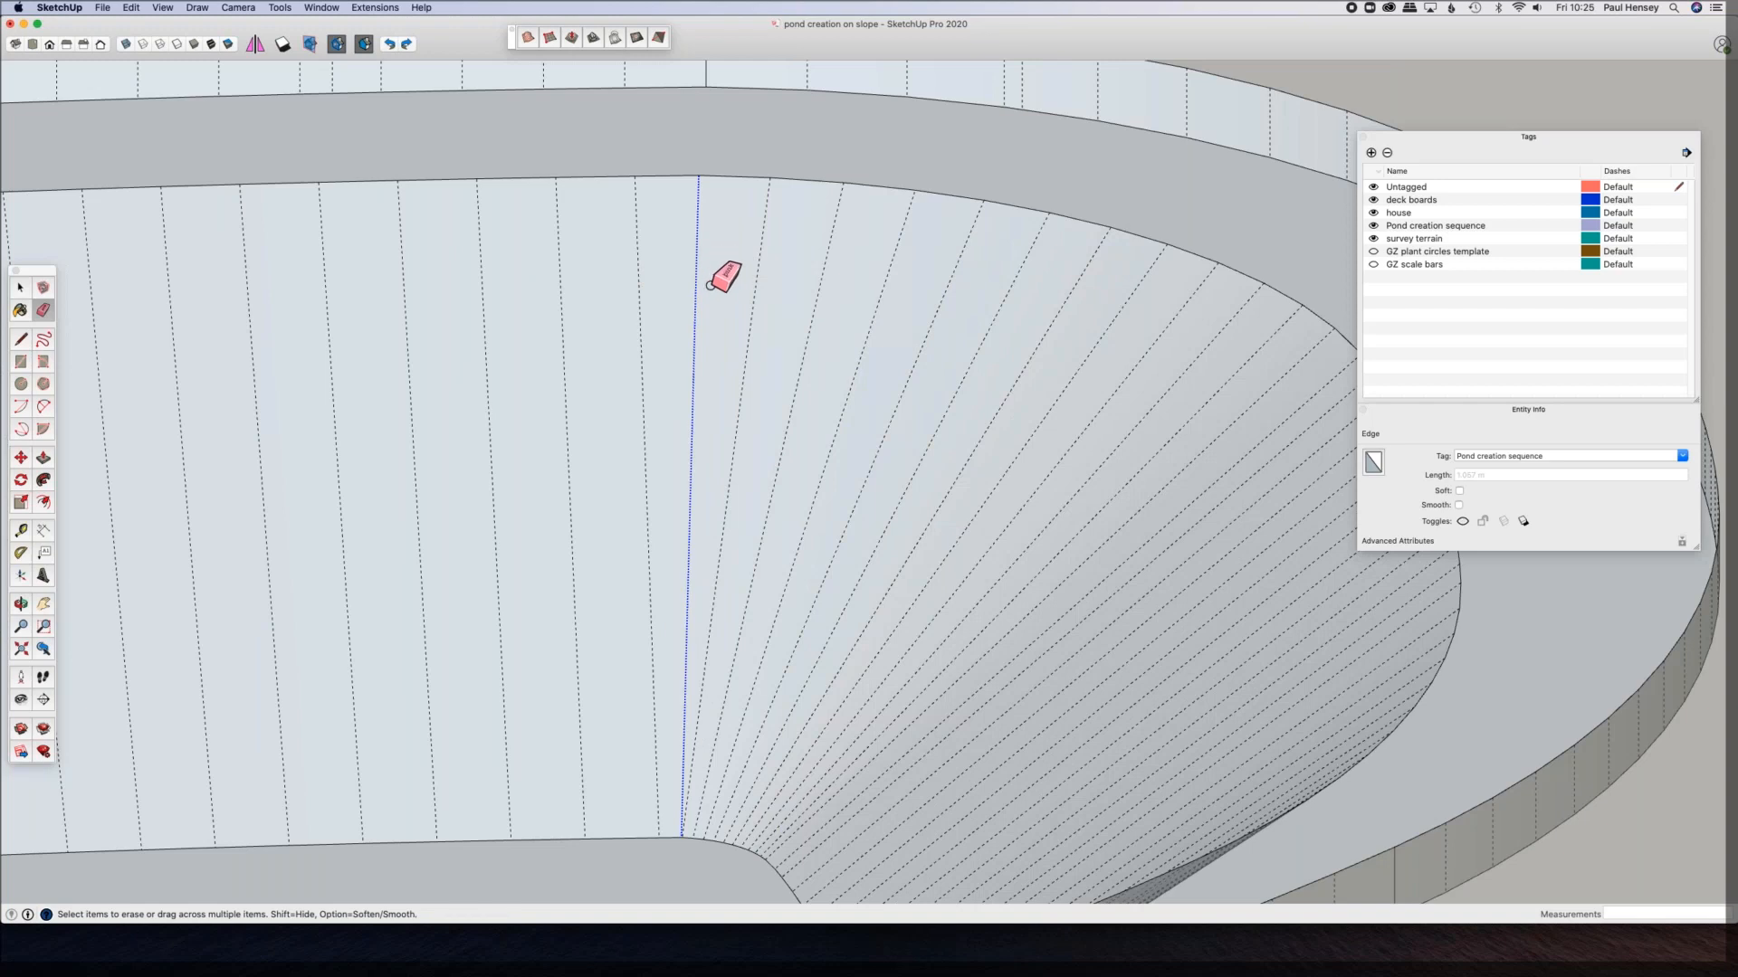
Step: Turn off the display of hidden geometry across the terrain and pond
scroll(733, 279, down, 3)
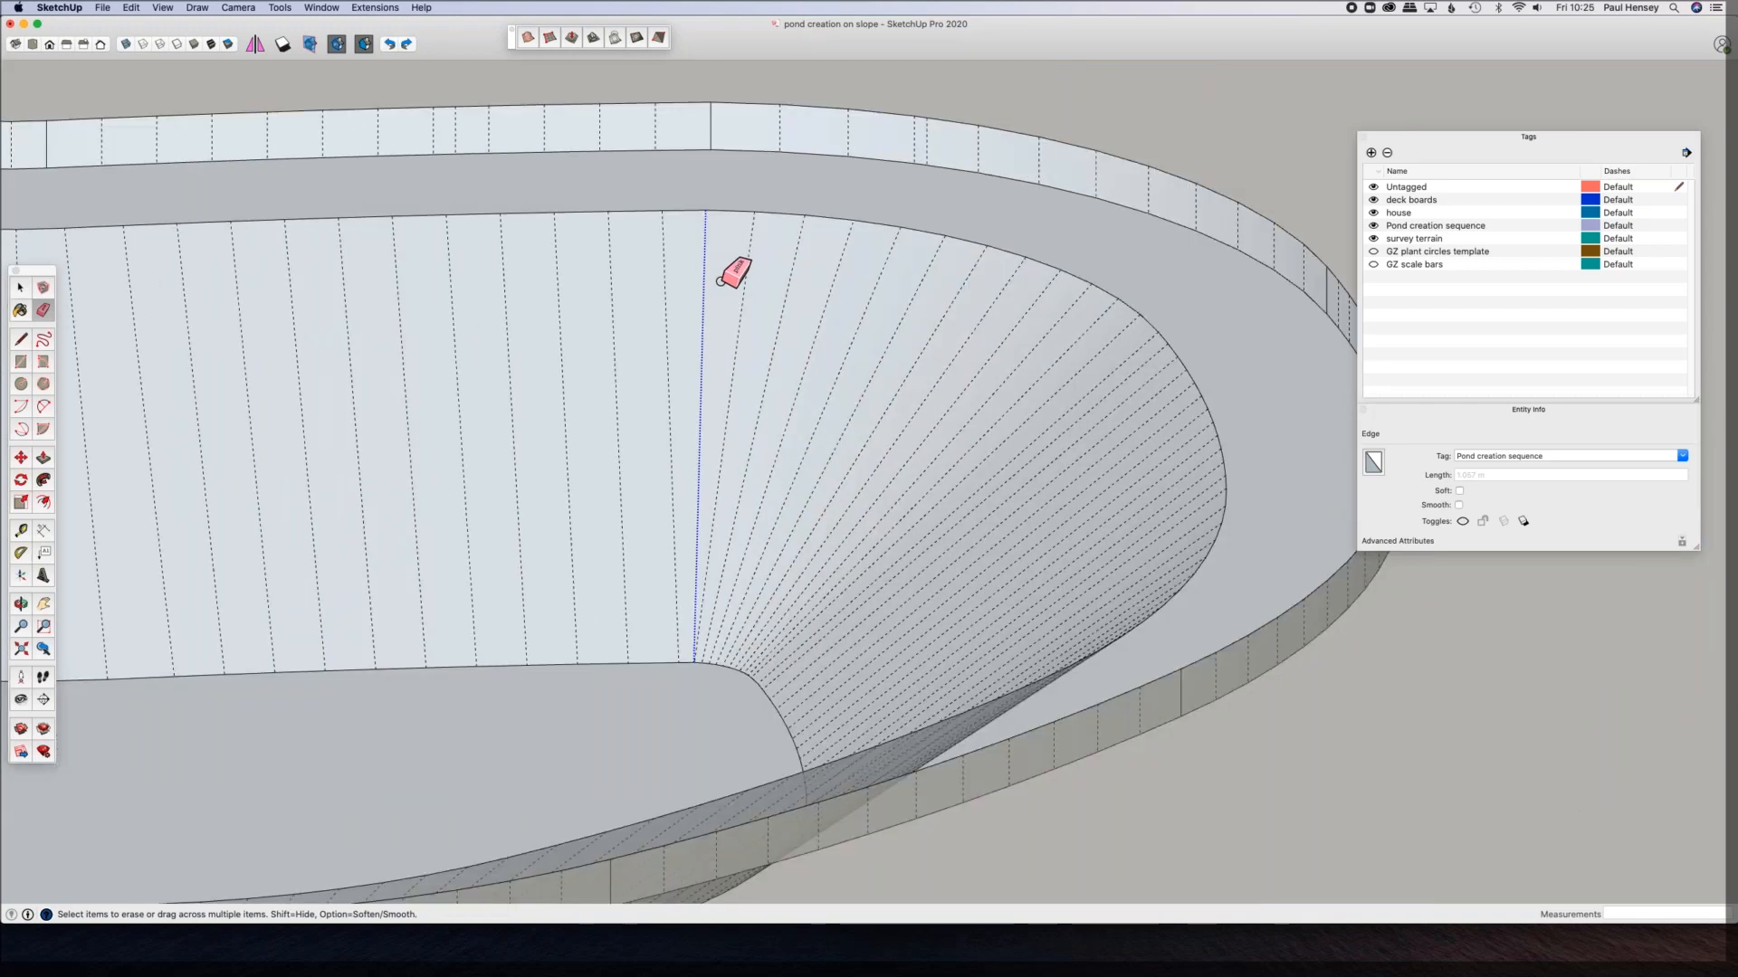
scroll(734, 273, down, 1)
middle_drag(735, 273, 860, 263)
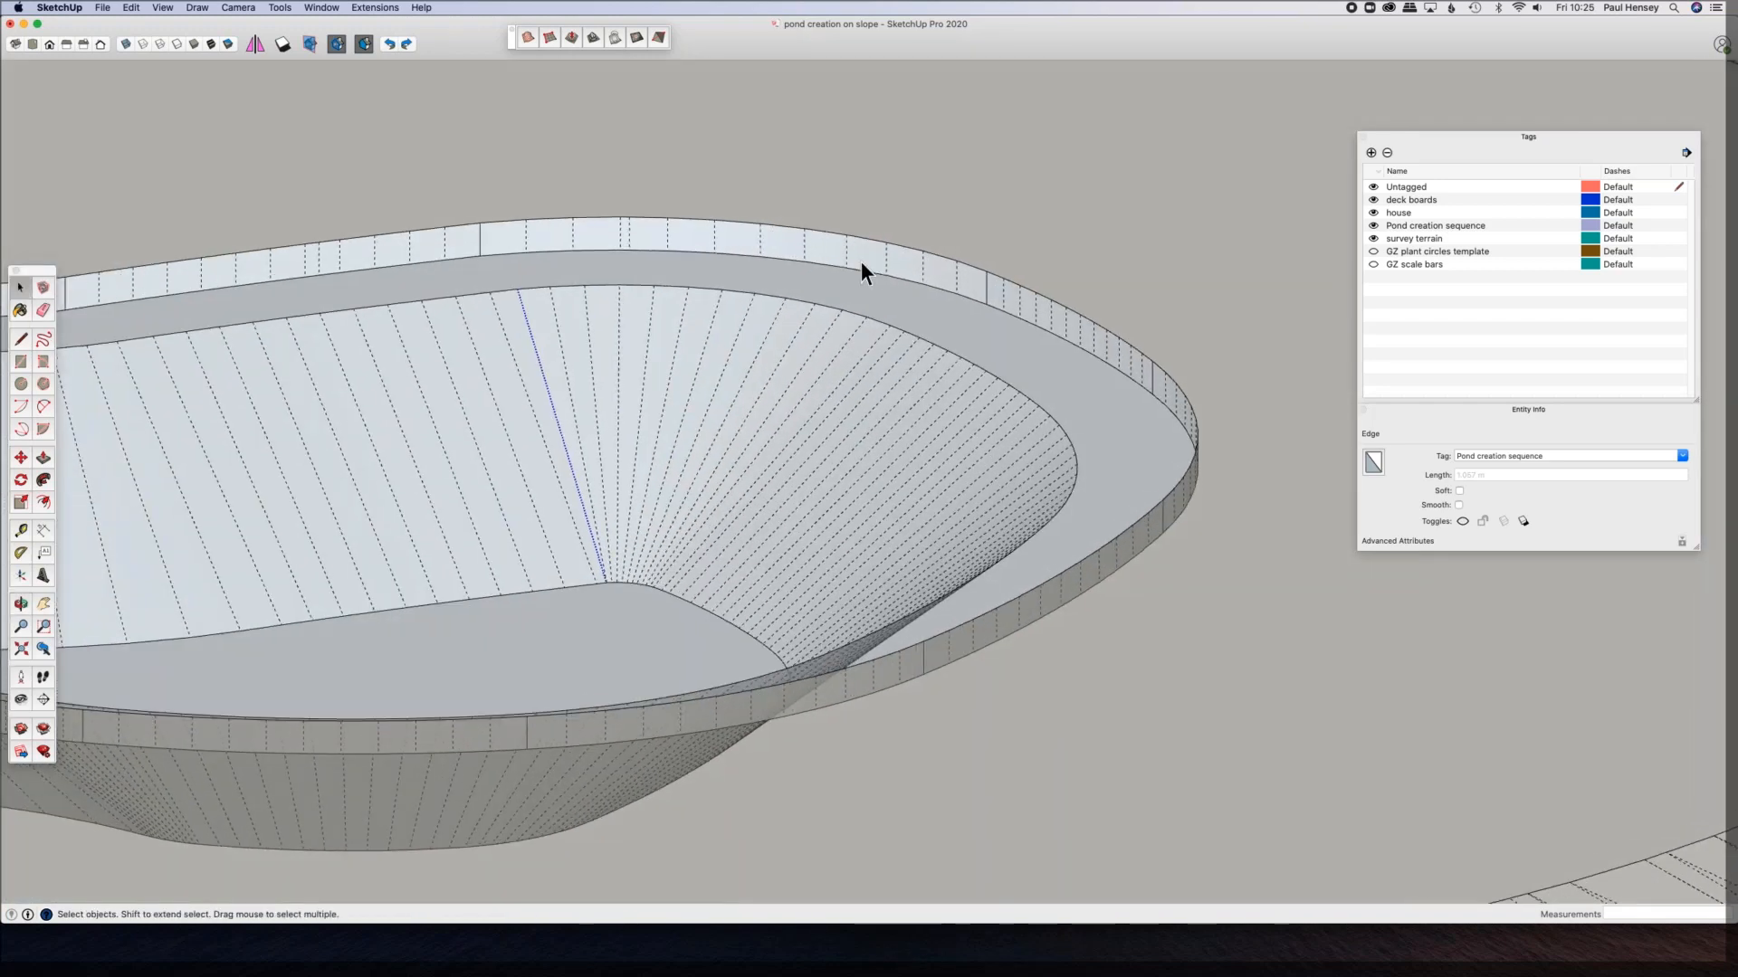
scroll(861, 263, down, 3)
scroll(861, 255, down, 1)
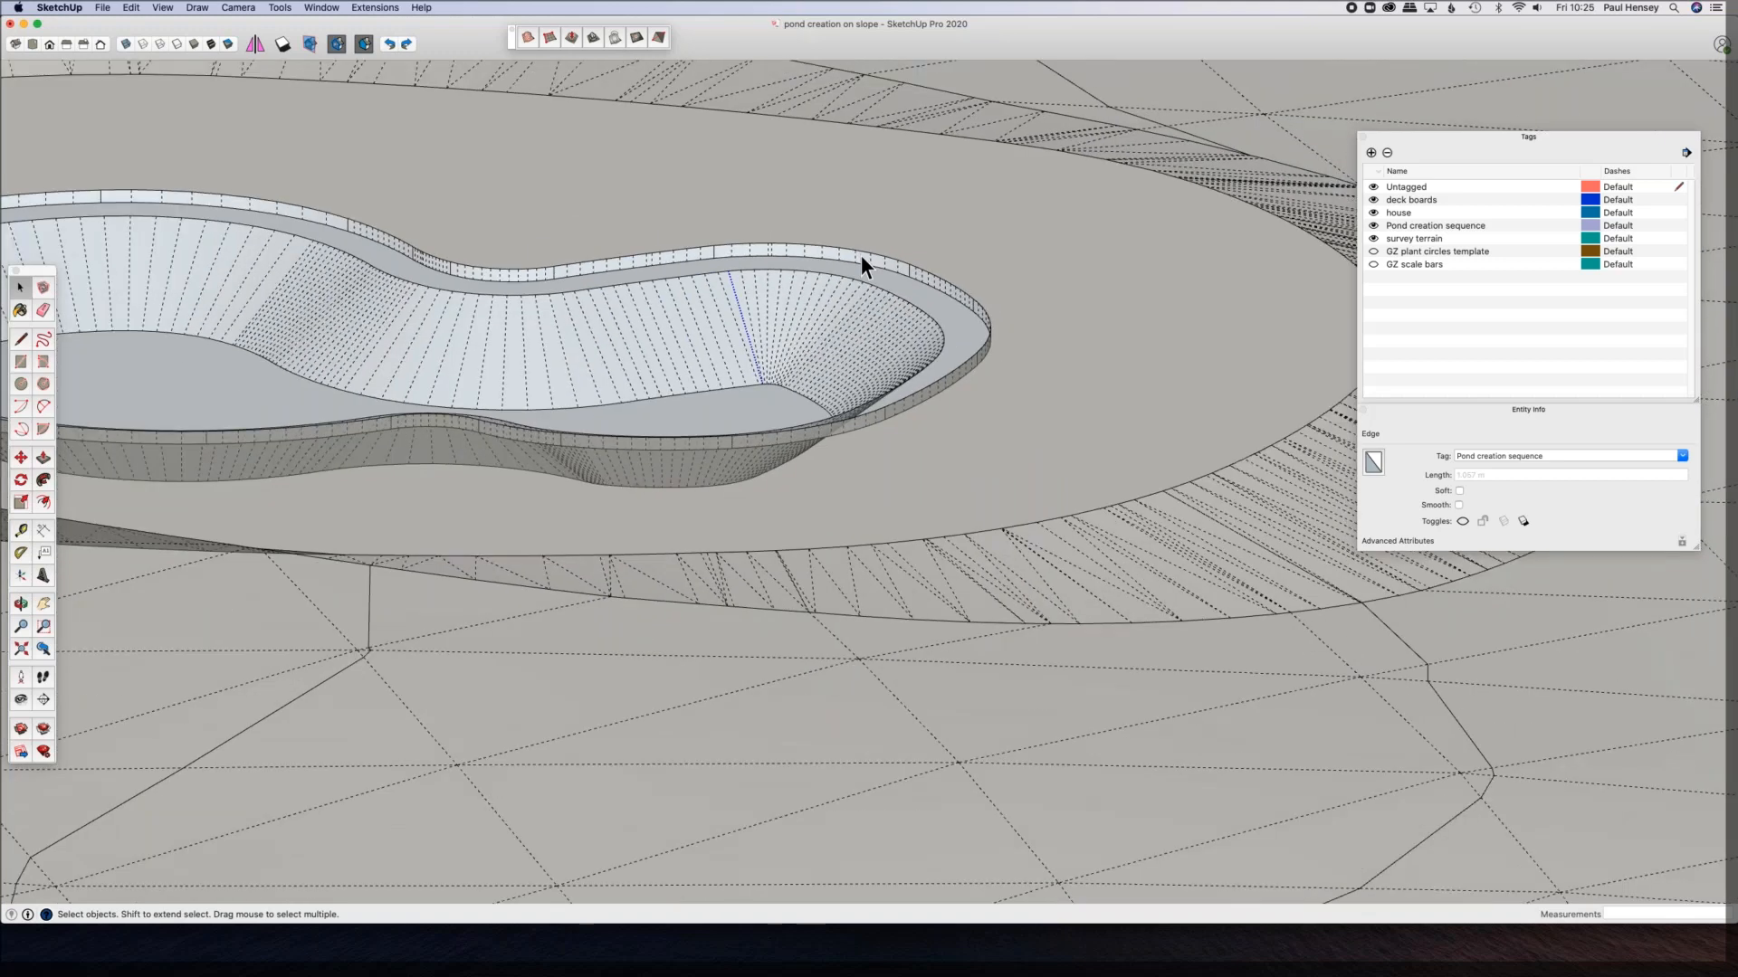
scroll(858, 248, down, 4)
scroll(855, 232, down, 1)
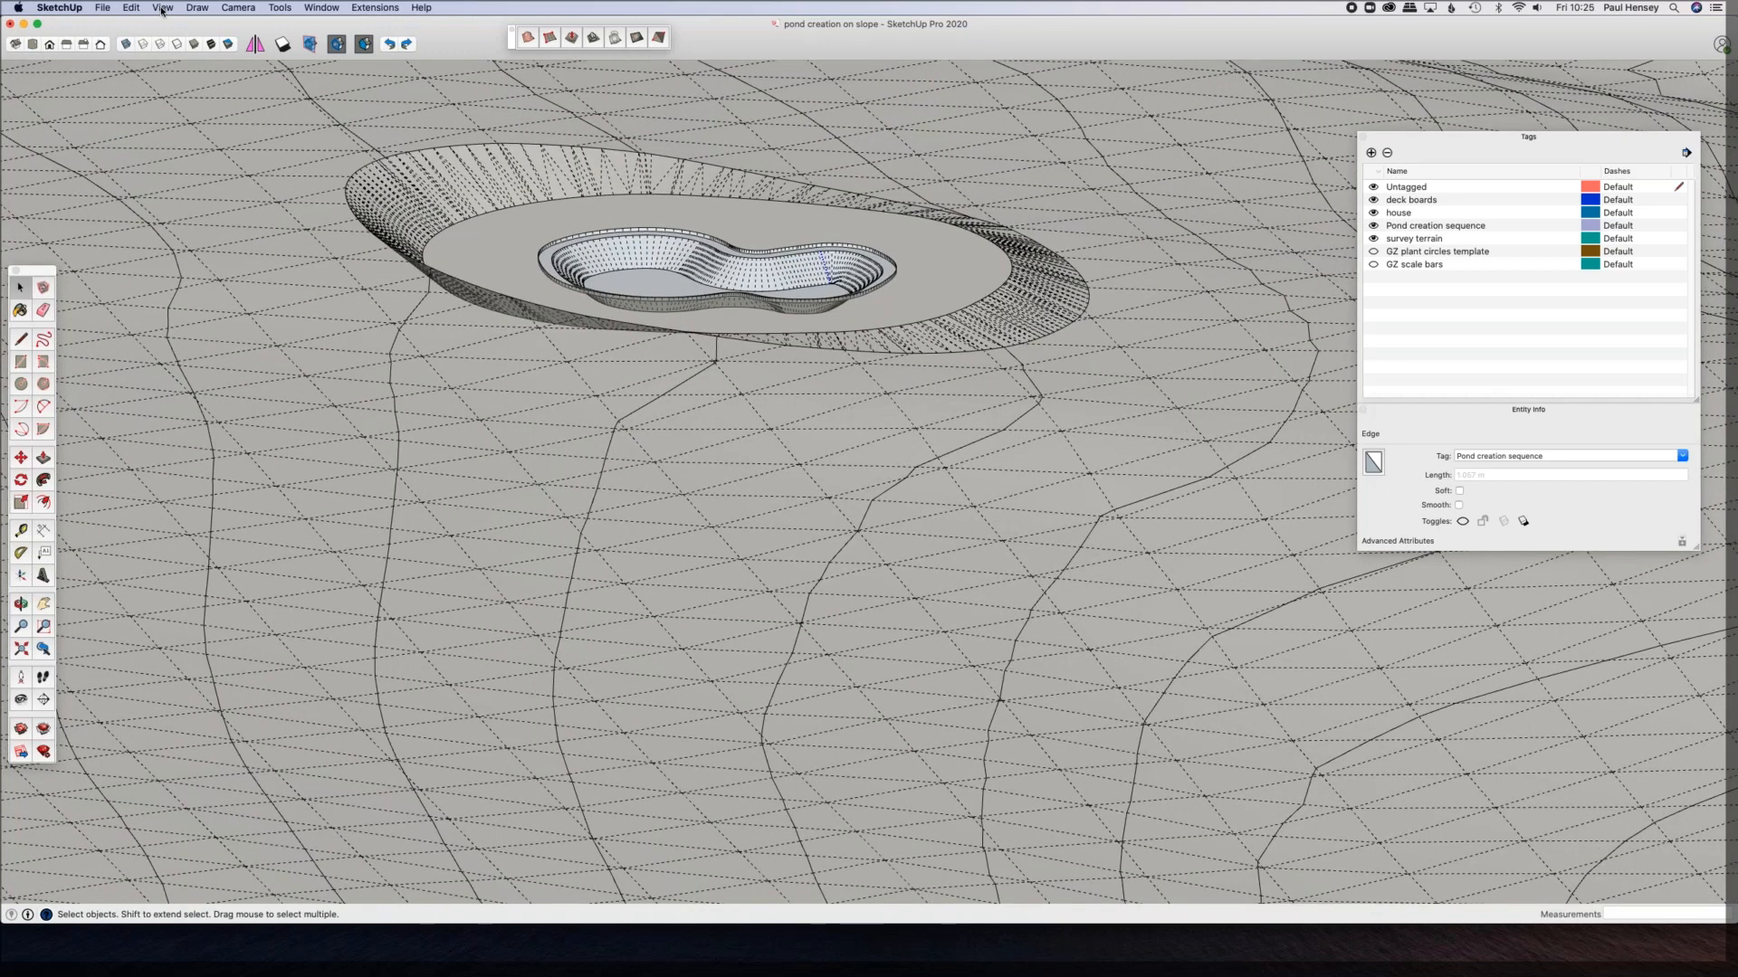
click(162, 7)
click(203, 91)
Step: Draw a line across the pond opening between rim endpoints to close it with a top face
middle_drag(768, 366, 584, 798)
click(748, 498)
click(860, 514)
scroll(644, 416, up, 8)
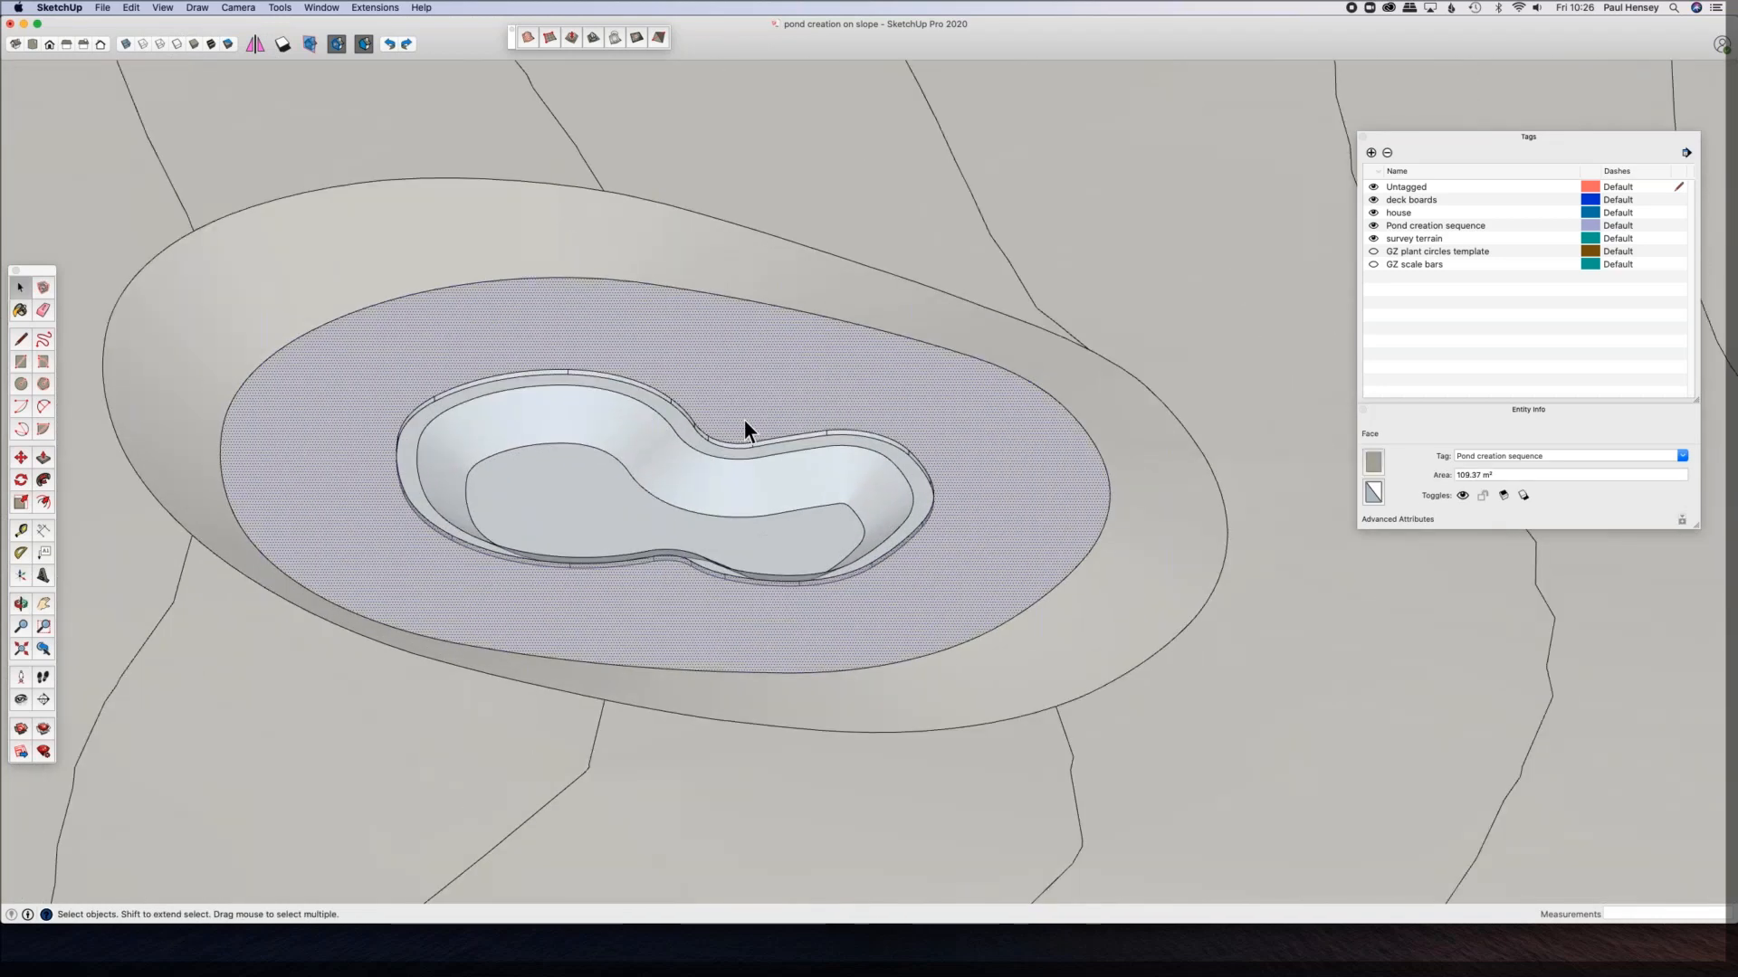
key(l)
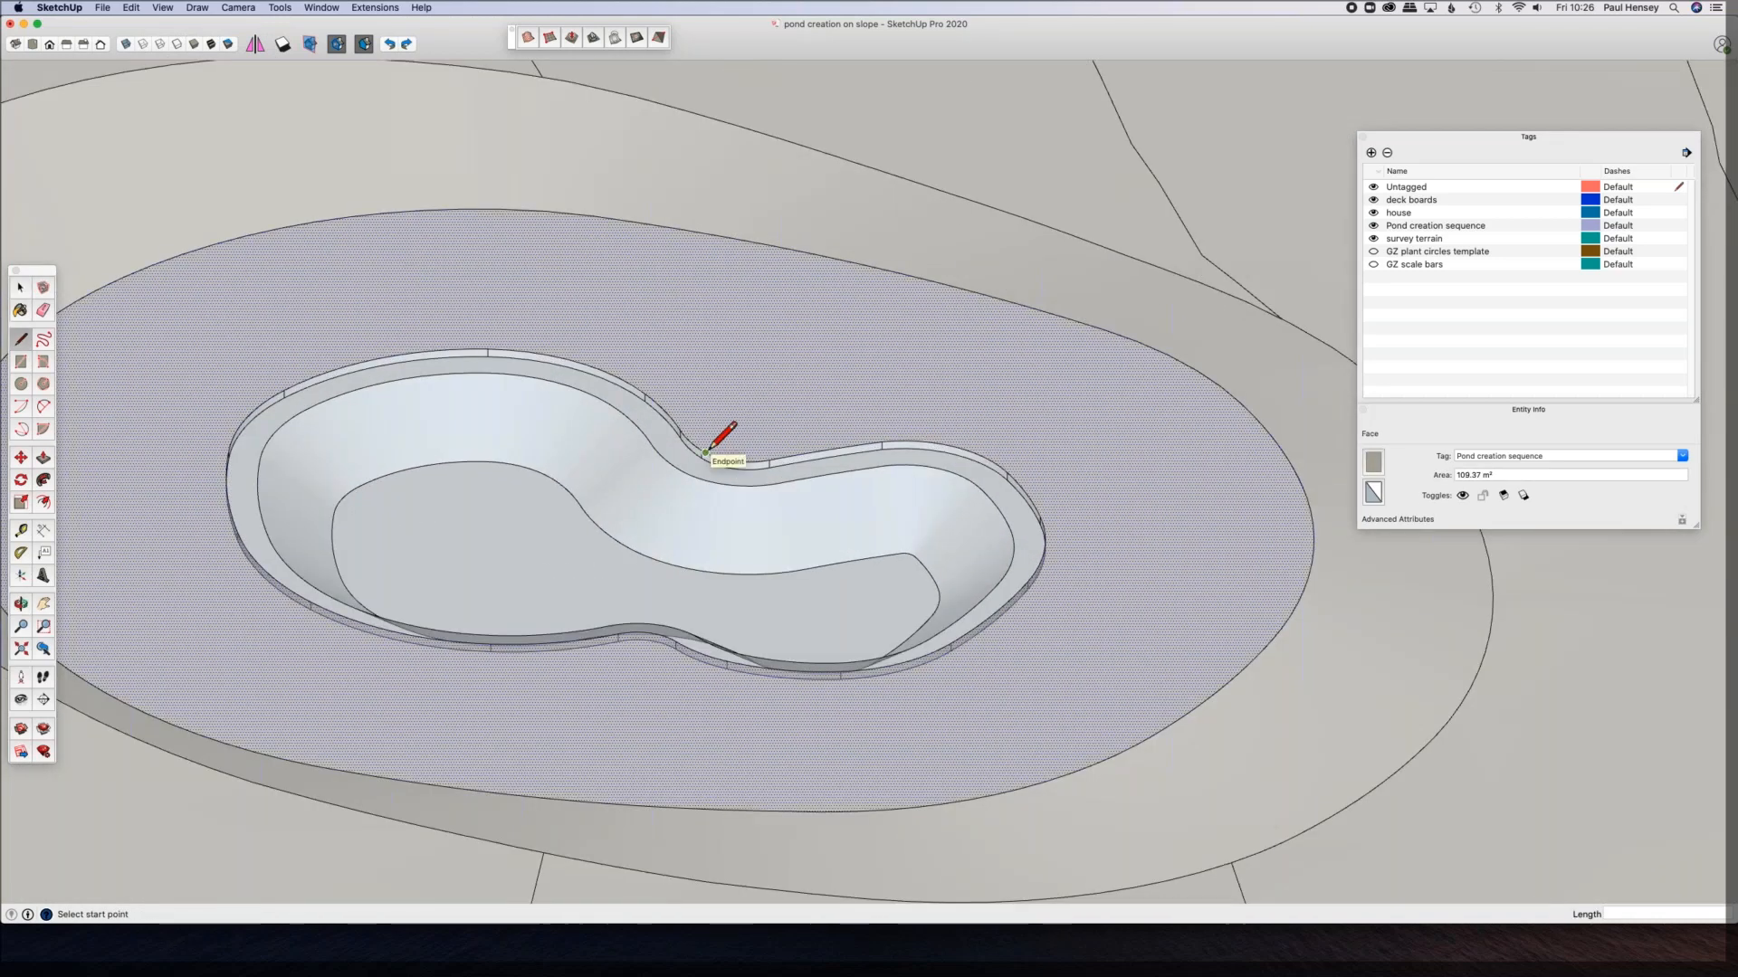
click(705, 452)
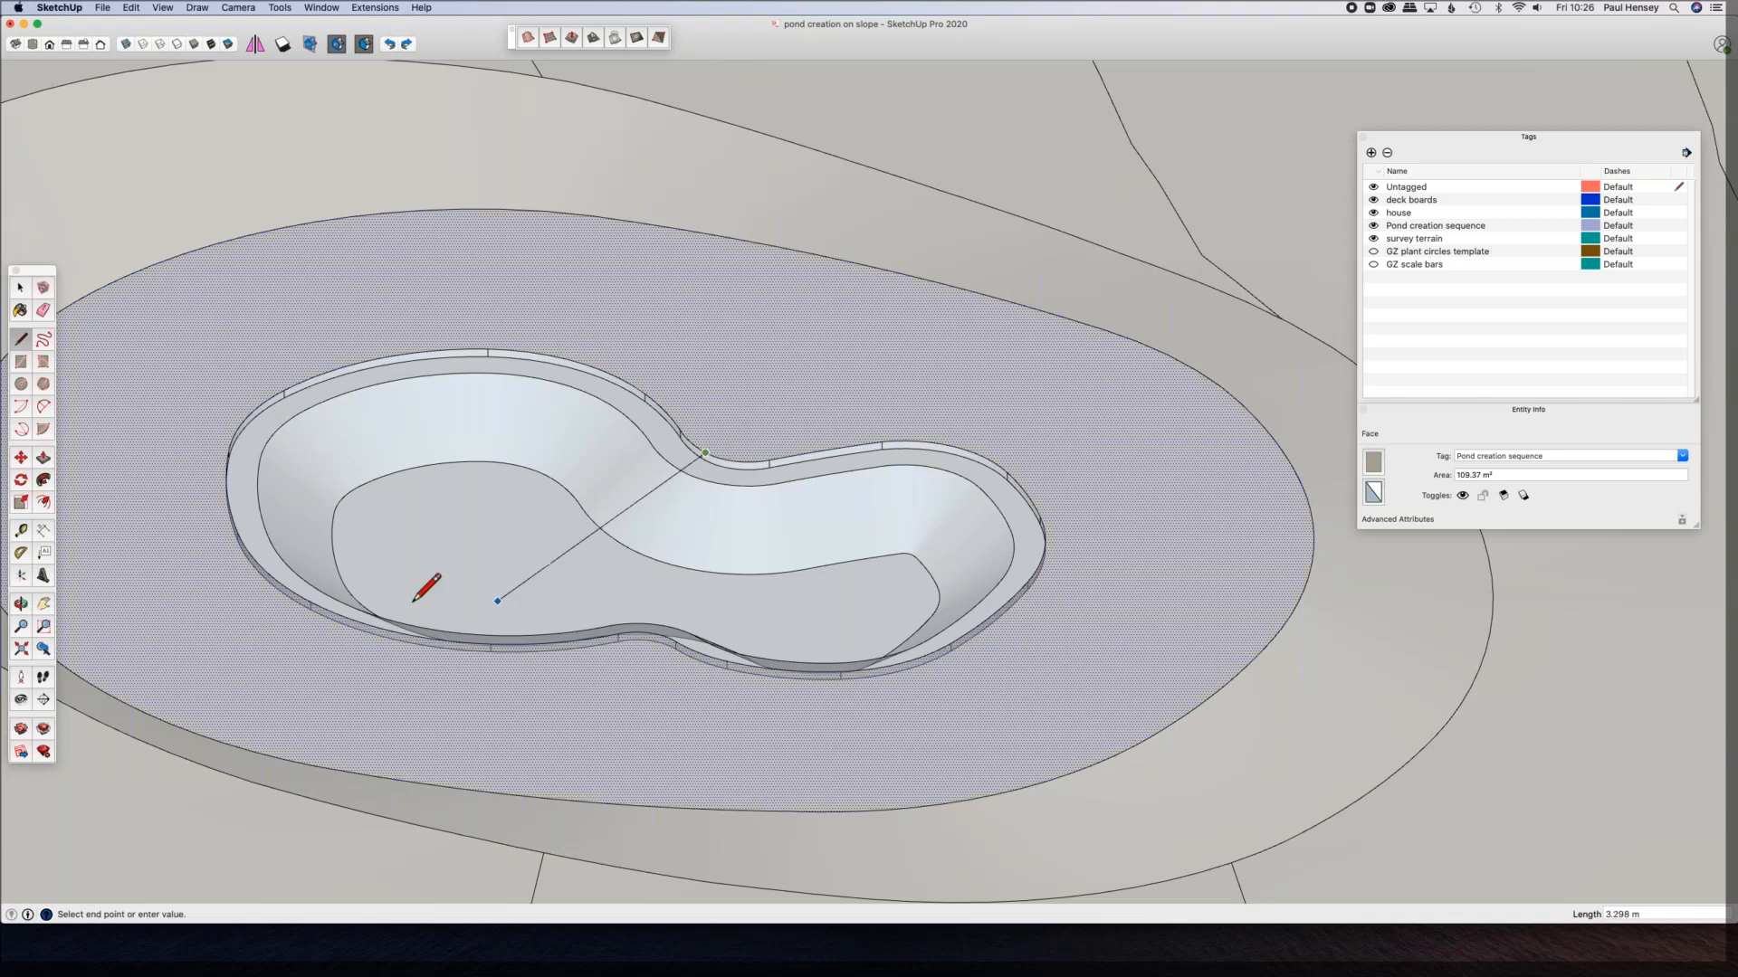
click(259, 563)
Step: Turn off X-ray display and delete the line dividing the pond's top face
middle_drag(438, 574, 421, 398)
click(127, 45)
middle_drag(721, 466, 443, 602)
key(space)
click(793, 415)
key(Delete)
Step: Select the entire capped pond and make it a group
middle_drag(667, 419, 520, 283)
scroll(541, 290, down, 3)
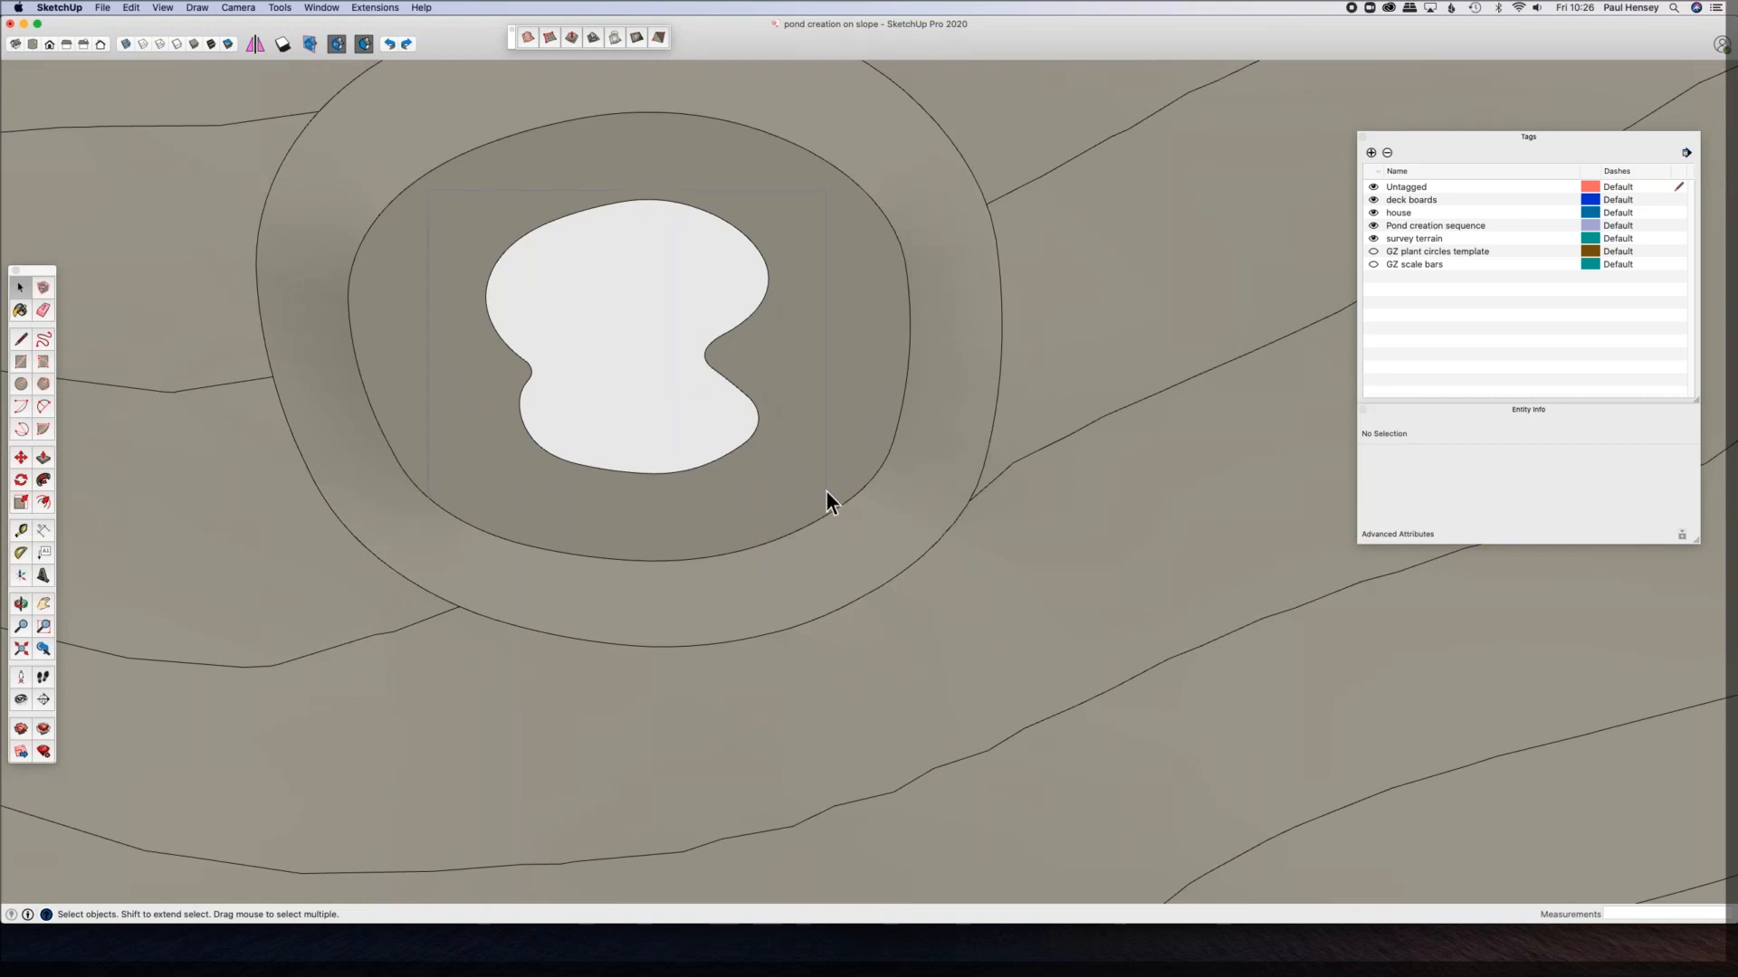
drag(825, 490, 825, 491)
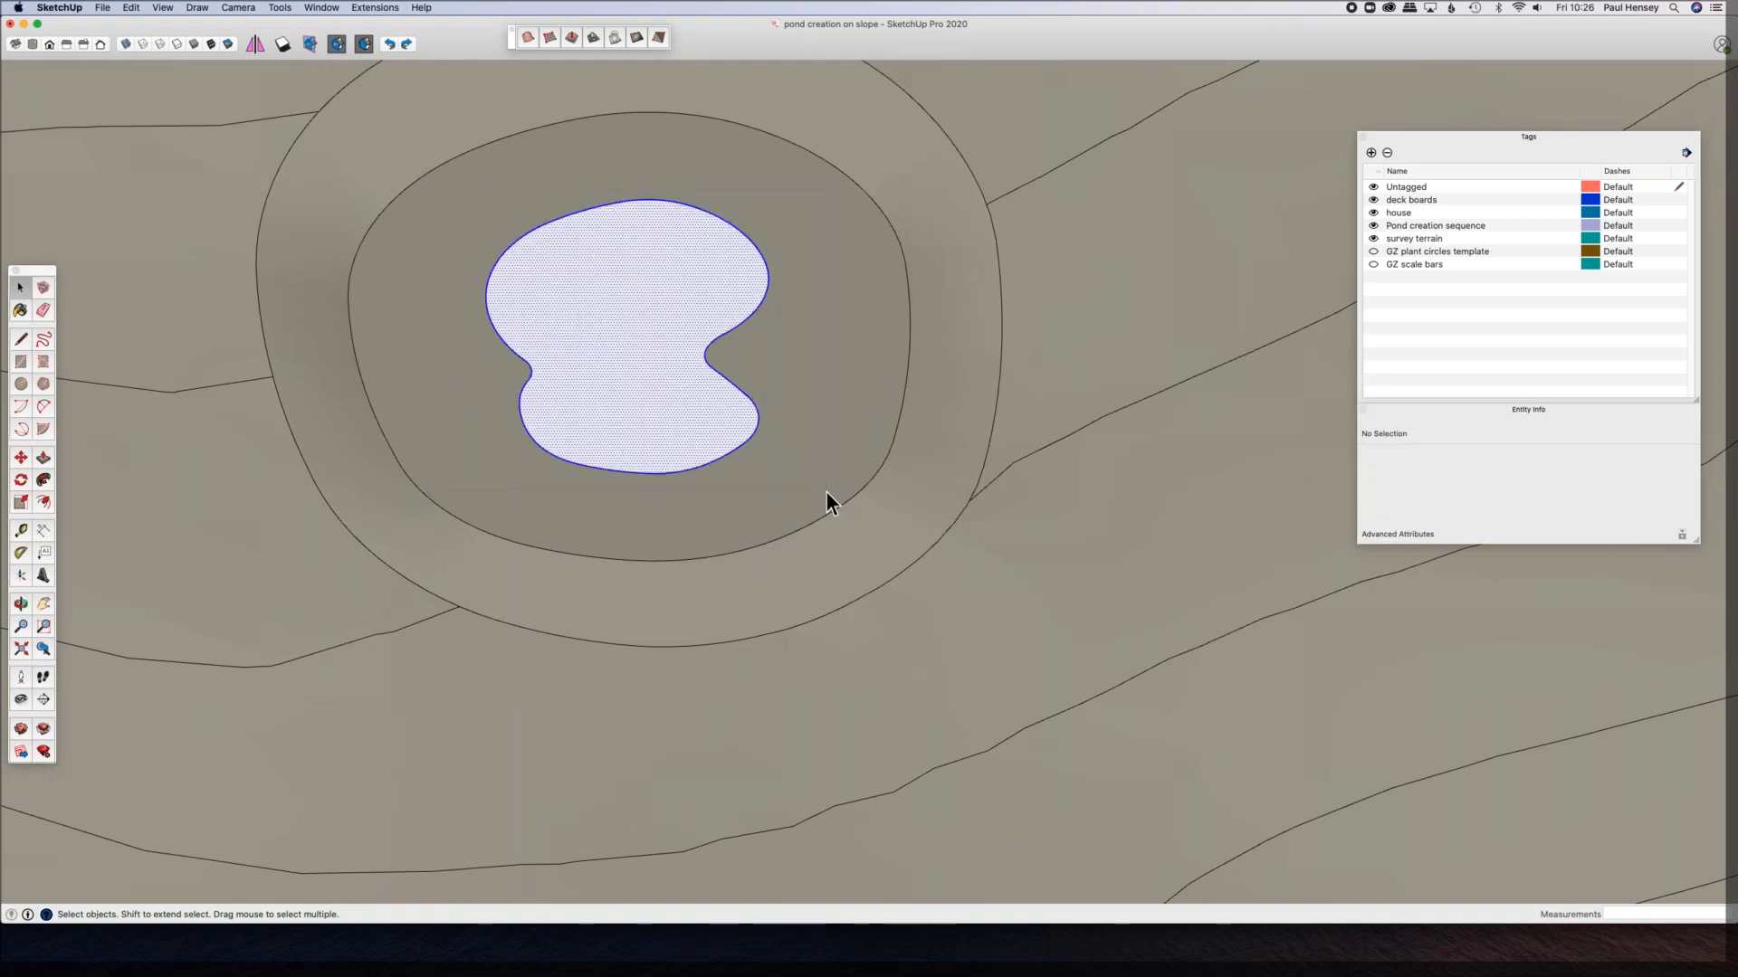
right_click(603, 246)
click(655, 354)
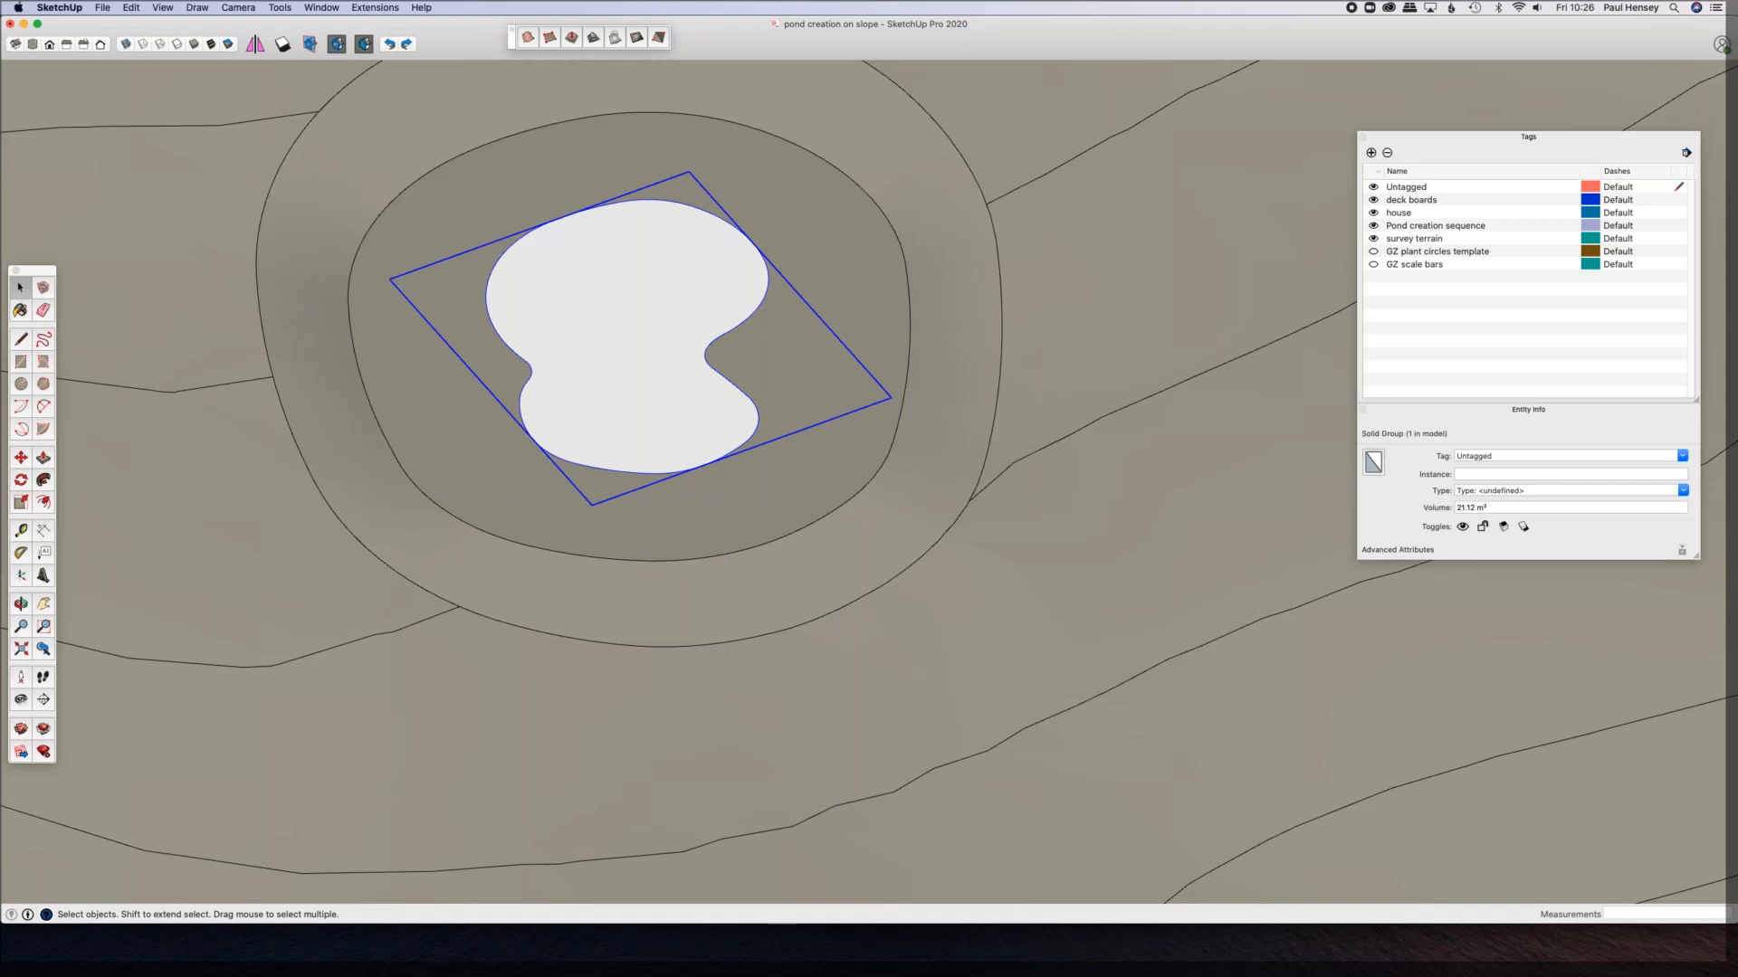
Step: Copy the pond group vertically so the duplicate sits above the original on the platform
key(q)
middle_drag(661, 309, 780, 421)
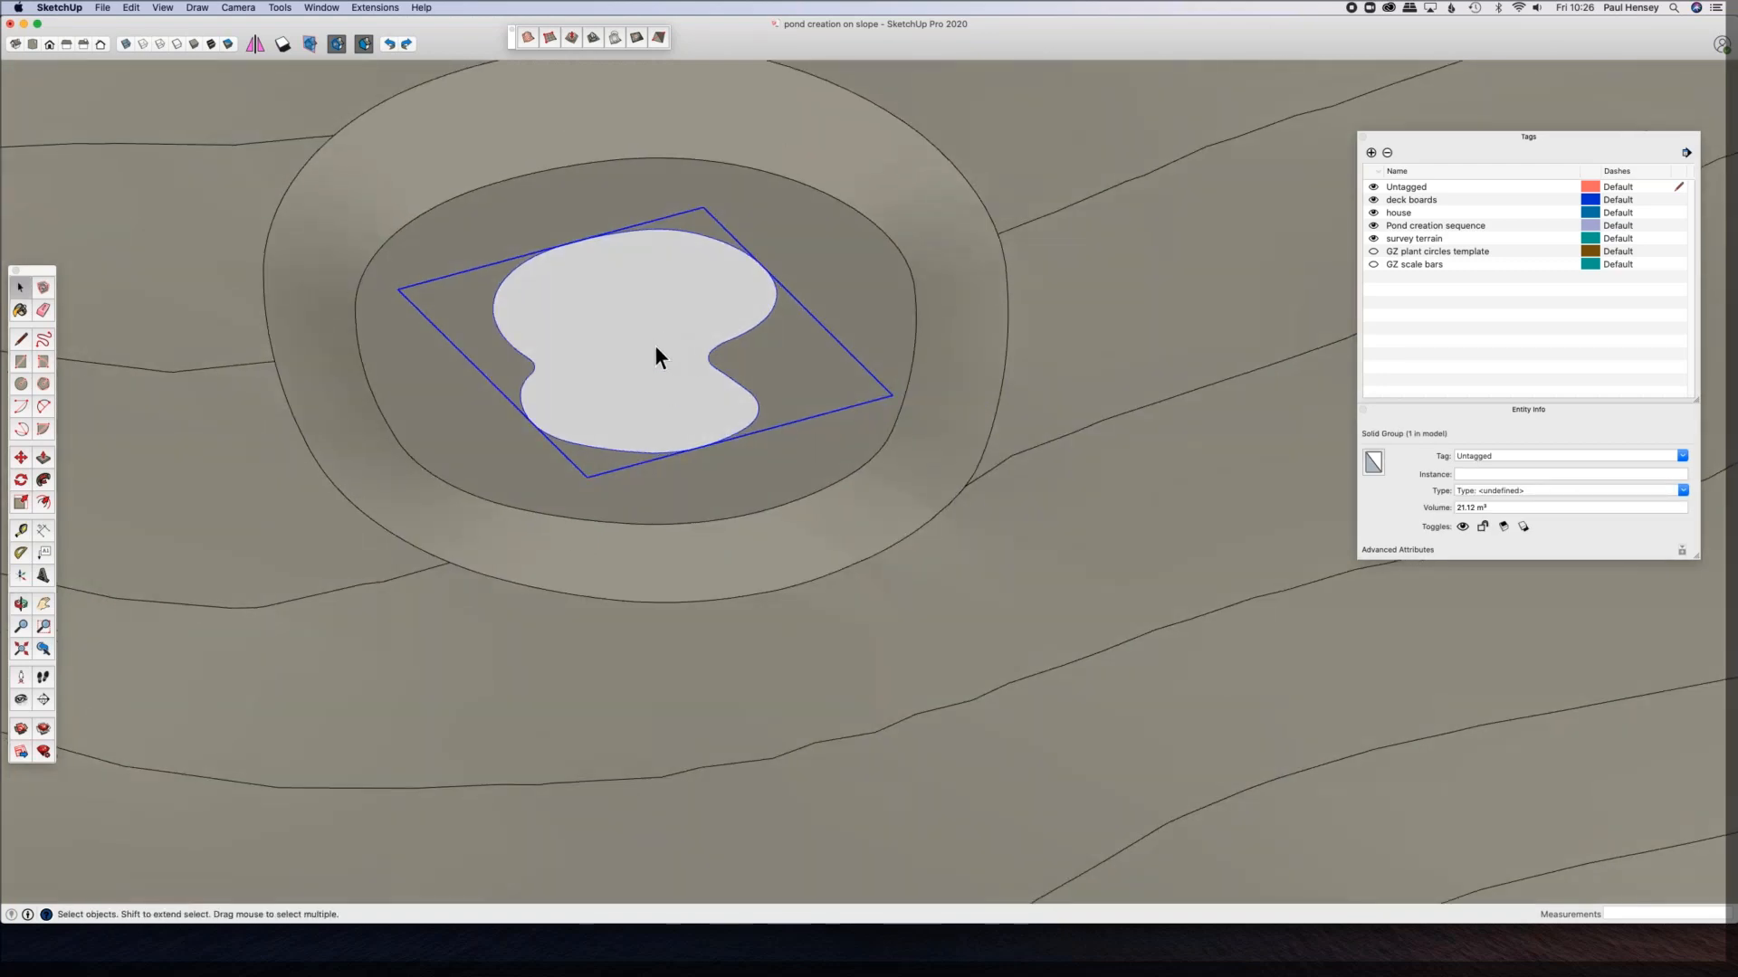
middle_drag(570, 361, 589, 372)
key(m)
key(alt)
click(689, 486)
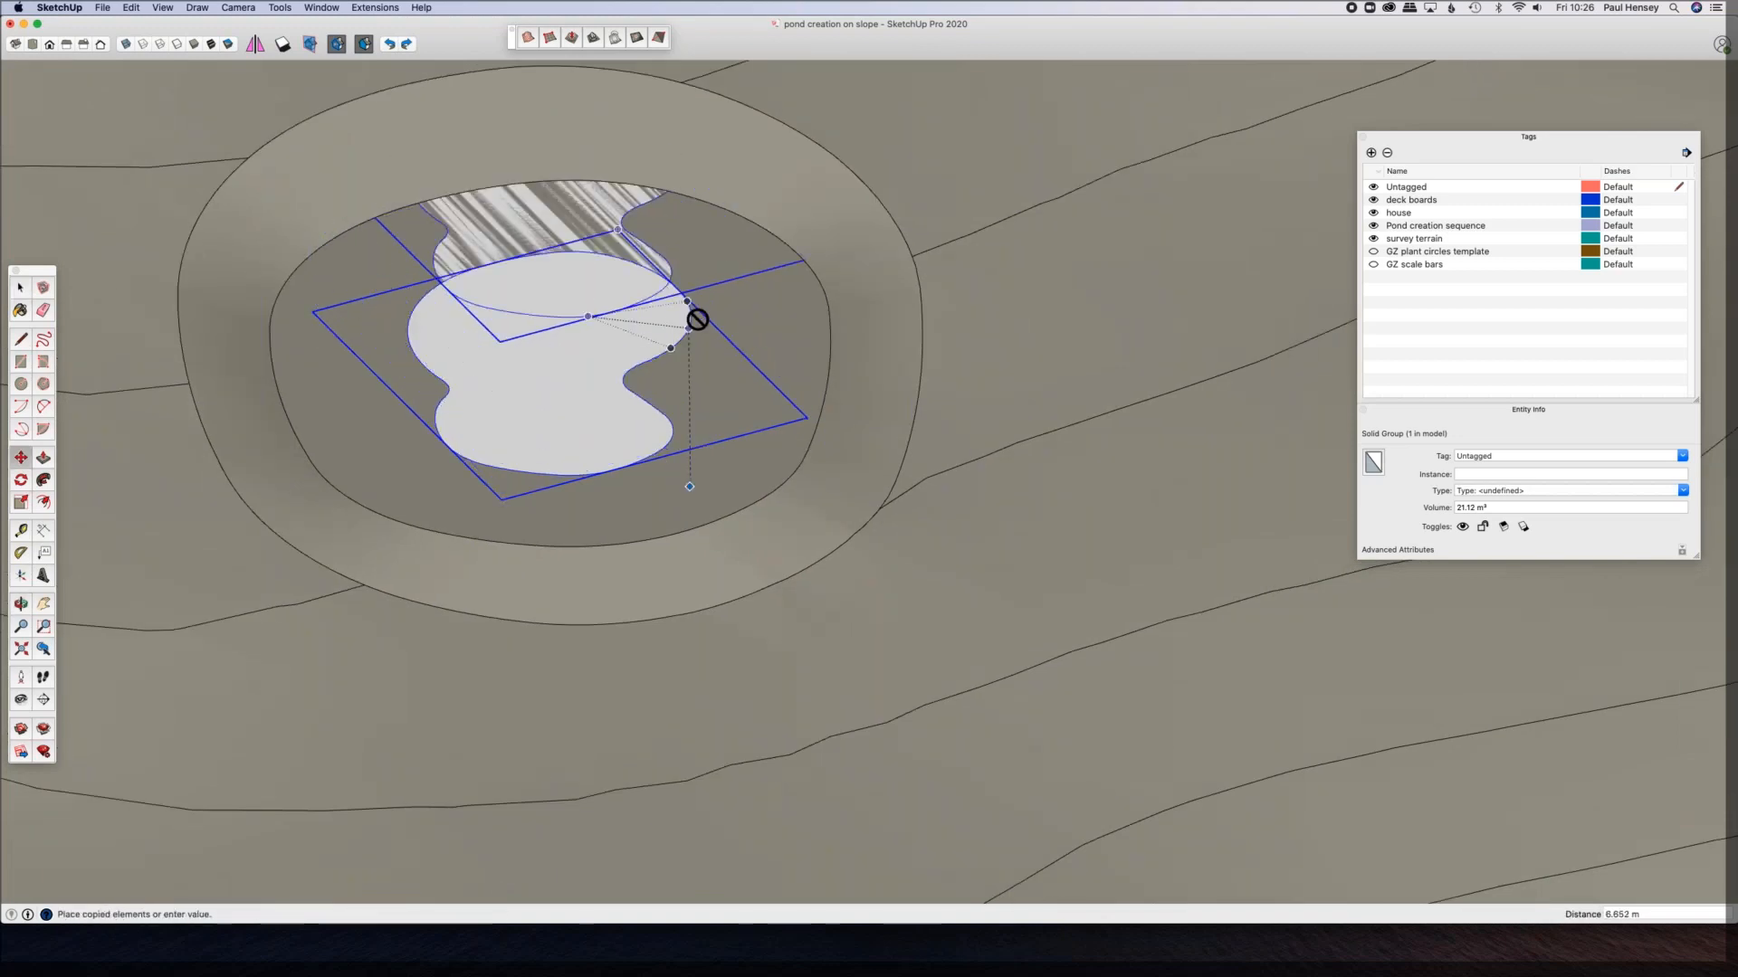
click(697, 255)
Step: Check the raised pond copy for errors with Solid Inspector², and clear the selection
middle_drag(620, 299, 721, 326)
key(m)
scroll(531, 155, up, 5)
scroll(538, 159, down, 10)
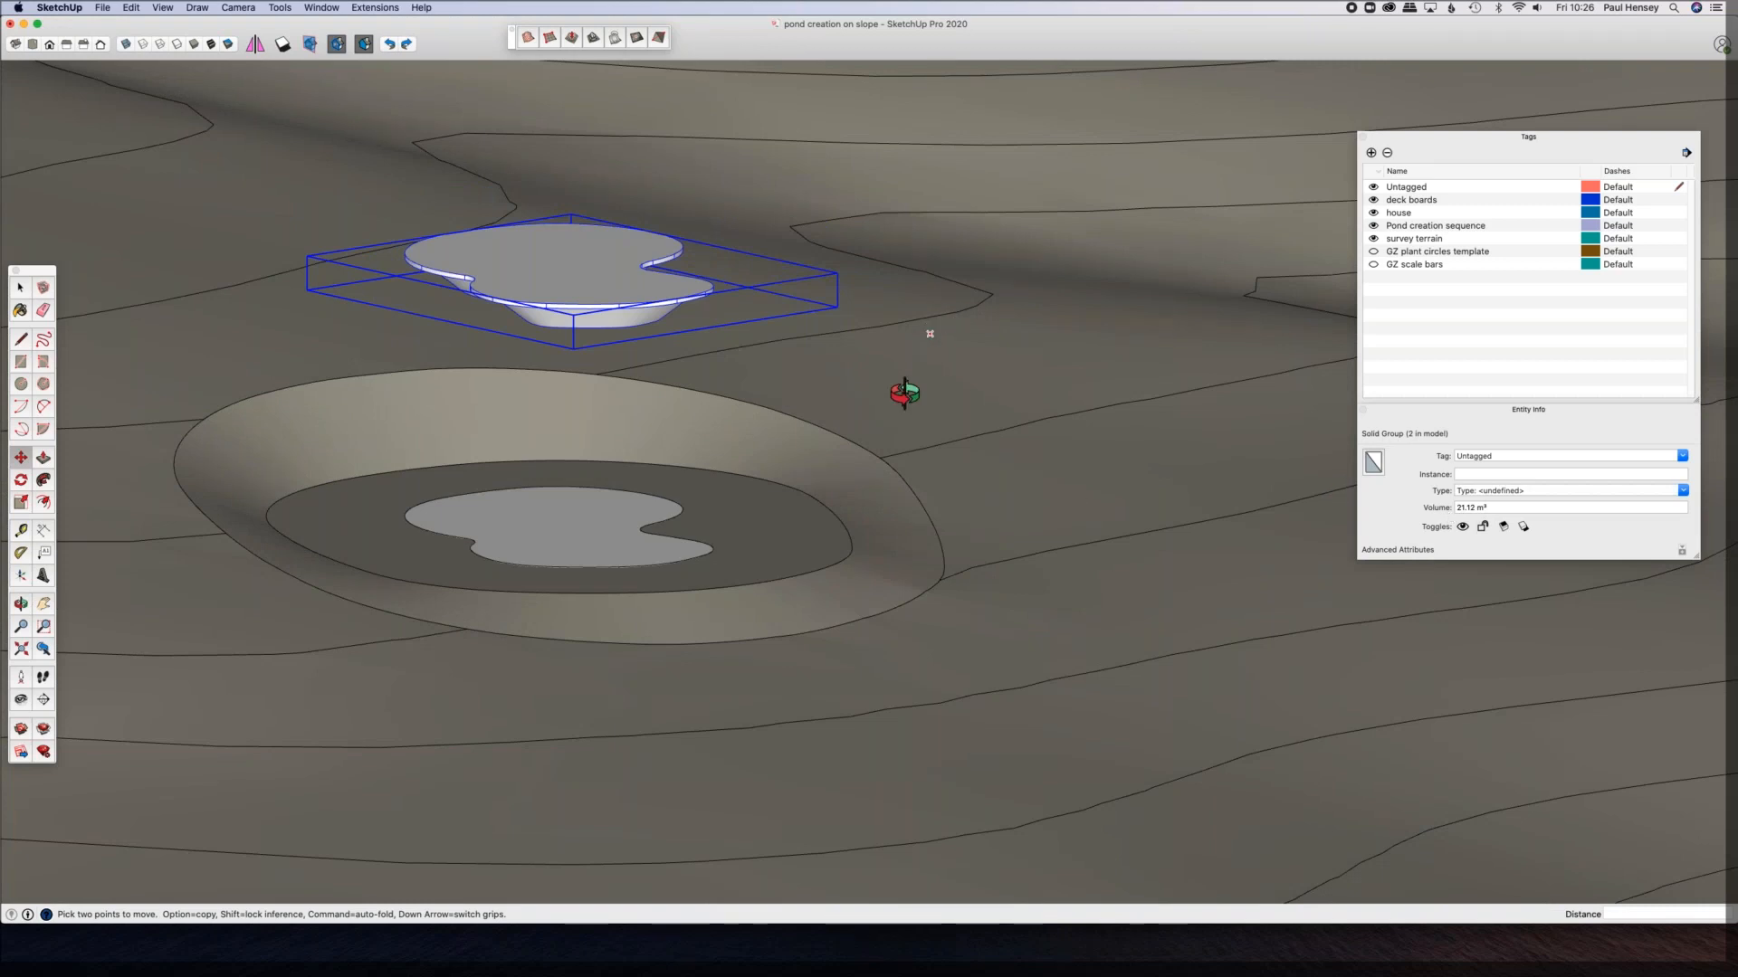
mouse_move(908, 411)
middle_down()
mouse_move(908, 426)
mouse_move(880, 411)
middle_up()
key(space)
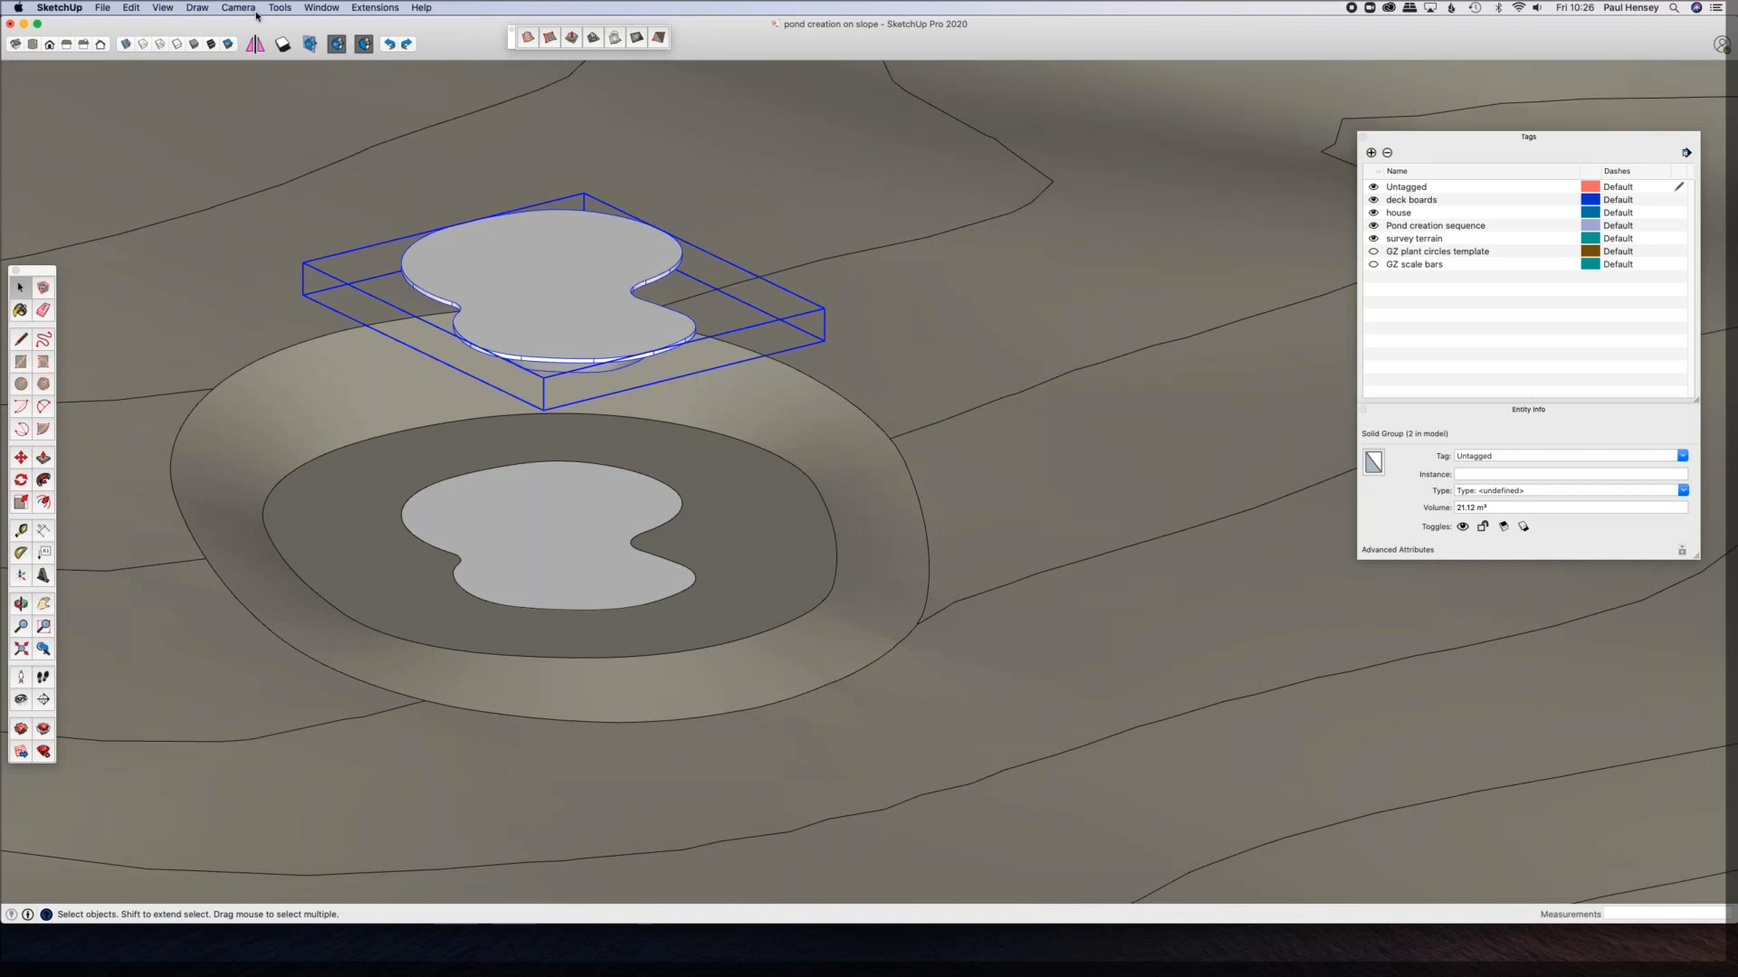
click(286, 9)
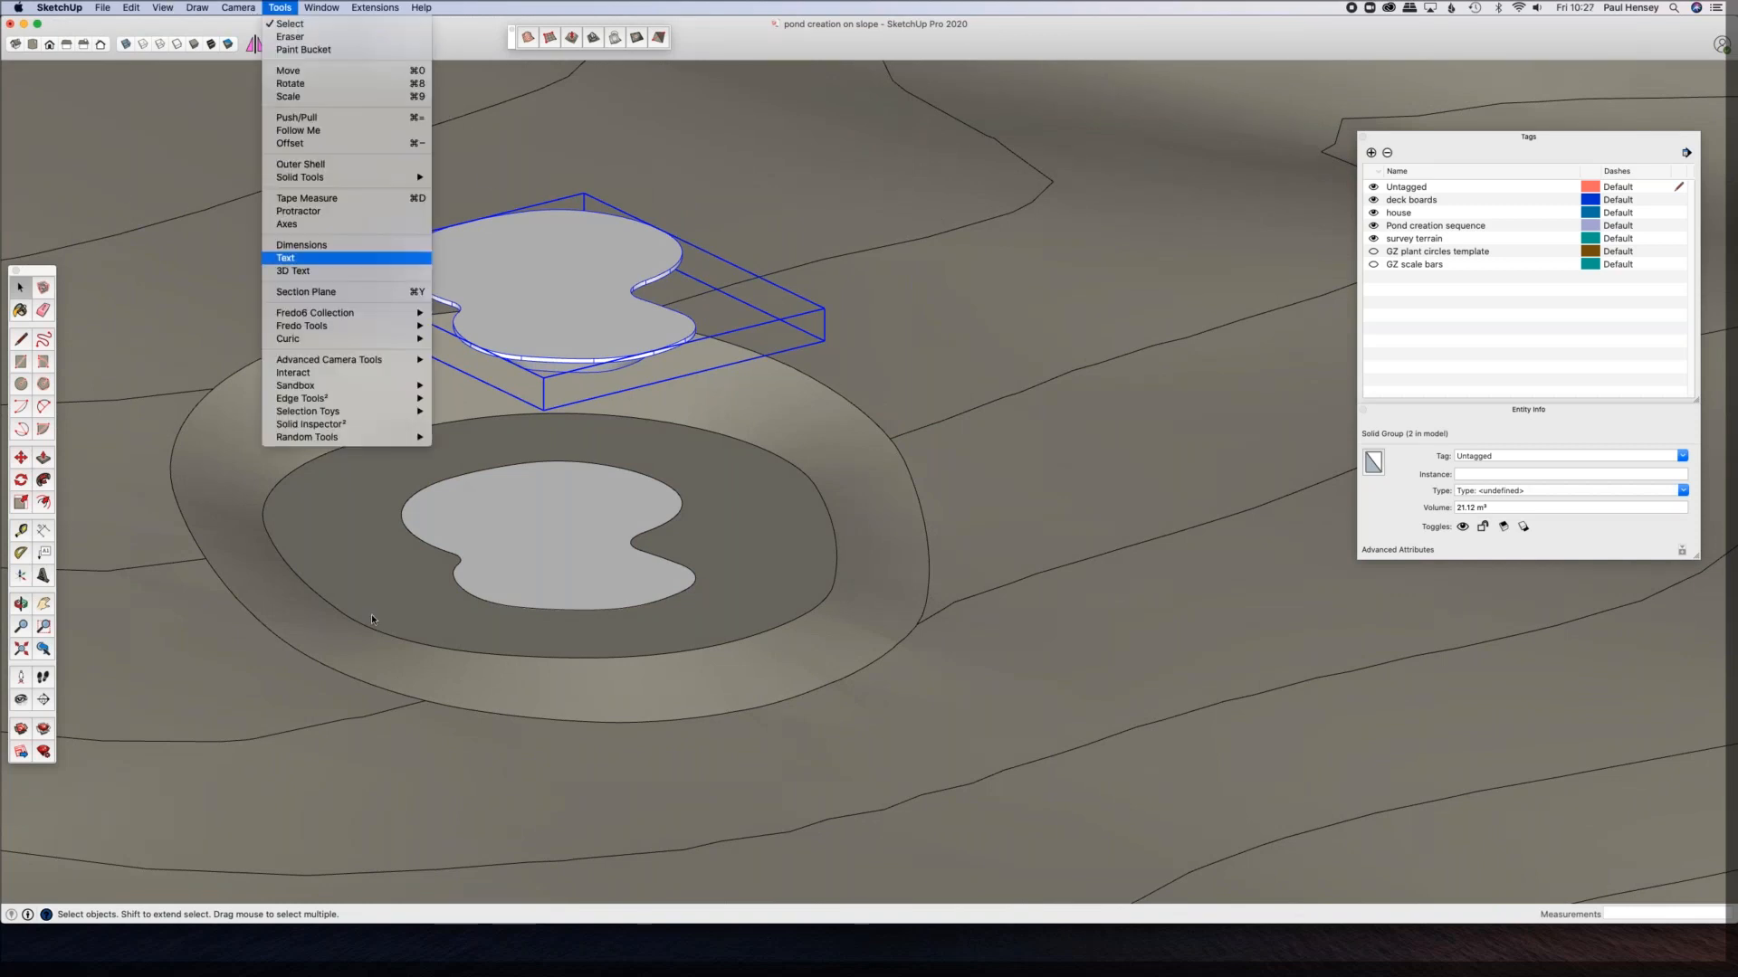
click(334, 424)
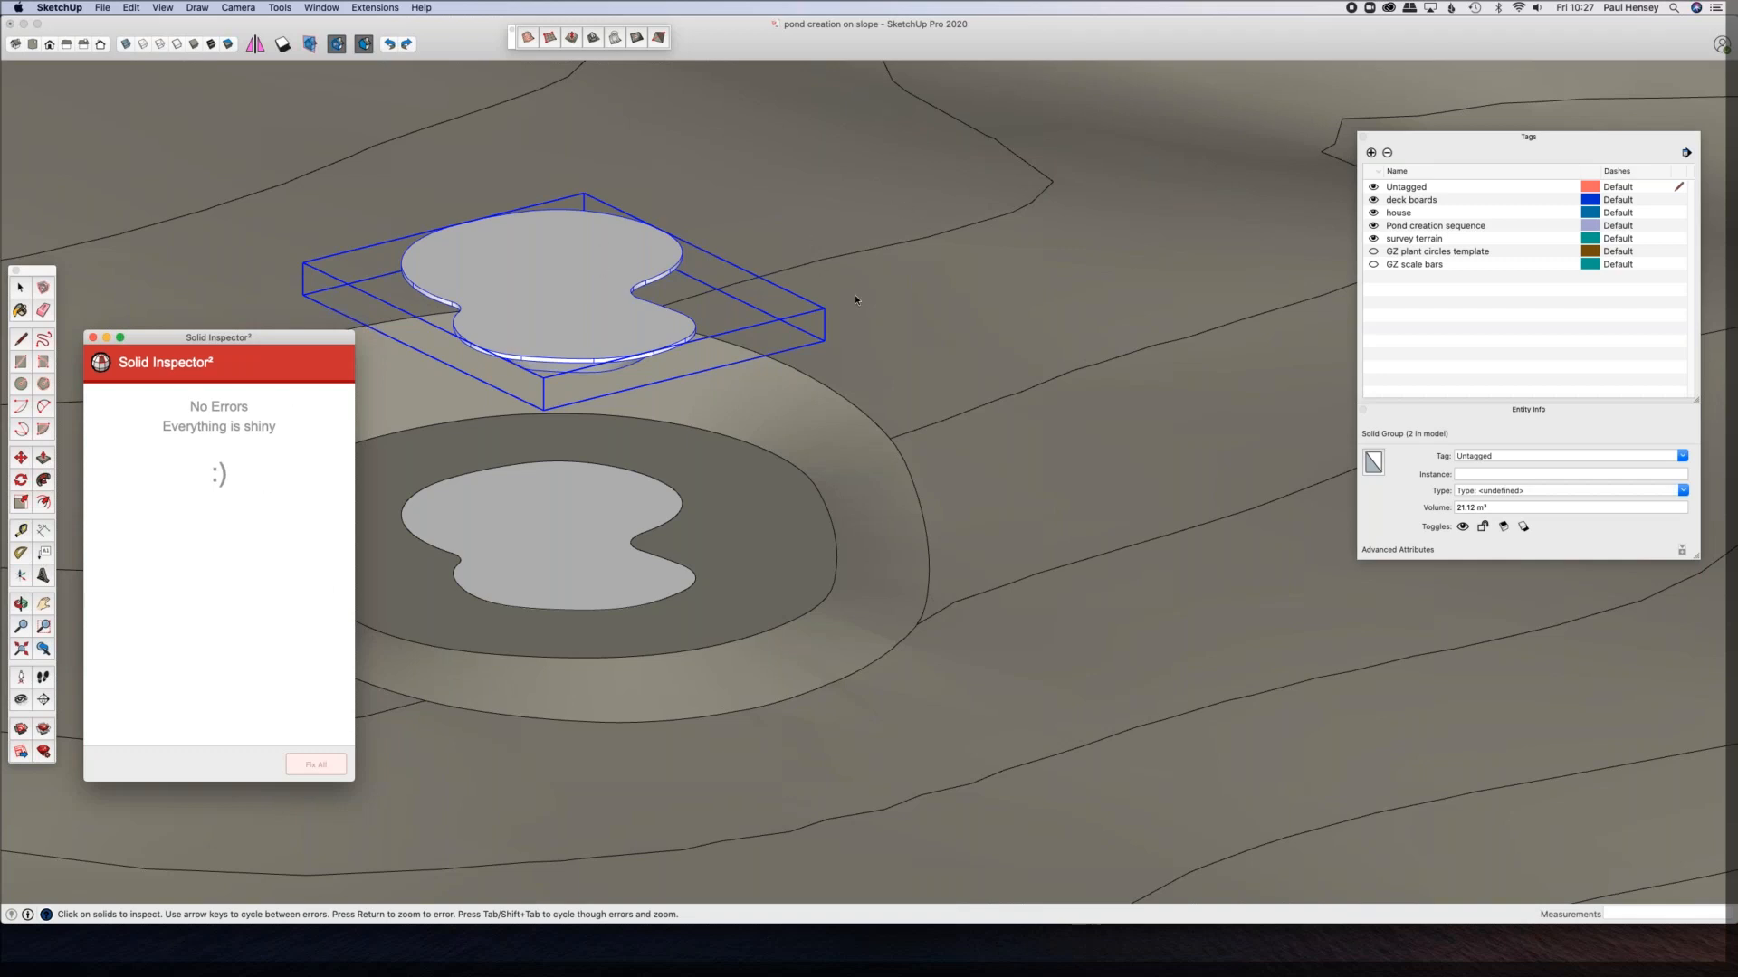
click(509, 435)
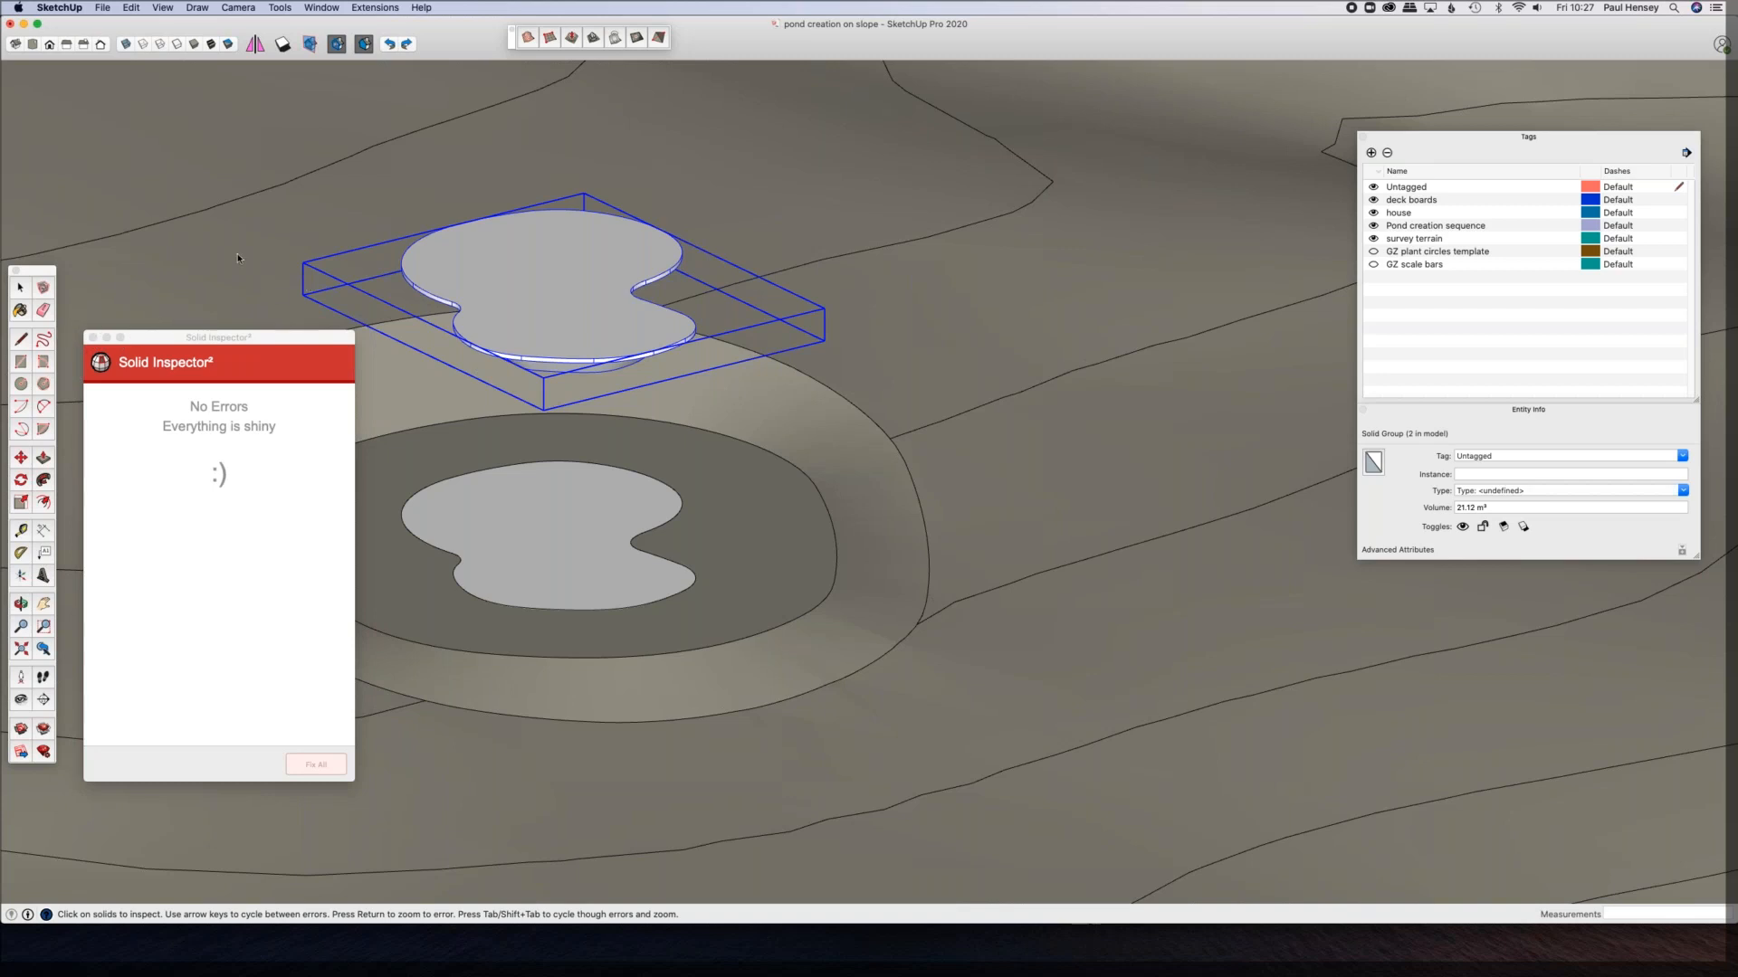
click(333, 208)
key(space)
Step: Examine the capped pond with its raised copy, and the finished open pond on the neighbouring terrain
middle_drag(415, 377, 193, 448)
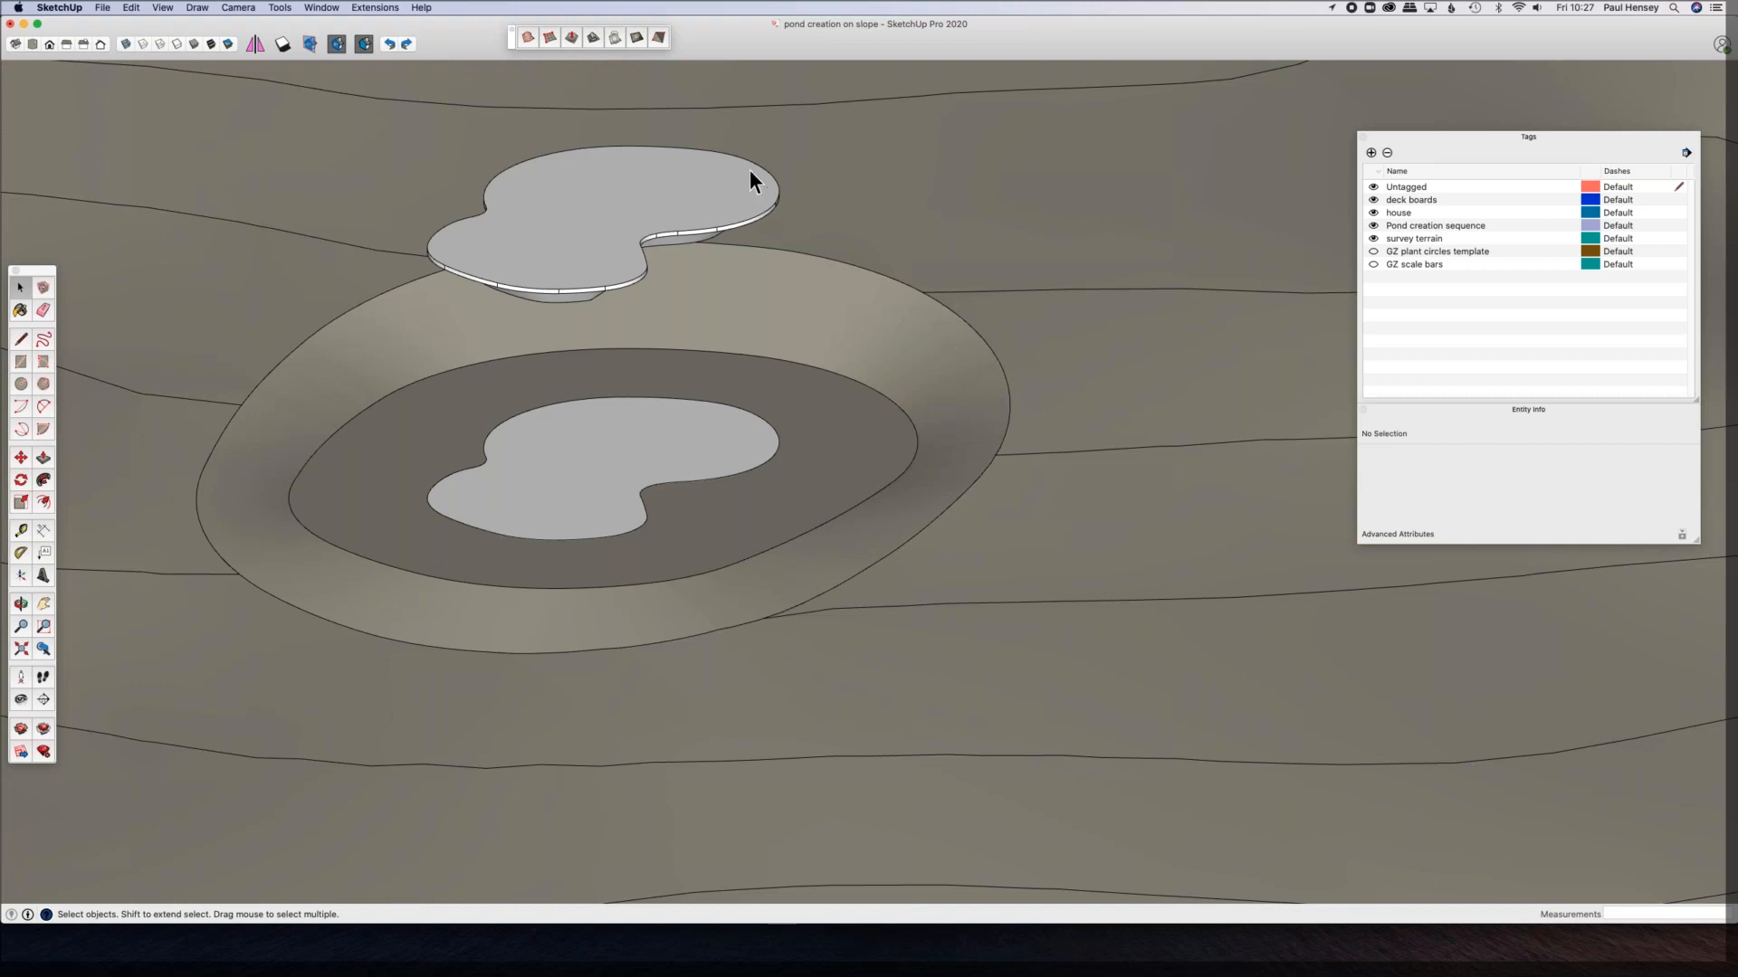
middle_drag(589, 179, 616, 371)
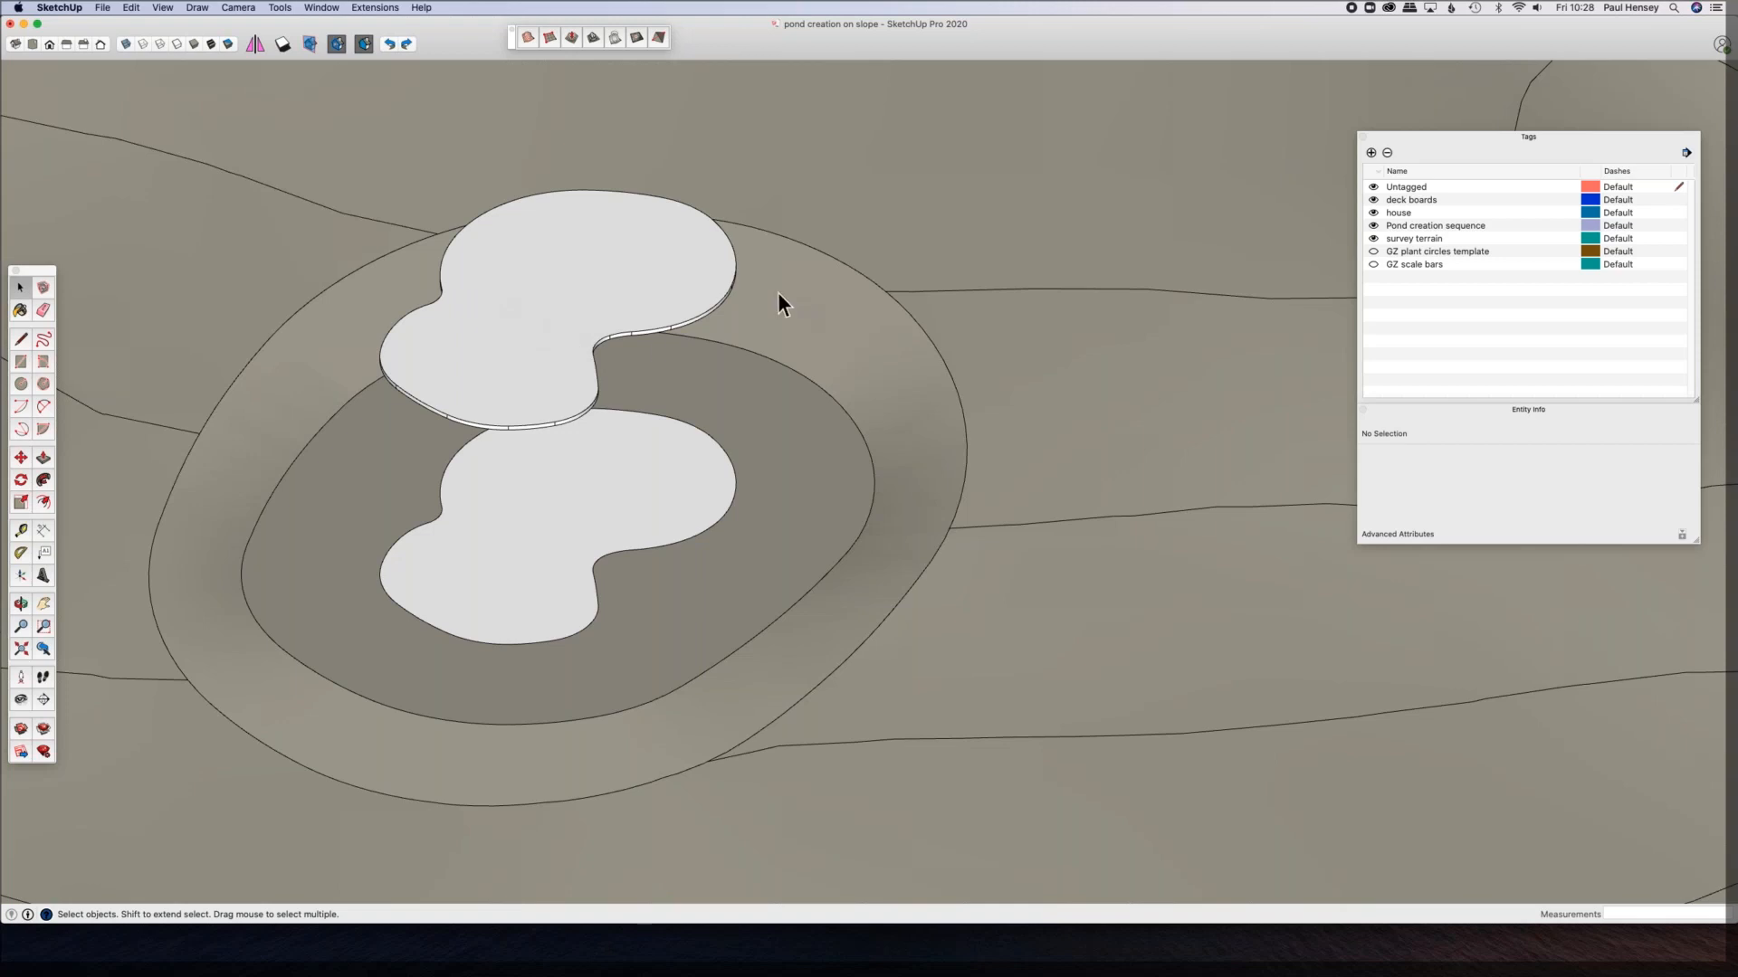
middle_drag(424, 245, 372, 420)
scroll(272, 456, down, 8)
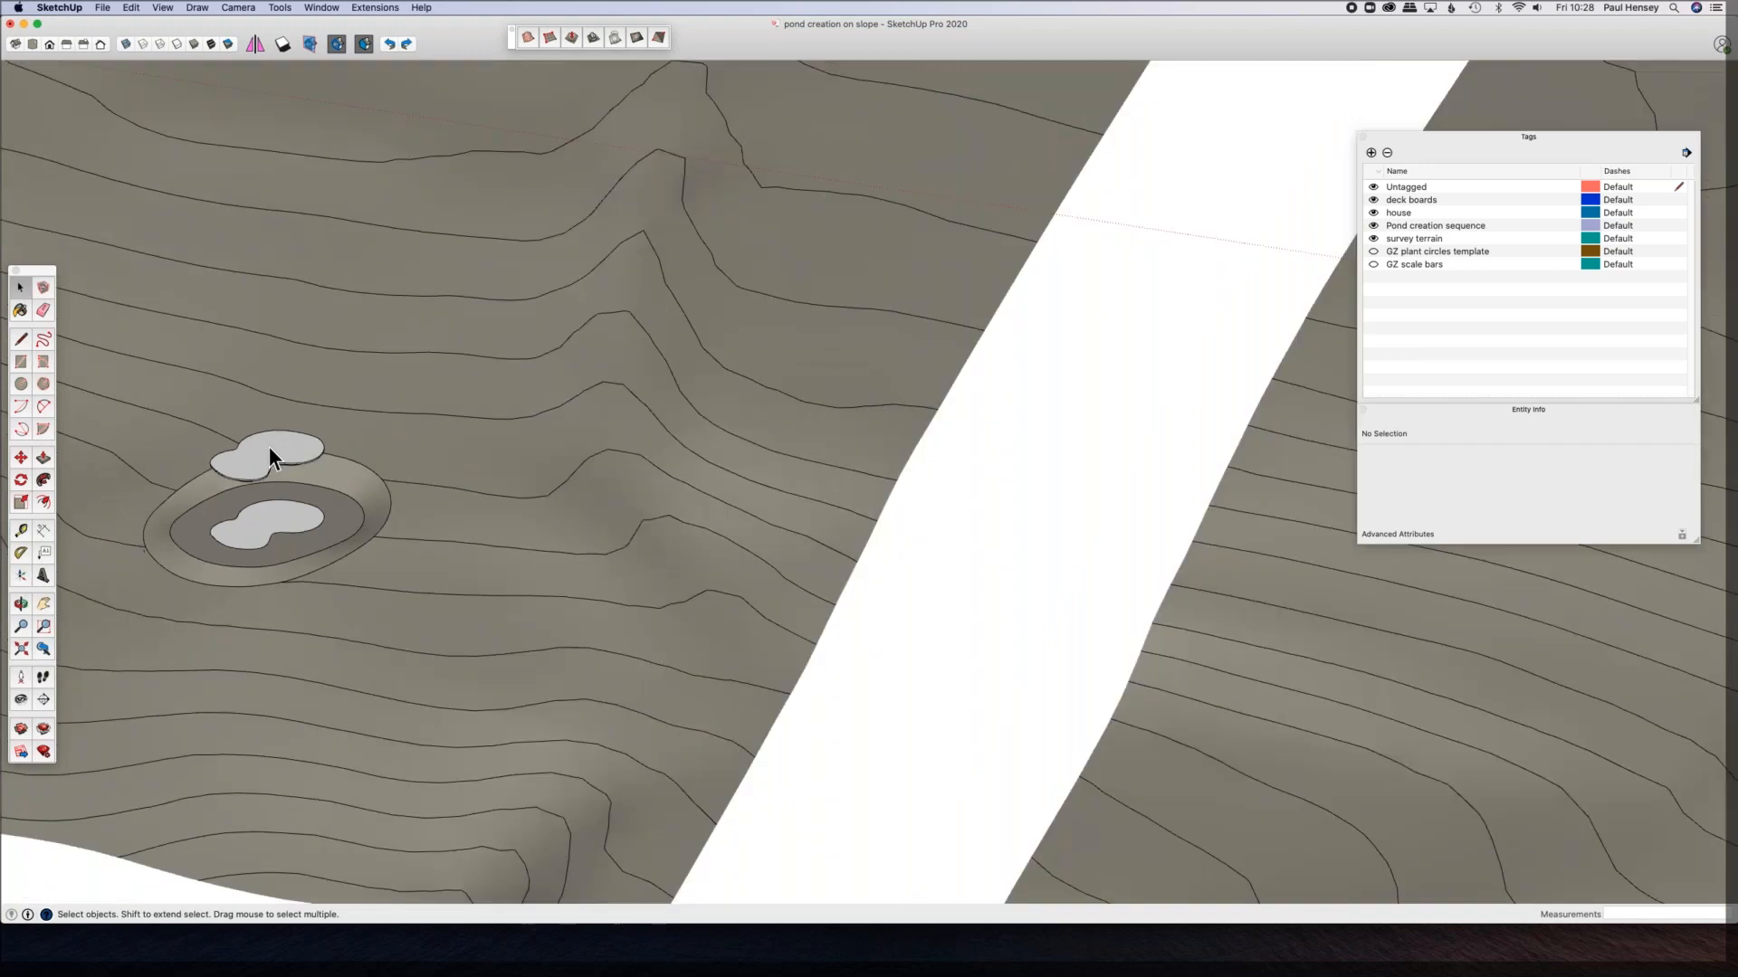
scroll(269, 447, down, 5)
shift+middle_drag(391, 386, 279, 333)
scroll(948, 470, up, 10)
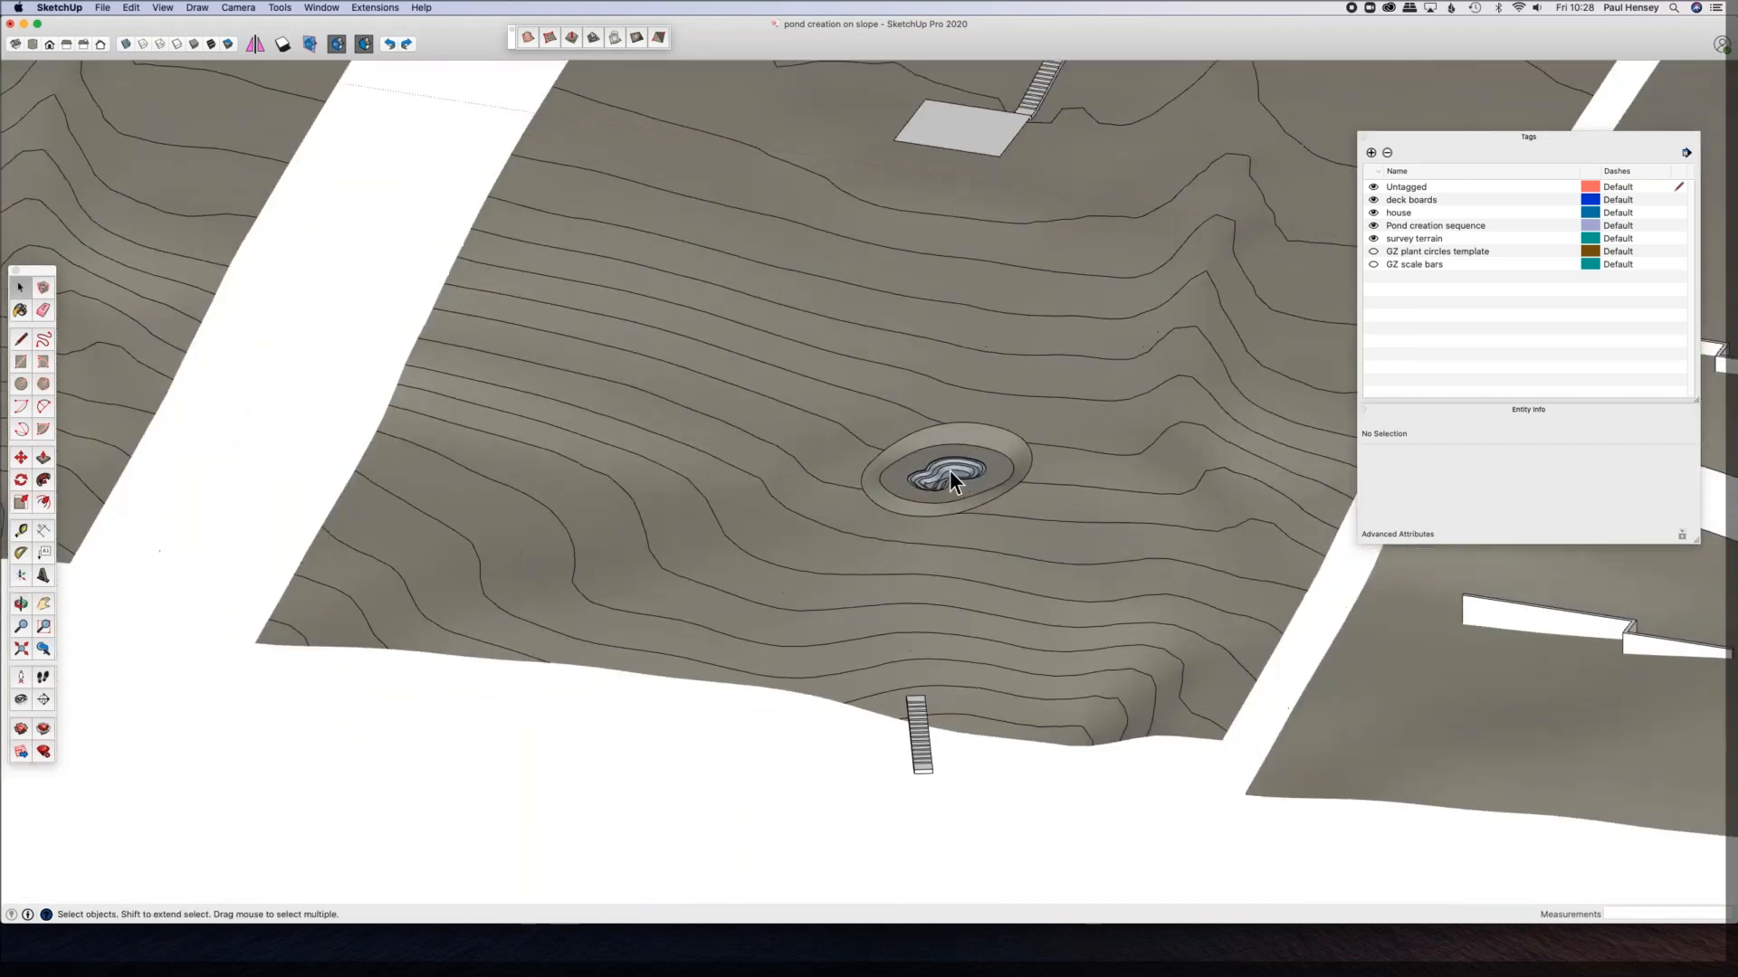
middle_drag(947, 470, 1019, 561)
middle_drag(900, 458, 378, 324)
scroll(378, 324, down, 6)
scroll(450, 326, down, 4)
shift+middle_drag(531, 476, 671, 702)
Step: Show hidden geometry to expose the terrain's triangulated mesh around the finished pond
mouse_move(450, 399)
middle_down()
mouse_move(446, 363)
mouse_move(537, 262)
middle_up()
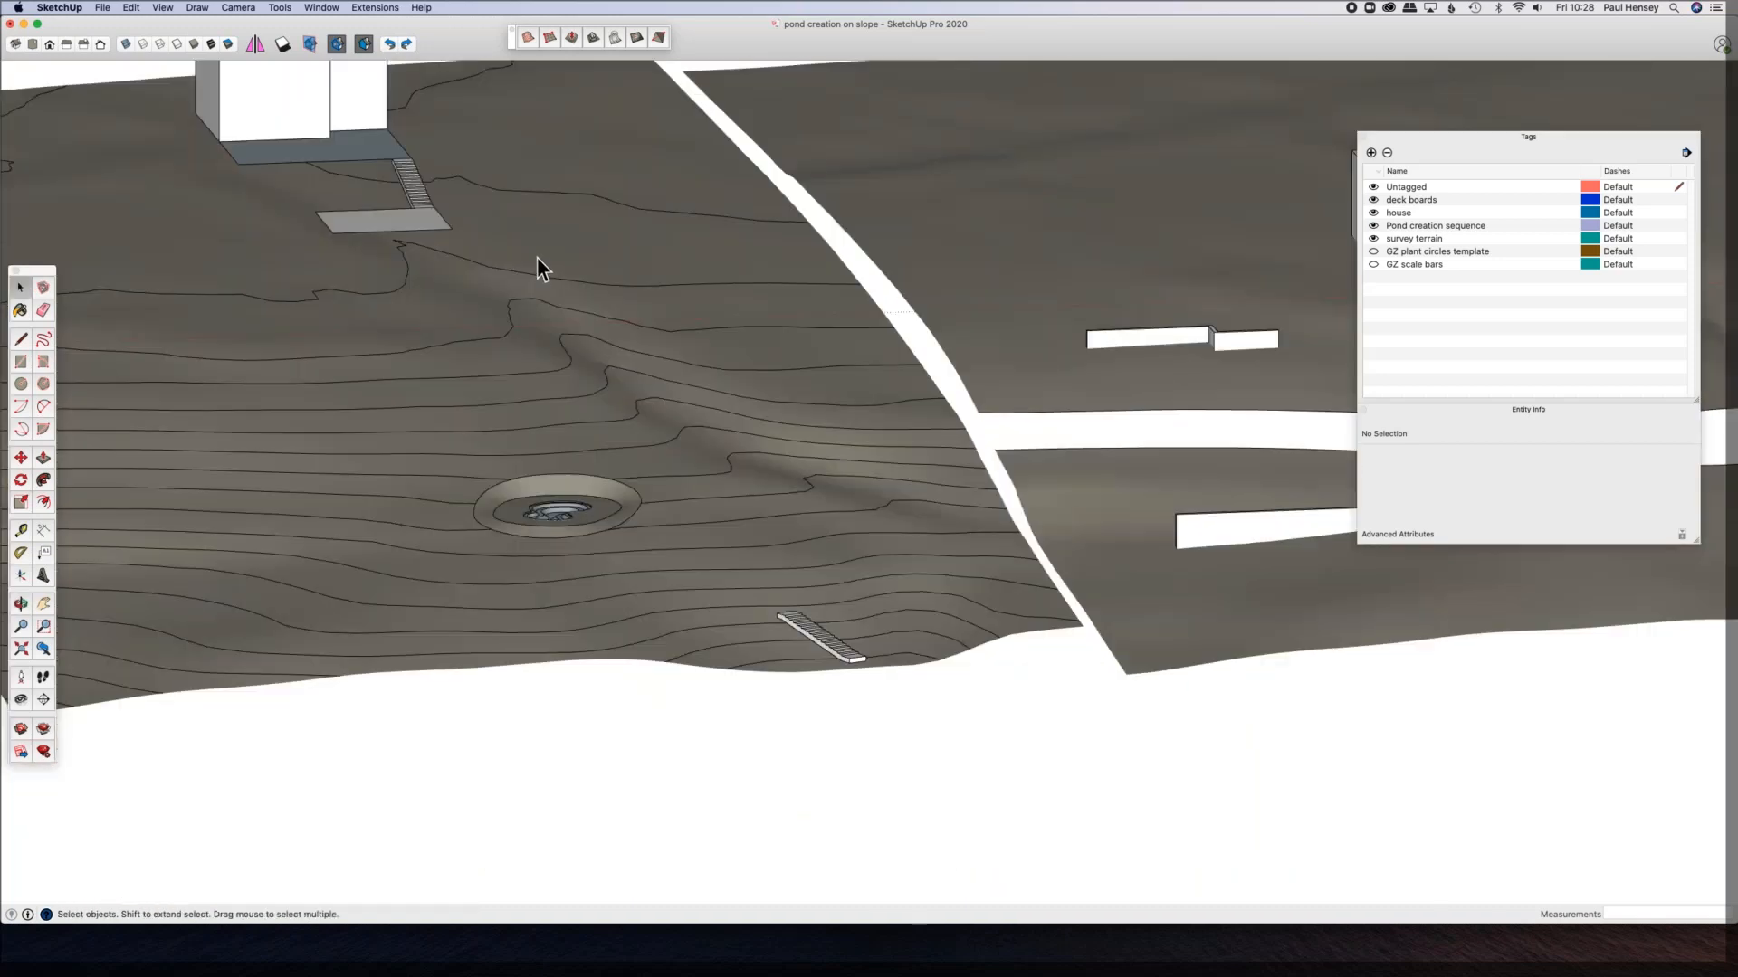
middle_drag(725, 260, 624, 439)
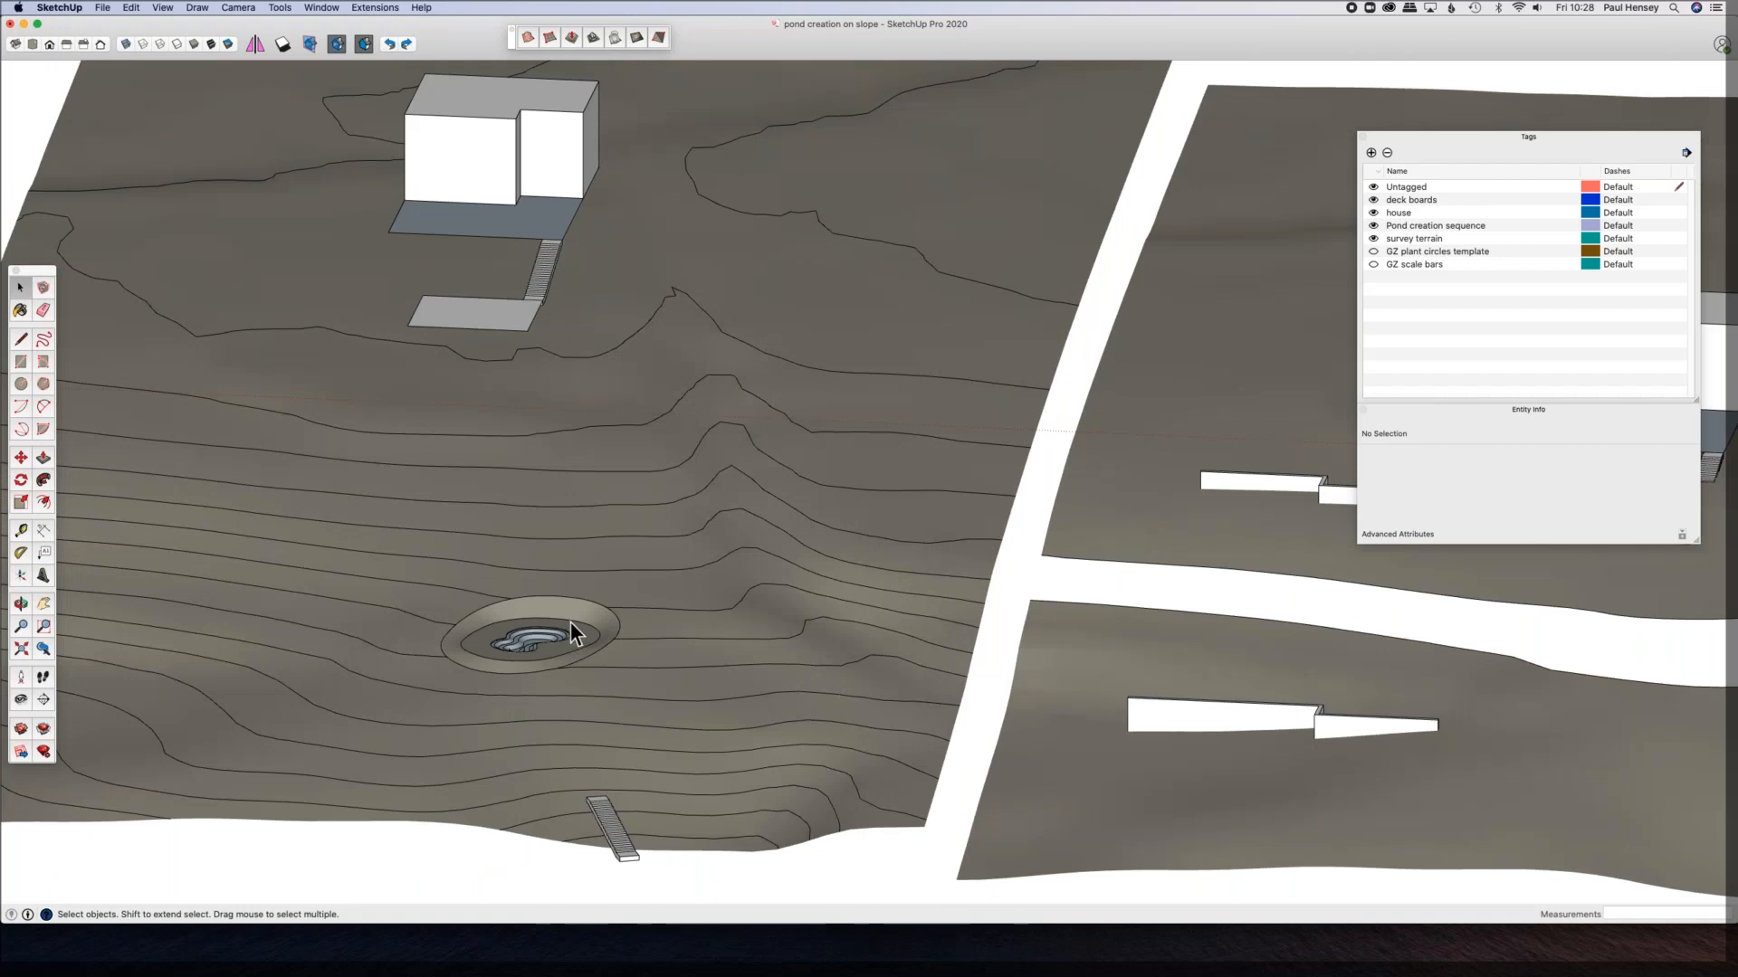
click(162, 9)
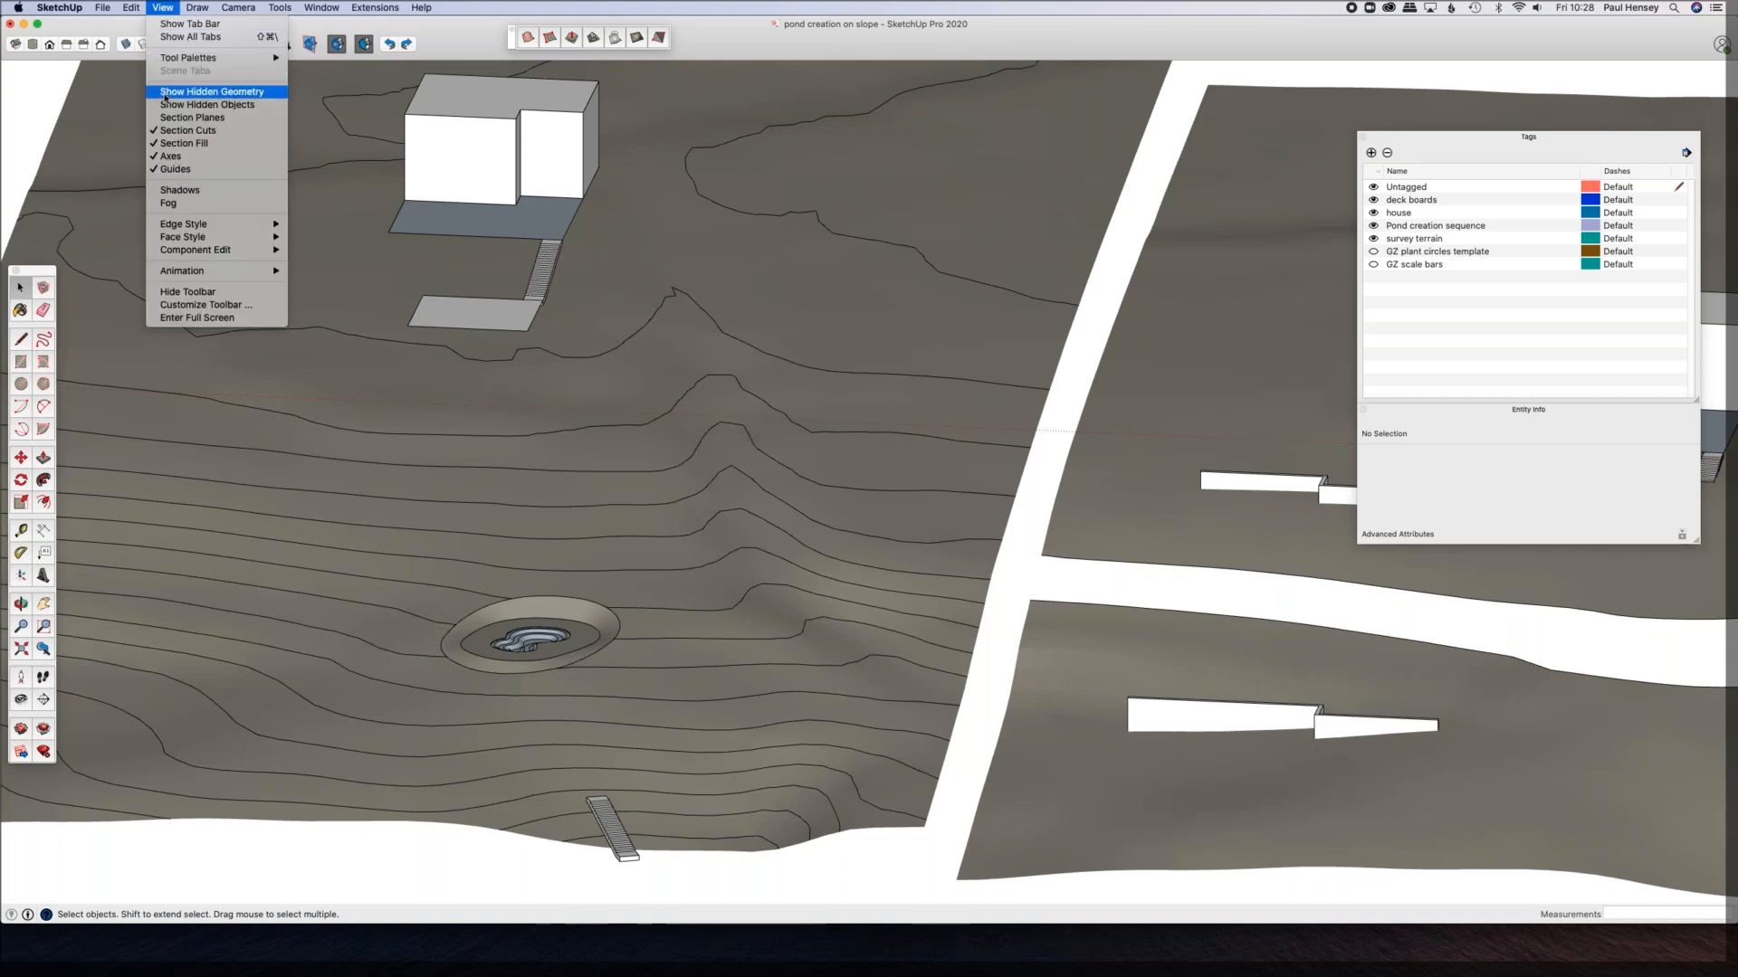
click(188, 91)
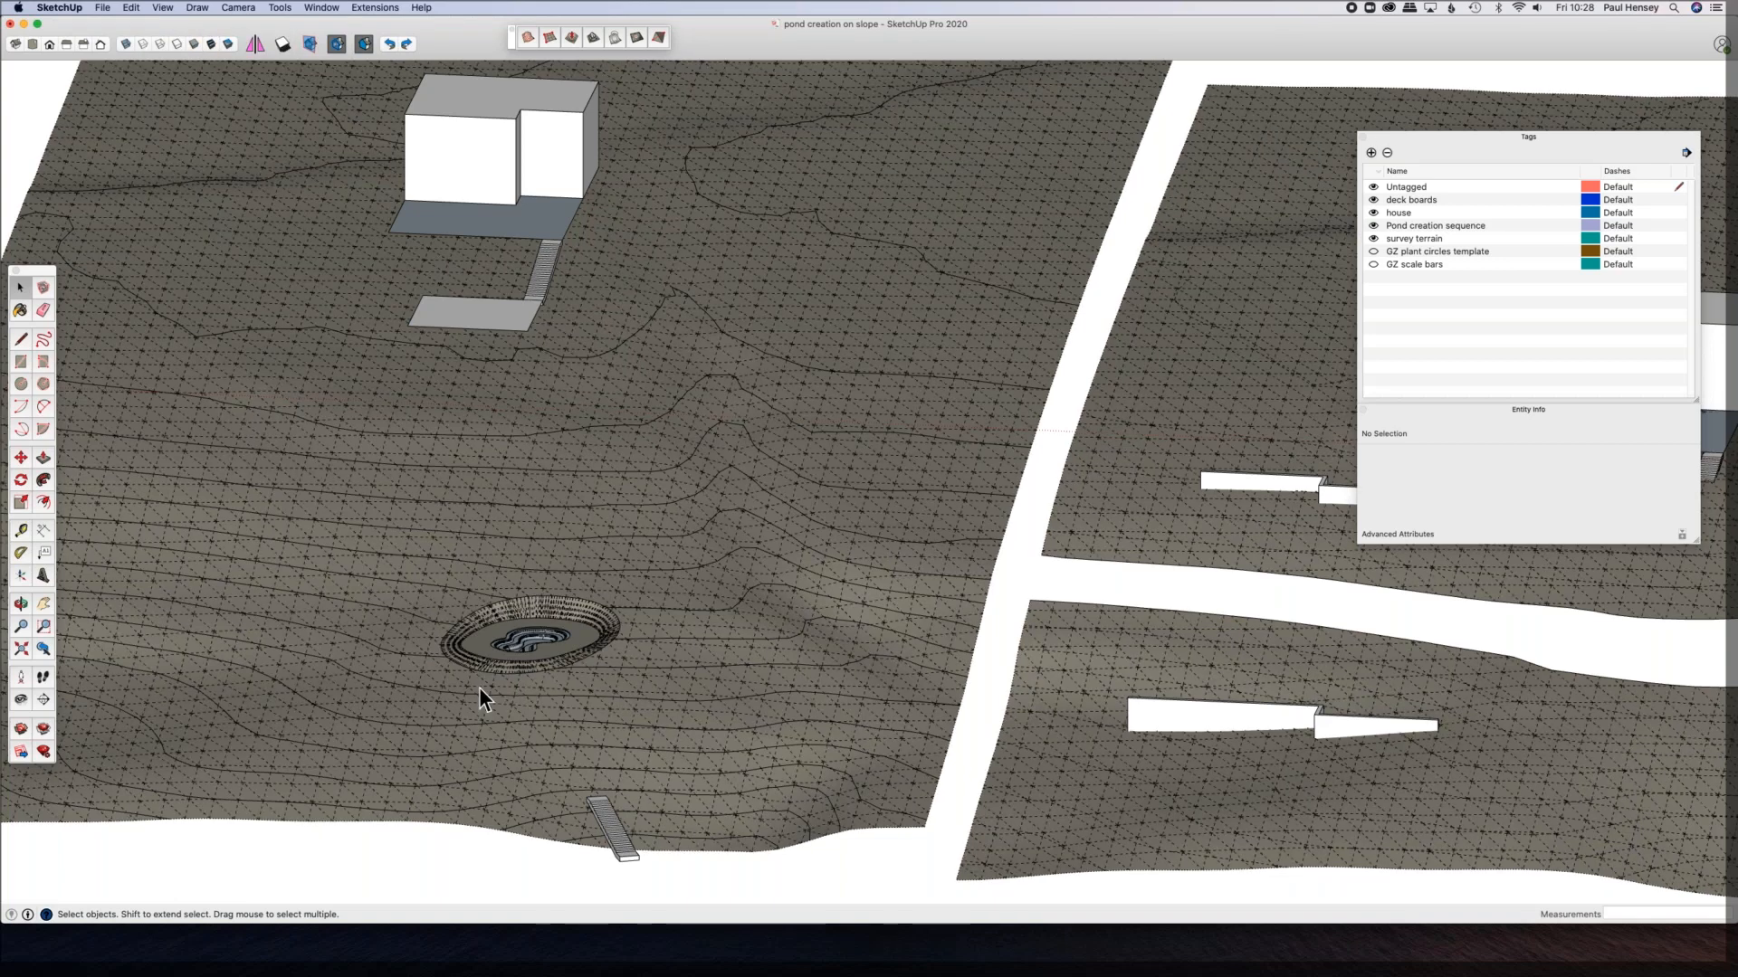
Step: Examine the triangulated mesh around the finished pond and turn off the display of hidden geometry
scroll(480, 687, up, 10)
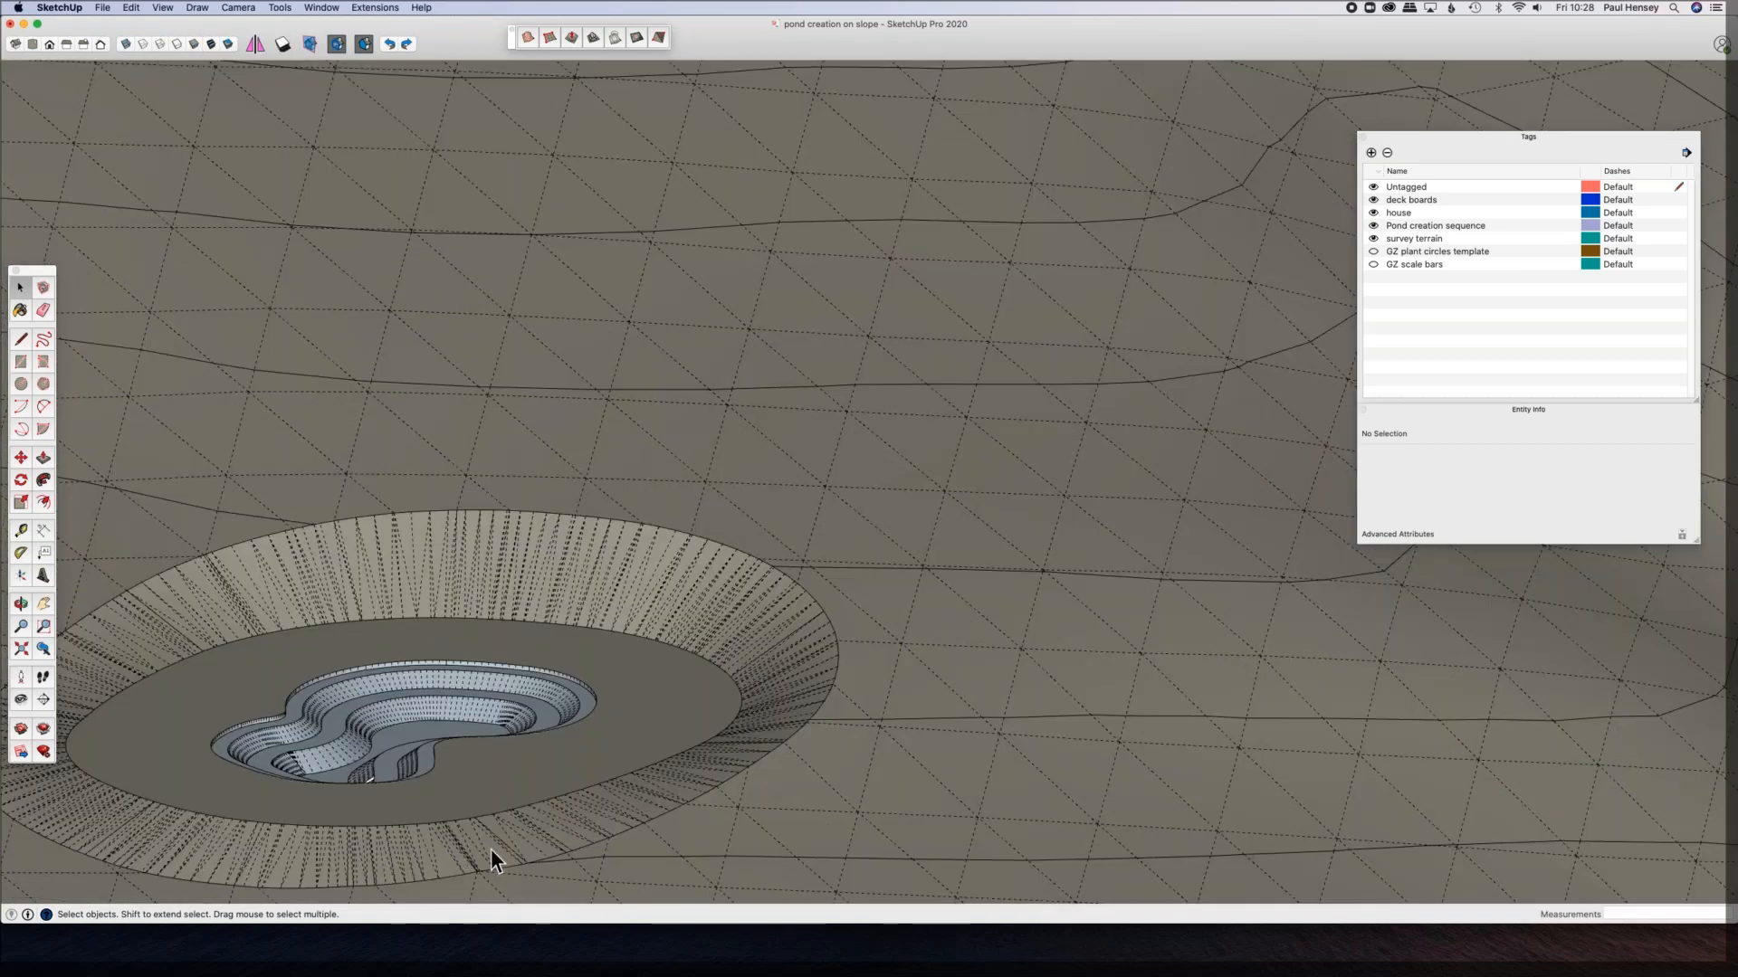
mouse_move(672, 613)
middle_down()
mouse_move(871, 557)
mouse_move(997, 555)
mouse_move(380, 600)
mouse_move(404, 619)
mouse_move(739, 496)
mouse_move(718, 573)
mouse_move(796, 588)
middle_up()
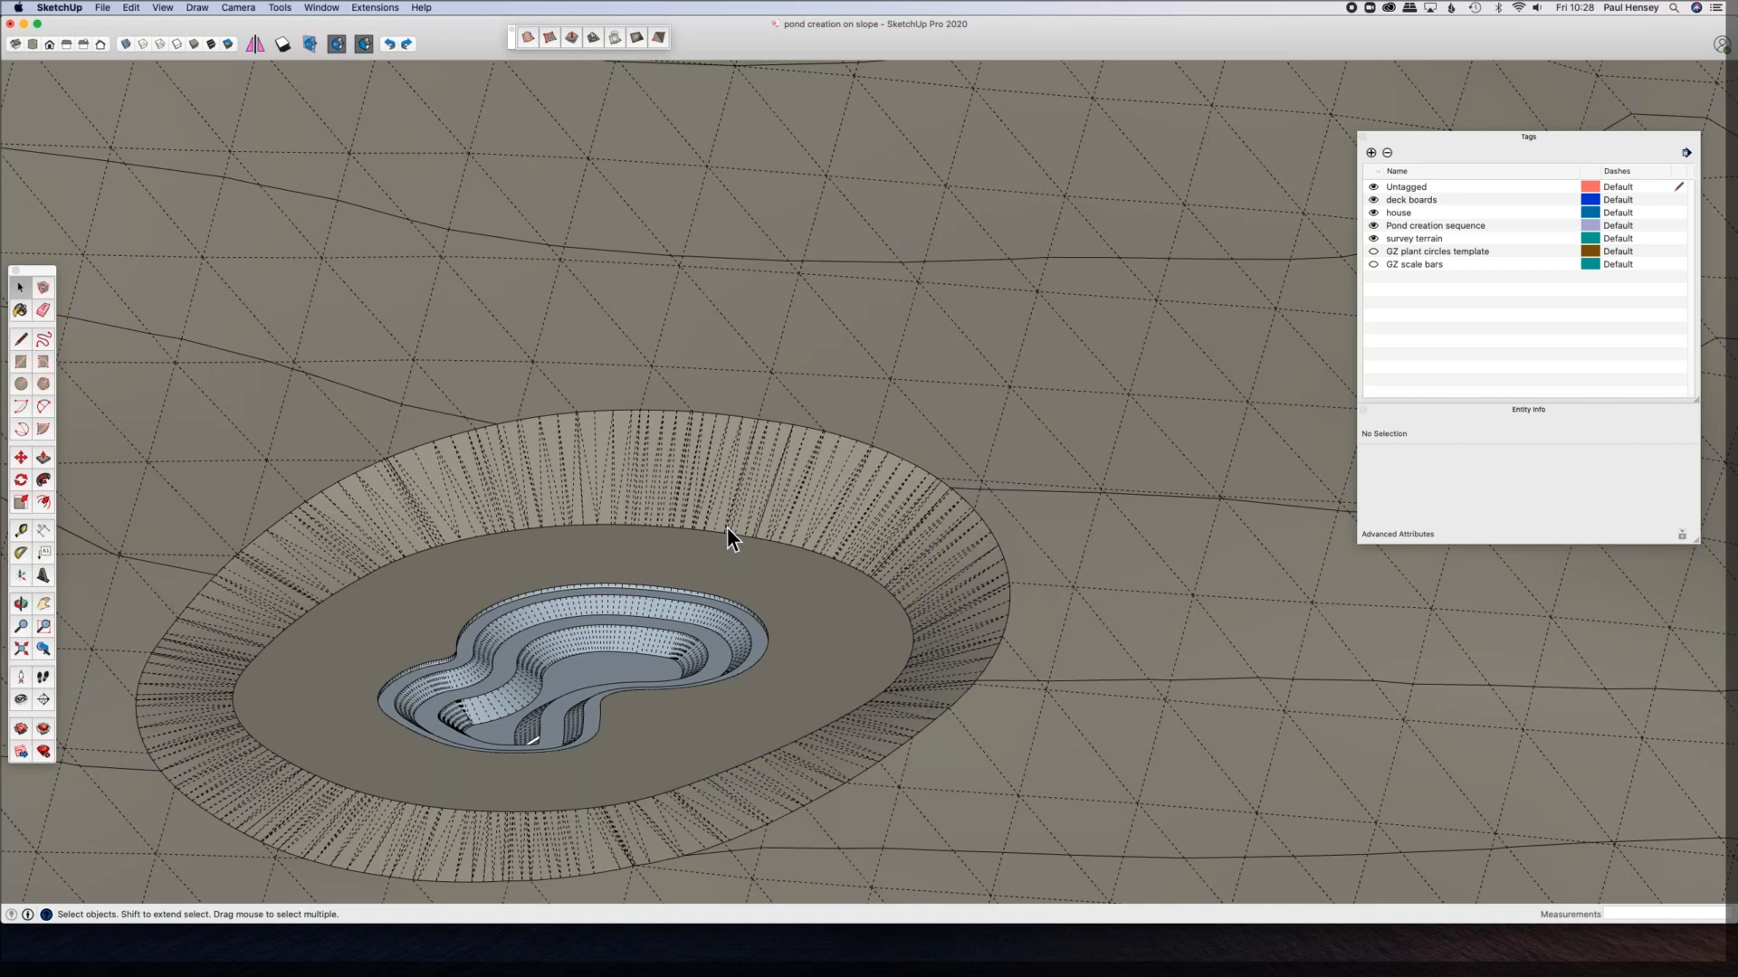
middle_drag(728, 535, 310, 713)
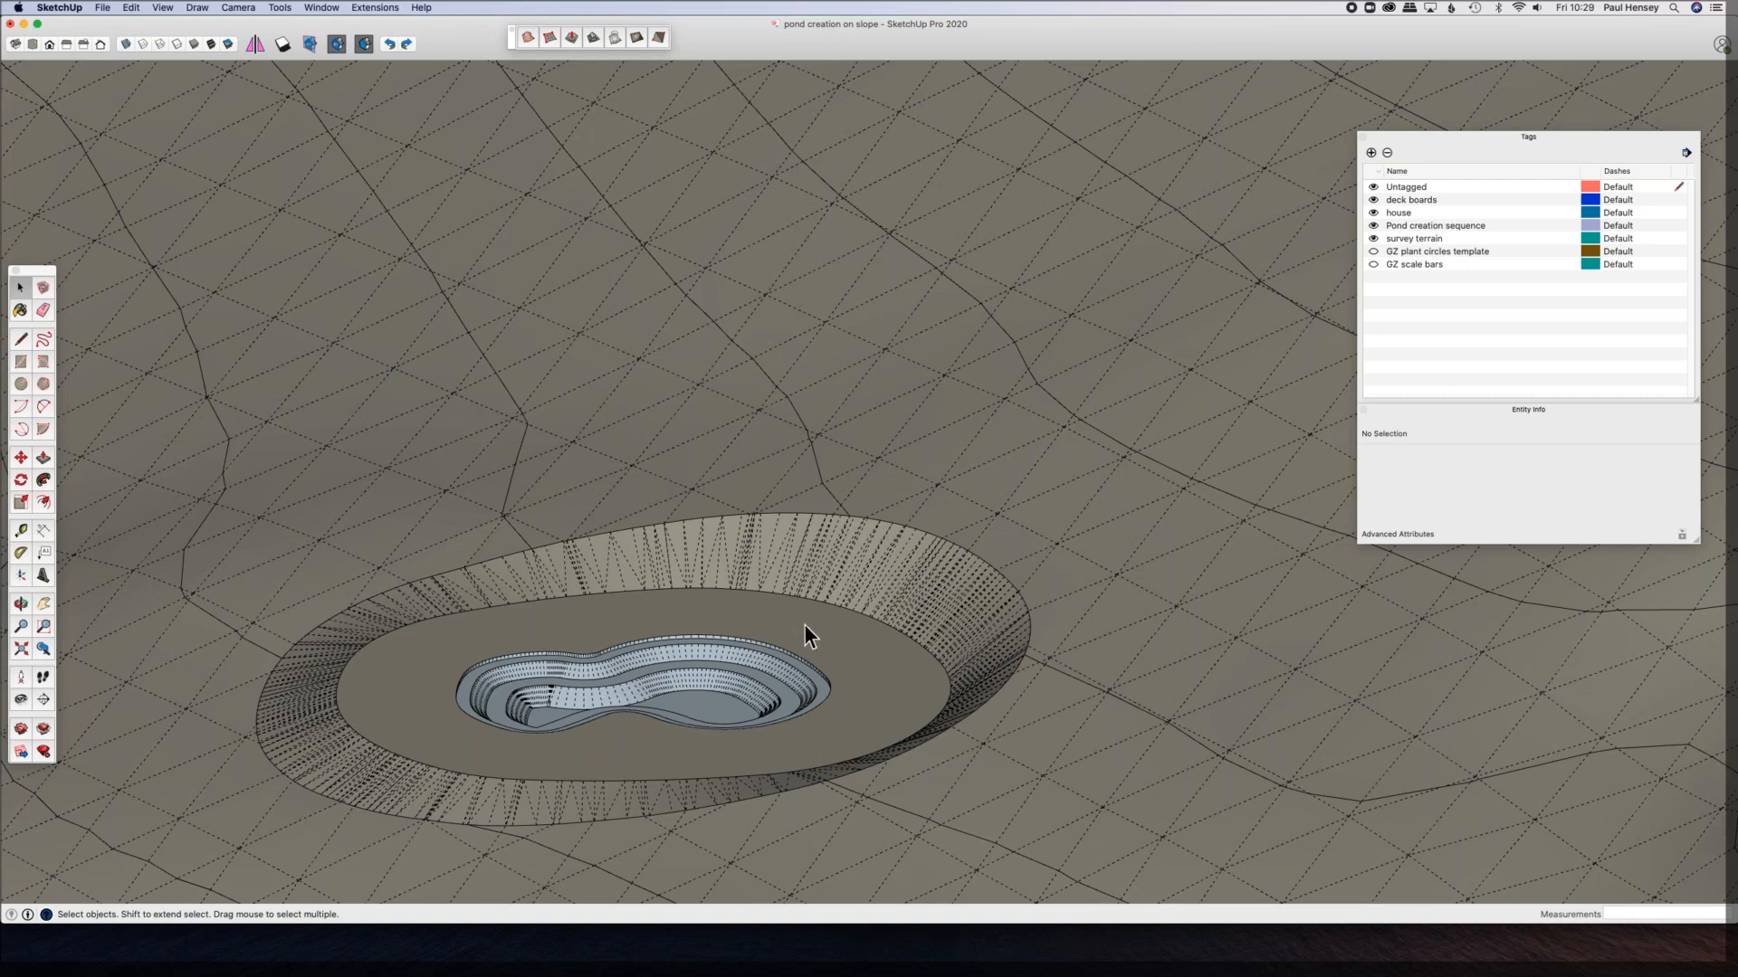
scroll(746, 618, down, 5)
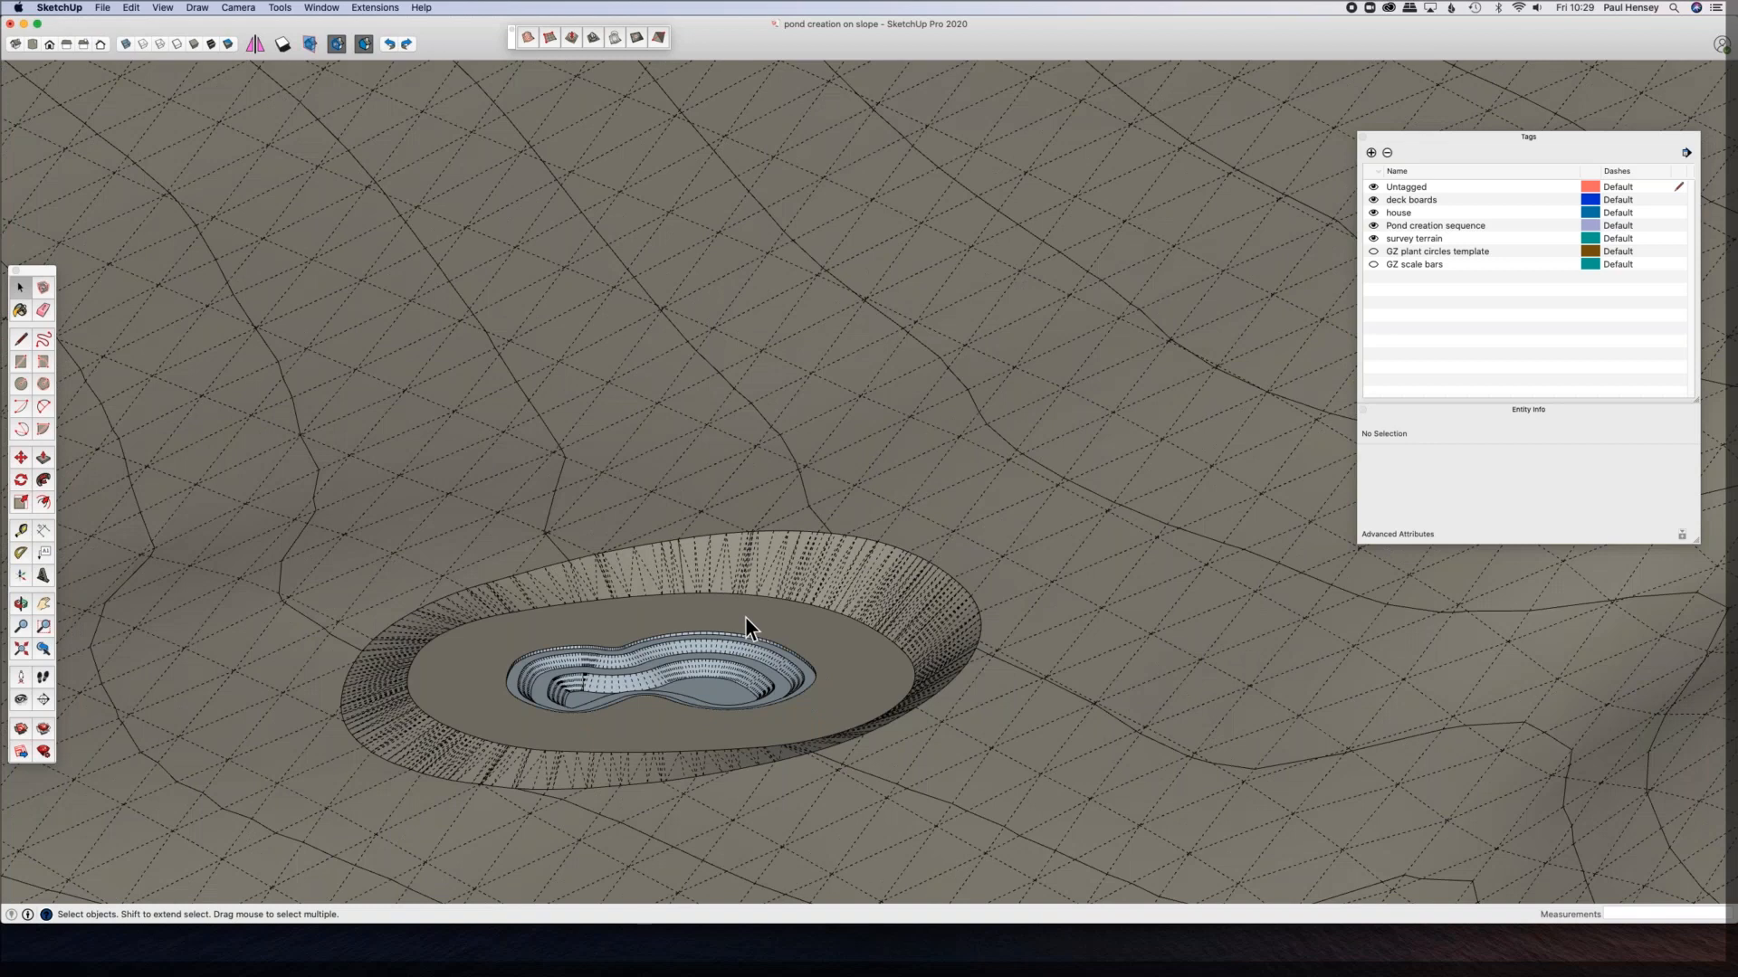
scroll(744, 616, down, 3)
click(163, 7)
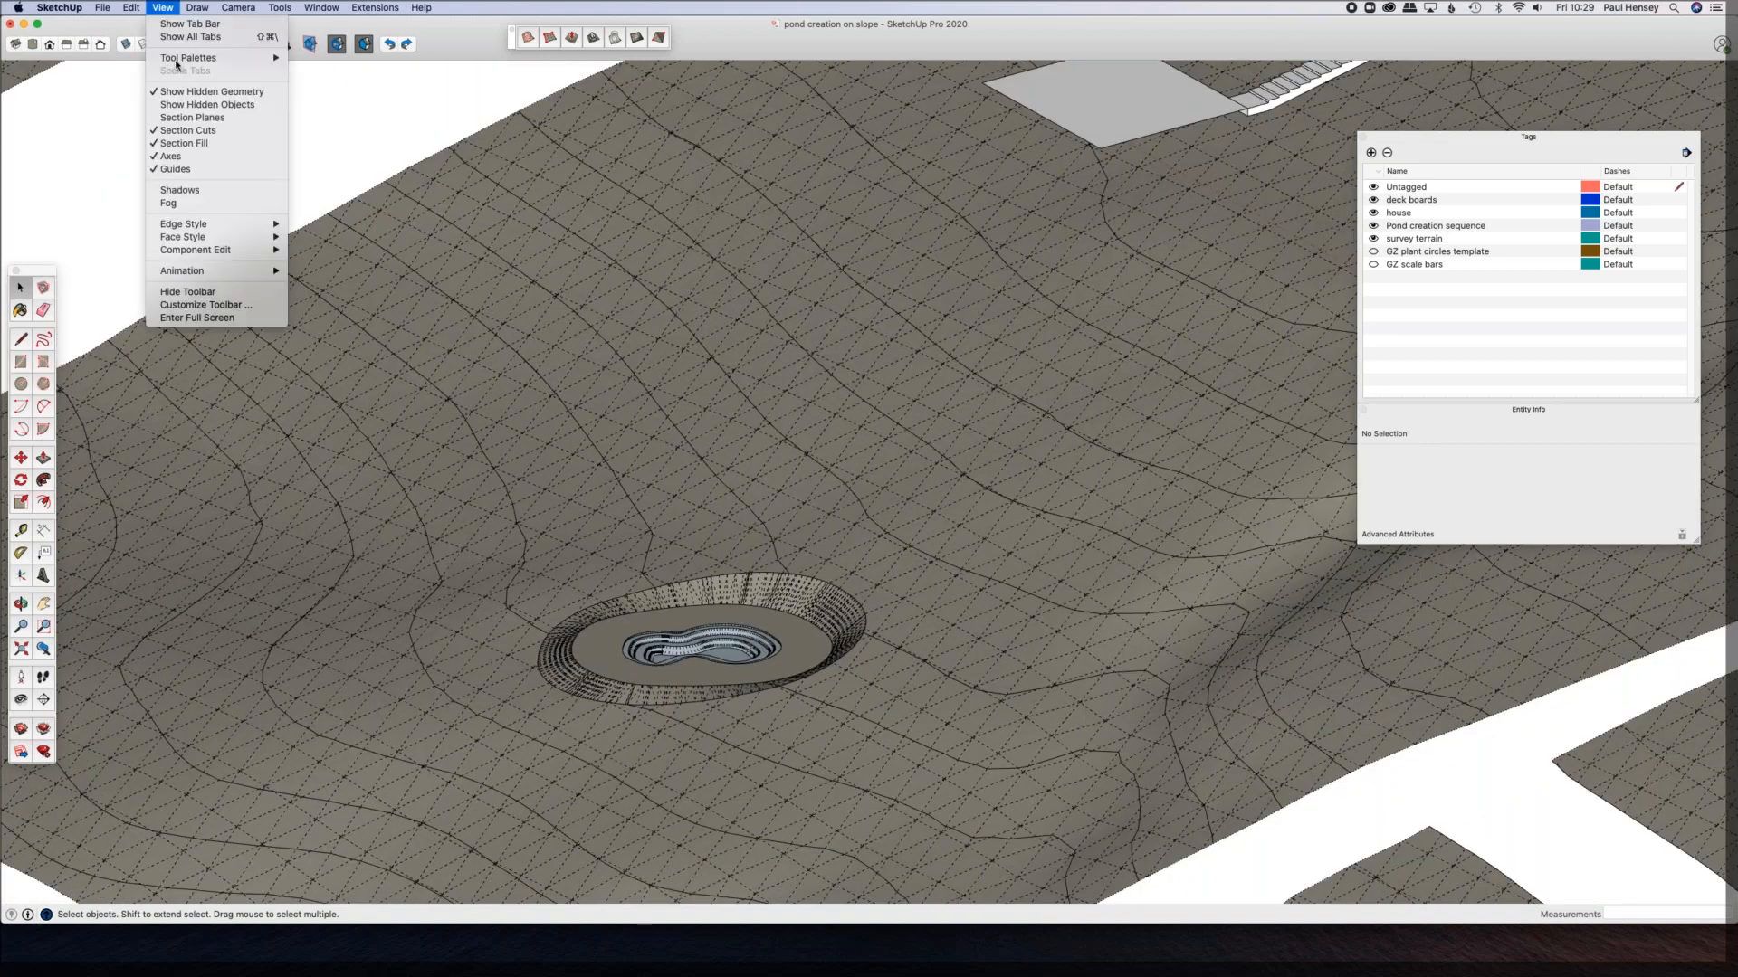
click(209, 91)
Step: Examine how the house, deck, stairs and lower platform sit on the contoured terrain above the pond
key(o)
shift+middle_drag(631, 540, 49, 658)
middle_drag(446, 634, 571, 667)
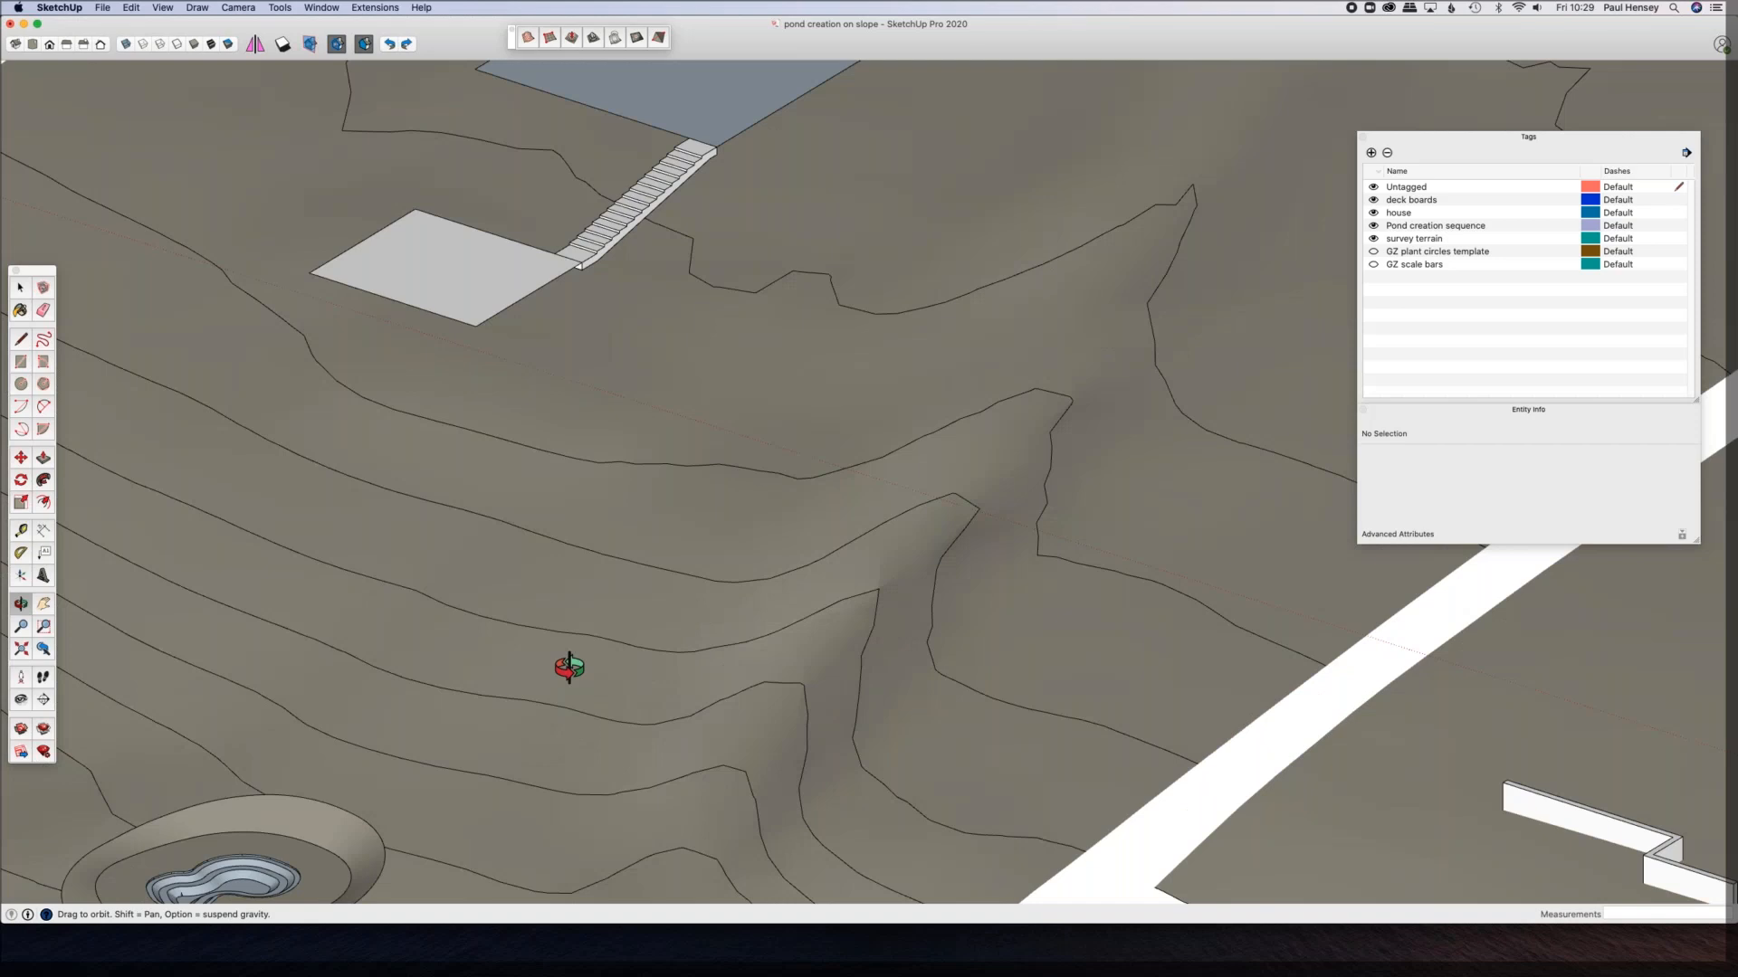
shift+middle_drag(493, 530, 552, 941)
middle_drag(593, 724, 756, 735)
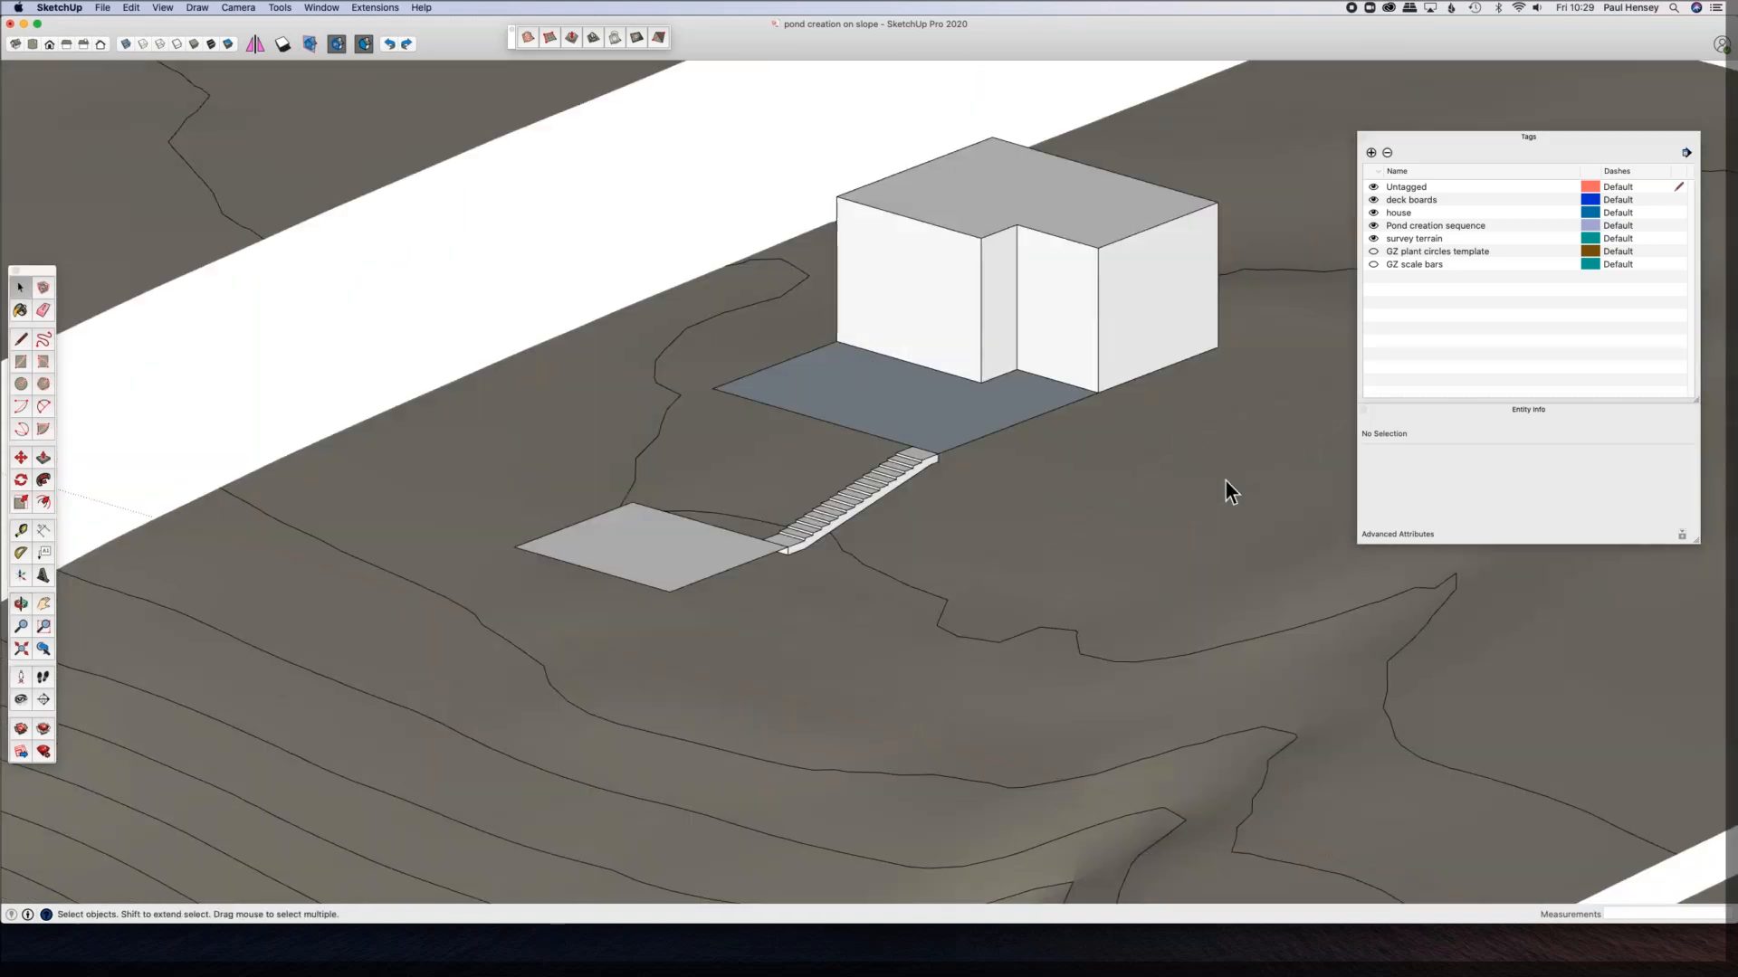
middle_drag(884, 377, 951, 326)
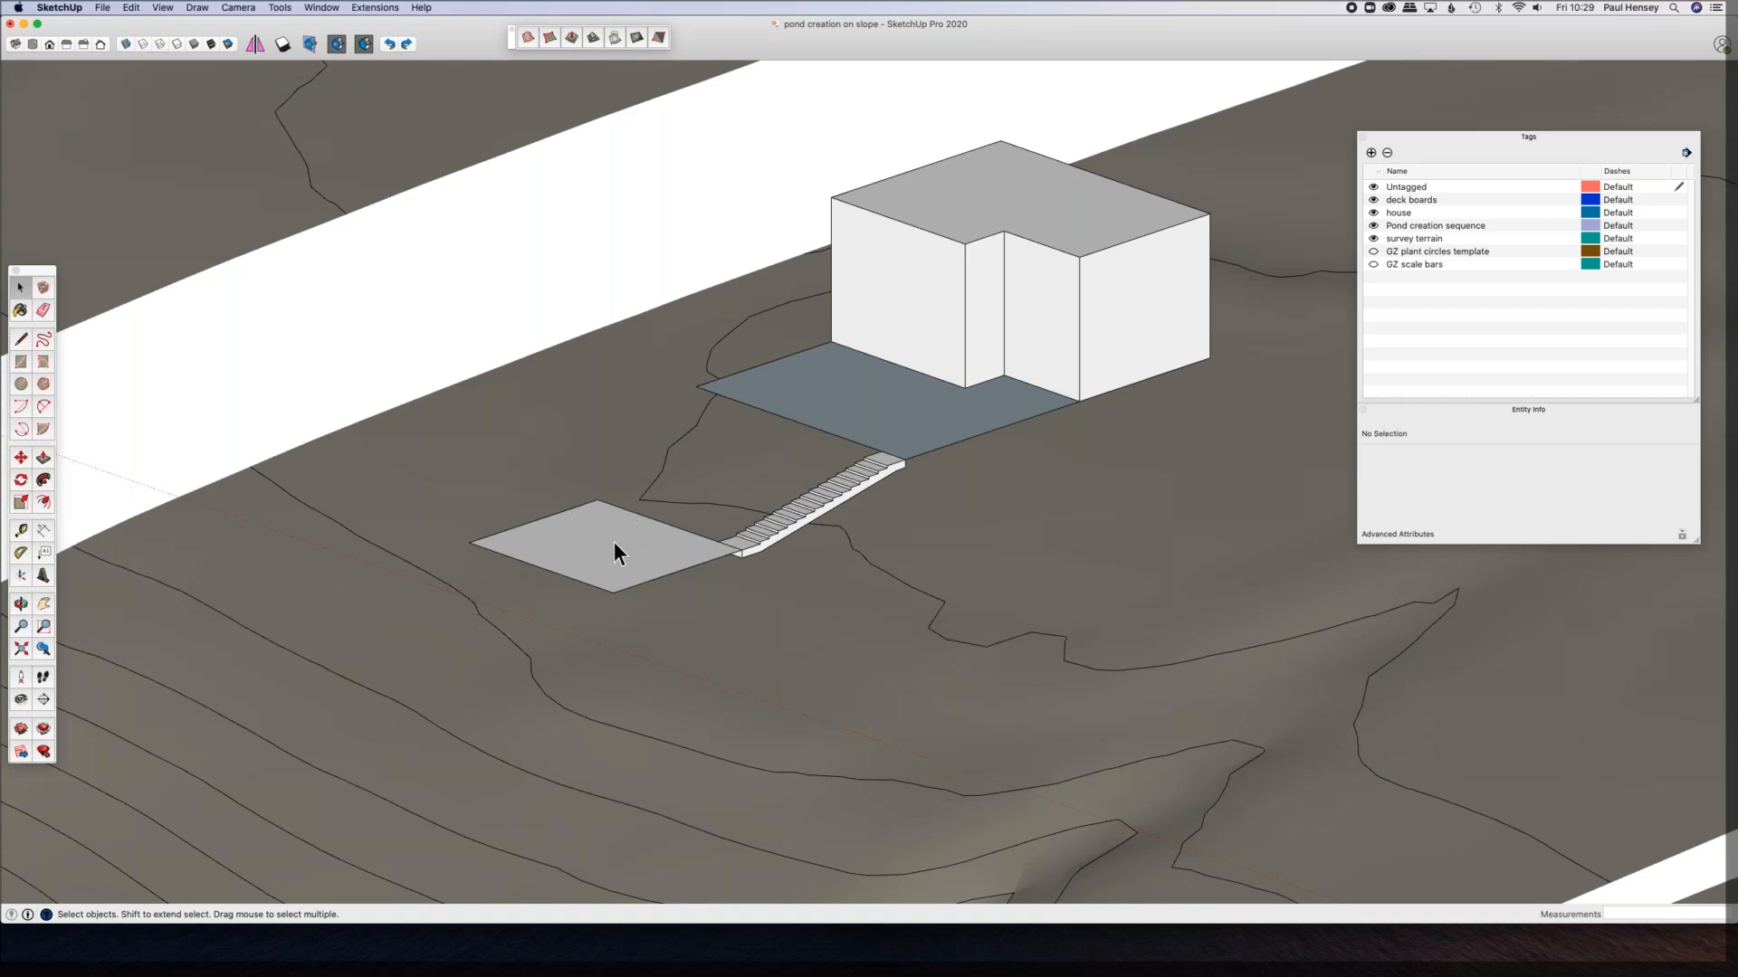
mouse_move(351, 505)
middle_down()
mouse_move(396, 350)
mouse_move(380, 344)
mouse_move(357, 473)
mouse_move(819, 581)
middle_up()
scroll(818, 581, down, 10)
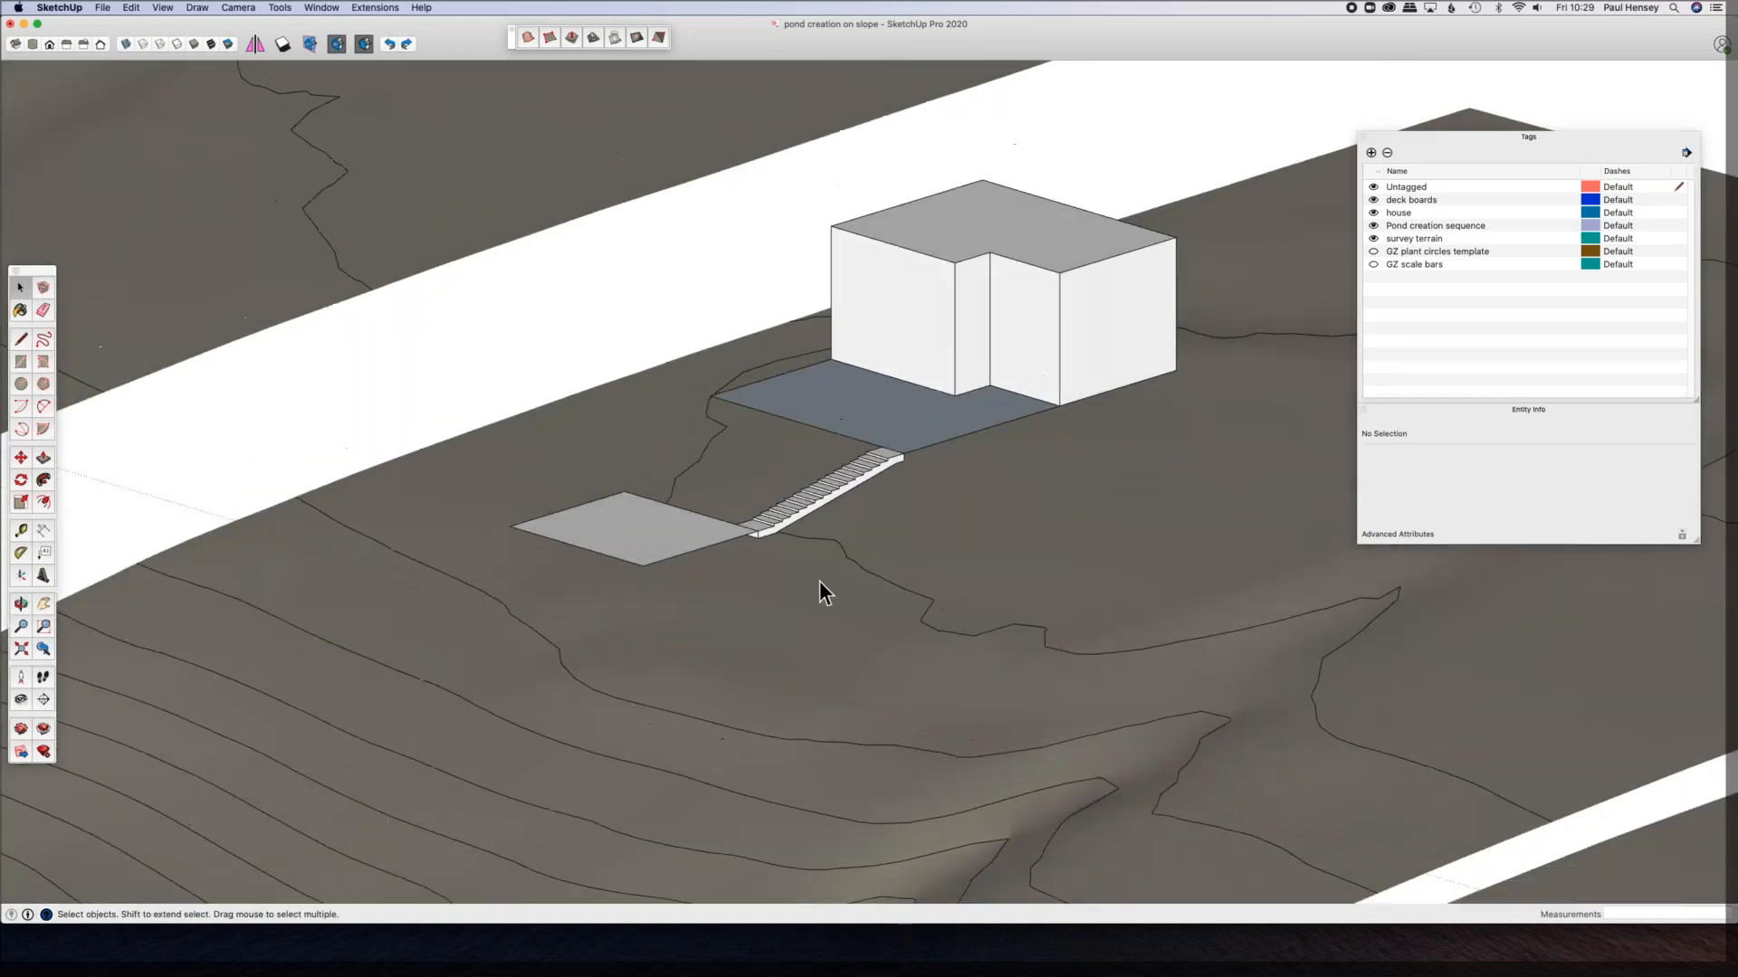
mouse_move(927, 601)
shift+middle_down()
mouse_move(611, 540)
mouse_move(611, 512)
mouse_move(634, 552)
shift+middle_up()
scroll(703, 566, up, 4)
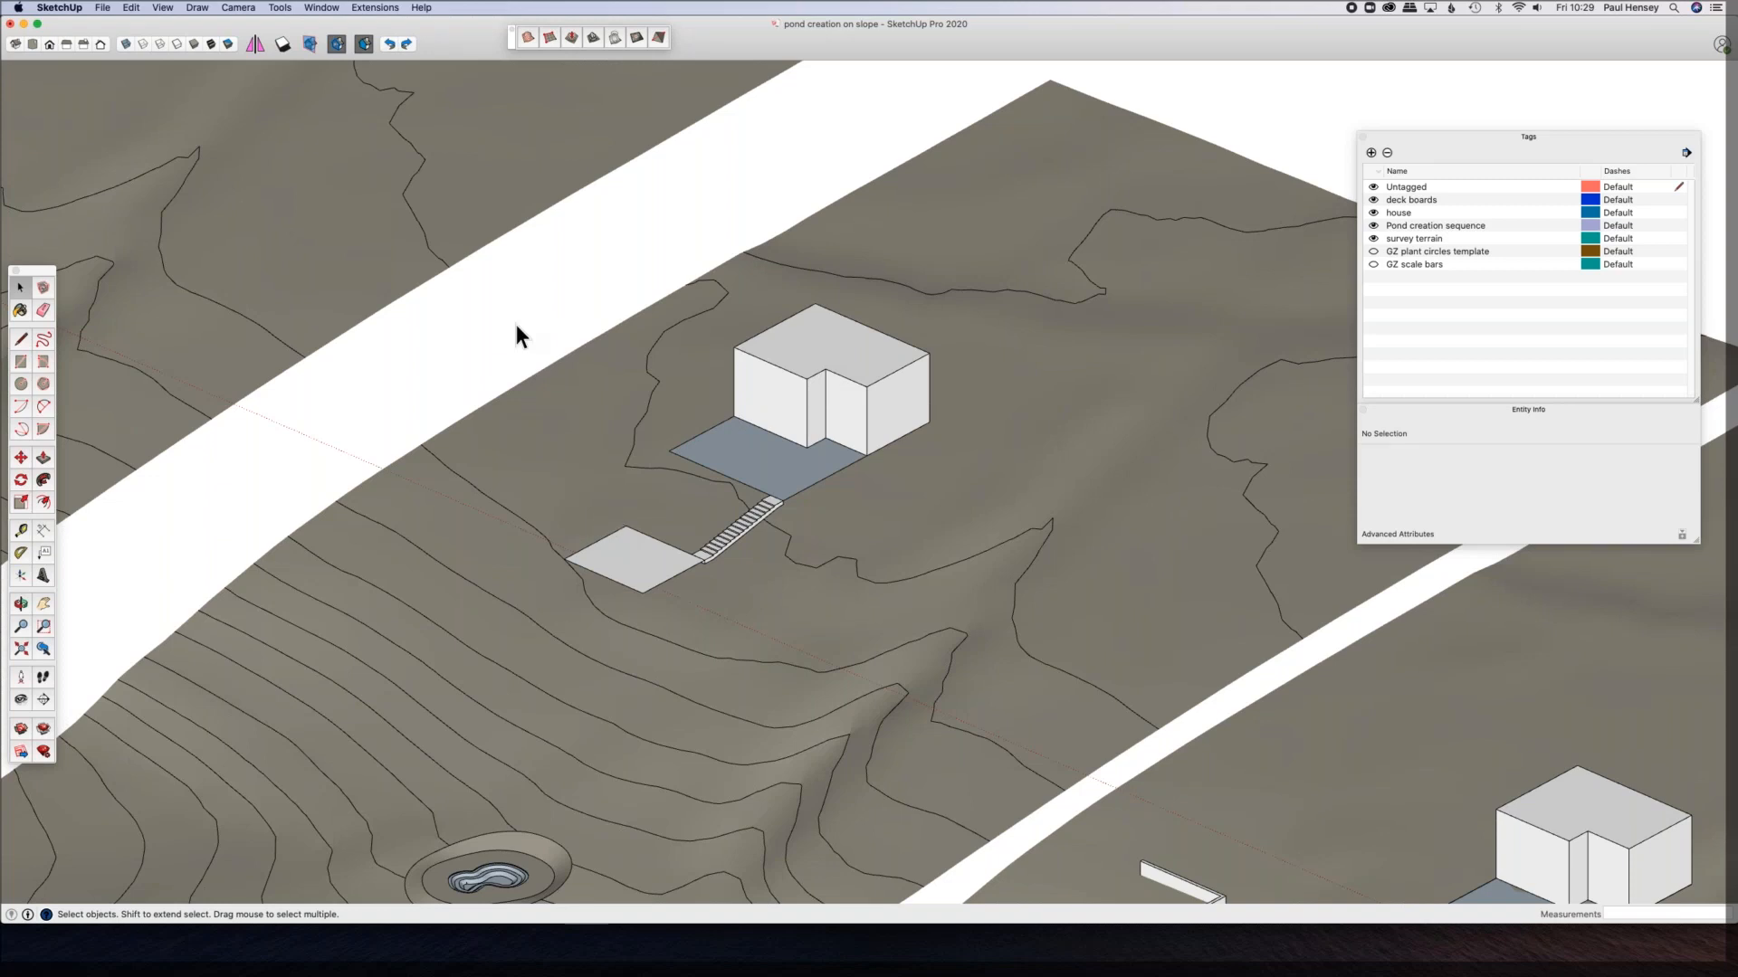
mouse_move(840, 545)
shift+middle_down()
mouse_move(774, 457)
mouse_move(735, 476)
shift+middle_up()
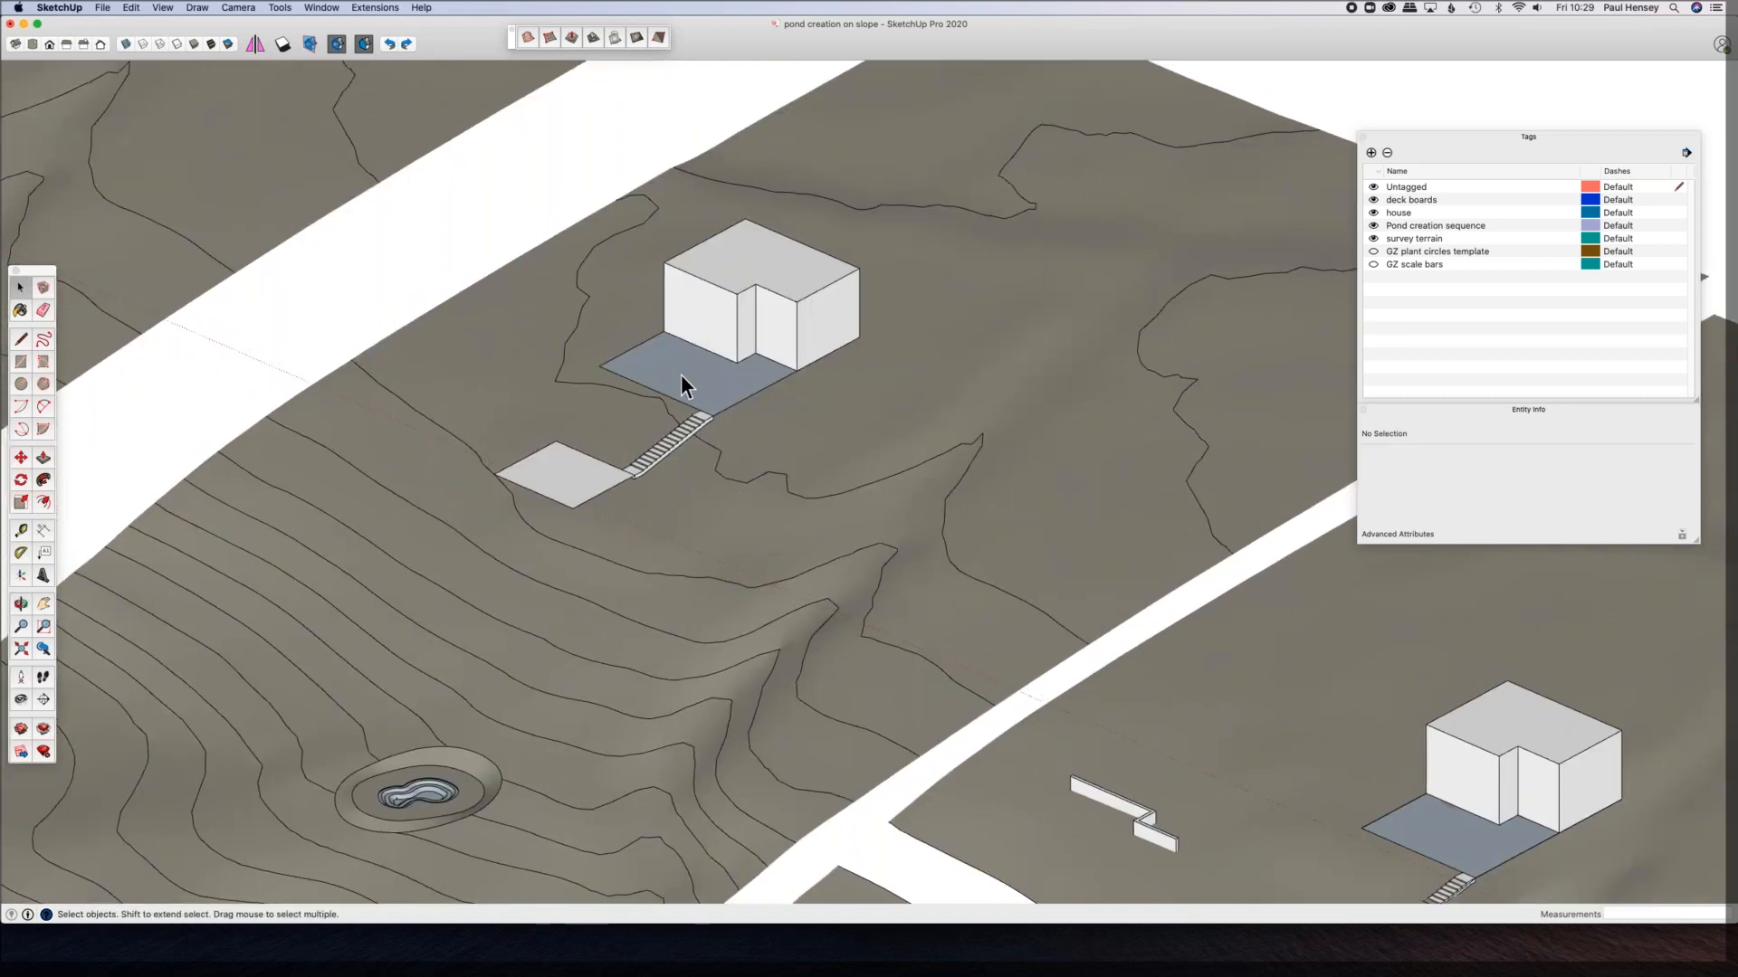
scroll(721, 401, down, 6)
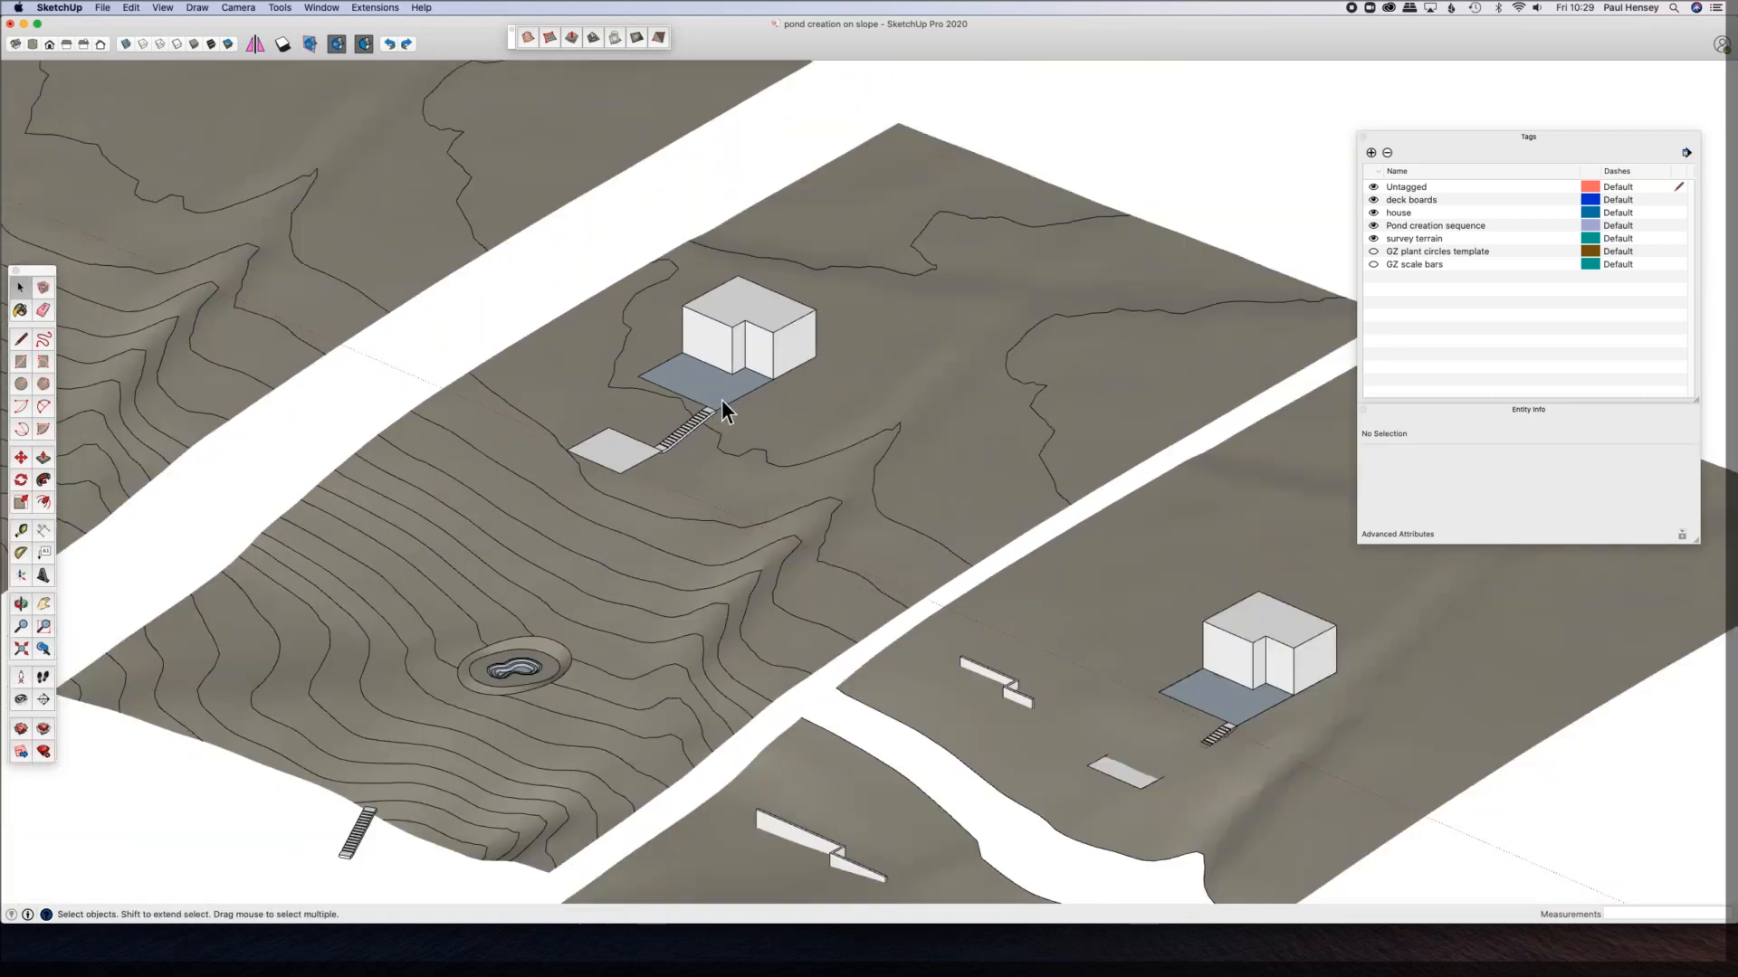
shift+middle_drag(828, 518, 679, 464)
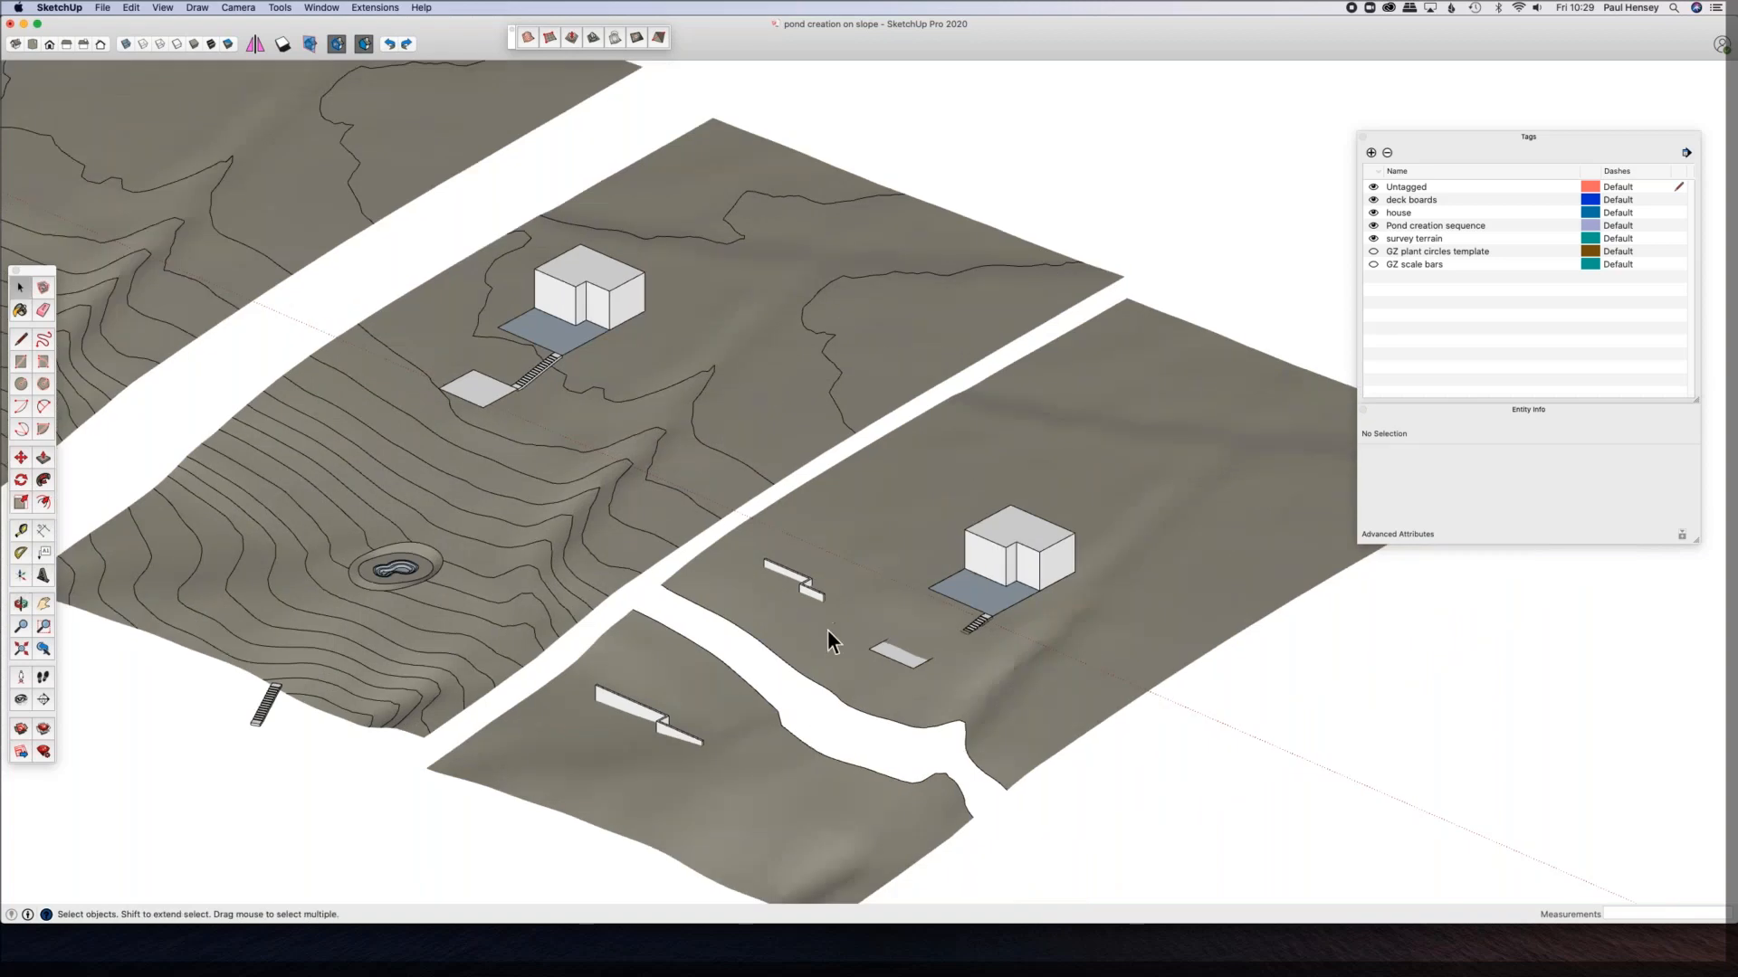
Step: Inspect the house group and the terrain surface on the neighbouring plot without contours, checking where the deck, stairs and platform meet the slope
scroll(1012, 588, up, 10)
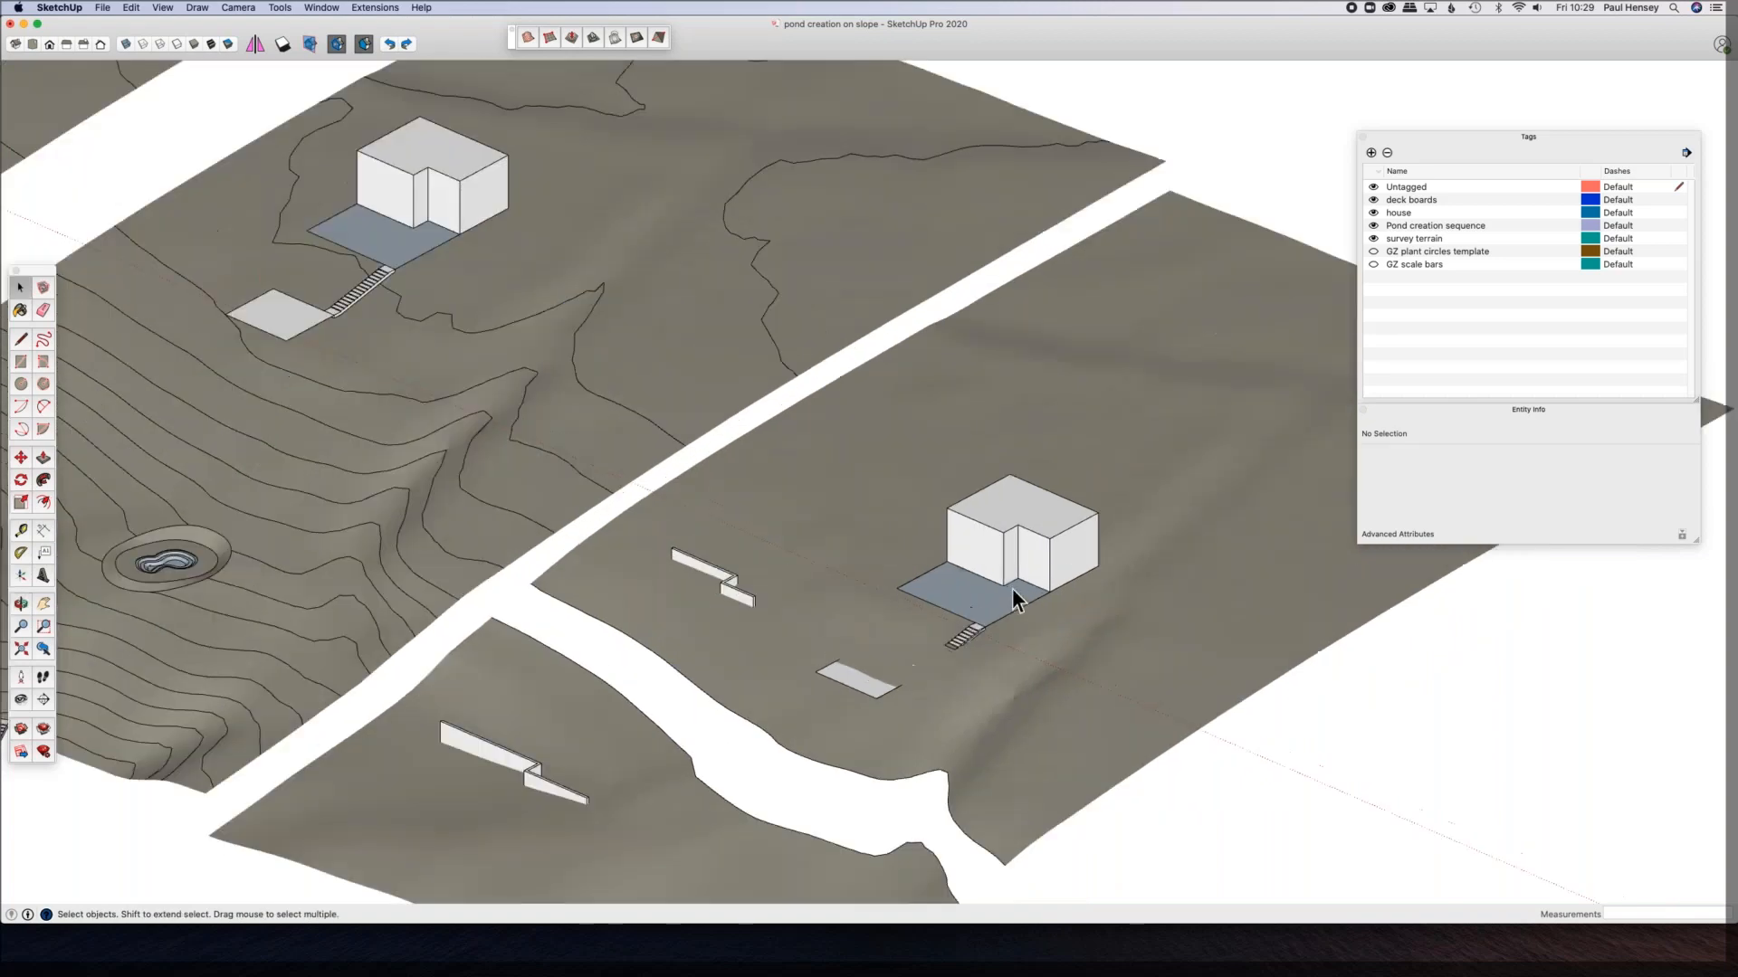
shift+middle_drag(884, 554, 850, 372)
click(858, 371)
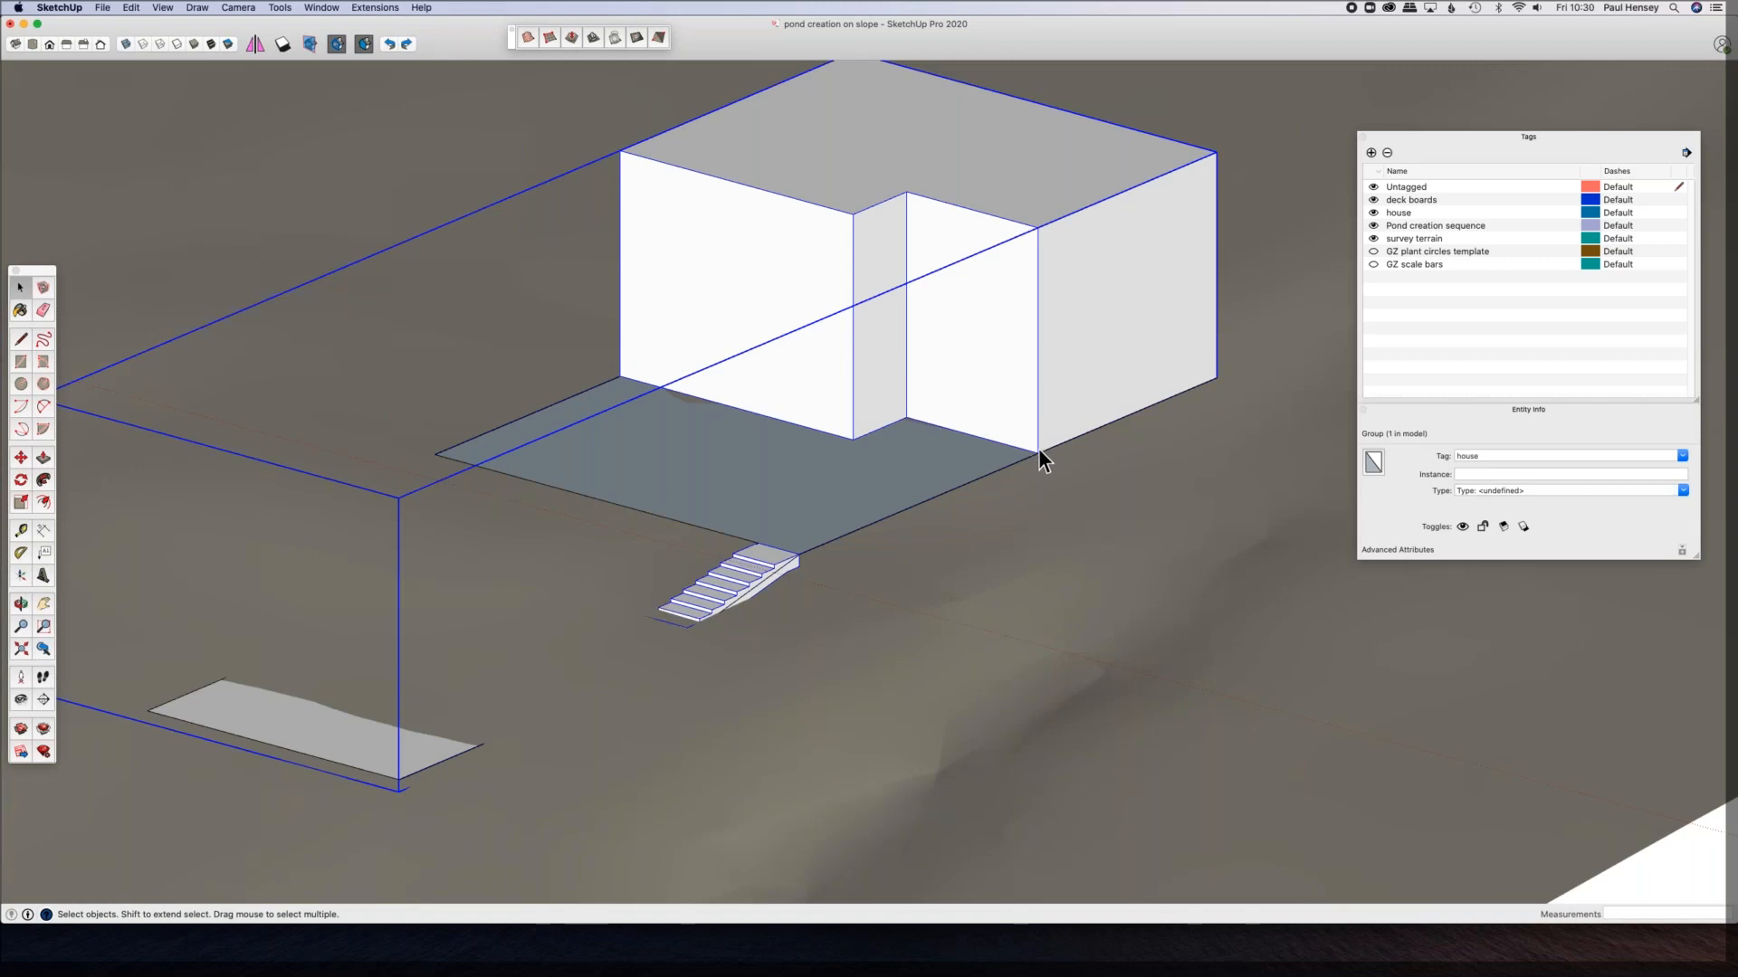
middle_drag(950, 404, 1385, 402)
middle_drag(644, 401, 905, 452)
middle_drag(665, 458, 366, 473)
click(1075, 554)
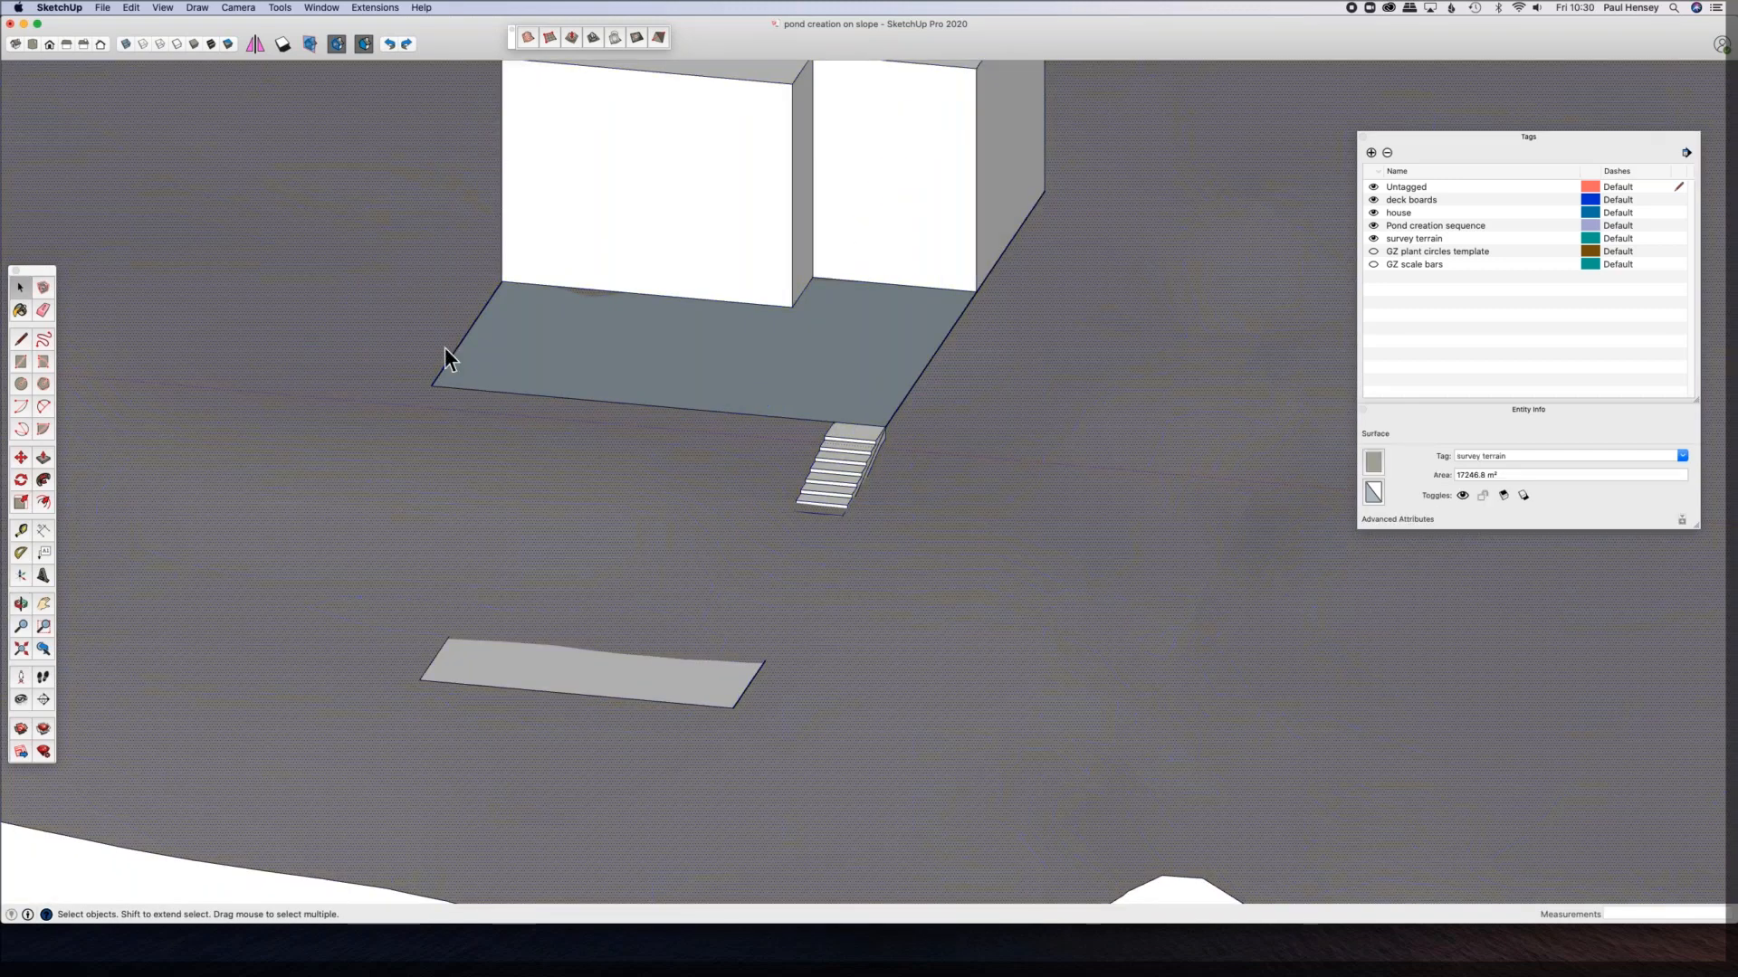
middle_drag(443, 348, 171, 326)
middle_drag(1022, 660, 919, 703)
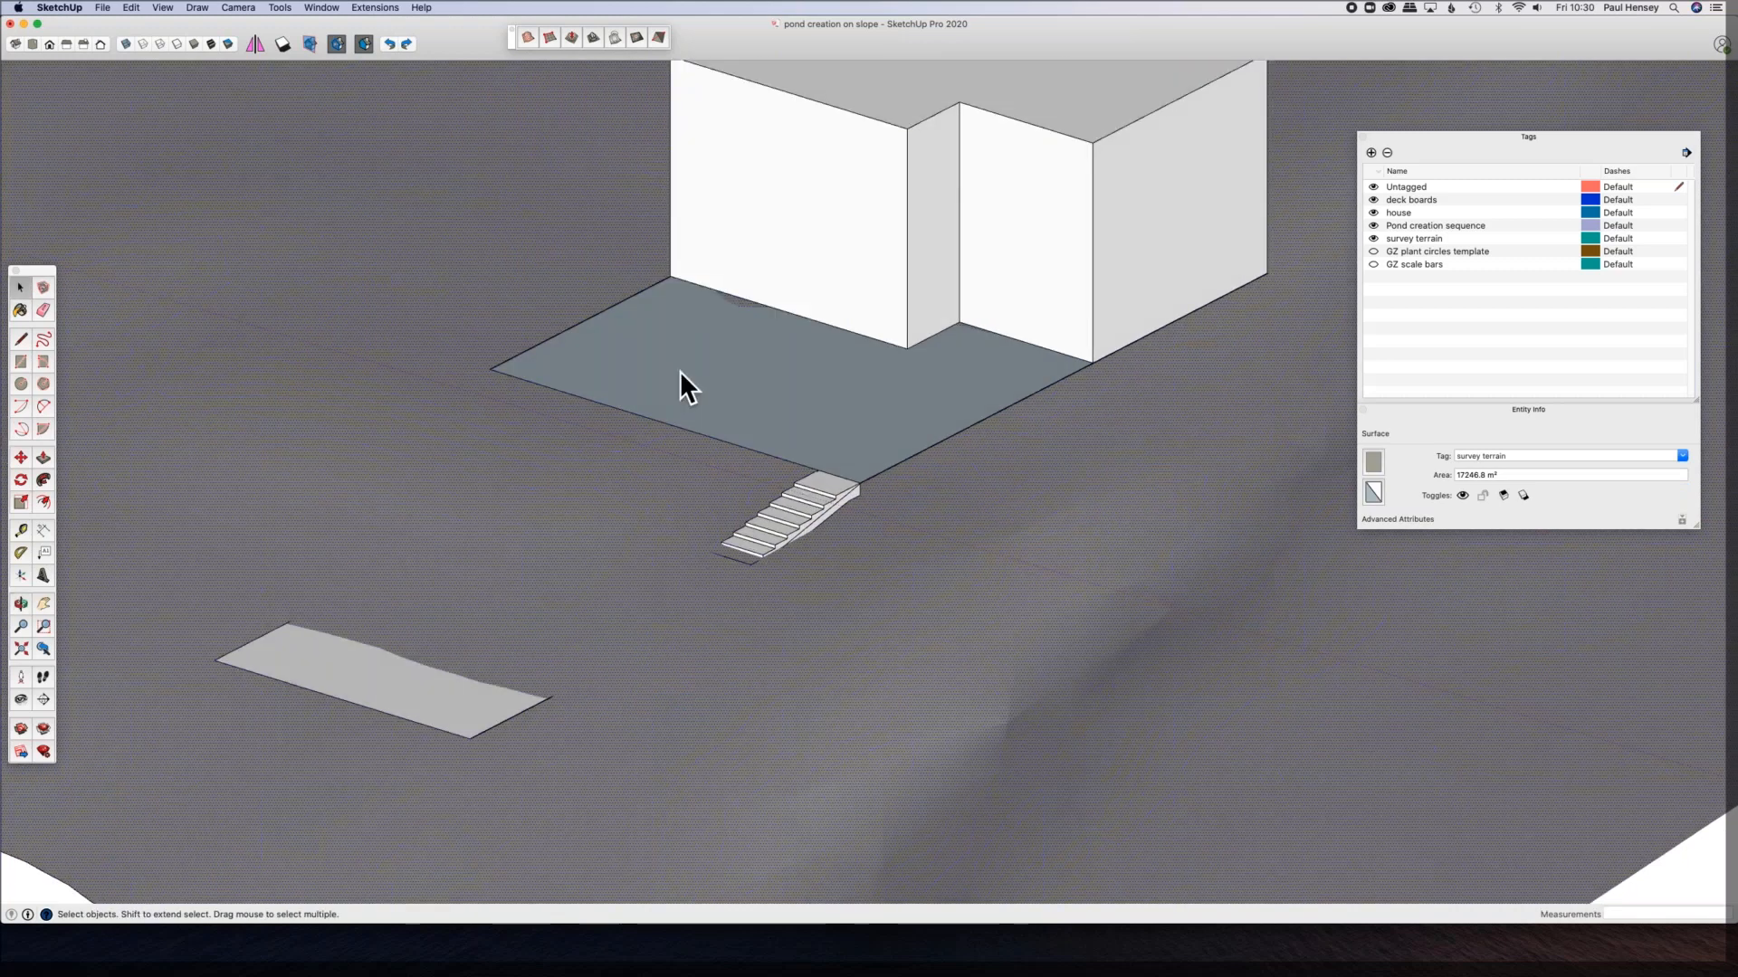
scroll(681, 371, down, 1)
scroll(708, 398, down, 3)
shift+middle_drag(965, 541, 1136, 605)
shift+middle_drag(918, 433, 1242, 592)
scroll(897, 446, down, 2)
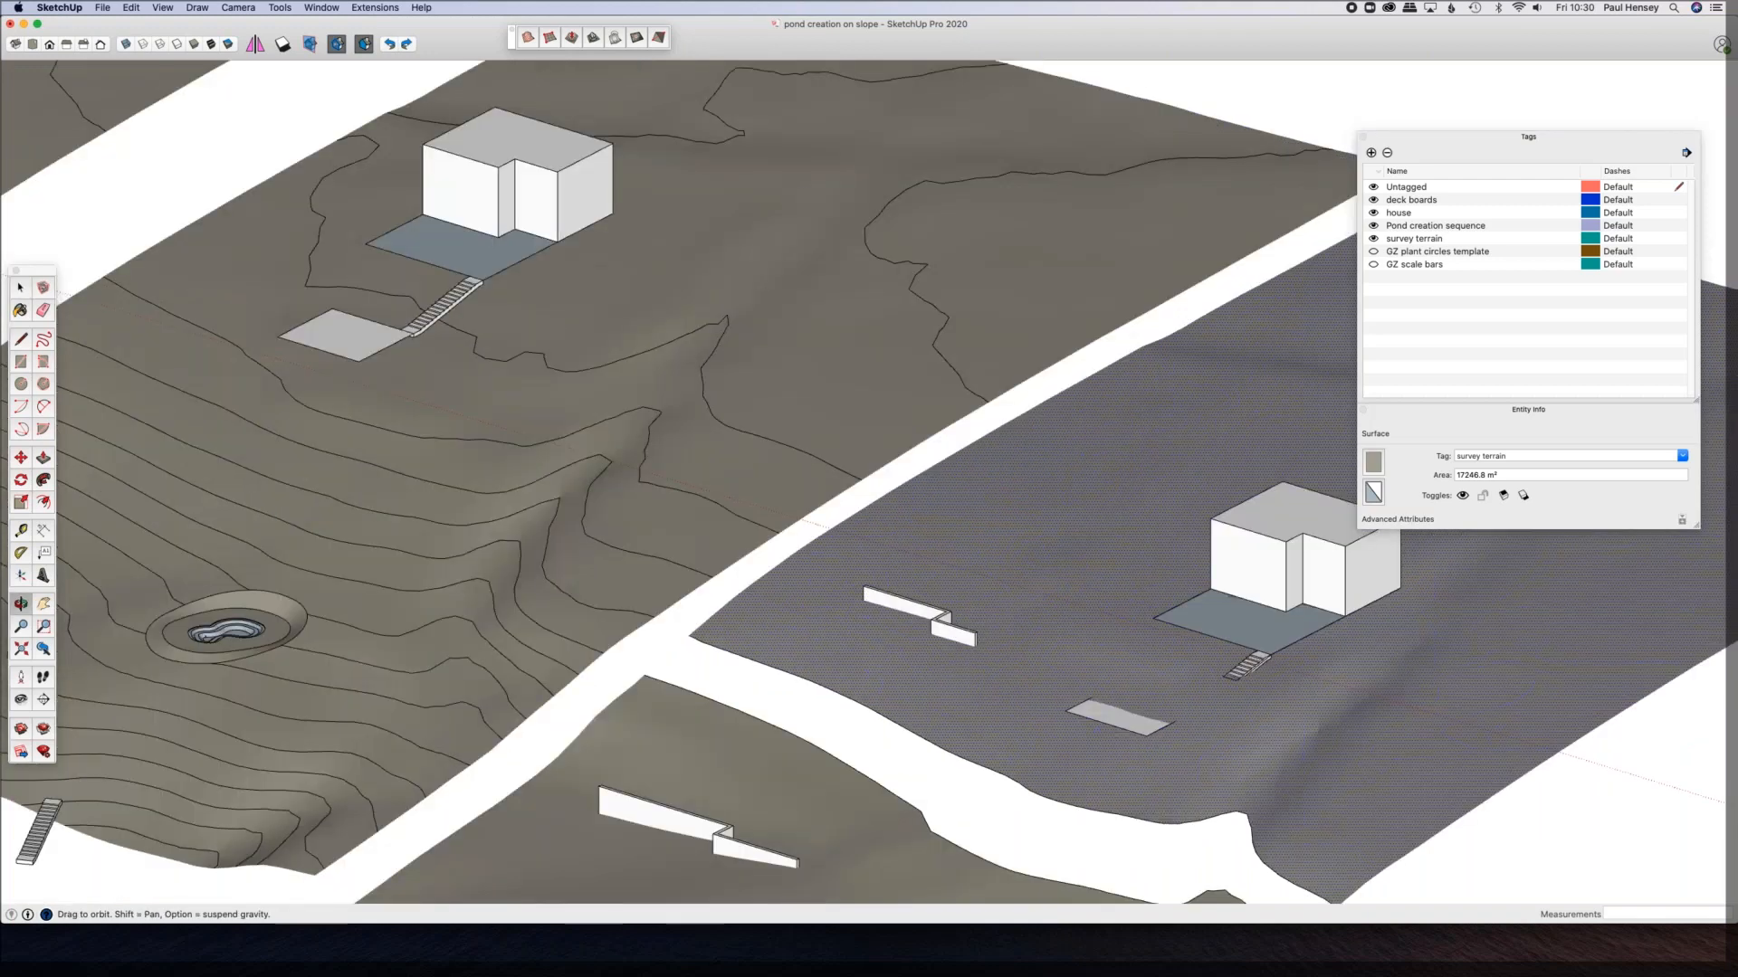
Step: Check the extent of the house group on the contoured terrain, and clear the selection
click(563, 188)
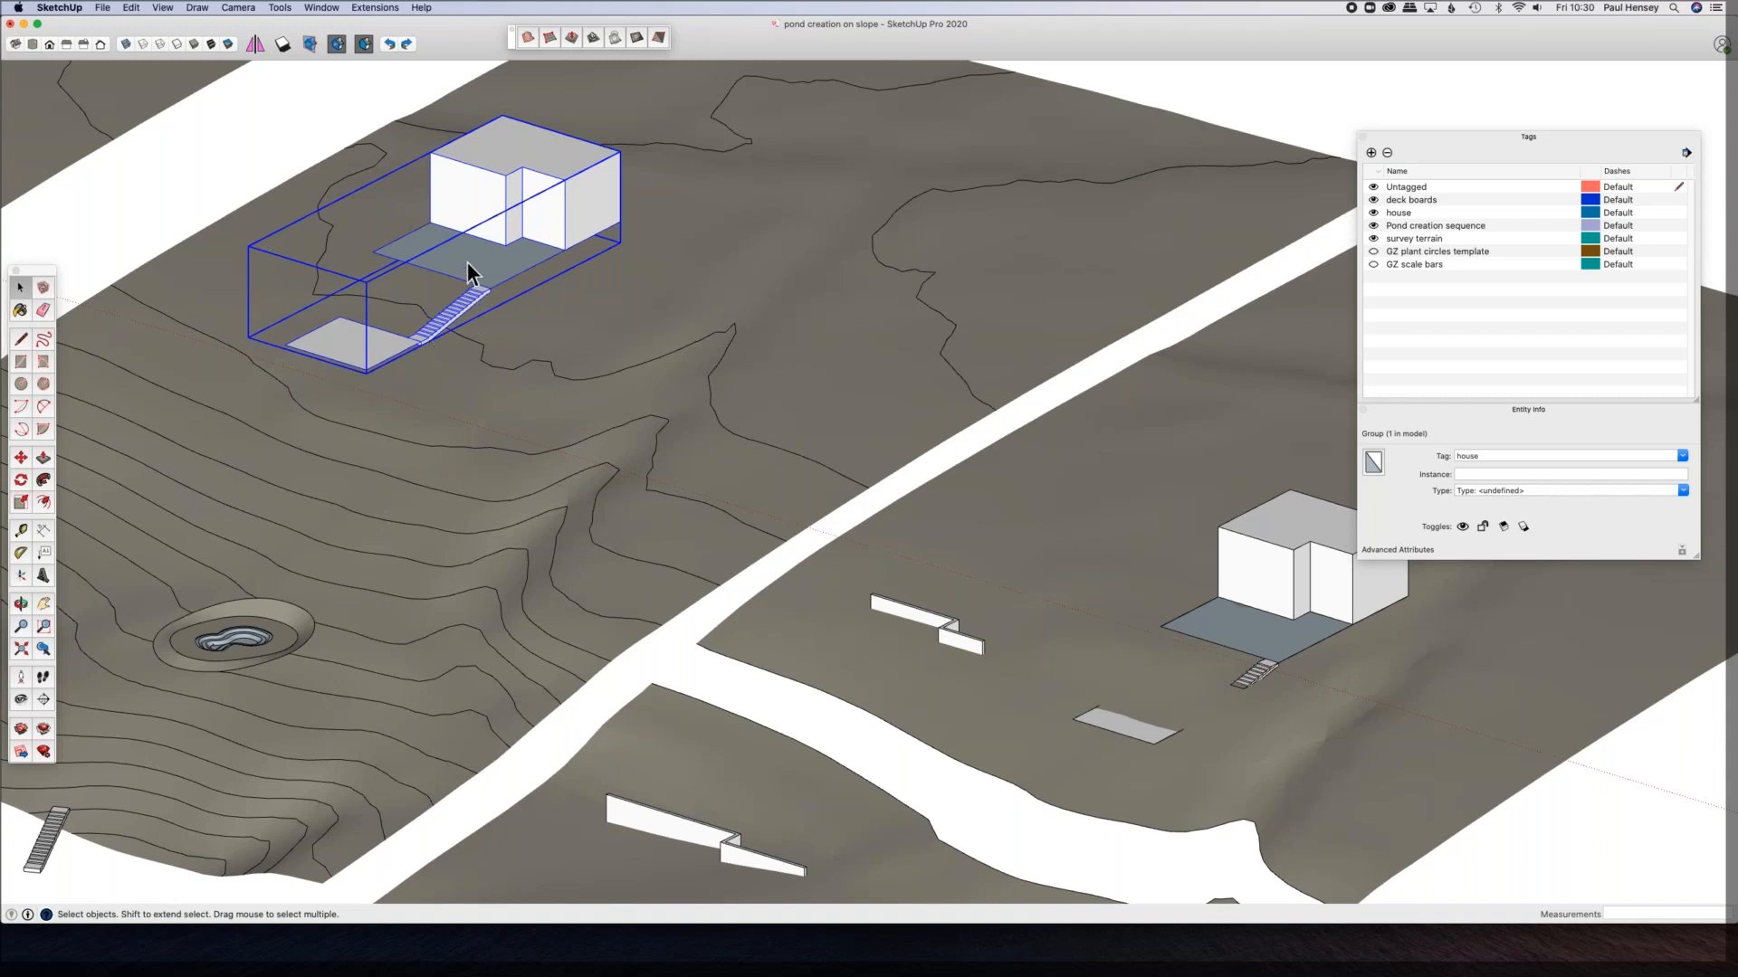
scroll(467, 263, up, 4)
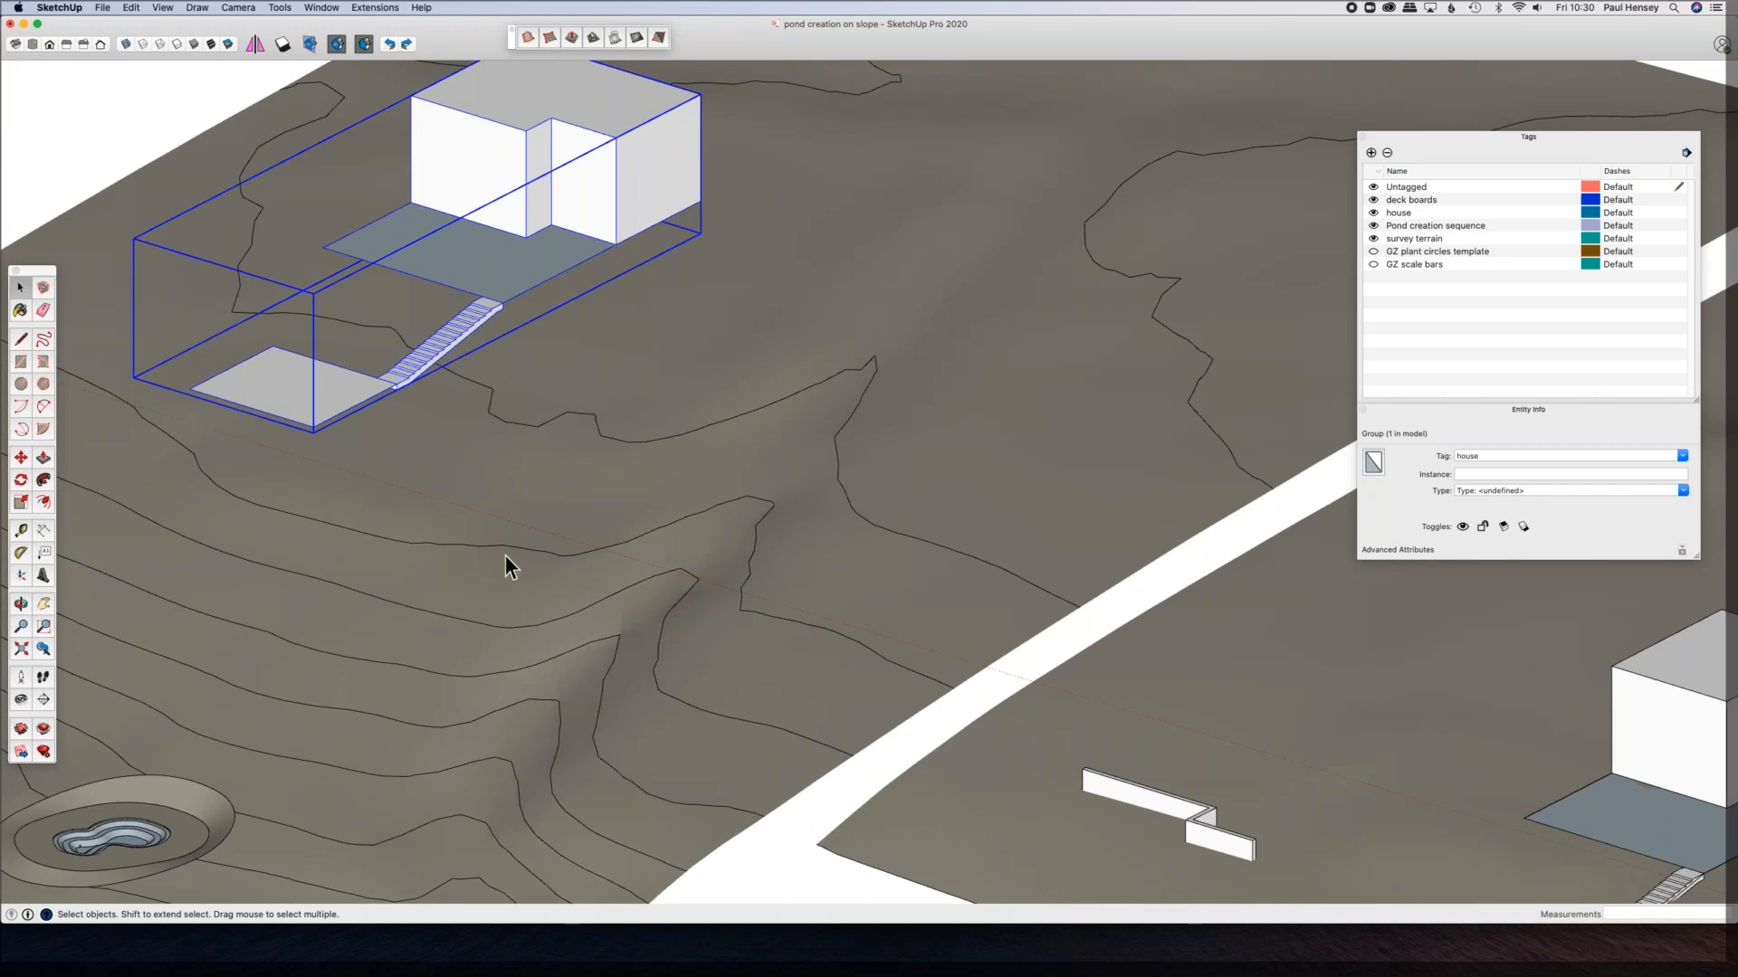
shift+middle_drag(748, 281, 912, 366)
click(637, 507)
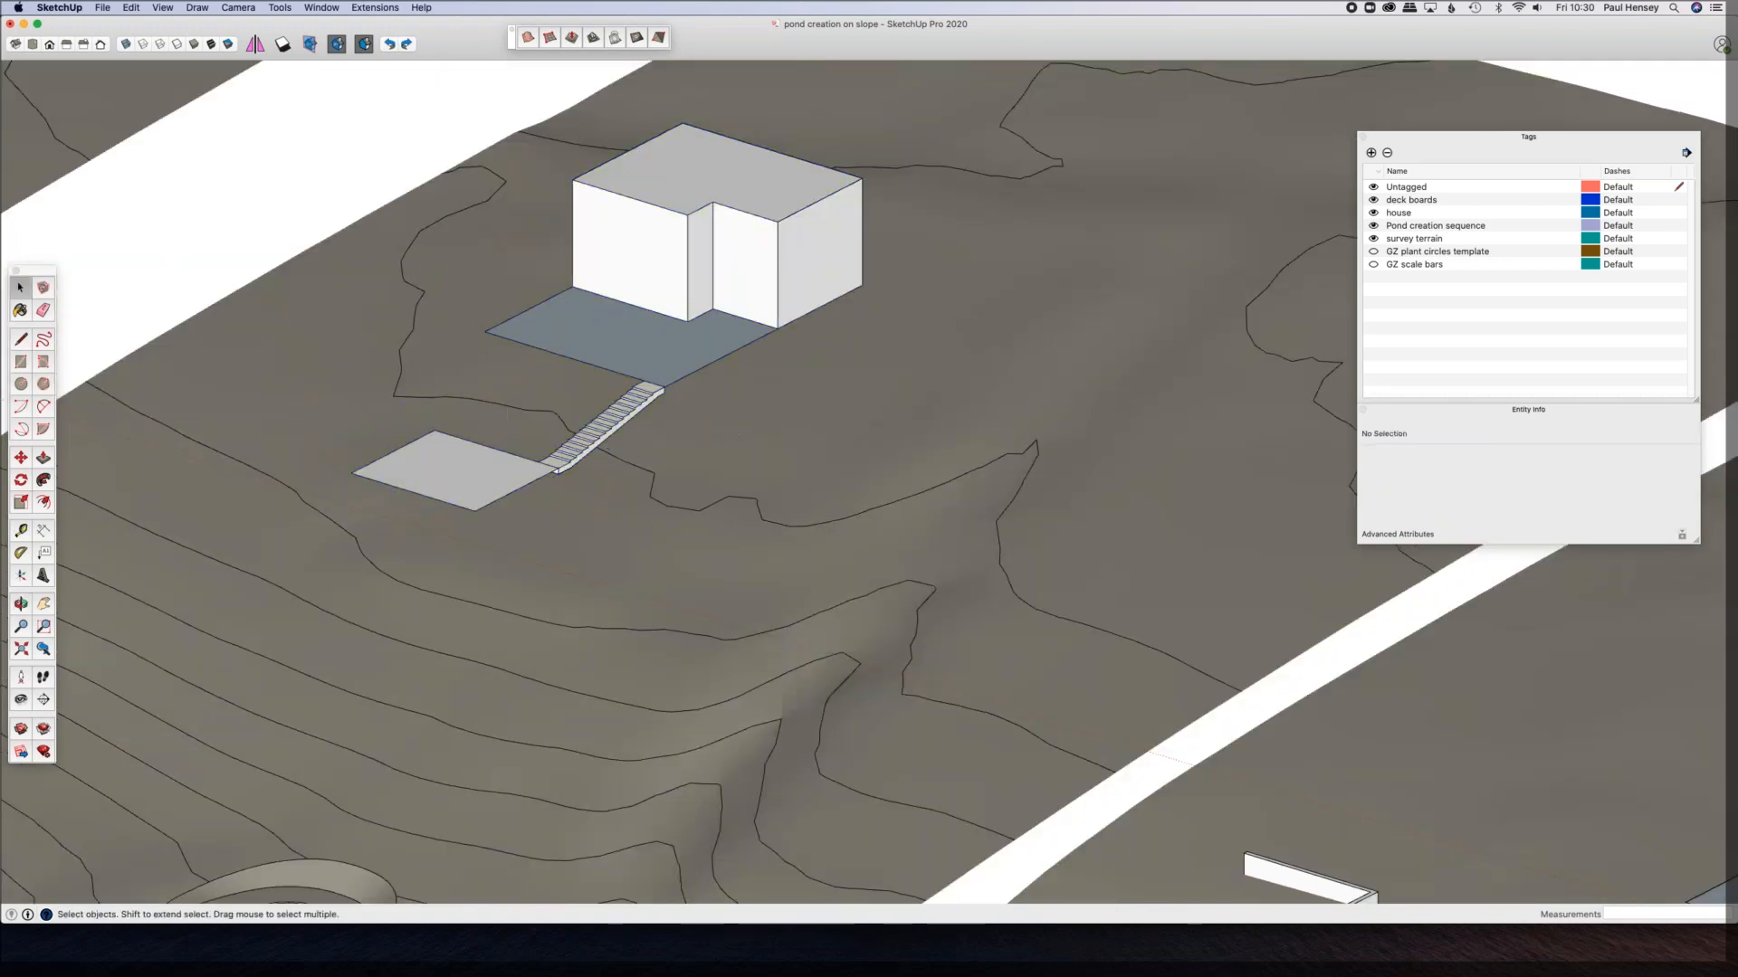
Step: Start a line outline at the house's base corner and run it along the deck edge to the top outer corner of the stairs
scroll(603, 438, up, 5)
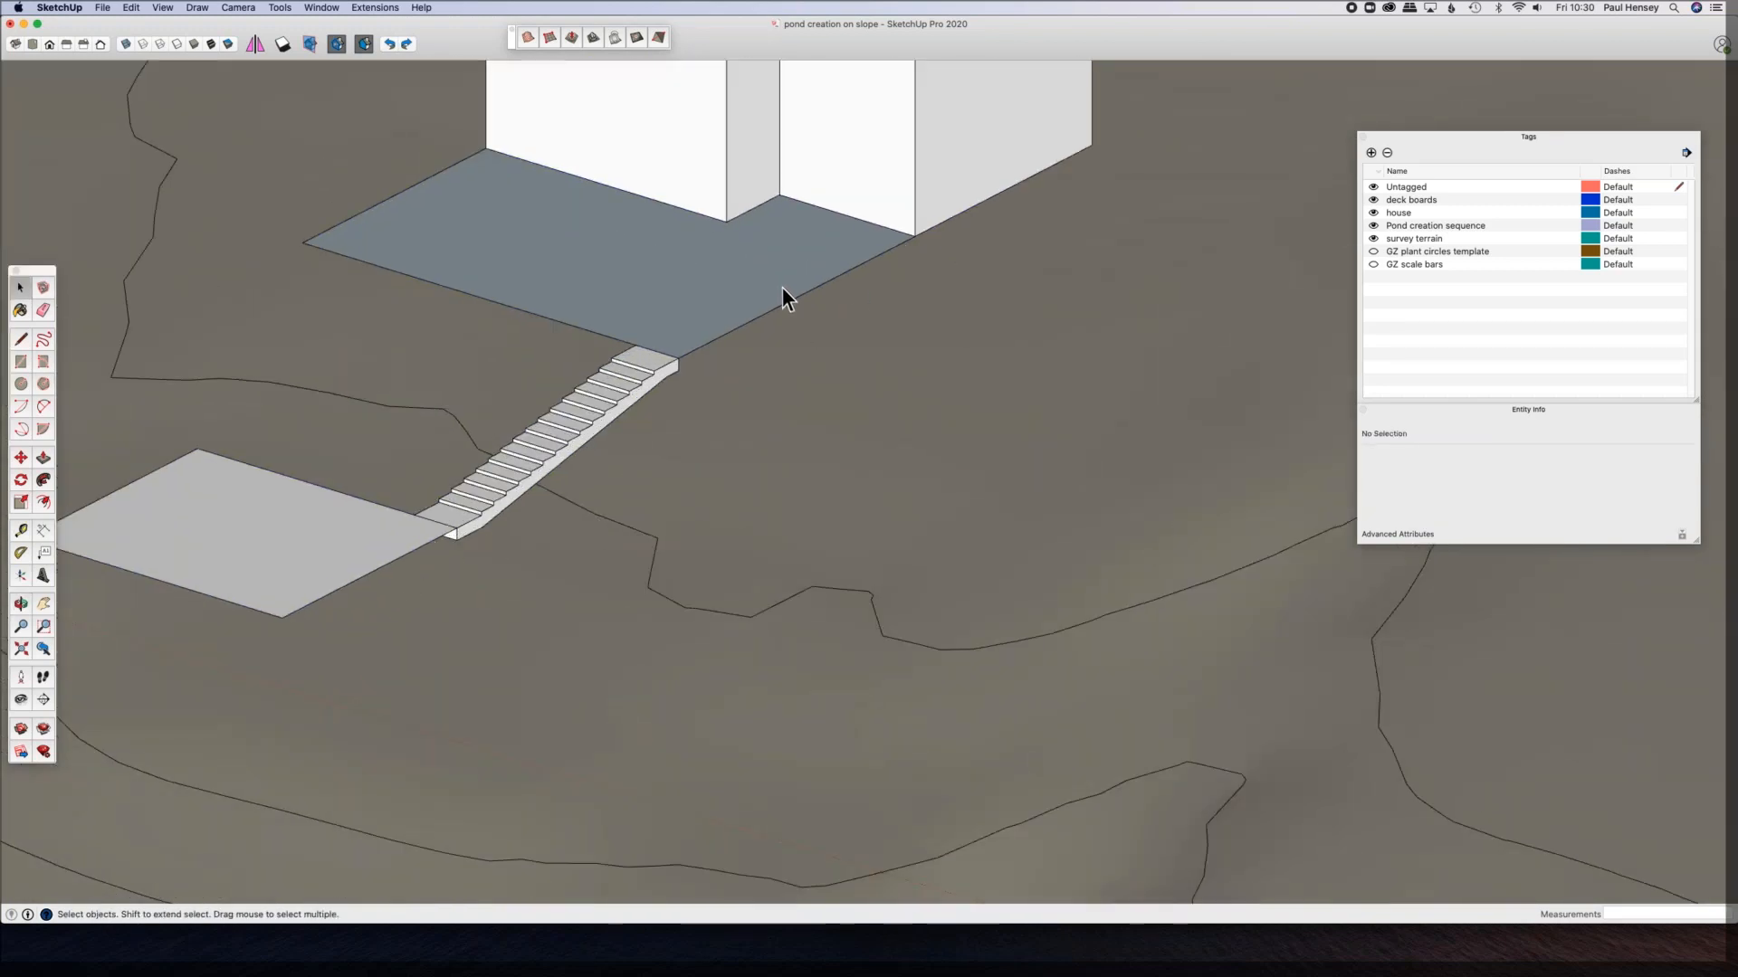
shift+middle_drag(629, 434, 557, 457)
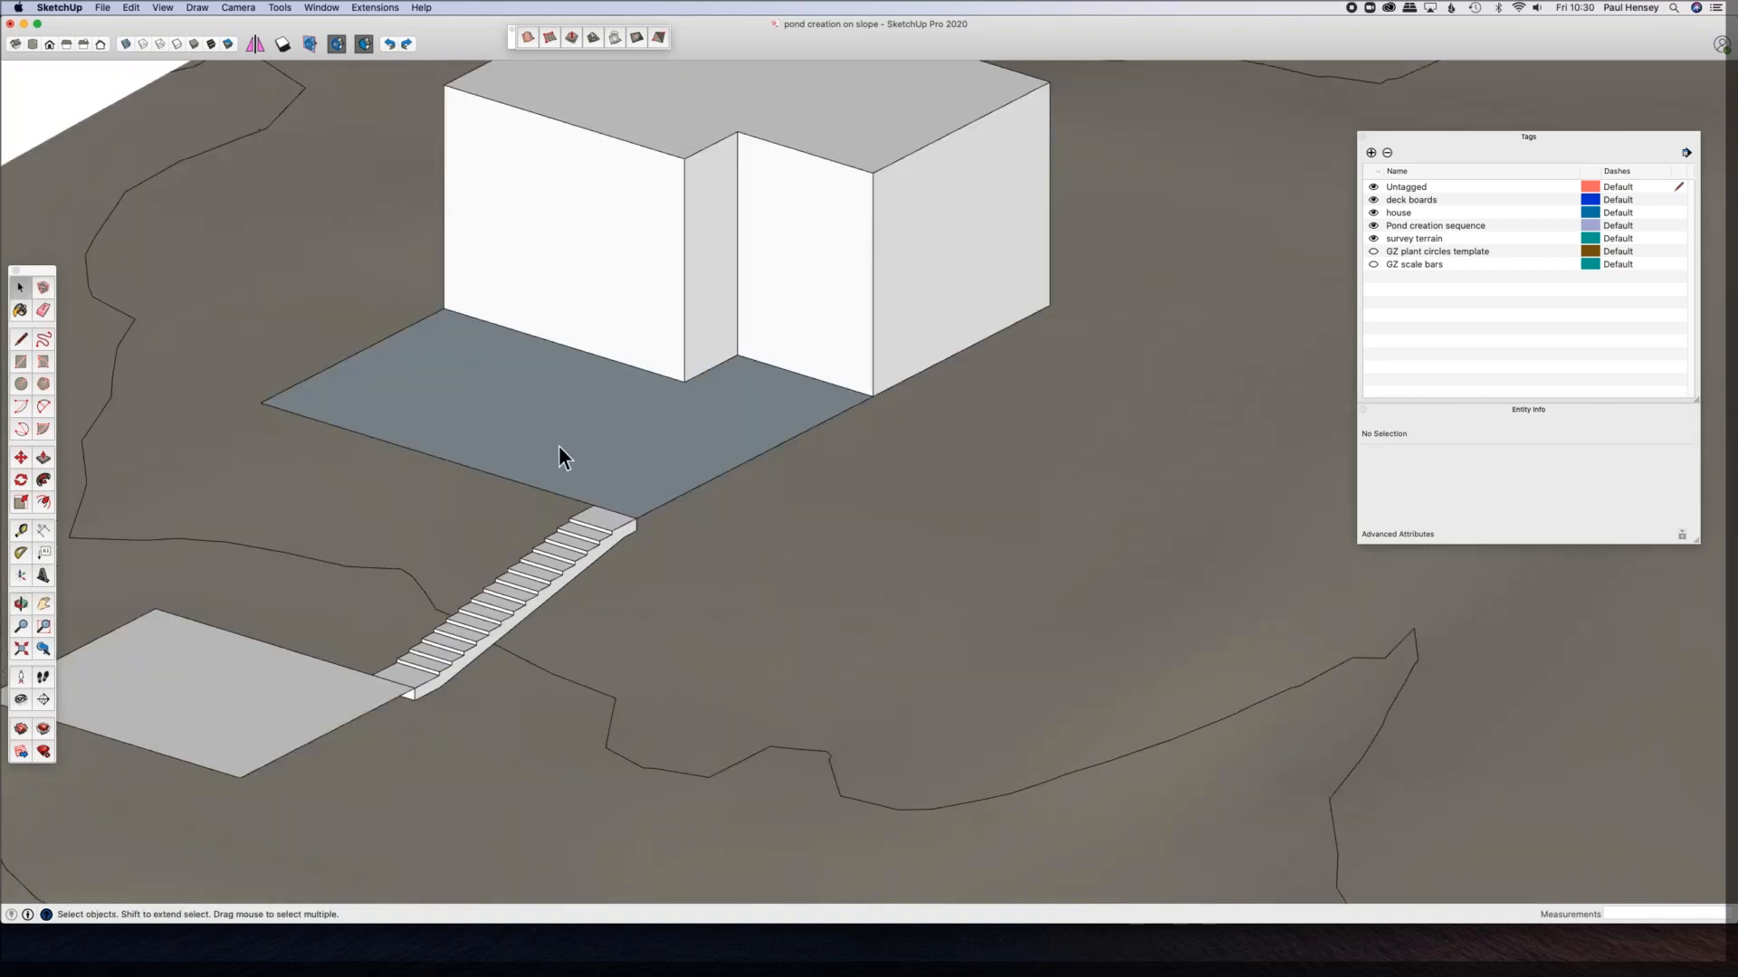
key(l)
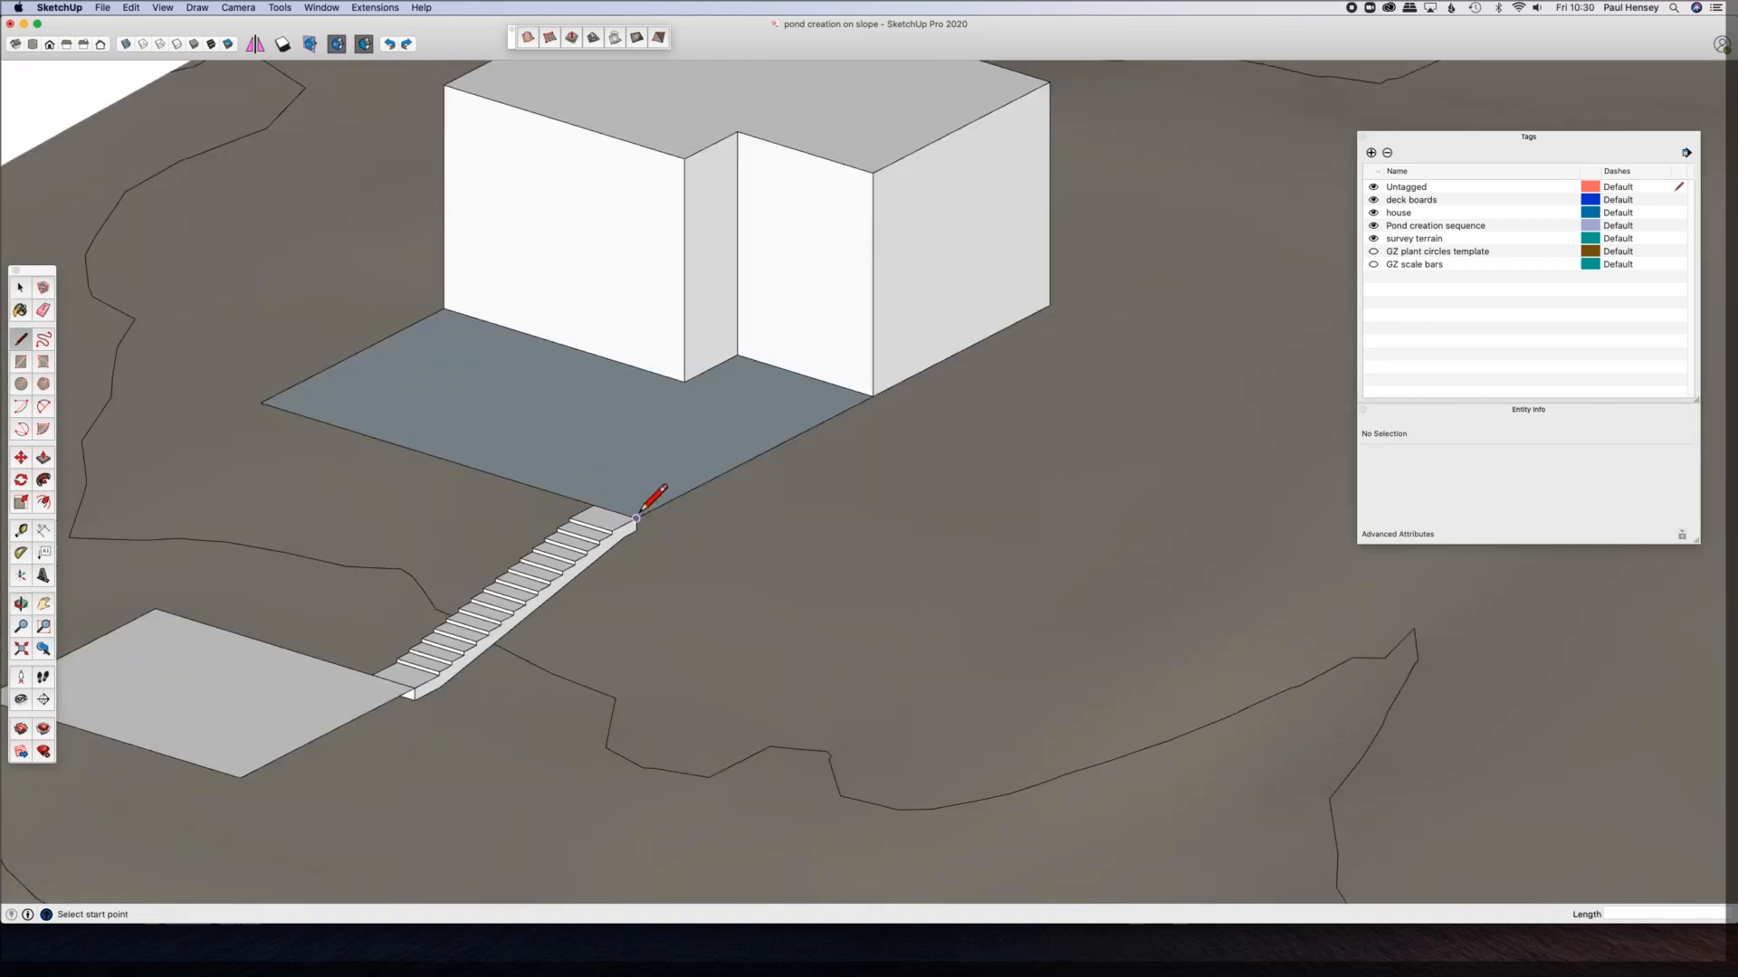
click(1050, 305)
scroll(627, 524, up, 5)
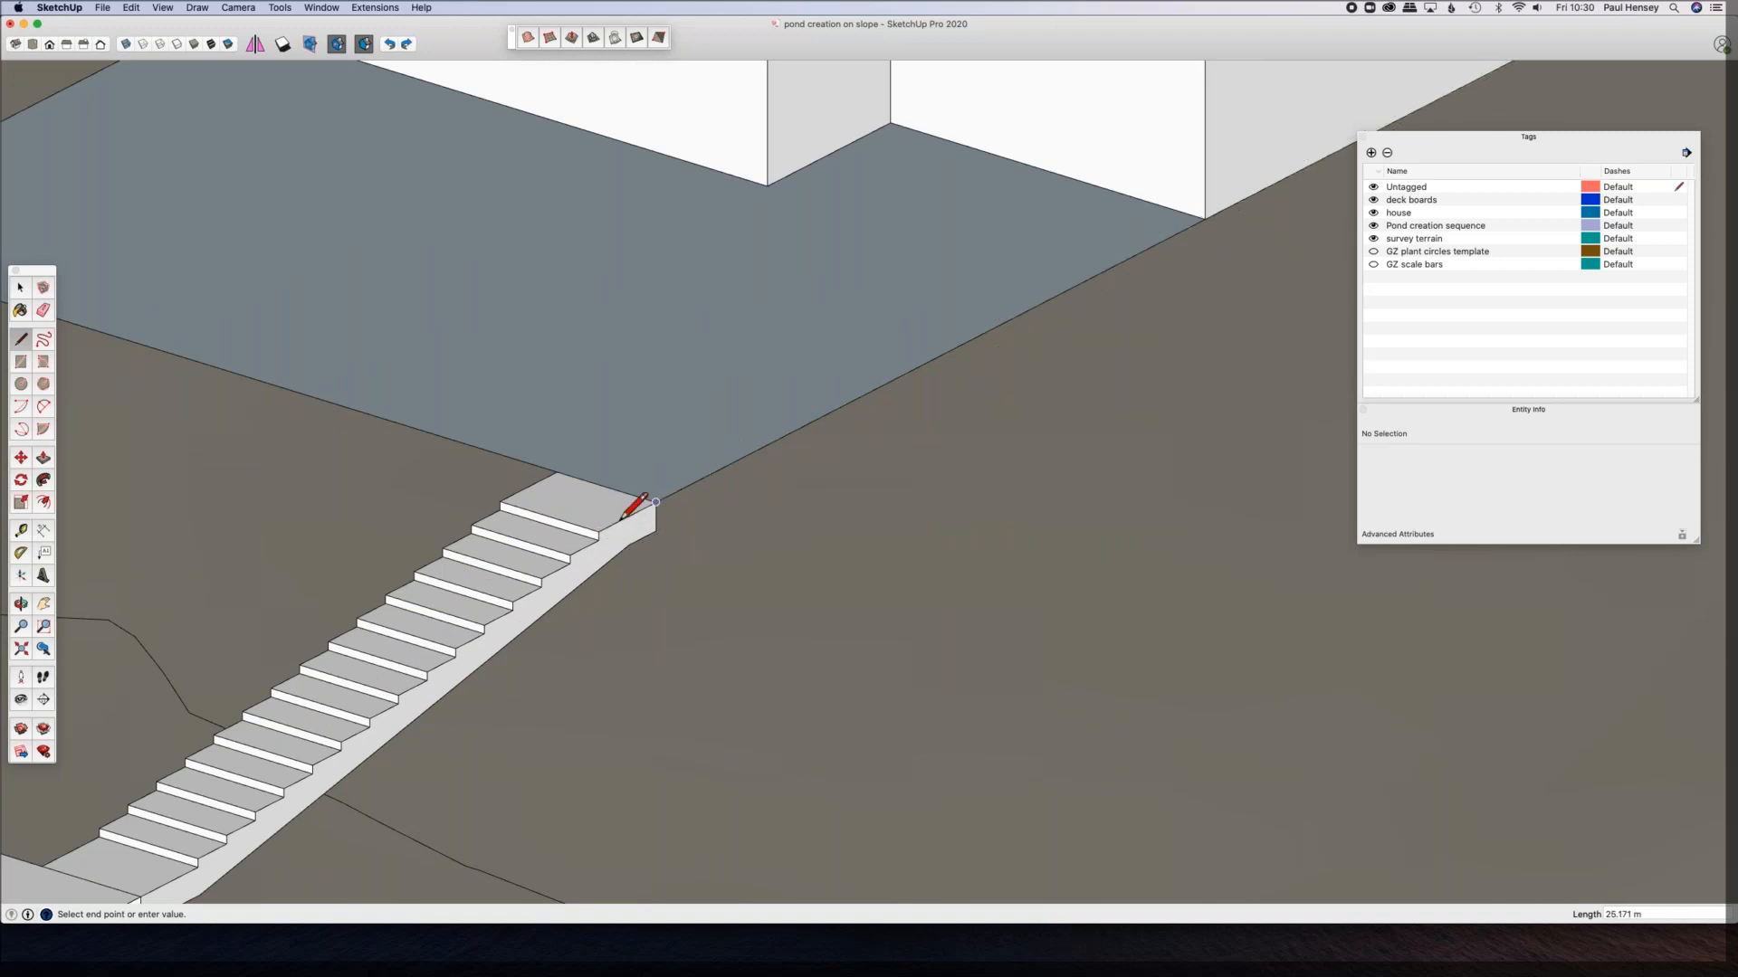
scroll(653, 503, up, 4)
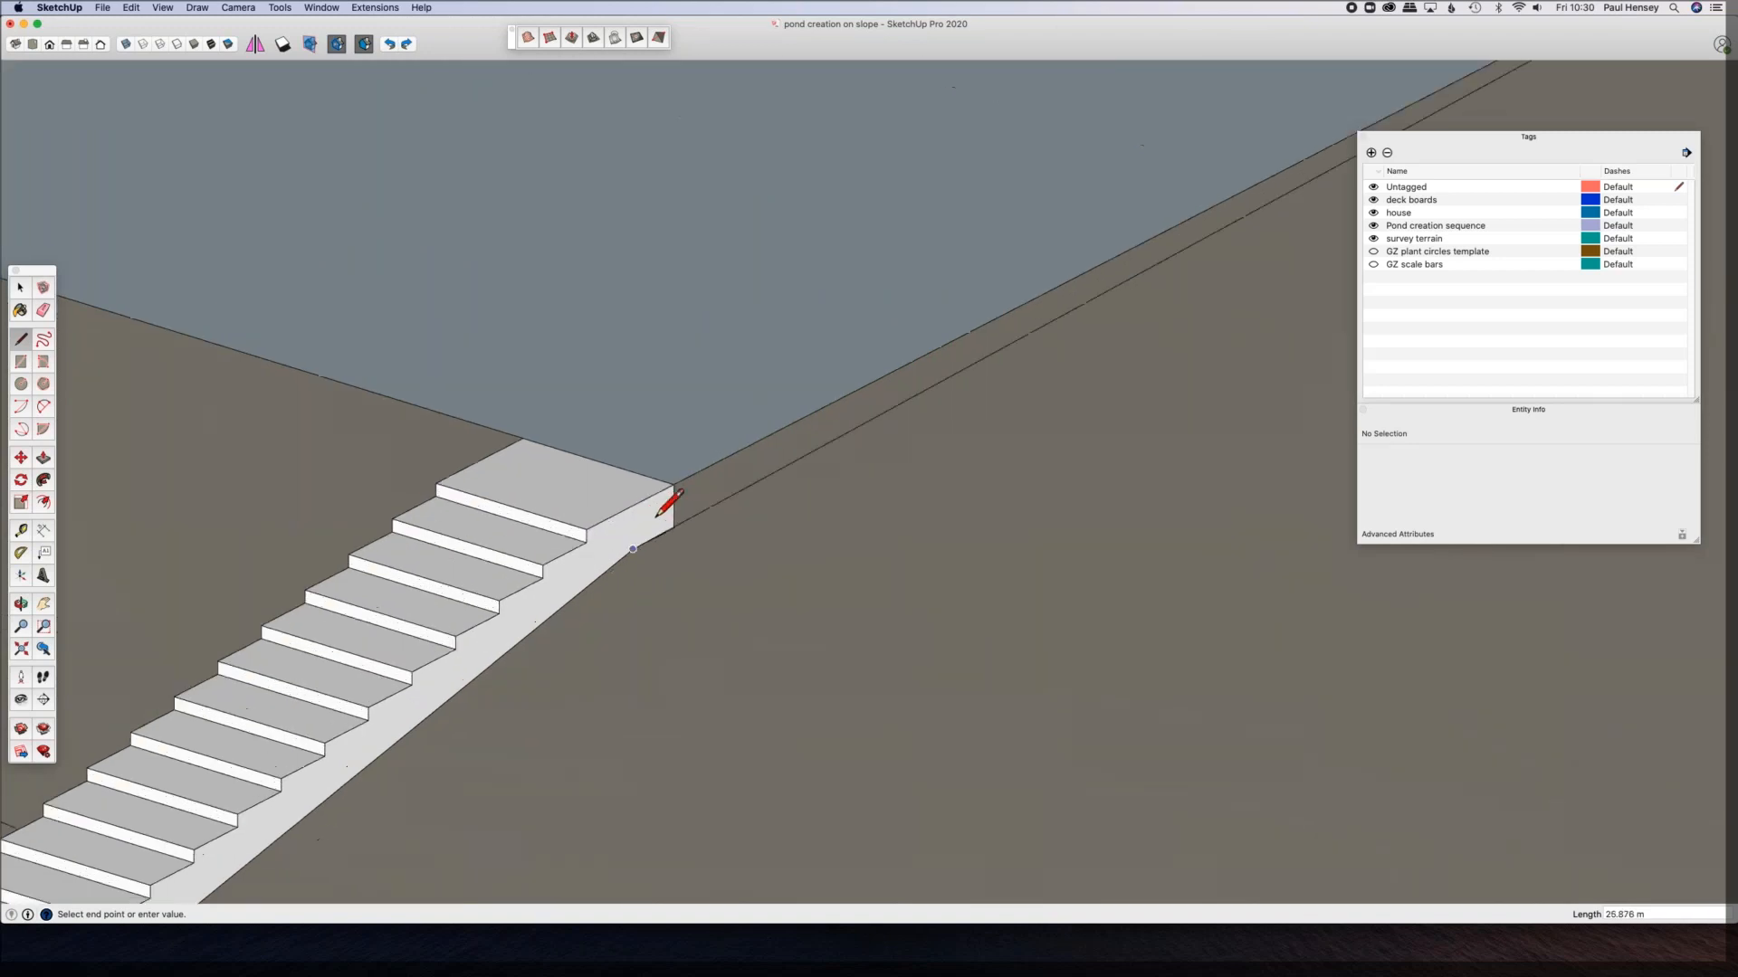
click(683, 469)
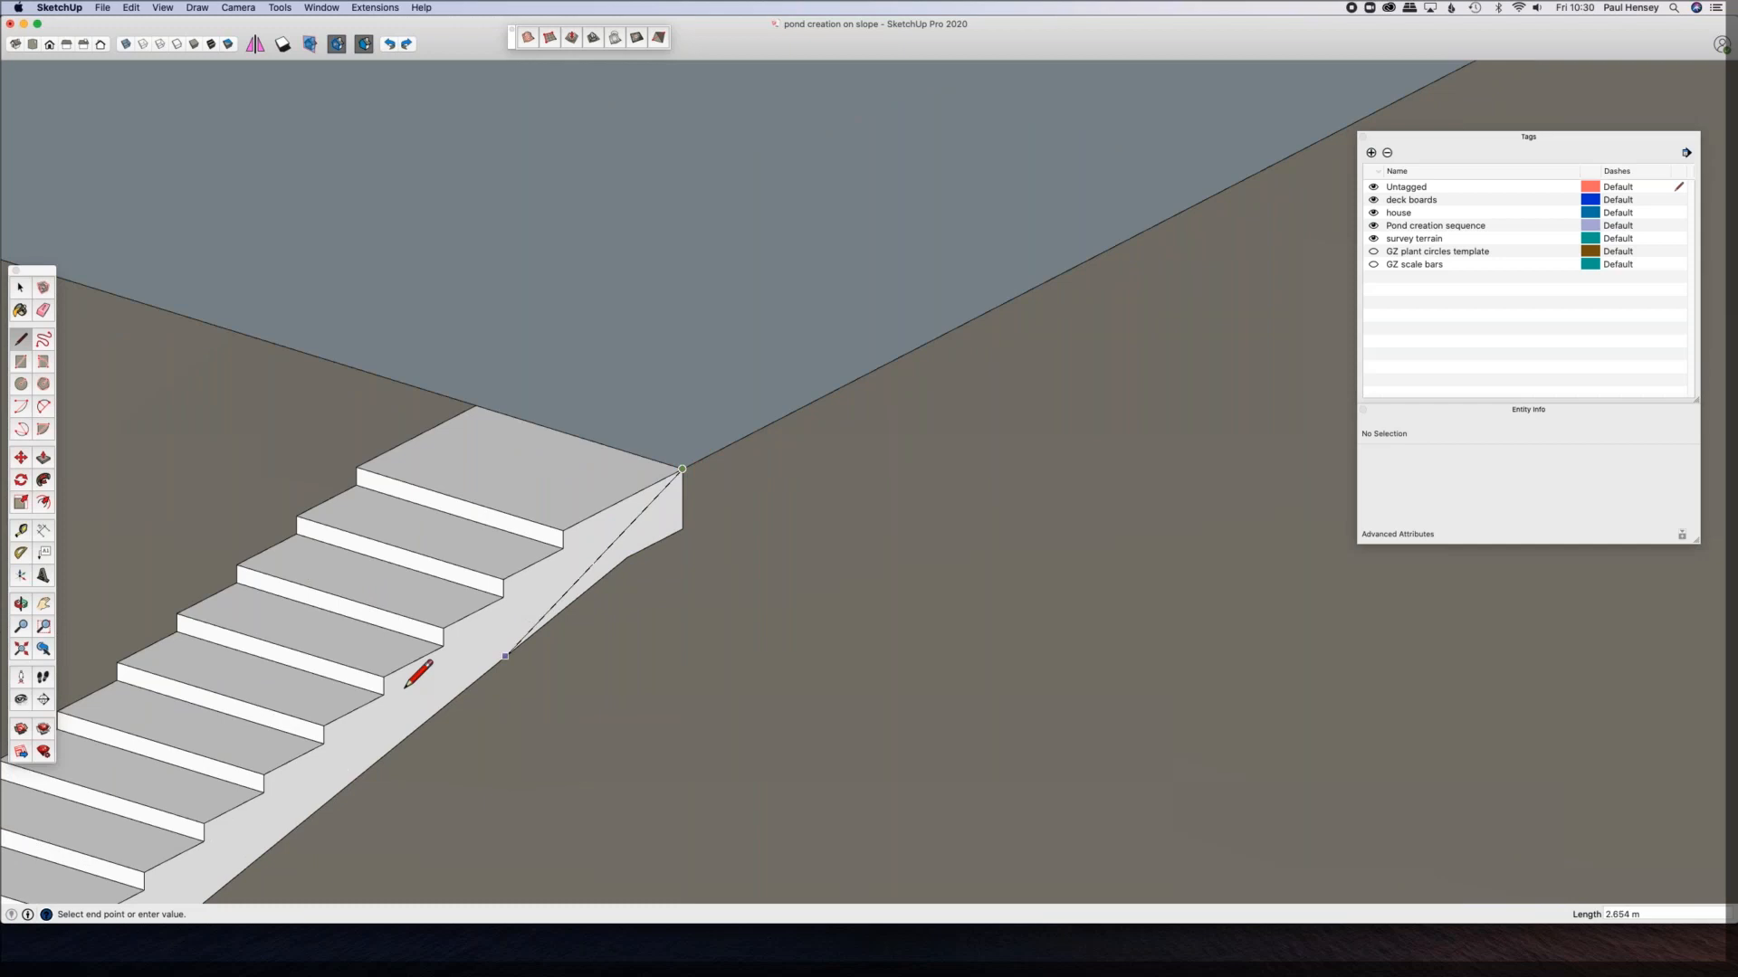
Step: Continue the line outline down the outer side of the stairs to the corner where they meet the lower platform
scroll(409, 675, down, 2)
scroll(404, 690, down, 2)
shift+middle_drag(403, 690, 972, 106)
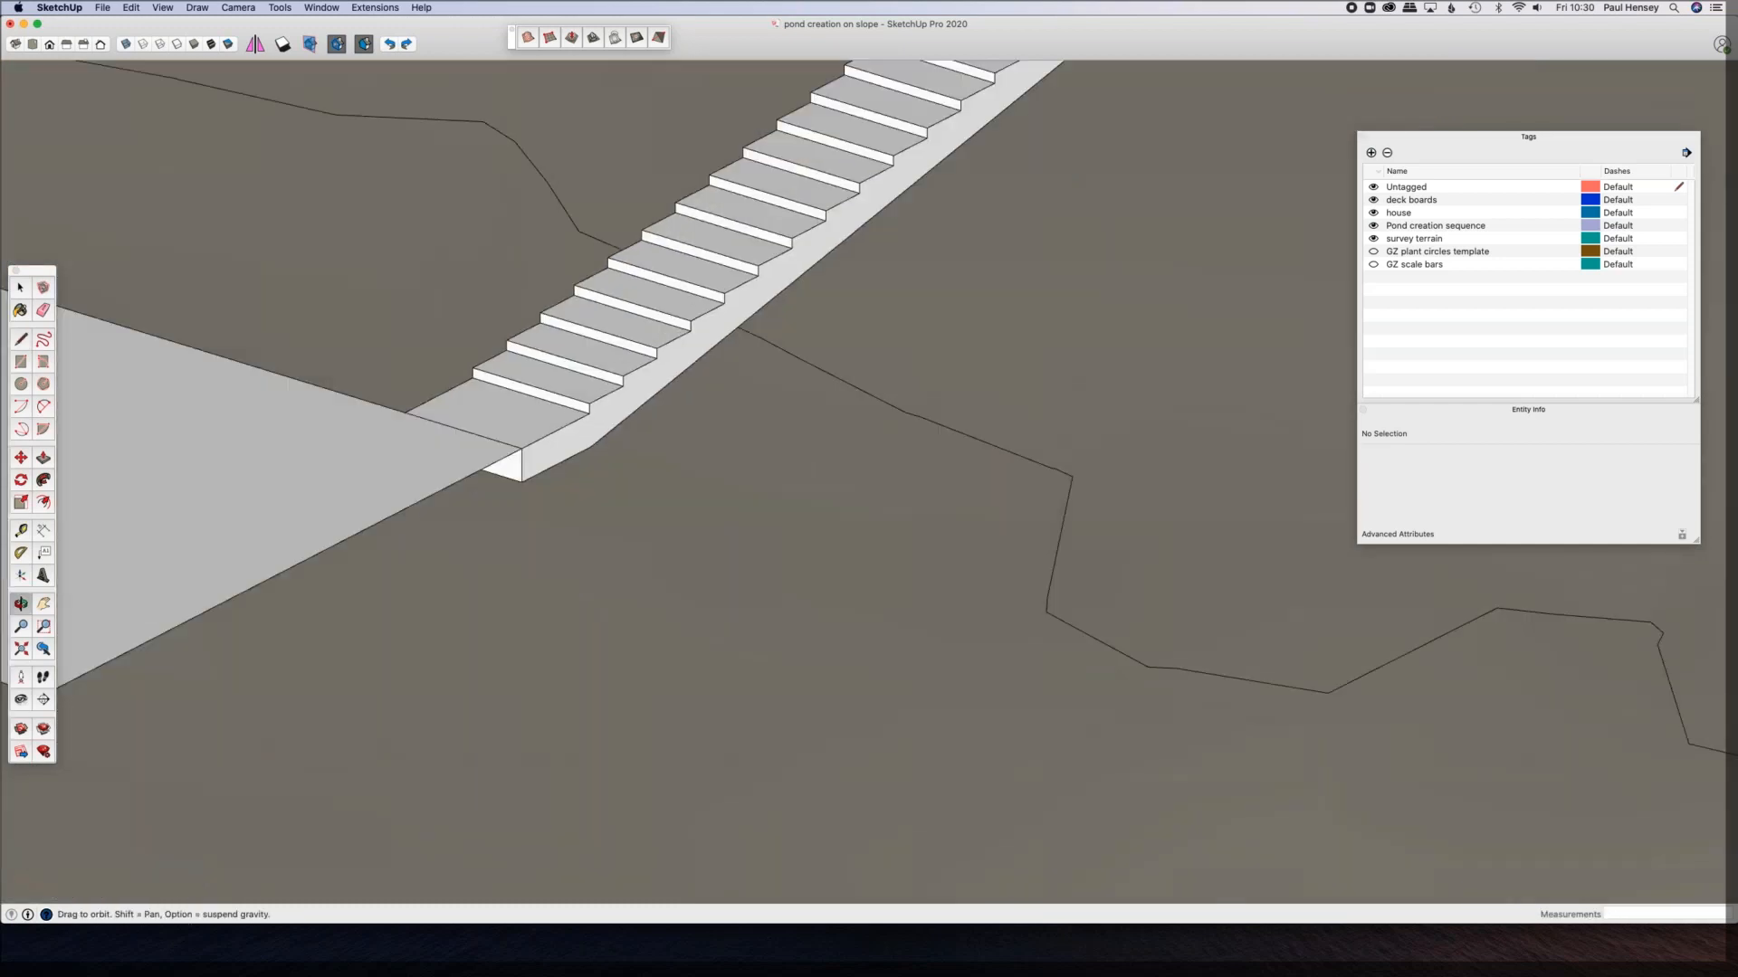
click(592, 424)
click(522, 449)
Step: Trace the lower platform's outer corners with lines, ending at the inner foot of the stairs
scroll(382, 524, down, 2)
scroll(382, 523, down, 2)
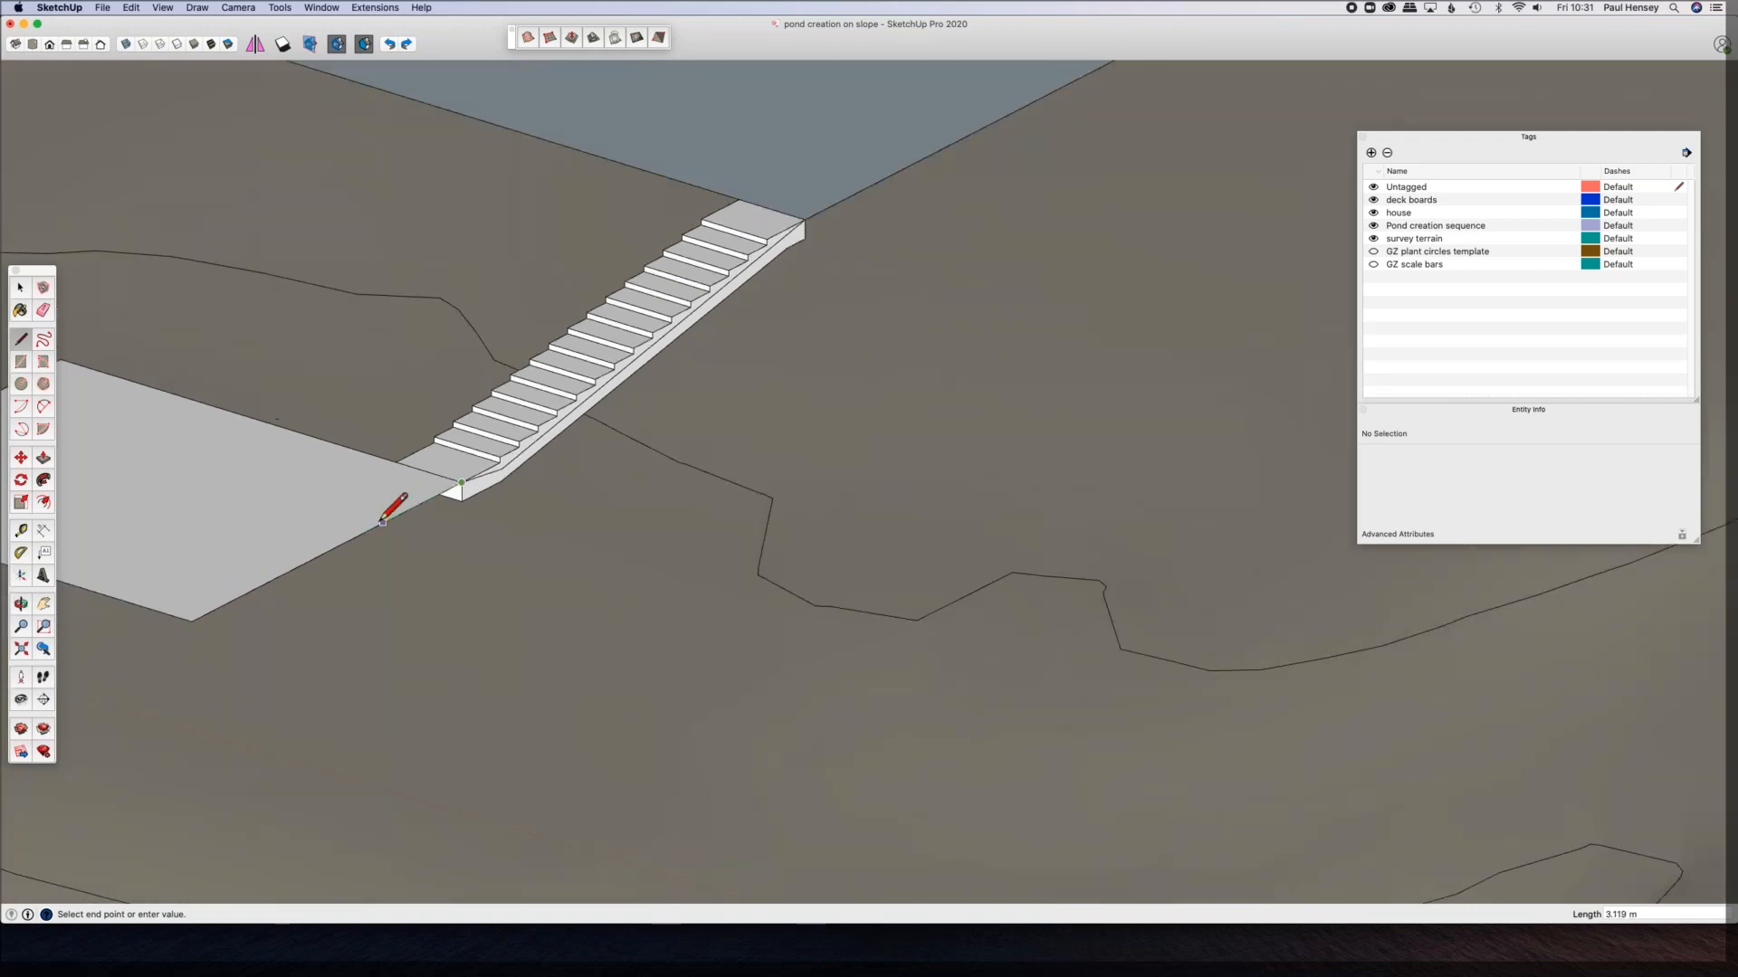
mouse_move(226, 586)
shift+middle_down()
mouse_move(271, 552)
mouse_move(845, 551)
mouse_move(13, 382)
shift+middle_up()
click(505, 472)
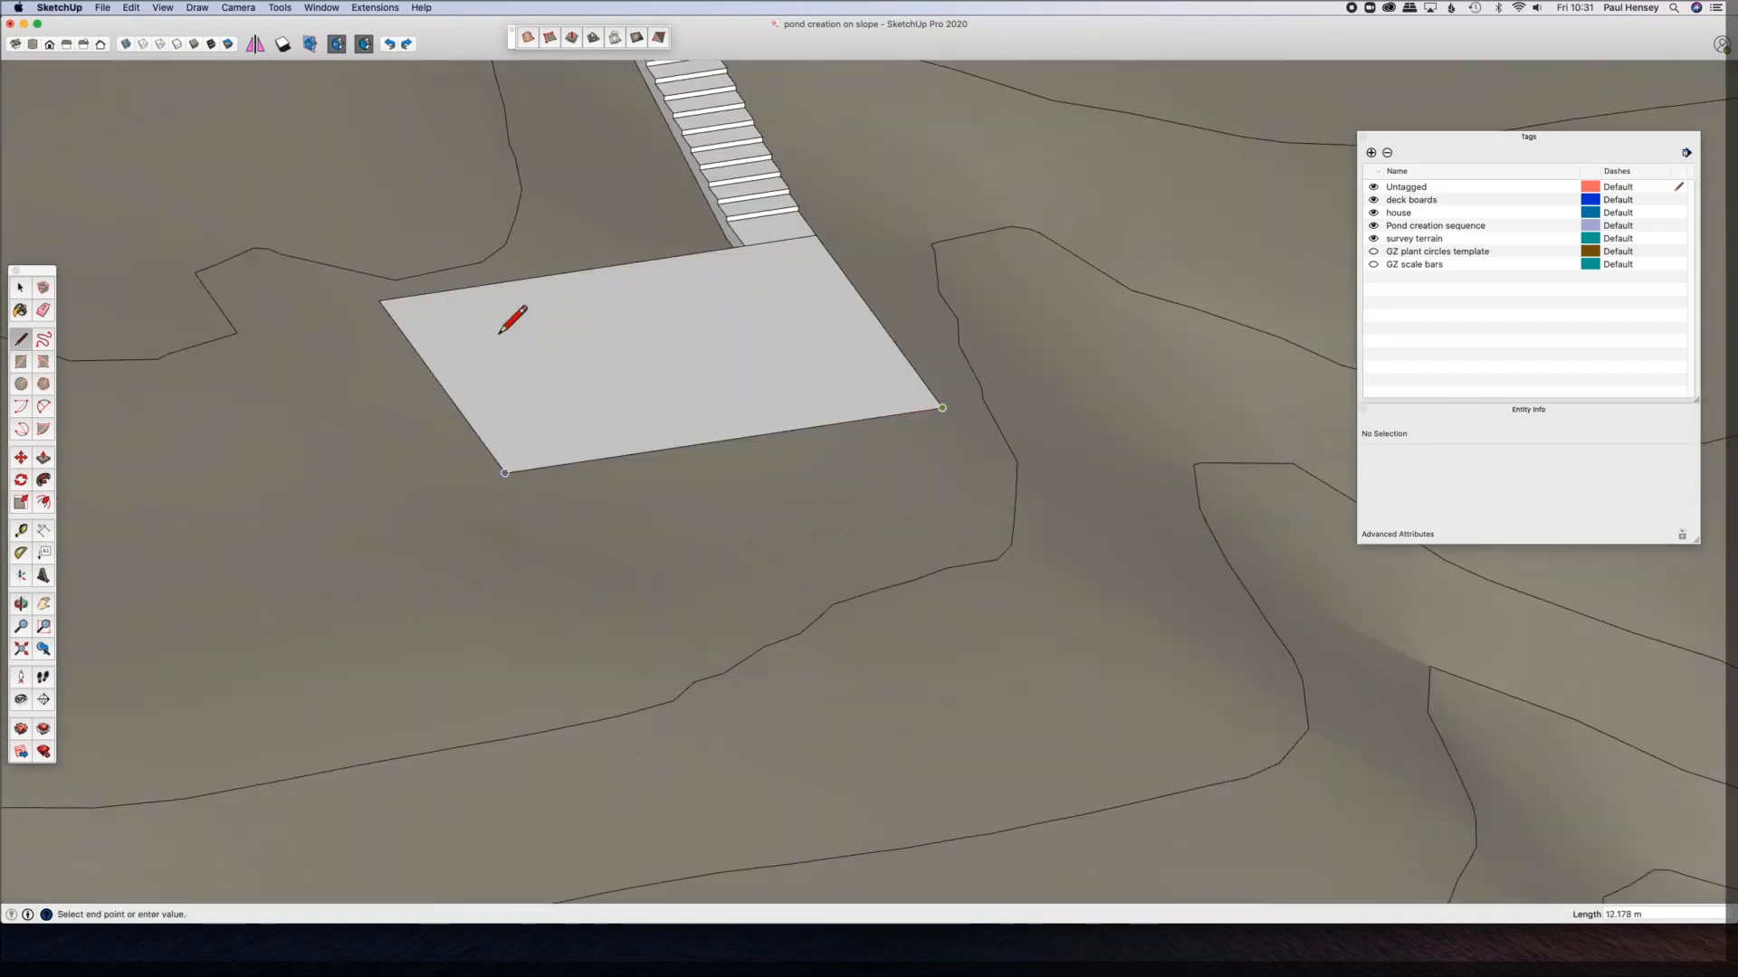
click(378, 300)
click(743, 245)
Step: Continue the line outline up the inner side of the stairs and around the deck's outer edge
shift+middle_drag(734, 477, 847, 828)
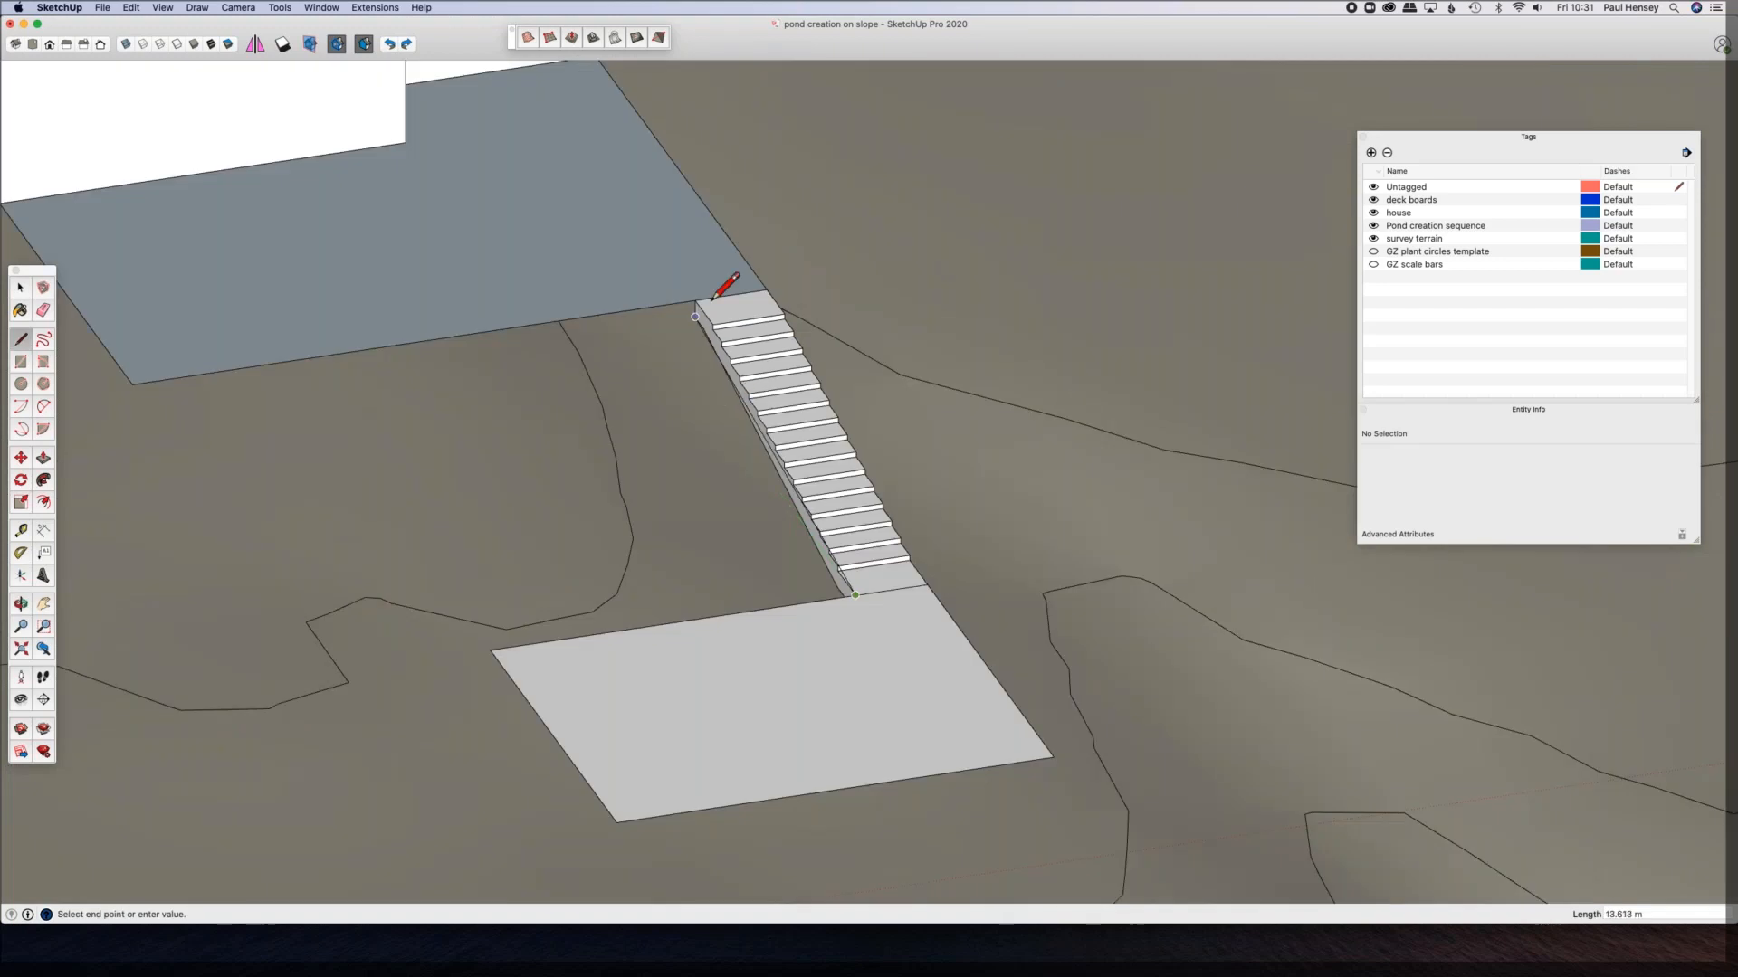
middle_drag(240, 413, 545, 438)
shift+middle_drag(665, 565, 896, 617)
click(308, 450)
Step: Continue the line outline across the base of the house's back wall and along its side wall, and finish drawing
mouse_move(749, 492)
middle_down()
mouse_move(966, 512)
mouse_move(935, 514)
mouse_move(783, 625)
mouse_move(1140, 643)
mouse_move(974, 559)
mouse_move(403, 540)
middle_up()
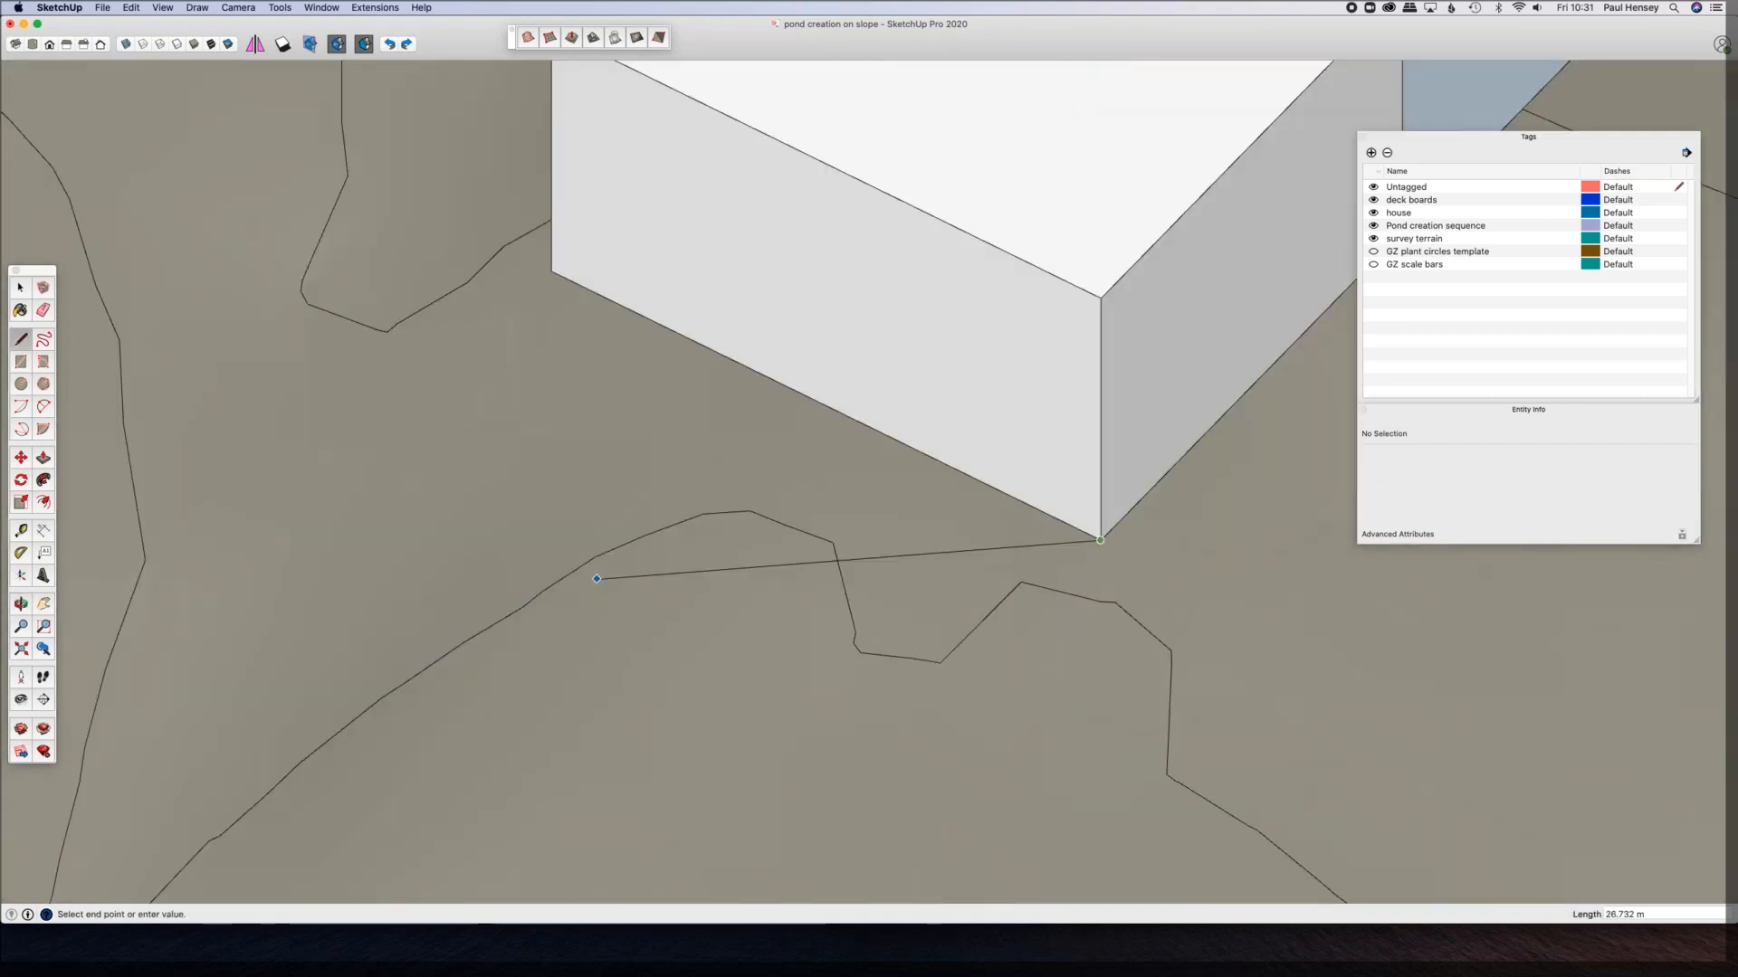
click(903, 366)
click(565, 271)
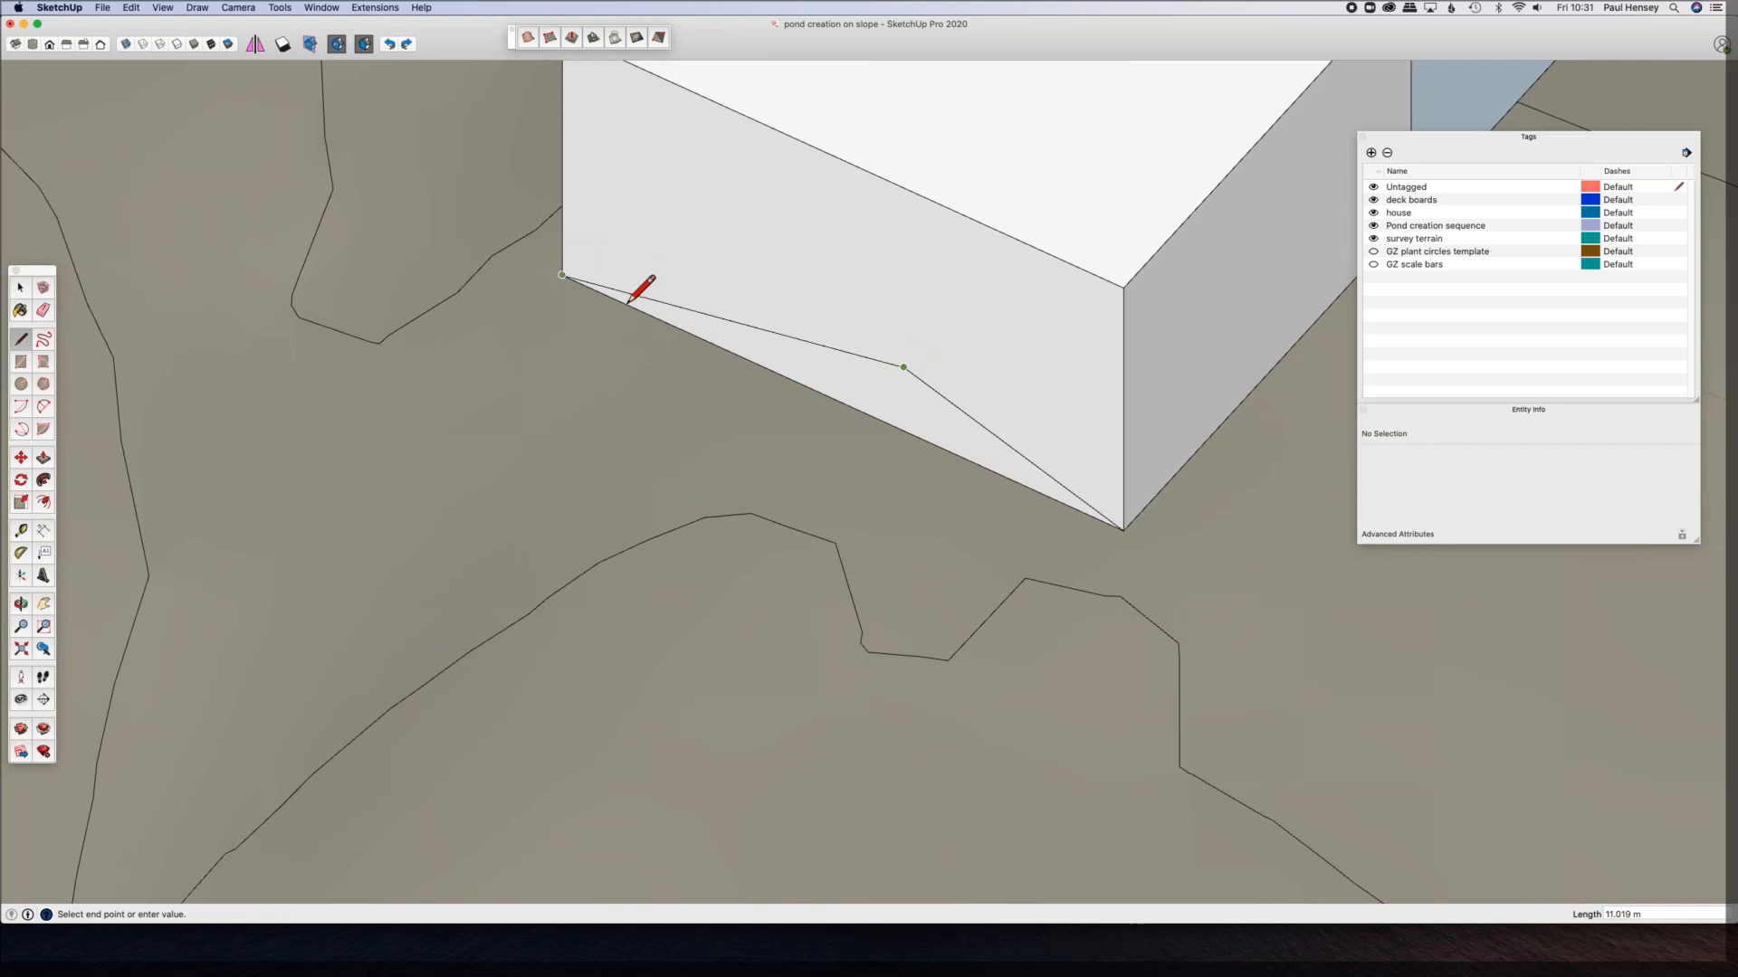
mouse_move(768, 430)
middle_down()
mouse_move(884, 481)
mouse_move(714, 371)
mouse_move(1058, 334)
mouse_move(909, 213)
middle_up()
mouse_move(1047, 303)
middle_down()
mouse_move(1109, 263)
mouse_move(1001, 299)
mouse_move(757, 535)
middle_up()
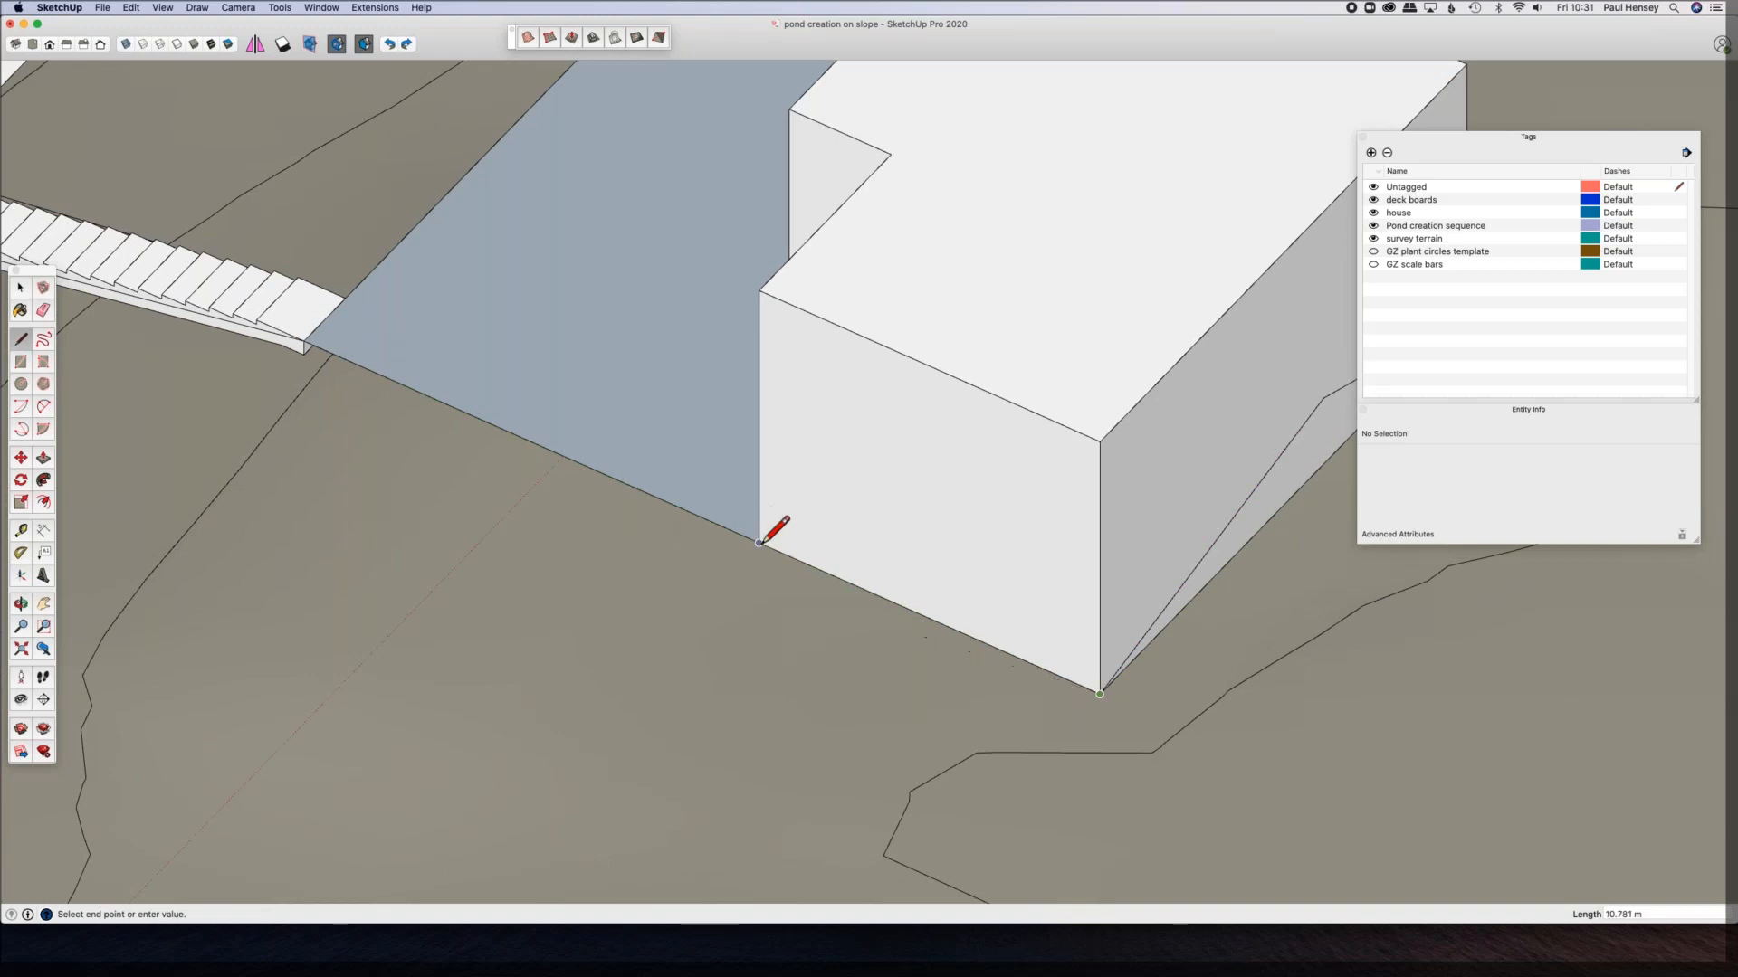
middle_drag(1226, 365, 947, 247)
key(space)
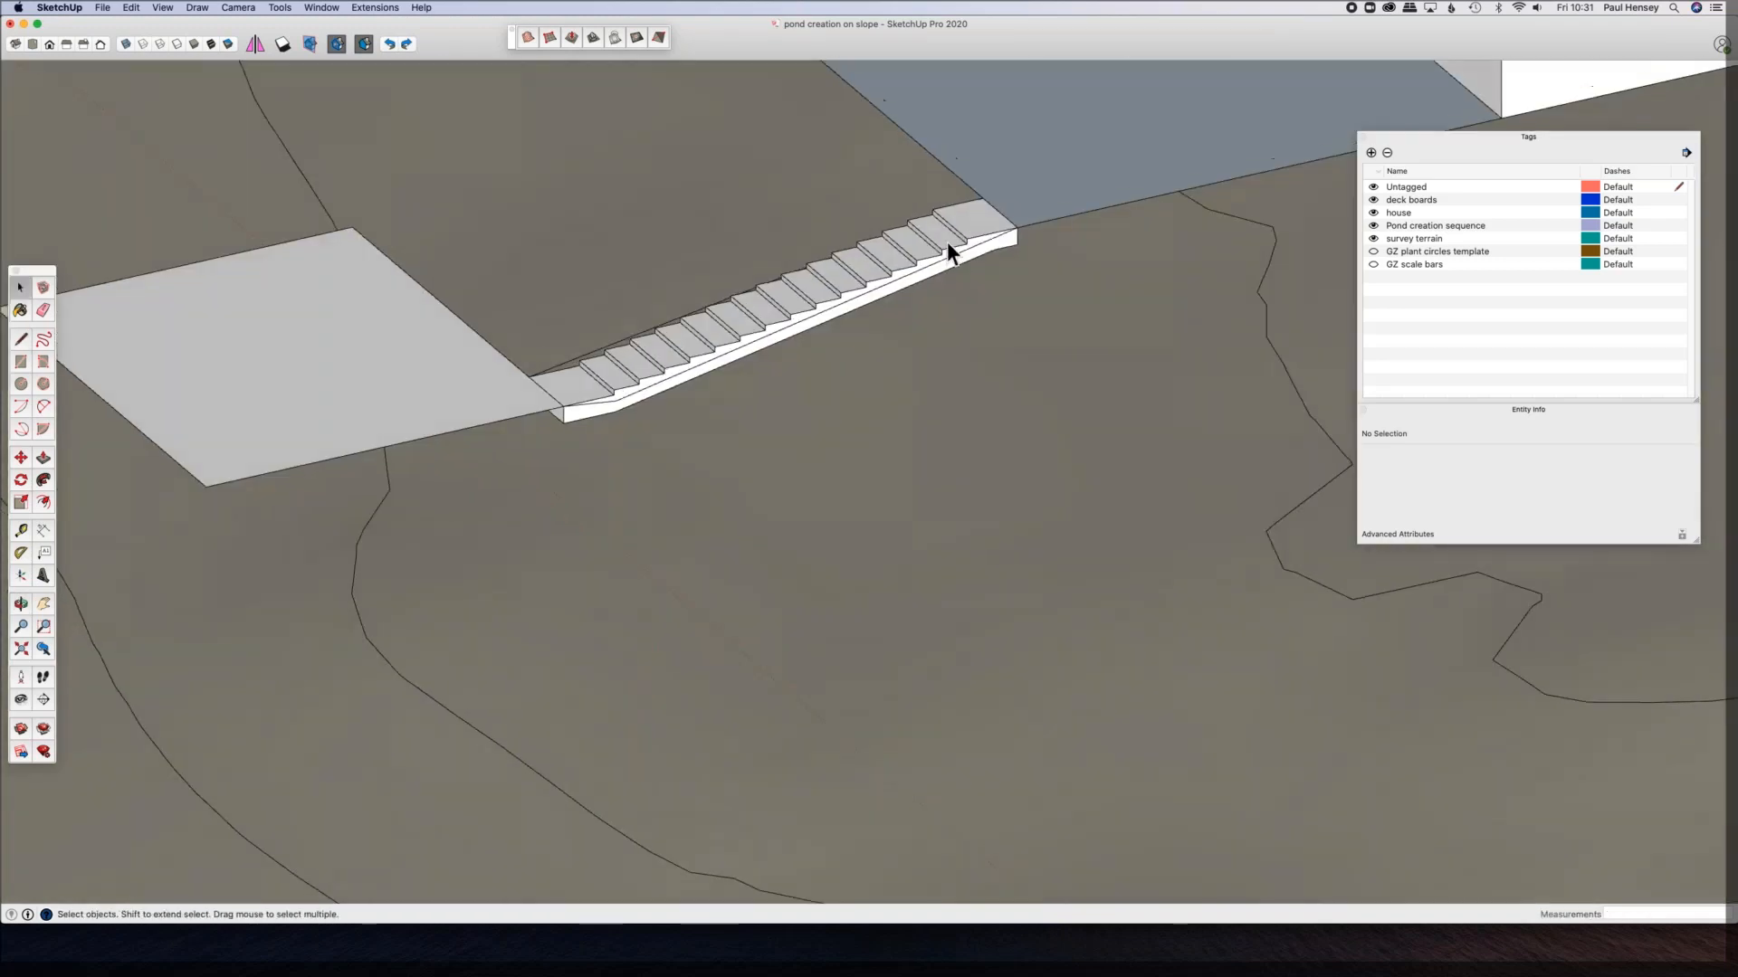
Step: Select all the connected edges outlining the house, deck, stairs and lower platform, and make them a group
click(650, 402)
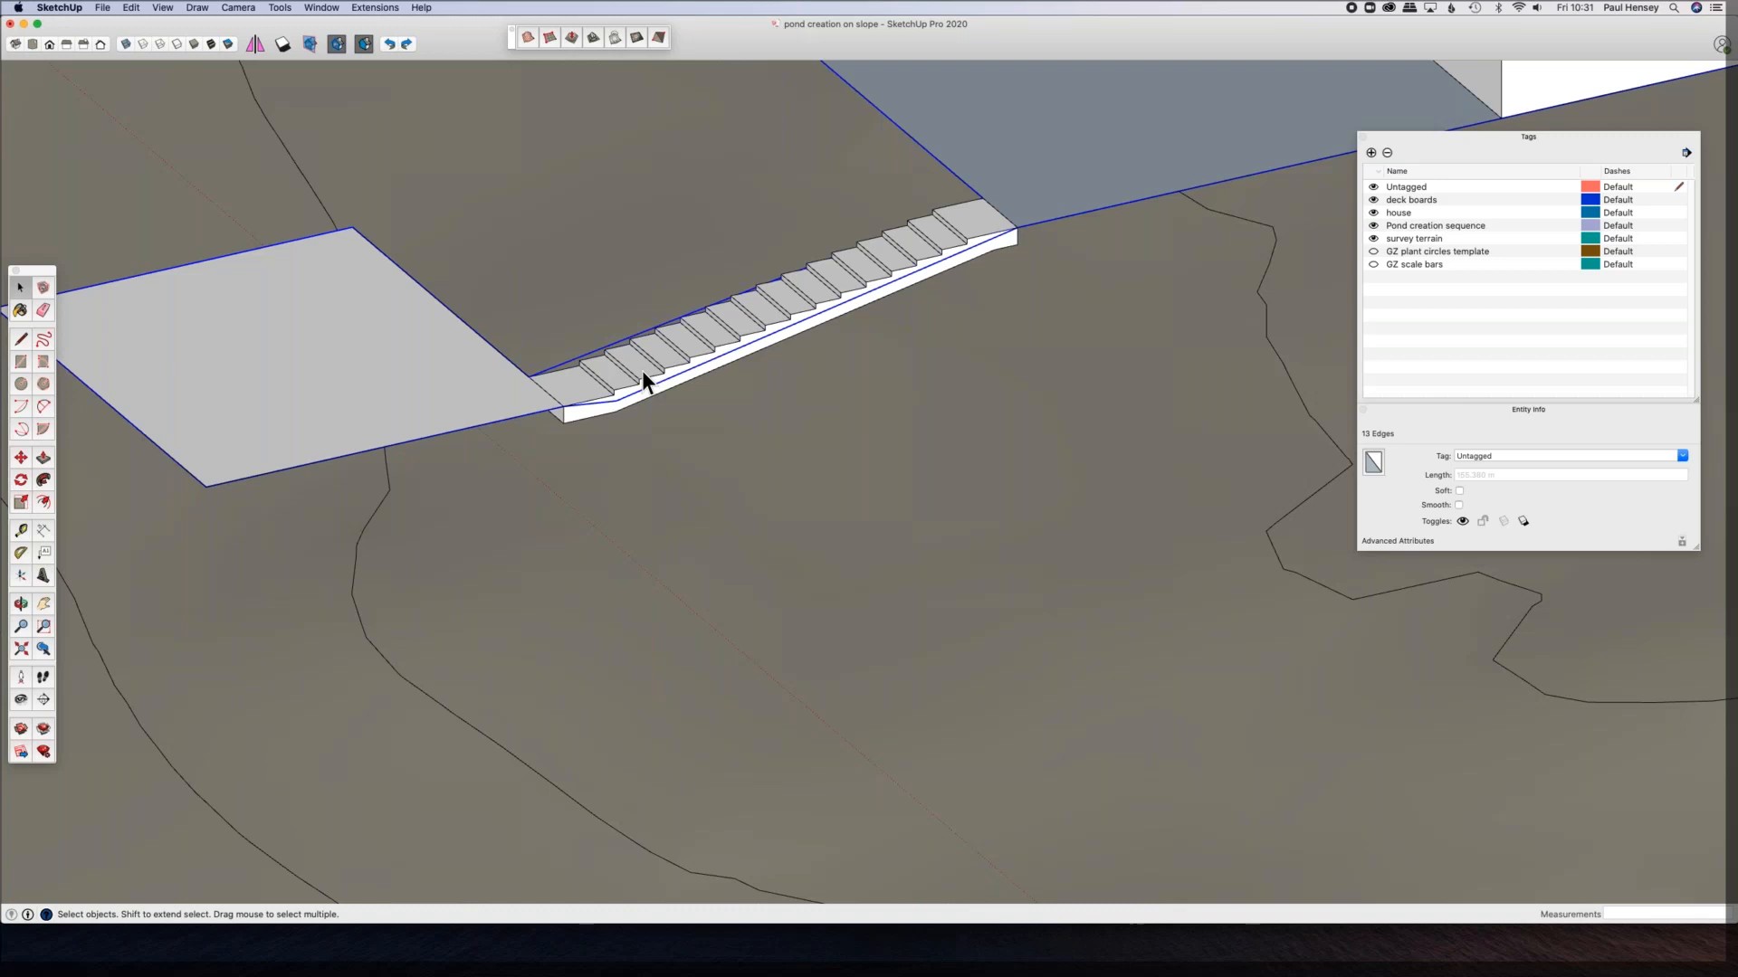
right_click(656, 386)
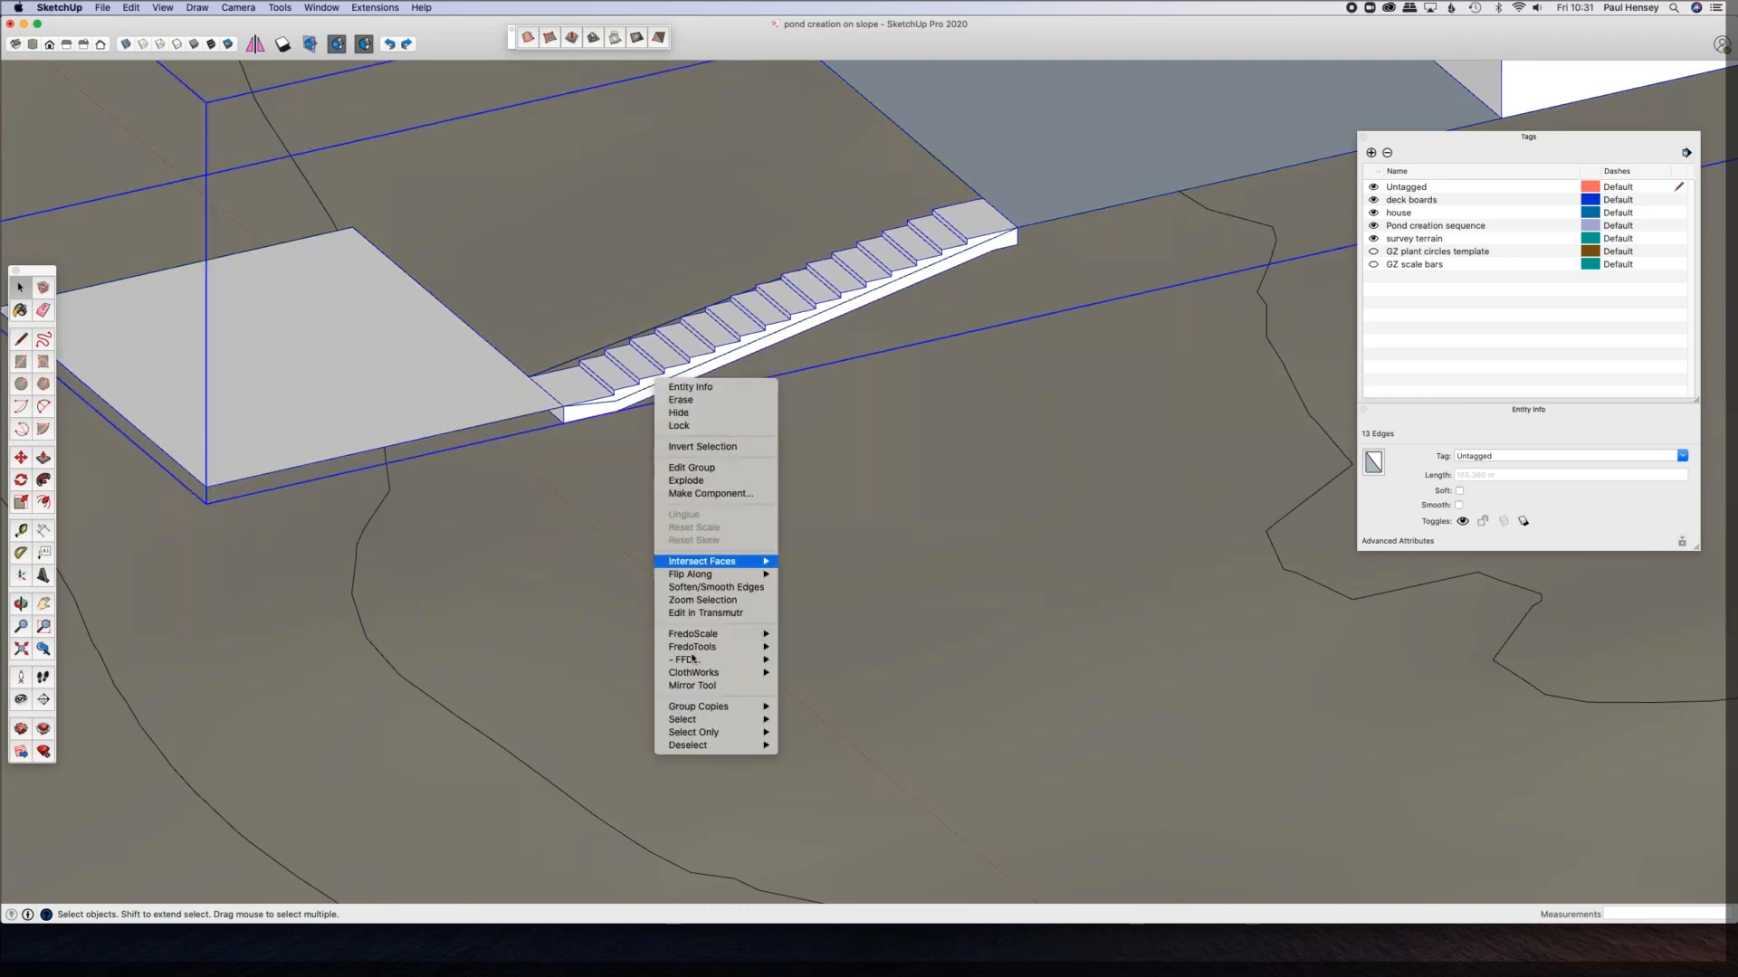
click(692, 371)
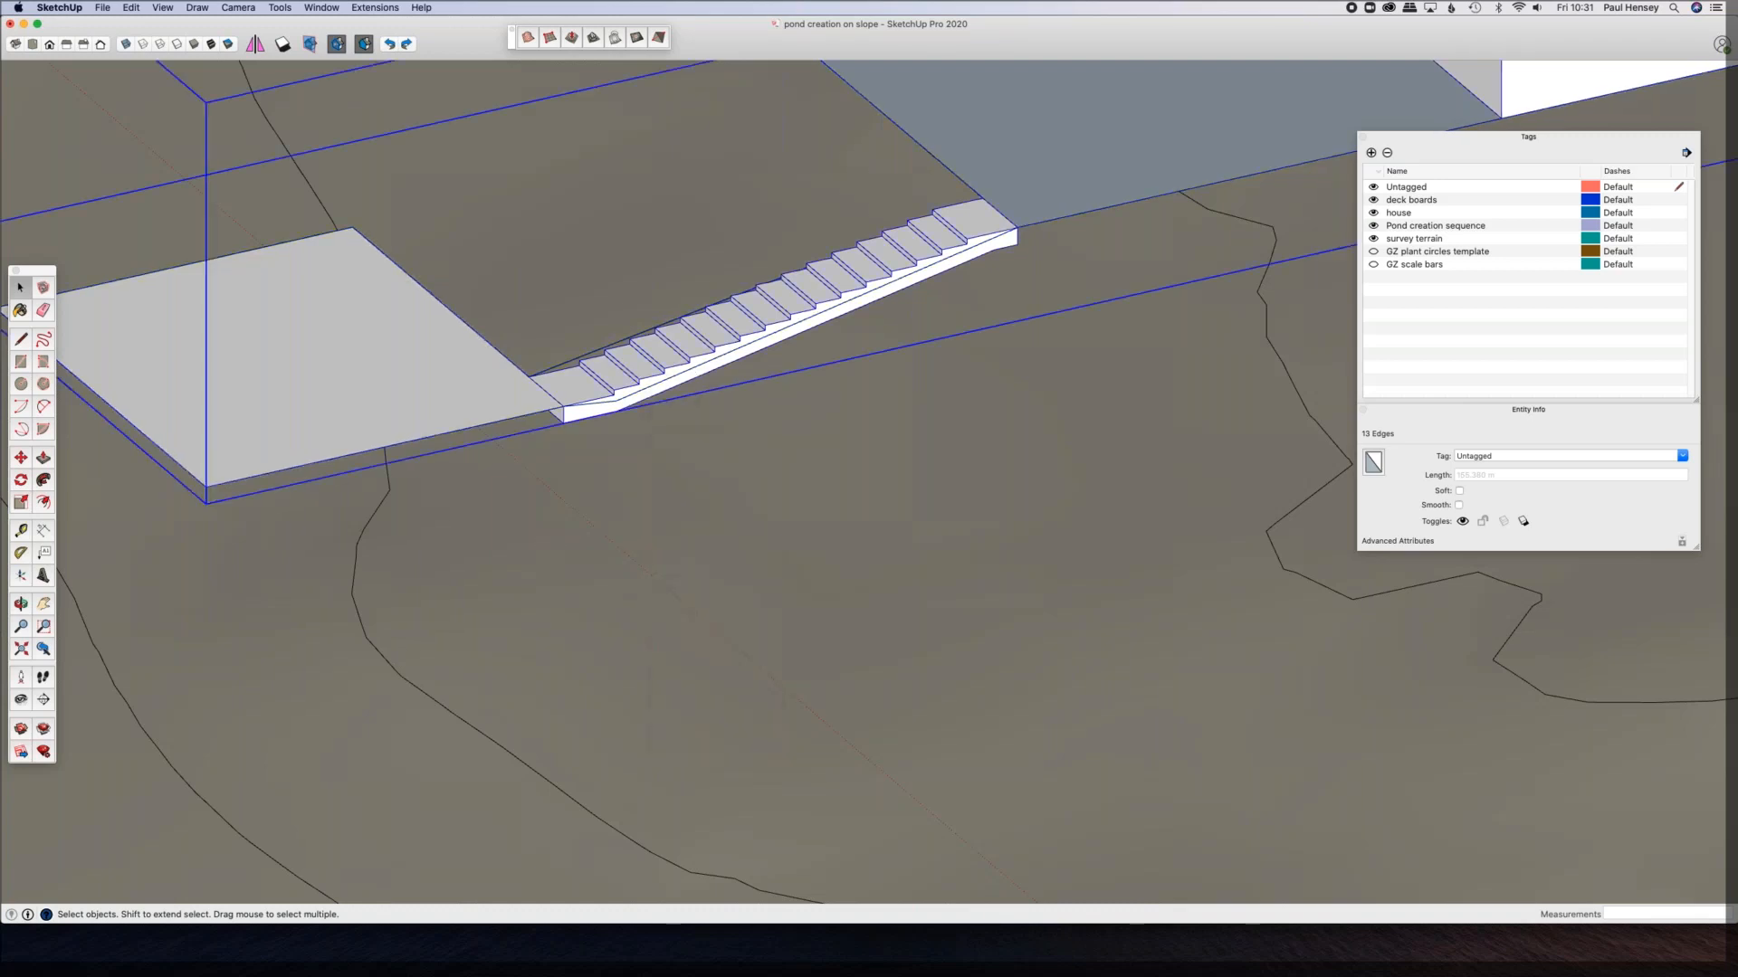
shift+click(489, 394)
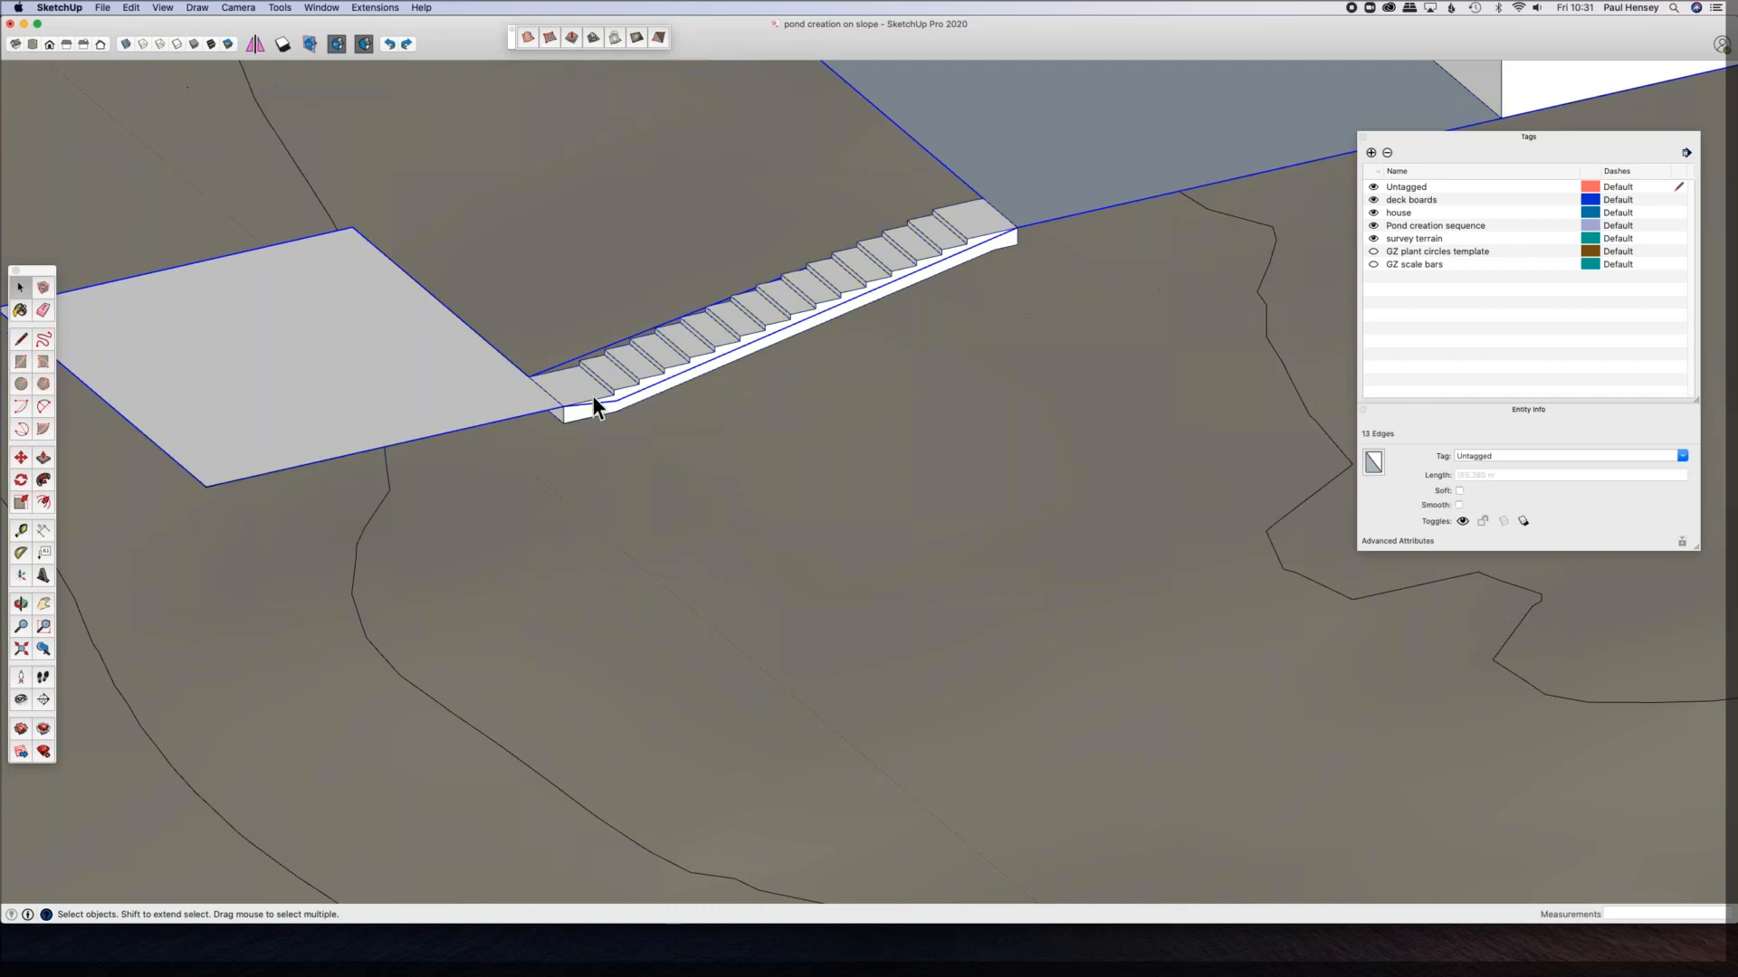
right_click(640, 395)
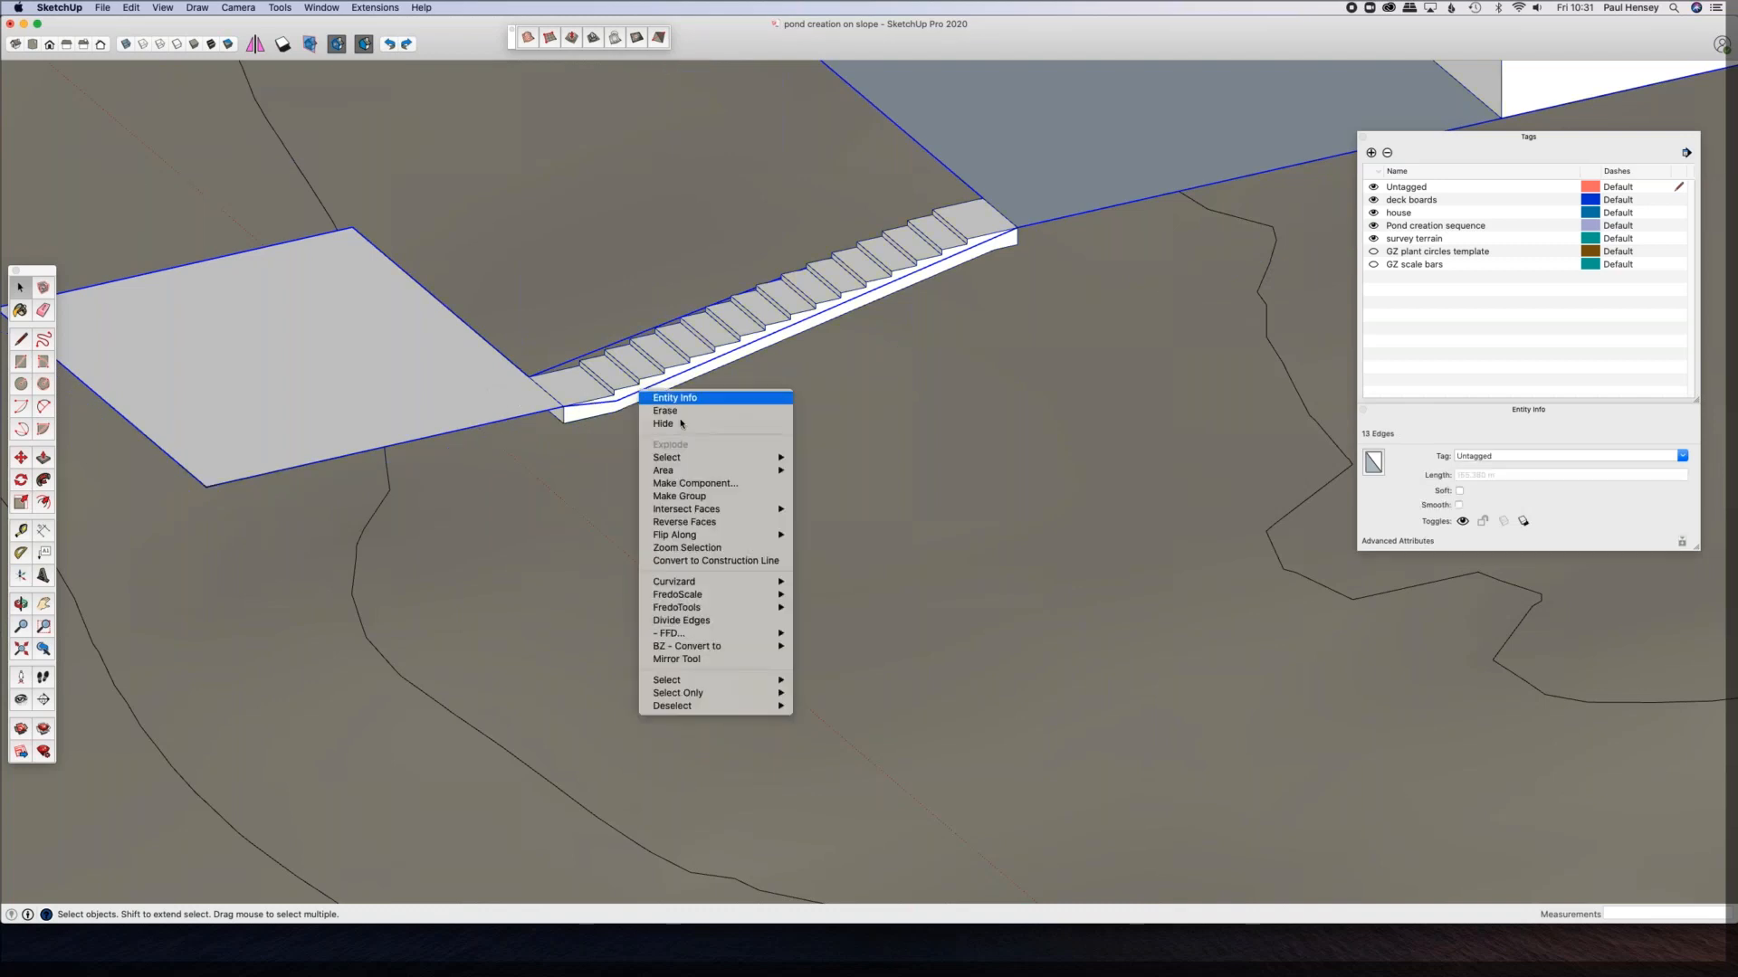
click(692, 498)
click(704, 486)
scroll(752, 653, down, 8)
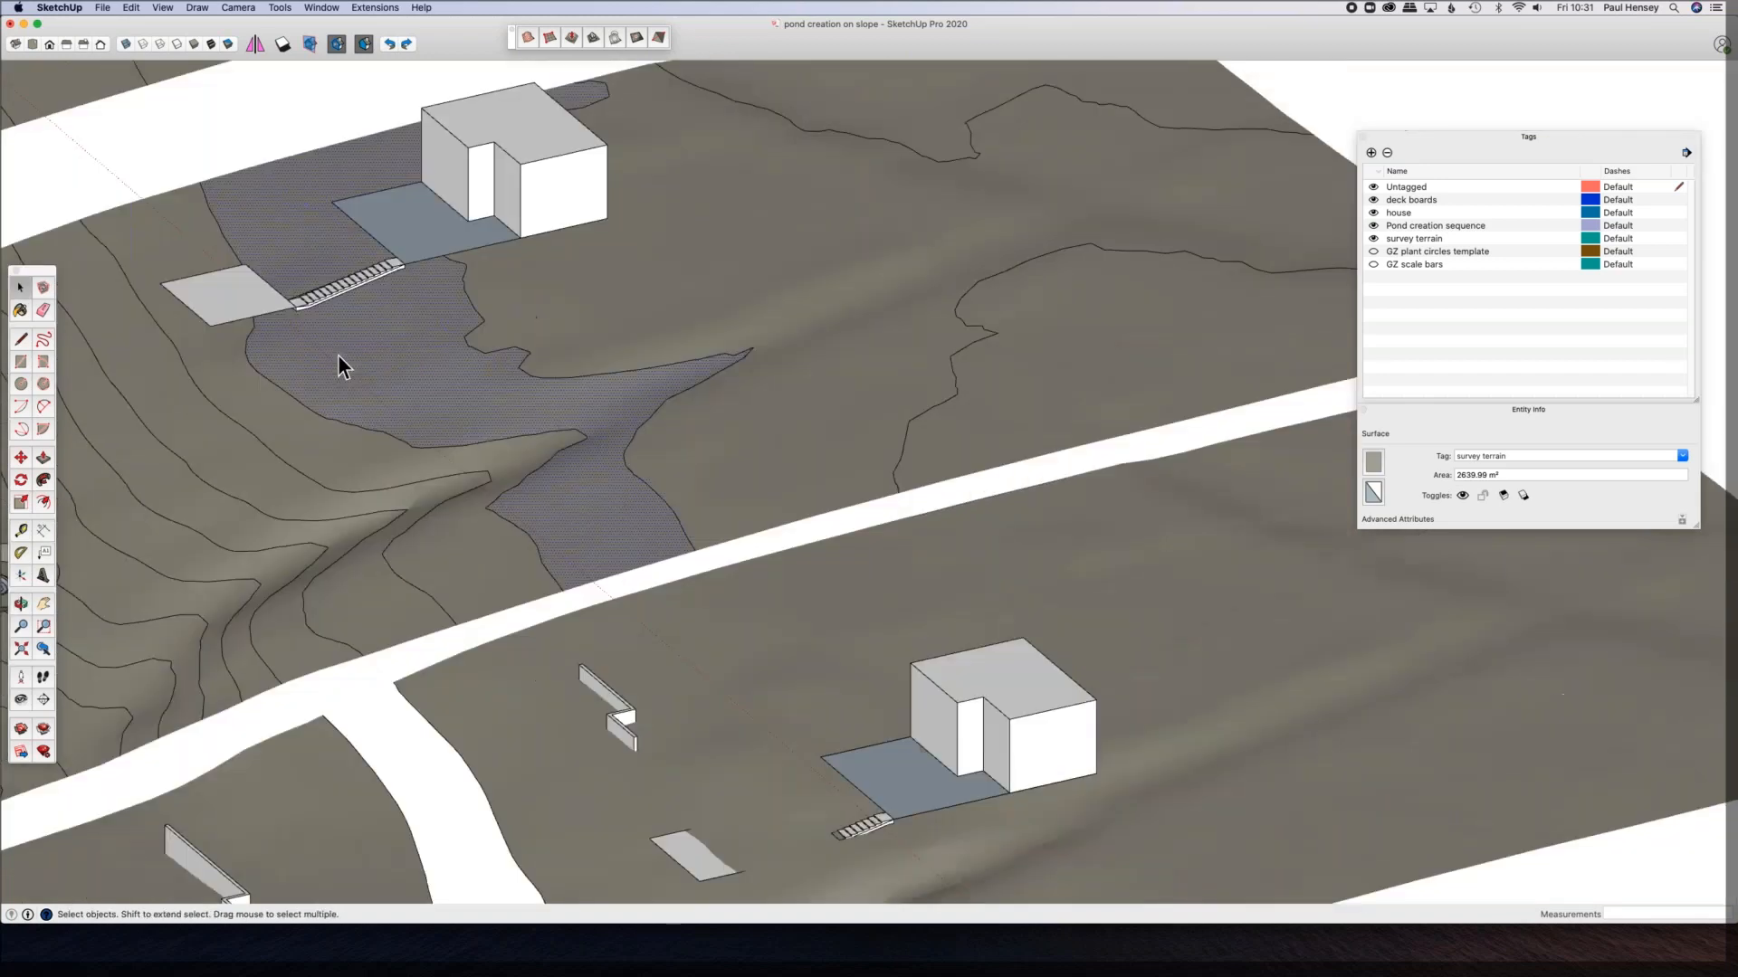
Step: Select the group holding the terrace, the flight of steps and the lower platform beside the house on the uncontoured terrain
shift+middle_drag(796, 737, 745, 524)
scroll(855, 637, up, 5)
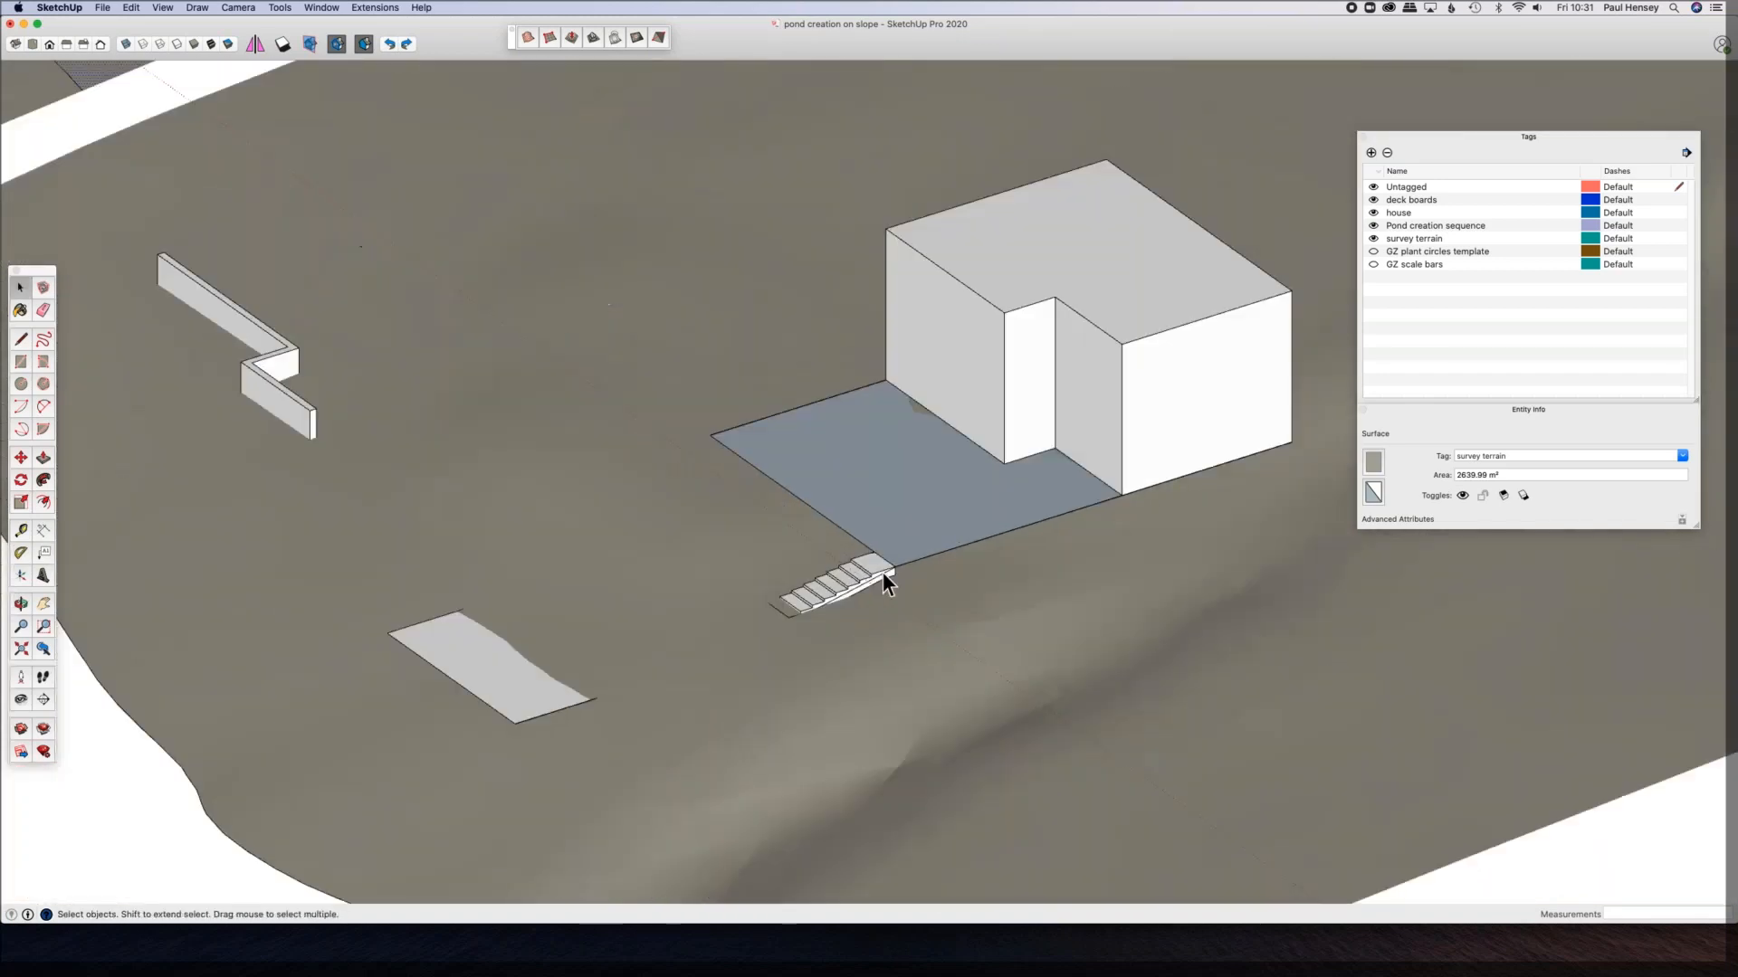
scroll(876, 579, up, 4)
click(812, 601)
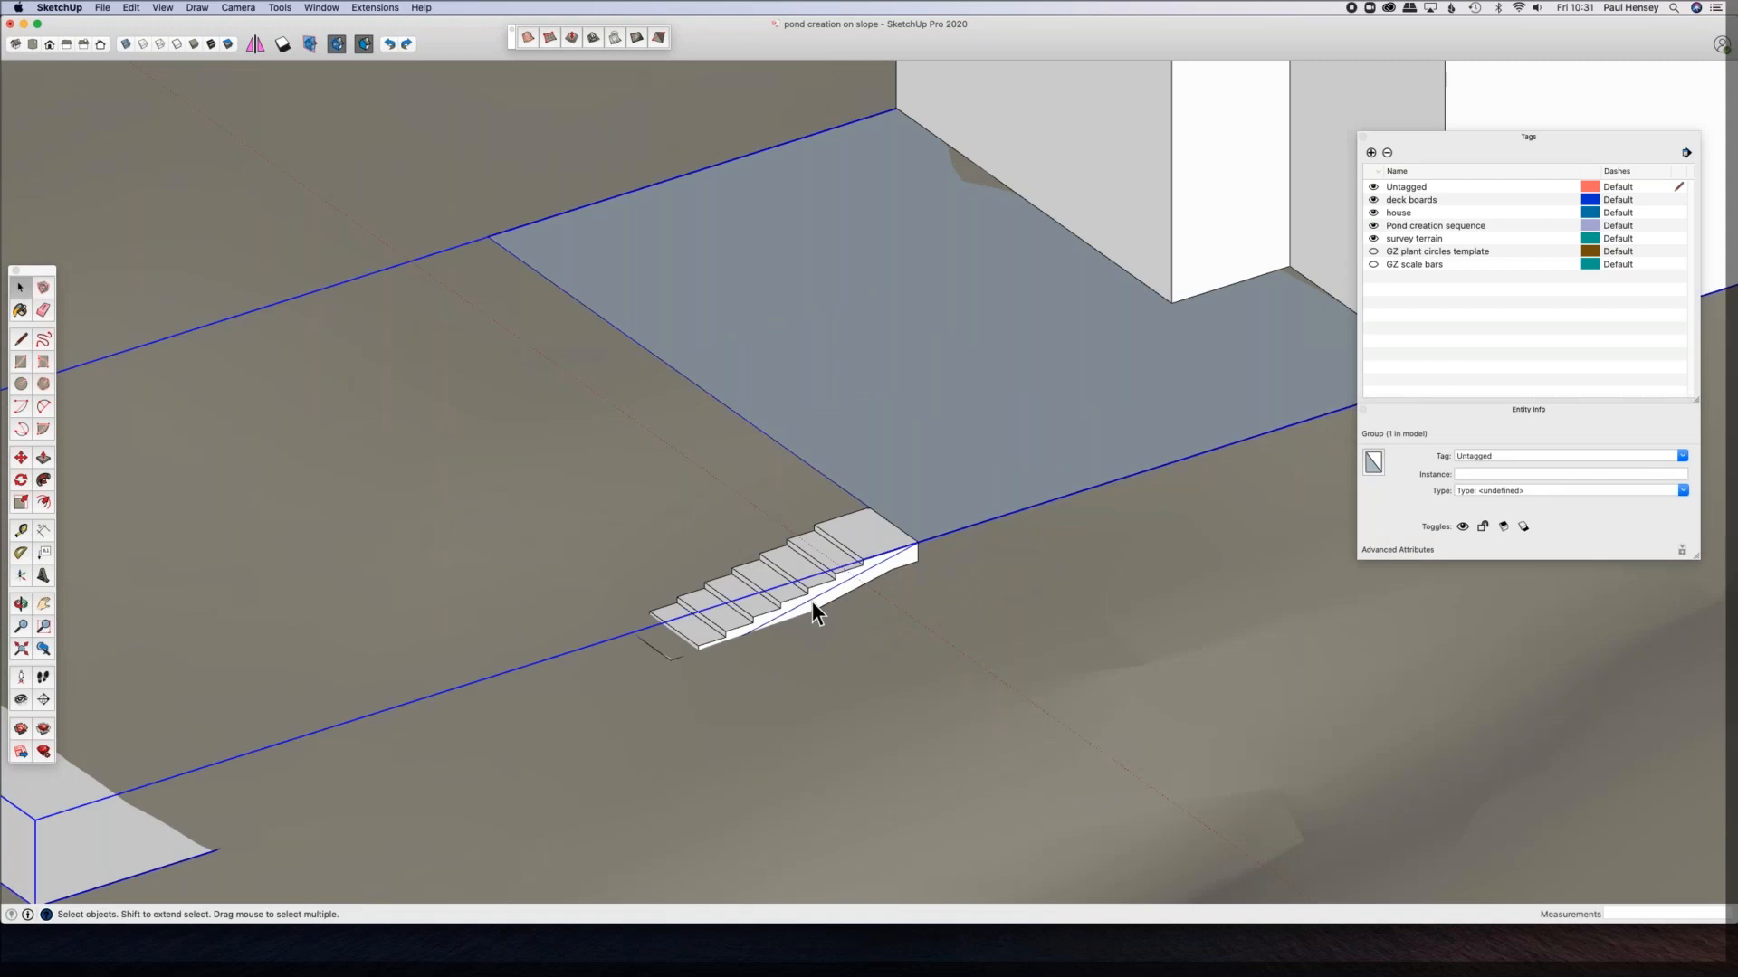
click(874, 416)
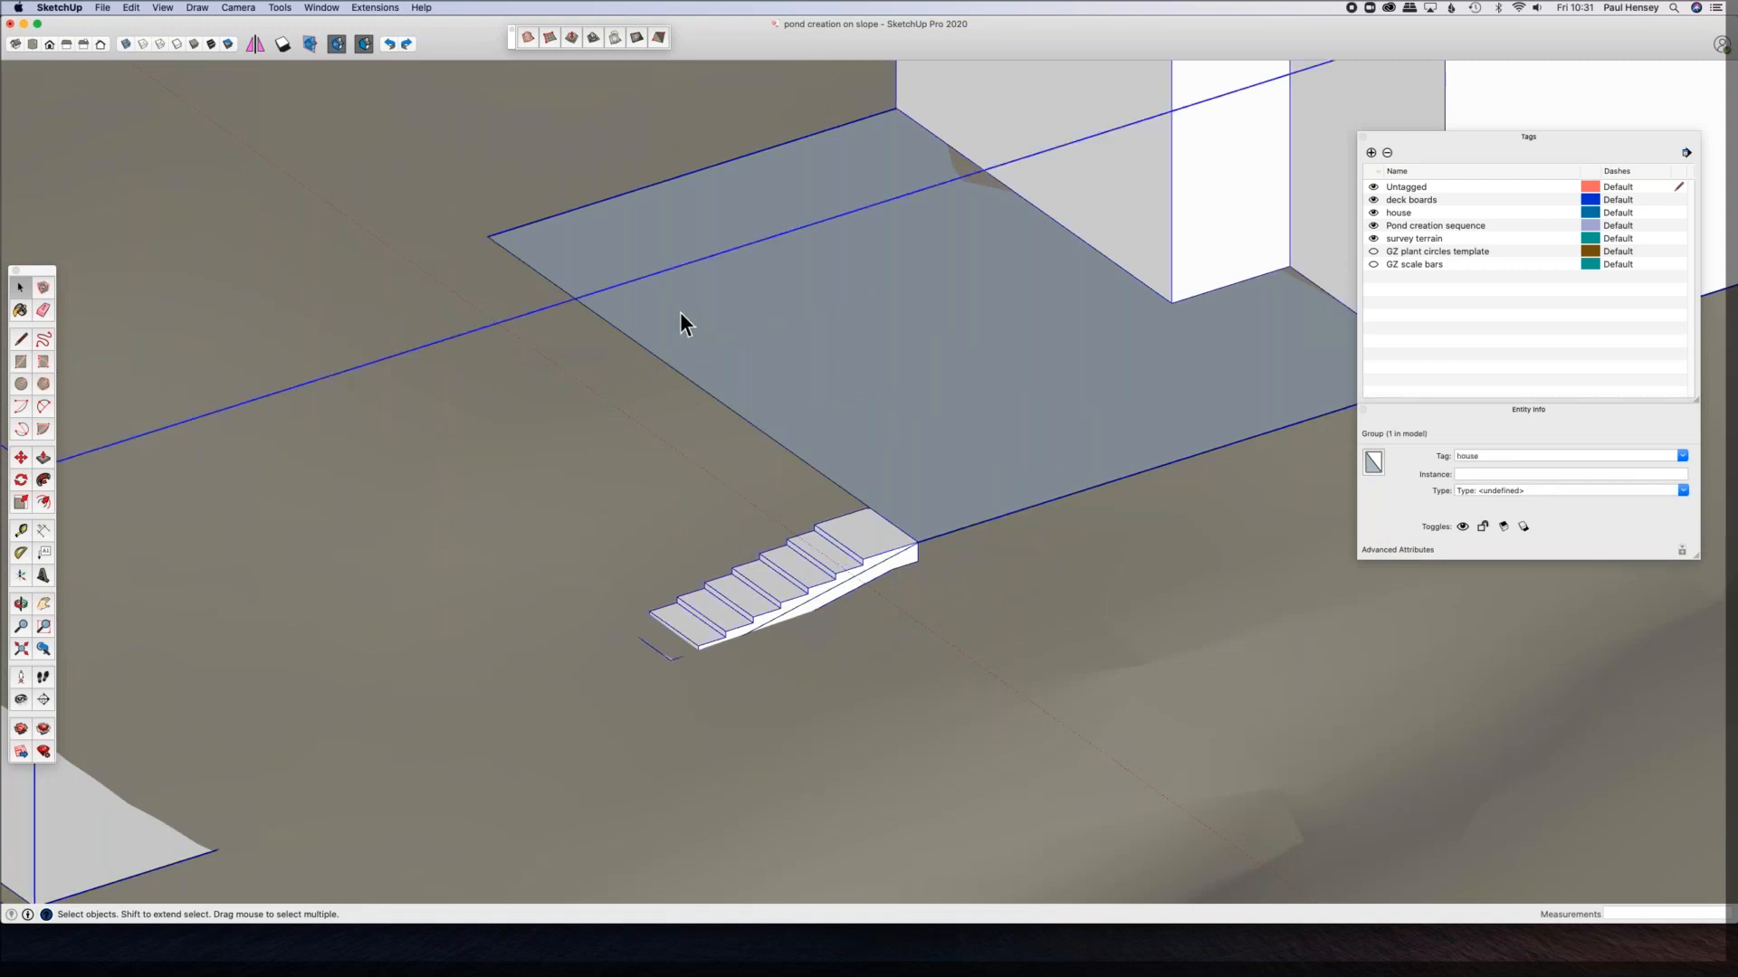
scroll(681, 311, down, 5)
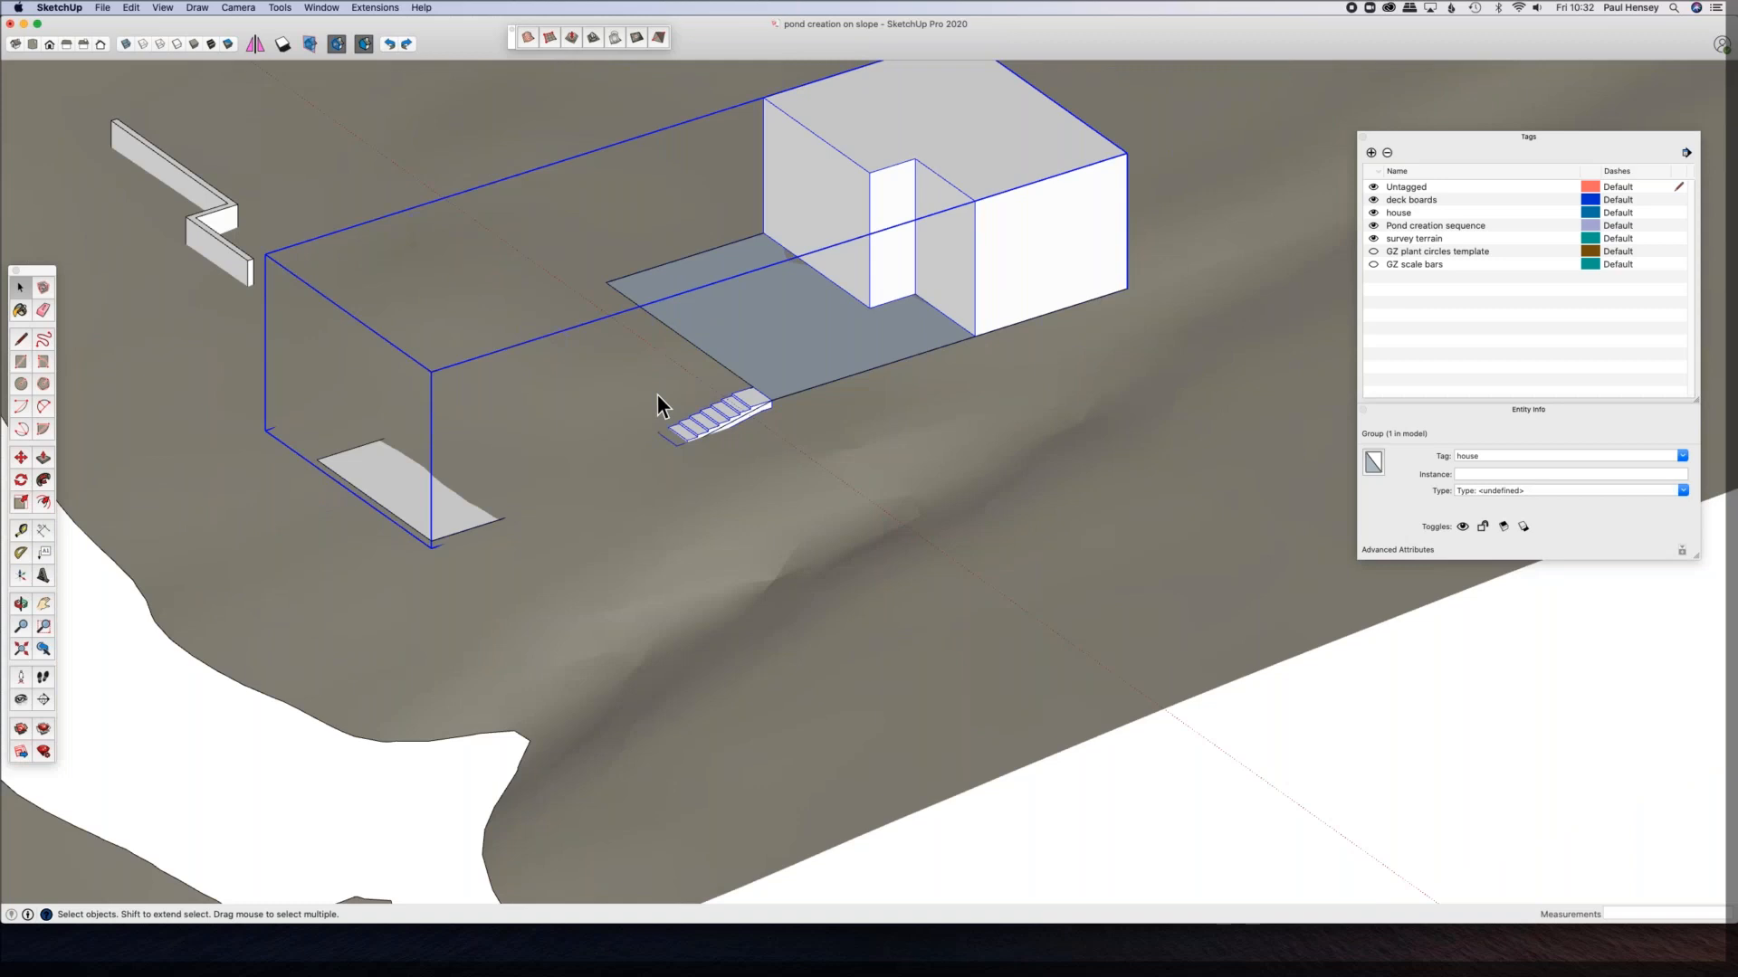
middle_drag(698, 384, 814, 418)
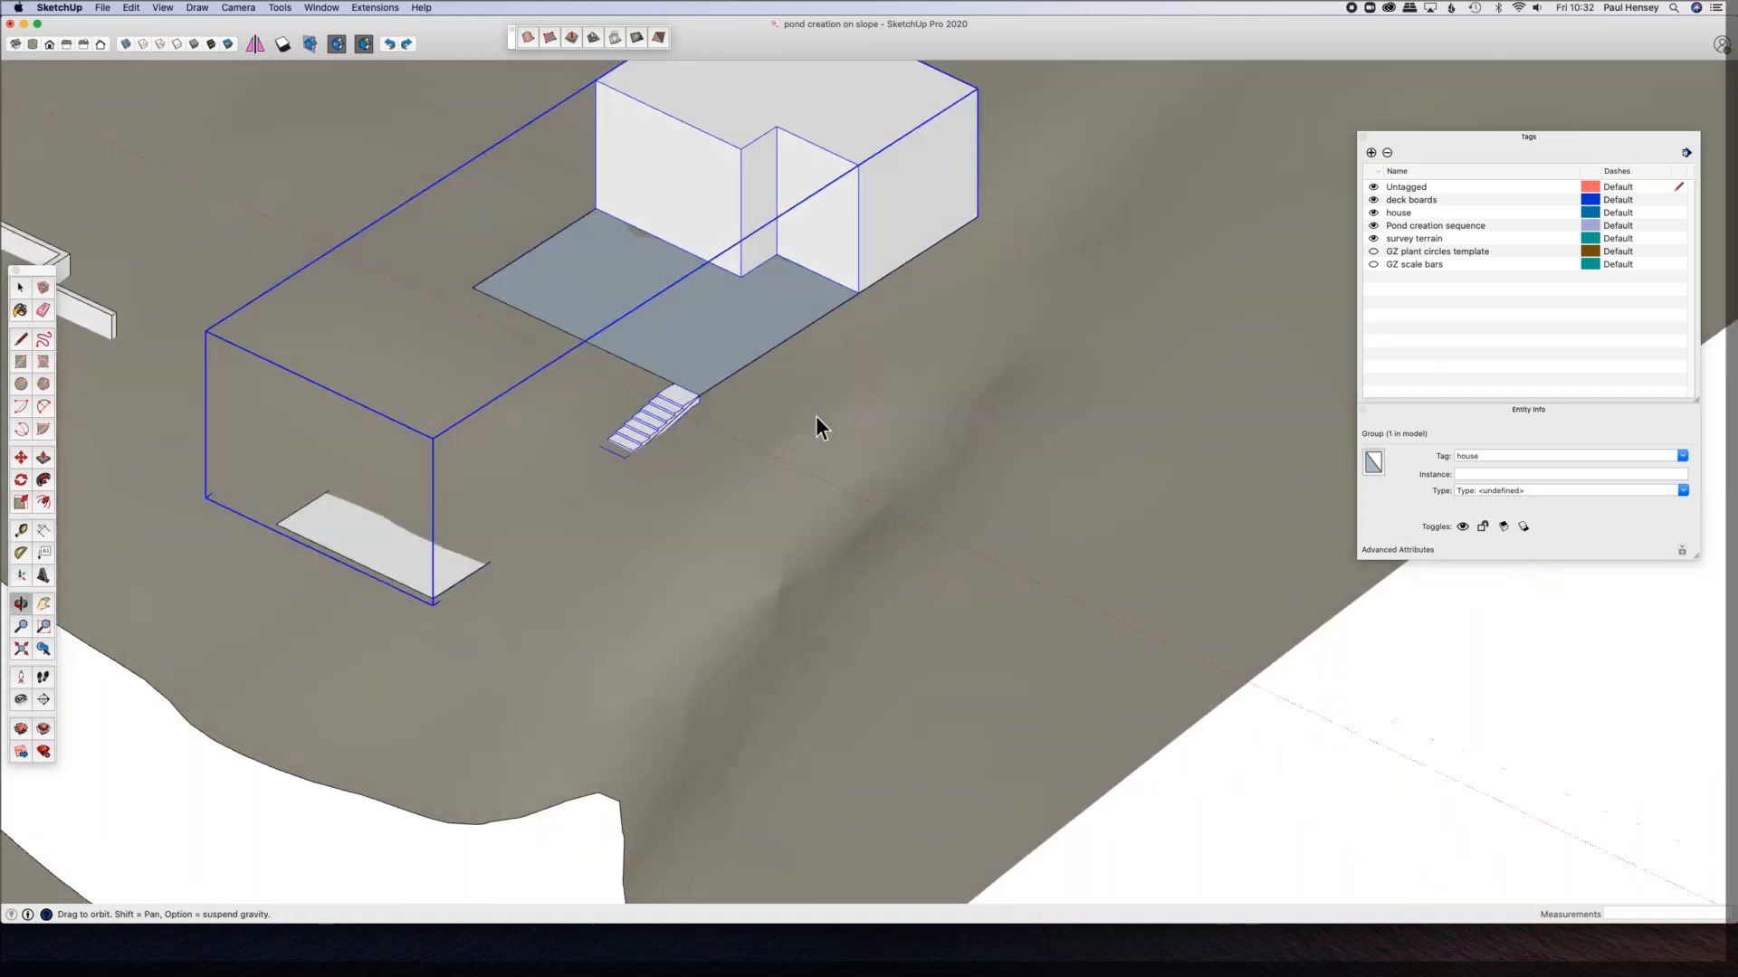
shift+middle_drag(1071, 432, 999, 501)
scroll(999, 502, up, 3)
scroll(999, 501, up, 3)
click(1000, 502)
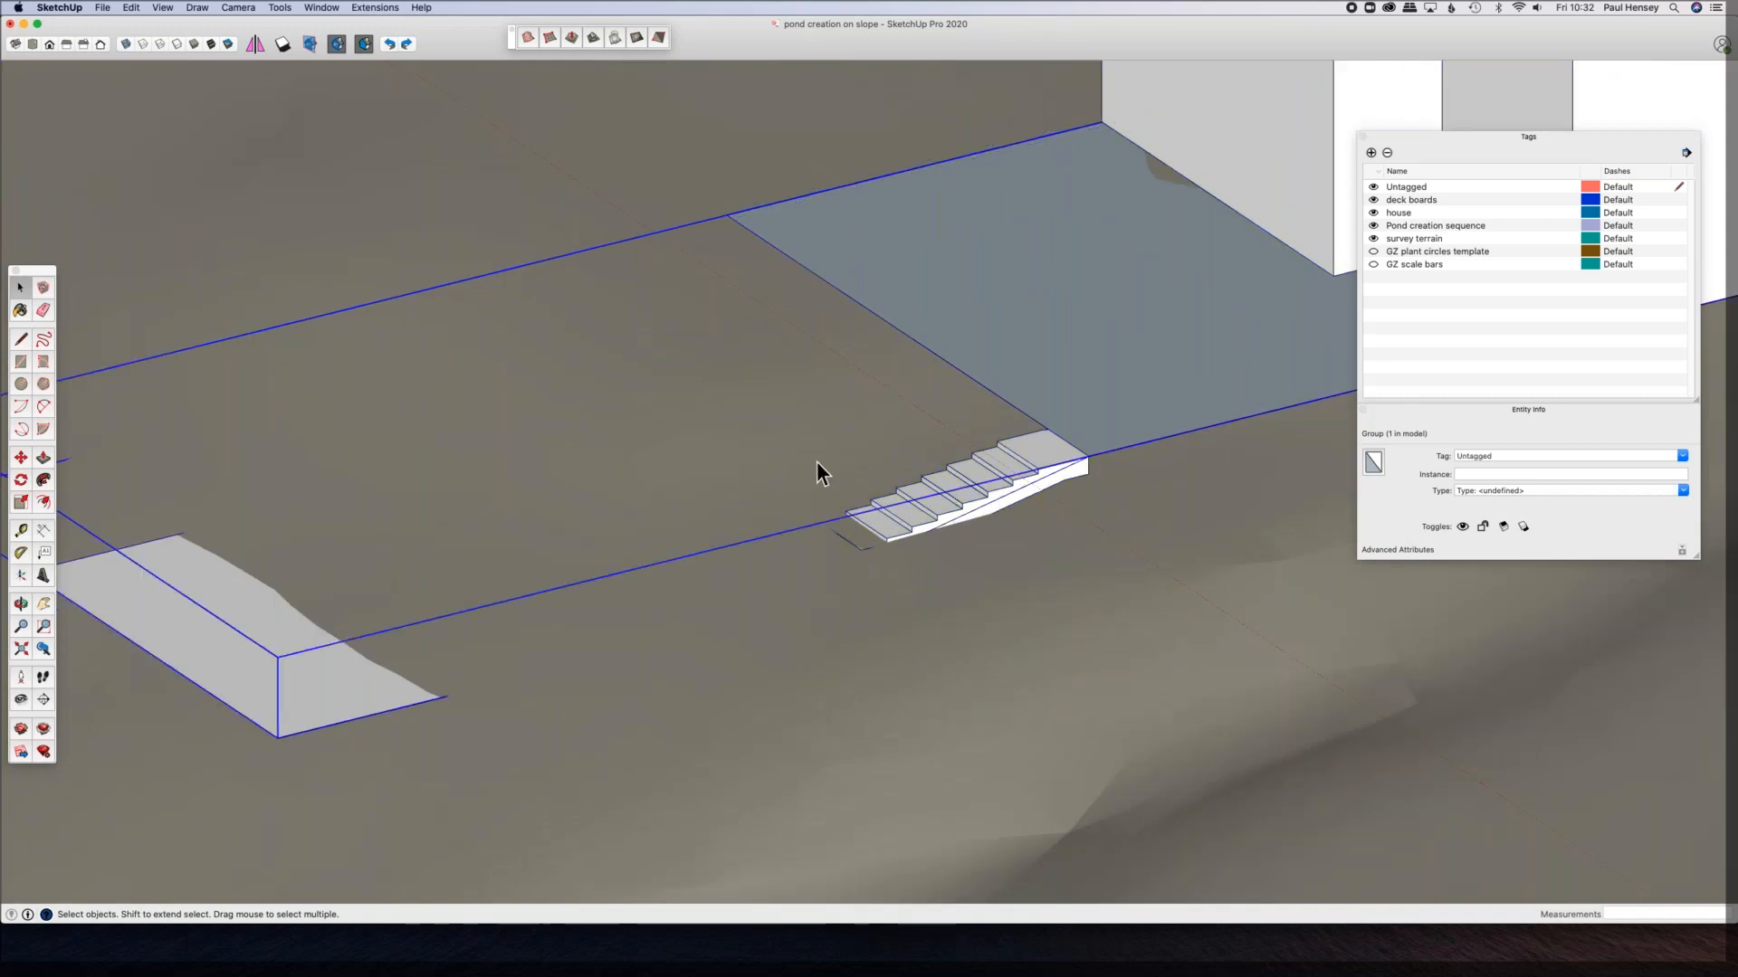
scroll(816, 462, down, 5)
shift+middle_drag(667, 409, 795, 450)
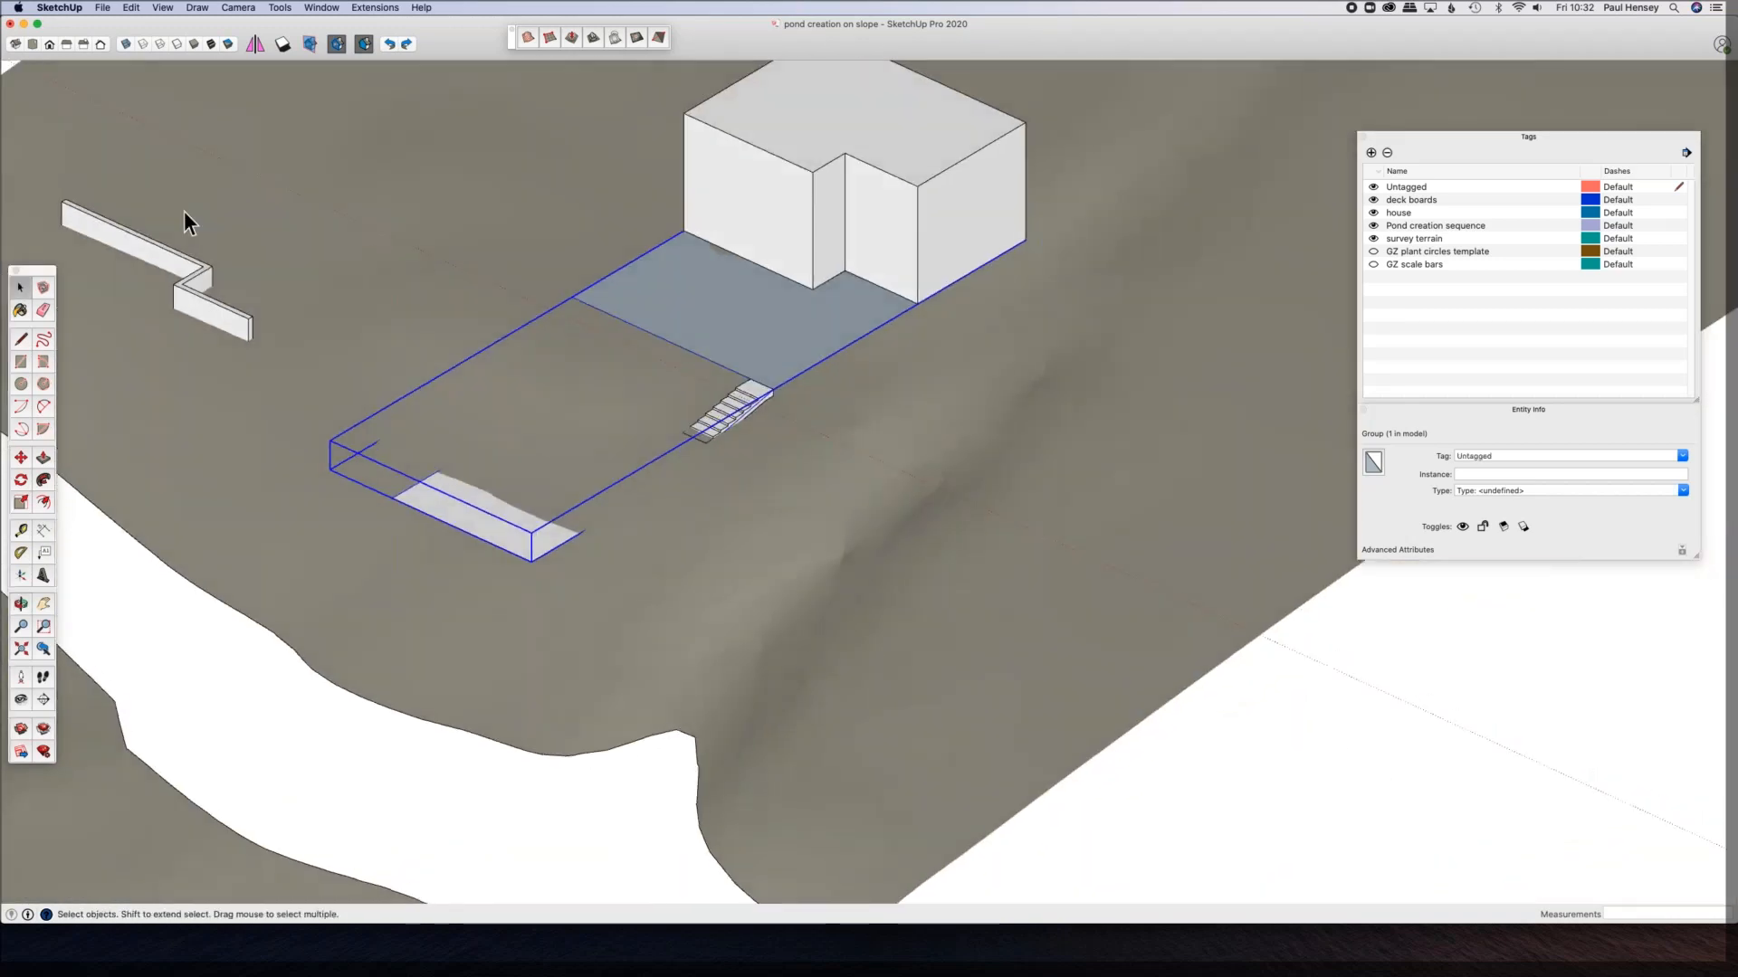
Step: Try to grade the terrain around the selected group with Instant Site Grader's Grade around Loop or Object, using a new Site Grader style
click(375, 7)
mouse_move(401, 126)
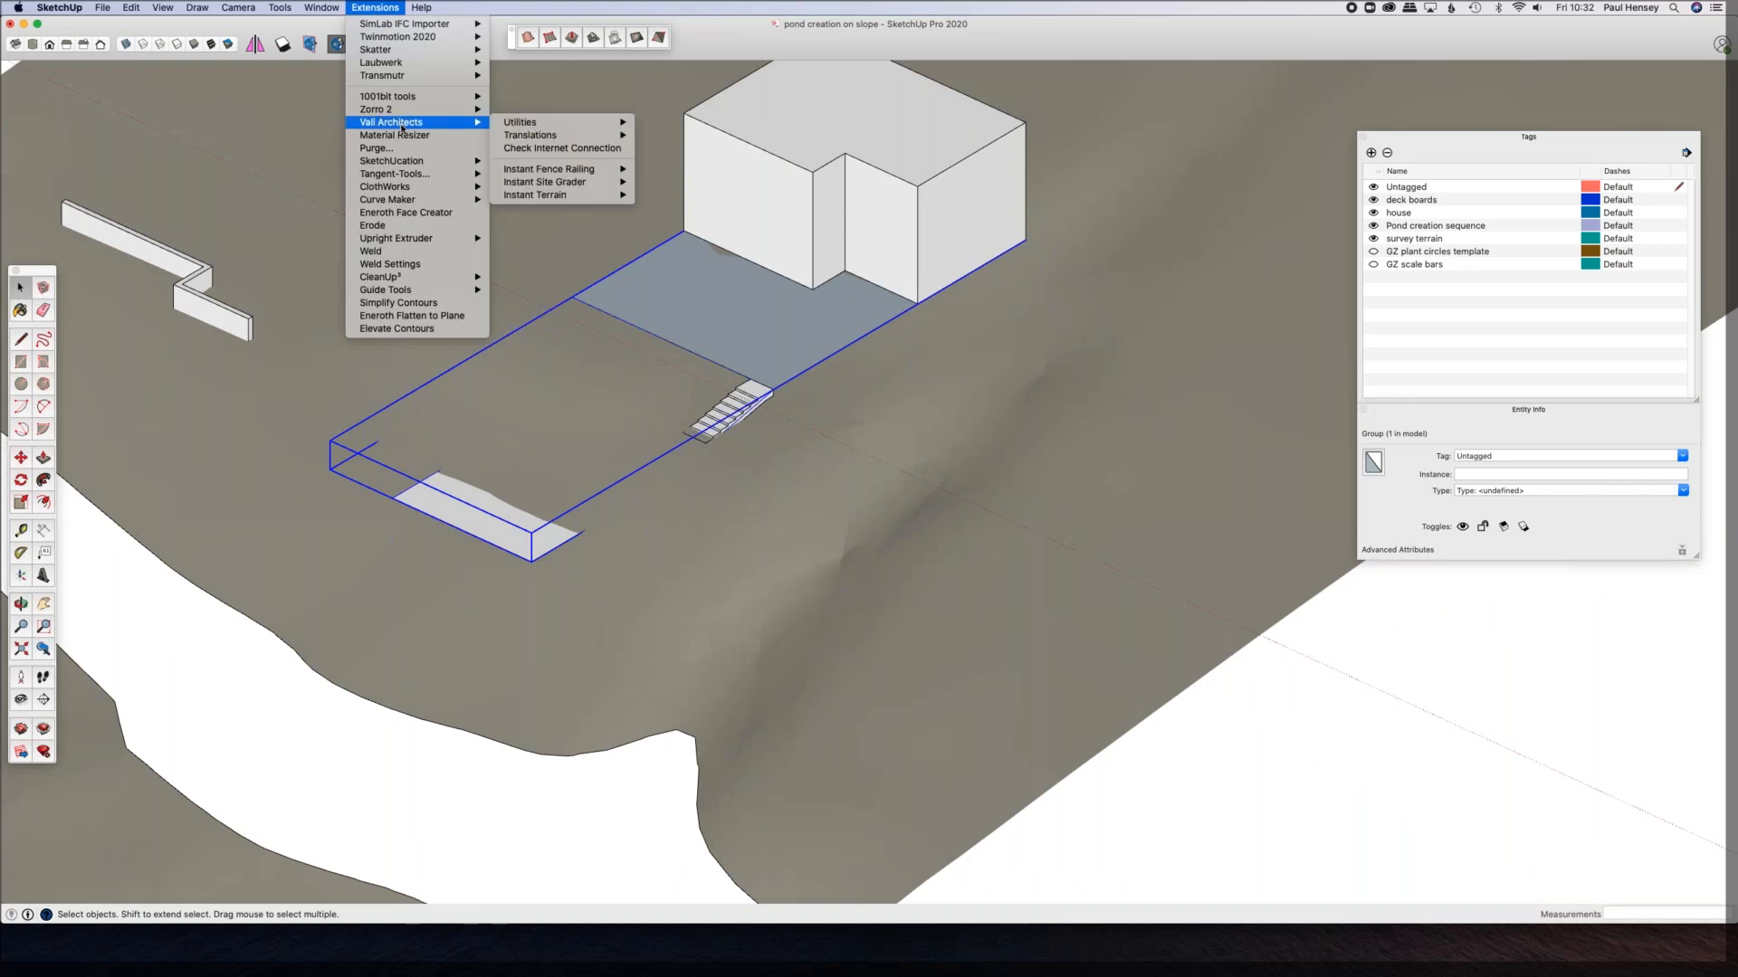
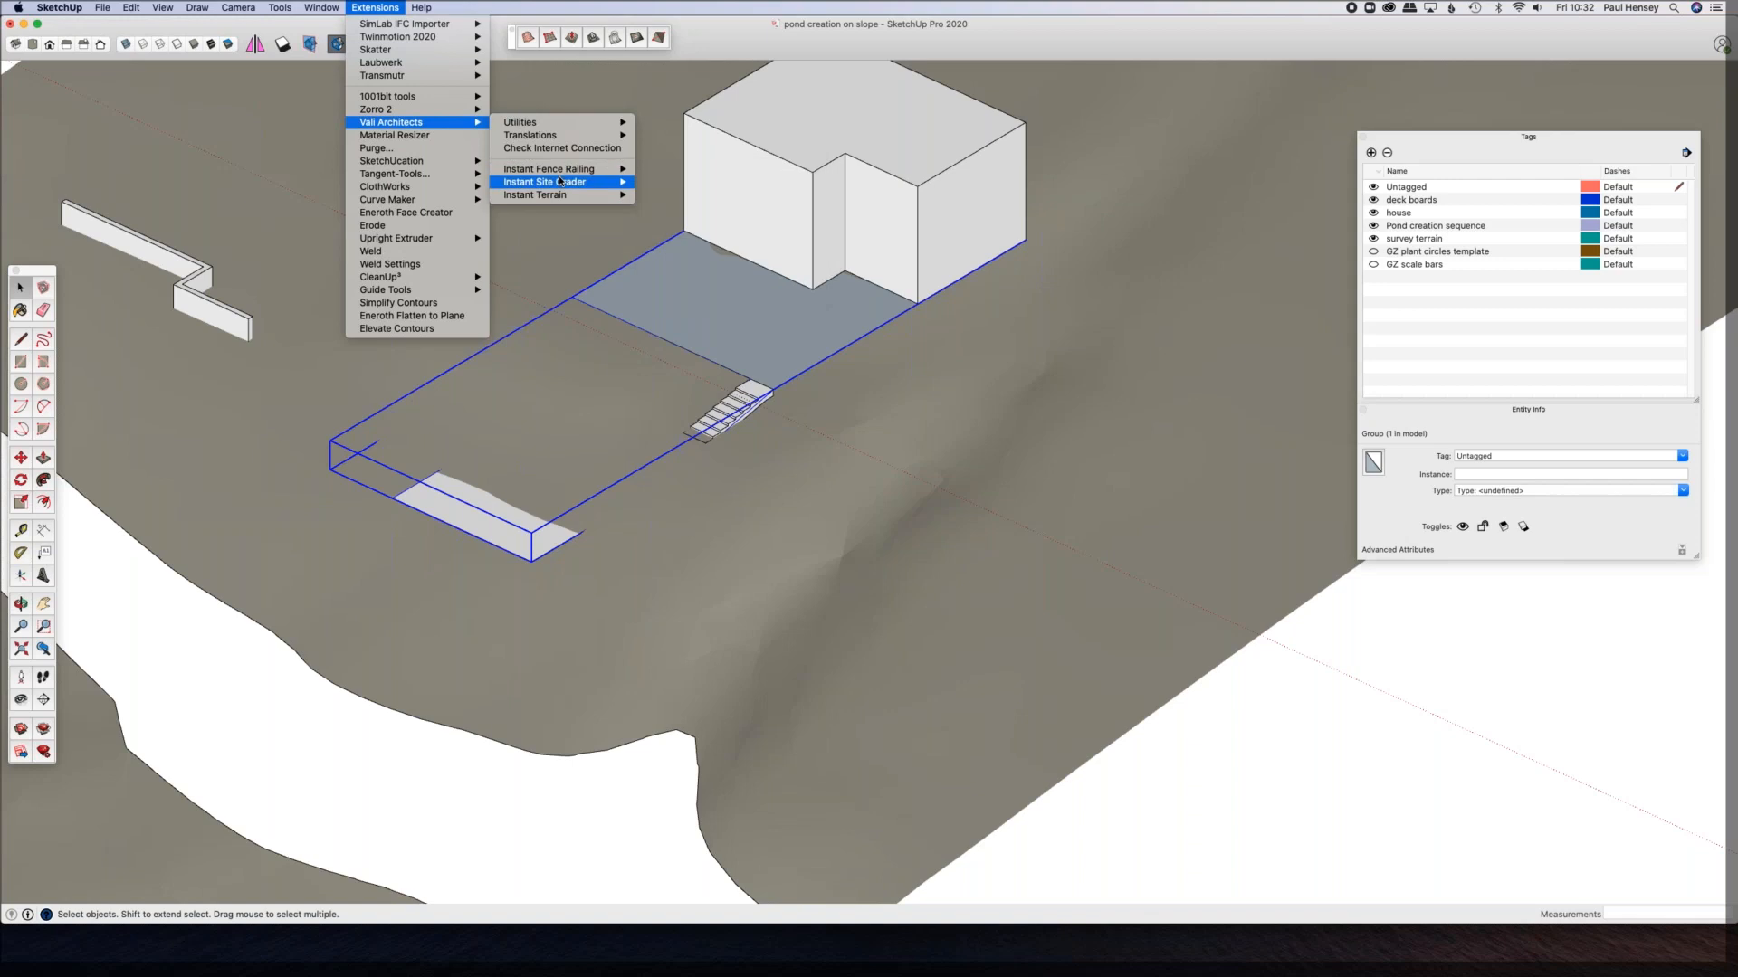
mouse_move(564, 172)
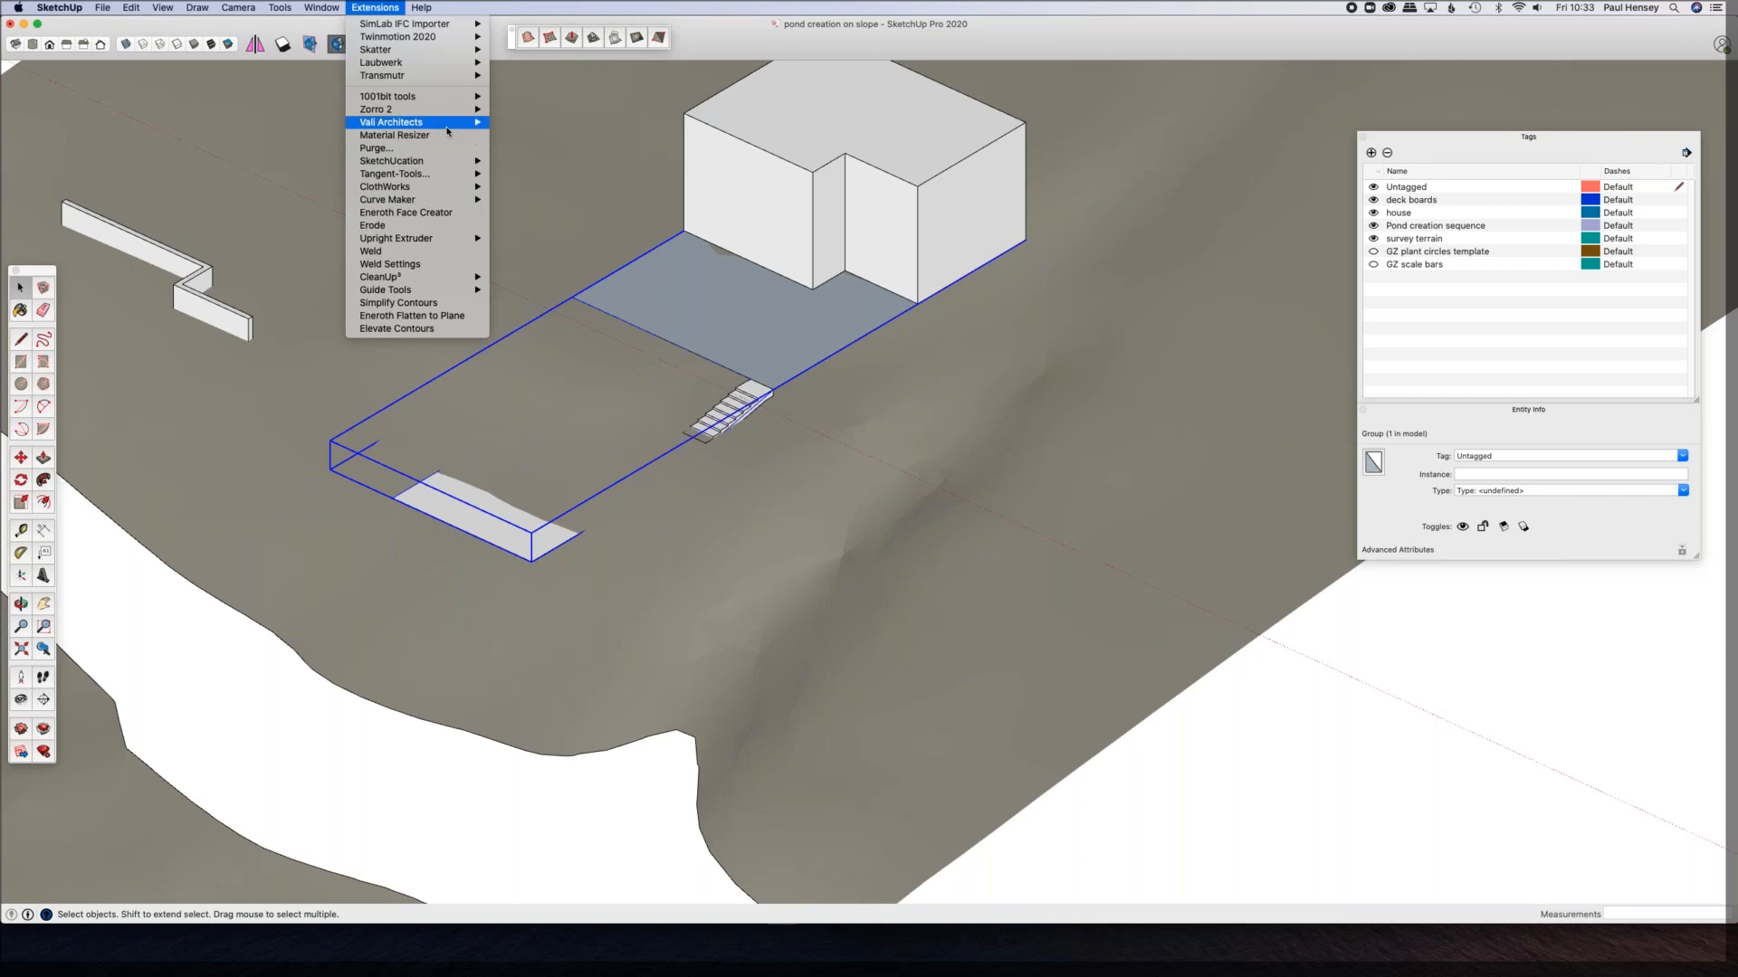
mouse_move(426, 122)
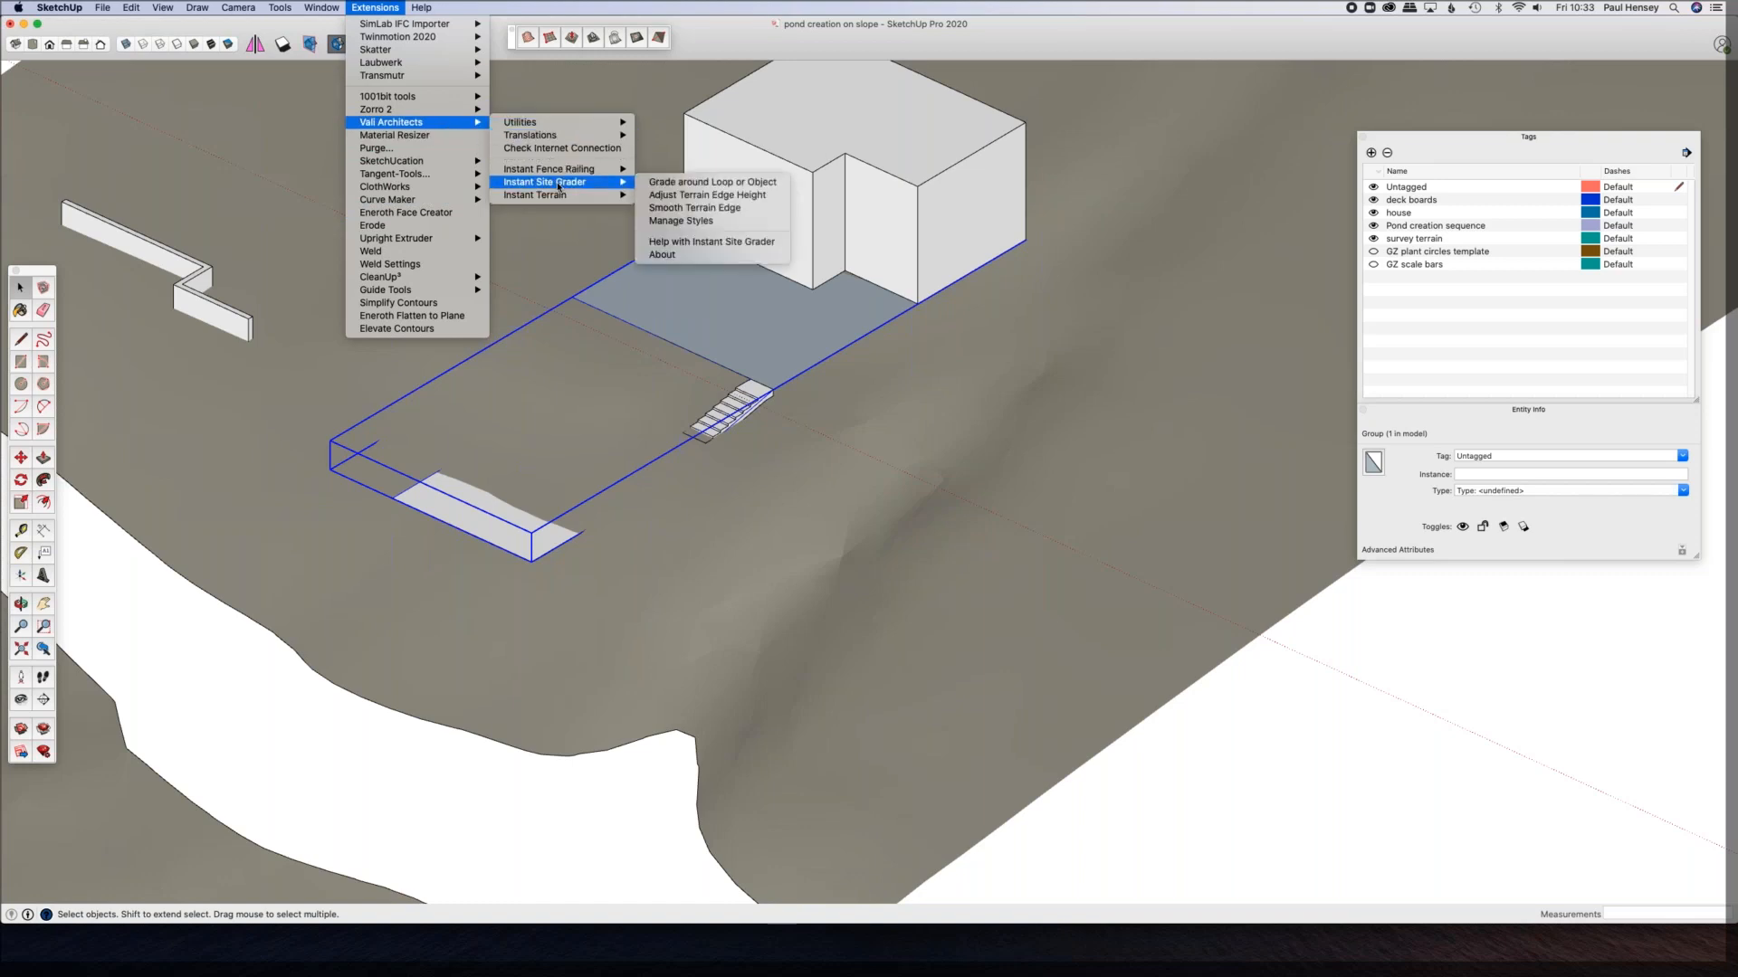
click(660, 184)
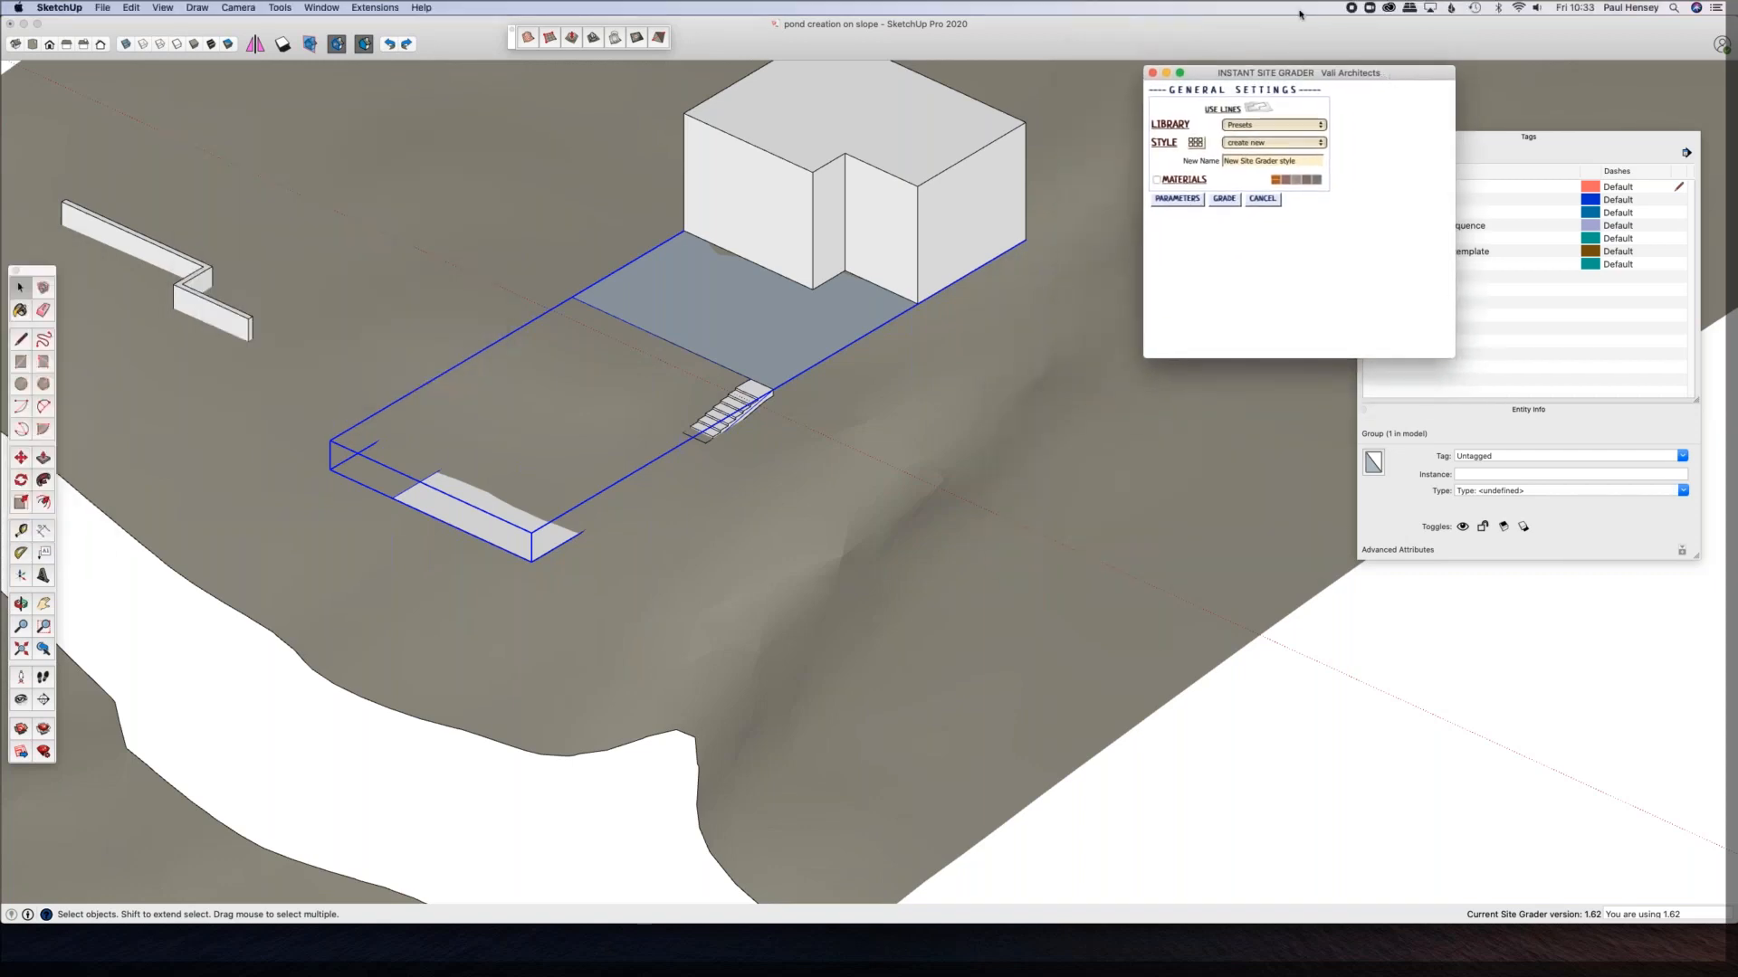
click(809, 493)
shift+click(809, 493)
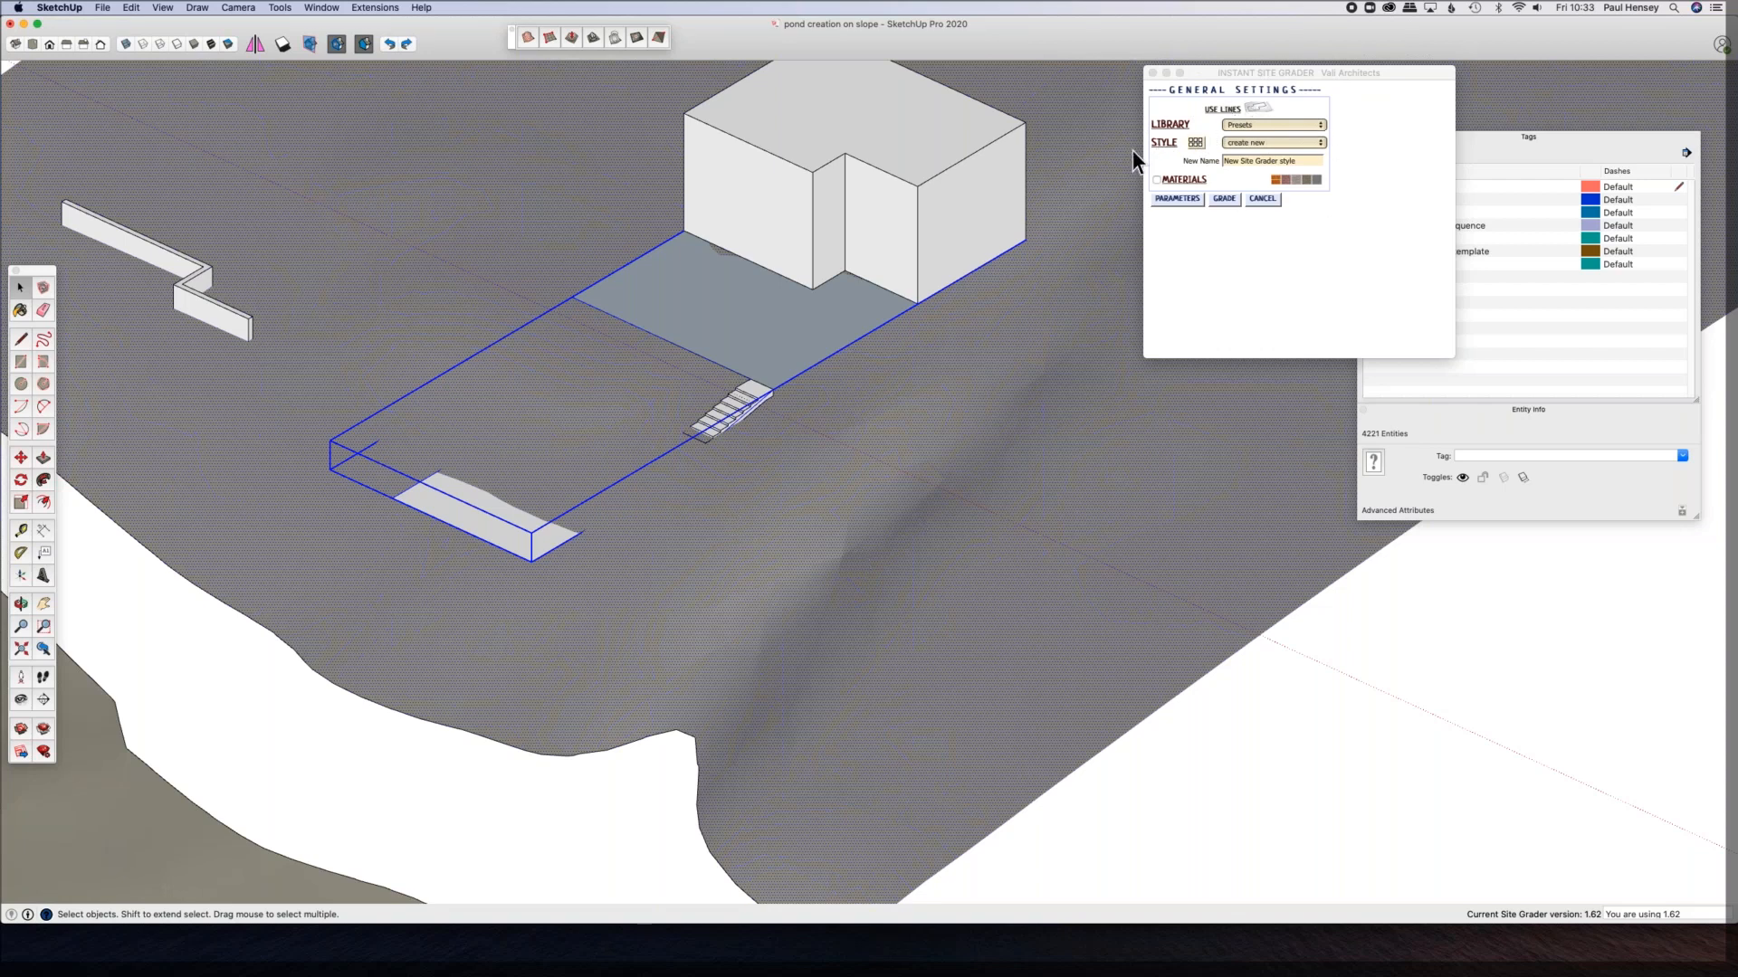
click(1227, 201)
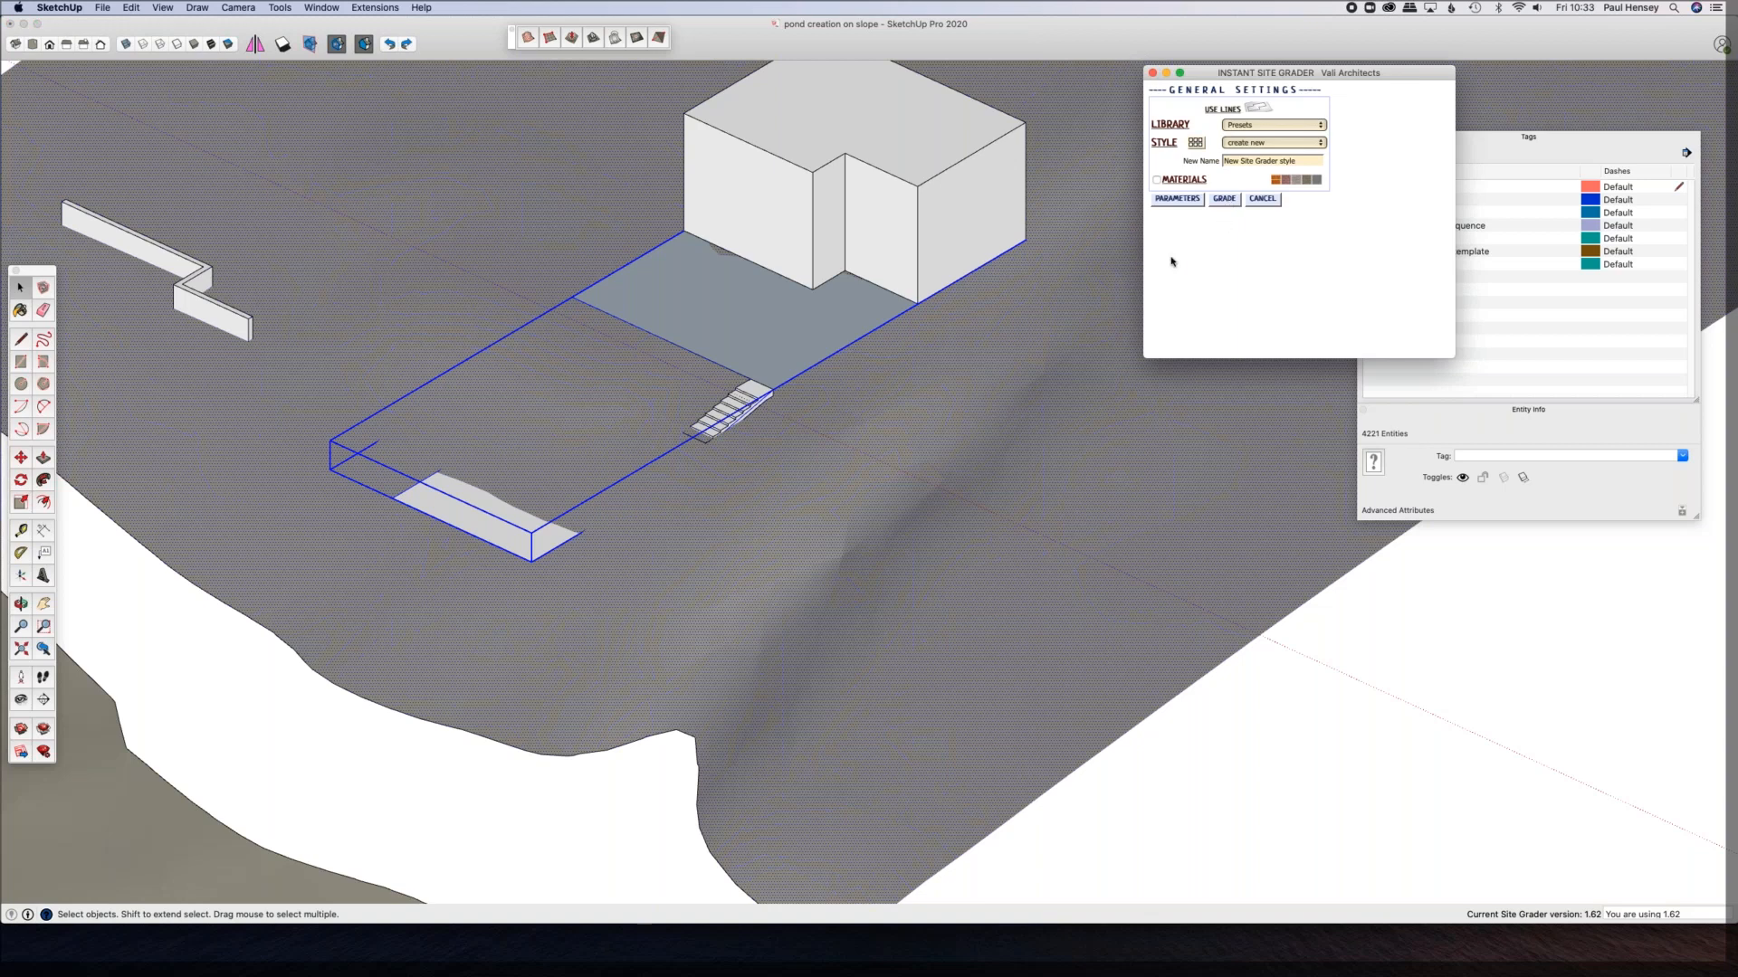
click(1225, 201)
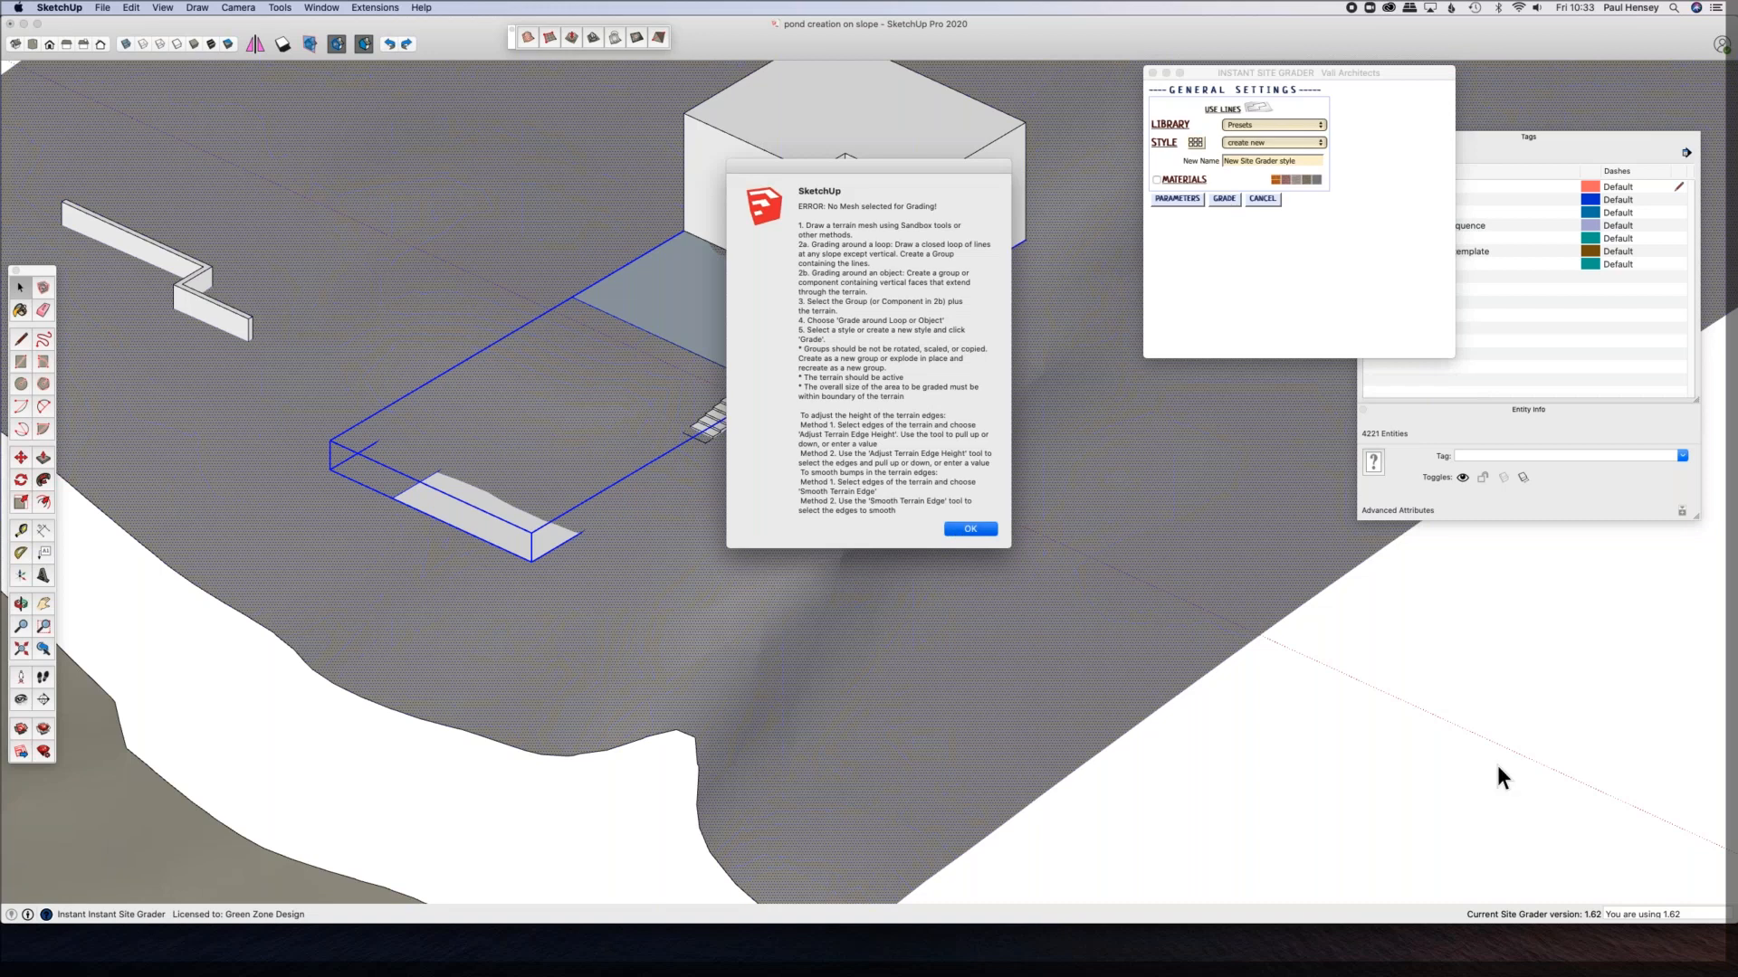
key(Return)
Step: Select the terrace-and-steps group together with the terrain and grade around it in Instant Site Grader with the New Site Grader style
scroll(748, 427, up, 6)
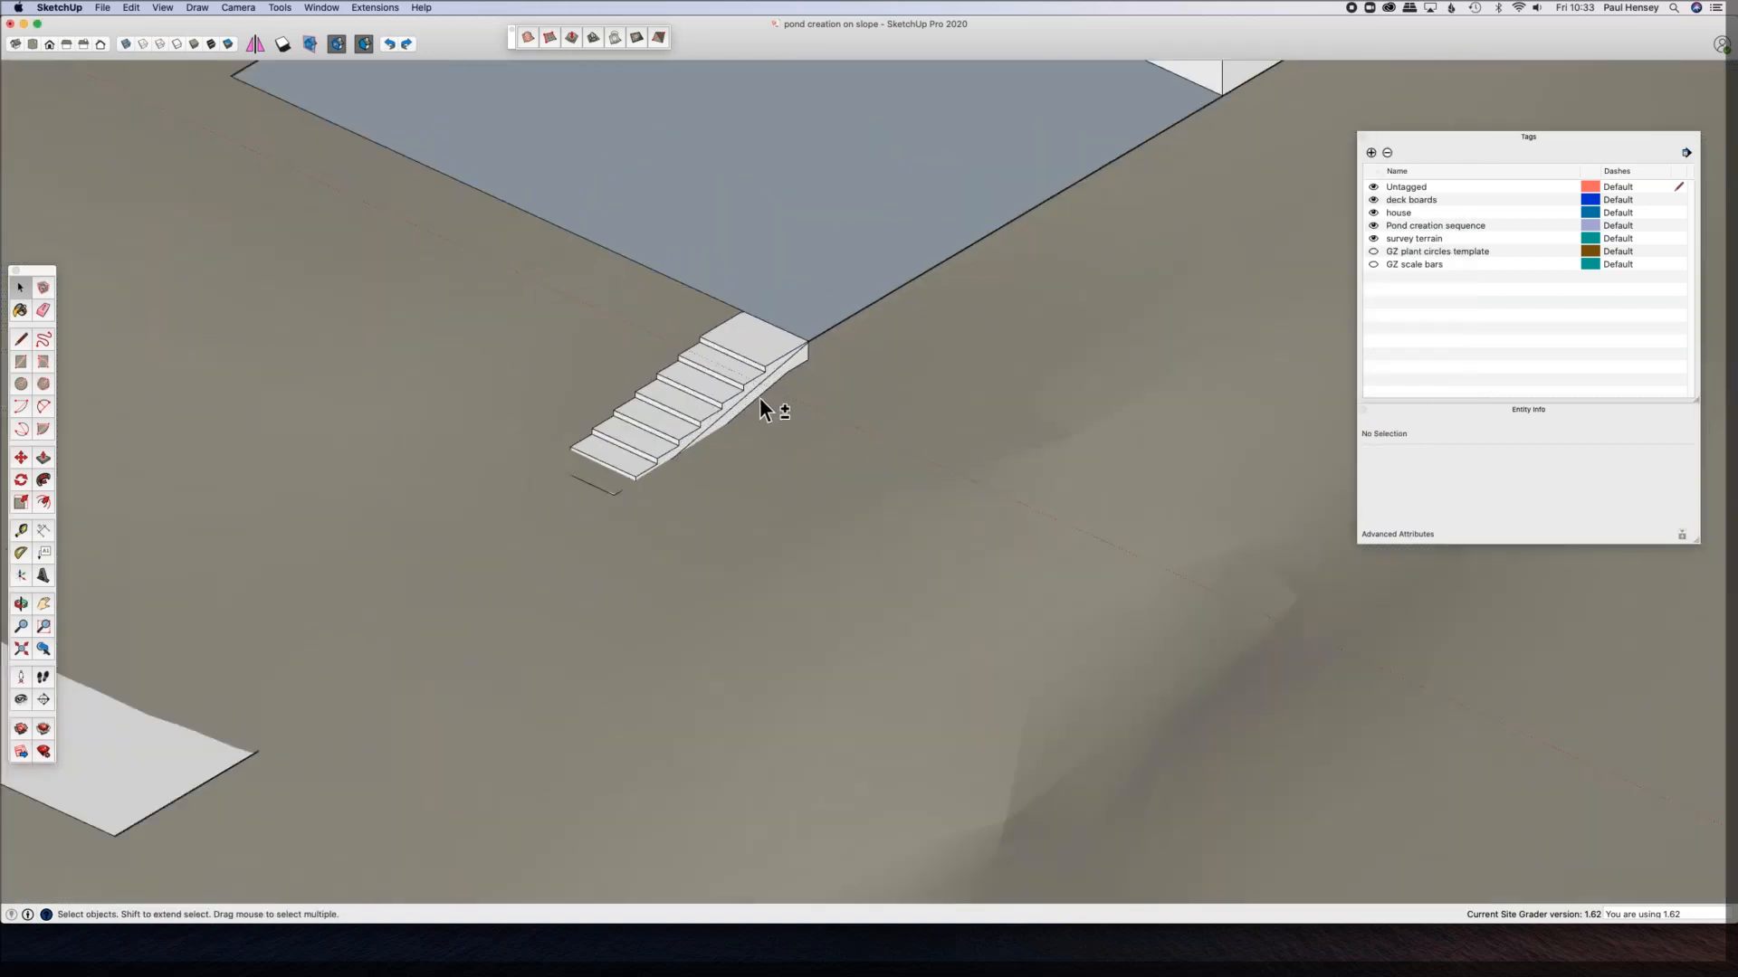
click(771, 443)
shift+click(771, 444)
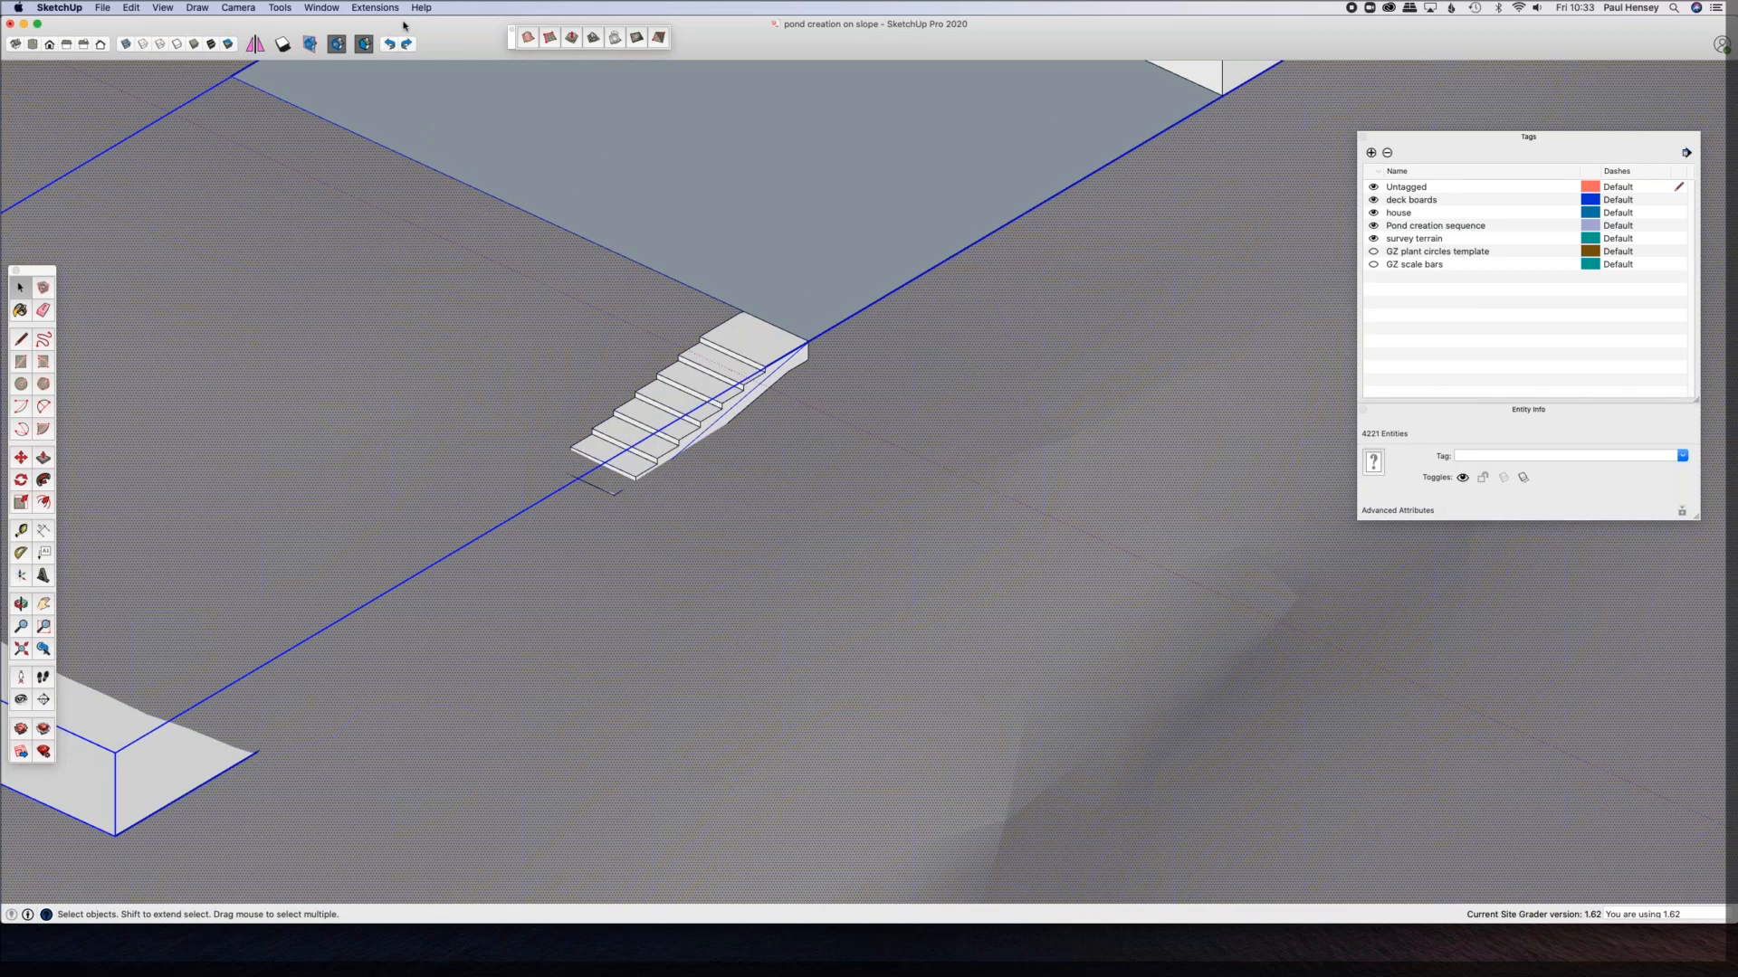
click(380, 7)
mouse_move(399, 122)
mouse_move(556, 182)
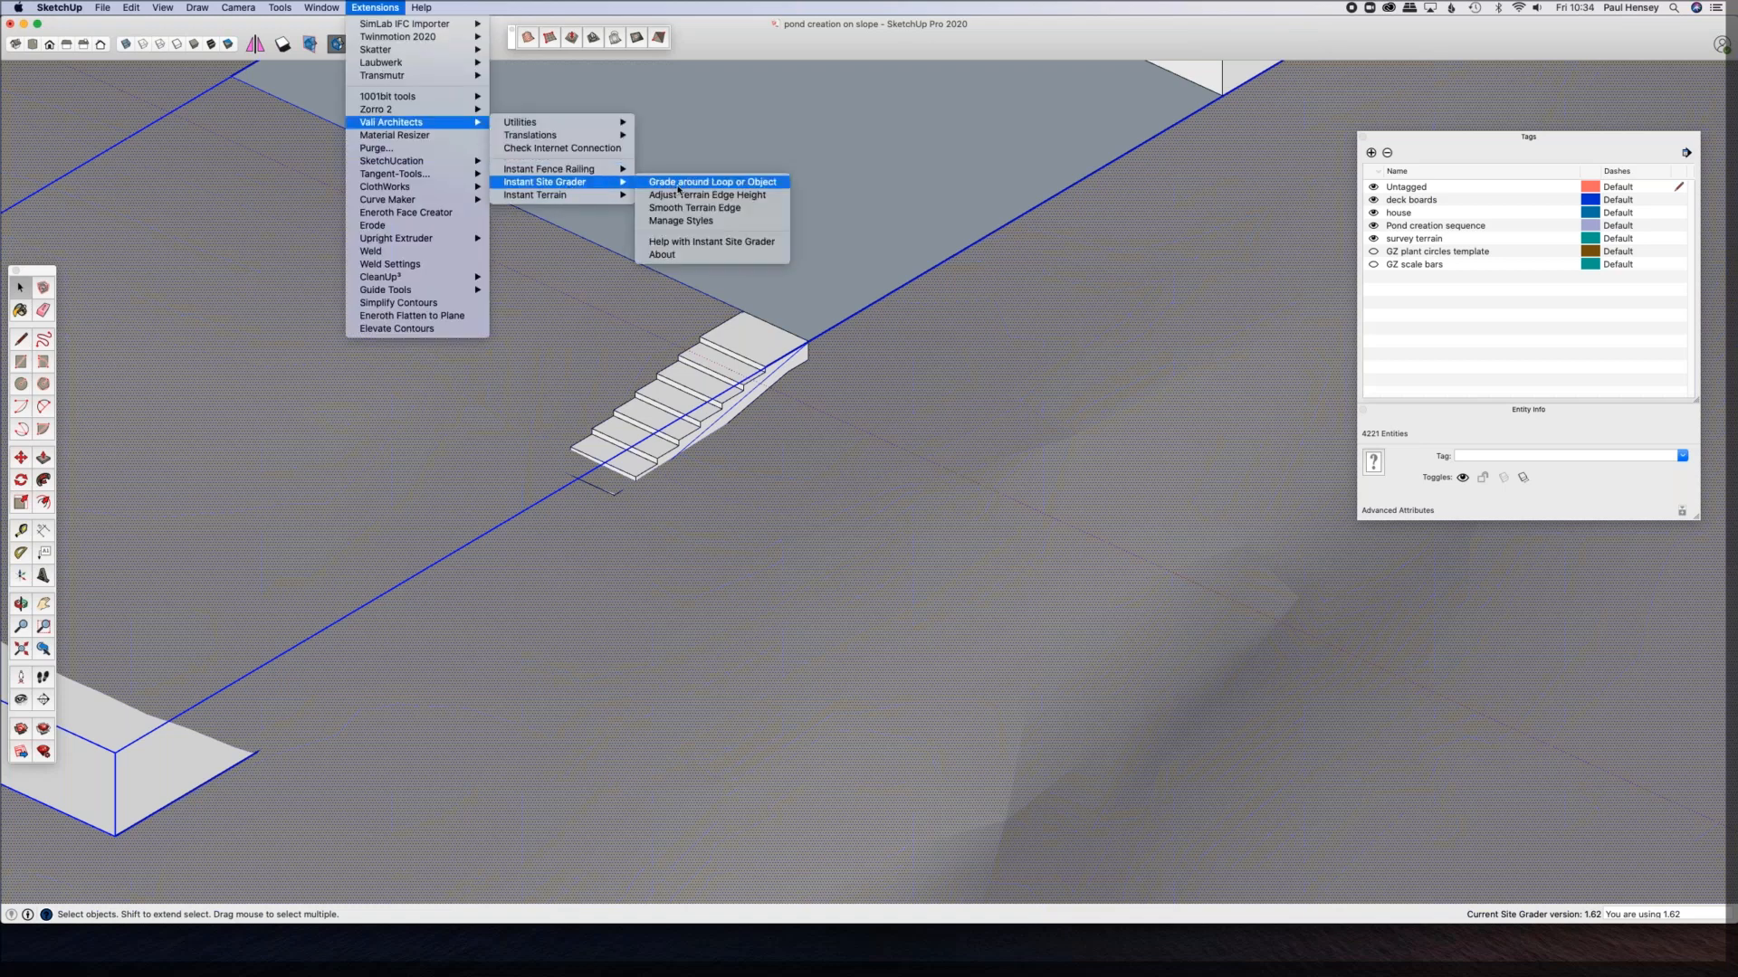
click(679, 182)
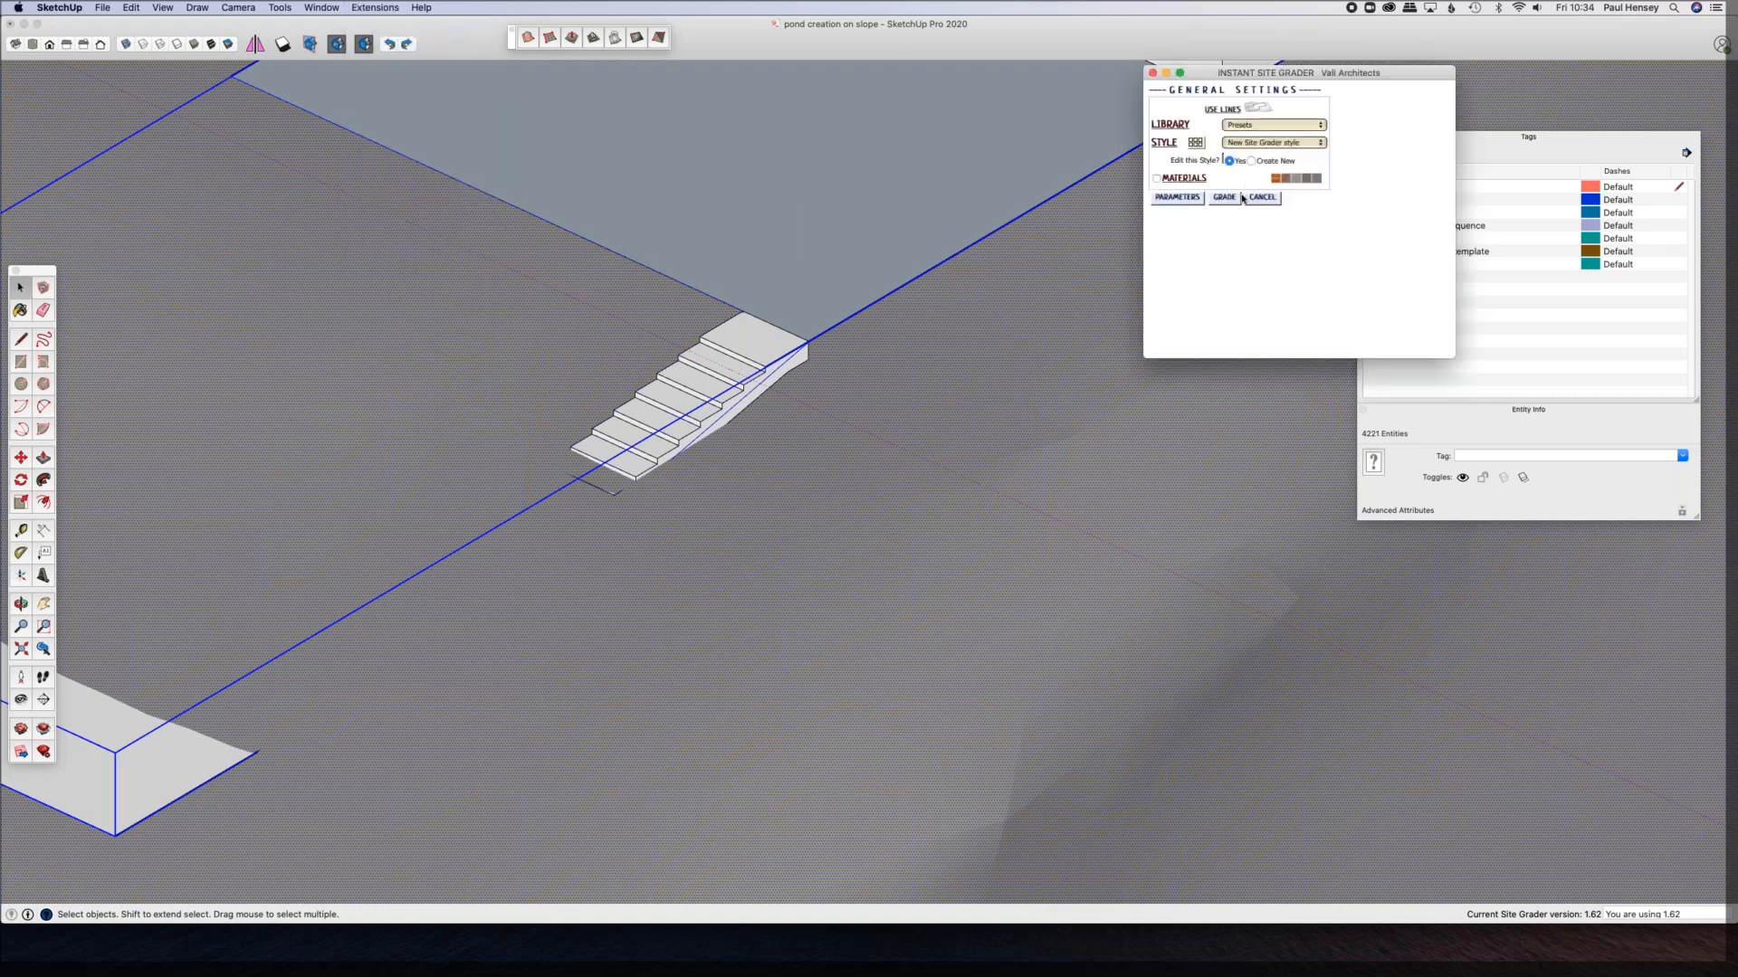
click(1226, 197)
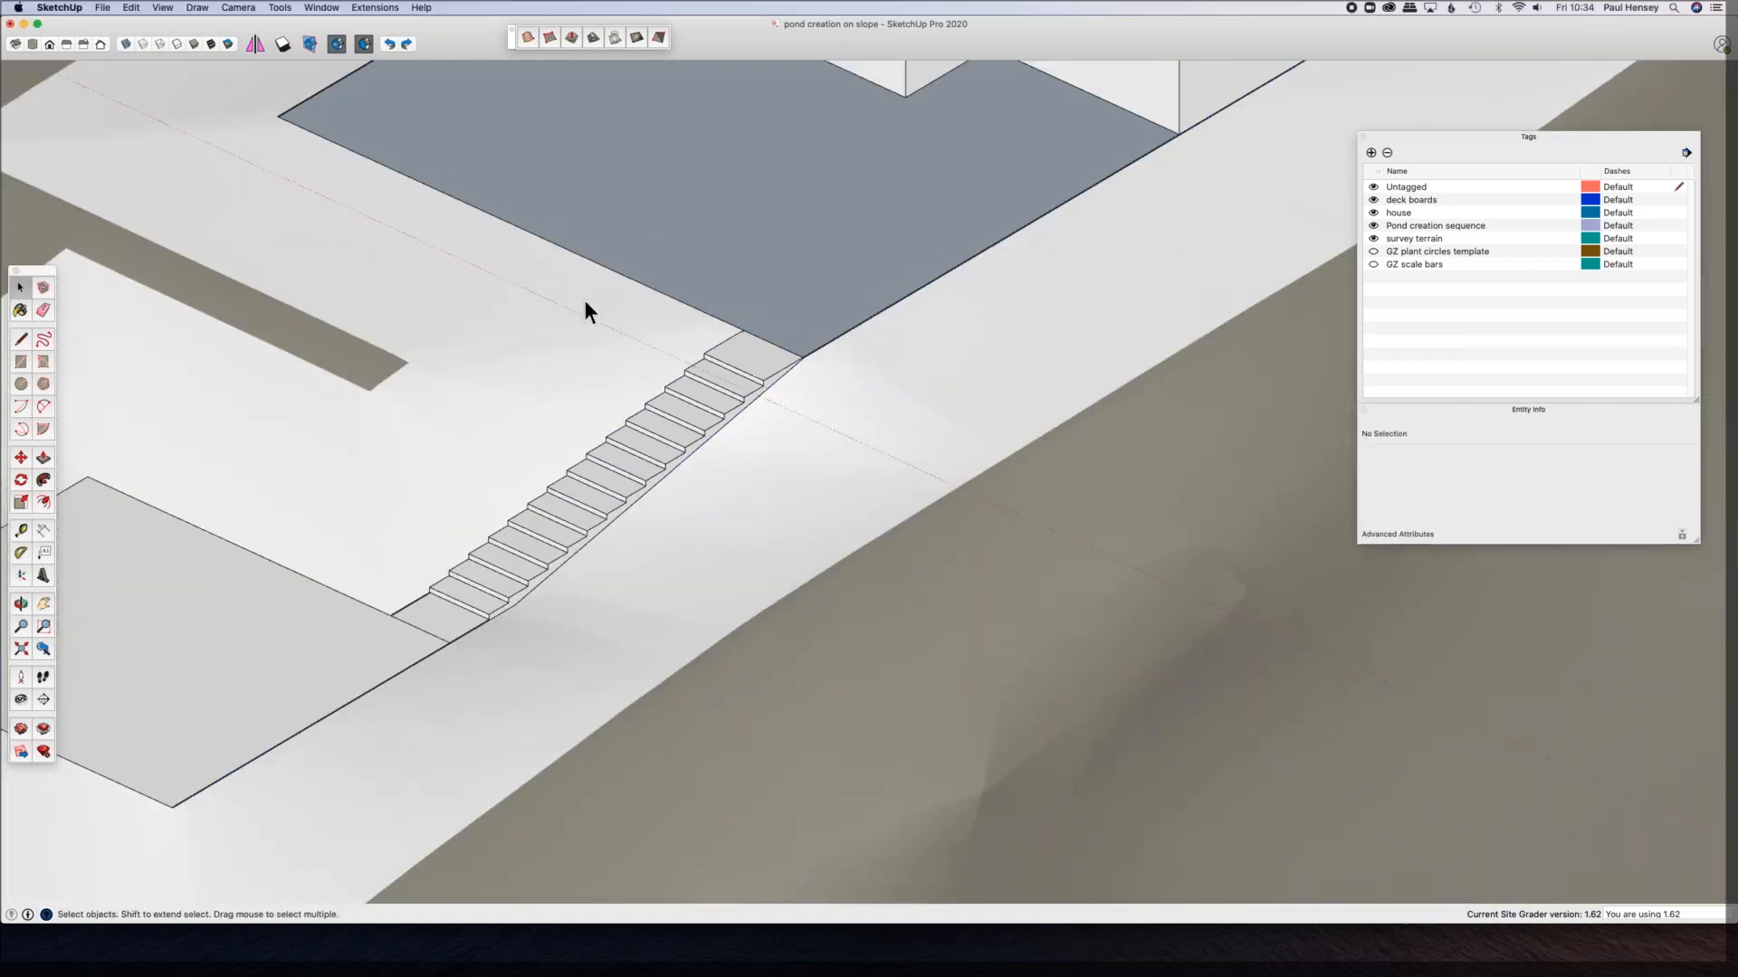
Step: Examine the regraded slopes around the house, terrace, steps and lower platform from several angles
scroll(583, 301, down, 5)
middle_drag(583, 302, 645, 316)
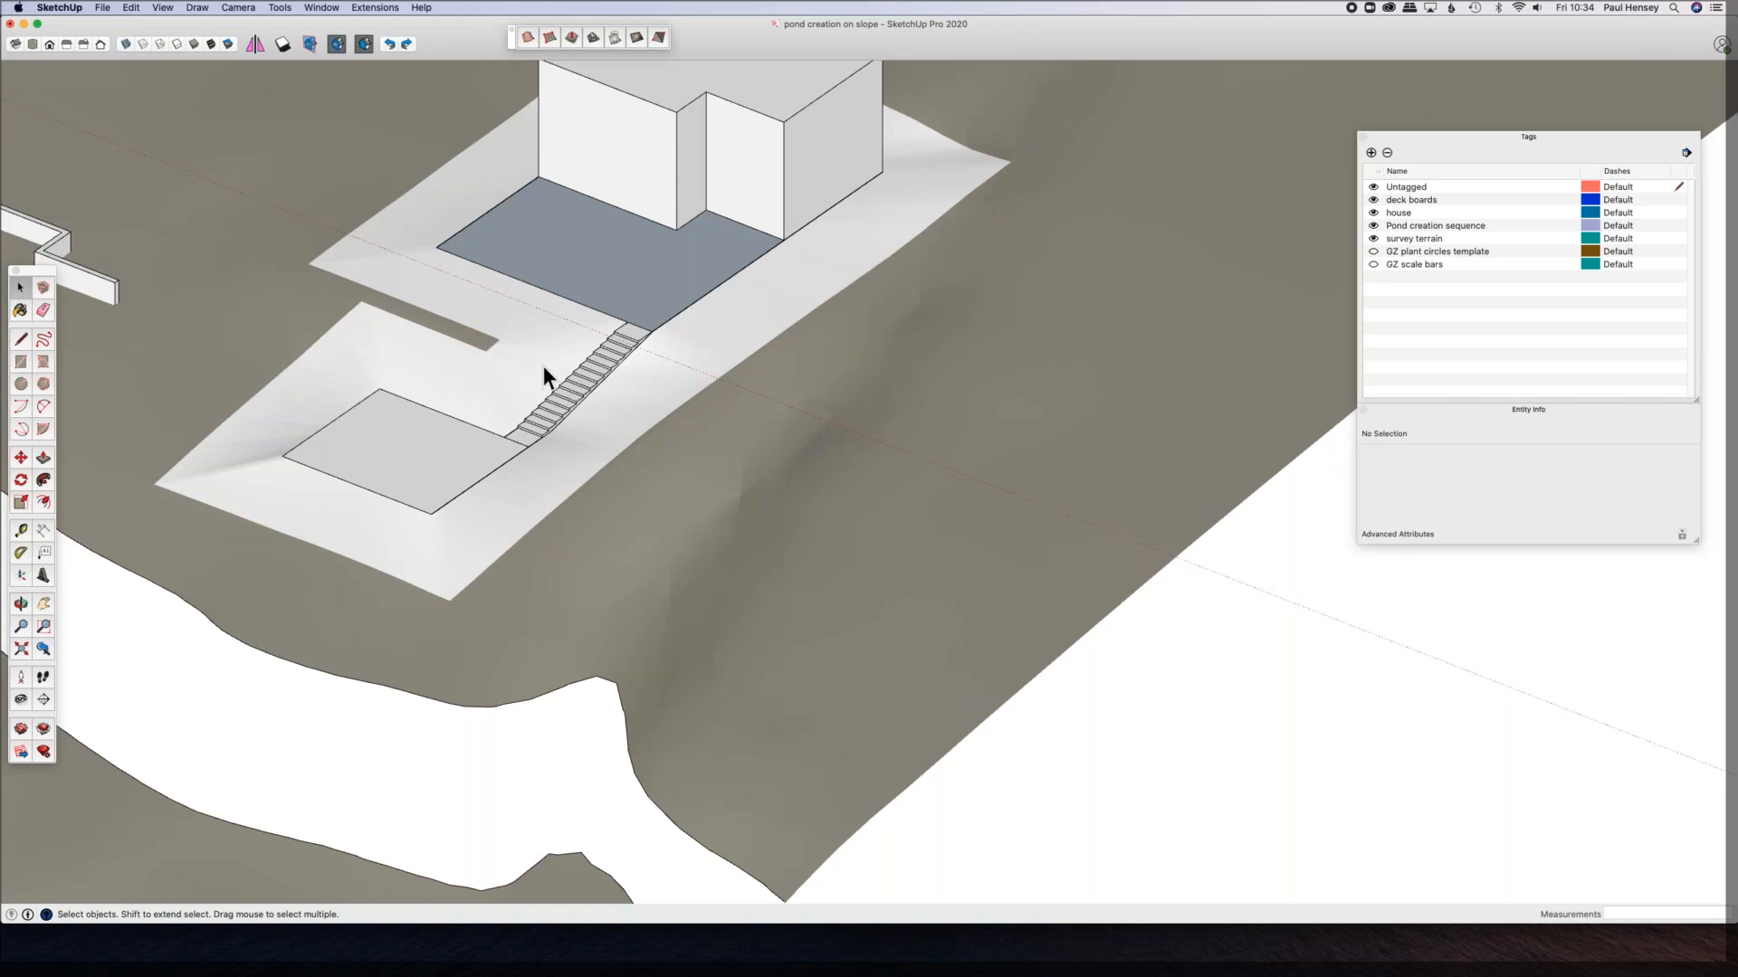
middle_drag(725, 355, 603, 405)
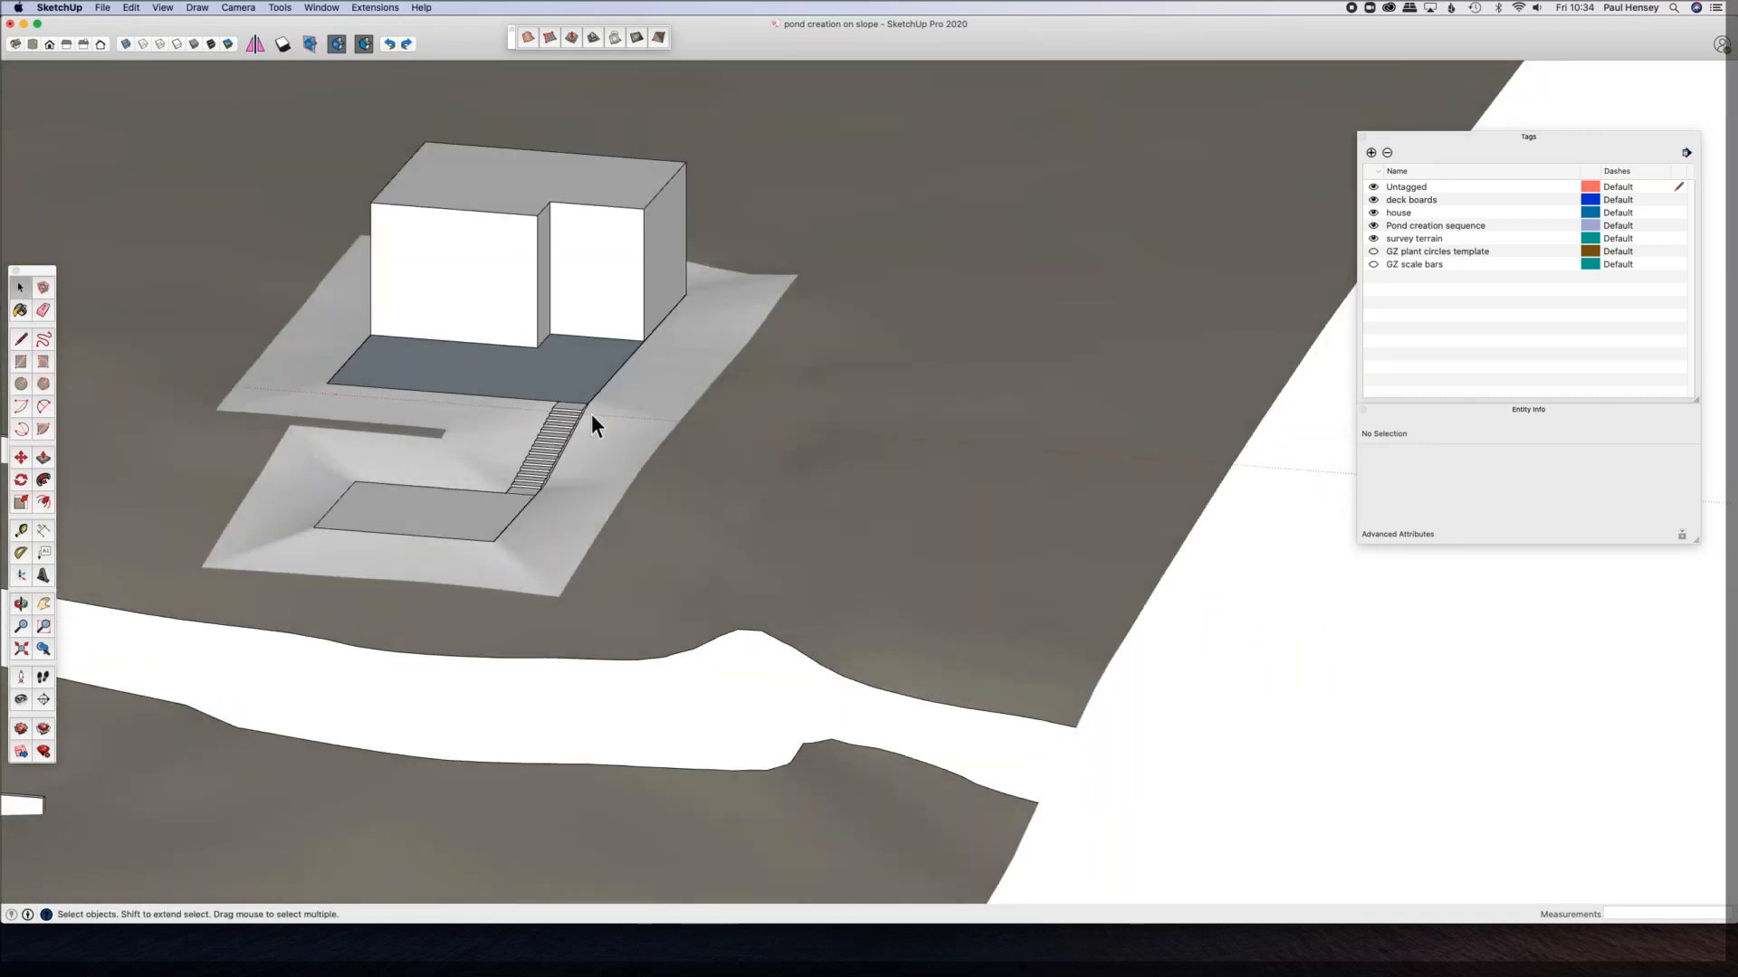
scroll(592, 416, up, 5)
middle_drag(592, 416, 426, 589)
scroll(362, 570, up, 3)
mouse_move(293, 558)
middle_down()
mouse_move(725, 450)
mouse_move(542, 529)
mouse_move(471, 461)
mouse_move(611, 325)
mouse_move(552, 330)
middle_up()
Step: Sample the surrounding terrain's material and paint the white regraded slopes around the terrace, steps and lower platform with it
key(b)
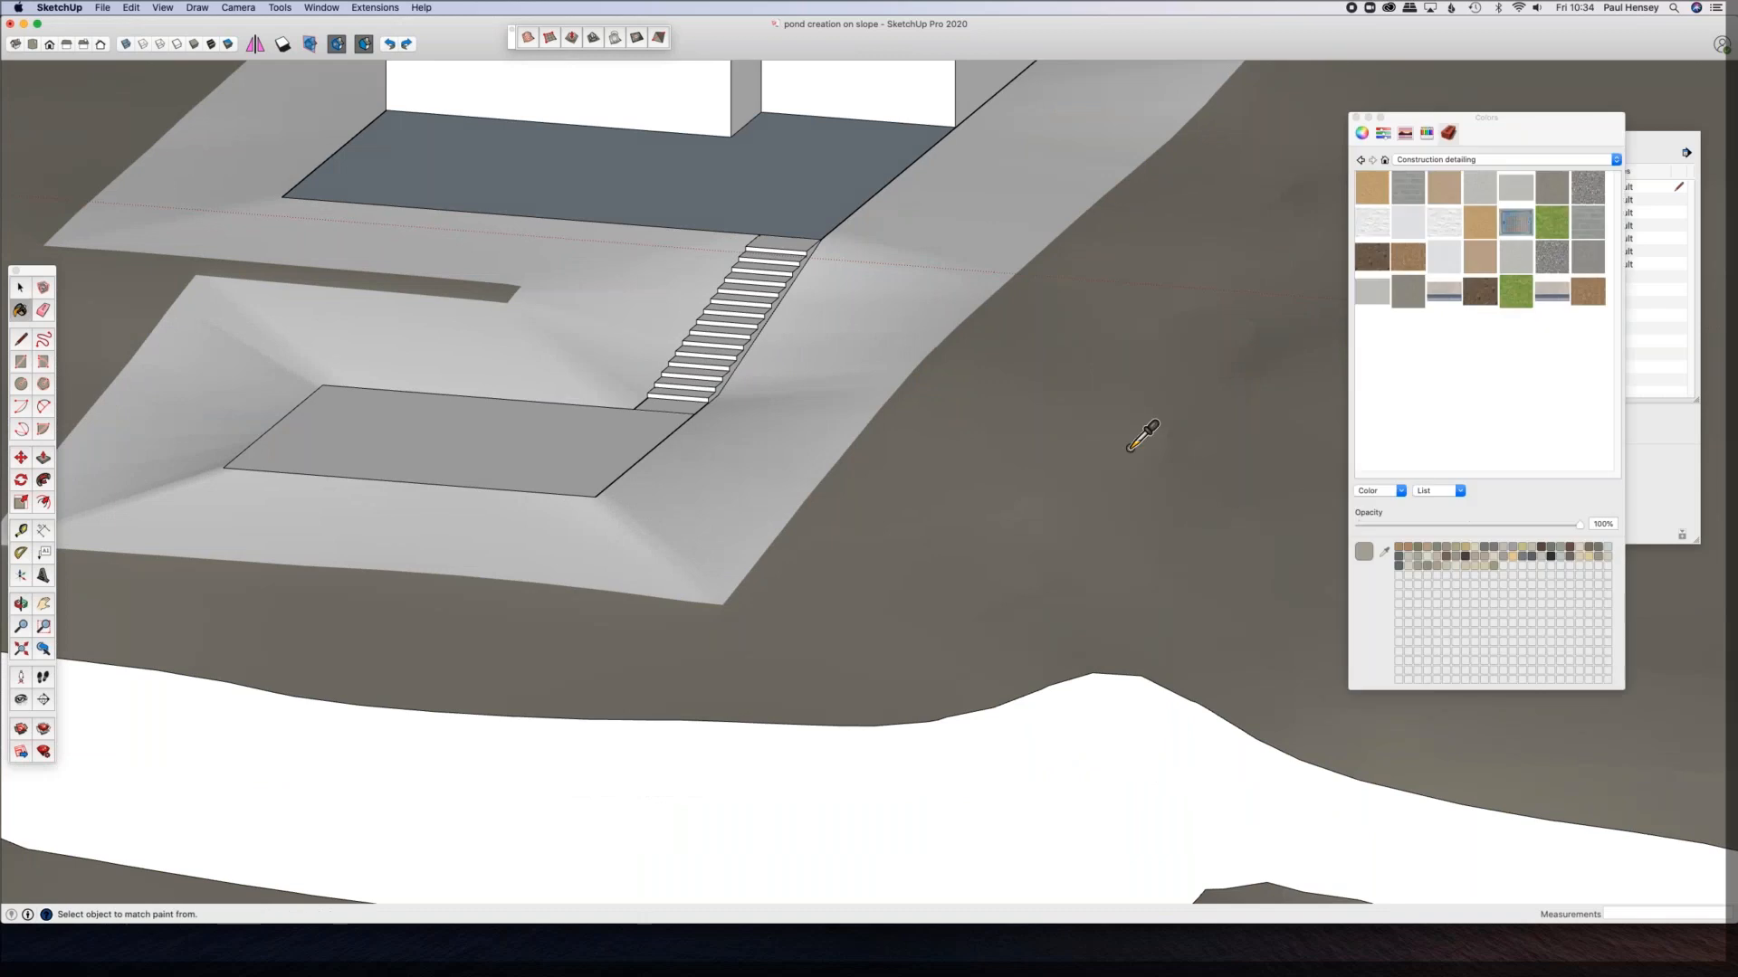
click(850, 398)
key(o)
mouse_move(648, 384)
mouse_down()
mouse_move(465, 369)
mouse_move(807, 388)
mouse_move(1047, 376)
mouse_move(1127, 441)
mouse_move(1474, 415)
mouse_move(822, 470)
mouse_move(1071, 438)
mouse_move(944, 522)
mouse_move(566, 516)
mouse_move(419, 582)
mouse_move(469, 369)
mouse_up()
middle_drag(469, 369, 477, 367)
shift+middle_drag(593, 352, 235, 322)
mouse_move(932, 269)
shift+middle_down()
mouse_move(861, 269)
mouse_move(769, 376)
mouse_move(818, 322)
mouse_move(709, 325)
mouse_move(946, 213)
mouse_move(1214, 221)
mouse_move(1292, 263)
mouse_move(495, 340)
mouse_move(718, 411)
shift+middle_up()
key(b)
scroll(768, 360, down, 5)
middle_drag(729, 334, 638, 426)
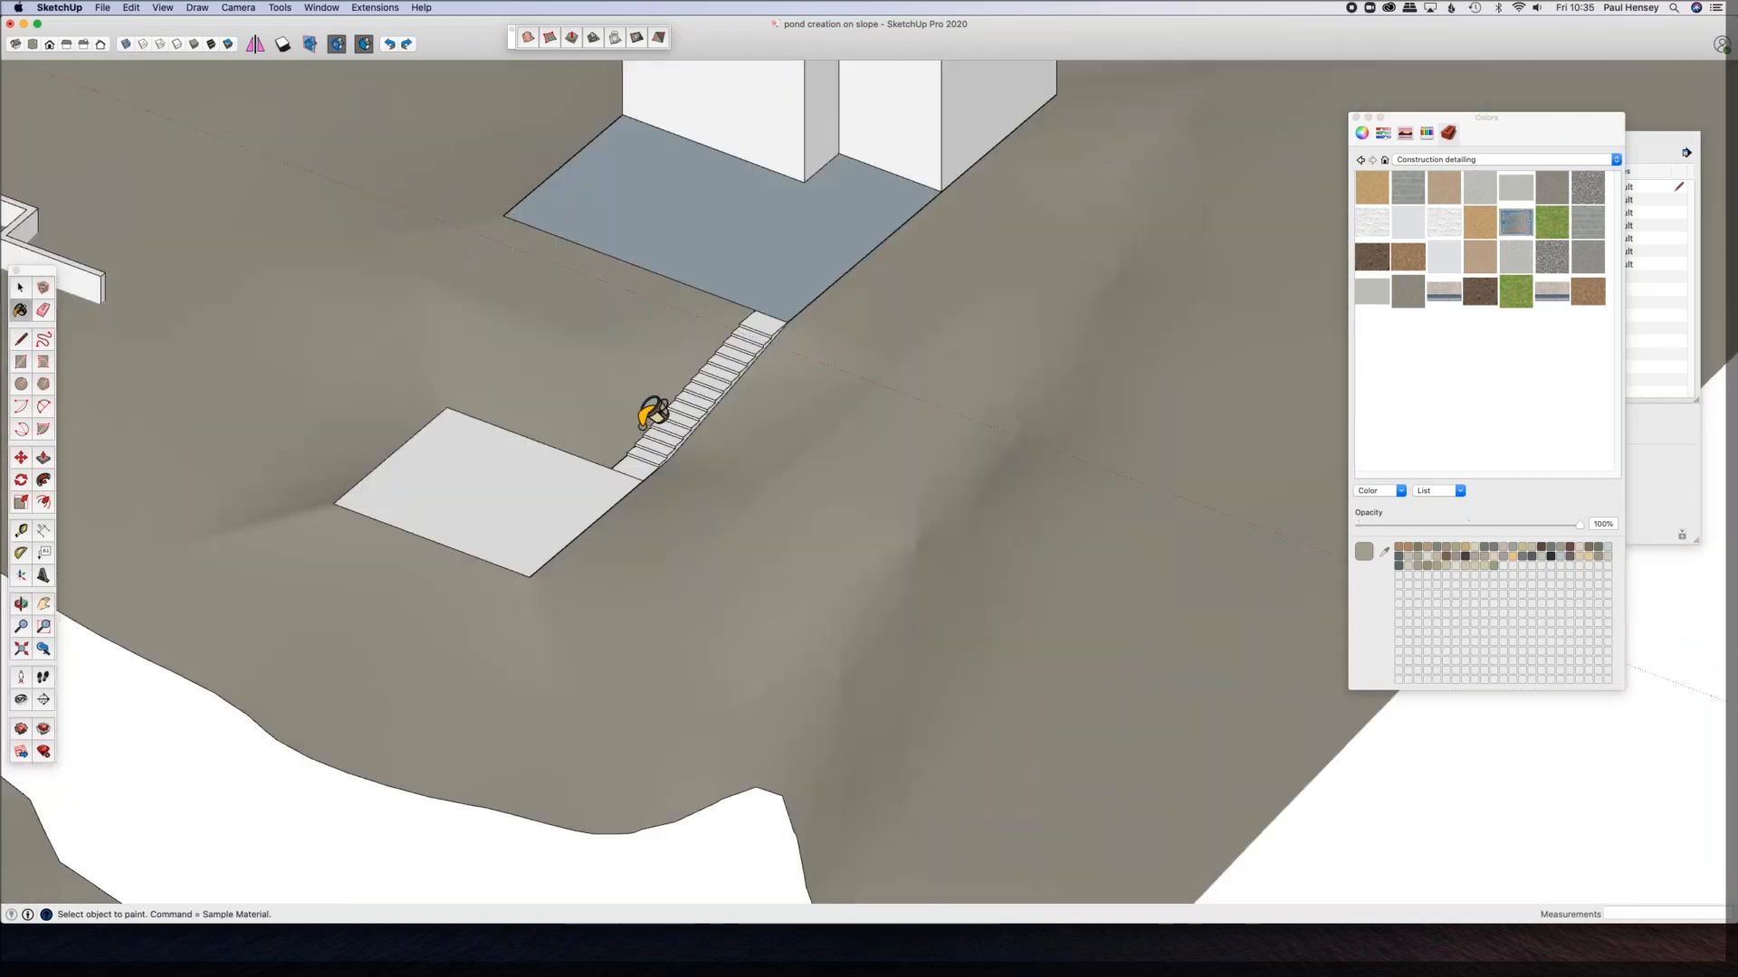
key(space)
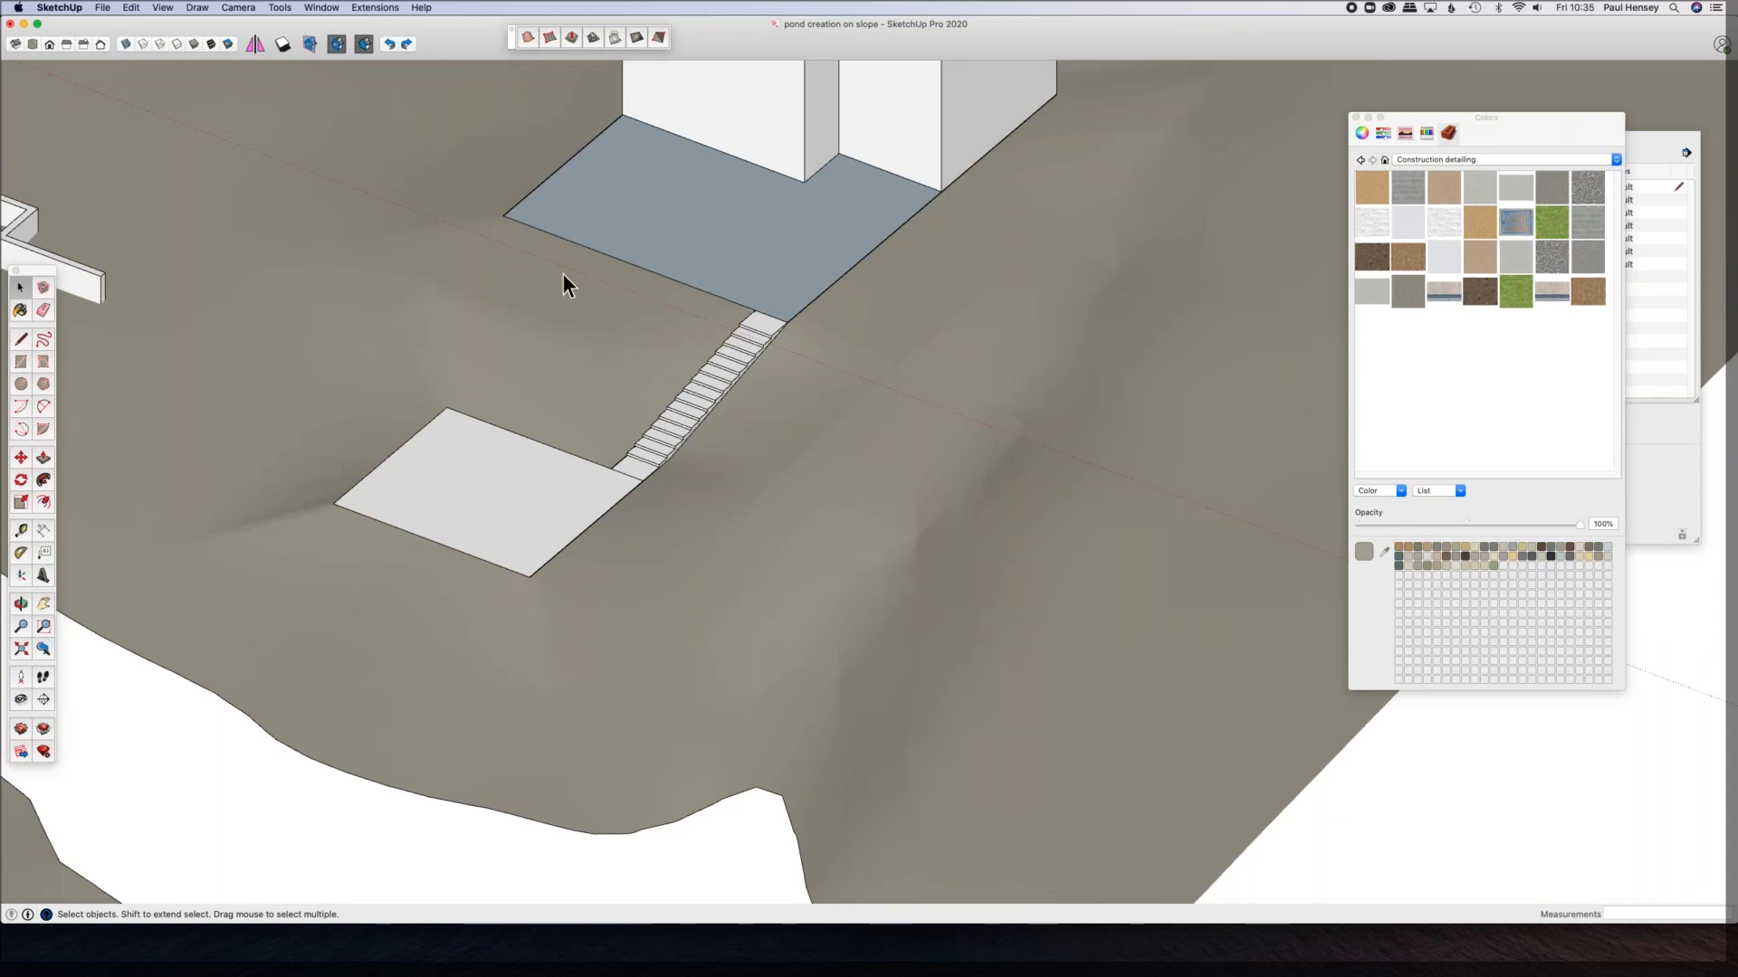
Step: Compare the newly graded house site with the finished version on the neighbouring contoured terrain
scroll(473, 289, down, 3)
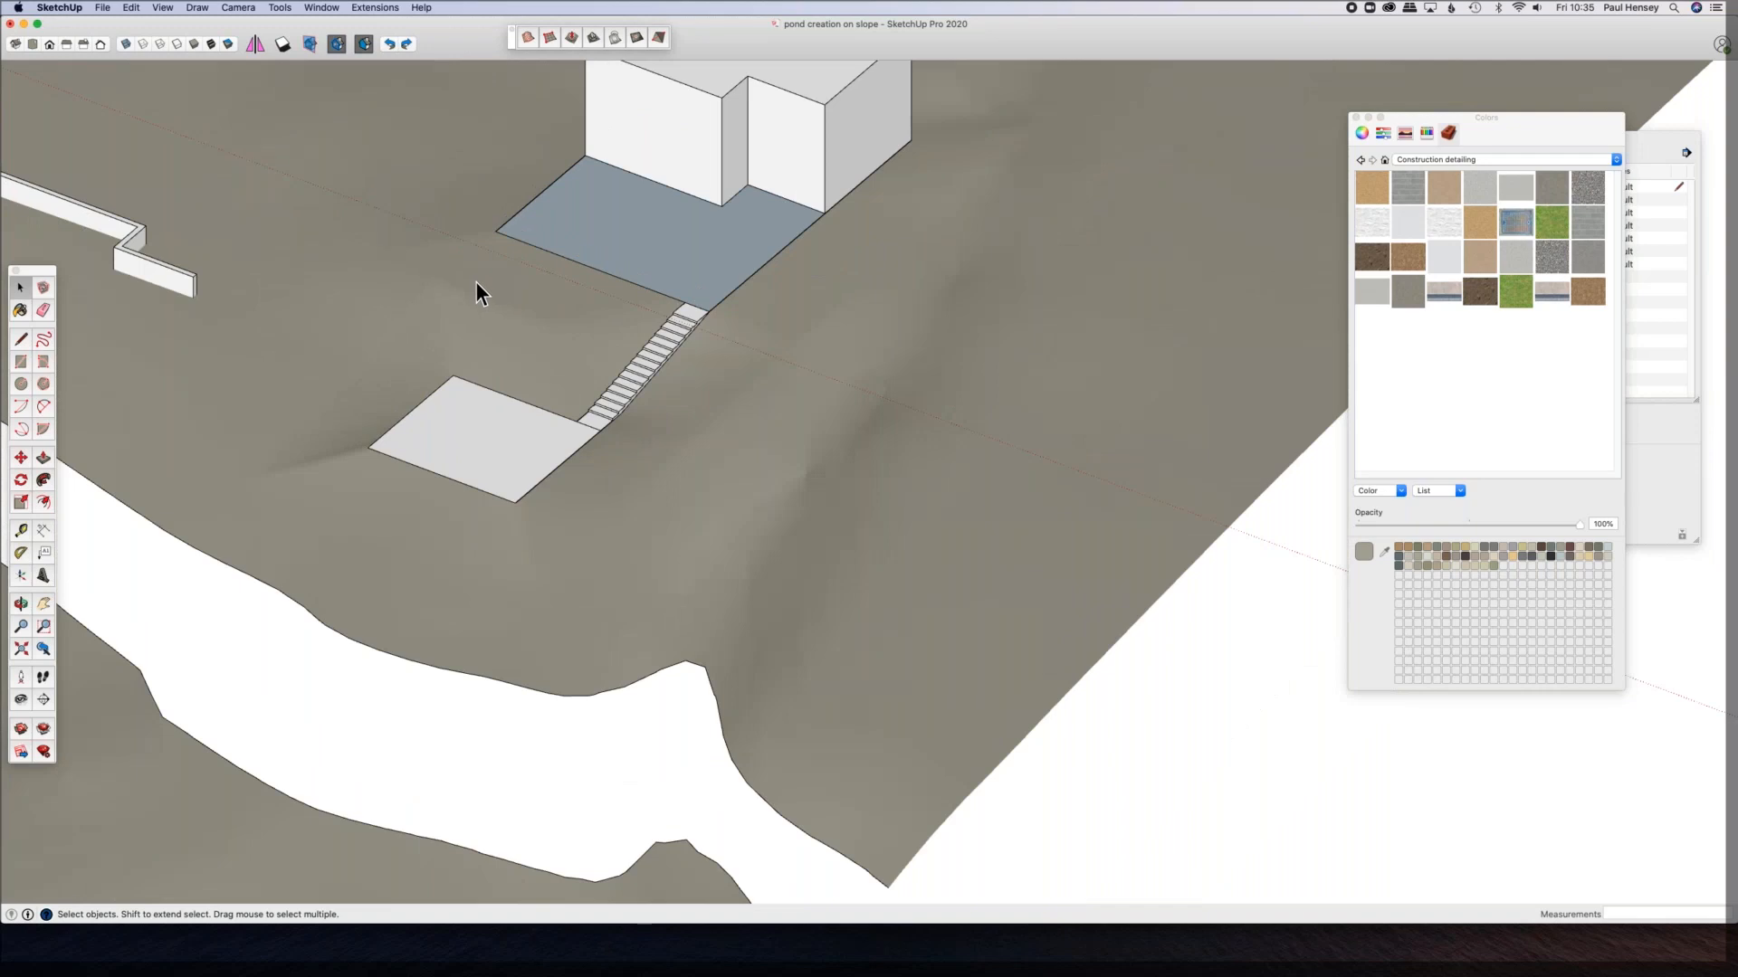
scroll(475, 284, down, 2)
middle_drag(475, 286, 778, 659)
scroll(653, 486, down, 3)
shift+middle_drag(690, 563, 740, 621)
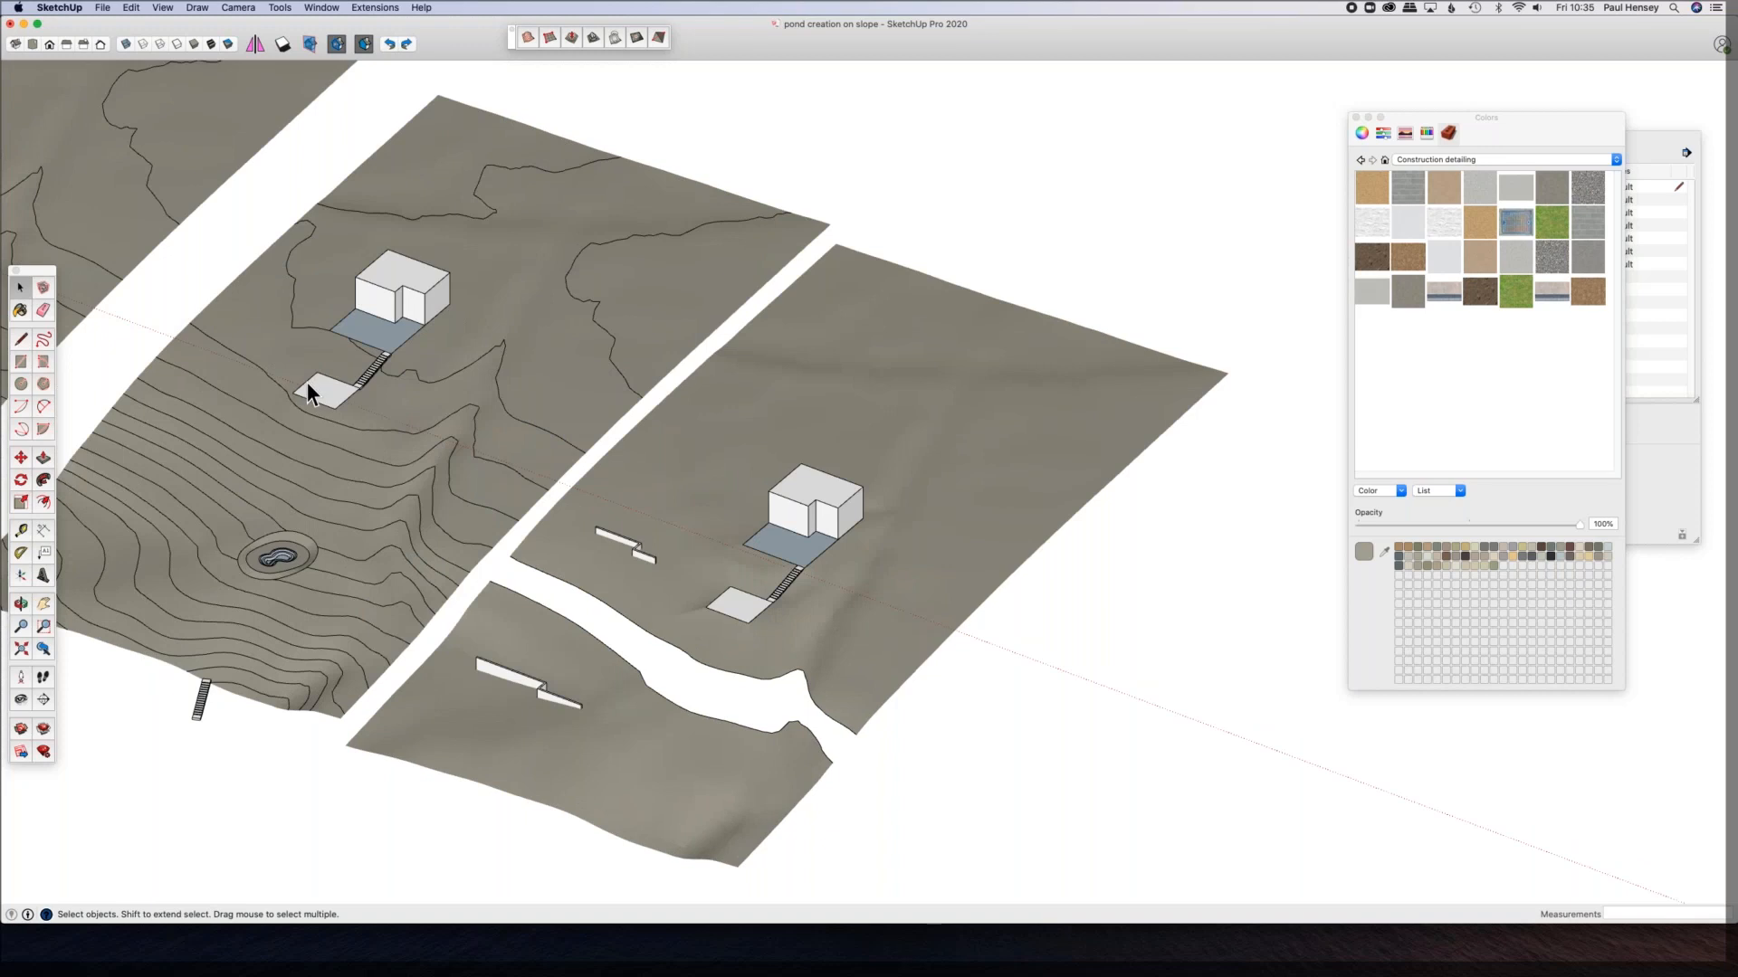
scroll(307, 382, up, 3)
scroll(347, 388, up, 4)
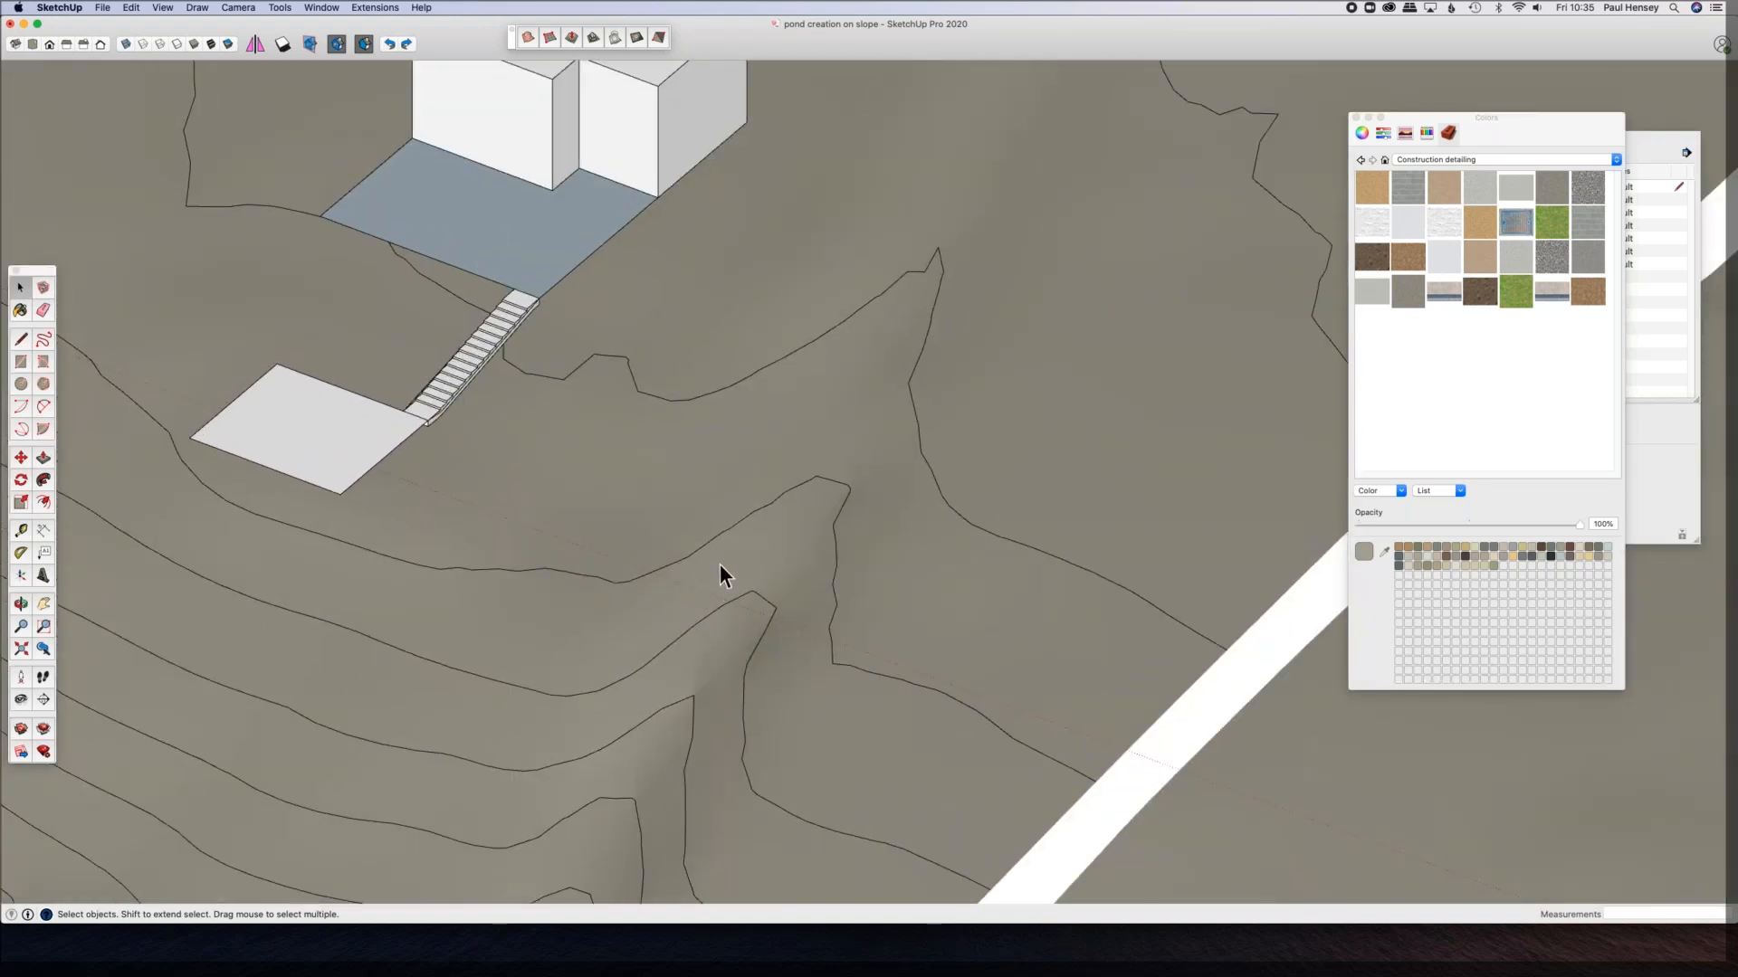
scroll(716, 570, down, 5)
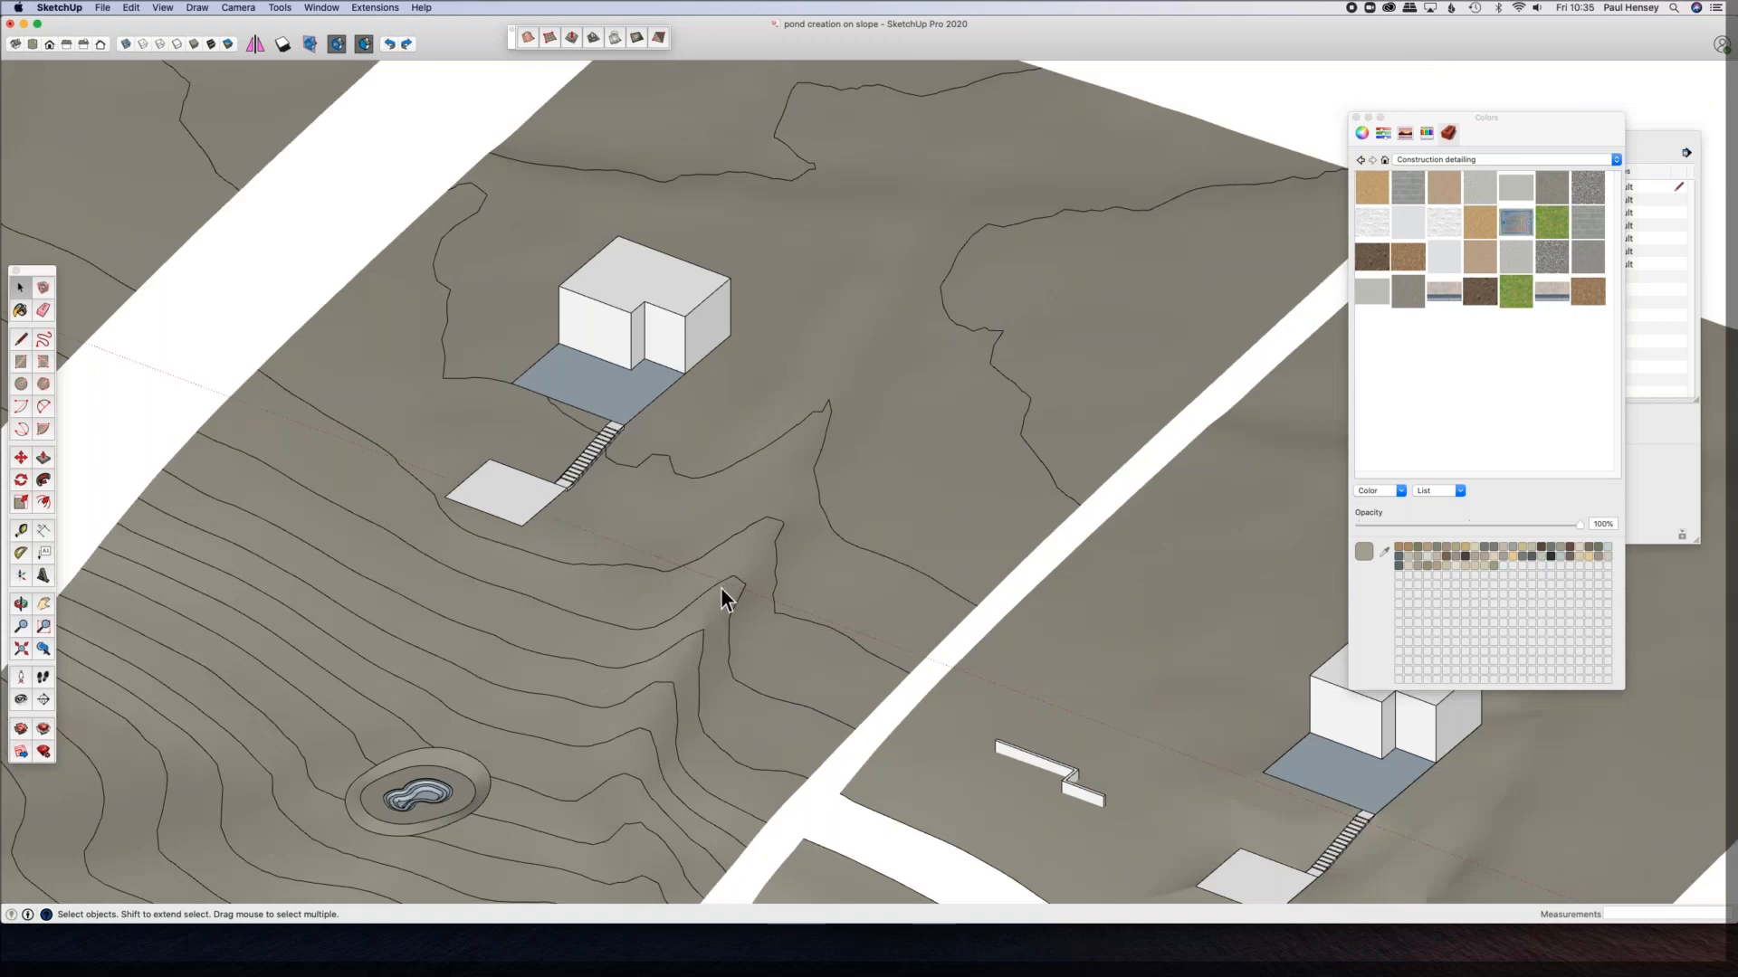
shift+middle_drag(634, 557, 251, 398)
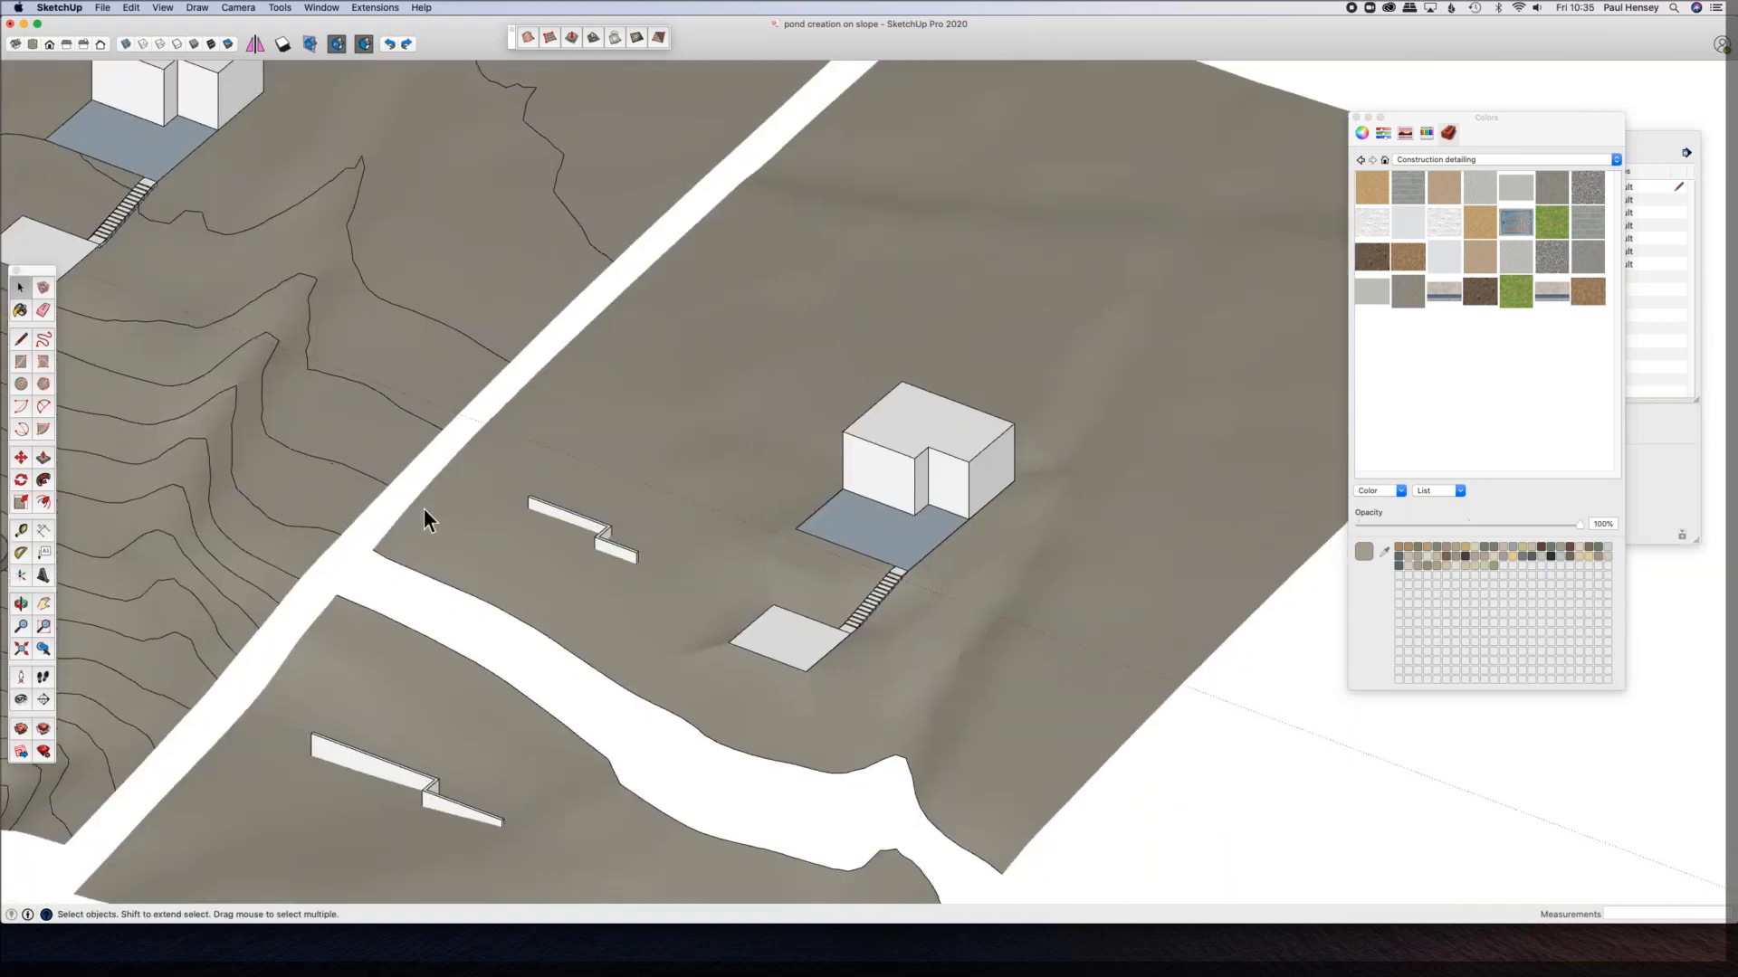
scroll(424, 508, down, 5)
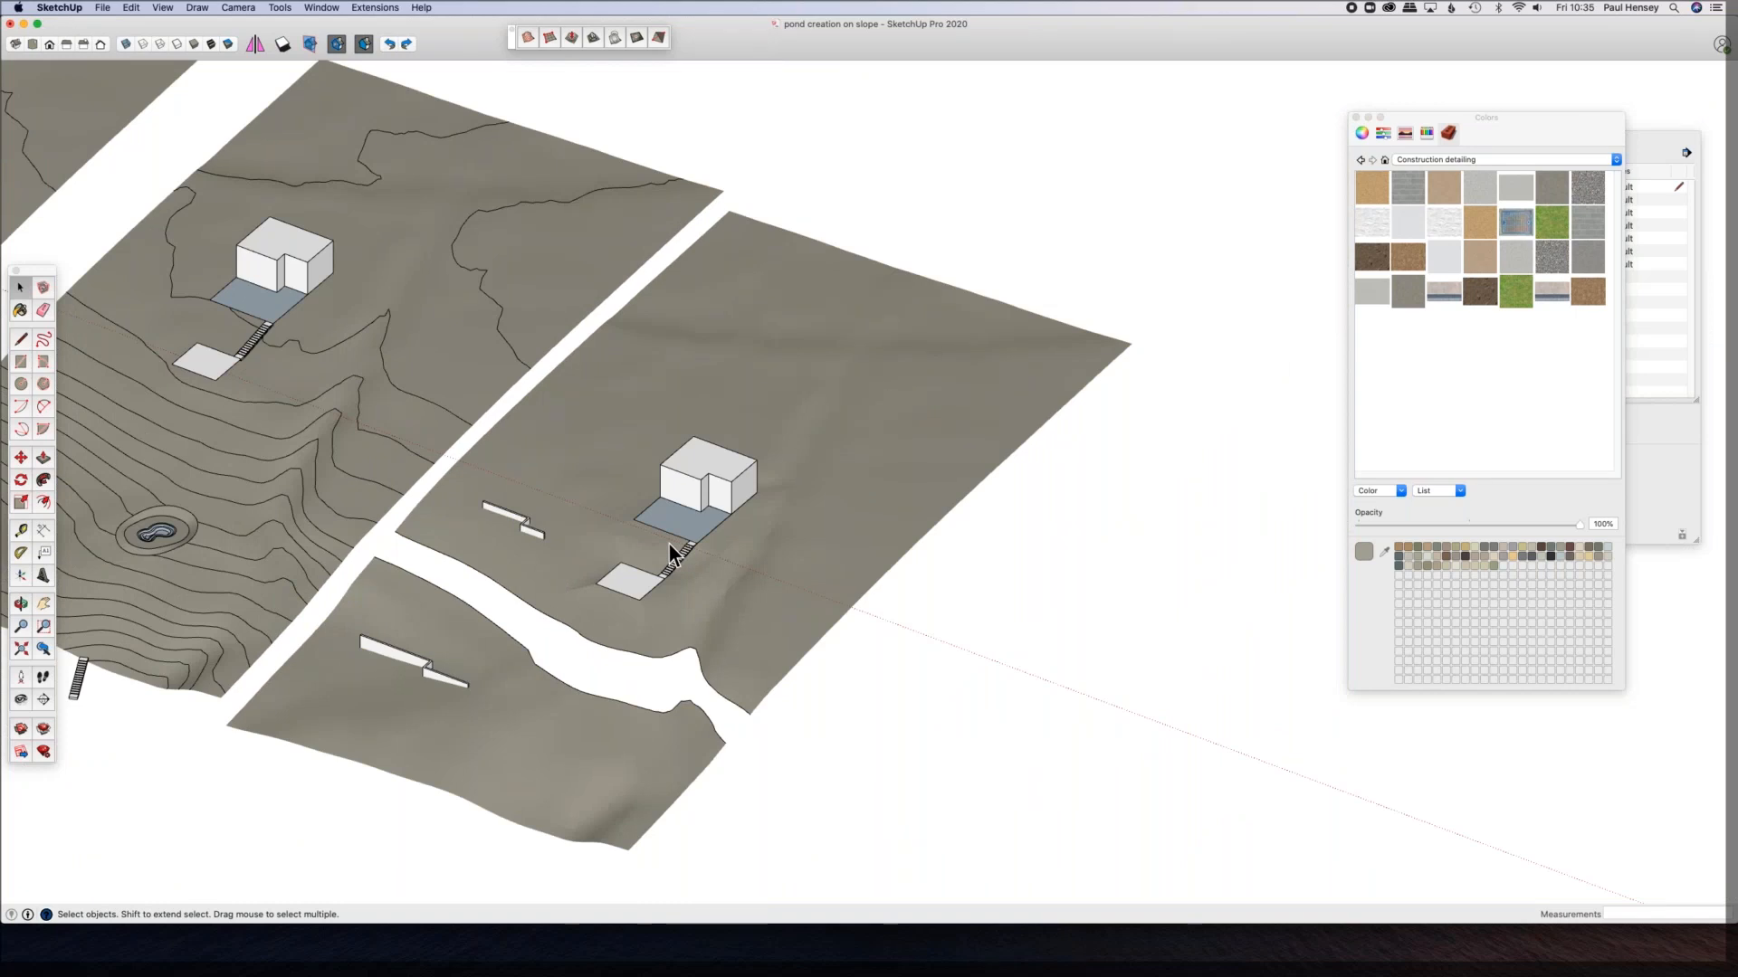
Step: Inspect how the graded ground meets the terrace, steps and lower platform, and view the stepped retaining wall nearby
scroll(670, 548, up, 5)
scroll(672, 554, up, 4)
middle_drag(597, 477, 582, 360)
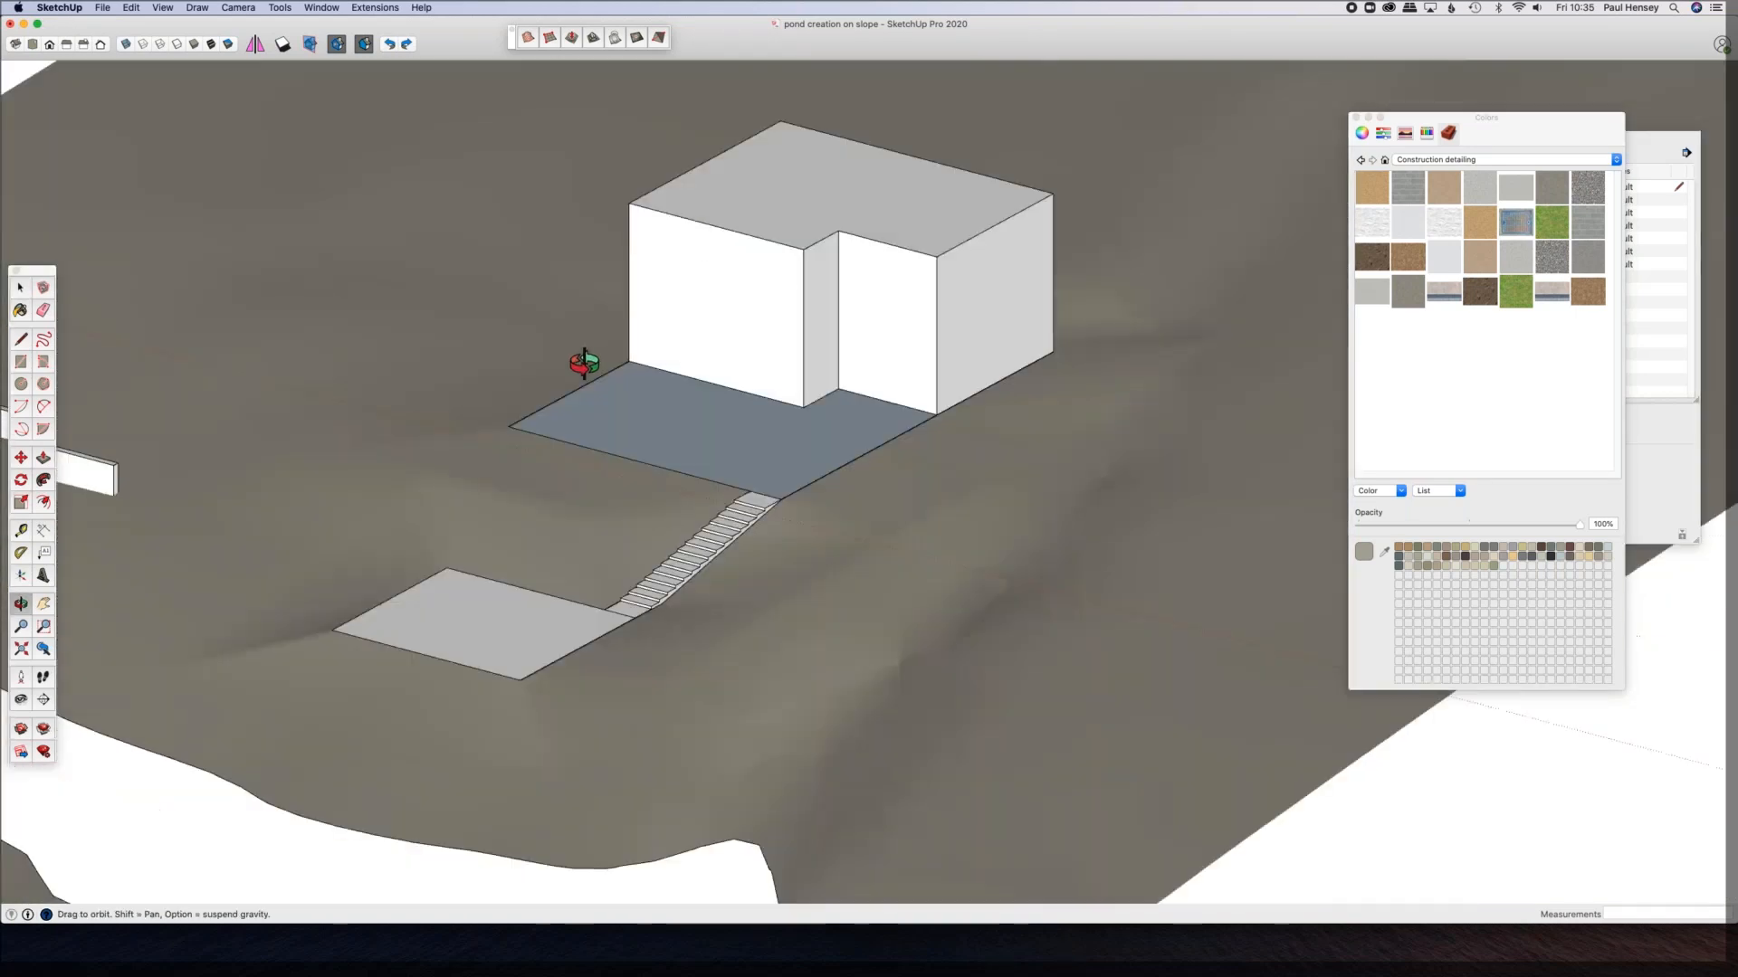
scroll(708, 420, down, 2)
mouse_move(504, 508)
shift+middle_down()
mouse_move(801, 601)
mouse_move(514, 517)
shift+middle_up()
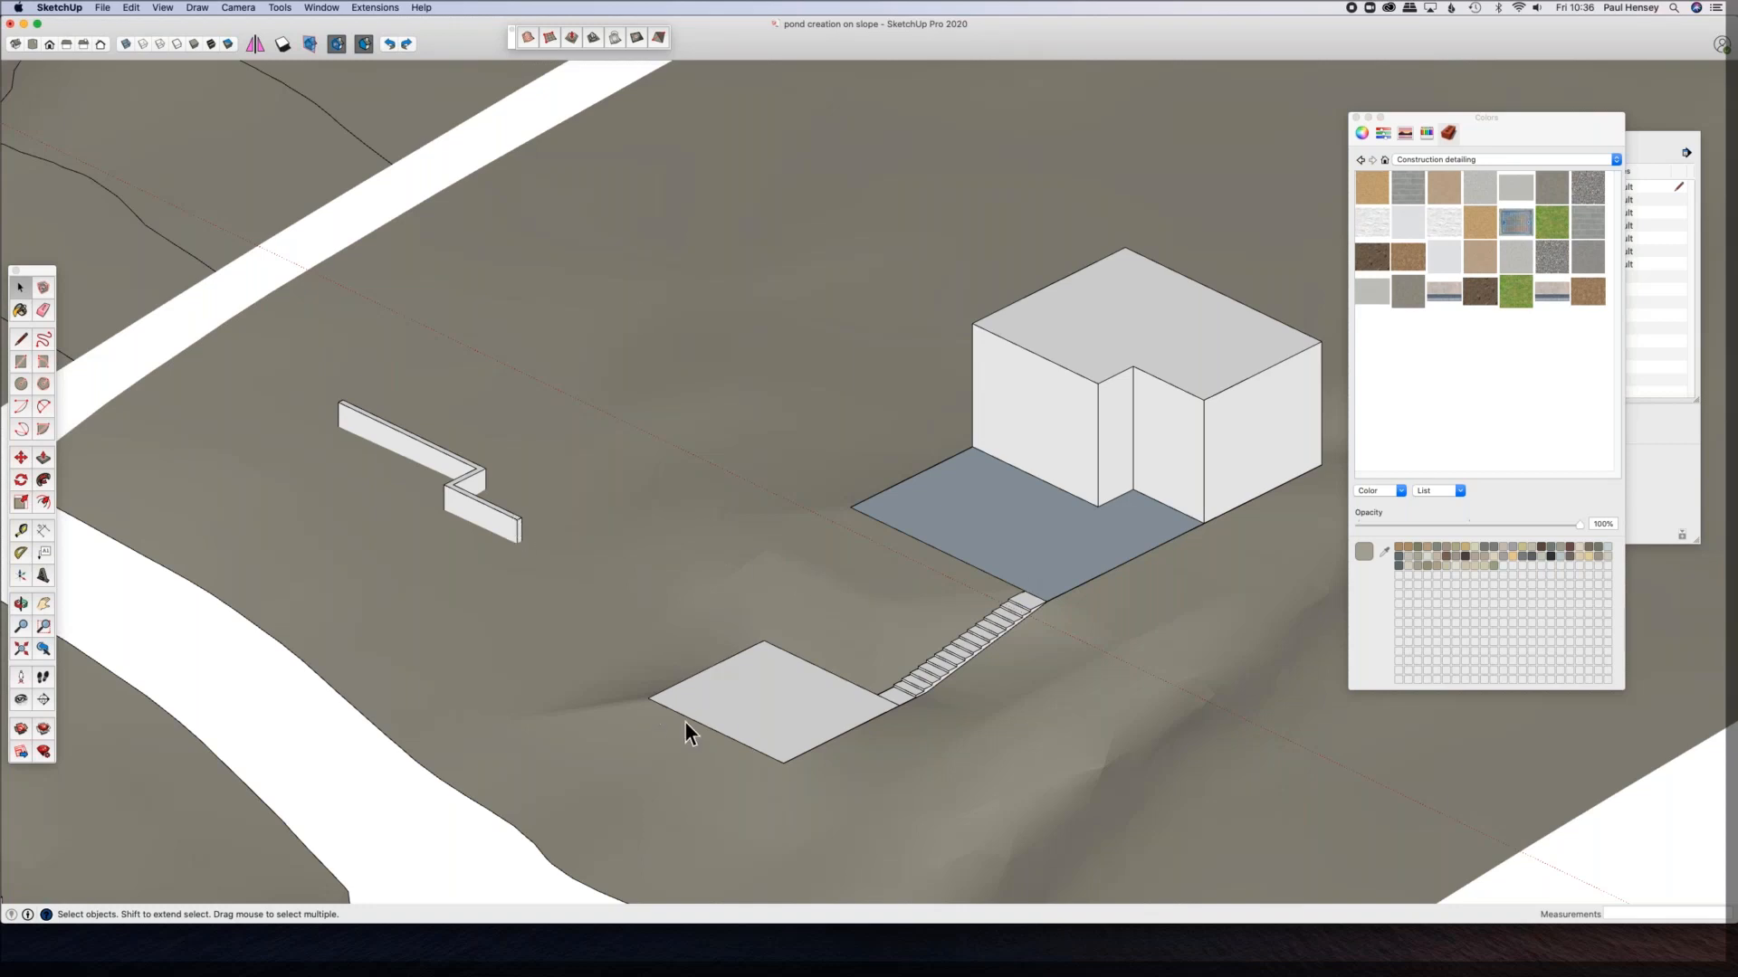
middle_drag(570, 512, 695, 452)
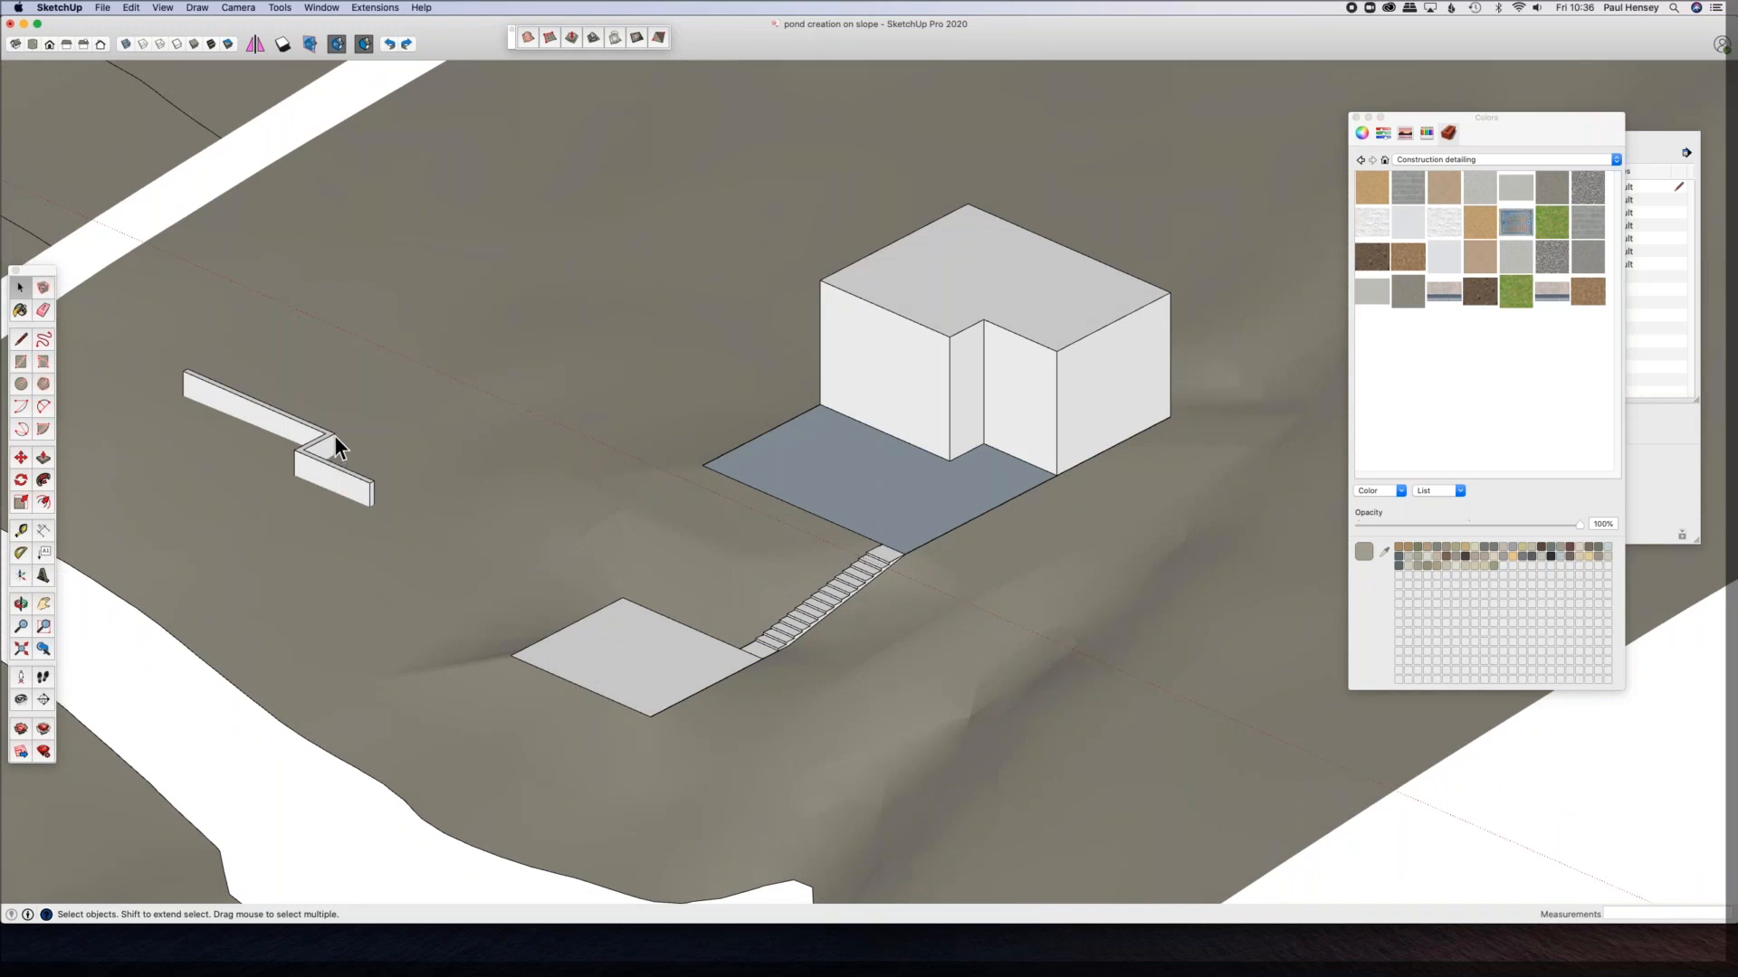
scroll(275, 425, up, 5)
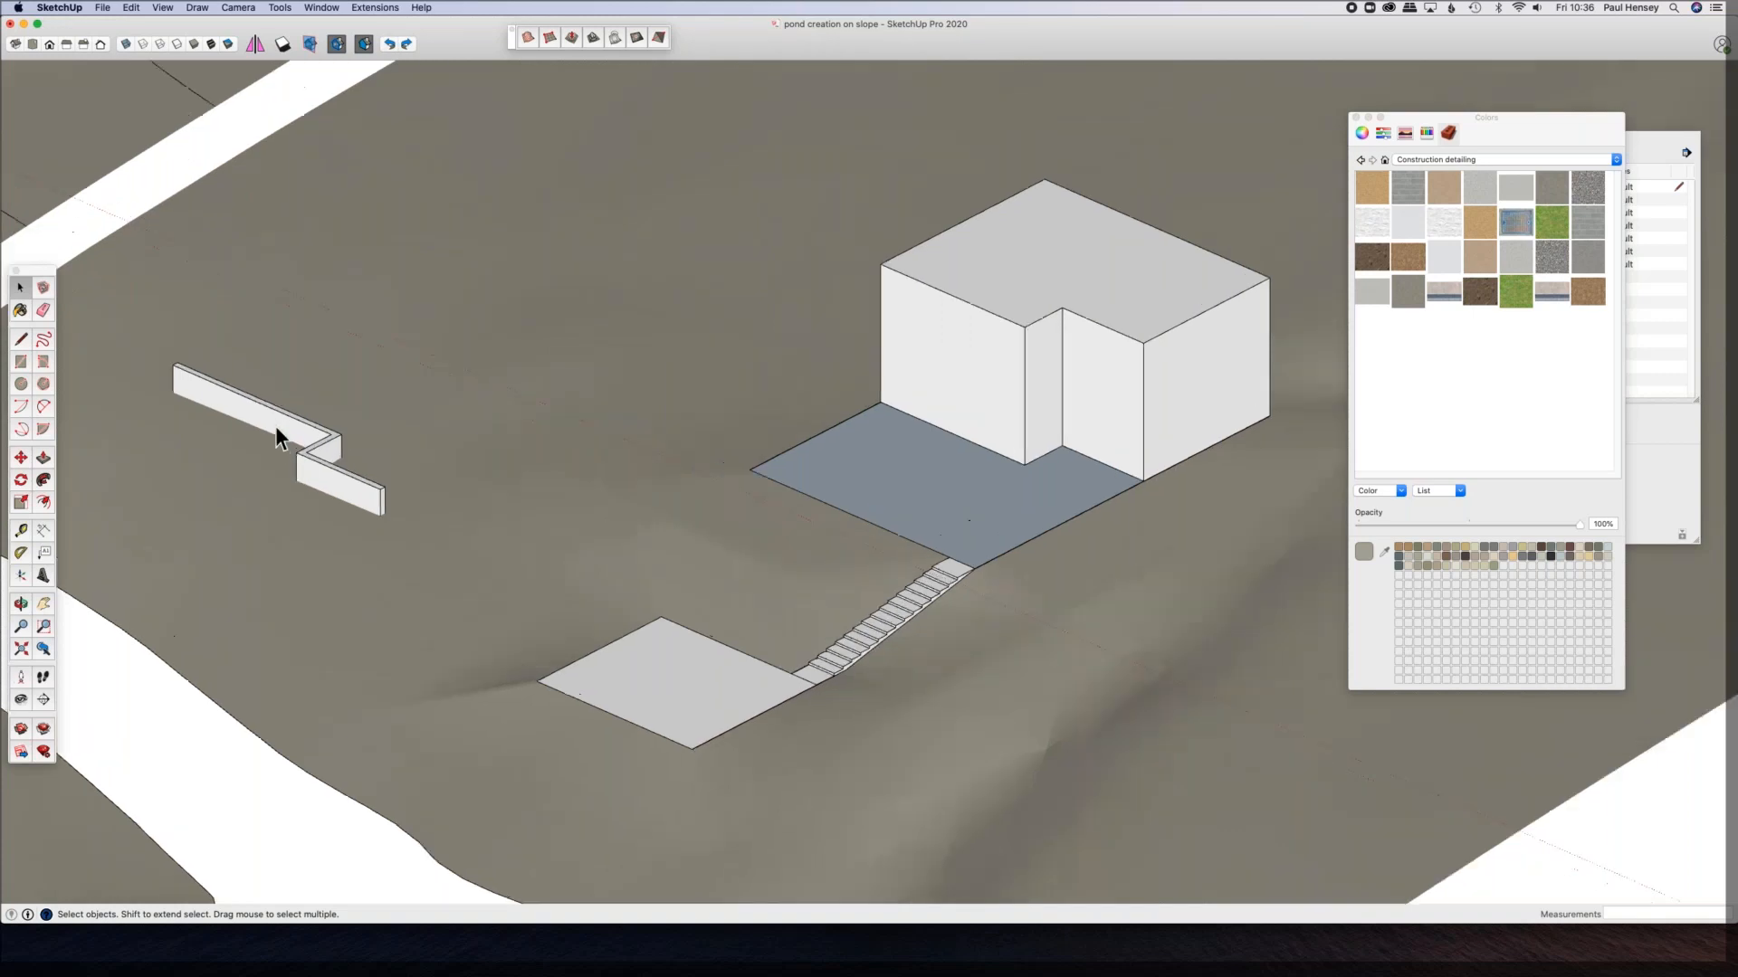
Step: Select the stepped retaining wall and examine from several angles how it sits on the slope
shift+middle_drag(298, 421, 457, 312)
click(455, 379)
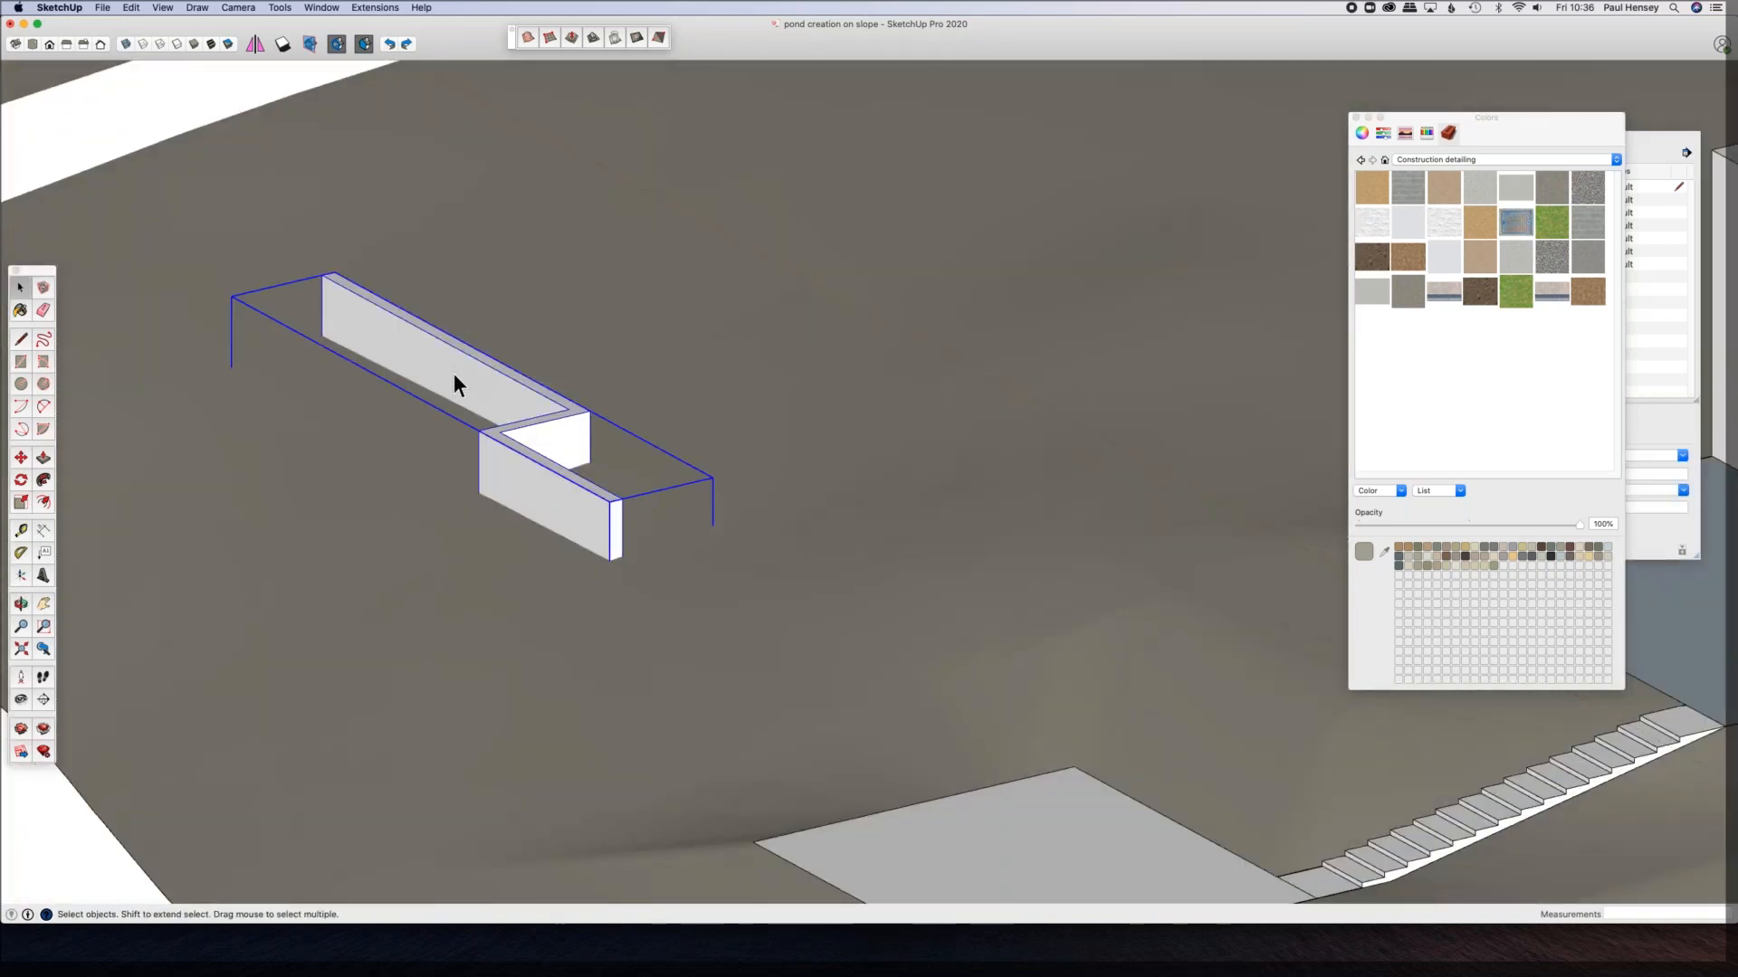
middle_drag(408, 380, 322, 388)
shift+middle_drag(757, 650, 536, 679)
shift+middle_drag(561, 521, 554, 523)
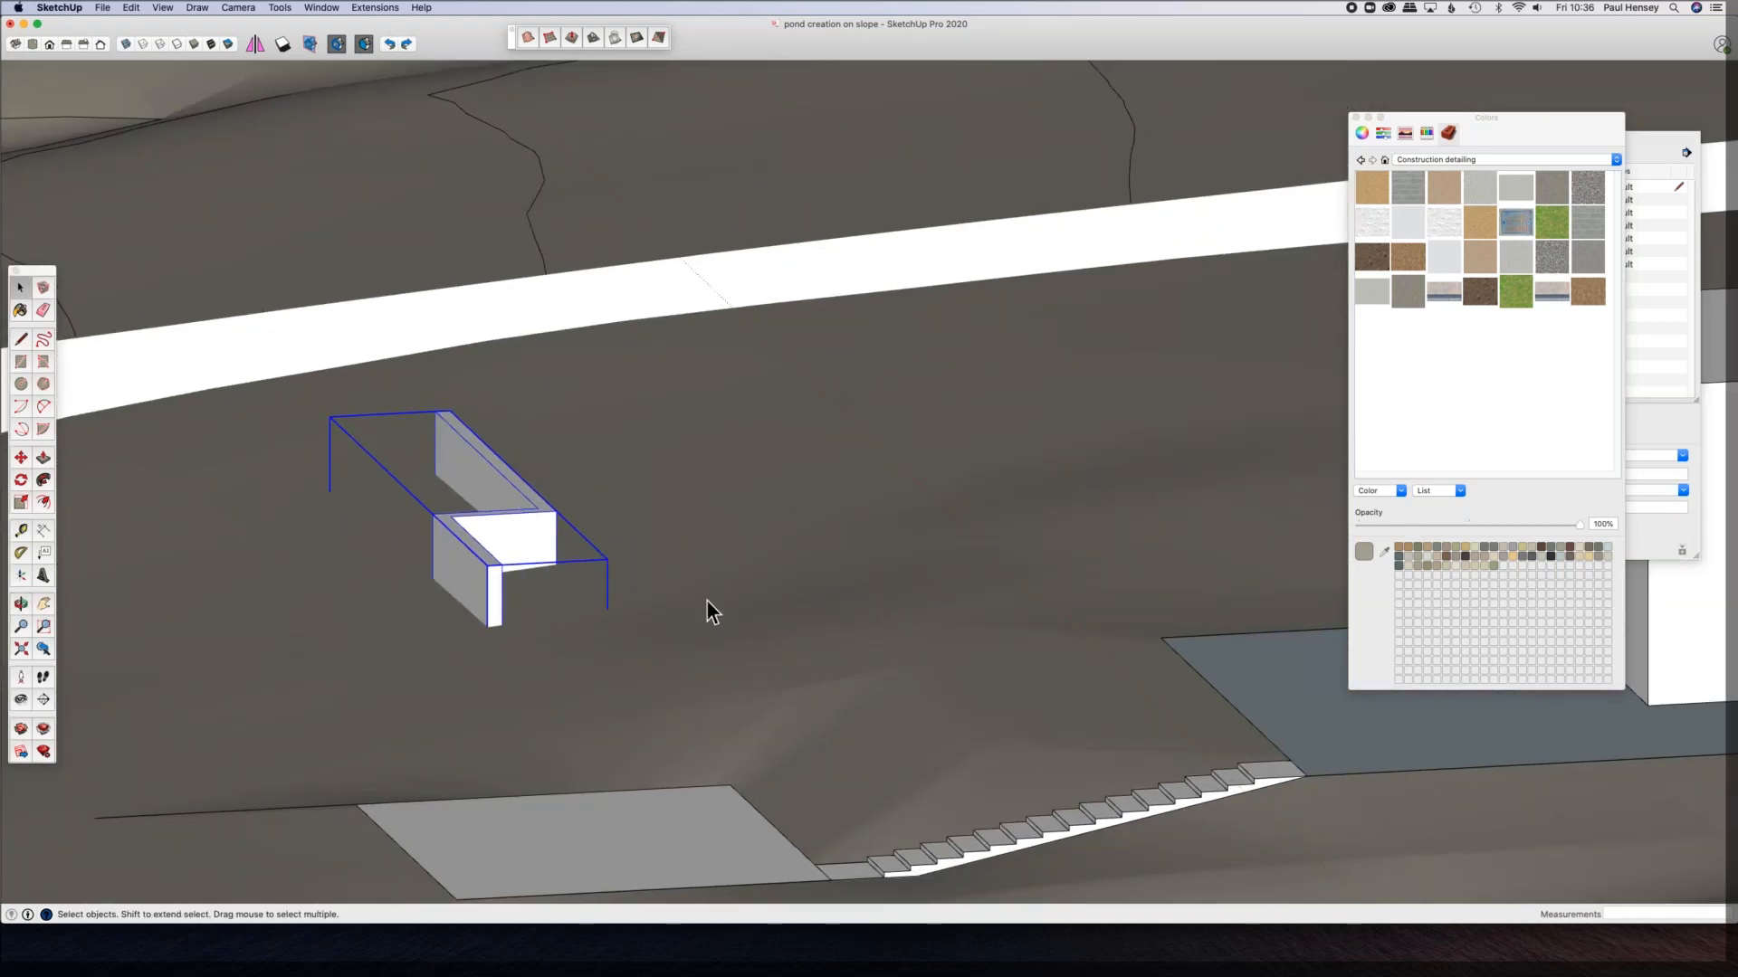
middle_drag(439, 591, 237, 267)
scroll(483, 308, down, 6)
middle_drag(543, 343, 904, 503)
scroll(904, 503, up, 4)
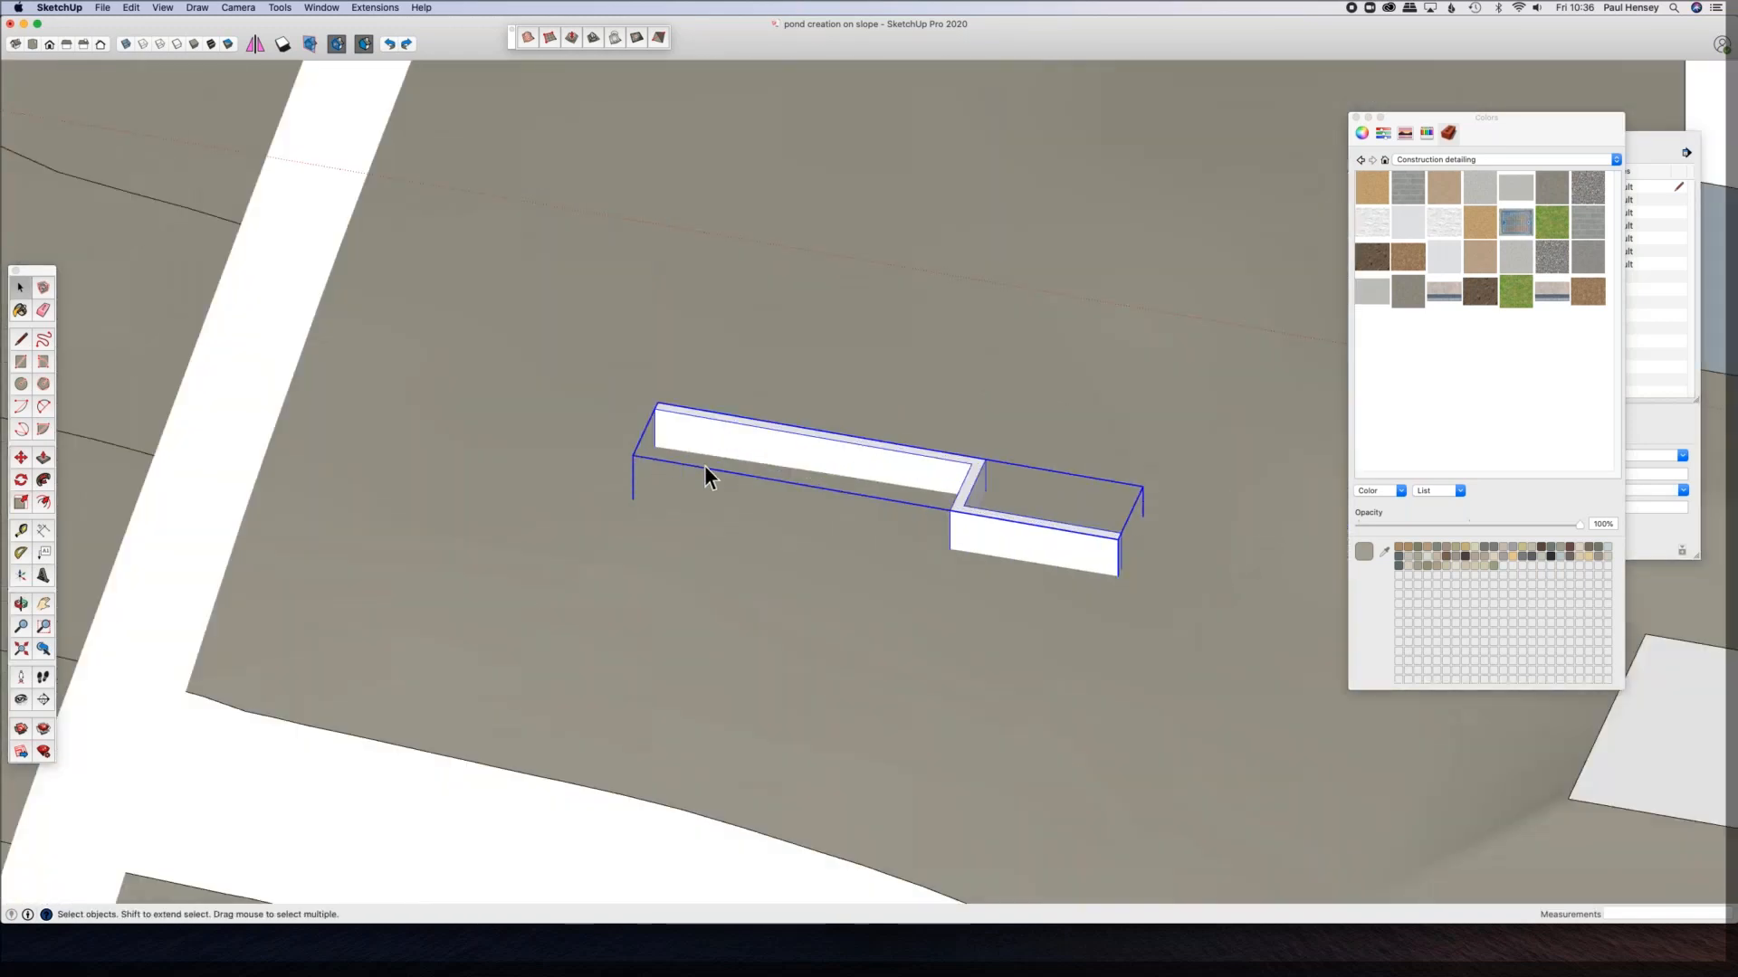
middle_drag(794, 353, 622, 383)
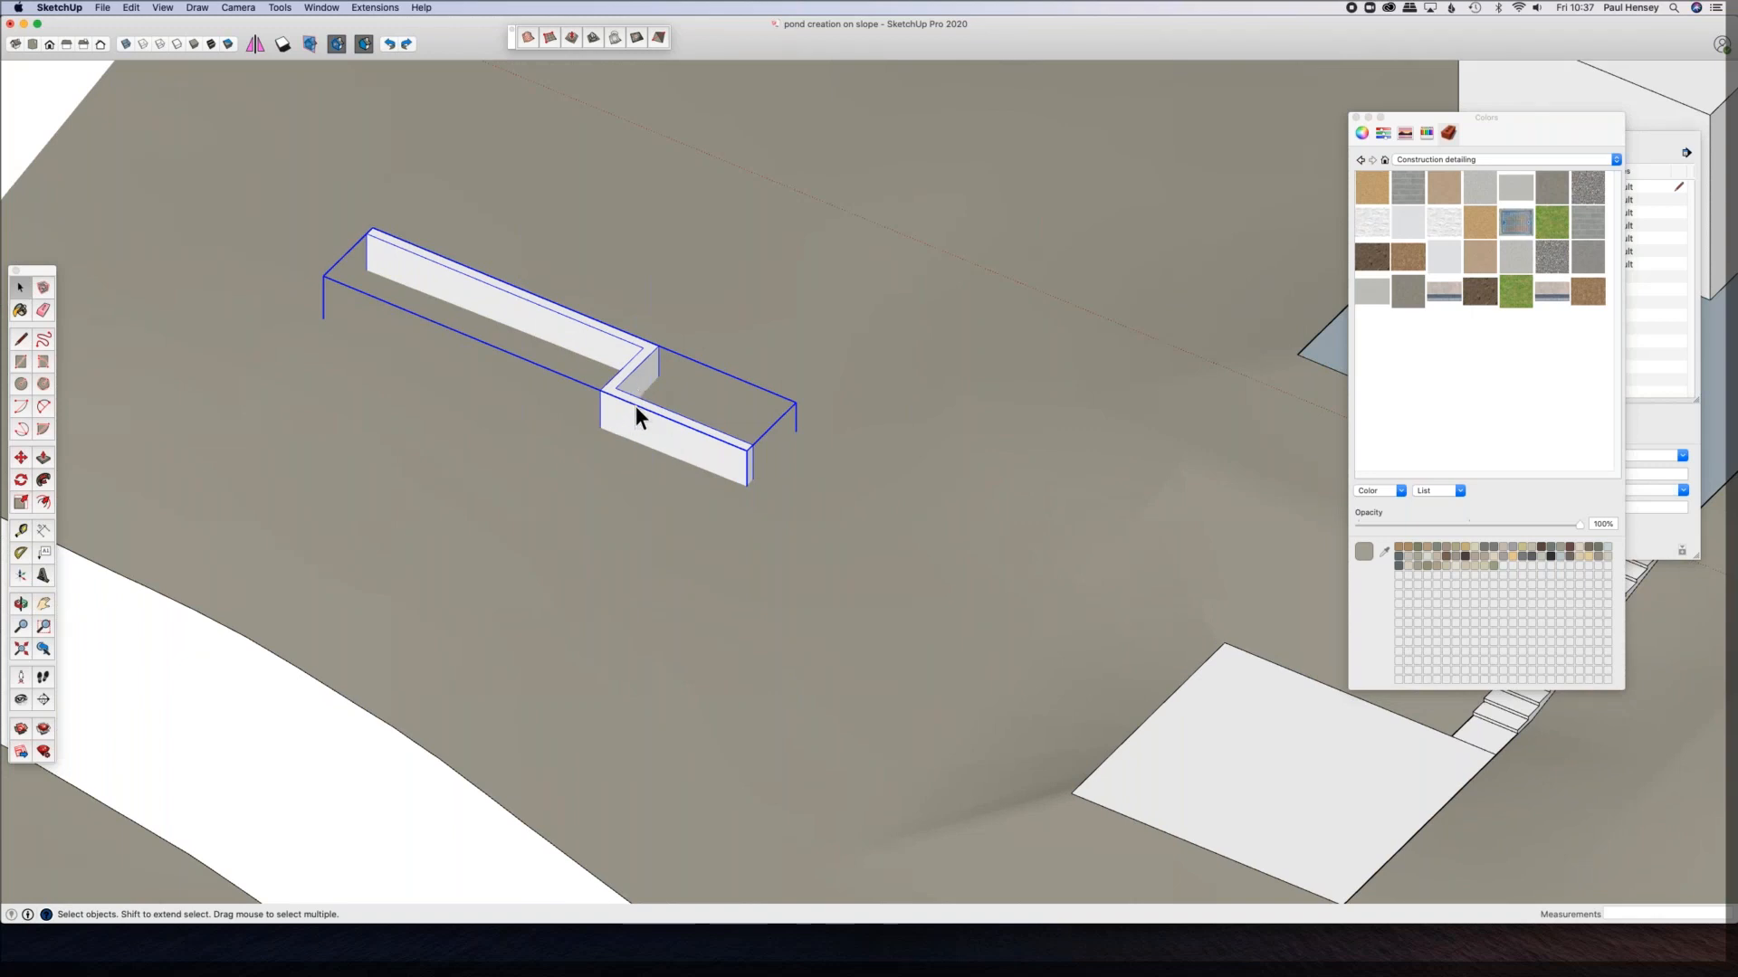
middle_drag(551, 337, 556, 463)
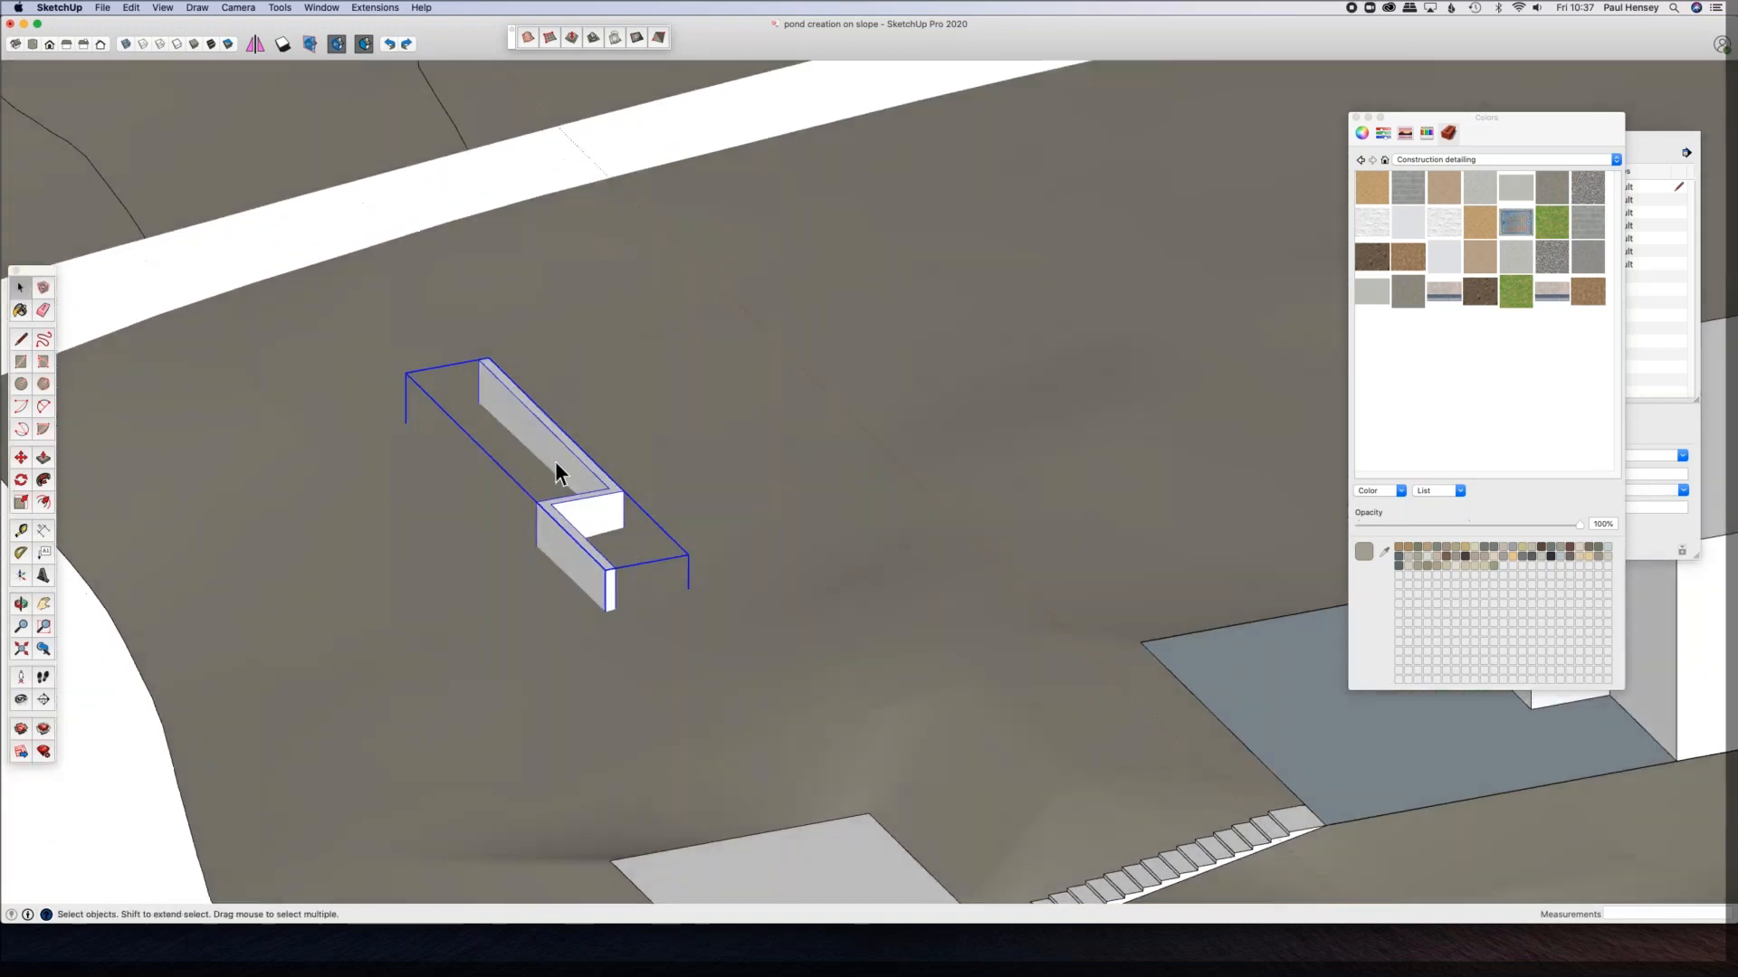
Step: Start grading the terrain around the retaining wall with Instant Site Grader, using the Top Bot style from the Presets library
shift+click(711, 509)
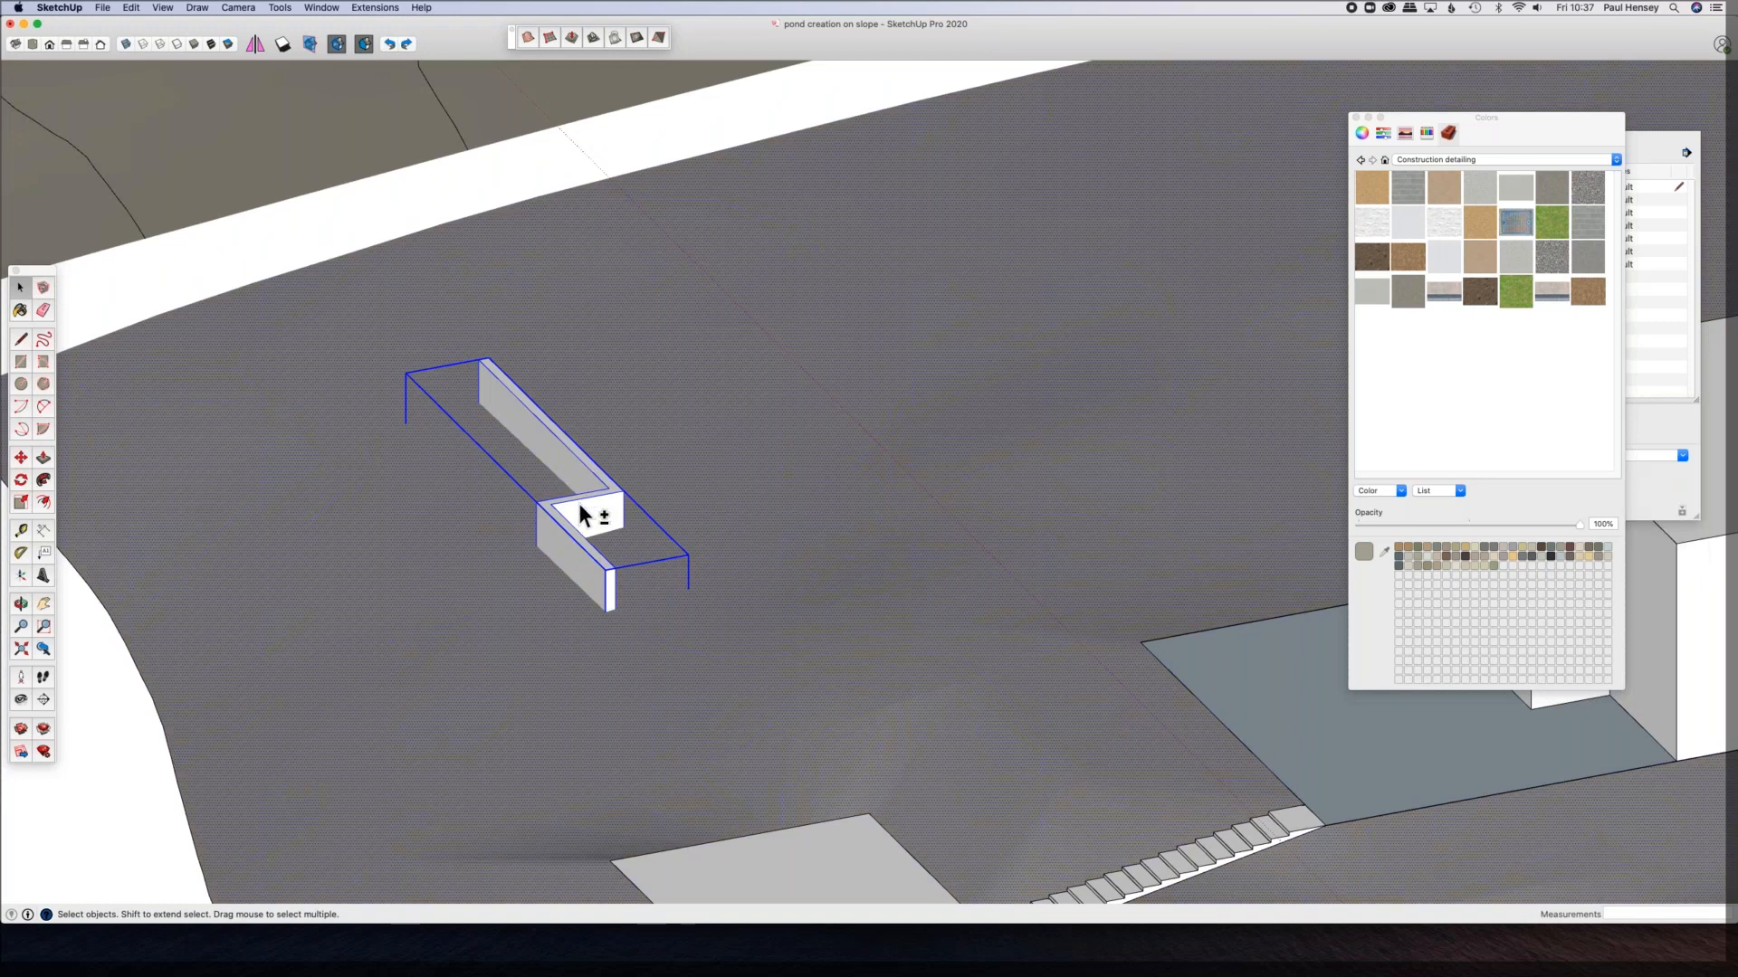
click(376, 9)
mouse_move(417, 122)
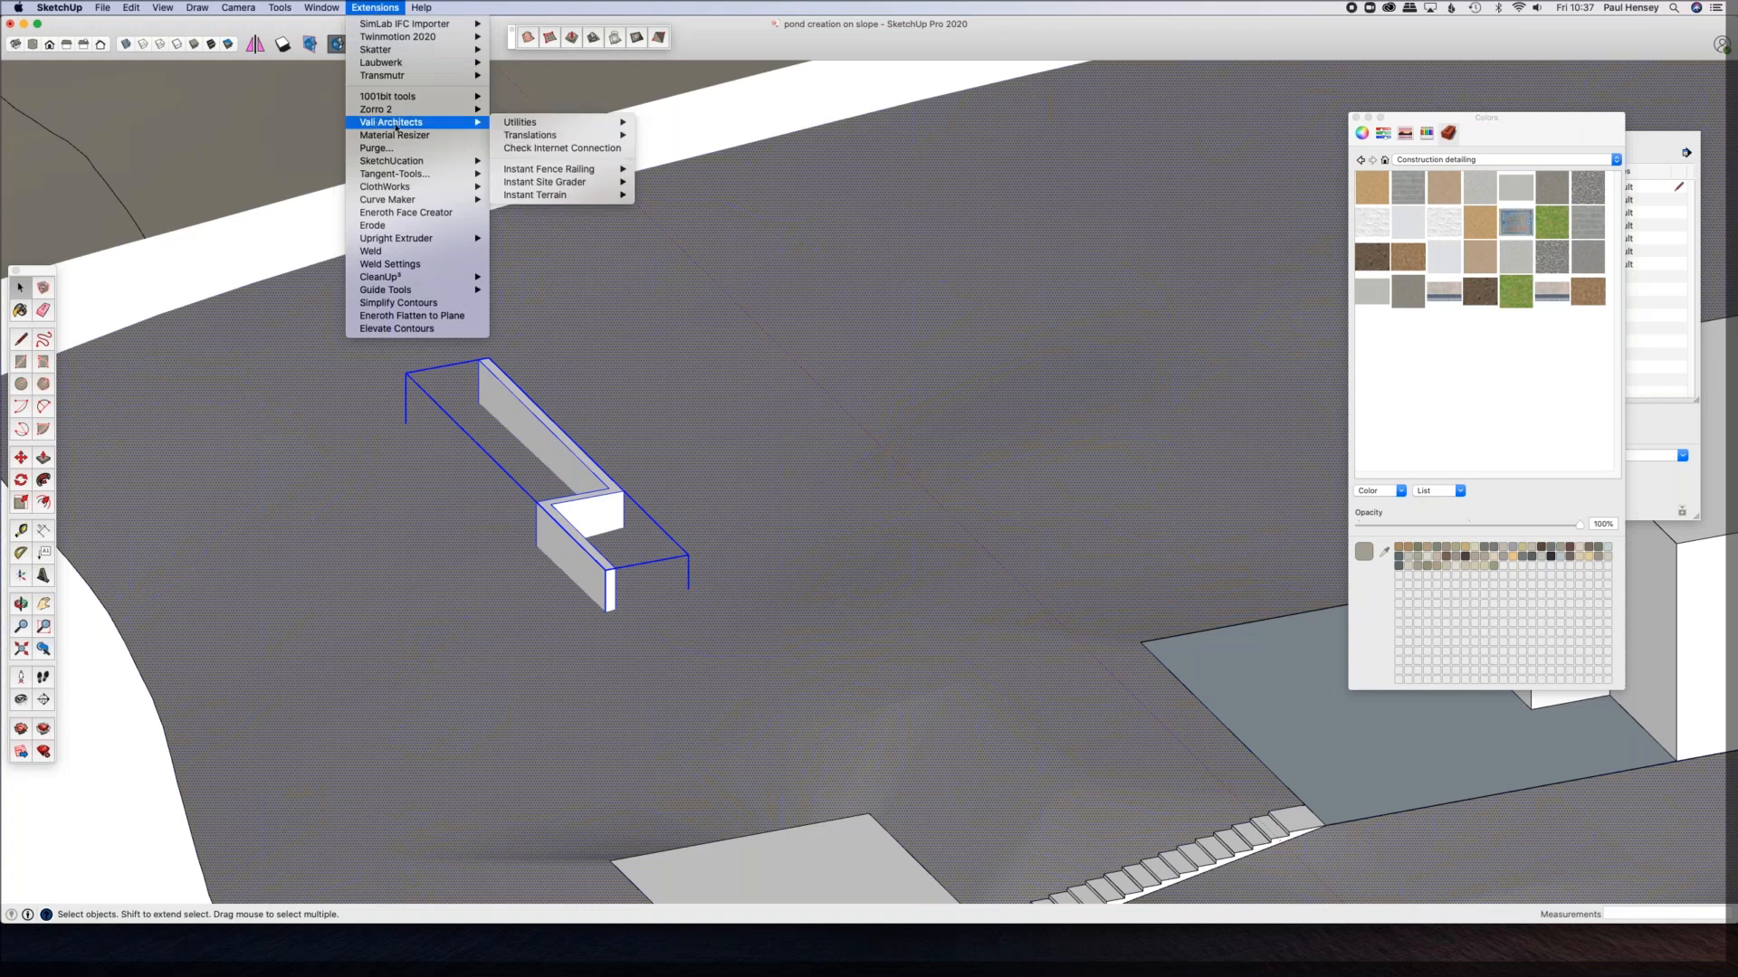
mouse_move(590, 184)
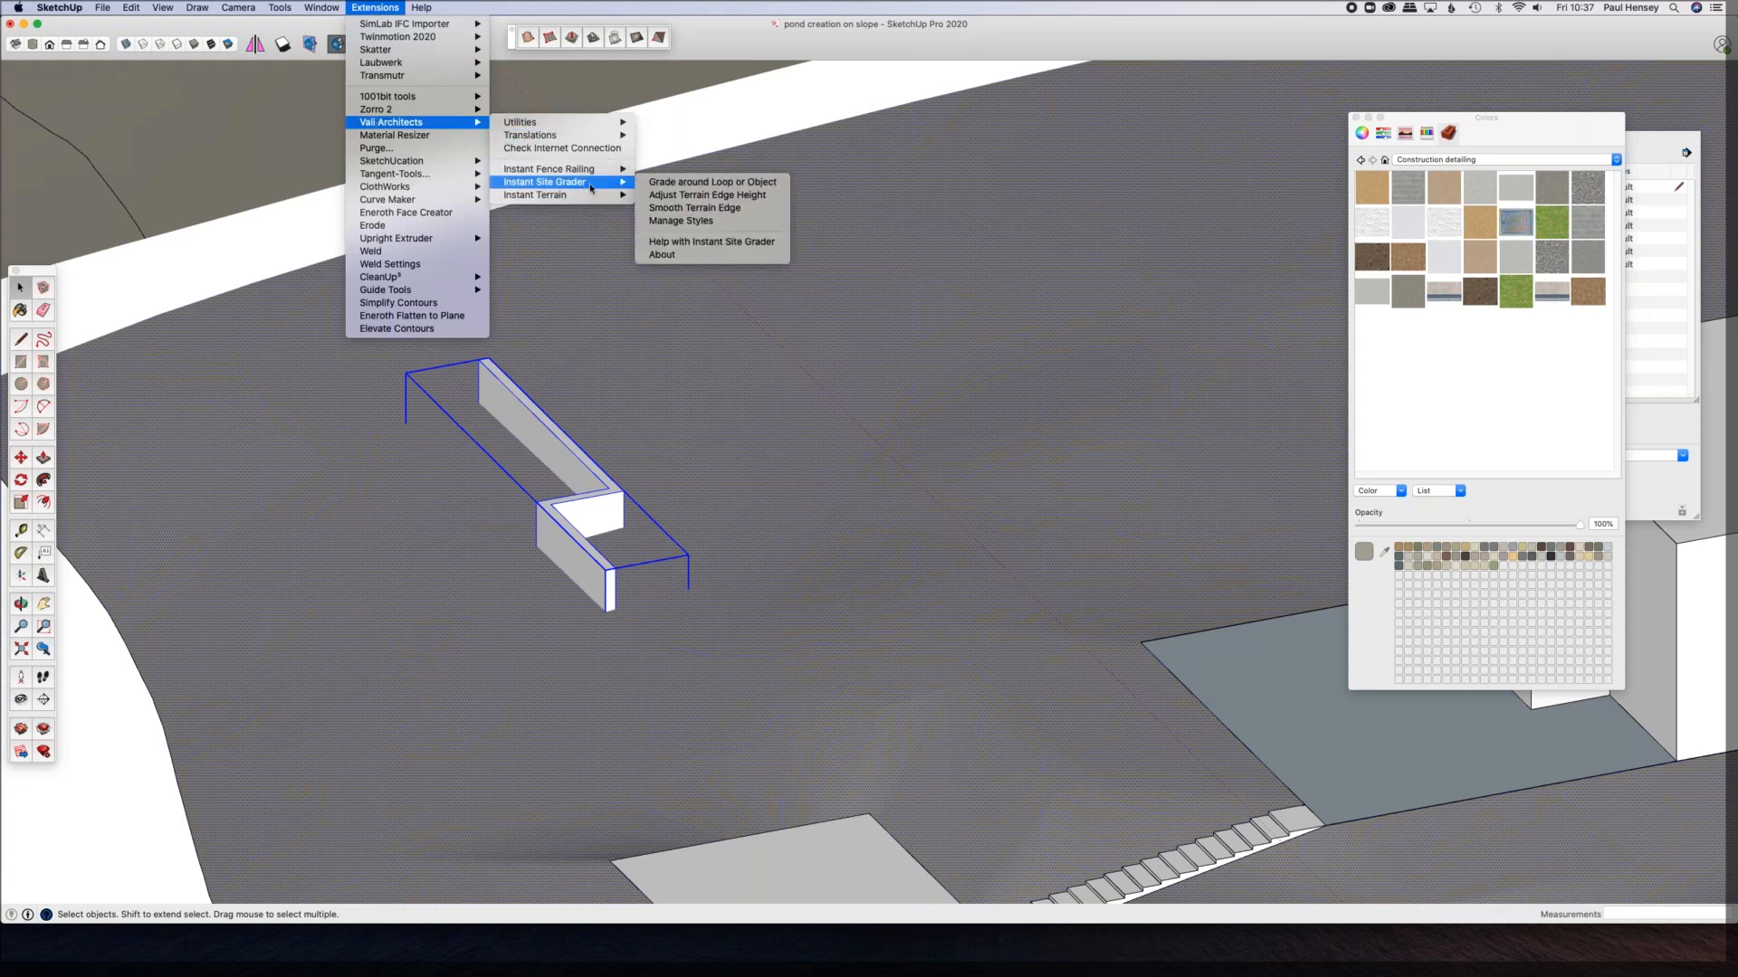
click(719, 183)
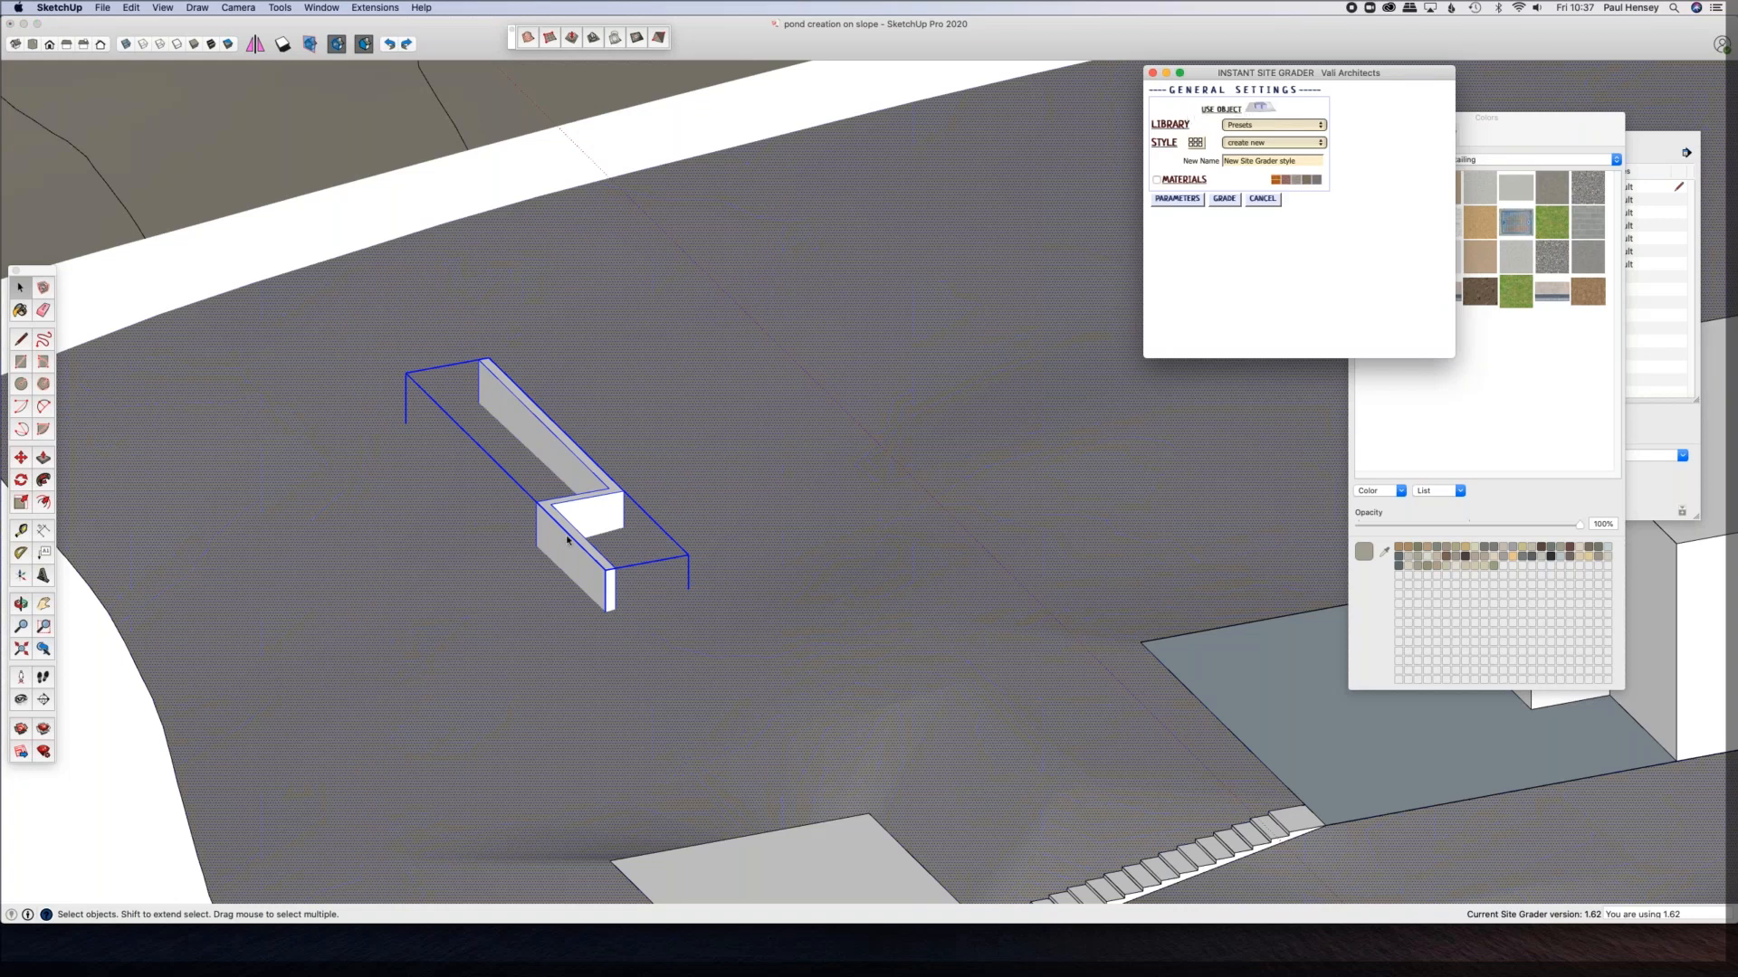
click(1195, 143)
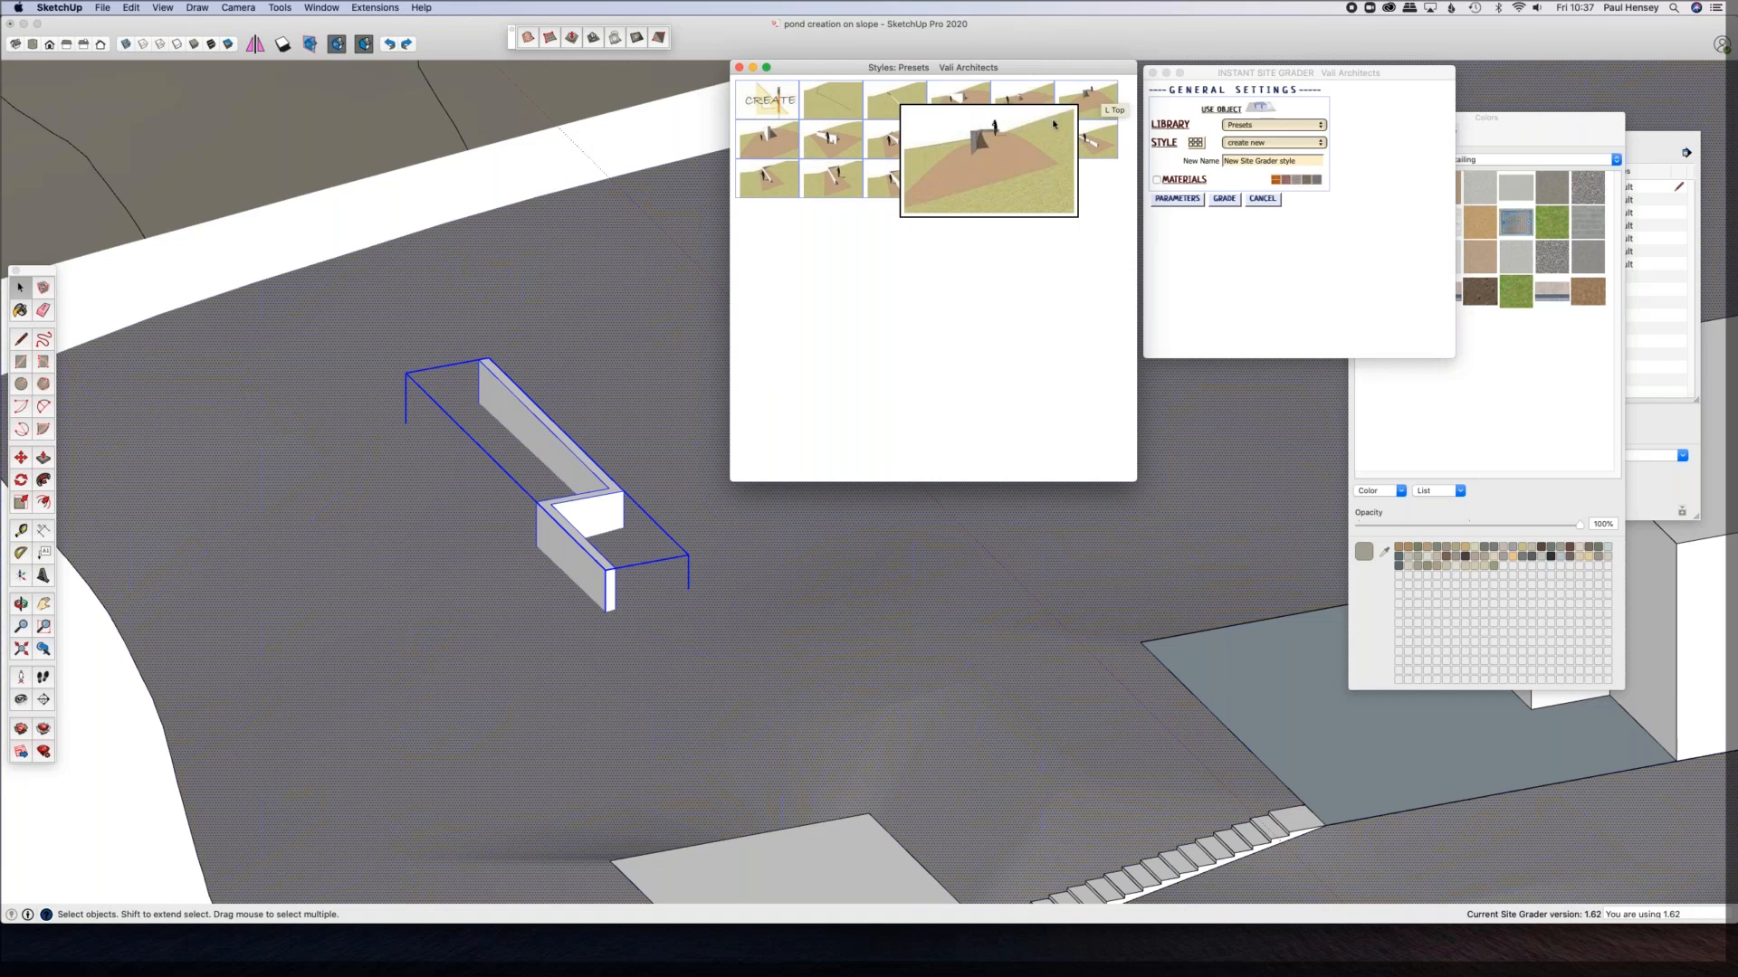
click(766, 145)
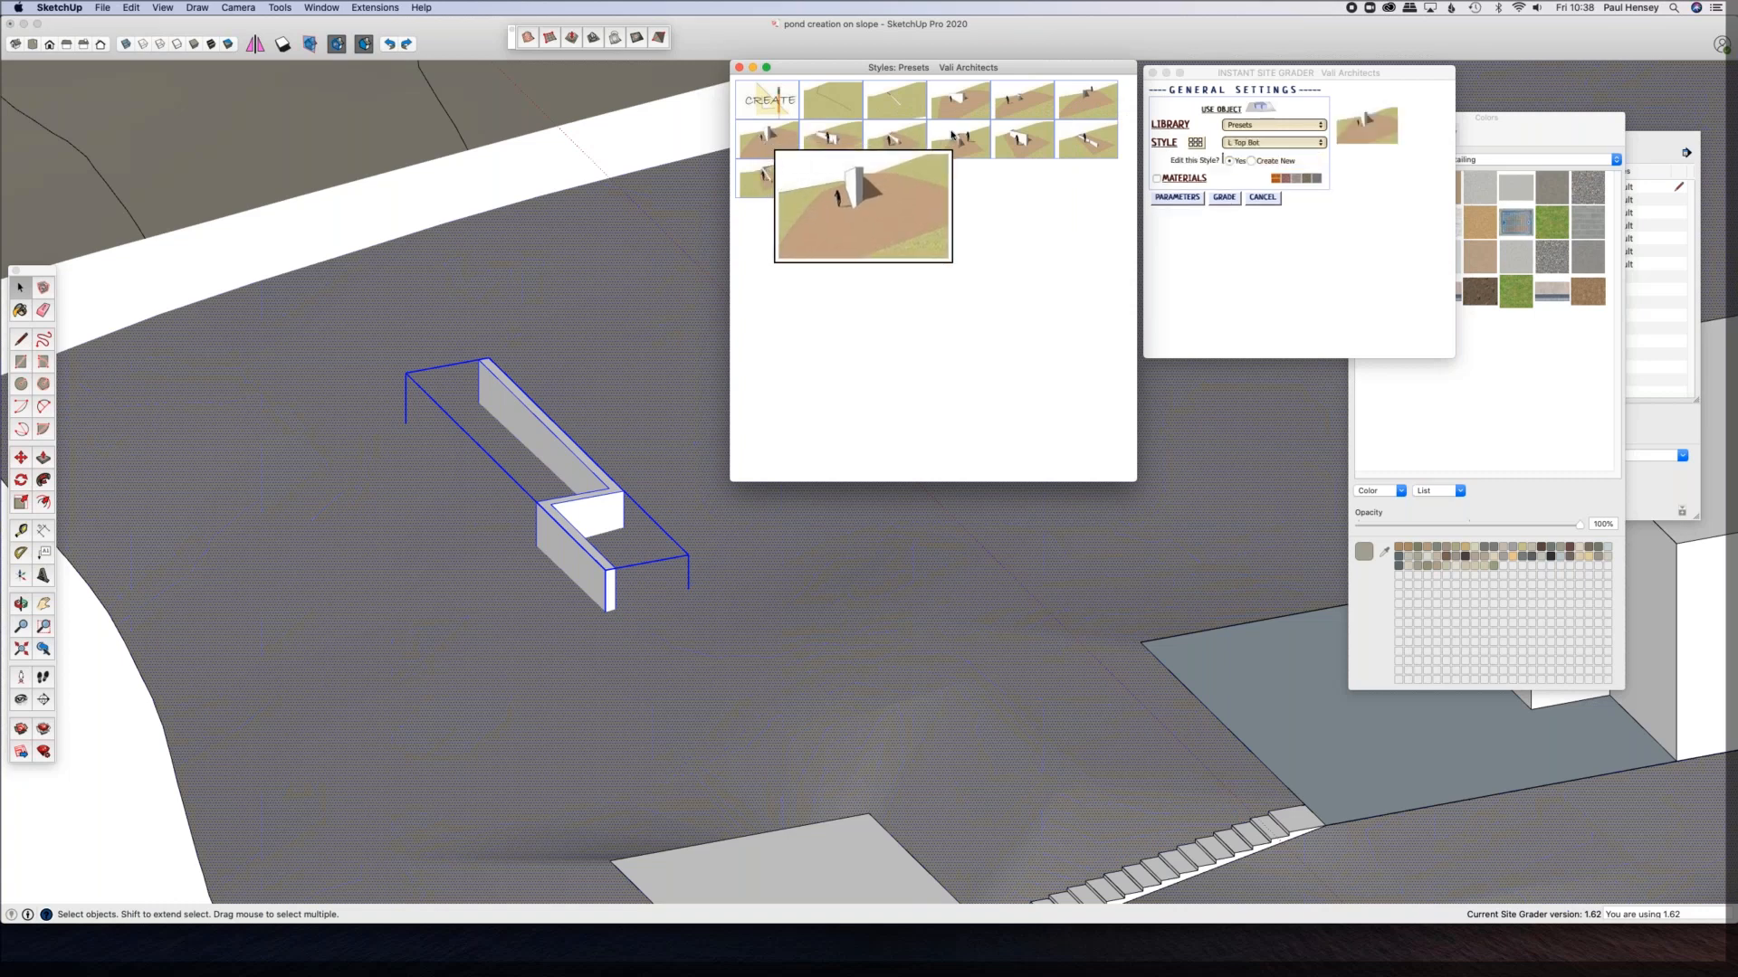
click(739, 68)
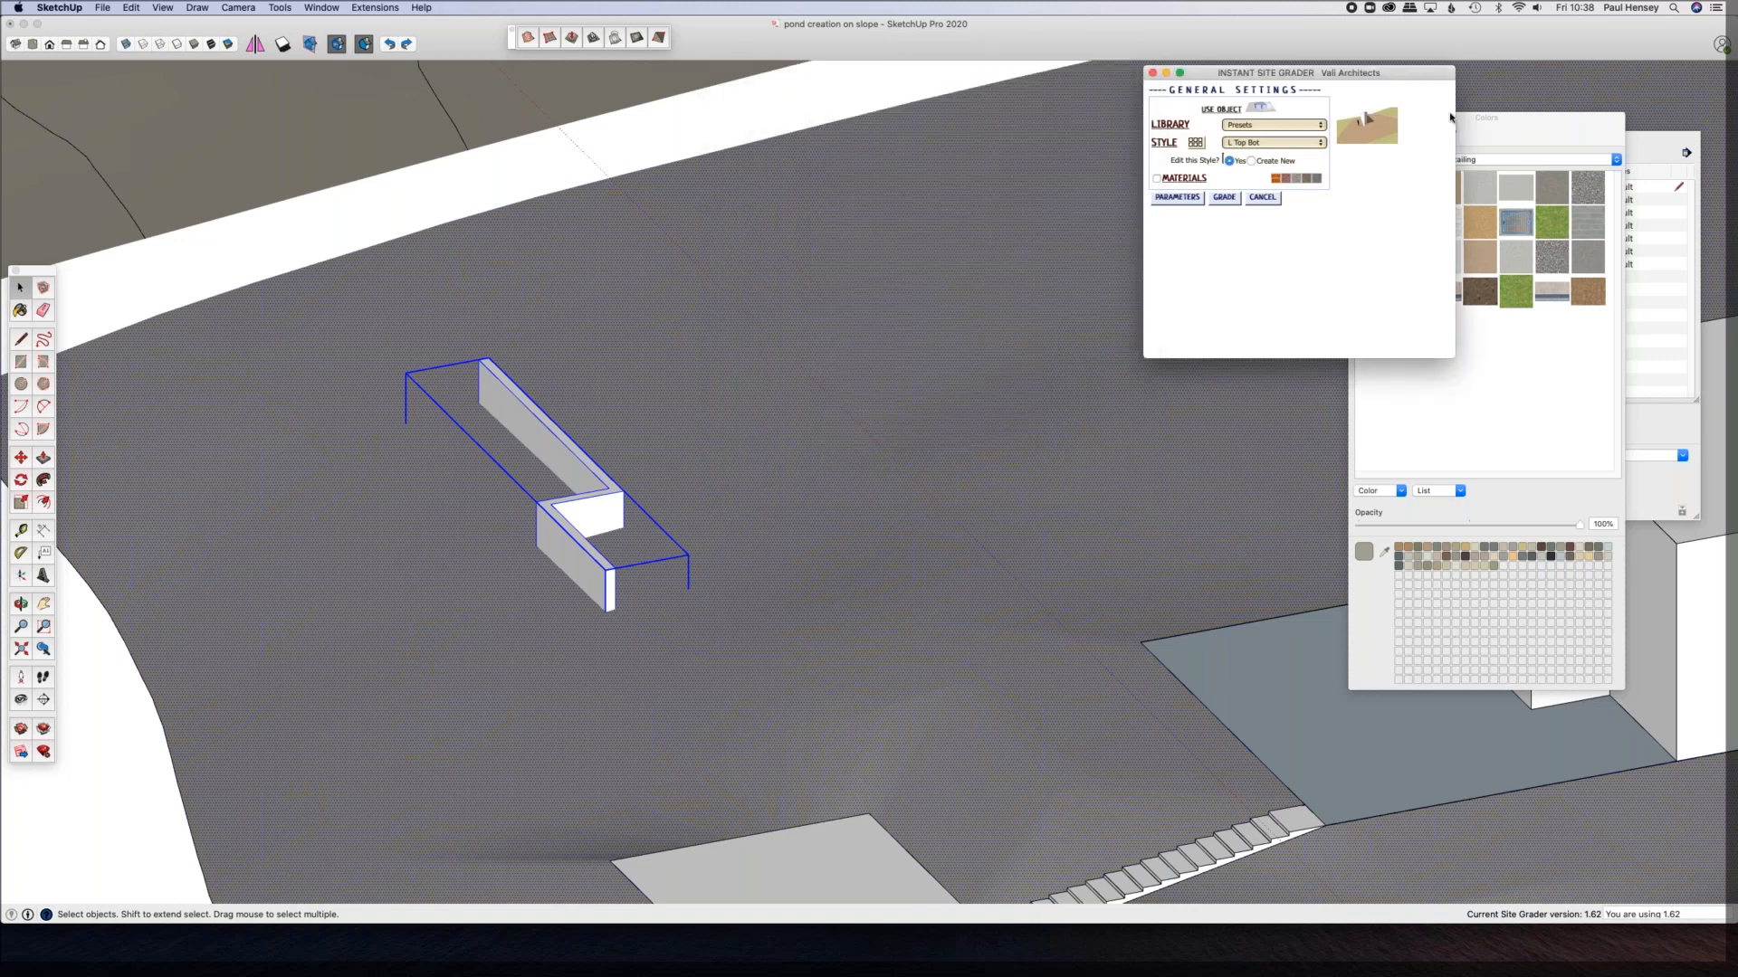
Step: Set the grading style's shoulder width to 6 m with the Horizontal Top and Bot type, and grade around the wall
click(1185, 198)
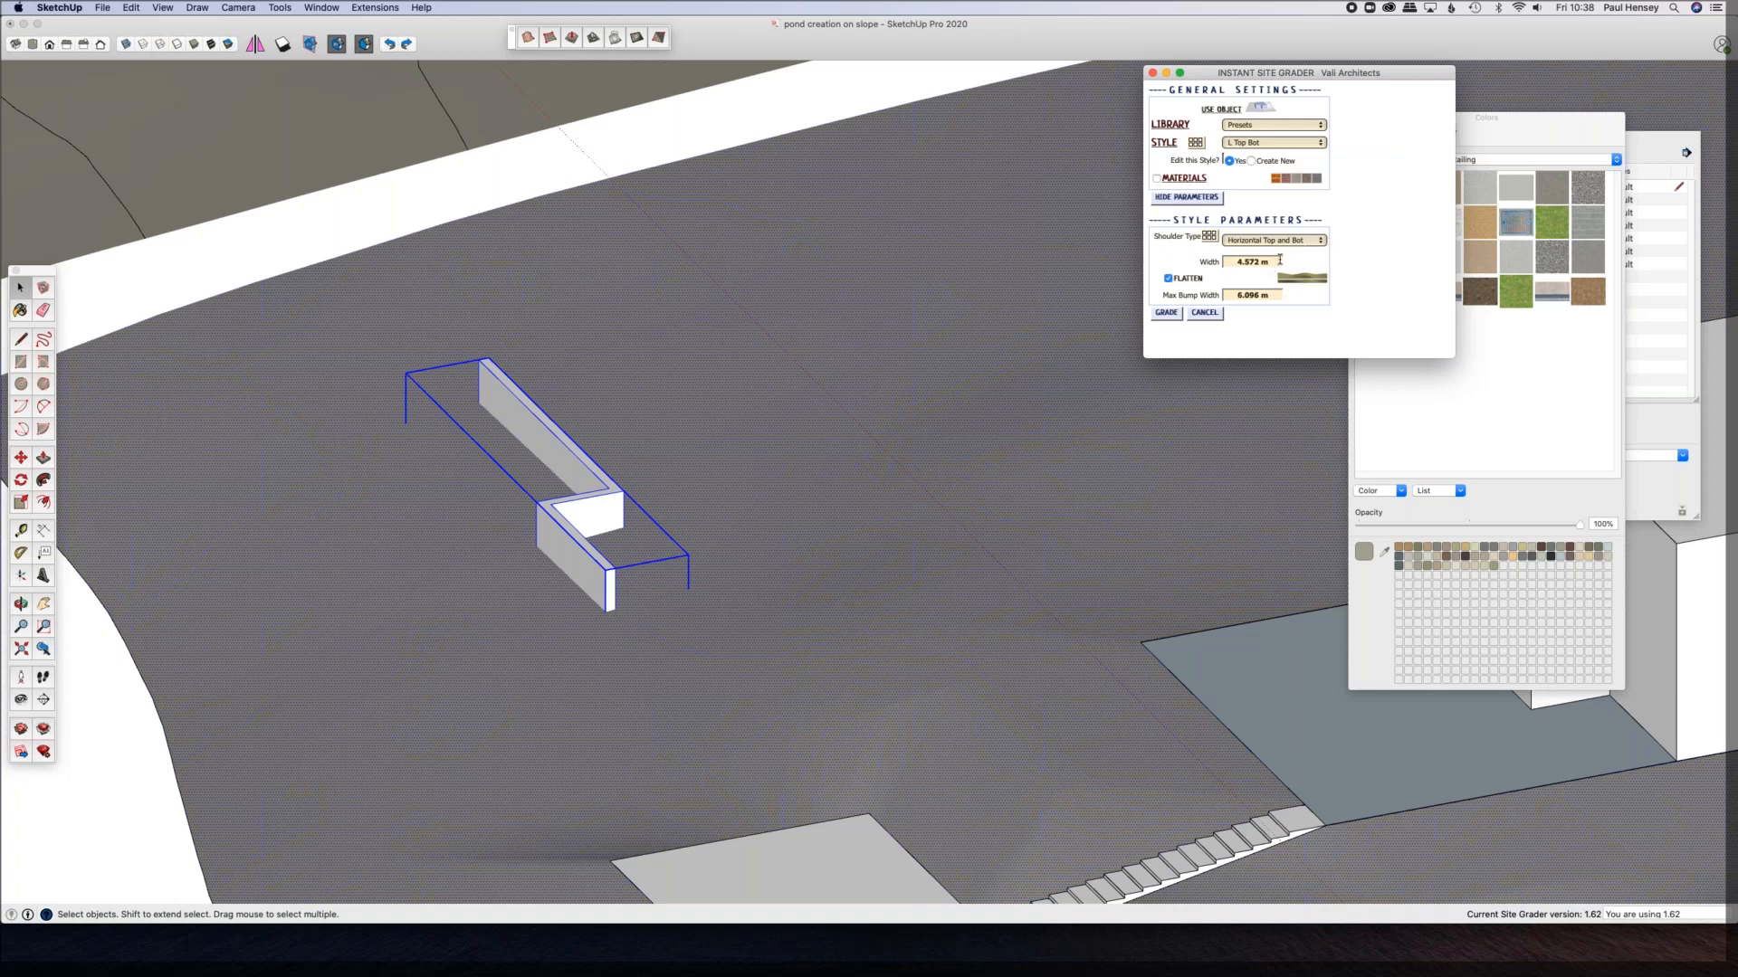
triple_click(1280, 259)
text(6)
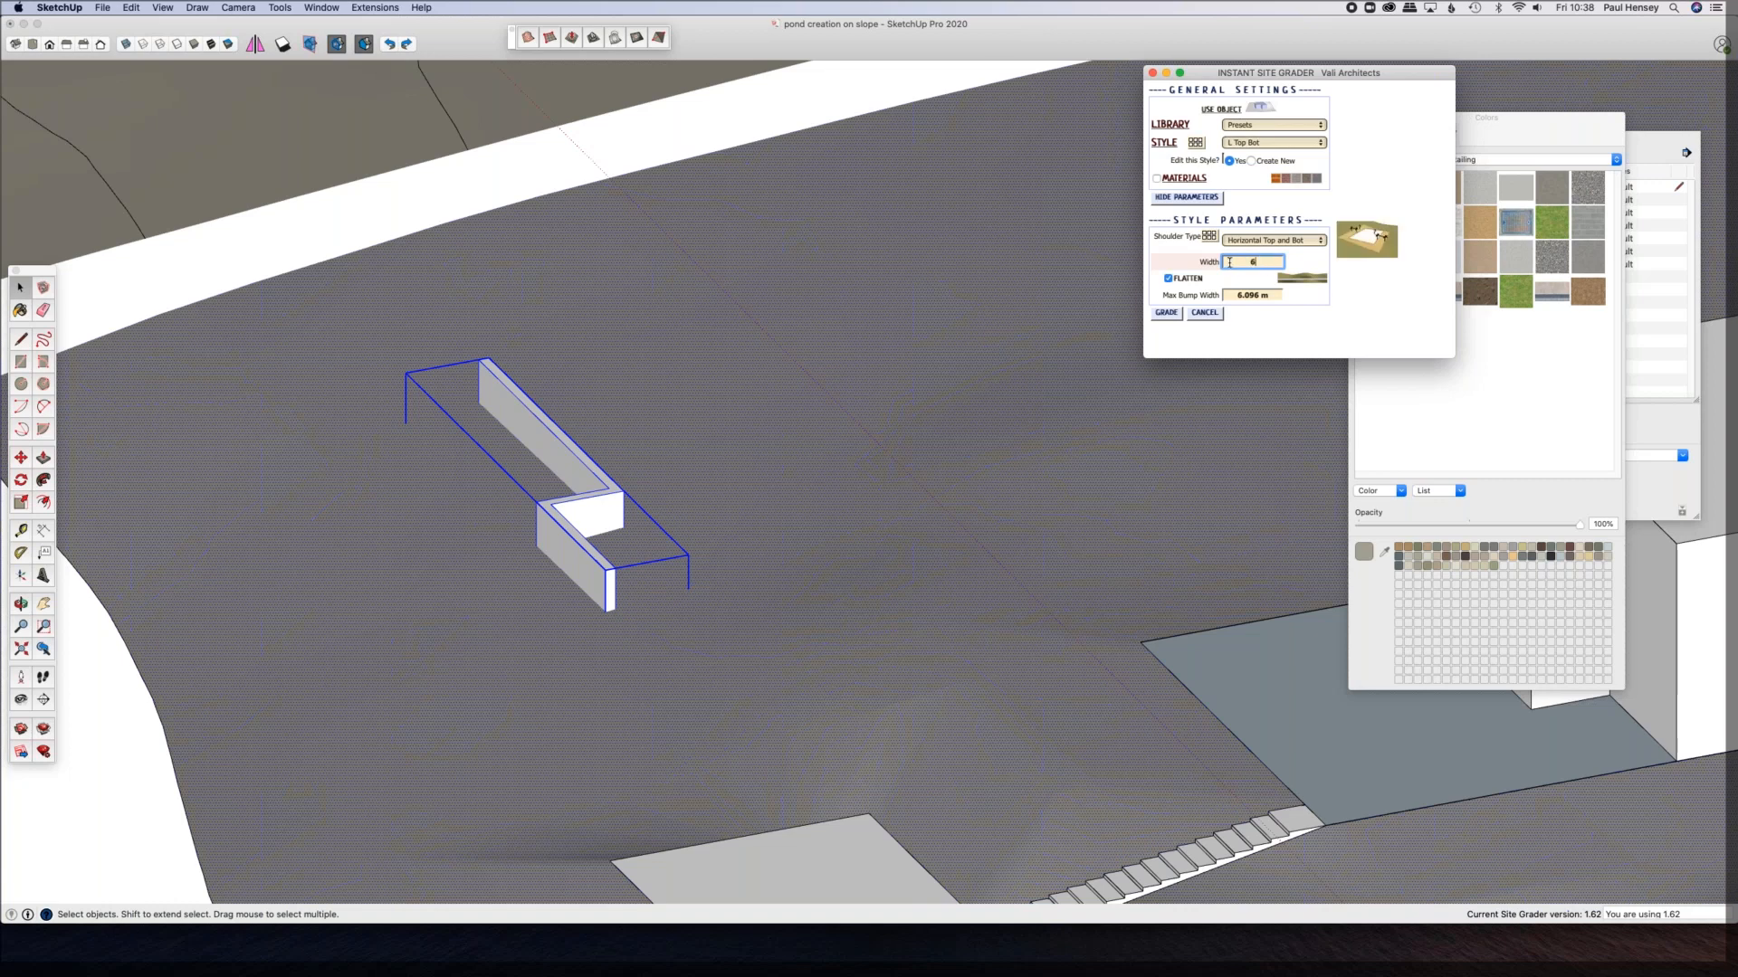
click(1165, 313)
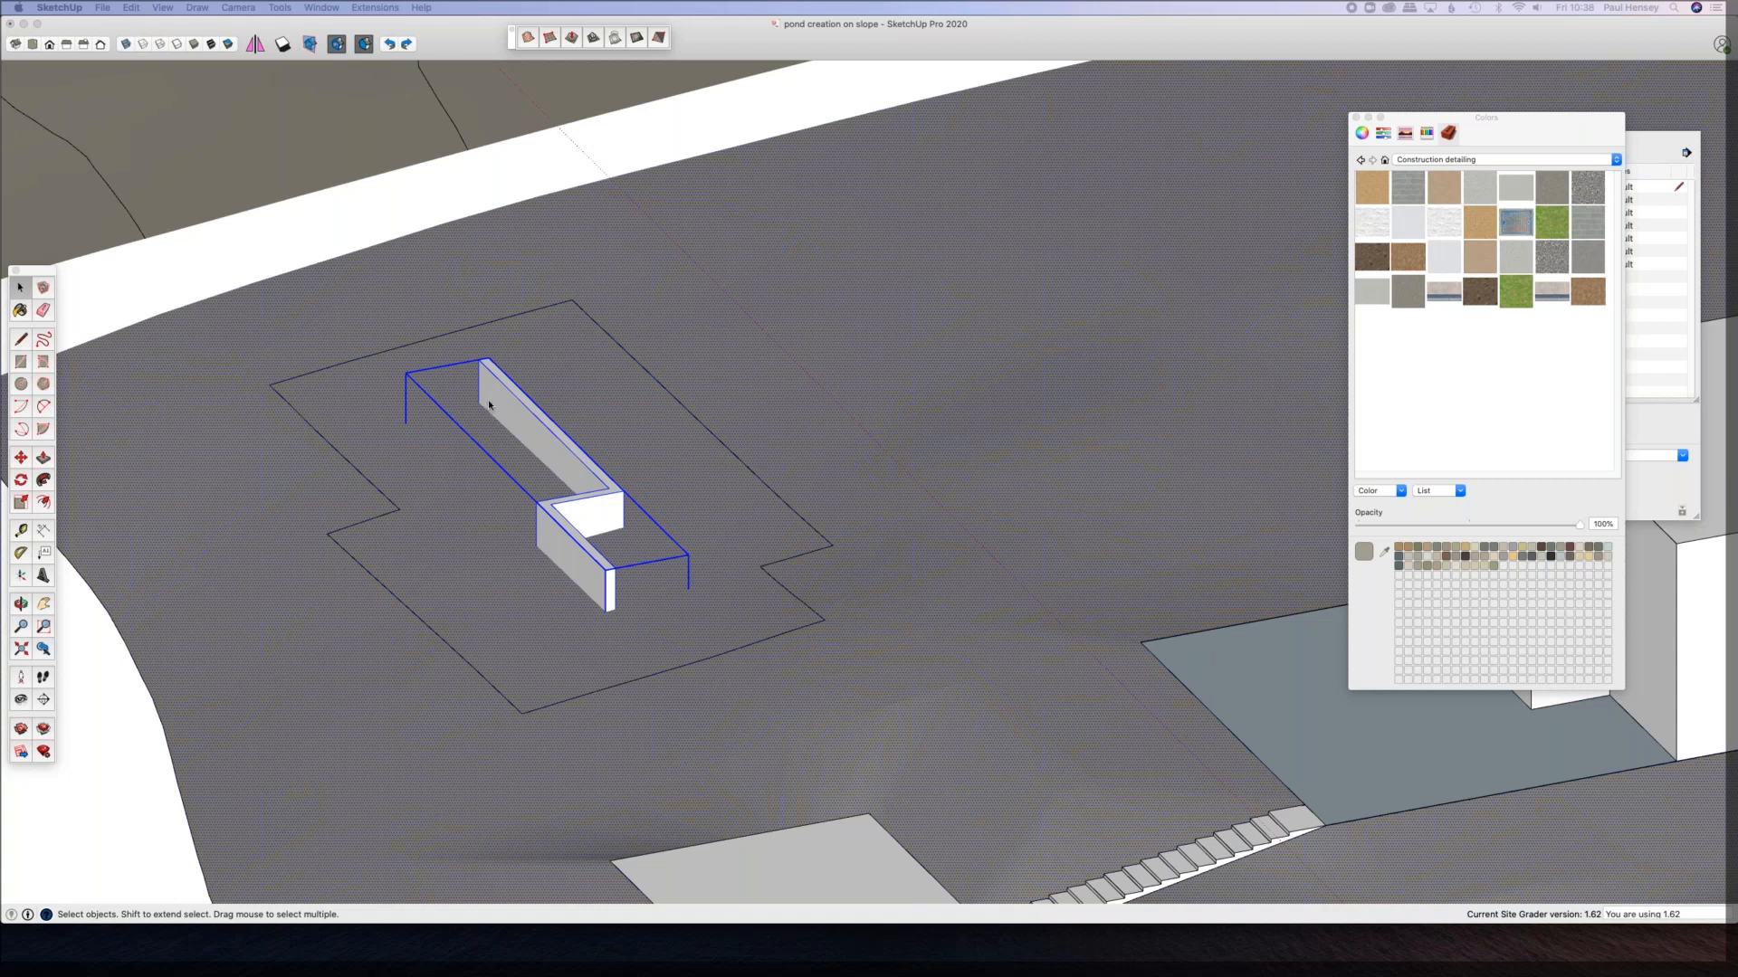
Step: Examine the newly graded ground along both sides and at the ends of the retaining wall
key(o)
mouse_move(601, 318)
mouse_down()
mouse_move(1047, 256)
mouse_move(1144, 206)
mouse_move(1339, 253)
mouse_up()
middle_drag(1364, 269, 181, 186)
middle_drag(905, 543, 426, 507)
scroll(431, 480, up, 5)
scroll(921, 210, down, 4)
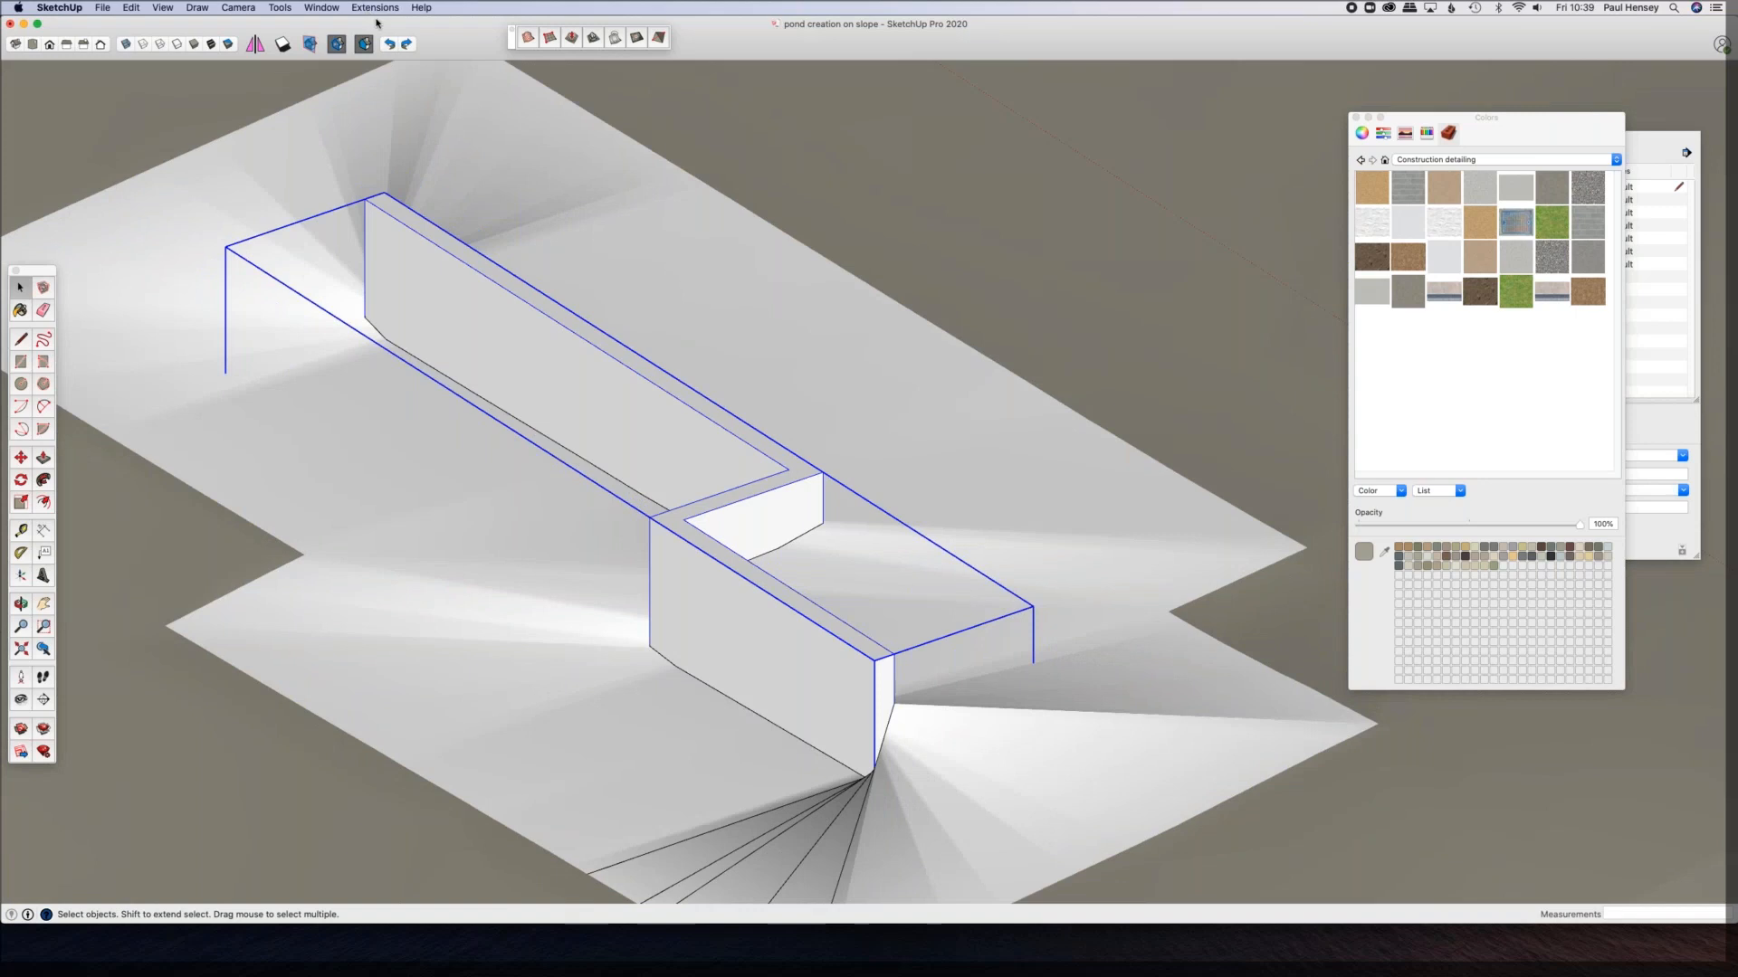
middle_drag(584, 562, 505, 78)
Step: Smooth the terrain edges around the retaining wall's ends, with Flatten Vertical set to yes and a 3.048 m maximum curve length
click(369, 8)
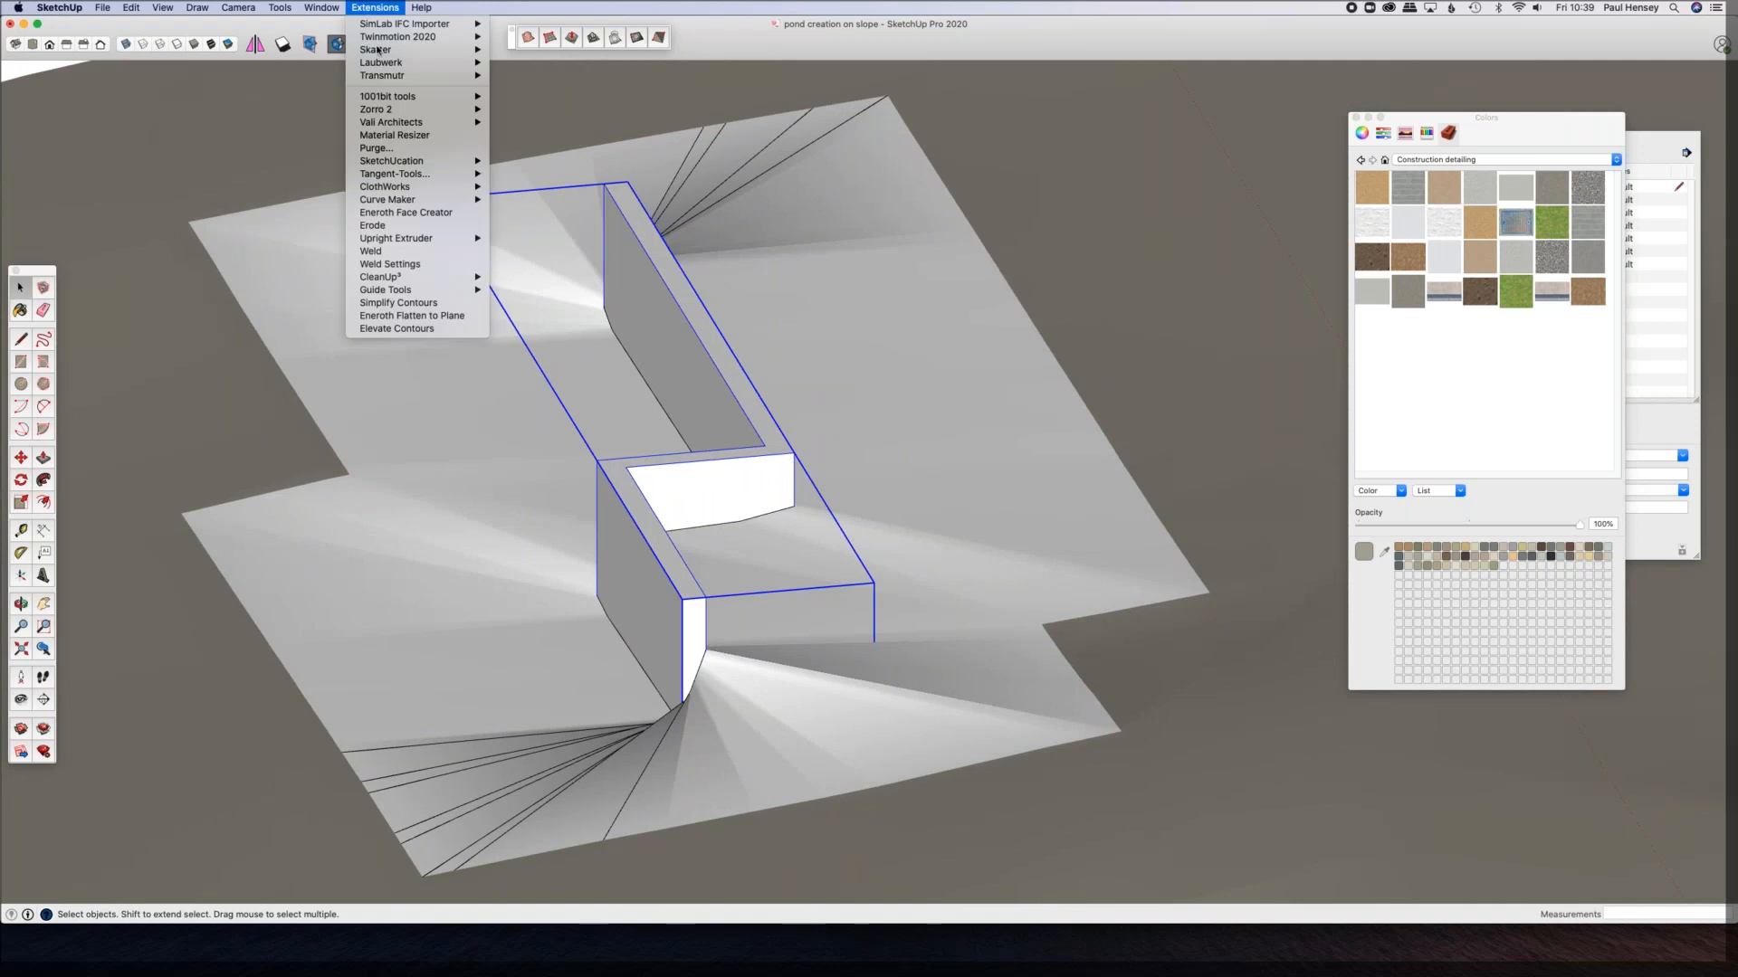
mouse_move(416, 122)
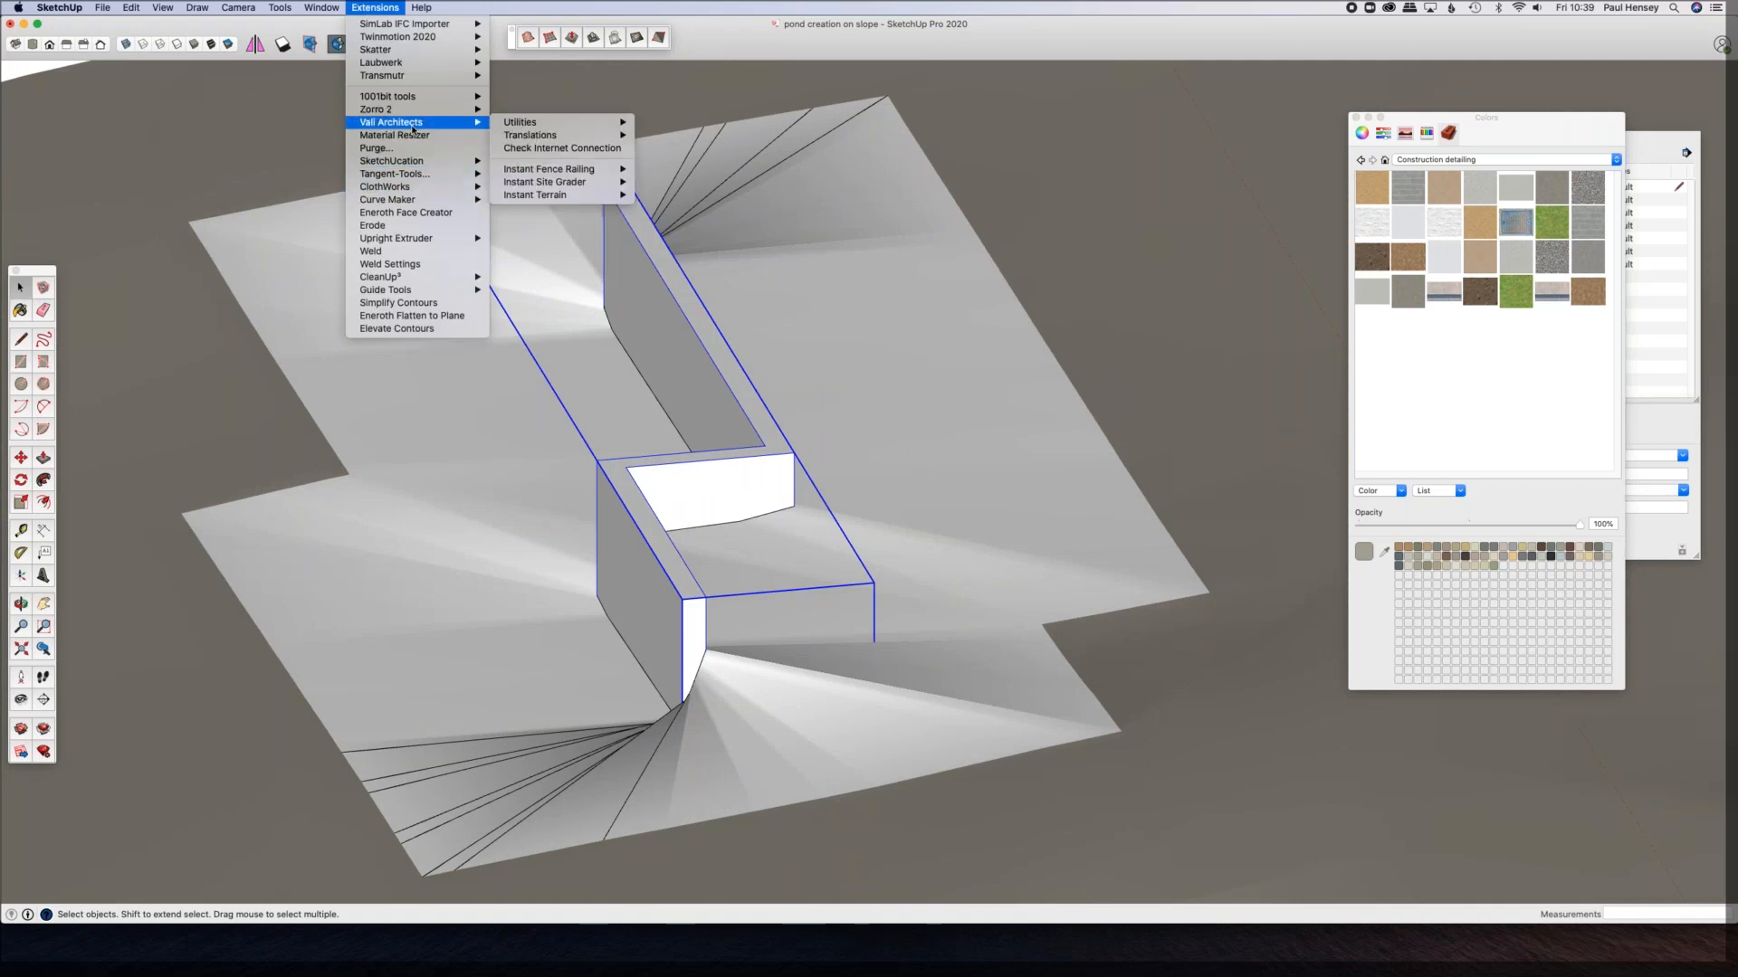
mouse_move(588, 183)
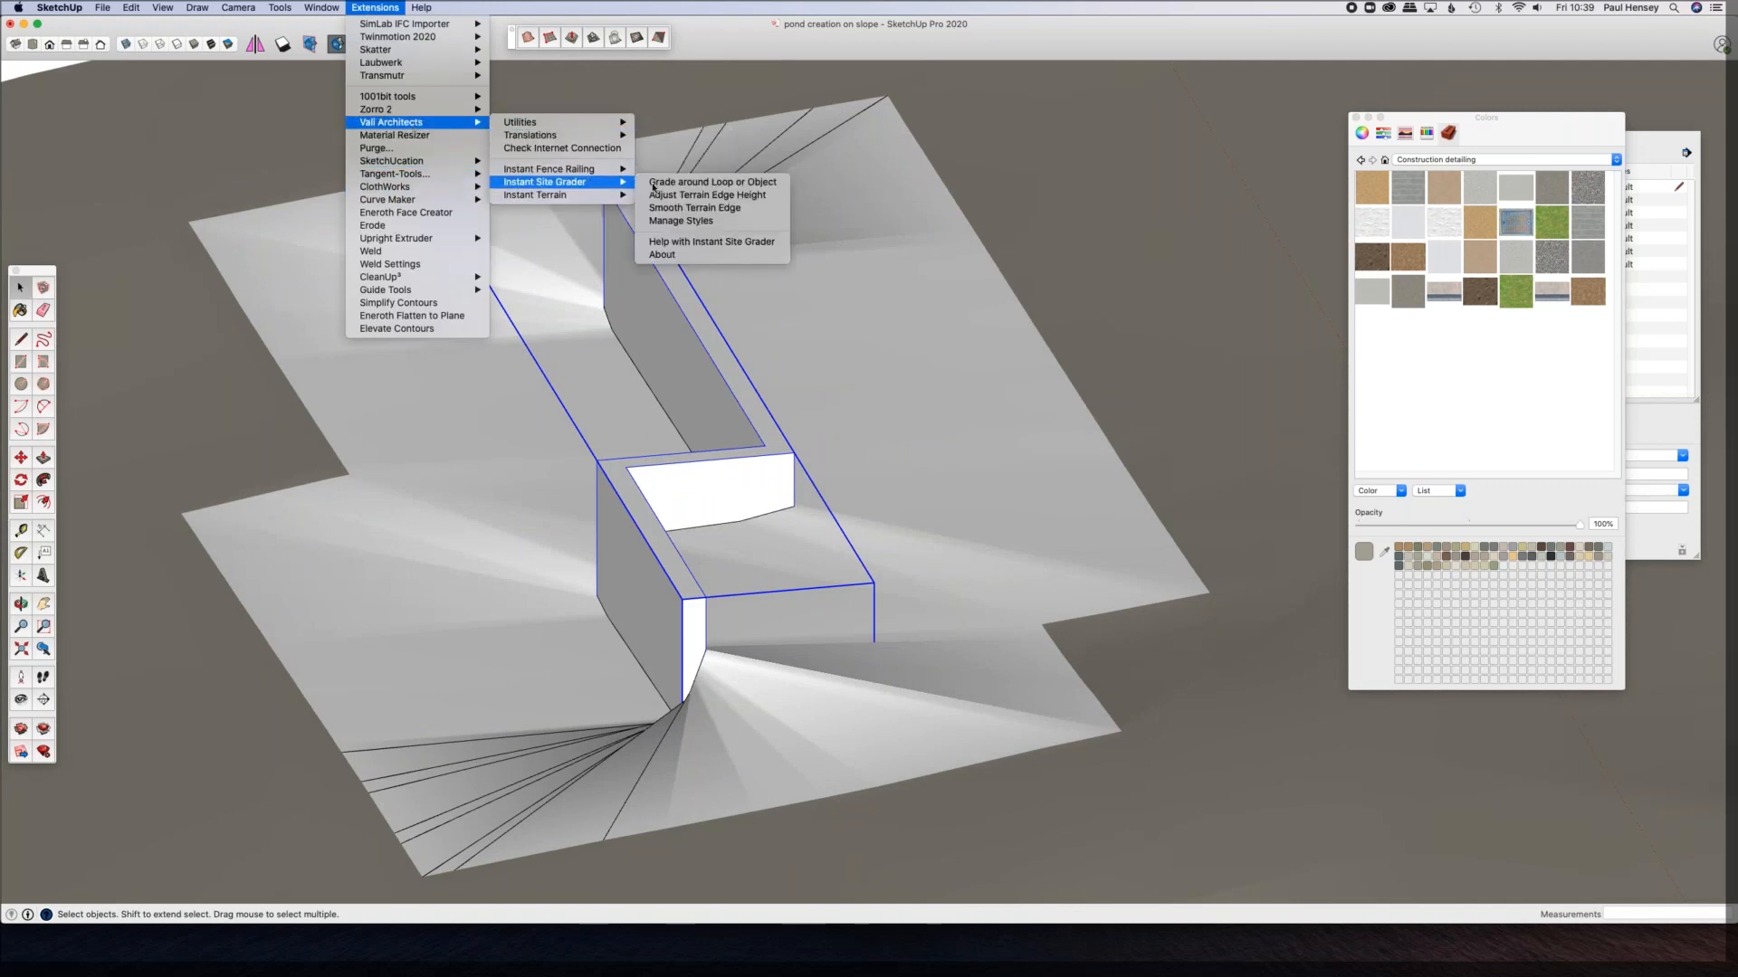
click(730, 209)
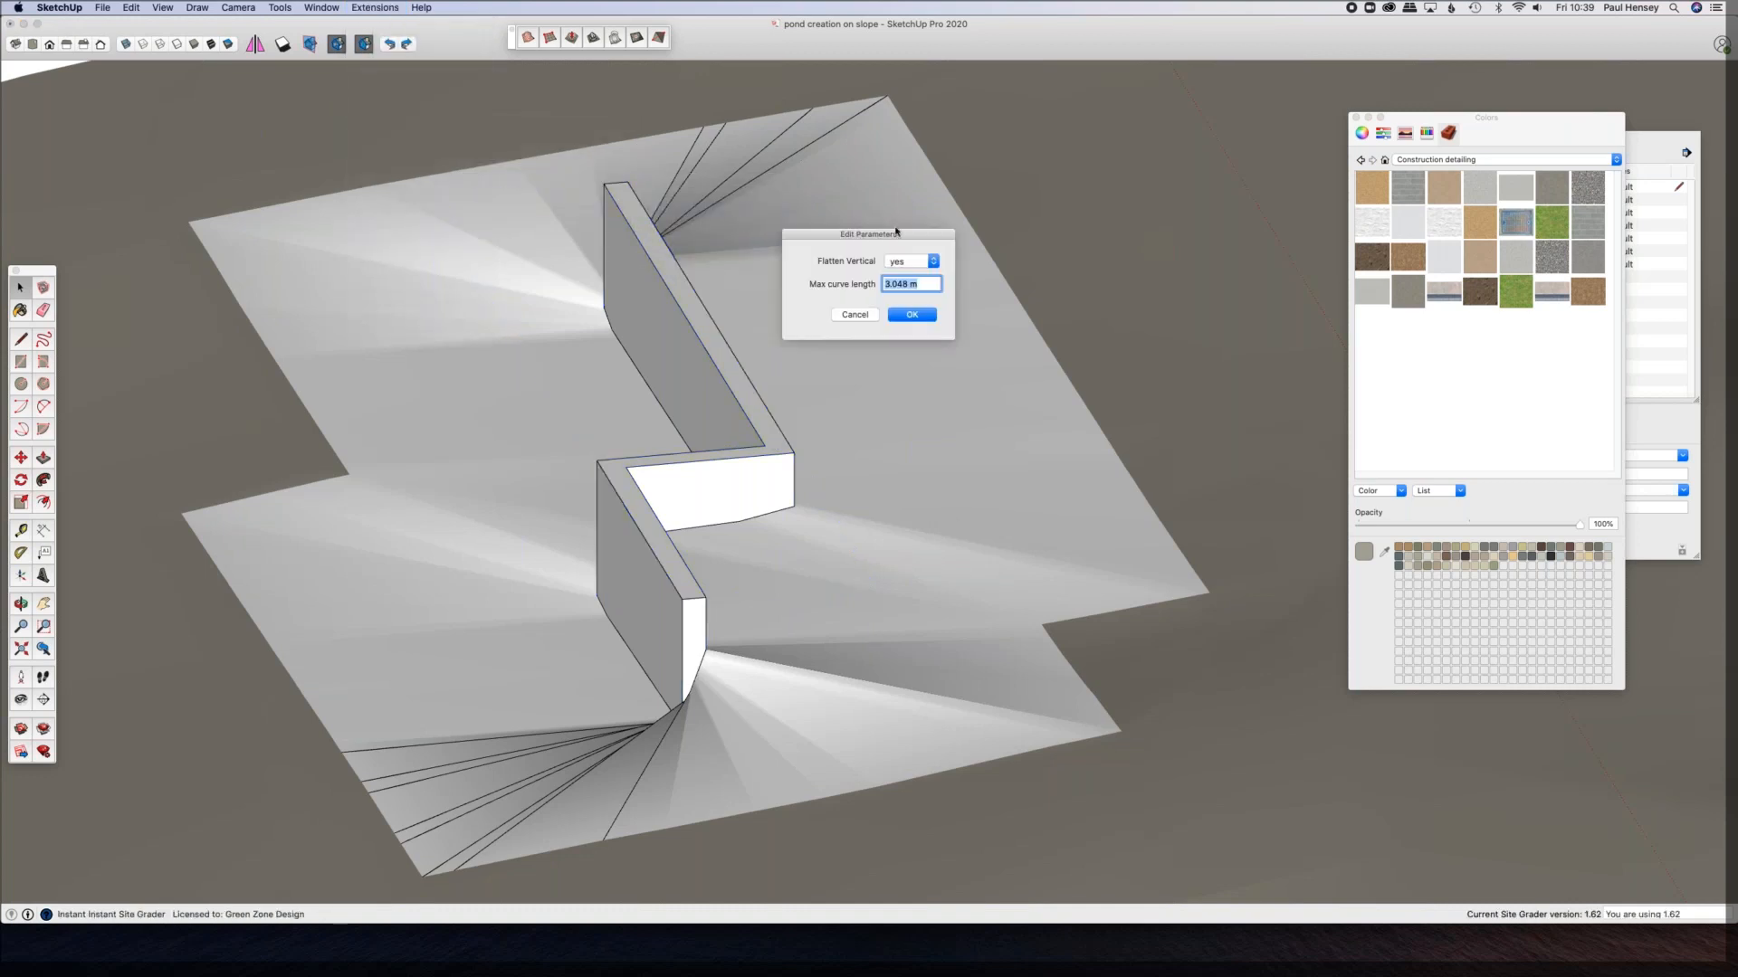
click(913, 315)
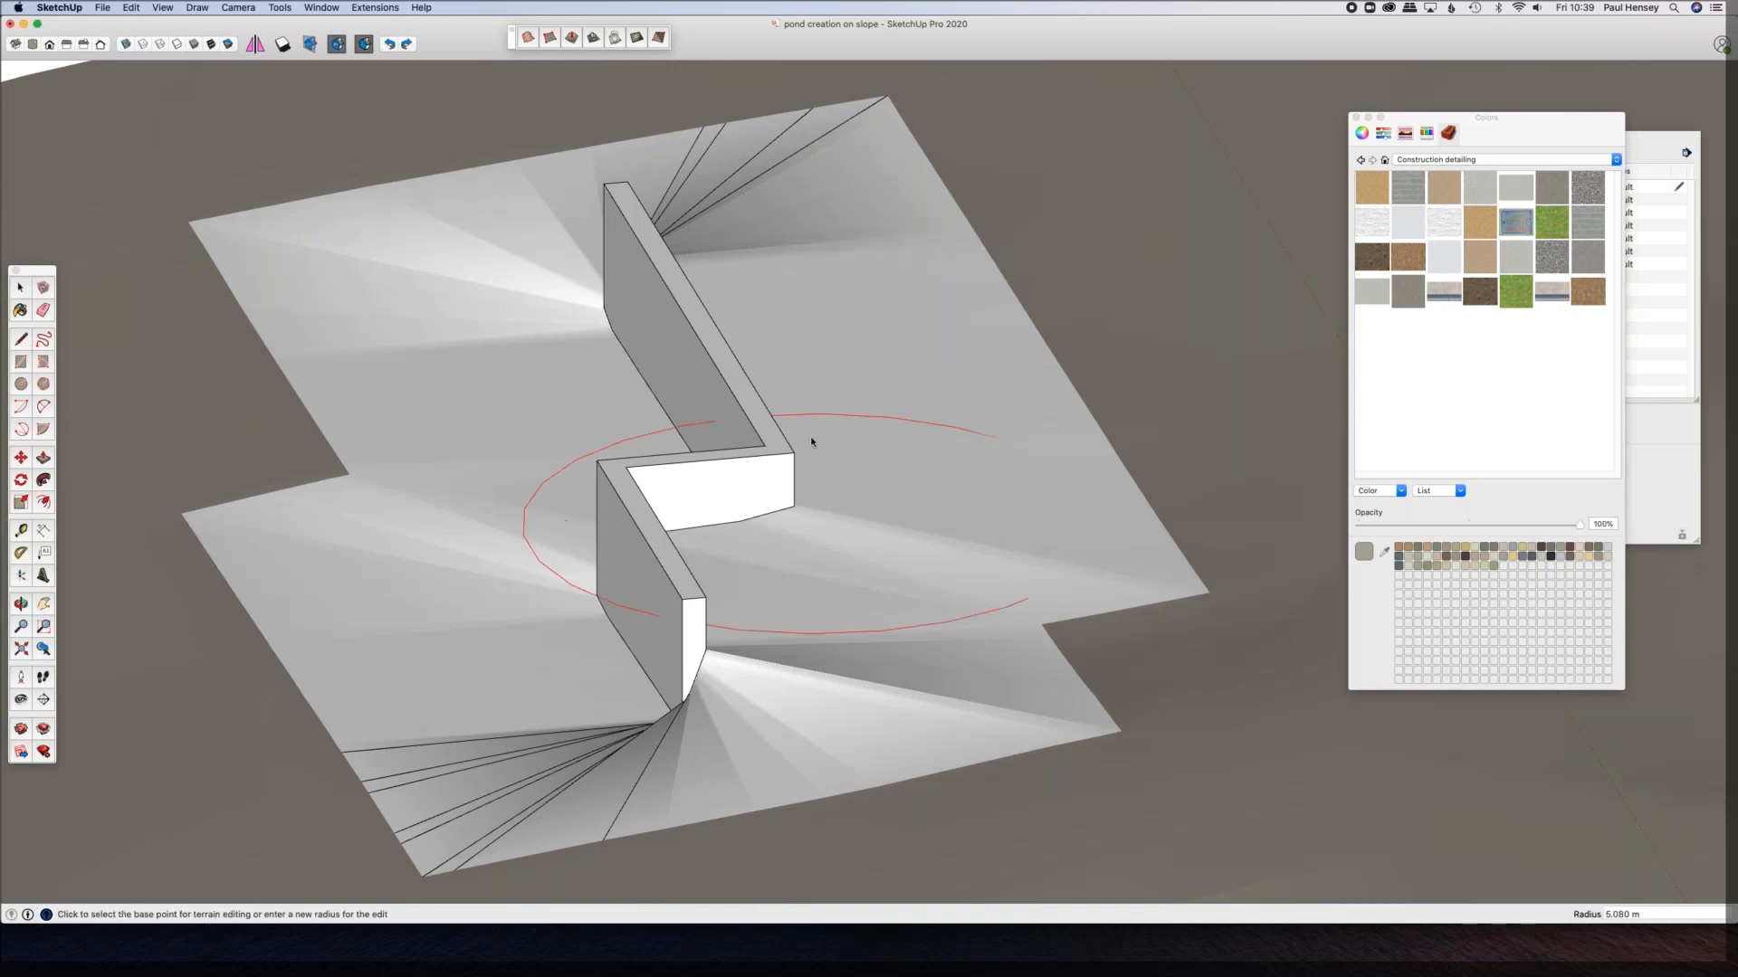
key(o)
middle_drag(812, 534, 793, 496)
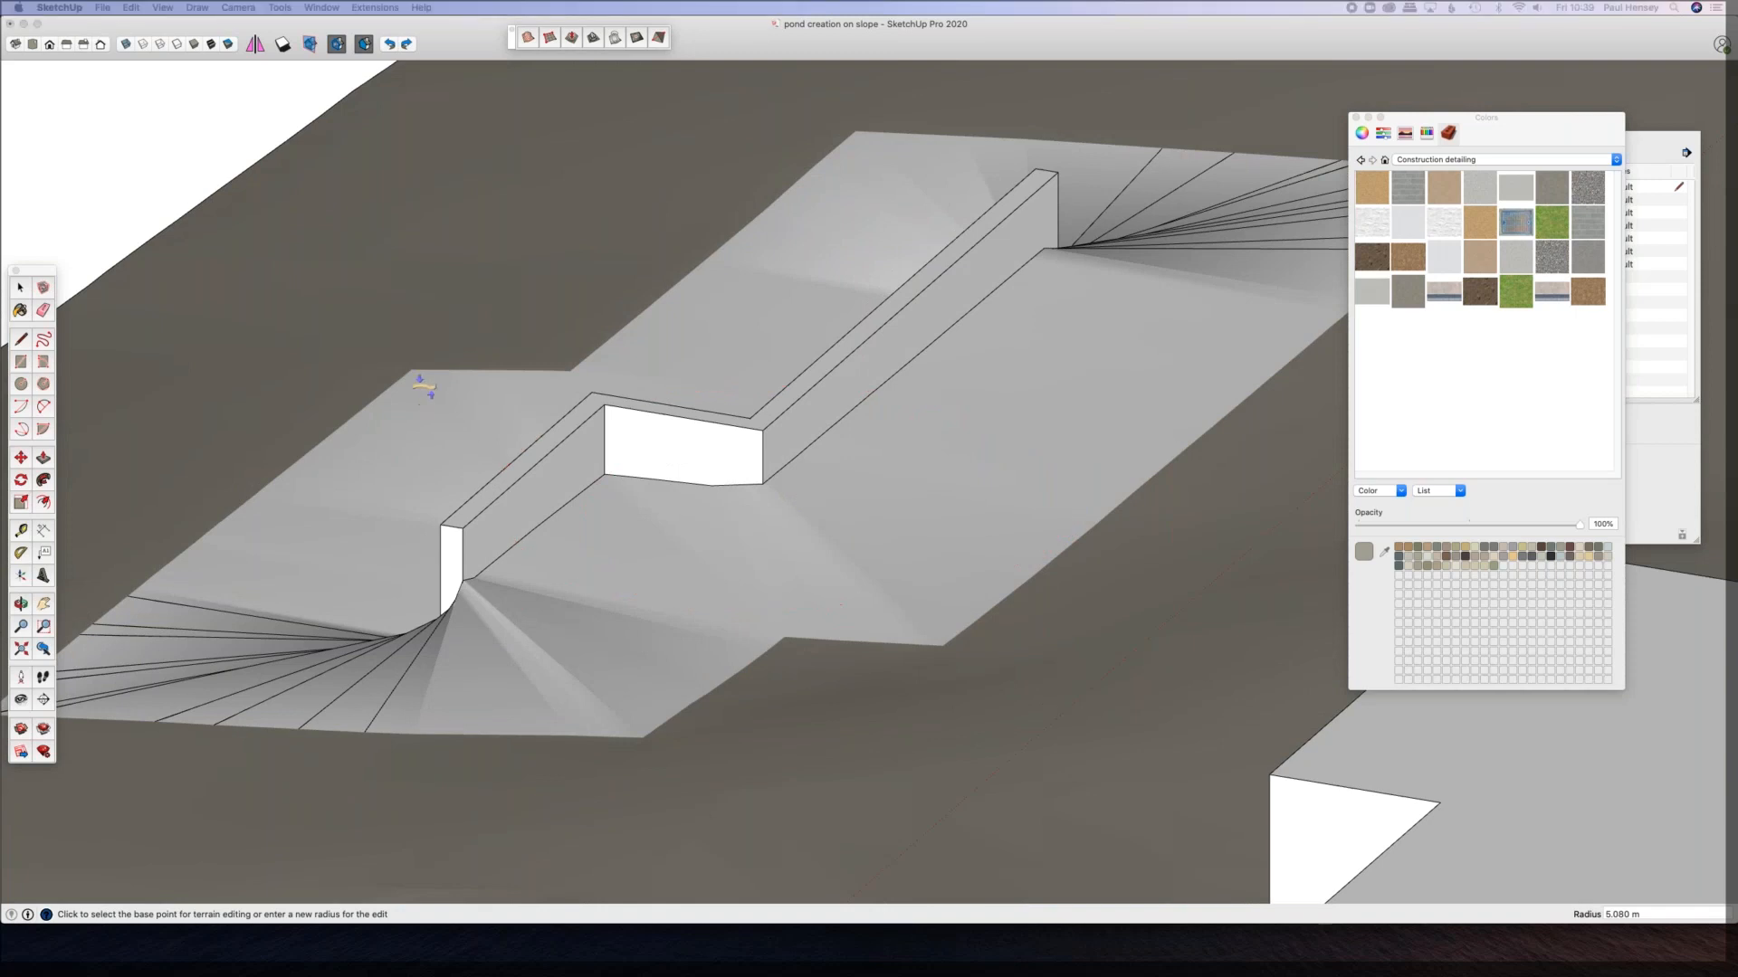
middle_drag(422, 369, 579, 469)
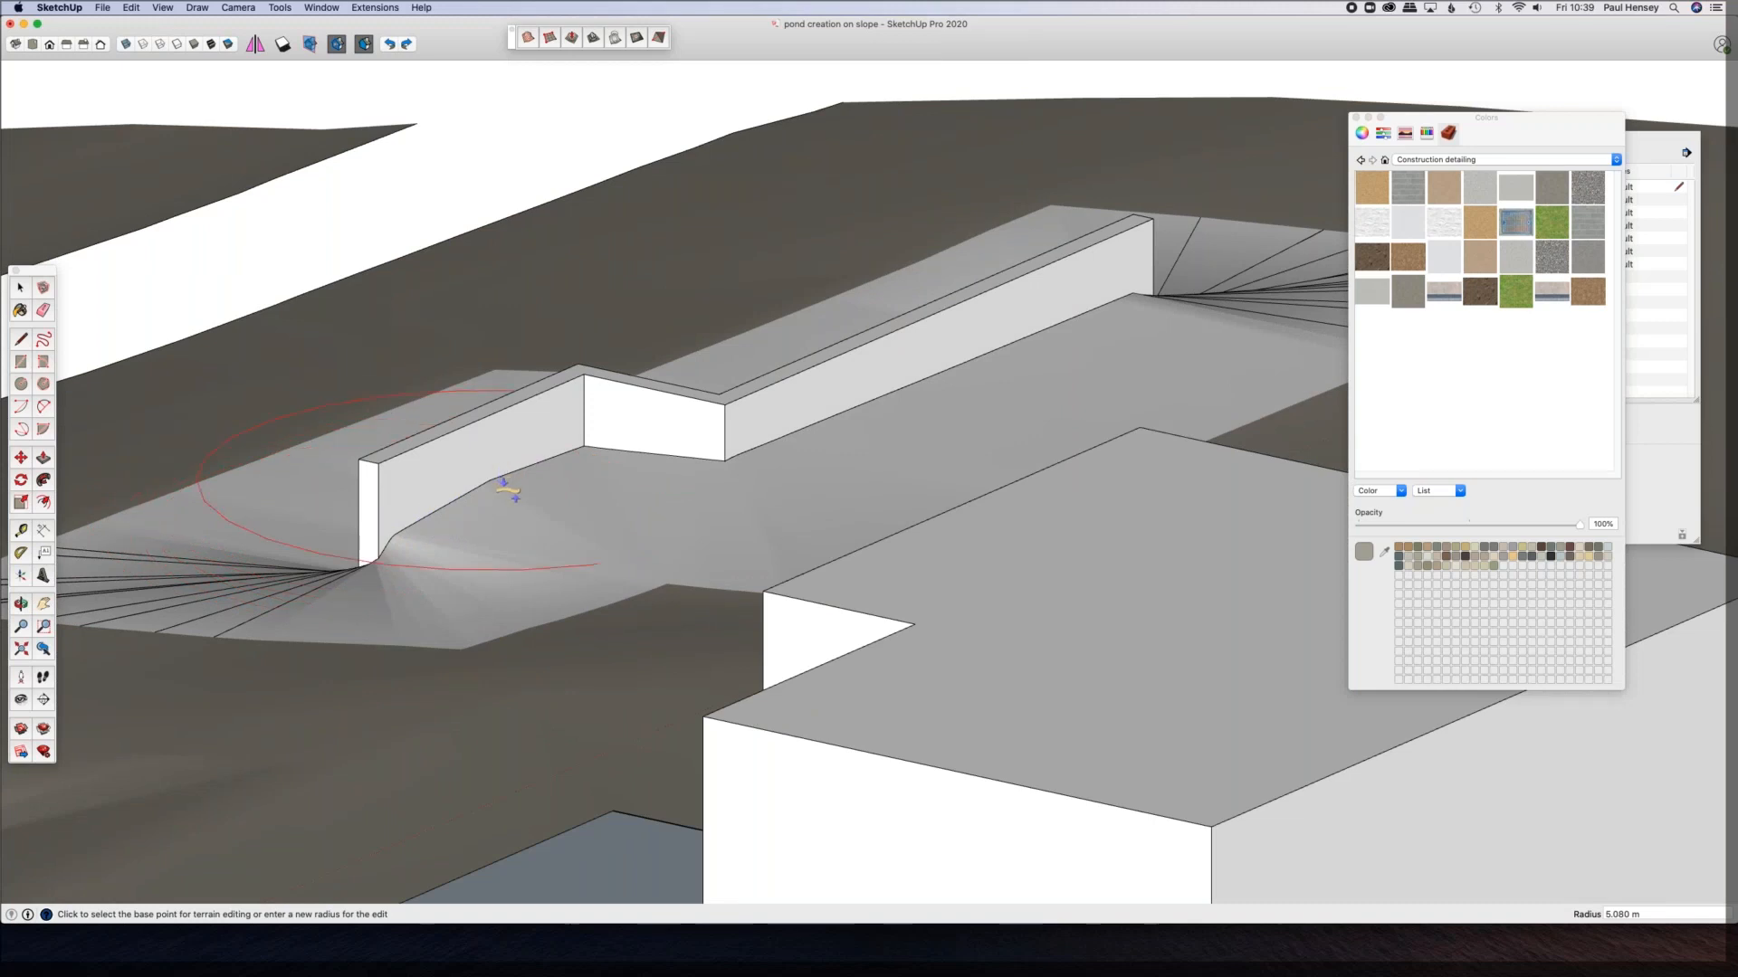
middle_drag(496, 419, 432, 418)
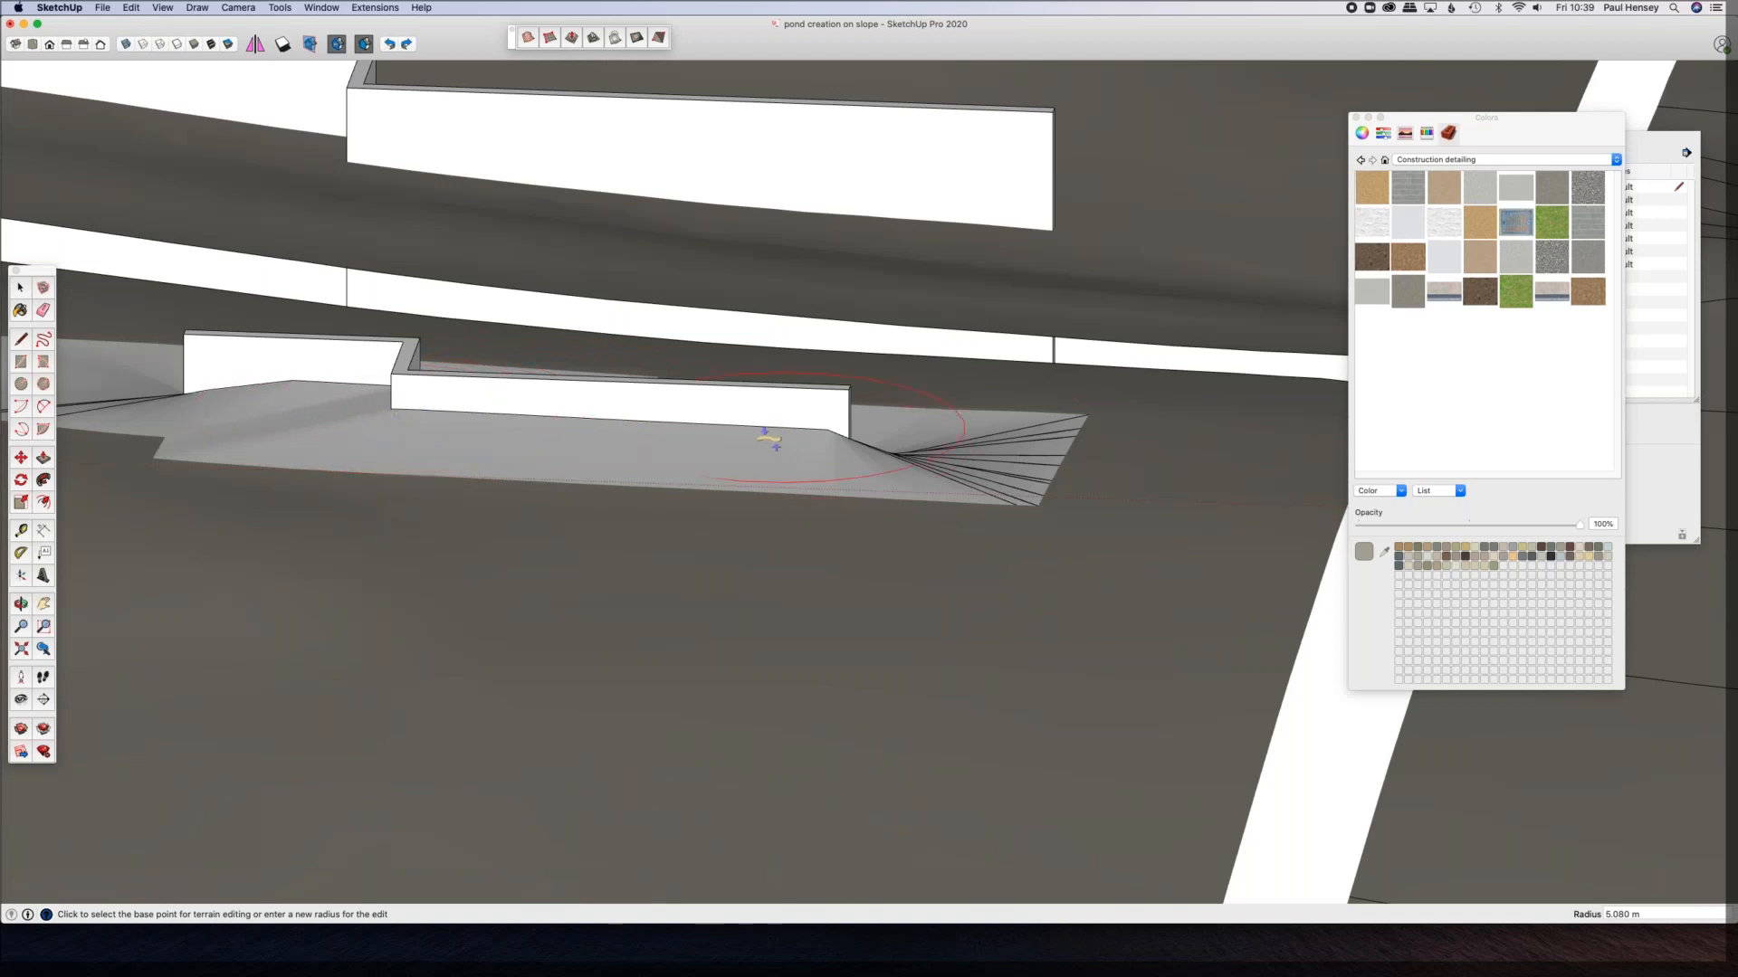
double_click(814, 440)
Step: Paint the white regraded area around the retaining wall with the surrounding terrain's material
middle_drag(836, 462, 896, 324)
scroll(896, 324, down, 5)
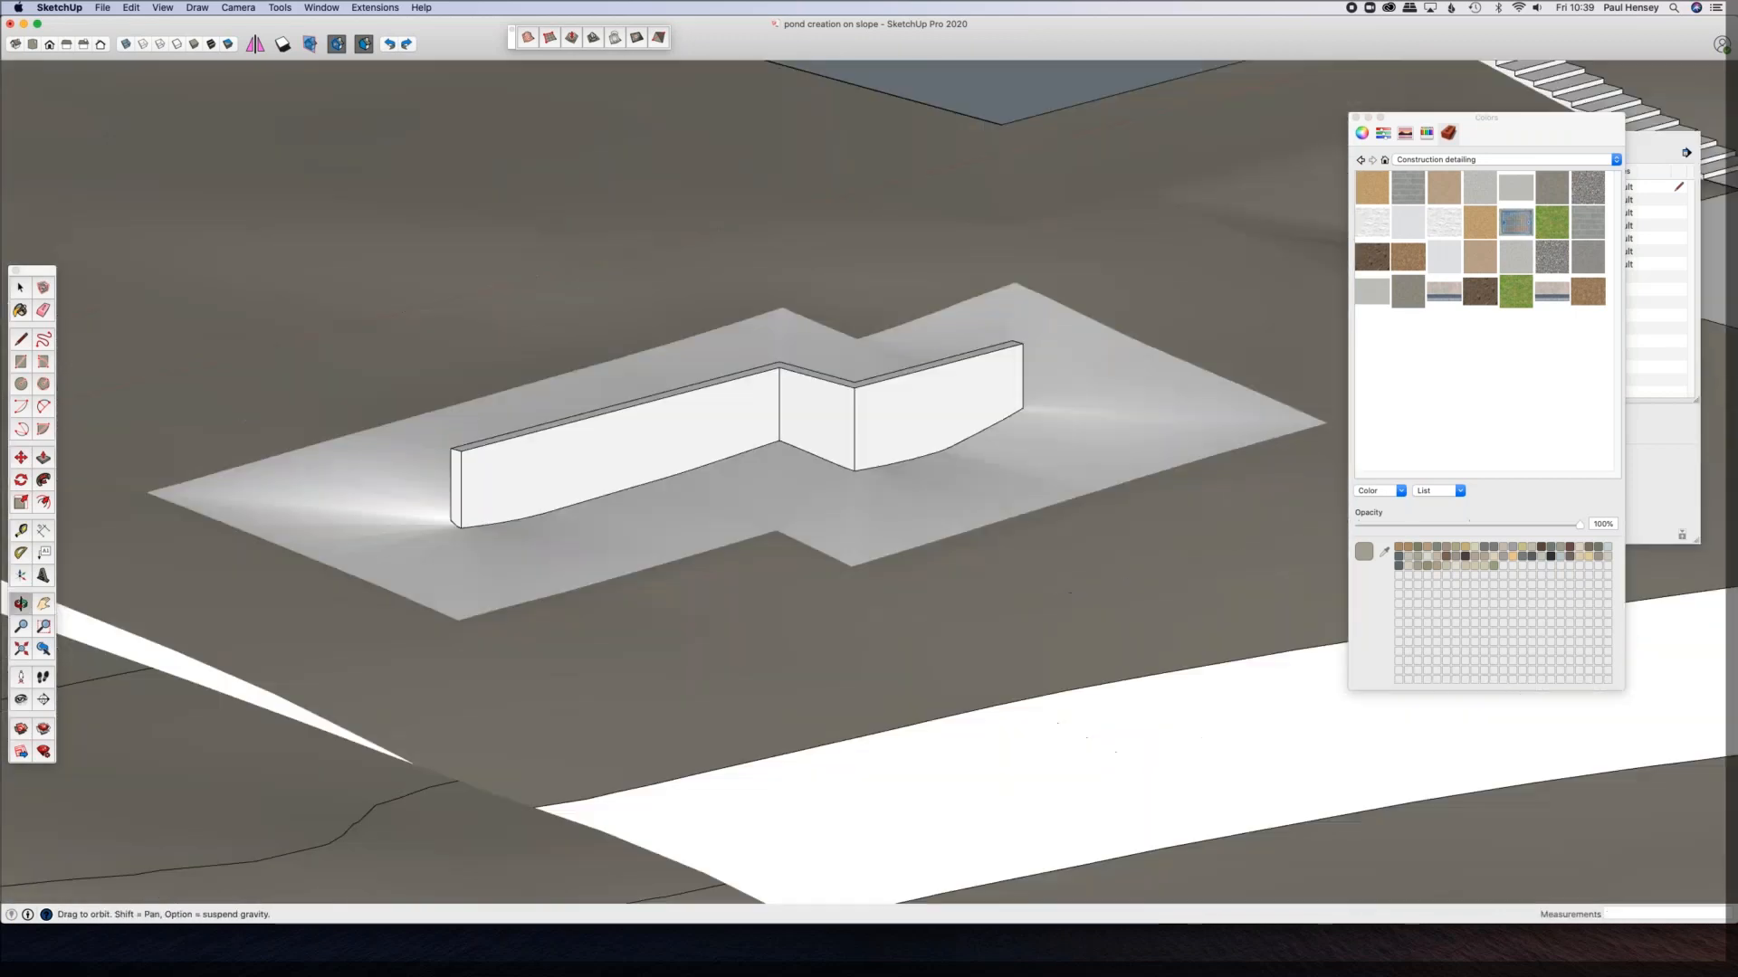
scroll(793, 443, up, 8)
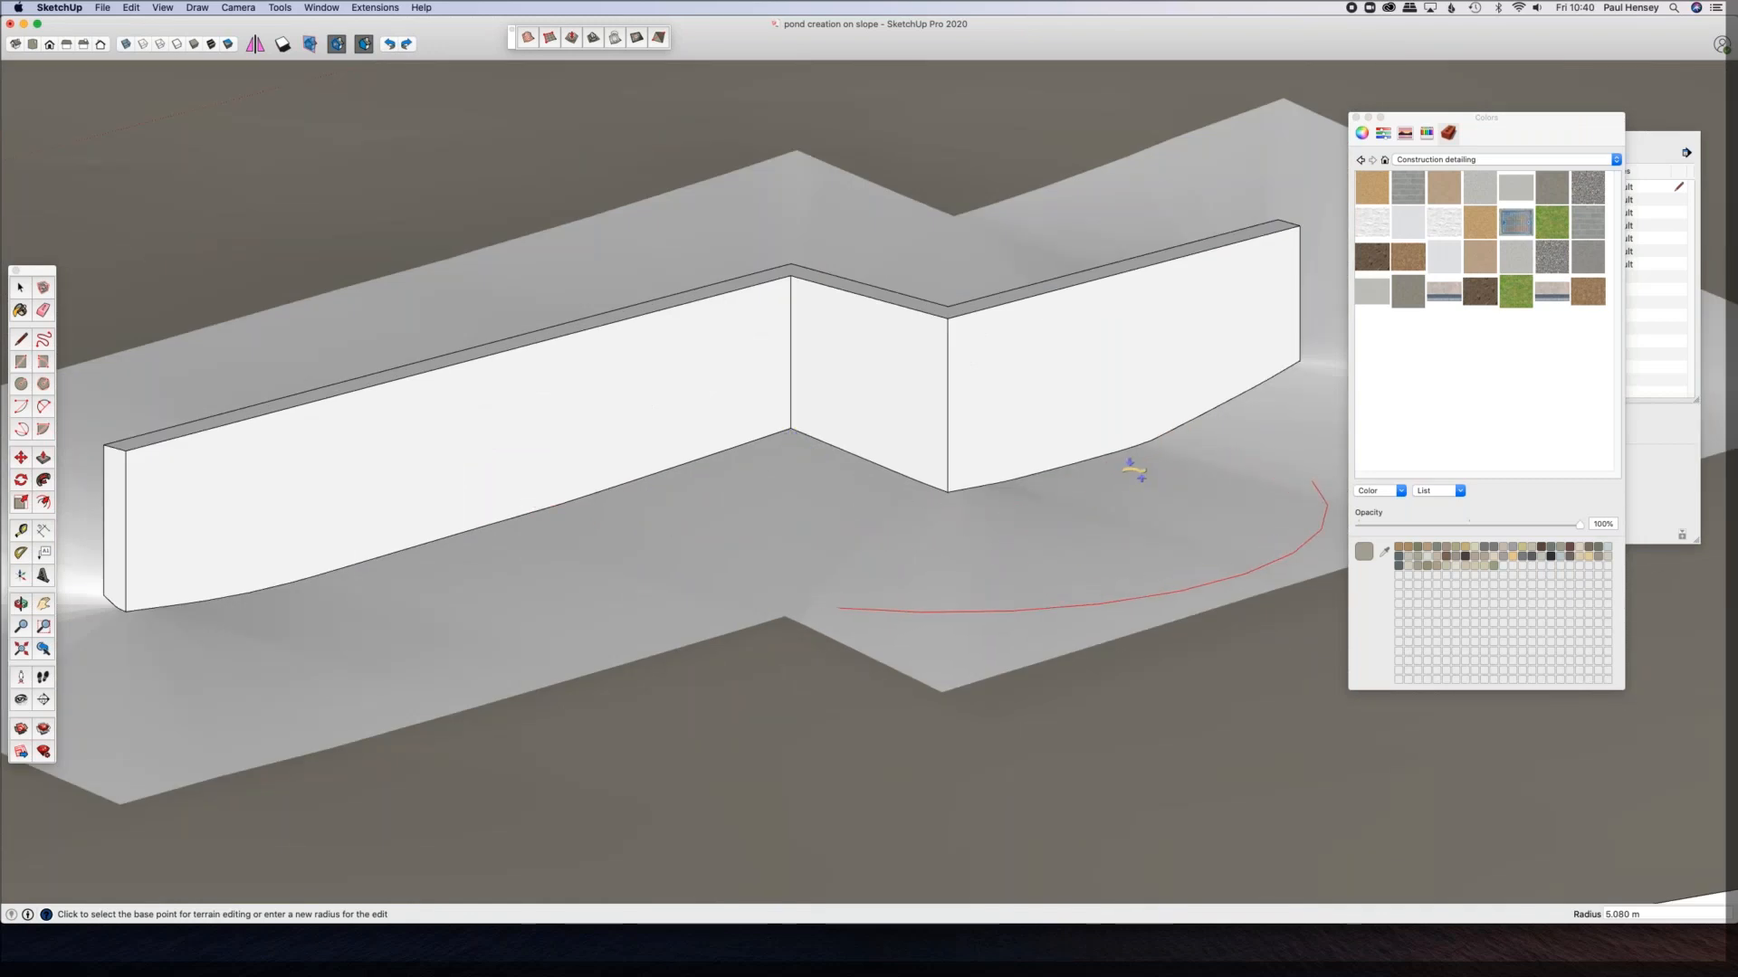
middle_drag(1029, 454, 919, 458)
scroll(1041, 479, down, 3)
mouse_move(1041, 479)
middle_down()
mouse_move(1268, 516)
mouse_move(736, 457)
mouse_move(866, 332)
mouse_move(904, 353)
mouse_move(850, 396)
mouse_move(749, 395)
mouse_move(619, 504)
mouse_move(497, 492)
mouse_move(434, 535)
mouse_move(516, 417)
mouse_move(815, 395)
mouse_move(775, 465)
mouse_move(481, 516)
mouse_move(217, 525)
mouse_move(145, 552)
middle_up()
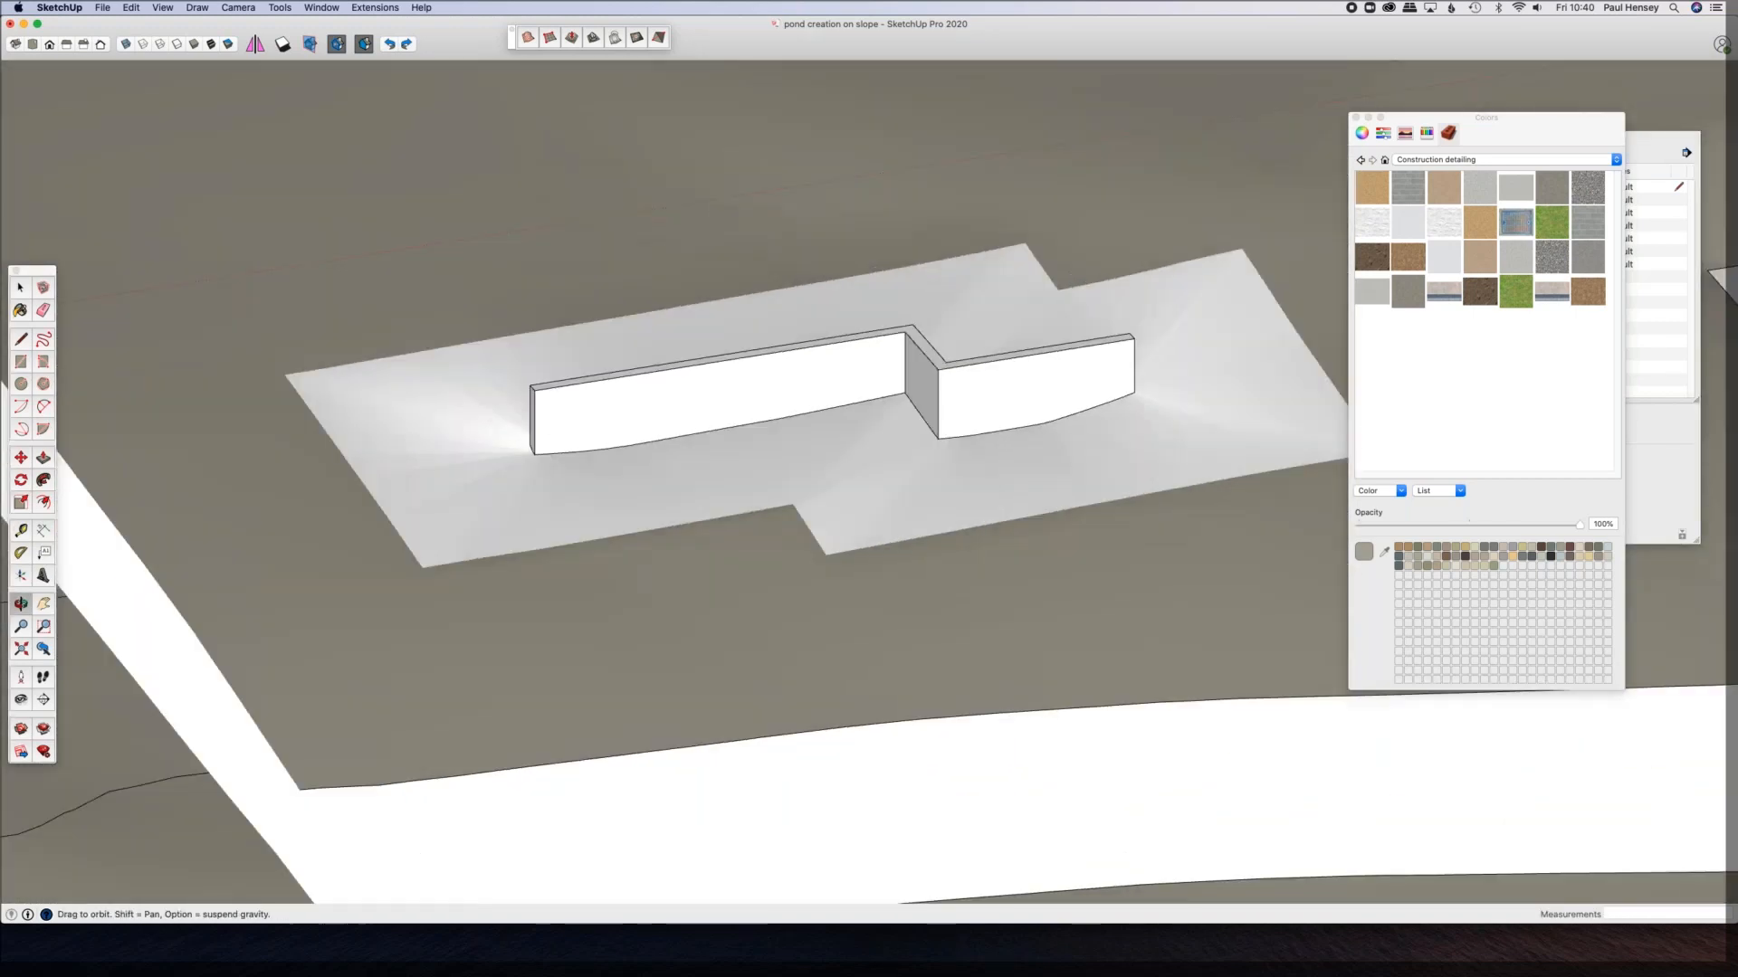
key(b)
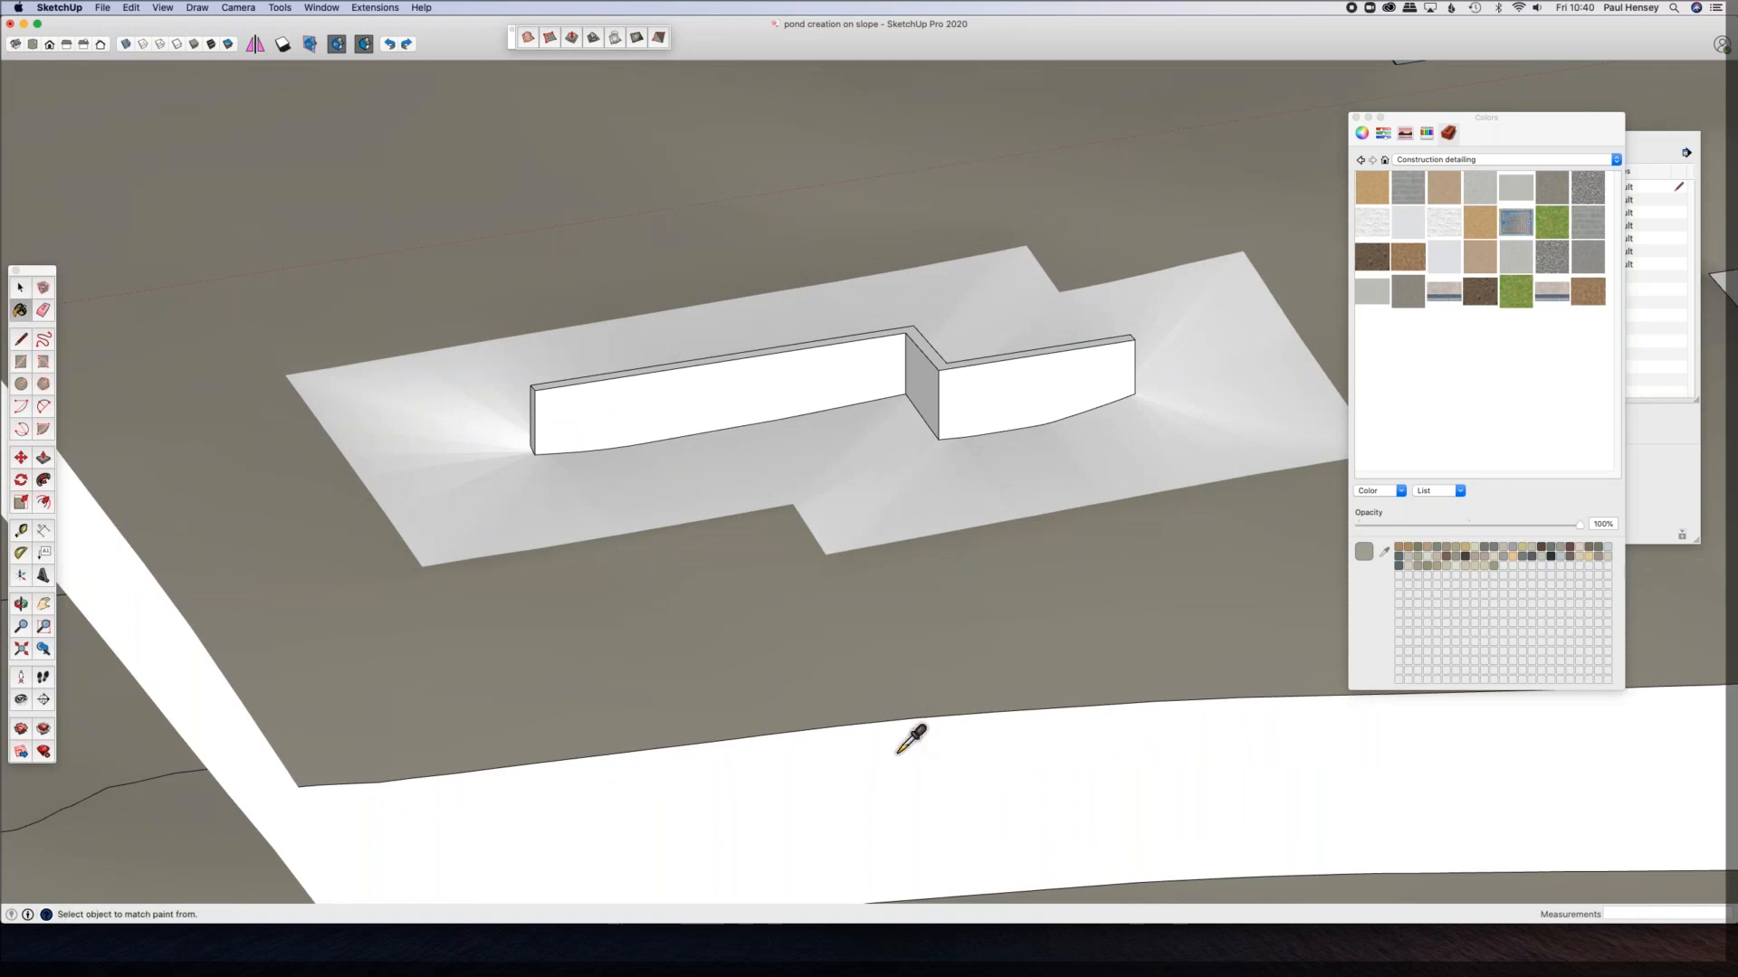
click(986, 480)
Step: Inspect the finished retaining wall grading together with the house site and the neighbouring contoured terrain
mouse_move(760, 318)
middle_down()
mouse_move(702, 248)
mouse_move(878, 237)
mouse_move(1412, 271)
mouse_move(1358, 362)
mouse_move(389, 354)
middle_up()
shift+middle_drag(674, 407, 240, 299)
mouse_move(900, 413)
middle_down()
mouse_move(400, 531)
mouse_move(634, 516)
mouse_move(555, 652)
mouse_move(986, 694)
middle_up()
middle_drag(407, 571, 736, 586)
scroll(729, 584, down, 4)
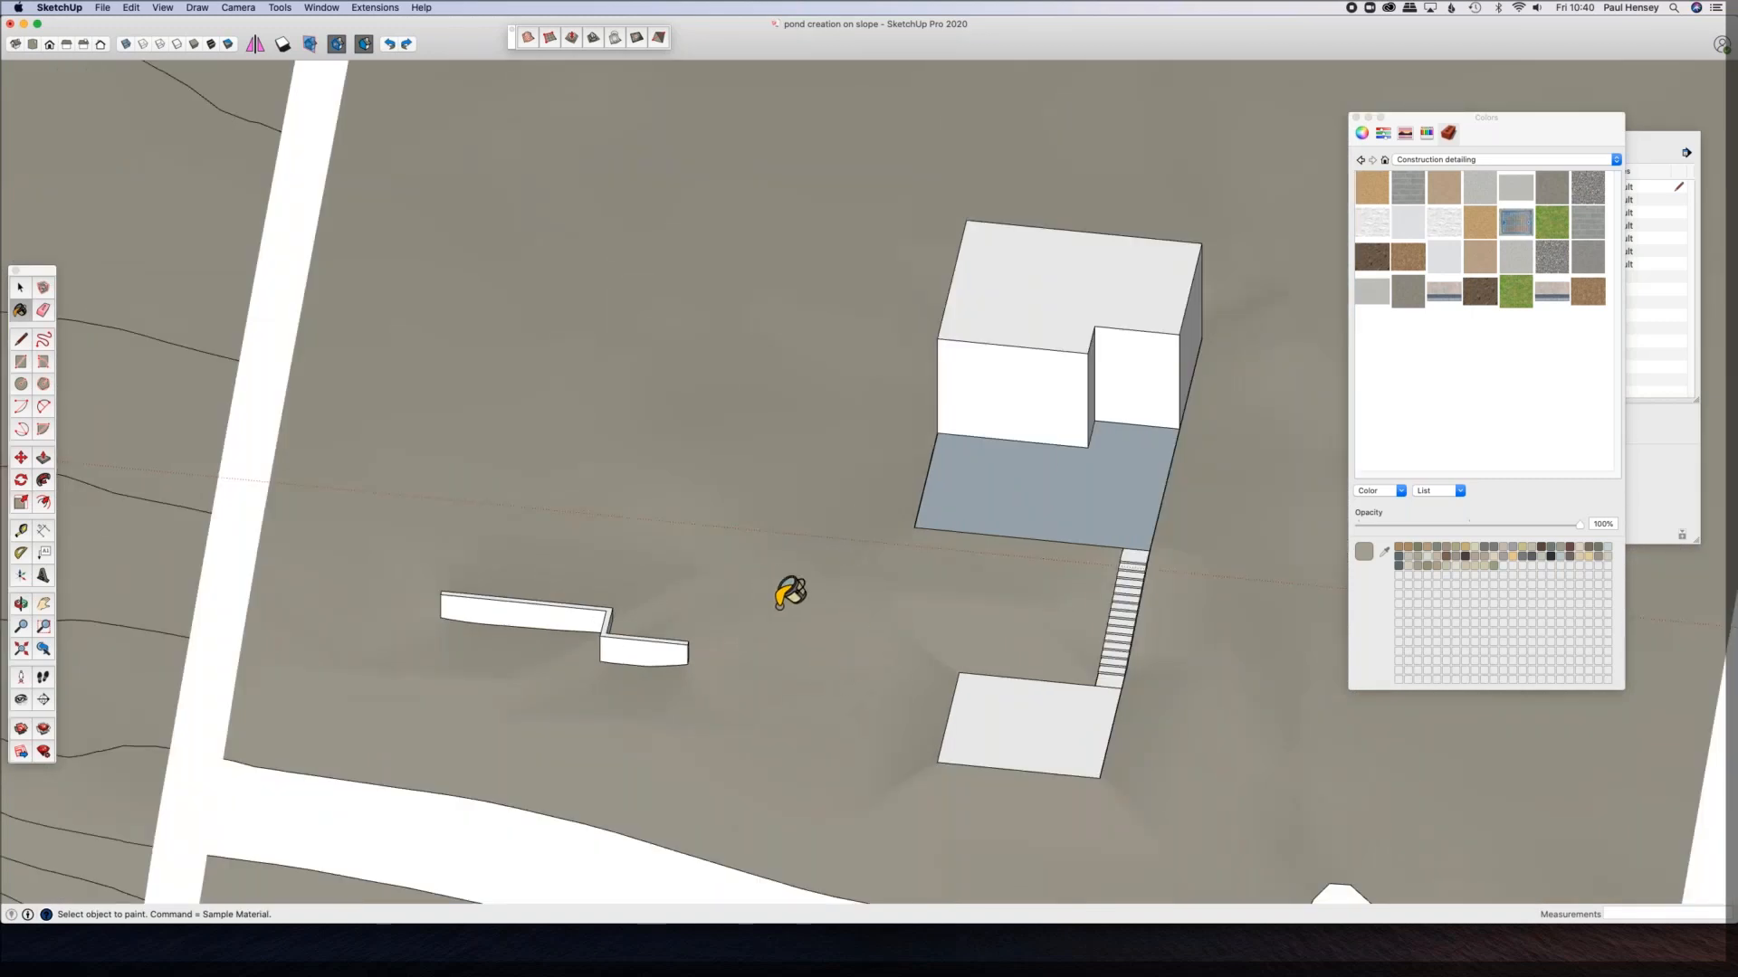
scroll(778, 537, down, 1)
scroll(778, 534, down, 5)
middle_drag(903, 601, 763, 384)
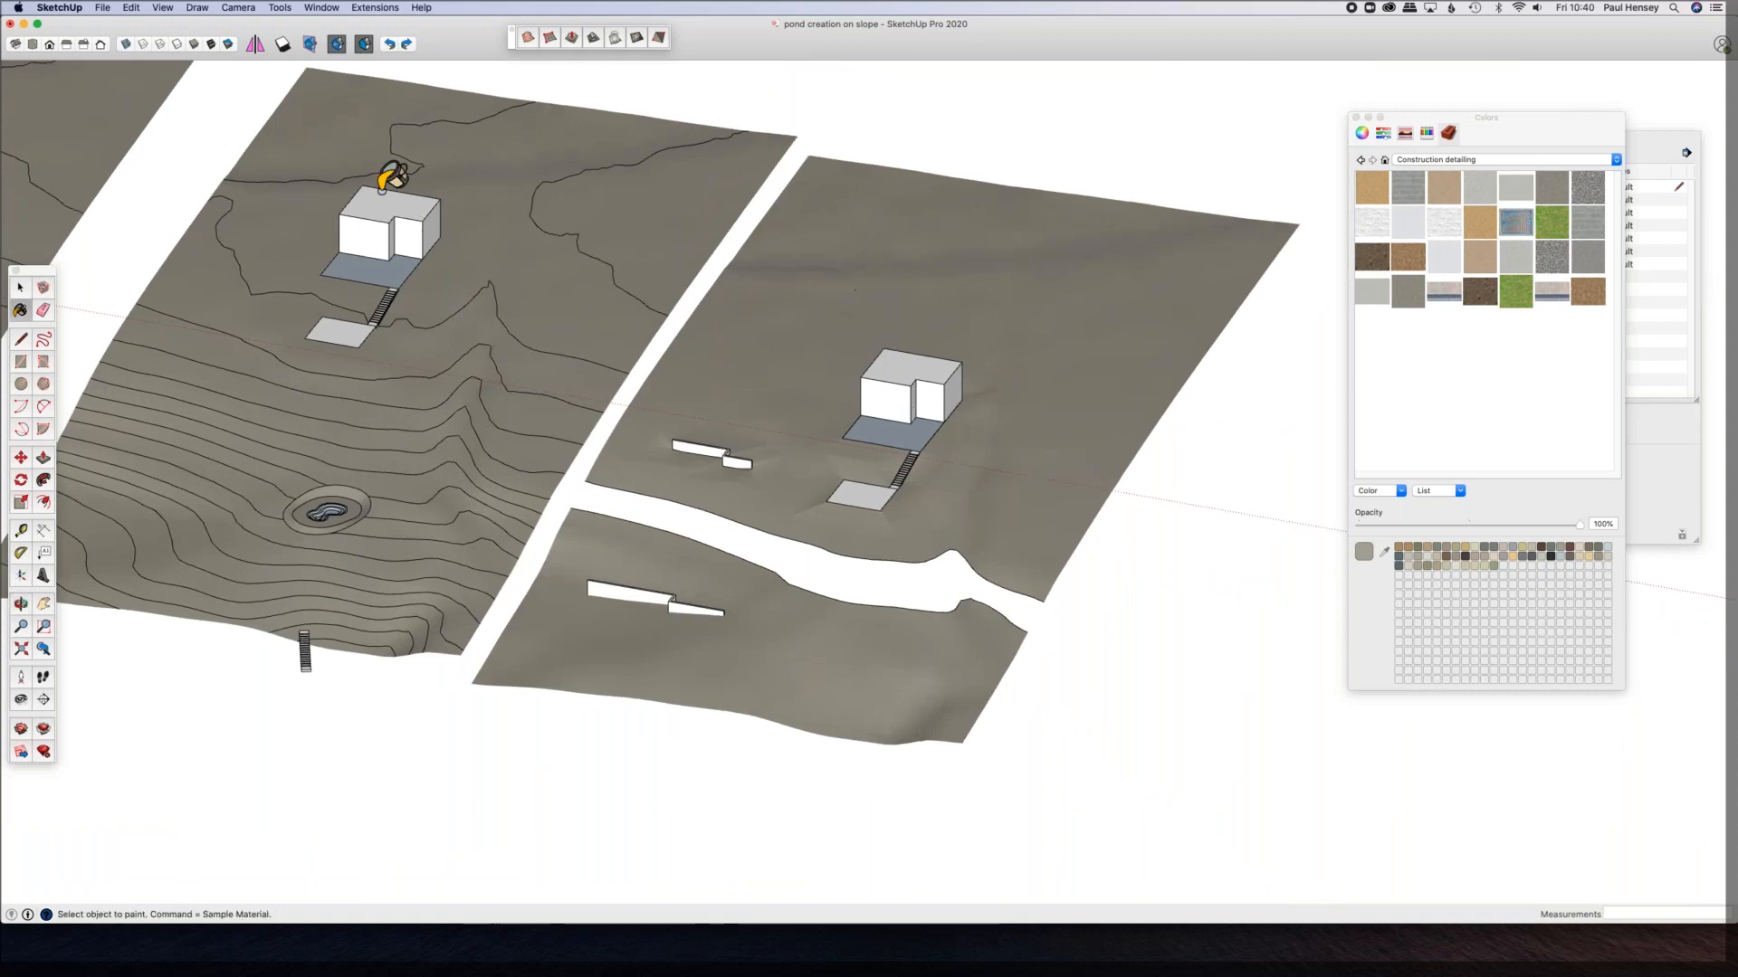
Step: Minimize the pond model, switch to the soap bubble model and view the flat plane with the bean-shaped outline
click(23, 23)
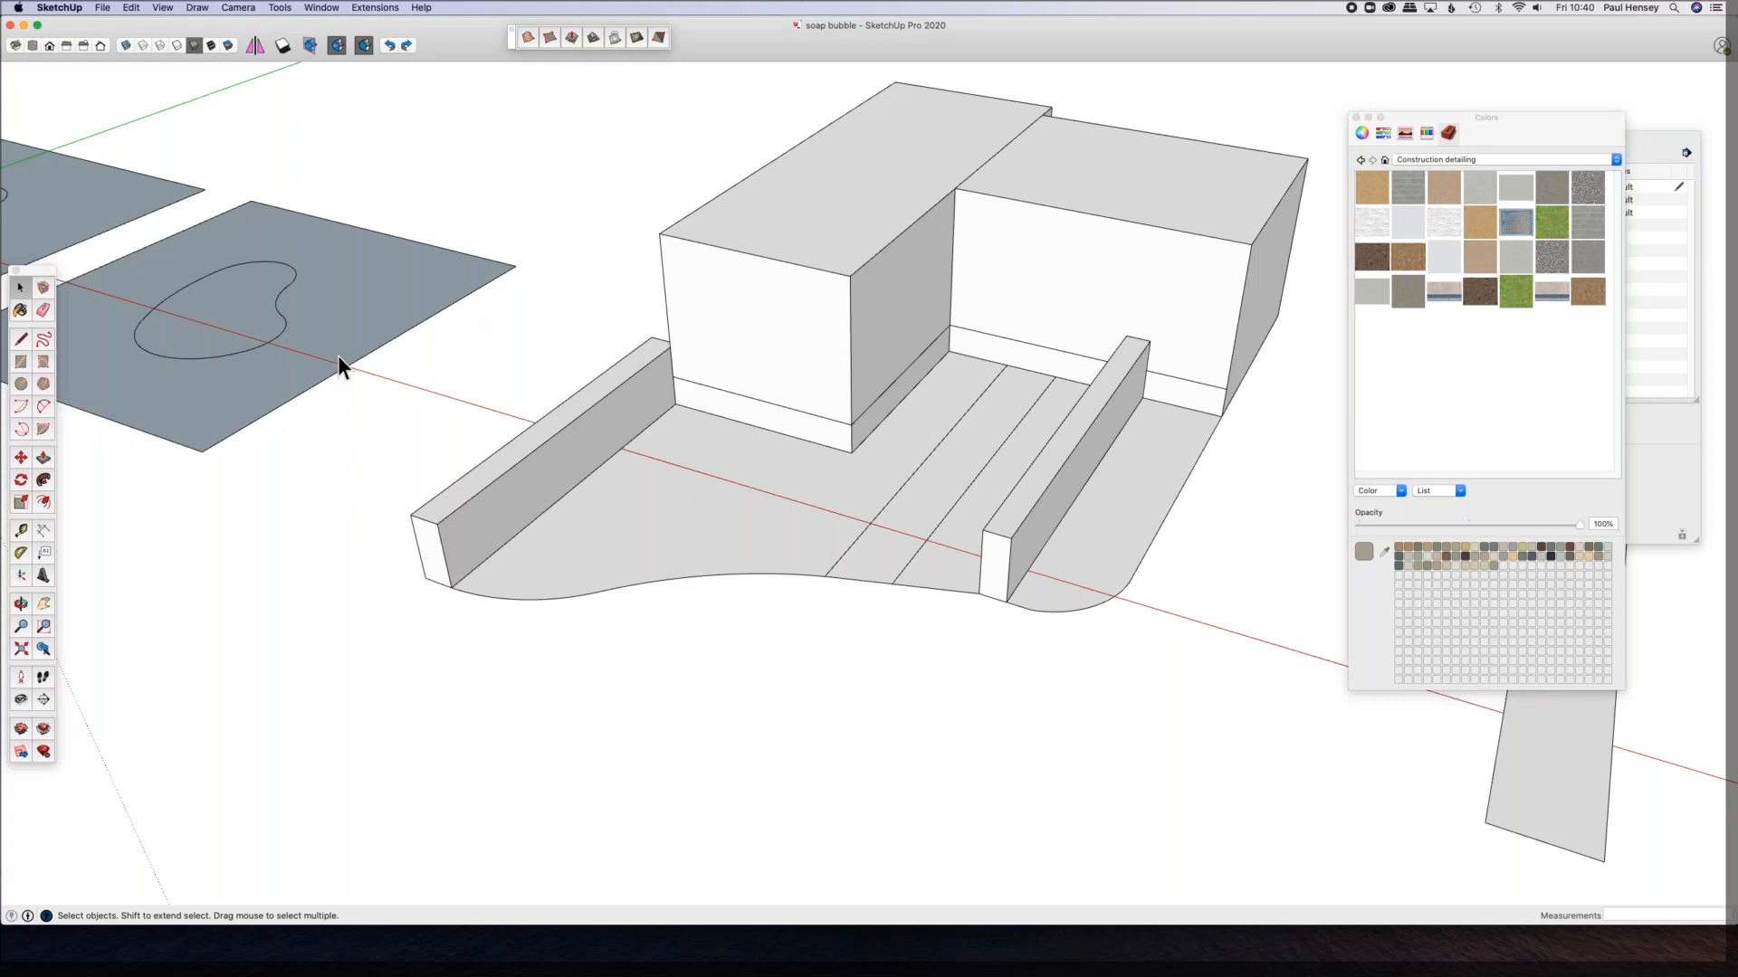
scroll(344, 360, down, 3)
shift+middle_drag(350, 366, 913, 489)
scroll(541, 378, up, 5)
shift+middle_drag(474, 318, 532, 270)
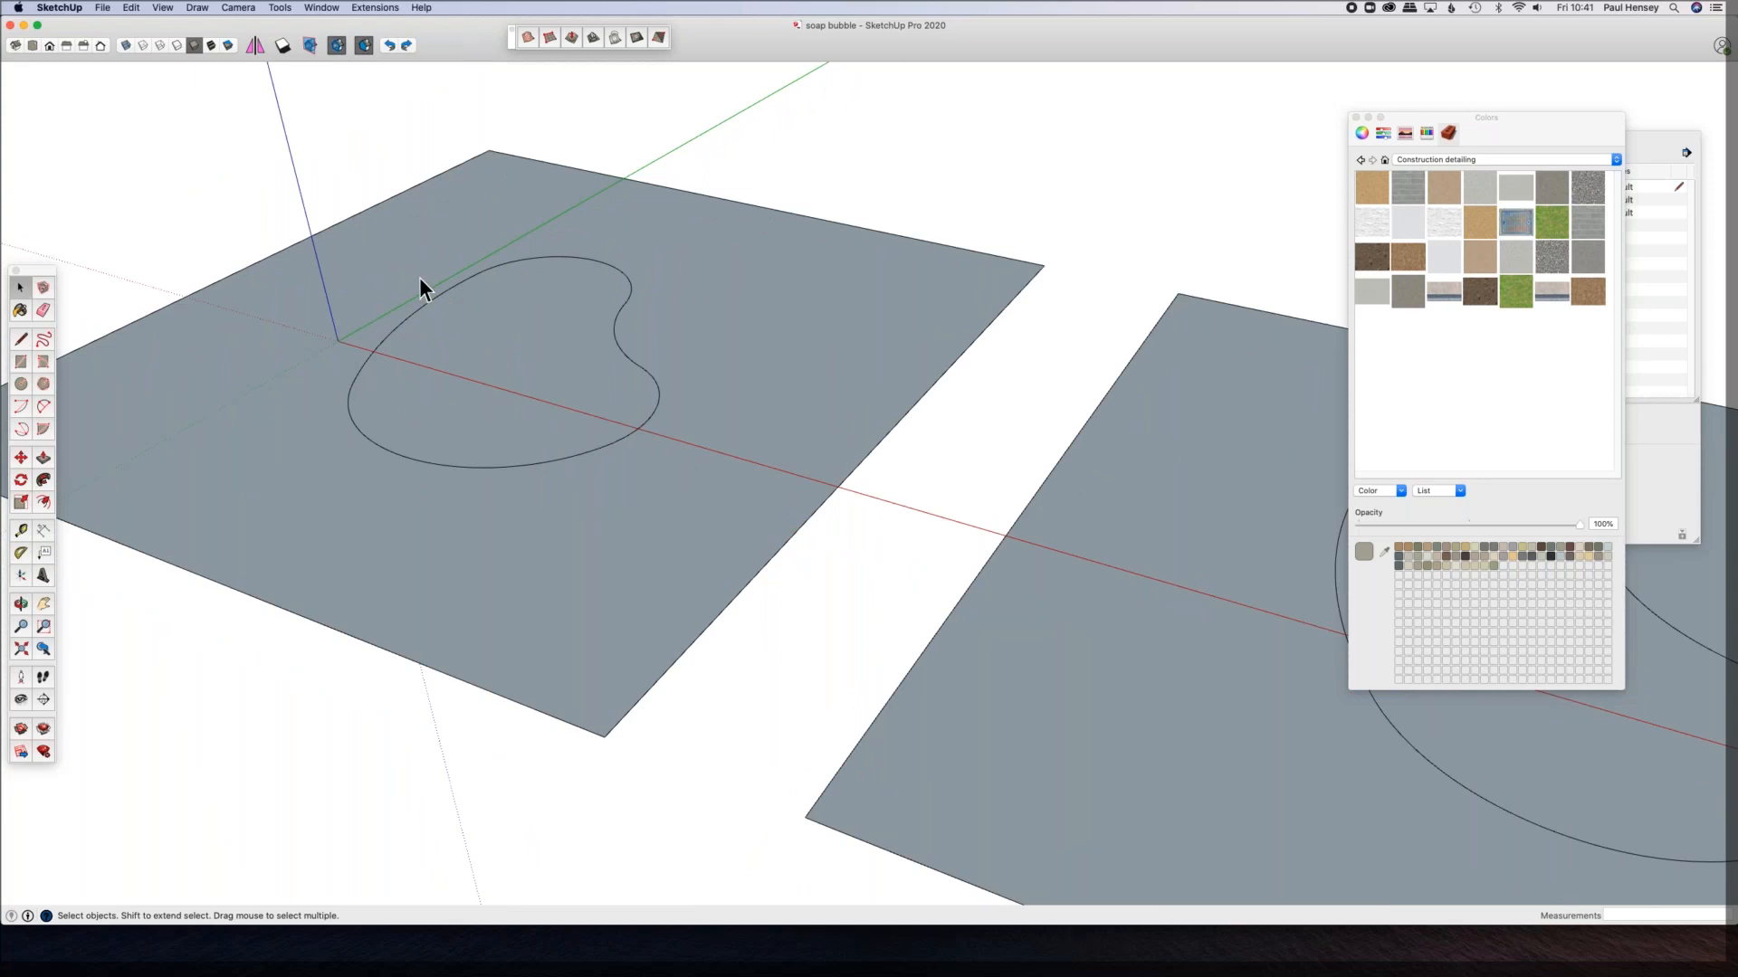
middle_drag(504, 338, 530, 362)
middle_drag(447, 484, 820, 431)
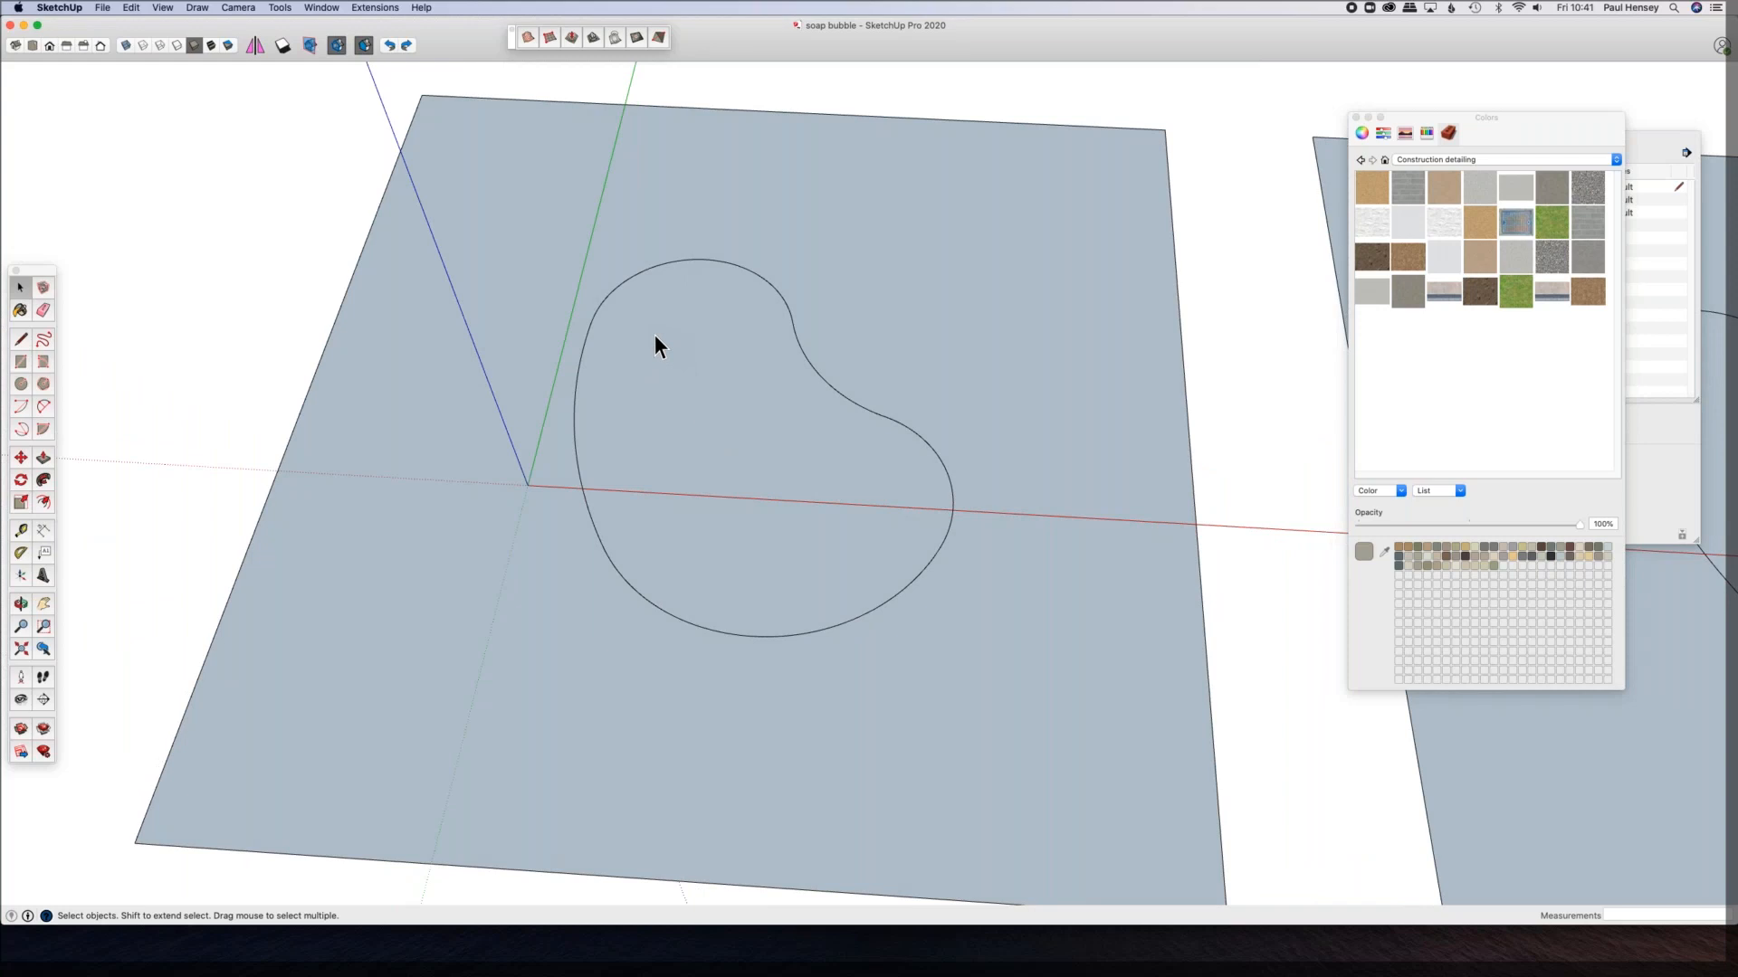
Step: Try raising the bean-shaped face slightly with Push/Pull and painting its top with green grass
key(p)
drag(690, 435, 727, 421)
click(1516, 291)
click(757, 388)
key(o)
mouse_move(737, 205)
mouse_down()
mouse_move(755, 154)
mouse_move(788, 221)
mouse_up()
key(b)
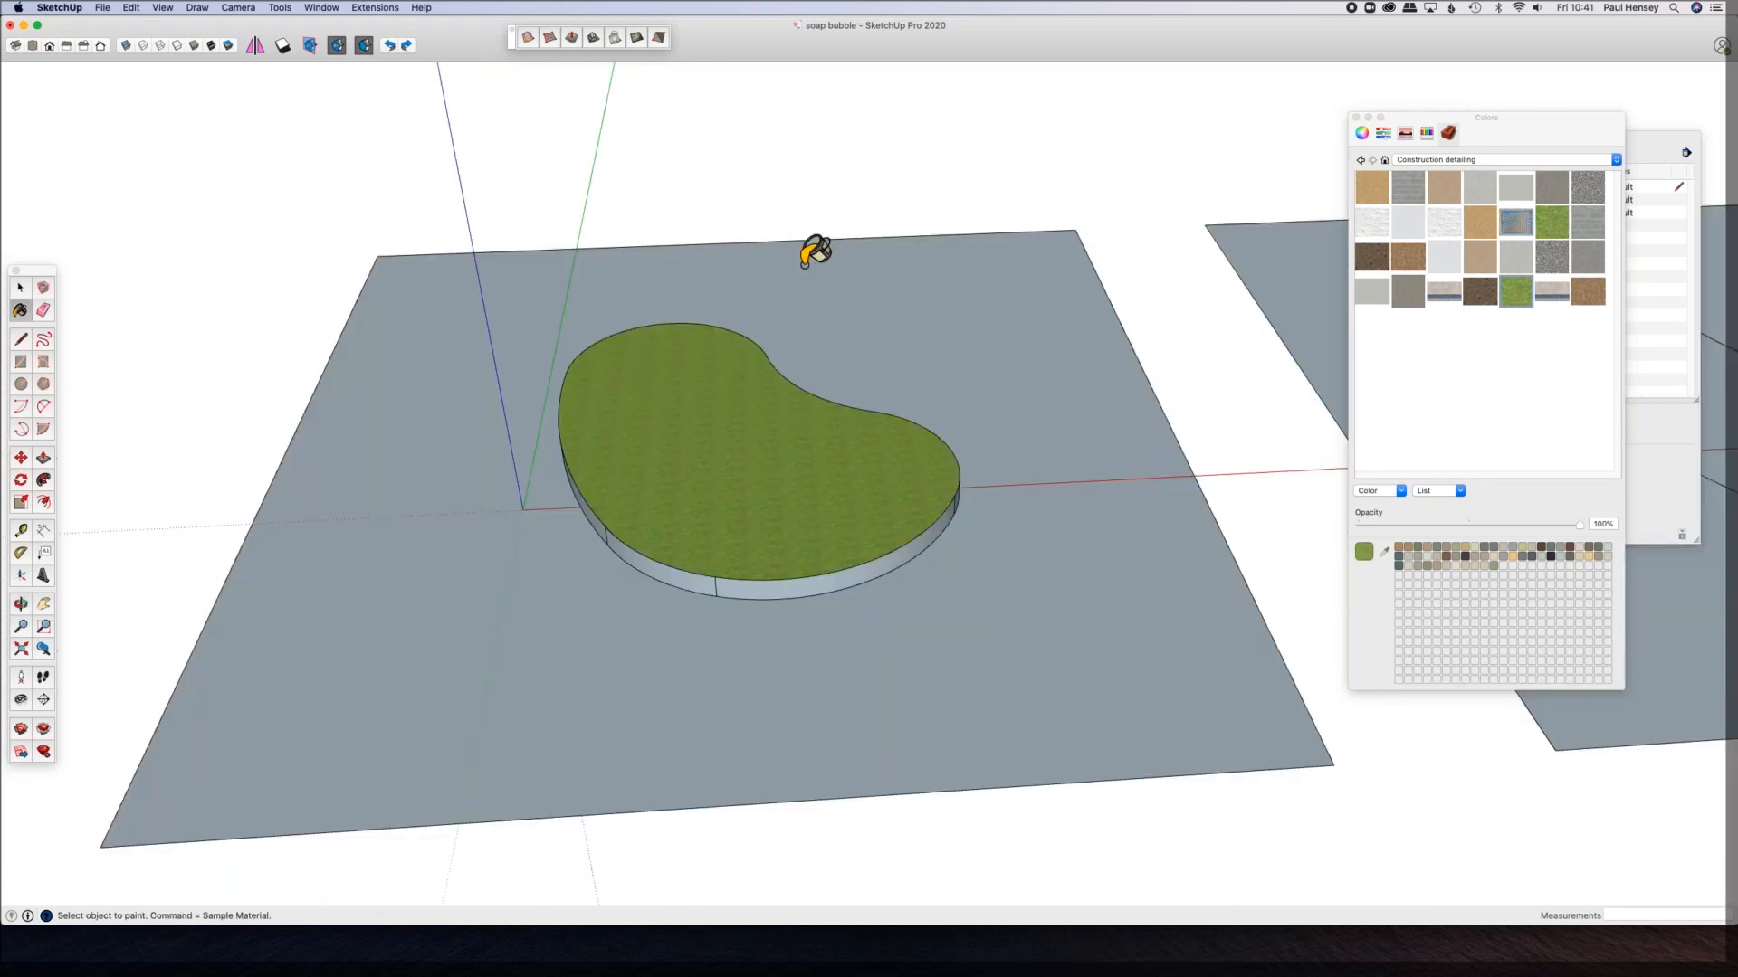
Step: Undo the grass paint and the extrusion of the bean-shaped face
key(super+z)
key(super+z)
key(space)
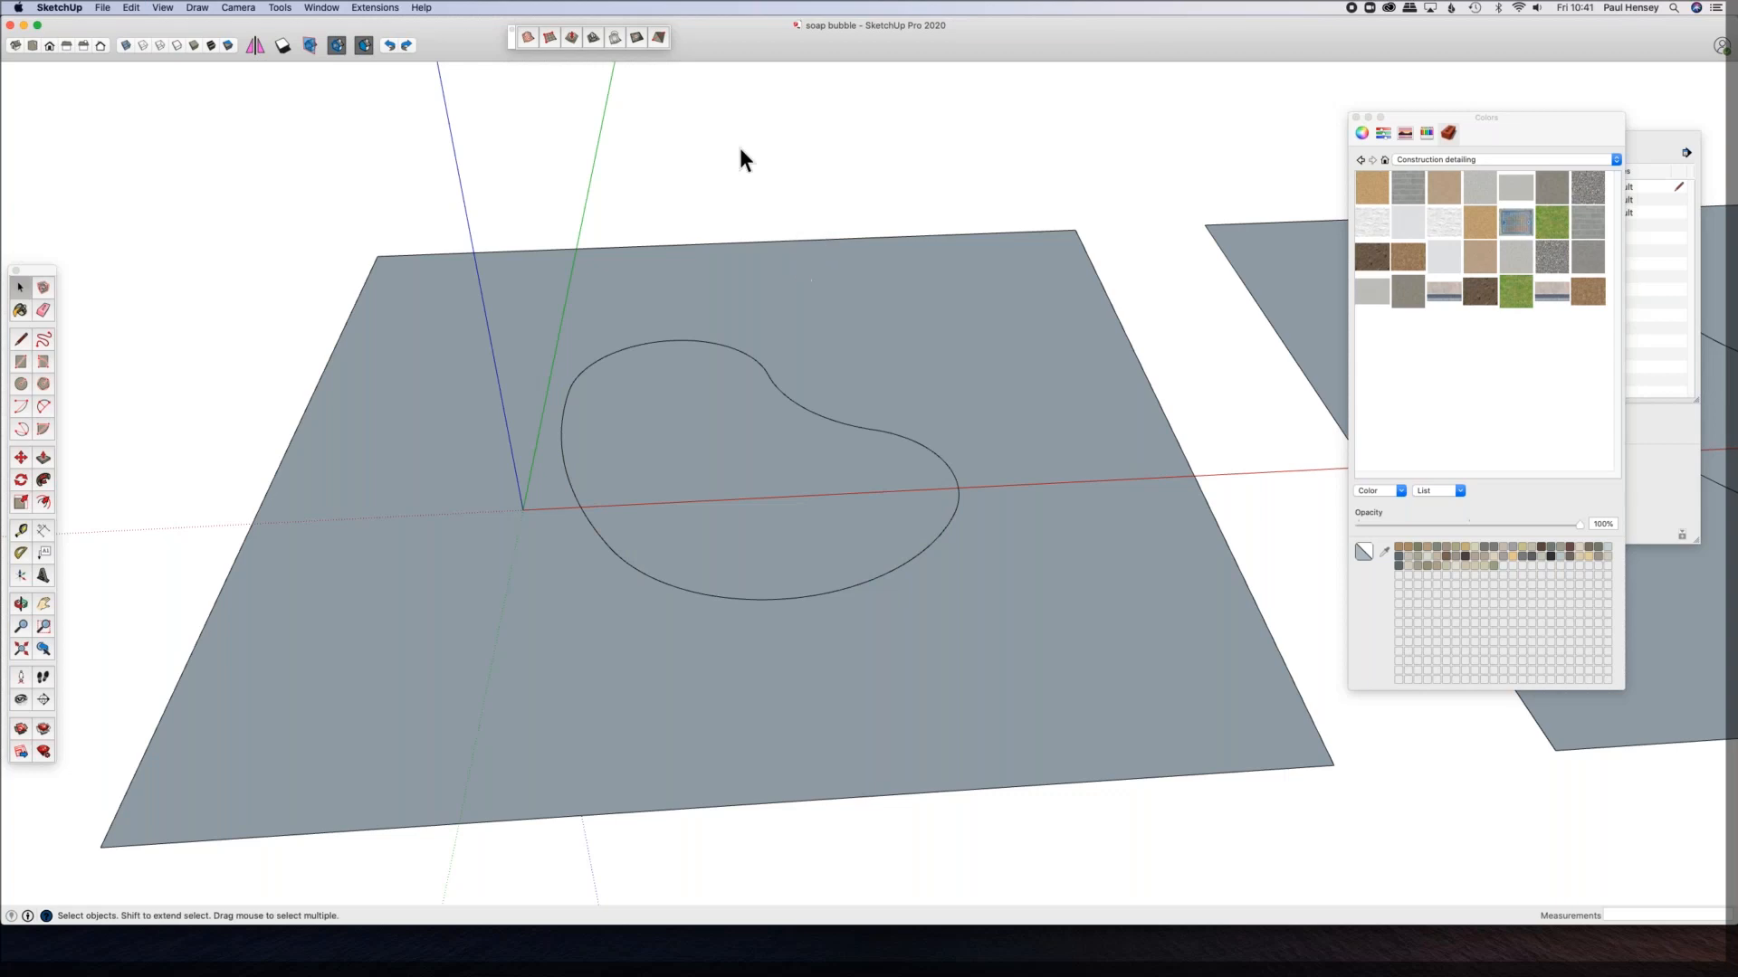
Step: Place a vertical guide line with Tape Measure through the red axis inside the bean-shaped outline
middle_drag(688, 444, 704, 415)
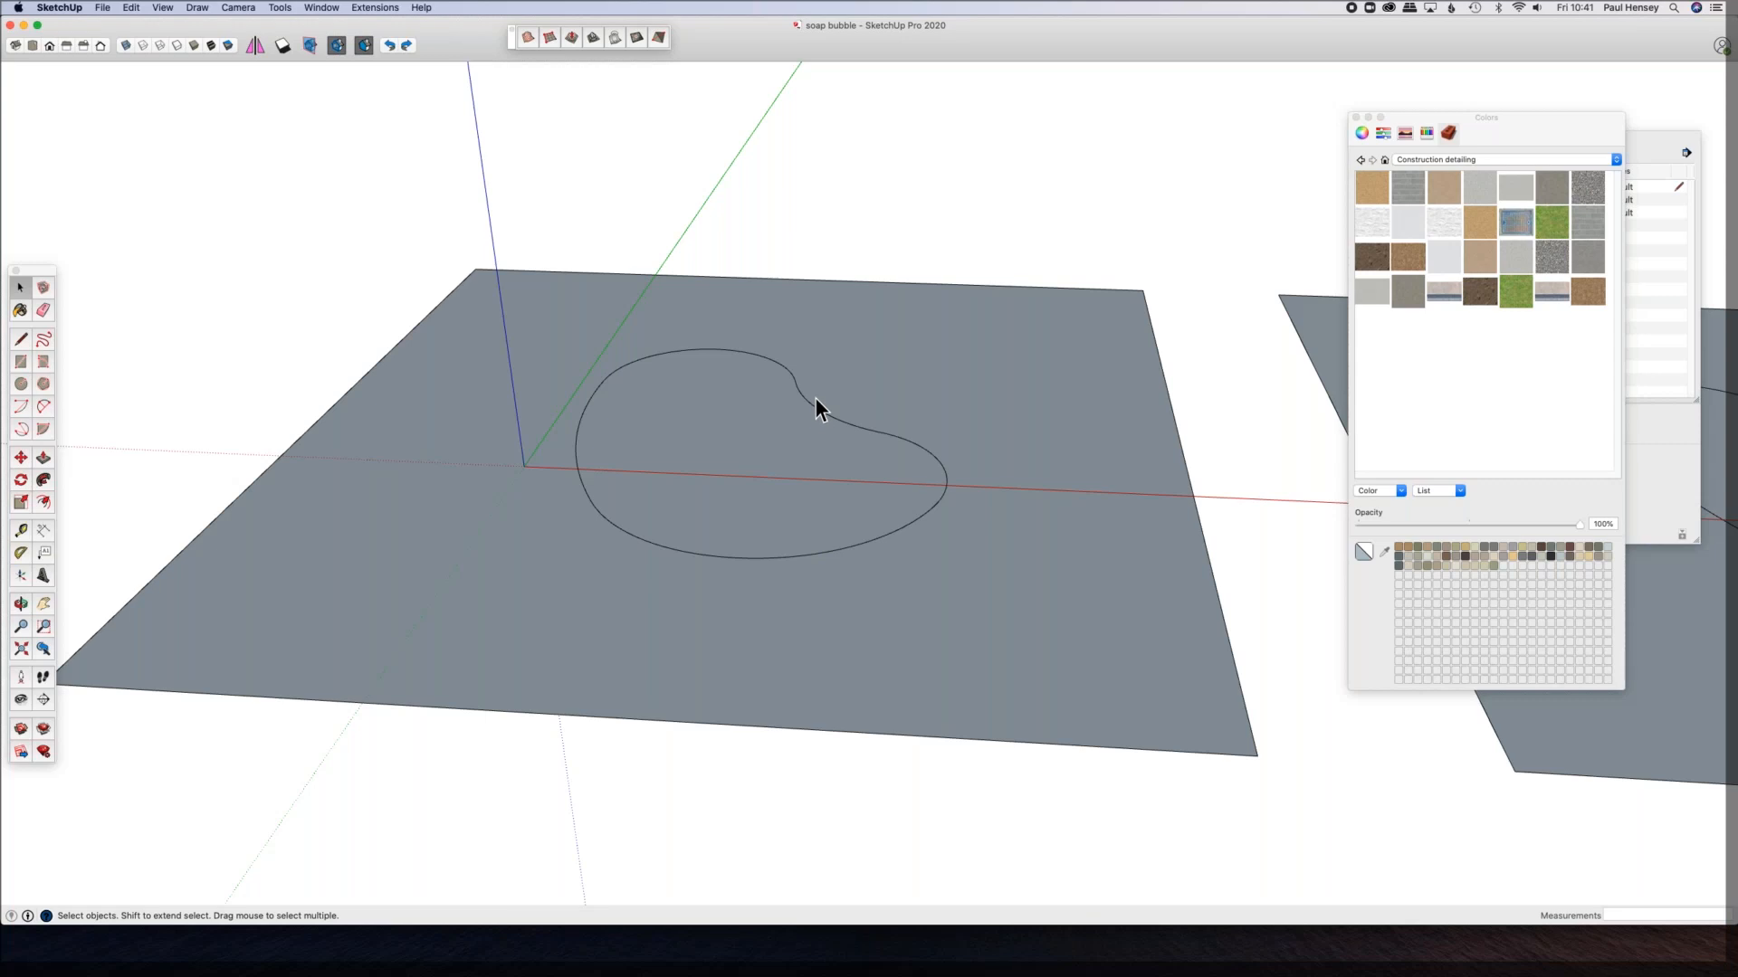
key(t)
click(516, 421)
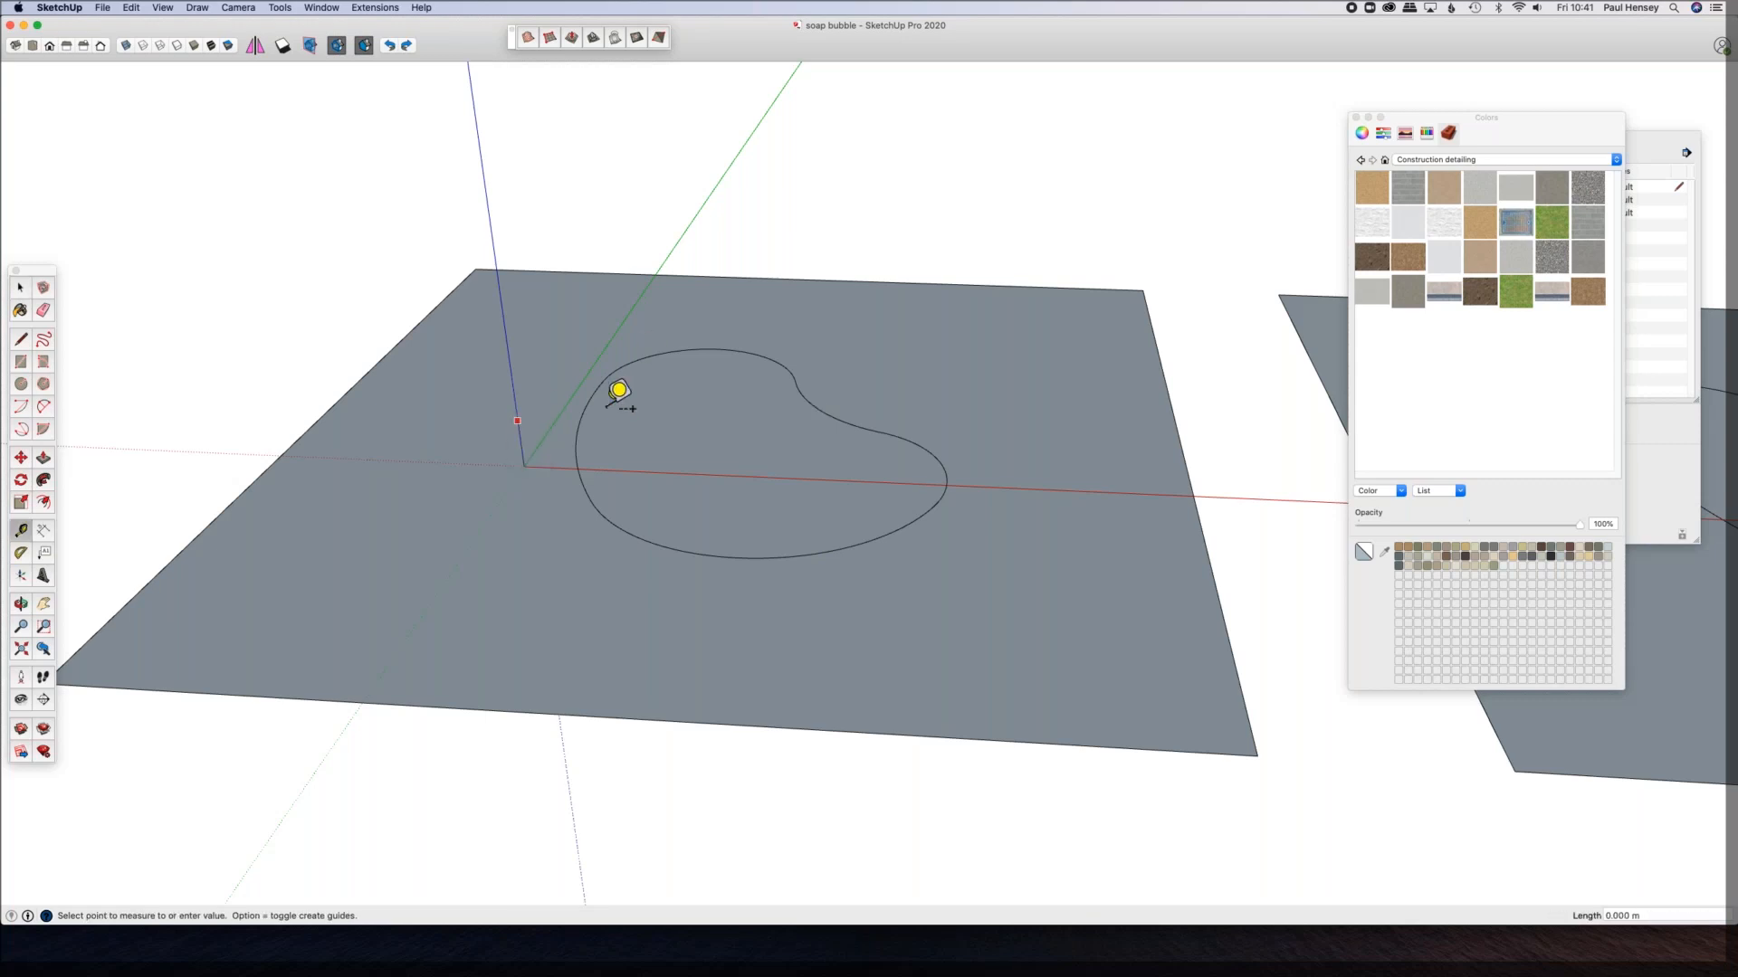
click(714, 431)
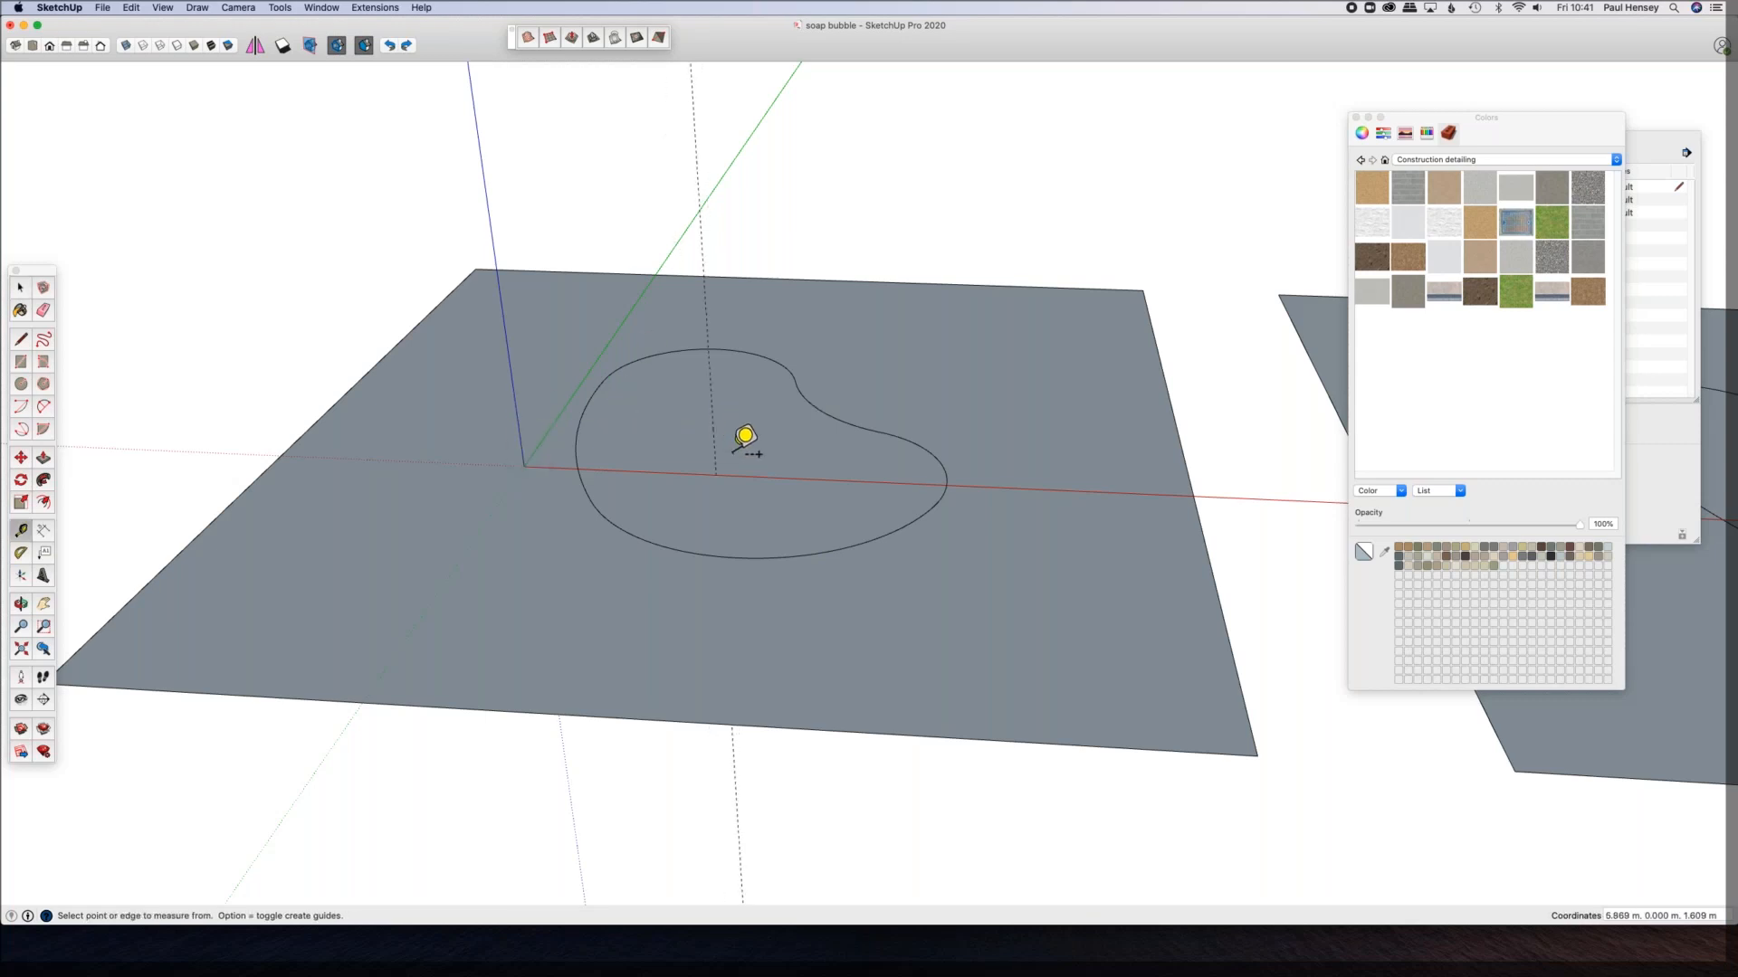
Step: Draw a 0.150 m radius circle at the guide's base and split it in half along the red axis
scroll(745, 463, up, 10)
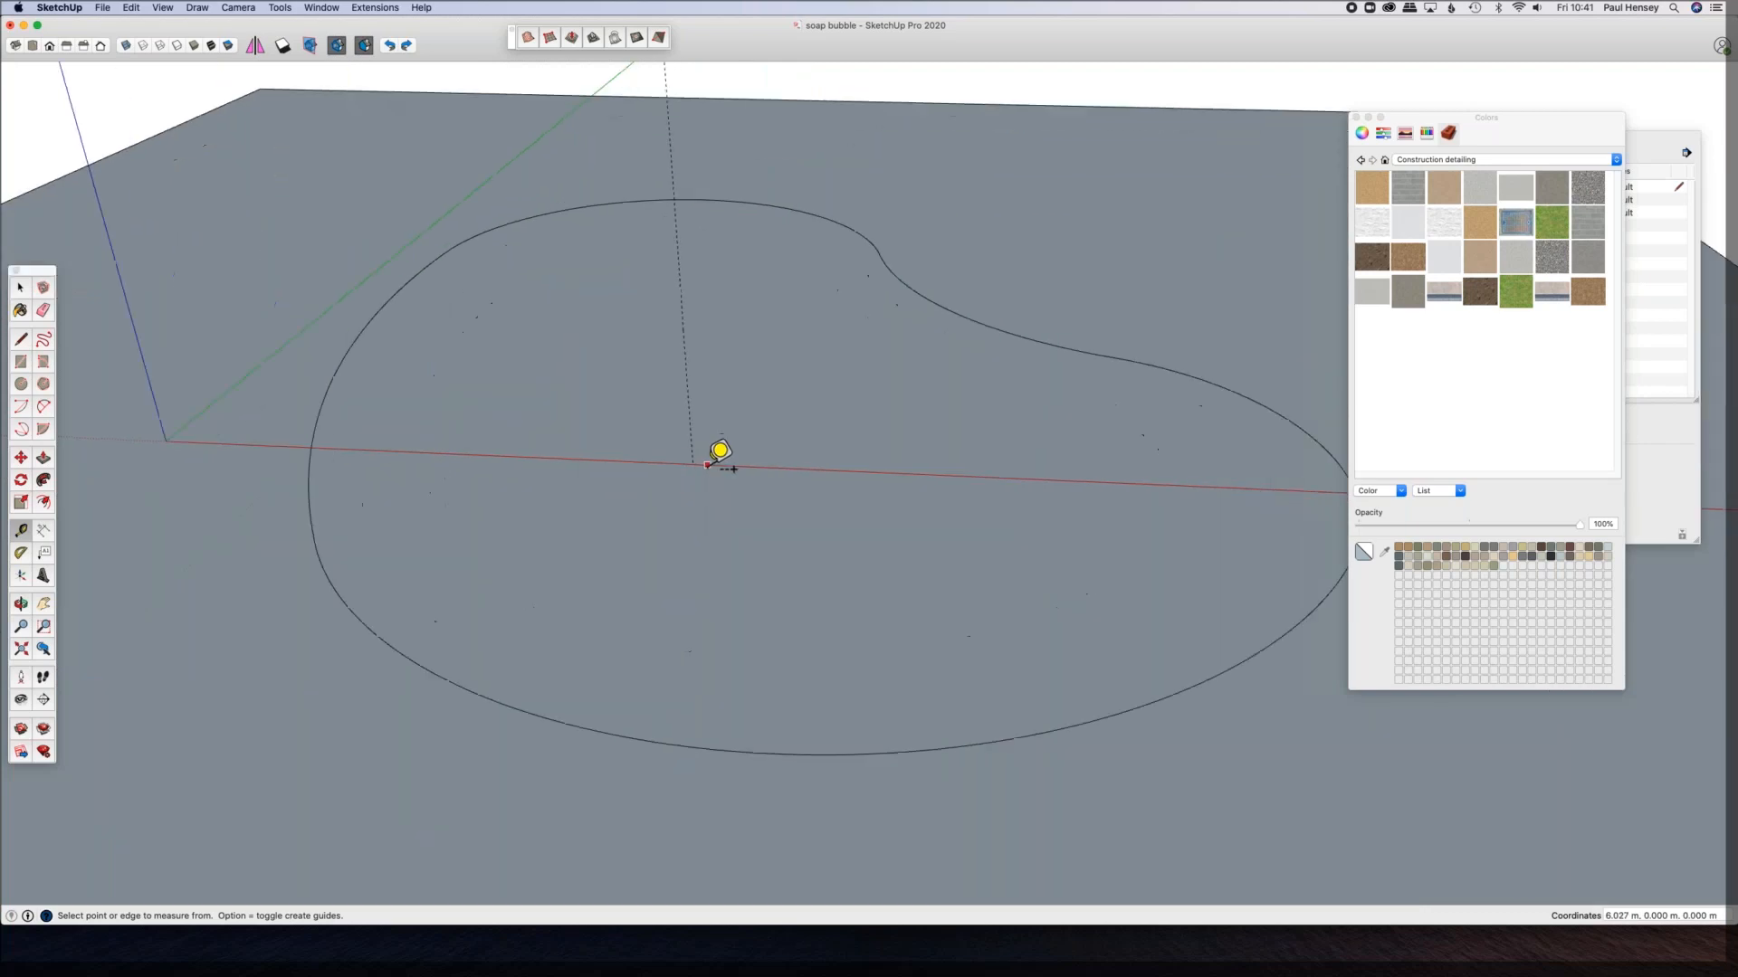
key(c)
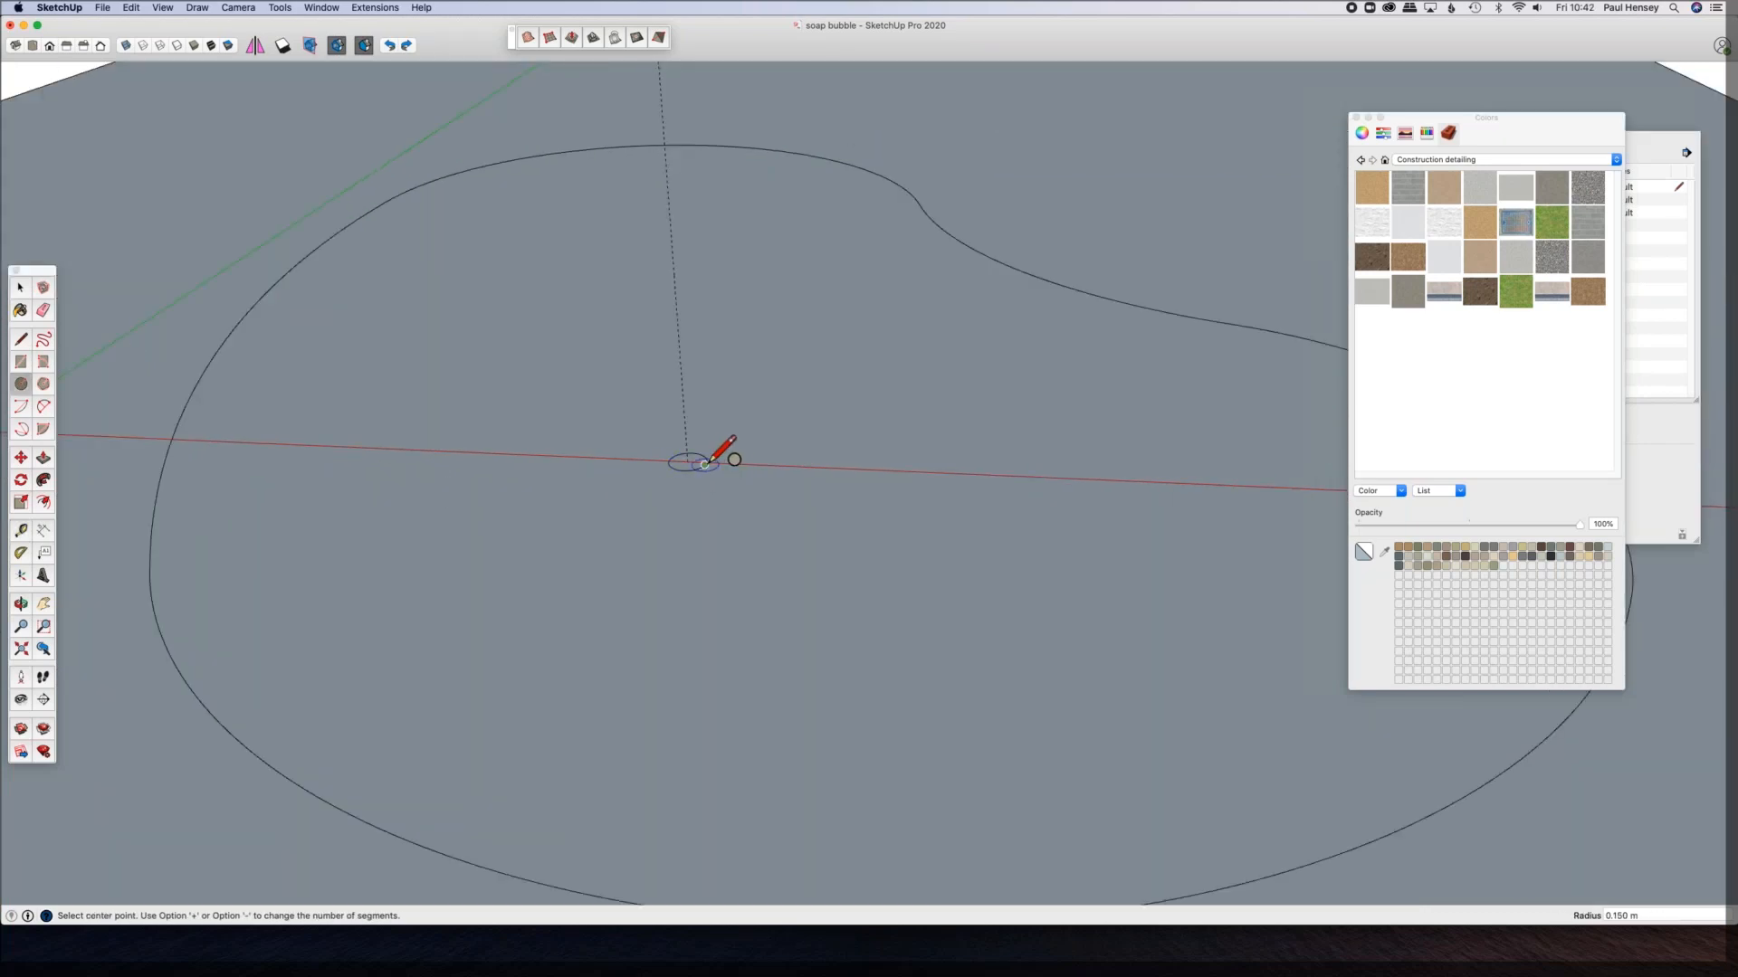
scroll(687, 468, up, 4)
key(space)
scroll(697, 433, up, 4)
key(l)
click(677, 465)
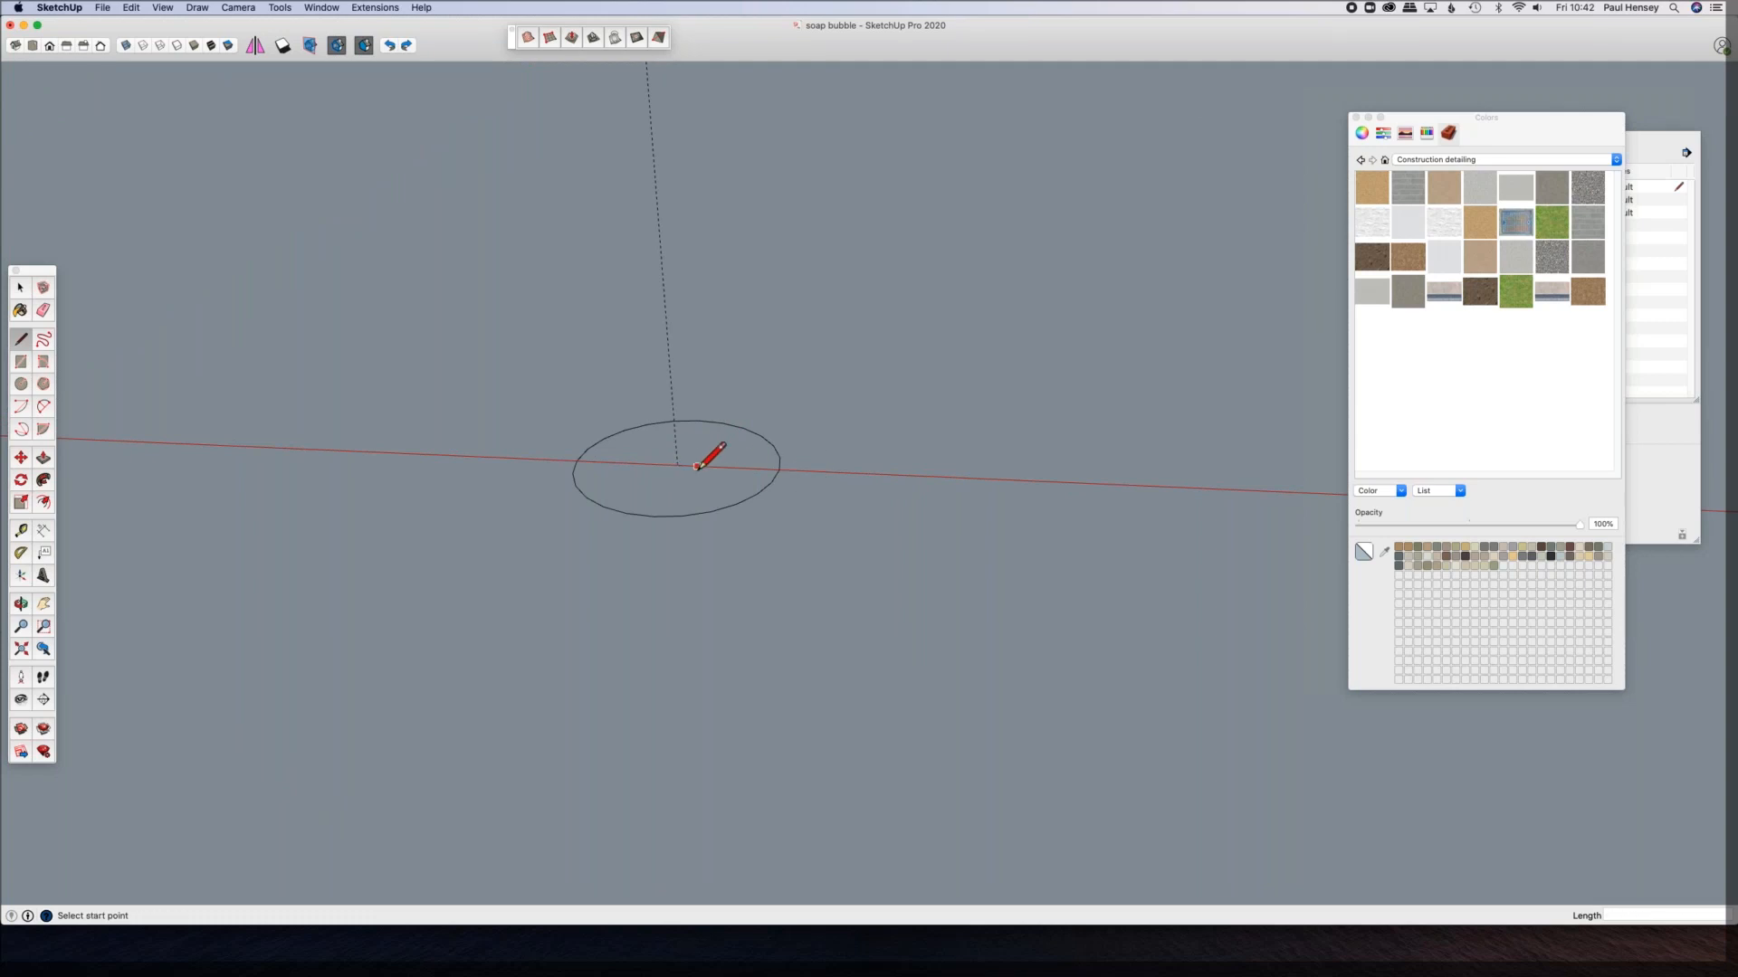
Step: Paint one half of the small circle Licorice black and the other half Snow white
key(space)
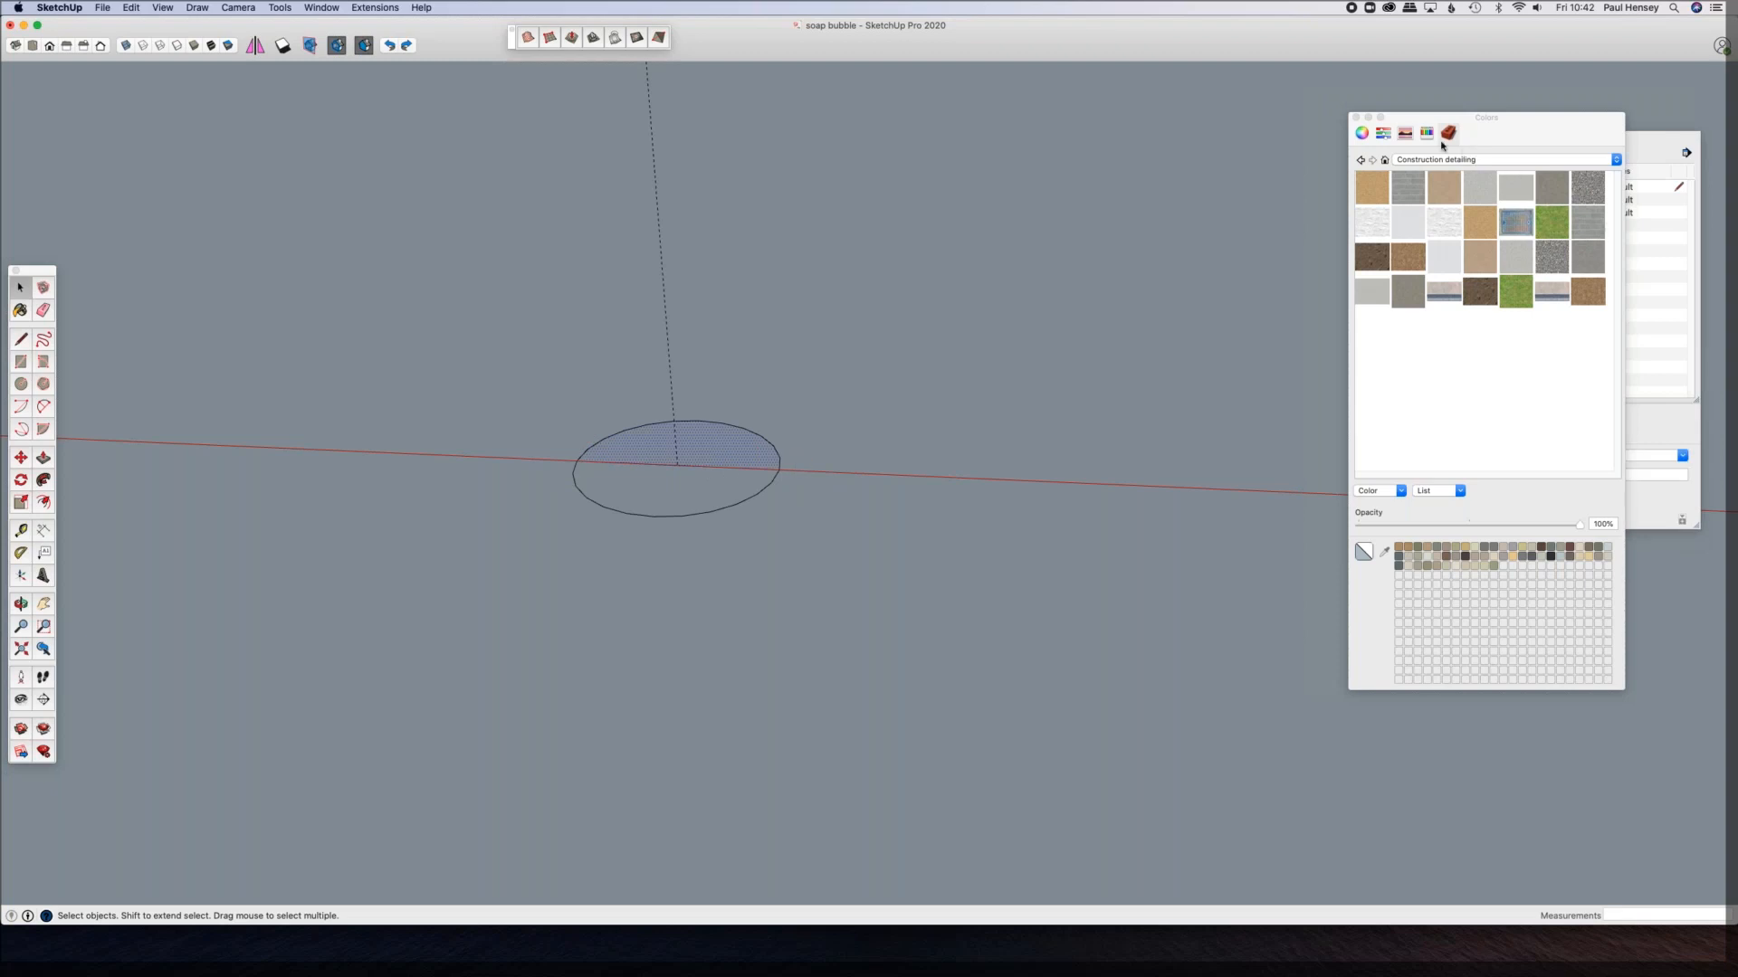
click(1426, 134)
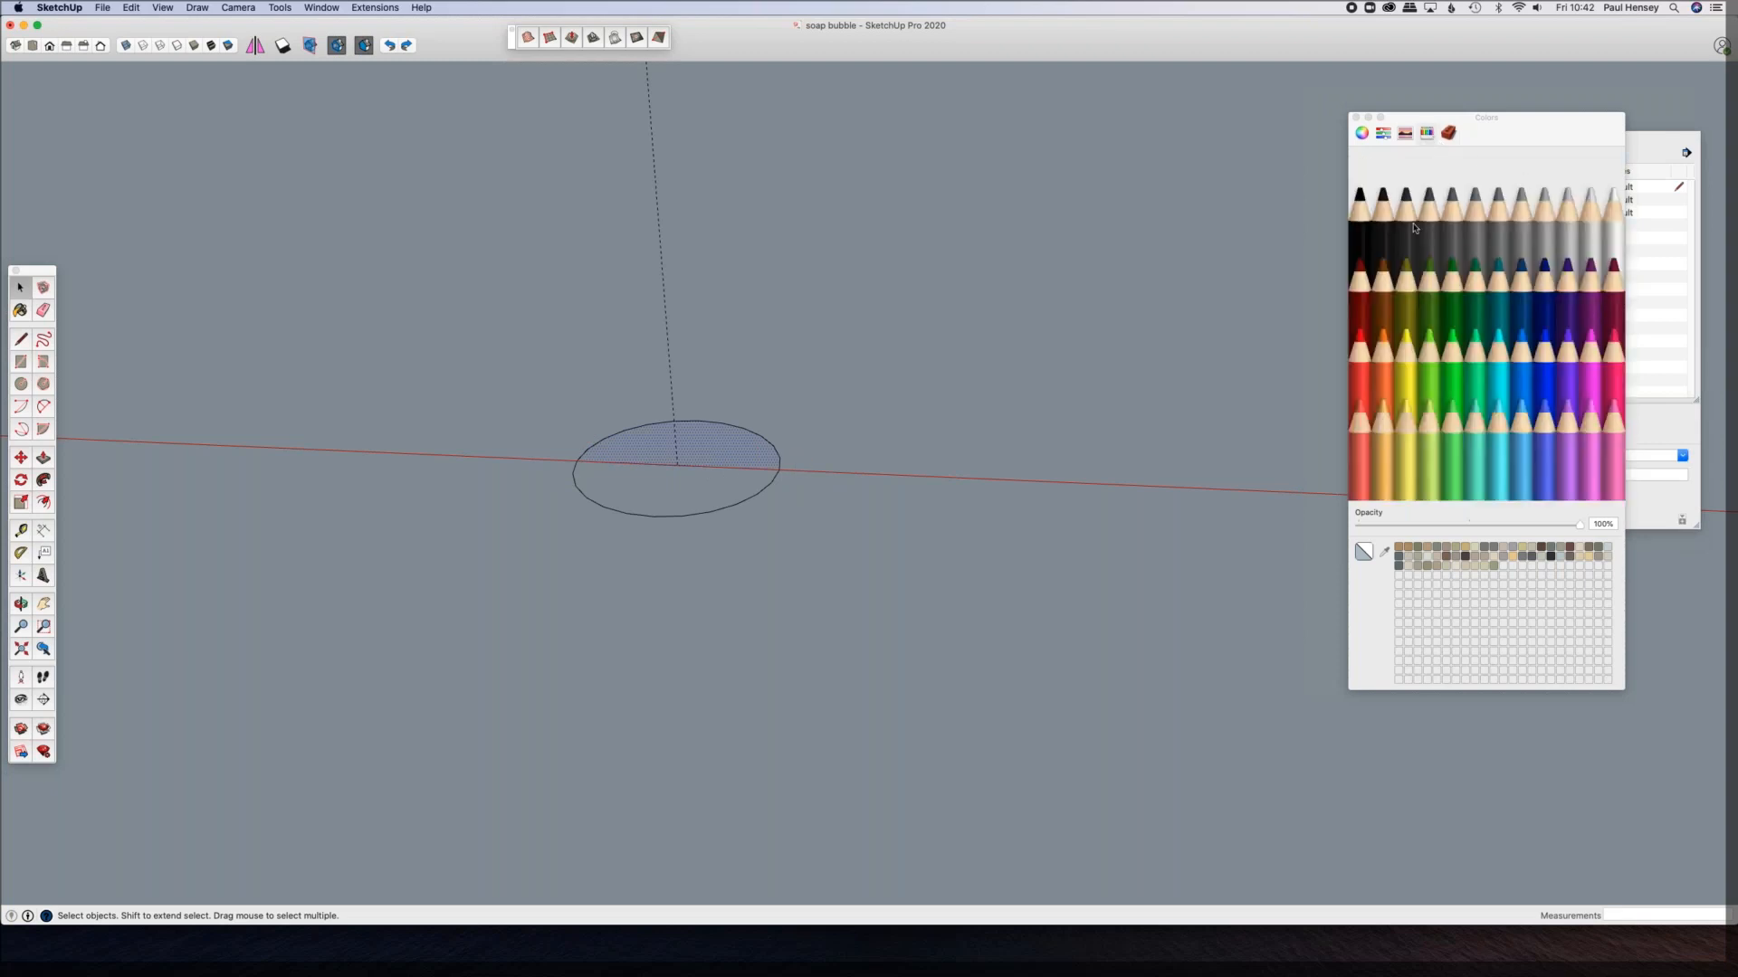
click(1359, 195)
key(b)
click(708, 436)
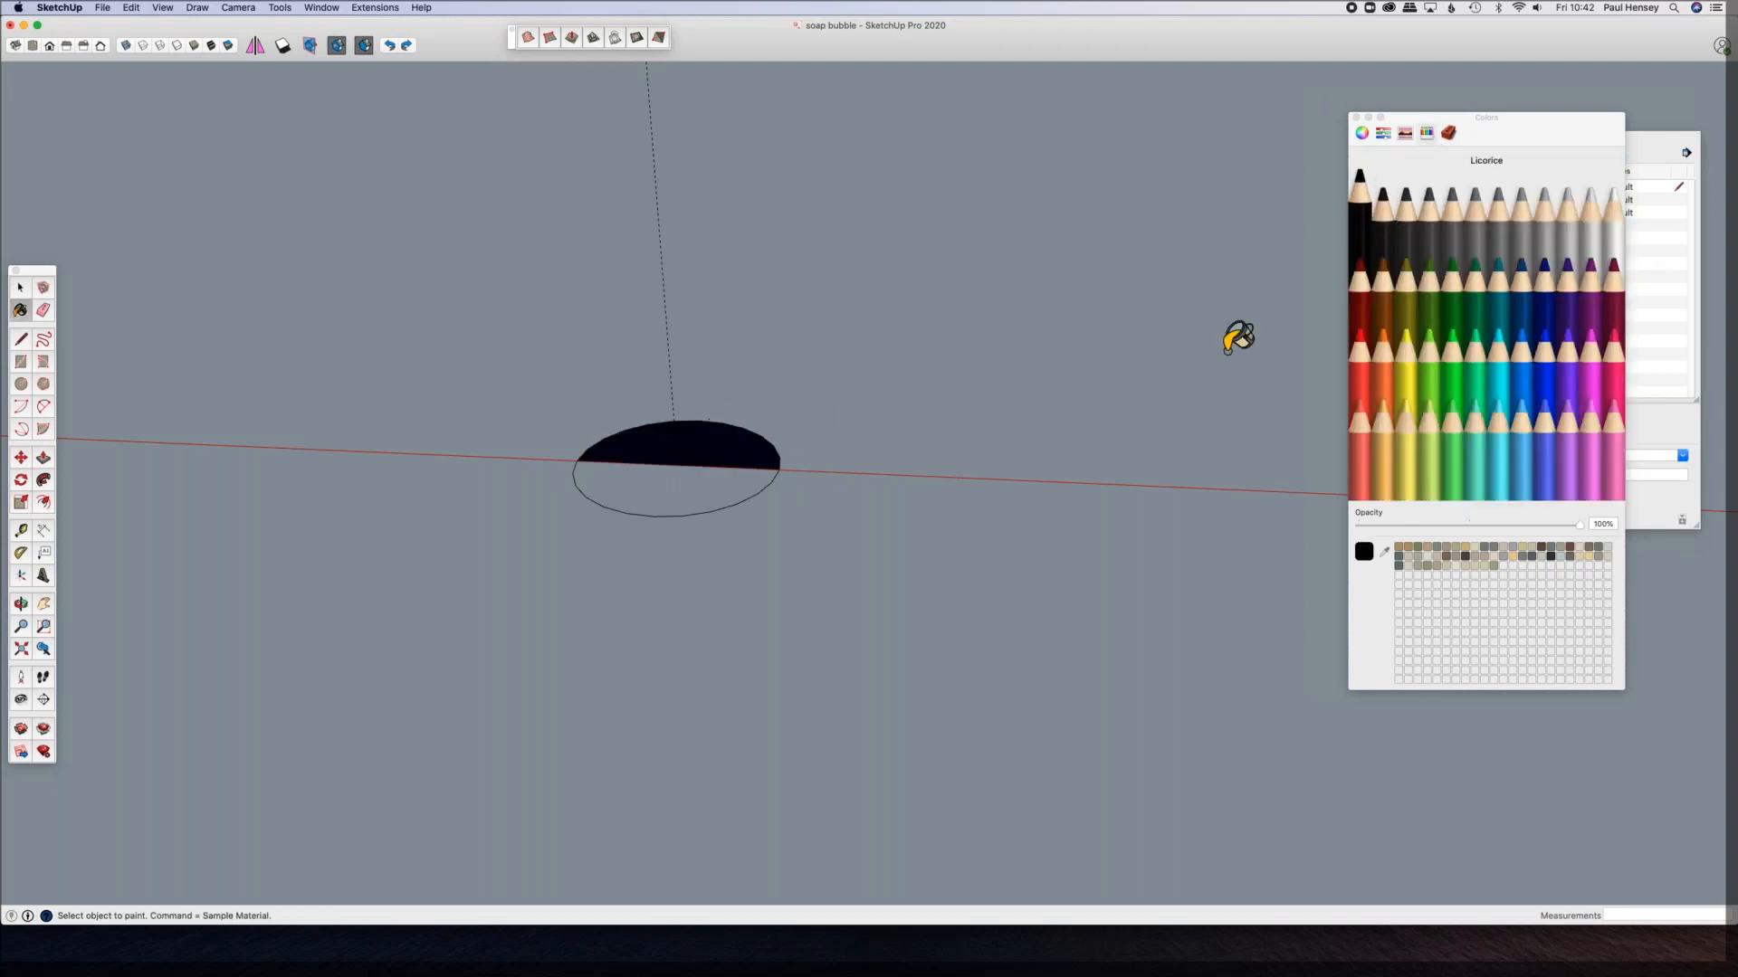
click(1614, 191)
click(735, 479)
key(space)
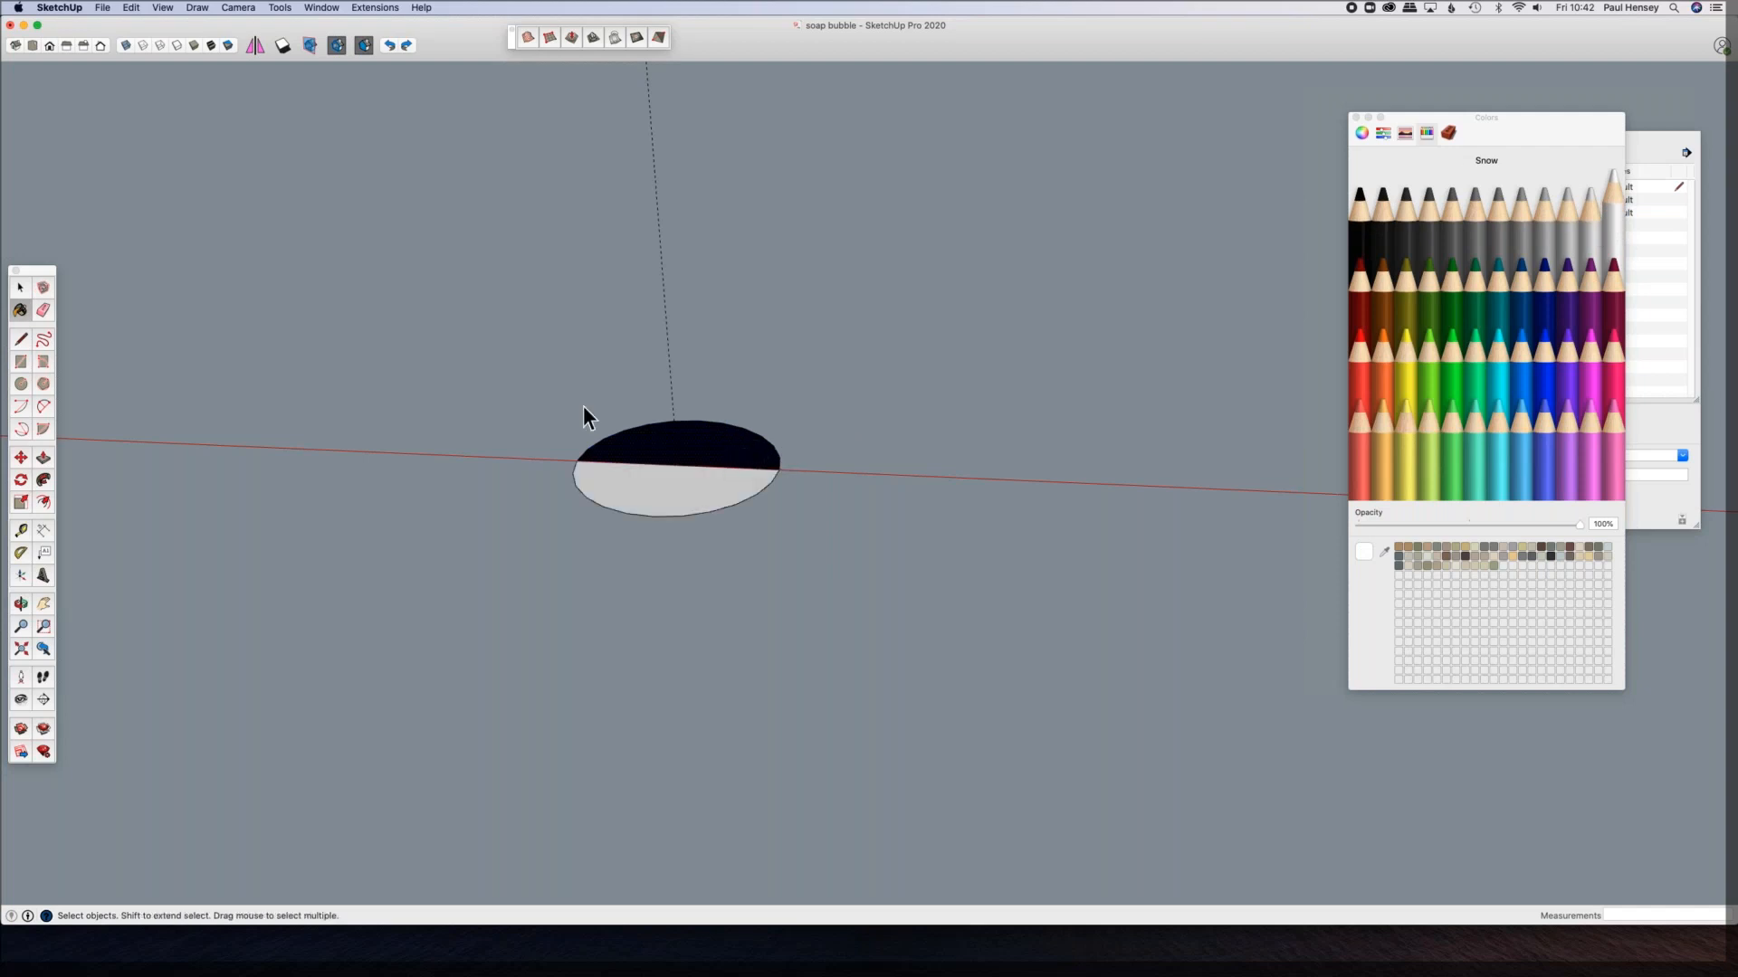
Step: Make a group of the black-and-white disc
drag(502, 375, 878, 570)
right_click(693, 454)
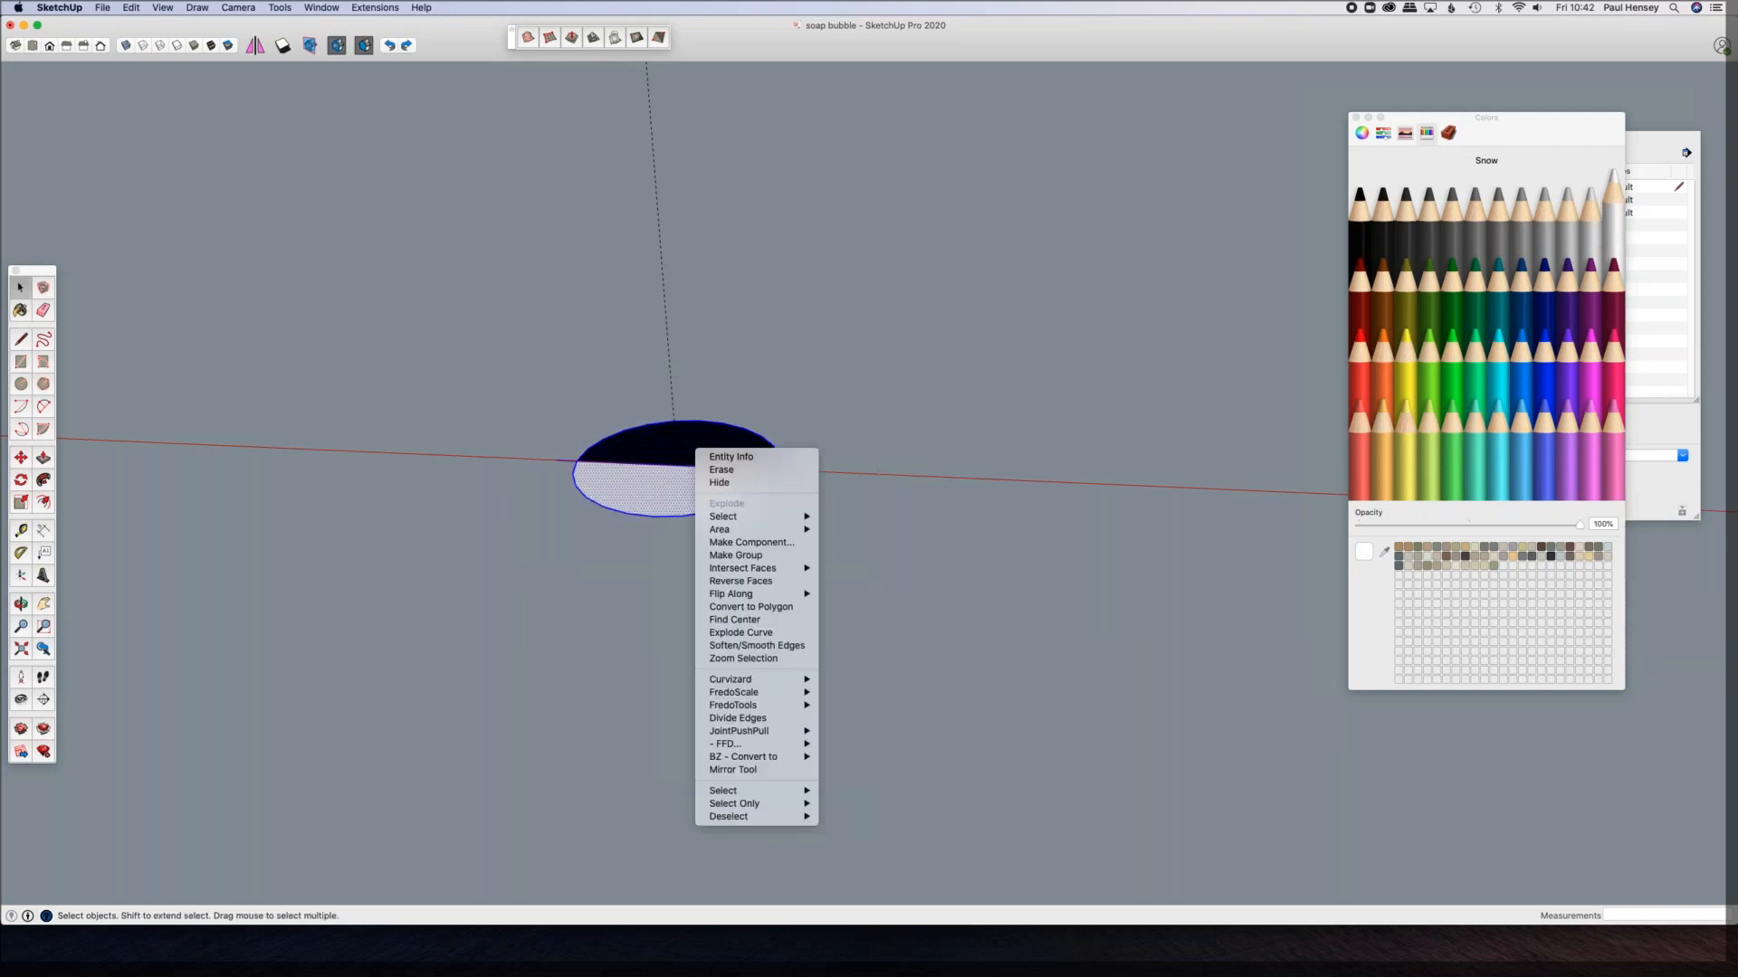
click(729, 556)
Step: Copy the disc group from its centre 0.45 m straight up along the vertical guide
key(m)
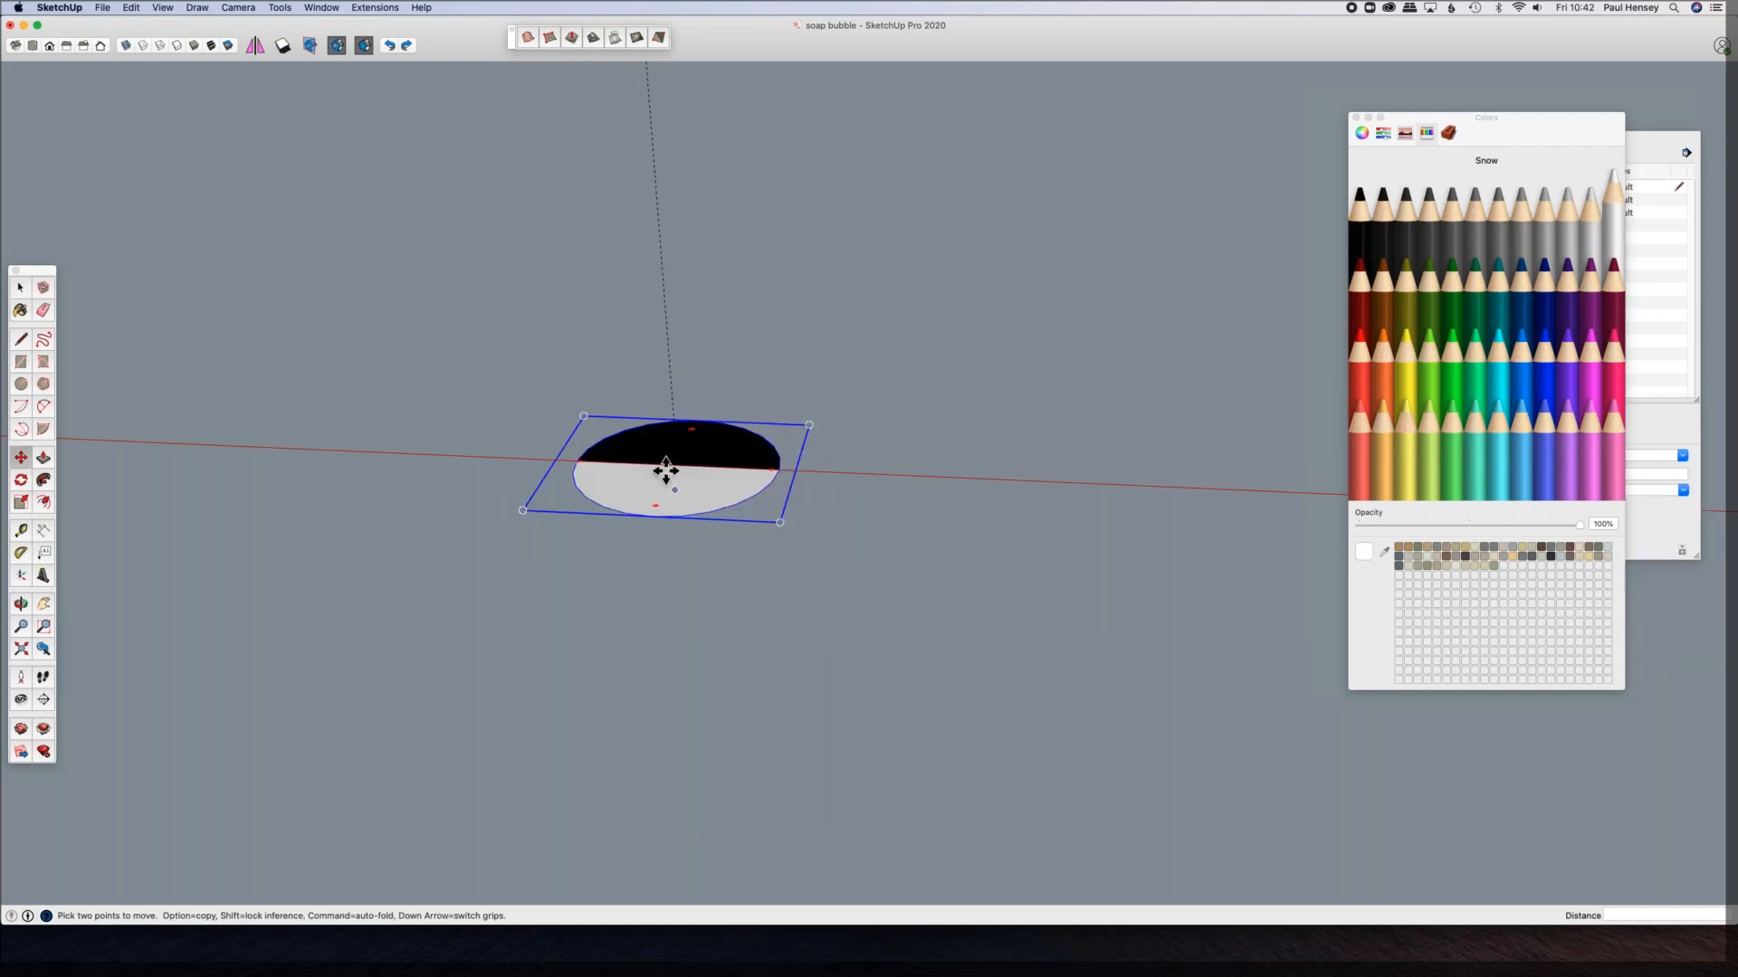
click(676, 466)
key(alt)
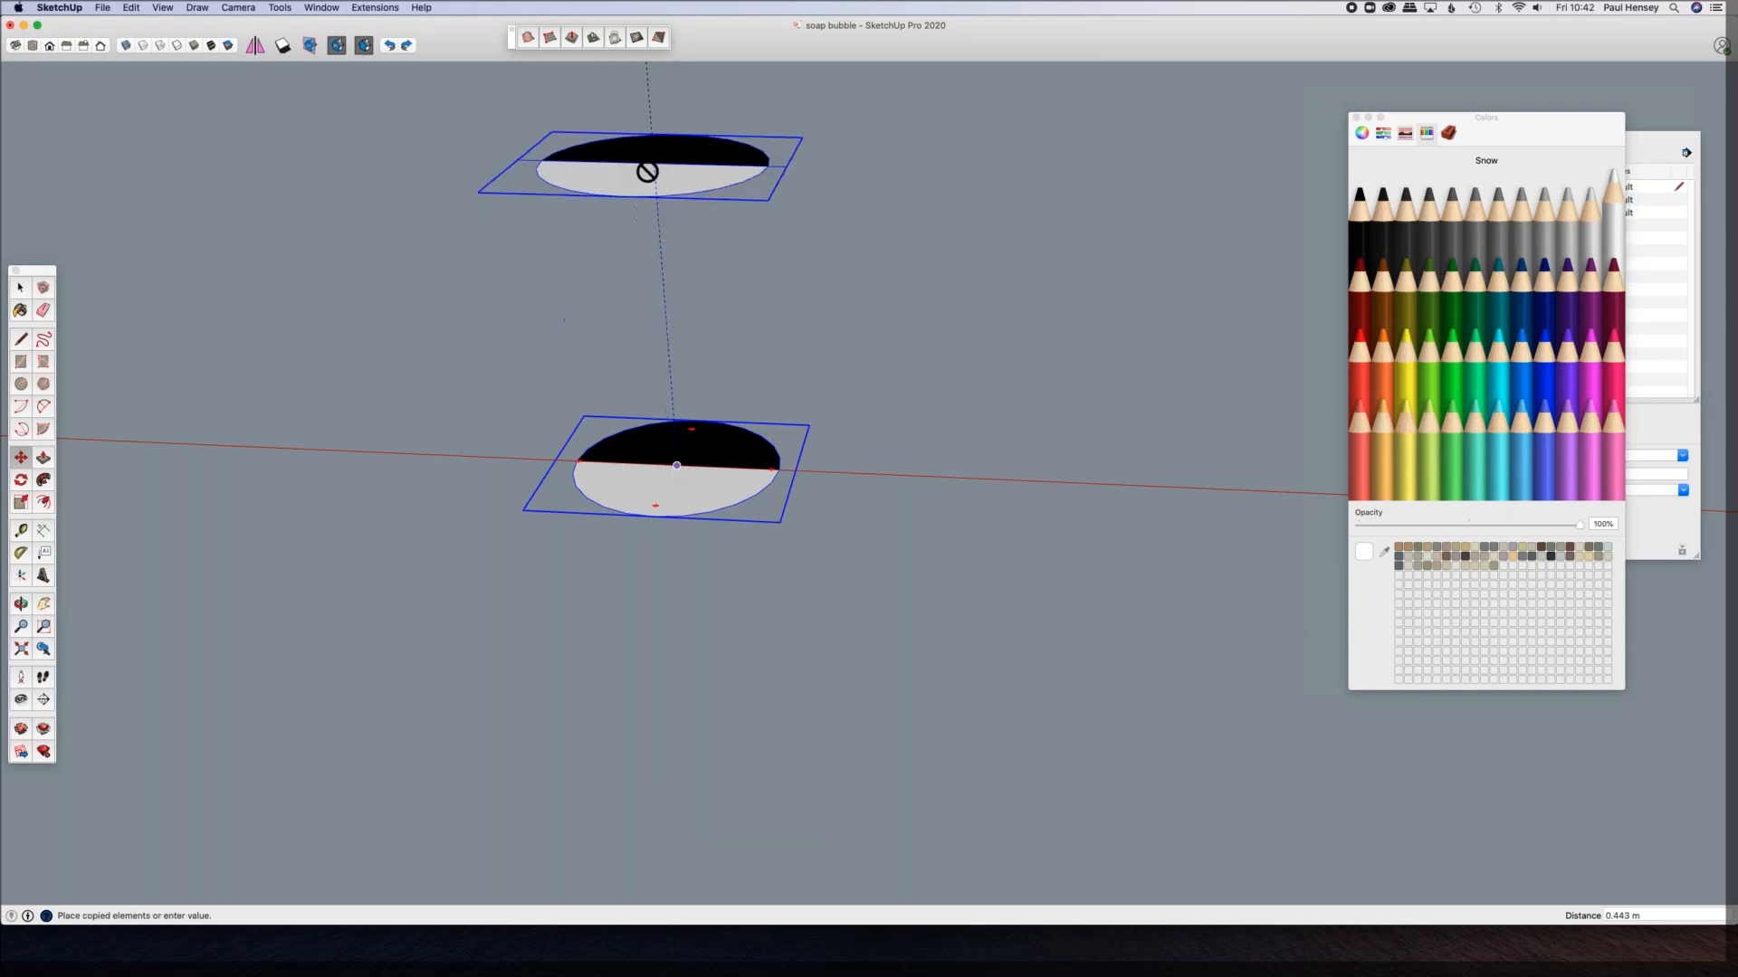
scroll(649, 174, down, 5)
shift+middle_drag(669, 427, 660, 695)
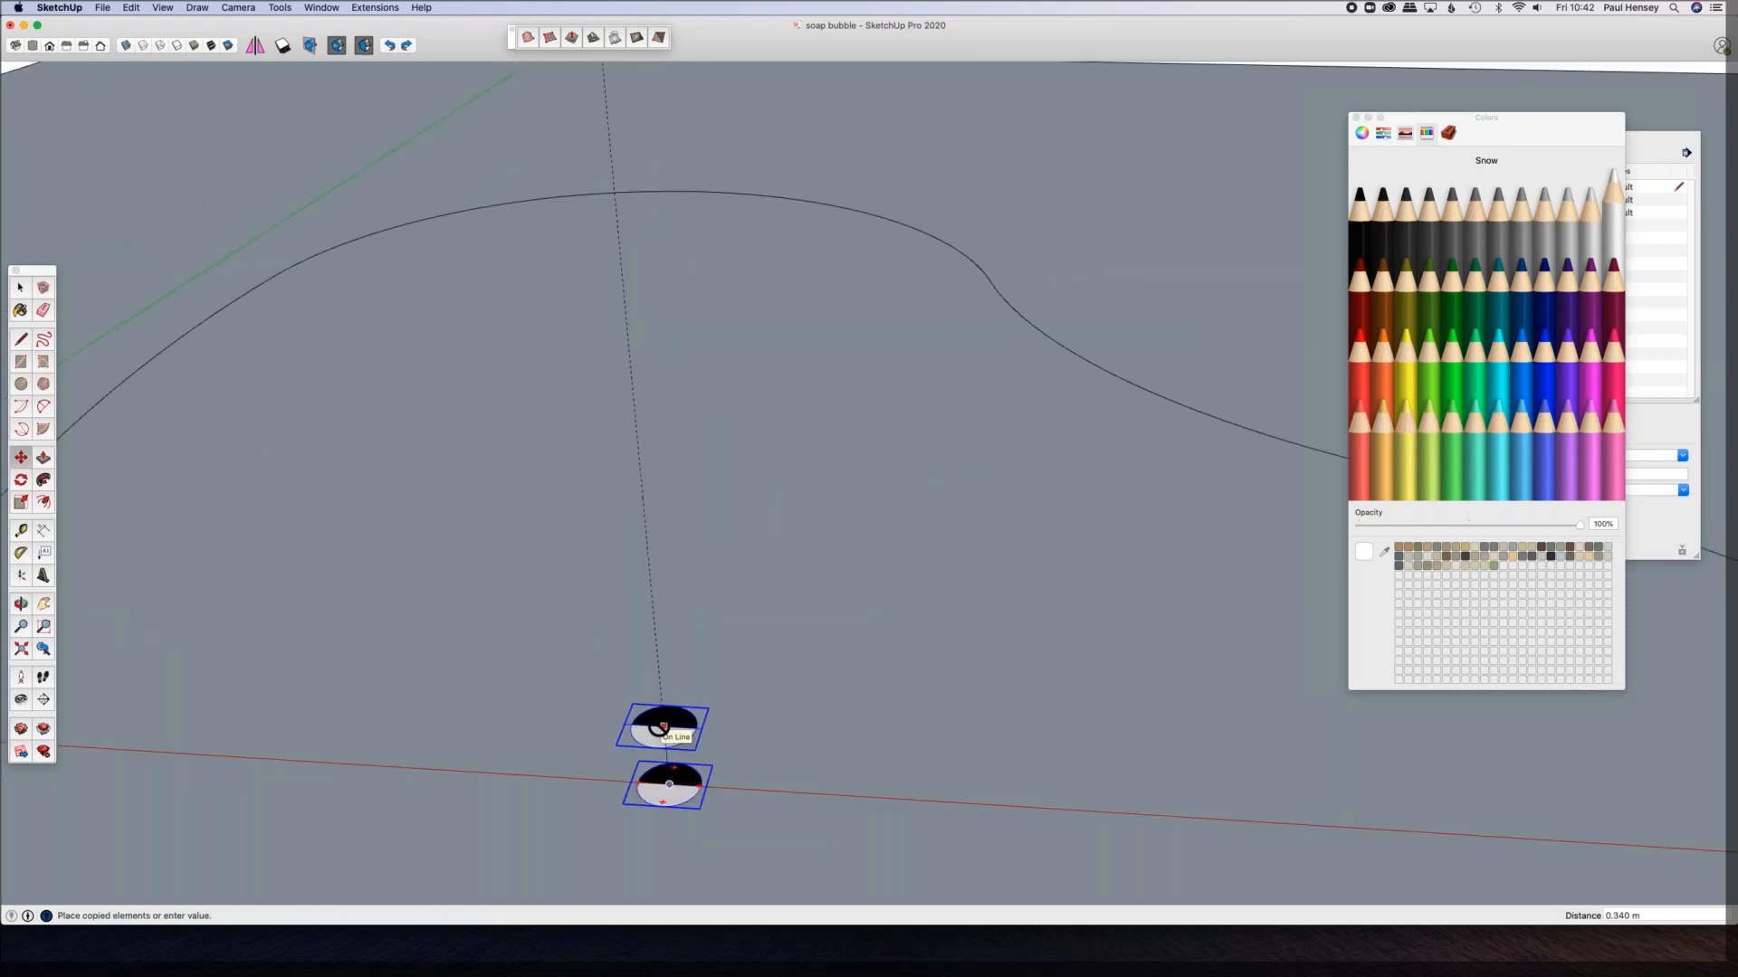
click(659, 727)
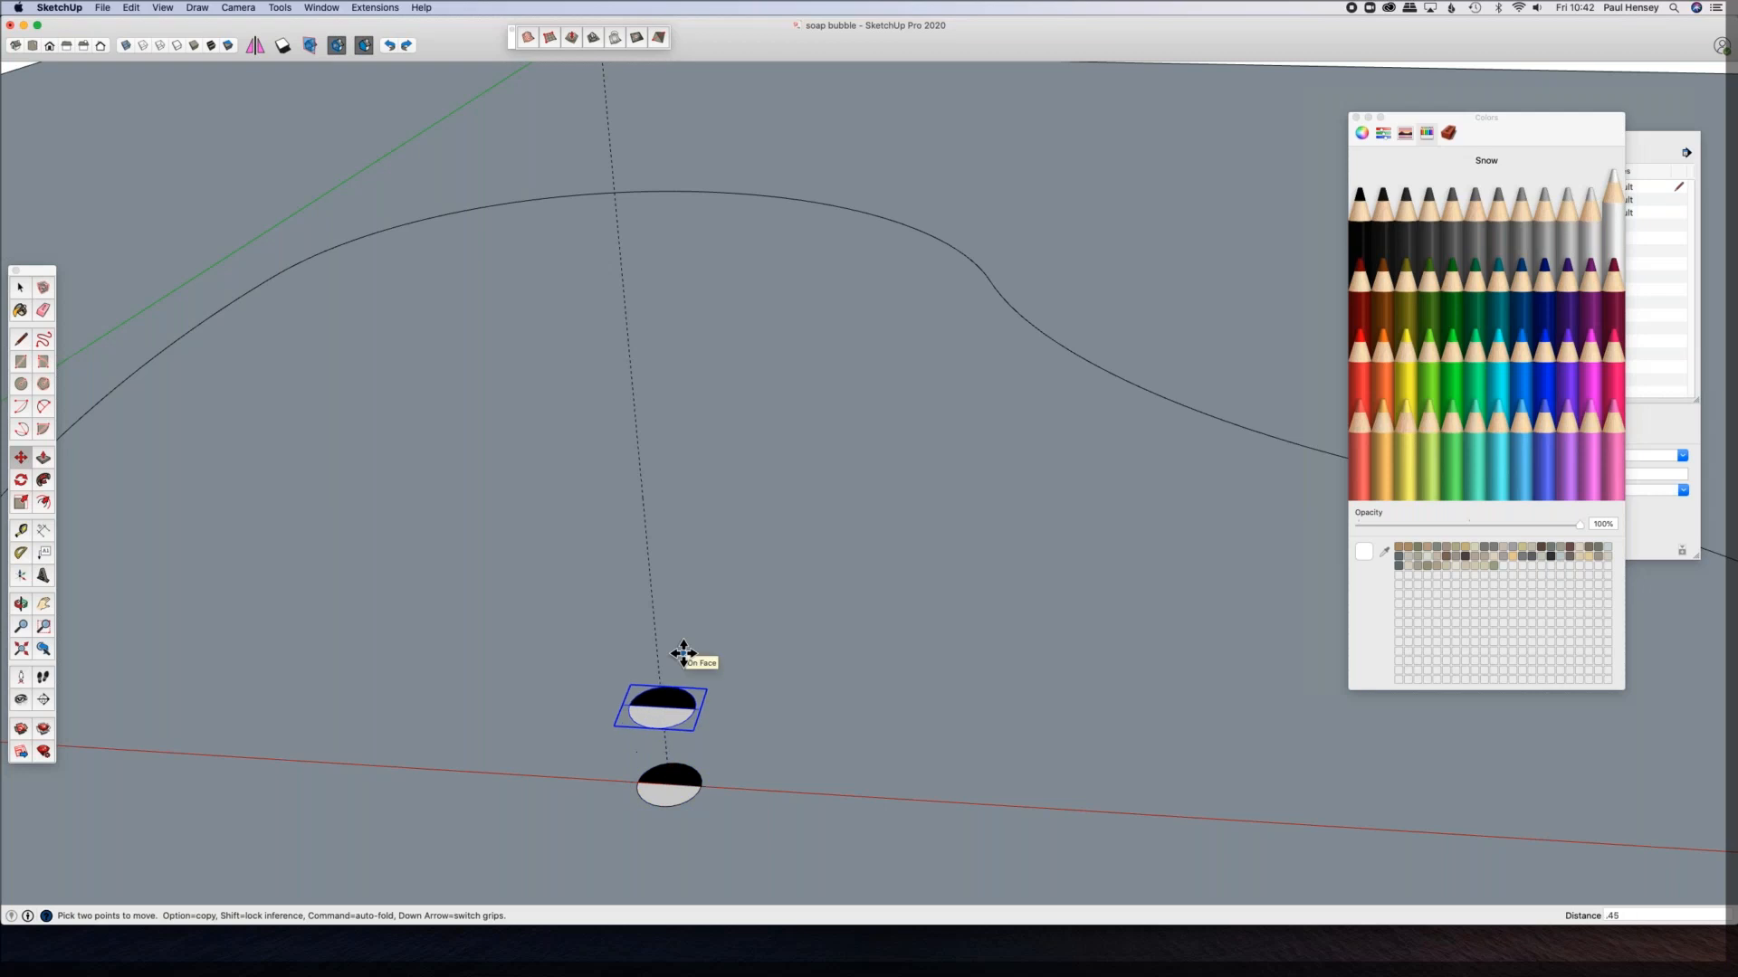
middle_drag(683, 552, 260, 546)
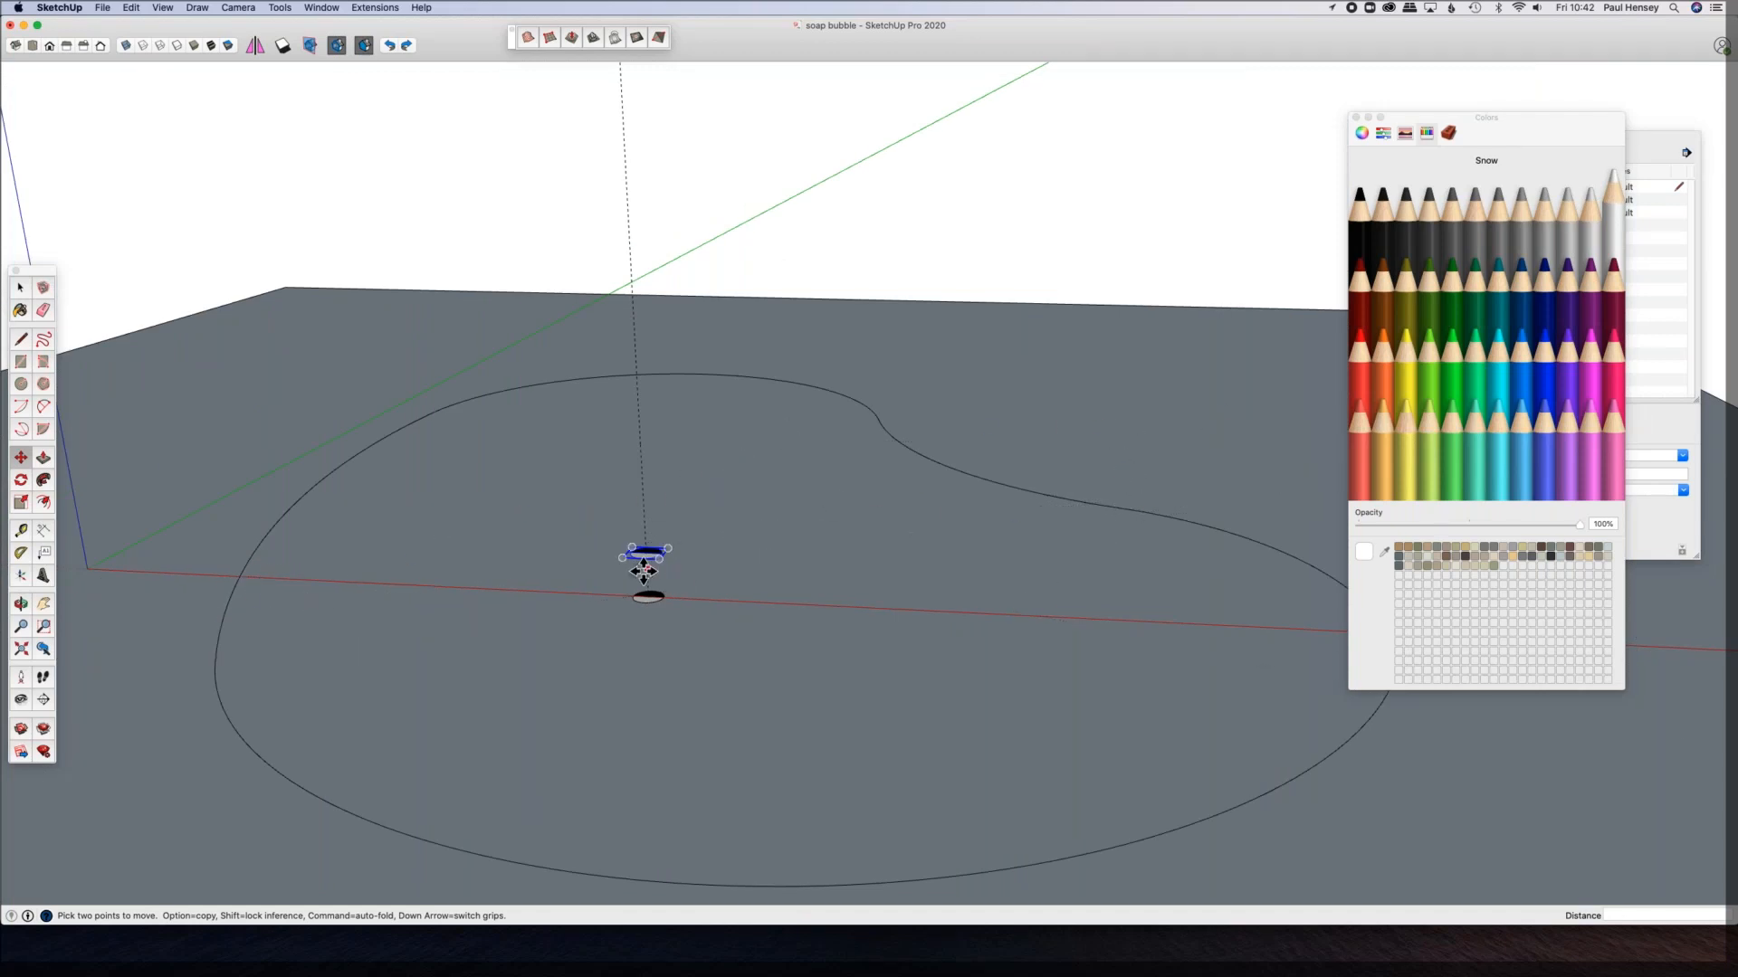
scroll(724, 559, down, 6)
key(space)
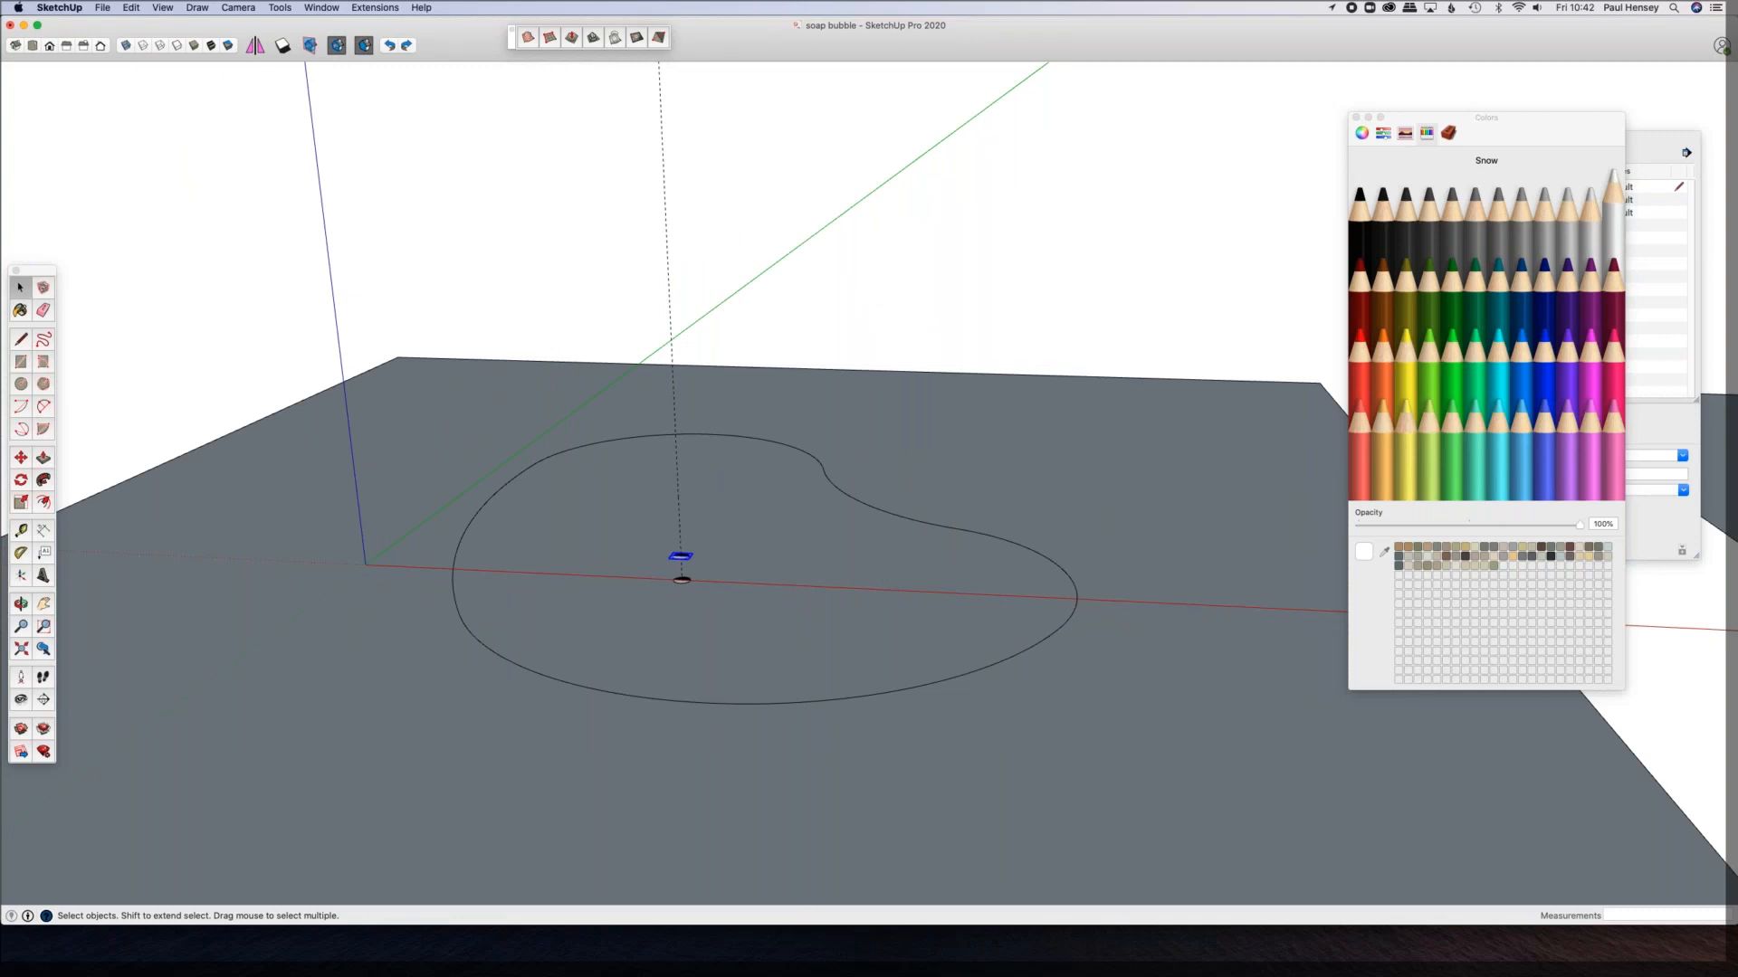
middle_drag(767, 540, 706, 485)
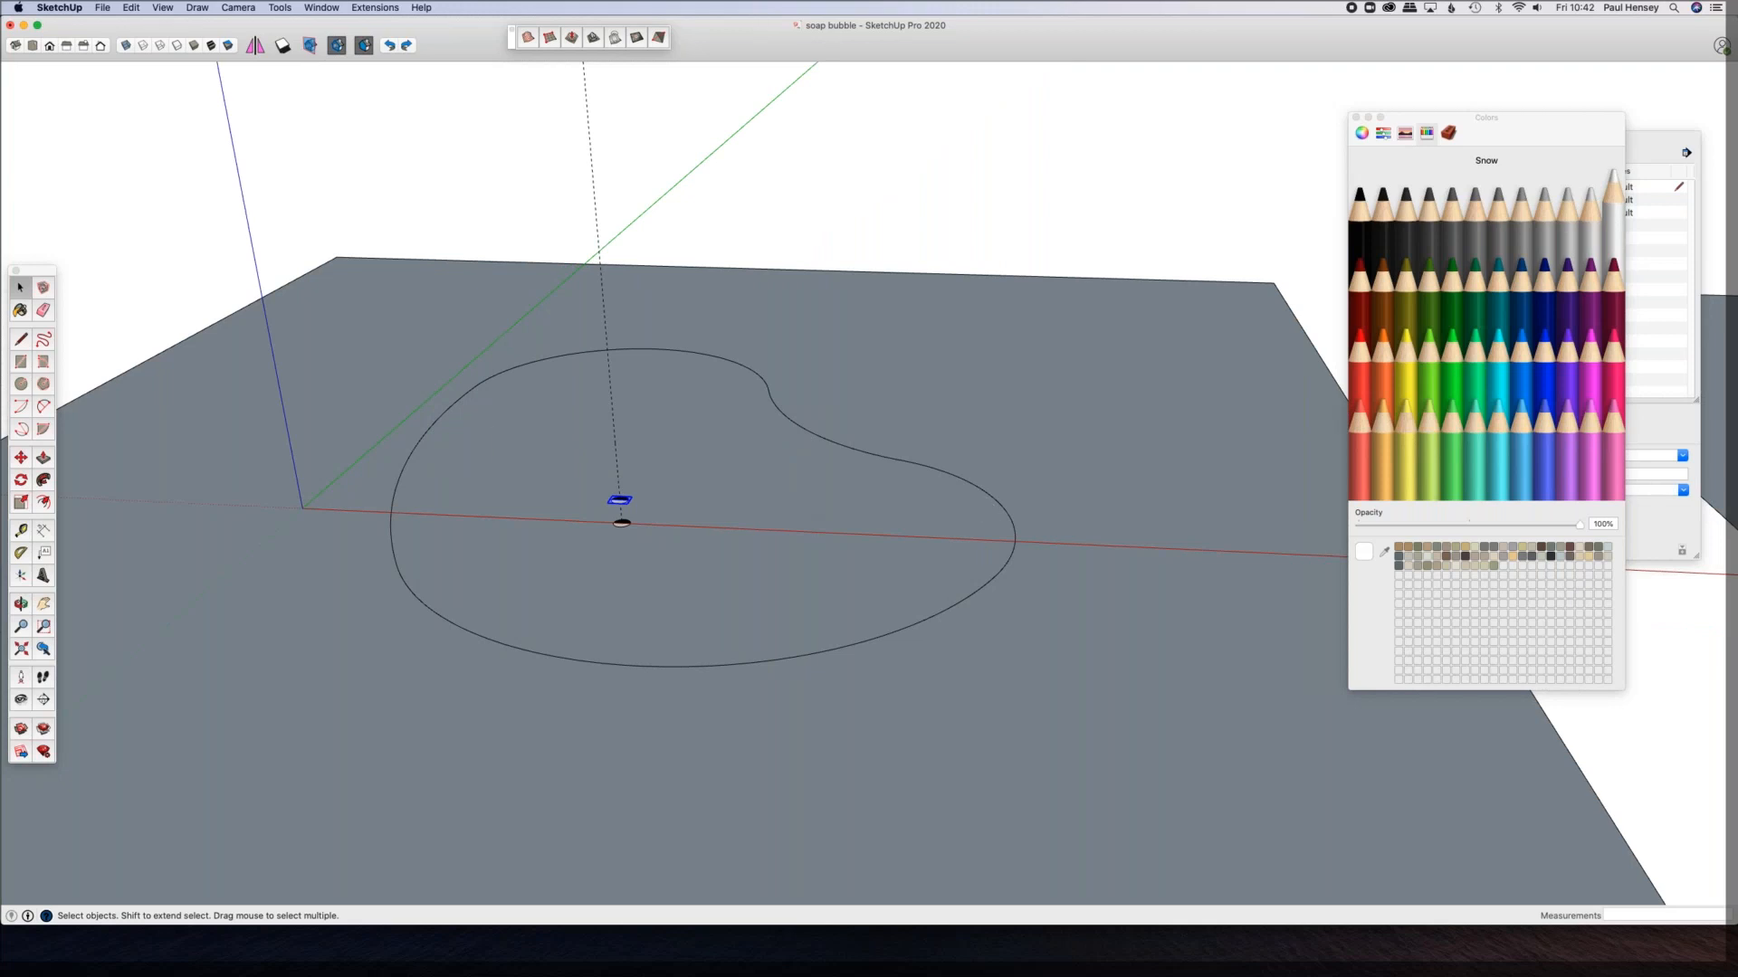
Step: Select the bean-shaped face with its boundary edges and generate a soap skin from it with 15 divisions
drag(73, 180, 748, 96)
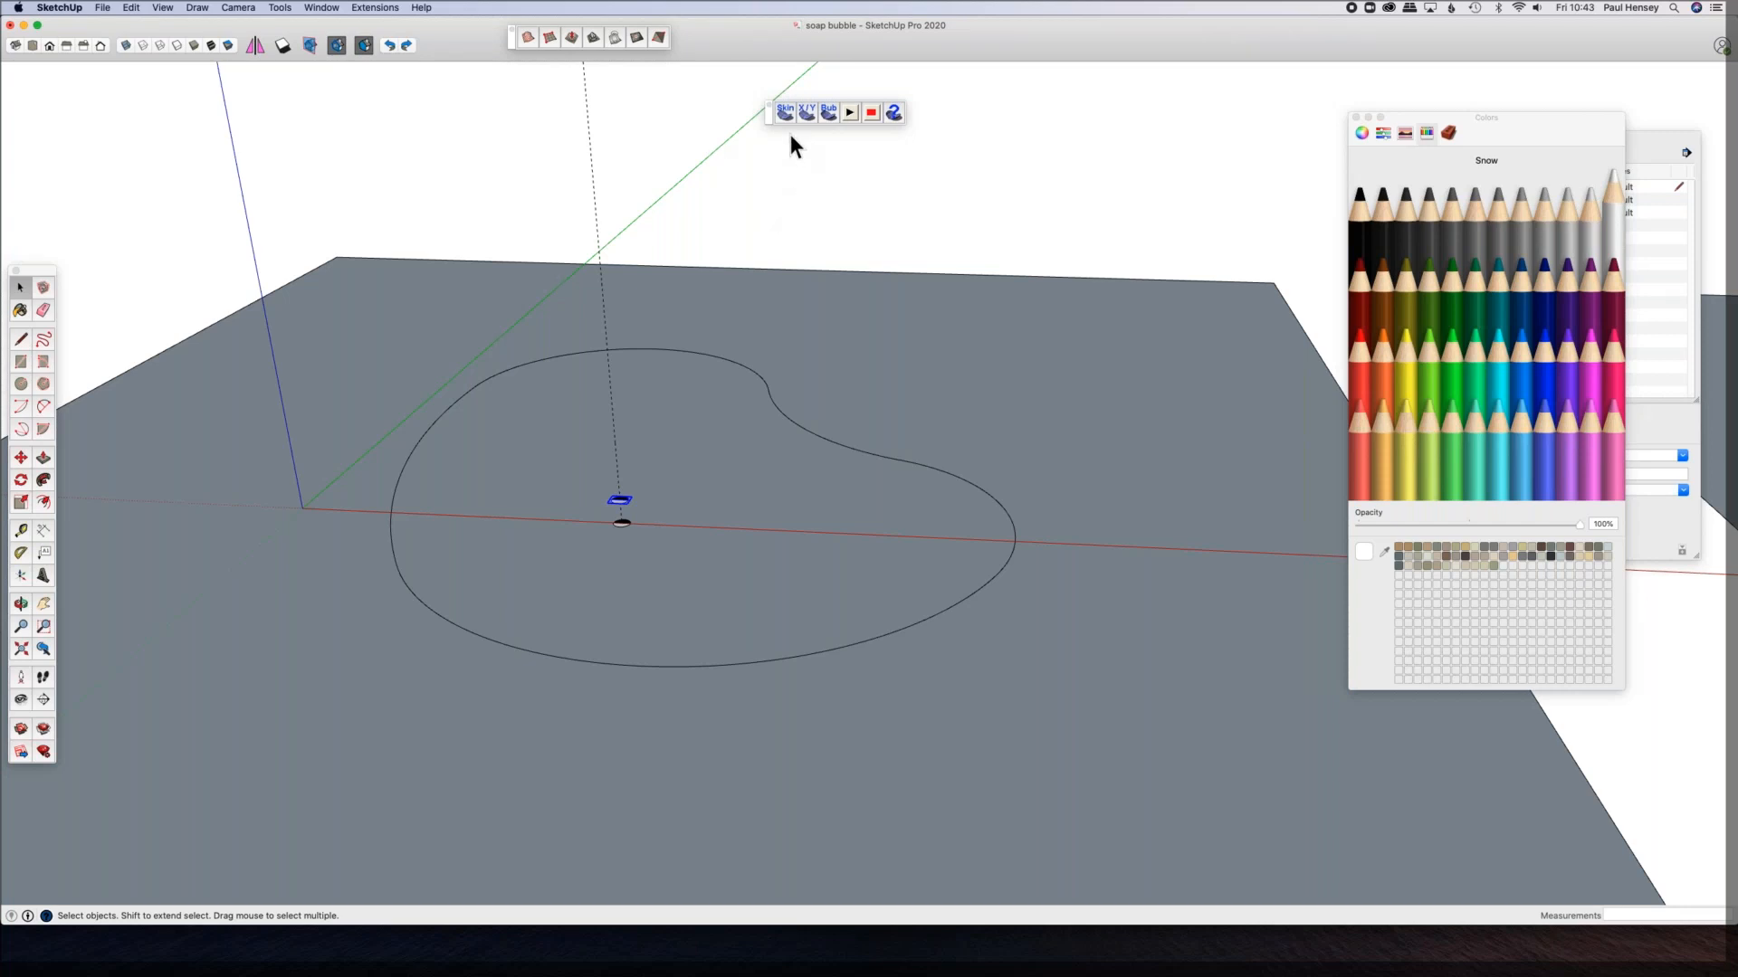
click(667, 426)
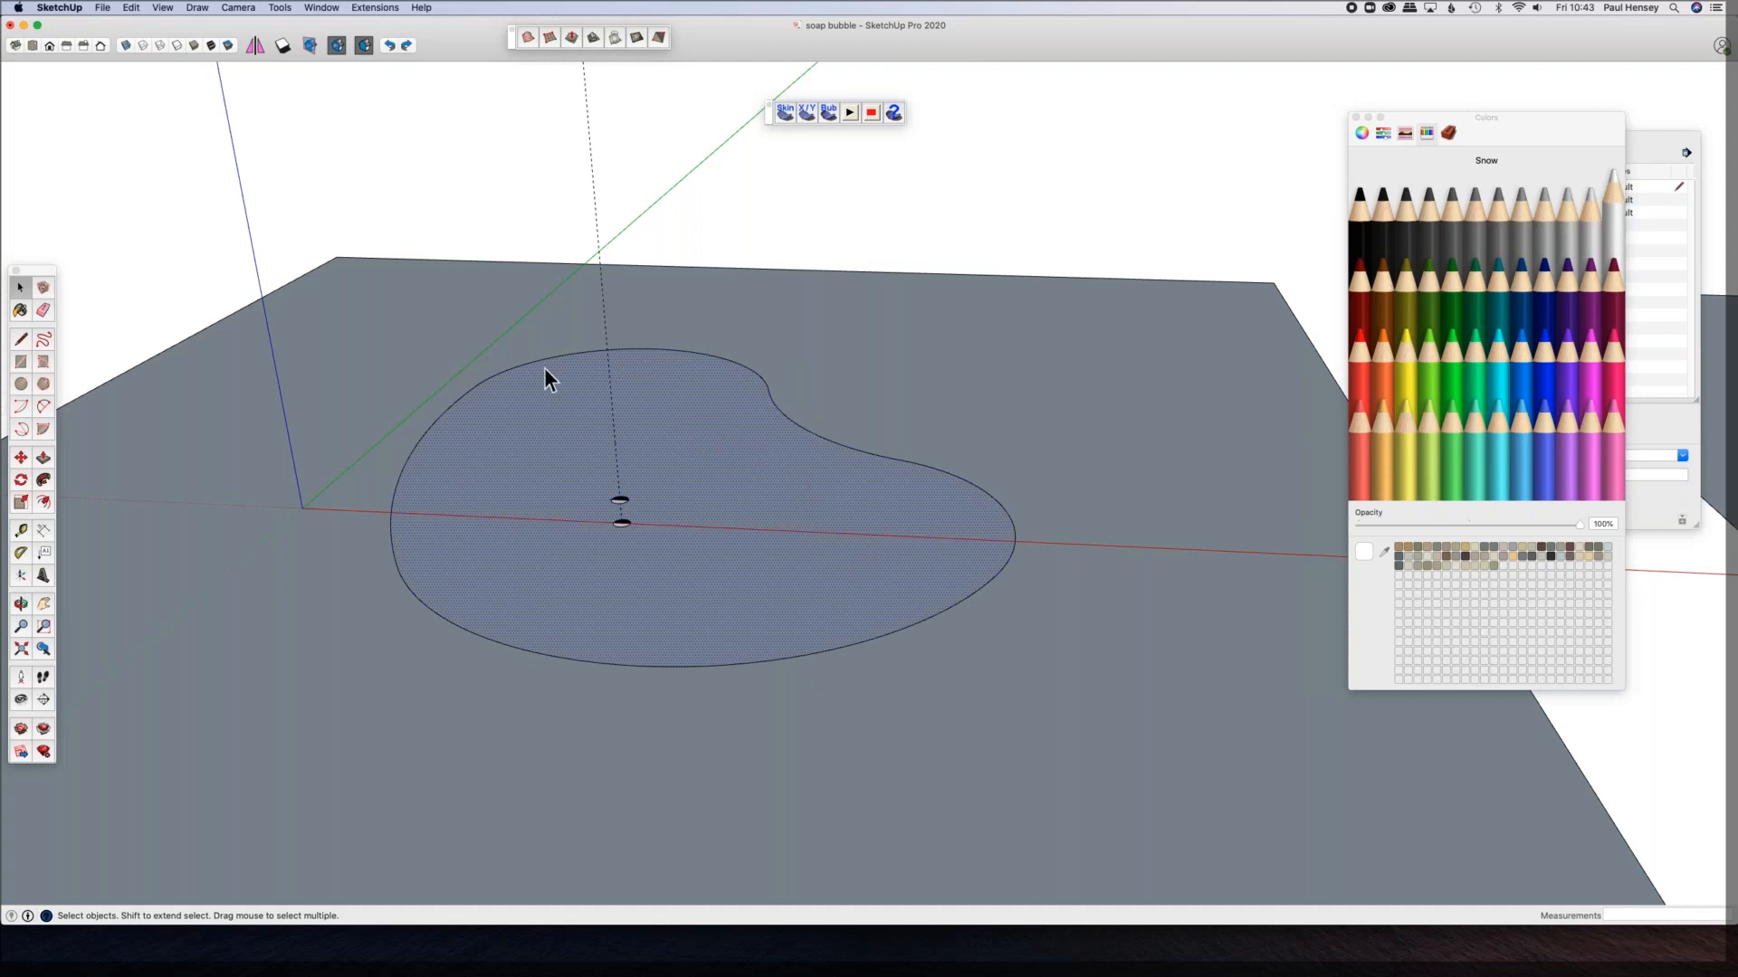
double_click(476, 458)
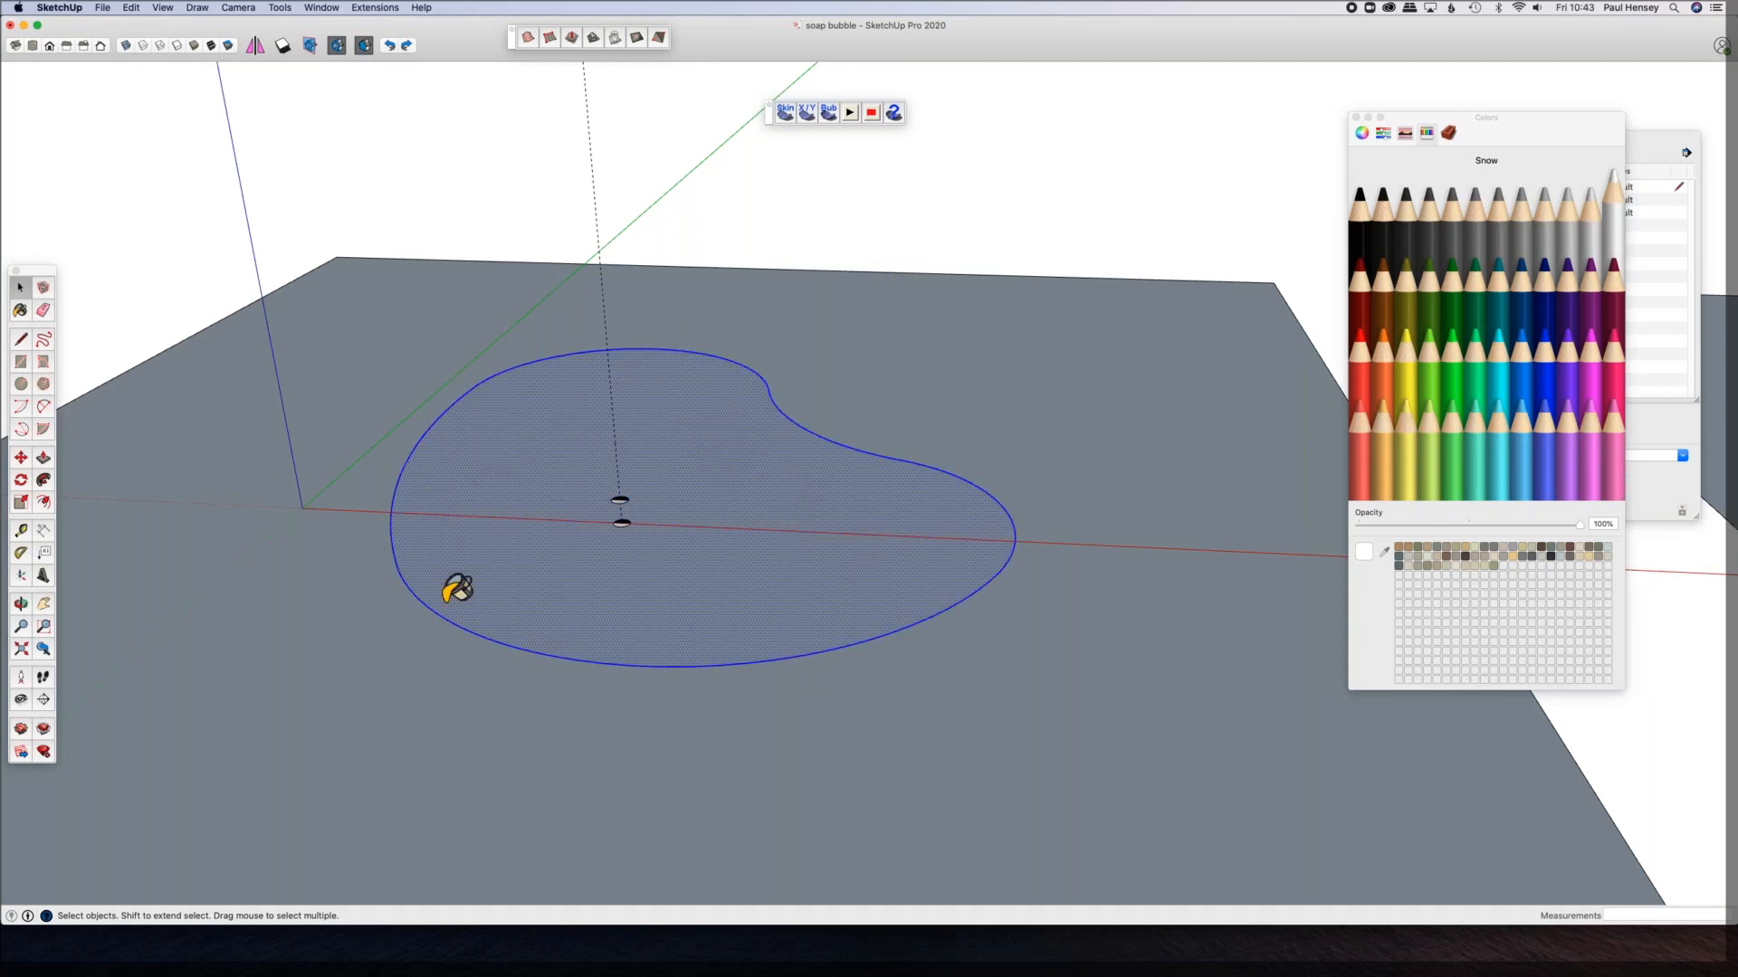
click(785, 112)
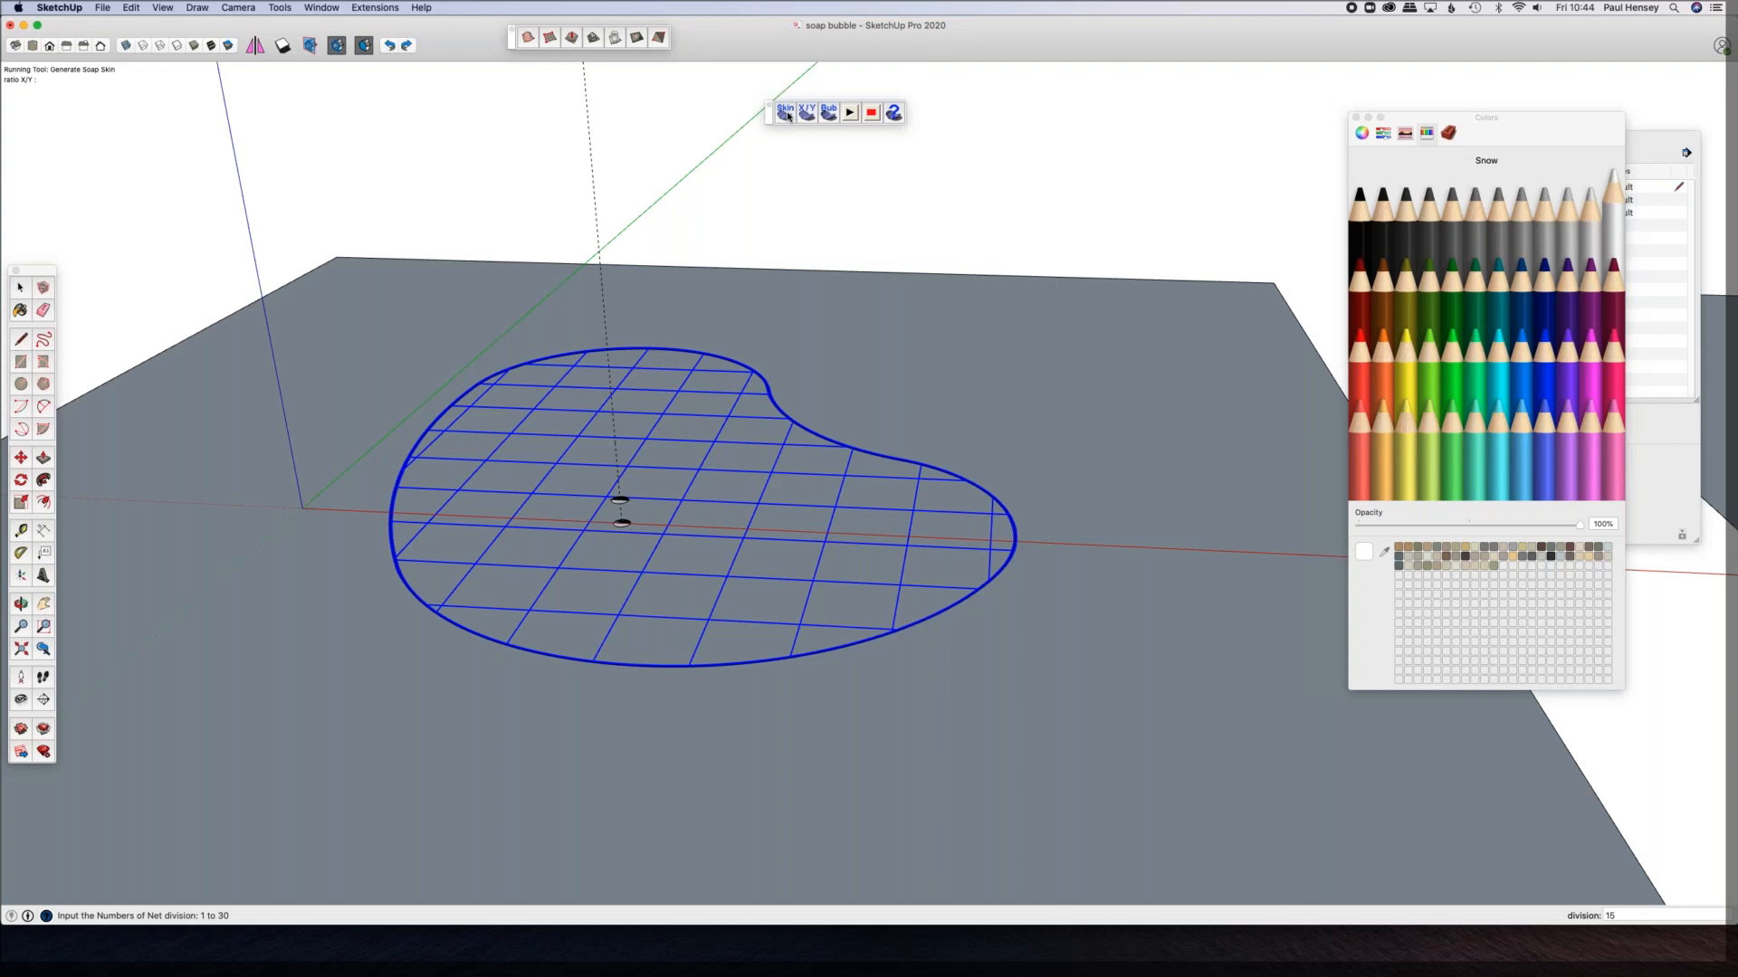
key(Return)
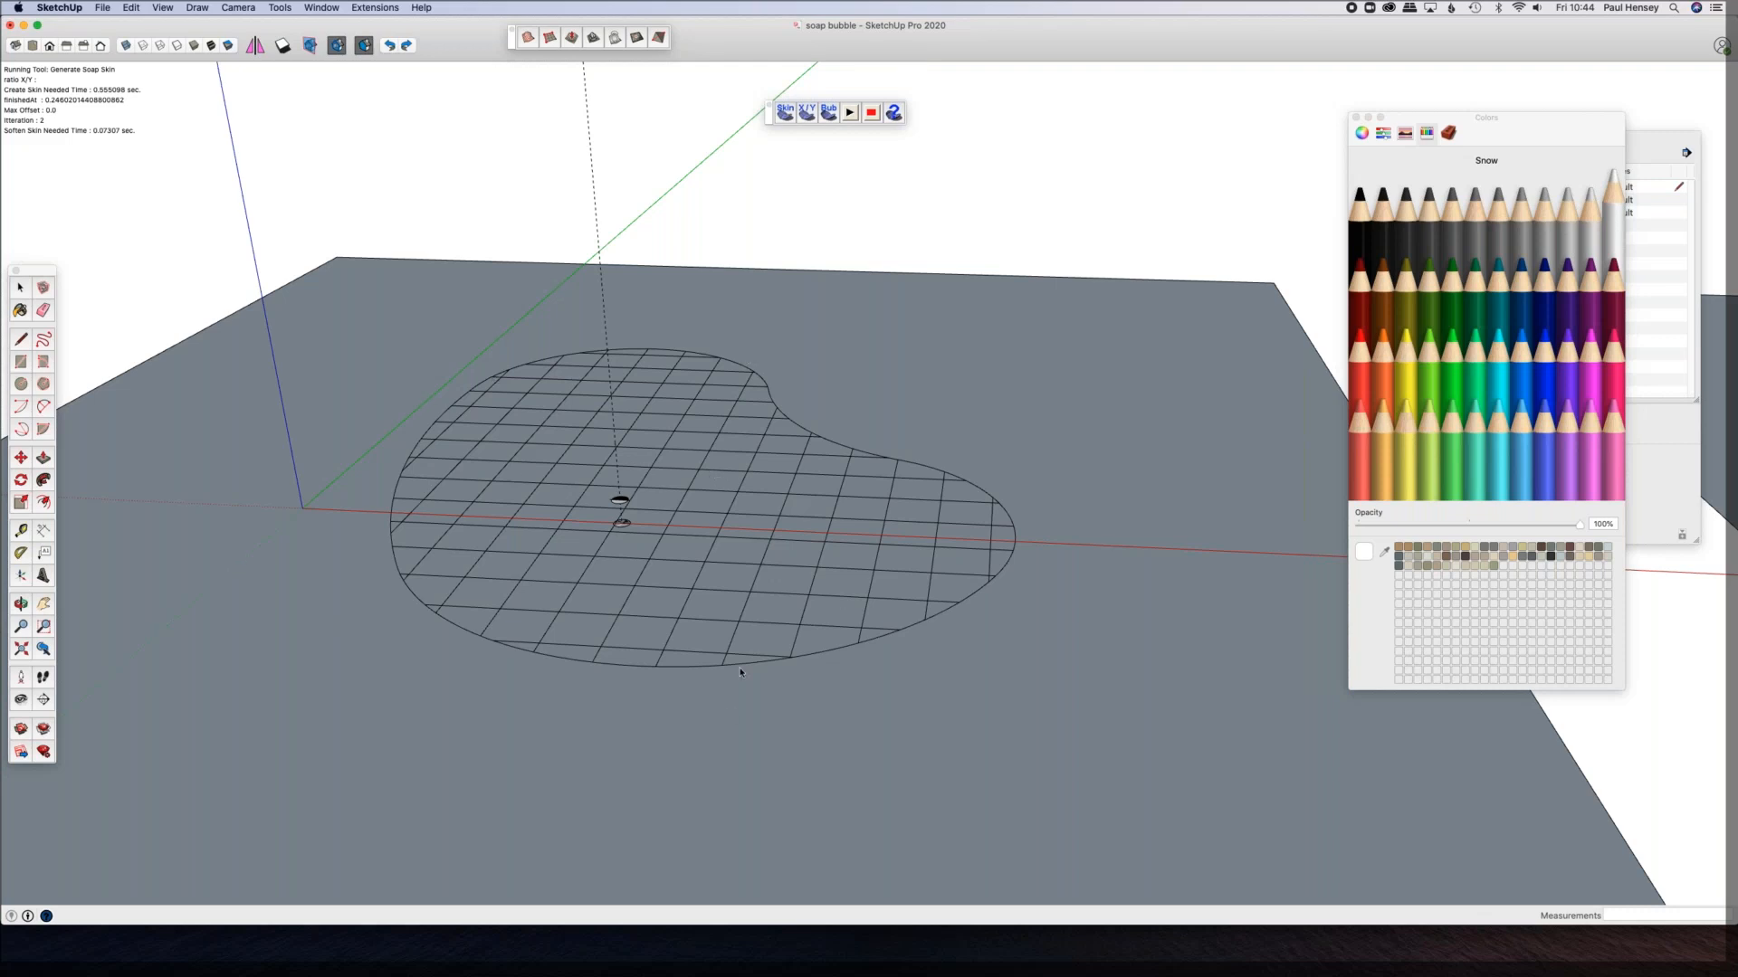
Step: Generate a soap bubble from the bean-shaped skin group, trying pressure 10 and reversing it to -10
key(space)
click(670, 409)
middle_drag(669, 409, 596, 342)
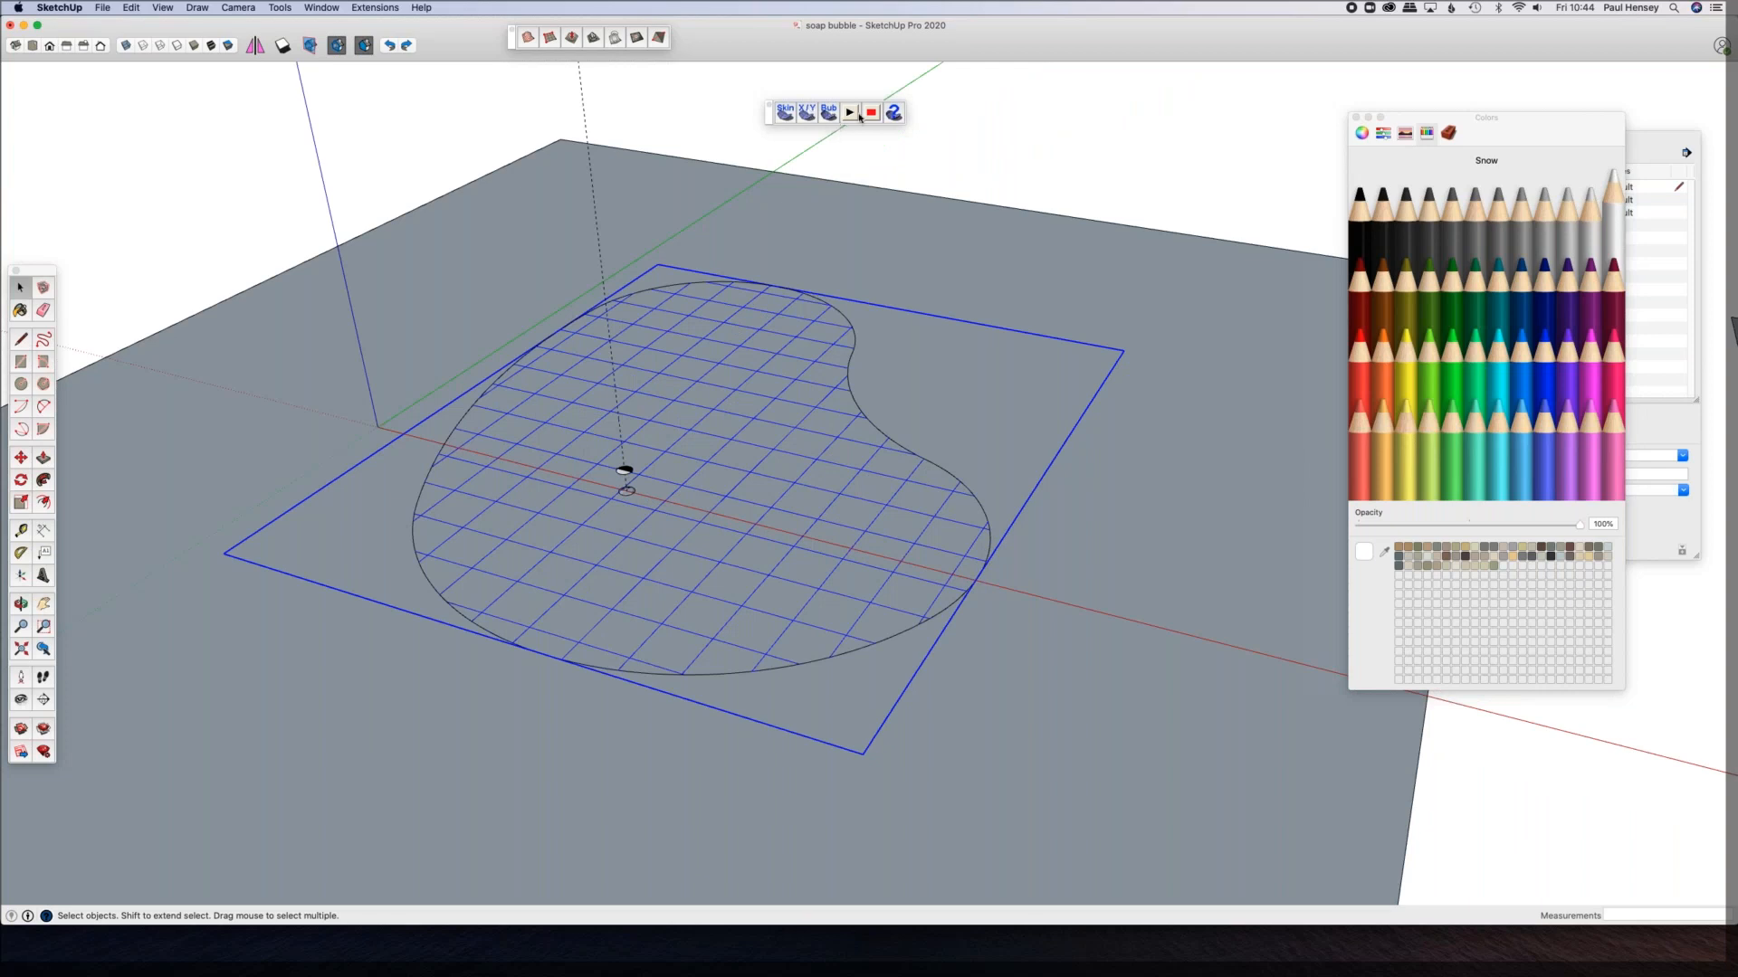
click(831, 116)
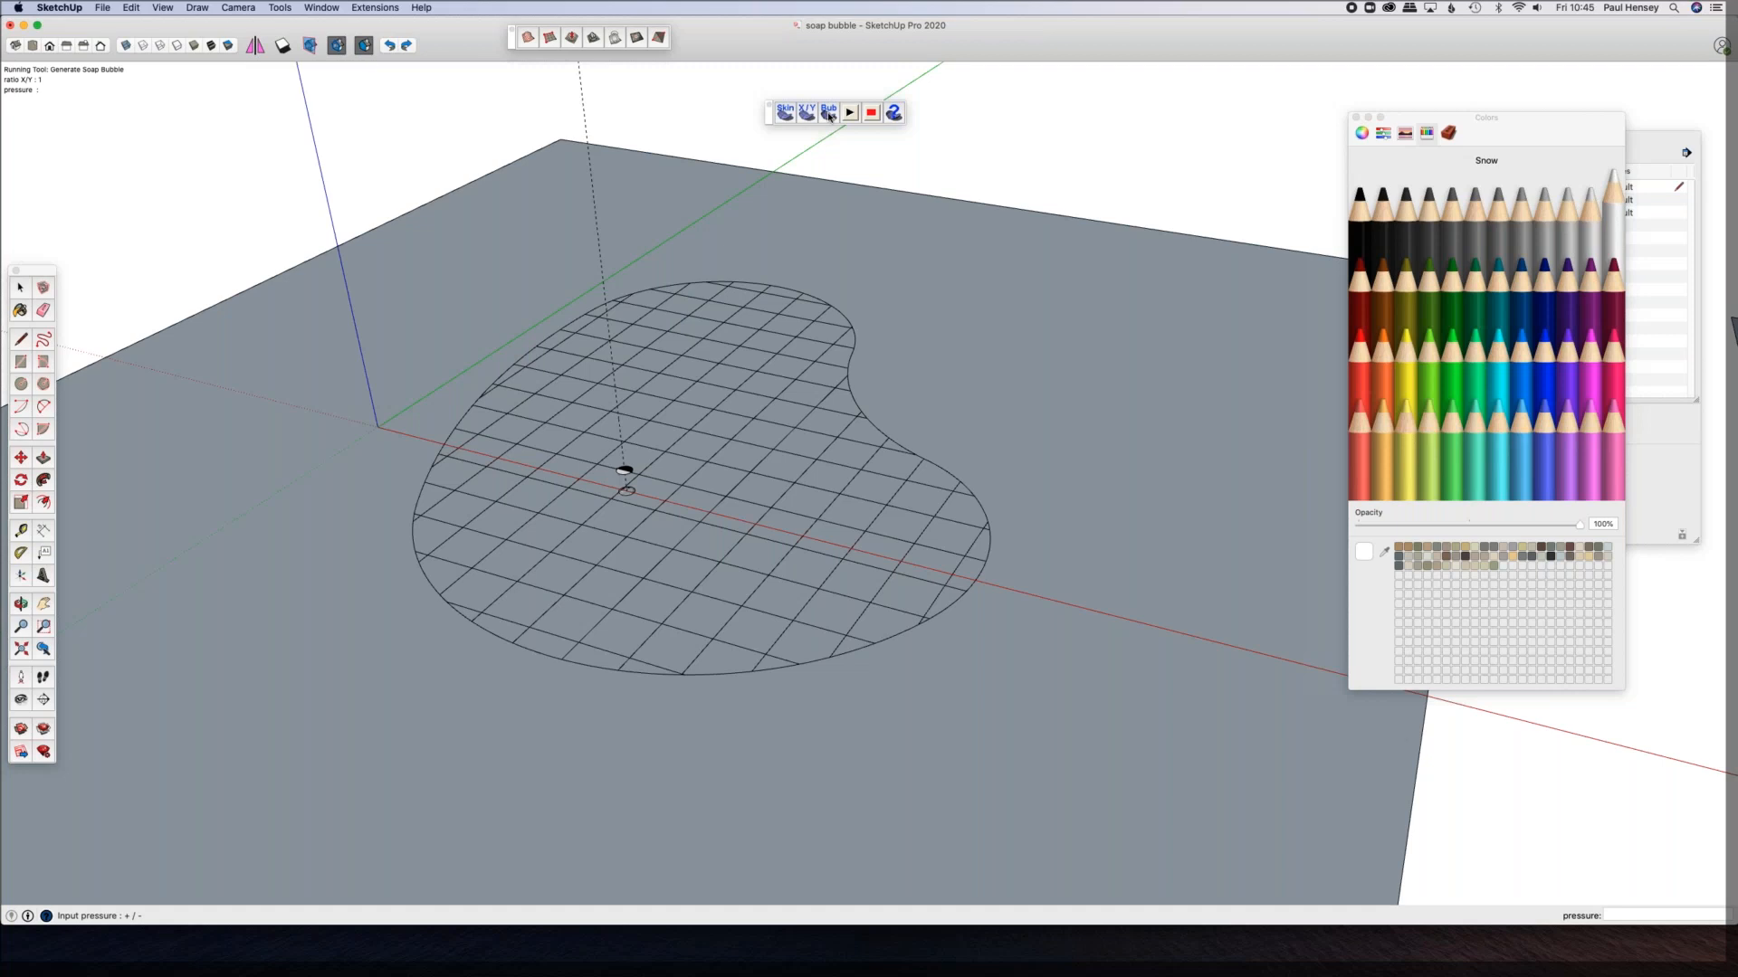
key(Return)
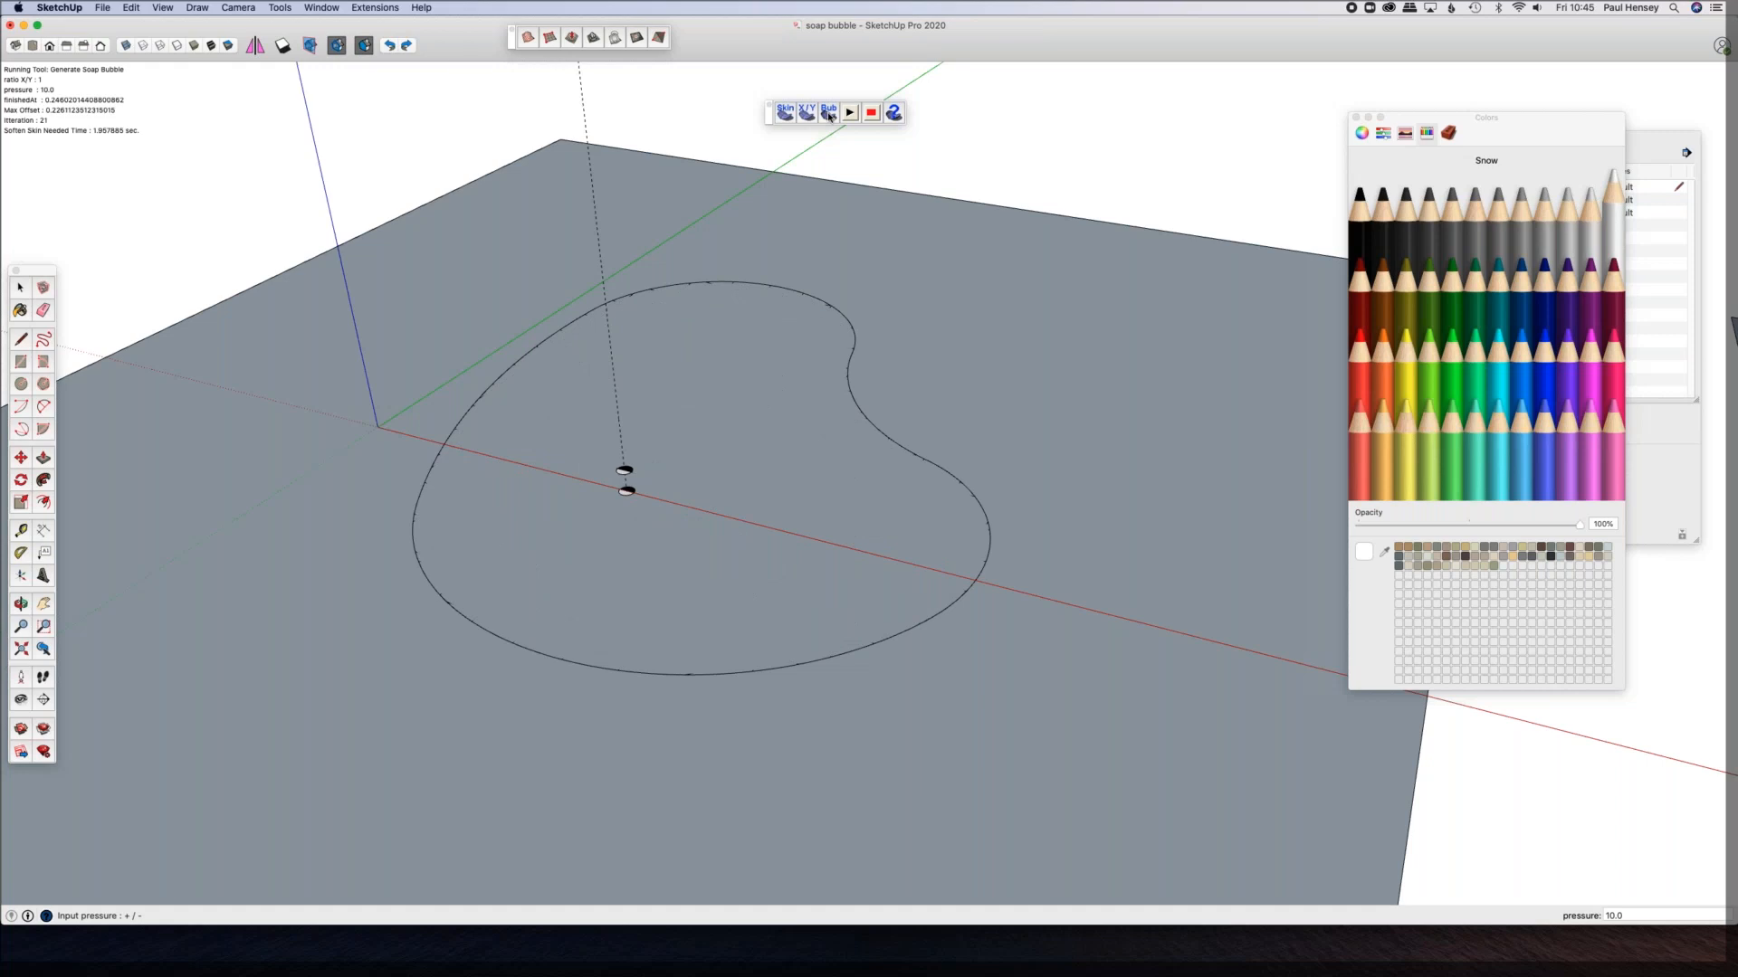
text(-)
key(Return)
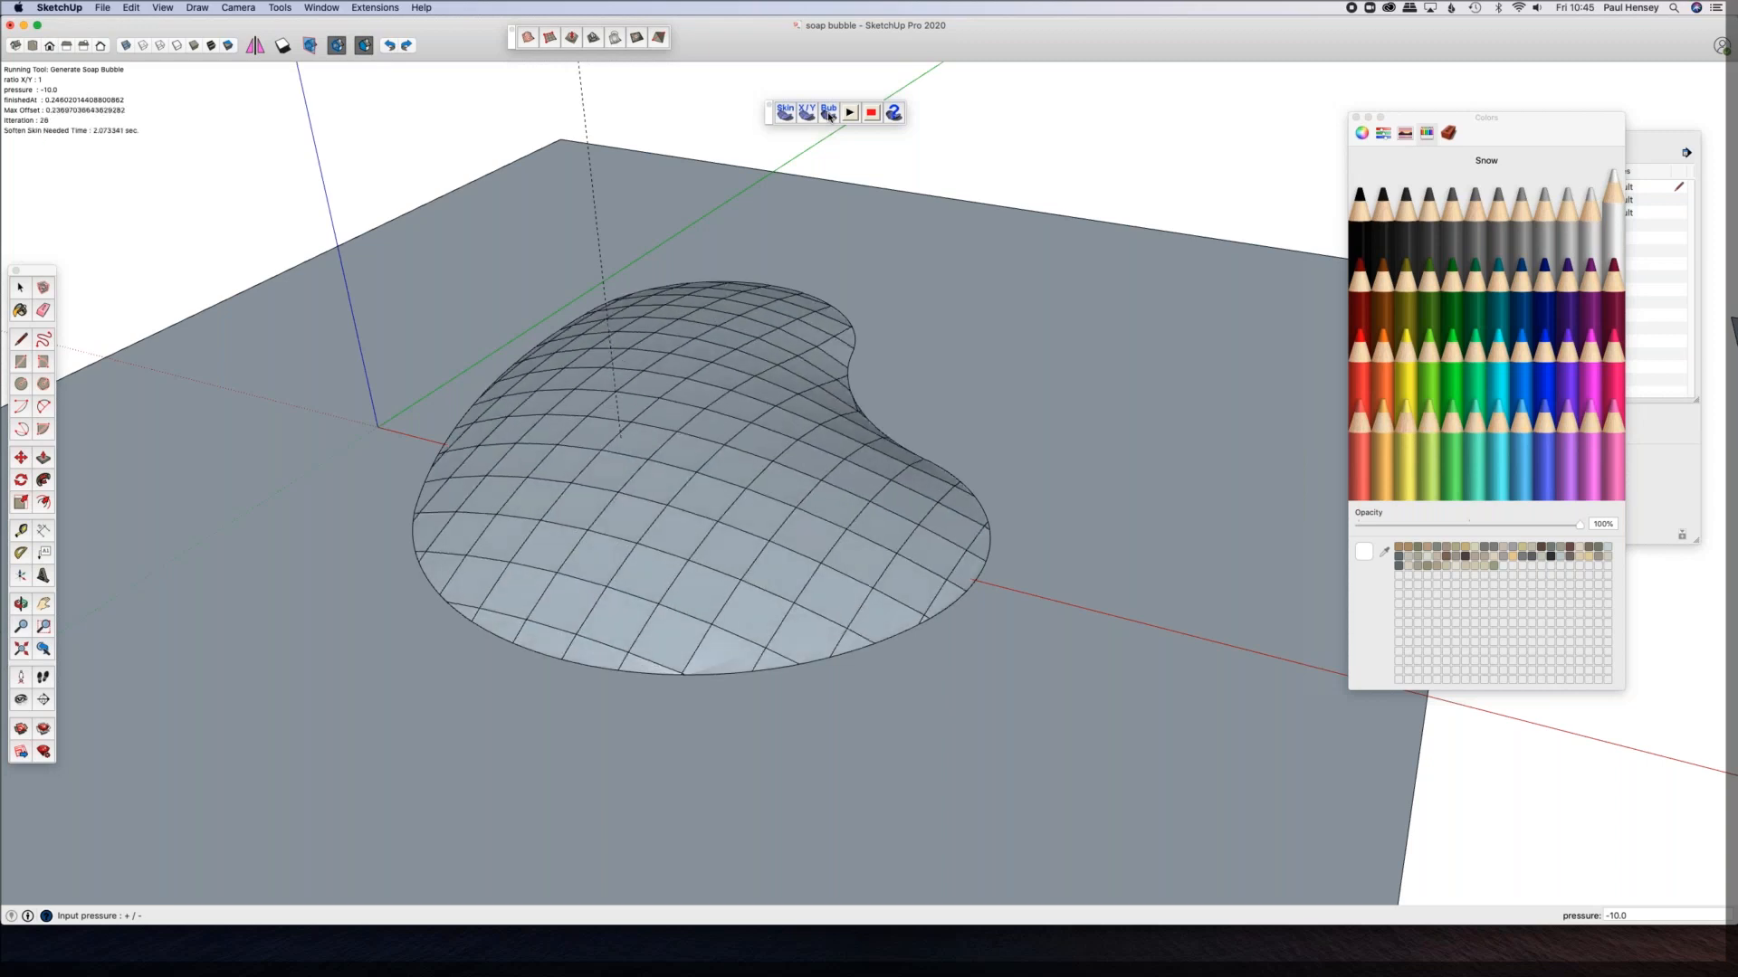
Step: Reduce the bubble pressure through -5 and -3, and set it to -3.25 to match the raised disc marker
middle_drag(748, 443, 640, 464)
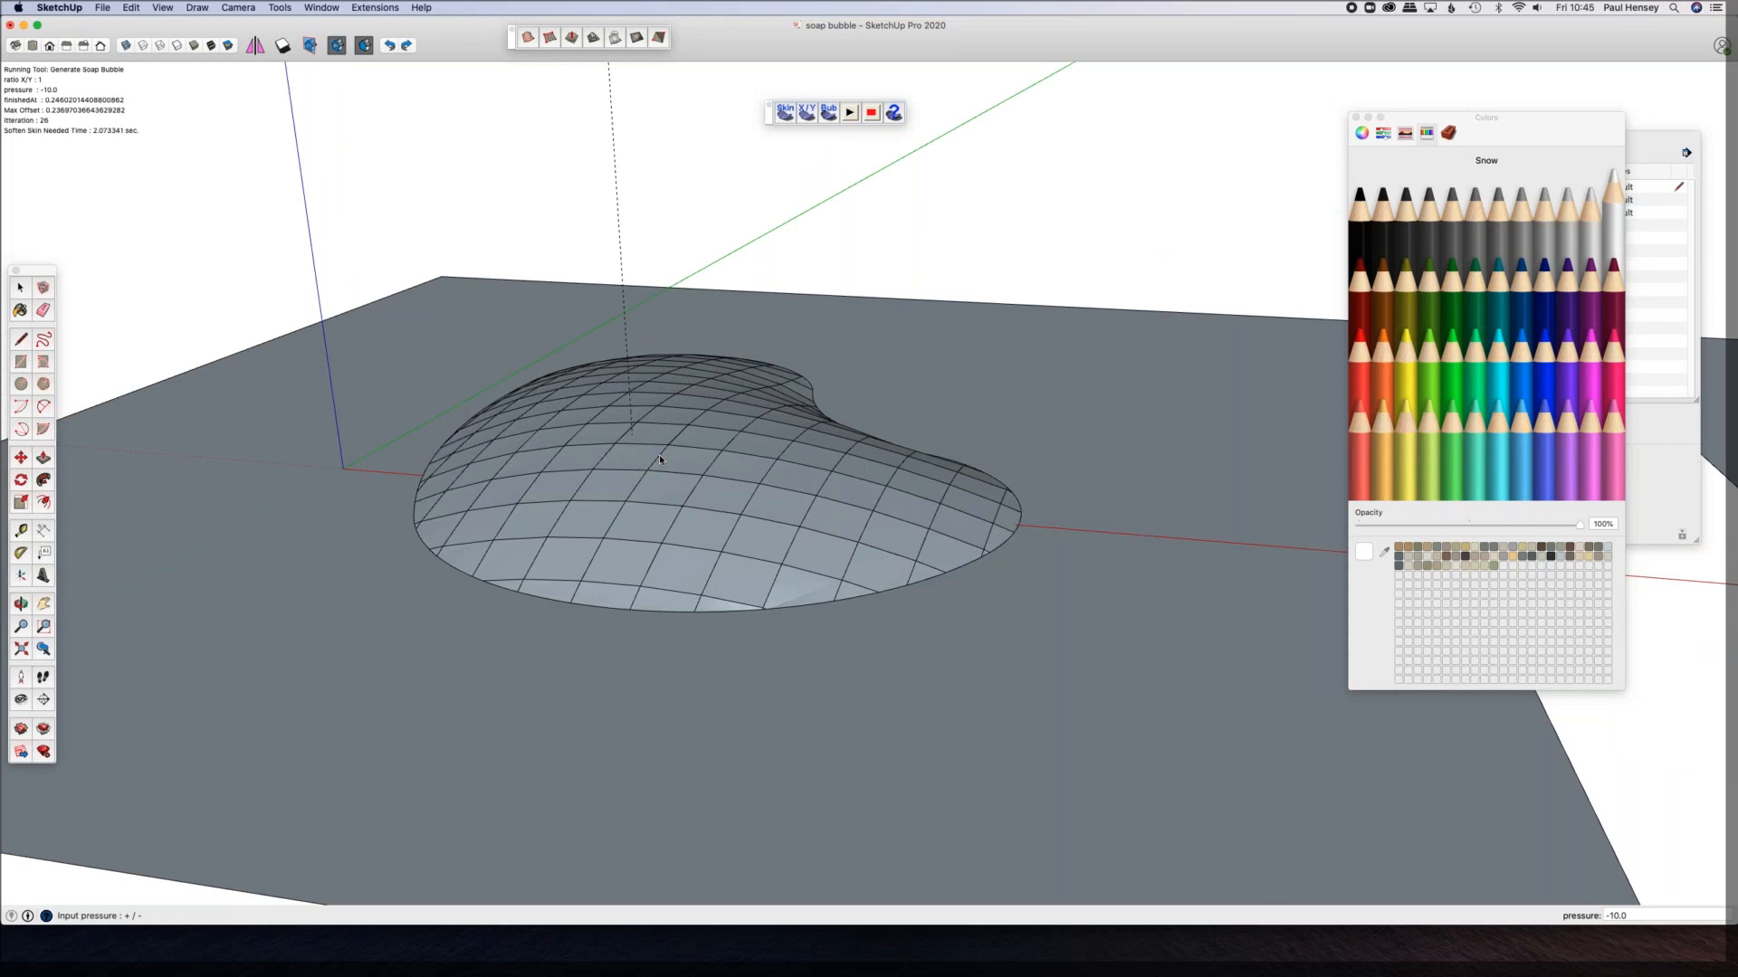
text(-5)
key(Return)
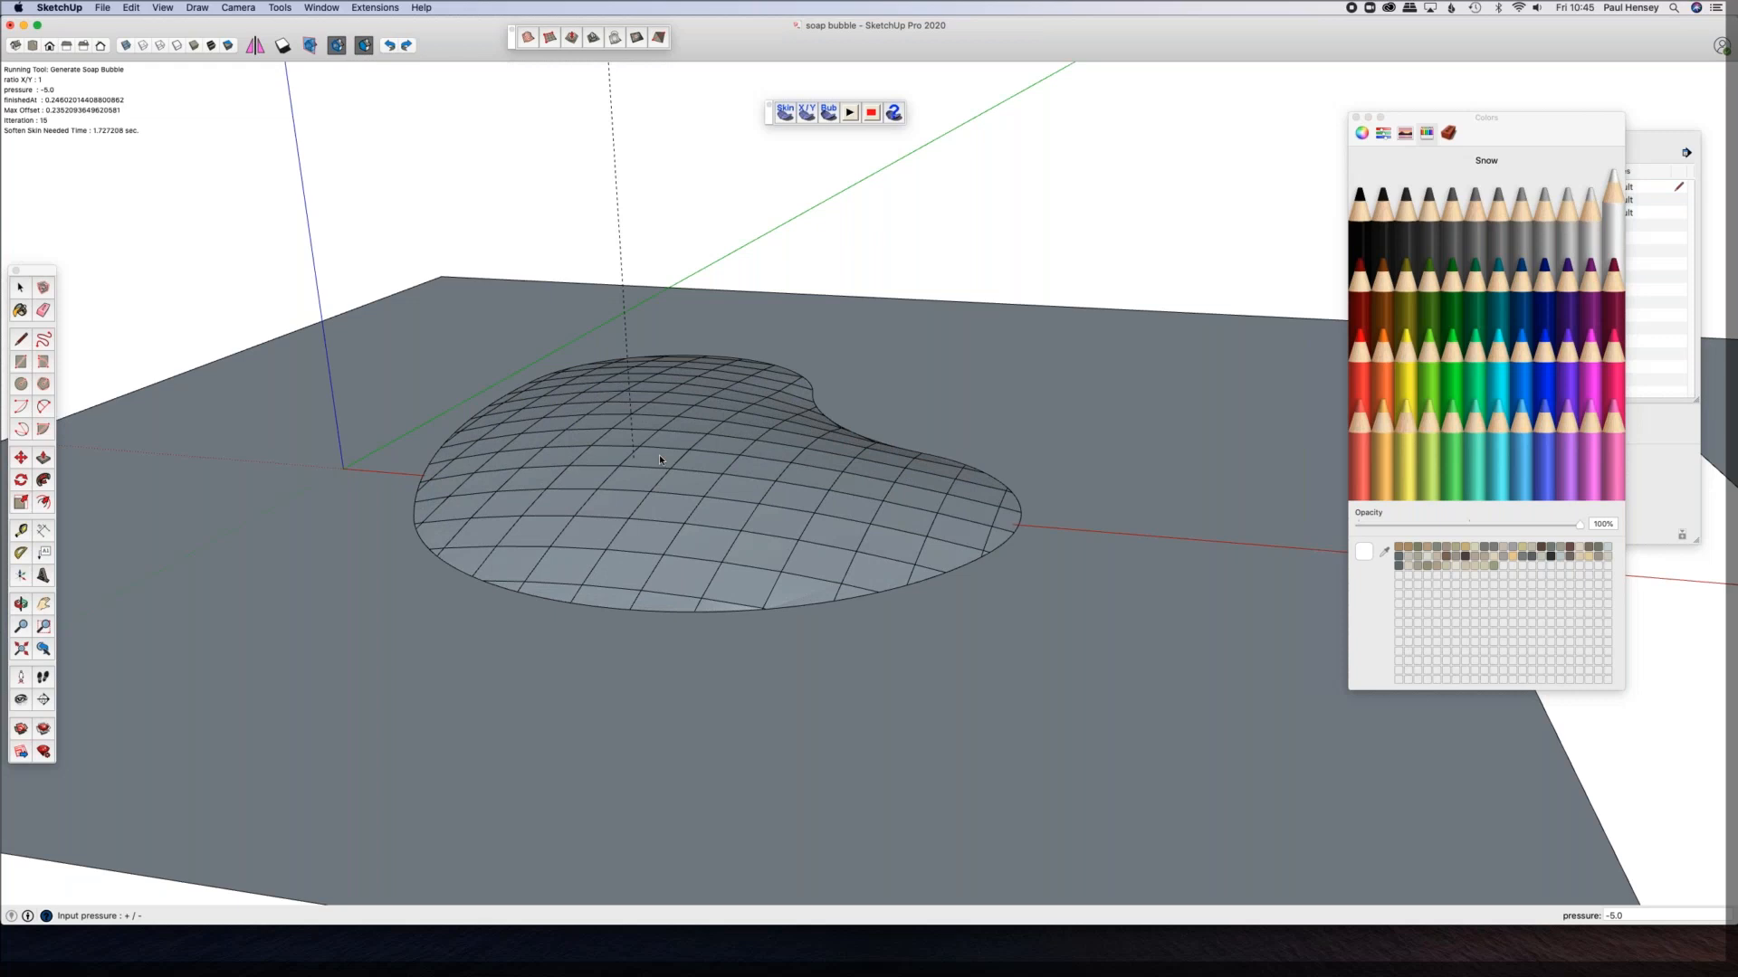
key(Return)
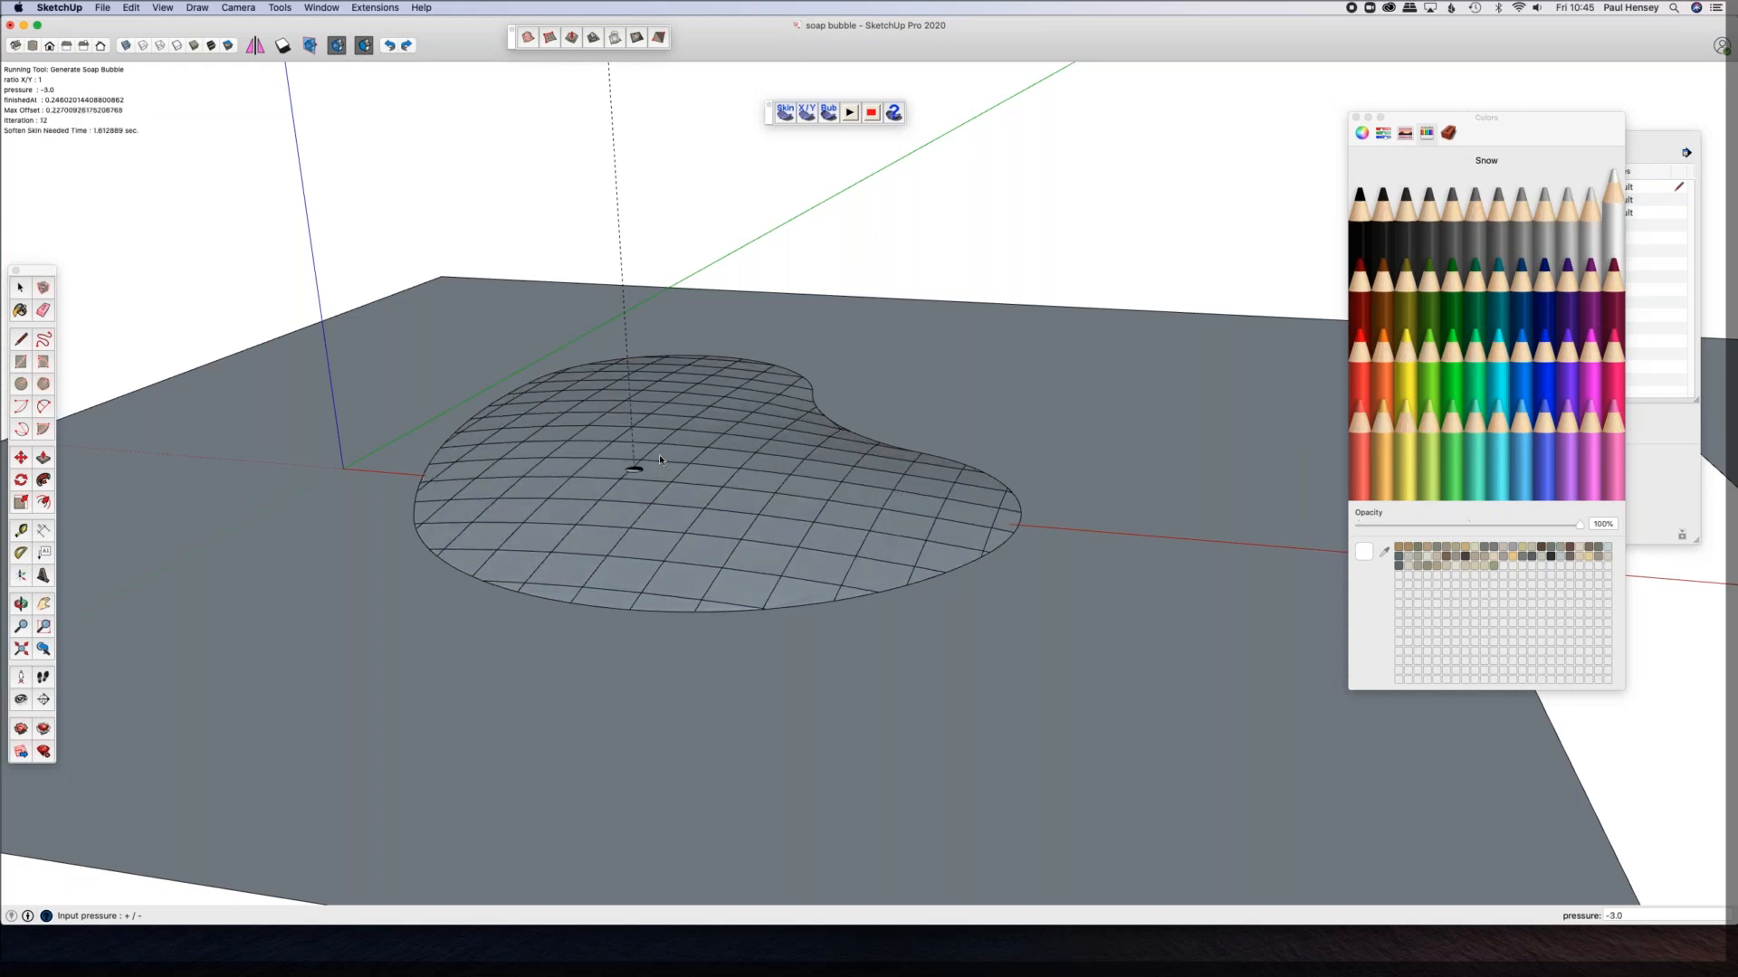
middle_drag(611, 501, 660, 549)
text(-)
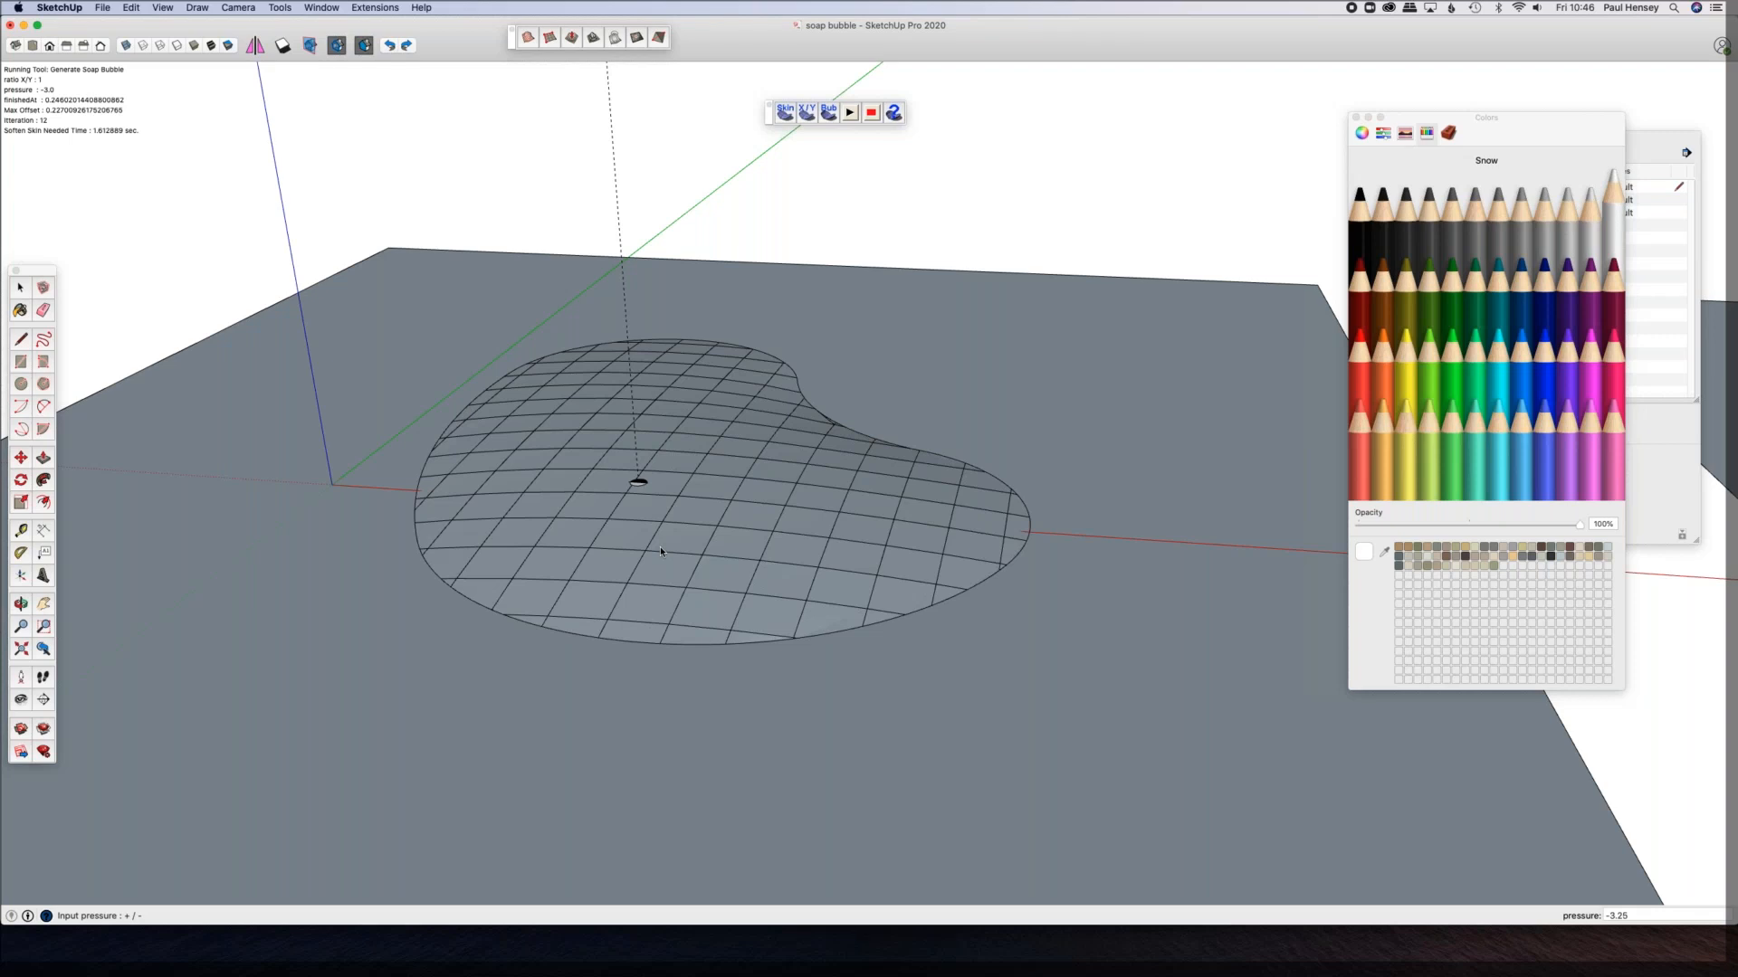
key(Return)
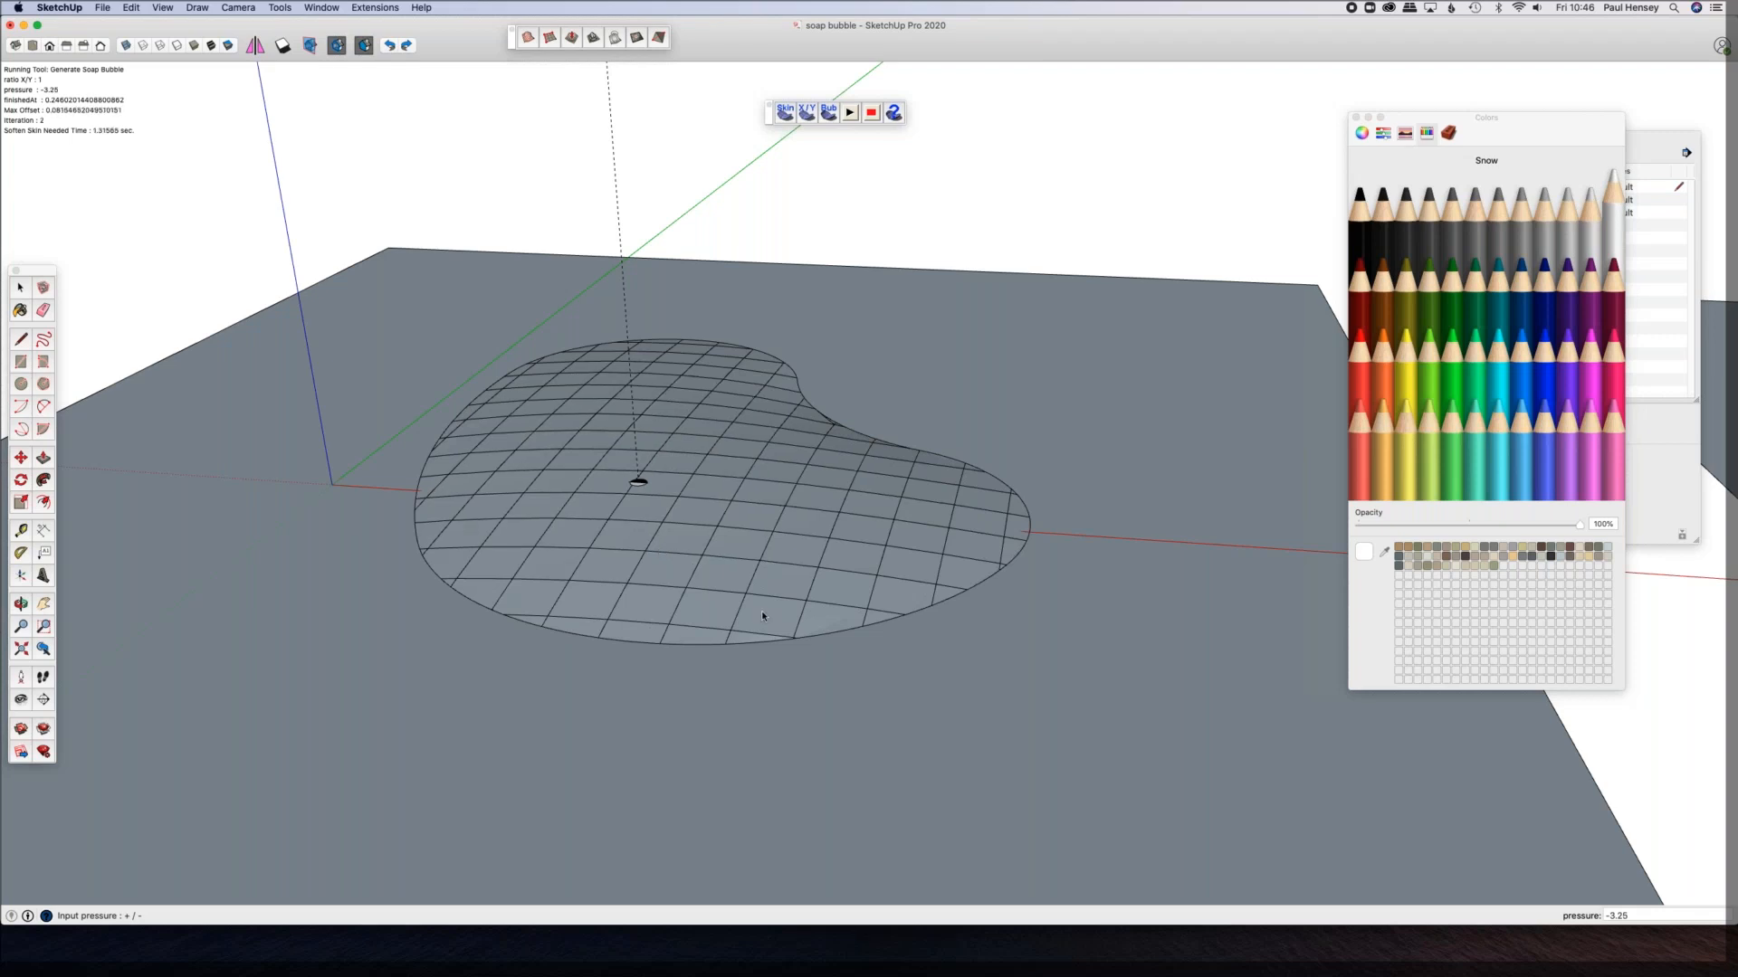
Step: Examine the bubble's mesh from above, showing its hidden geometry temporarily and turning it off again
middle_drag(703, 525, 344, 520)
mouse_move(535, 490)
middle_down()
mouse_move(555, 311)
mouse_move(815, 241)
mouse_move(932, 308)
mouse_move(861, 328)
middle_up()
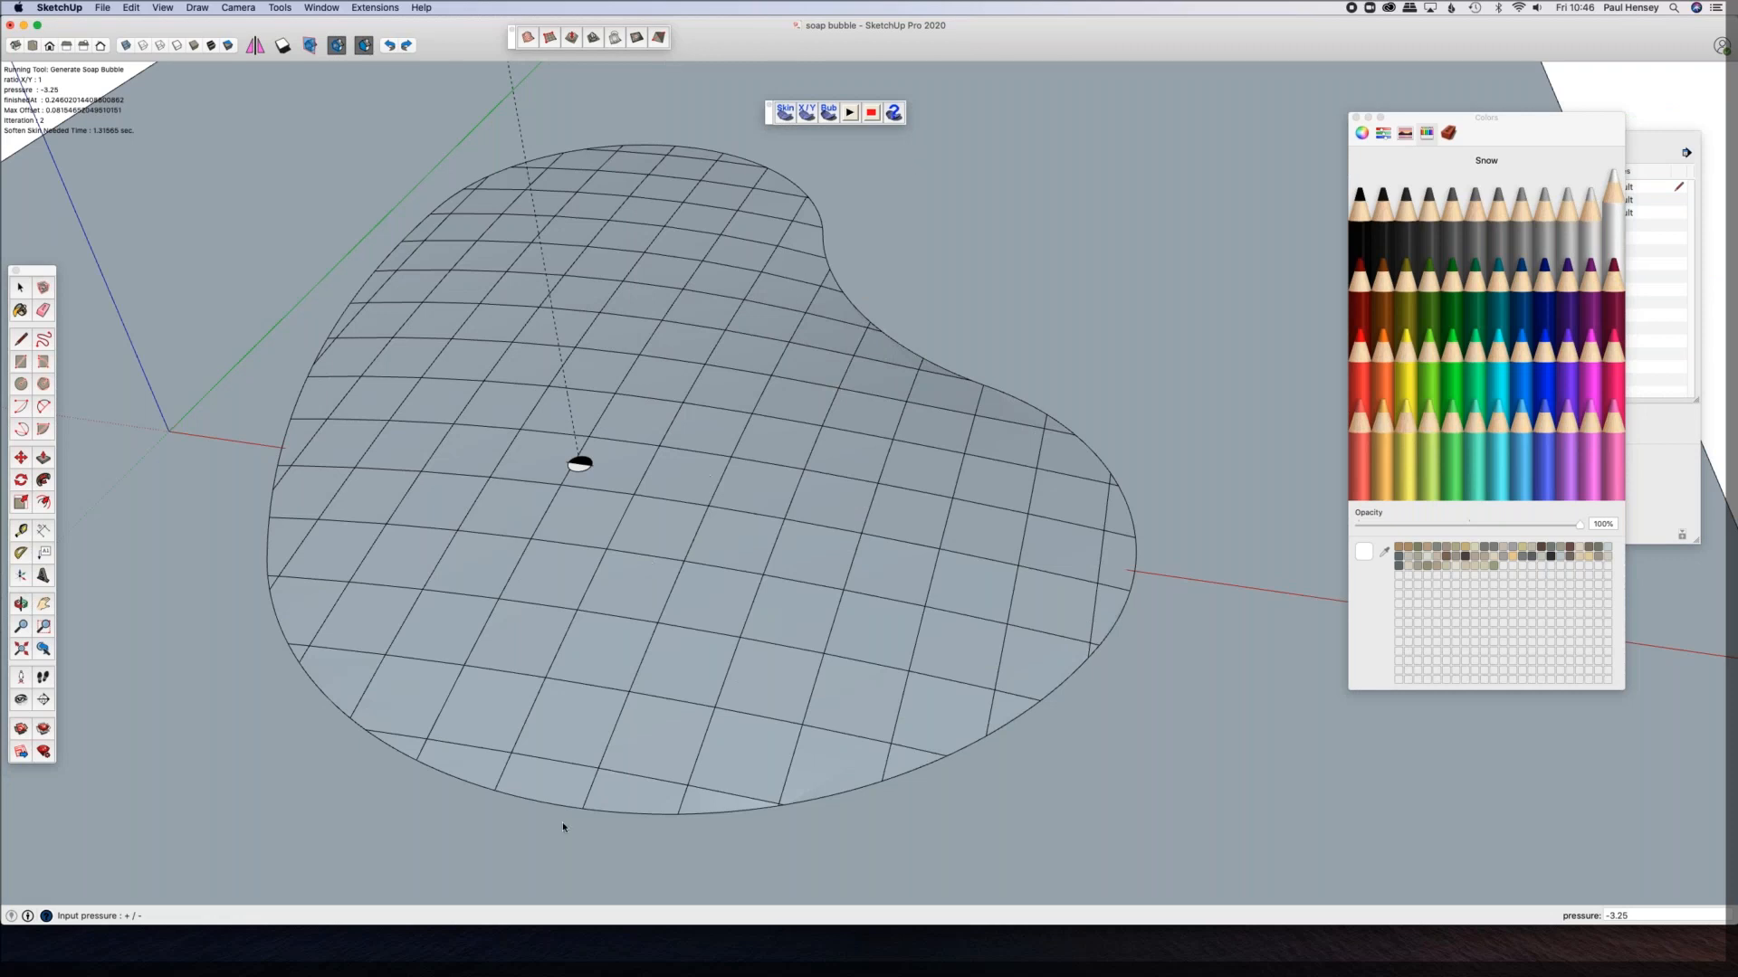
click(162, 8)
click(187, 91)
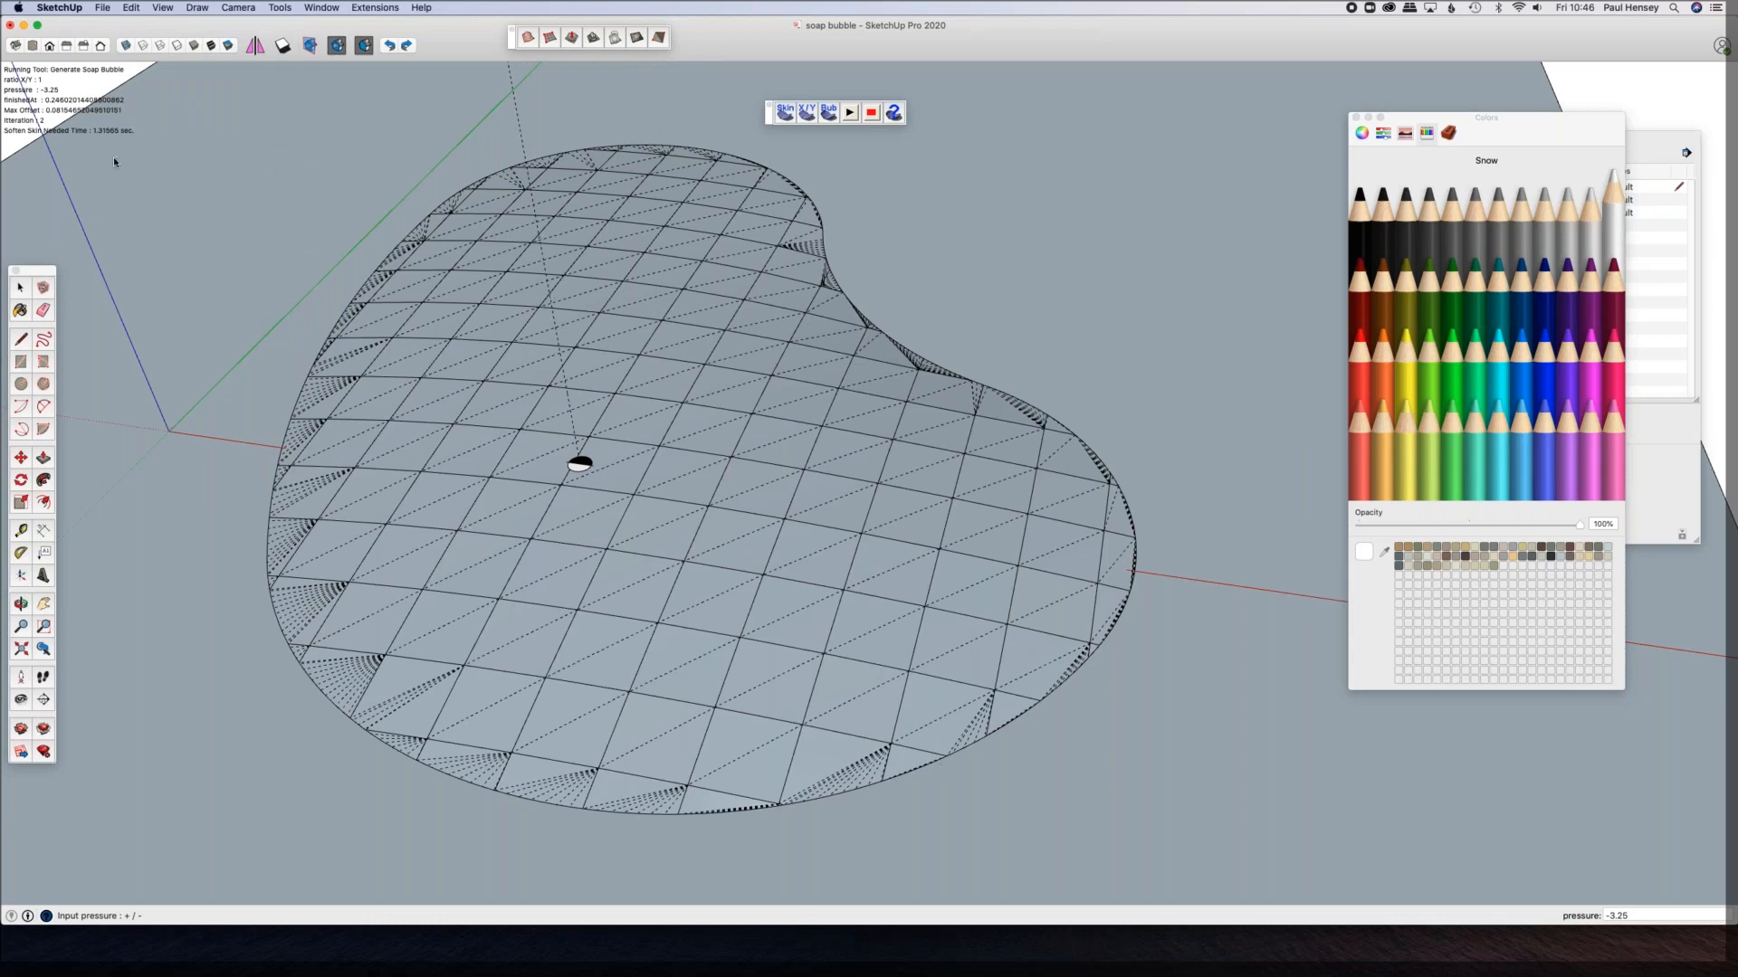
click(164, 9)
click(210, 91)
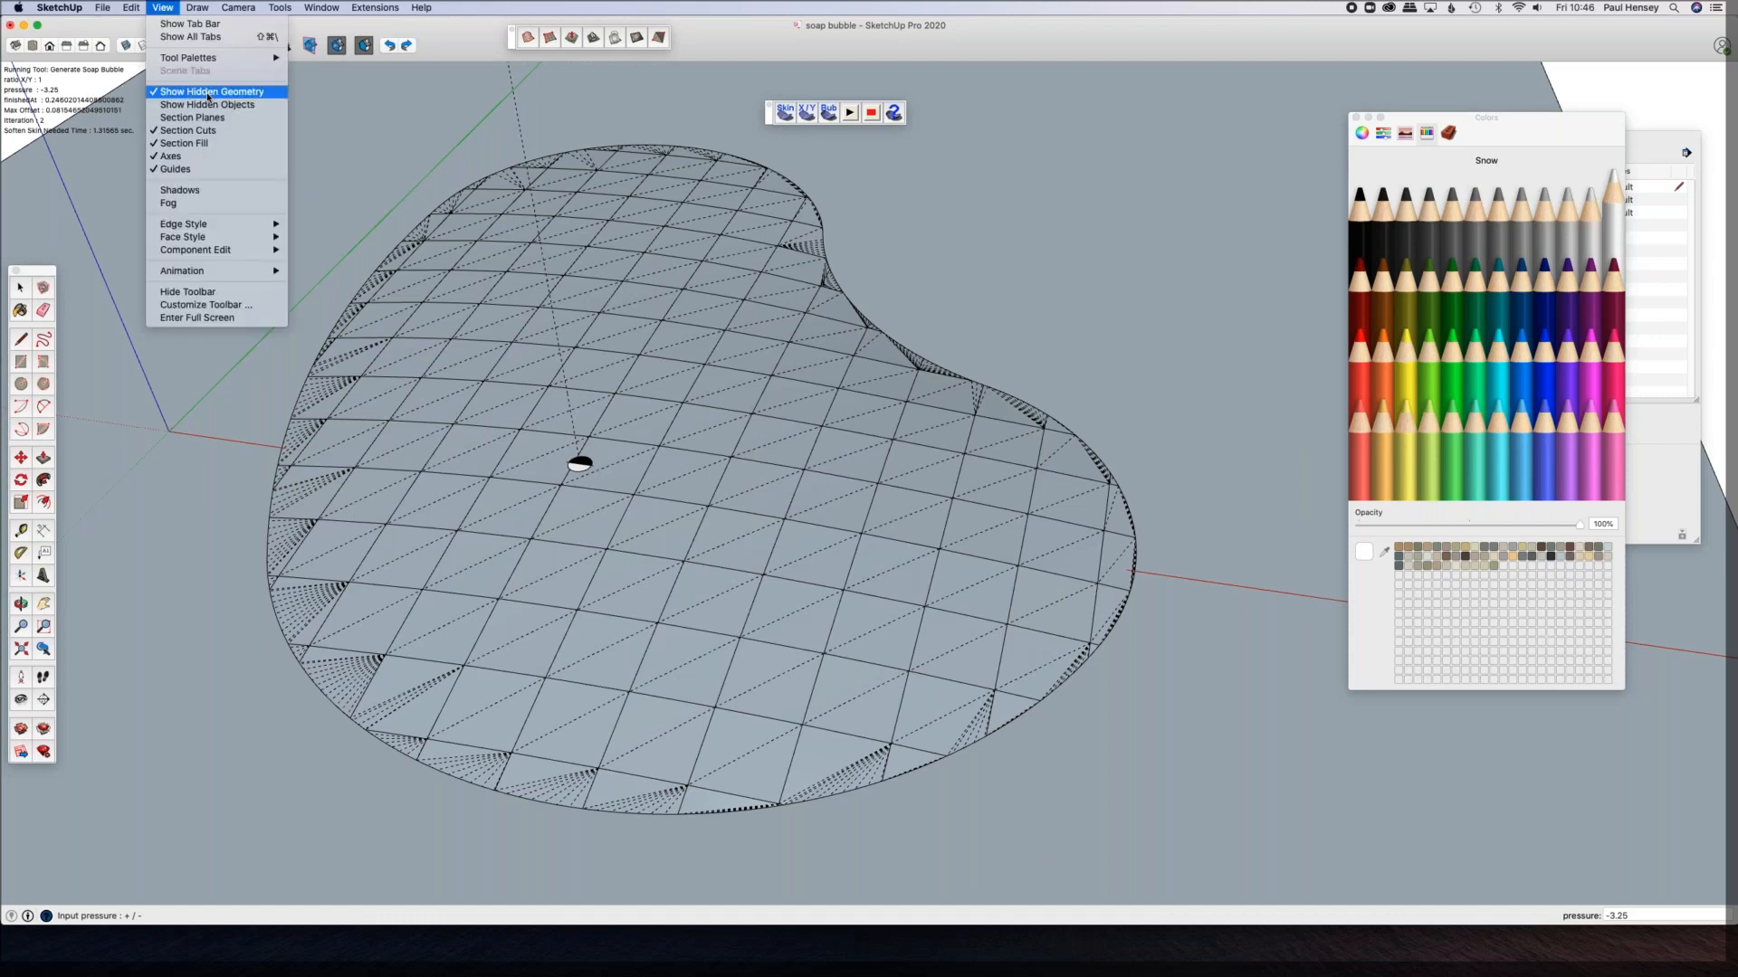
Step: Erase the vertical guide line above the disc marker on the bean-shaped mound
key(o)
drag(623, 383, 660, 403)
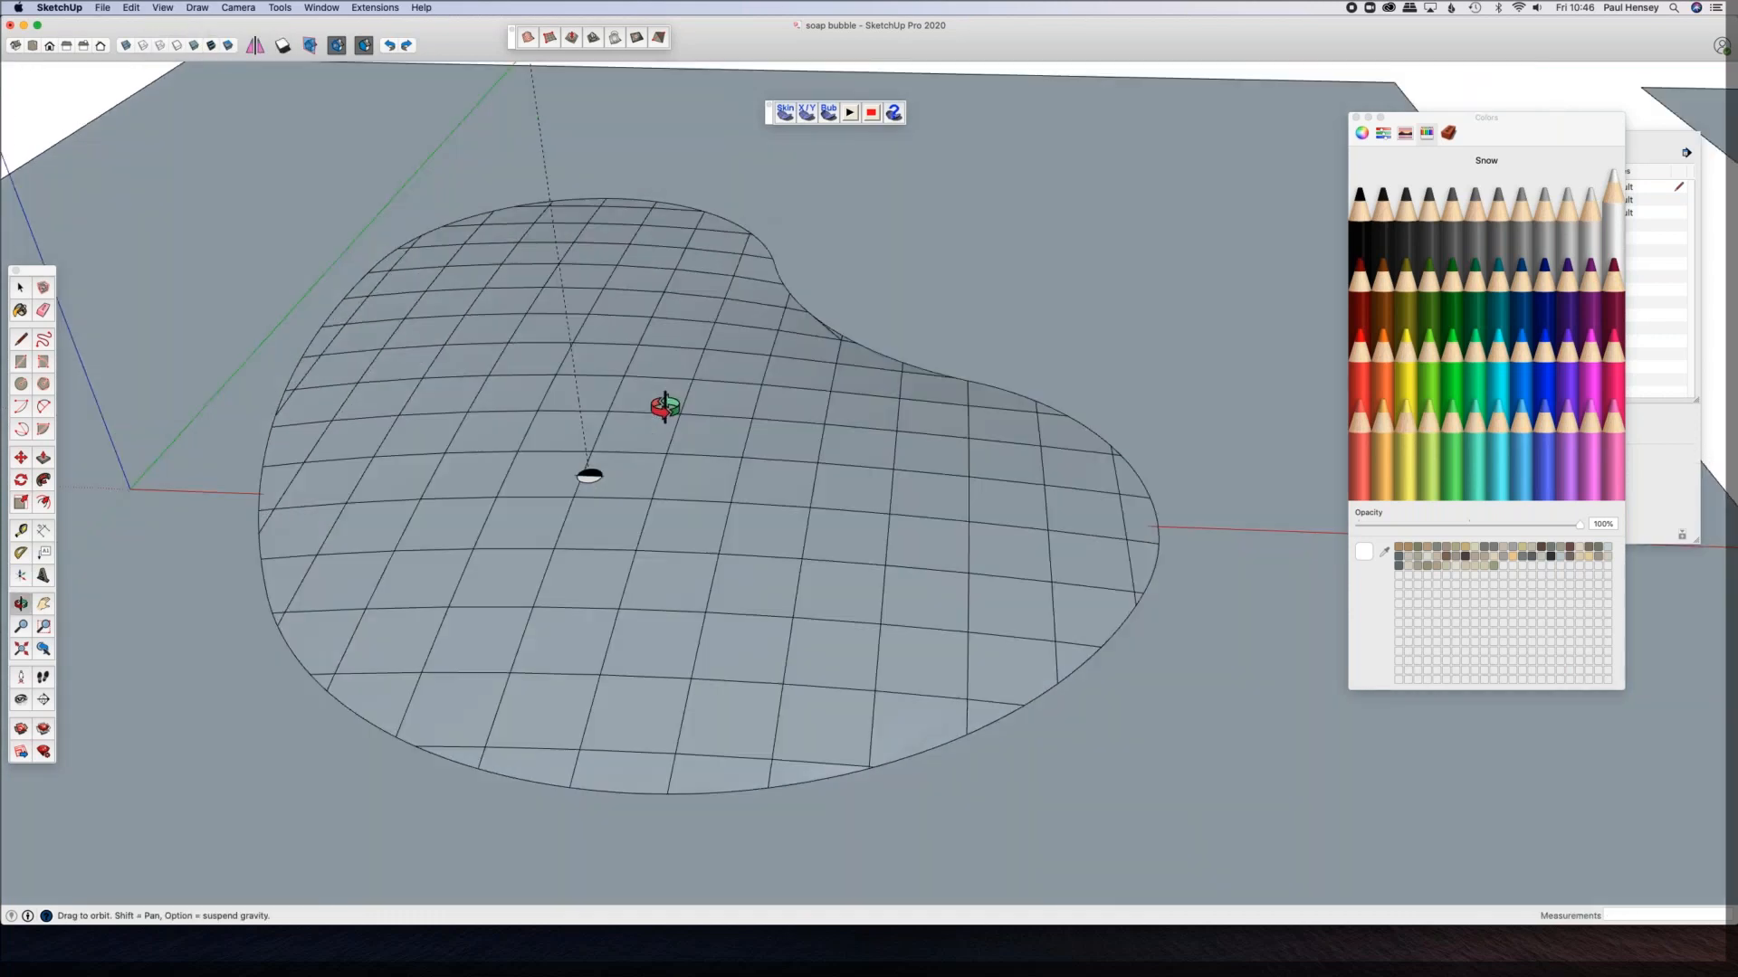
key(e)
click(545, 173)
middle_drag(659, 353, 638, 330)
Step: Paint the bean-shaped mound's bubble group with the Asparagus colour
key(space)
click(1405, 271)
click(852, 445)
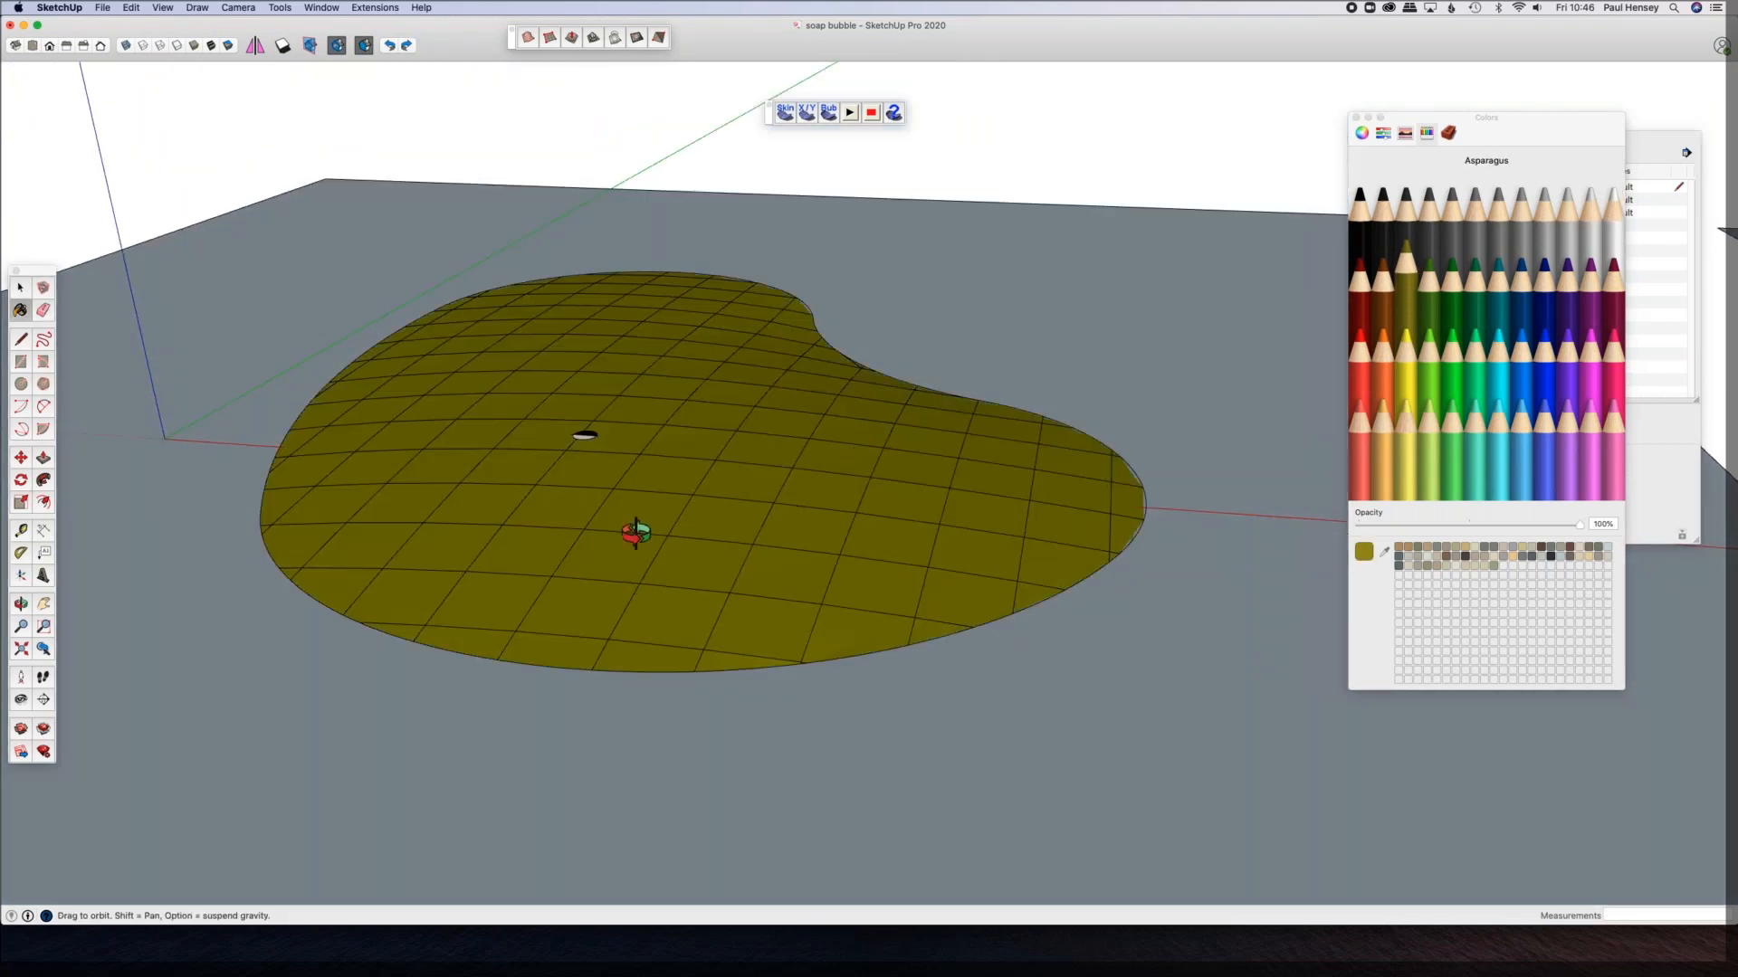
Step: Open the painted mound group for editing and close it again
key(o)
mouse_move(702, 485)
mouse_down()
mouse_move(841, 416)
mouse_move(713, 589)
mouse_move(621, 595)
mouse_up()
key(space)
click(621, 595)
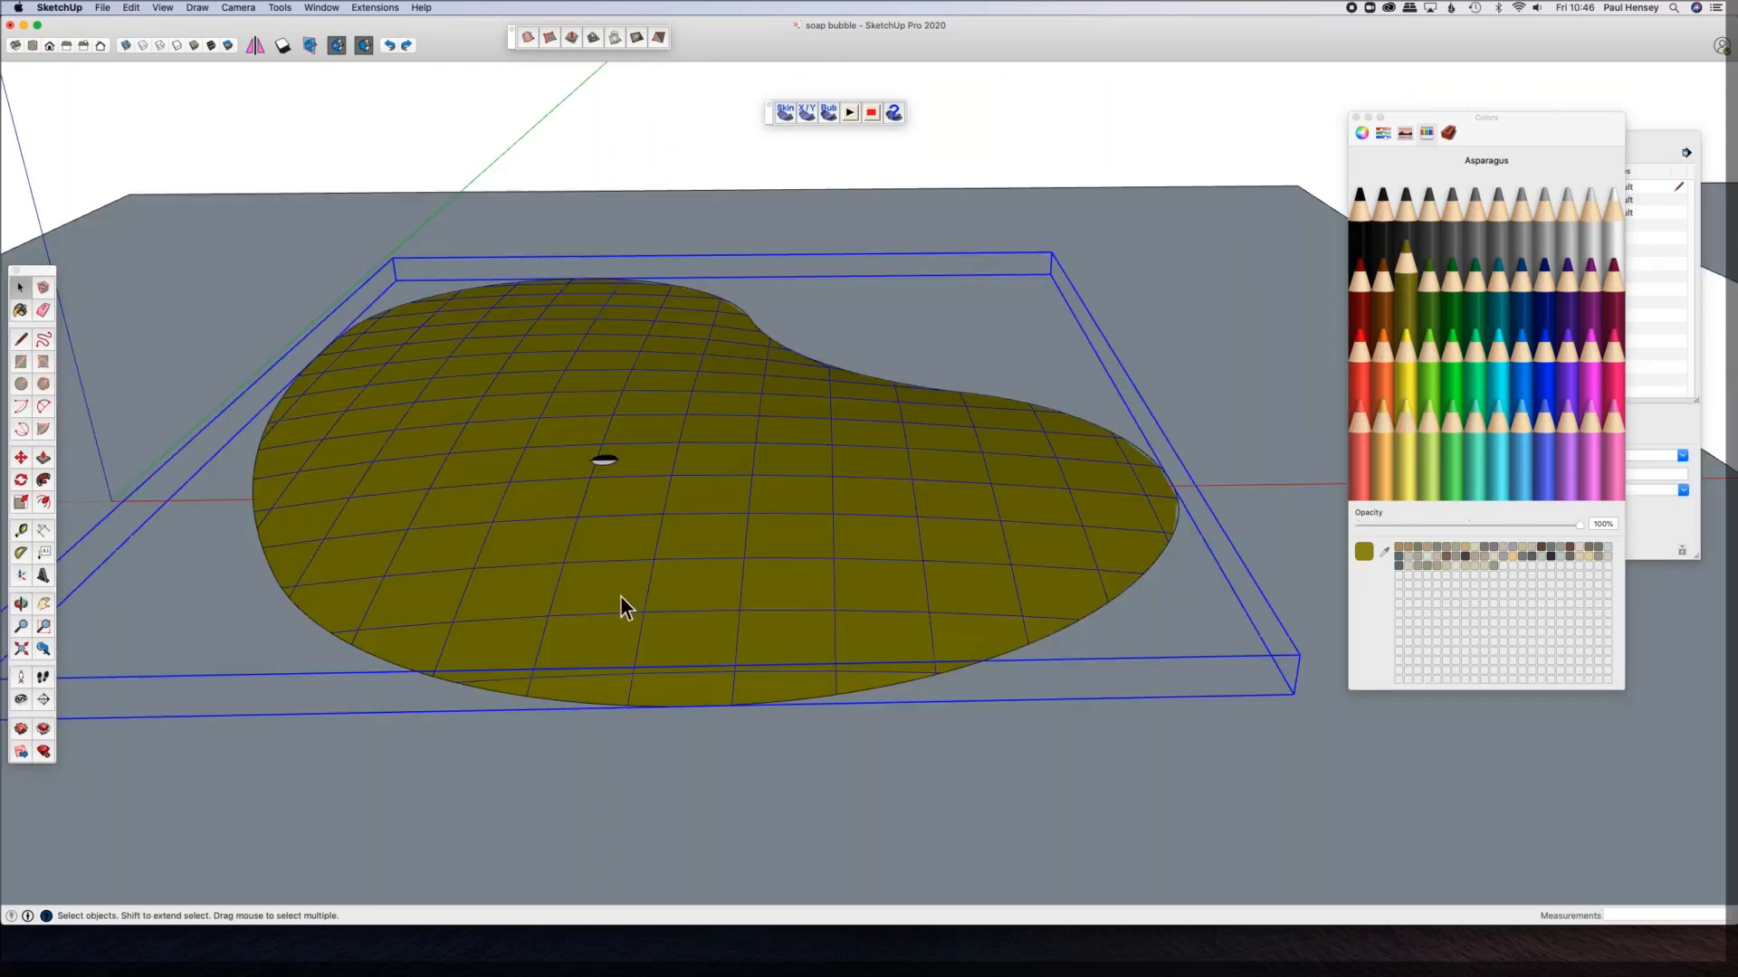
double_click(605, 580)
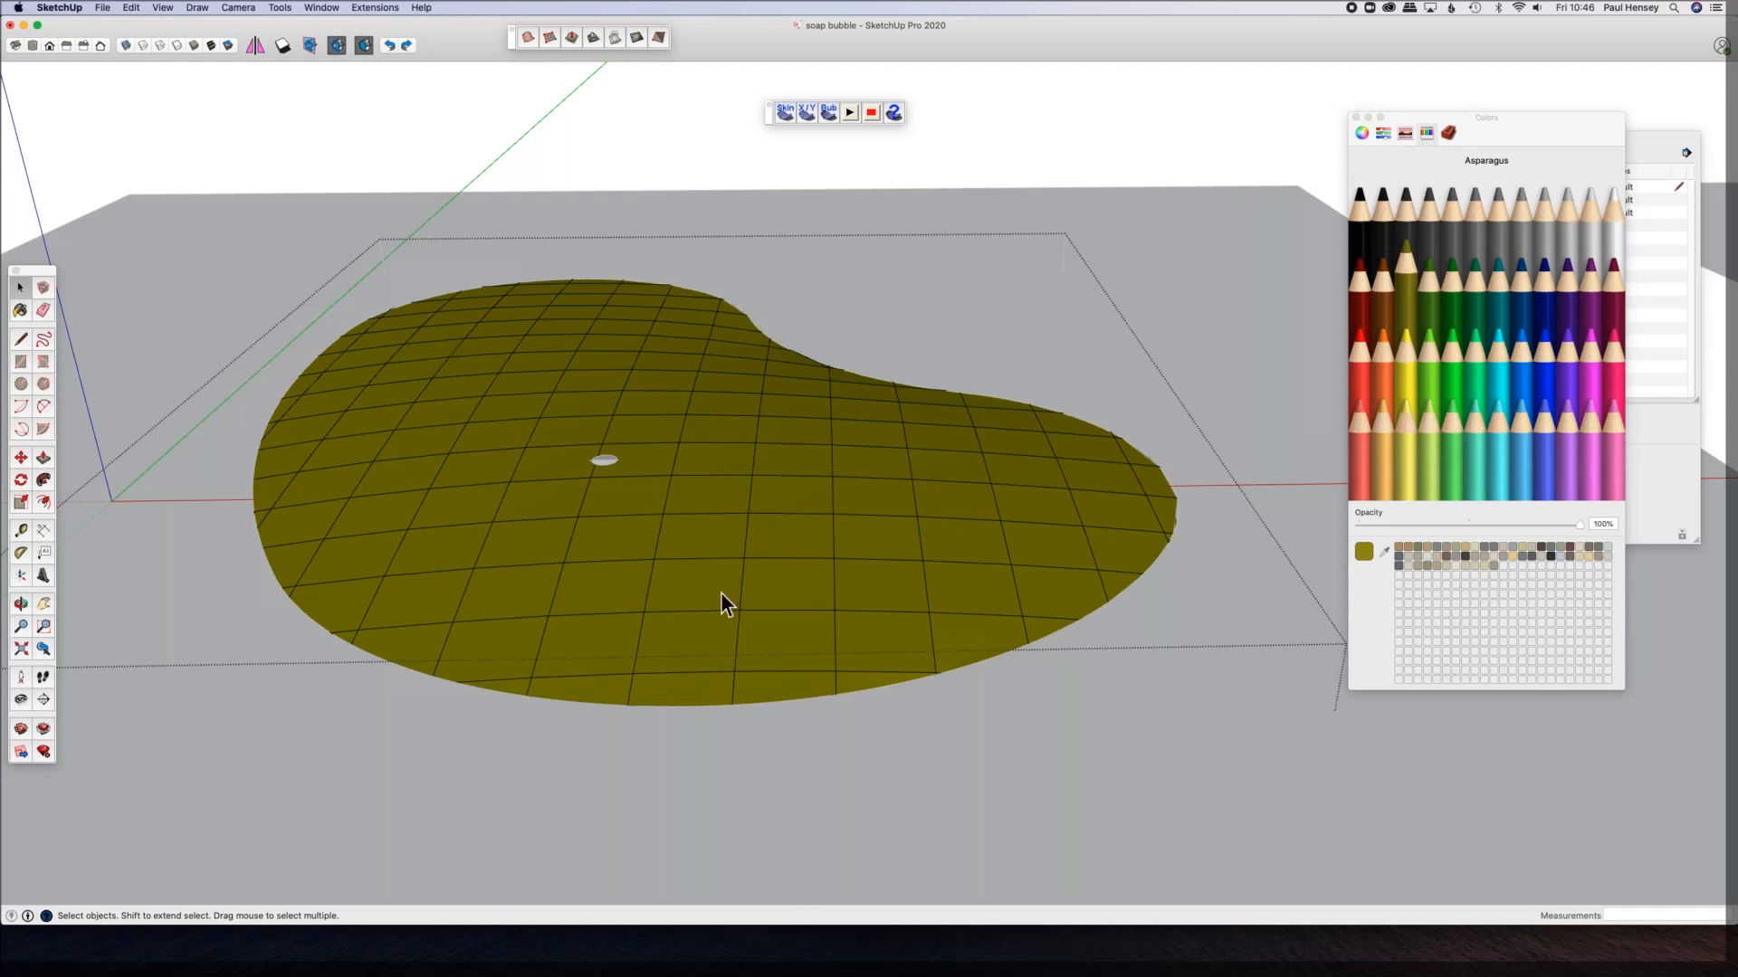
click(598, 173)
Step: Select the bean-shaped face with its boundary on the second ground plane and generate a soap skin from it with 20 divisions
key(o)
drag(652, 352, 586, 381)
scroll(574, 394, down, 6)
shift+middle_drag(295, 385, 72, 366)
middle_drag(301, 491, 507, 679)
middle_drag(340, 568, 524, 679)
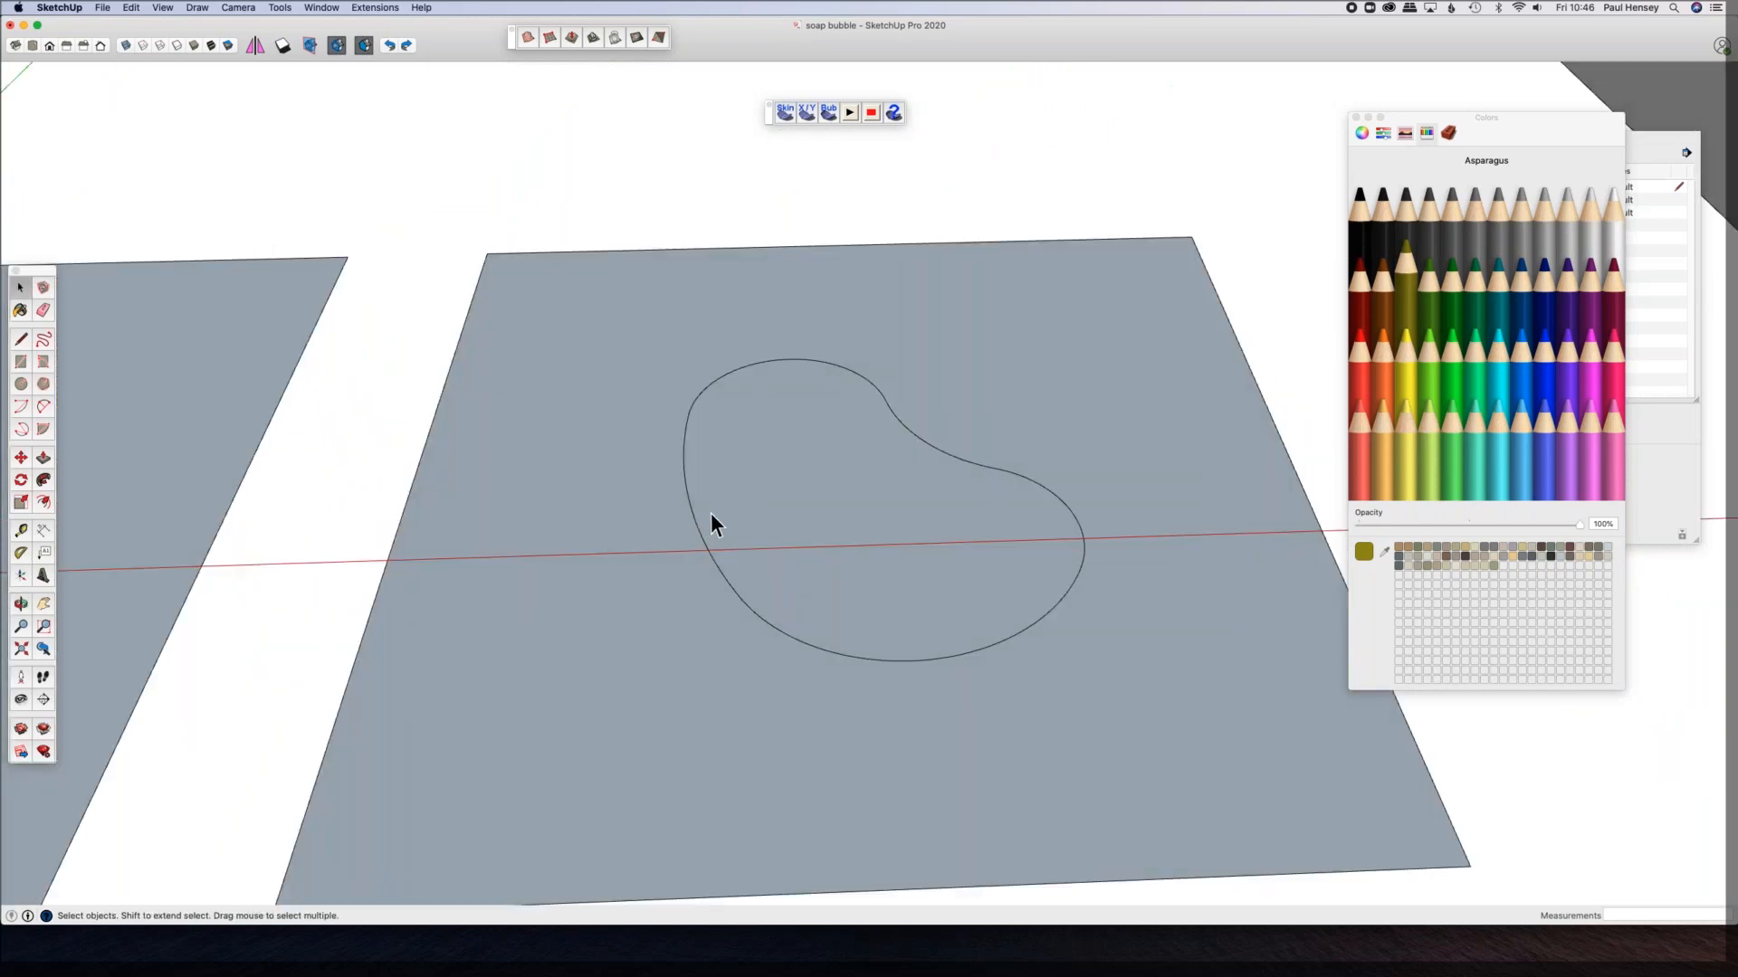
mouse_move(764, 463)
middle_down()
mouse_move(667, 387)
mouse_move(942, 669)
mouse_move(869, 589)
mouse_move(844, 435)
middle_up()
click(844, 432)
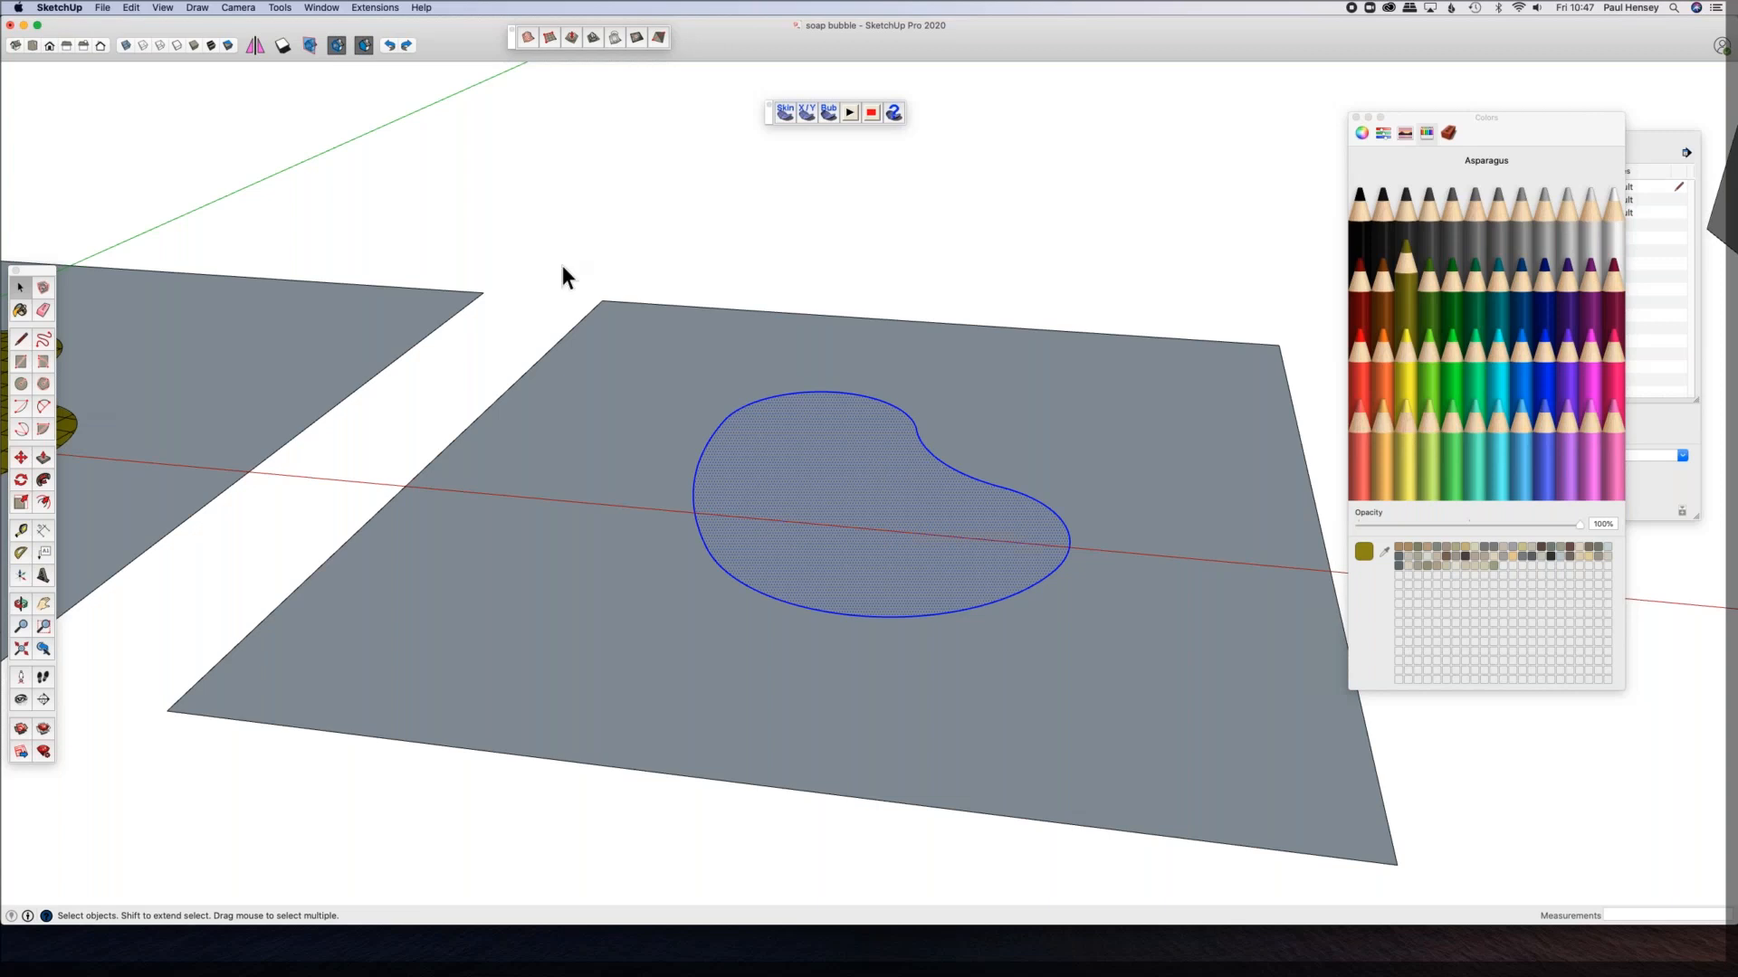
click(784, 114)
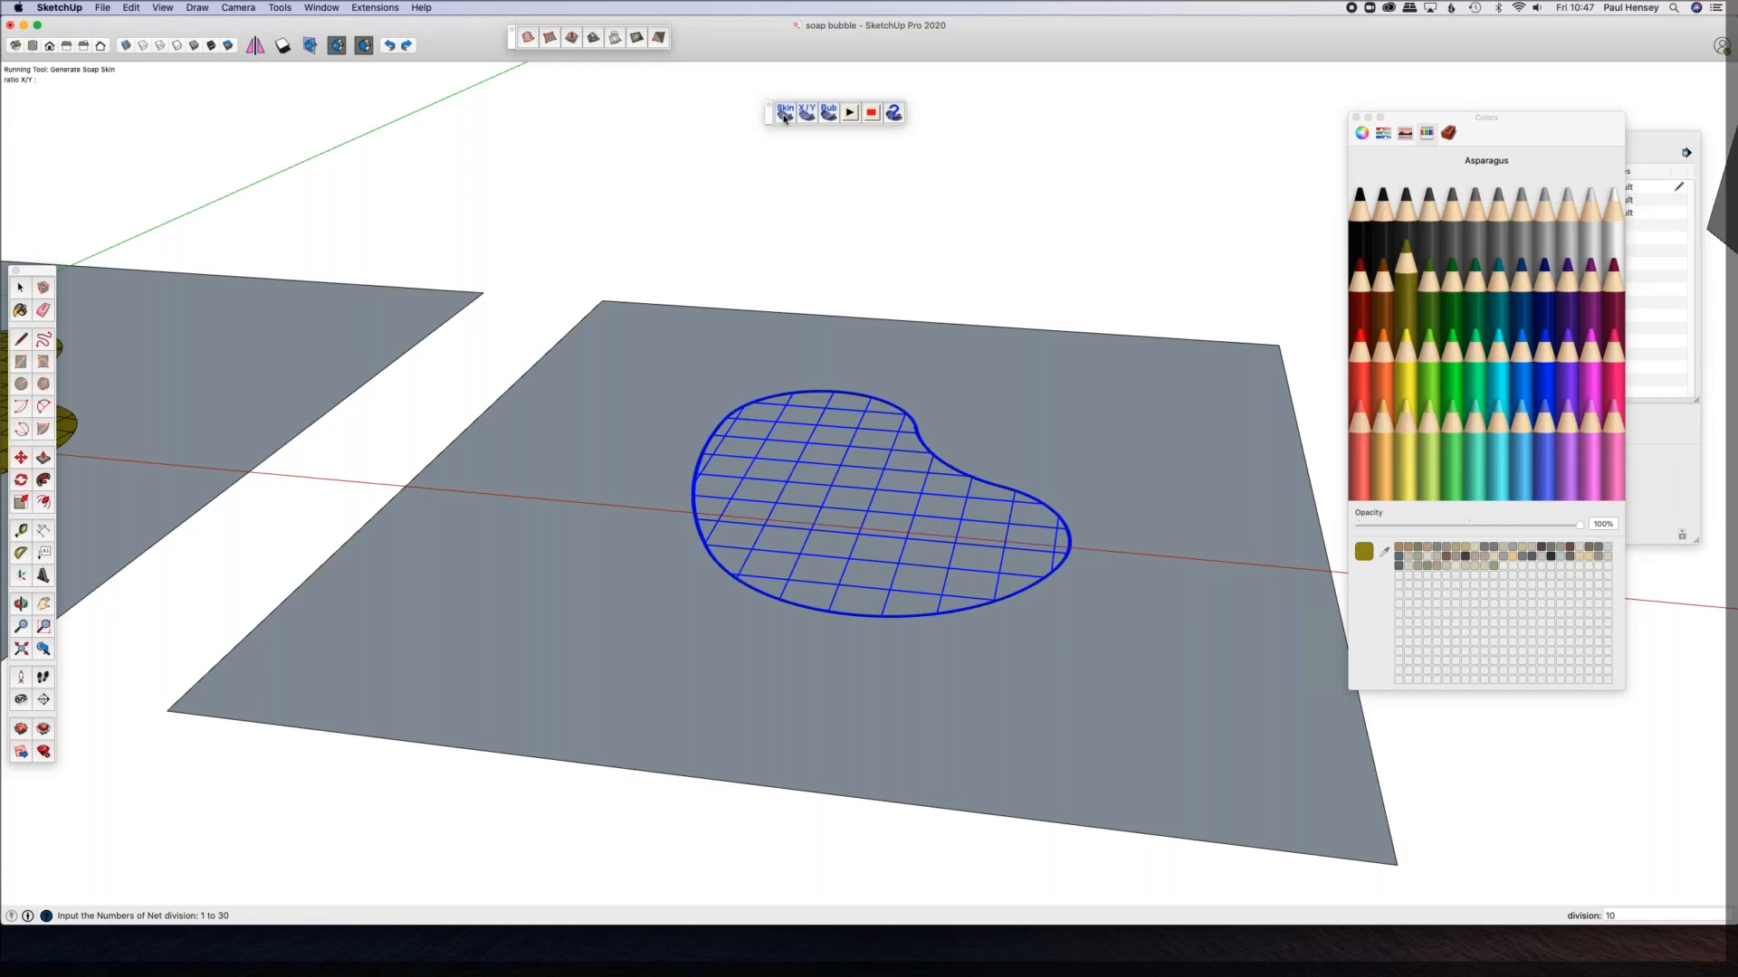
text(20)
key(Return)
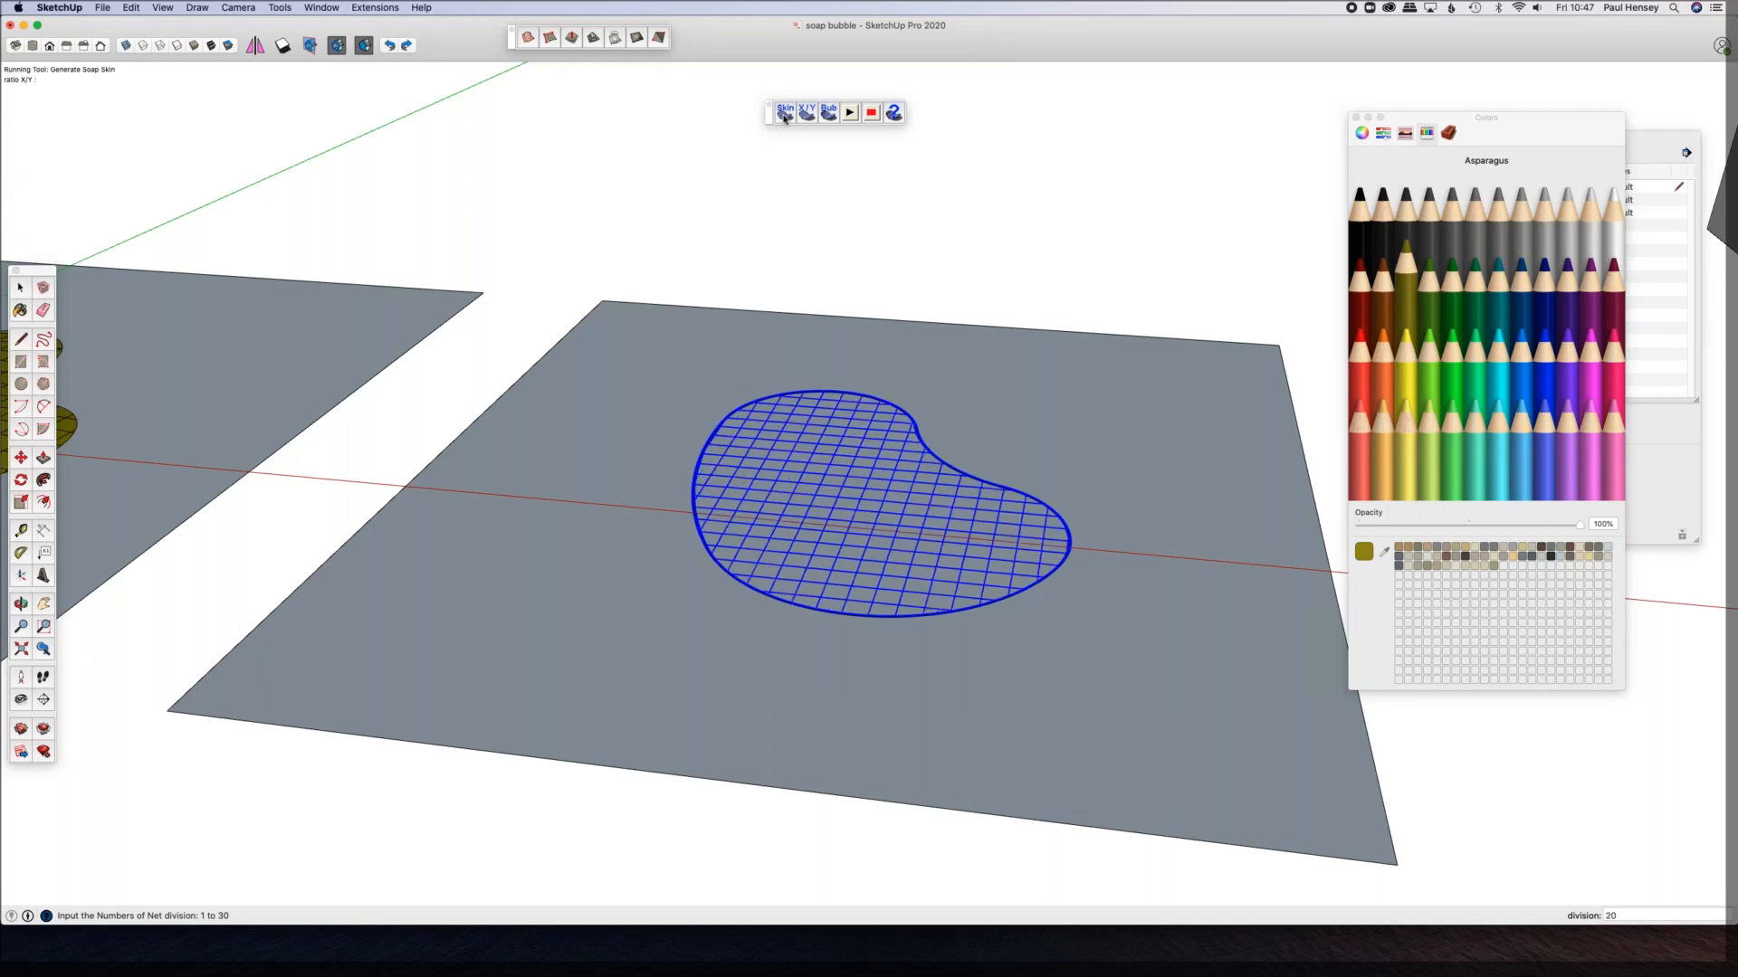
key(Return)
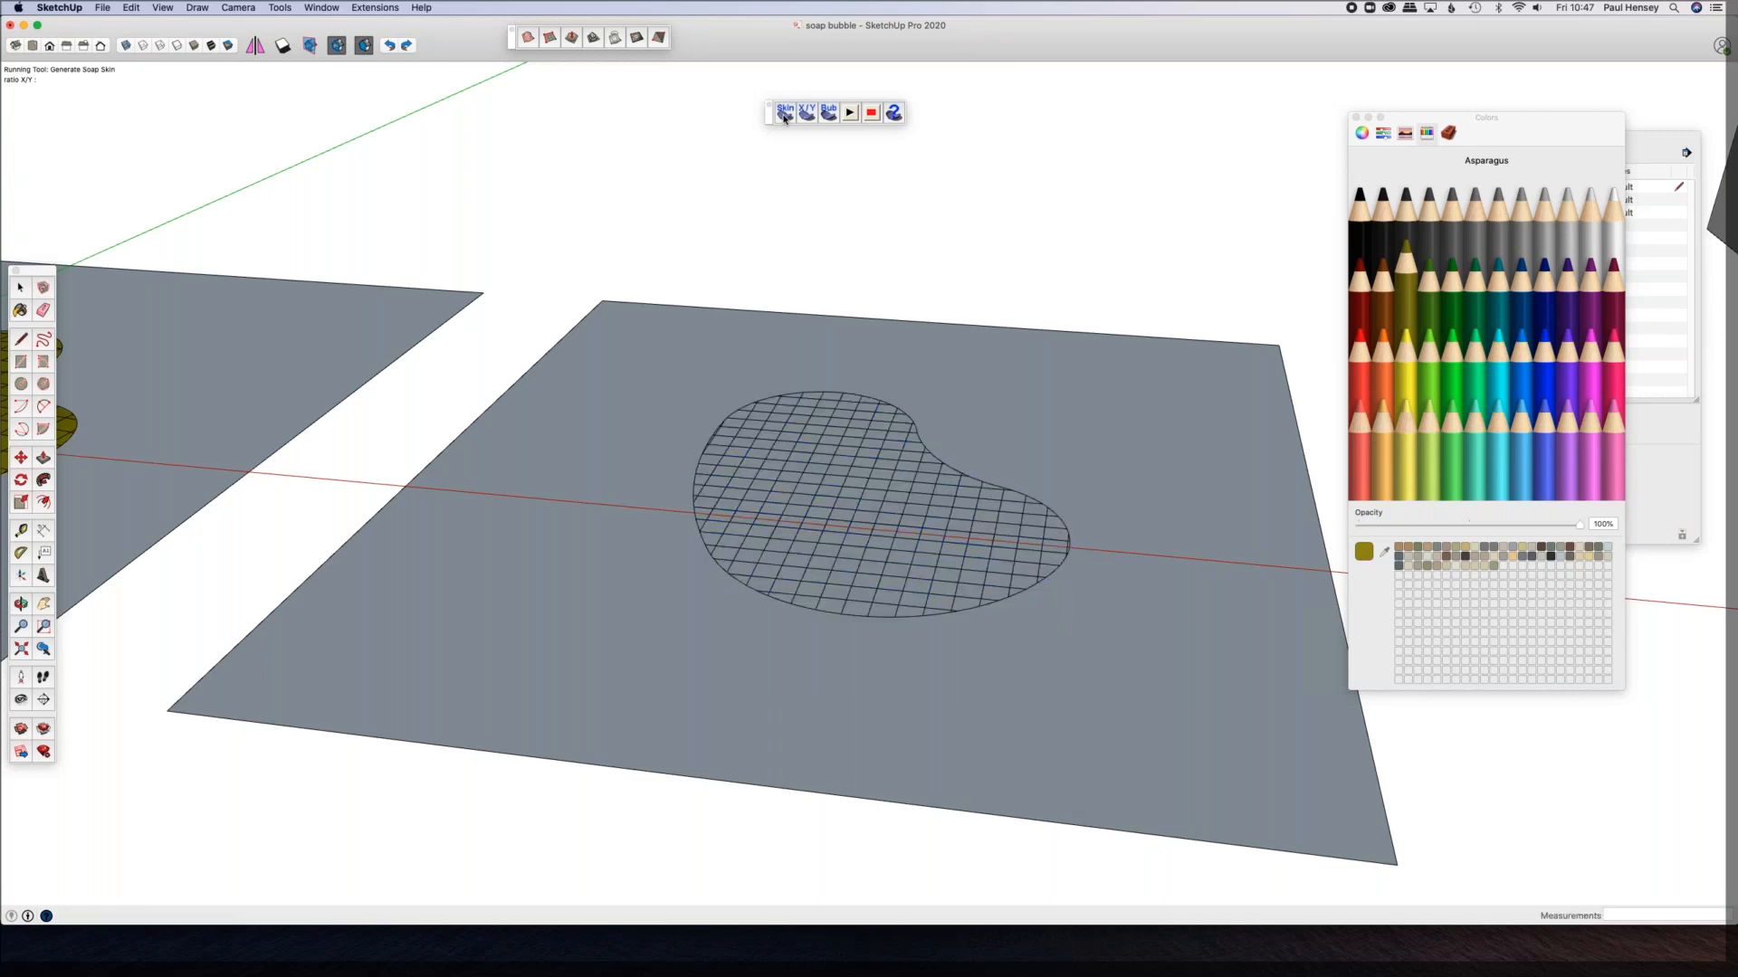
Step: Generate a soap bubble from the second bean-shaped skin group with a pressure of 15
key(space)
click(845, 436)
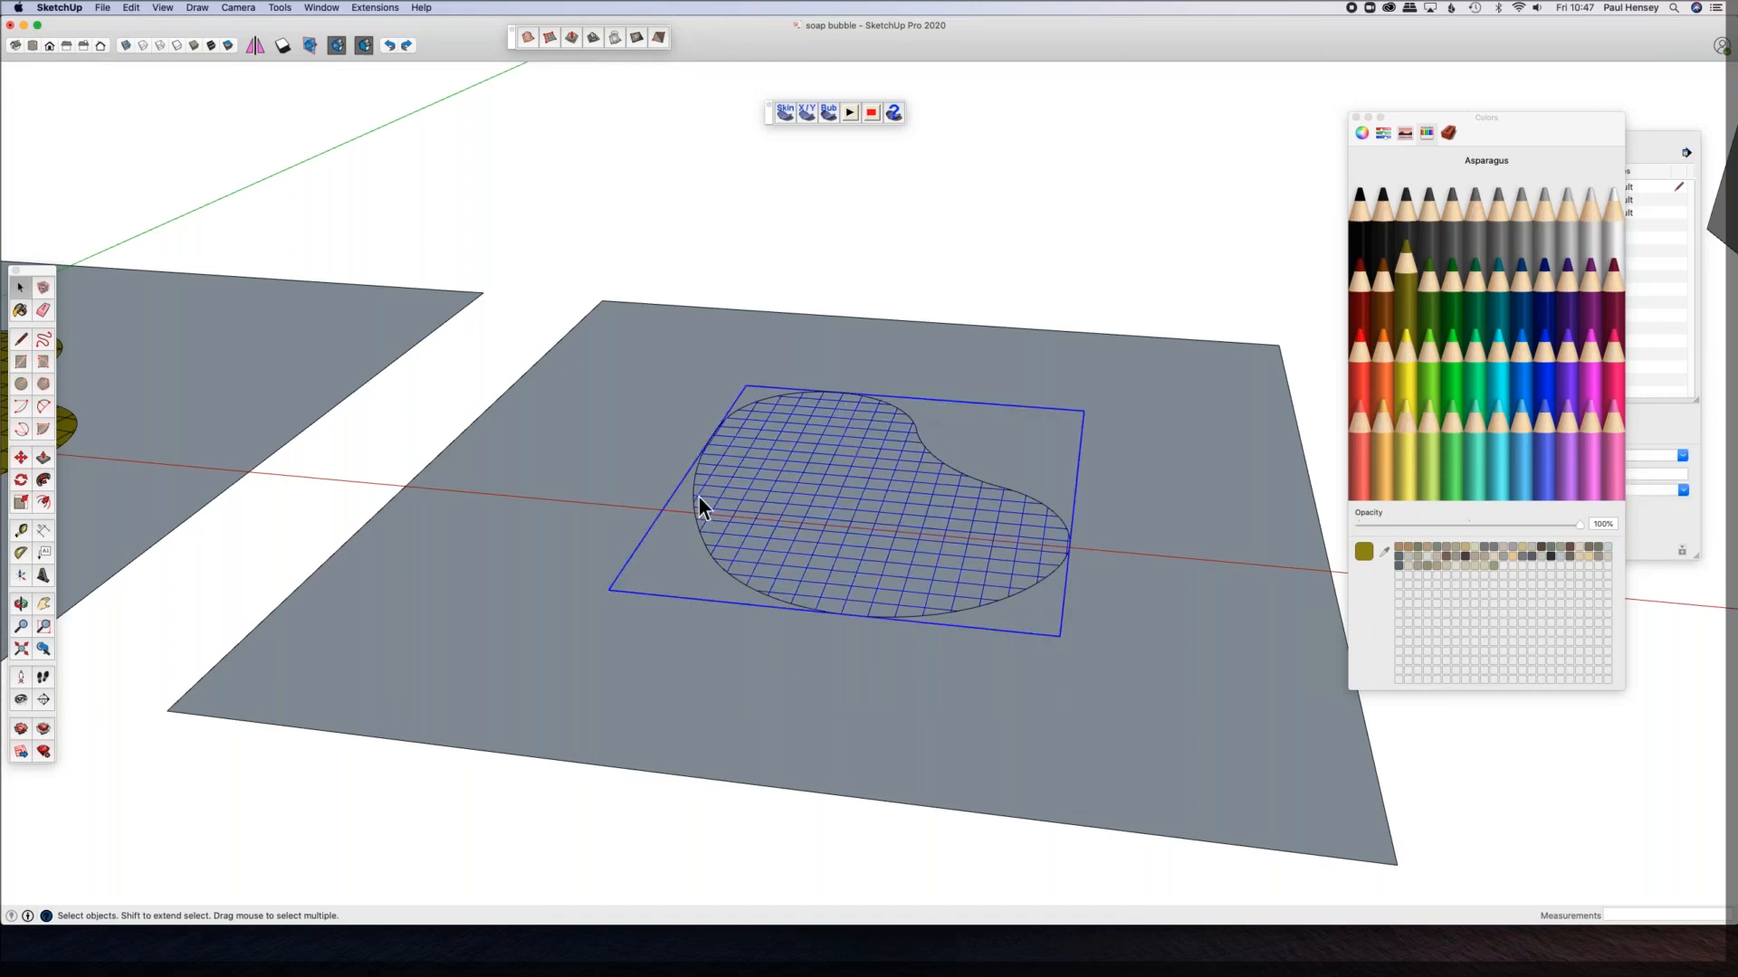
click(830, 115)
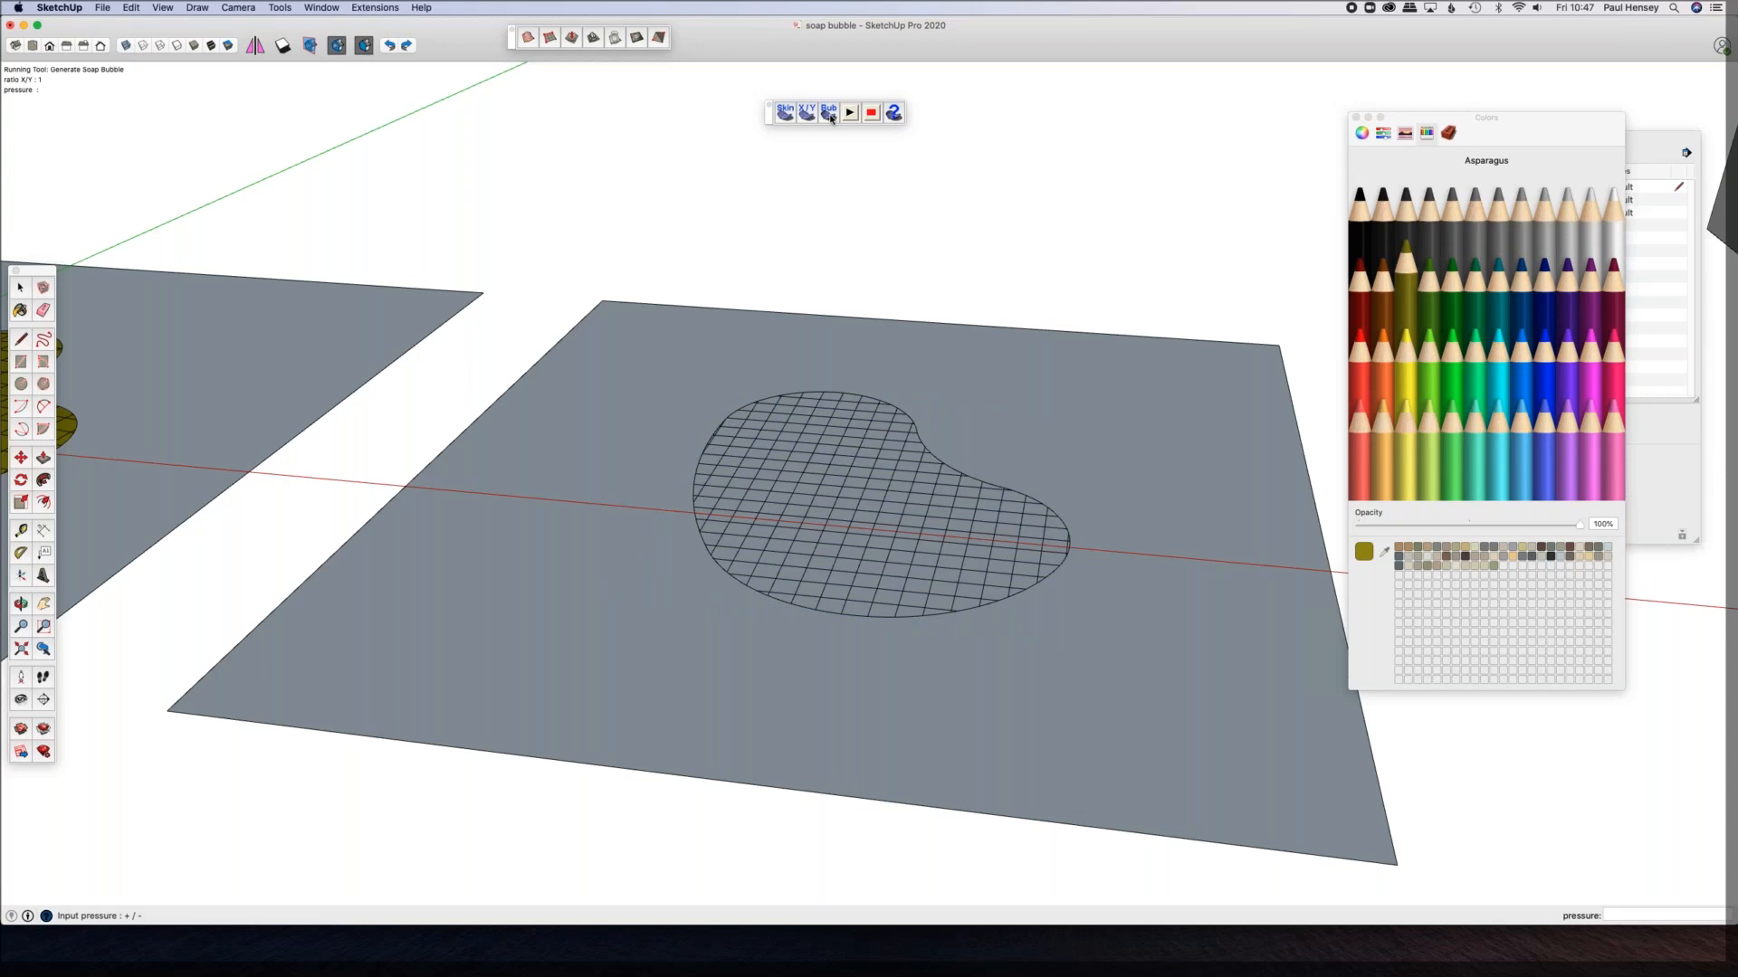
text(15)
key(Return)
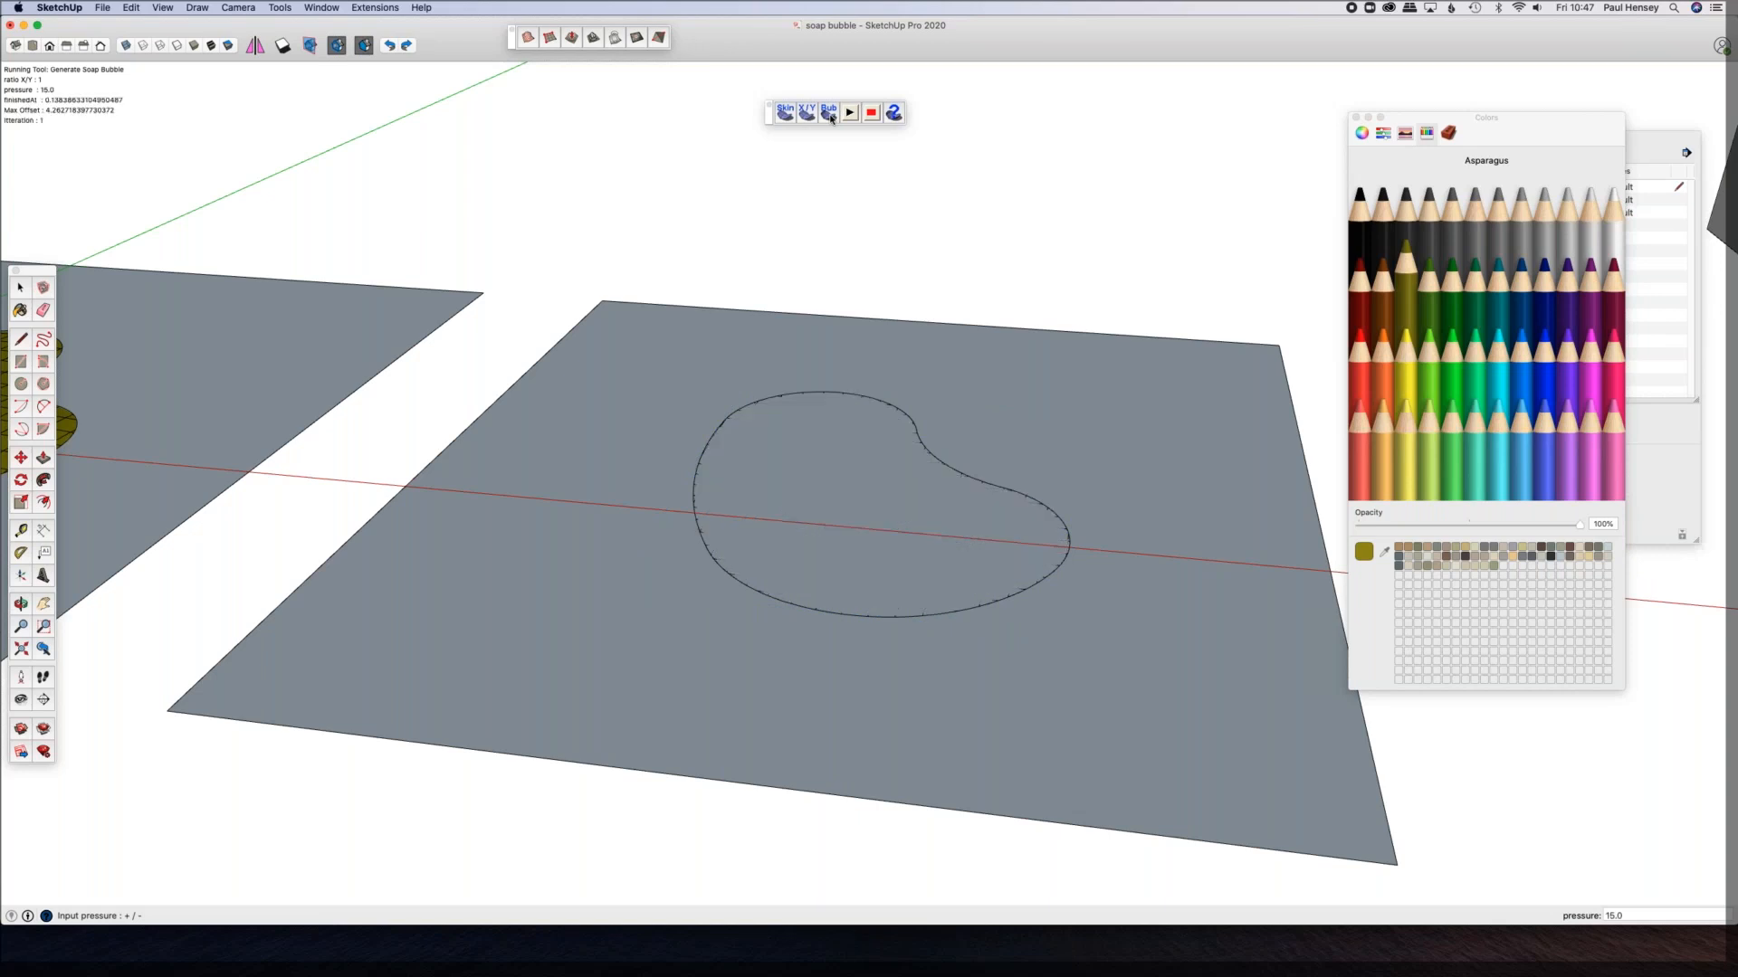
key(space)
click(895, 482)
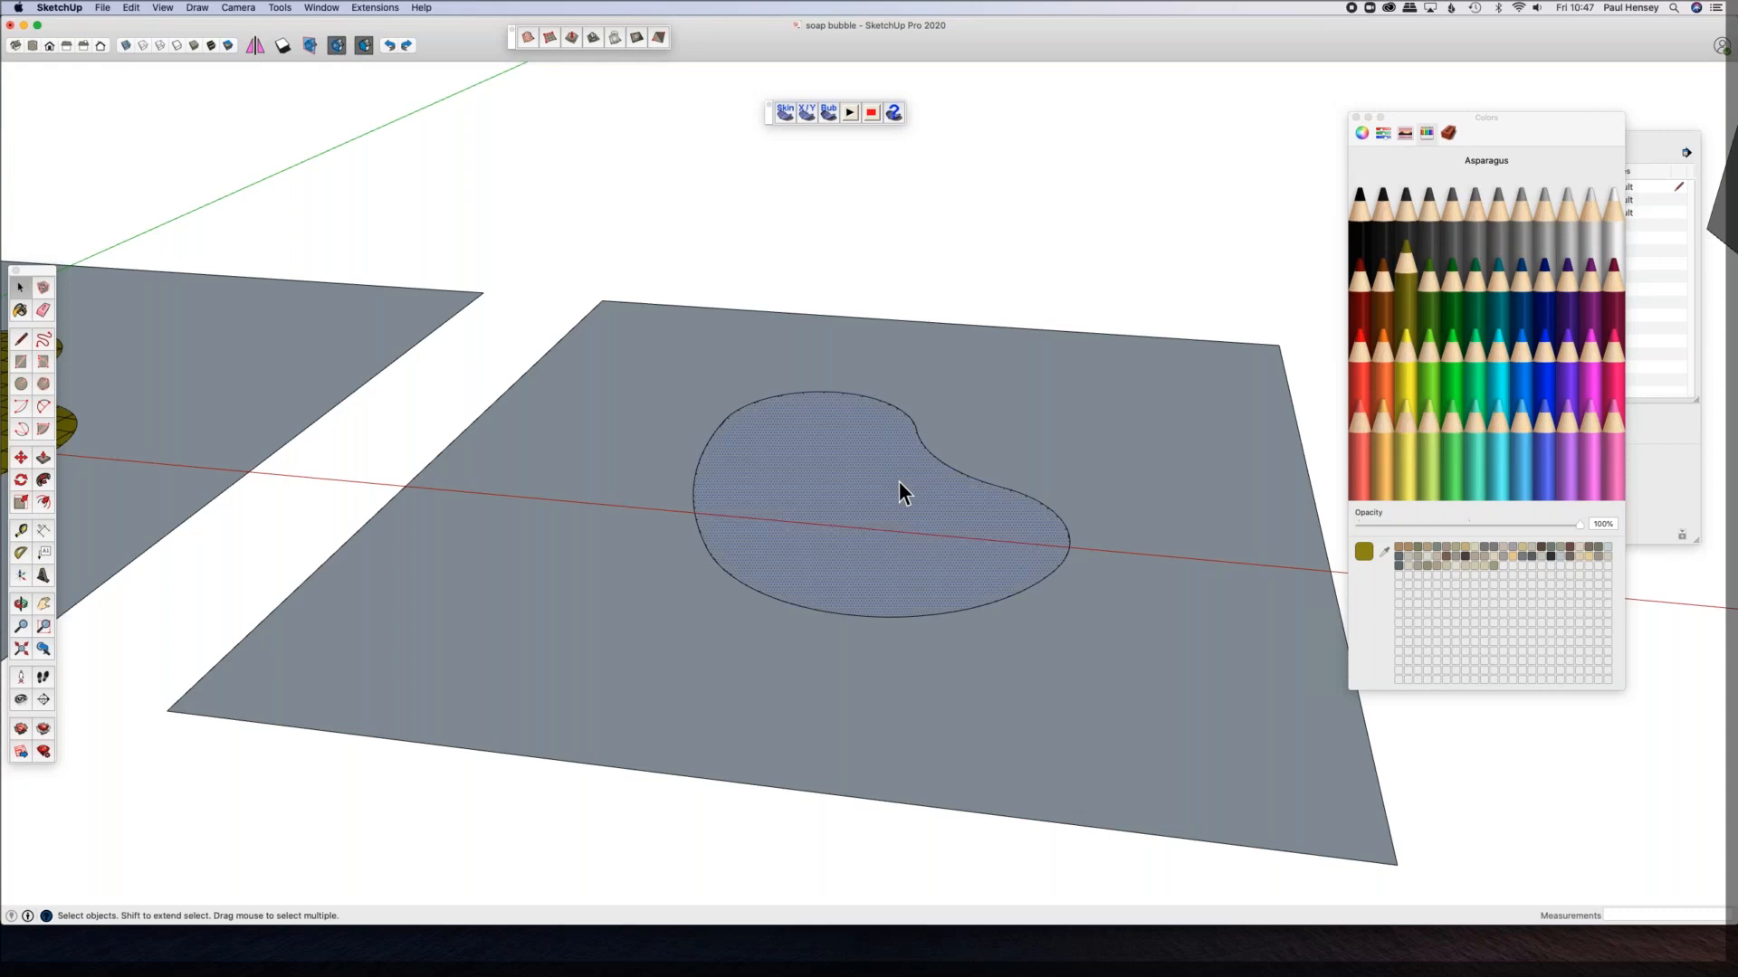
middle_drag(926, 570, 1132, 729)
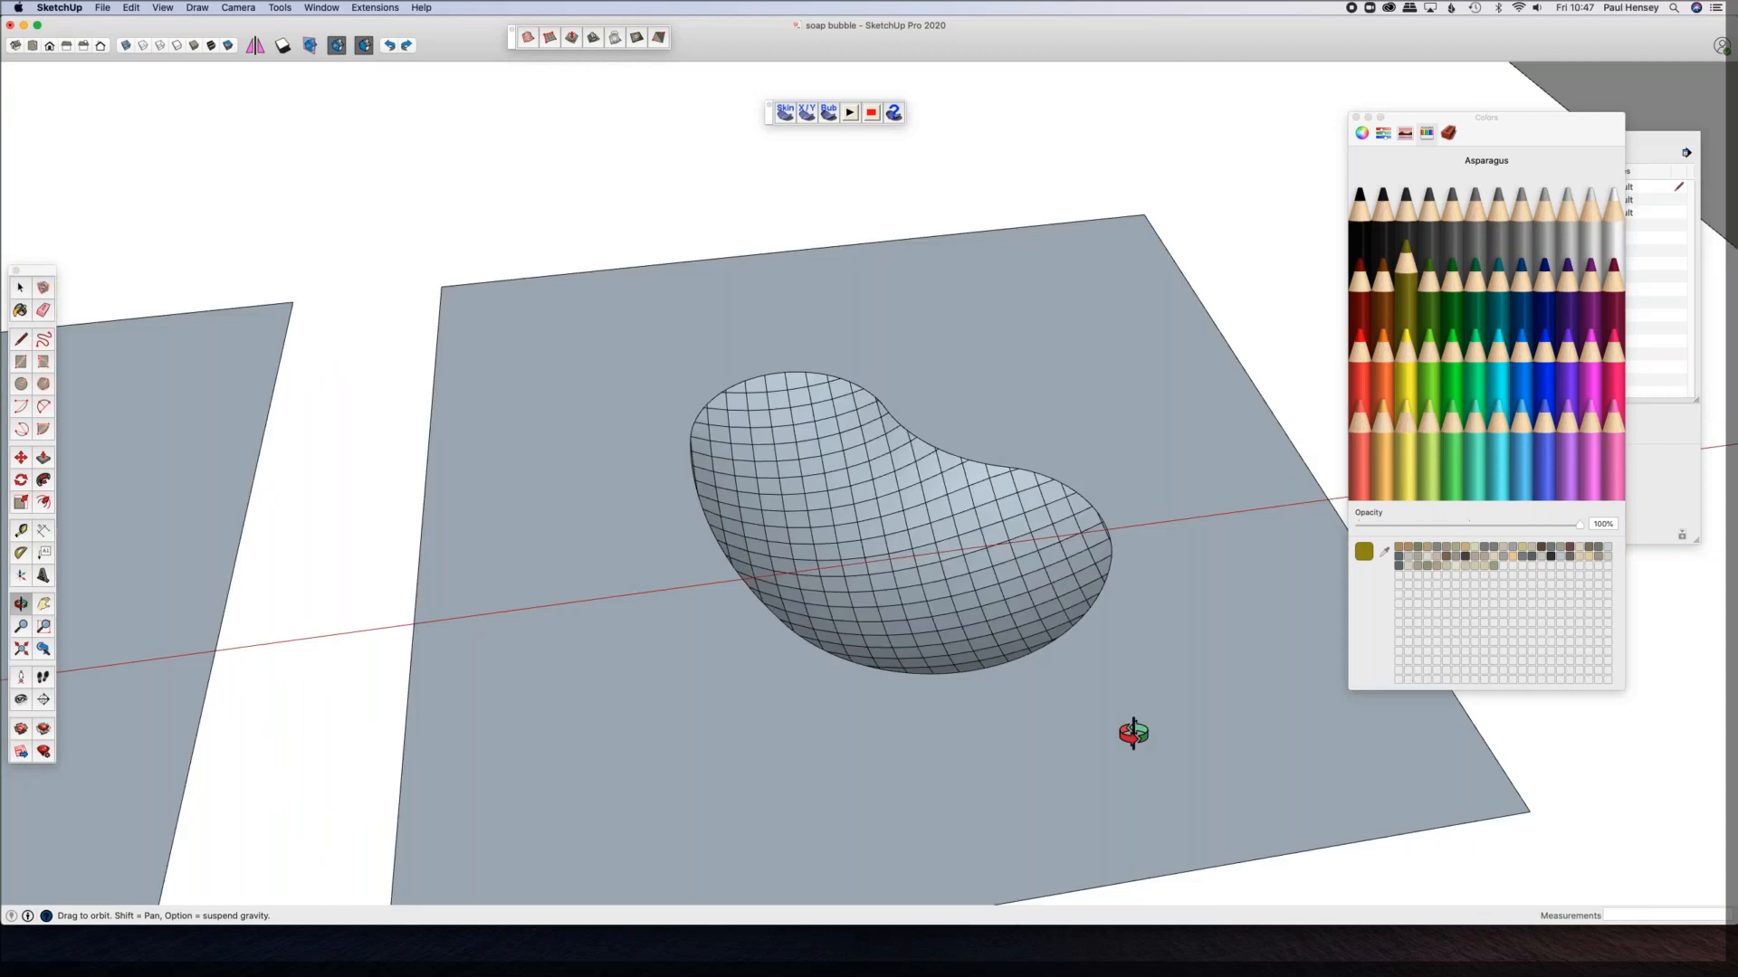
scroll(923, 431, up, 2)
scroll(923, 430, up, 3)
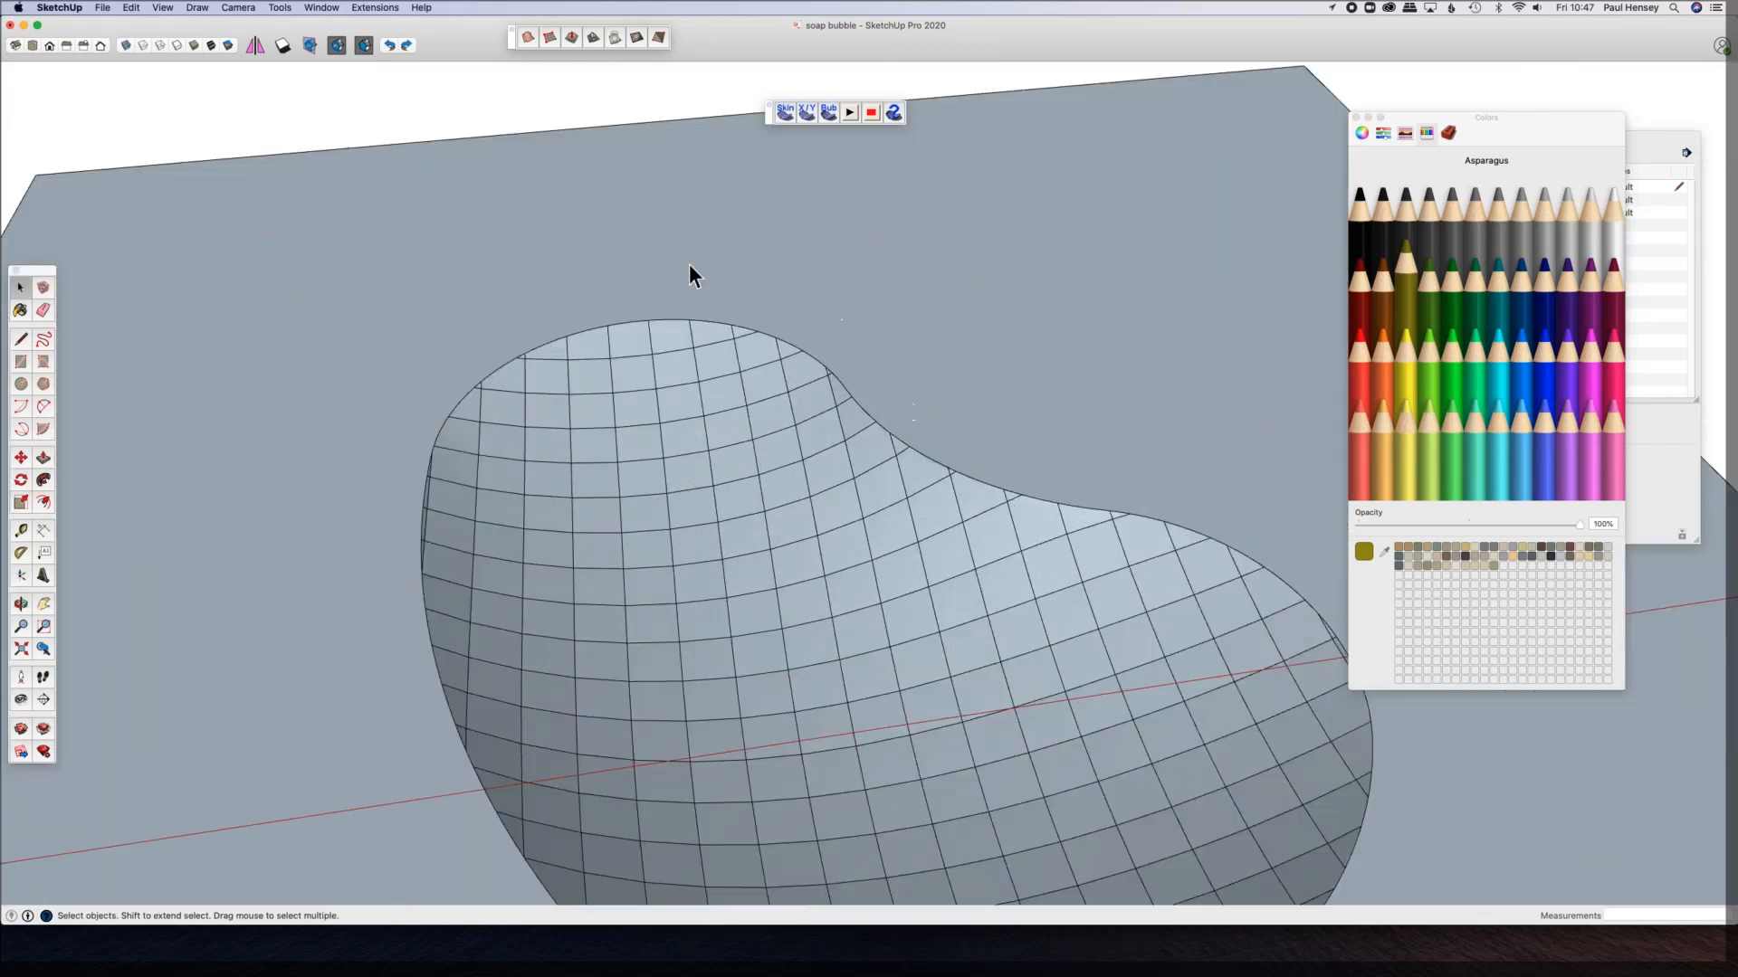
Step: Move the sunken bubble mesh about 1.26 m down, away from the rim of the bean-shaped opening
click(768, 504)
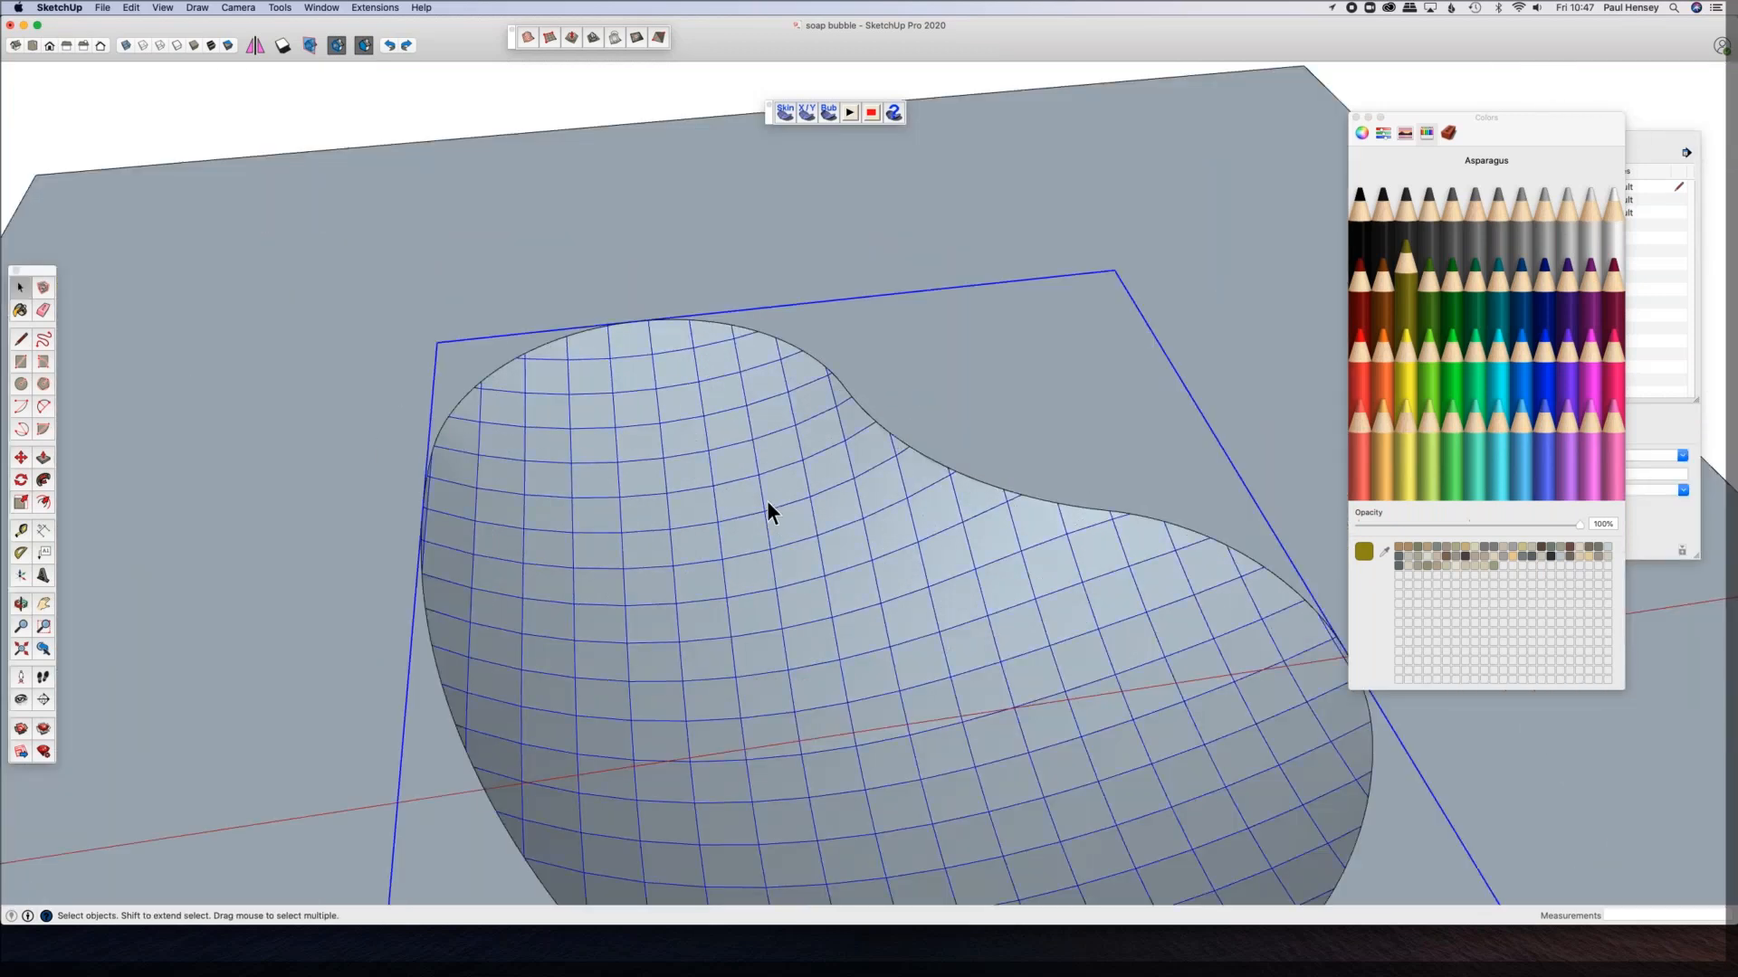
key(m)
click(759, 510)
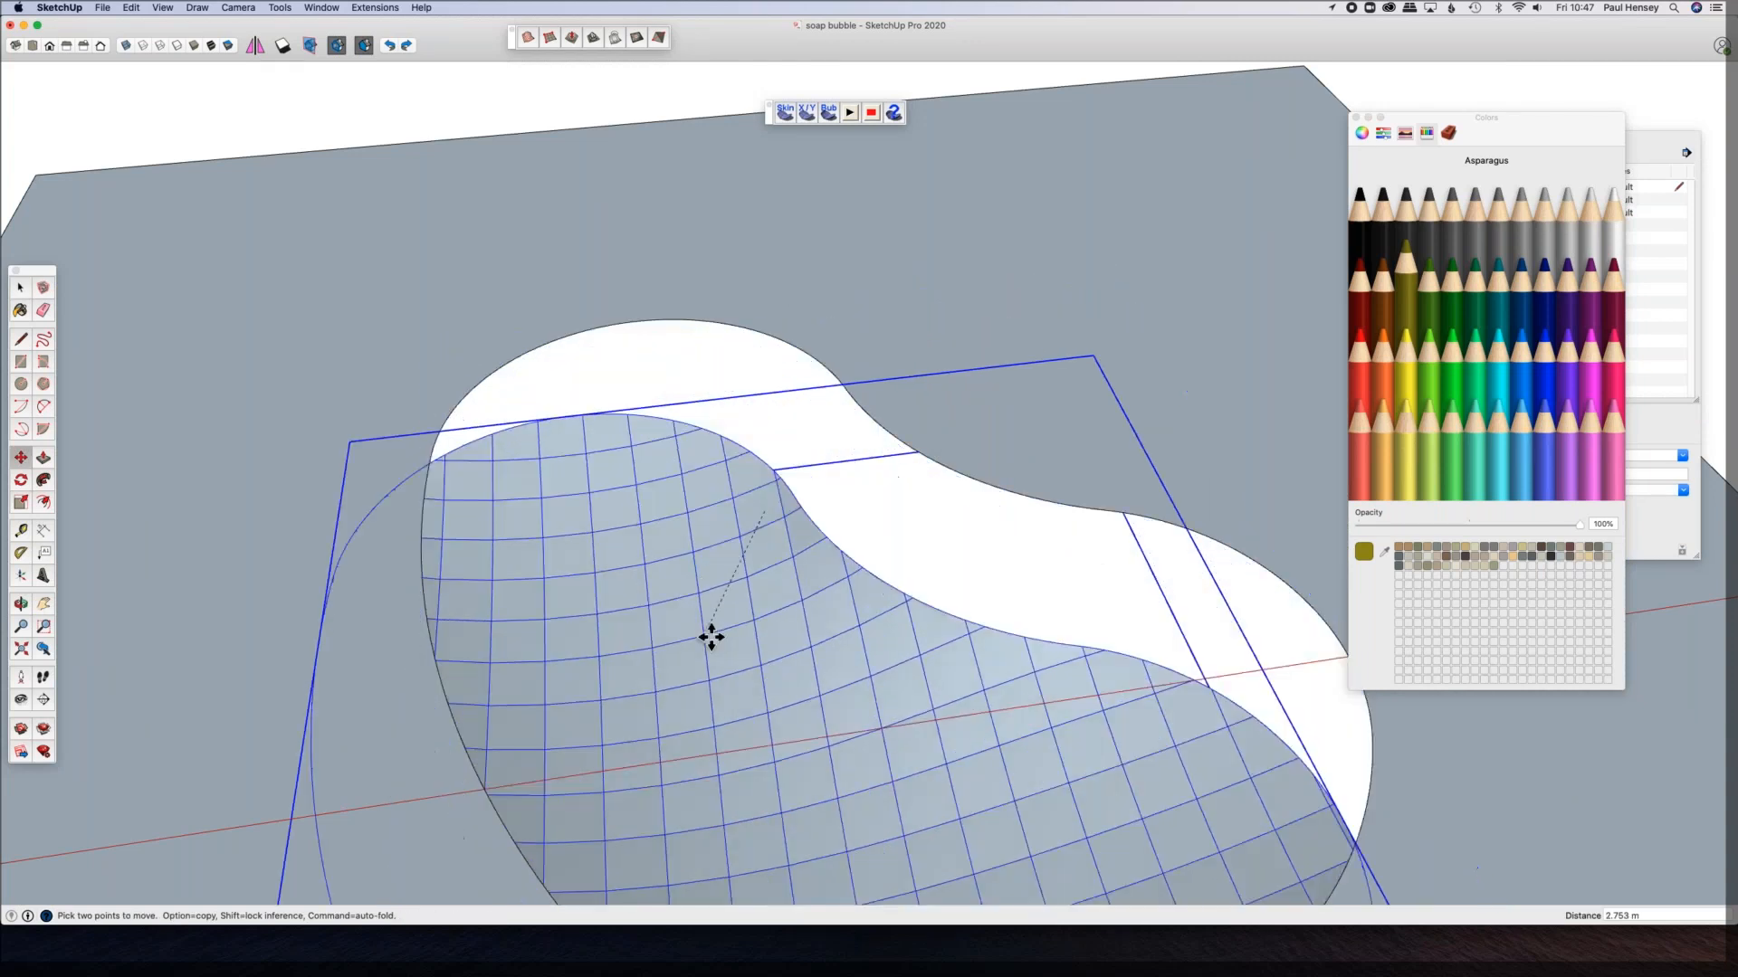
click(760, 570)
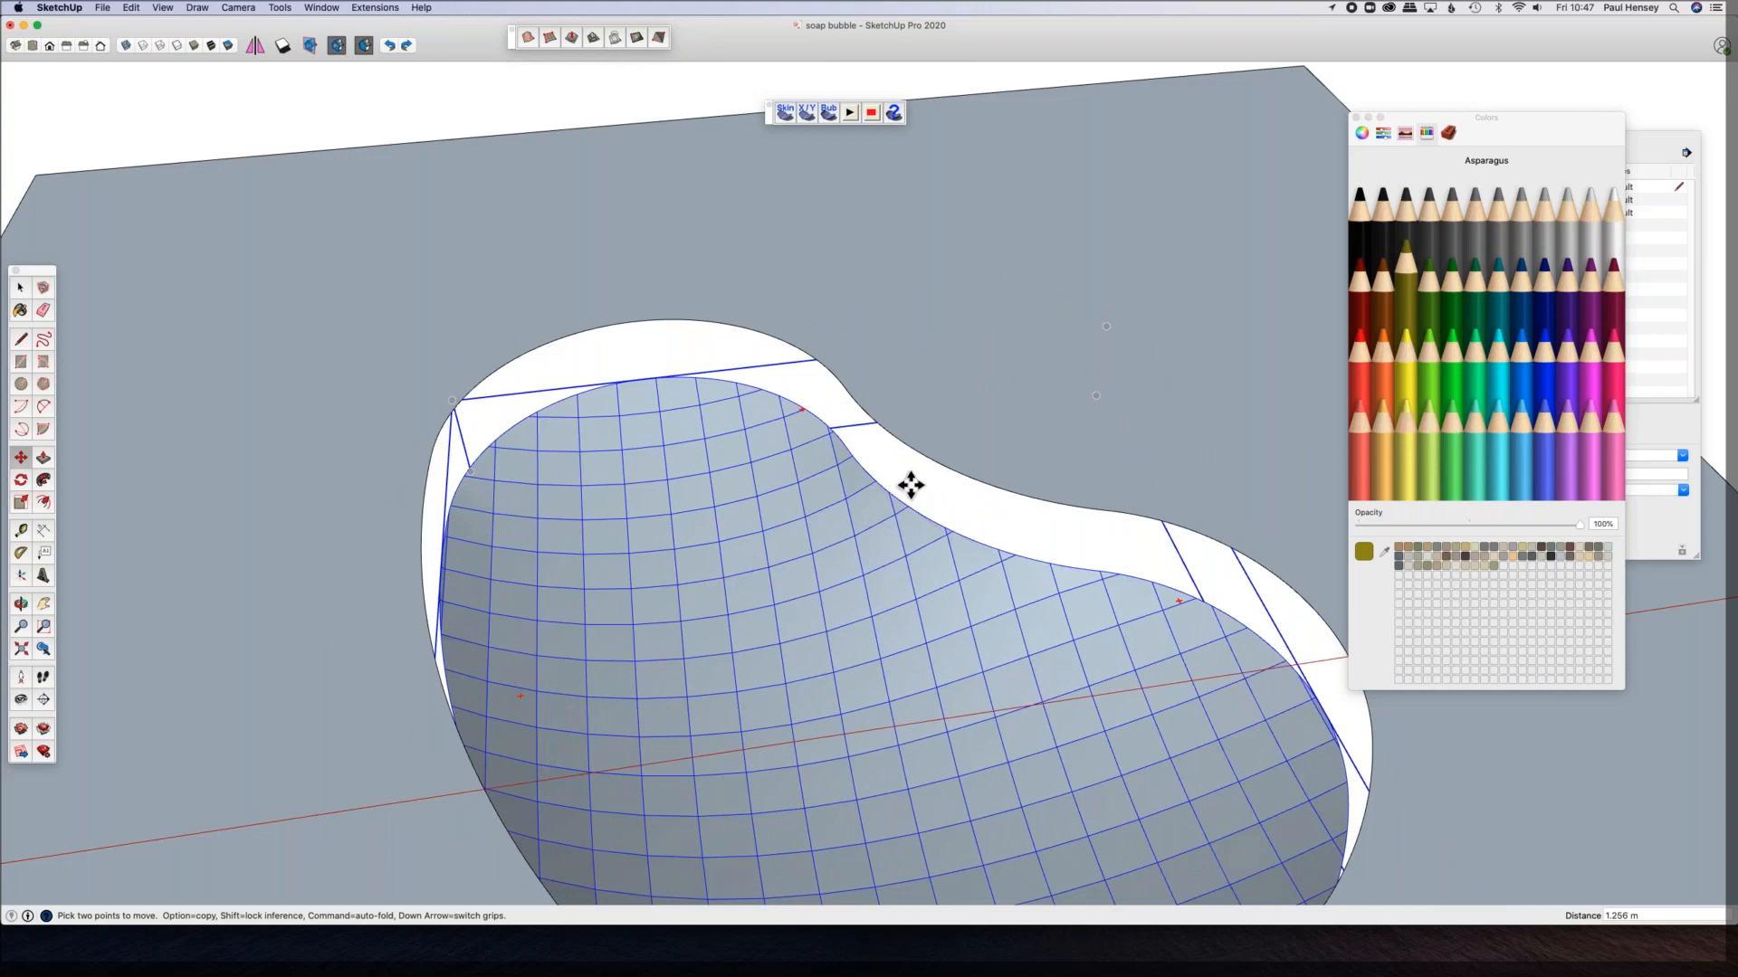
middle_drag(763, 426, 555, 380)
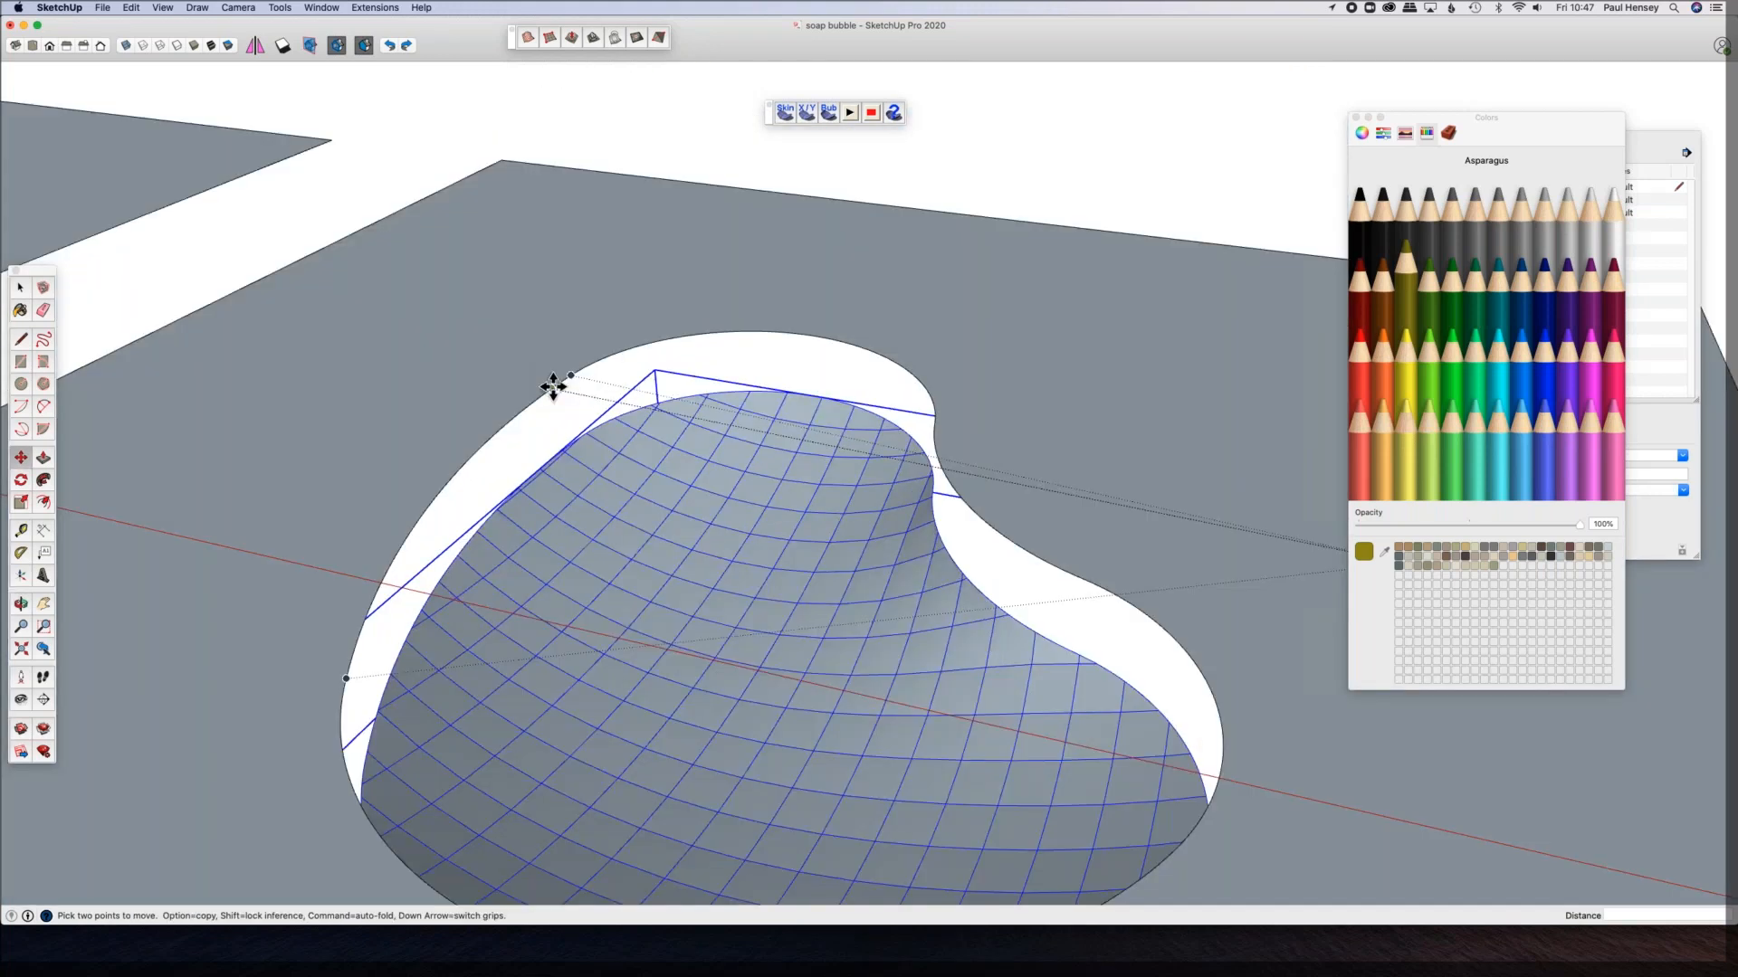
middle_drag(511, 242, 660, 101)
click(660, 103)
double_click(691, 323)
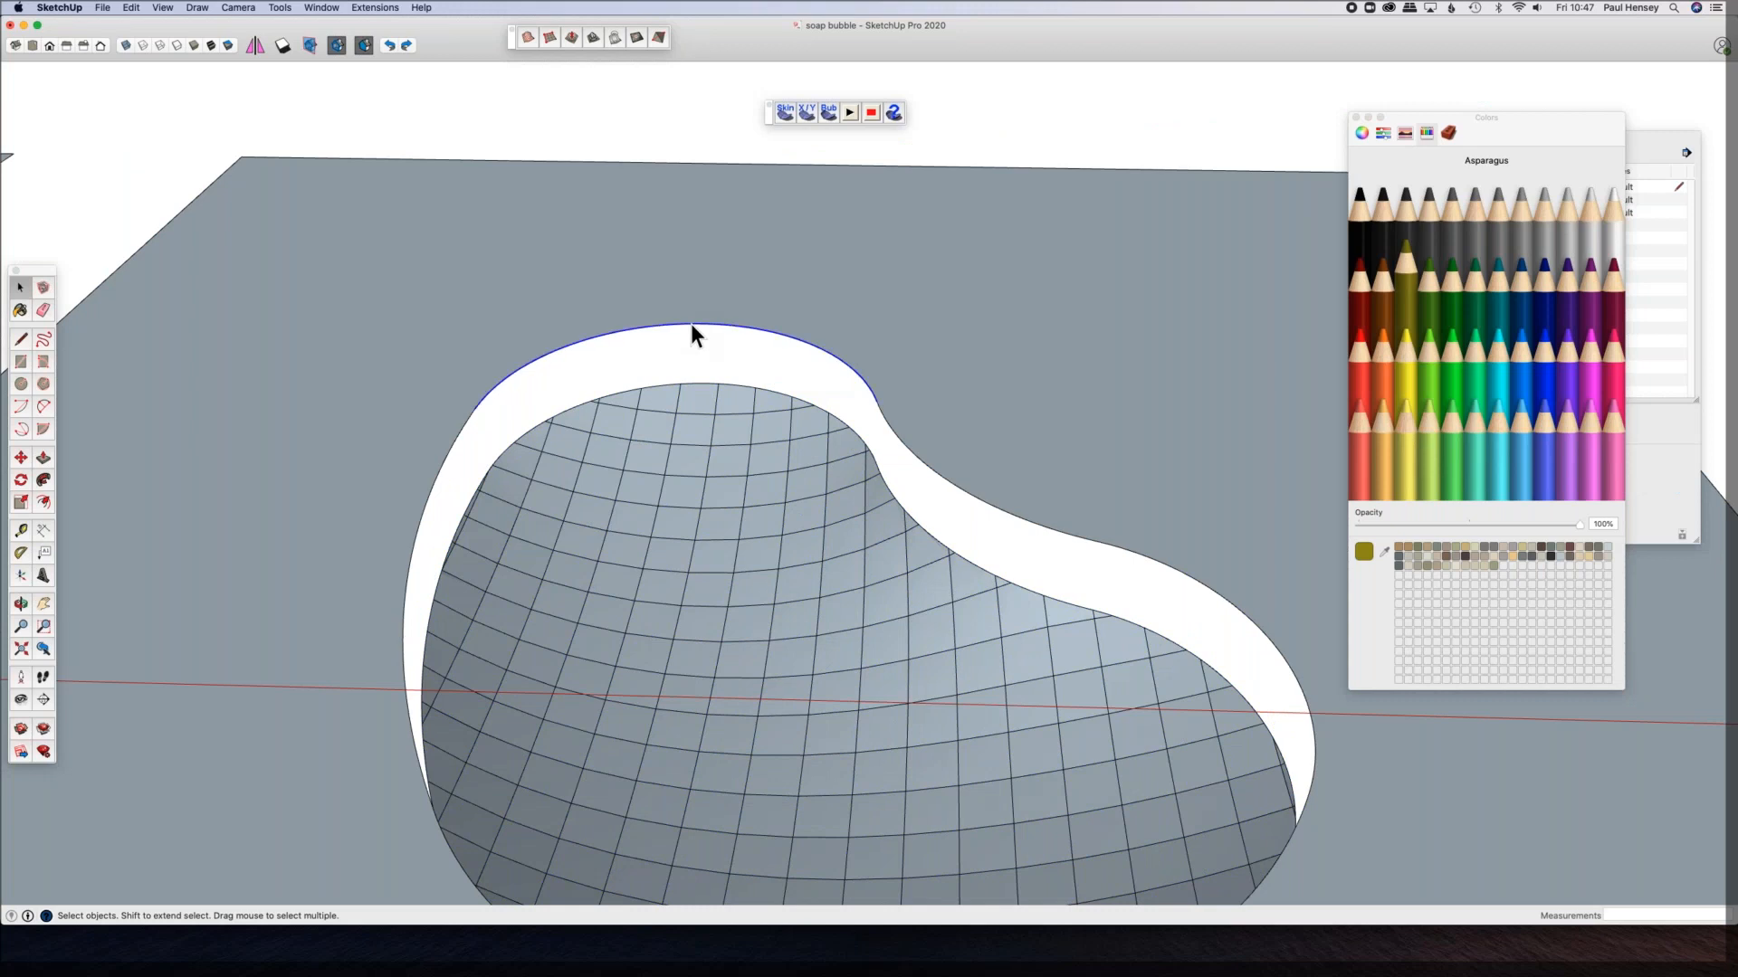
middle_drag(395, 232, 271, 181)
click(507, 462)
middle_drag(573, 638, 571, 586)
Step: Examine the building model with its two projecting walls, straight path and curved ground edge
scroll(621, 610, down, 5)
middle_drag(703, 575, 528, 501)
shift+middle_drag(516, 565, 338, 555)
scroll(411, 543, down, 2)
shift+middle_drag(624, 425, 244, 385)
shift+middle_drag(787, 453, 428, 360)
shift+middle_drag(878, 453, 885, 381)
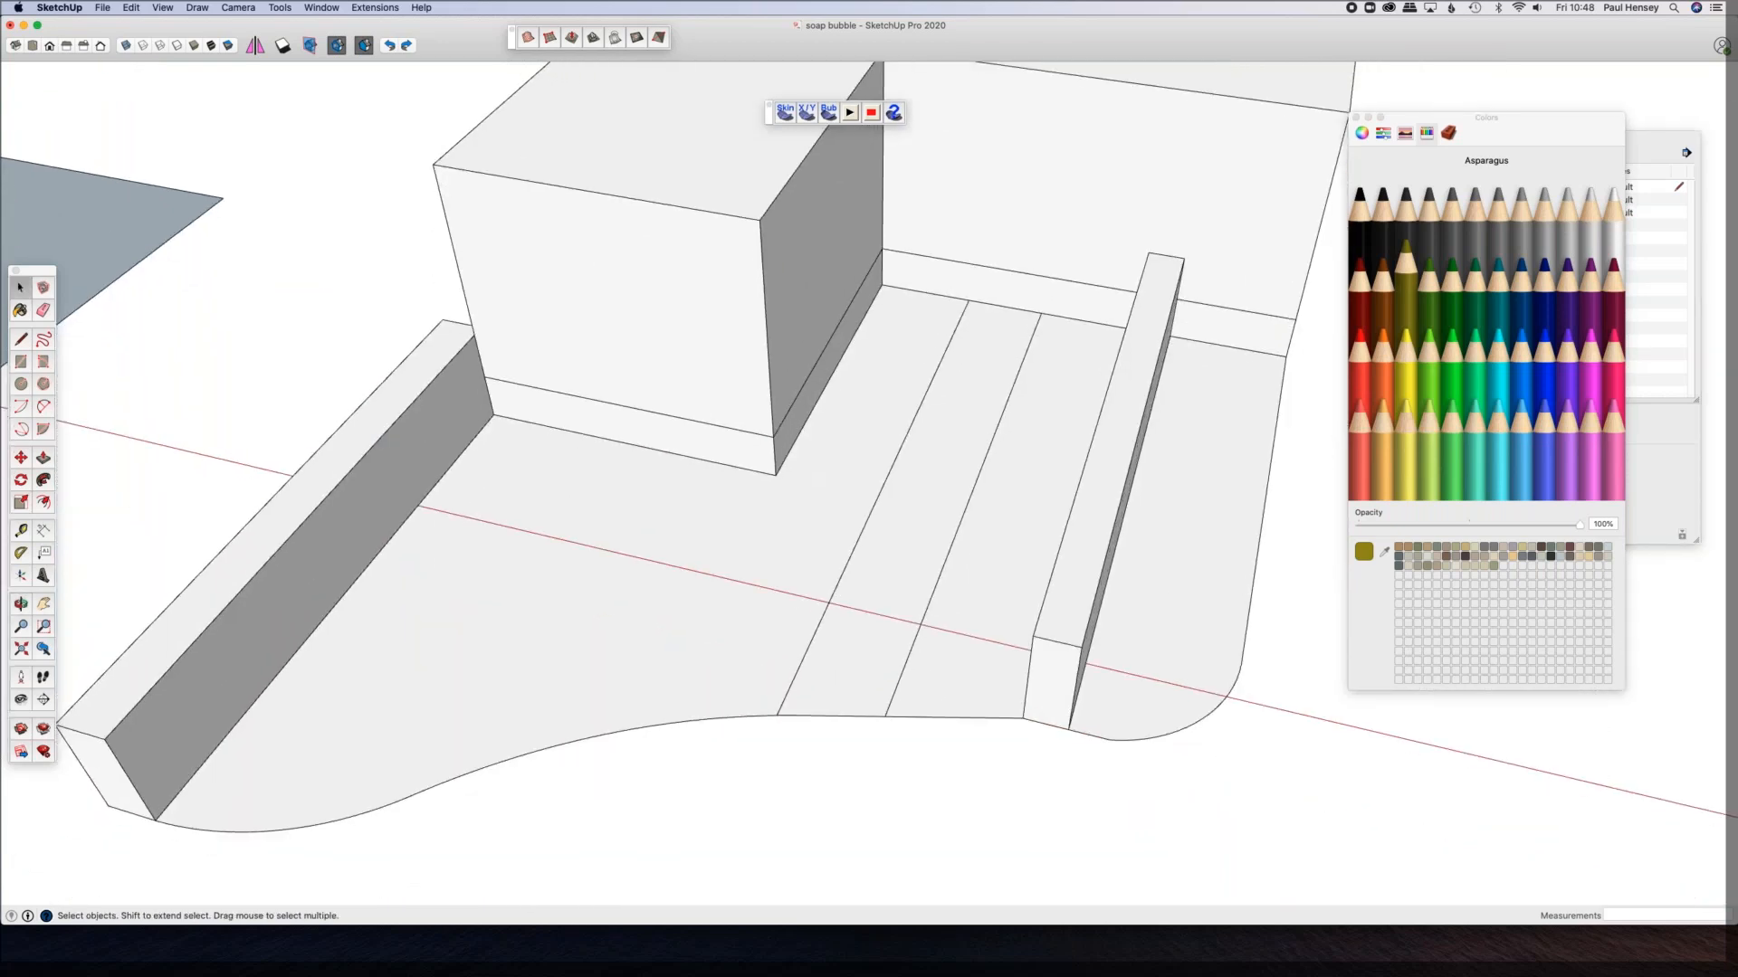
middle_drag(680, 554, 730, 335)
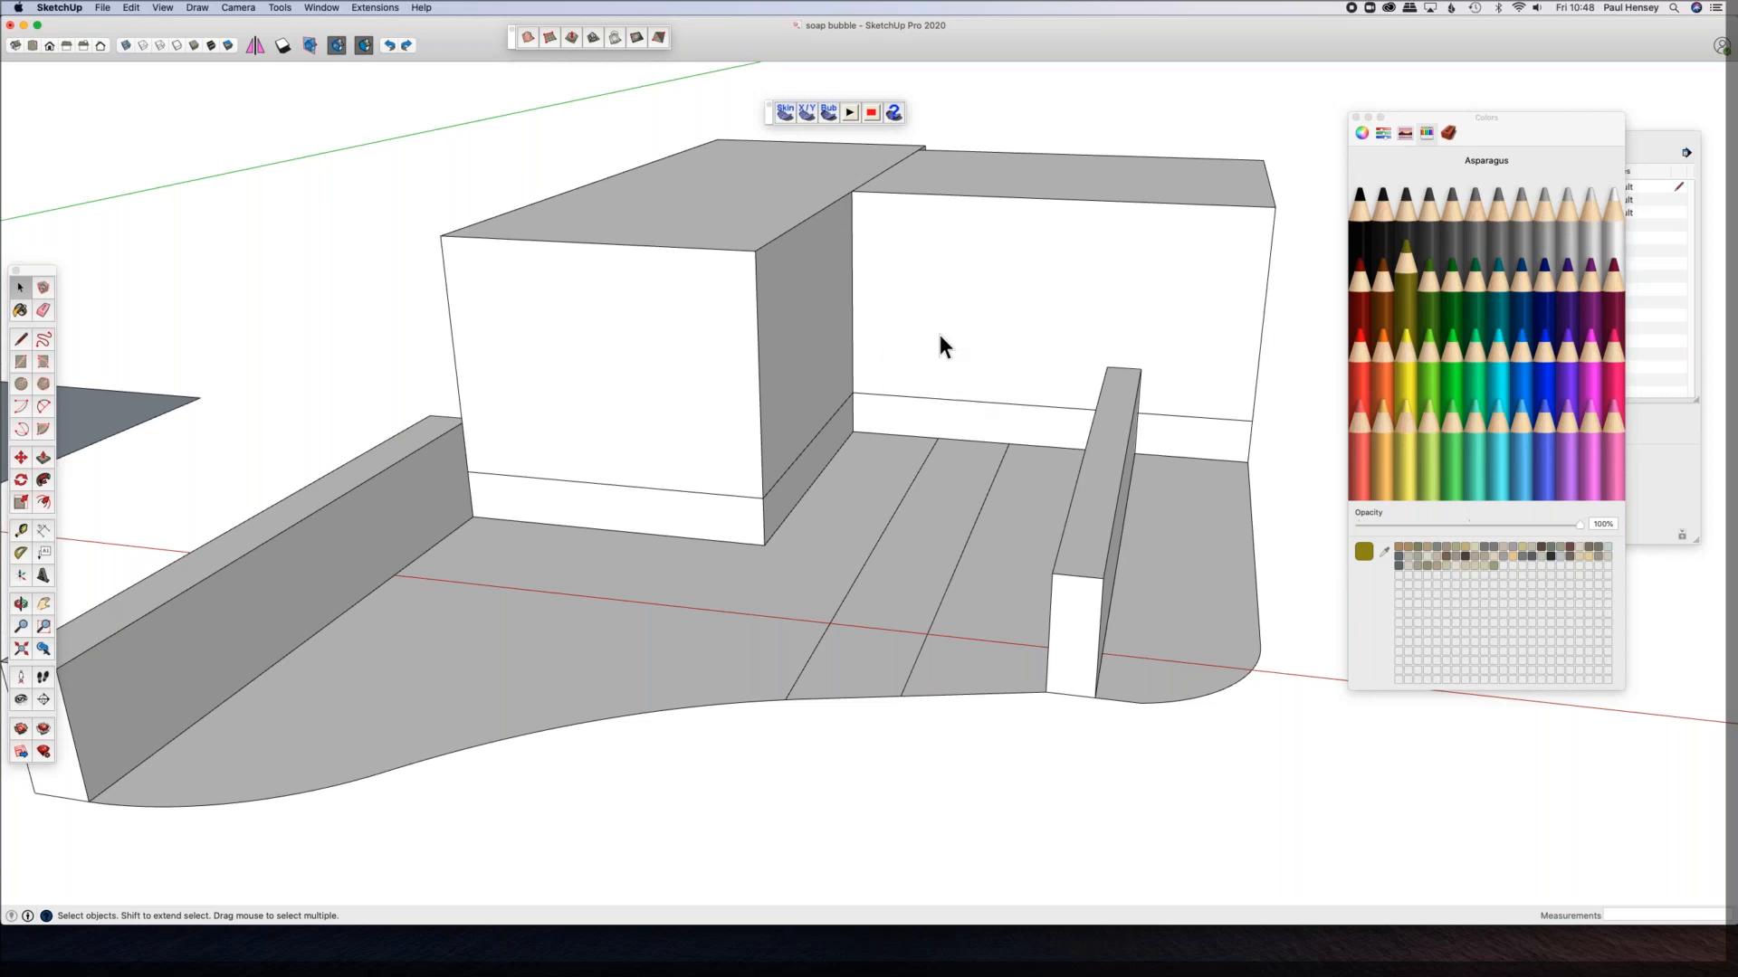
middle_drag(766, 458, 801, 507)
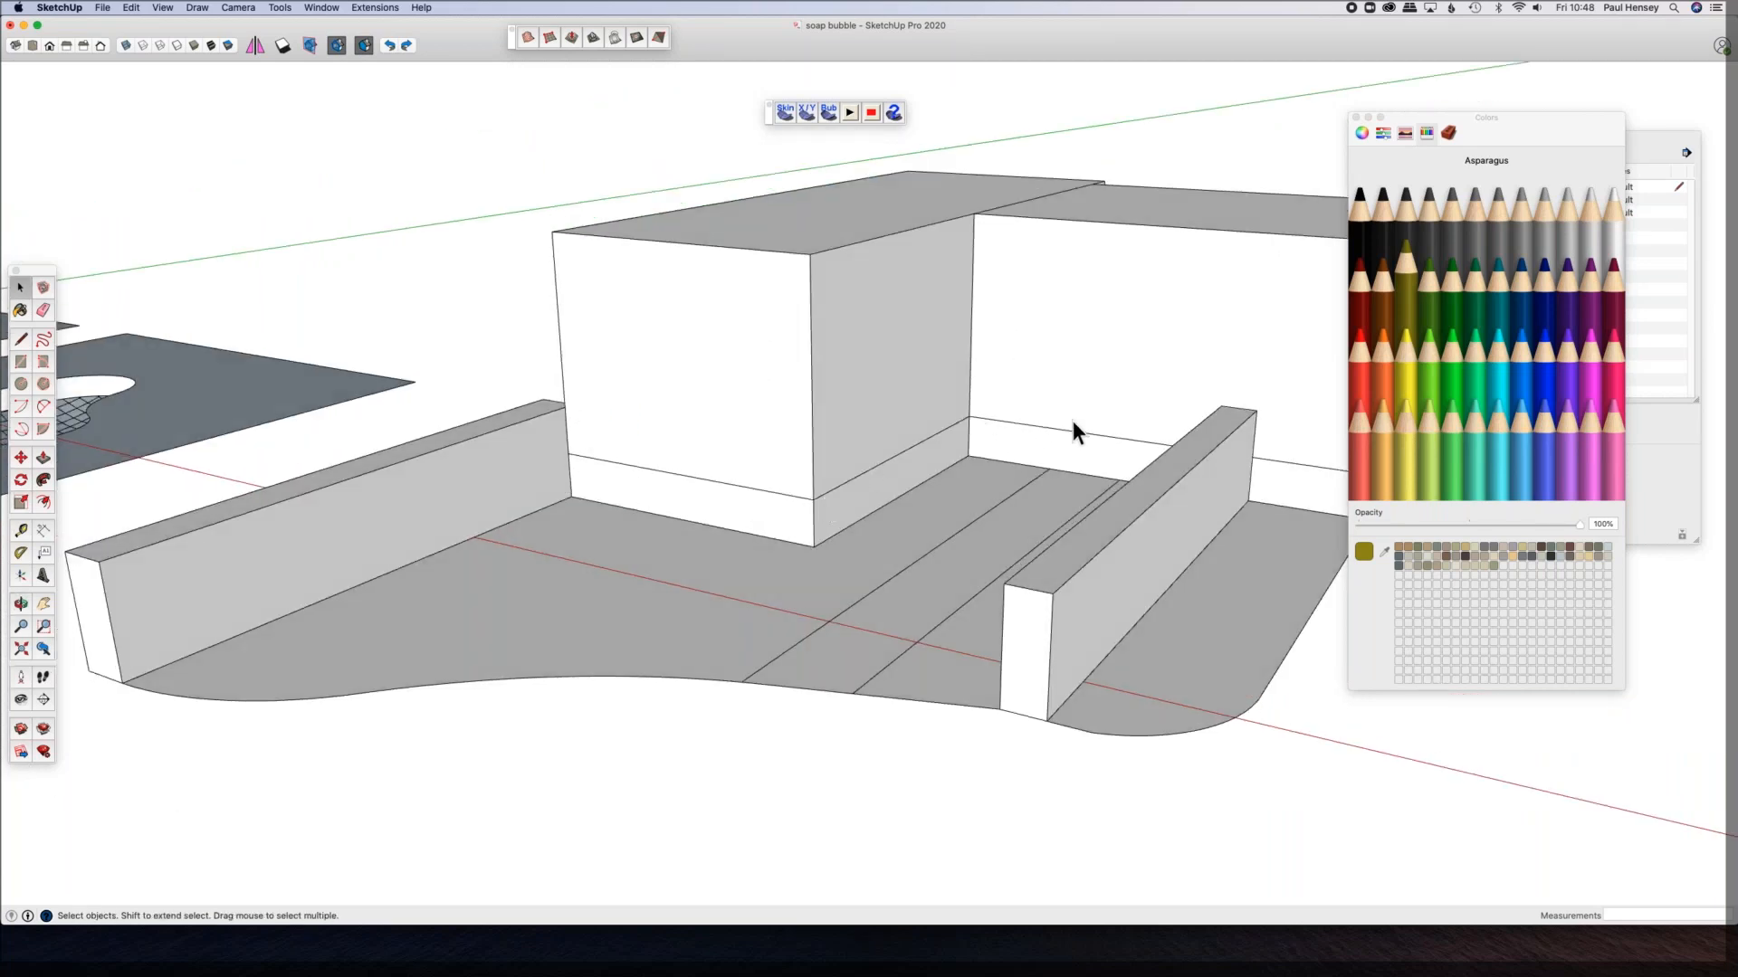
Step: Draw a door rectangle about 3 m wide and 4 m tall on the recessed building wall, standing on the base line above the path
middle_drag(889, 430, 1066, 350)
key(r)
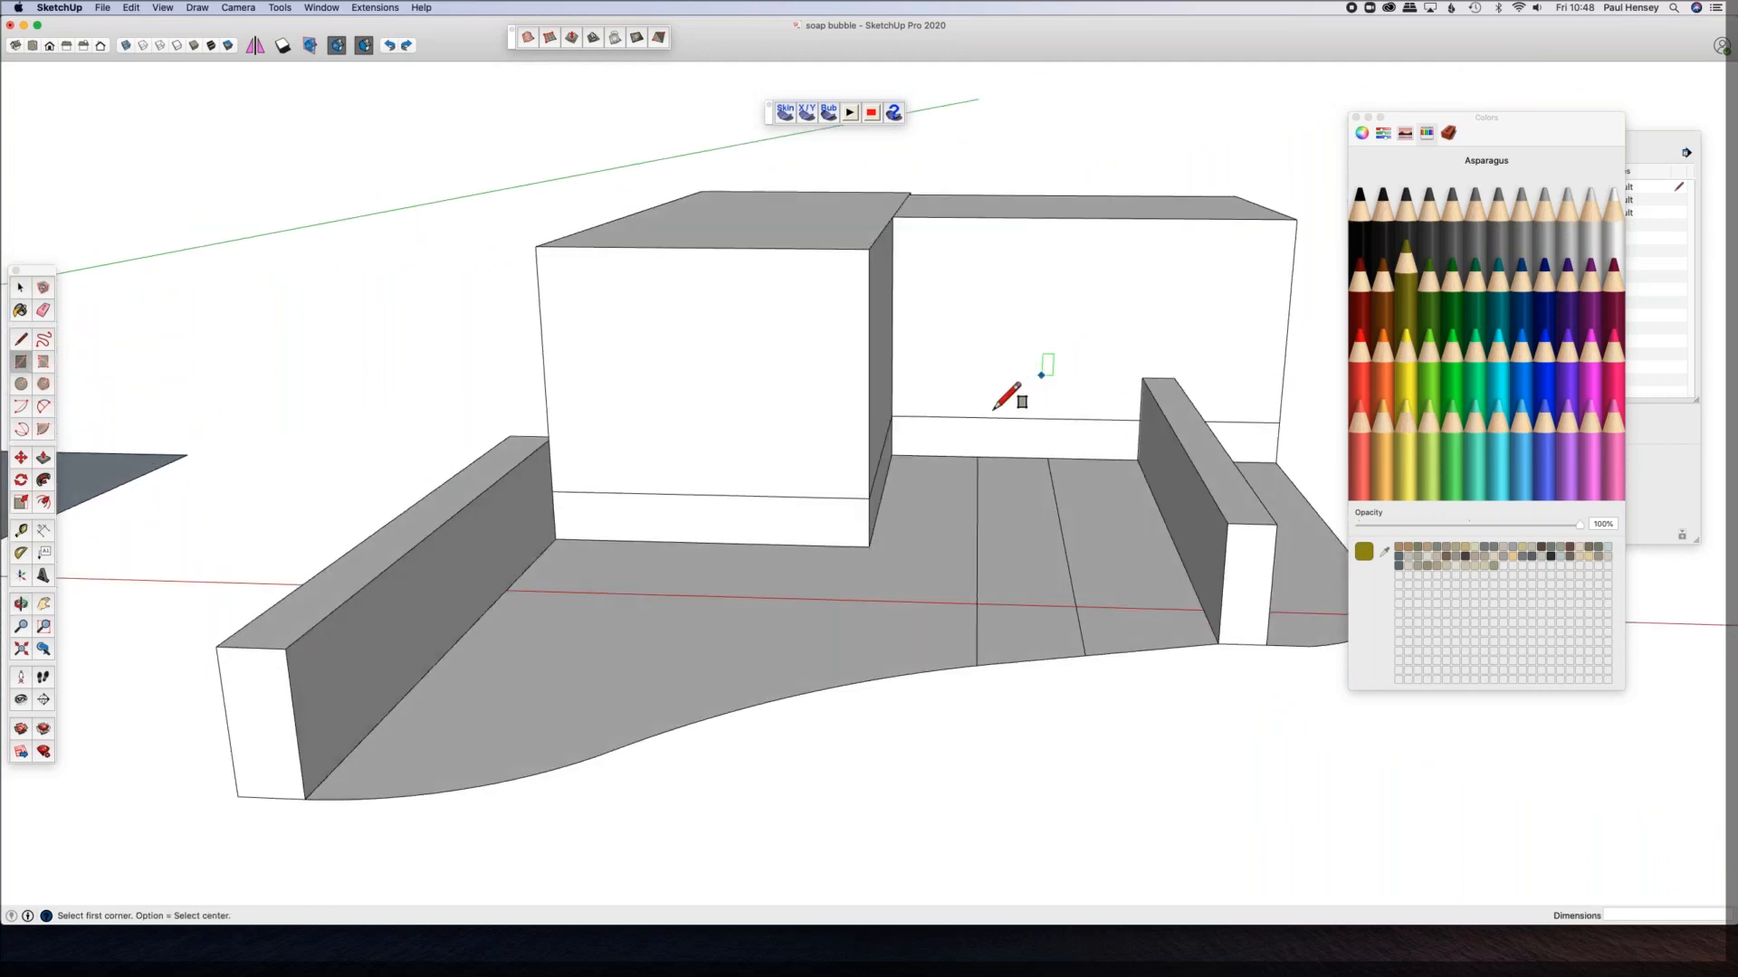
click(979, 417)
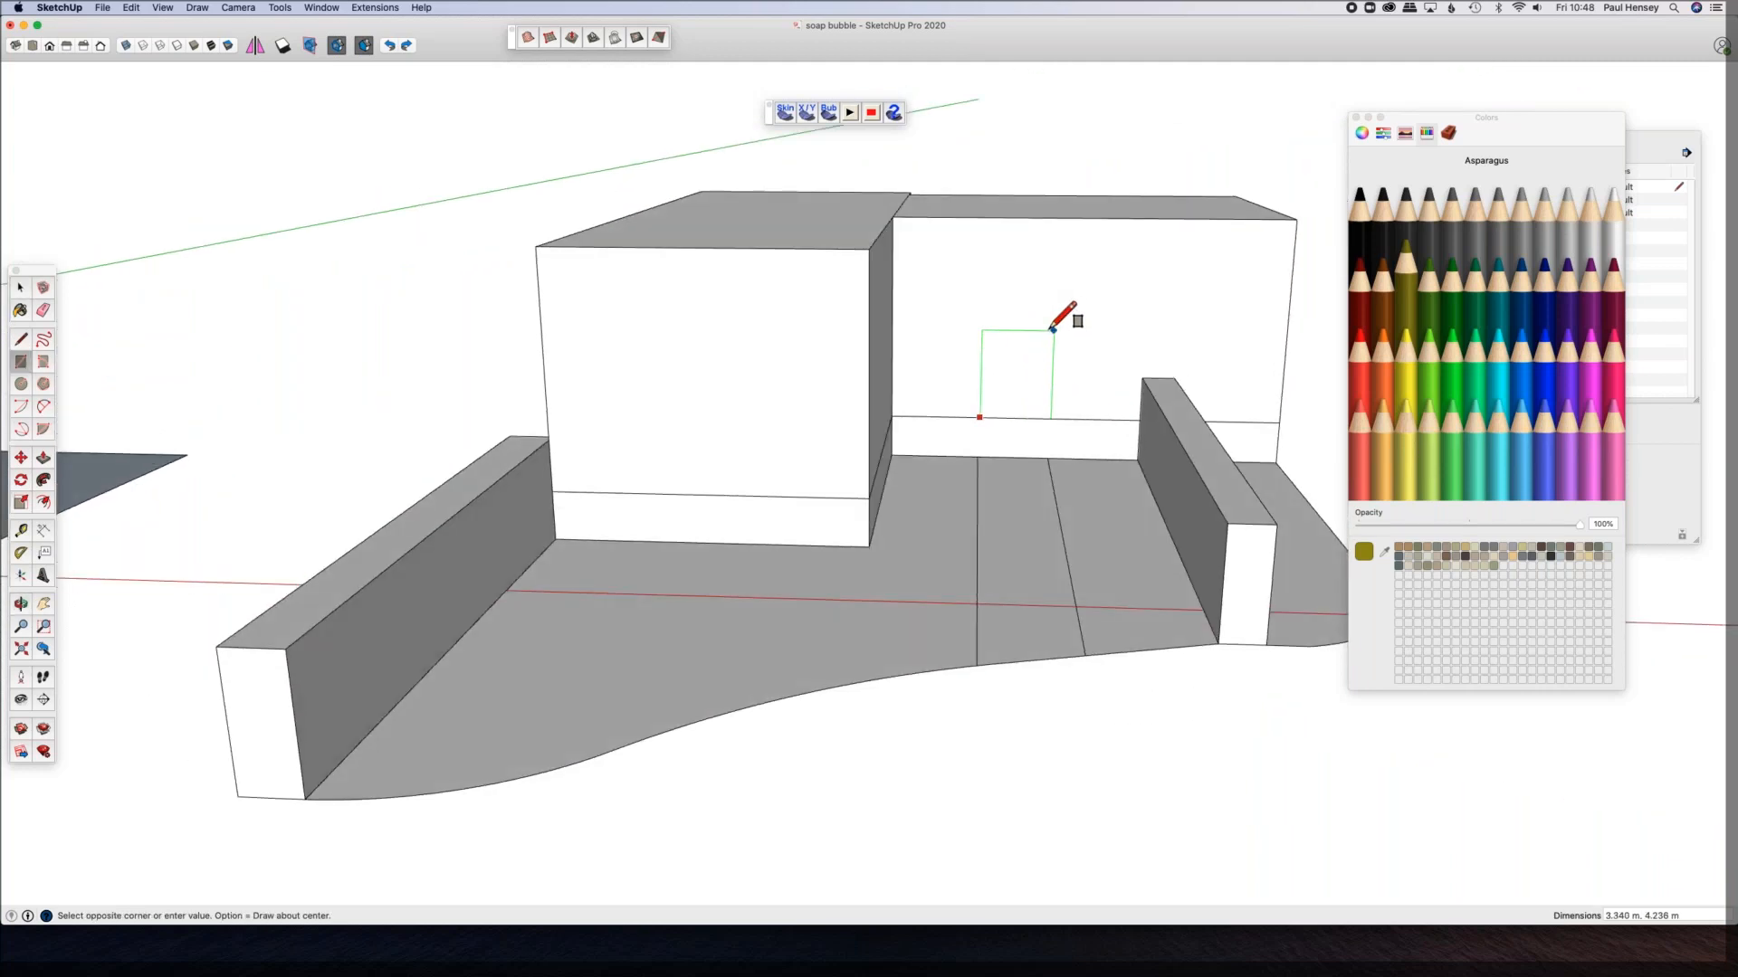
click(1048, 328)
key(space)
middle_drag(611, 590, 705, 470)
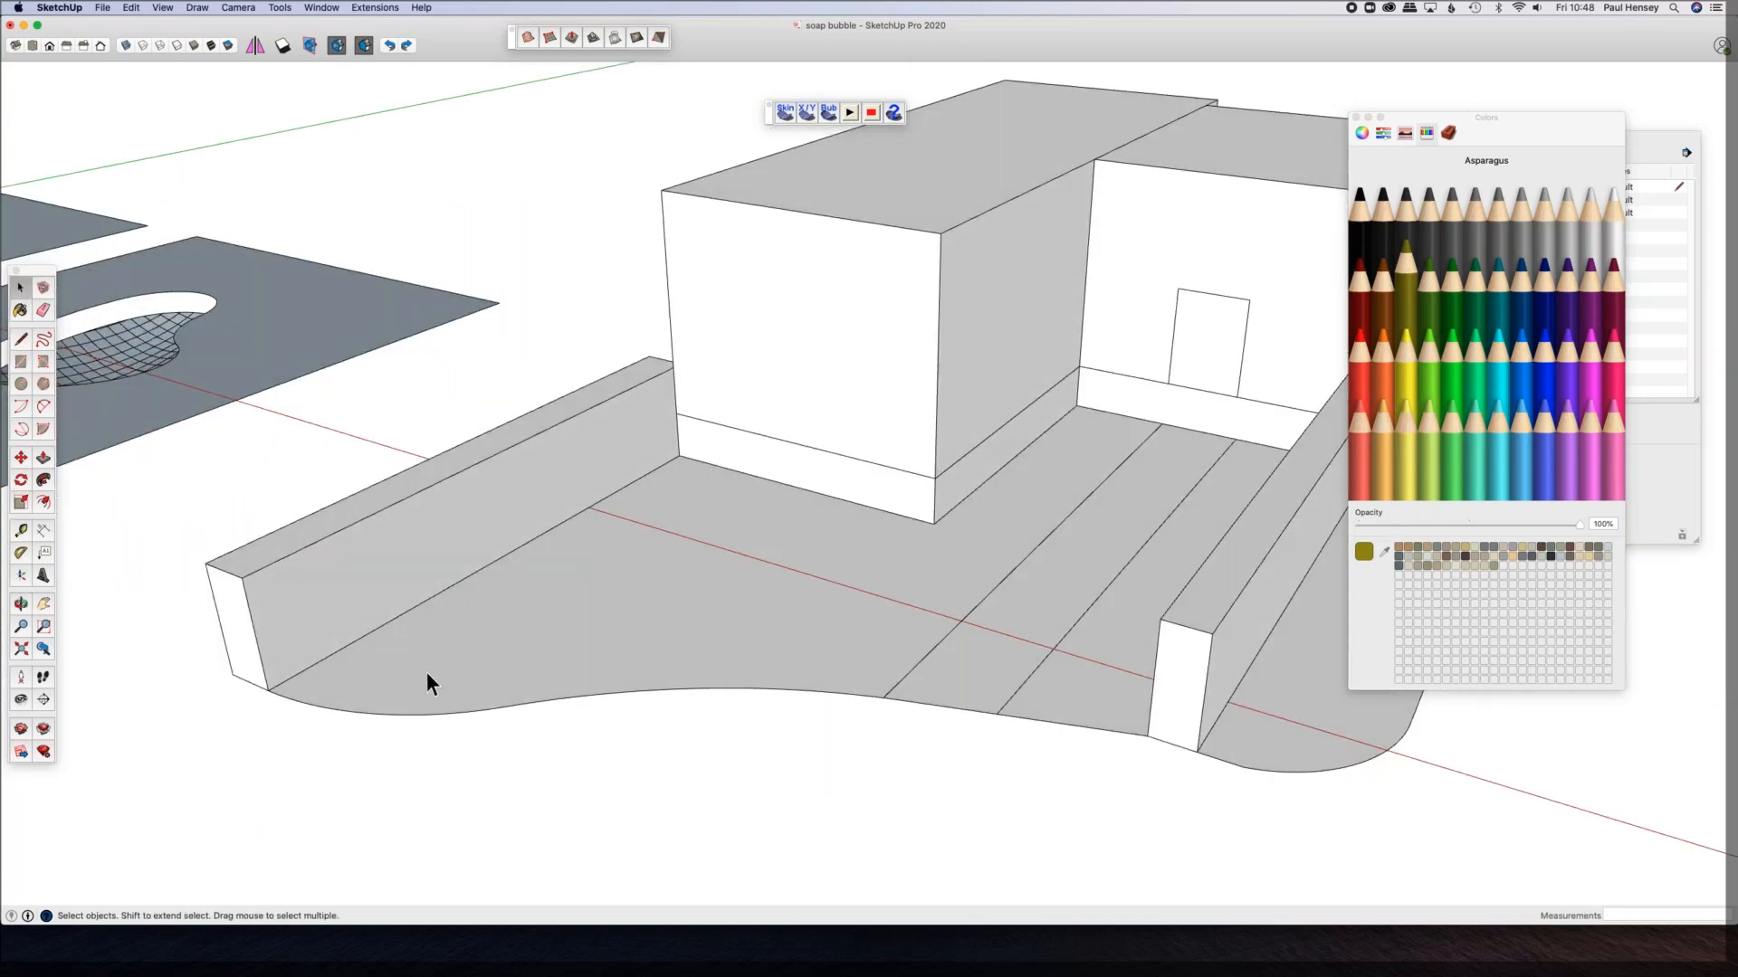
middle_drag(964, 545, 215, 623)
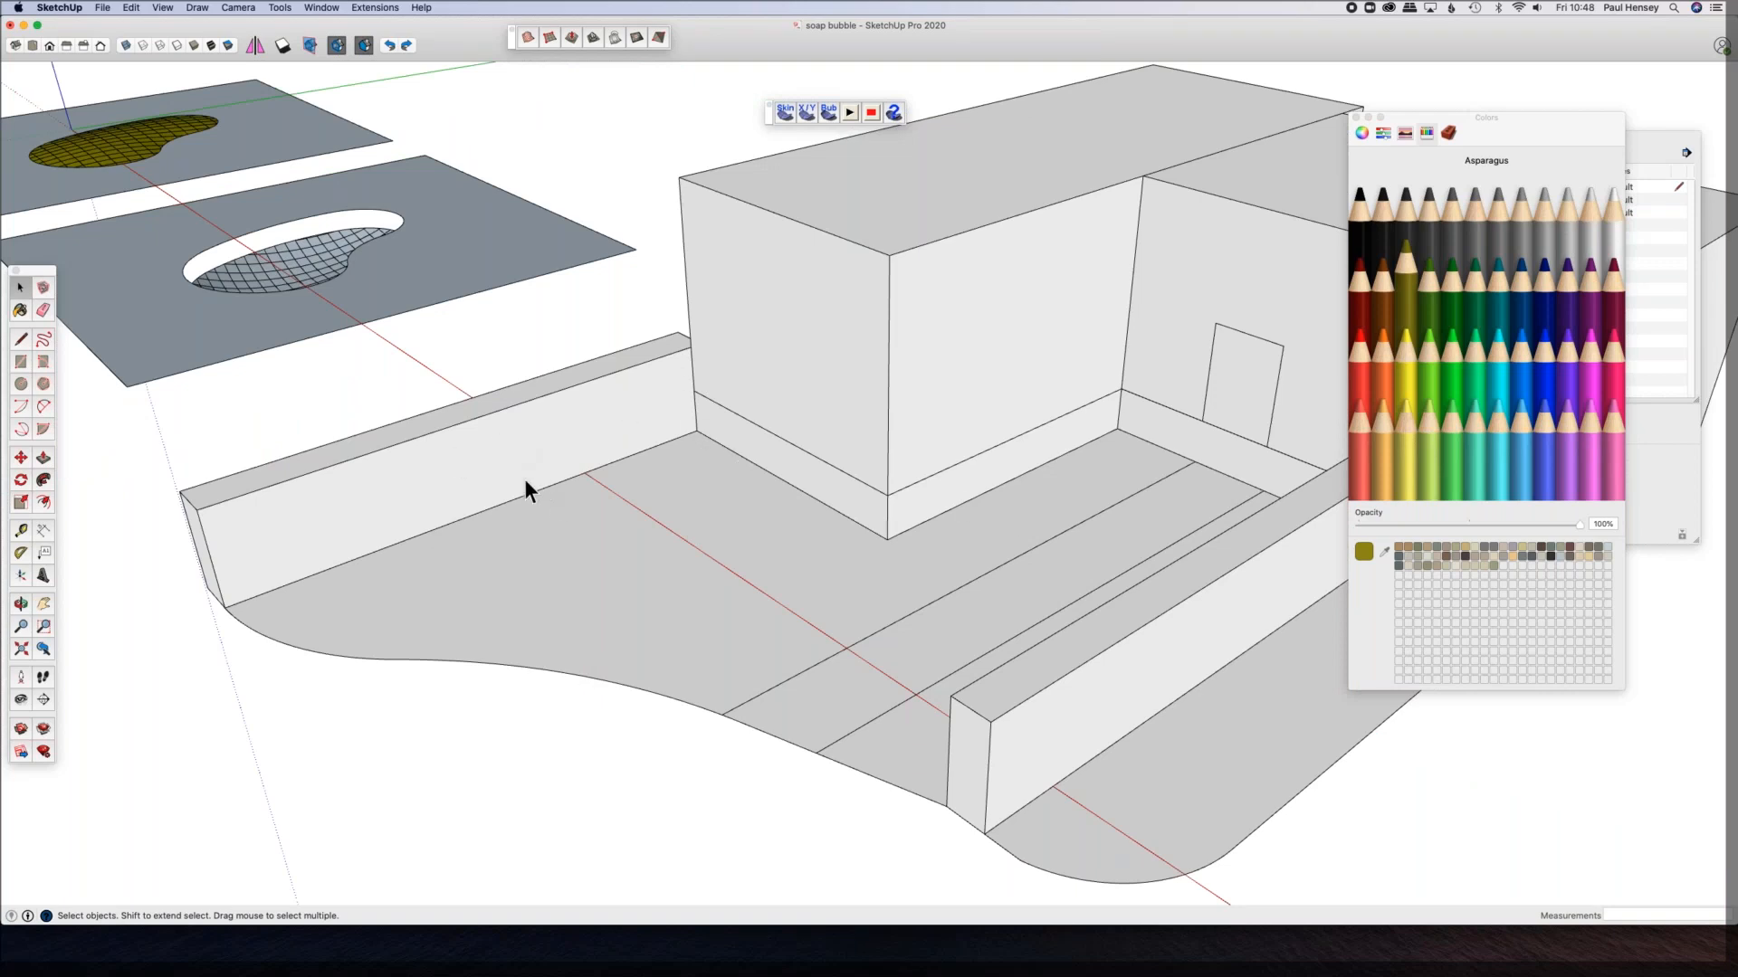
middle_drag(733, 631, 525, 593)
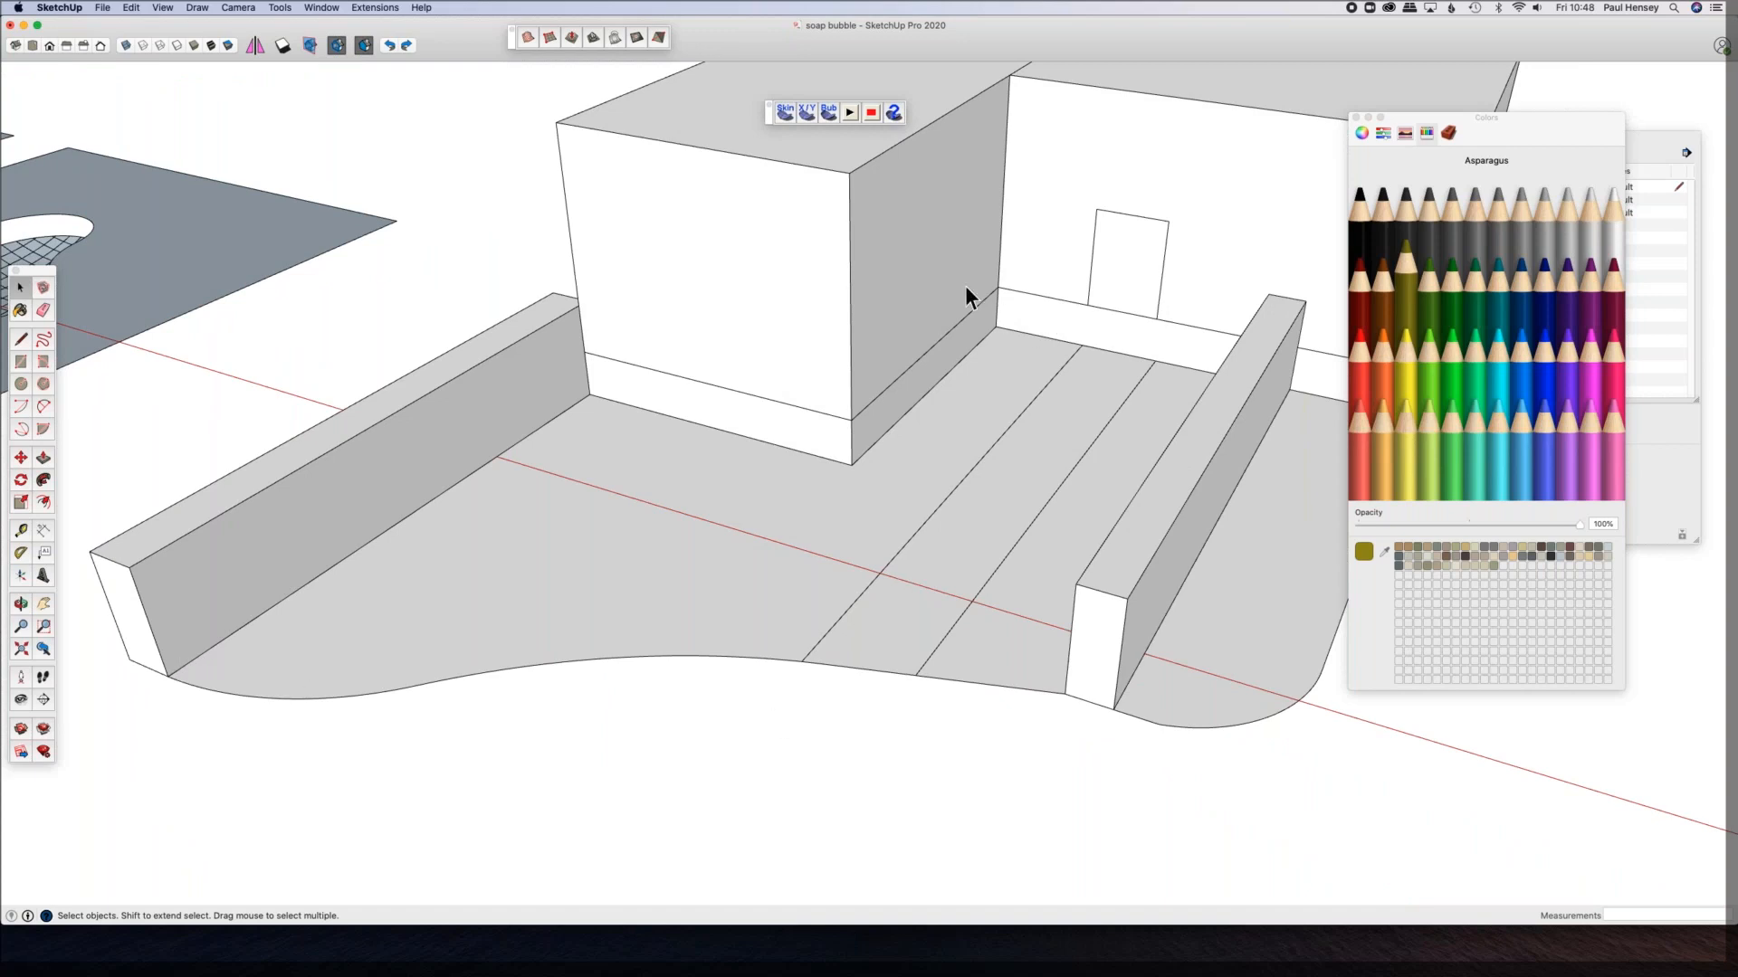
mouse_move(596, 617)
middle_down()
mouse_move(690, 655)
mouse_move(660, 648)
mouse_move(651, 503)
mouse_move(485, 430)
mouse_move(457, 452)
middle_up()
key(l)
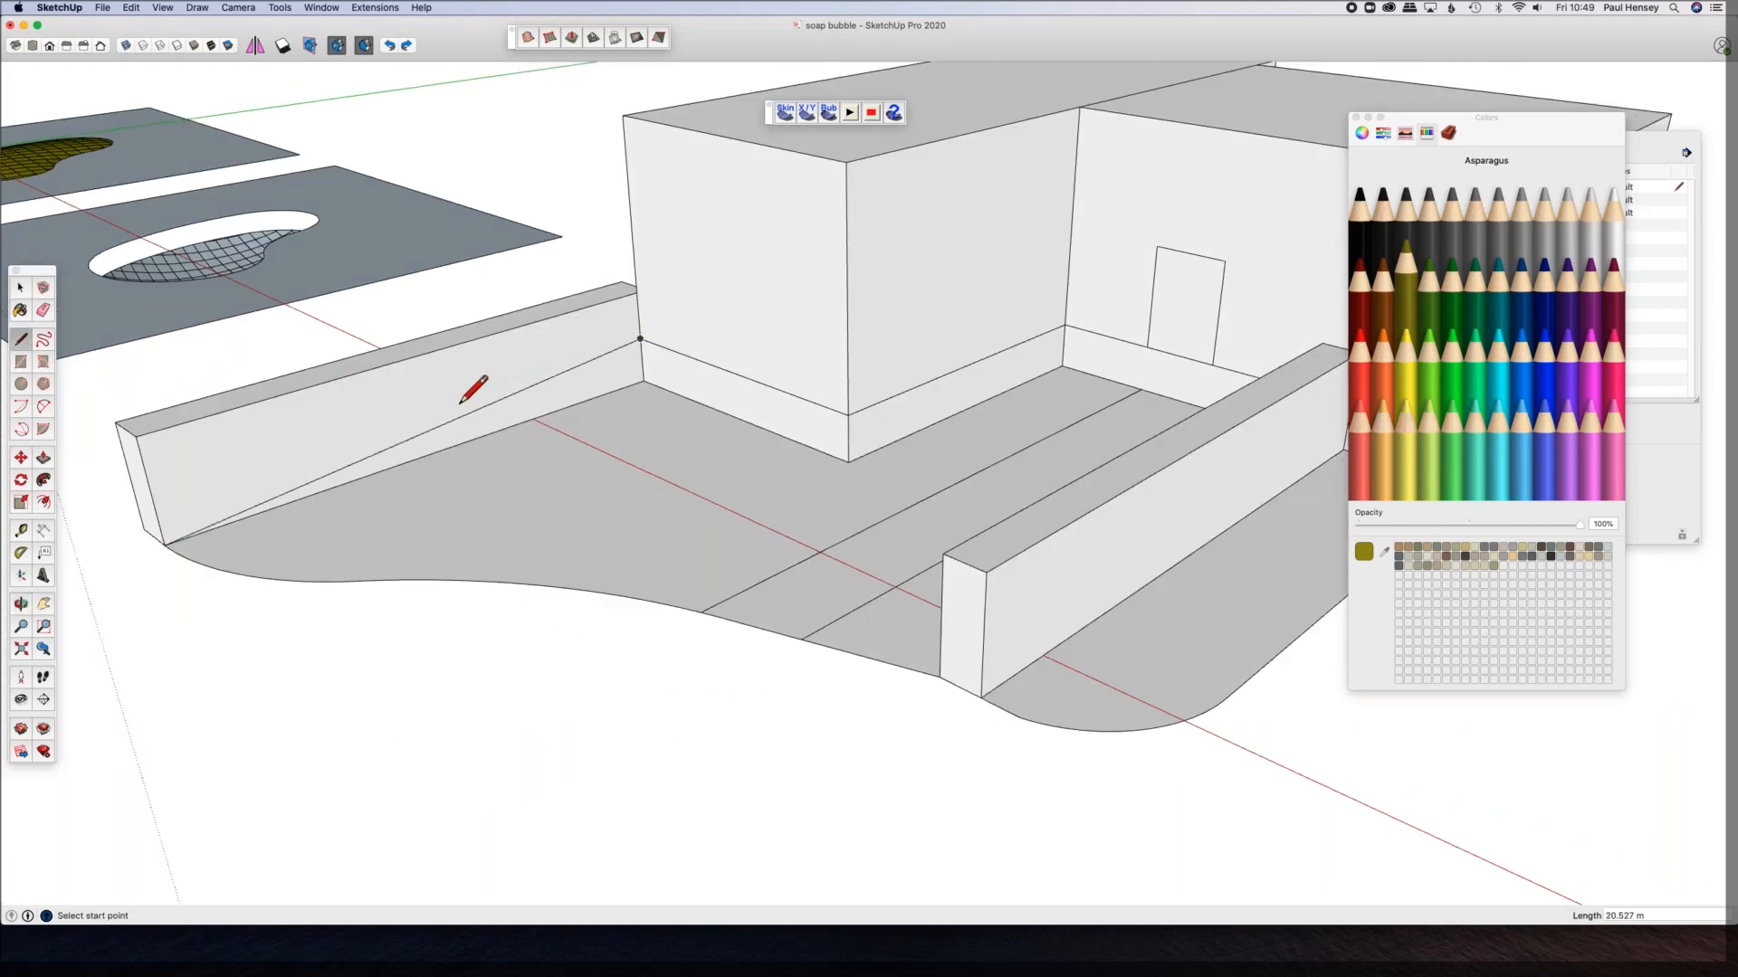
scroll(460, 403, up, 3)
key(space)
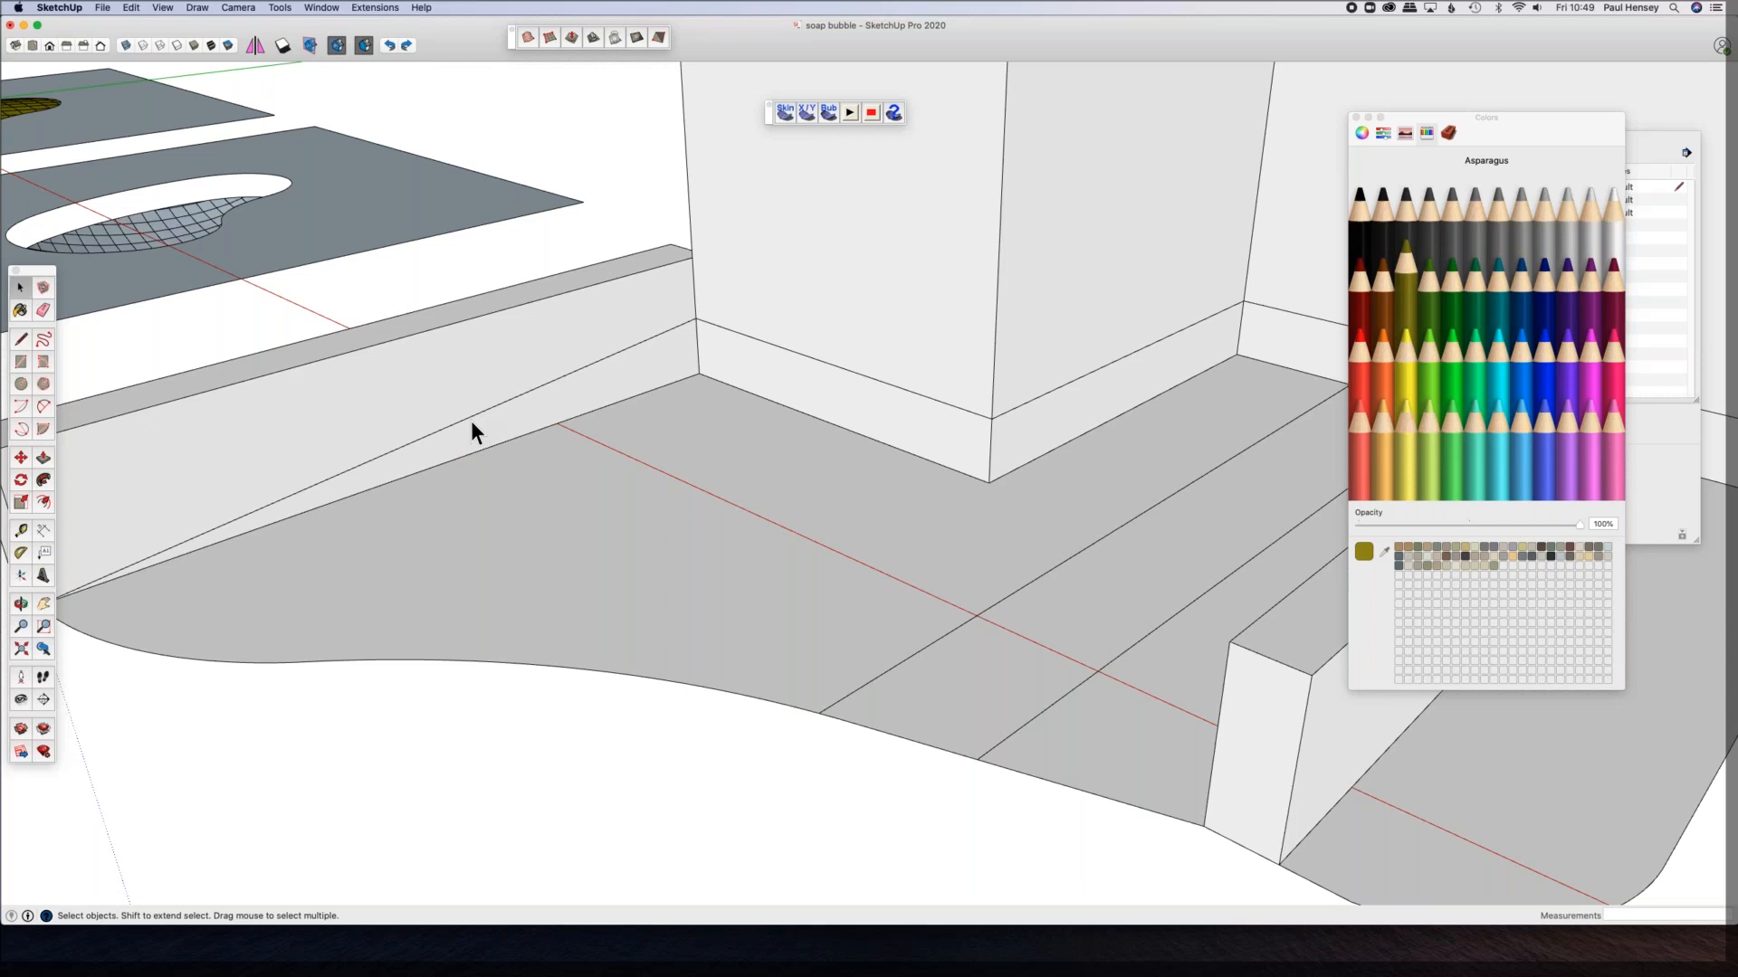
click(471, 422)
key(Delete)
Step: Draw a slightly upward-bulging two-point arc on the corner block wall's inner face, from its outer lower corner to the building's base line
key(a)
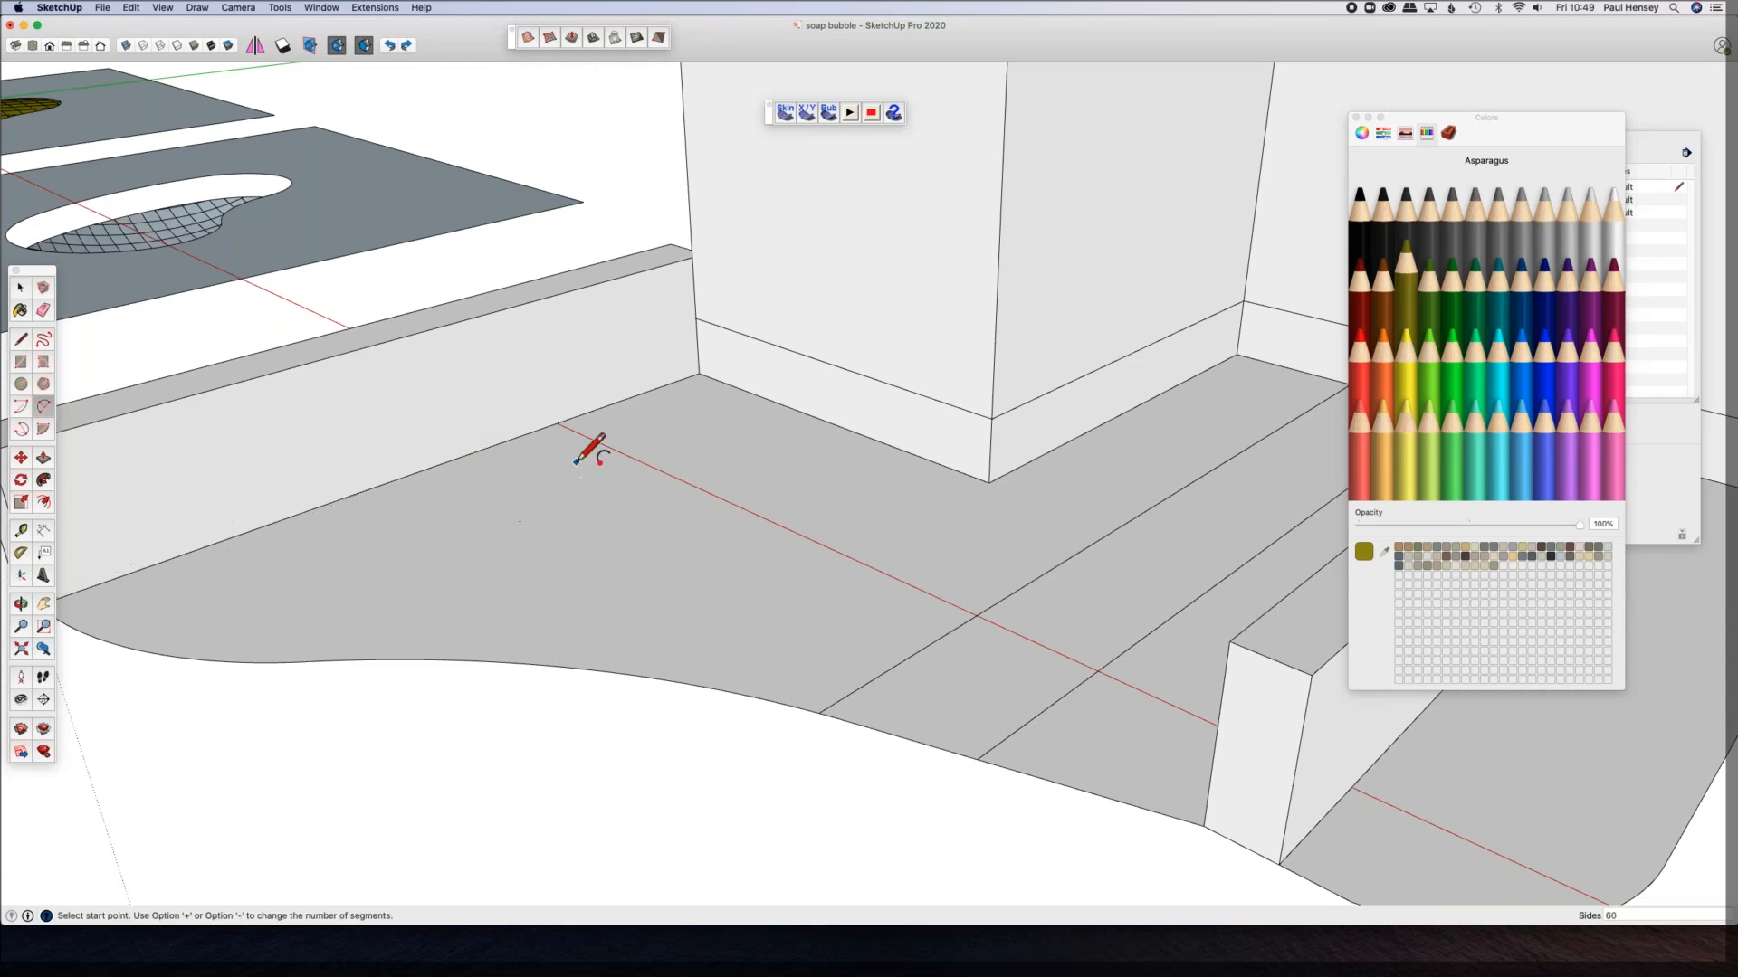
mouse_move(590, 453)
middle_down()
mouse_move(652, 453)
mouse_move(597, 382)
middle_up()
click(83, 666)
click(705, 327)
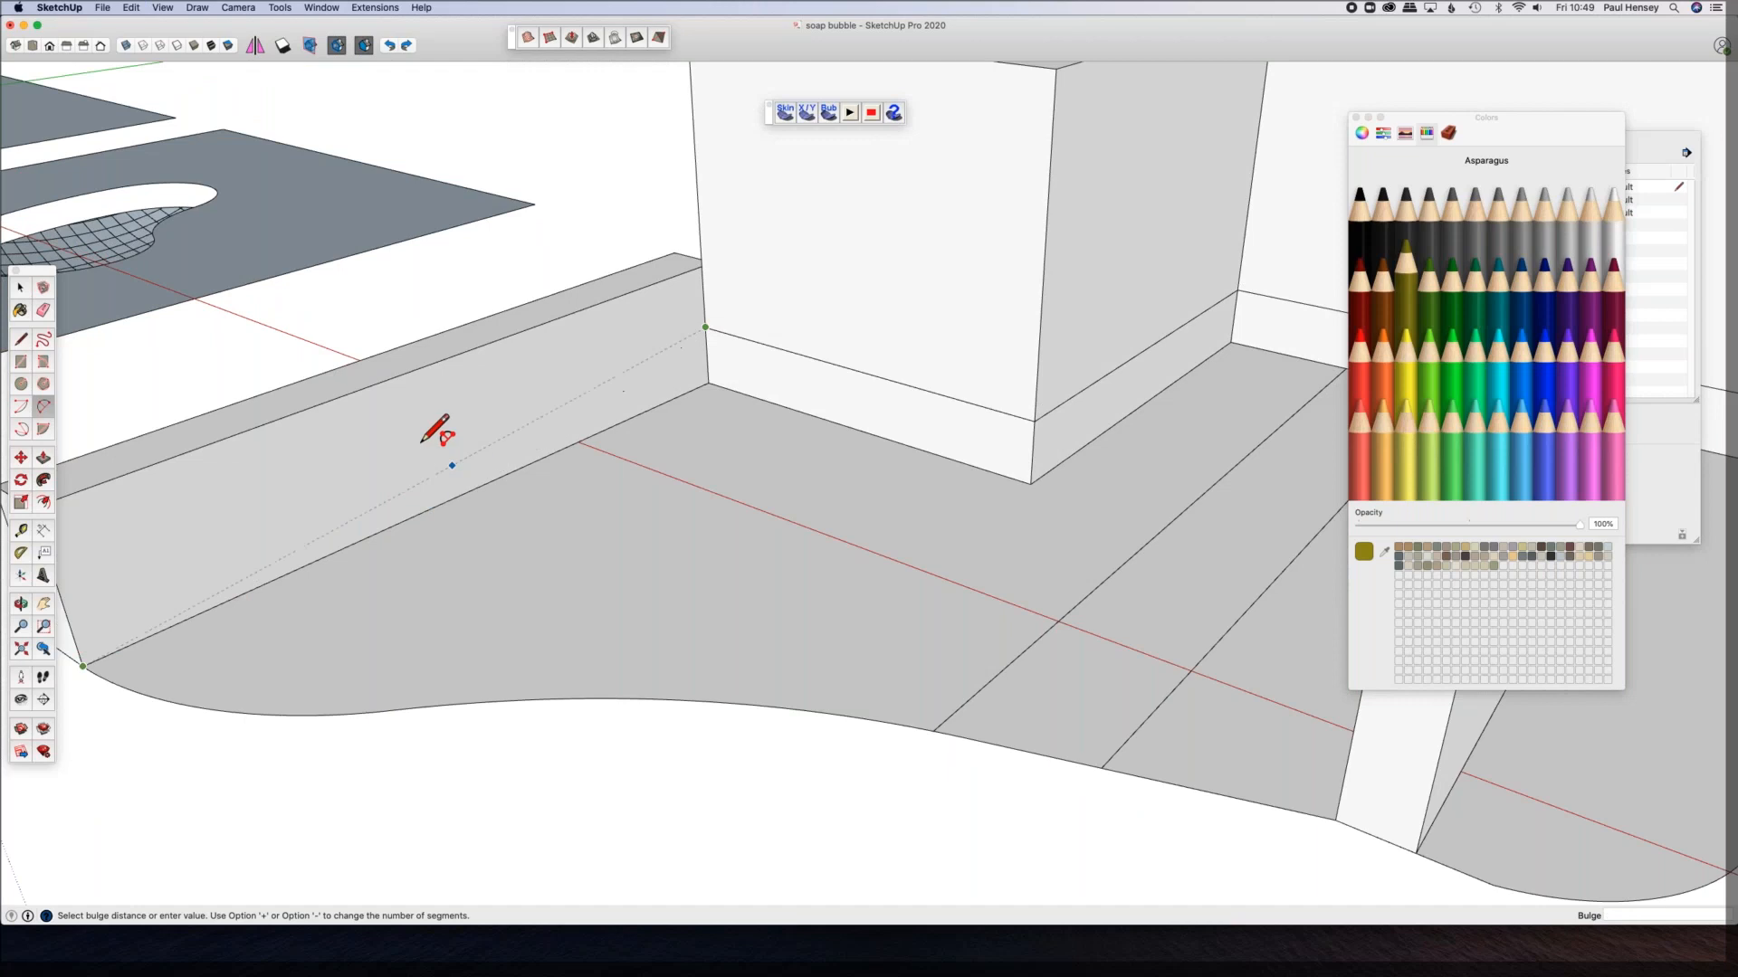
scroll(434, 443, up, 5)
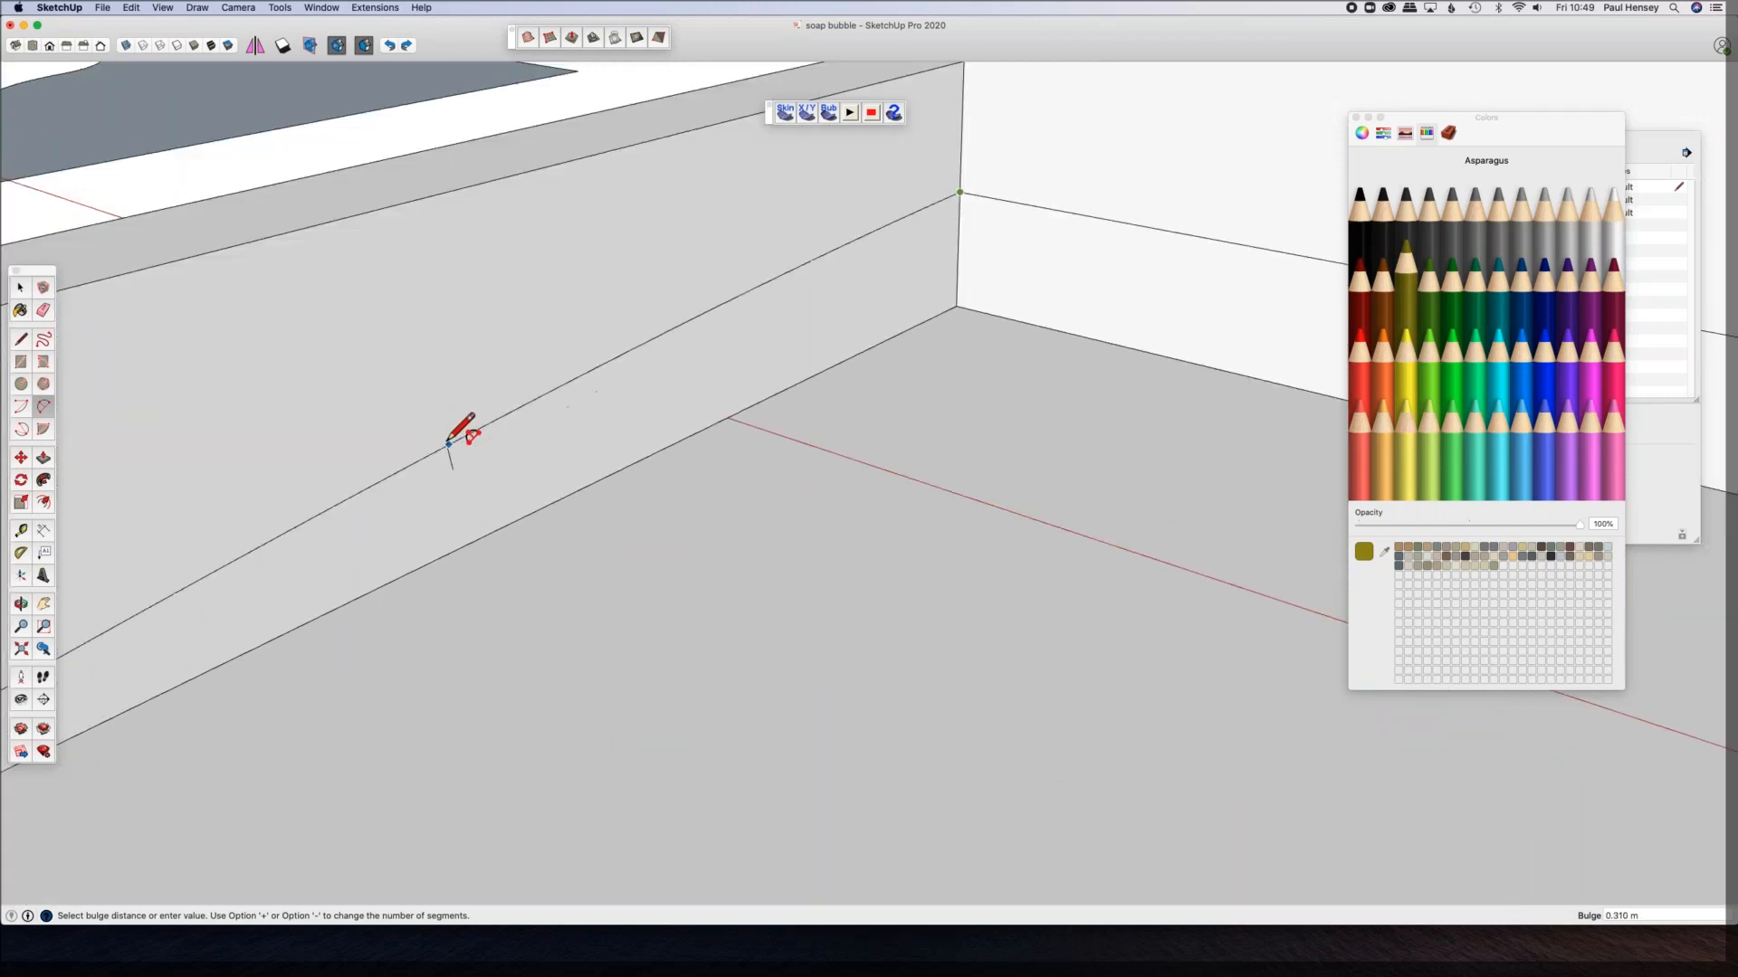
click(444, 409)
scroll(443, 412, down, 5)
middle_drag(439, 482, 861, 533)
key(space)
Step: Draw an upward-bulging two-point arc on the path-side wall's inner face, from the base line to the outer lower corner, bulge about 0.52 m
shift+middle_drag(976, 392, 770, 446)
key(a)
click(609, 302)
middle_drag(890, 565, 1304, 566)
scroll(655, 453, up, 3)
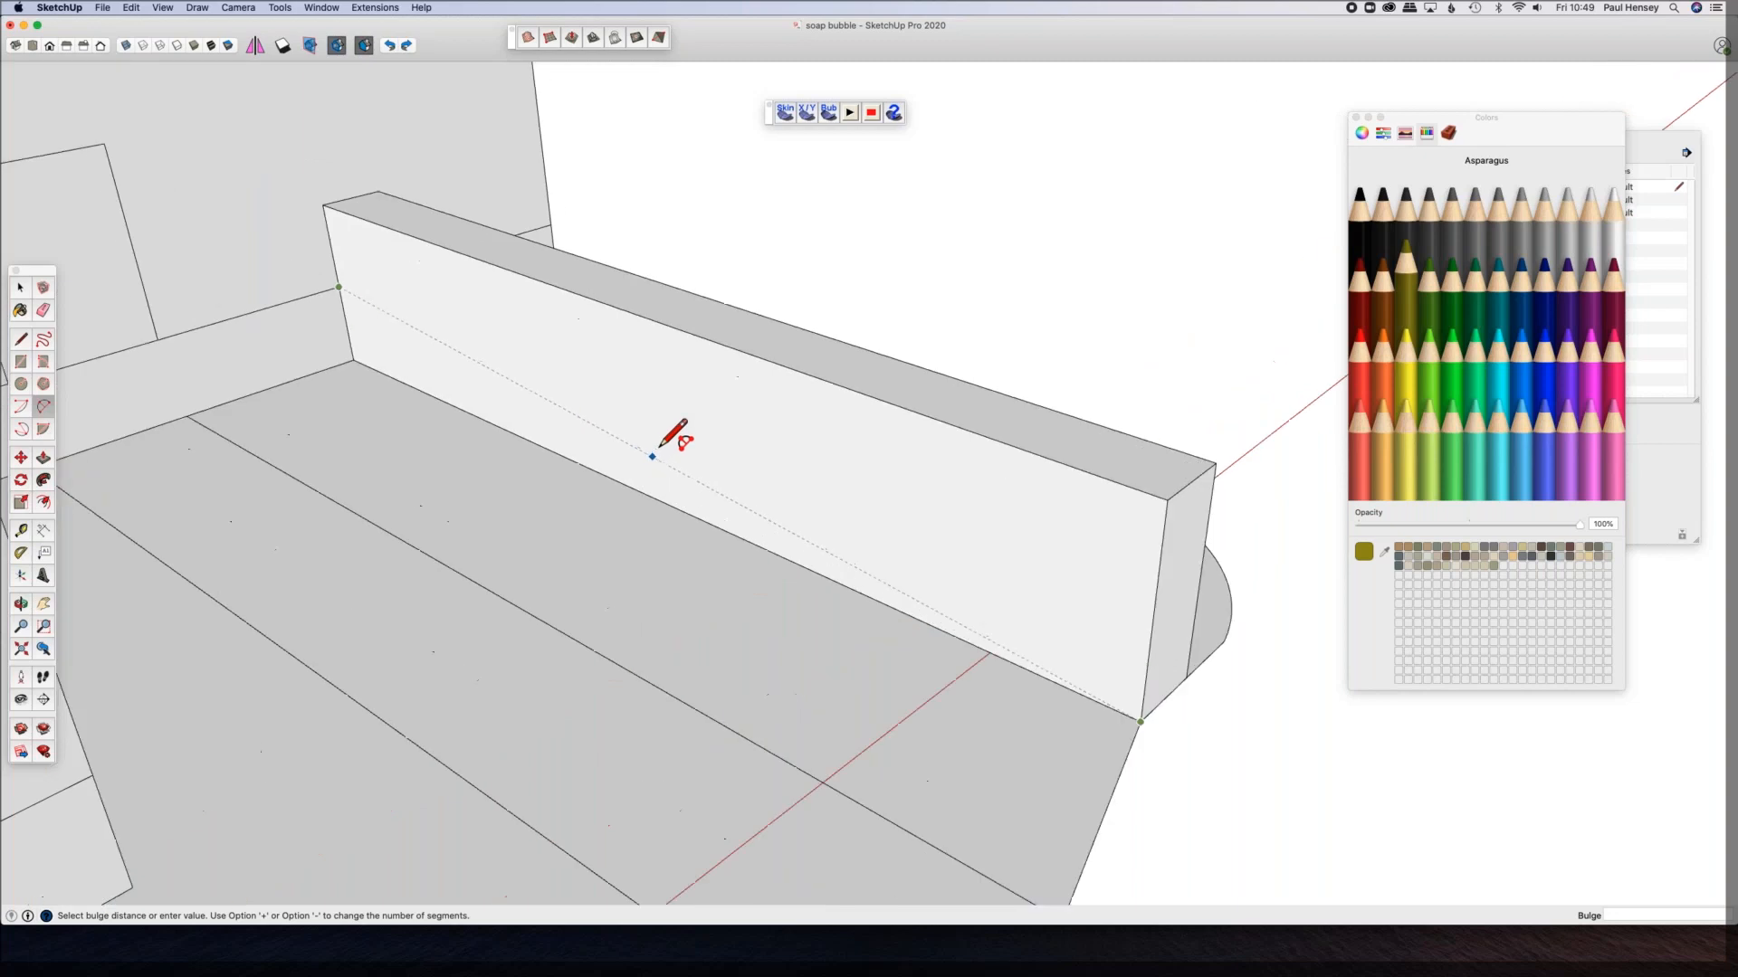
scroll(662, 447, up, 1)
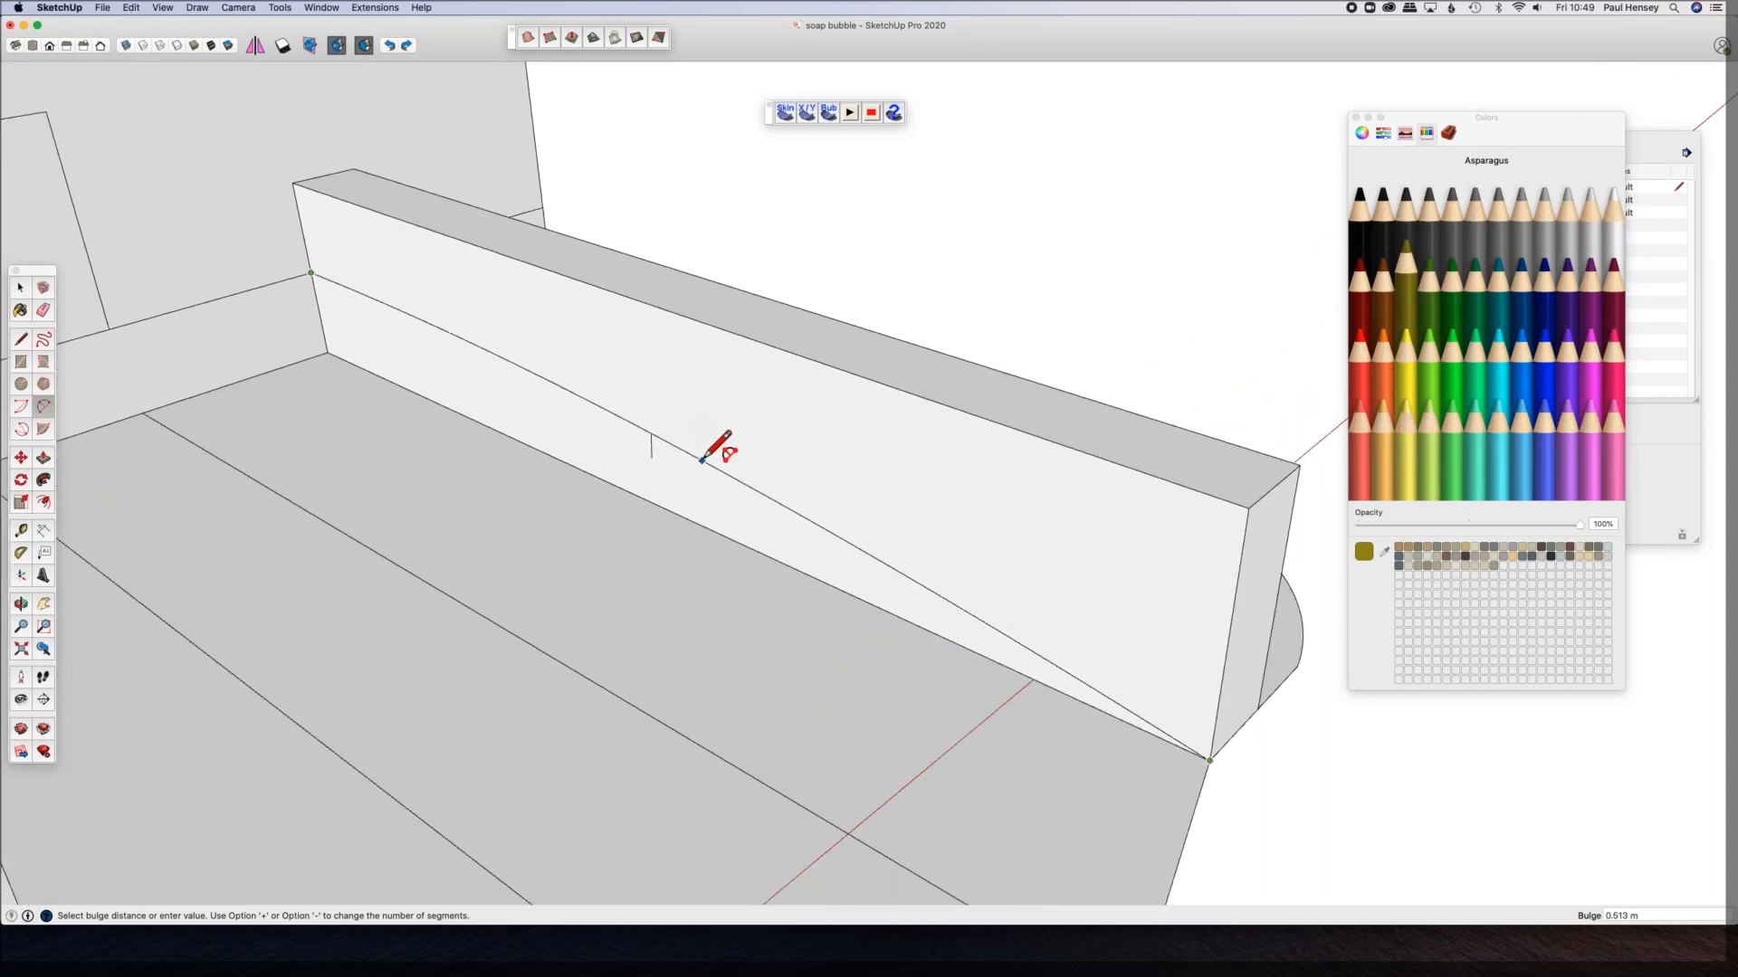
click(705, 460)
scroll(697, 452, down, 5)
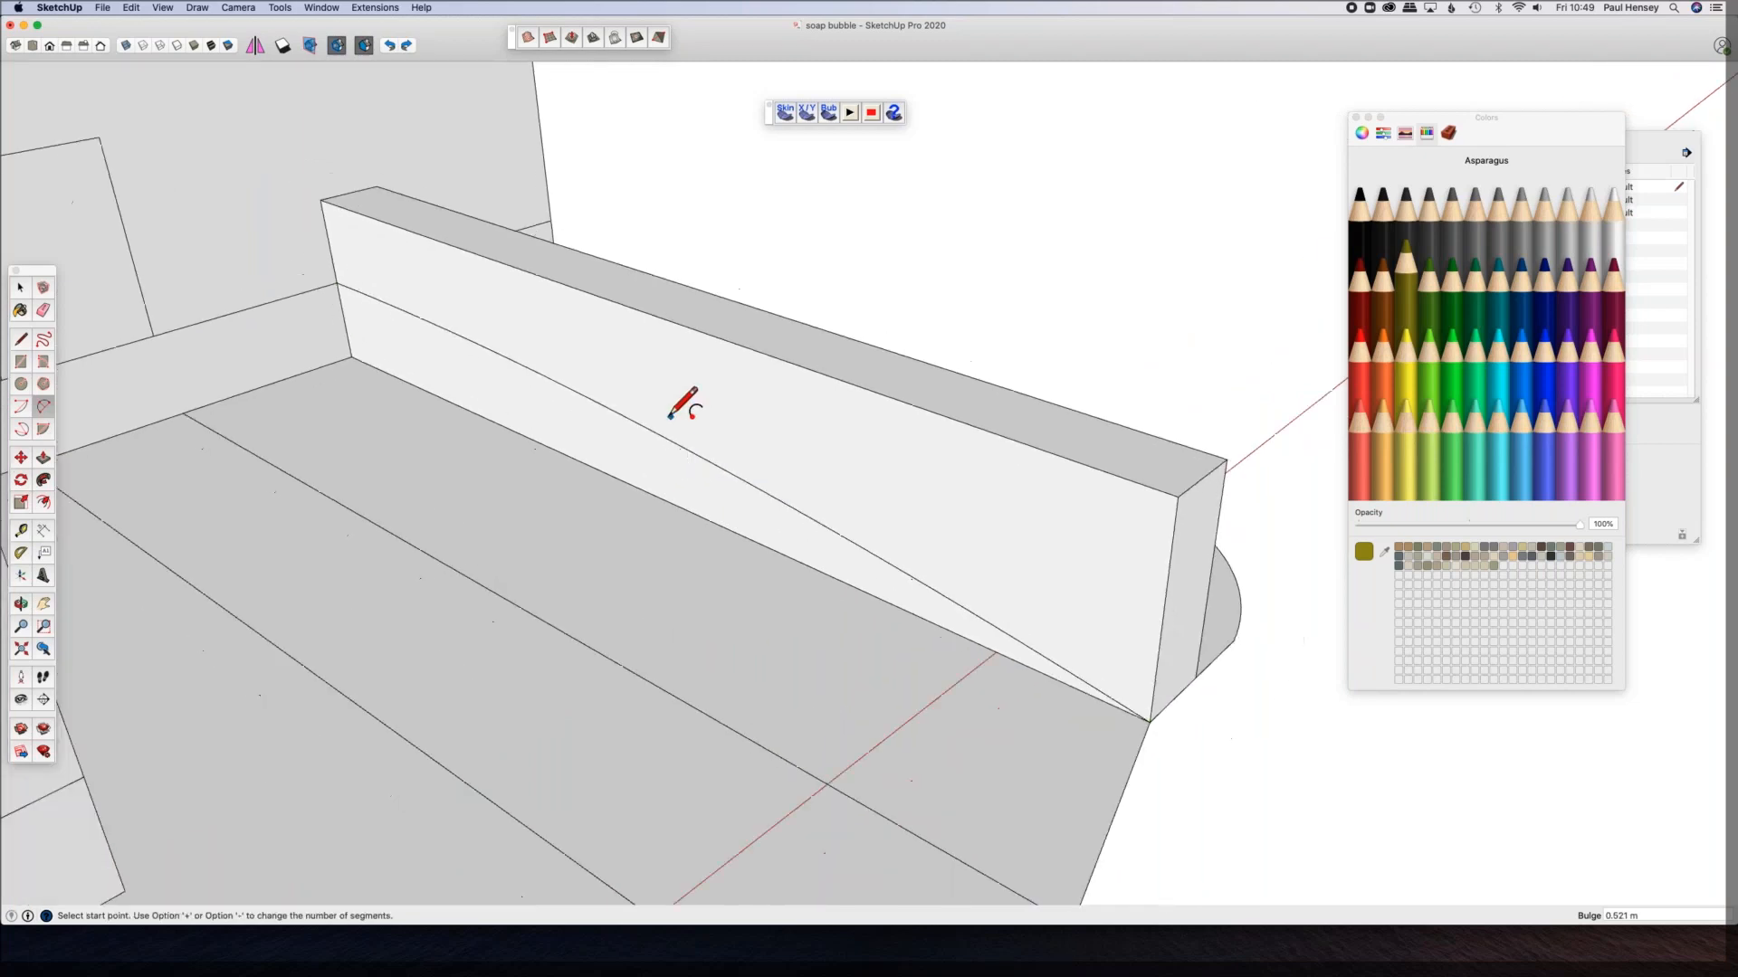
Step: Generate a Soap Skin with 15 divisions from the loop of both wall arcs, the building's base lines and the curved ground edge
key(space)
click(664, 427)
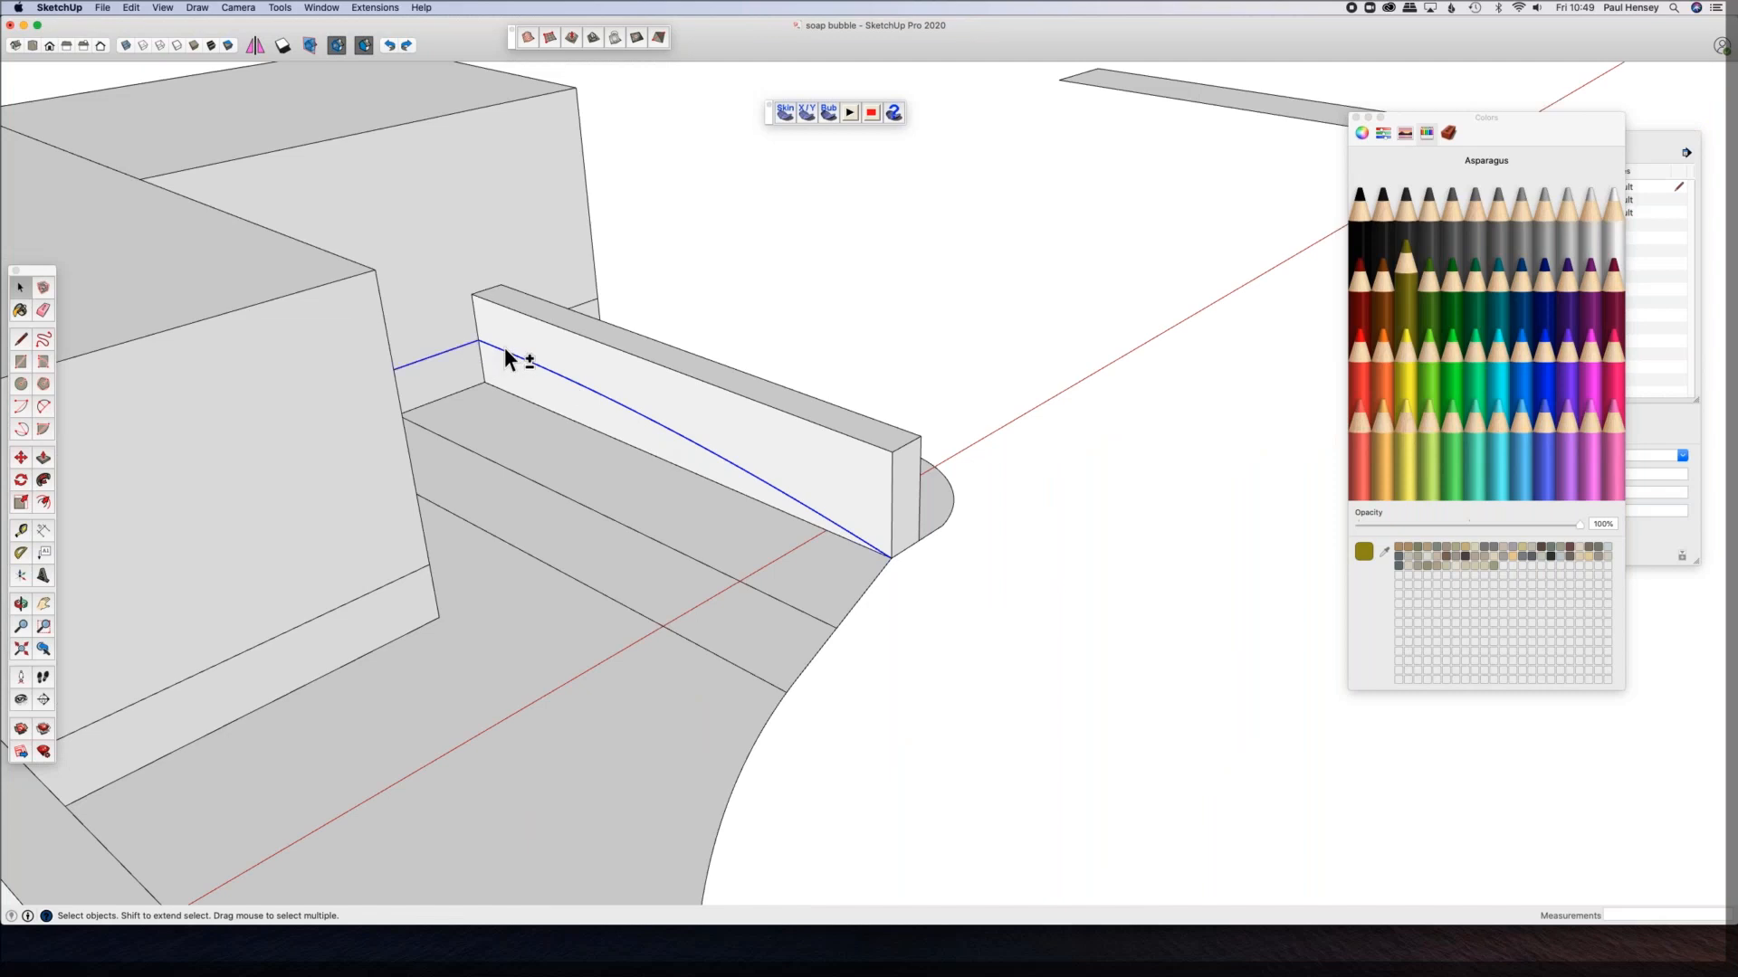
middle_drag(368, 377, 290, 371)
shift+middle_drag(754, 283, 808, 337)
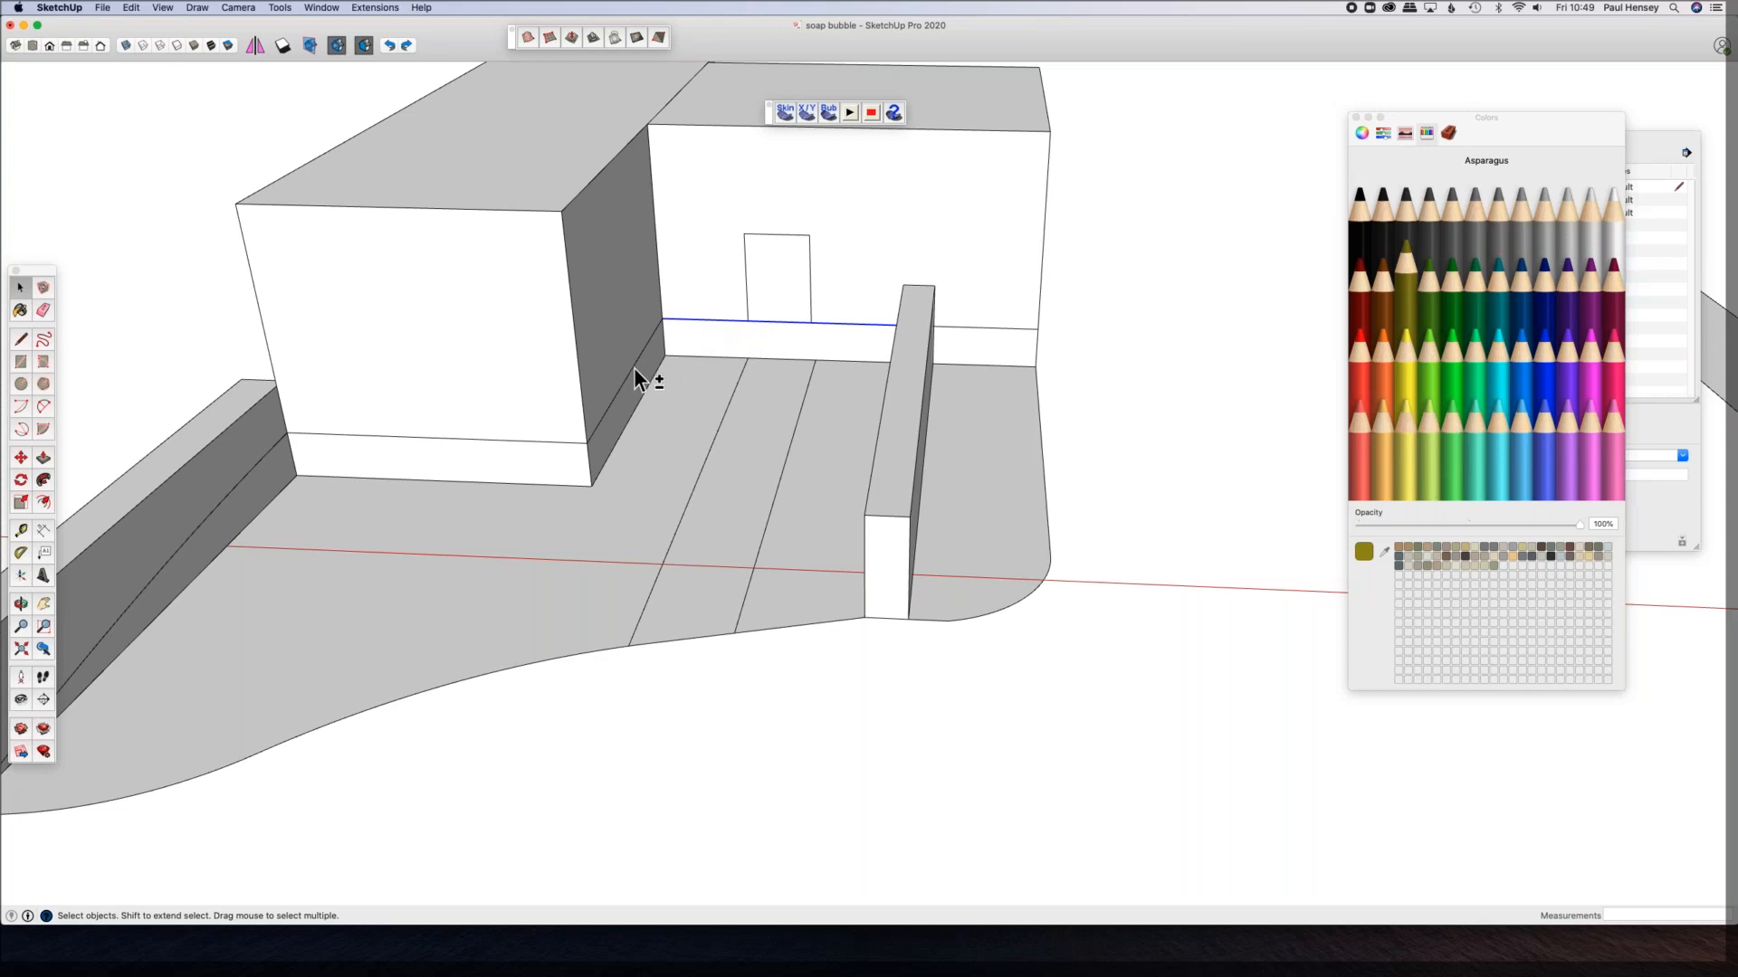
shift+click(558, 441)
mouse_move(600, 420)
middle_down()
mouse_move(877, 342)
mouse_move(584, 400)
middle_up()
shift+click(589, 407)
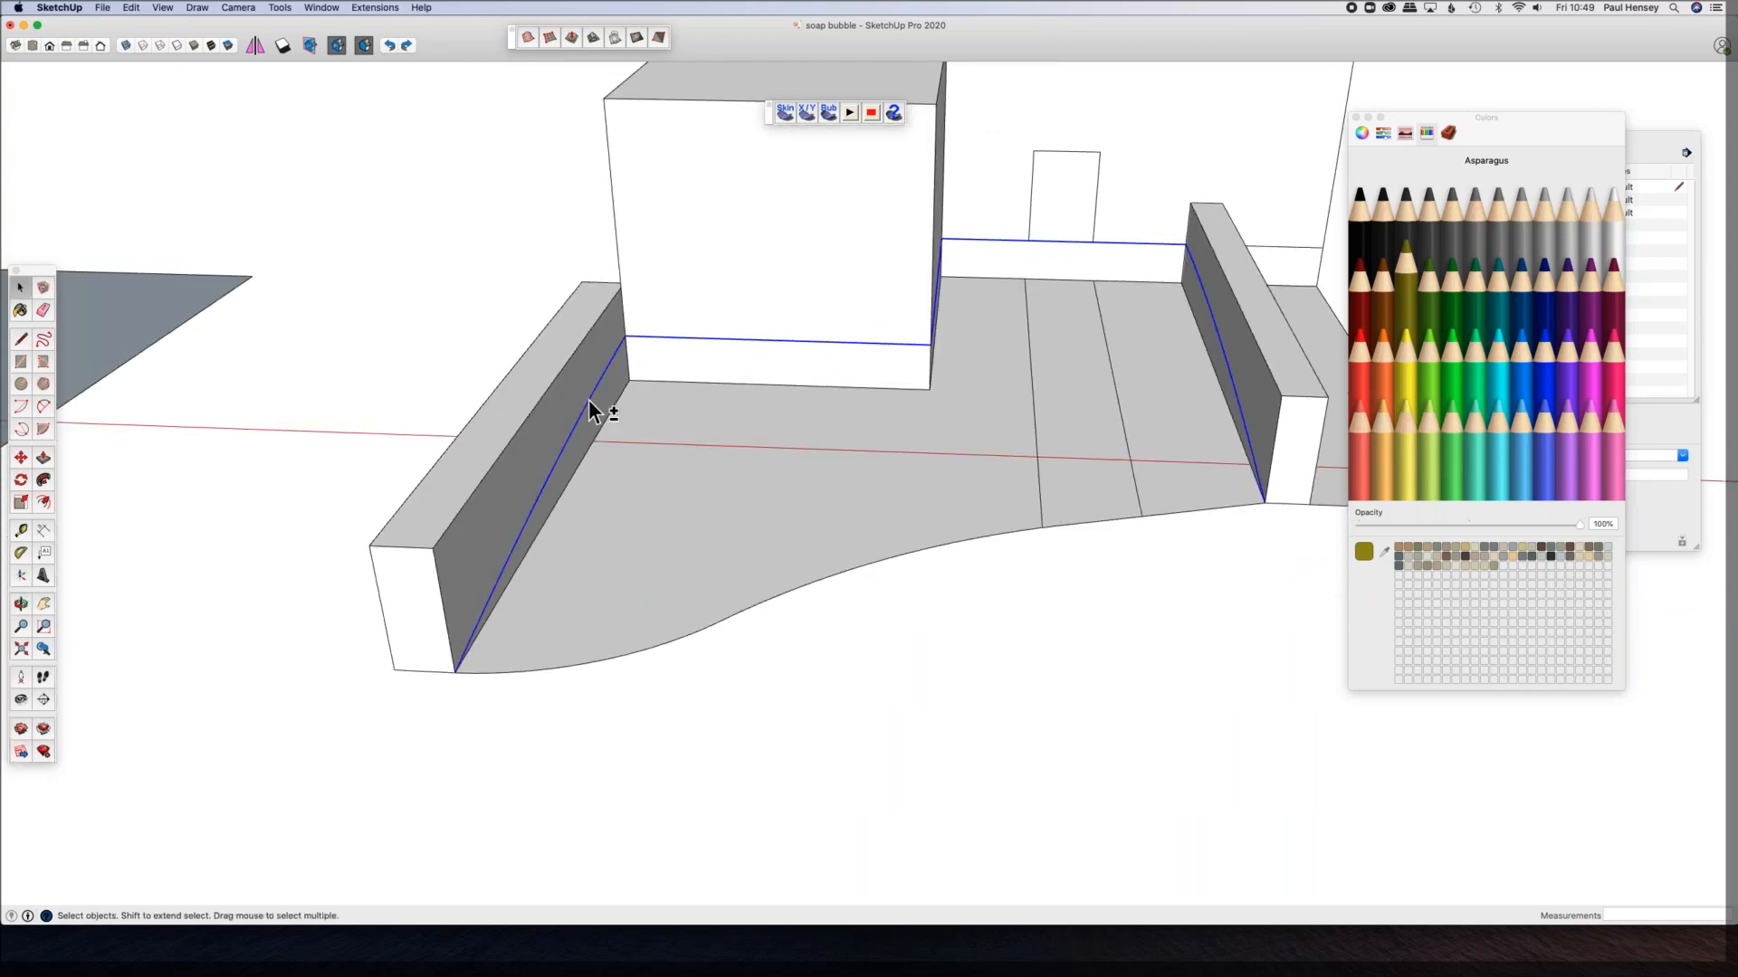
shift+click(636, 659)
shift+click(869, 567)
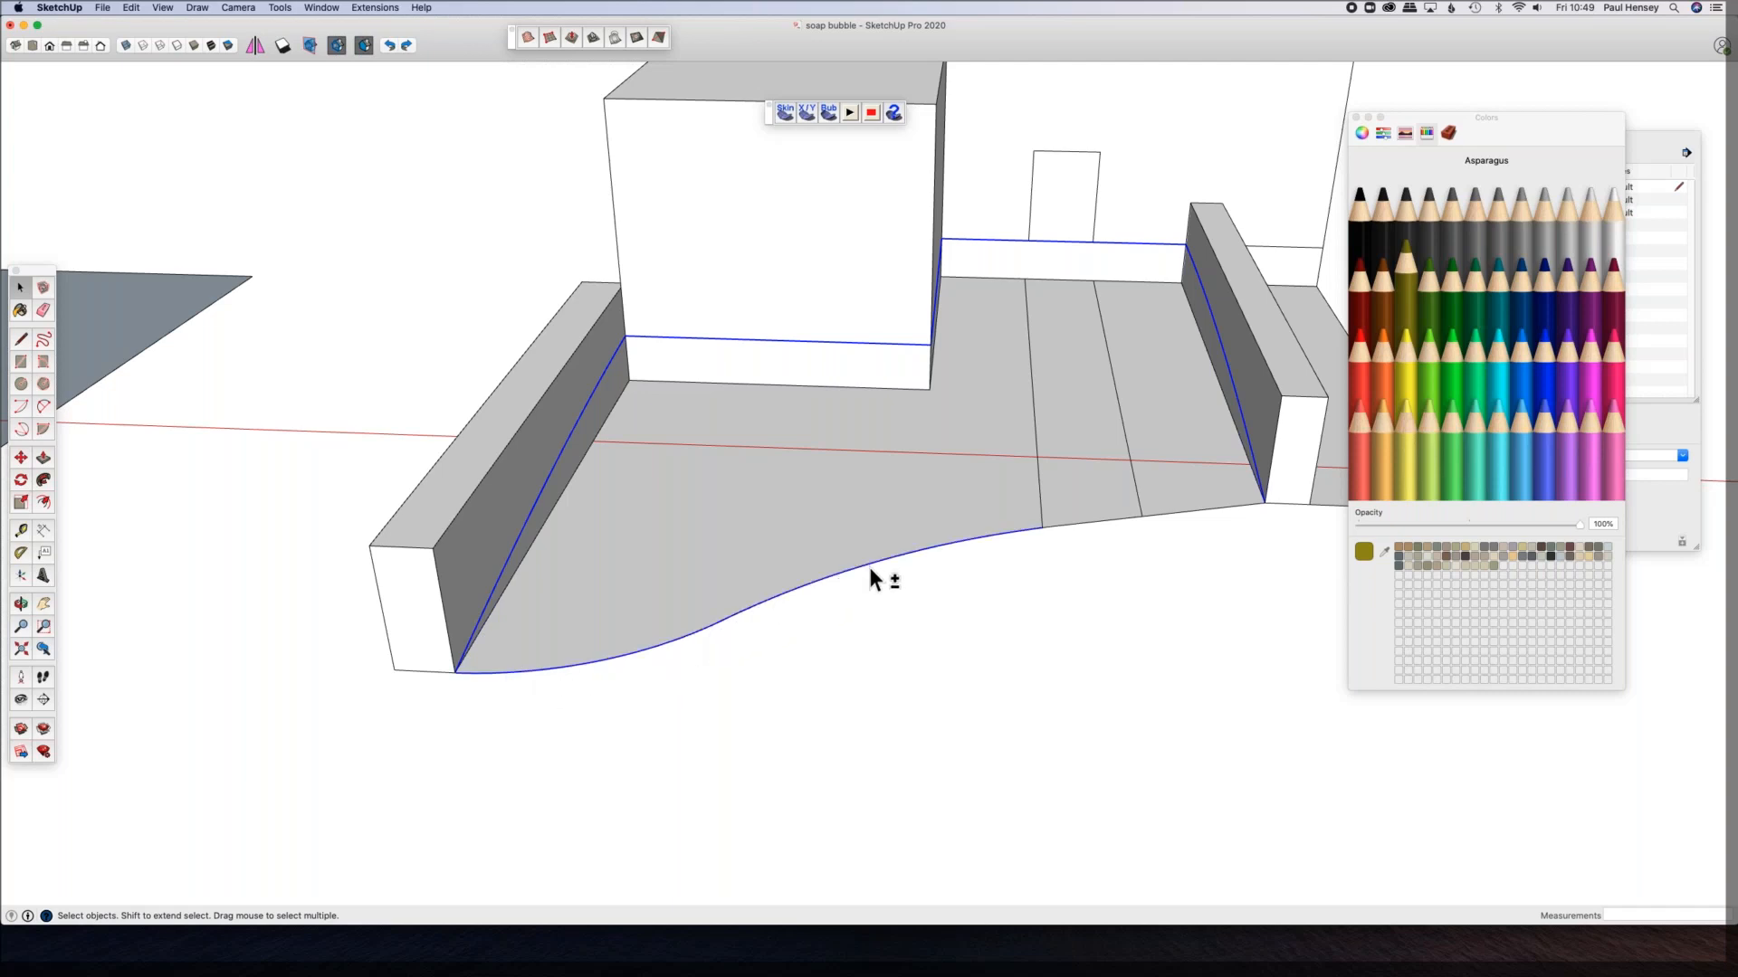
shift+click(1108, 530)
click(528, 39)
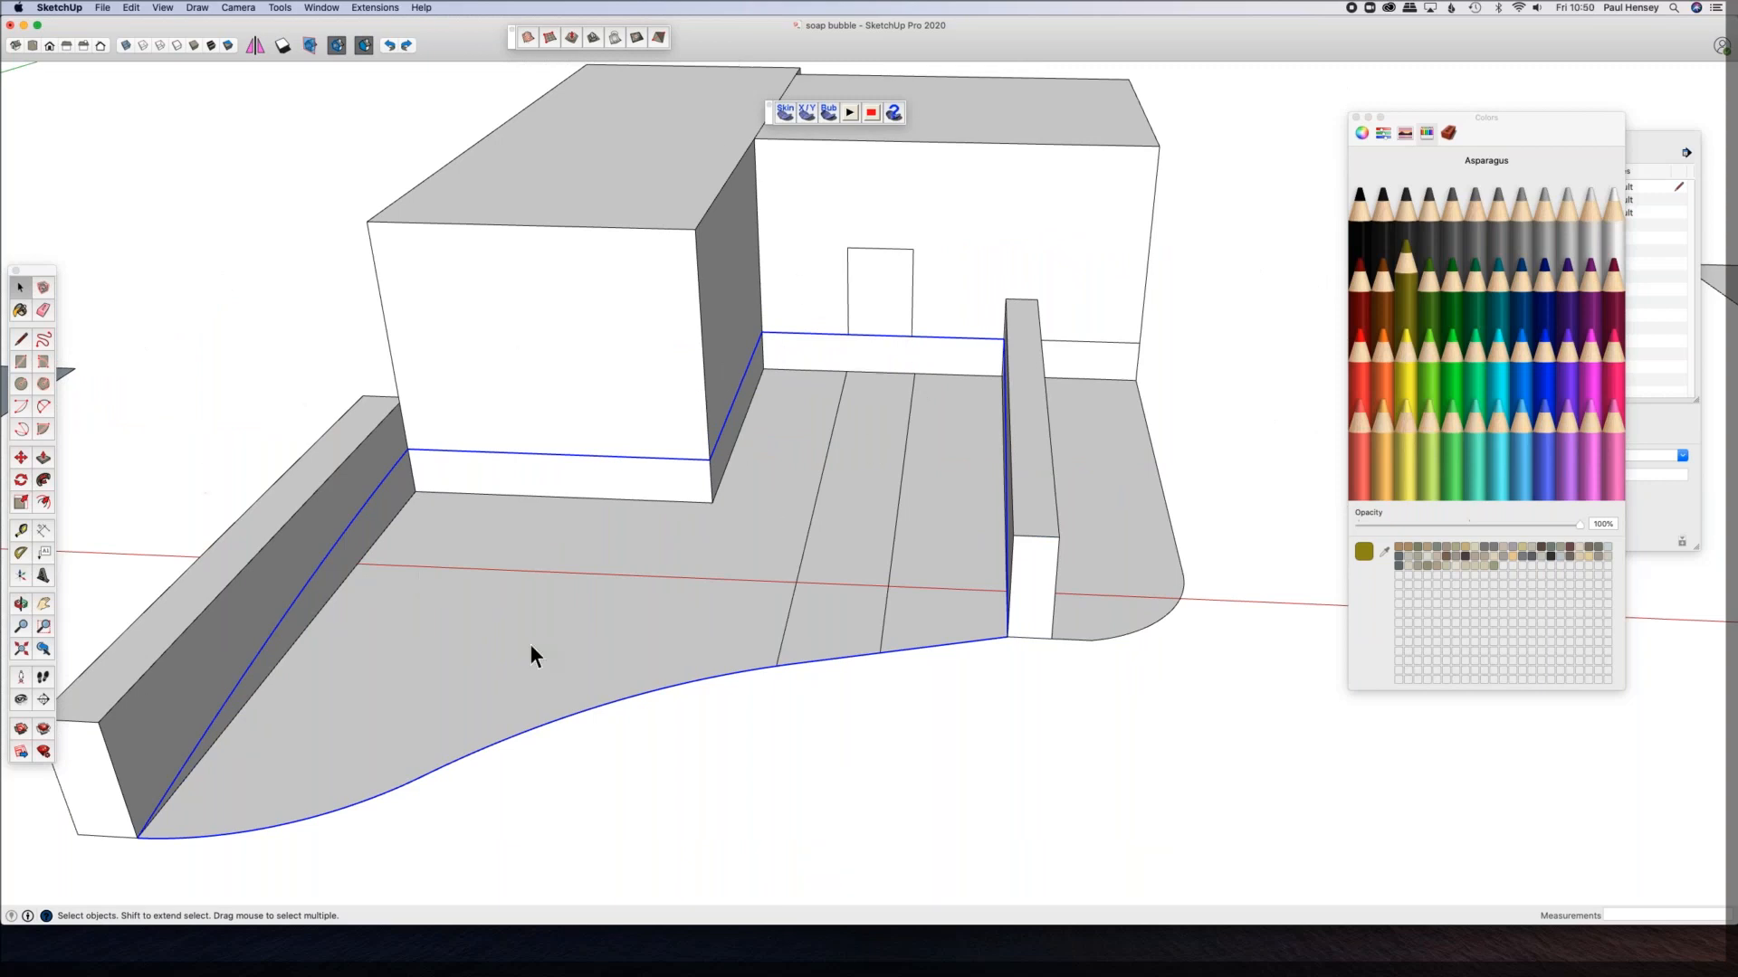
middle_drag(924, 493, 753, 171)
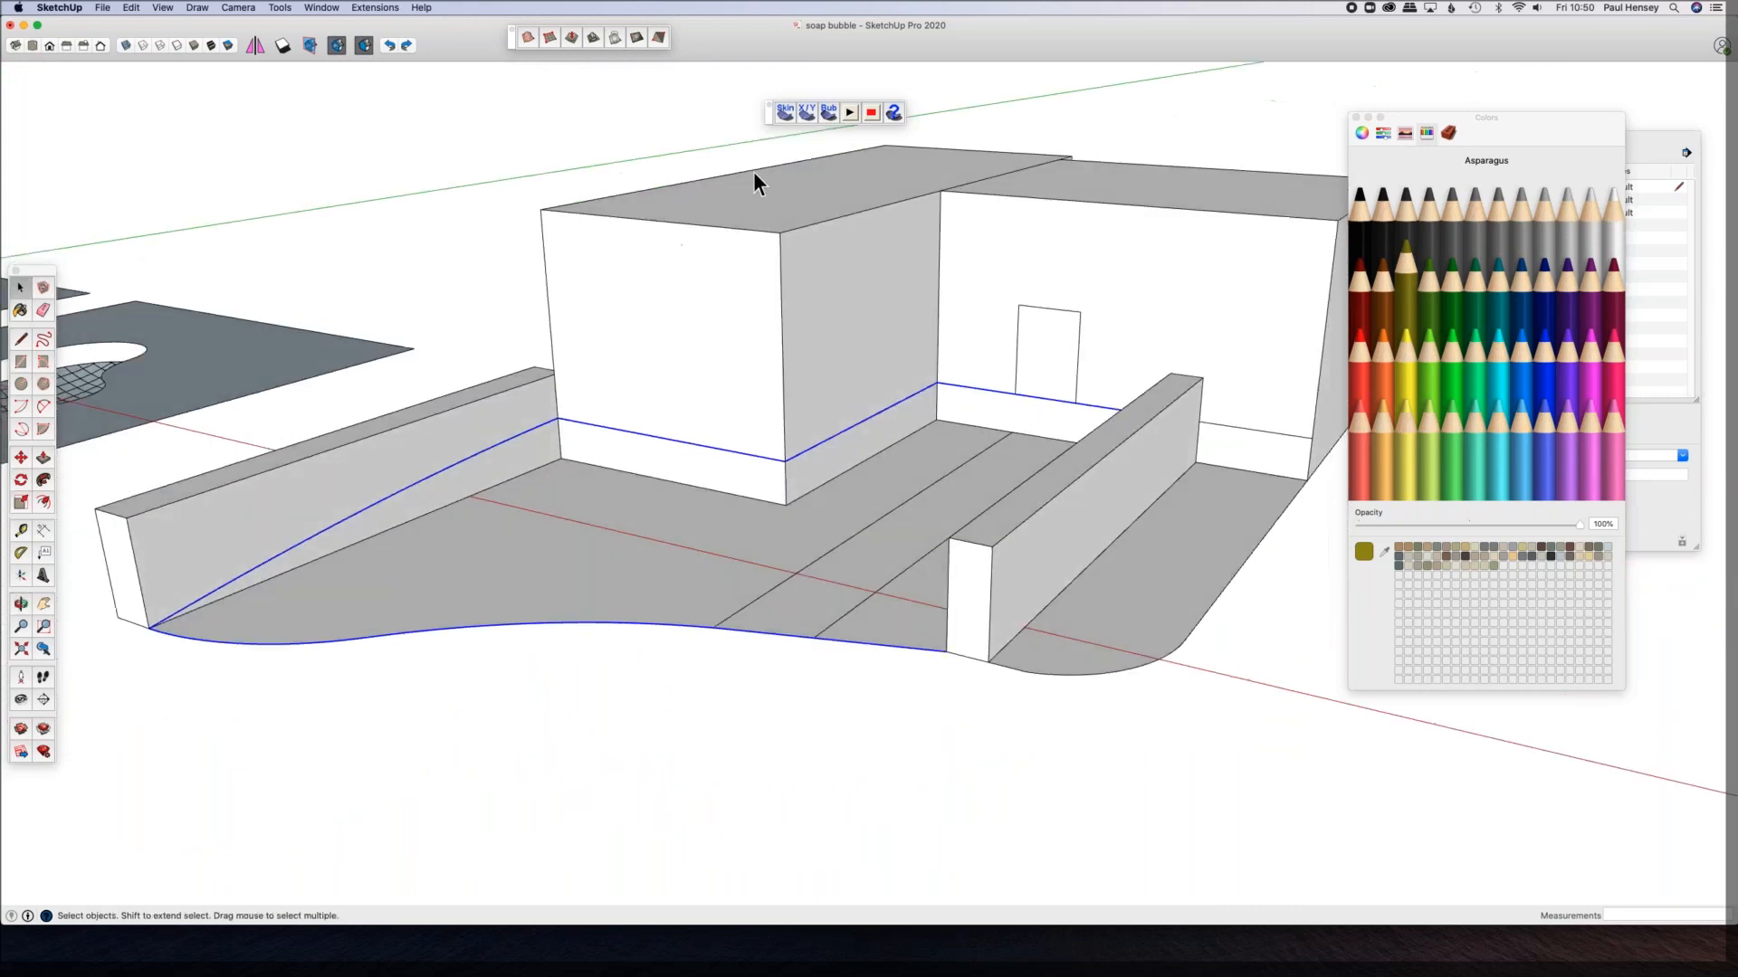
click(786, 113)
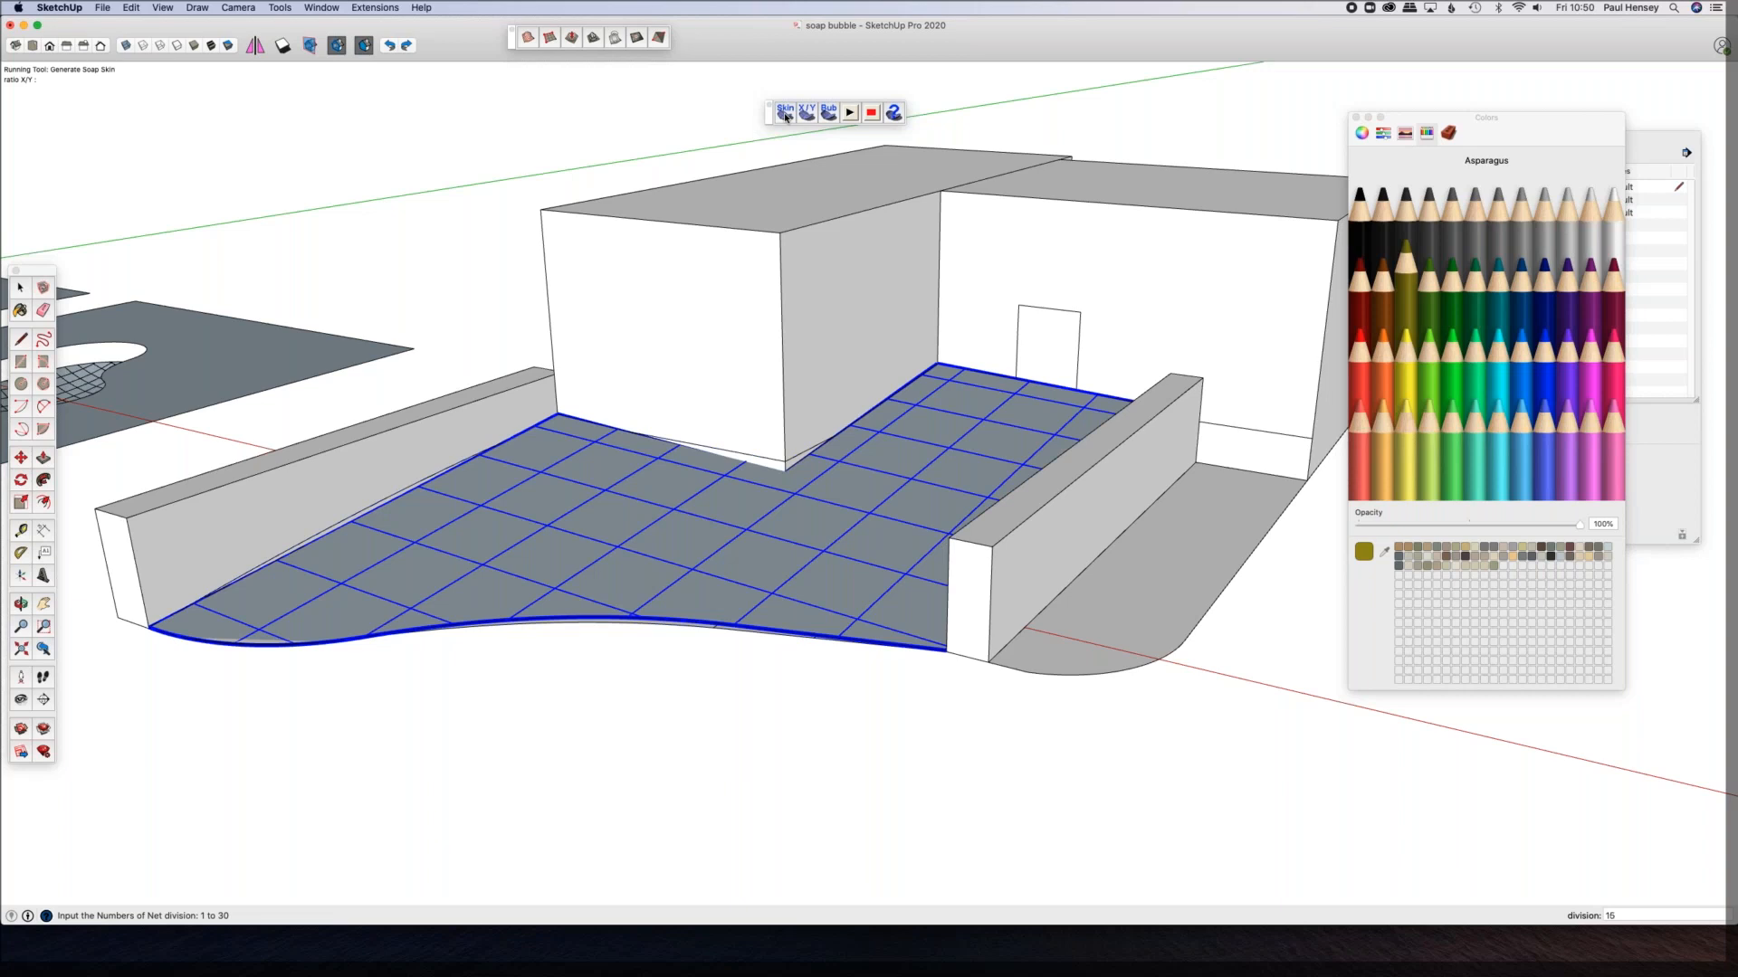
key(Return)
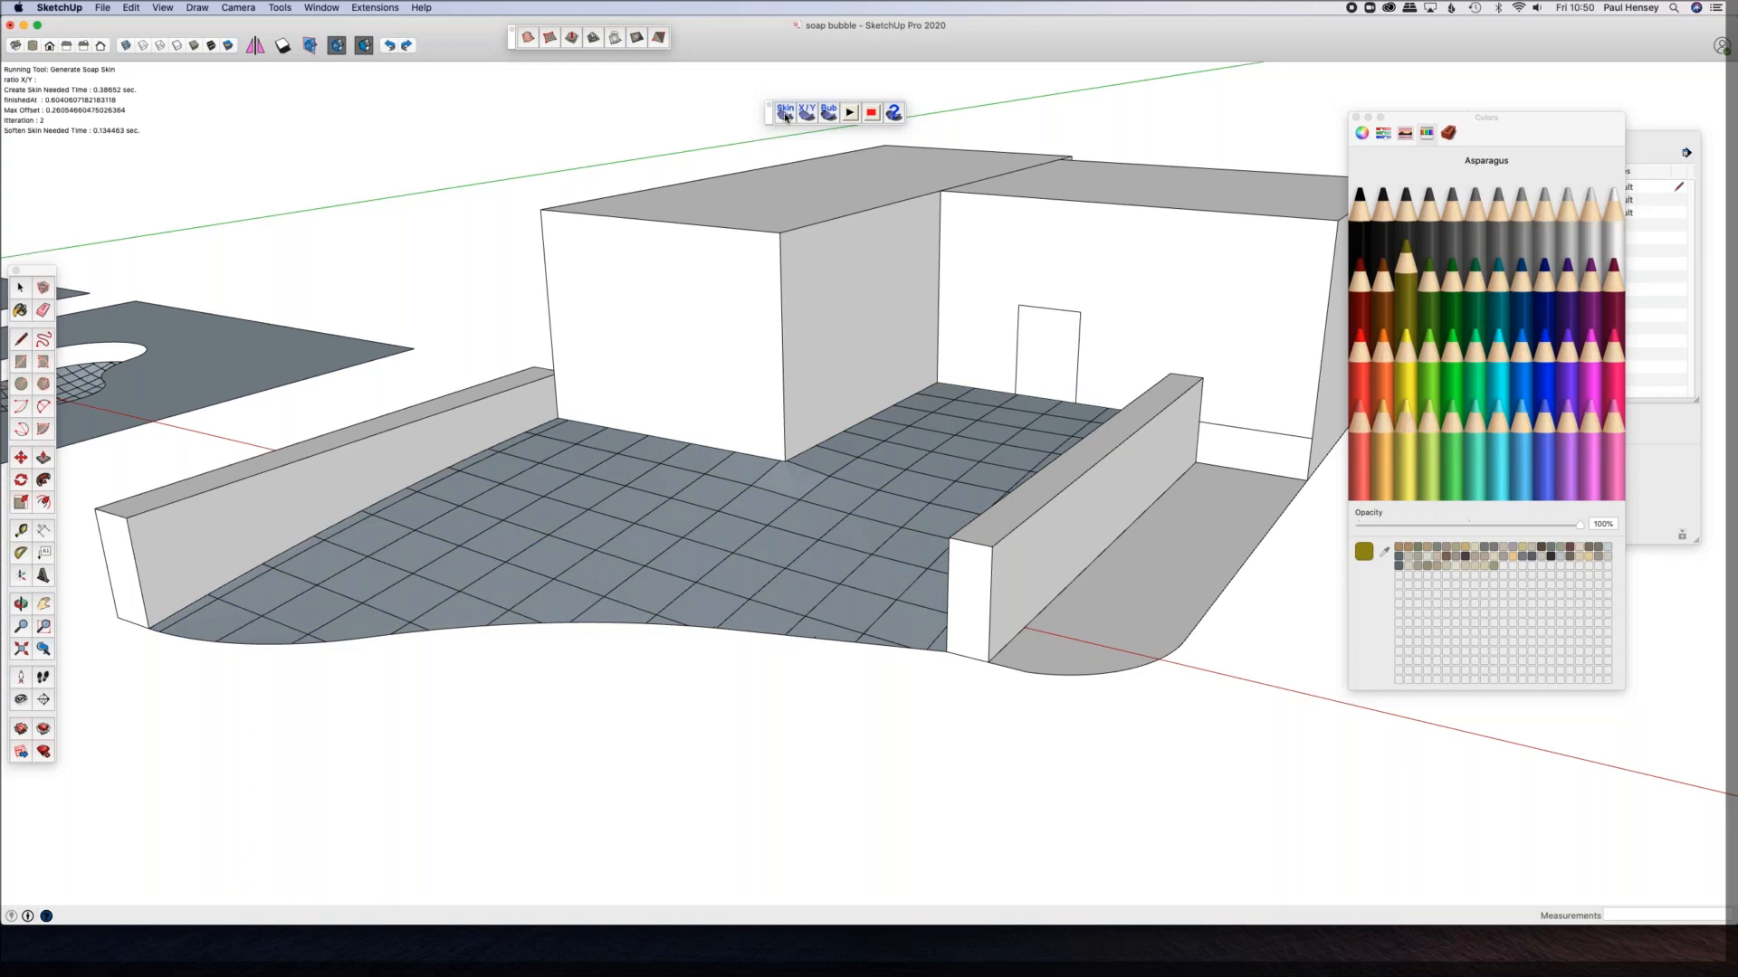
Step: Apply a Soap Bubble with pressure -3 to the sloping skin between the two projecting walls
mouse_move(969, 419)
middle_down()
mouse_move(1017, 399)
mouse_move(881, 492)
mouse_move(993, 434)
middle_up()
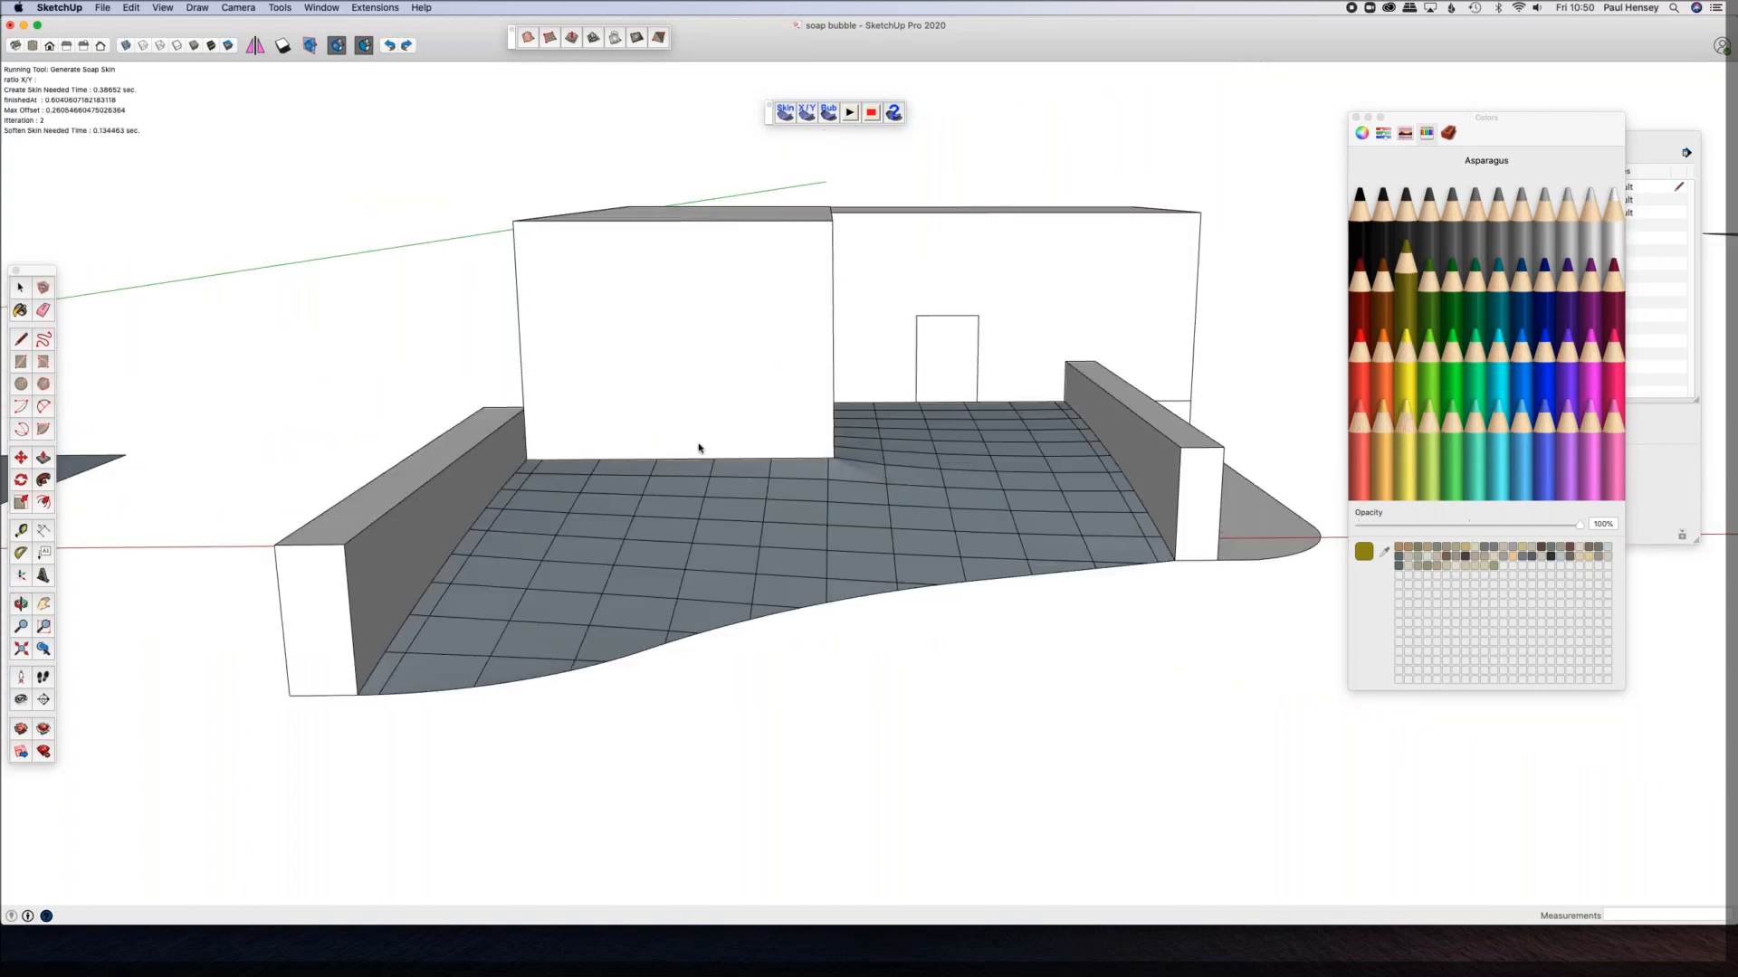
middle_drag(725, 314, 434, 574)
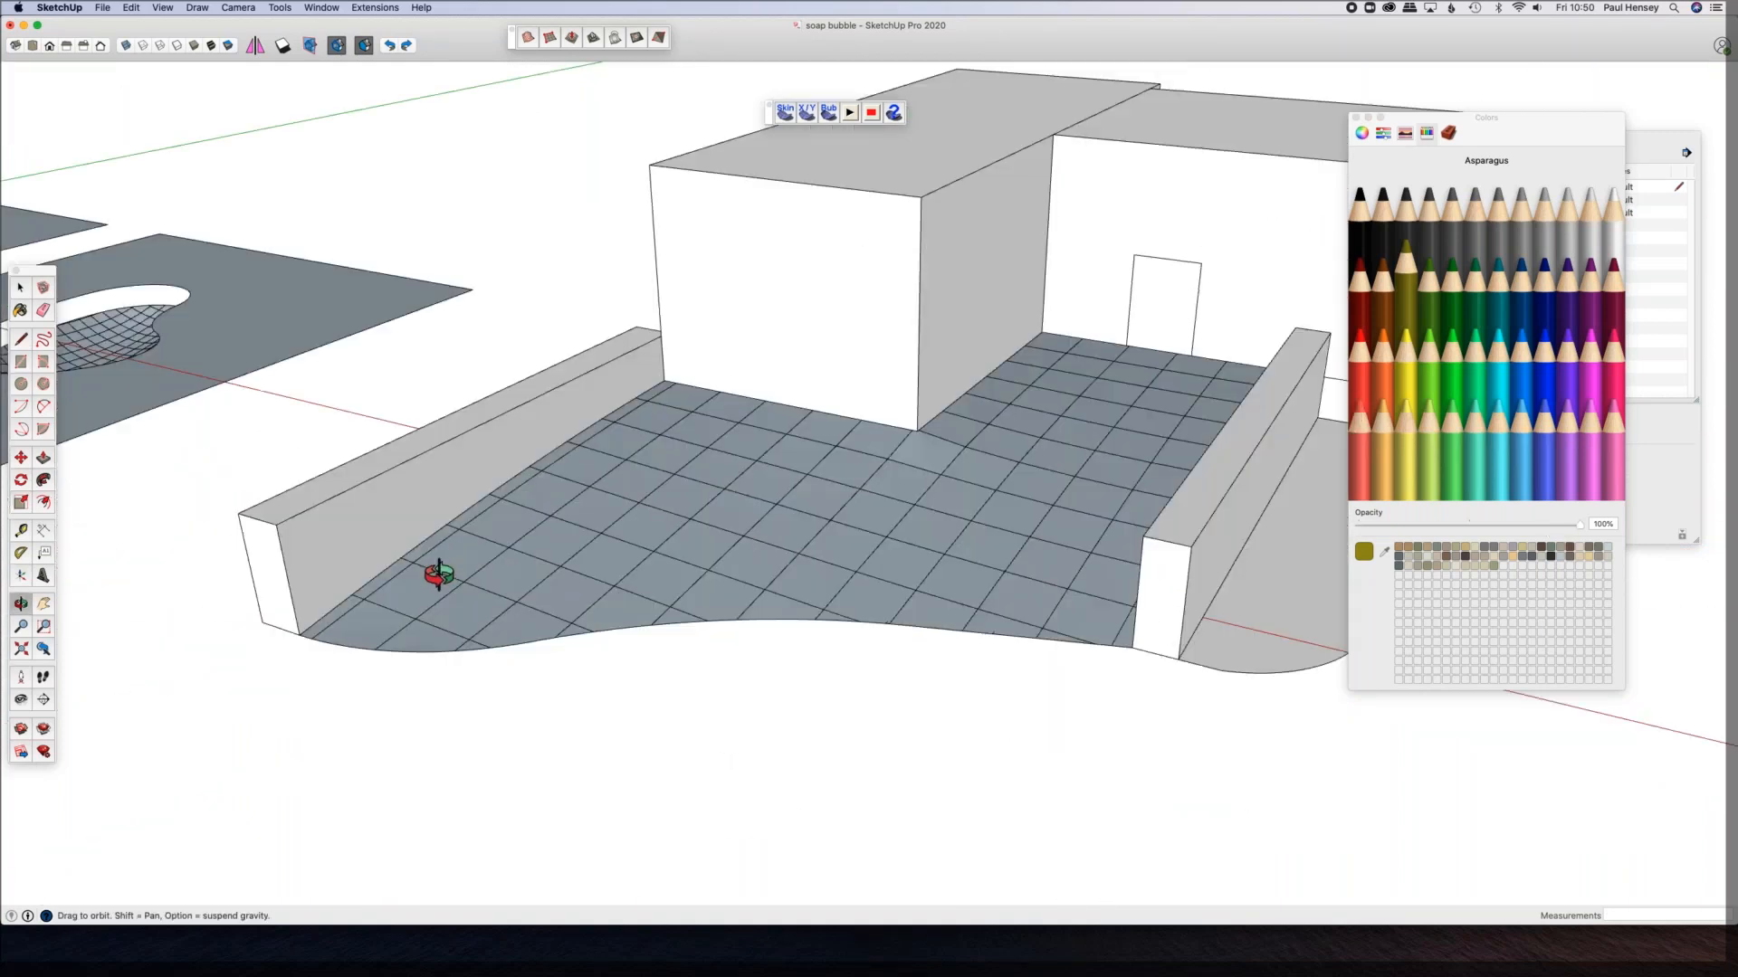
scroll(696, 496, up, 5)
middle_drag(692, 492, 841, 551)
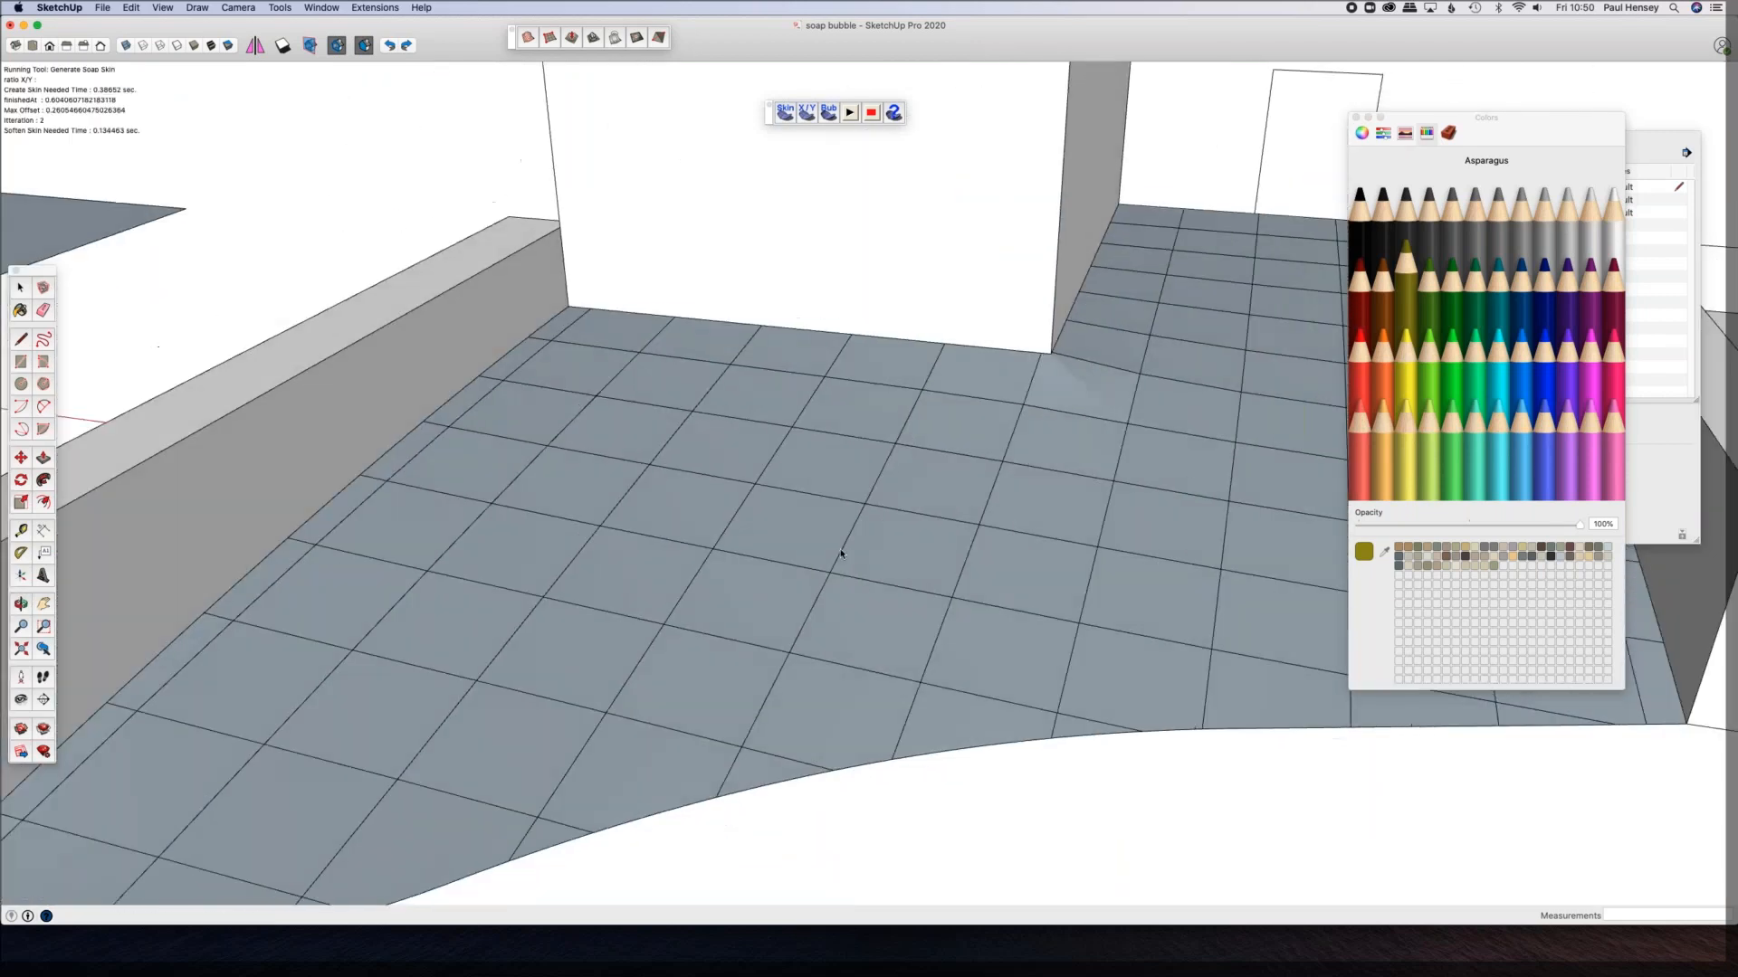
scroll(842, 551, down, 3)
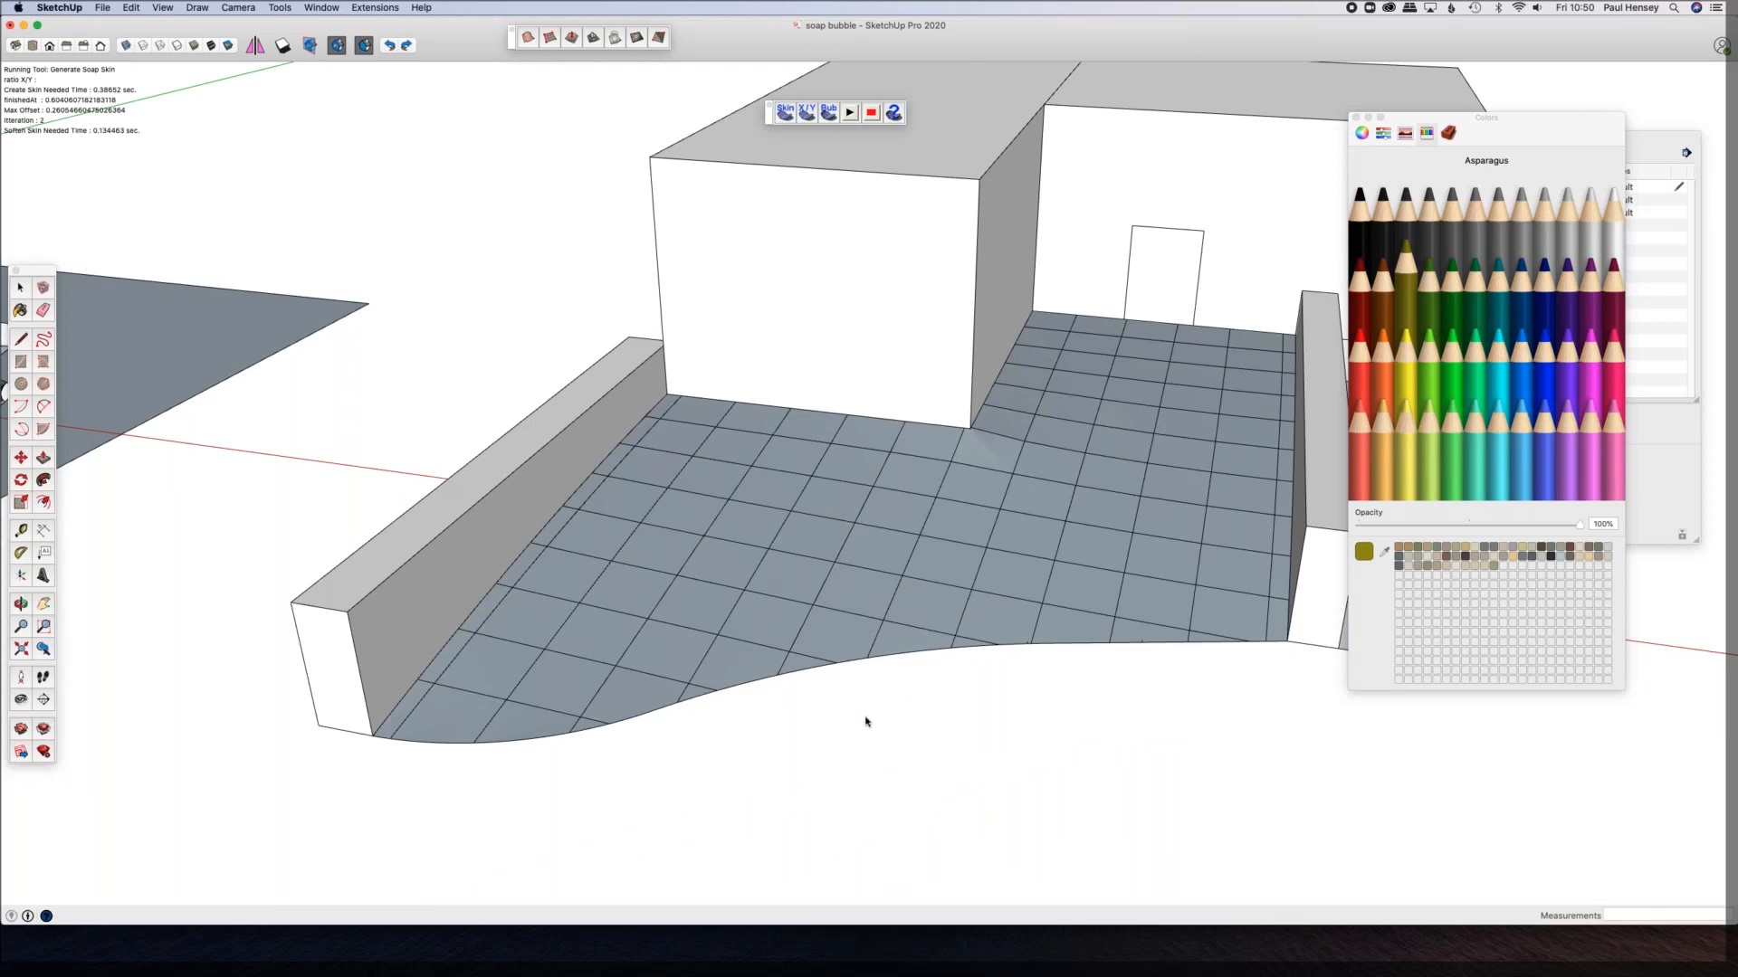
click(822, 601)
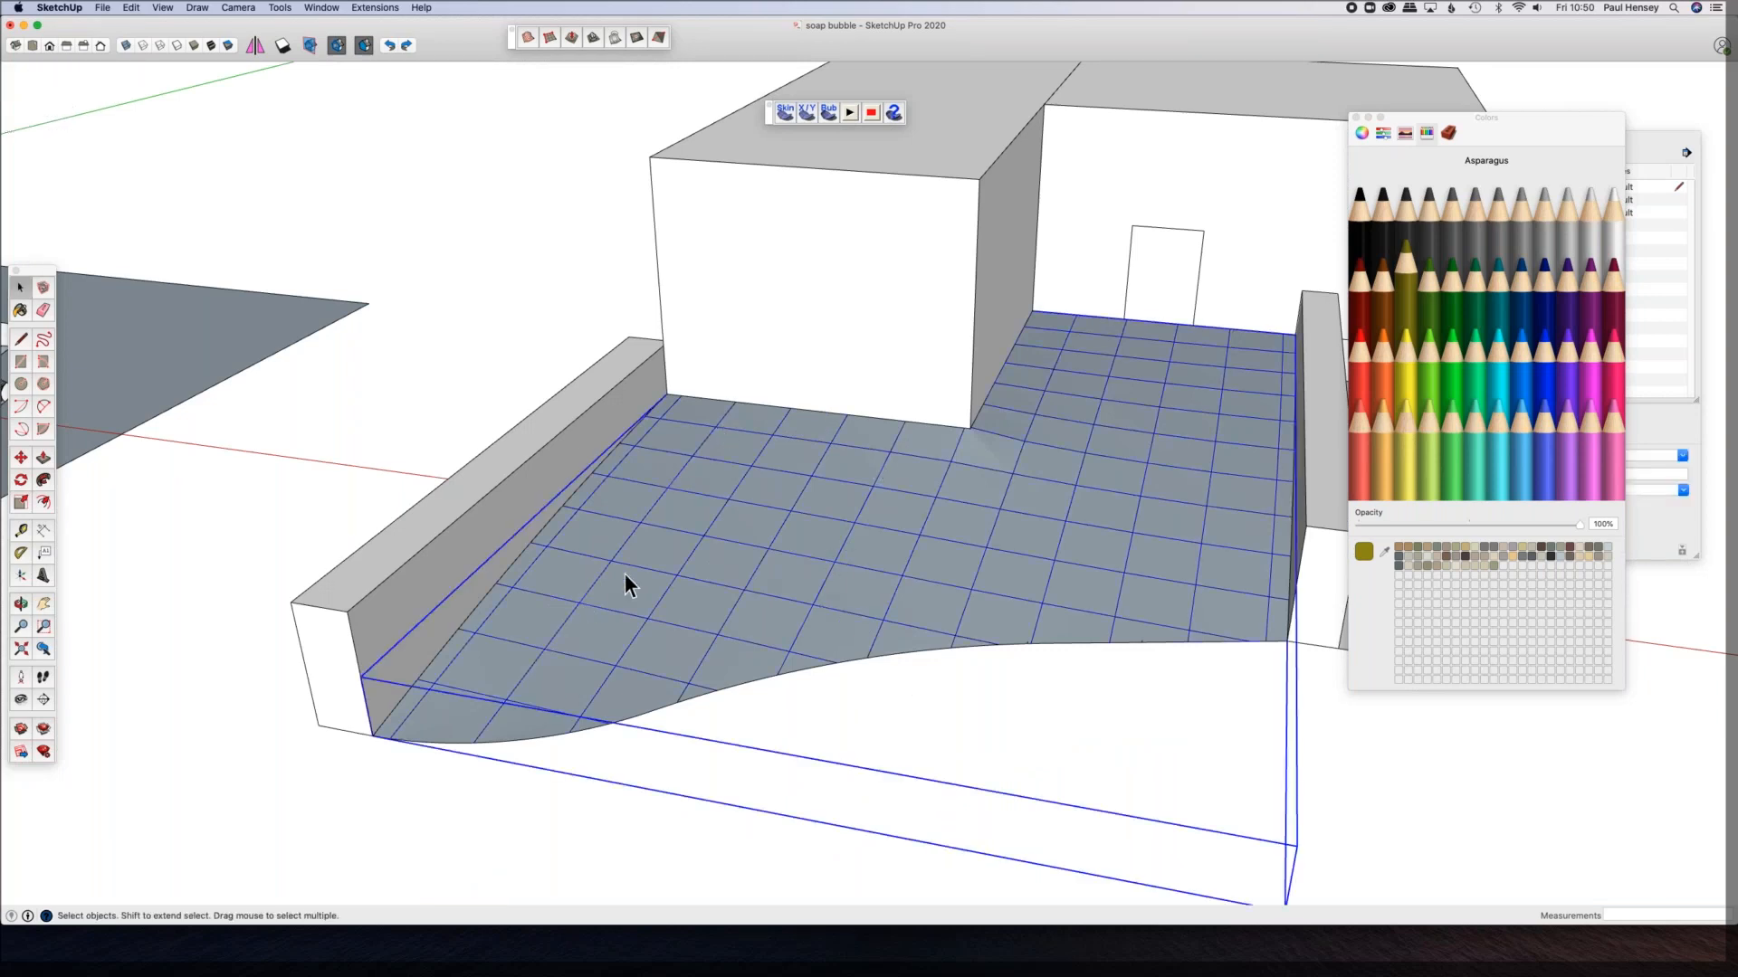
click(830, 114)
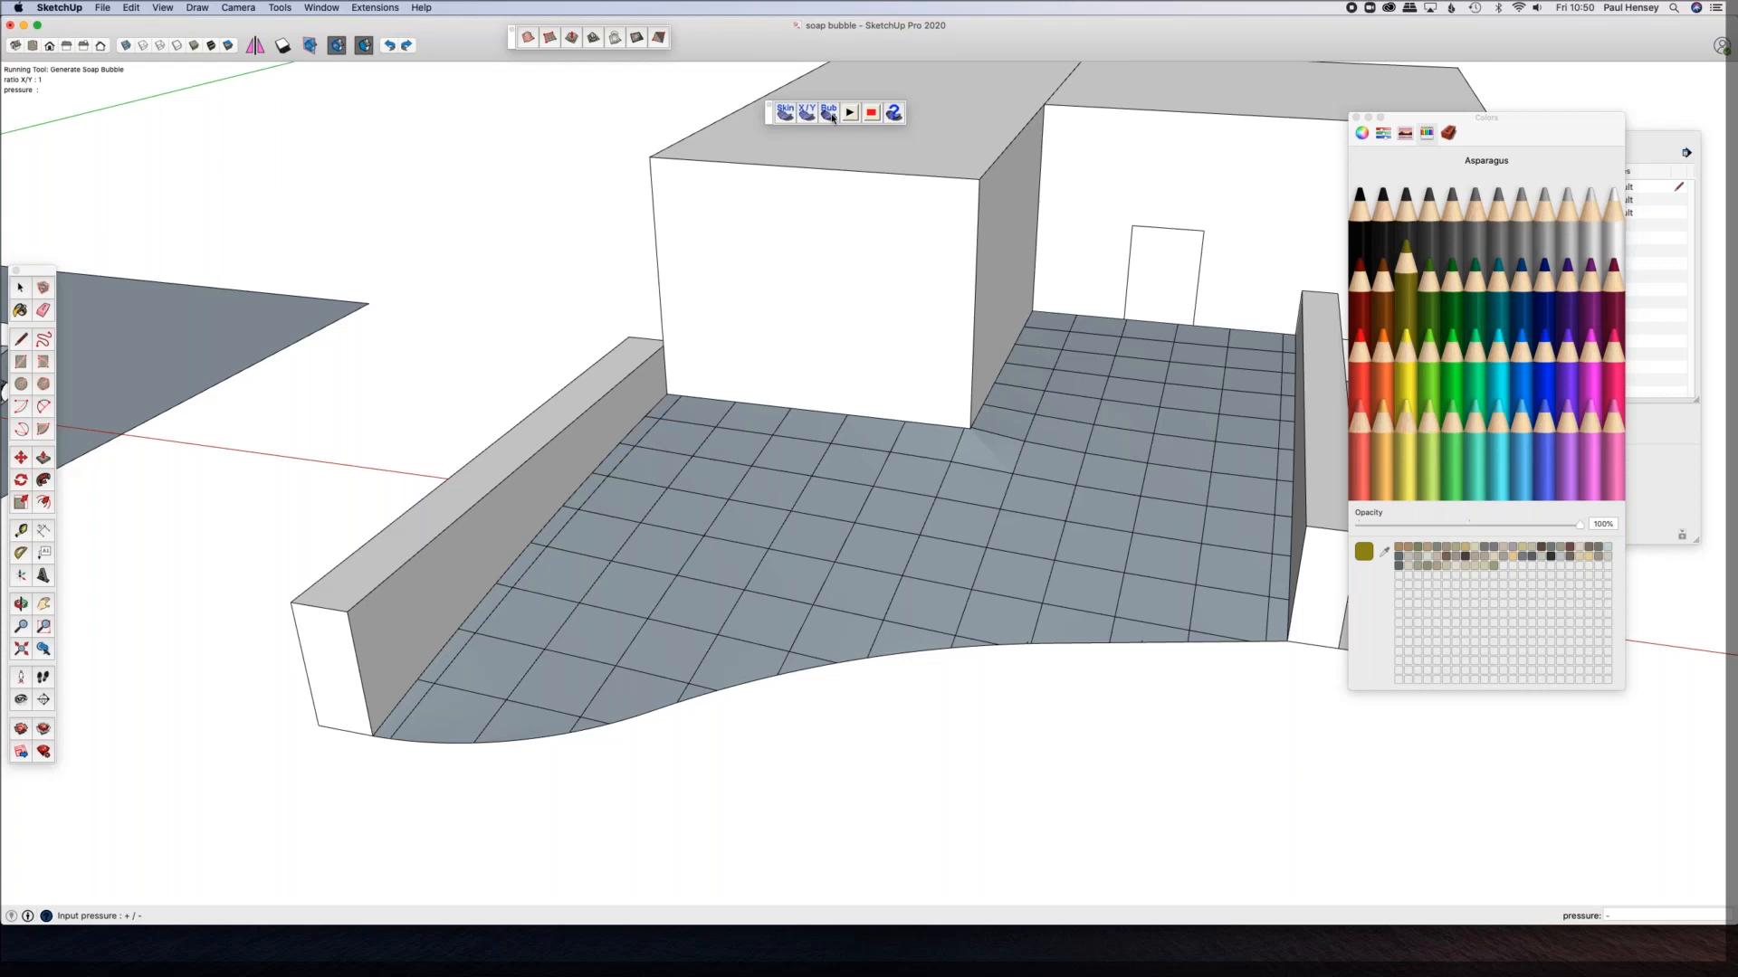
text(3)
key(Return)
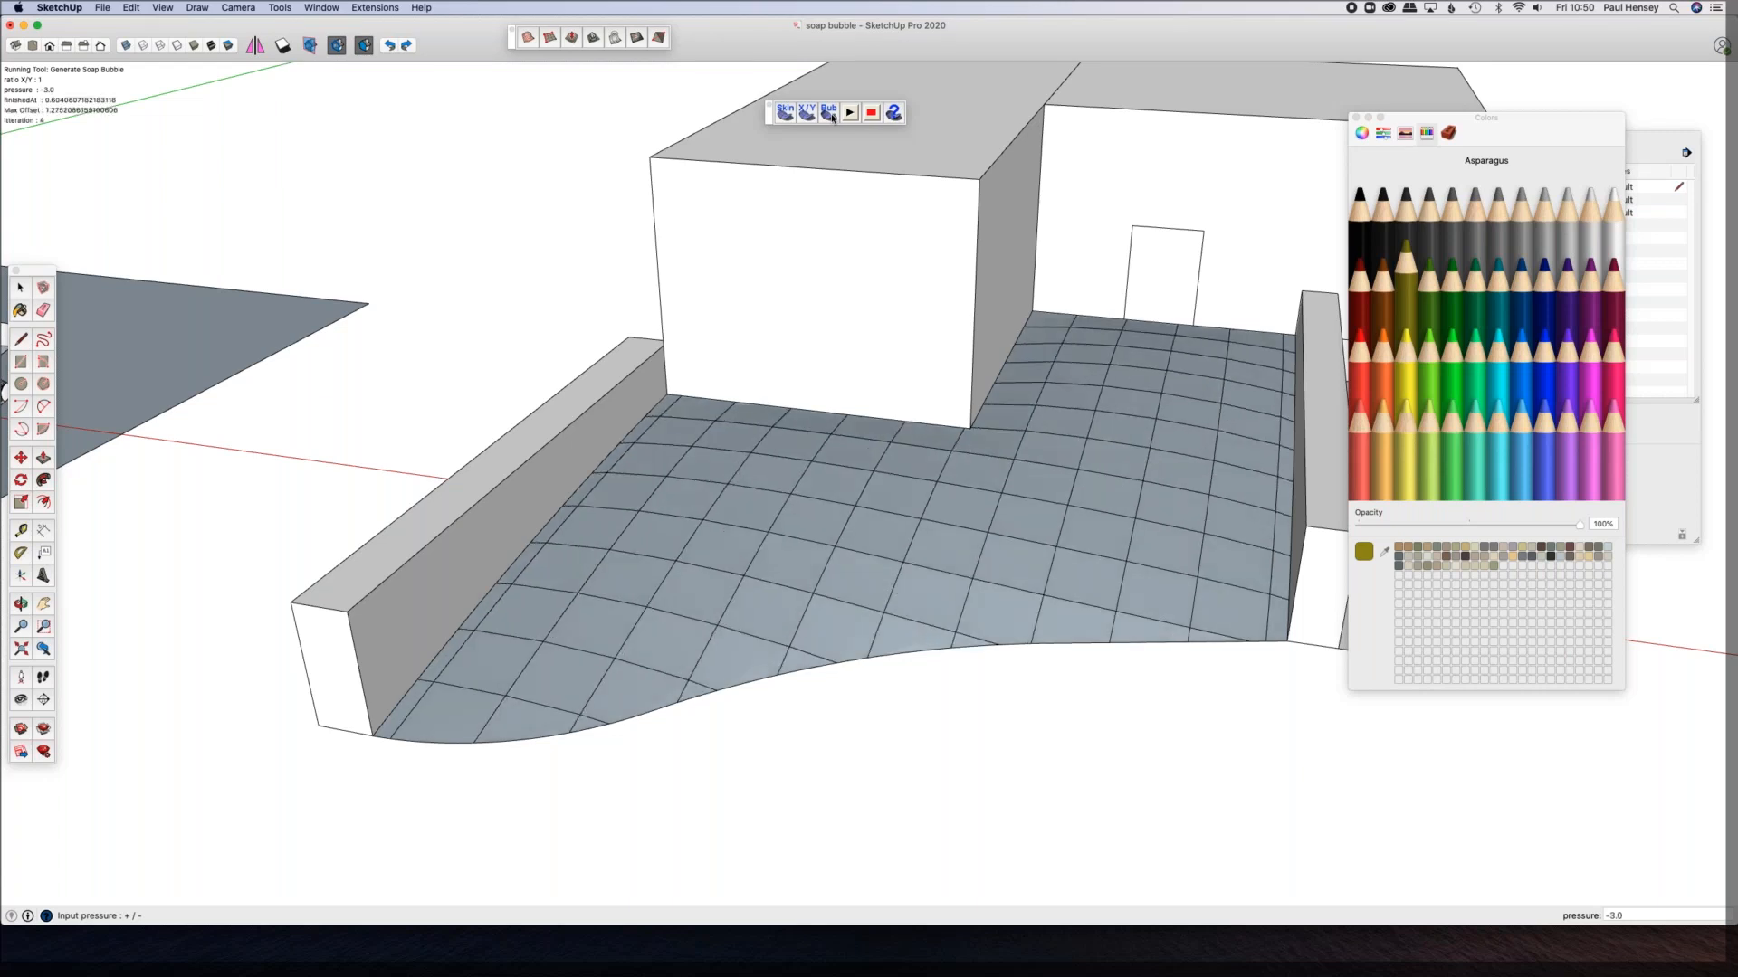
Step: Try a bubble pressure of -1.5 on the sloping skin and settle on -1
text(-1)
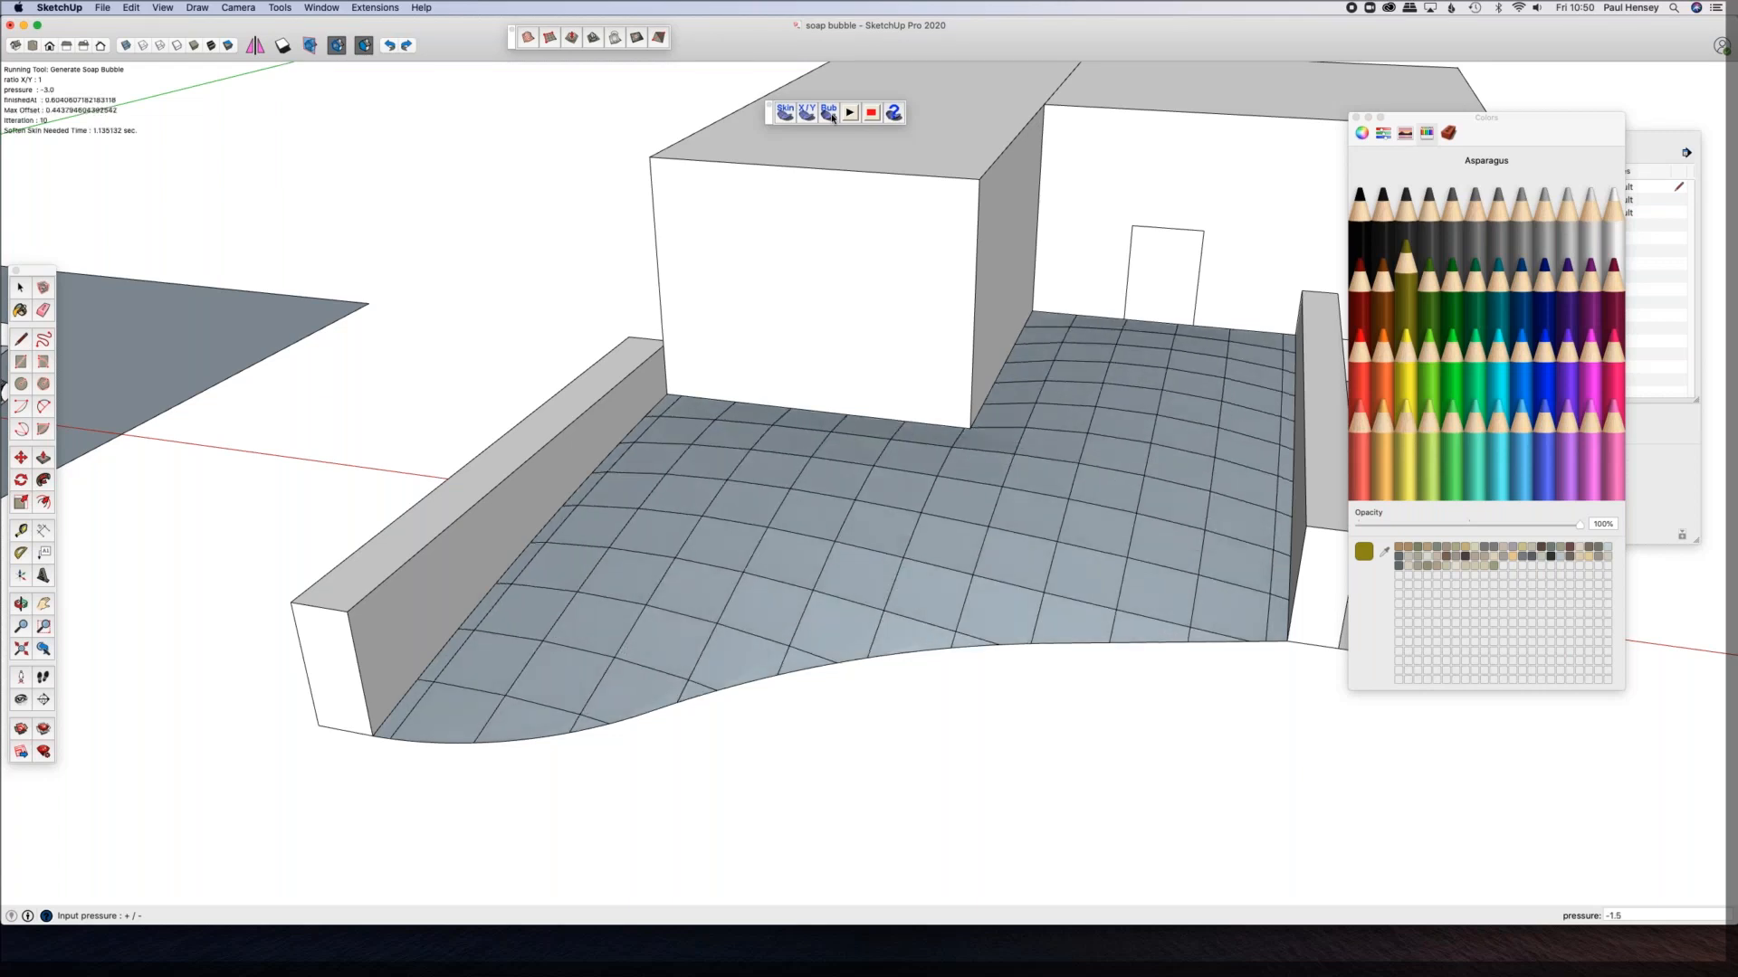
key(Return)
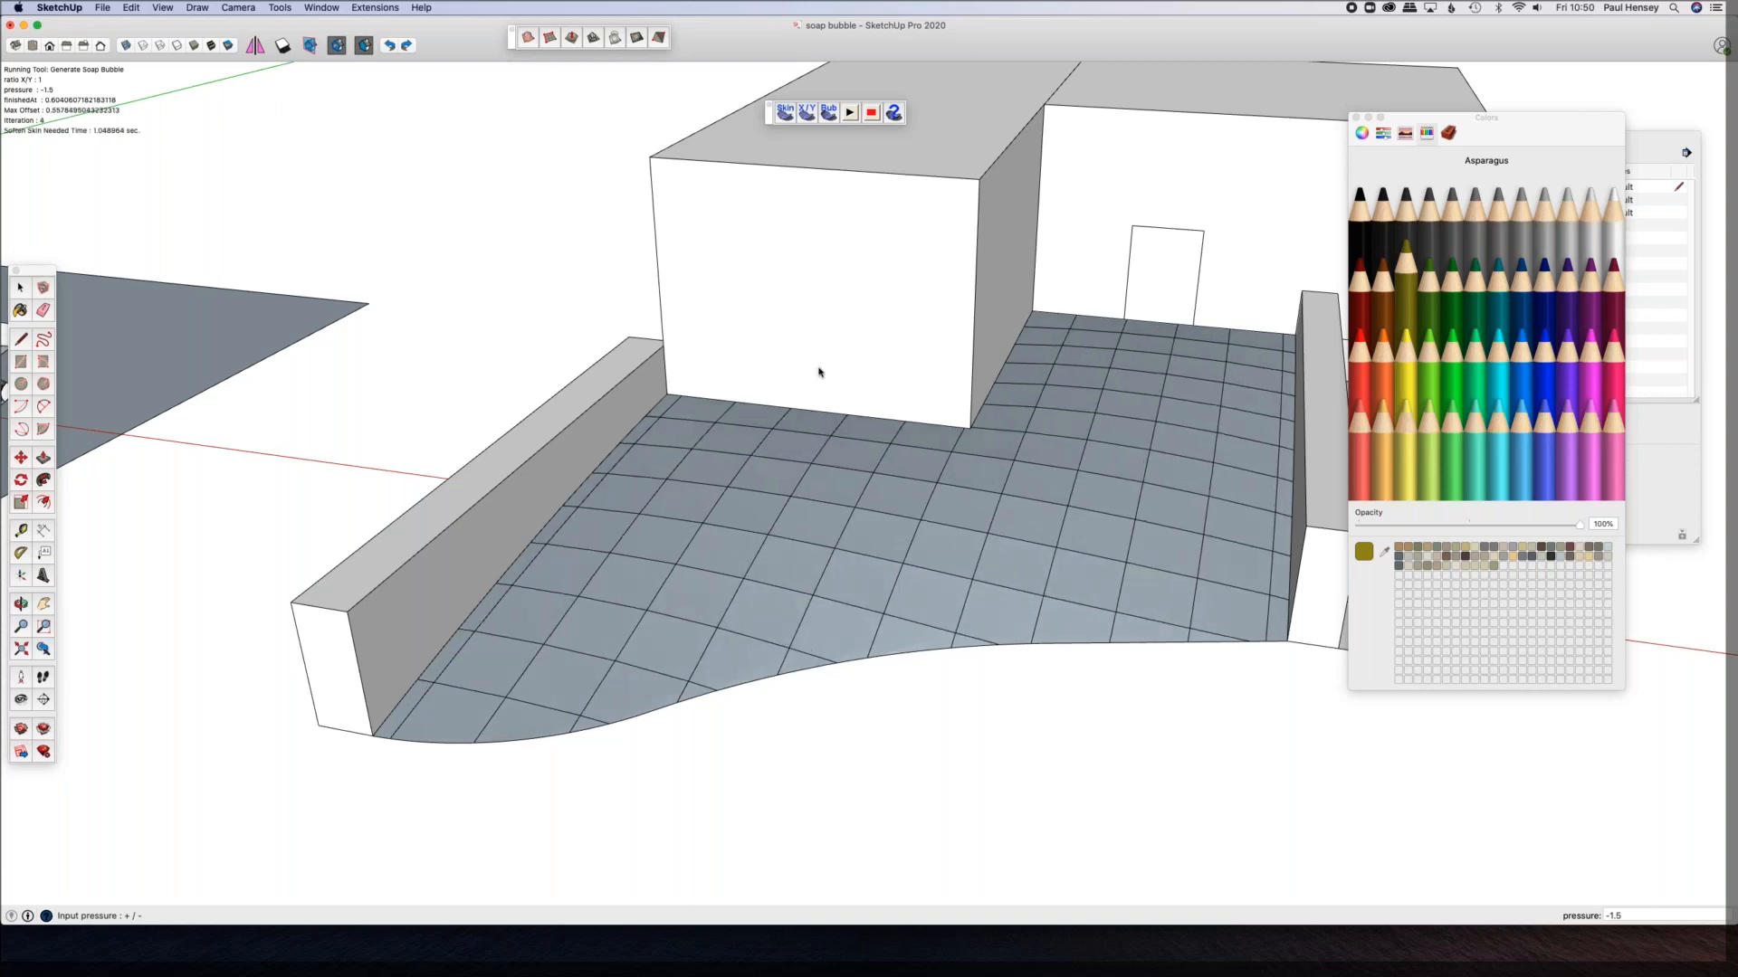
key(Return)
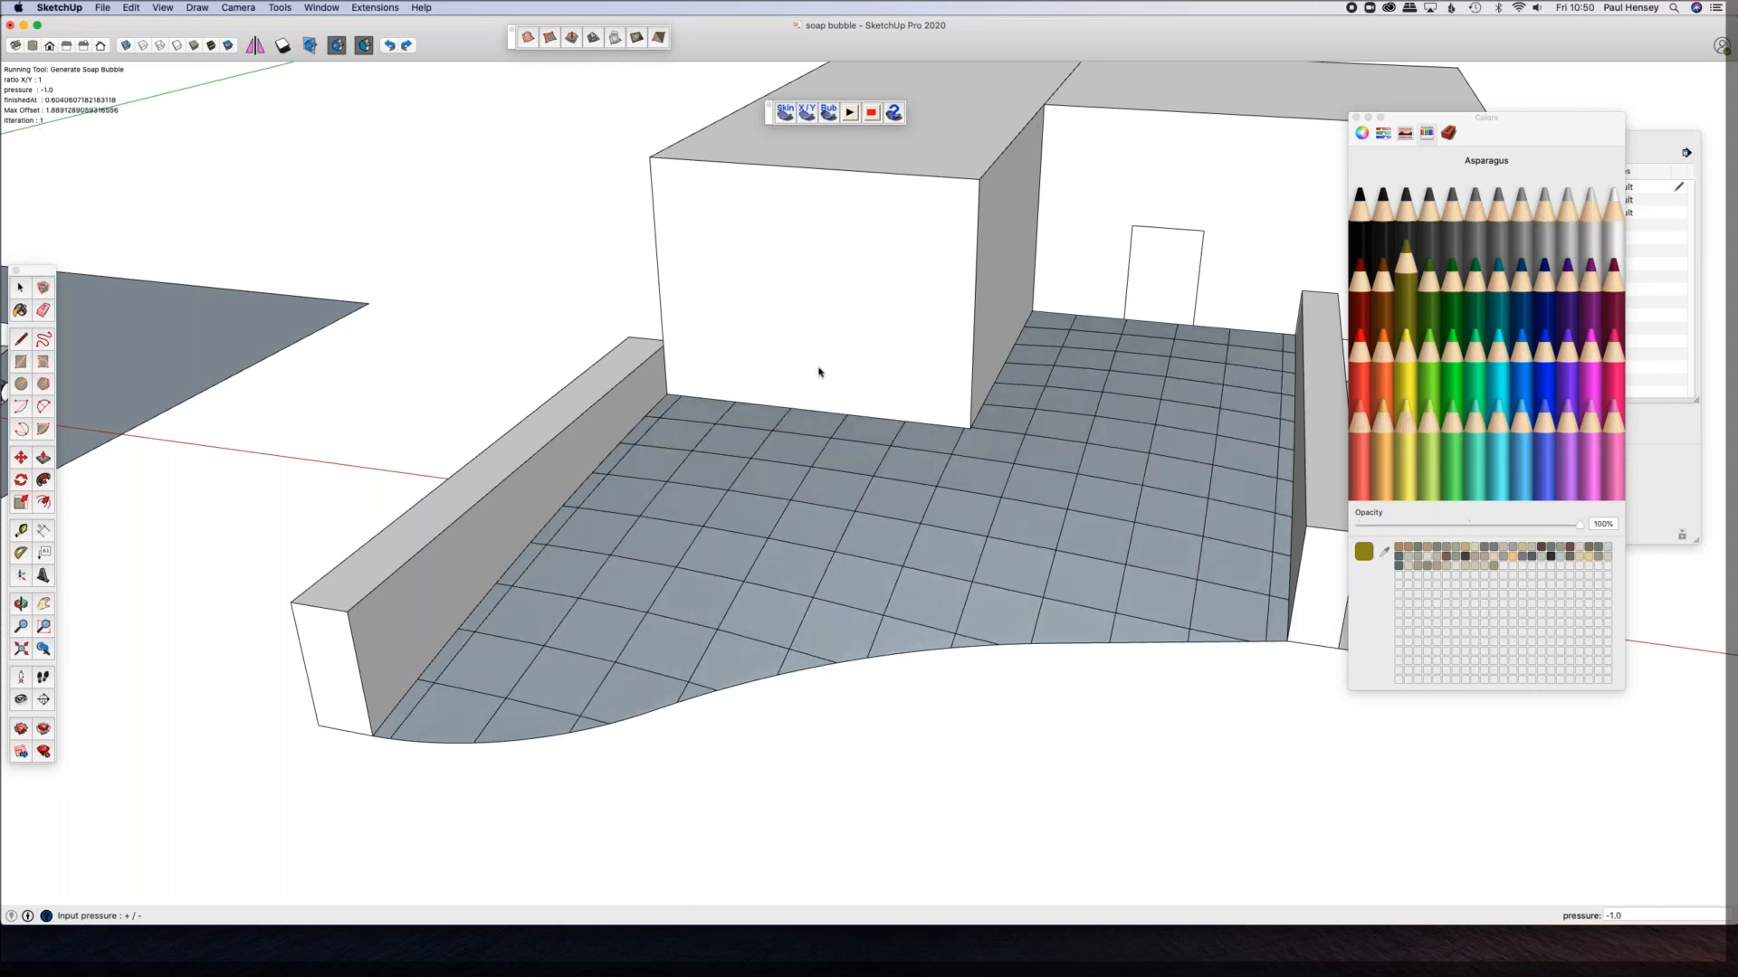
Step: Draw a two-point arc on the path-side wall's outer face, from its outer lower corner up to the base line, bulge about 0.97 m
middle_drag(853, 736, 760, 604)
middle_drag(932, 589, 853, 672)
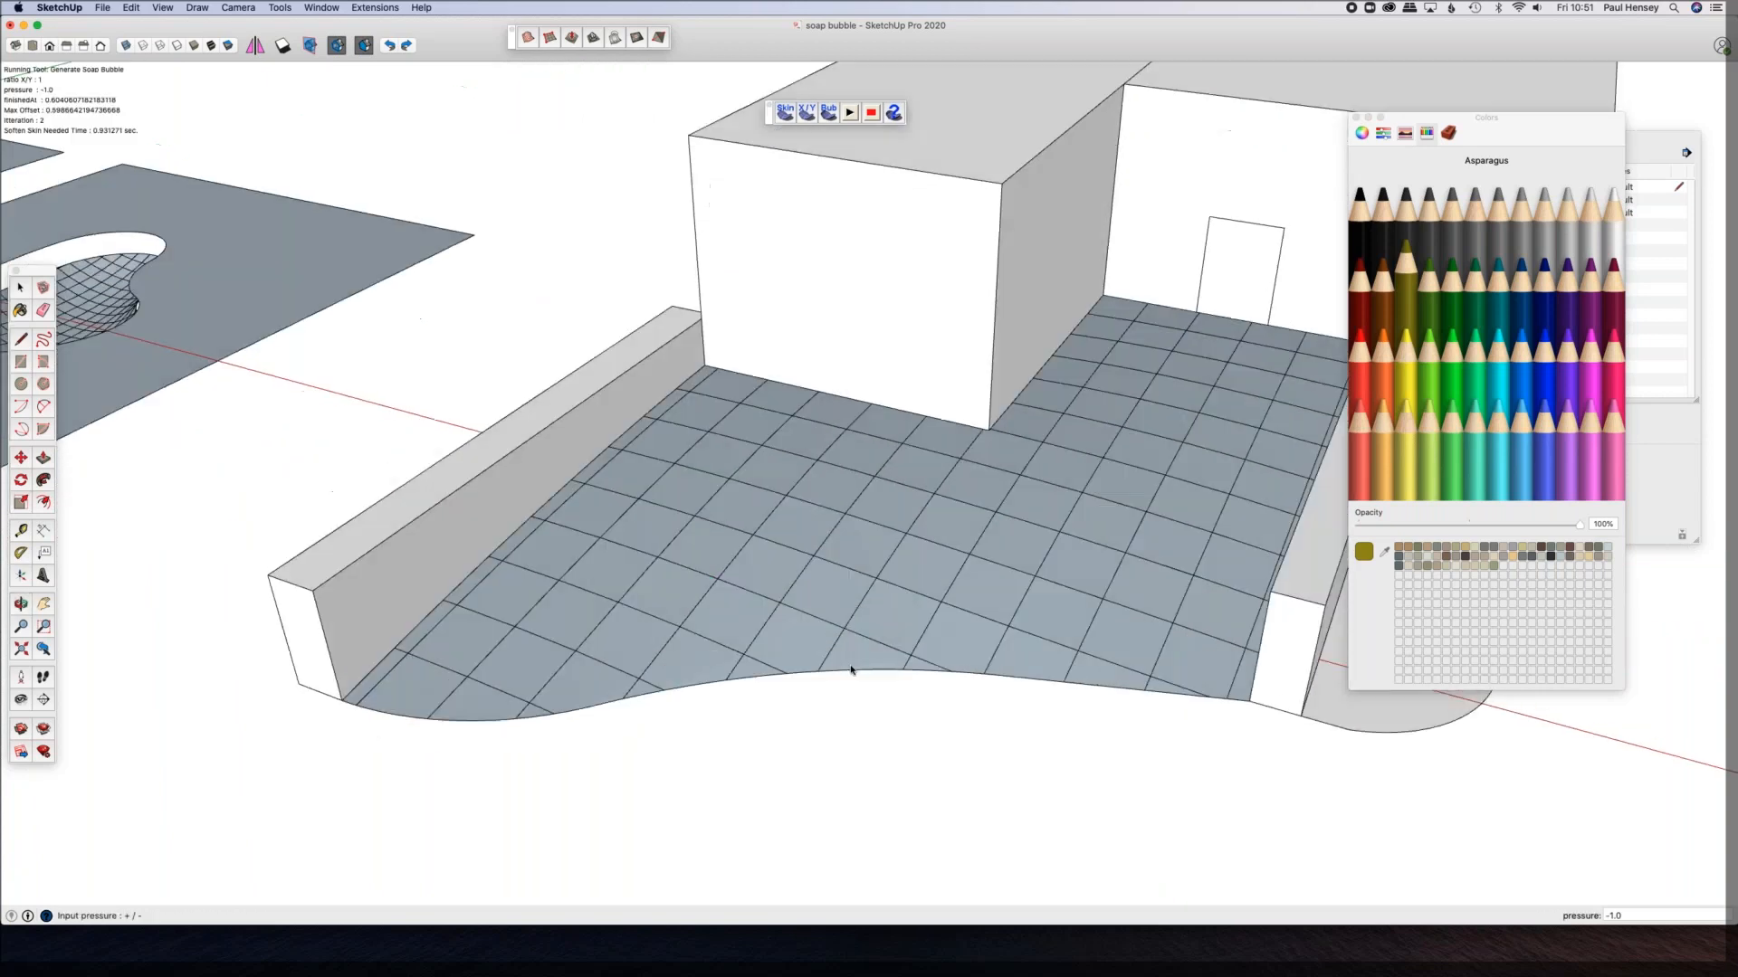
middle_drag(310, 551, 107, 457)
middle_drag(427, 595, 492, 672)
key(space)
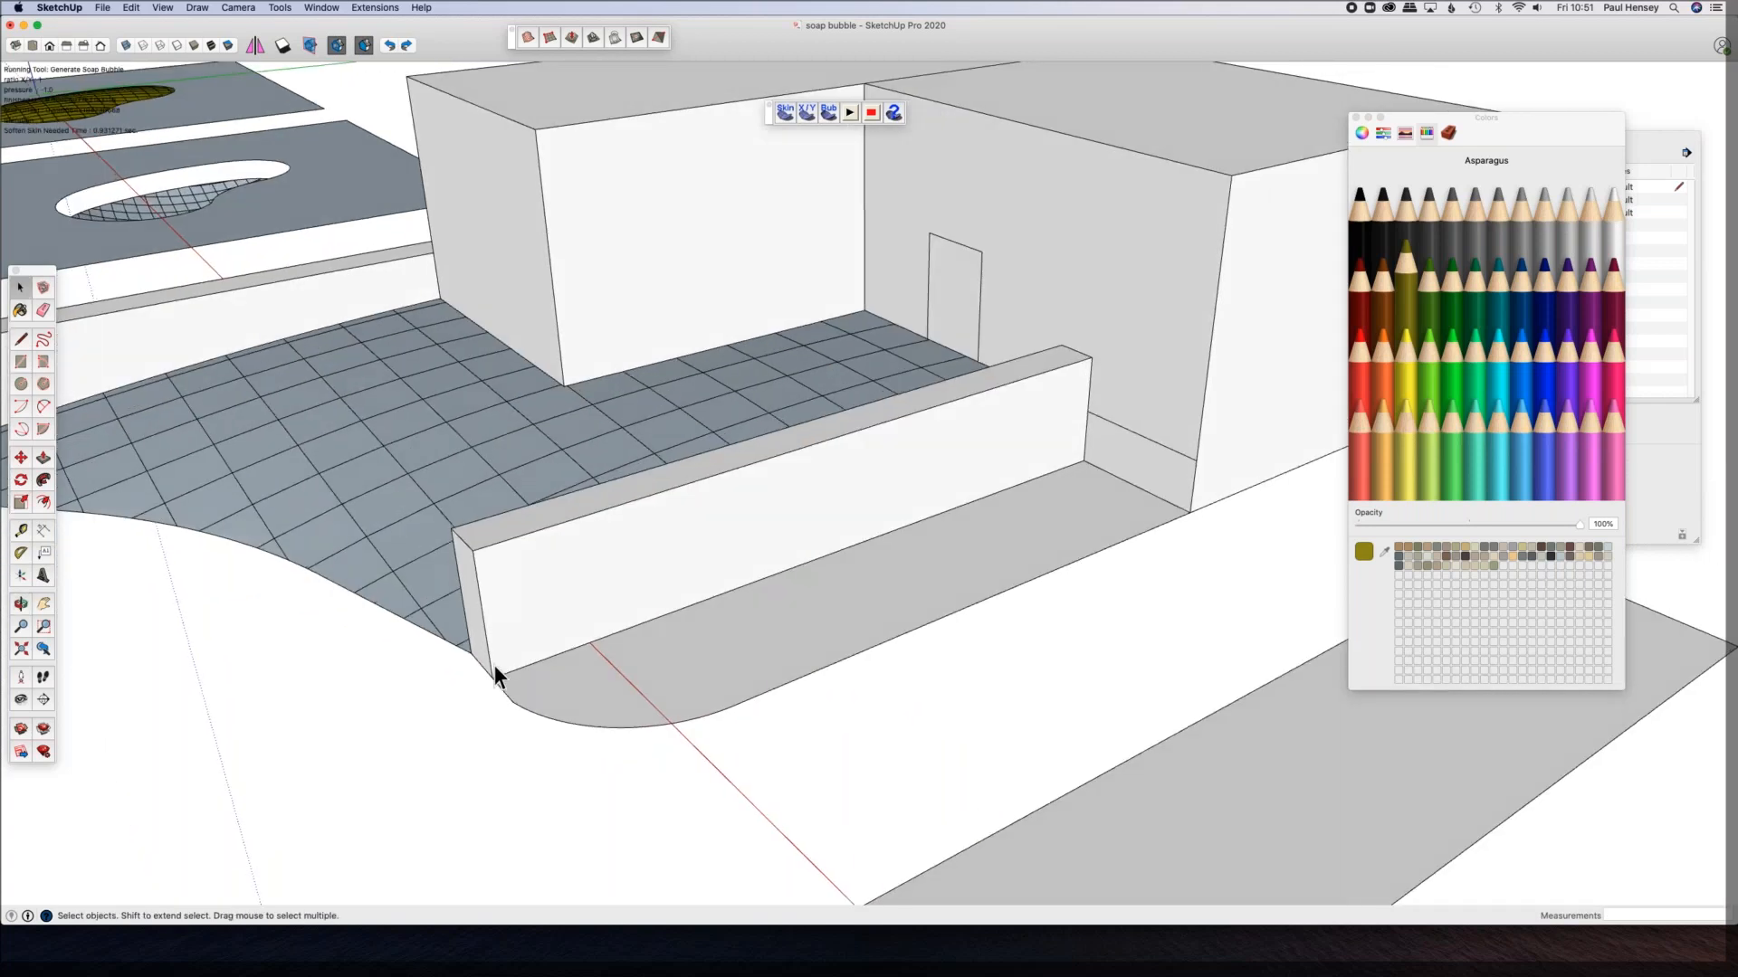
key(a)
click(493, 677)
click(1087, 412)
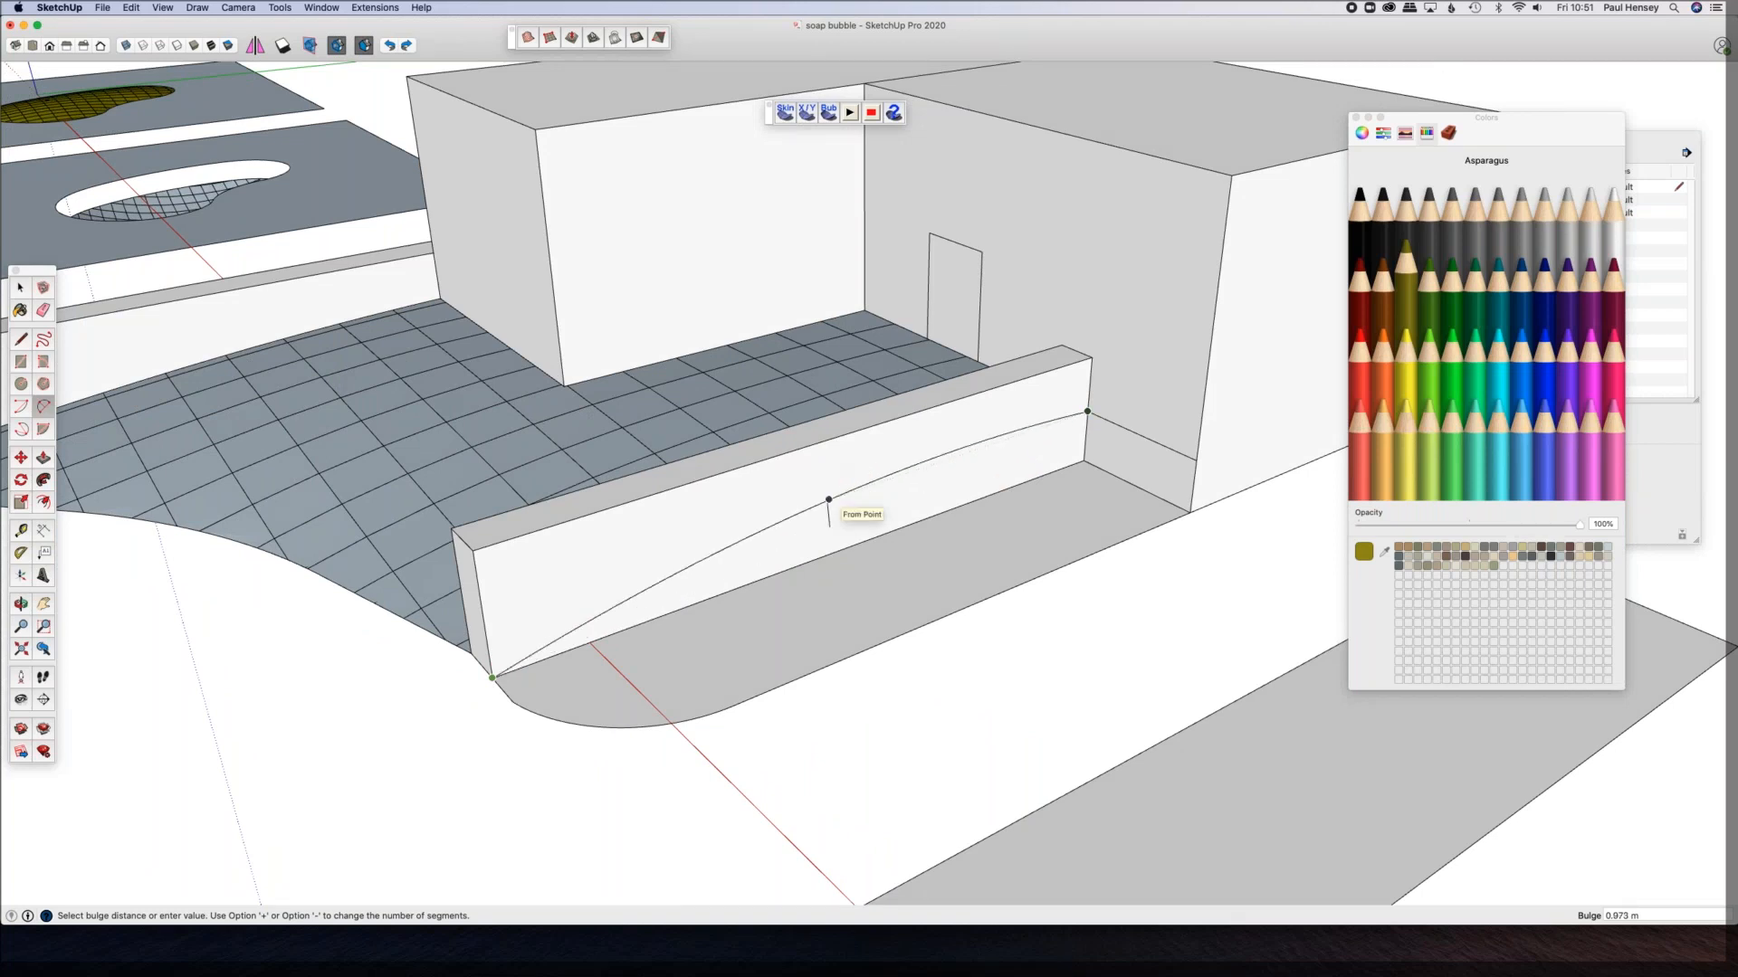
click(828, 499)
key(space)
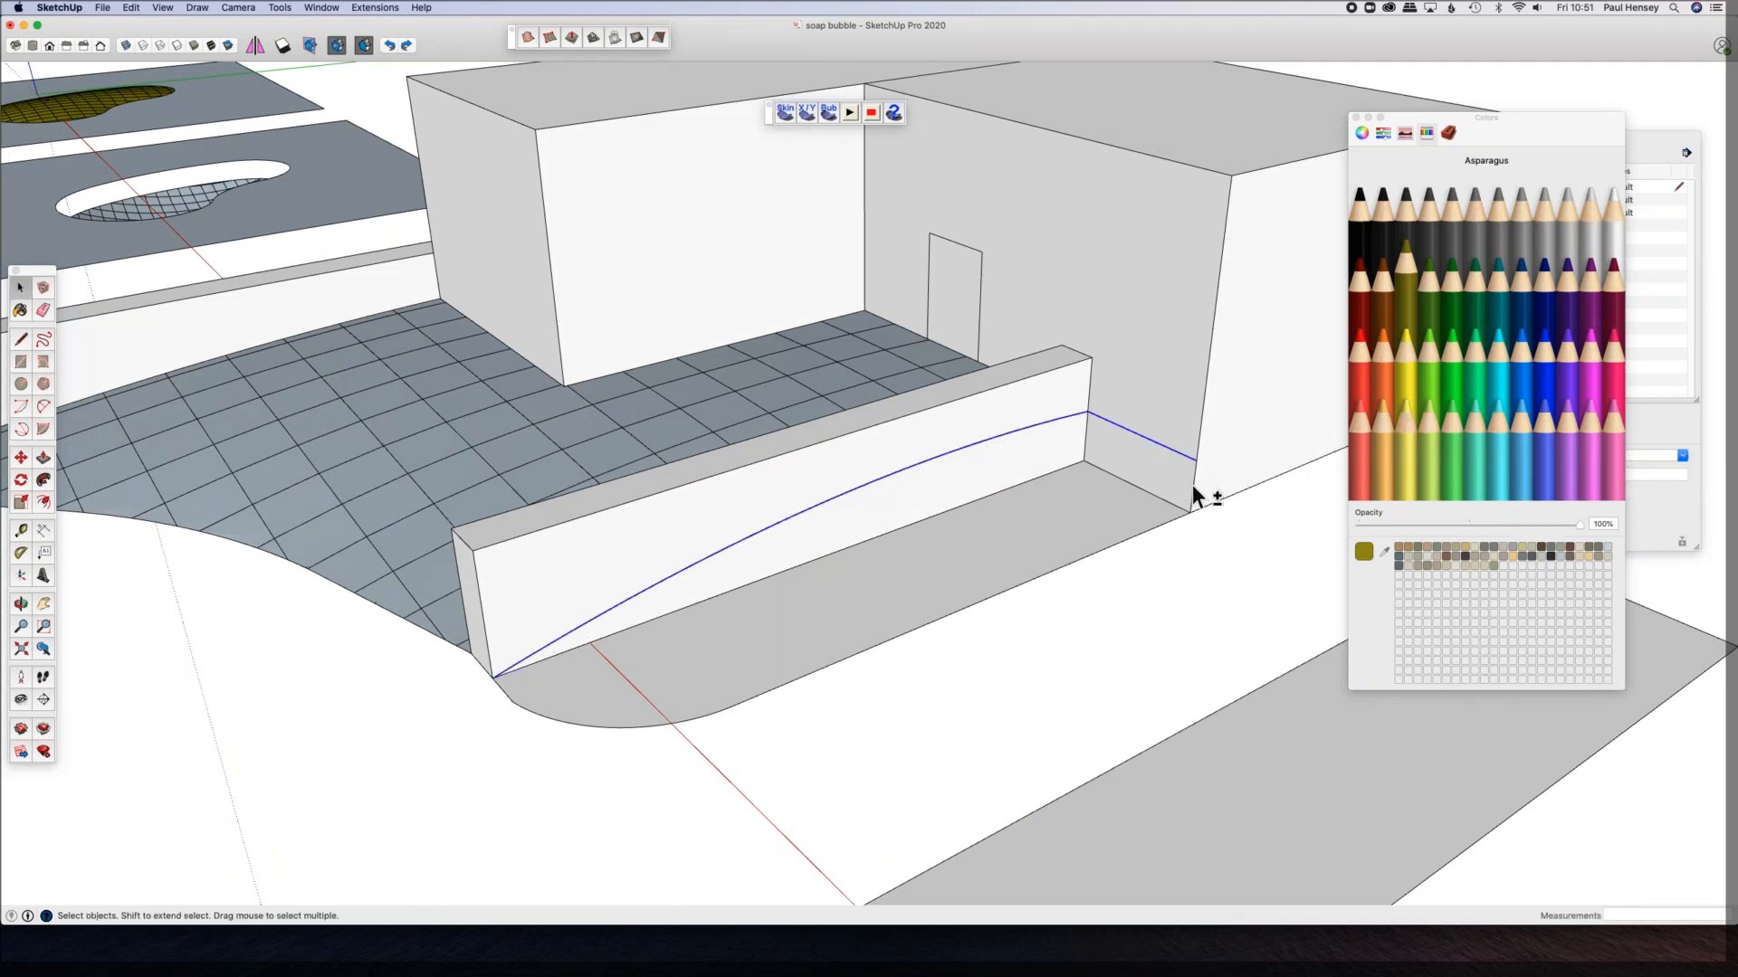
middle_drag(1028, 525, 1083, 391)
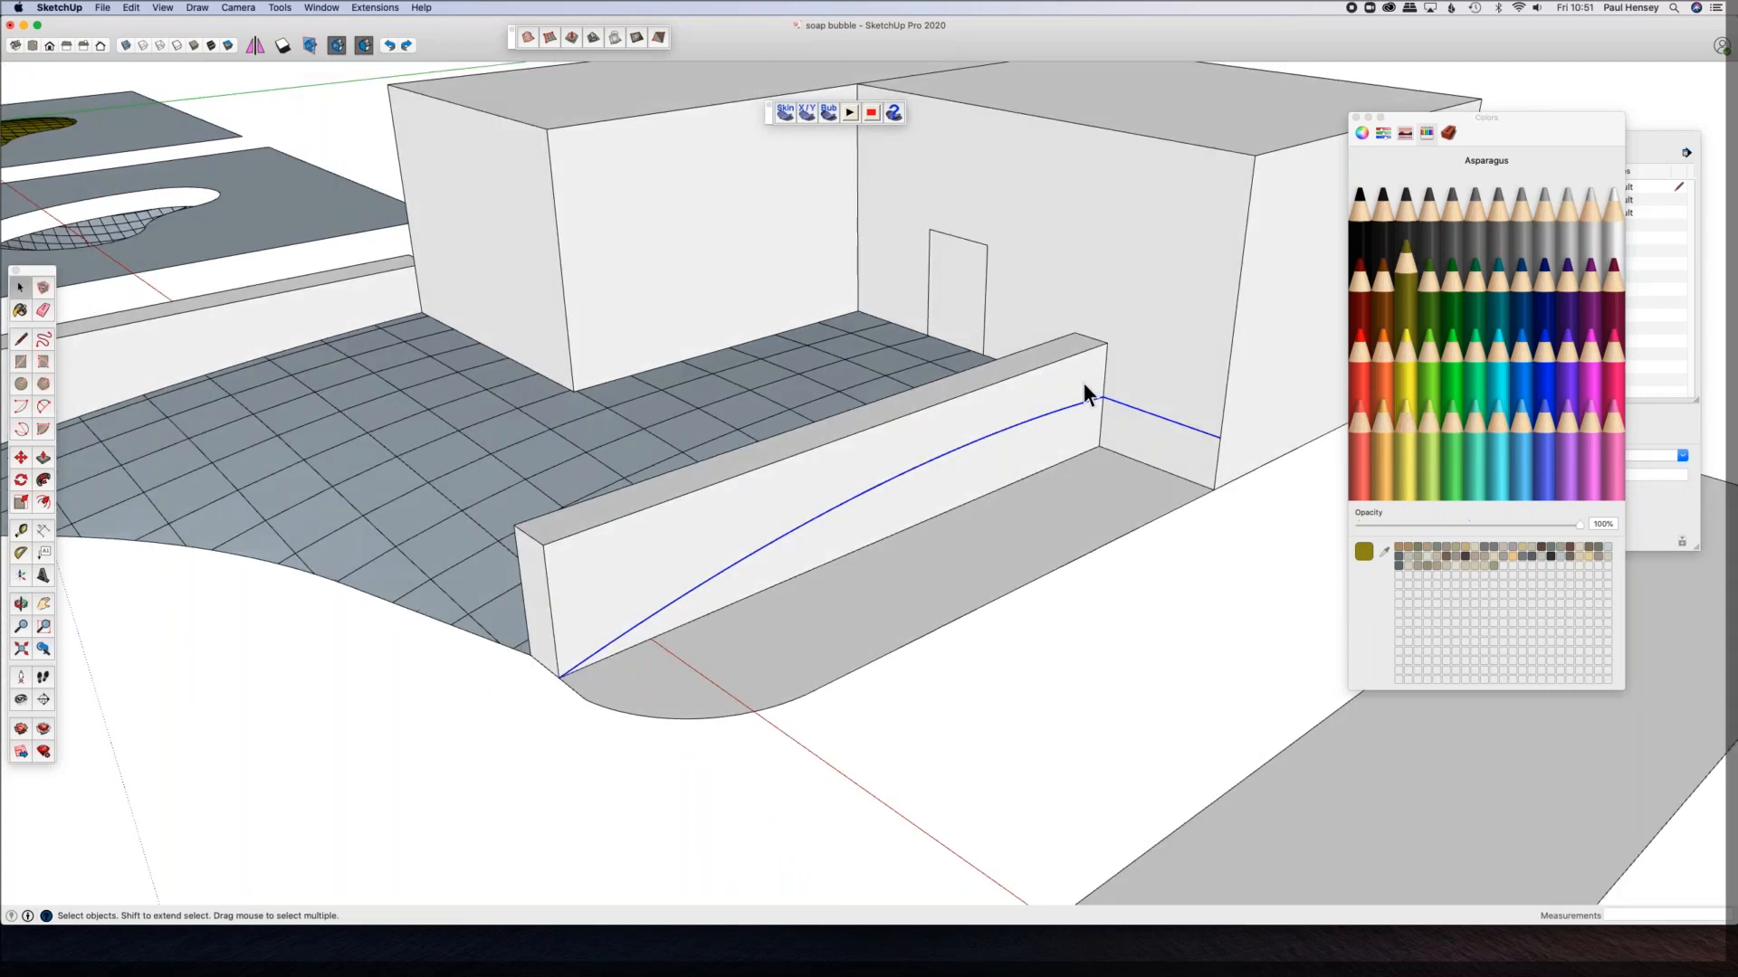
key(a)
click(1095, 399)
key(Escape)
key(space)
Step: Draw an upward-bulging two-point arc on the building wall, from the outer-face arc's upper end to the building's lower corner
key(a)
scroll(1100, 389, up, 3)
middle_drag(985, 402, 942, 377)
click(798, 283)
click(1124, 538)
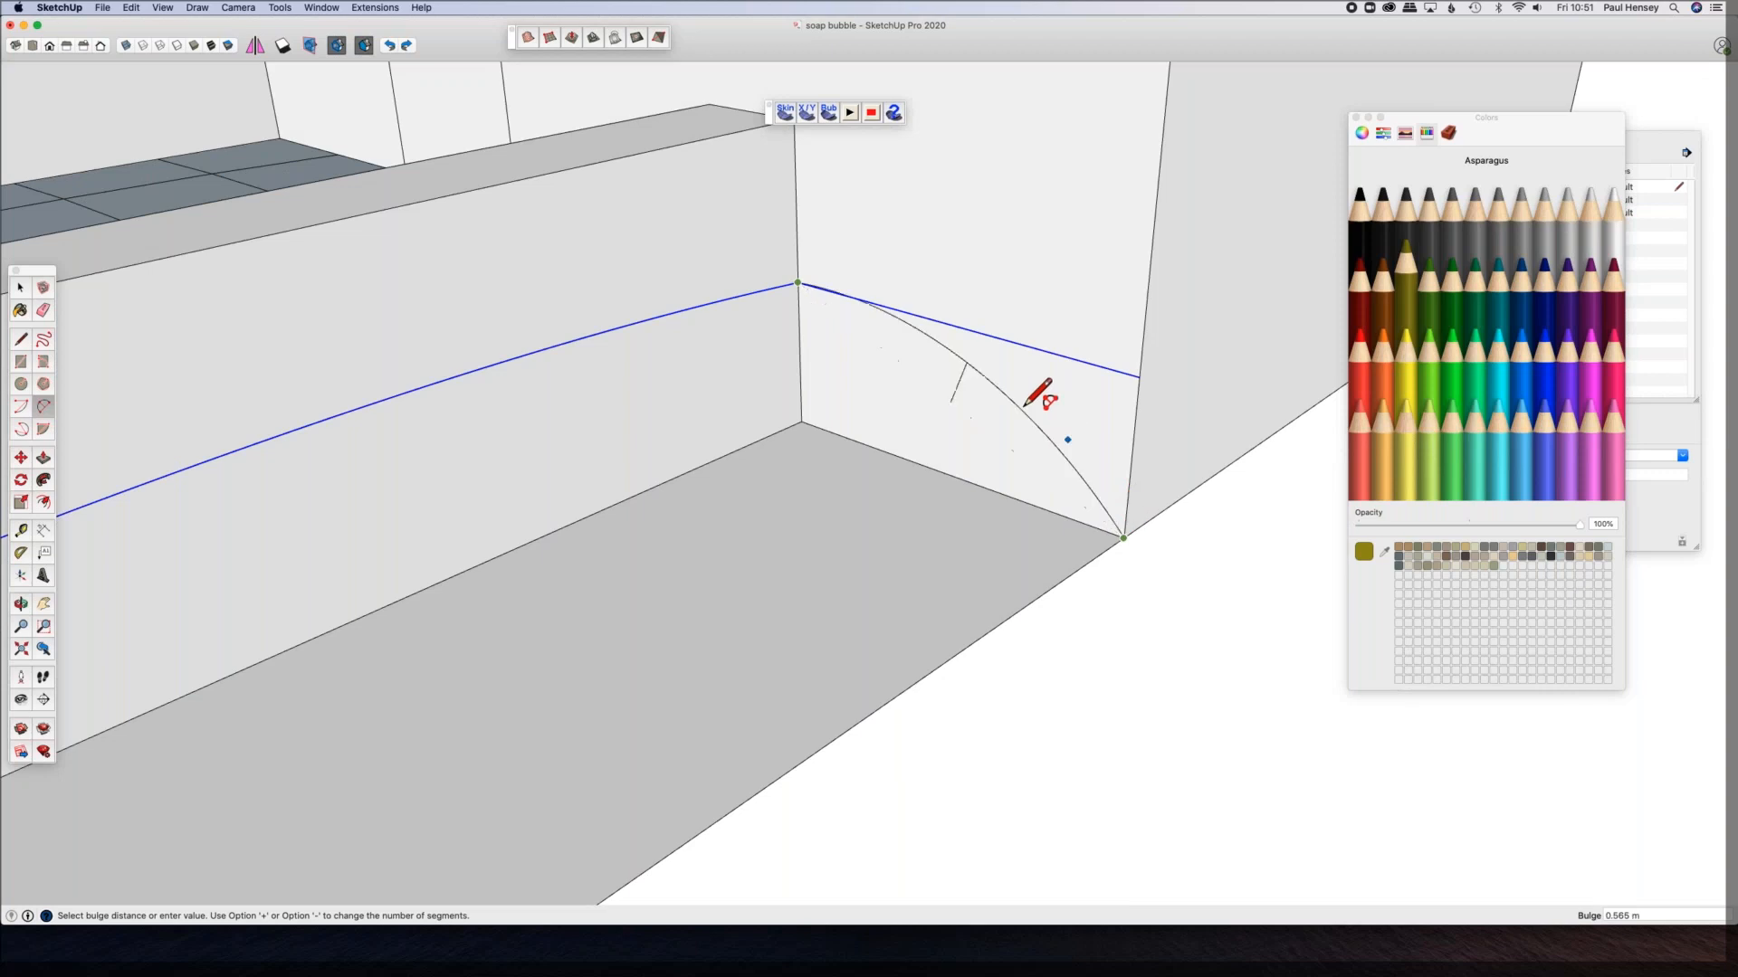
click(1012, 420)
key(space)
Step: Generate a Soap Skin from the two new arcs, the straight ground edge and the rounded ground edge outside the path-side wall
click(1204, 642)
click(948, 376)
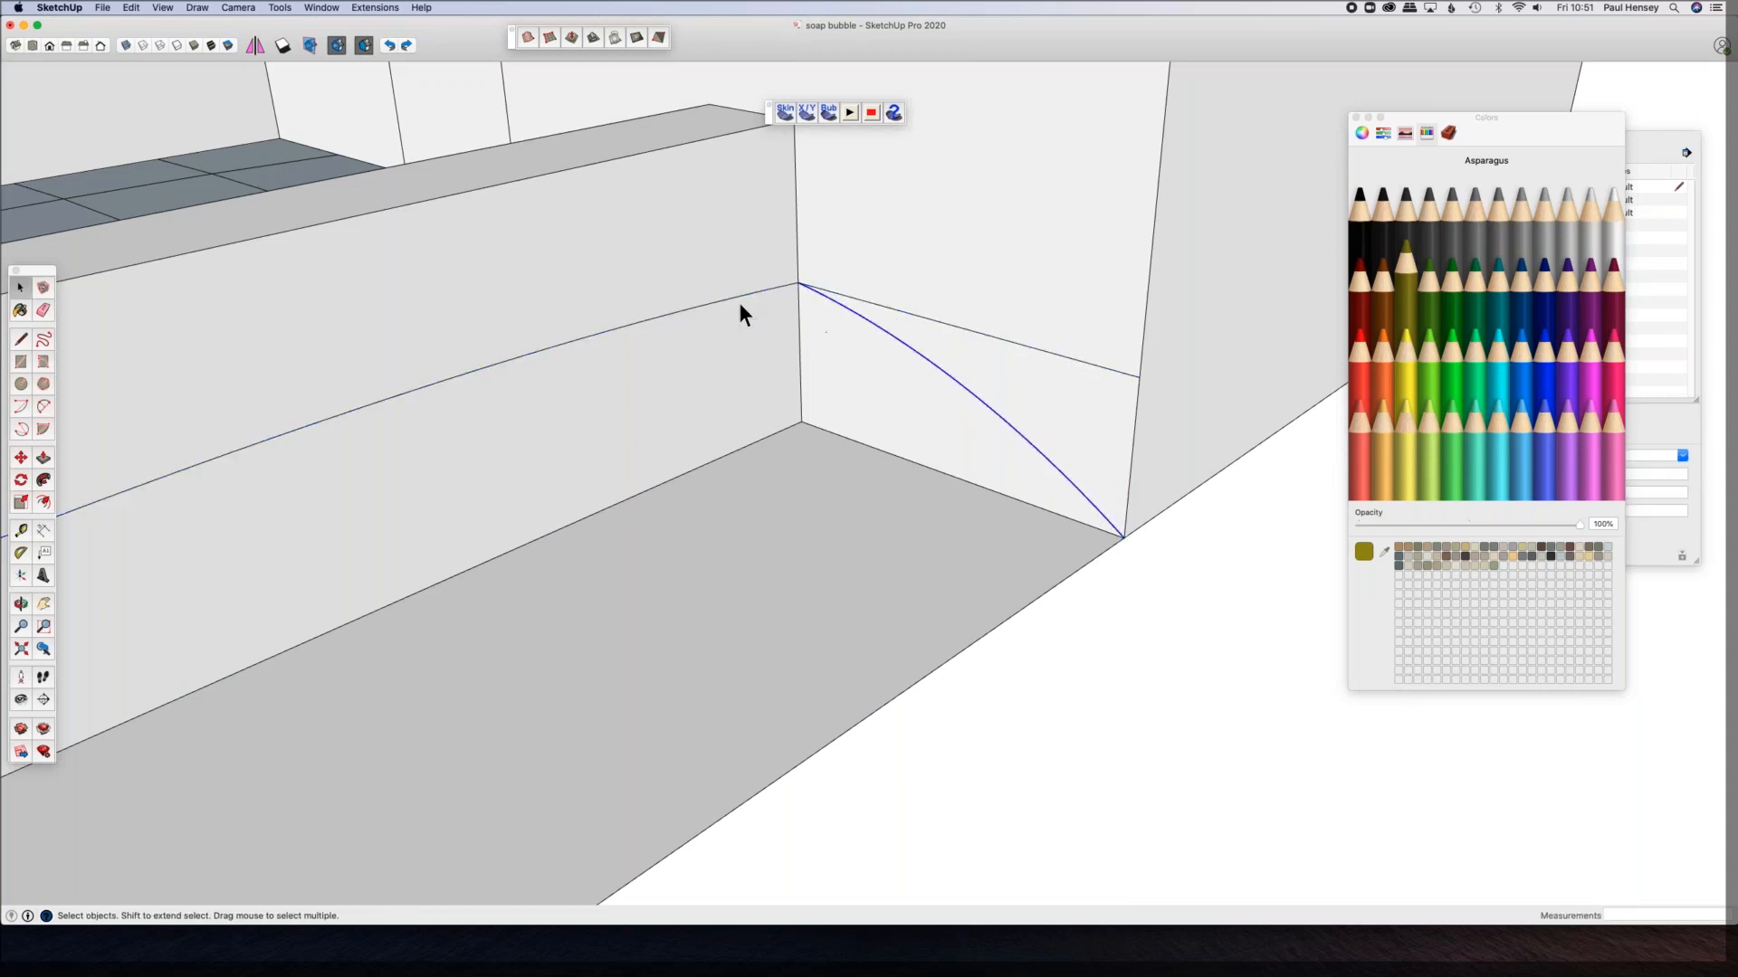
shift+click(738, 302)
shift+click(1008, 619)
scroll(1002, 579, down, 5)
shift+middle_drag(1005, 581, 1163, 366)
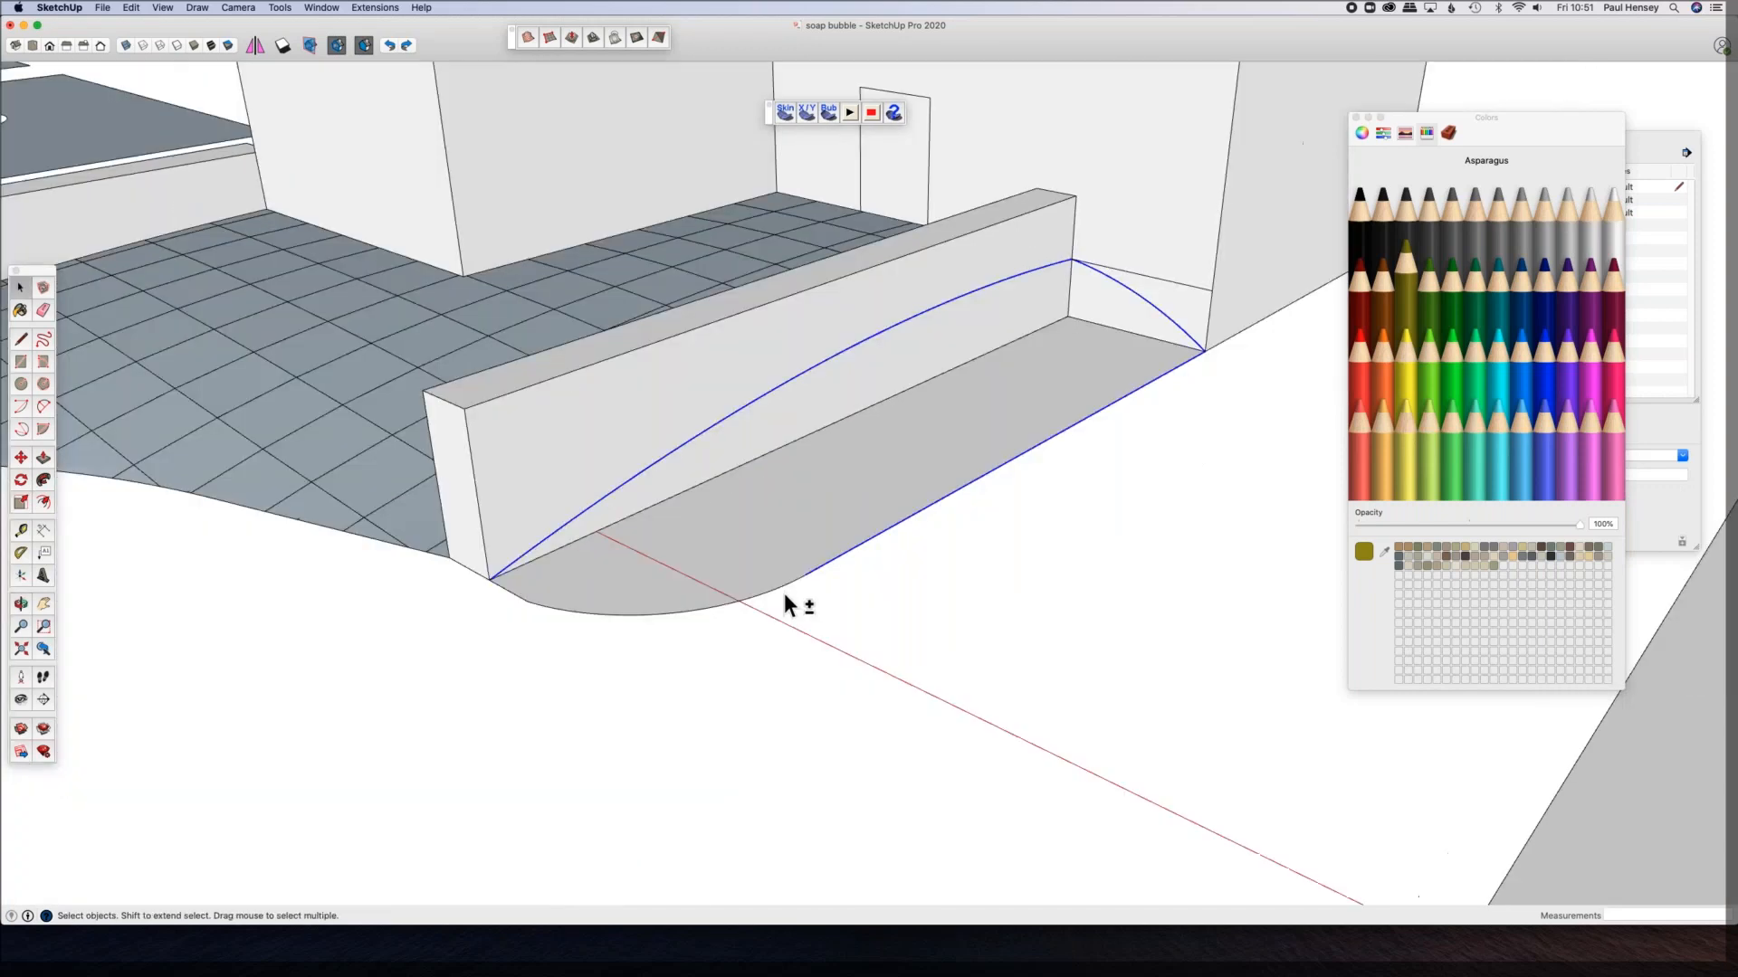
shift+click(785, 588)
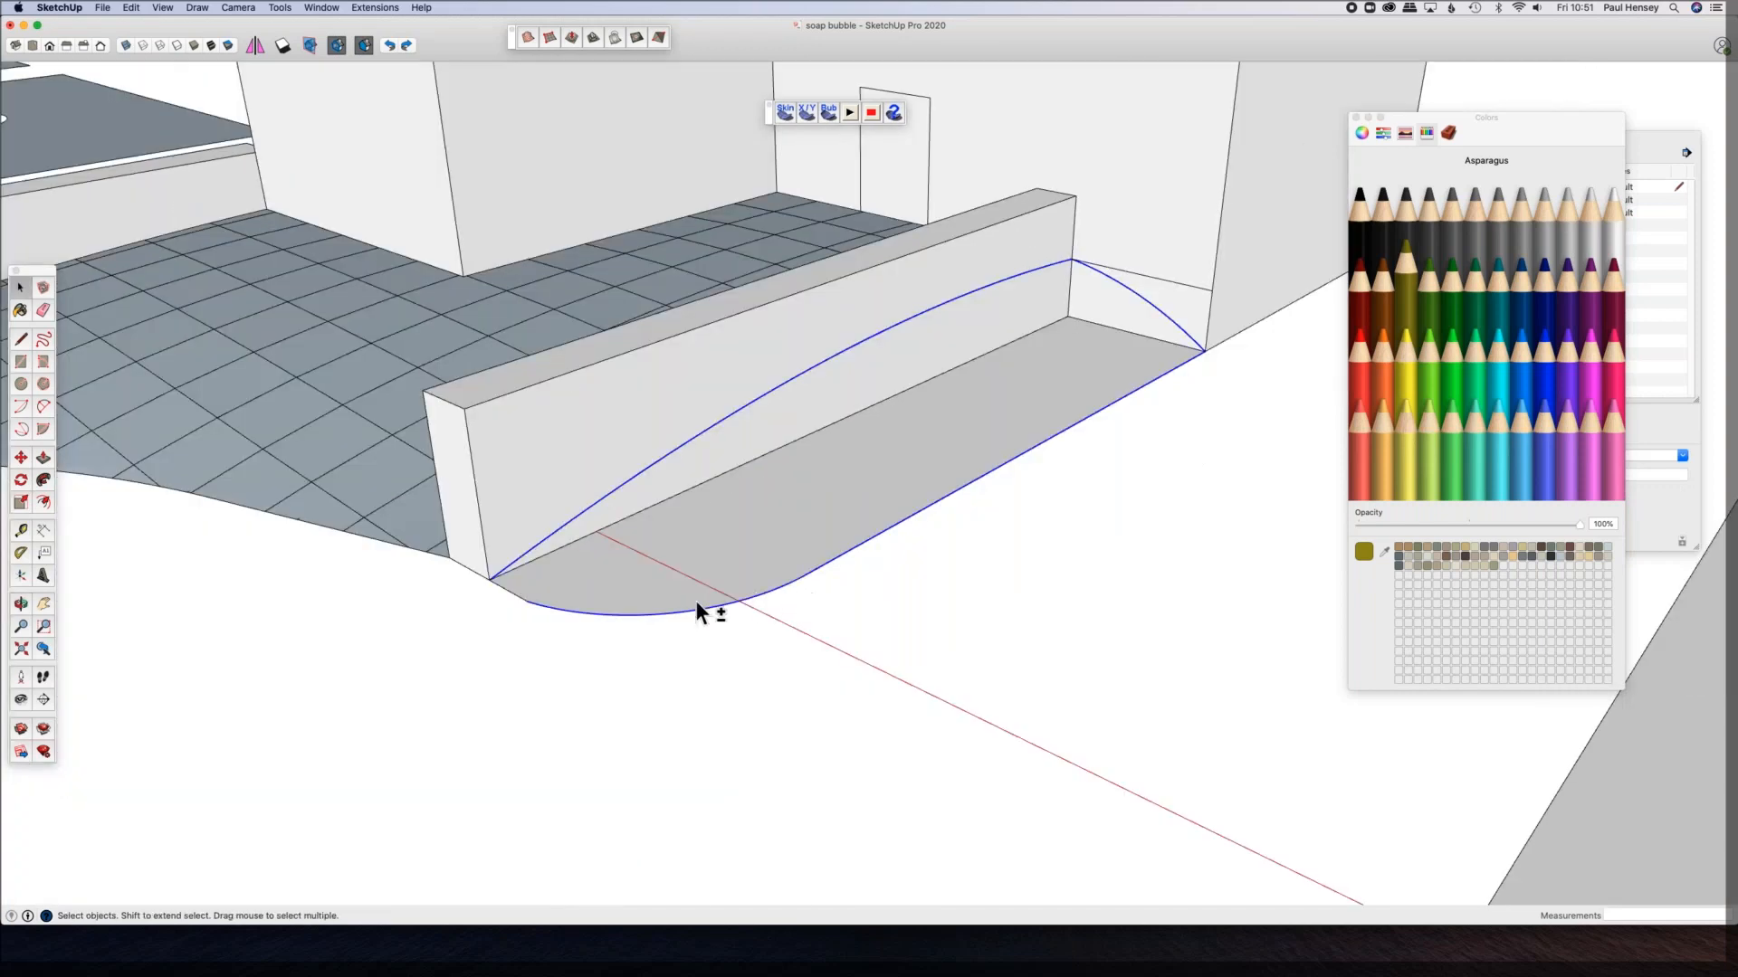
shift+click(523, 600)
shift+click(525, 601)
click(786, 115)
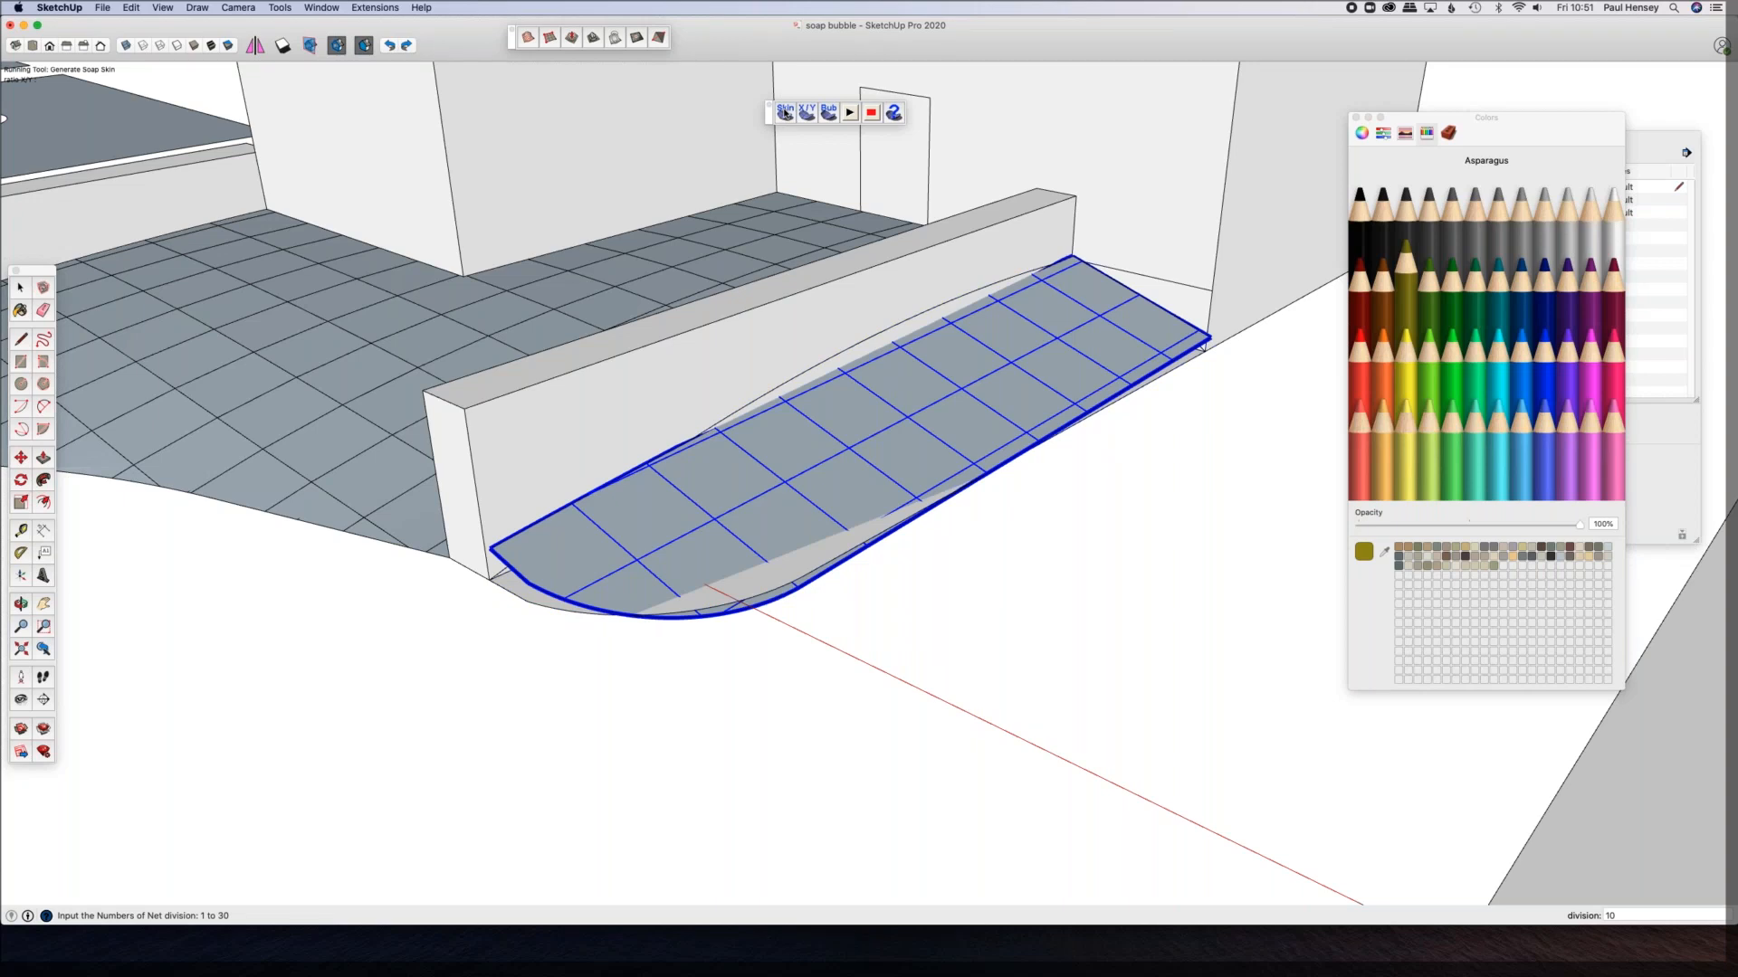
key(Return)
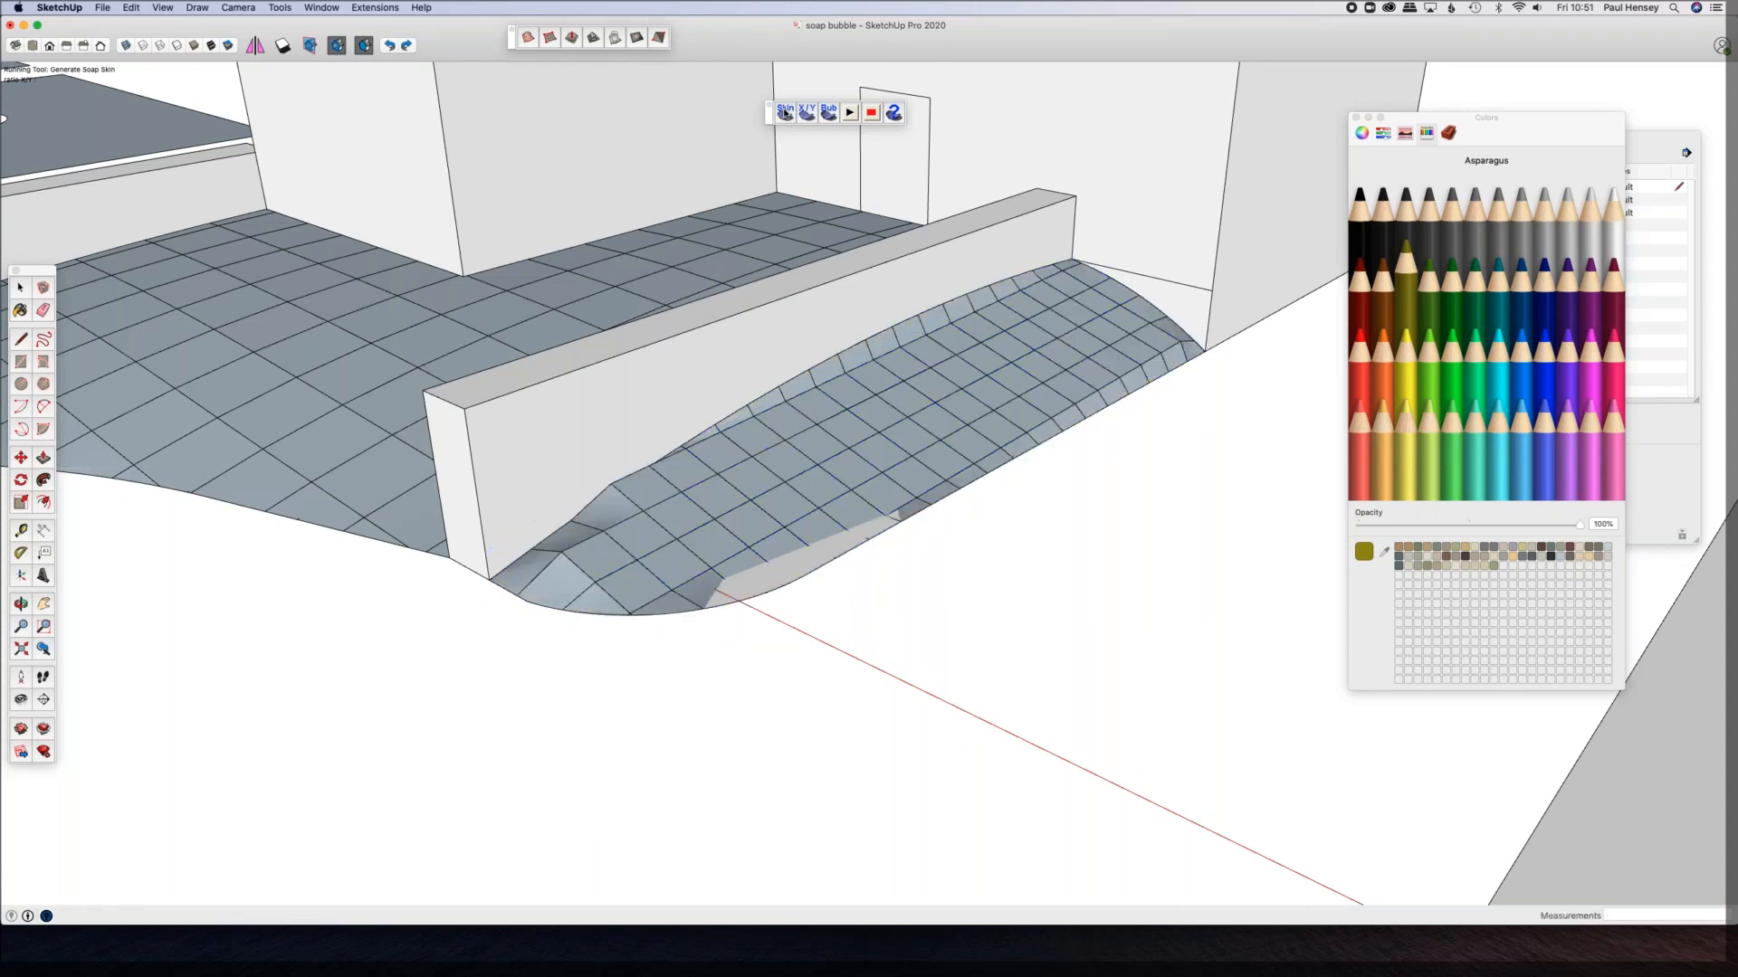
Step: Try bubble pressures of -1 and -3 on the skin outside the path-side wall and settle on -6
key(o)
drag(1023, 317, 1041, 360)
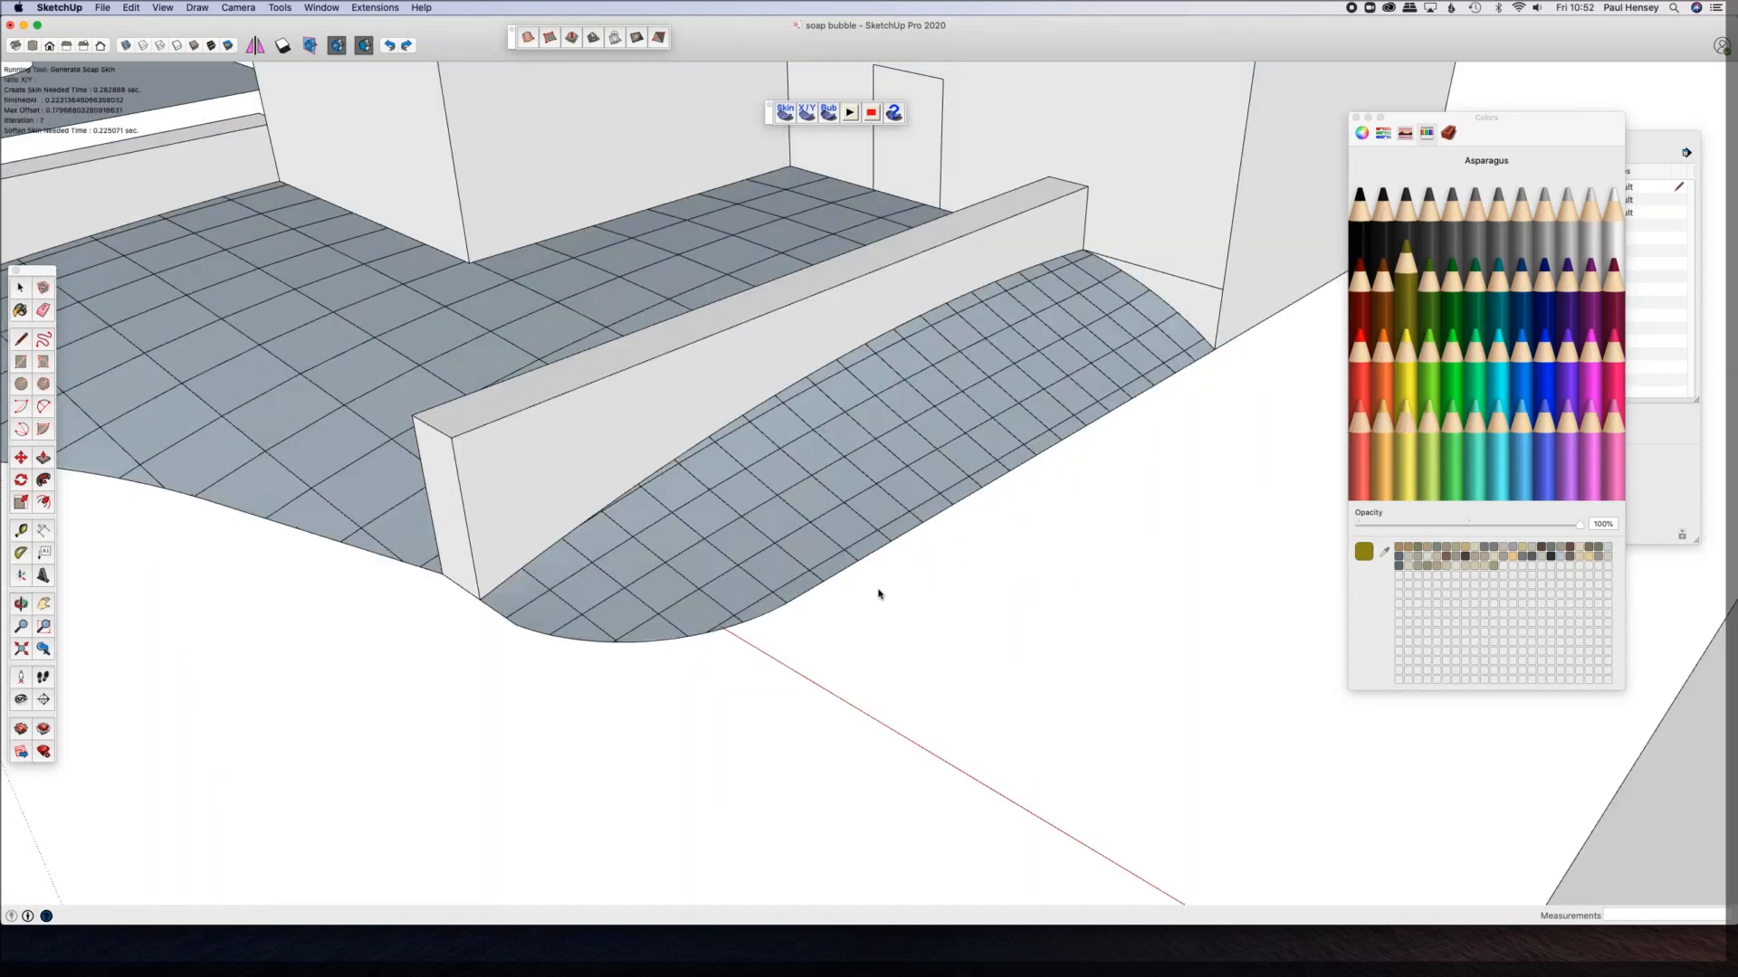
key(space)
click(896, 425)
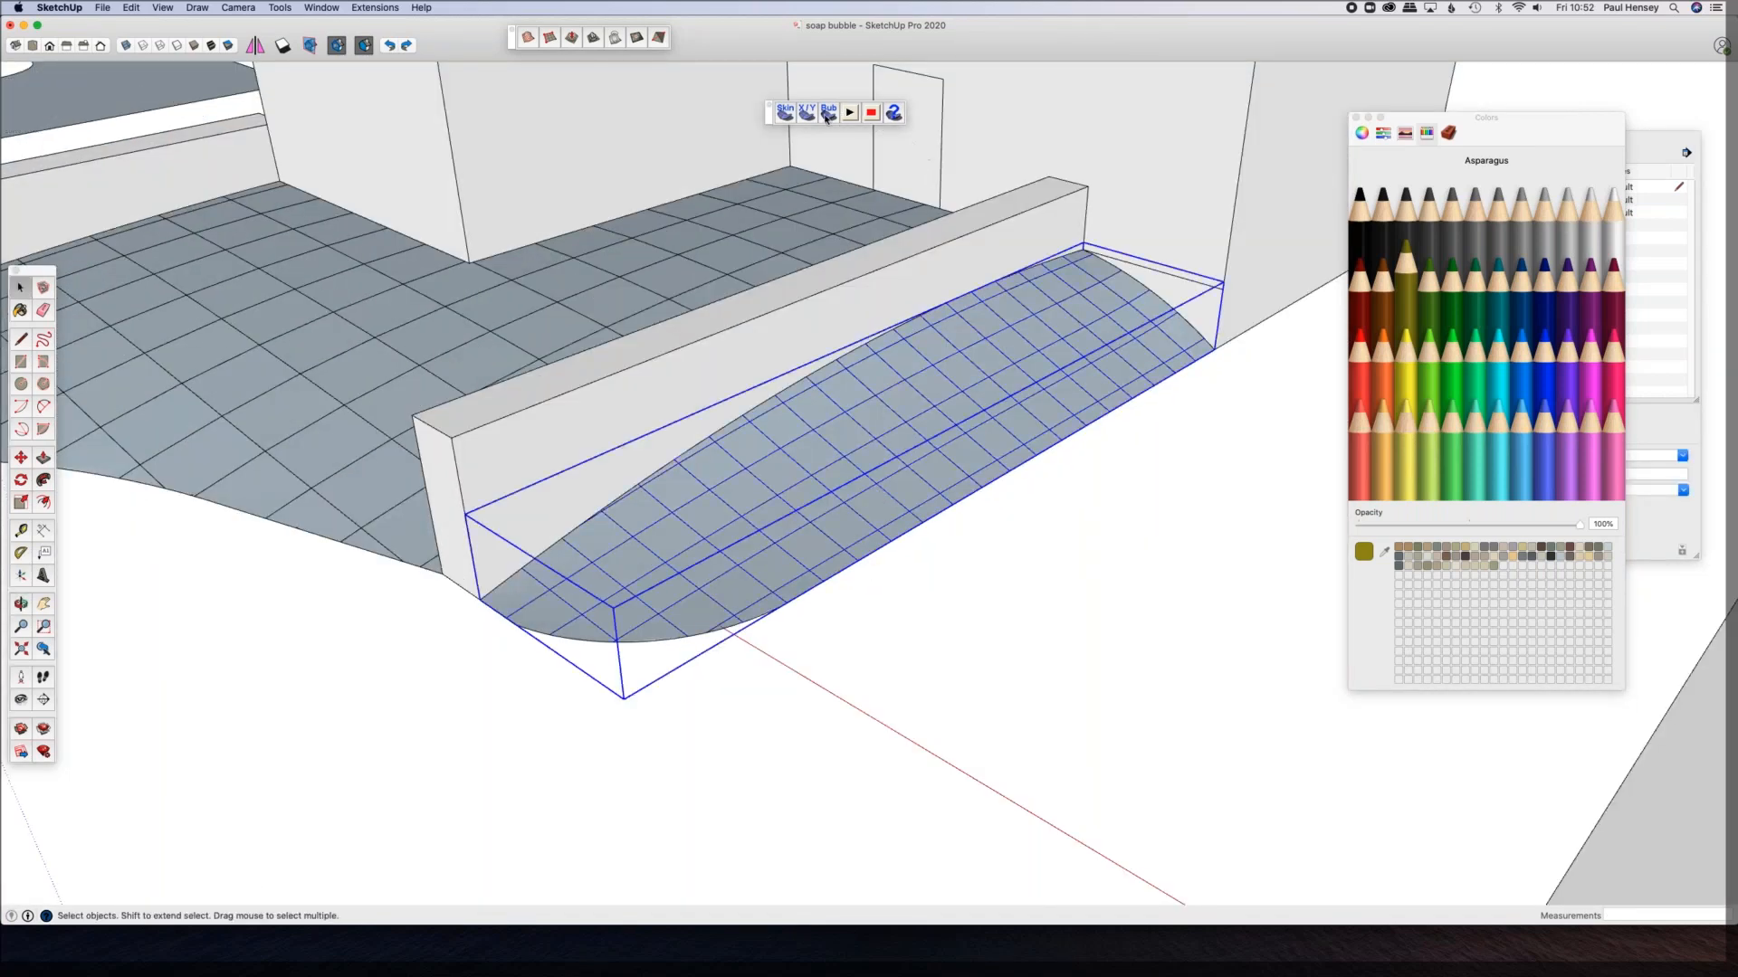
click(827, 116)
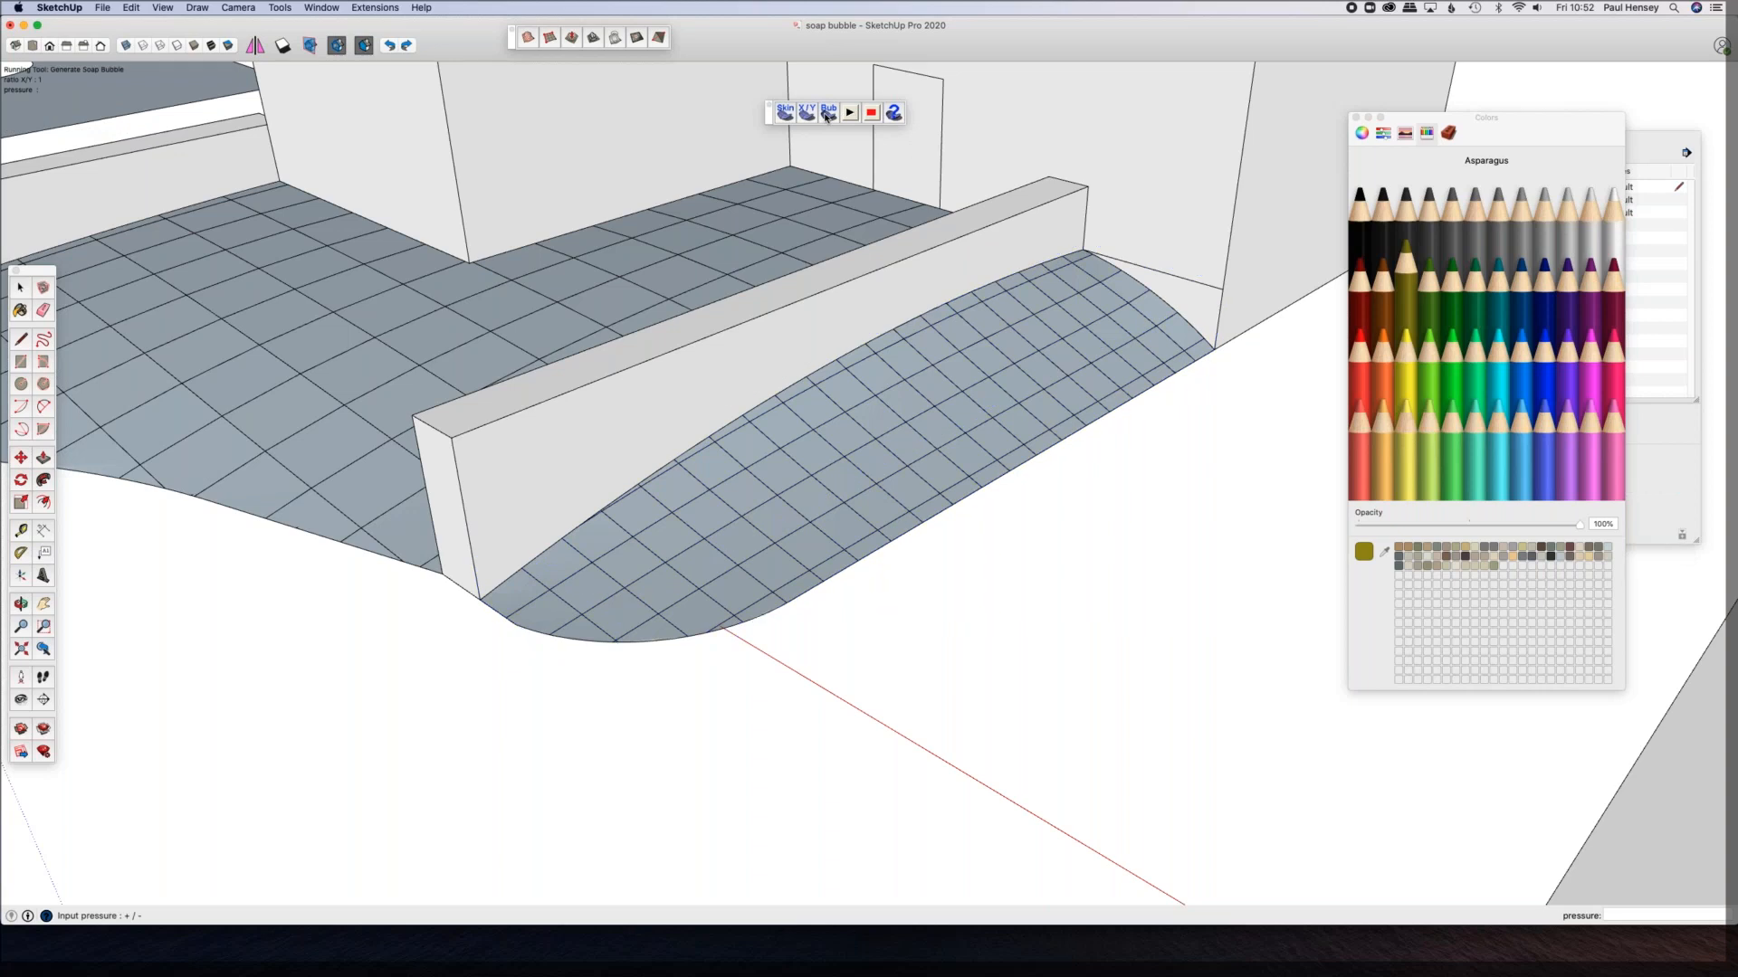
key(Return)
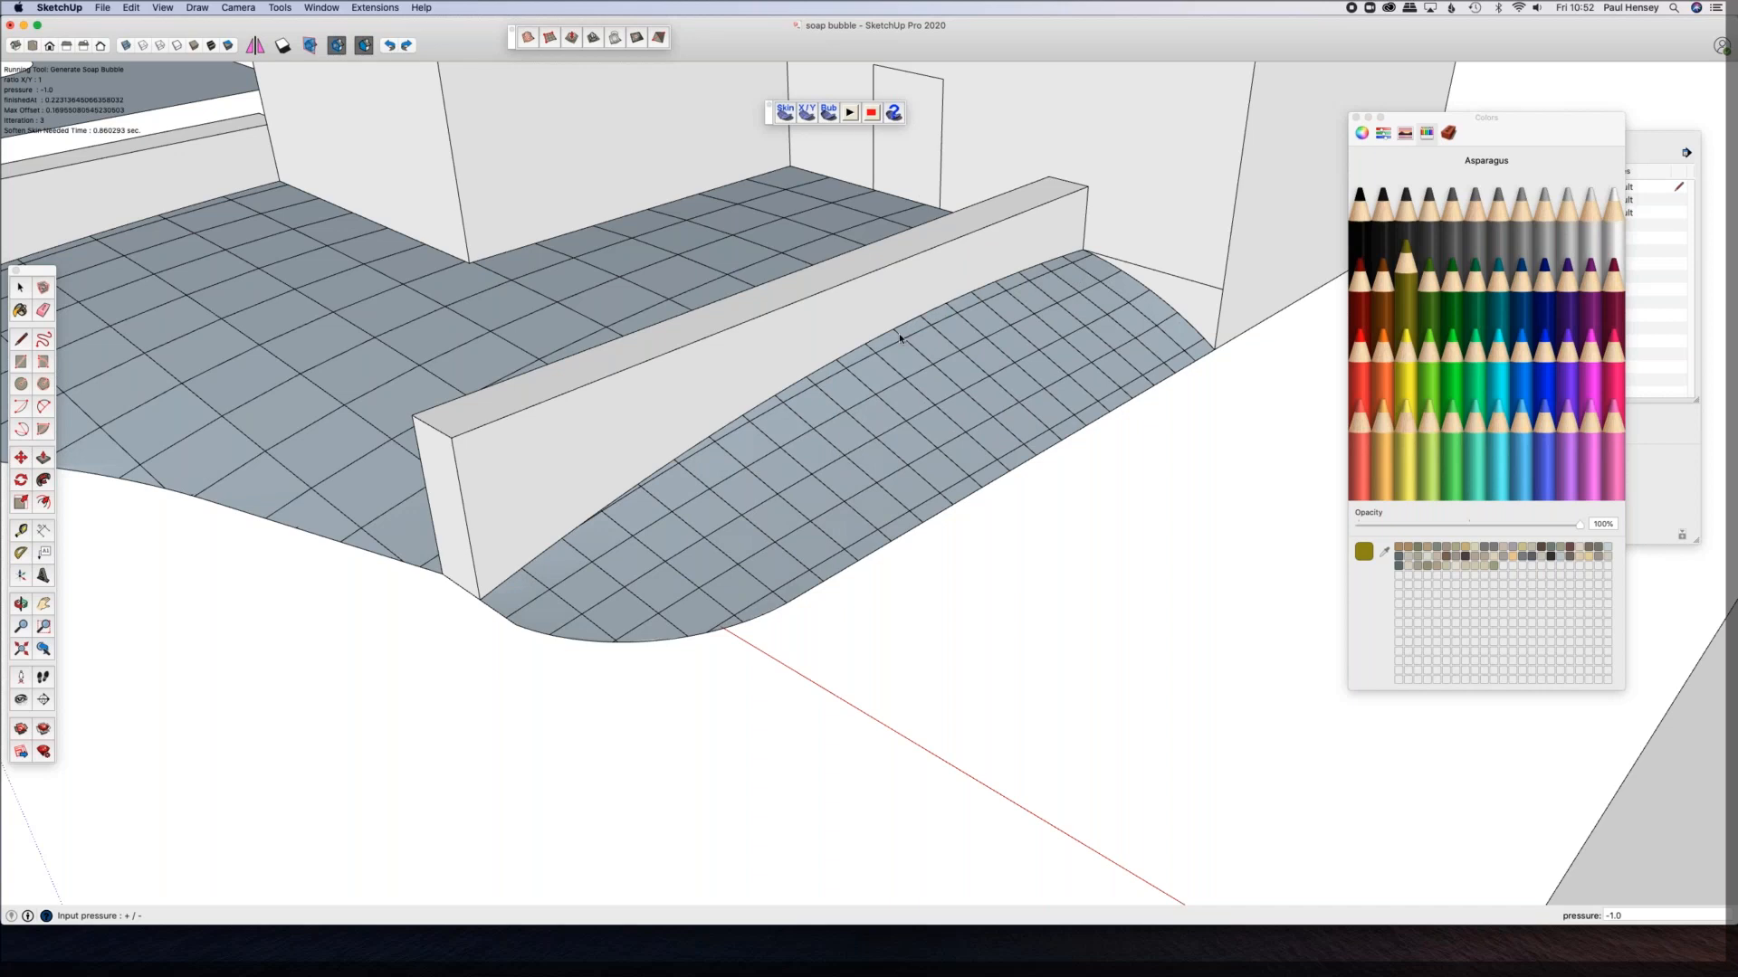
key(Return)
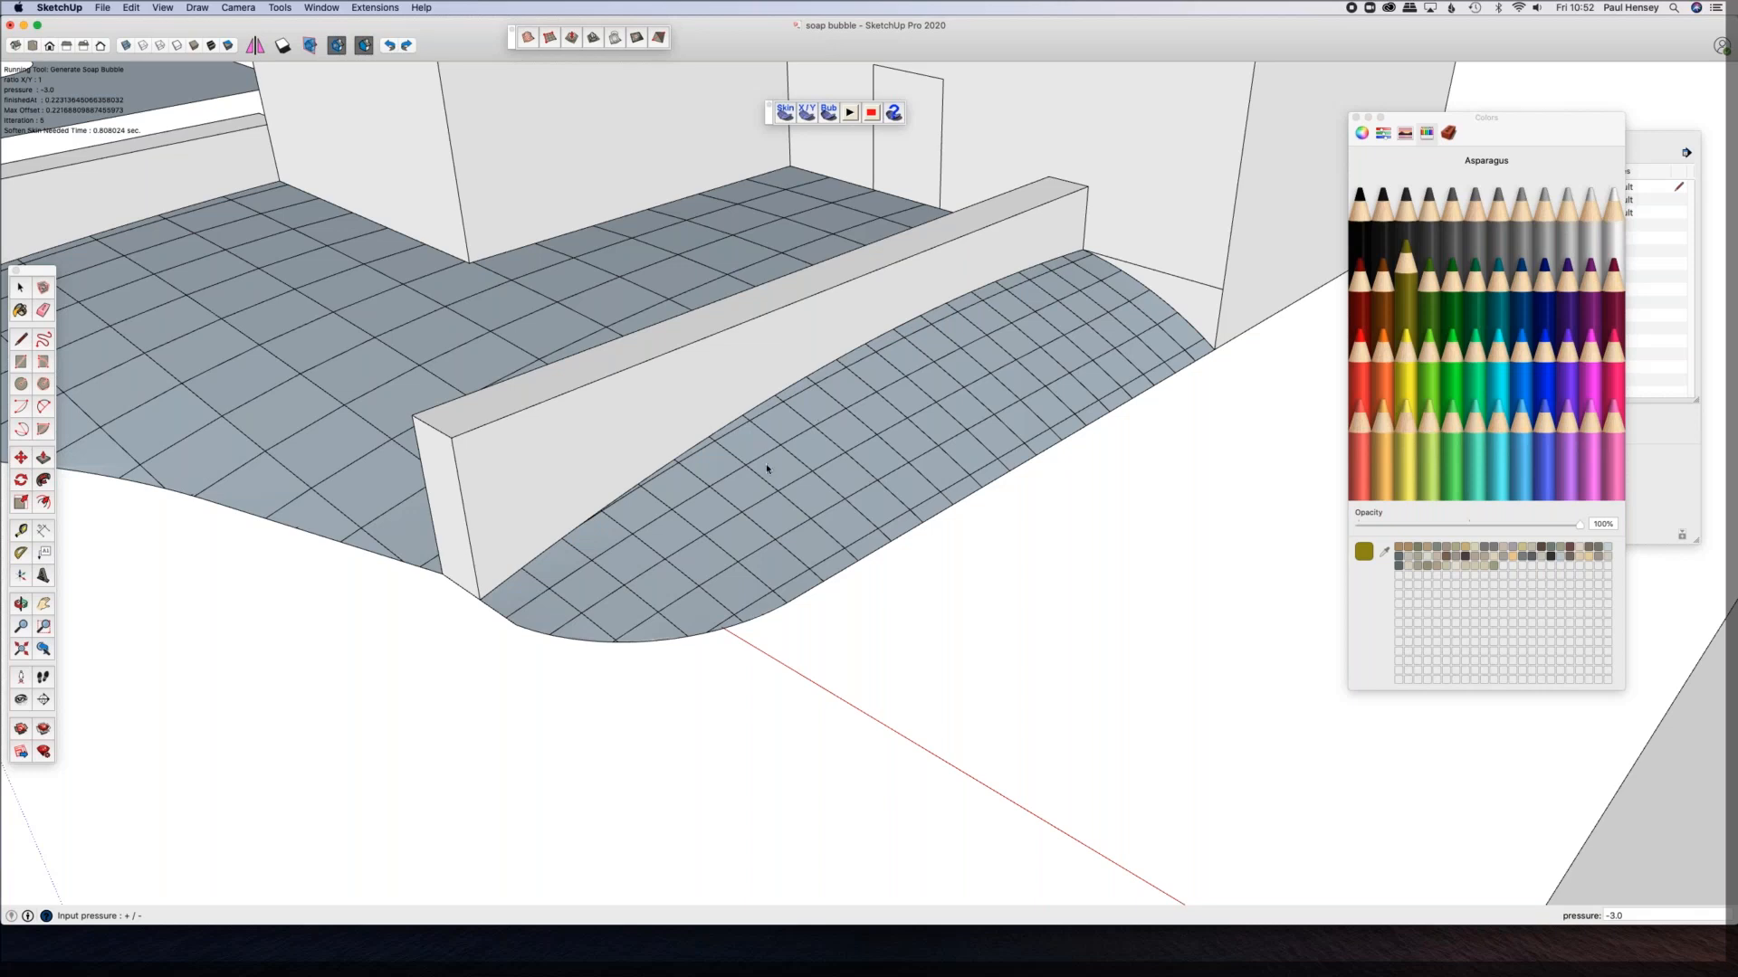
middle_drag(743, 455, 808, 321)
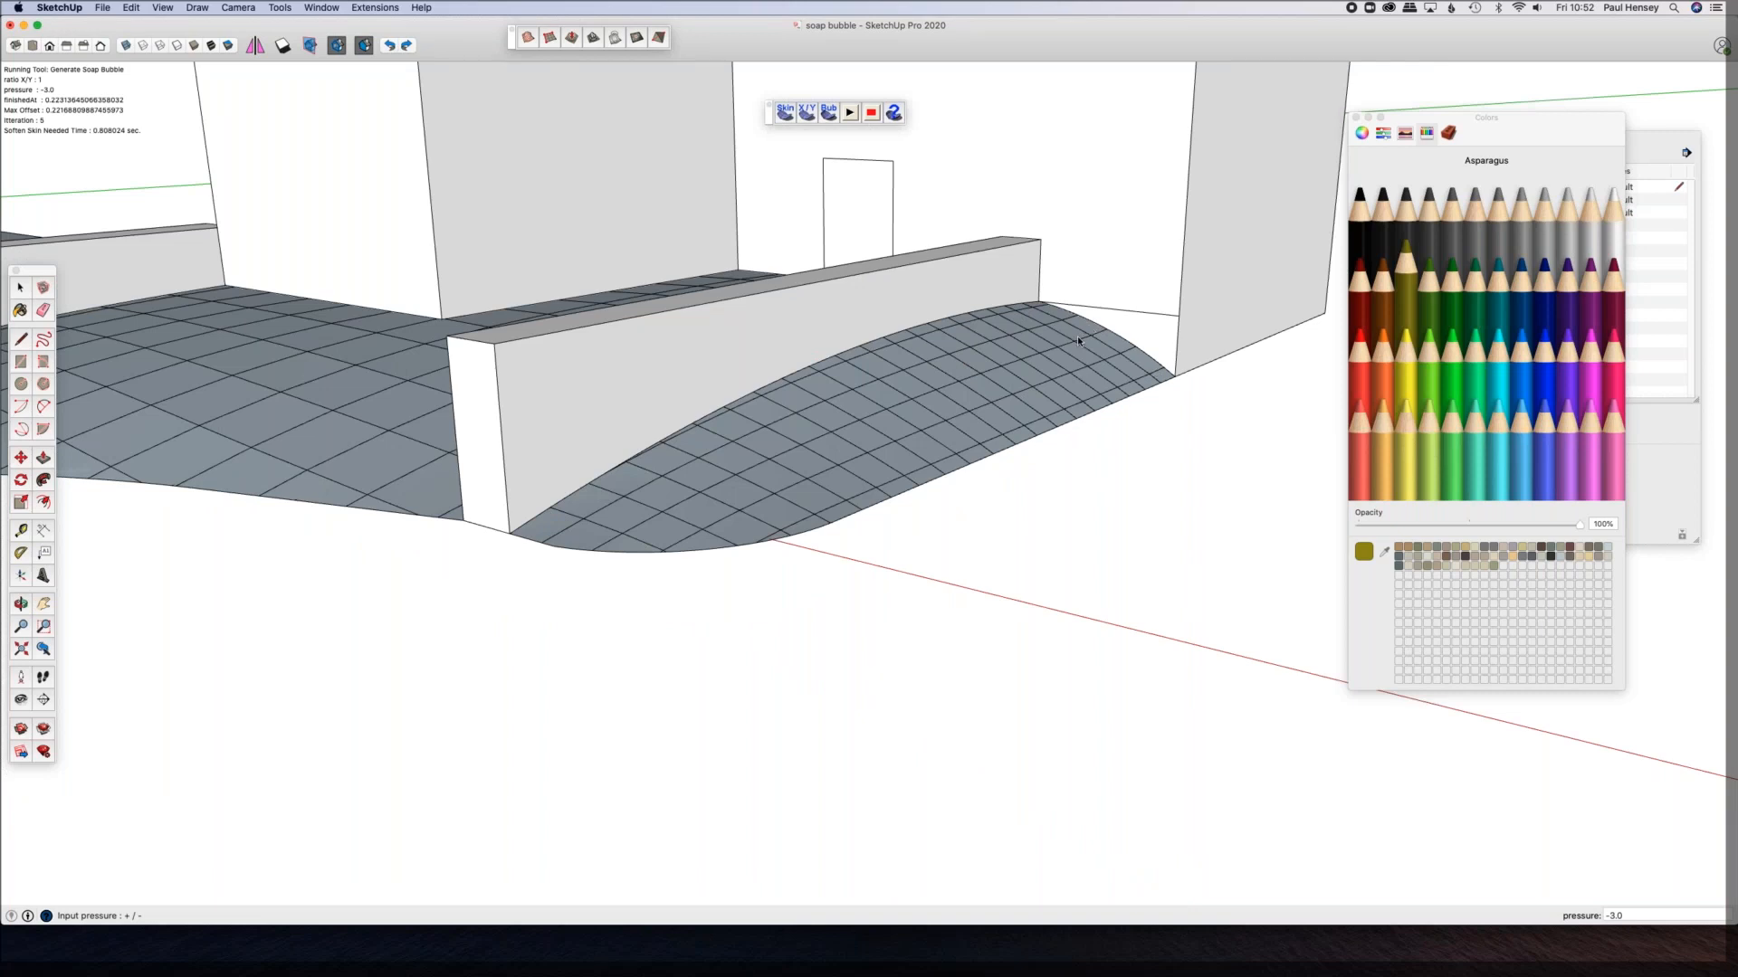
key(Return)
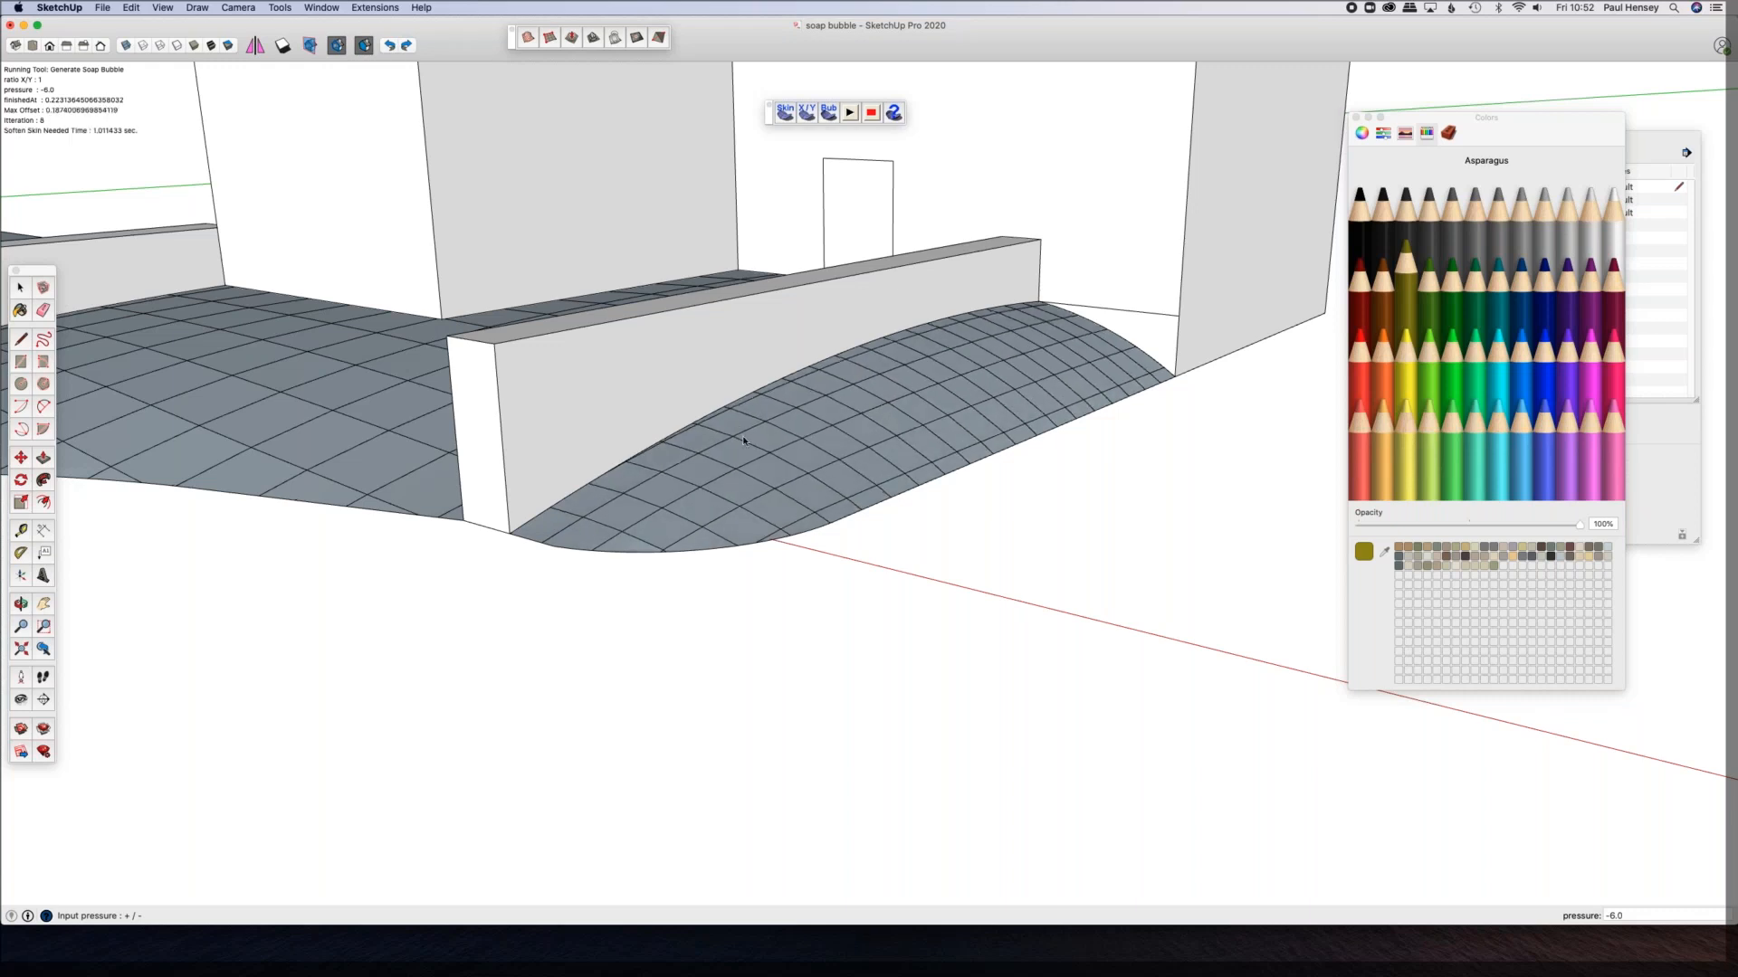
middle_drag(809, 453, 764, 589)
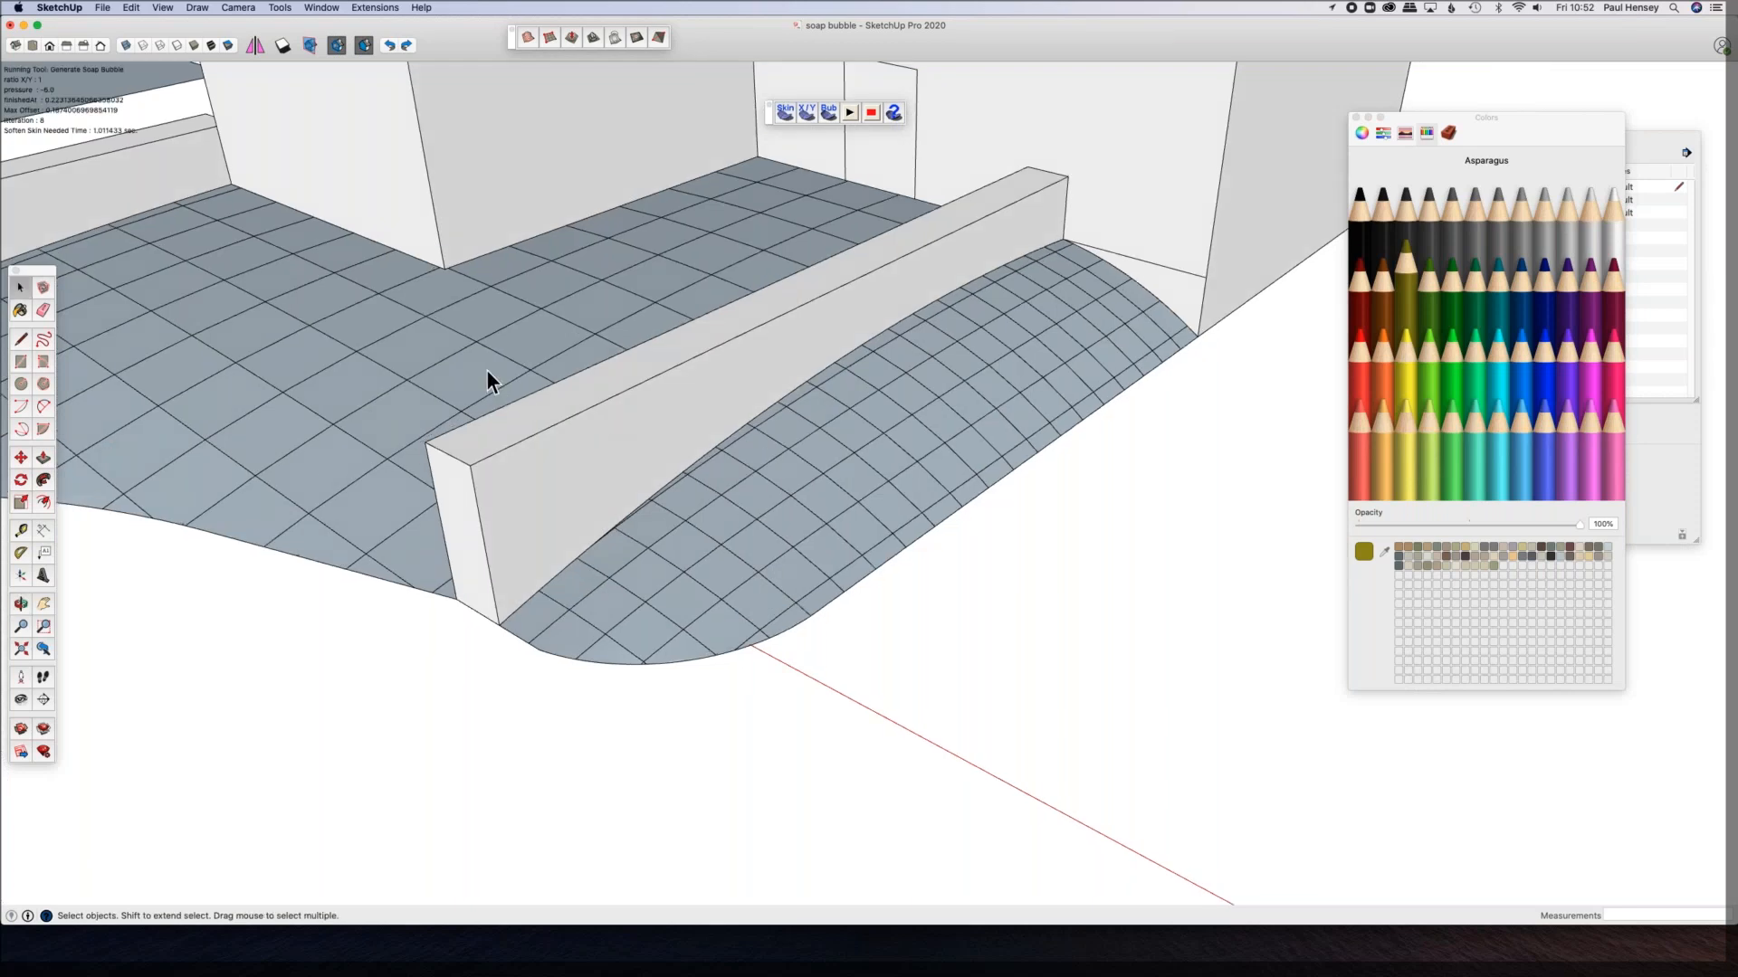
Step: Reverse the flat ground face surrounding the sunken hollow
shift+middle_drag(570, 378, 784, 349)
middle_drag(621, 355, 724, 534)
click(644, 371)
middle_drag(779, 369, 455, 306)
right_click(455, 305)
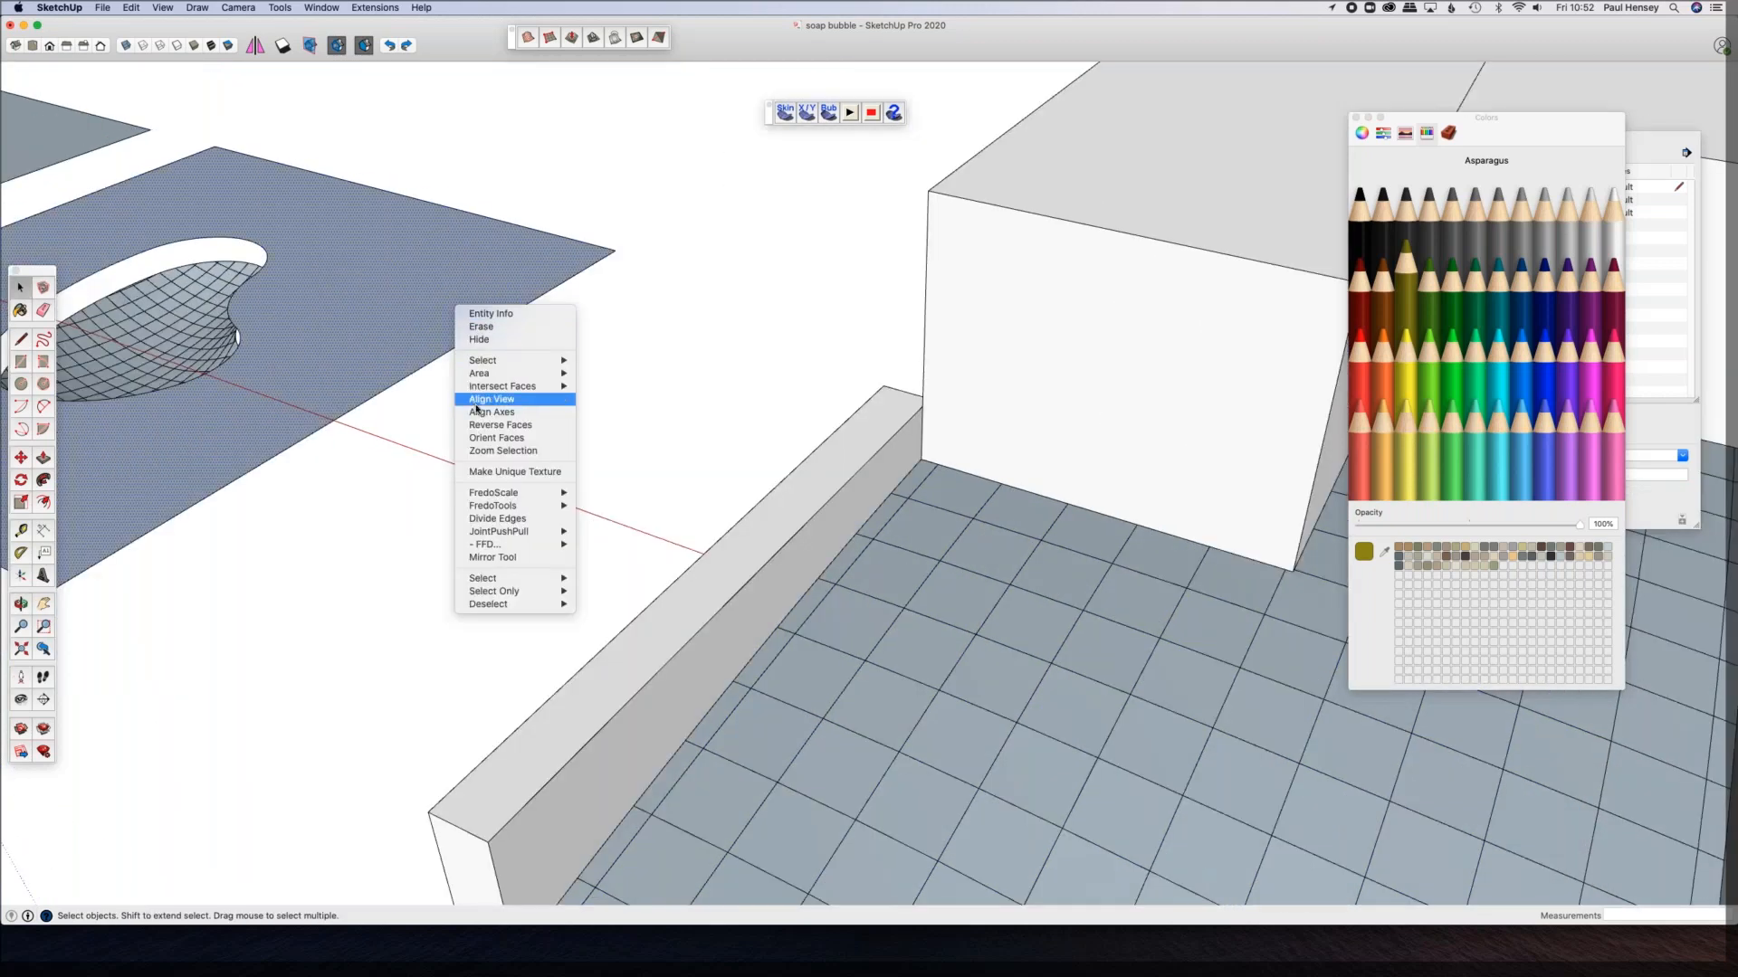
click(486, 427)
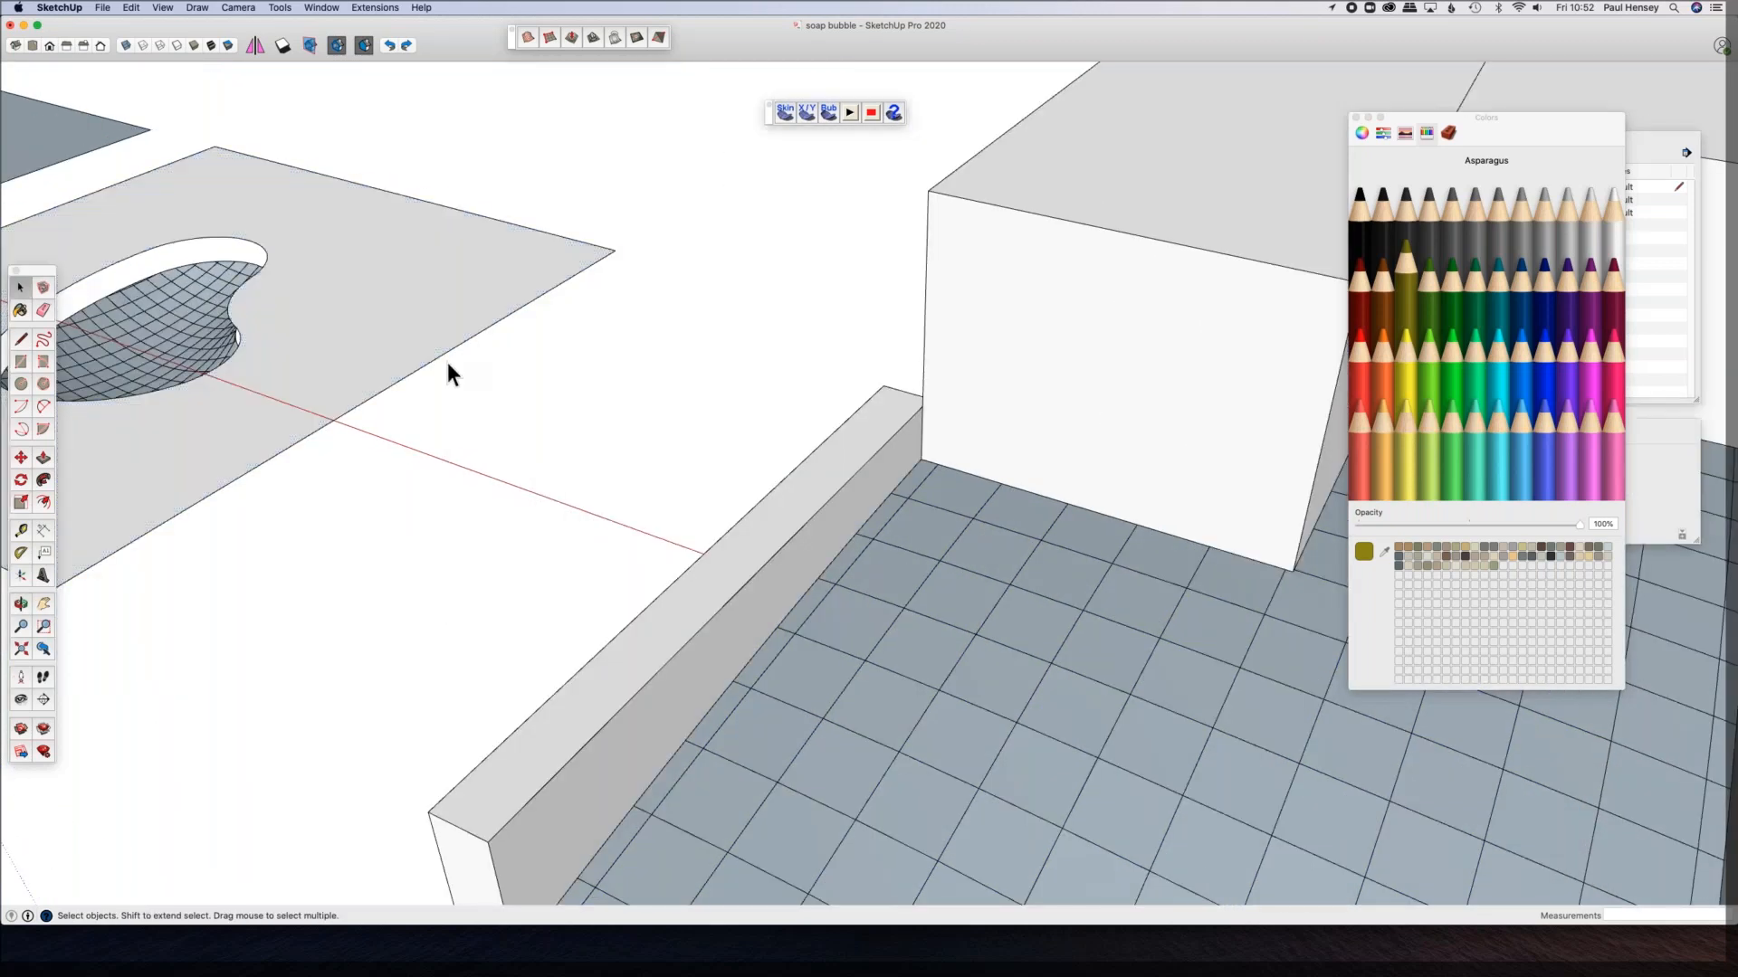
Step: Examine the sloping skins between the projecting walls and outside the path-side wall from several angles
scroll(447, 371, down, 5)
scroll(447, 362, down, 3)
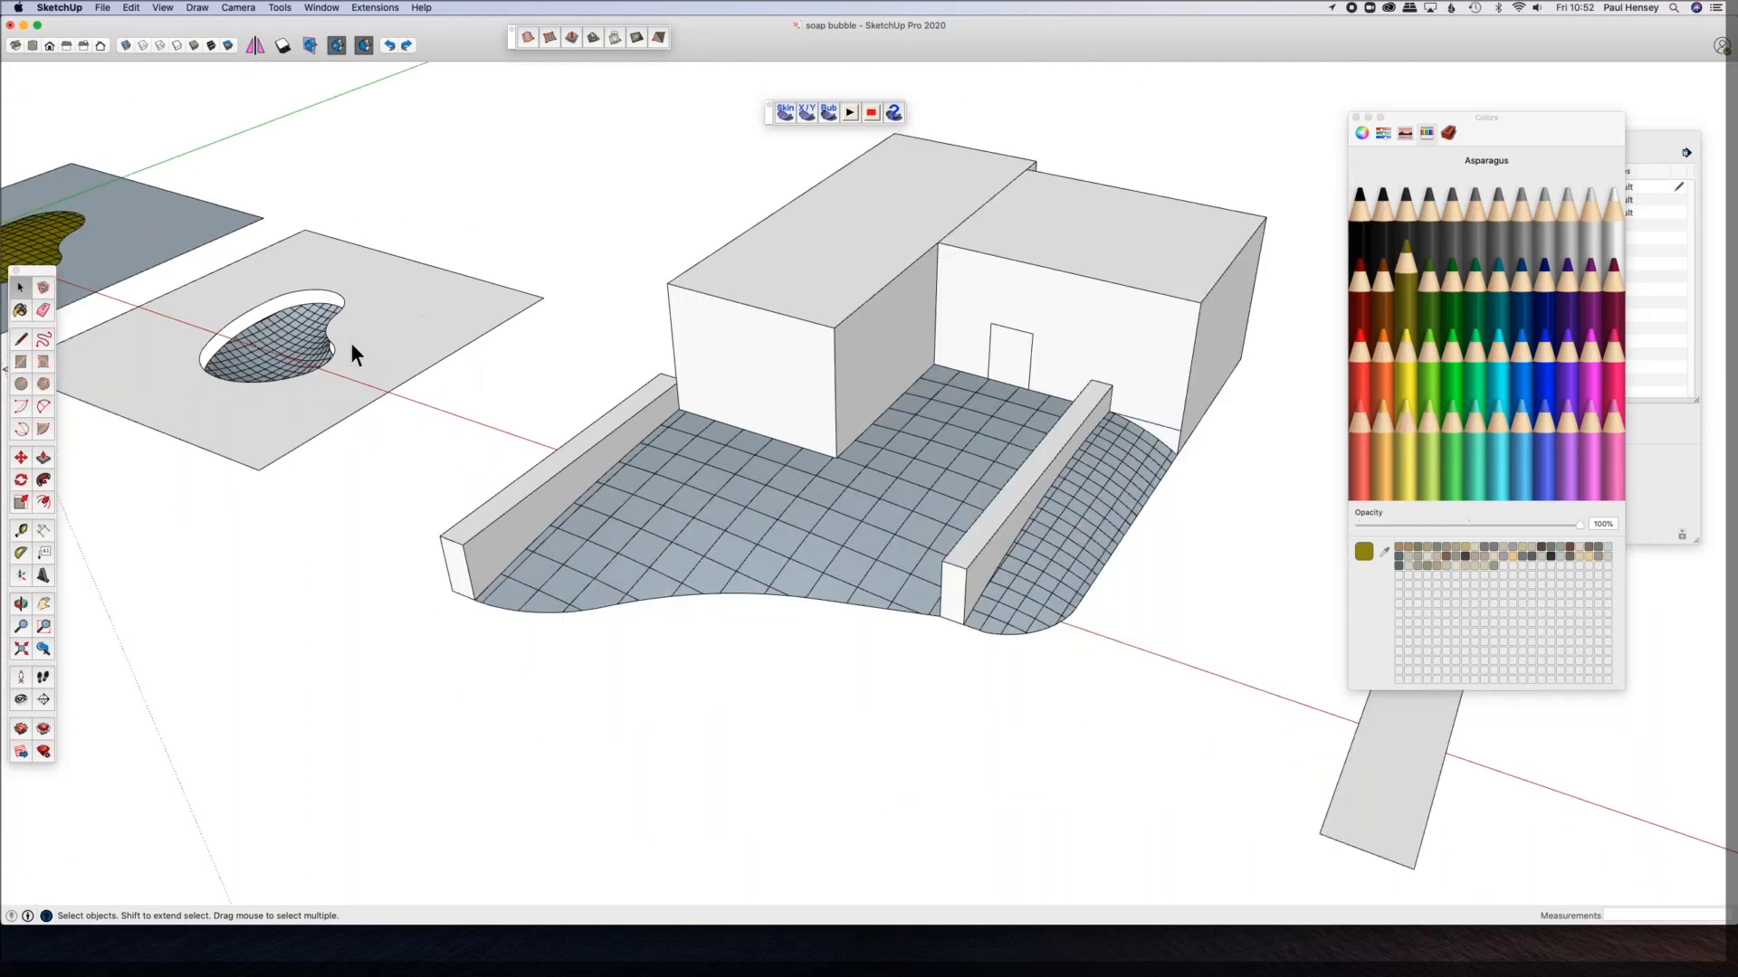
middle_drag(412, 388, 238, 185)
middle_drag(769, 444, 687, 507)
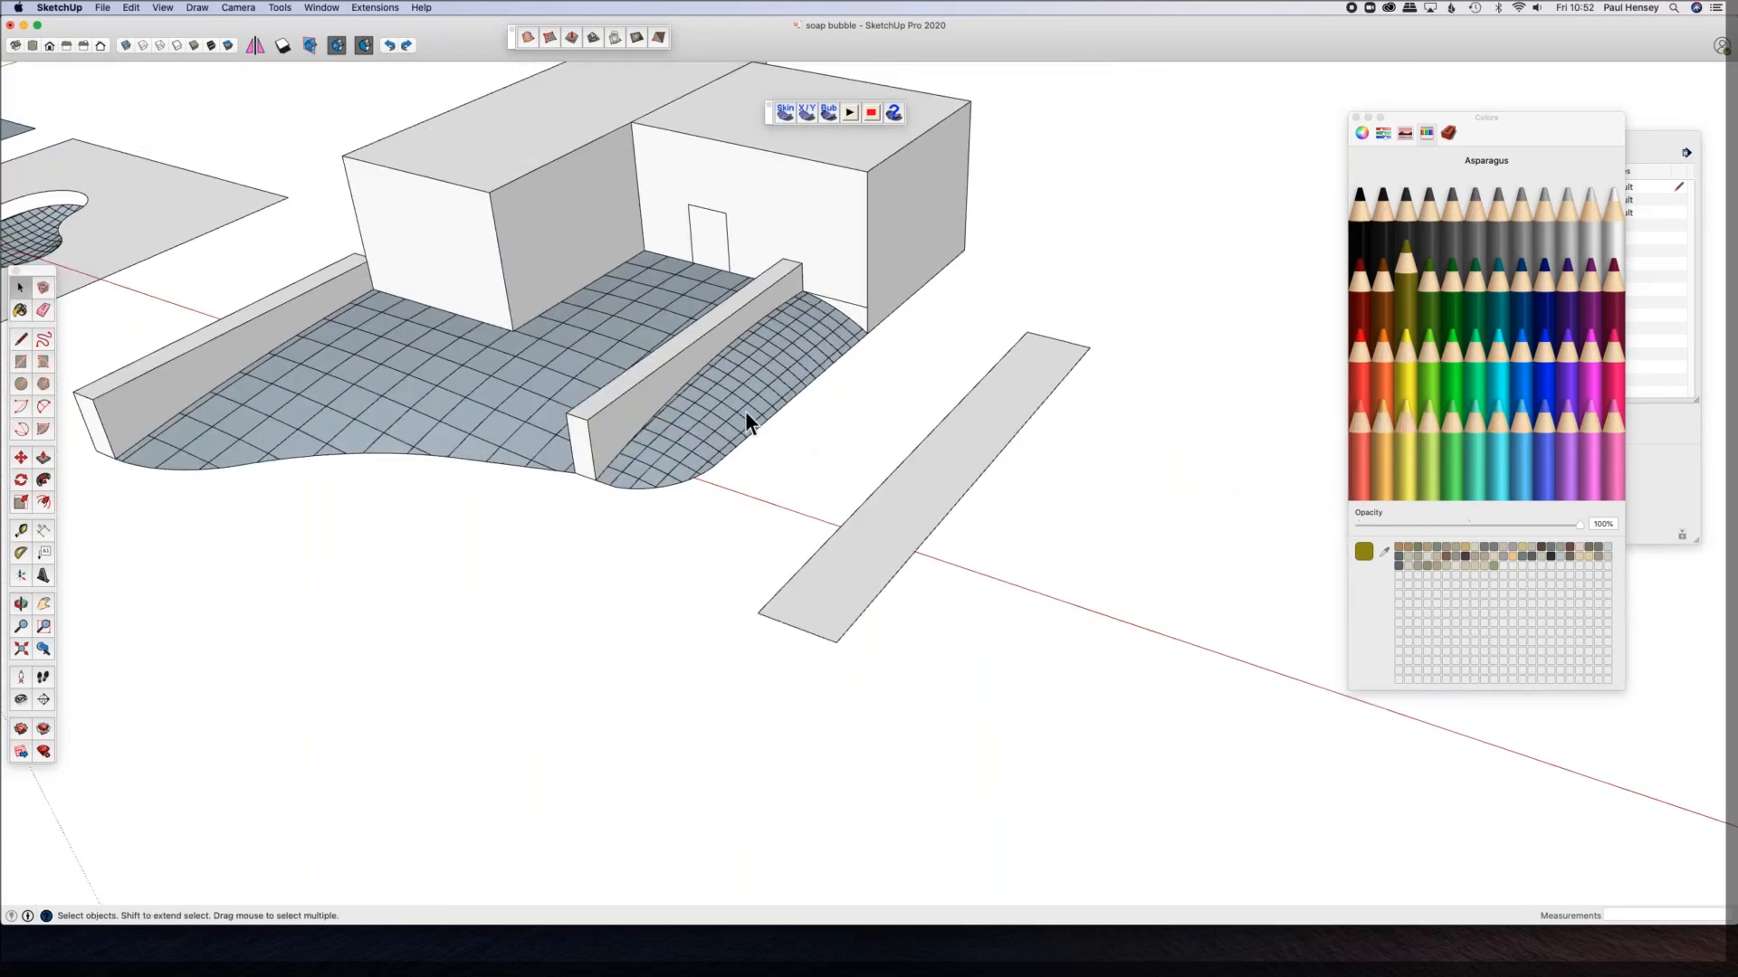
scroll(740, 394, up, 4)
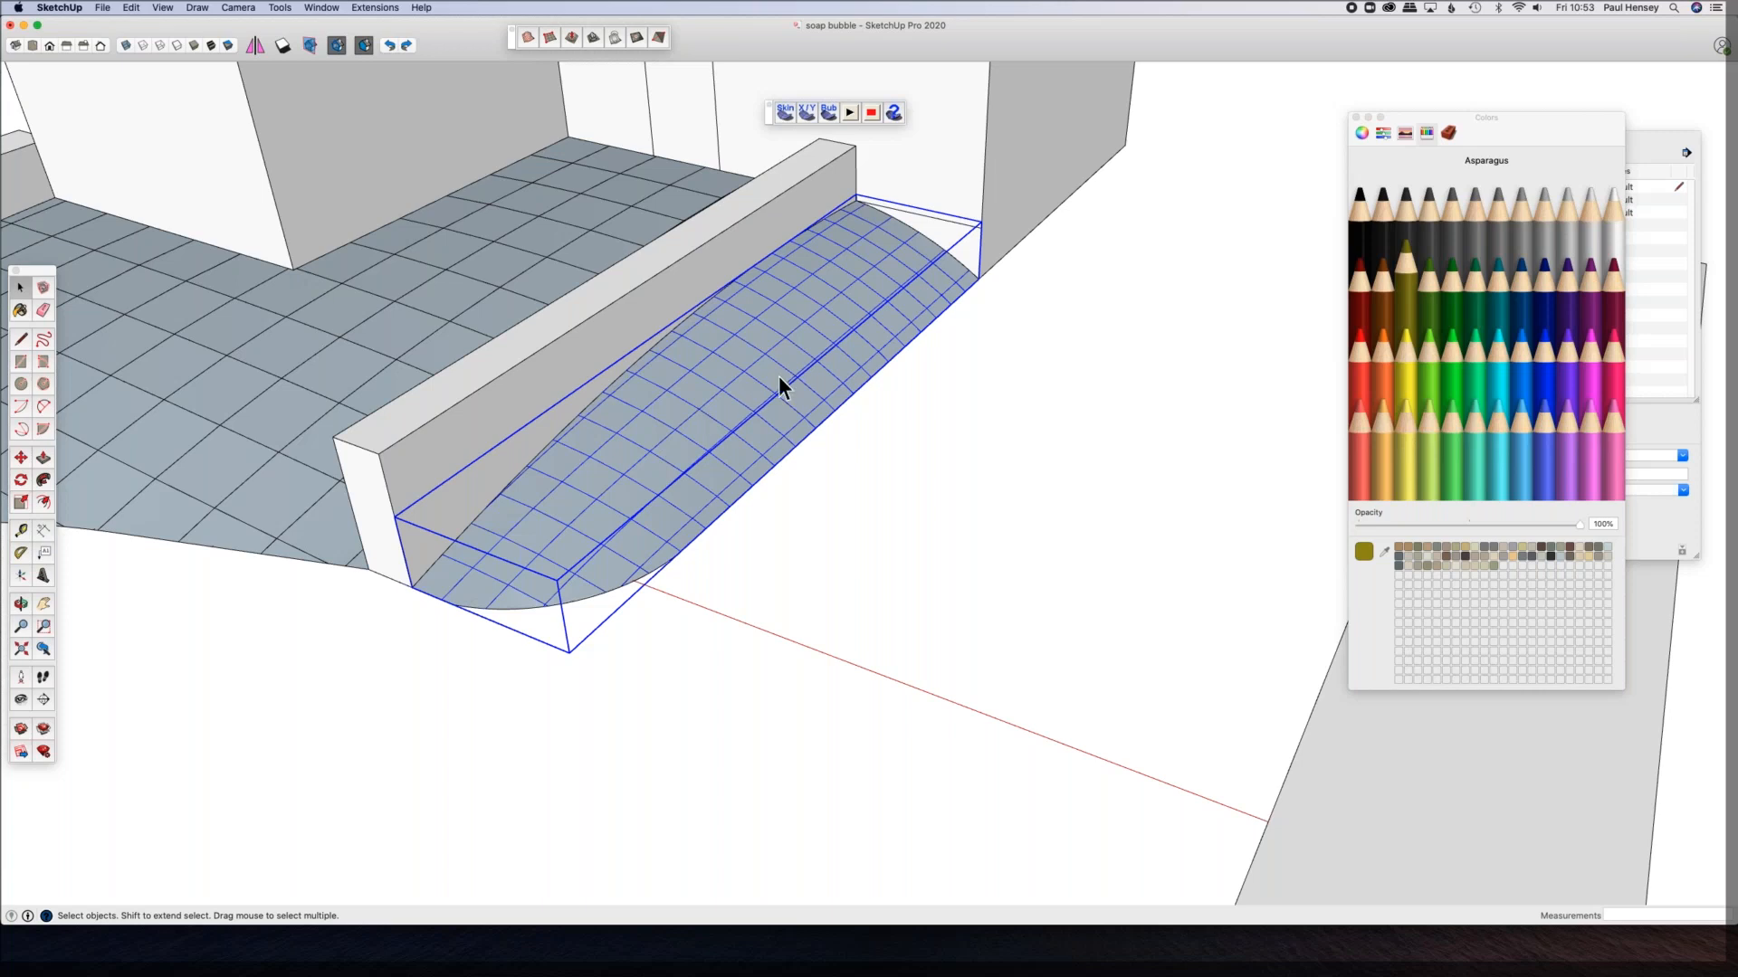
click(857, 485)
shift+middle_drag(609, 326, 504, 295)
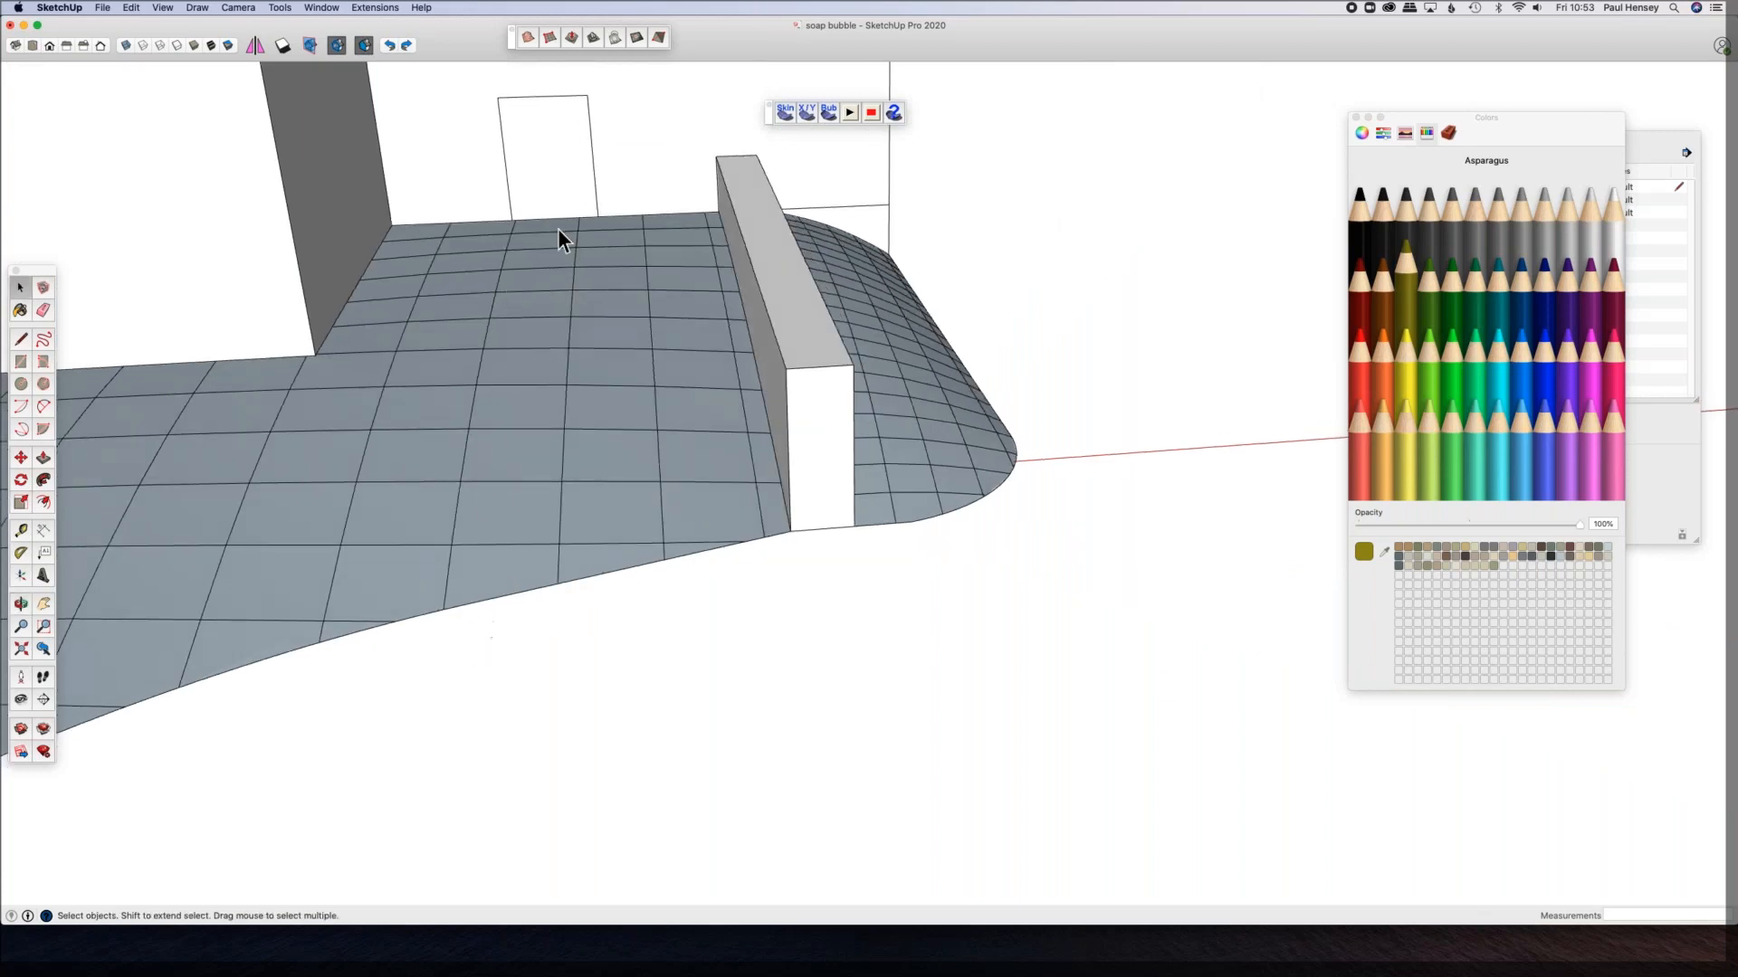
middle_drag(562, 388, 581, 248)
middle_drag(582, 489, 577, 411)
click(568, 384)
middle_drag(562, 310, 758, 128)
click(776, 357)
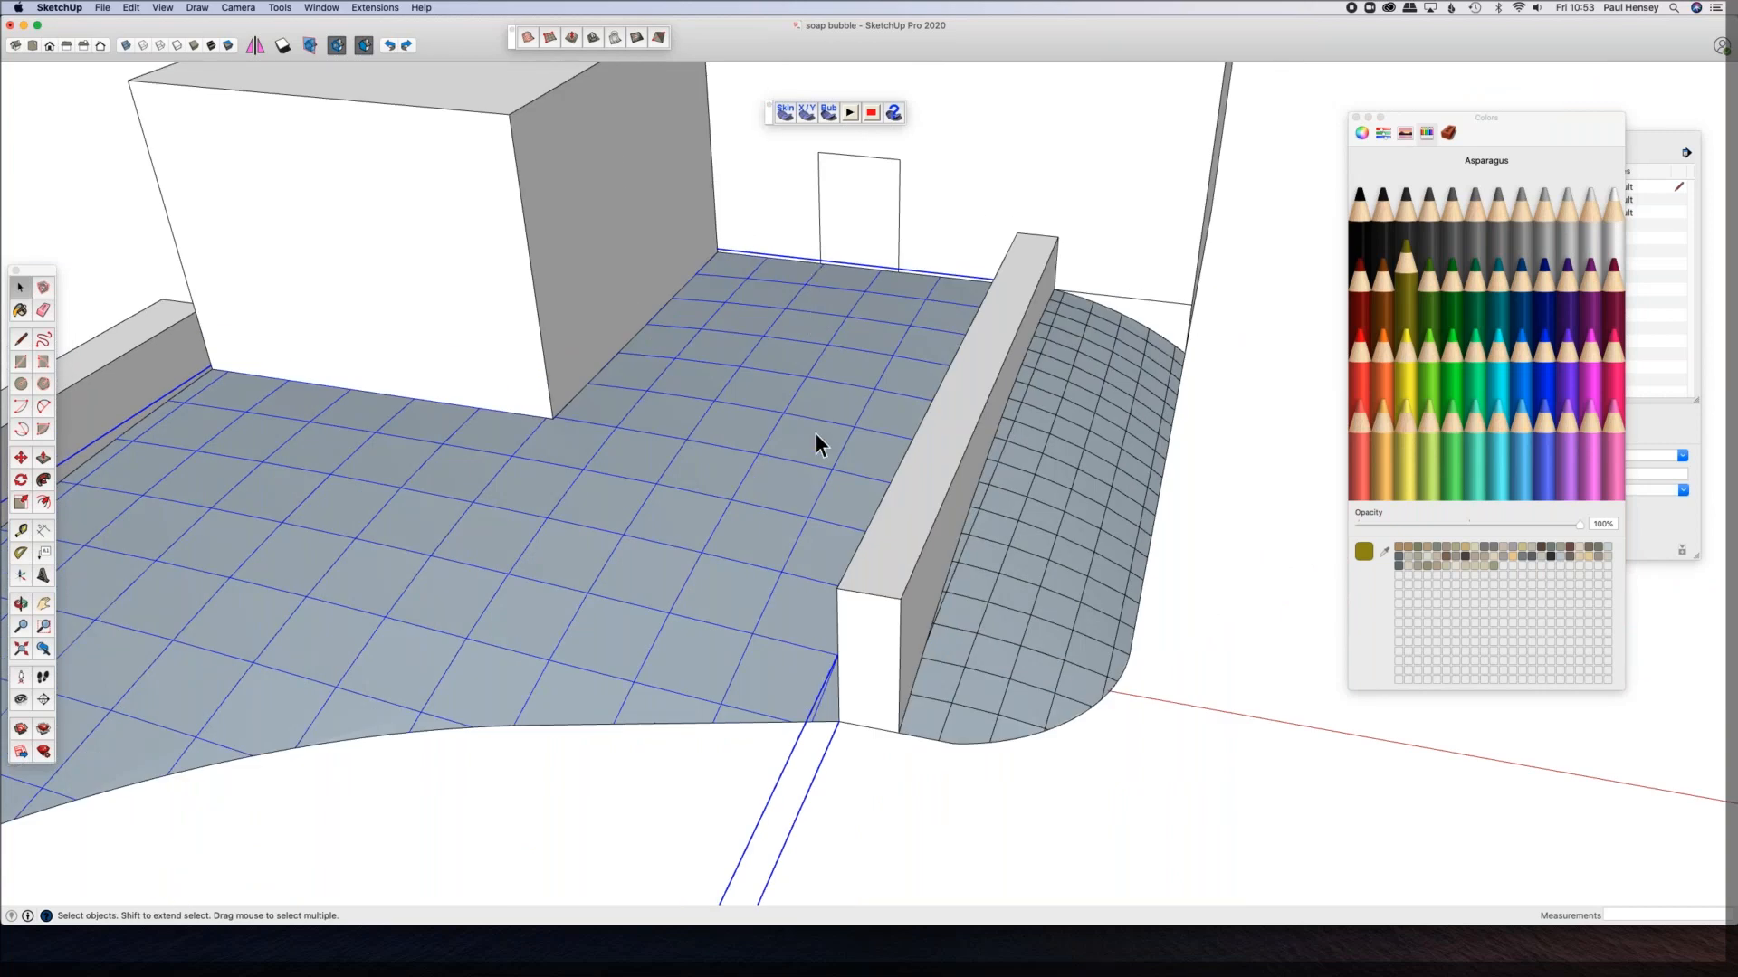
middle_drag(752, 406, 452, 358)
scroll(666, 386, down, 4)
Step: Move the separate flat path strip by its far corner onto the building wall, and lower it to the height of the door's top
click(915, 482)
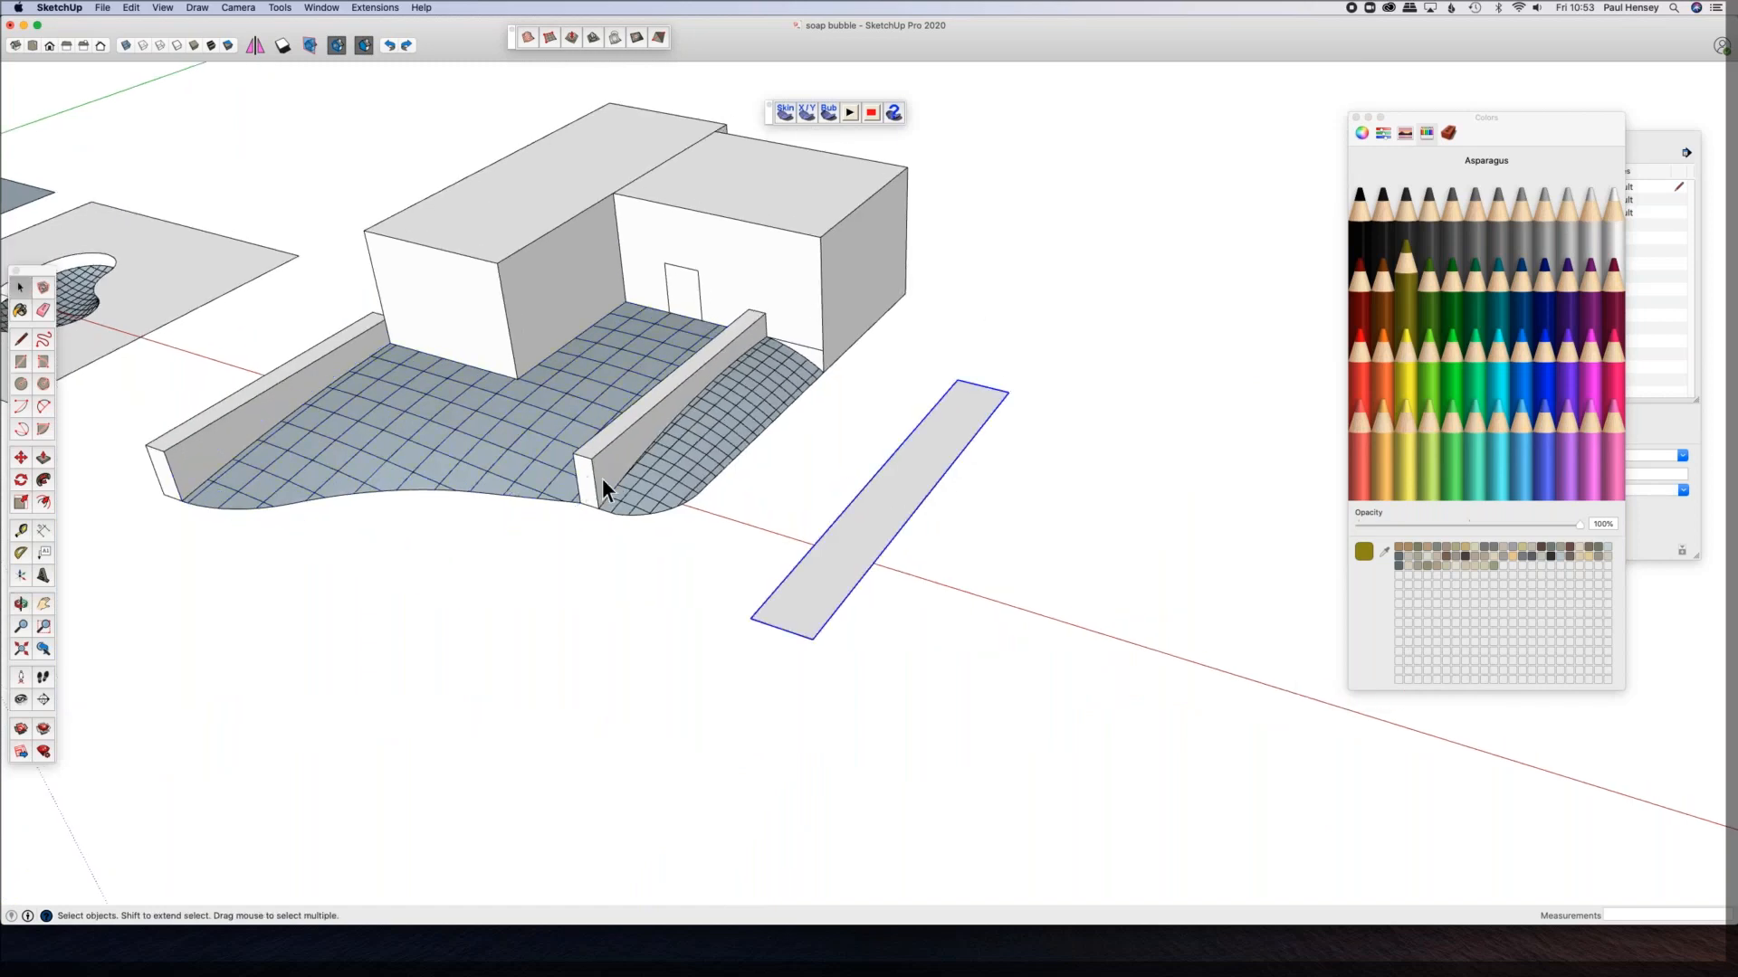
scroll(907, 459, up, 2)
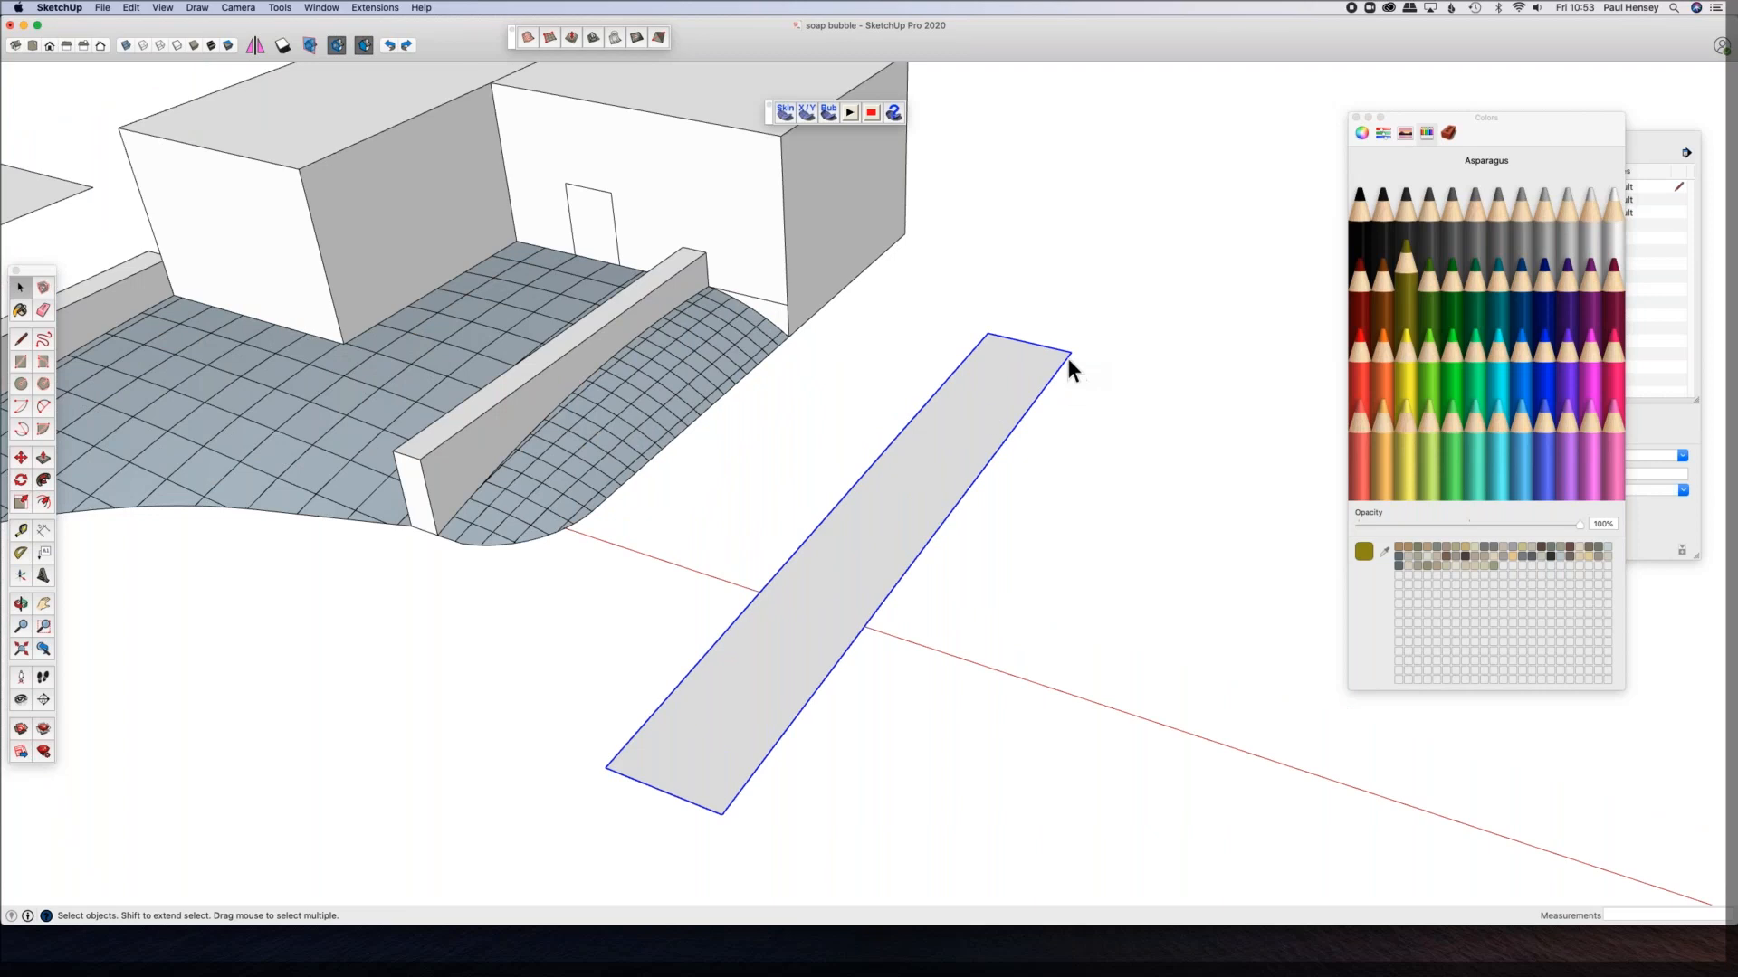
middle_drag(346, 481, 449, 425)
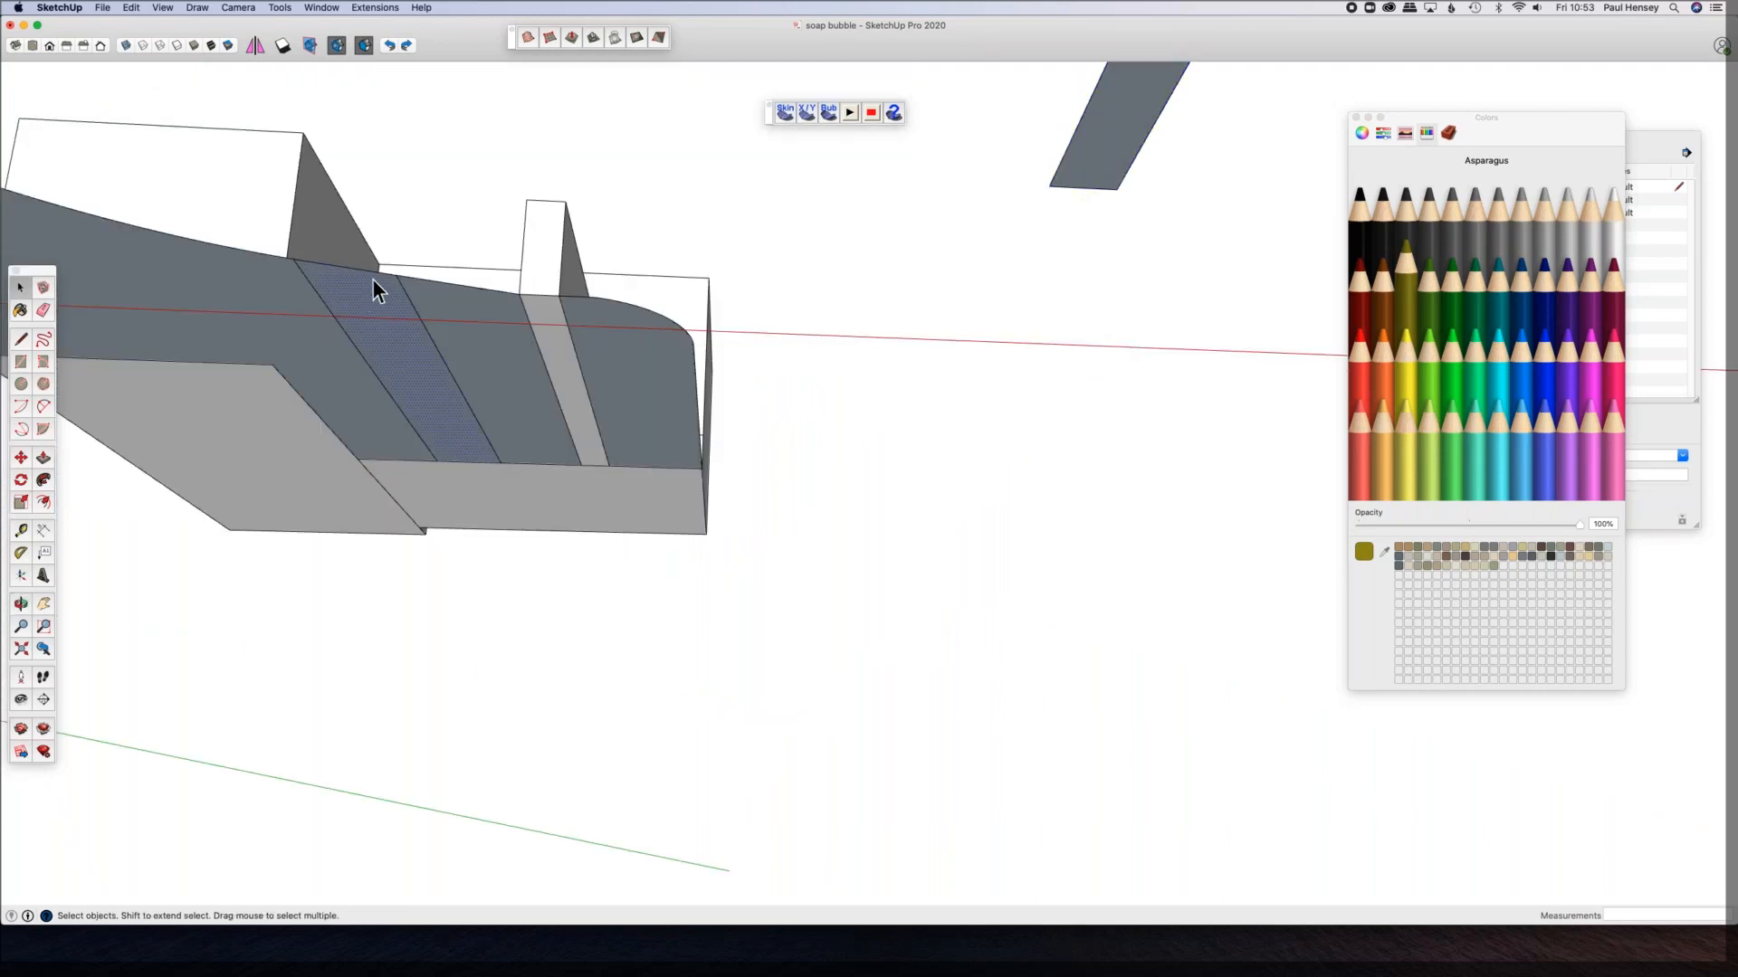
middle_drag(321, 296, 36, 824)
click(958, 438)
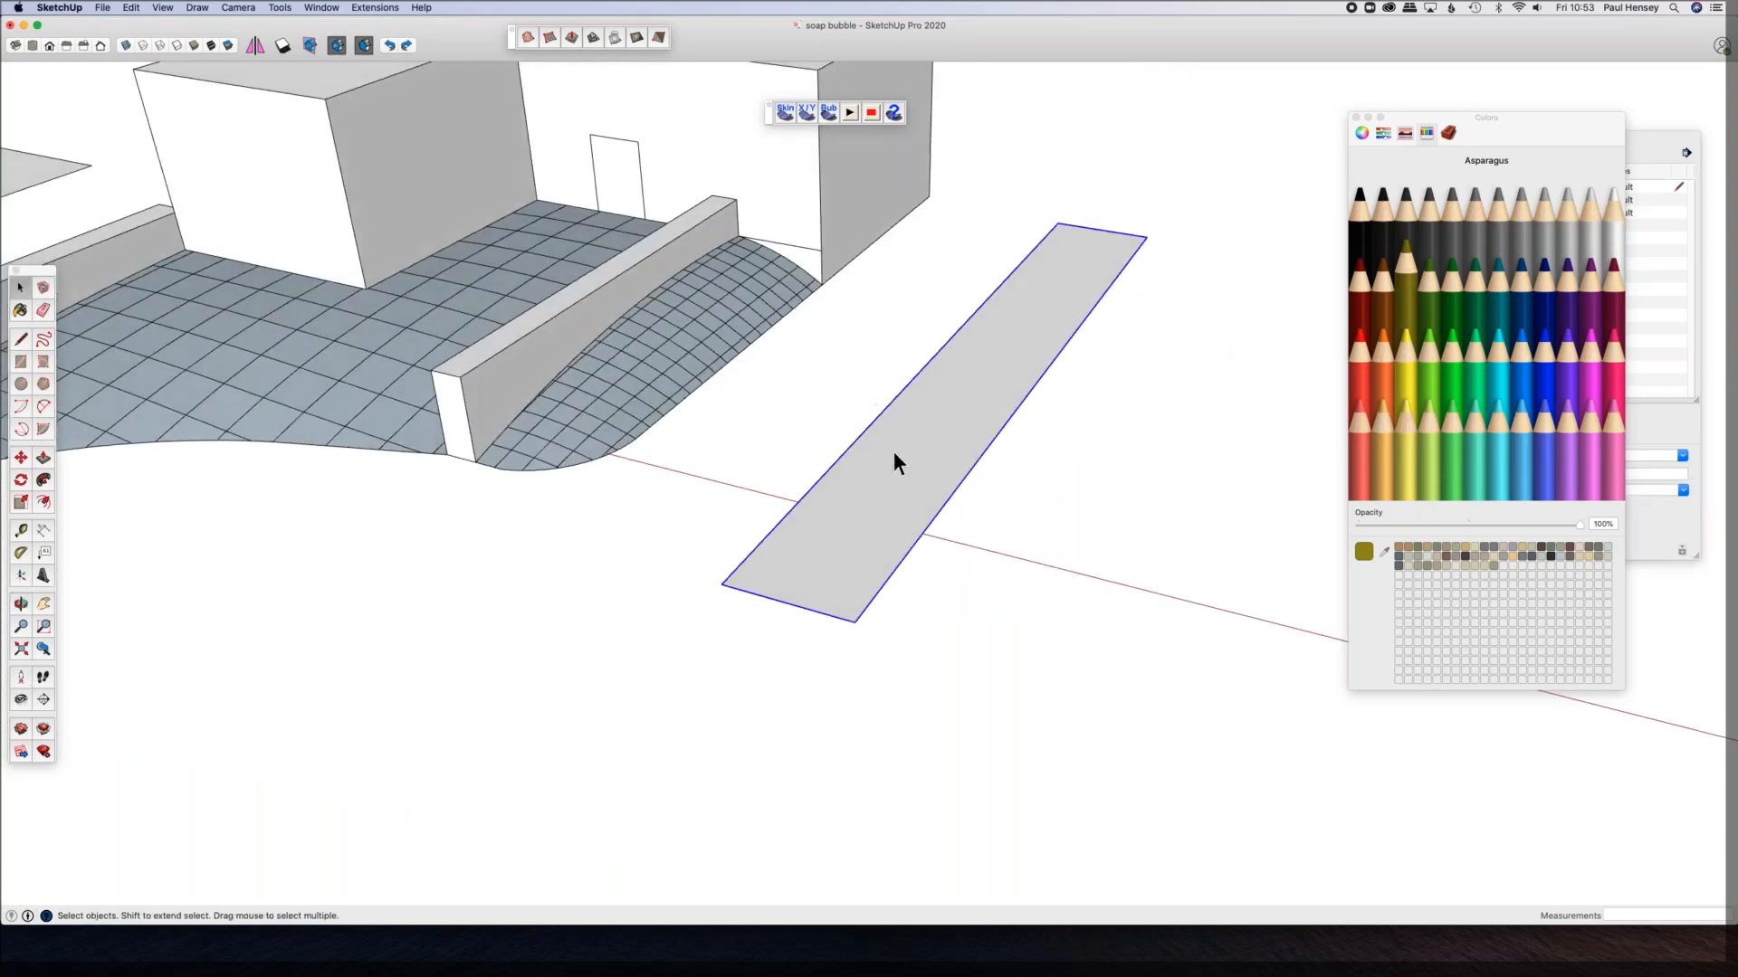
key(m)
click(1146, 237)
middle_drag(1082, 294, 574, 477)
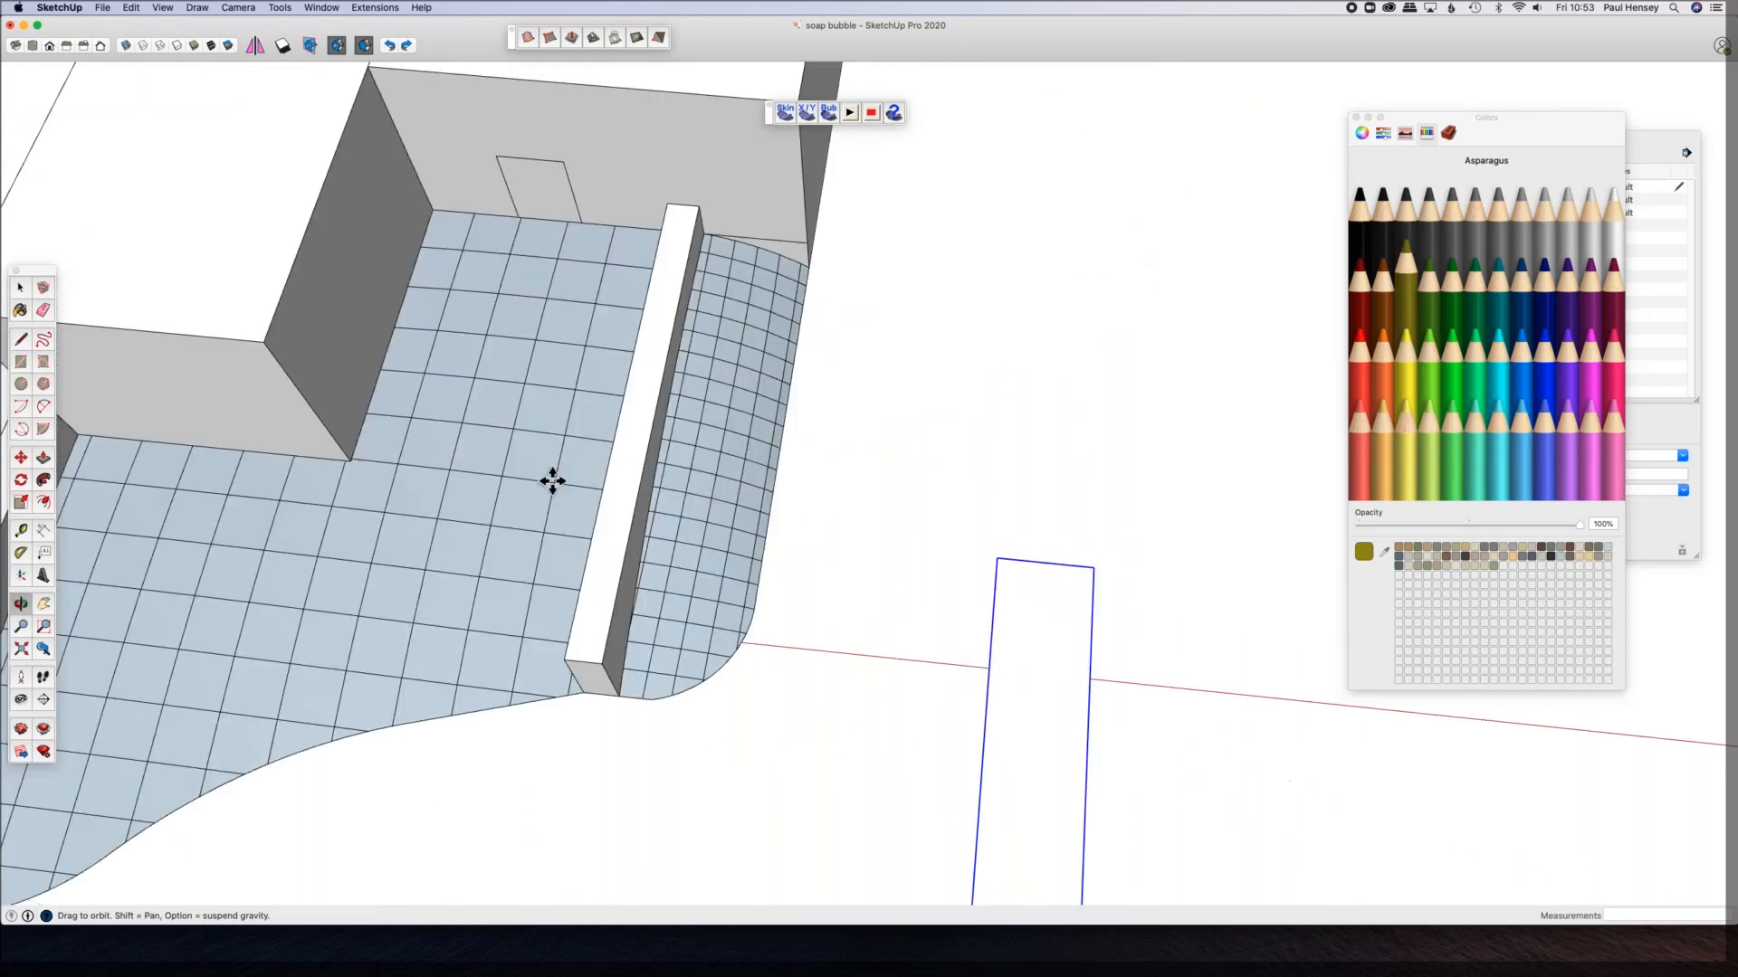
scroll(638, 235, up, 6)
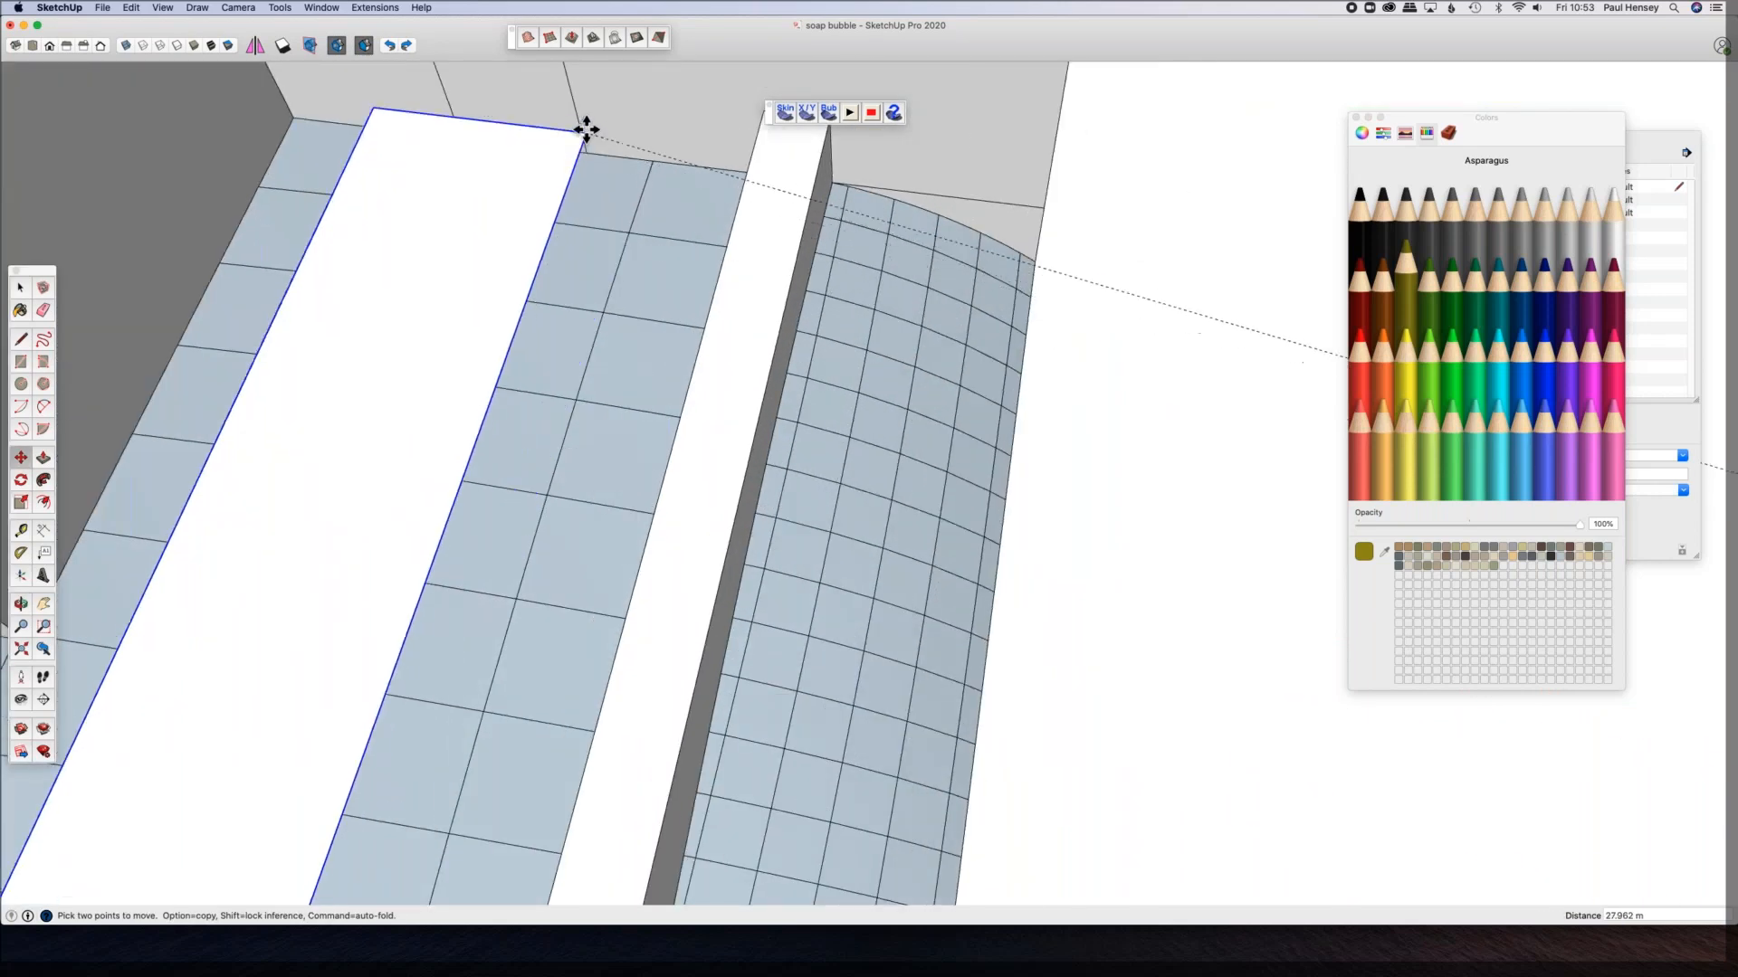
scroll(568, 77, down, 5)
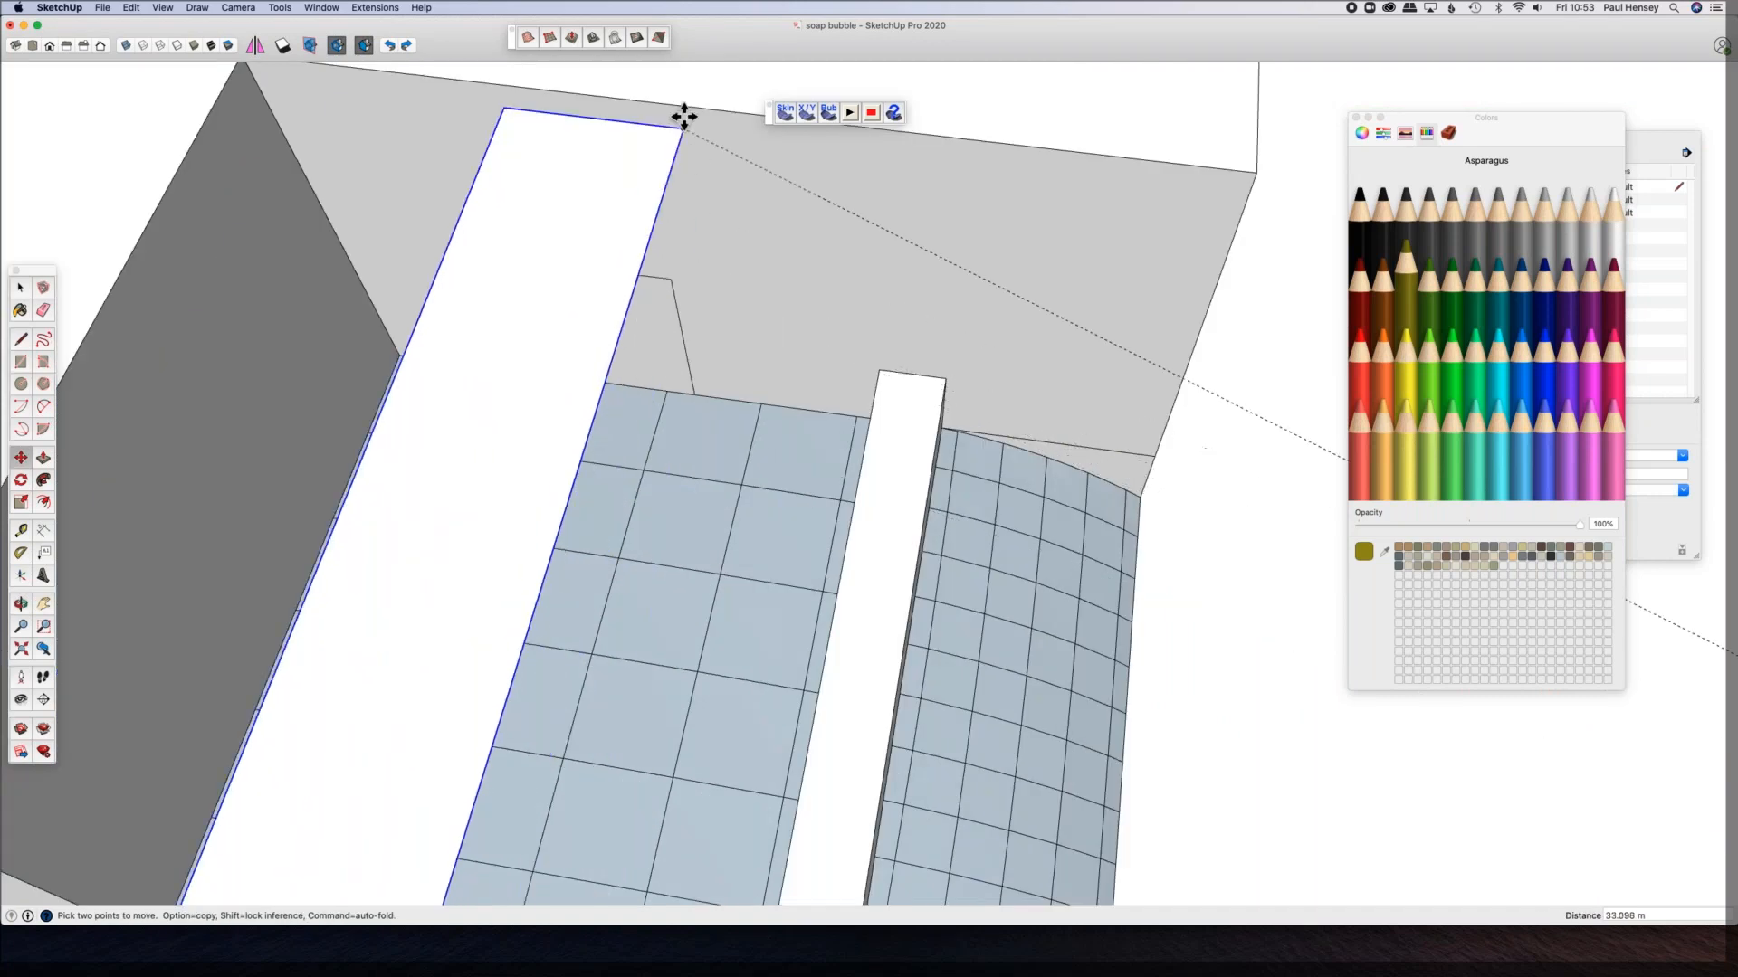
click(683, 107)
click(684, 107)
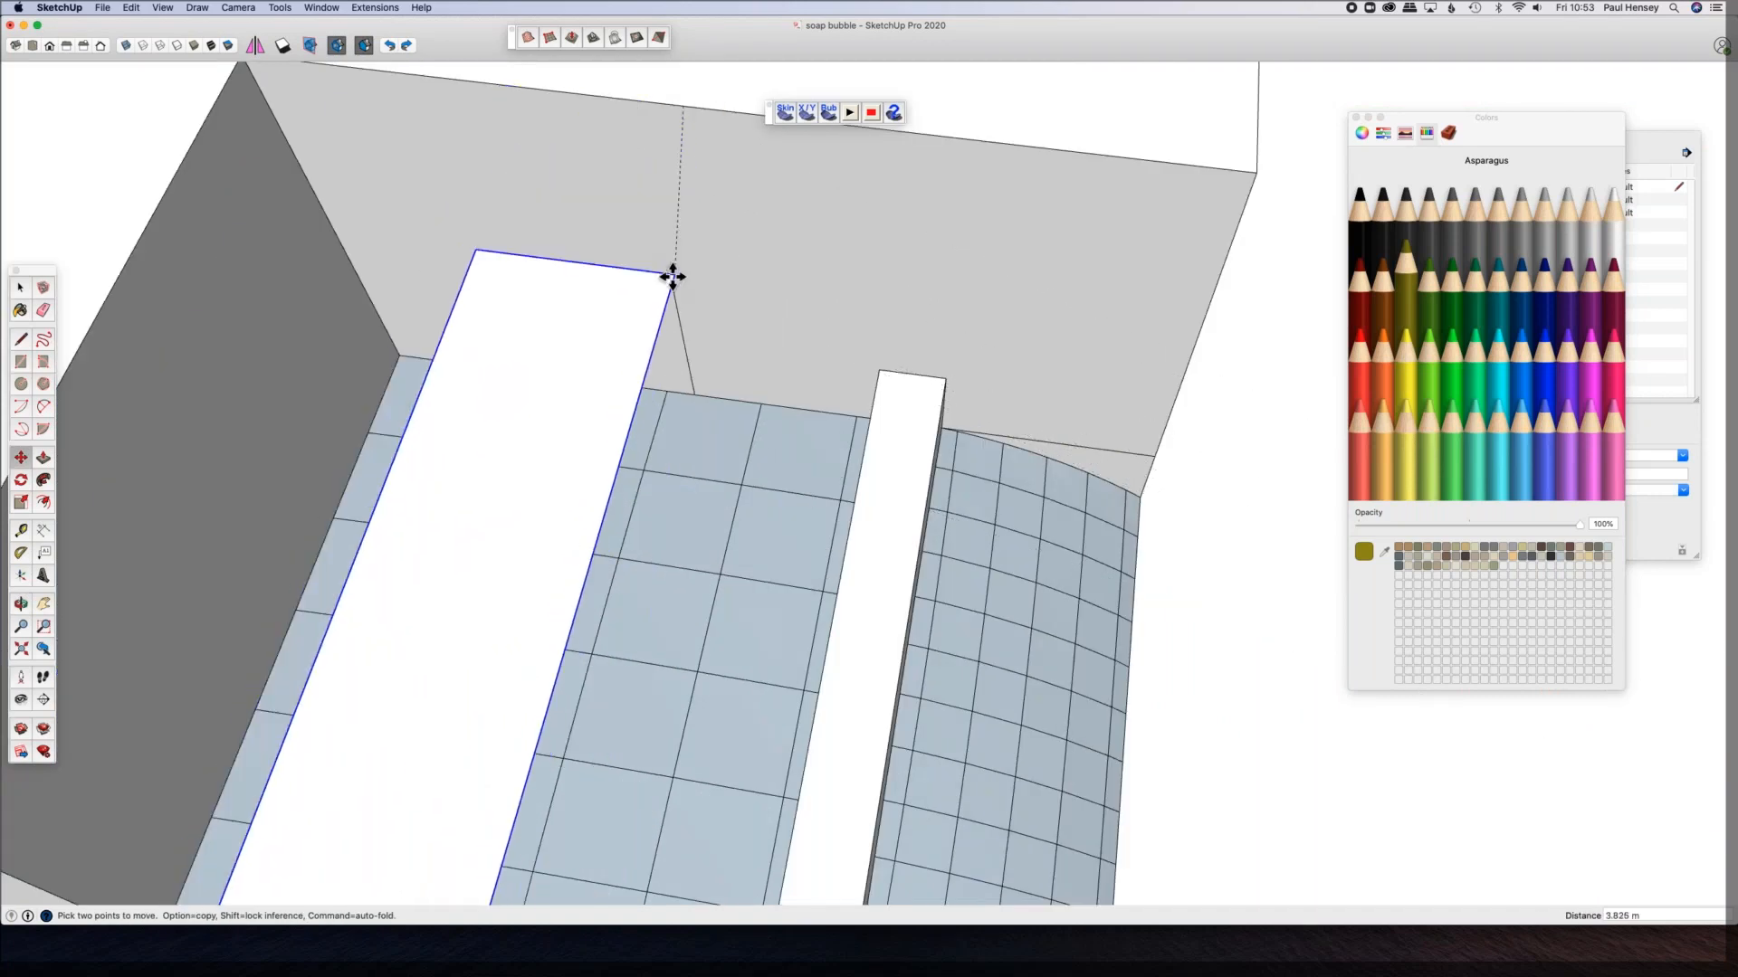
middle_drag(750, 329, 1131, 163)
middle_drag(653, 222, 644, 232)
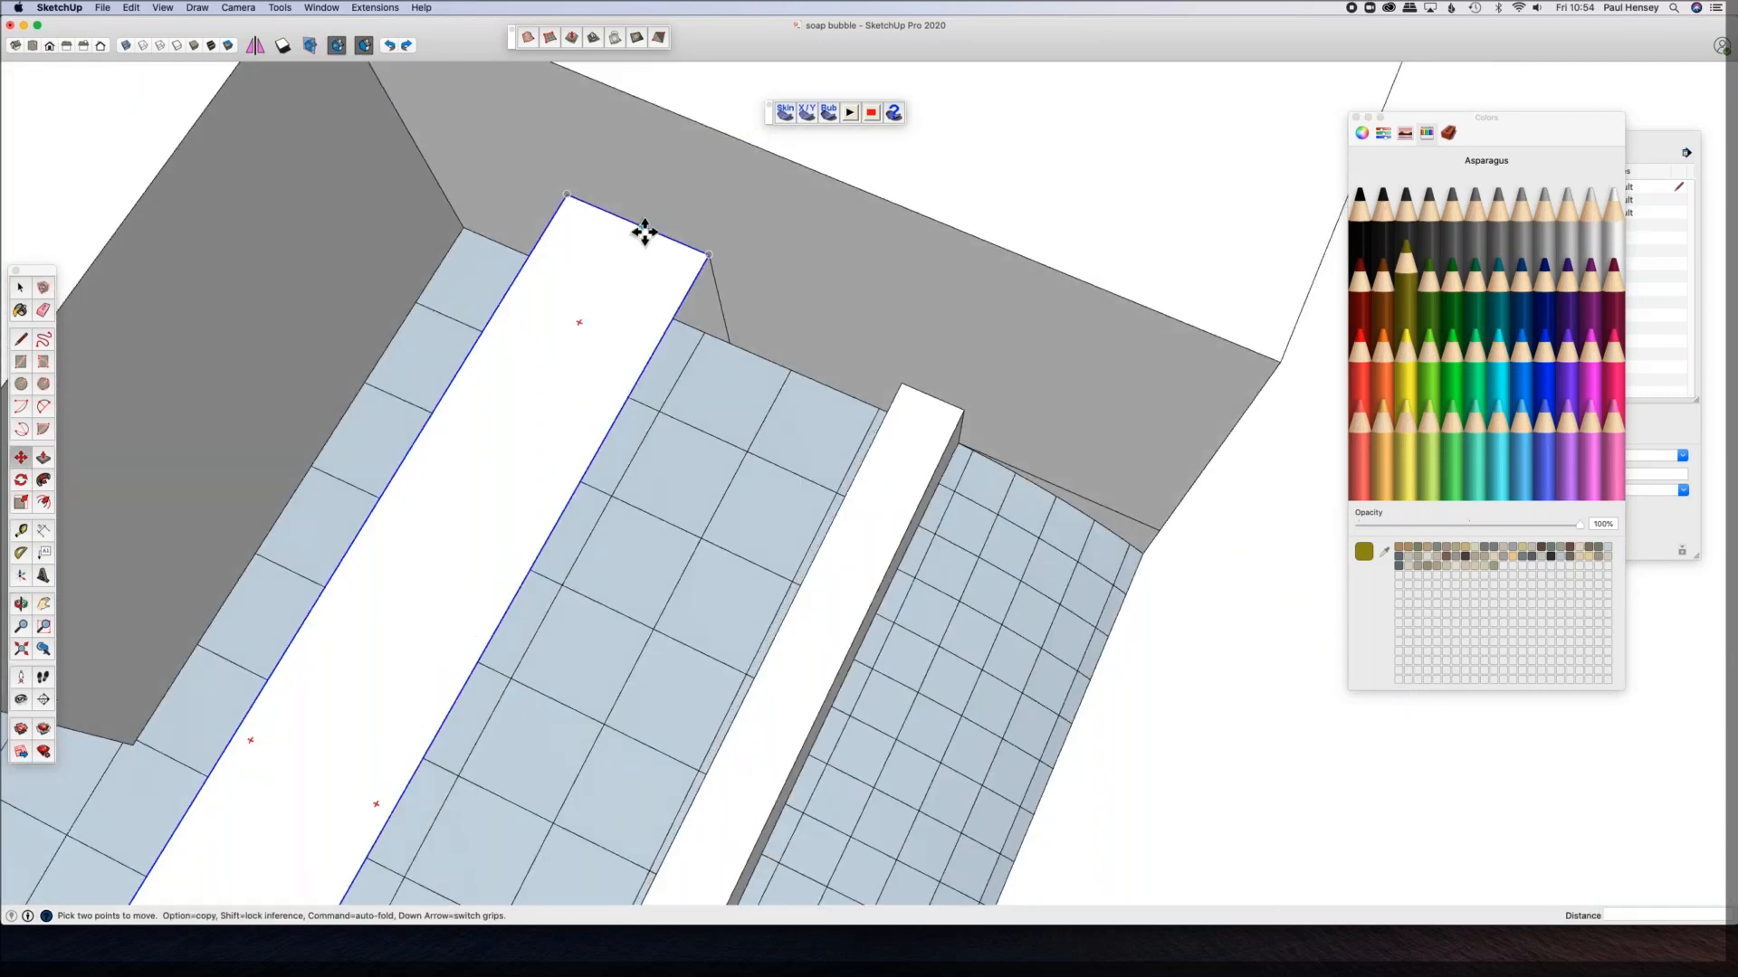
Step: Align the end corner of the path strip with the door's upper corner nearest the path-side wall
scroll(625, 233, up, 2)
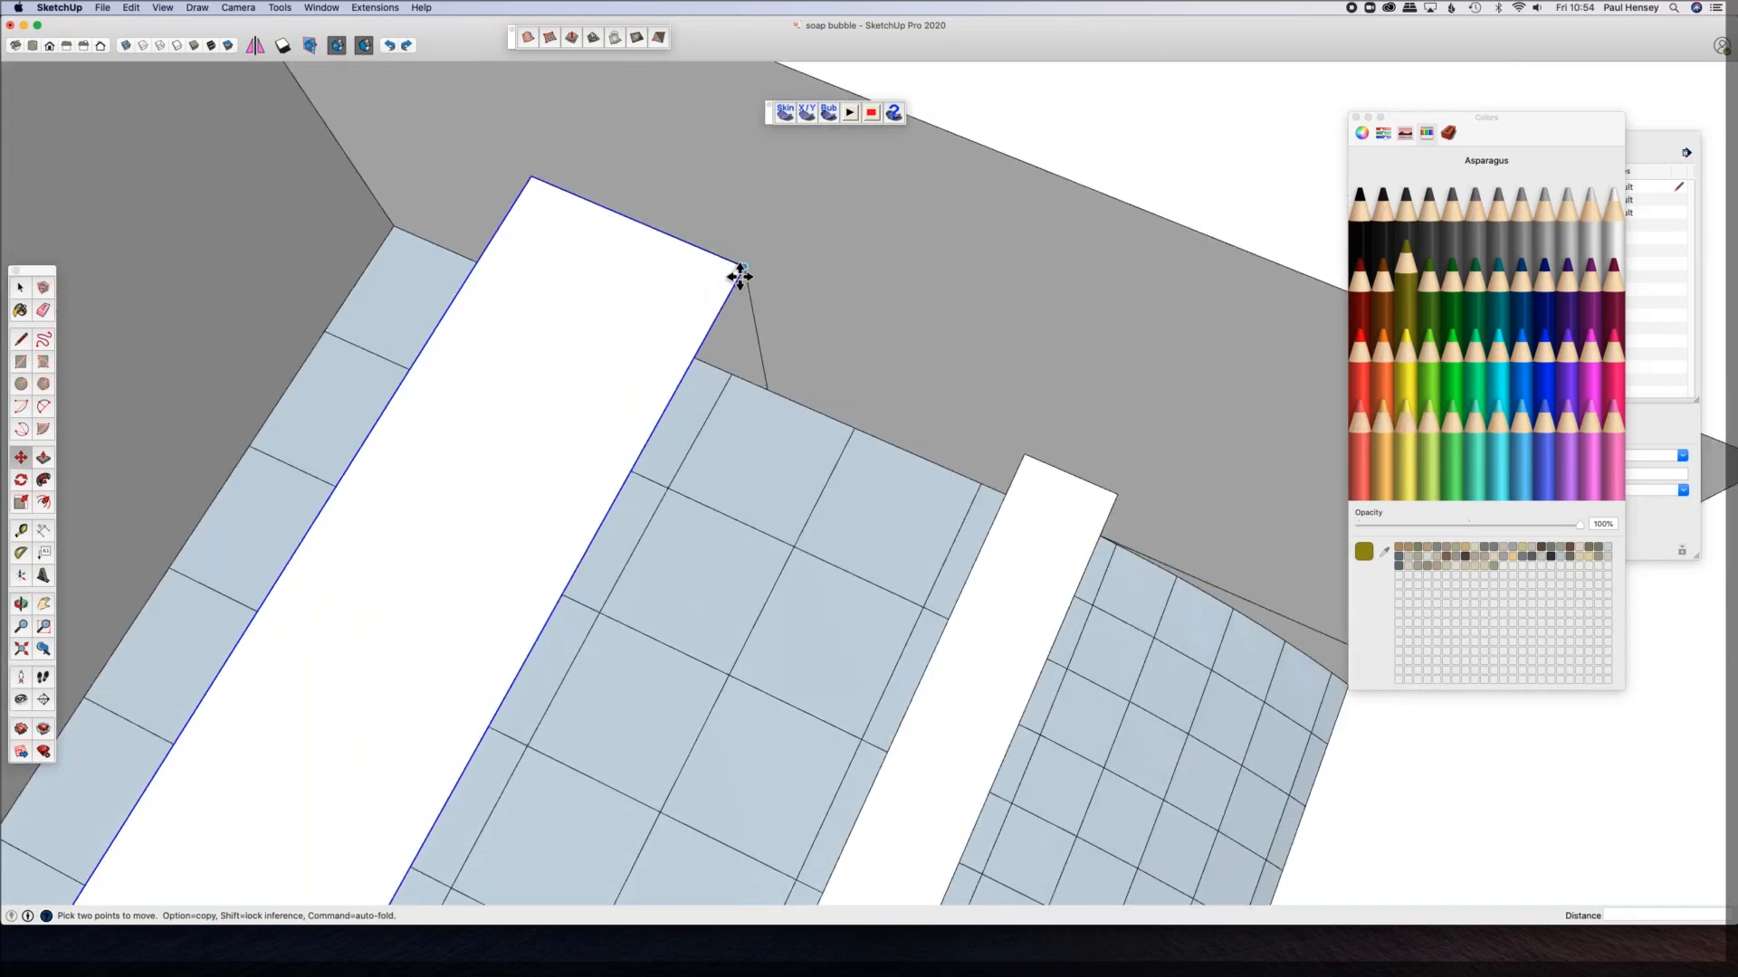
click(738, 275)
click(665, 230)
middle_drag(576, 336, 380, 63)
middle_drag(741, 384, 741, 527)
scroll(741, 526, down, 10)
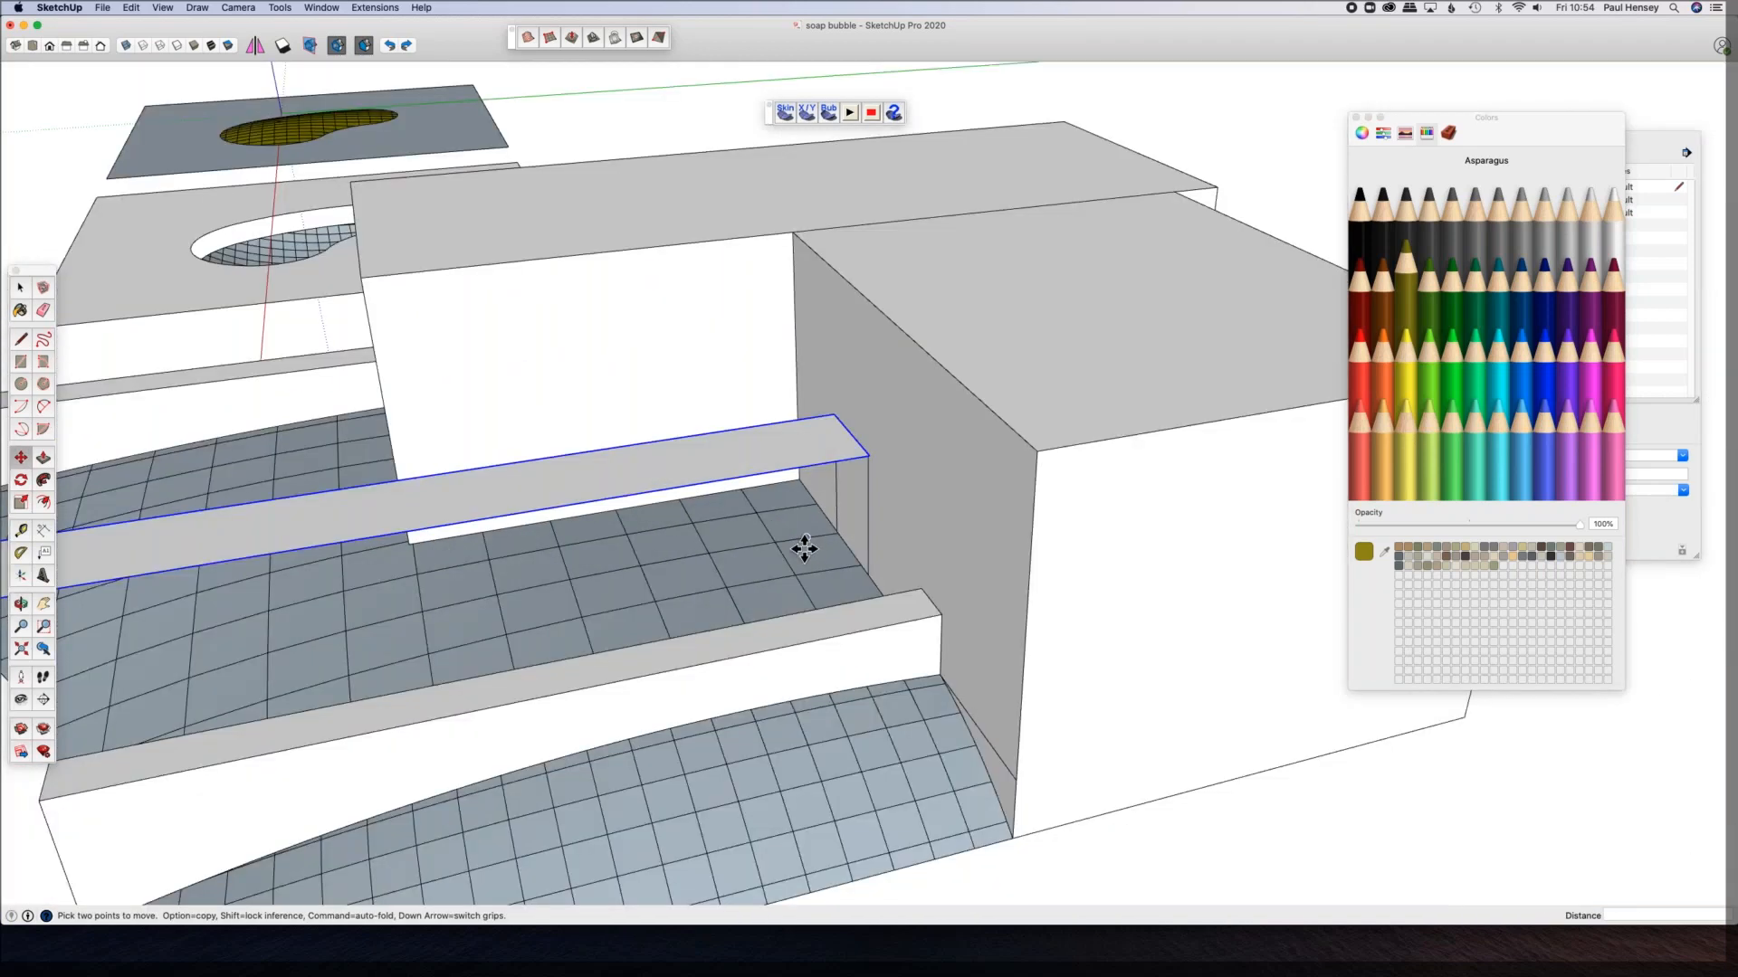
middle_drag(1006, 515, 718, 581)
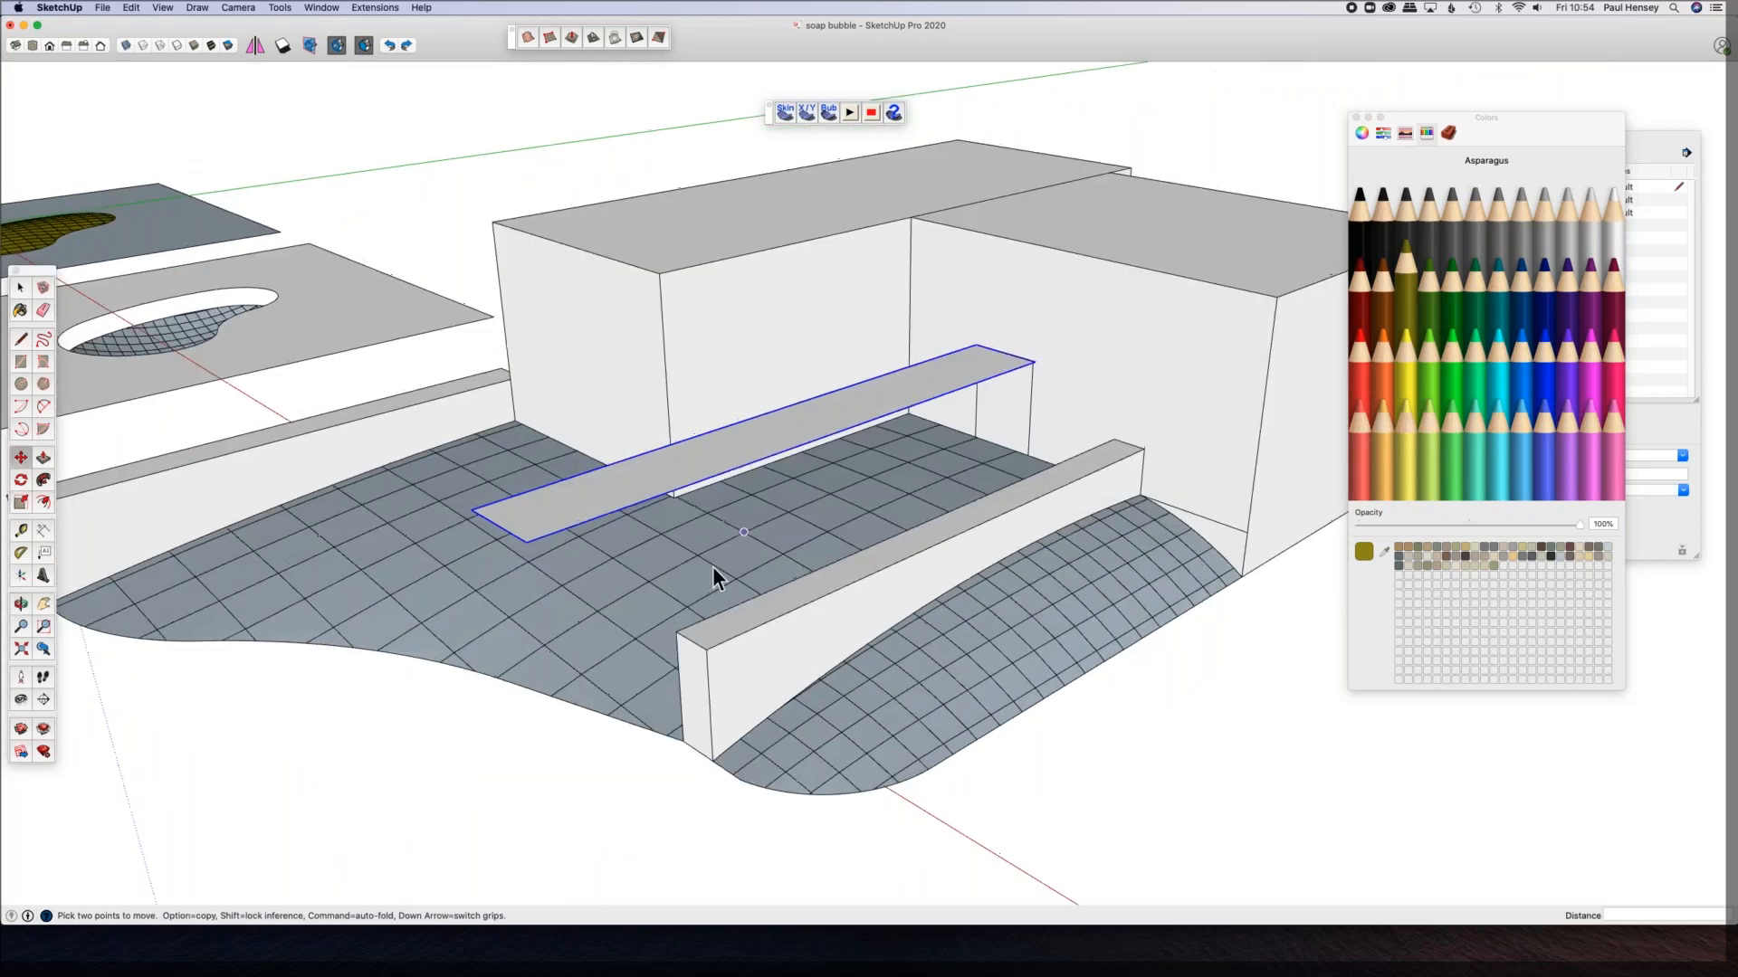
Step: Hide the skin between the two projecting walls and turn on X-ray display
right_click(718, 579)
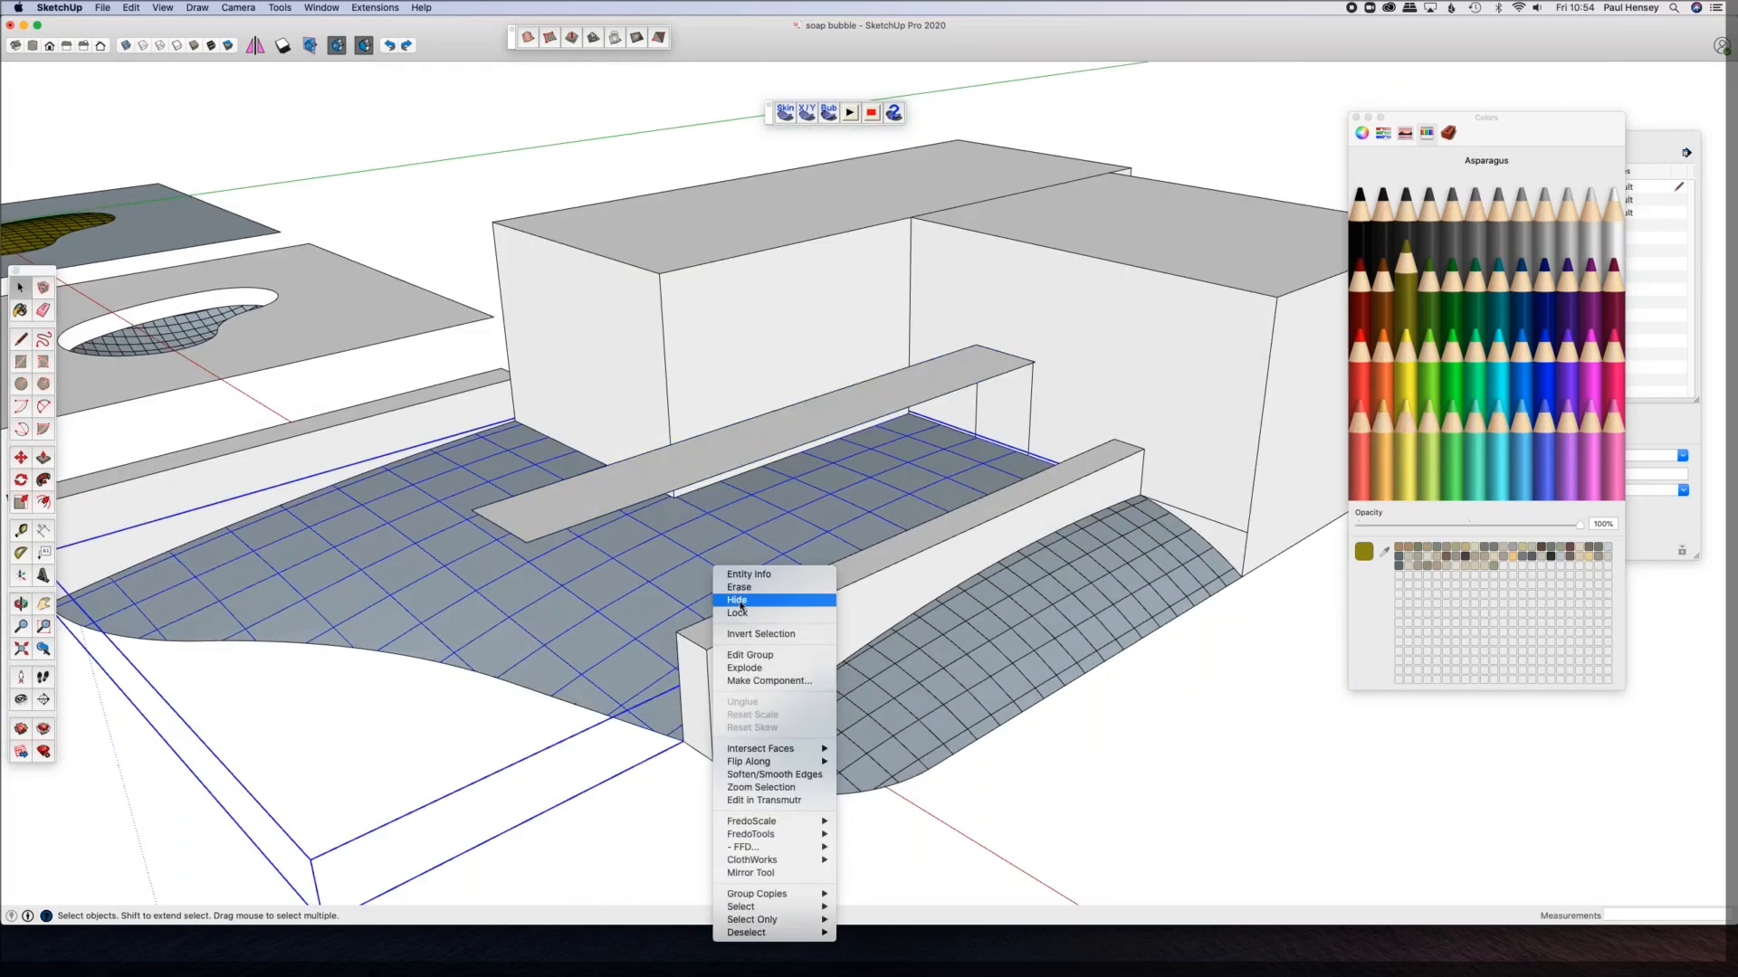
click(740, 601)
scroll(986, 464, up, 6)
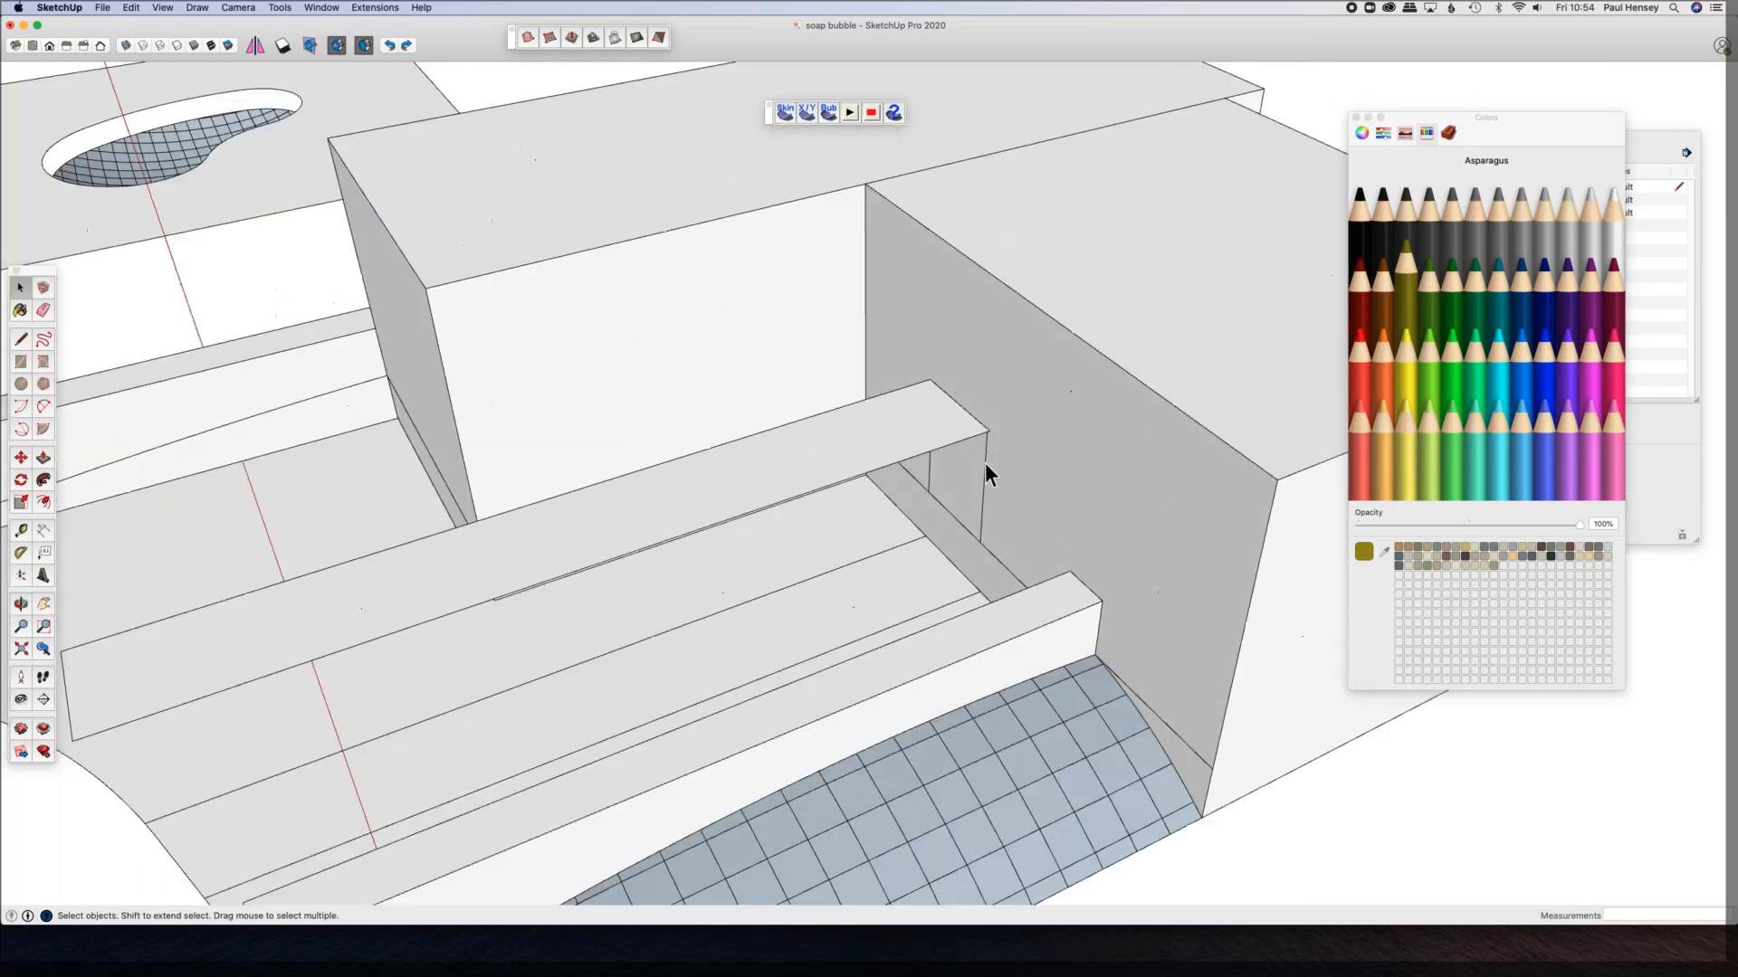
key(m)
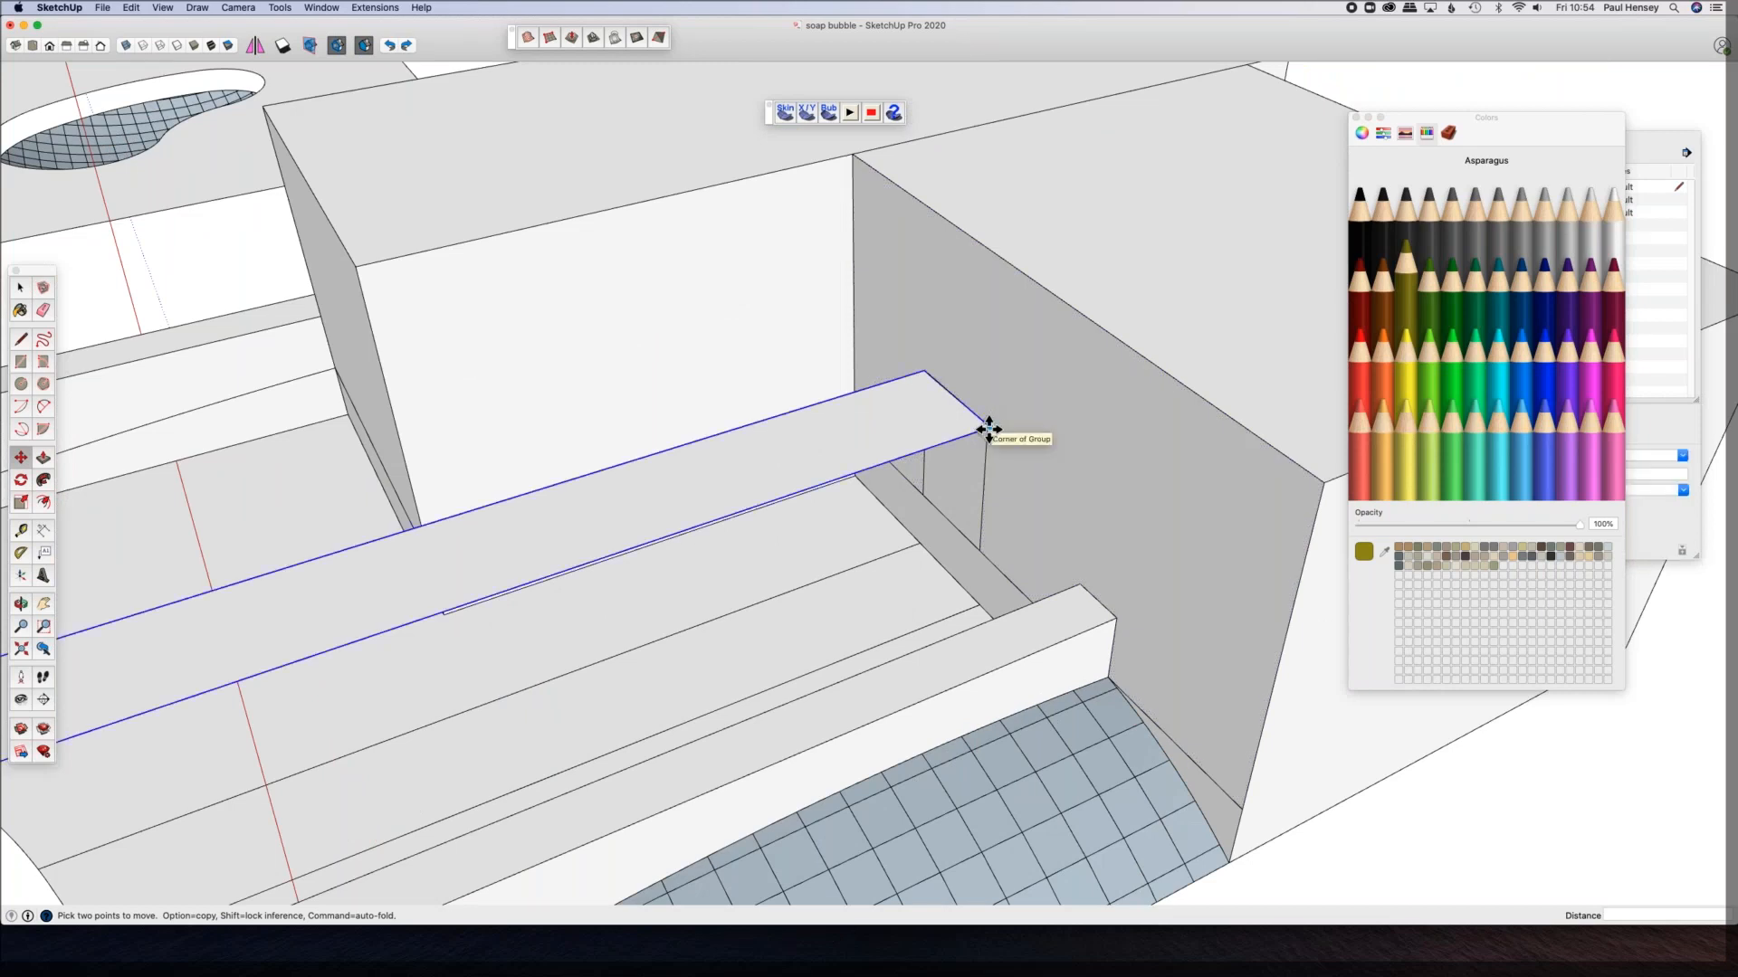
scroll(988, 429, up, 5)
click(126, 45)
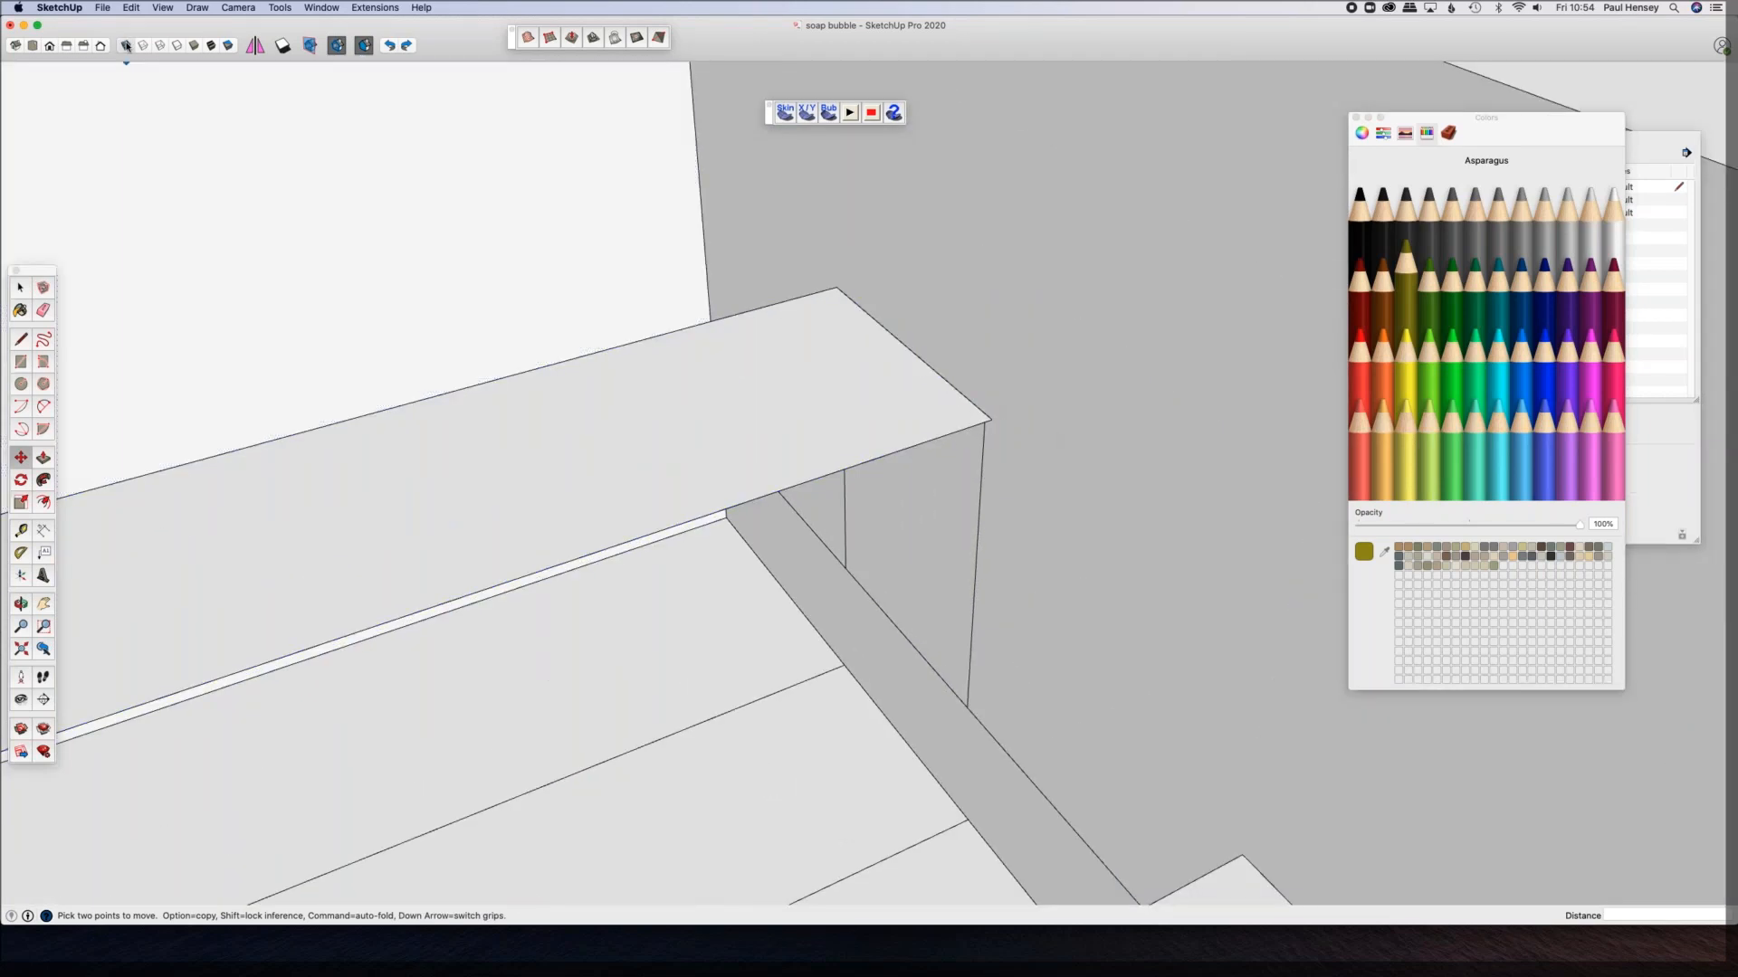
Step: Move the path strip straight down from the door's upper corner to the door's lower corner
scroll(930, 394, up, 4)
scroll(929, 393, up, 1)
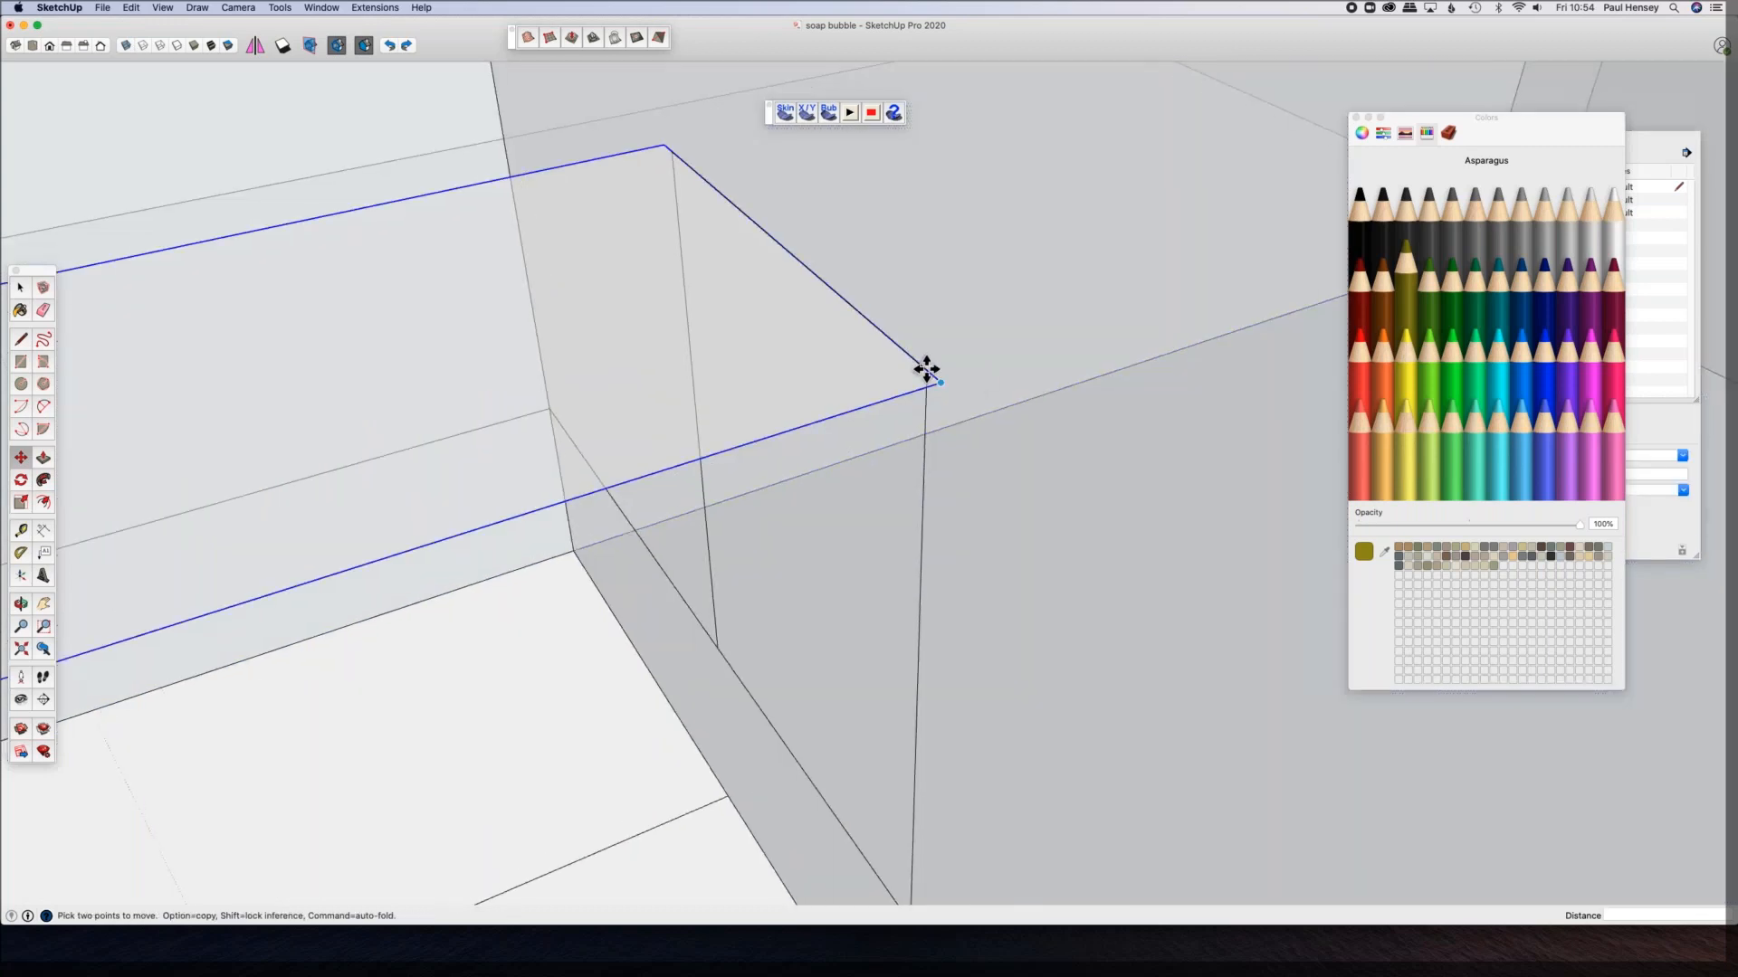
scroll(923, 715, down, 3)
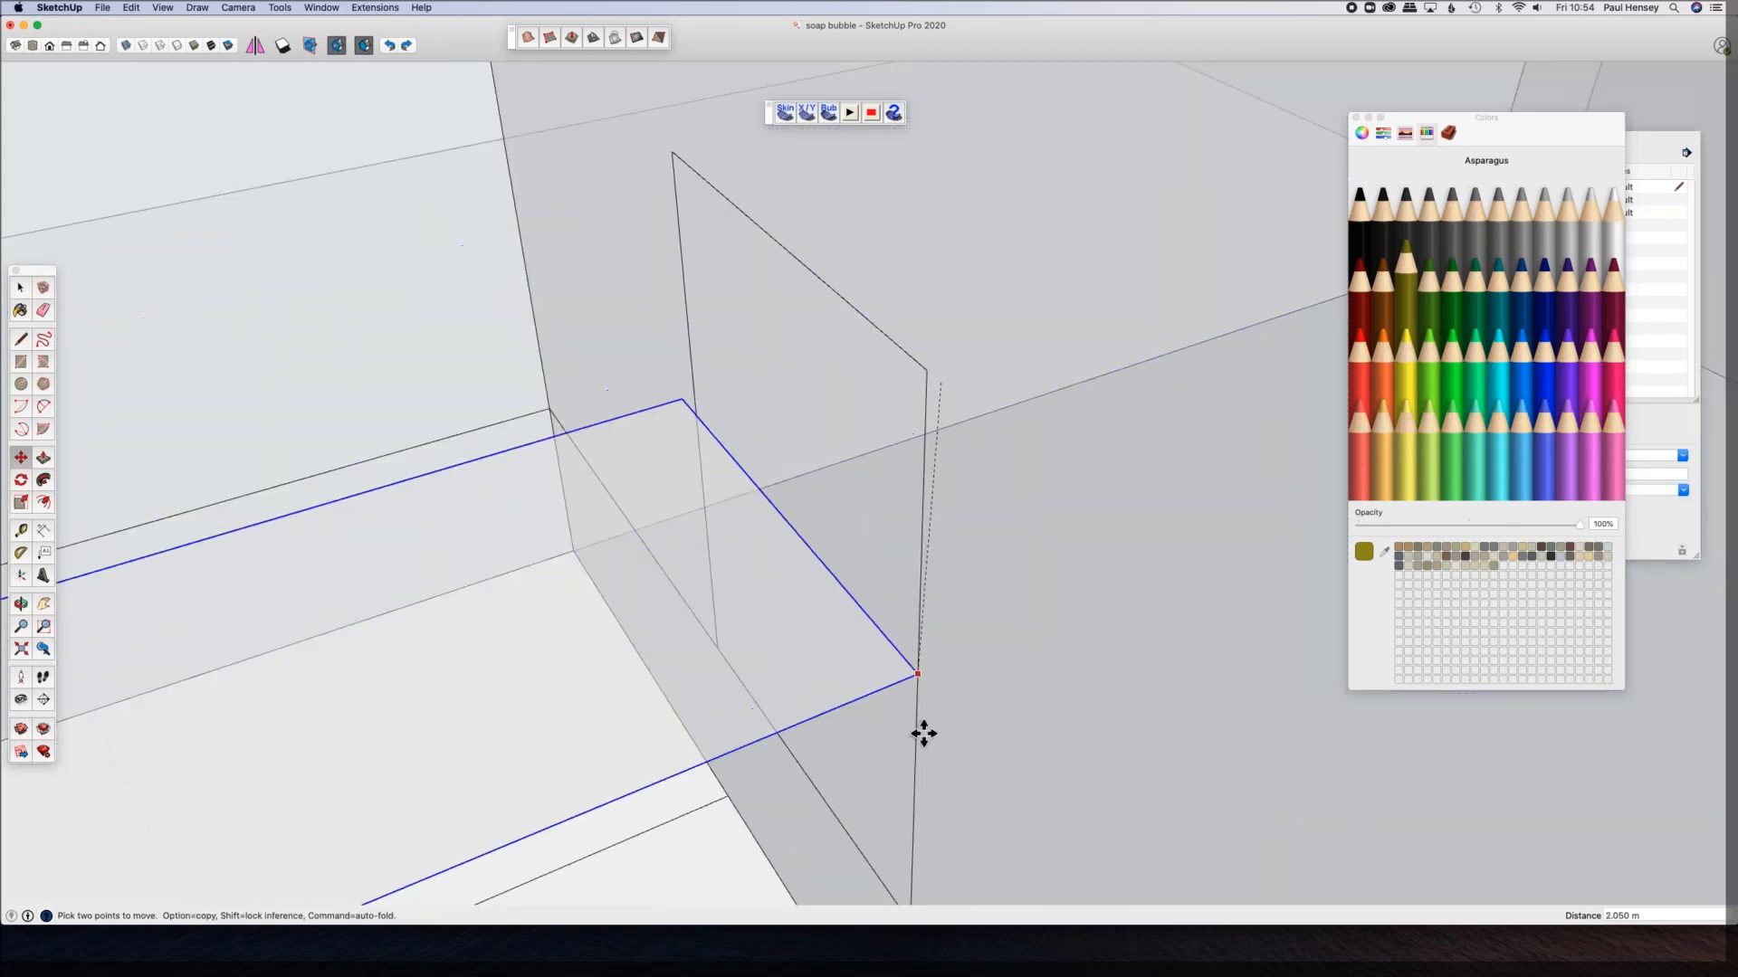
middle_drag(919, 710, 868, 453)
click(880, 710)
scroll(776, 570, down, 3)
scroll(803, 592, down, 5)
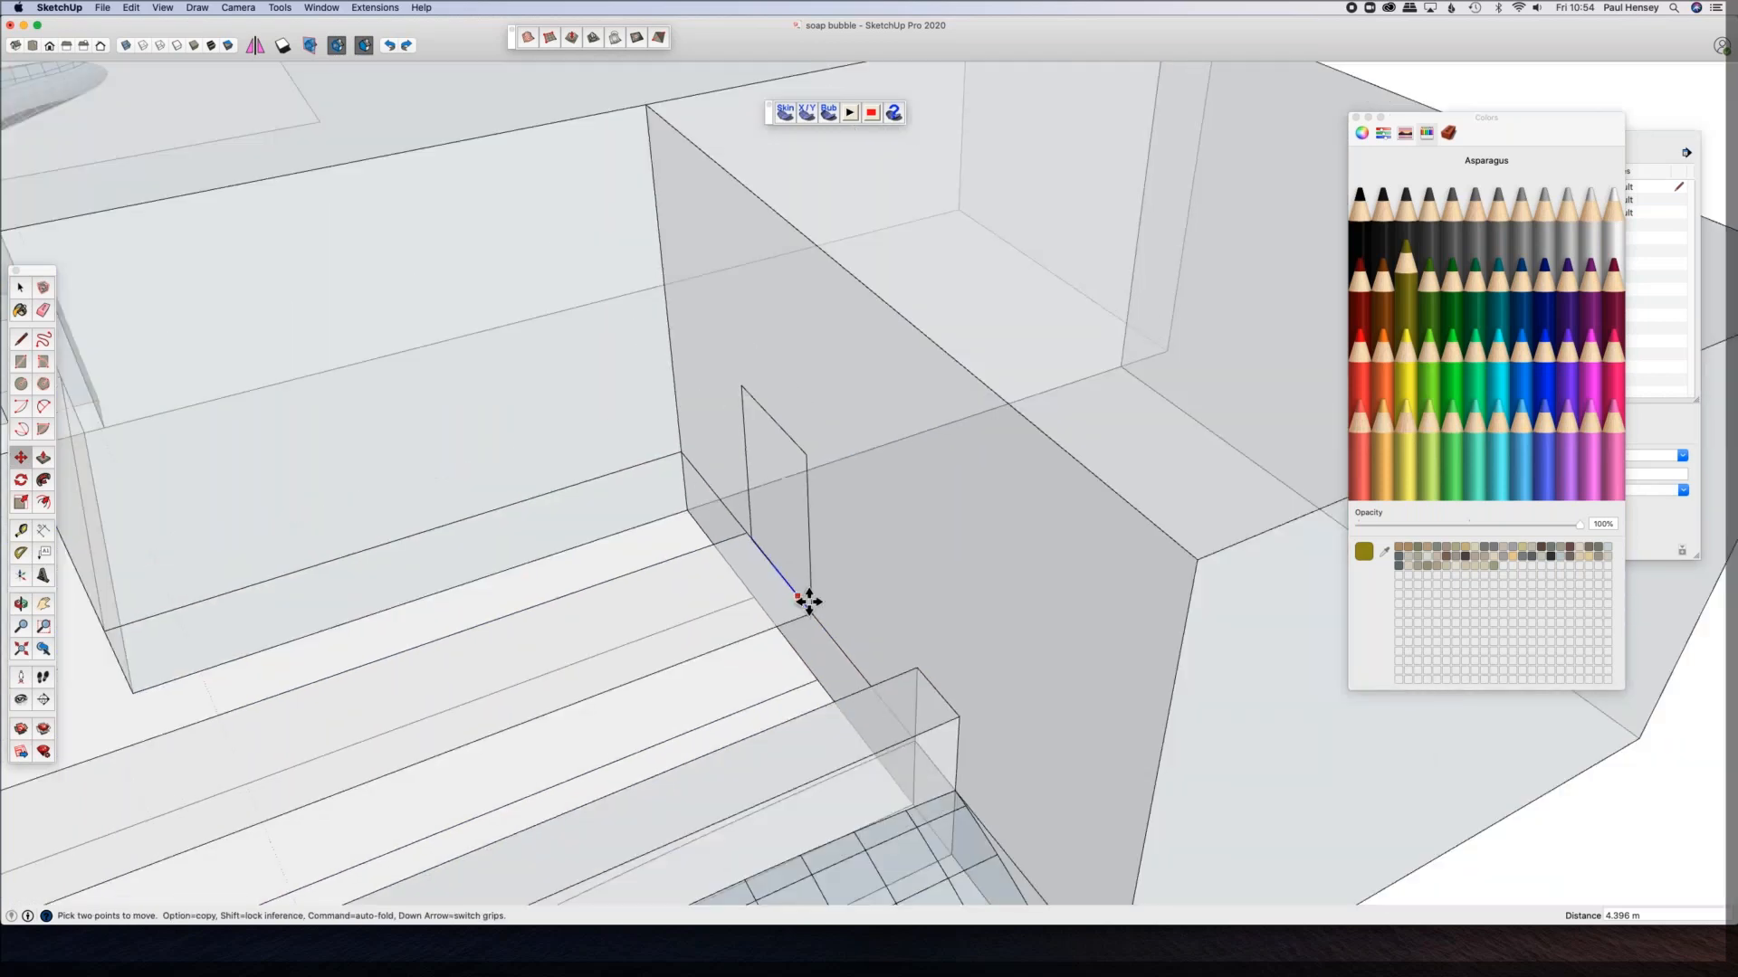
middle_drag(830, 585, 798, 510)
key(m)
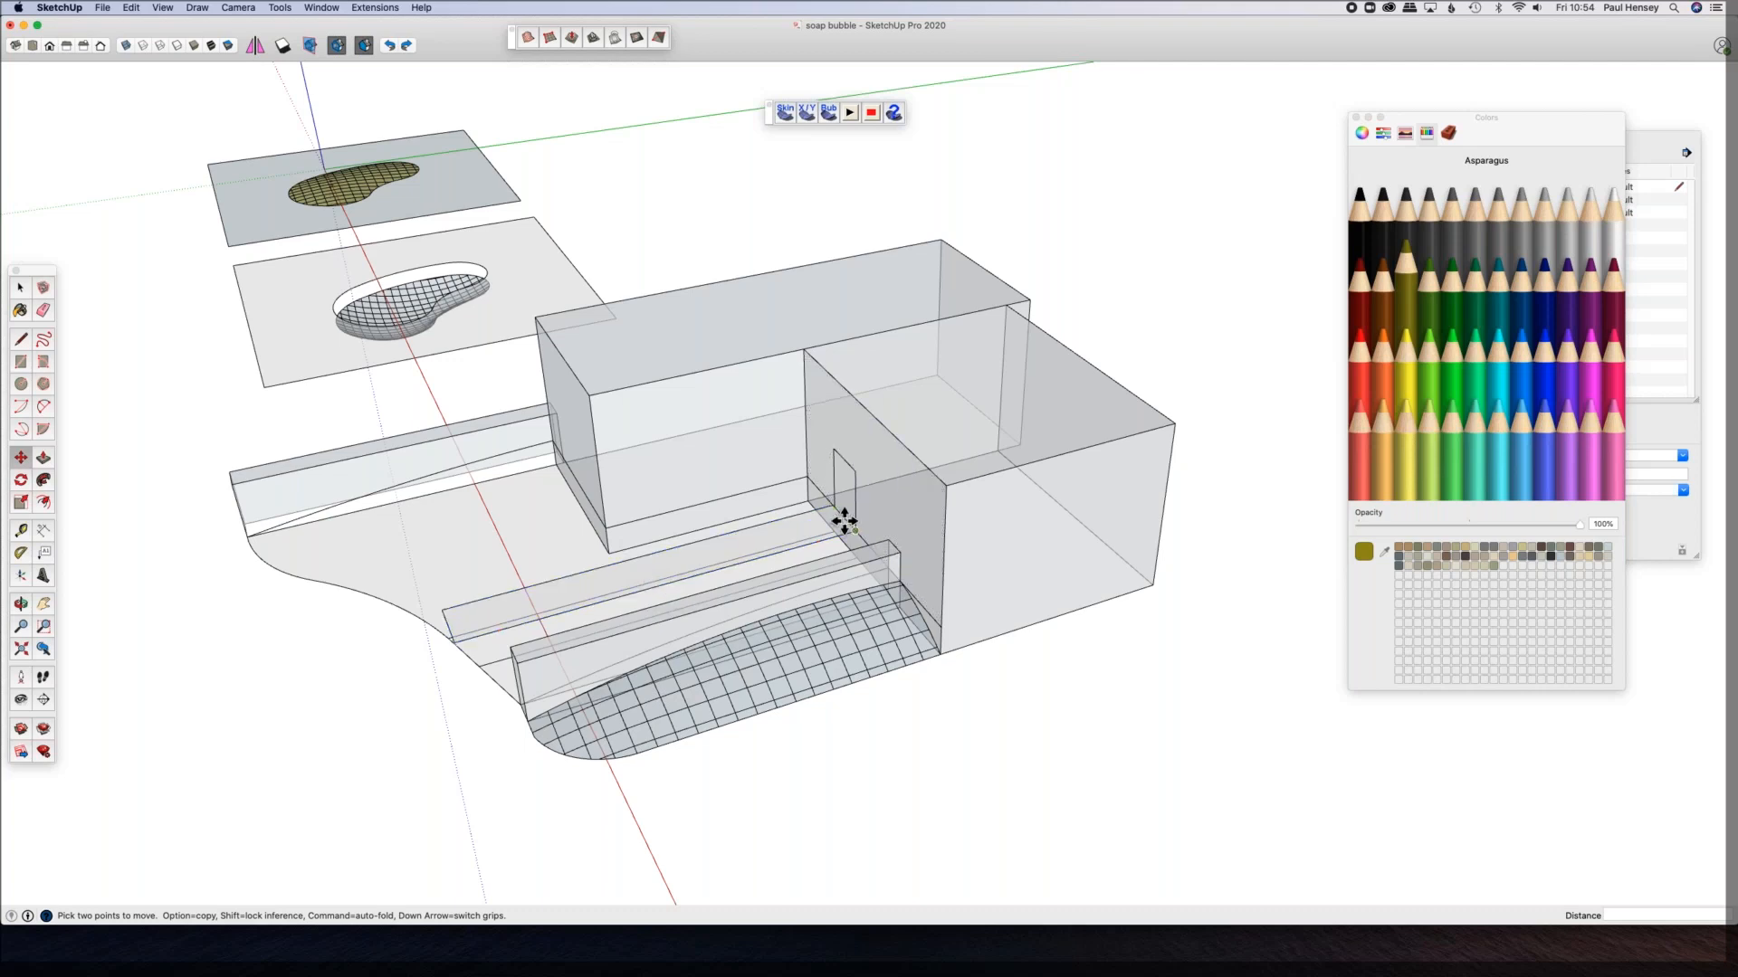
scroll(844, 522, up, 10)
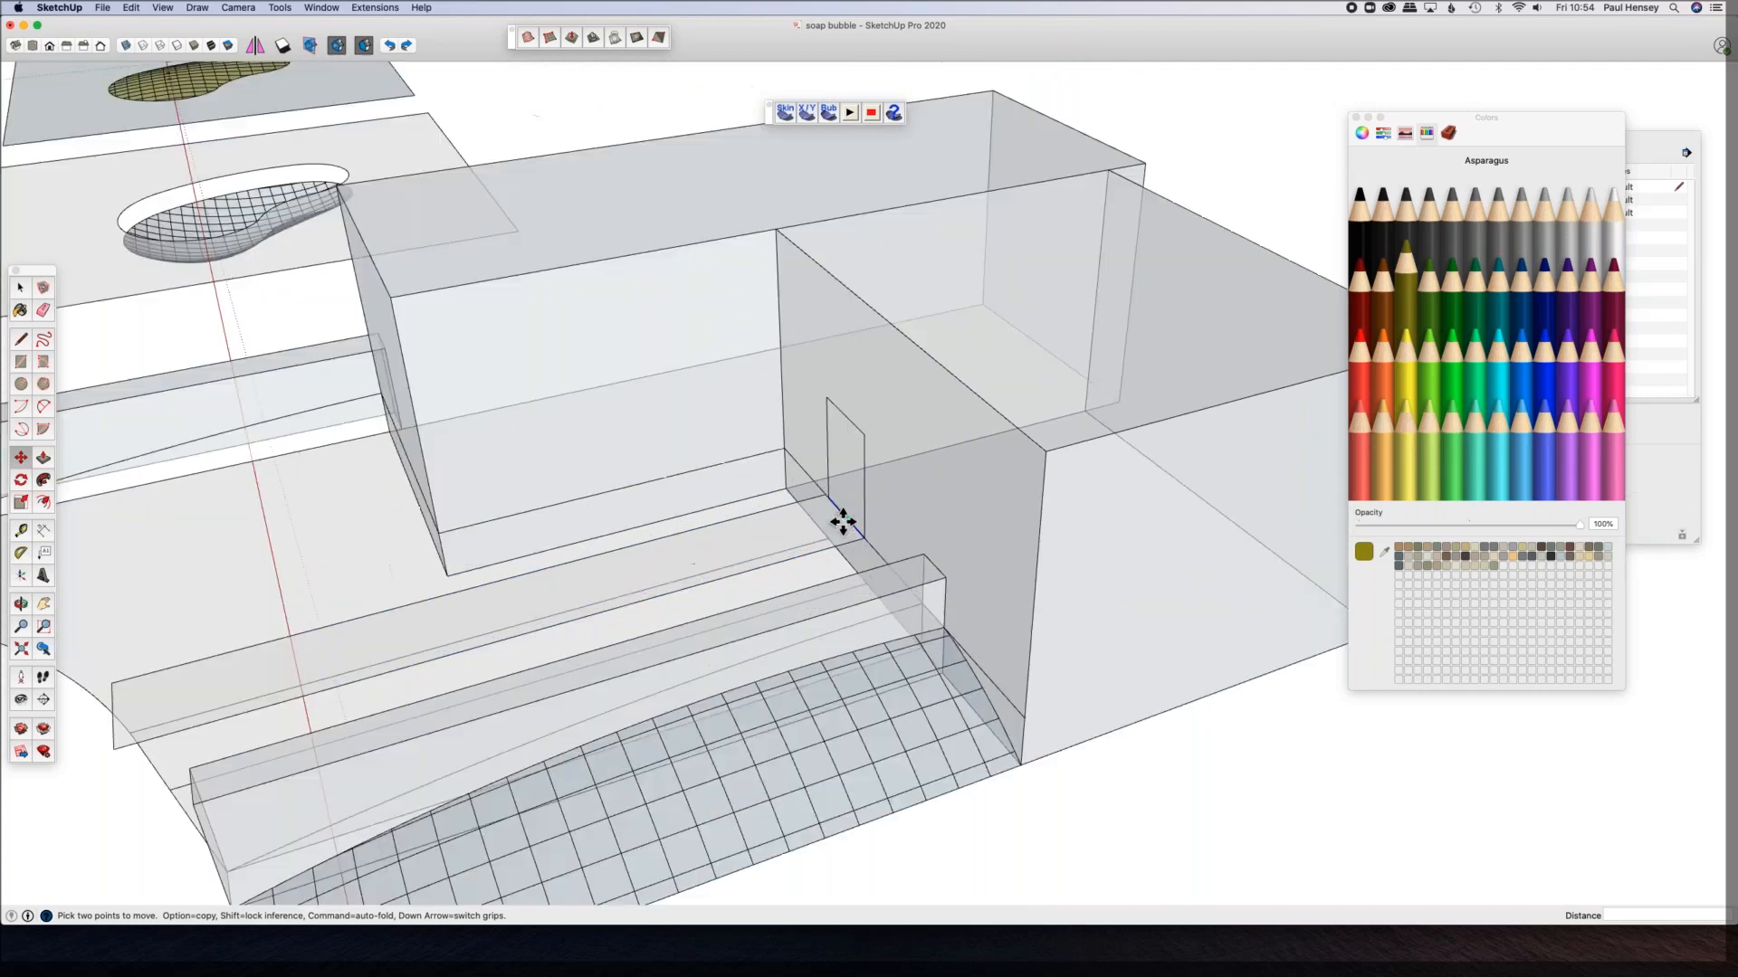
key(q)
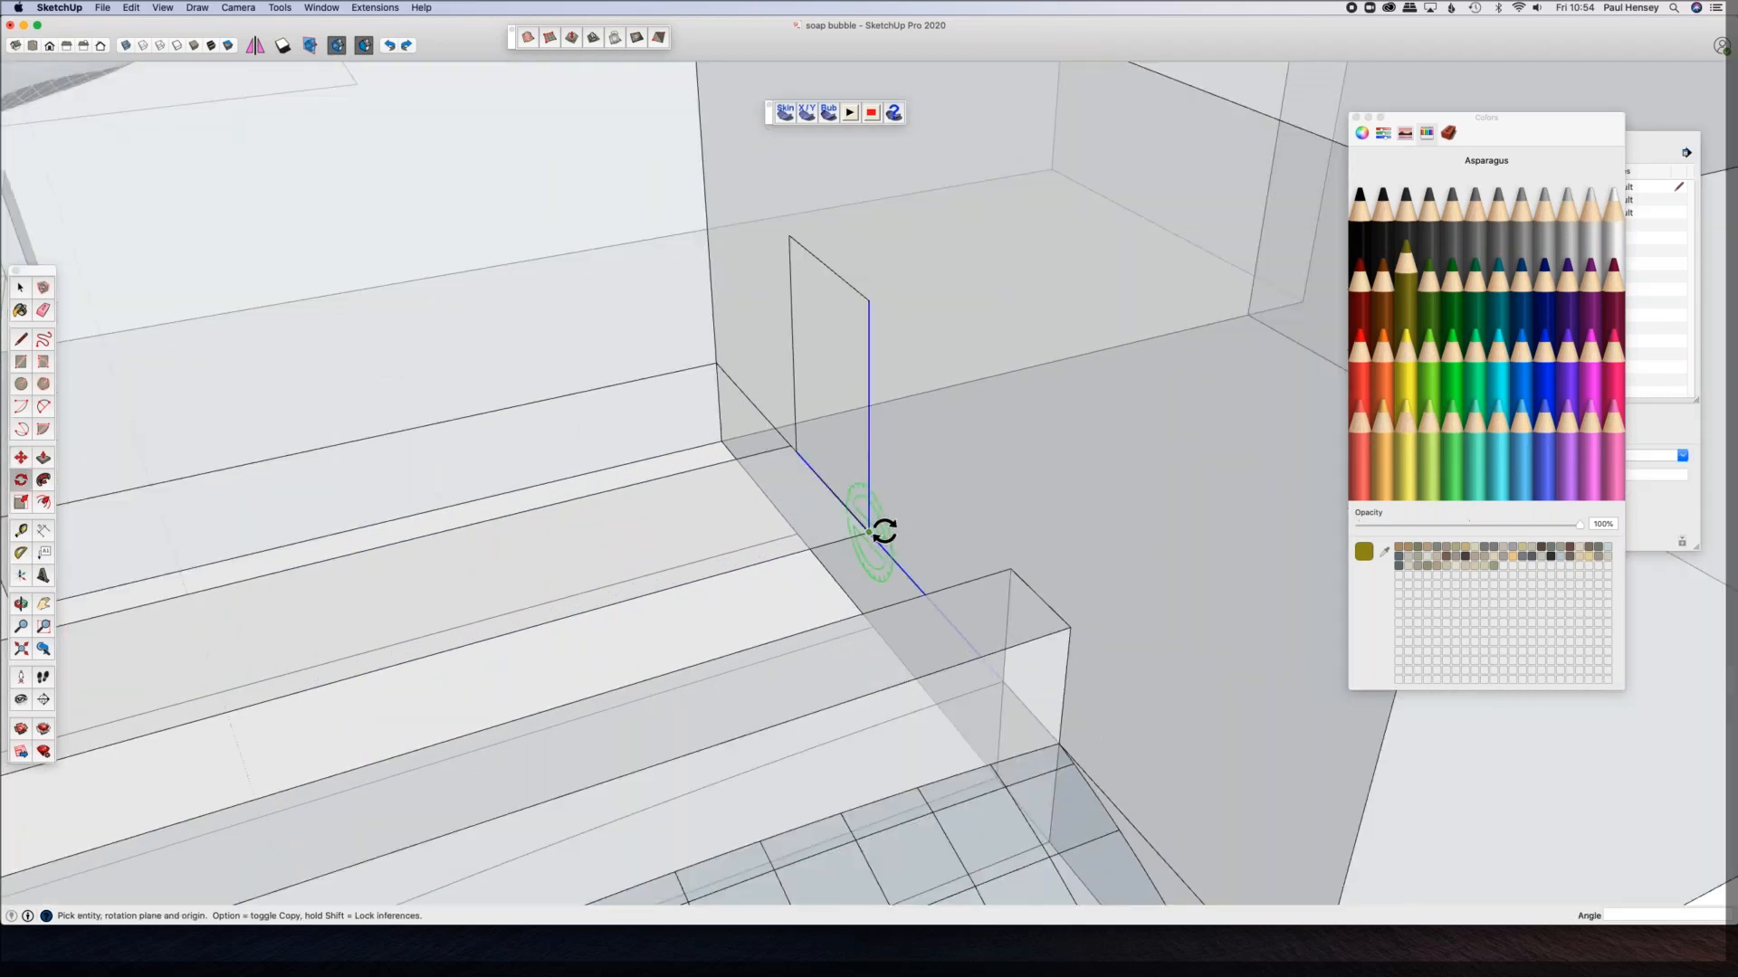
scroll(882, 532, up, 5)
scroll(860, 532, up, 3)
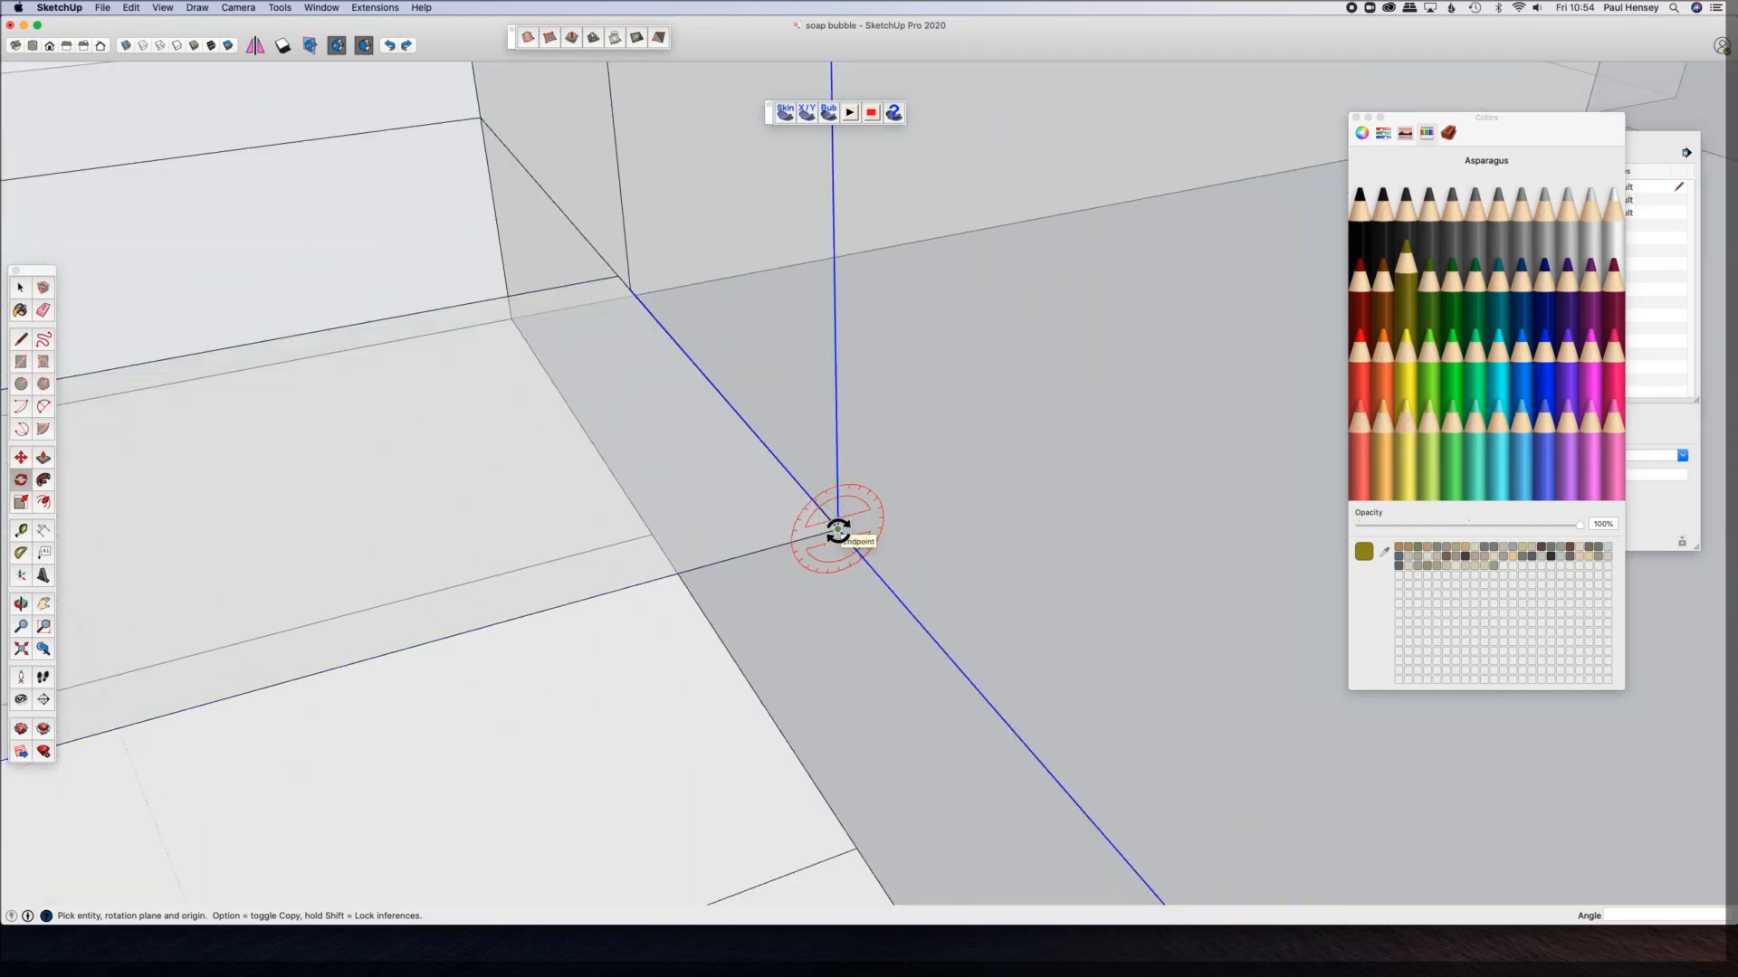
click(838, 532)
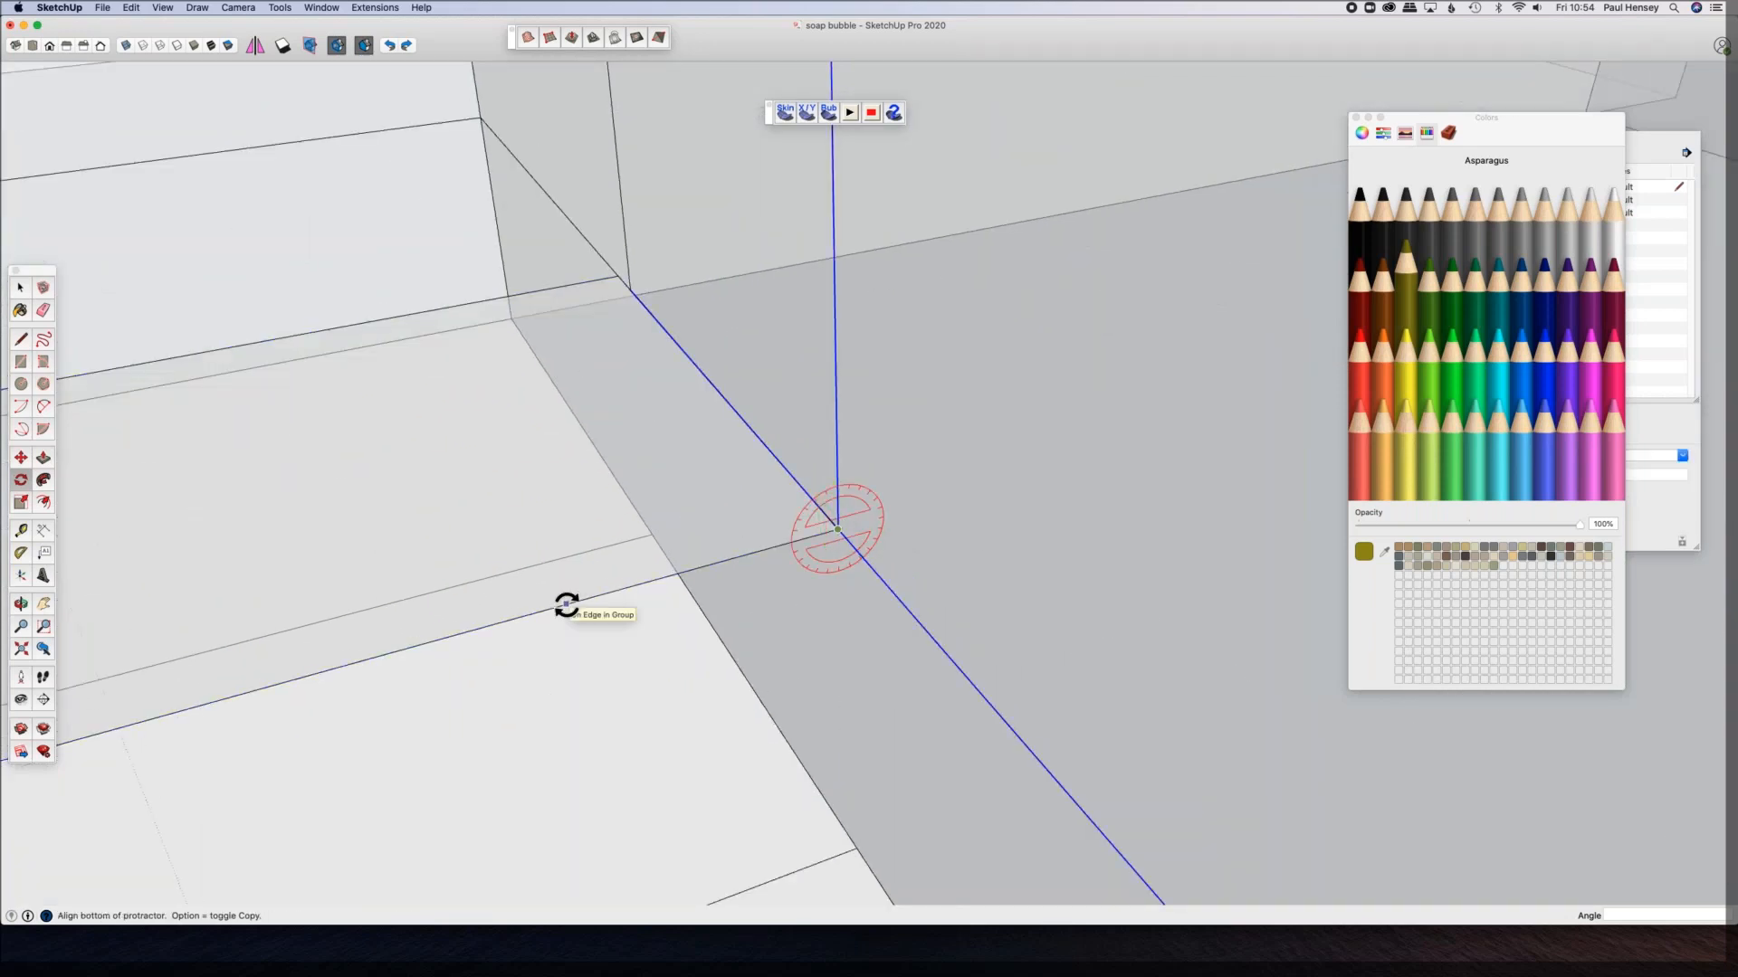
key(o)
shift+middle_drag(648, 579, 1330, 370)
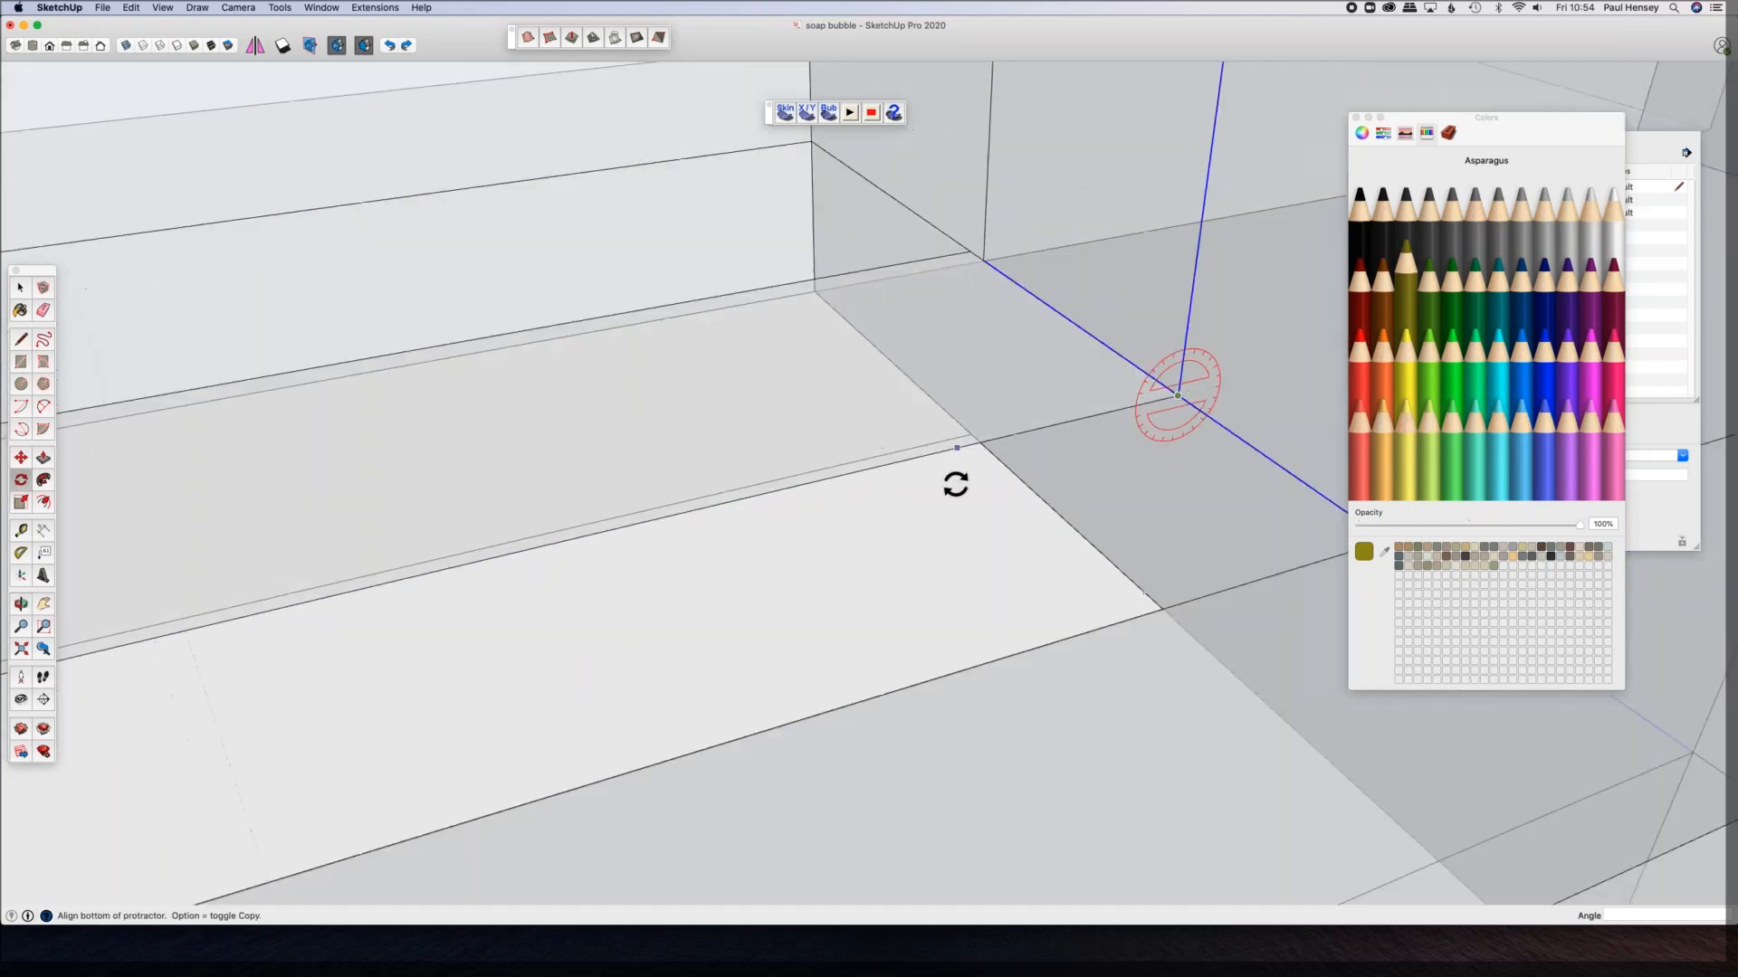
scroll(853, 492, down, 6)
shift+middle_drag(574, 523, 1049, 497)
click(680, 611)
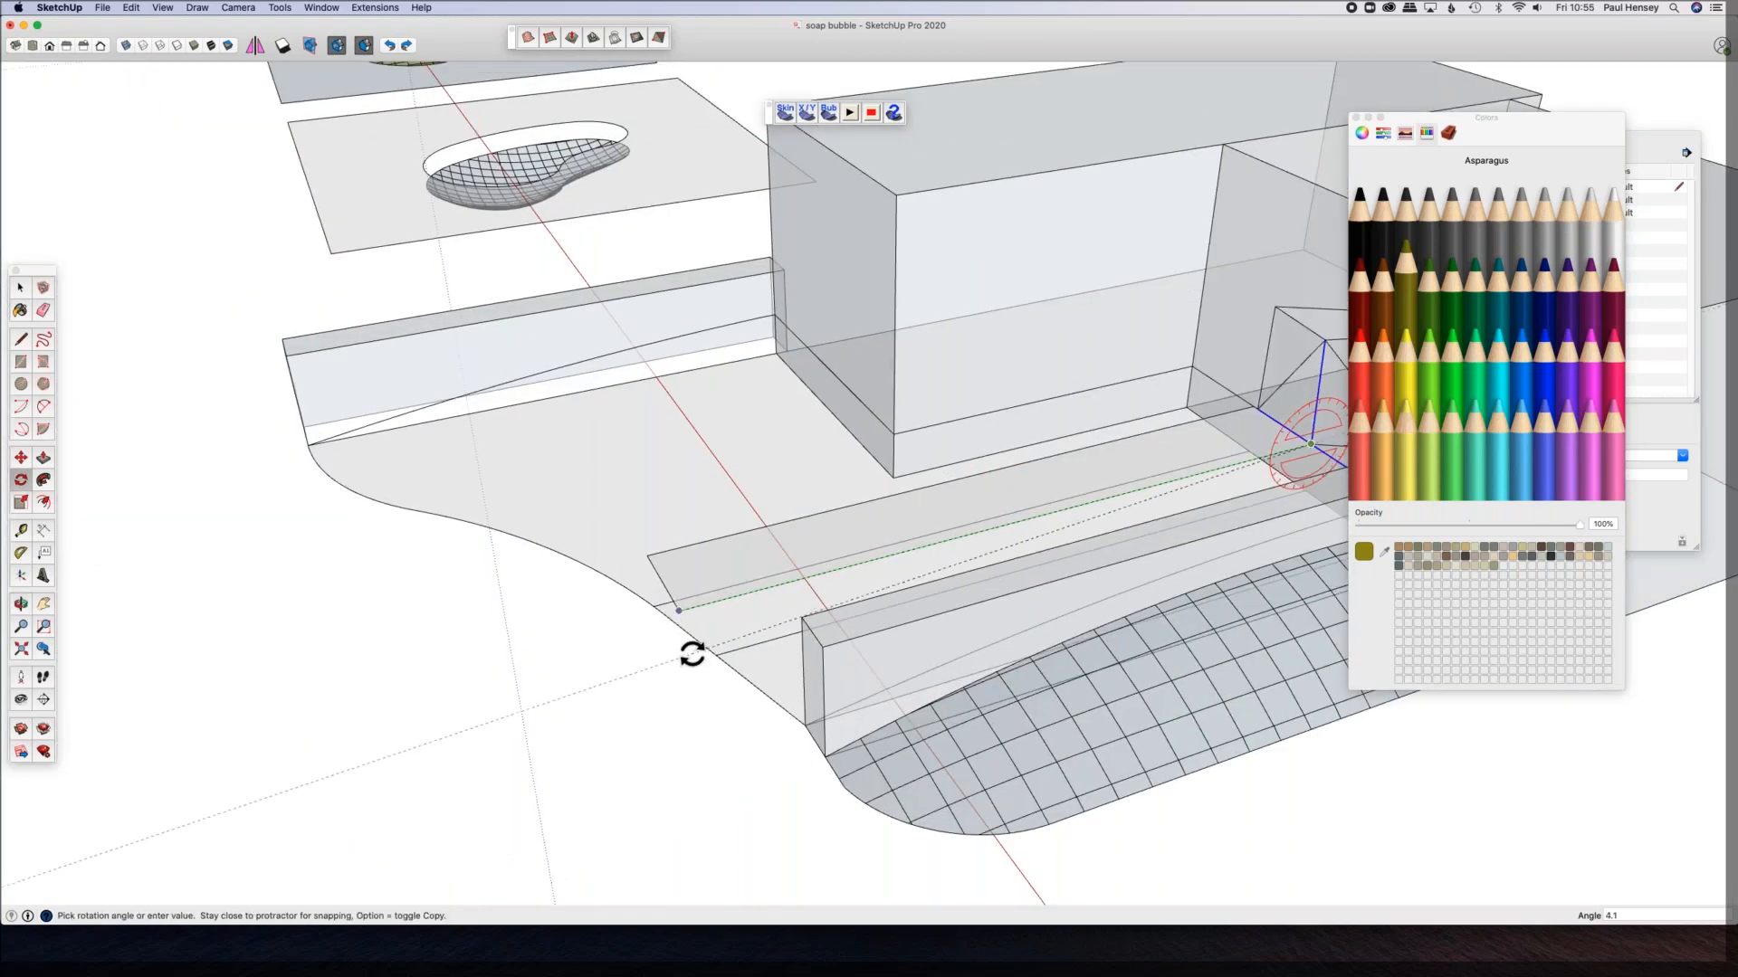
key(Escape)
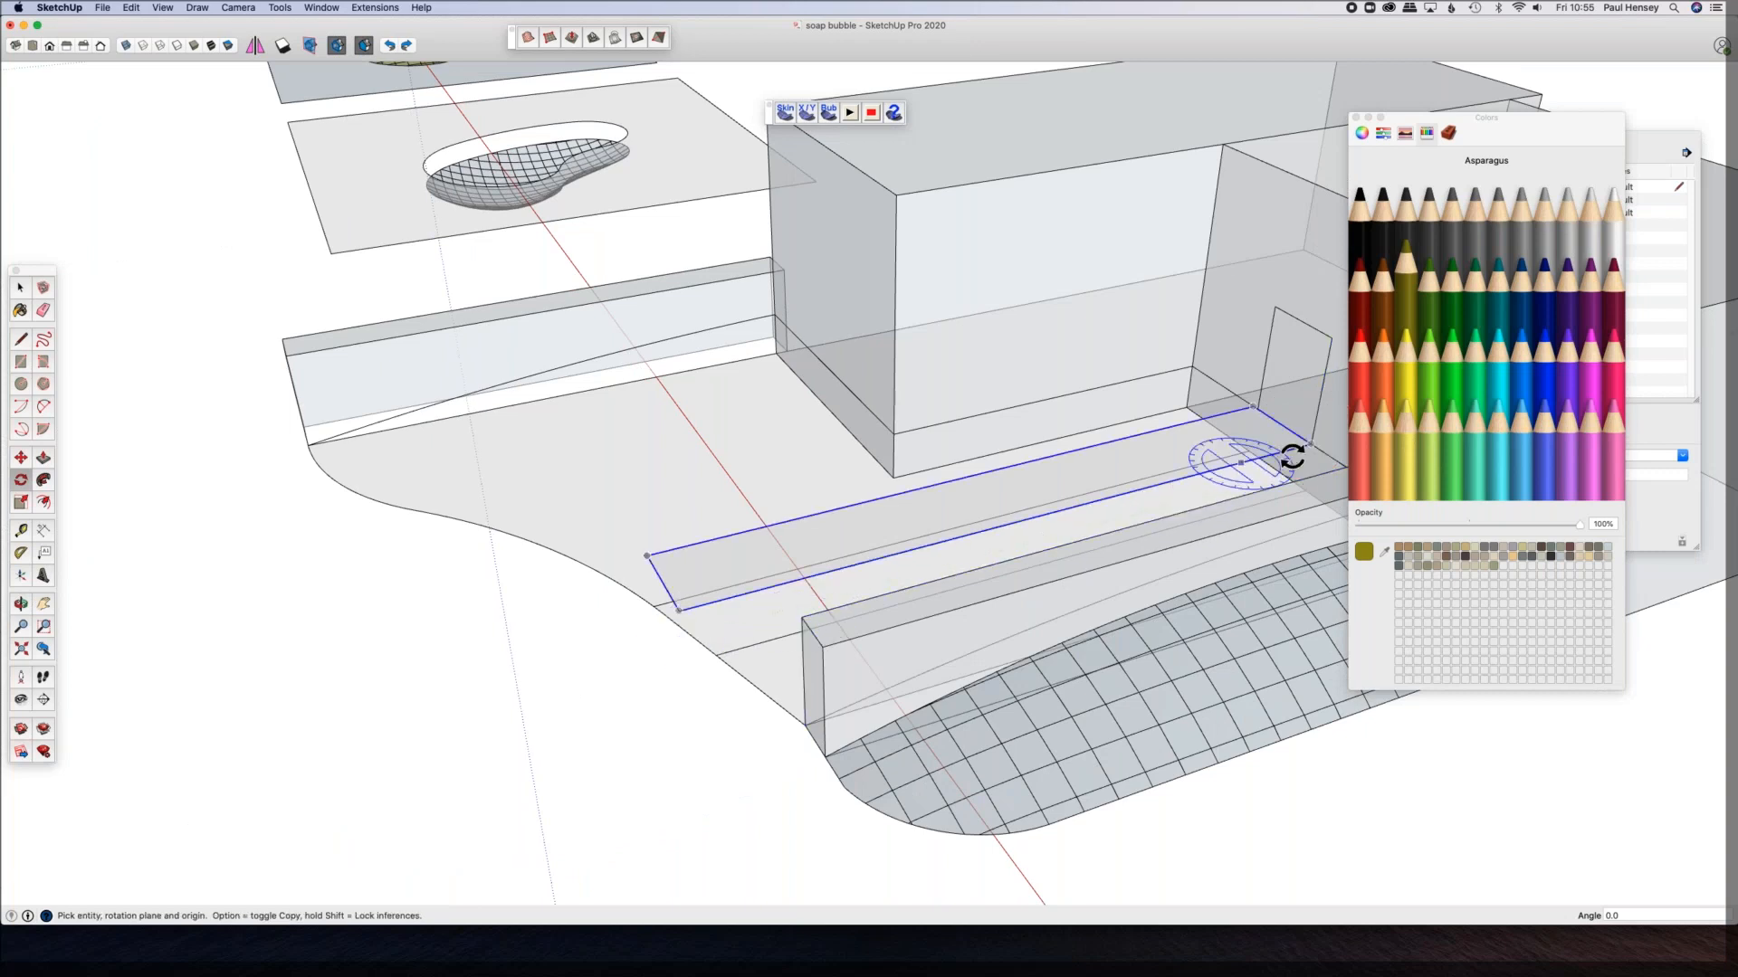
Step: Rotate the flat path strip downward about its corner at the door, so its far end meets the curved edge of the ground
key(space)
click(812, 523)
click(812, 521)
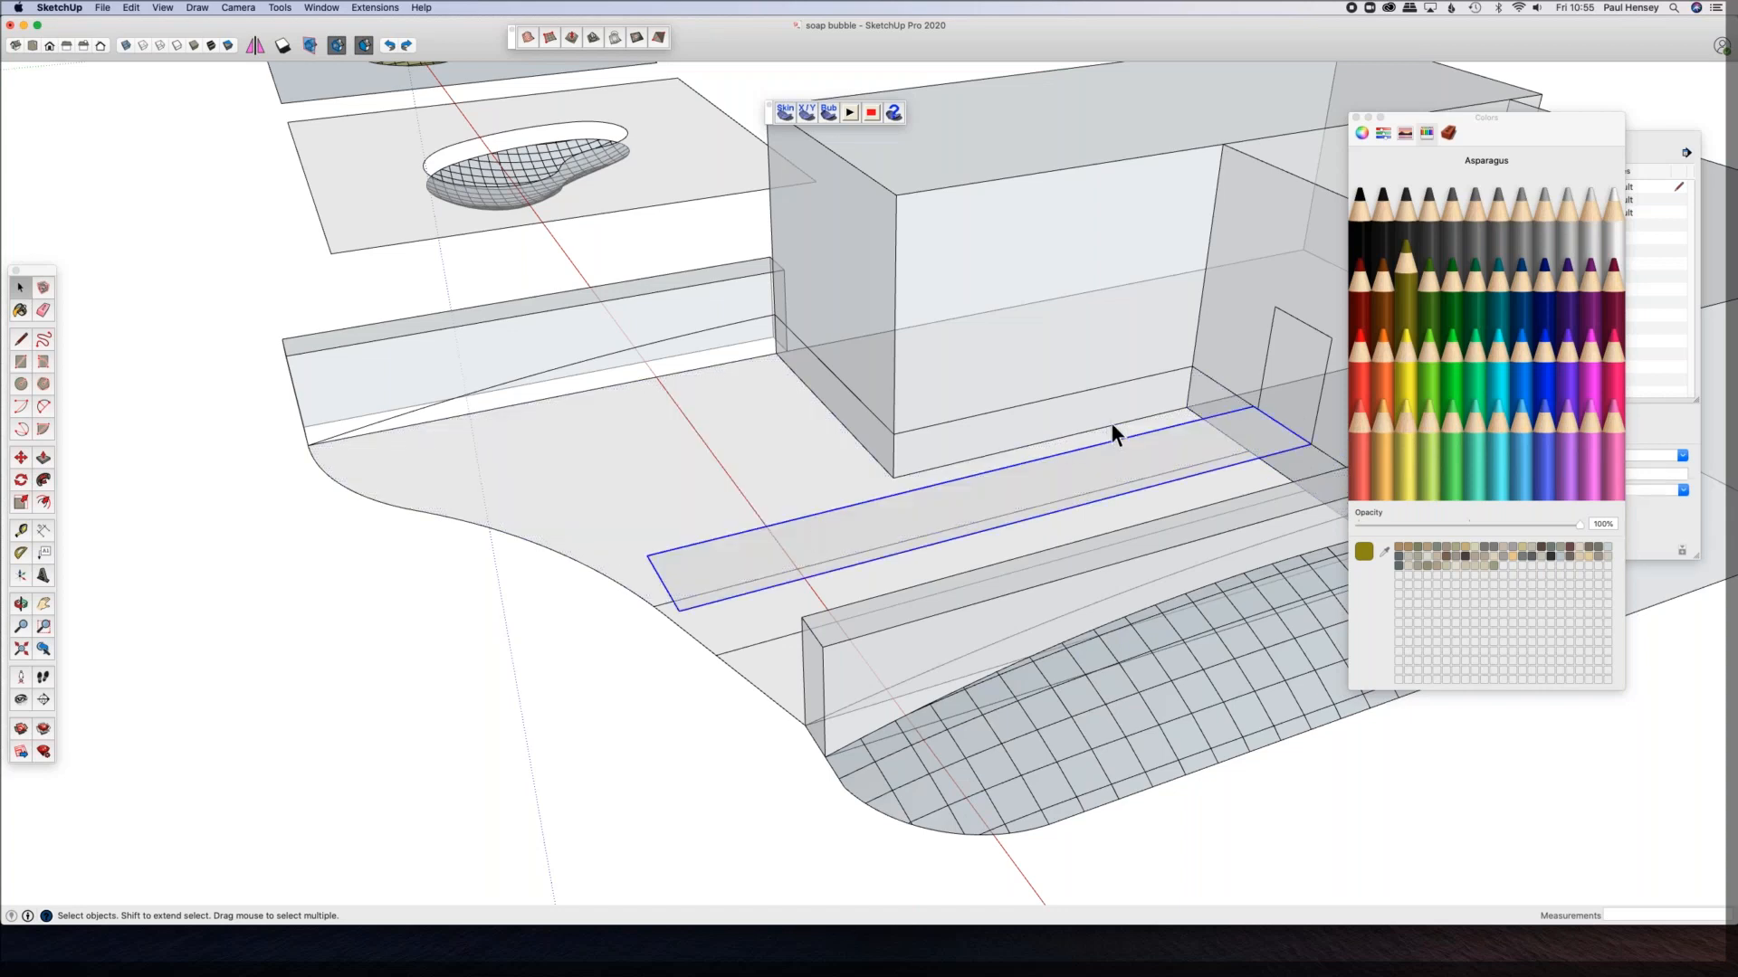
key(q)
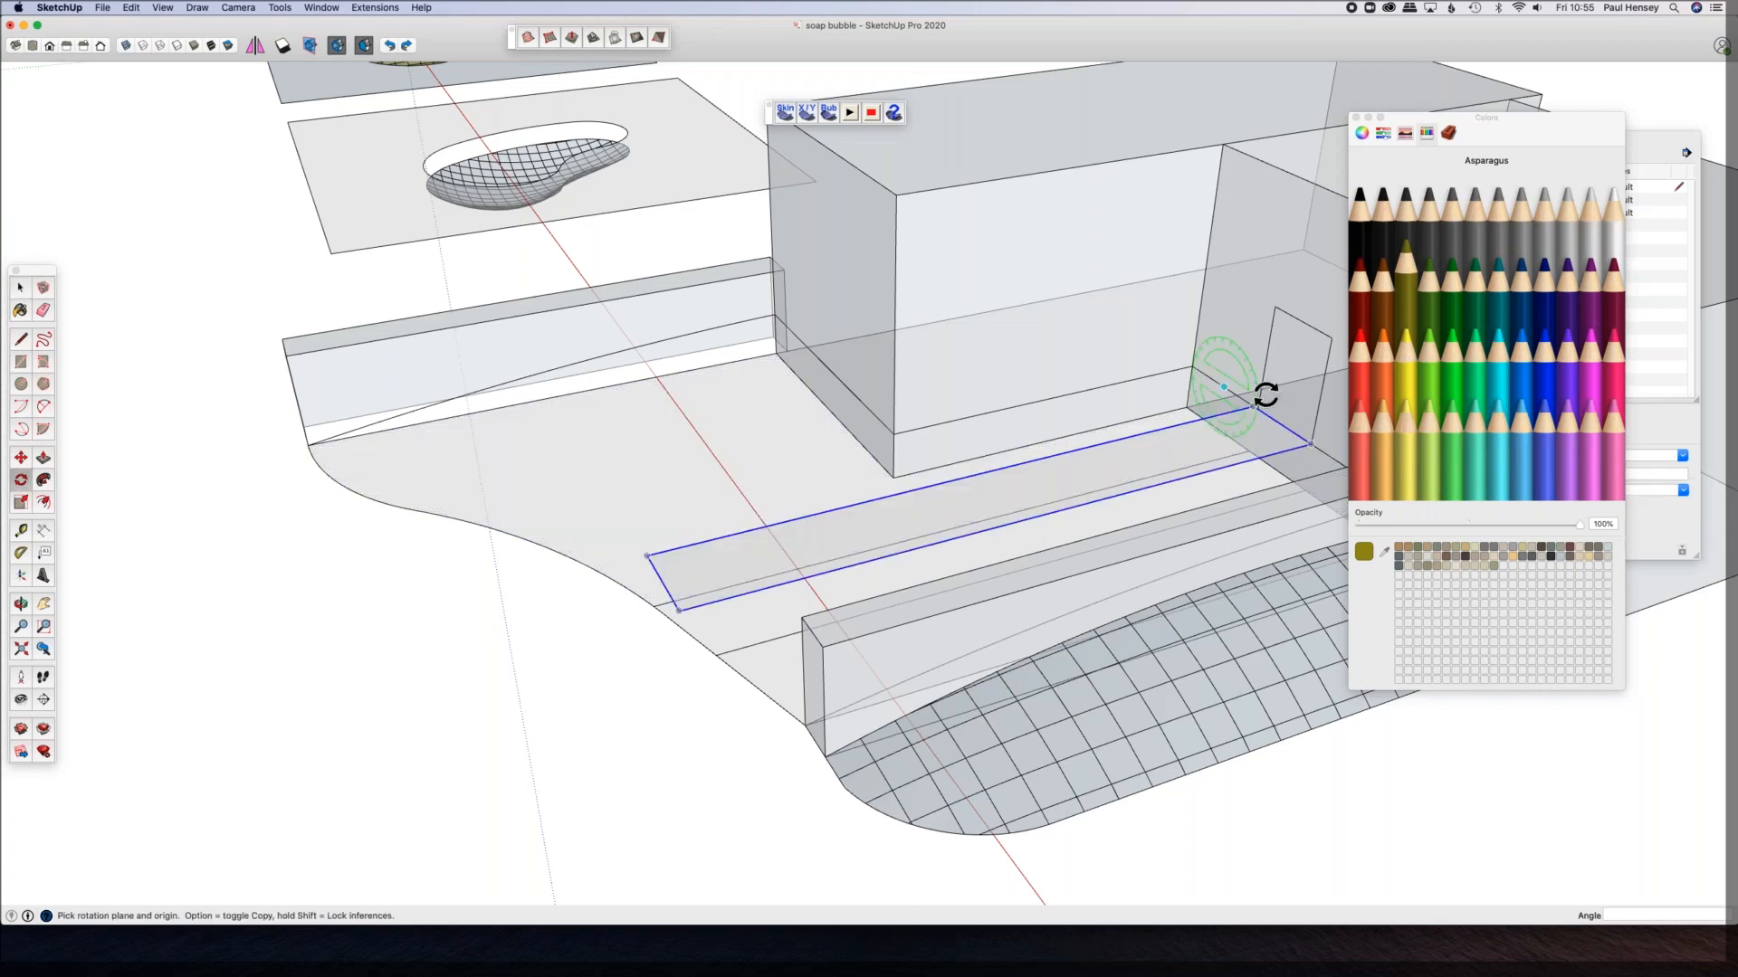
click(1312, 443)
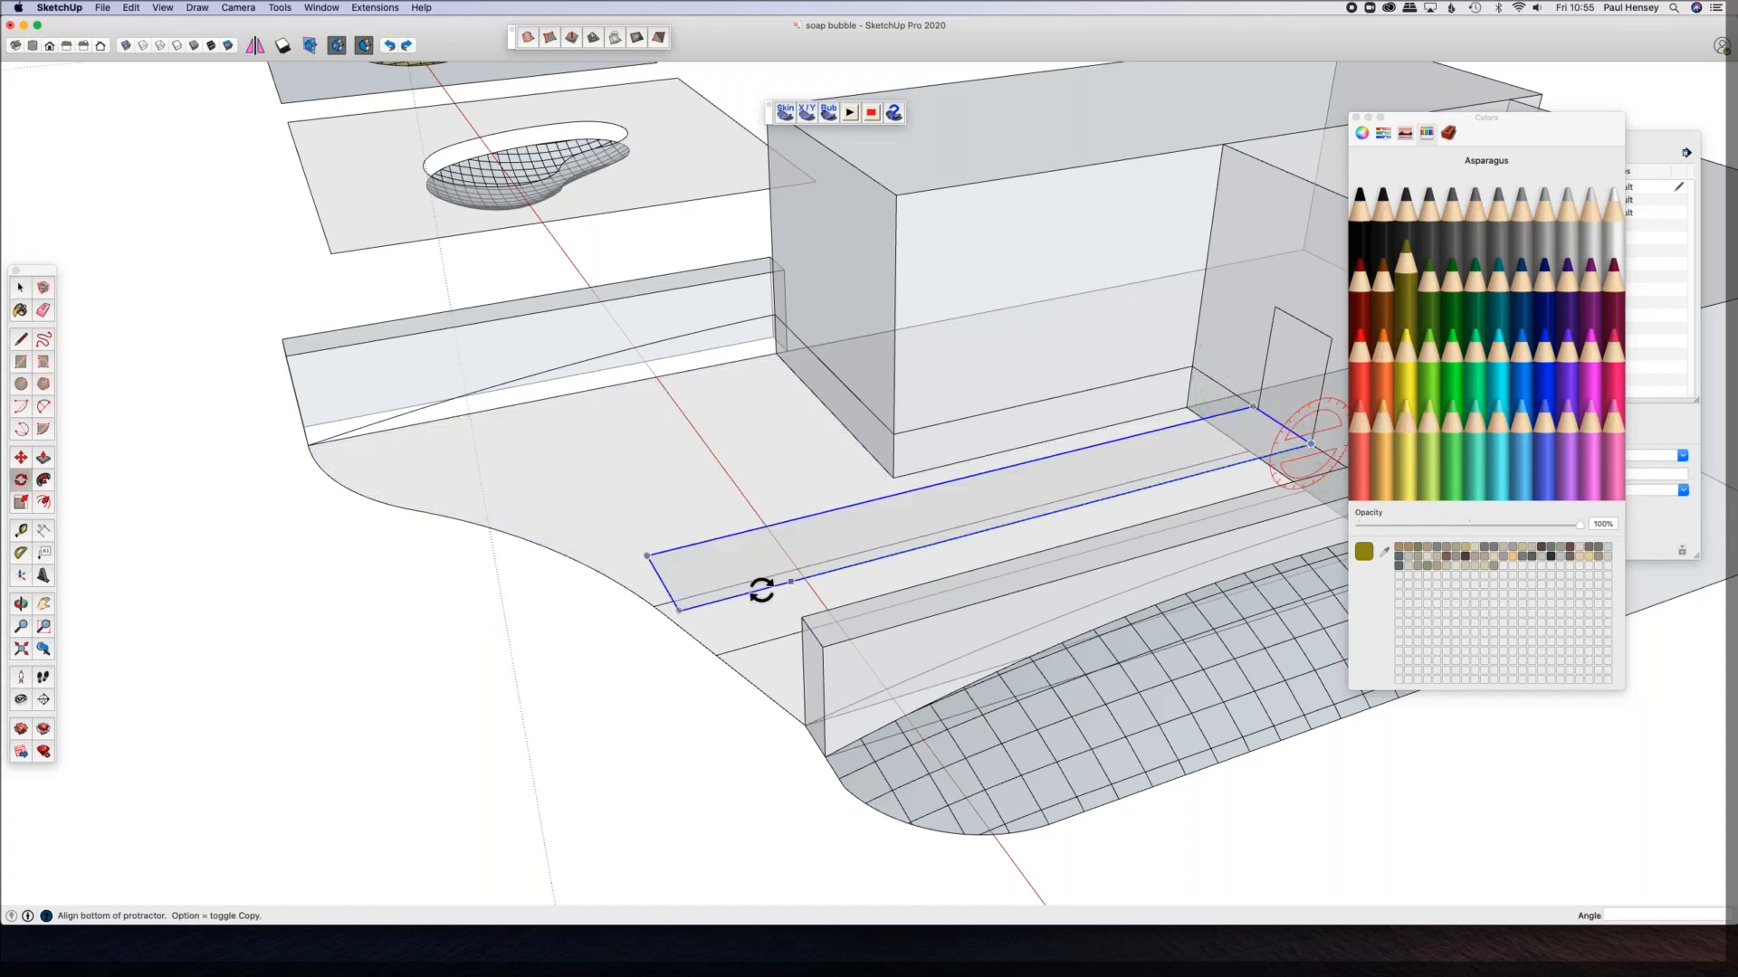
click(678, 611)
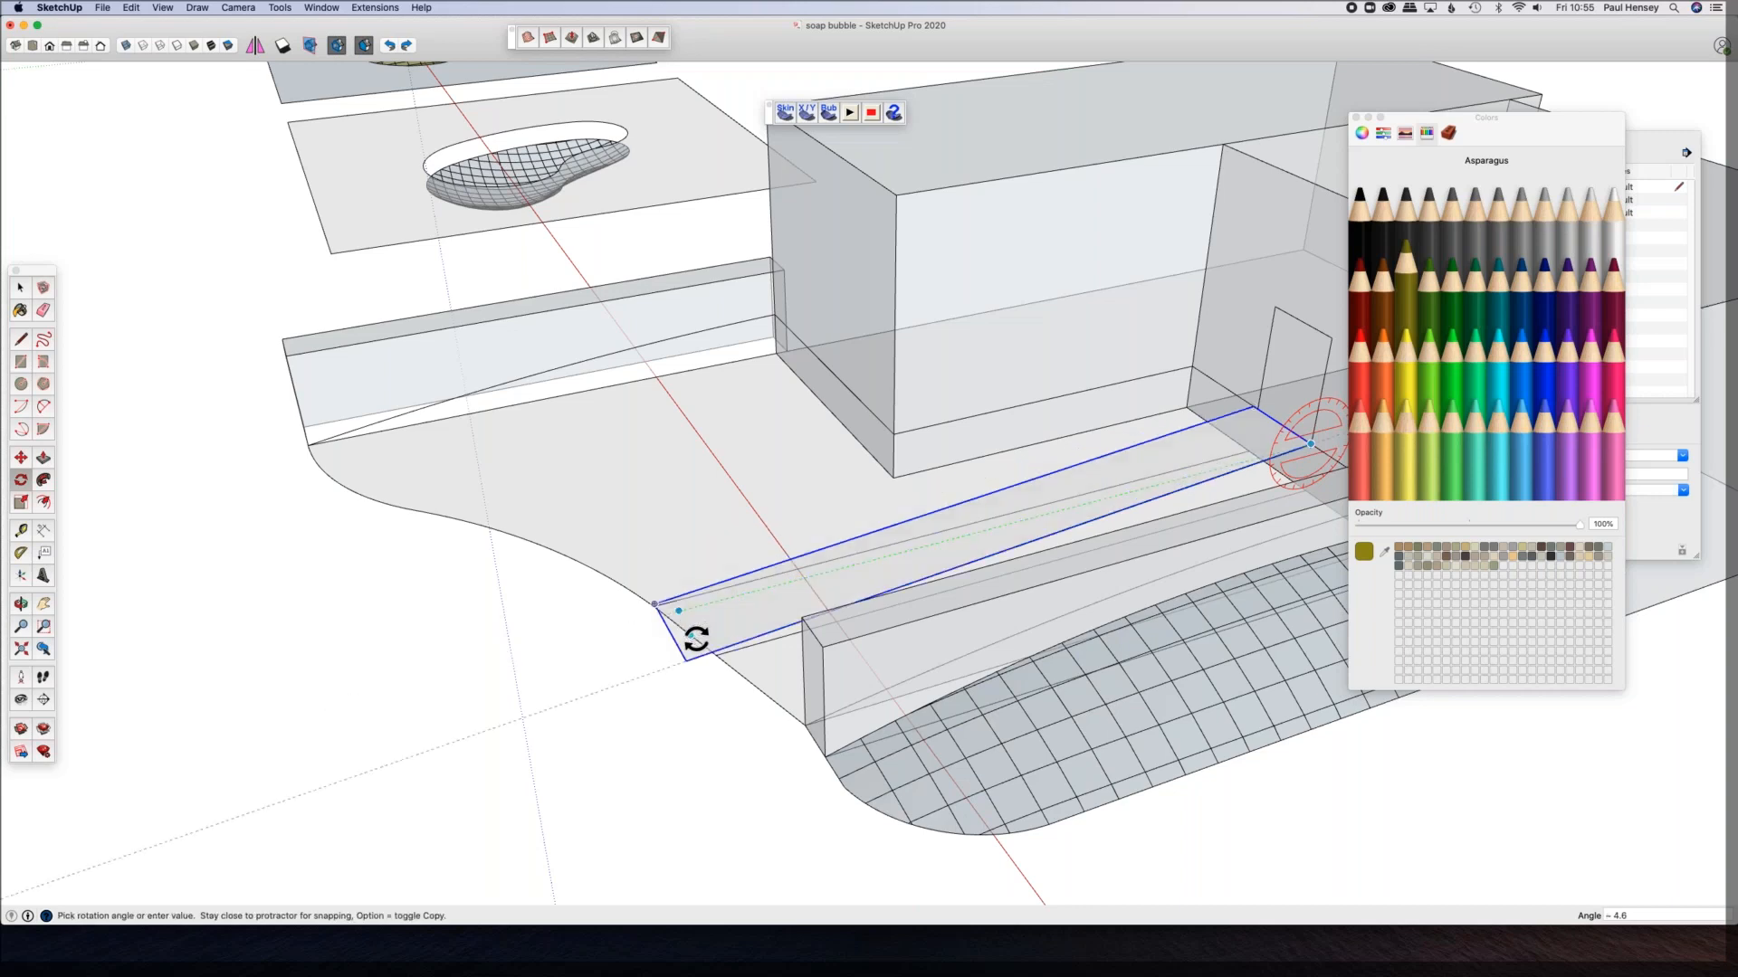
click(696, 639)
key(space)
Step: Copy the sloping path strip straight up to a position above the building roof
middle_drag(513, 675, 706, 582)
scroll(248, 574, up, 3)
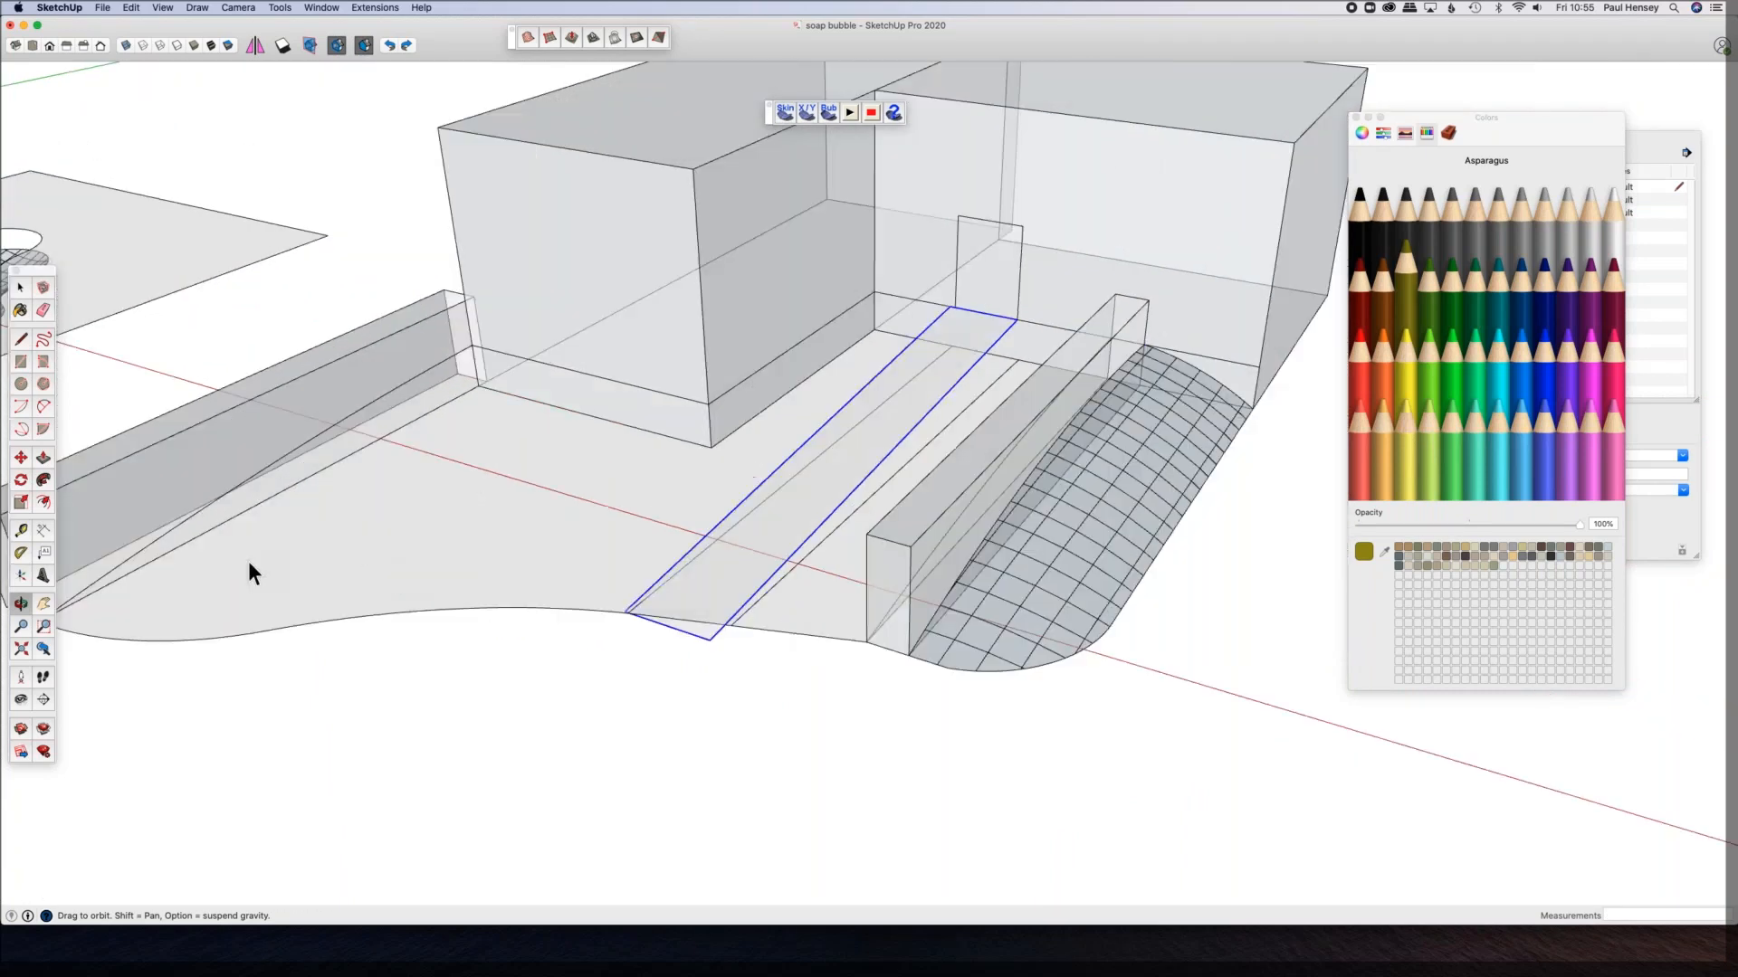
shift+middle_drag(248, 561, 229, 562)
key(m)
click(1243, 371)
key(alt)
shift+middle_drag(1274, 201, 1200, 443)
click(1231, 172)
key(space)
Step: Delete the original path strip at ground level and turn off X-ray display
click(864, 537)
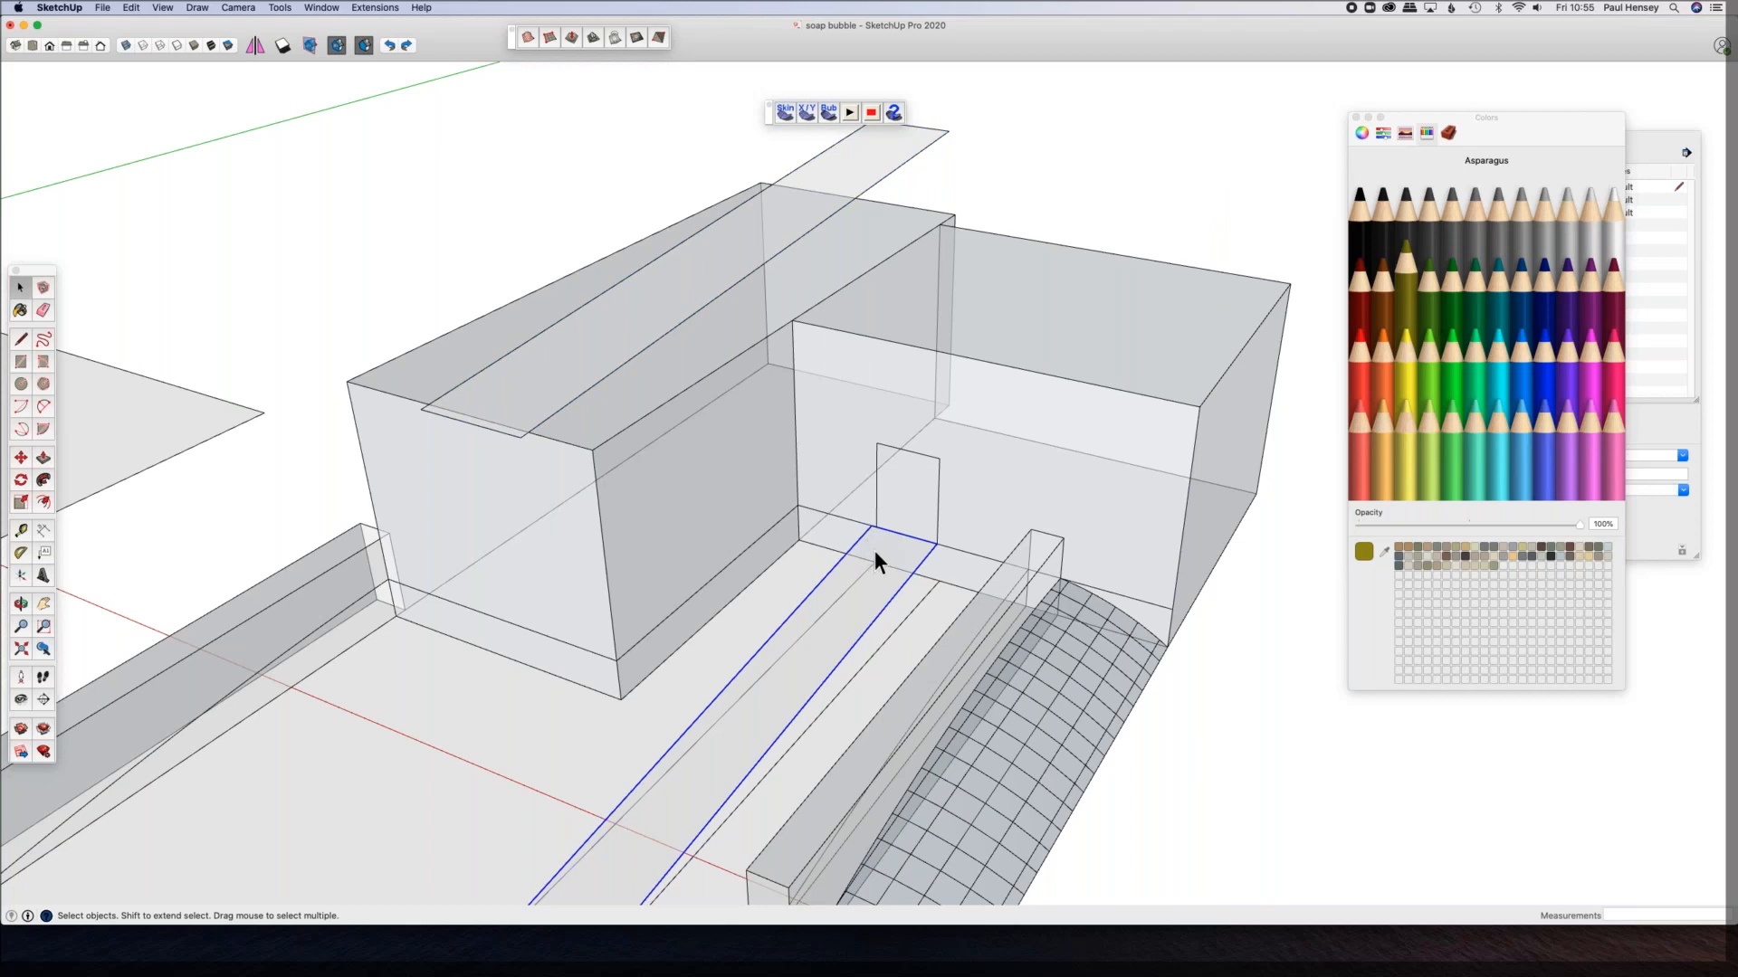
key(Delete)
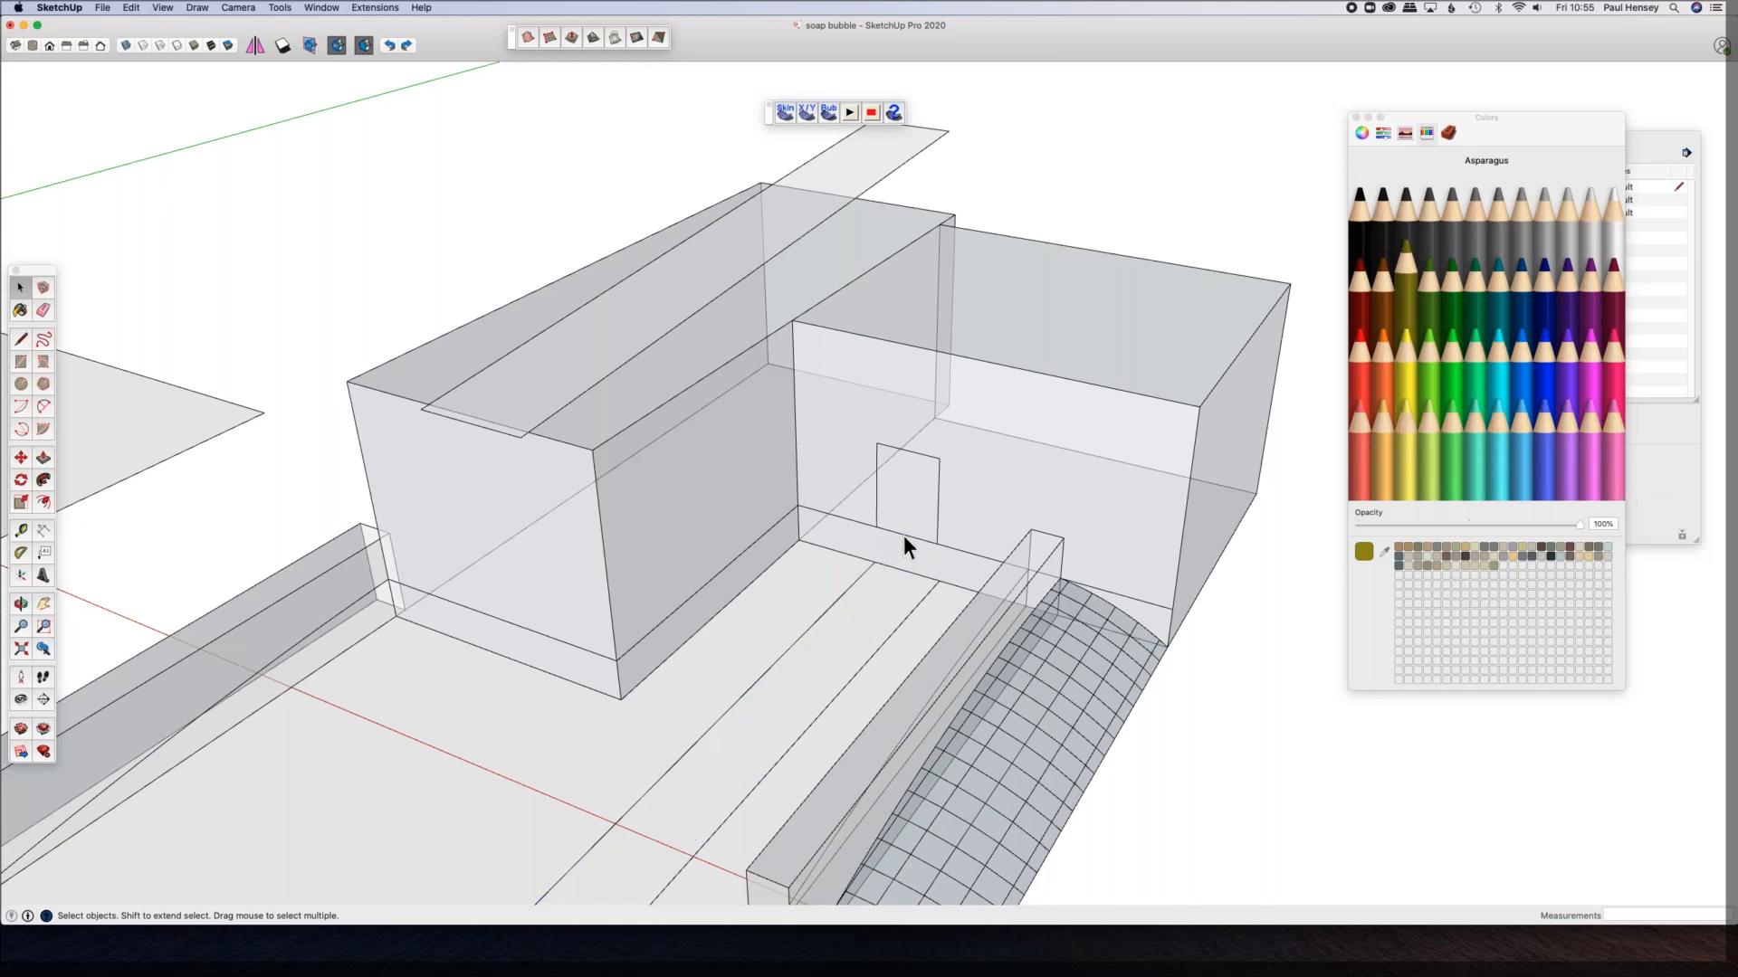
click(125, 46)
shift+middle_drag(861, 216, 860, 214)
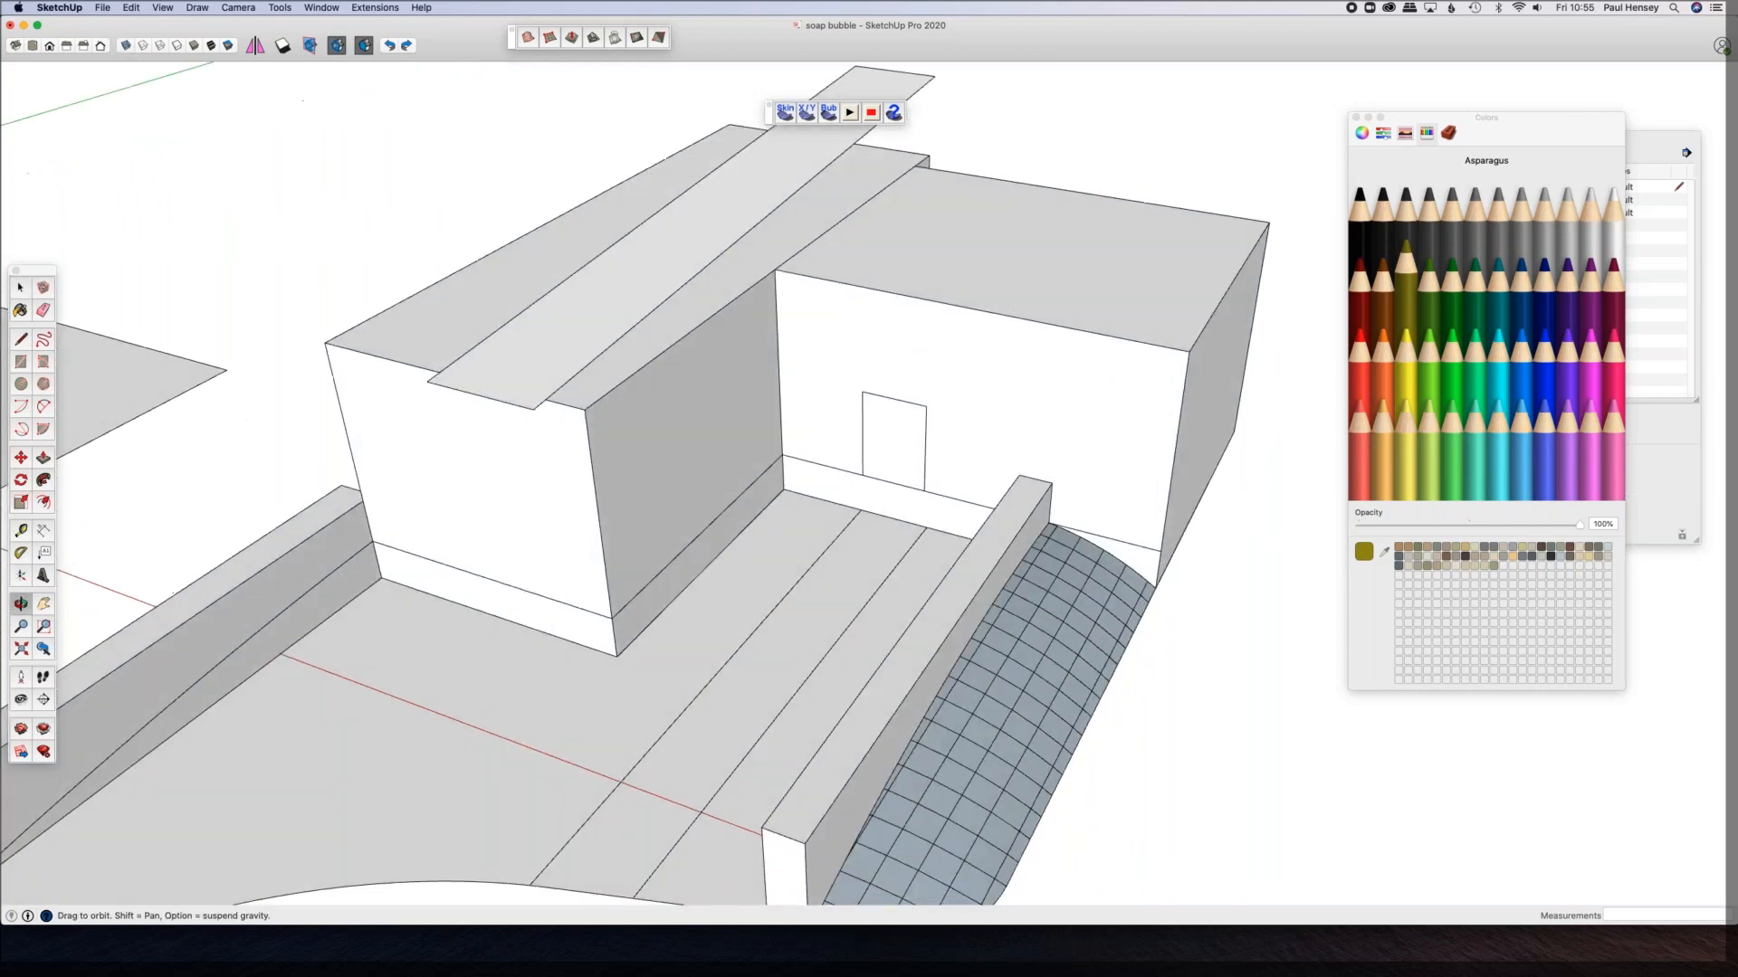
Step: Unhide the last hidden object, the gridded skin between the two projecting walls
click(131, 8)
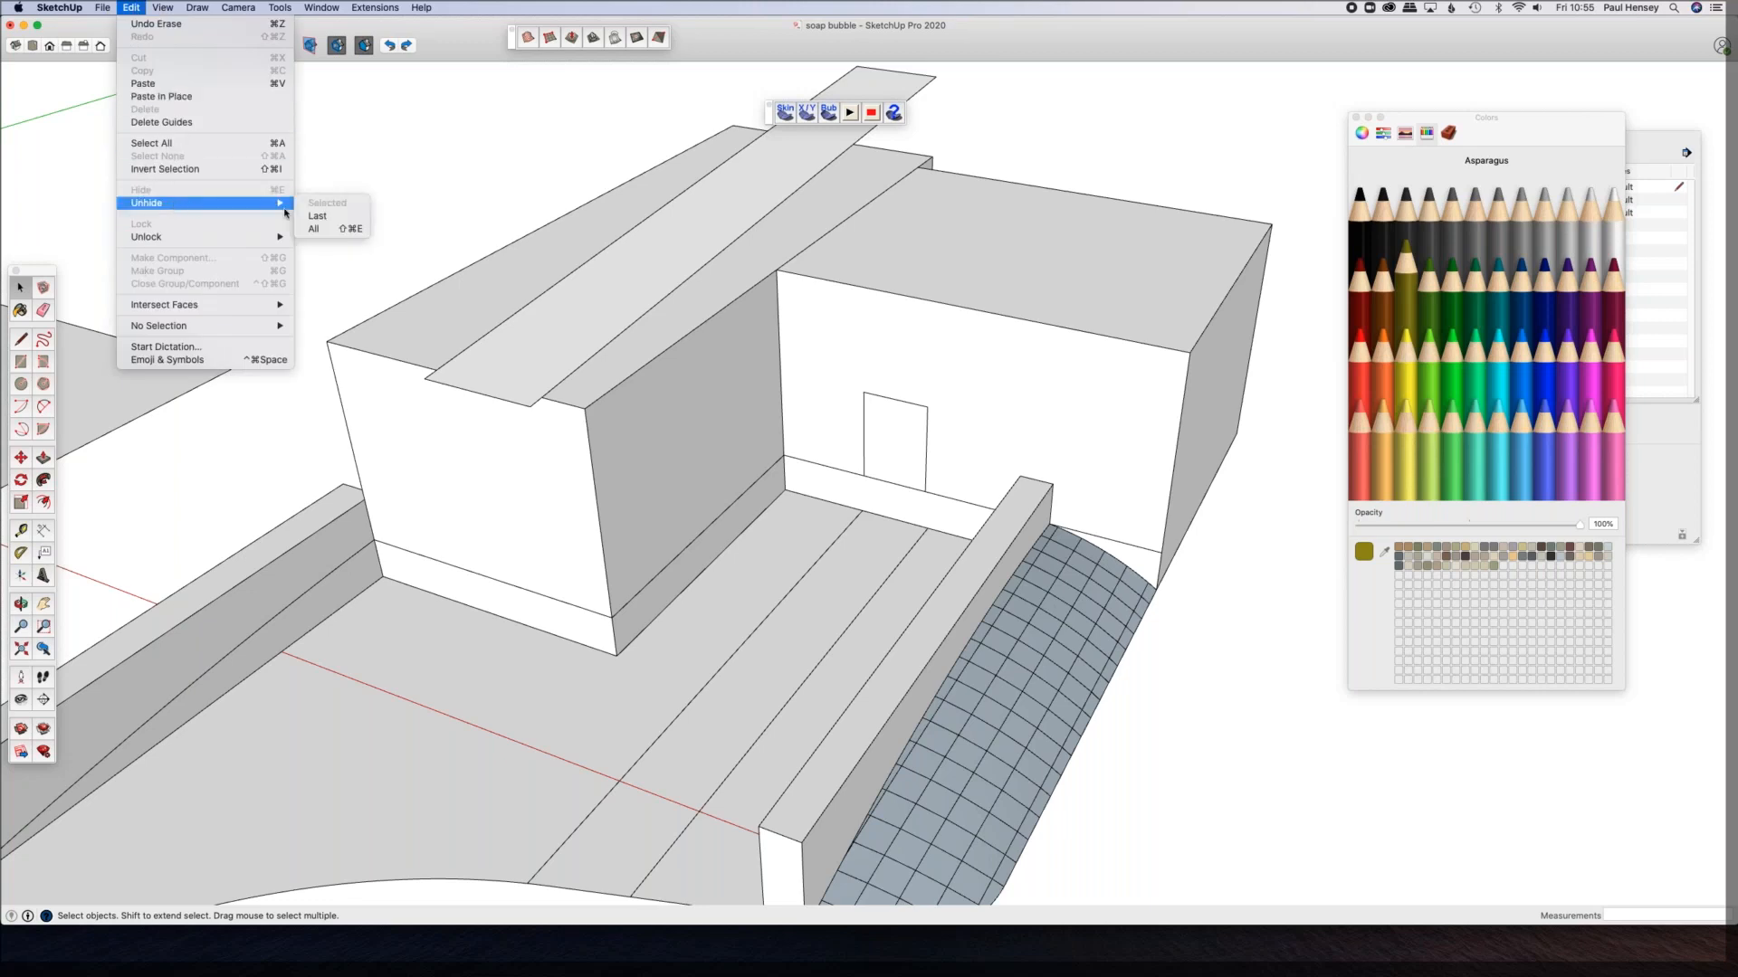
click(299, 218)
middle_drag(877, 475, 734, 332)
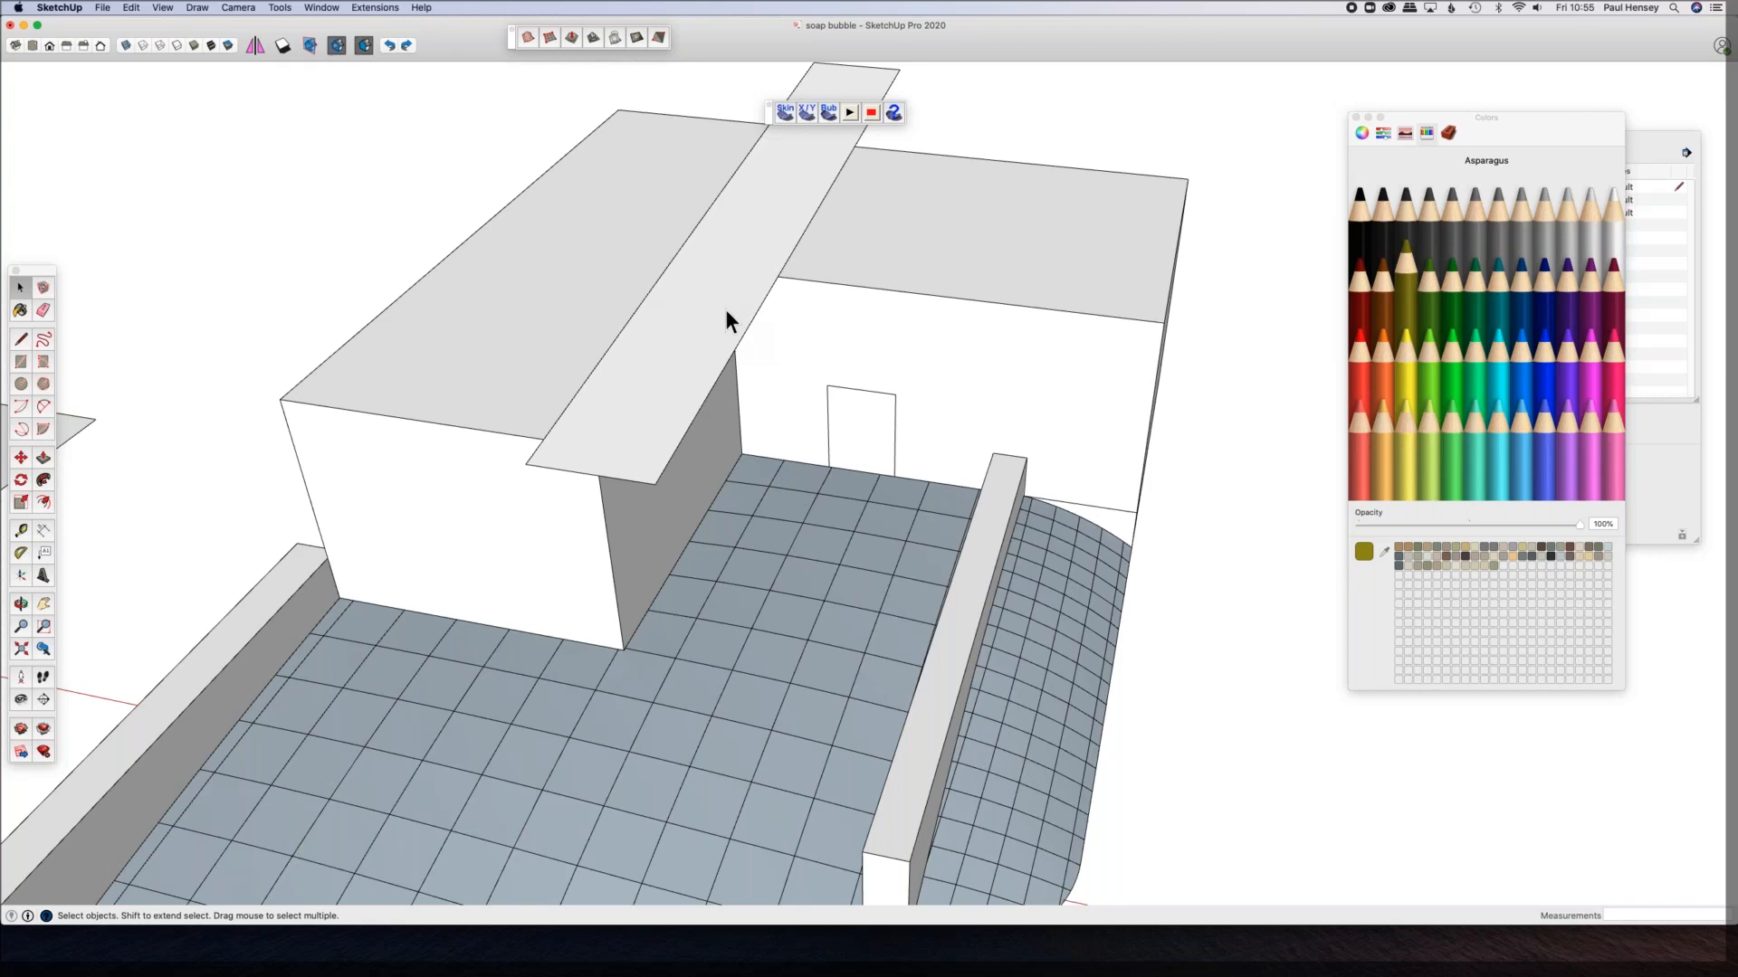
Step: Stamp the raised path strip into the skin between the walls with an offset of 0.2, setting its elevation at the door's base
click(722, 305)
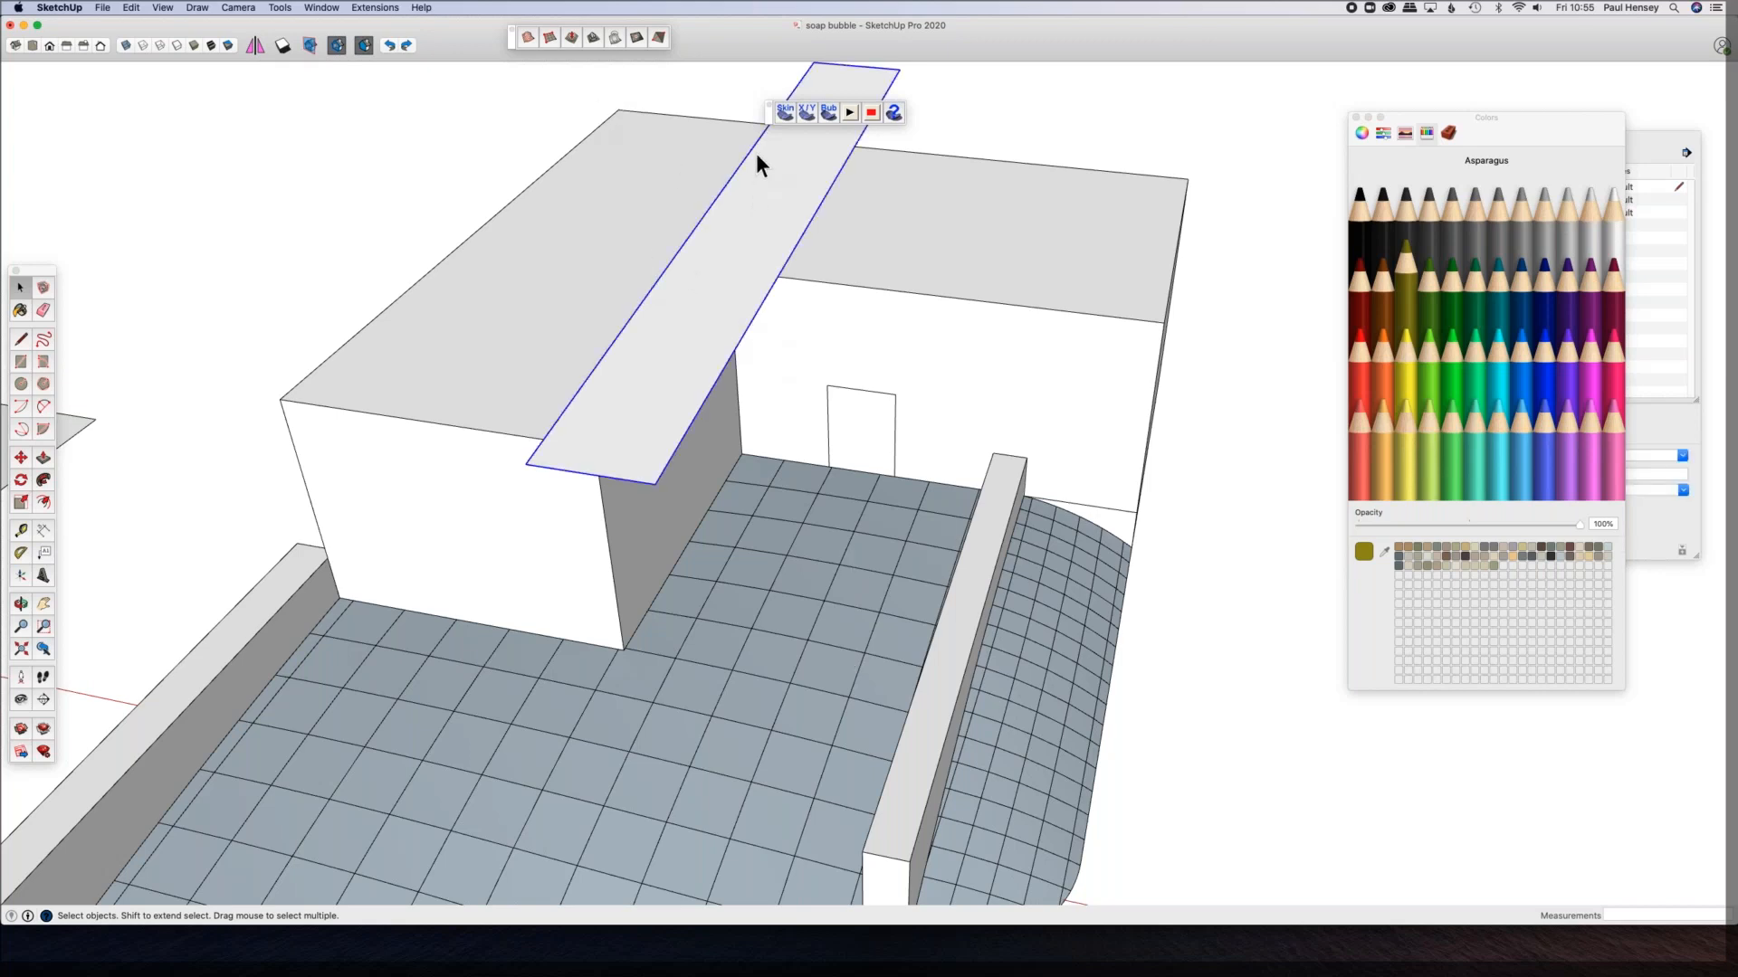
click(592, 39)
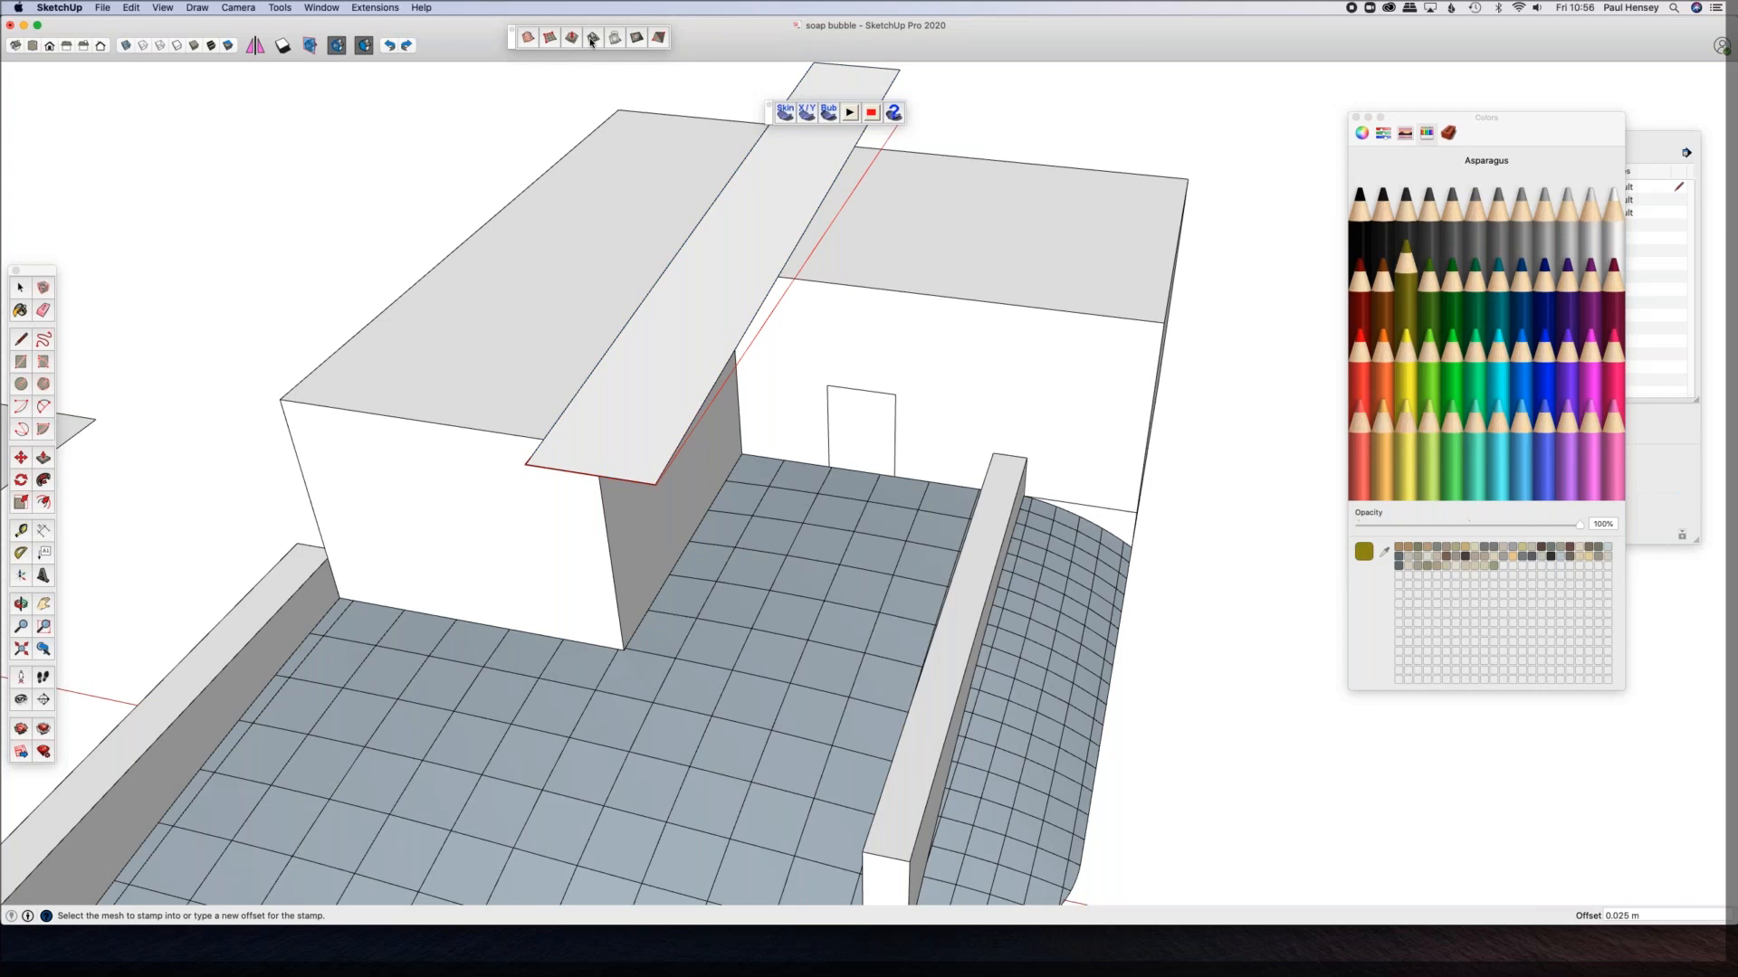
text(.)
text(1)
key(Return)
key(Return)
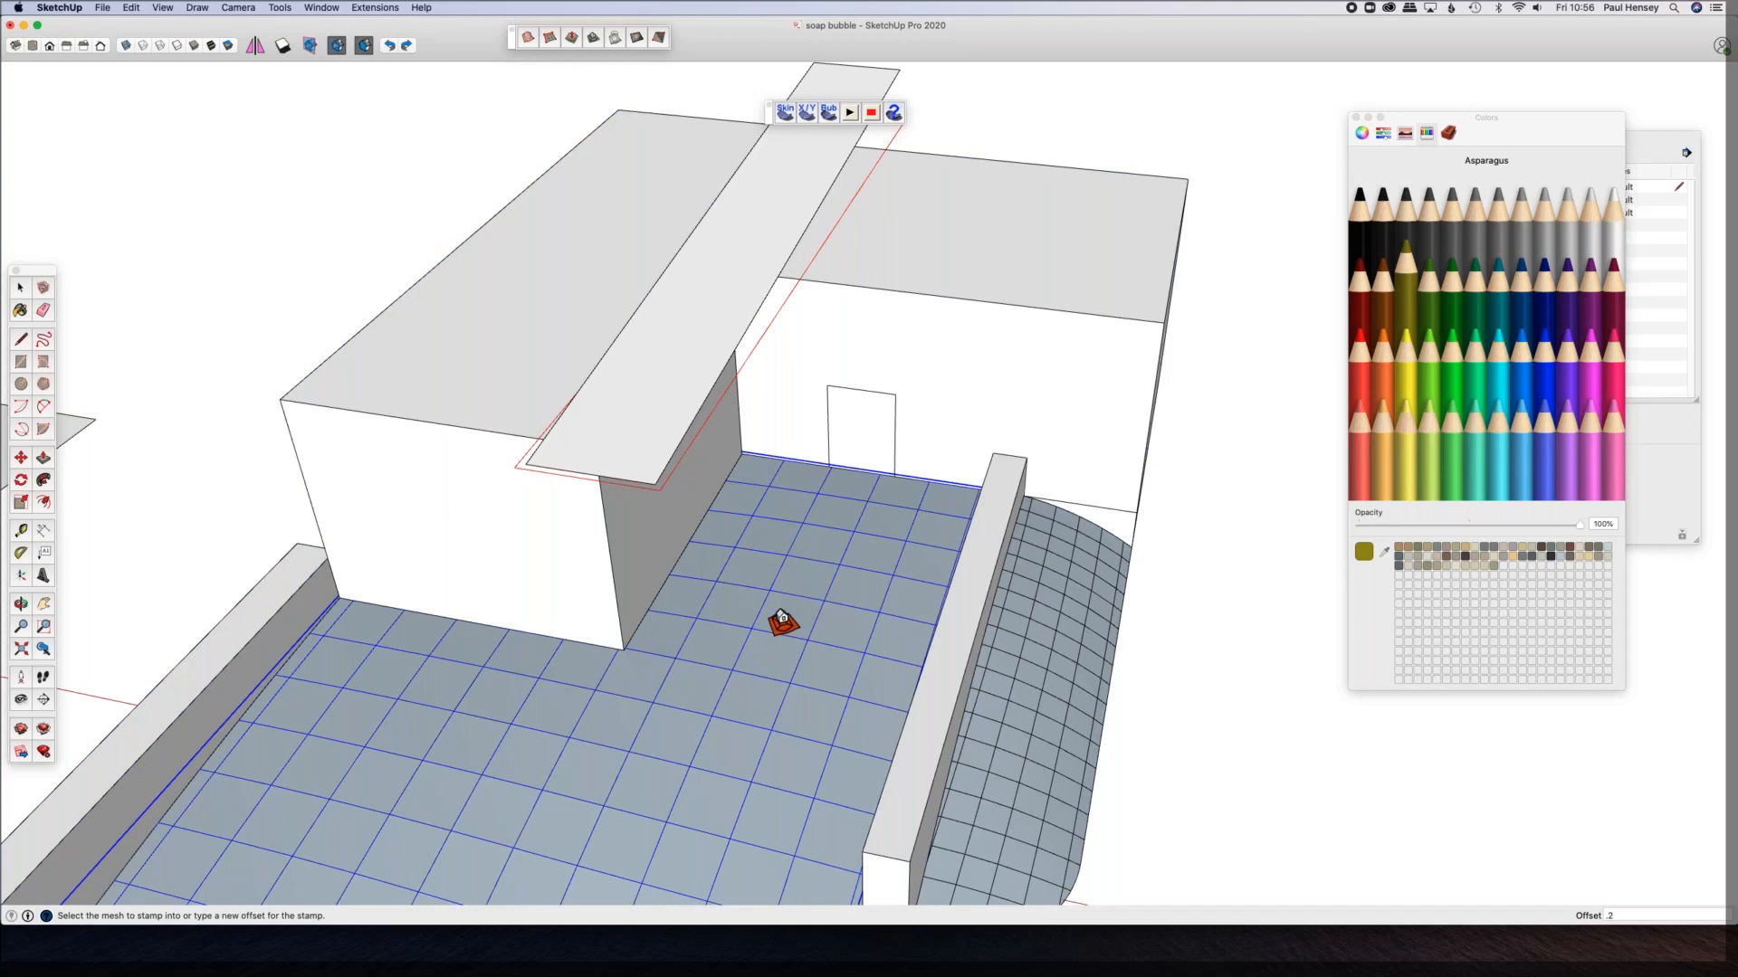
click(782, 623)
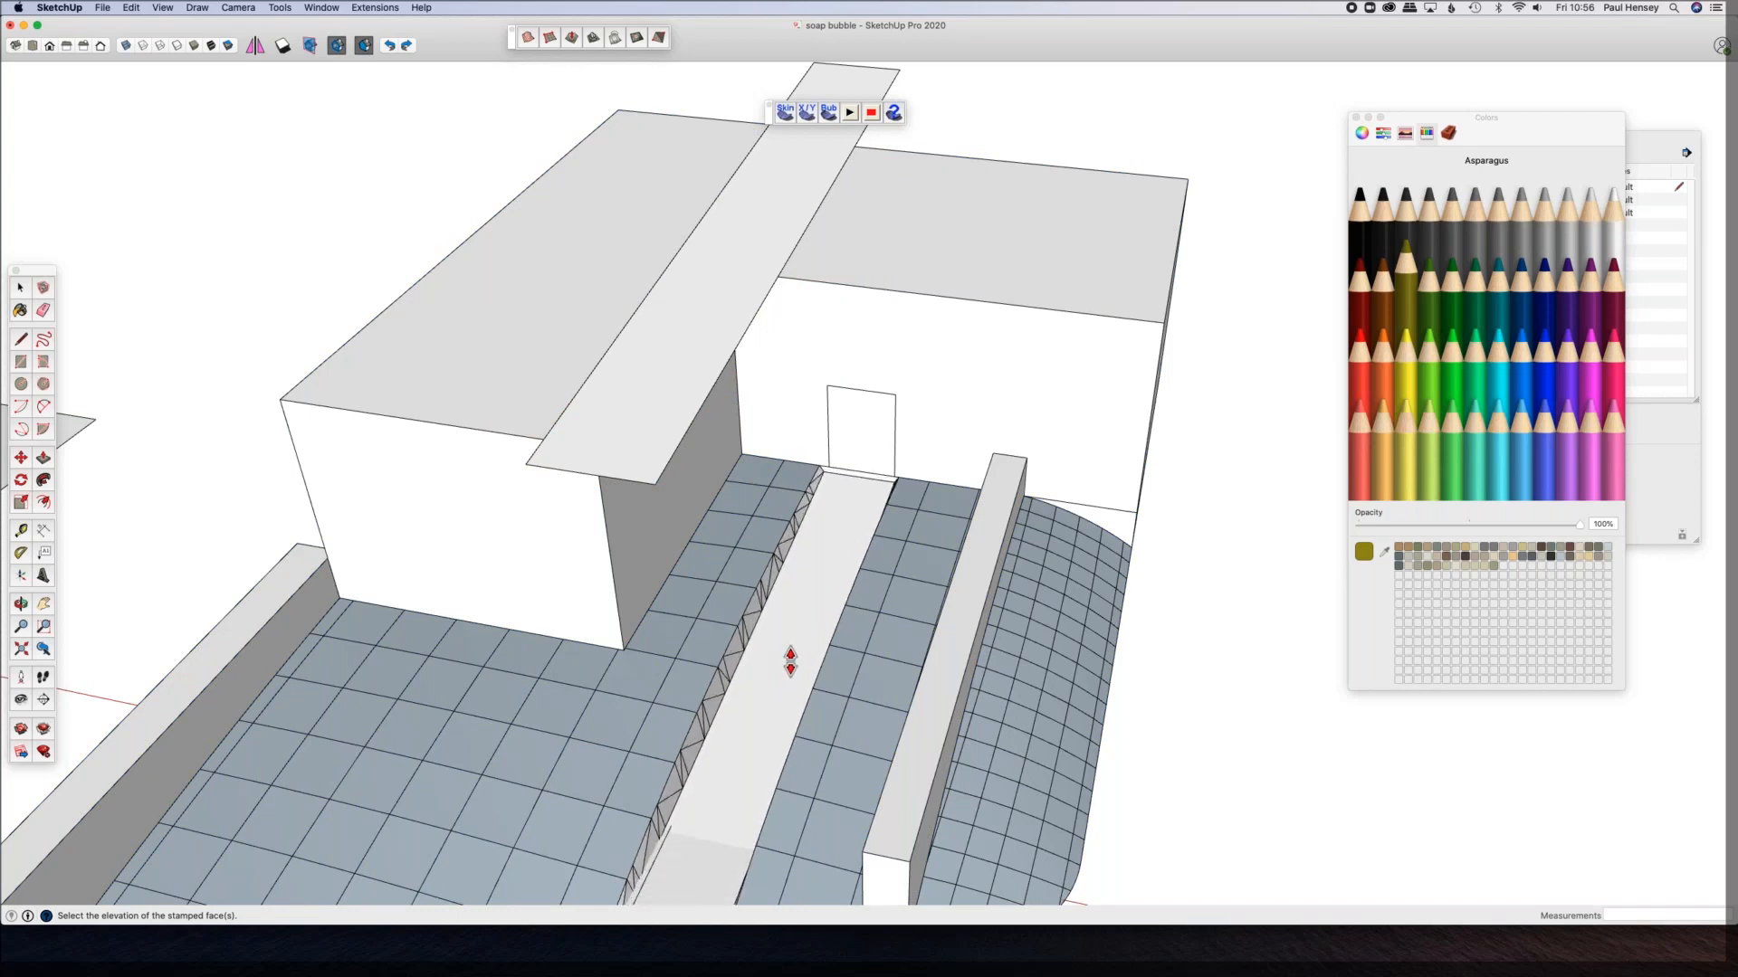
click(780, 647)
shift+middle_drag(772, 633, 799, 426)
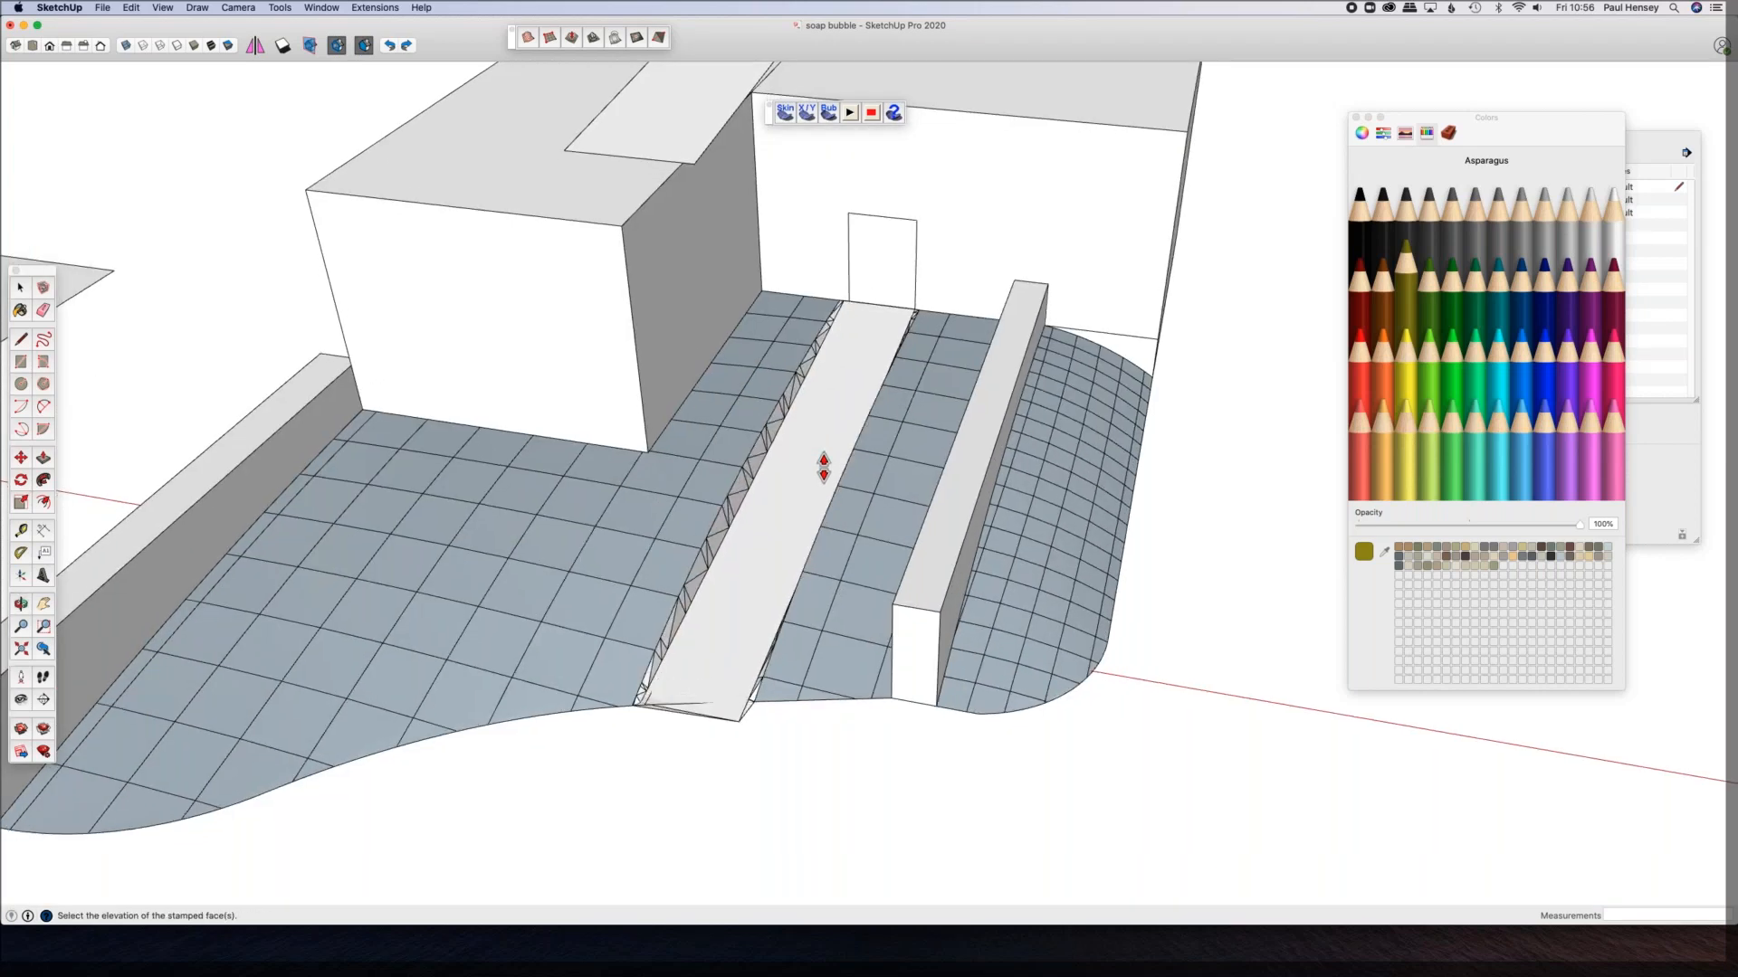
click(823, 466)
Step: Soften the stamped skin's edges with Smooth Normals and Soften coplanar on, at an angle between normals of 30 degrees
mouse_move(806, 465)
middle_down()
mouse_move(634, 426)
mouse_move(938, 388)
mouse_move(1187, 287)
mouse_move(835, 232)
mouse_move(697, 291)
mouse_move(787, 446)
middle_up()
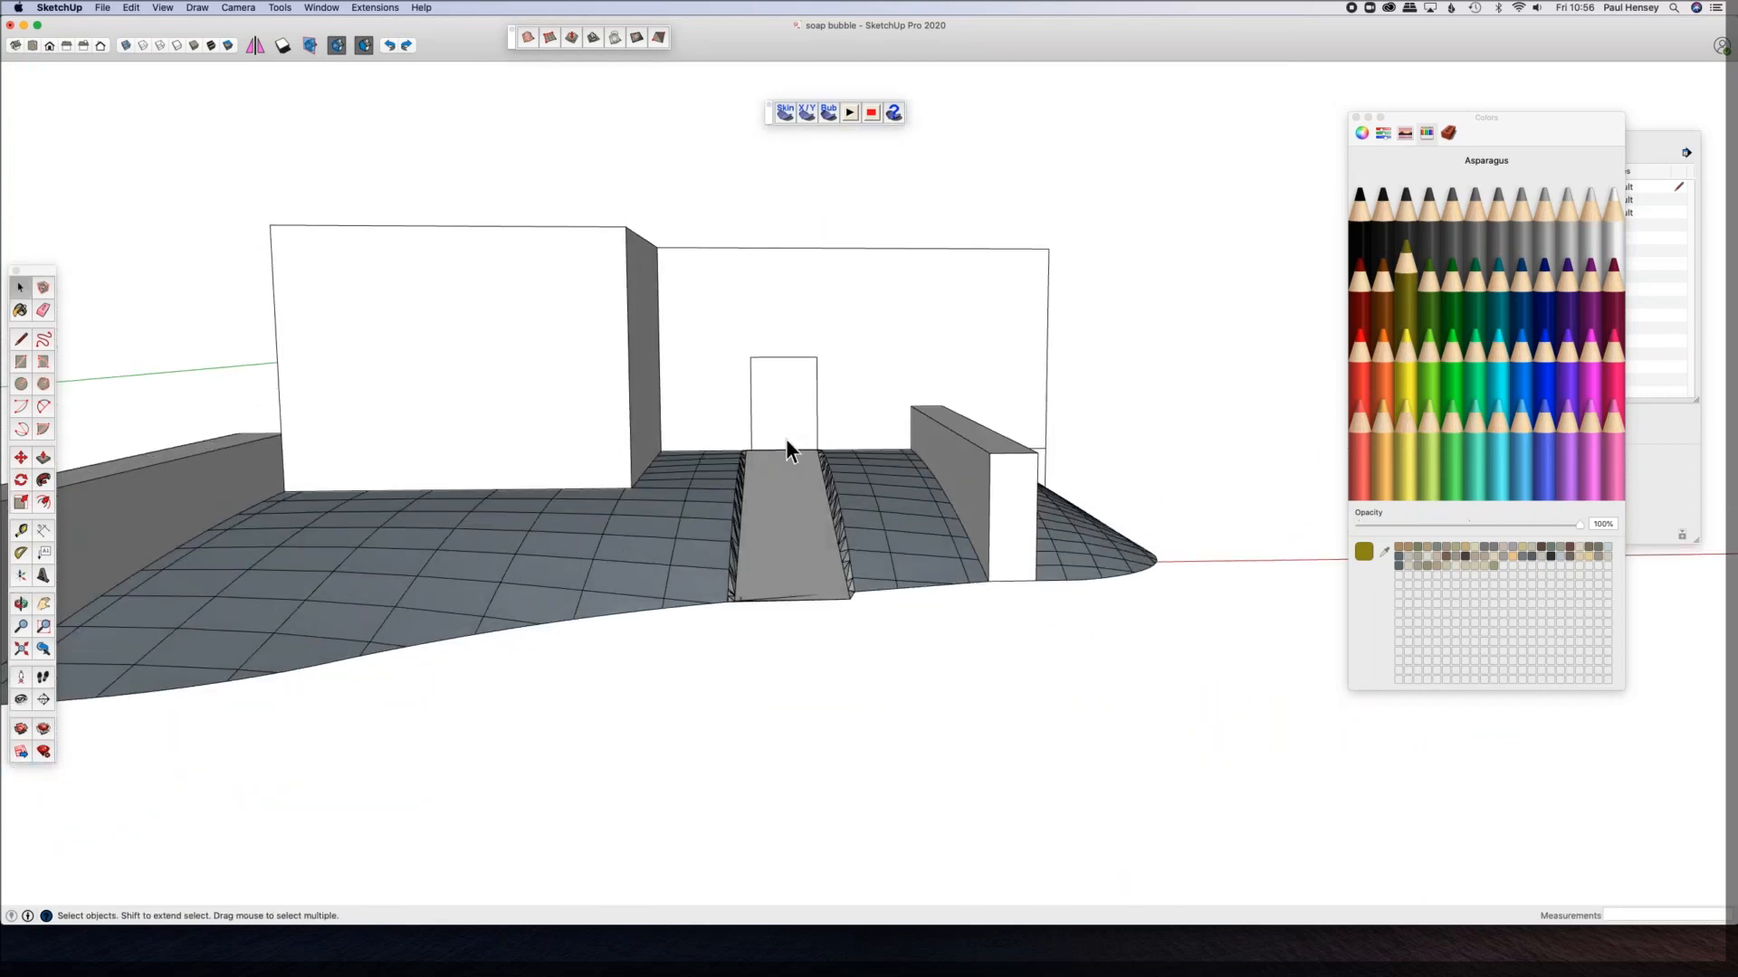
middle_drag(662, 615, 383, 589)
shift+middle_drag(738, 465, 905, 480)
click(667, 703)
shift+middle_drag(679, 710, 707, 546)
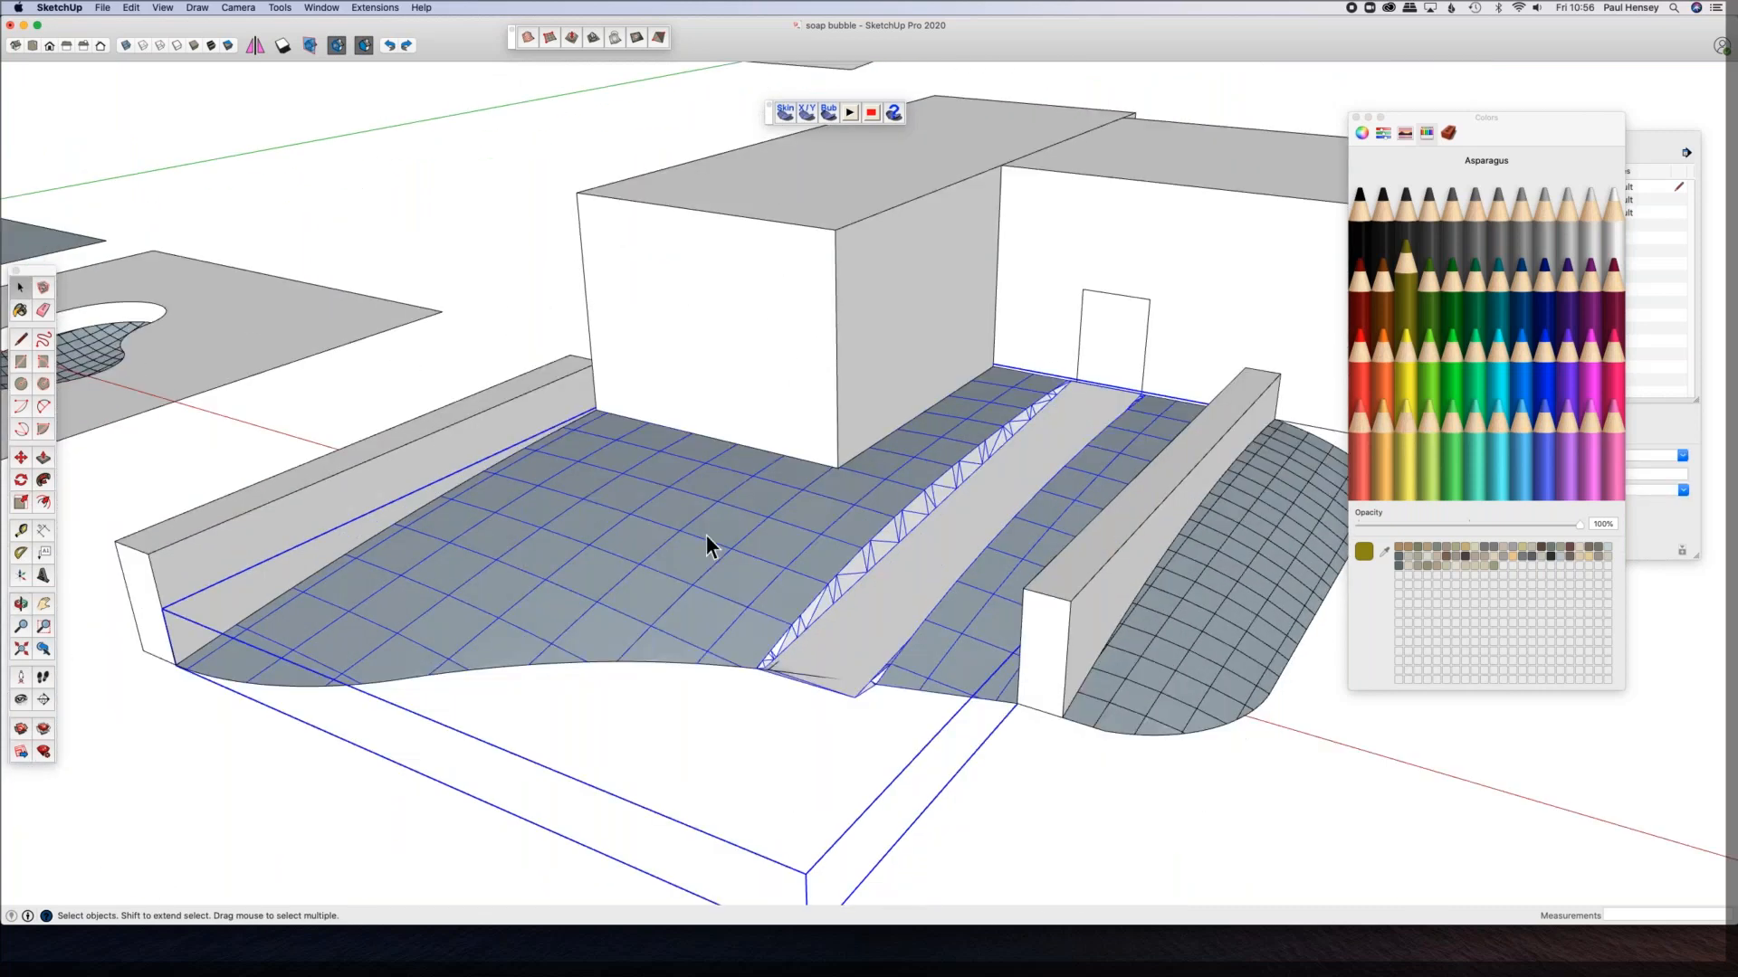
right_click(706, 547)
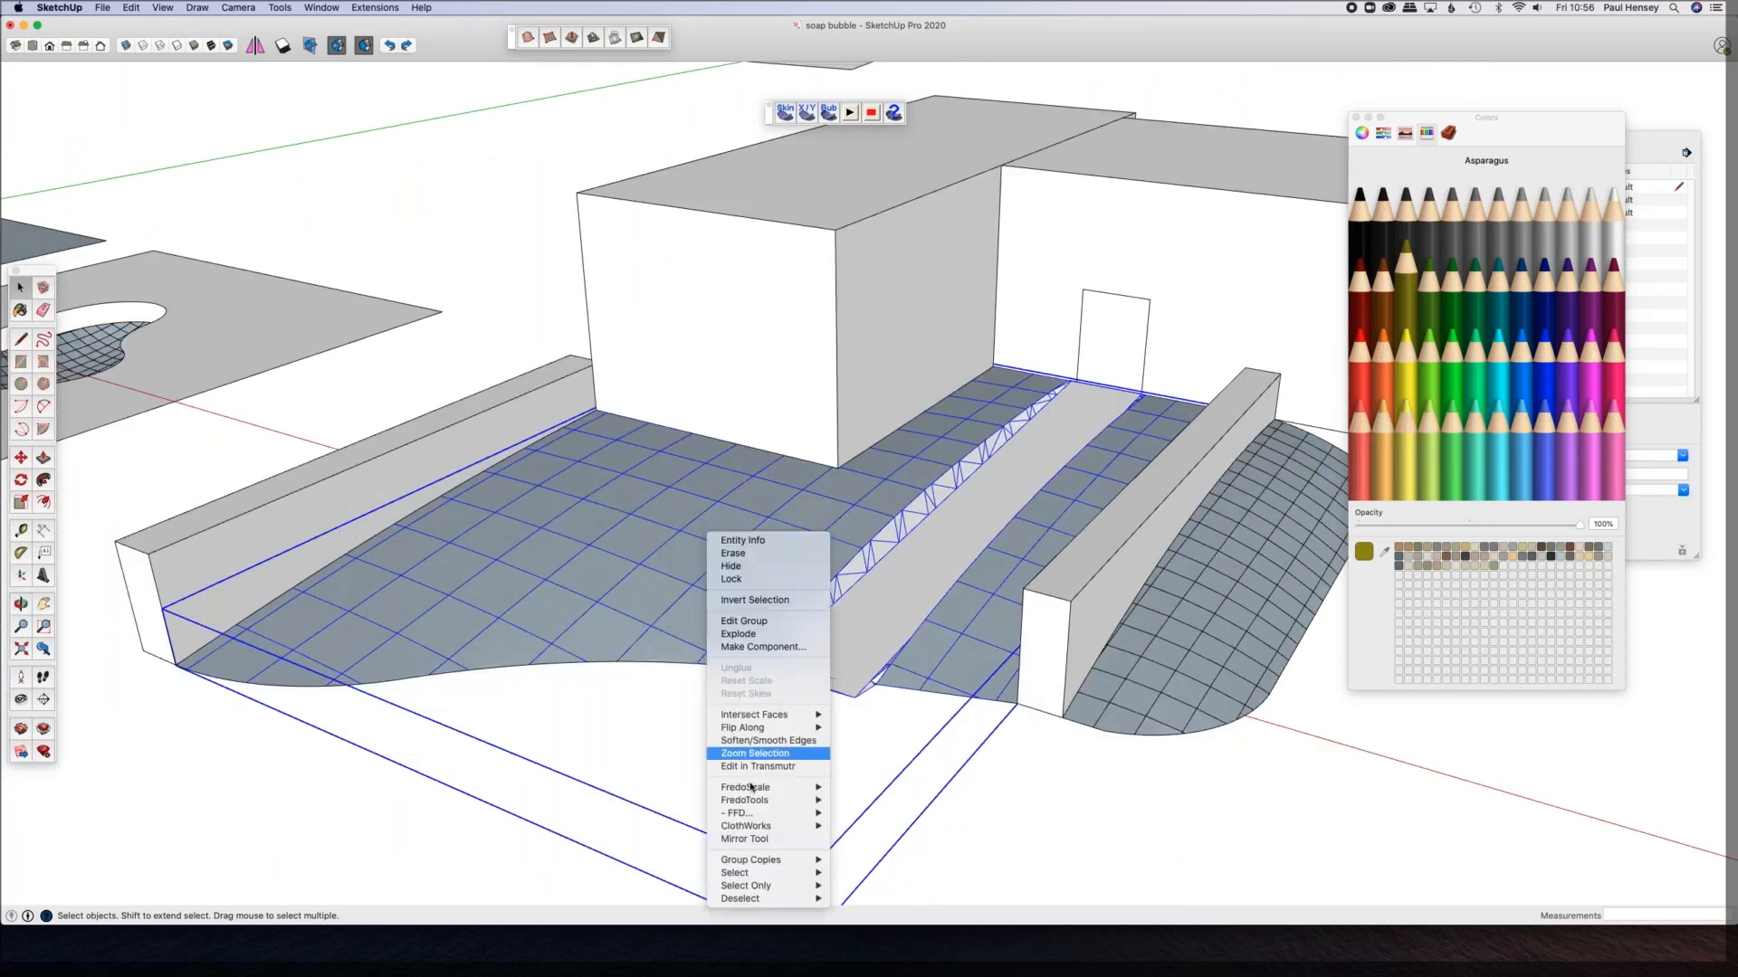
click(768, 738)
click(151, 444)
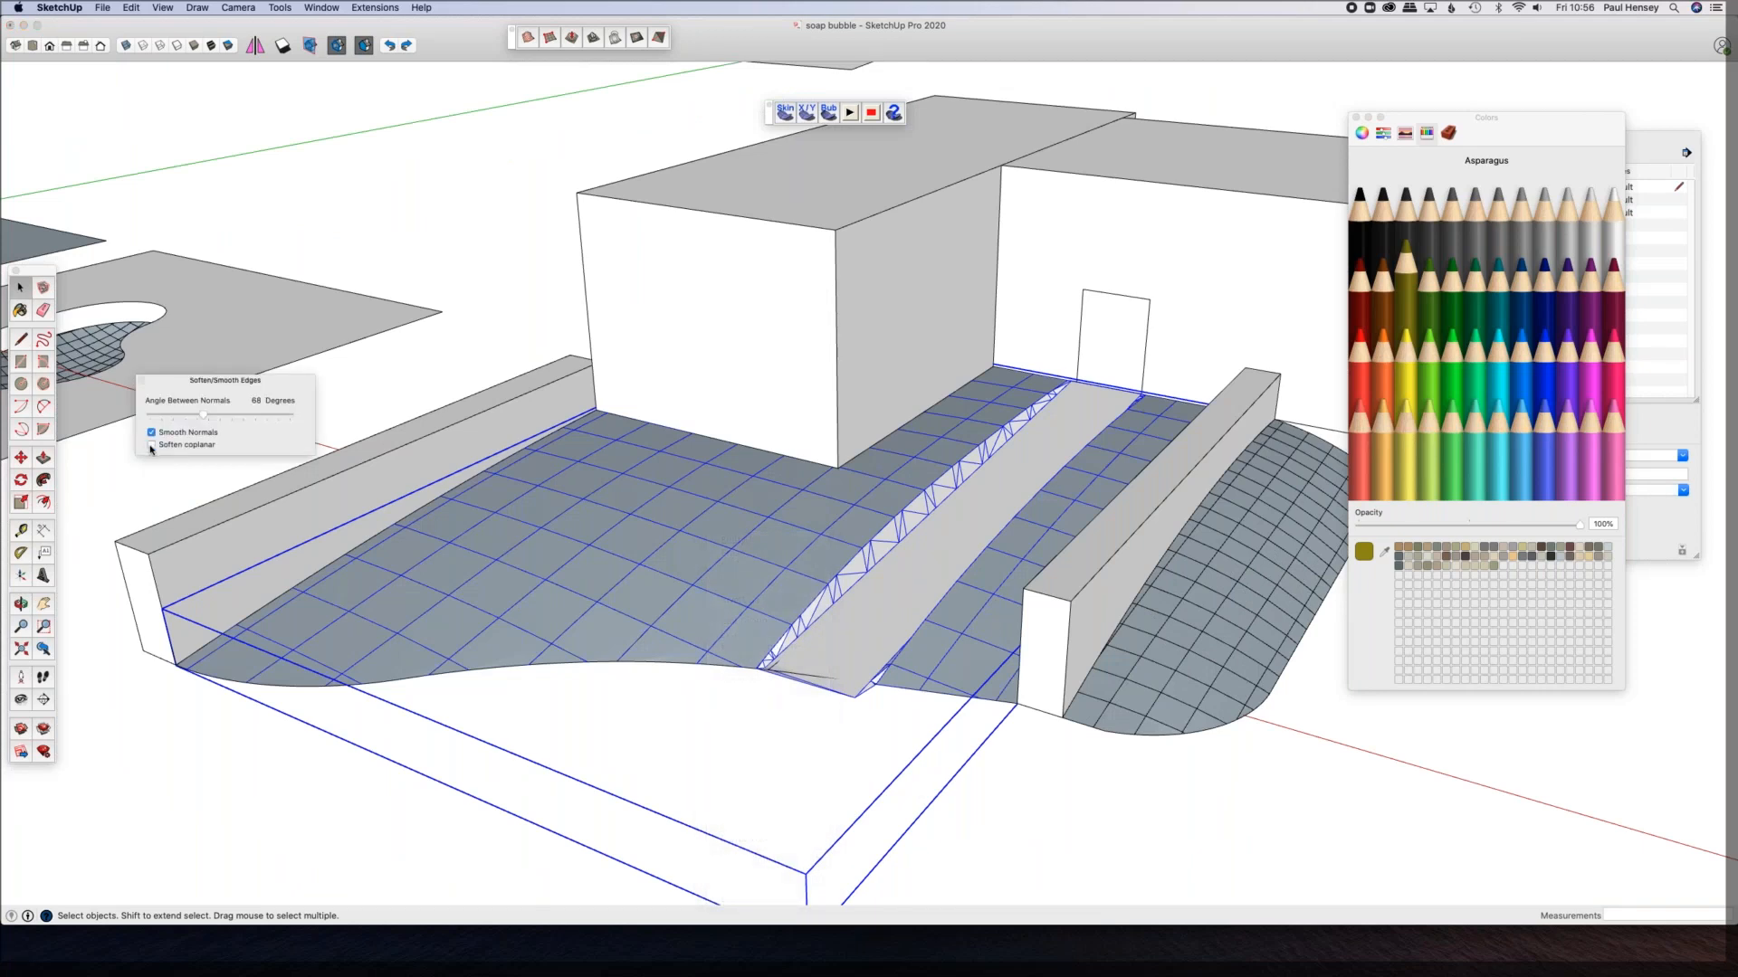
middle_drag(477, 583, 633, 588)
click(151, 445)
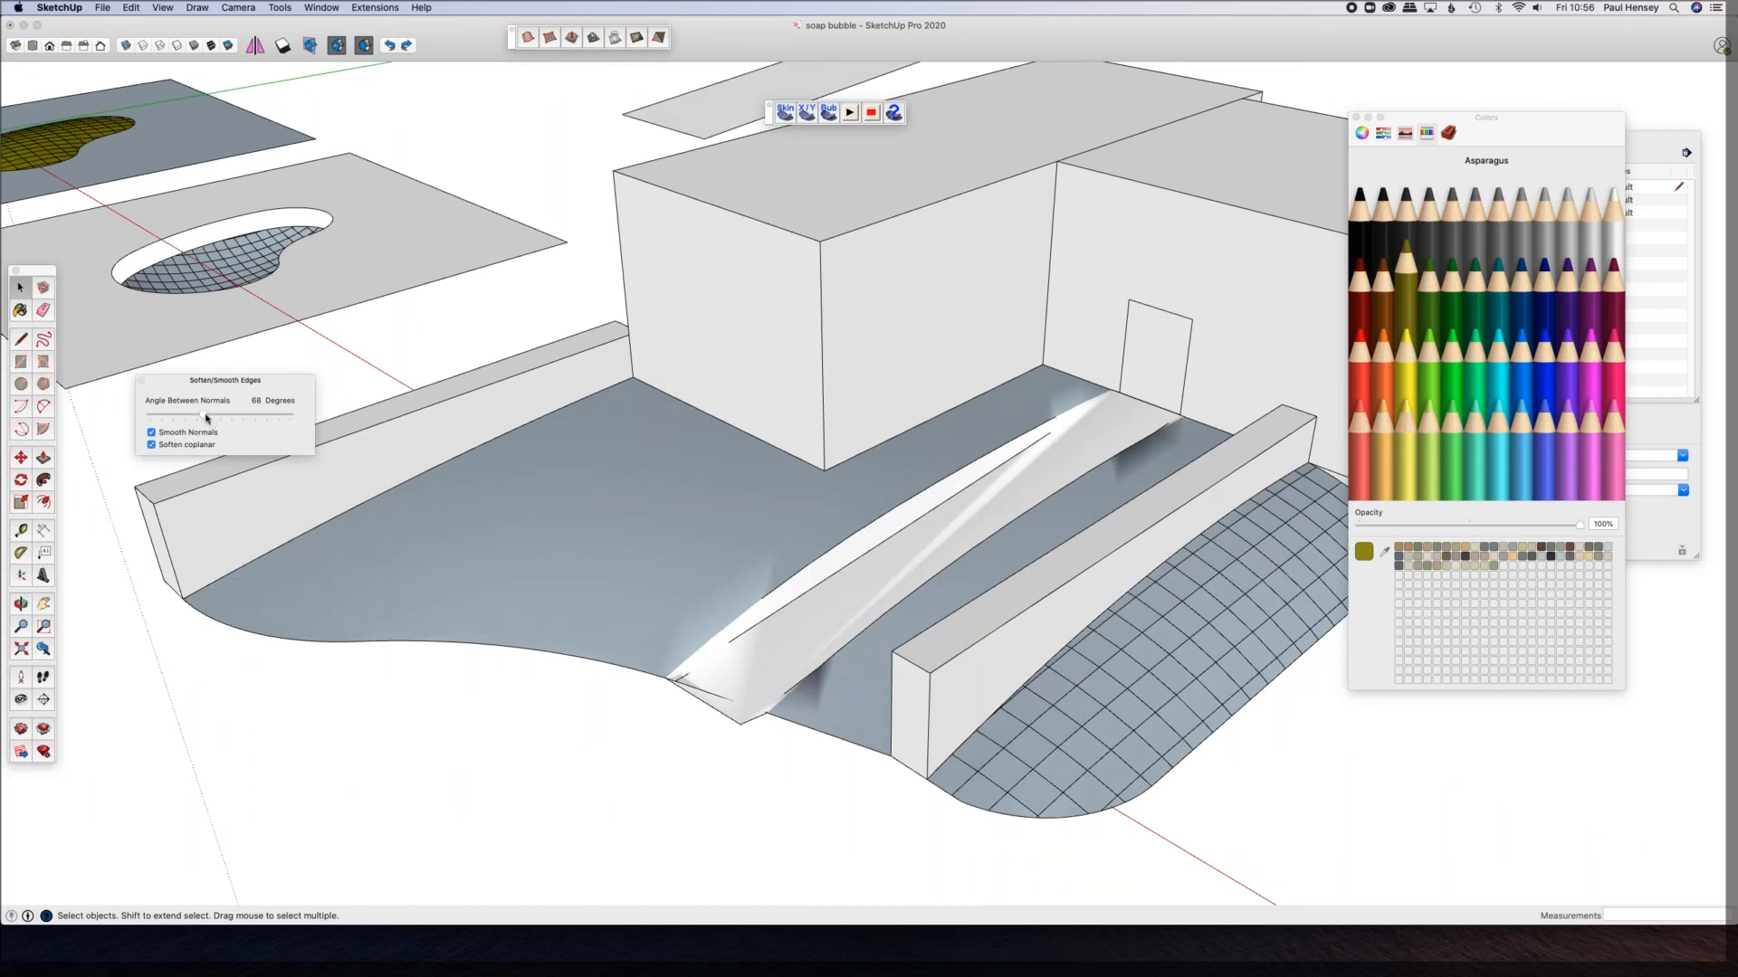
drag(206, 418, 173, 412)
key(o)
drag(675, 546, 1116, 371)
middle_drag(1116, 371, 616, 670)
Step: Turn off Smooth Normals for the stamped skin, keep Soften coplanar on, and set the angle between normals to 32 degrees
click(151, 444)
click(152, 444)
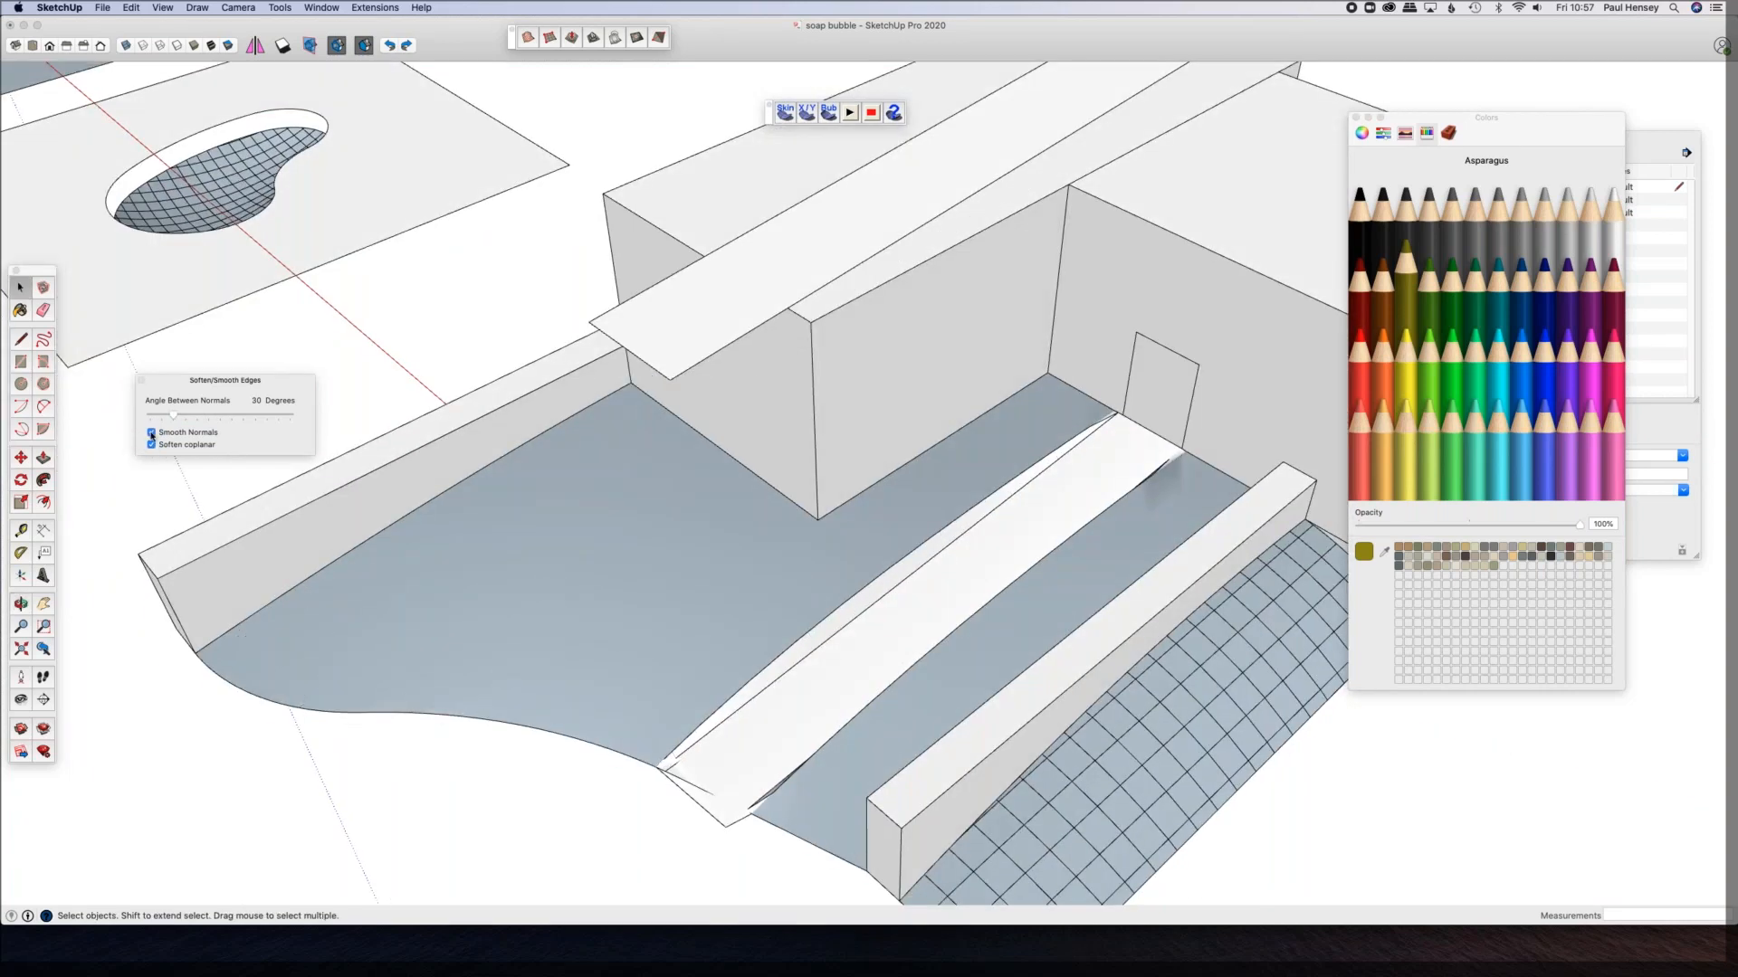
click(151, 434)
drag(178, 419, 180, 419)
click(360, 793)
click(432, 818)
middle_drag(432, 818, 1333, 297)
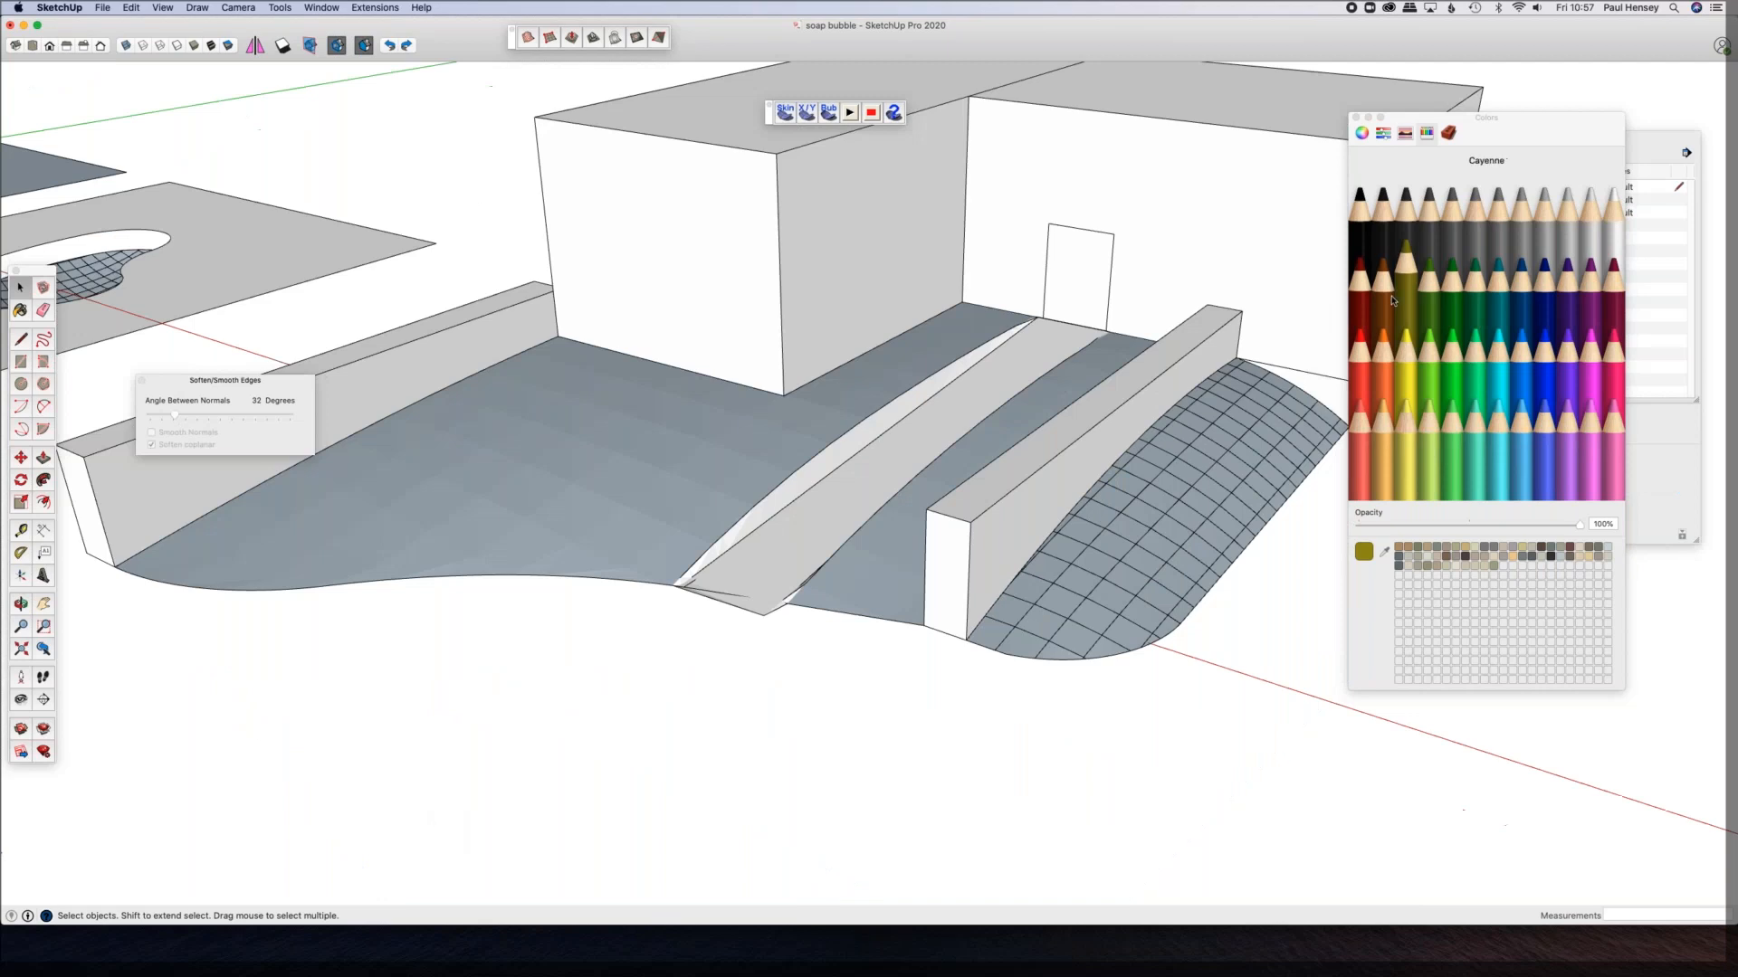
Step: Try painting the whole stamped skin group with the Asparagus colour, and undo the paint
key(b)
click(666, 461)
key(space)
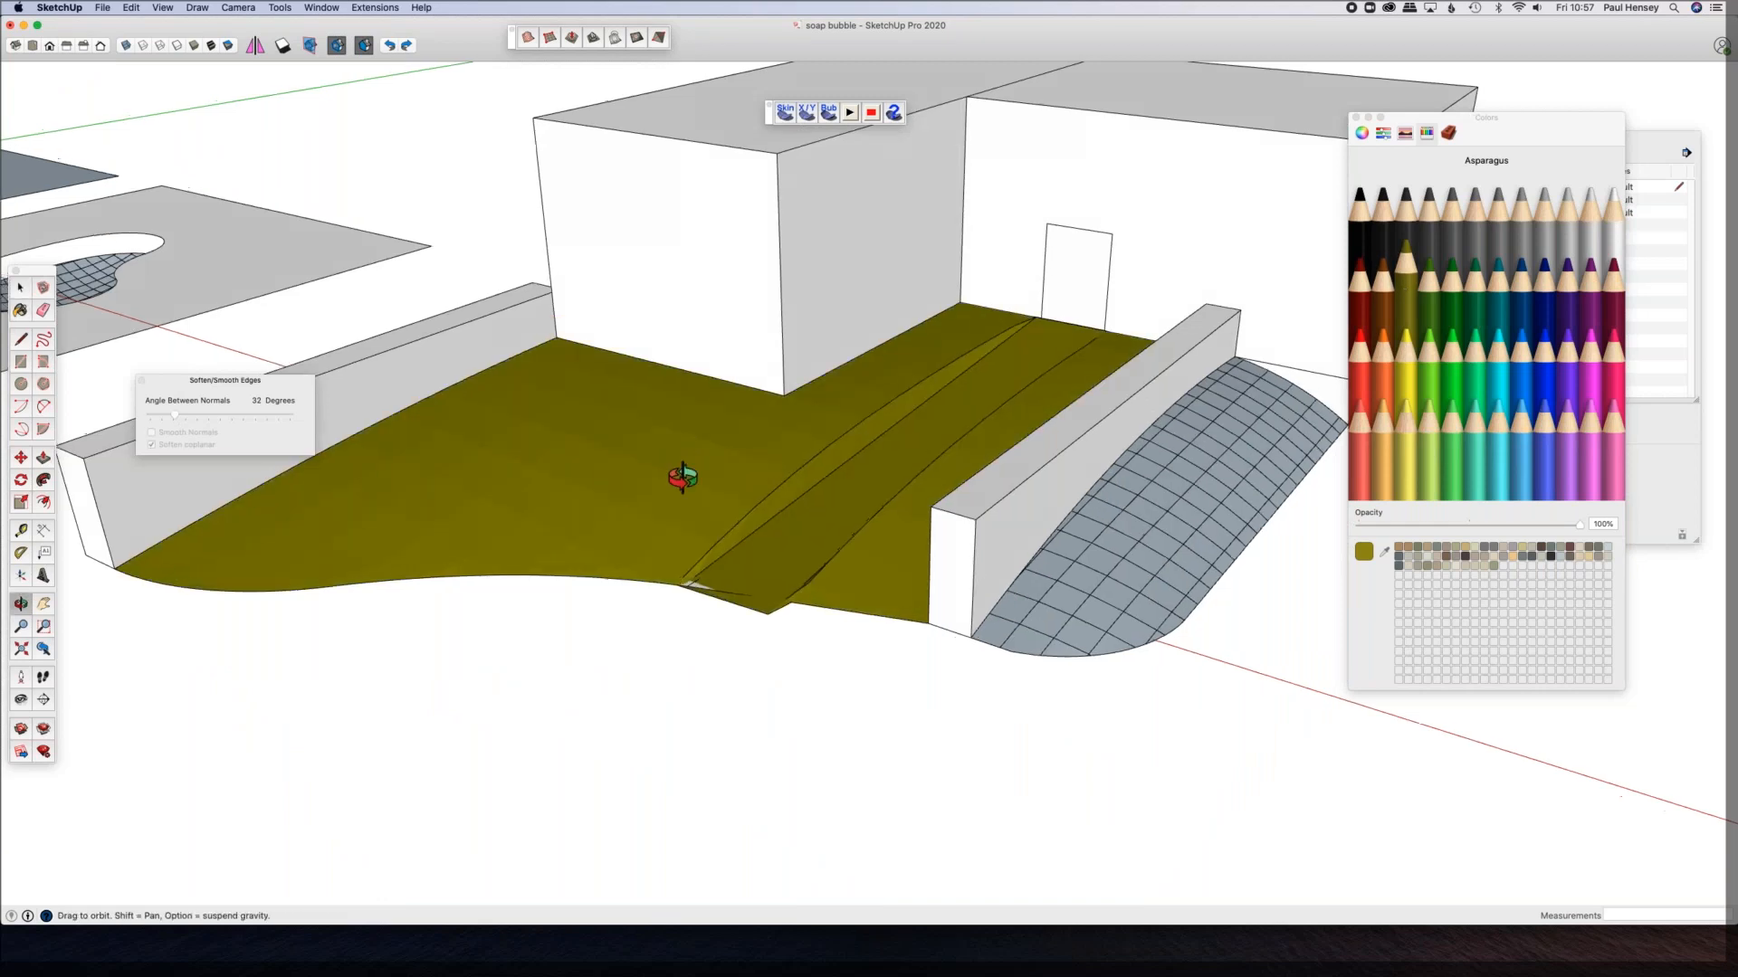
middle_drag(683, 481, 748, 625)
double_click(730, 421)
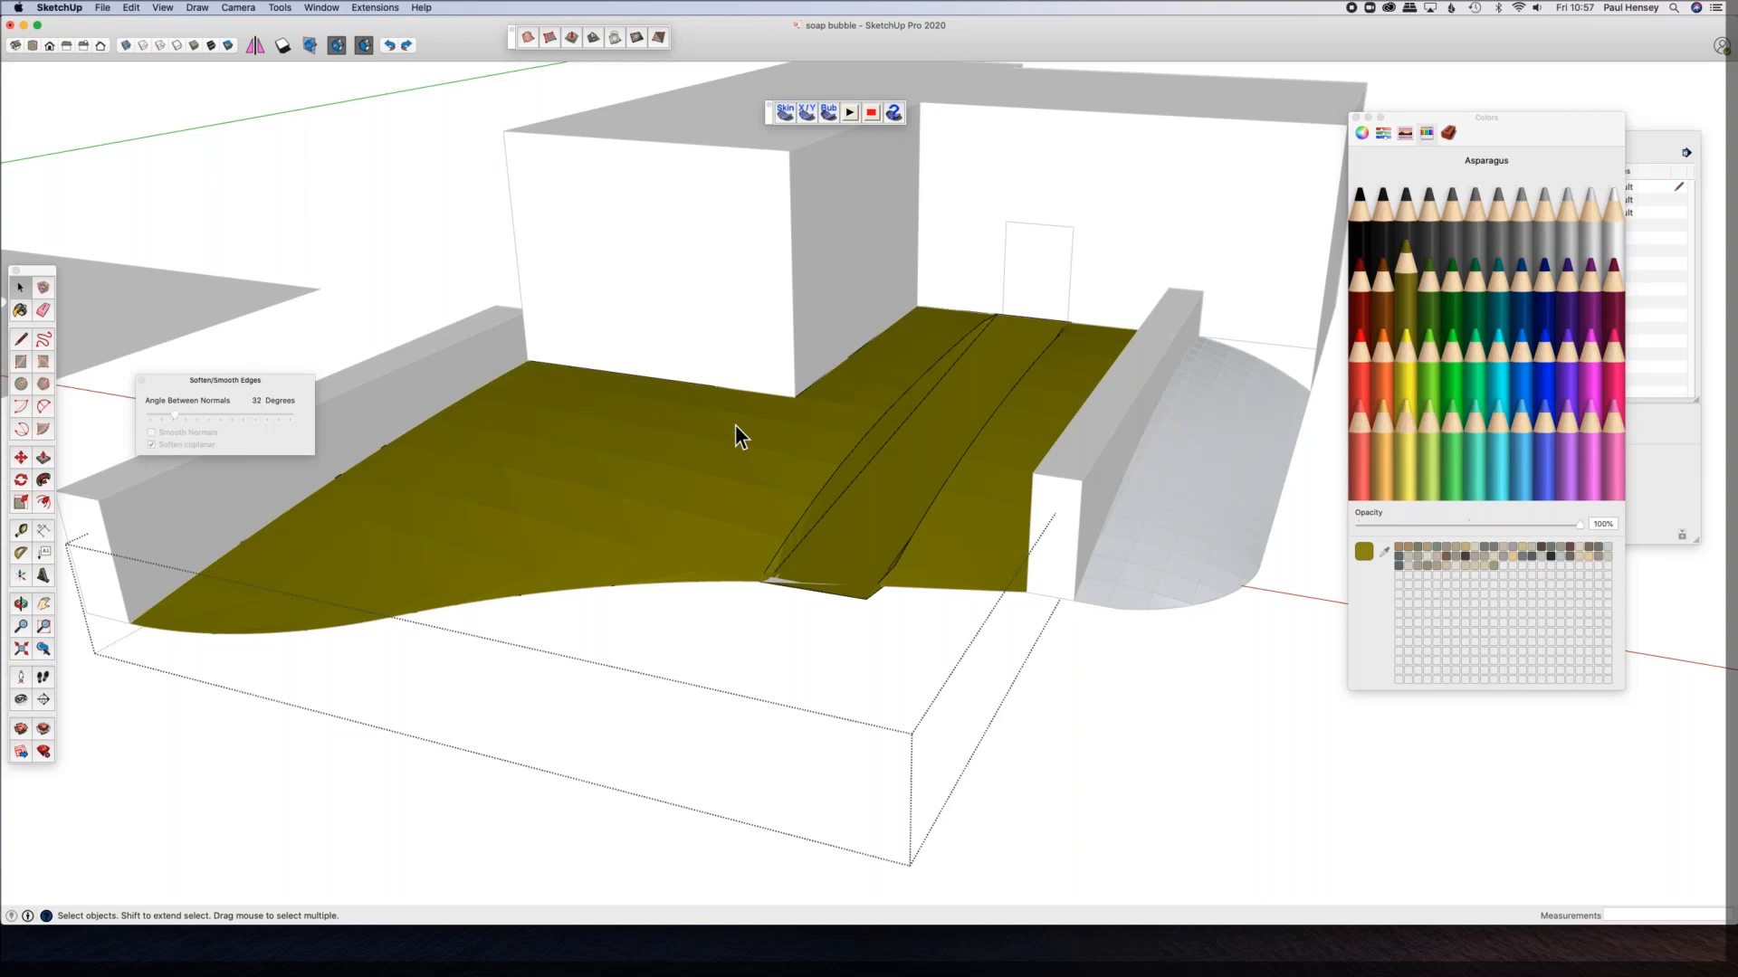
key(Escape)
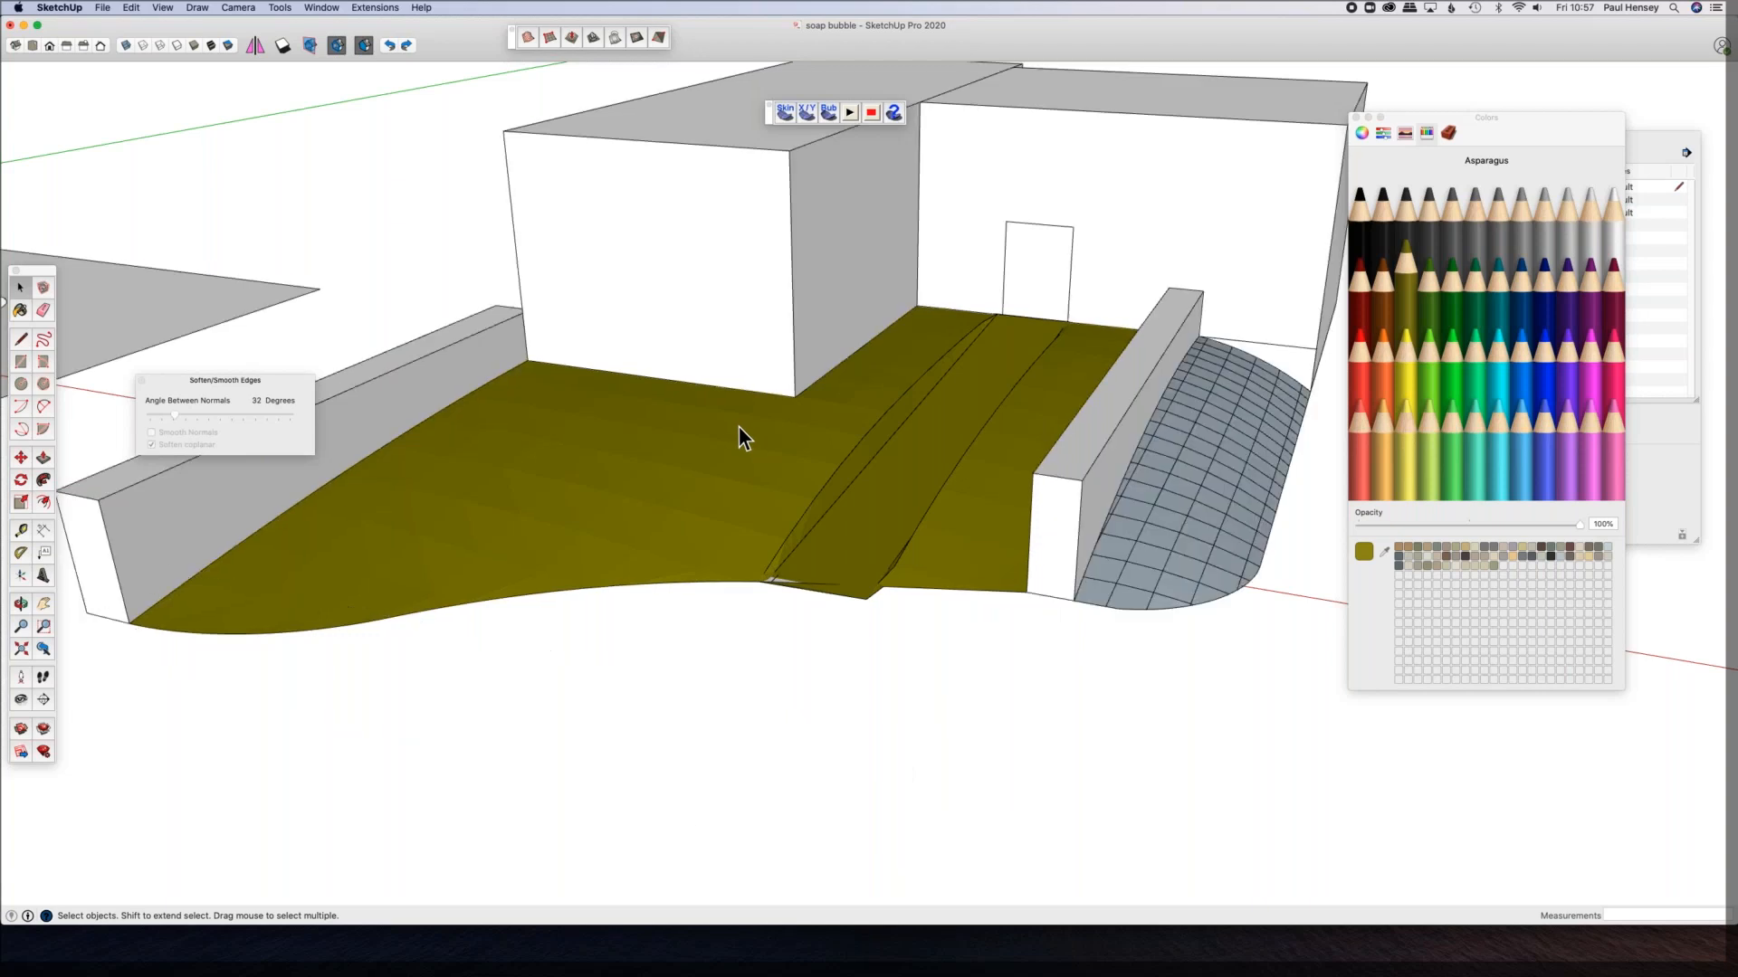
key(super+z)
Step: Open the stamped skin group for editing and turn on the display of hidden geometry
click(899, 496)
triple_click(898, 496)
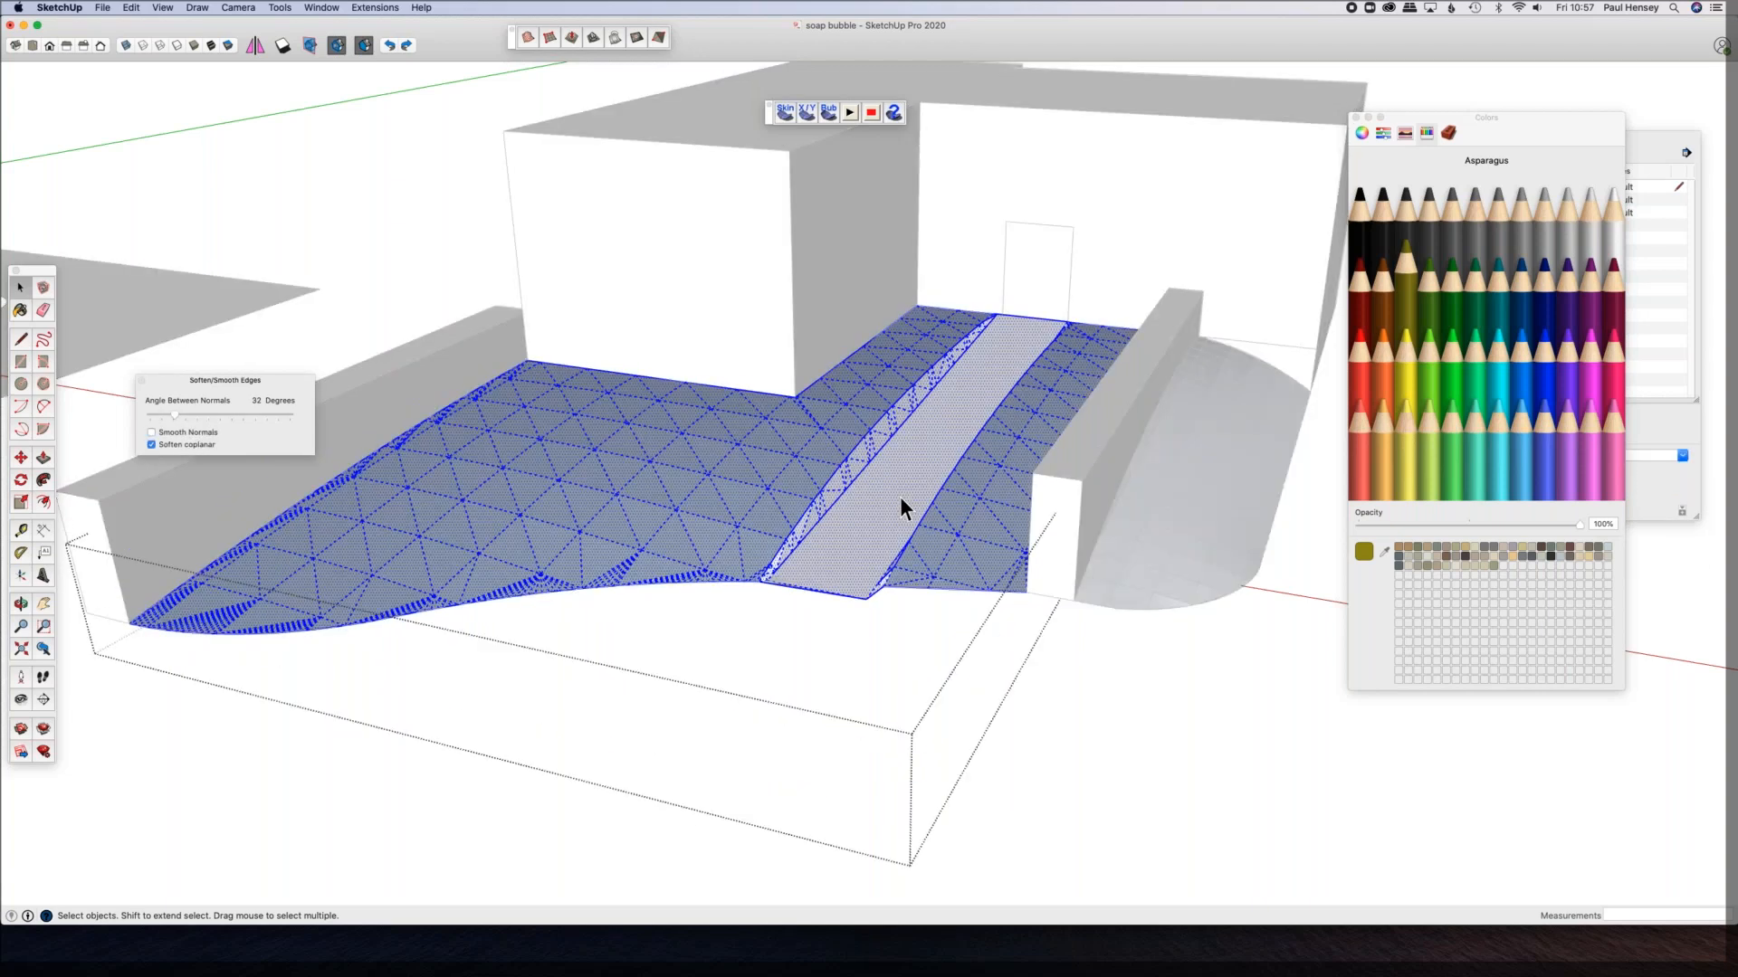
click(1318, 478)
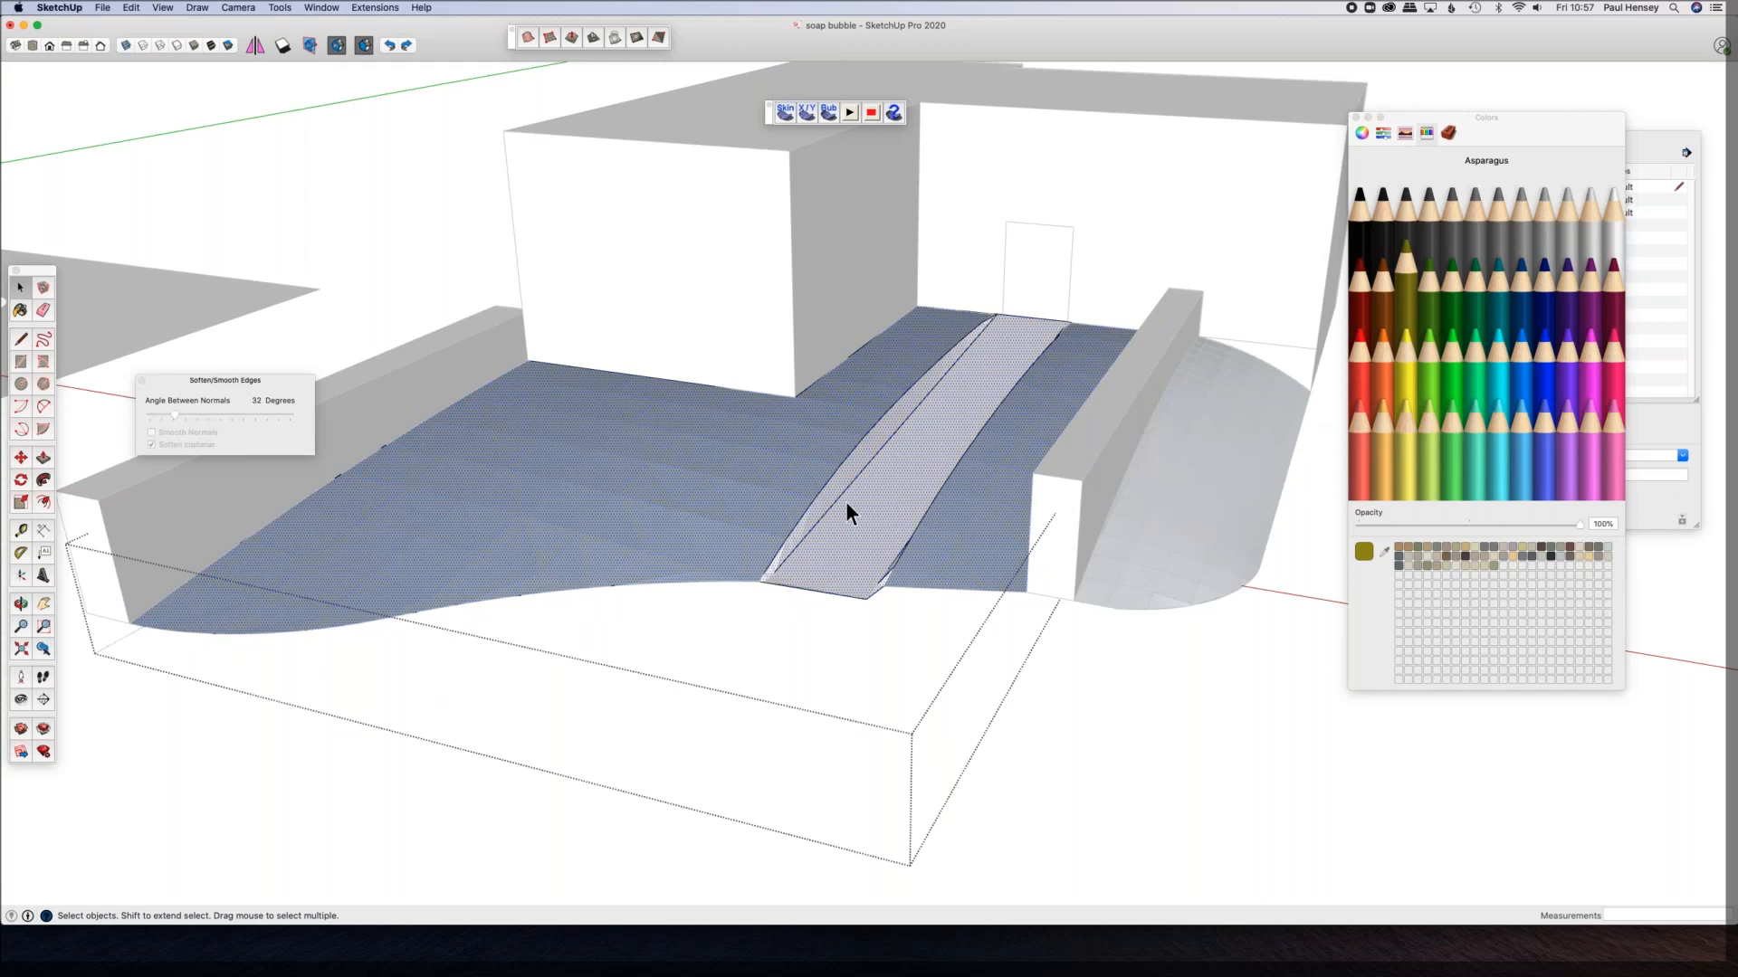
click(161, 8)
click(192, 92)
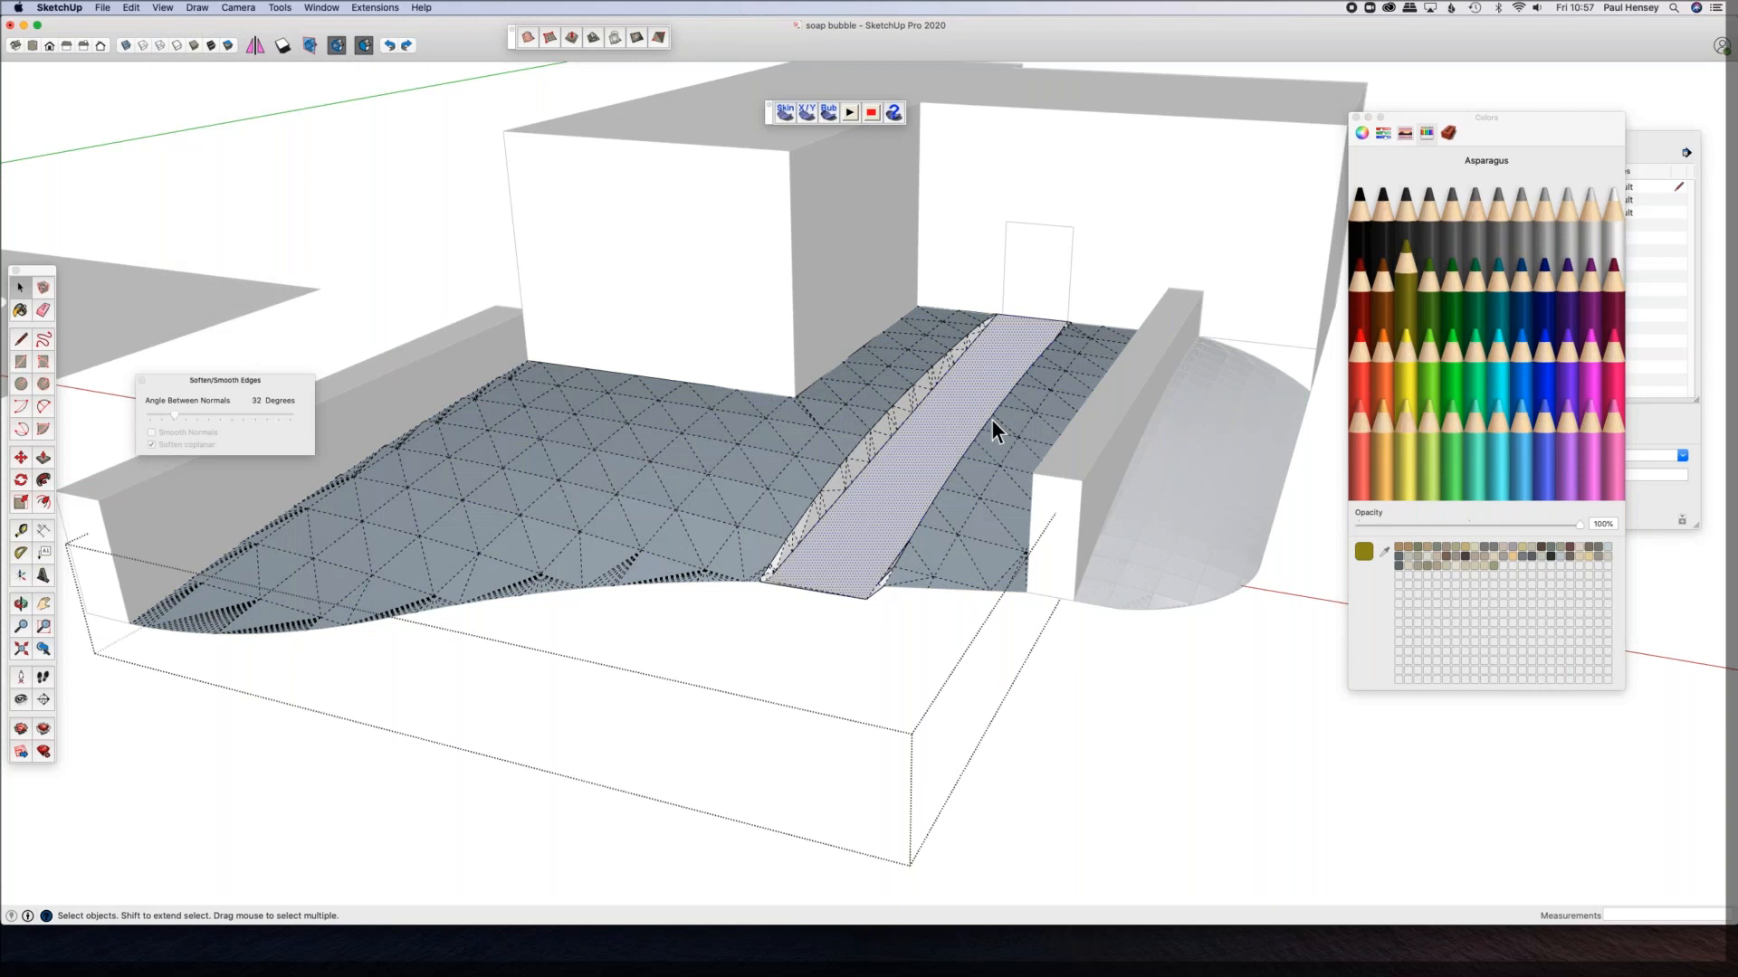
Step: Paint the path strip of the stamped skin with the Tin colour
click(1474, 220)
click(923, 457)
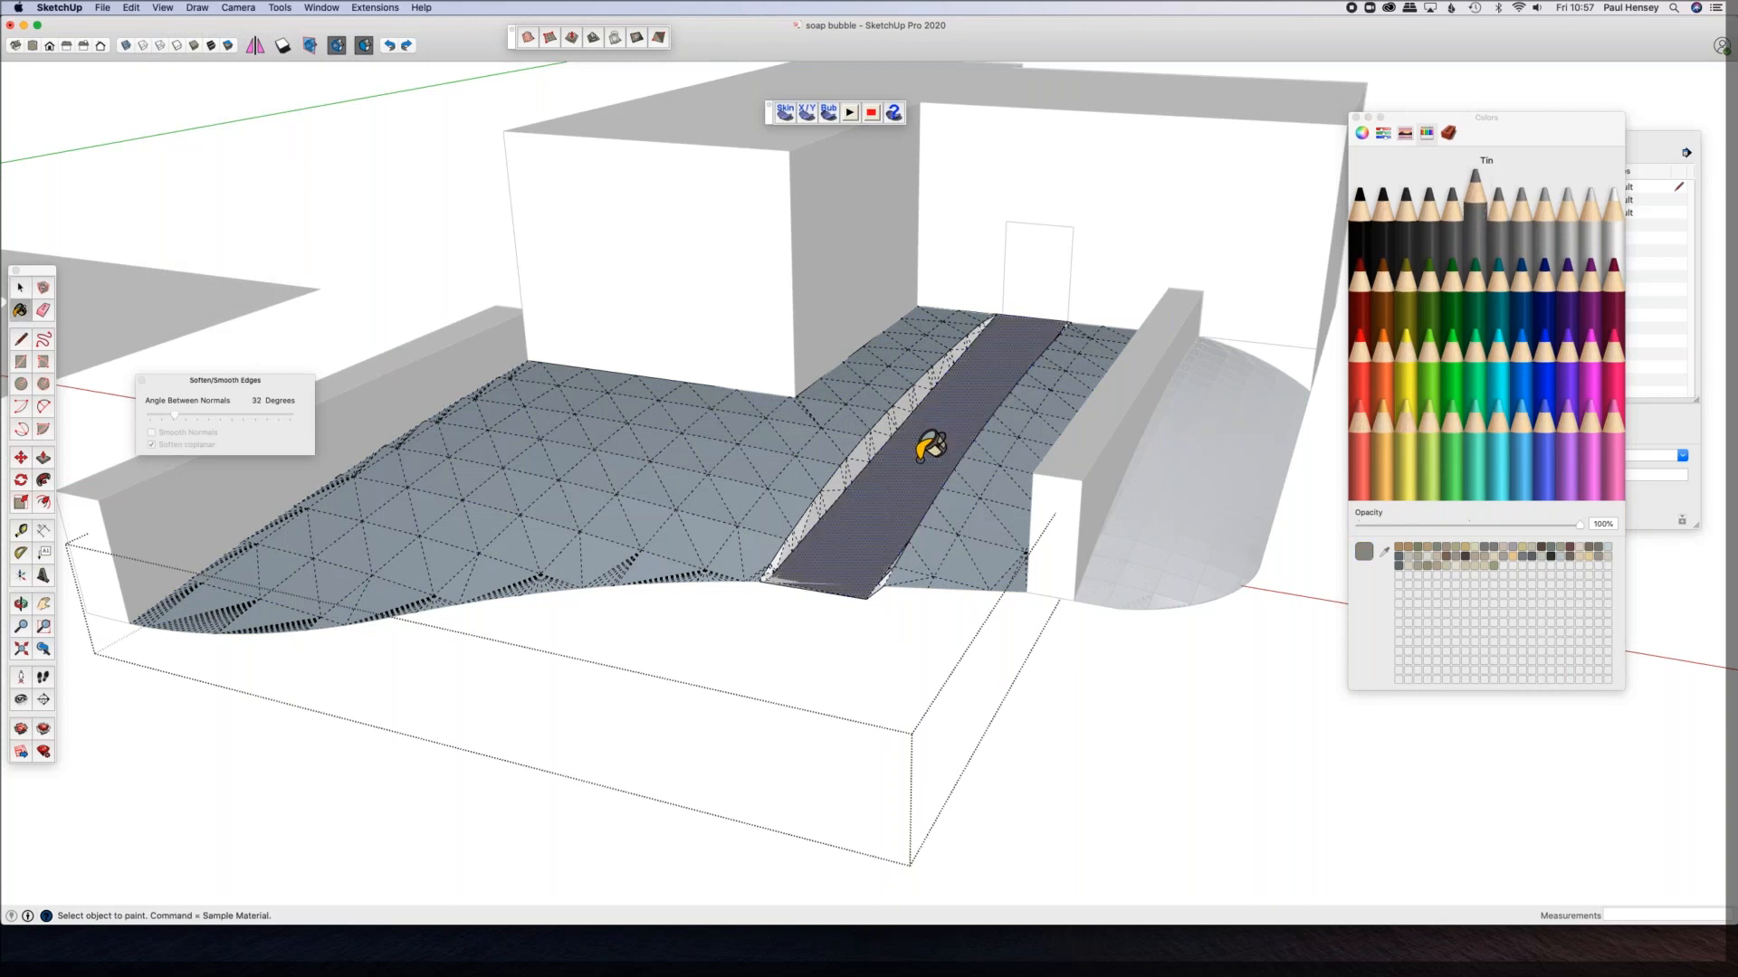
key(space)
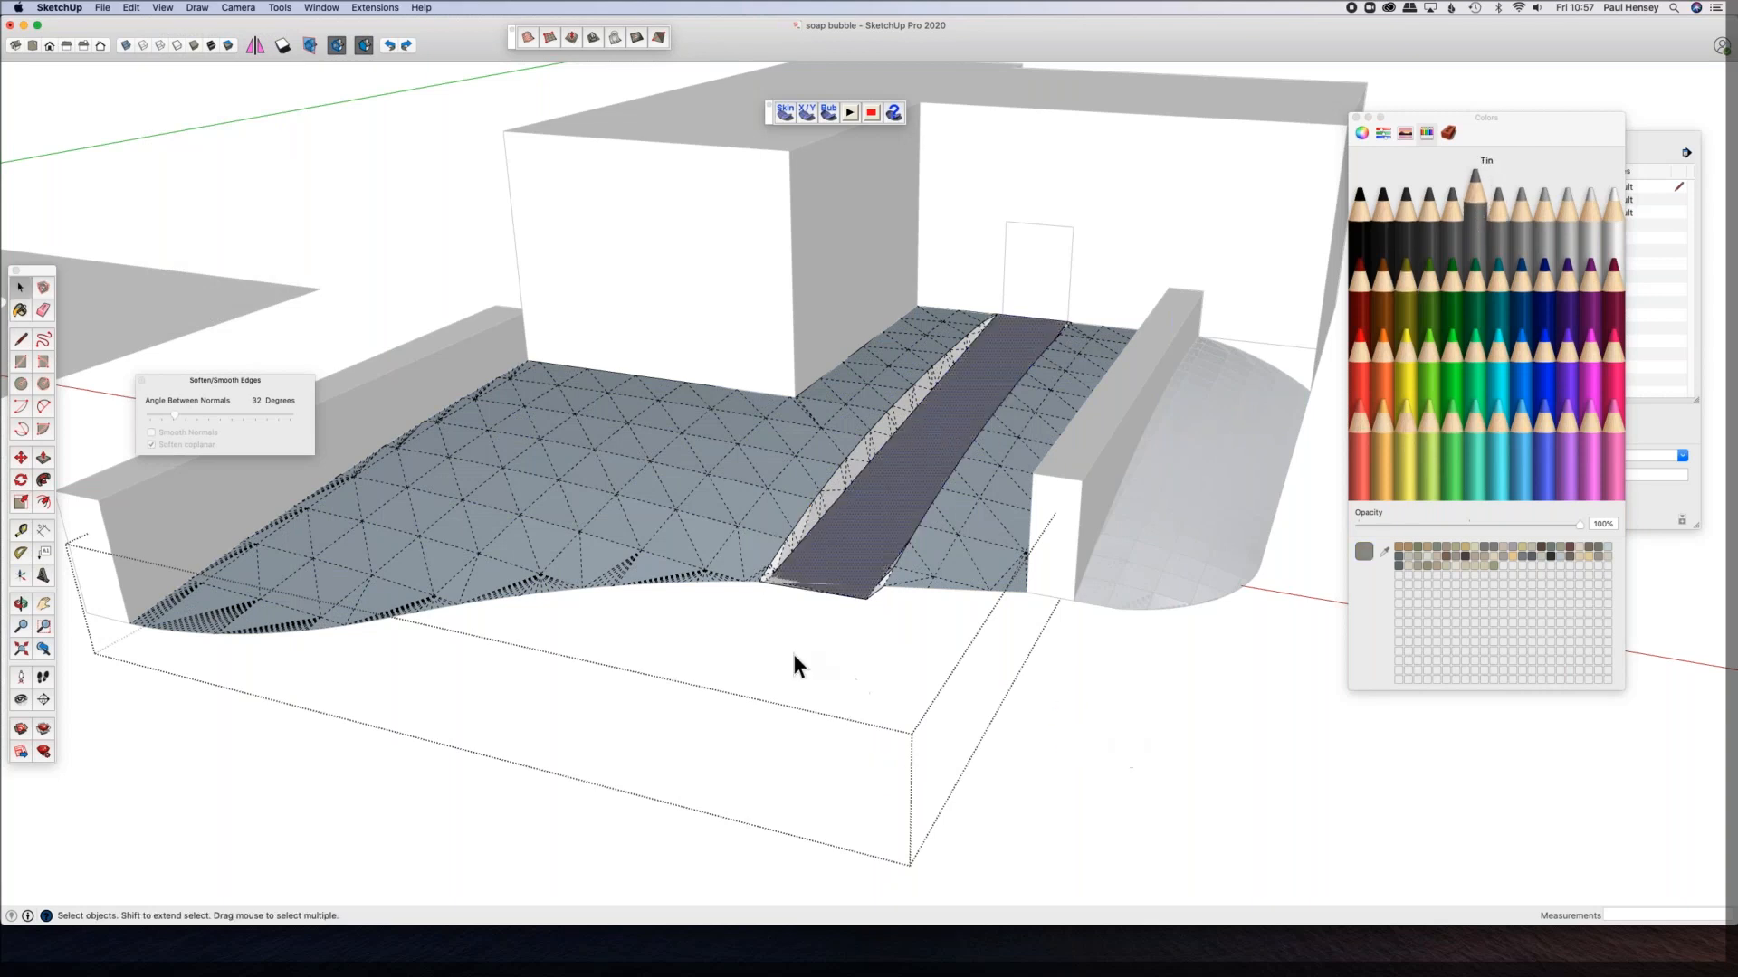
Step: Turn off the display of hidden geometry and paint the stamped path and its surrounding ground with the Asparagus colour
click(164, 8)
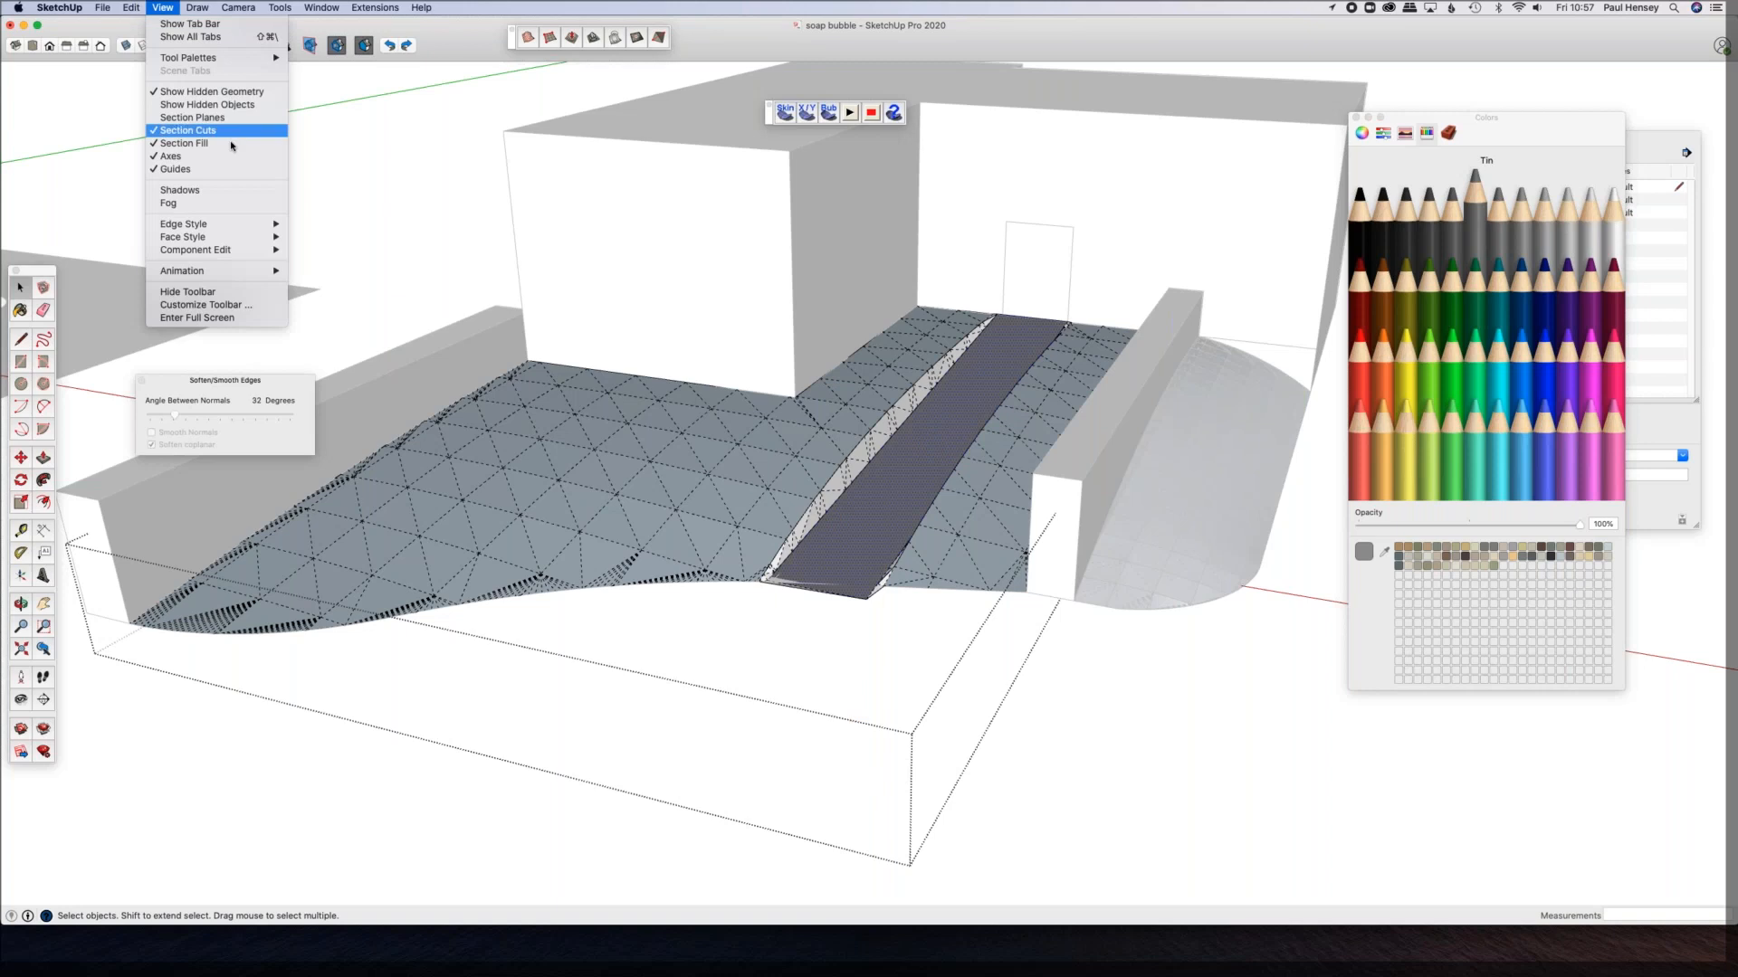
click(211, 91)
click(1408, 270)
click(864, 457)
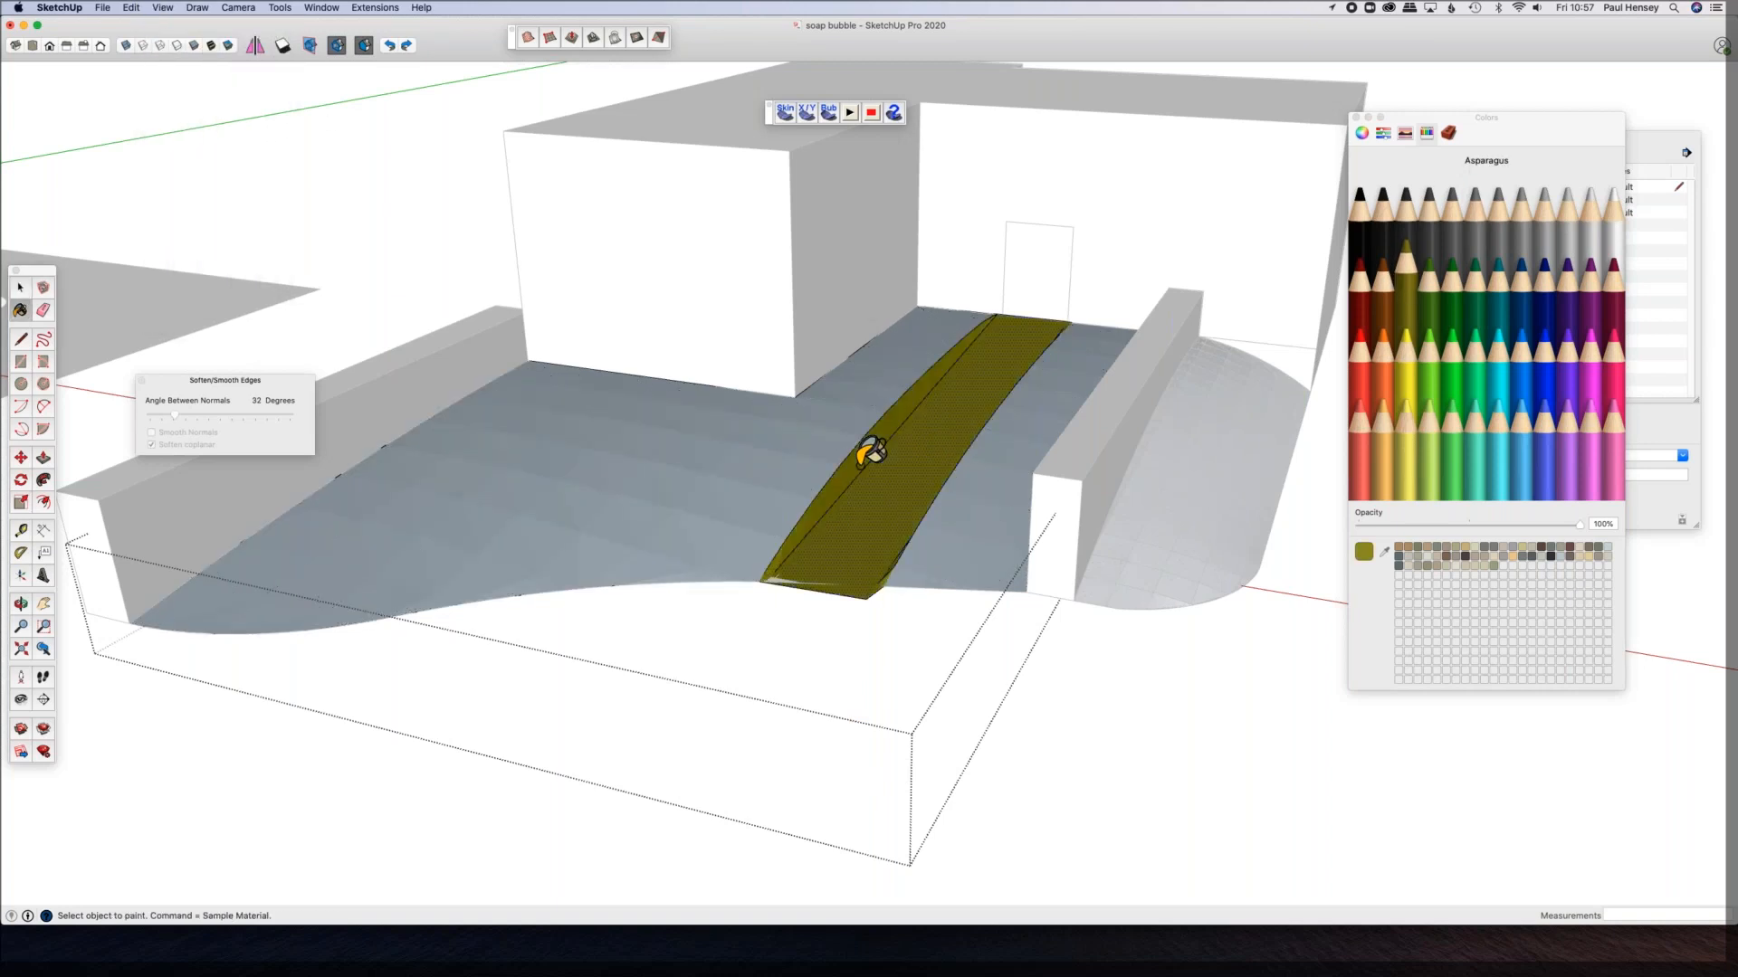
click(769, 482)
Step: Examine the stamped path's side slopes and front end where they meet the surrounding ground
key(o)
drag(738, 639, 755, 665)
key(space)
click(860, 560)
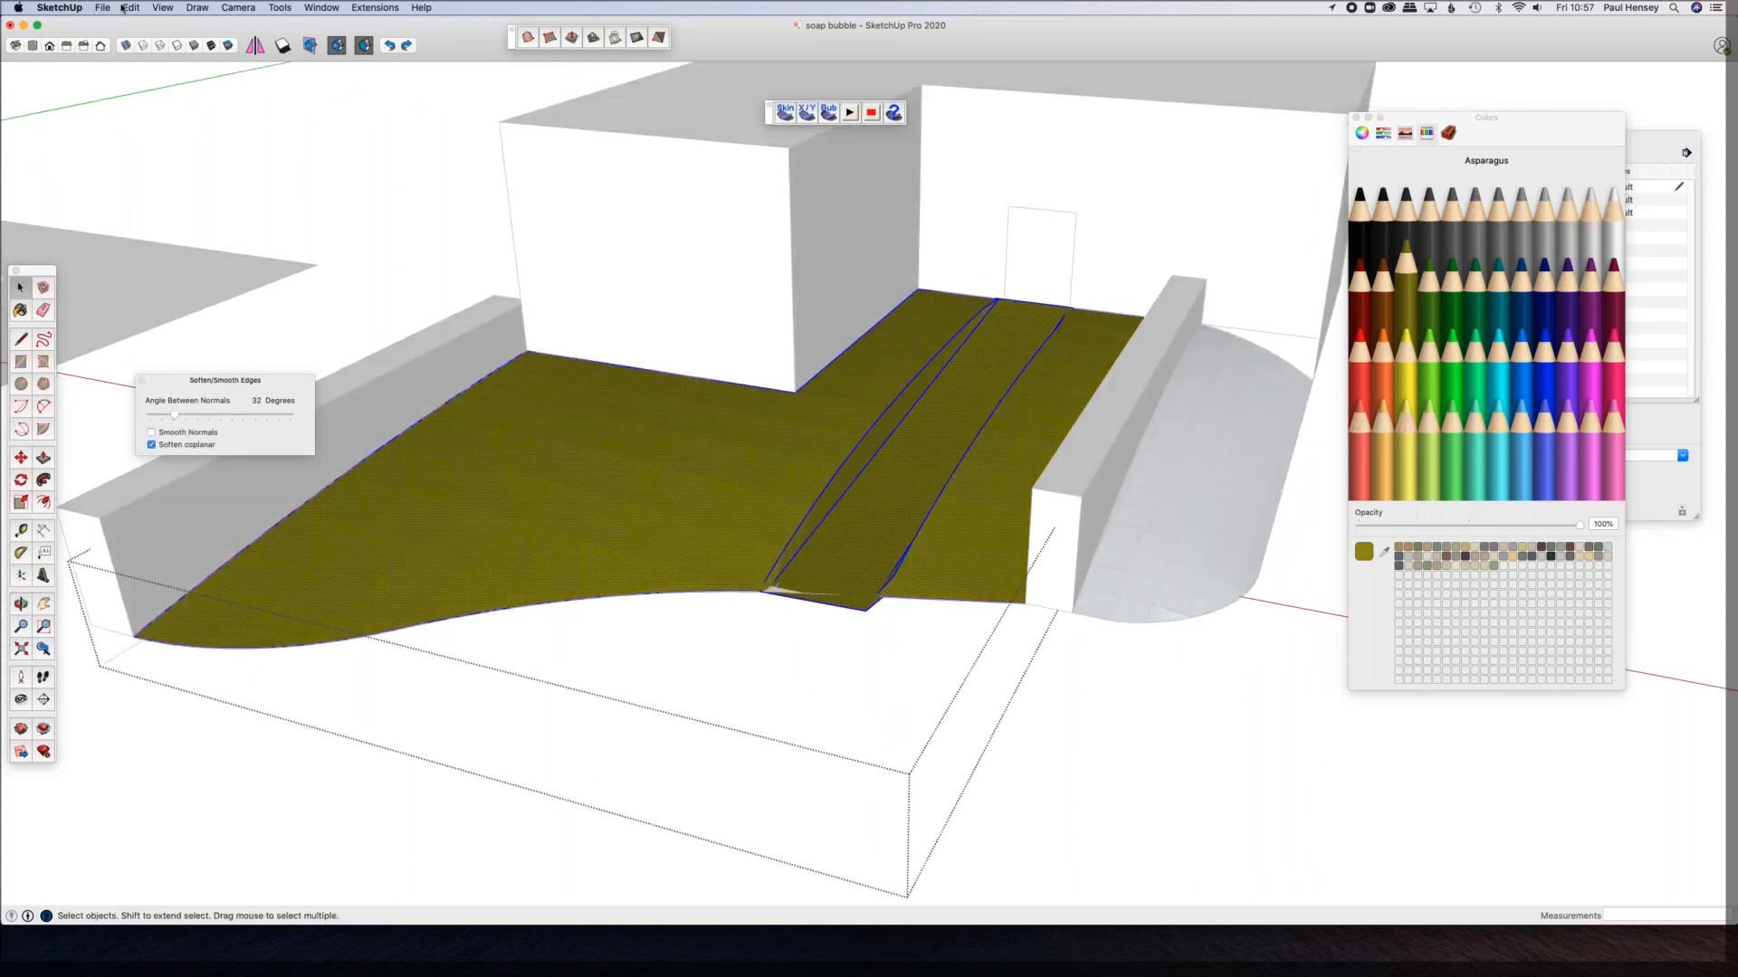
click(918, 677)
key(o)
drag(884, 664, 900, 647)
key(space)
click(925, 493)
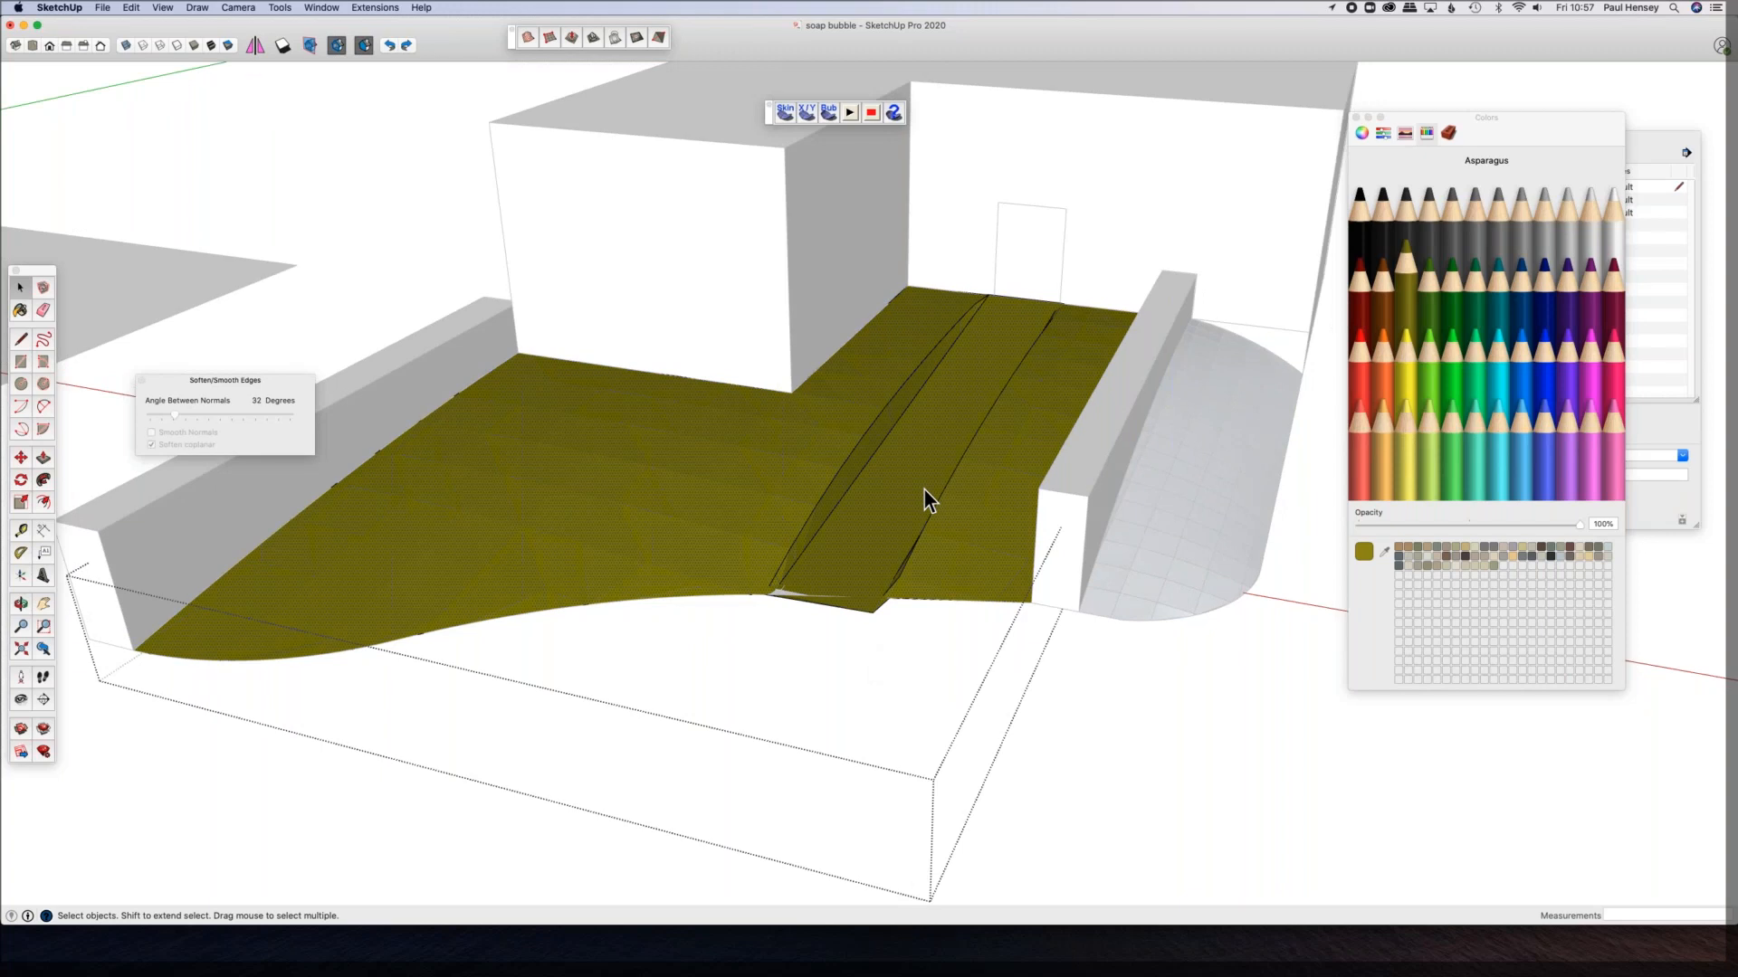
scroll(923, 489, up, 3)
middle_drag(923, 488, 1059, 314)
middle_drag(868, 616, 1083, 411)
drag(1083, 411, 871, 527)
middle_drag(871, 527, 653, 746)
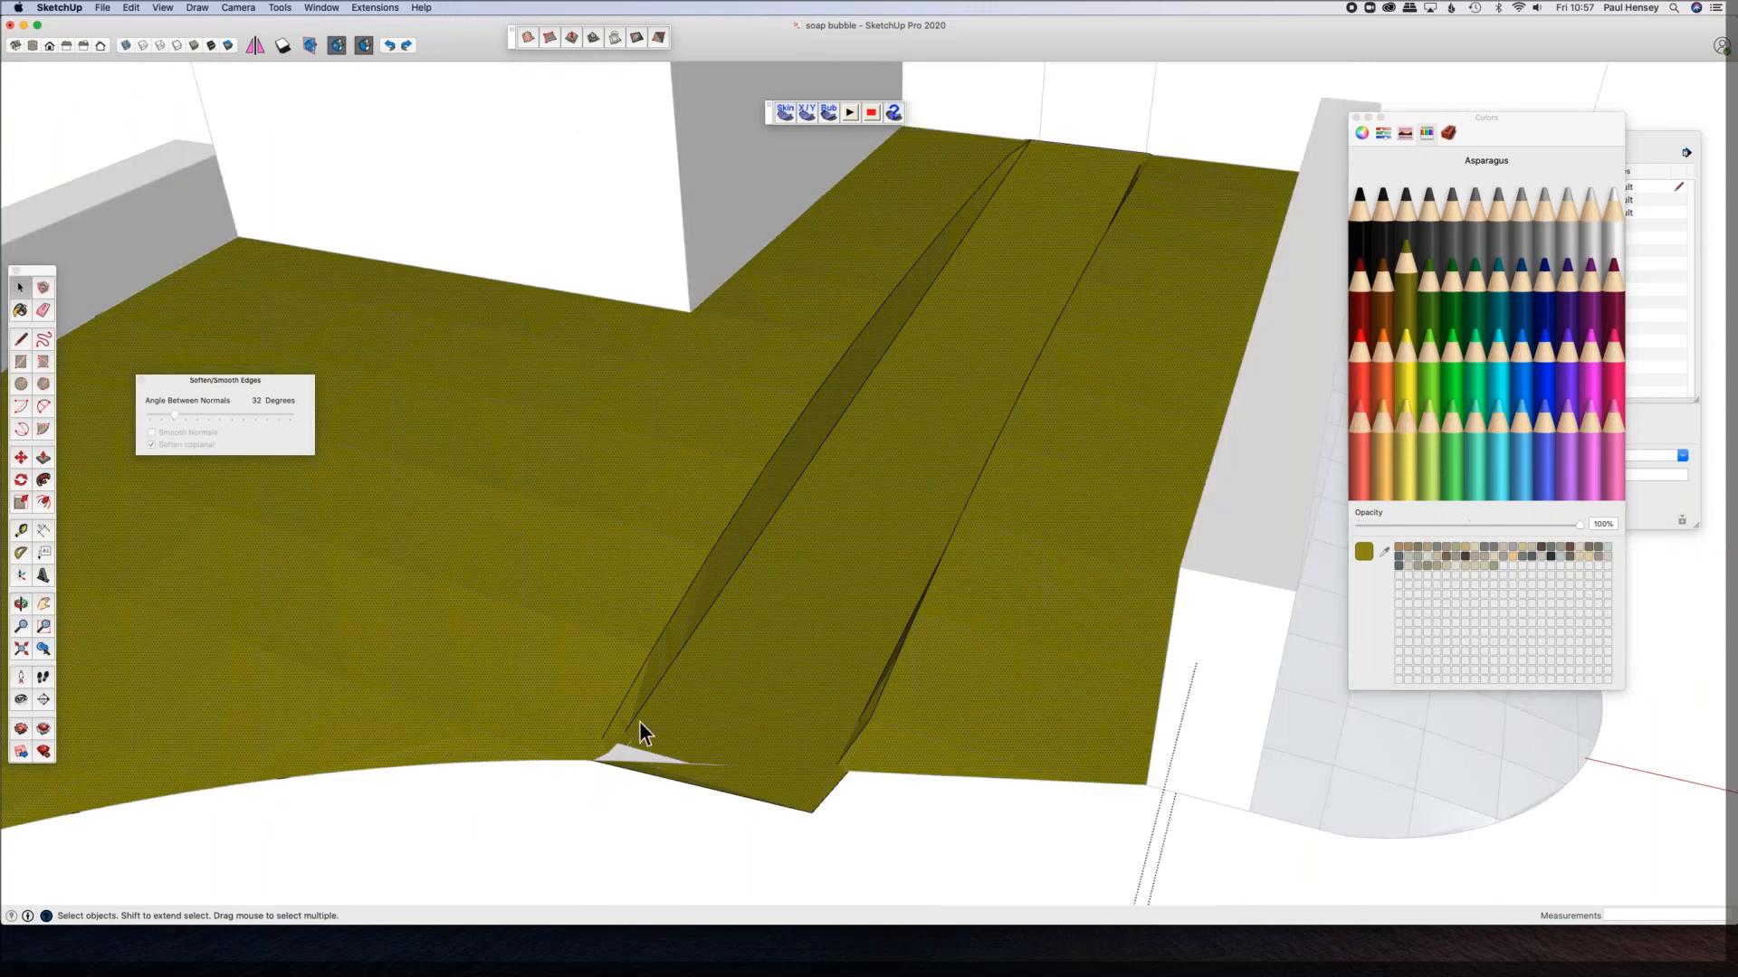
mouse_move(915, 633)
middle_down()
mouse_move(1102, 574)
mouse_move(1168, 613)
mouse_move(1095, 724)
mouse_move(768, 517)
mouse_move(446, 450)
middle_up()
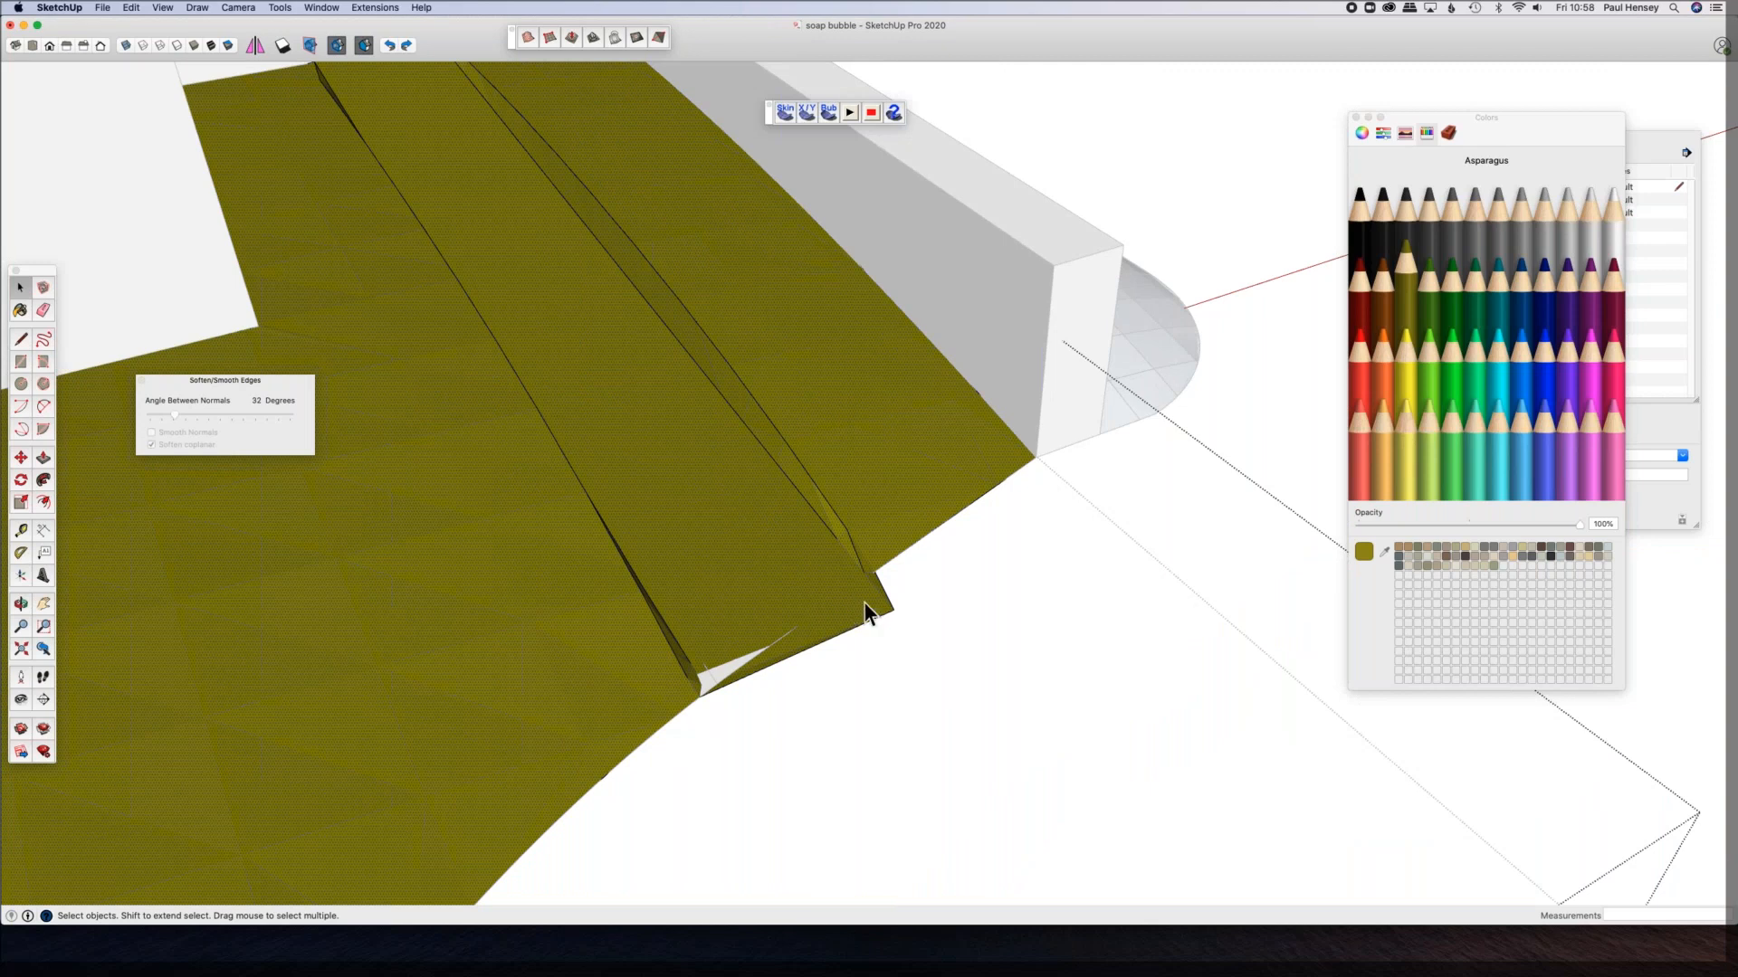
middle_drag(793, 619, 893, 516)
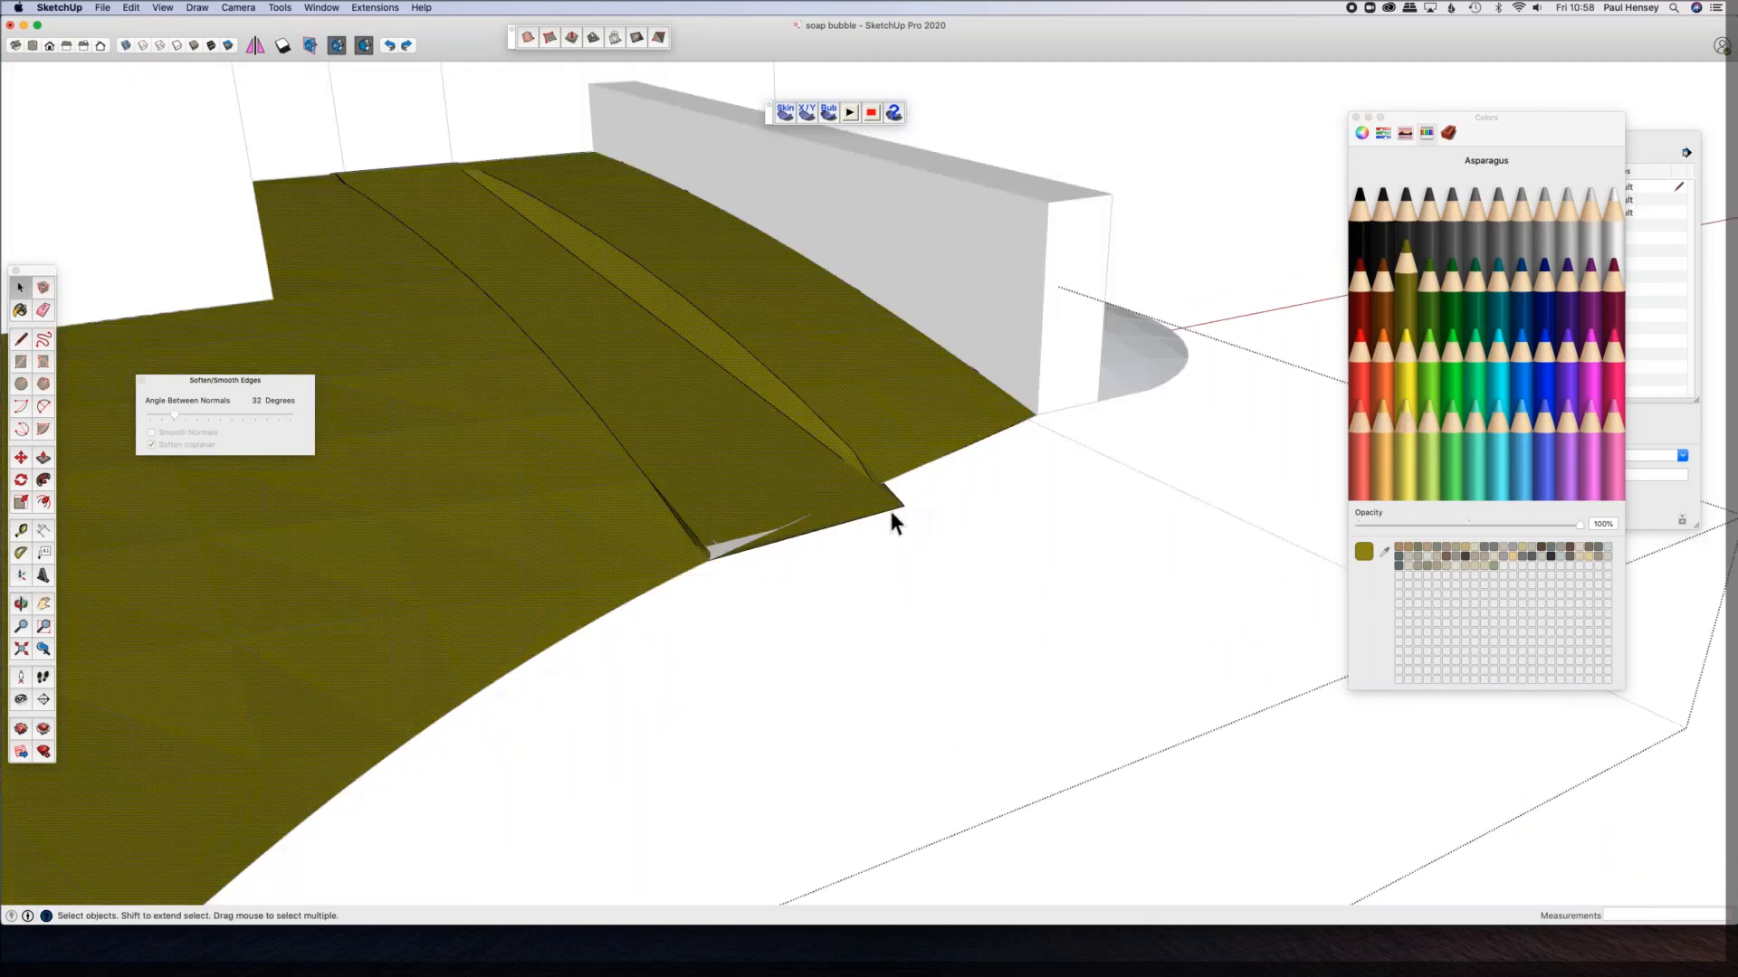
scroll(867, 497, up, 5)
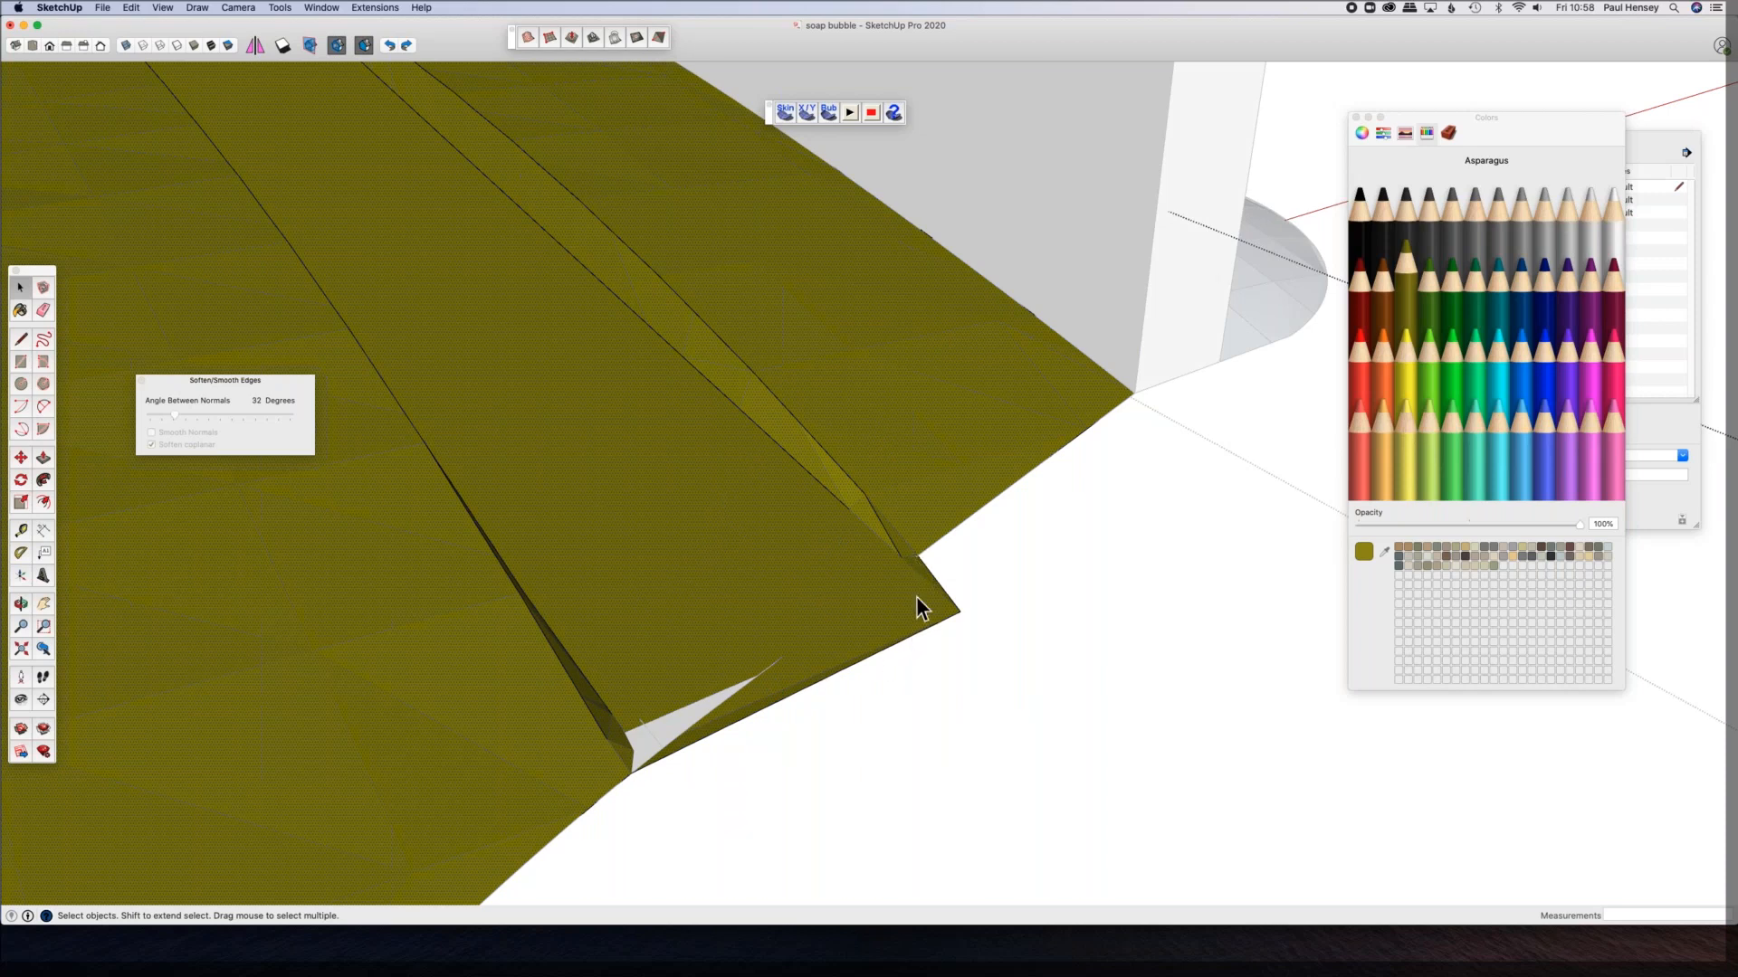
middle_drag(797, 484, 688, 615)
Step: Close the stamped skin group and review the whole model with the mound, hollow and building
click(1129, 810)
mouse_move(1084, 776)
middle_down()
mouse_move(1075, 733)
mouse_move(1114, 769)
middle_up()
scroll(849, 631, down, 10)
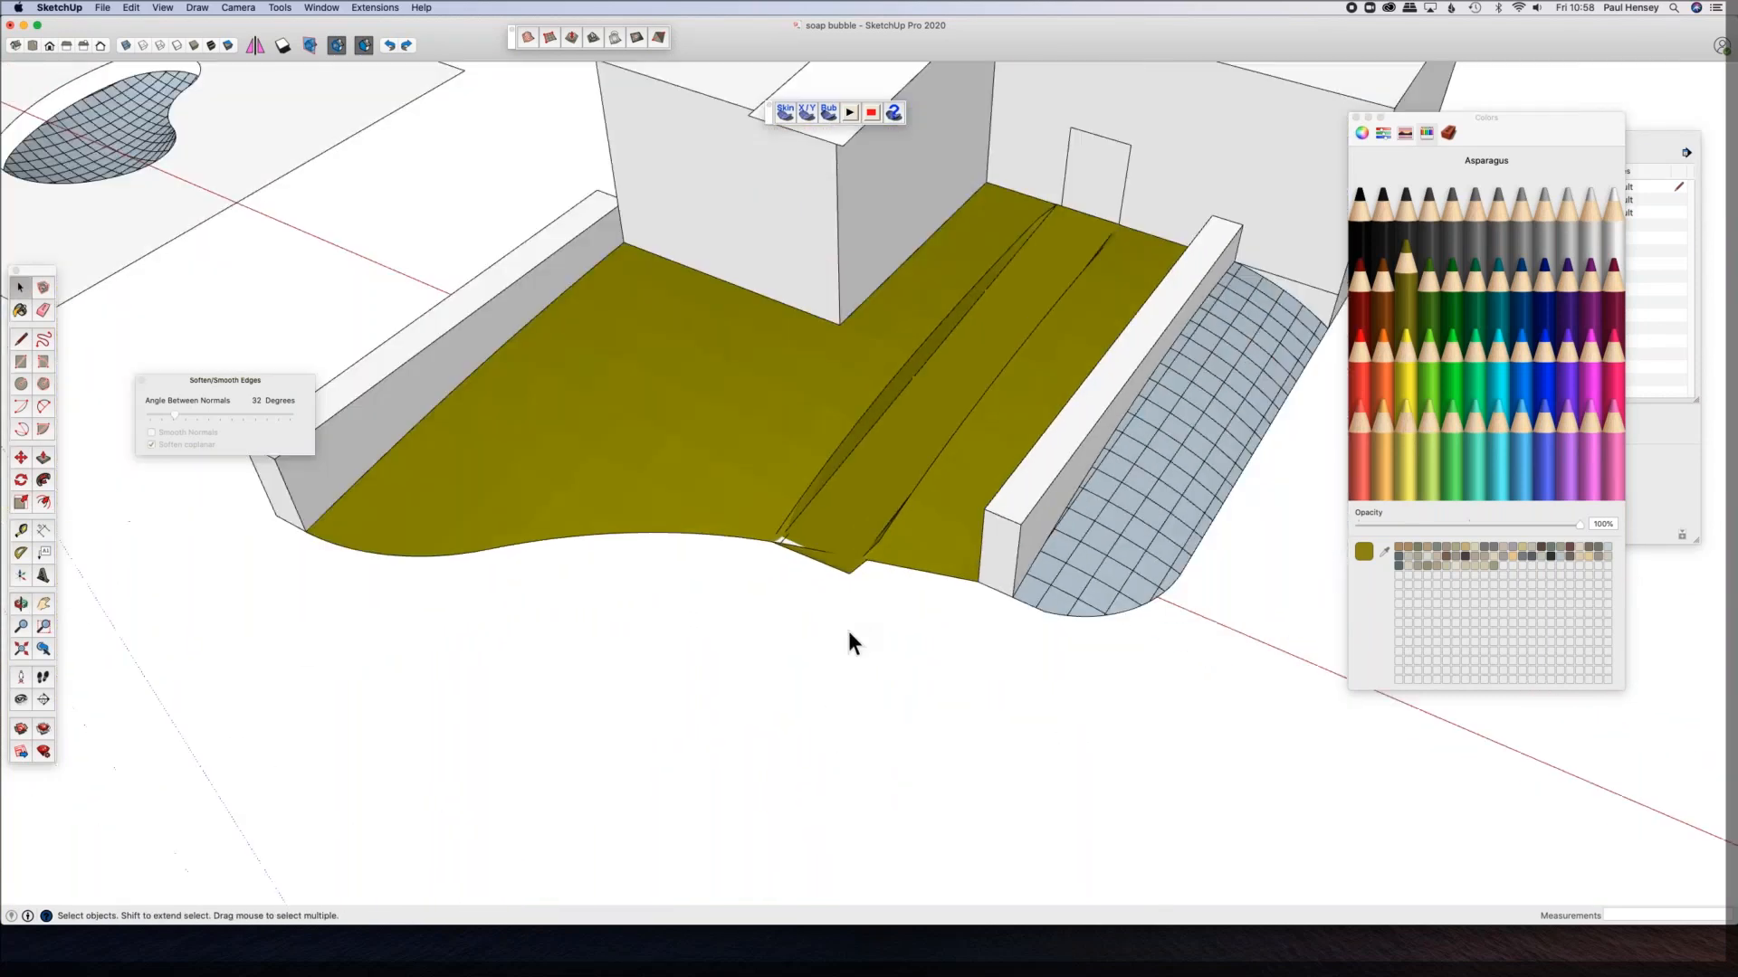
middle_drag(811, 745, 681, 800)
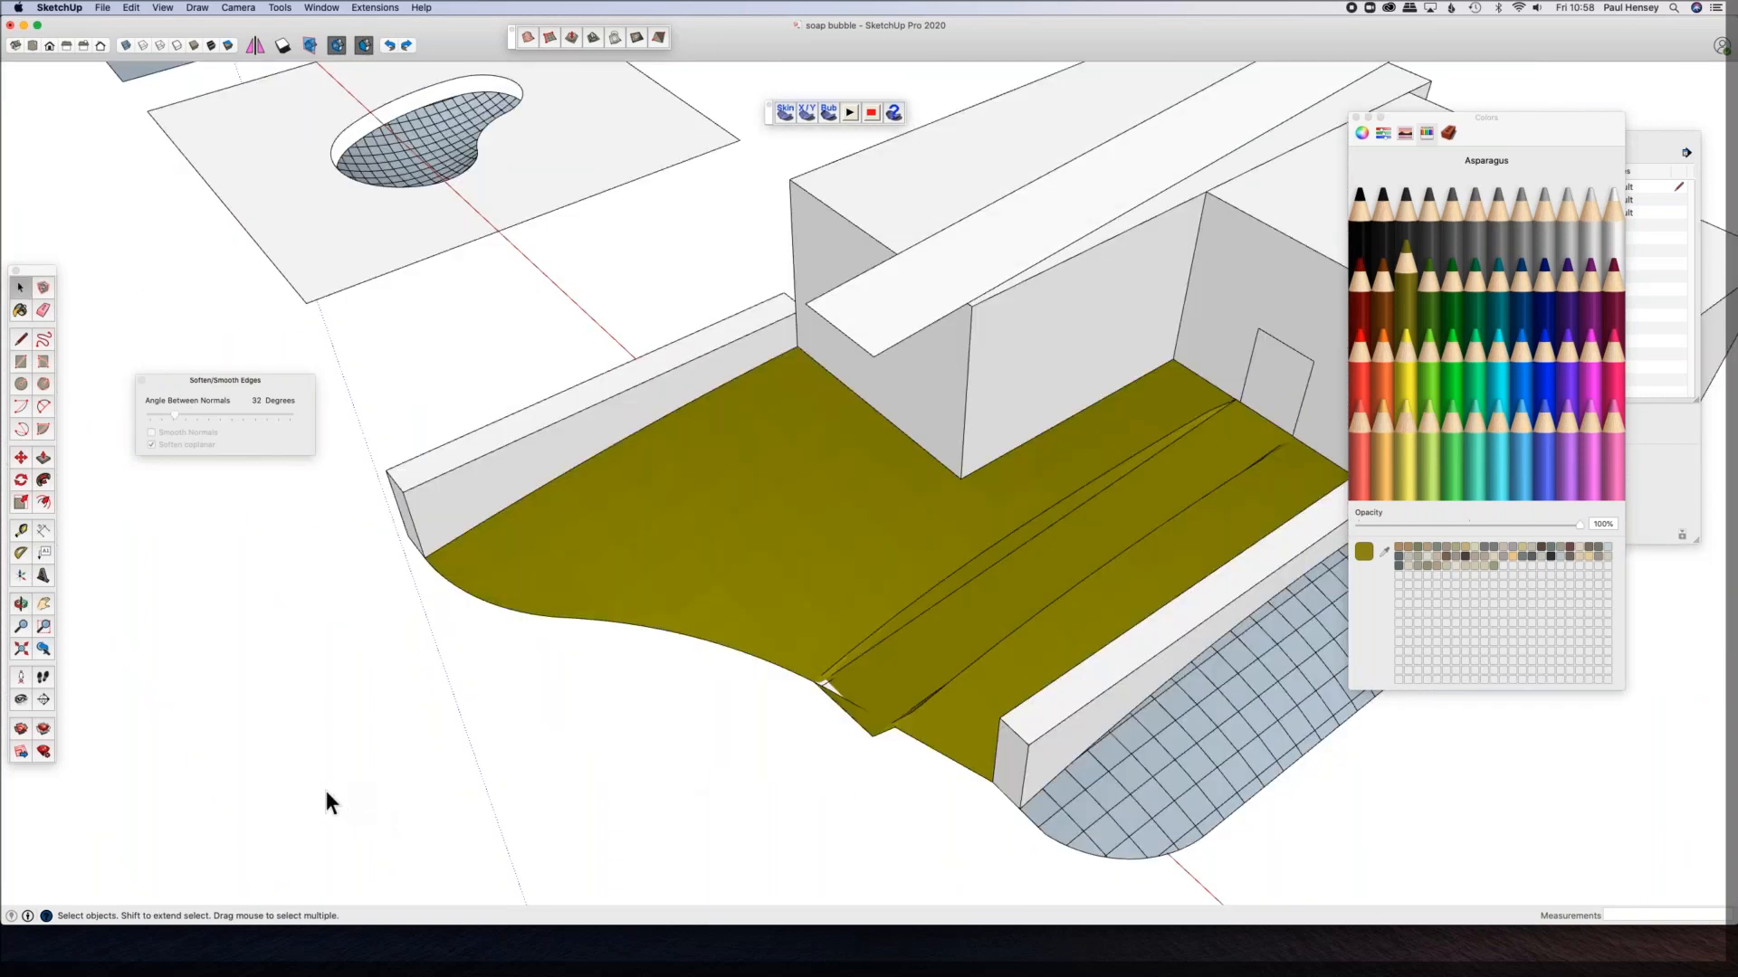
middle_drag(329, 702, 361, 680)
scroll(361, 680, down, 5)
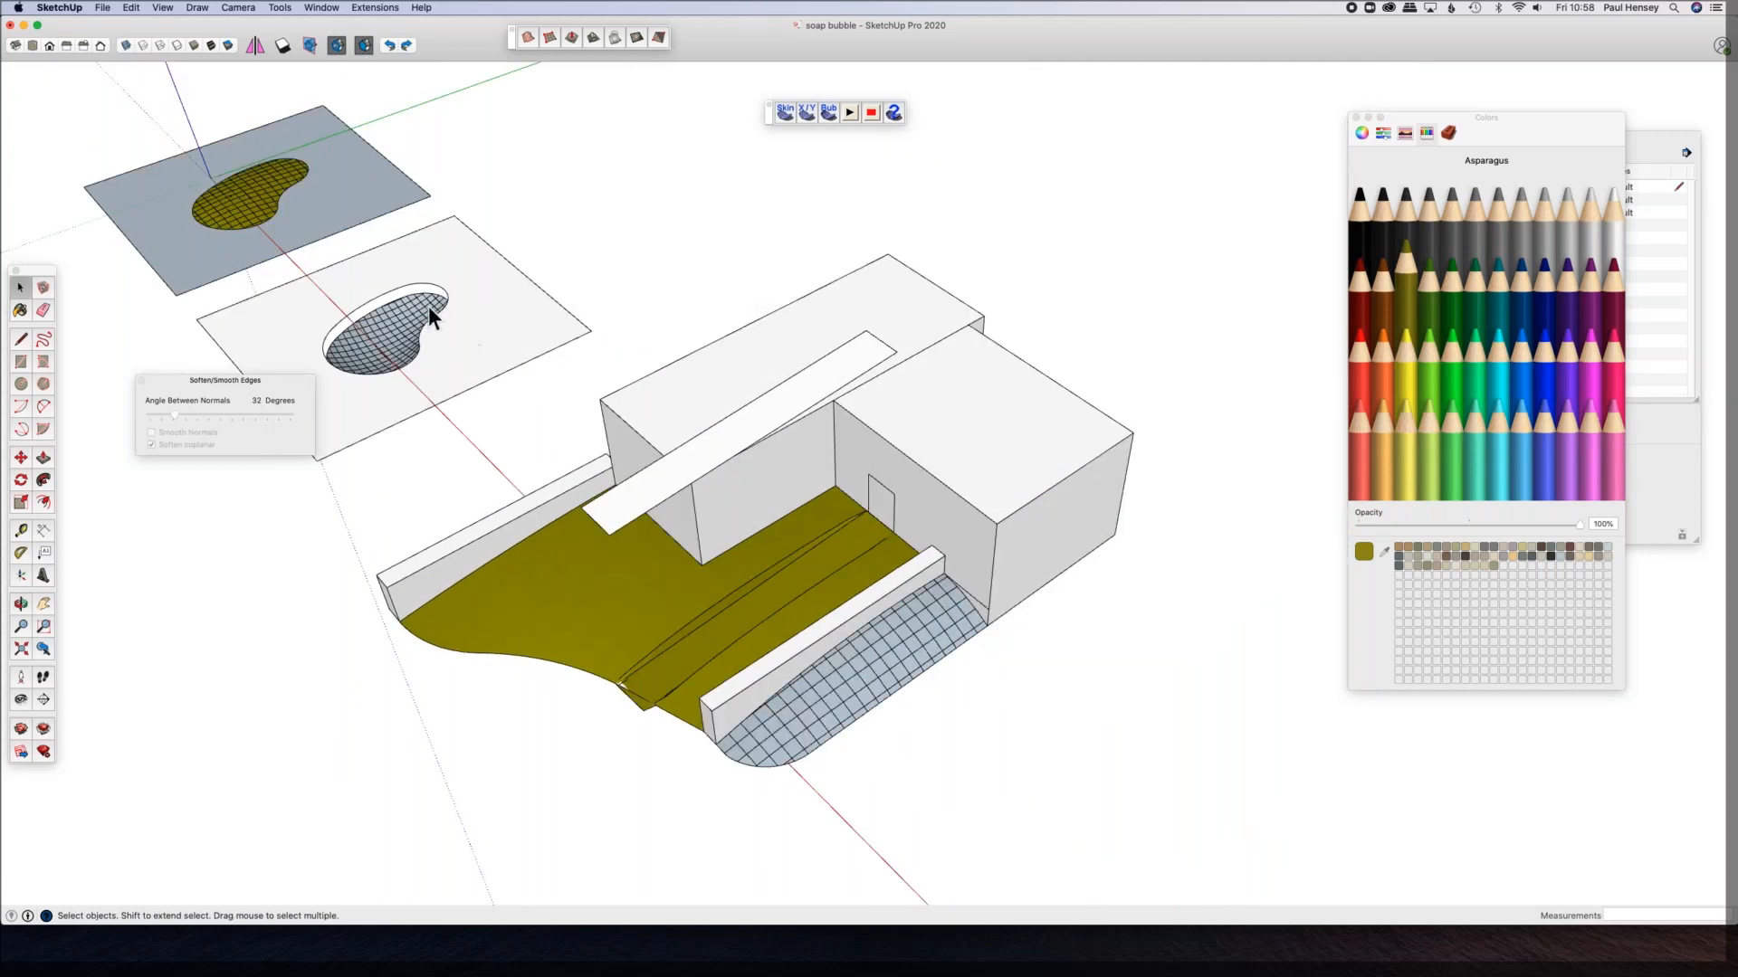
middle_drag(570, 659, 595, 426)
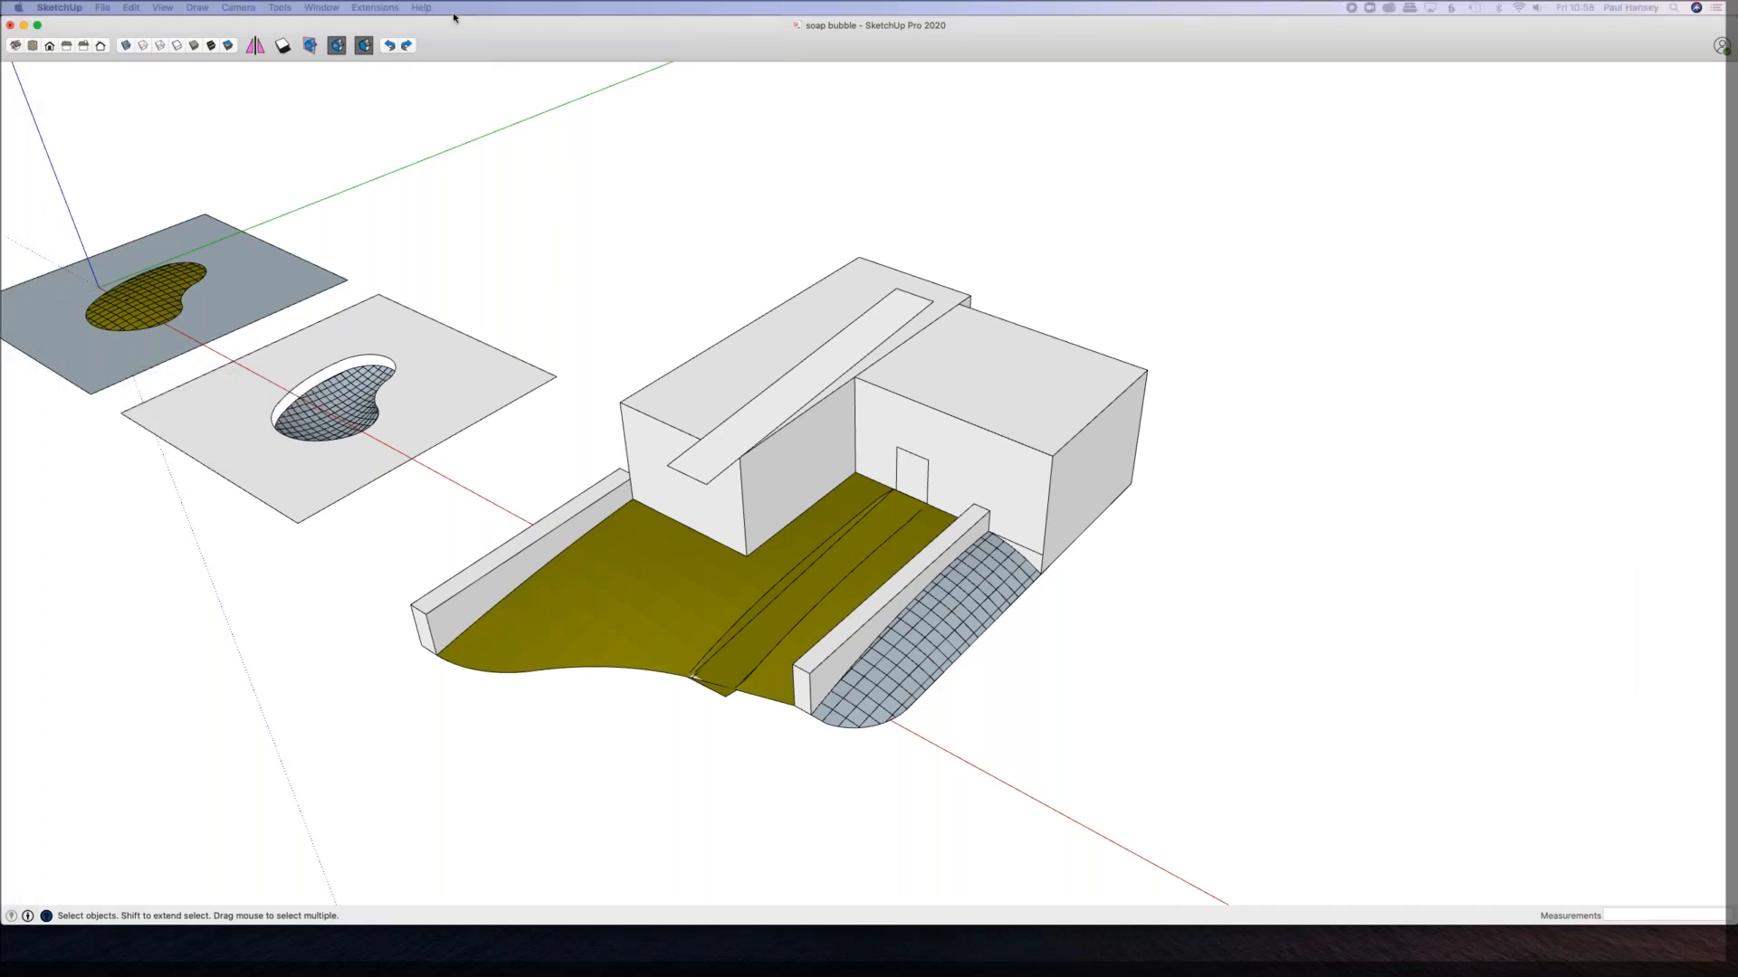
mouse_move(444, 28)
mouse_down()
mouse_move(523, 26)
mouse_move(460, 26)
mouse_up()
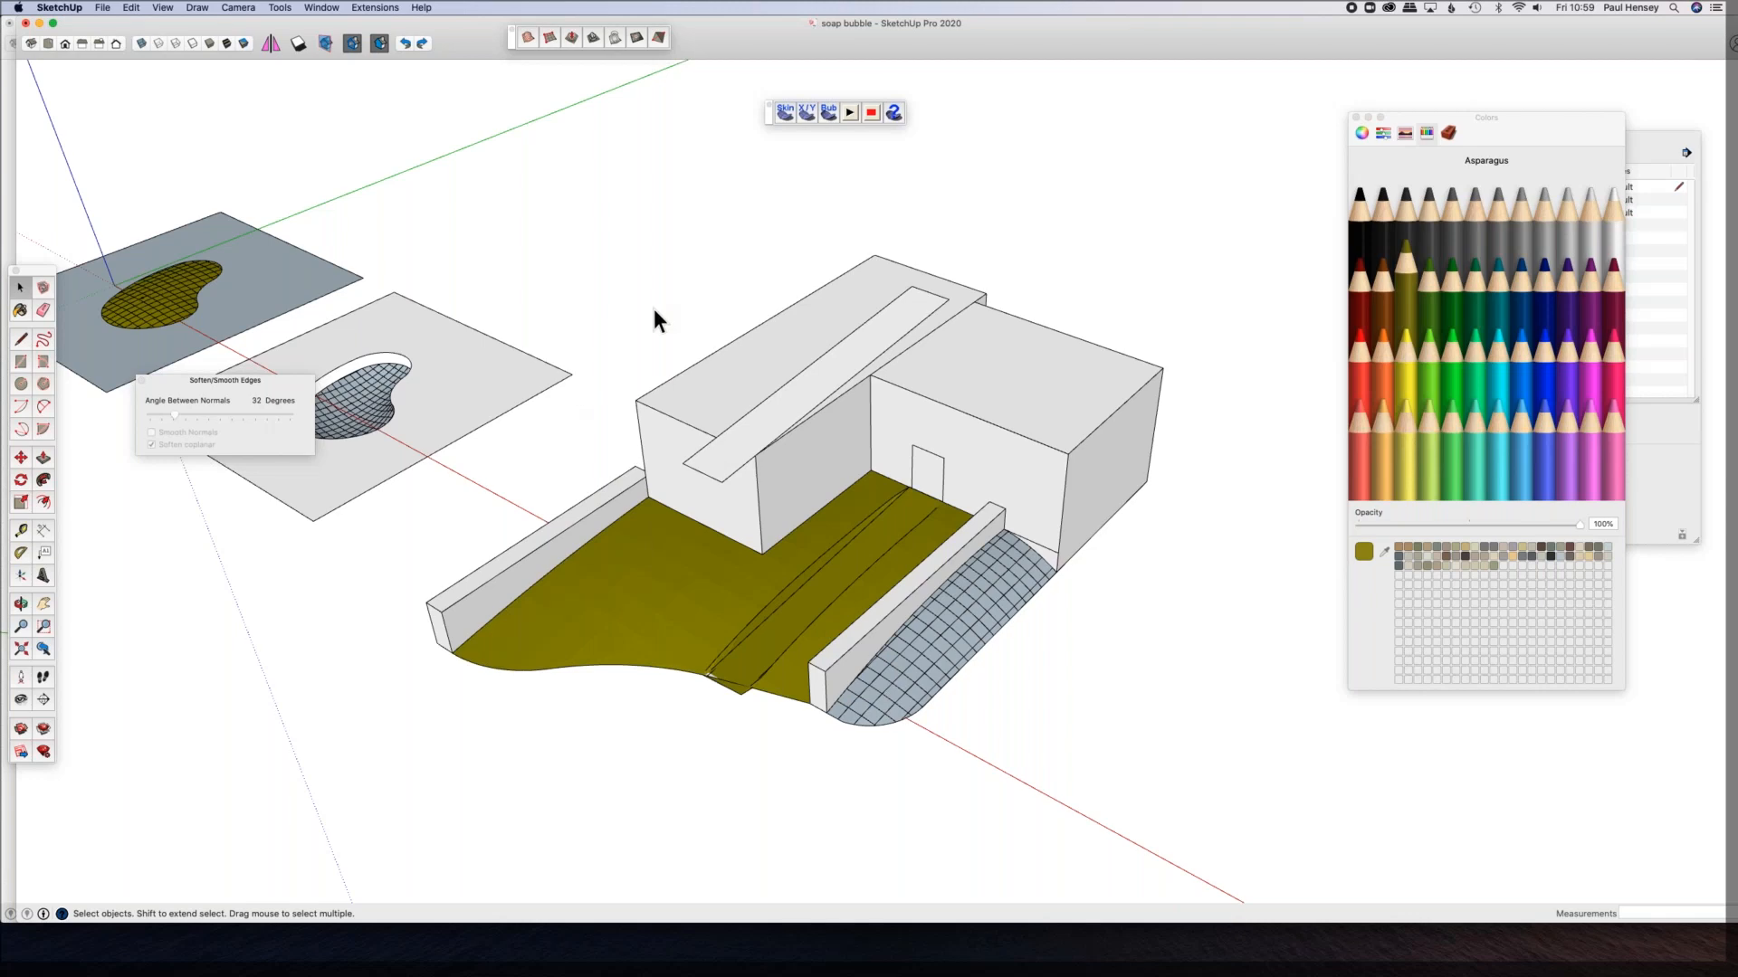
click(873, 362)
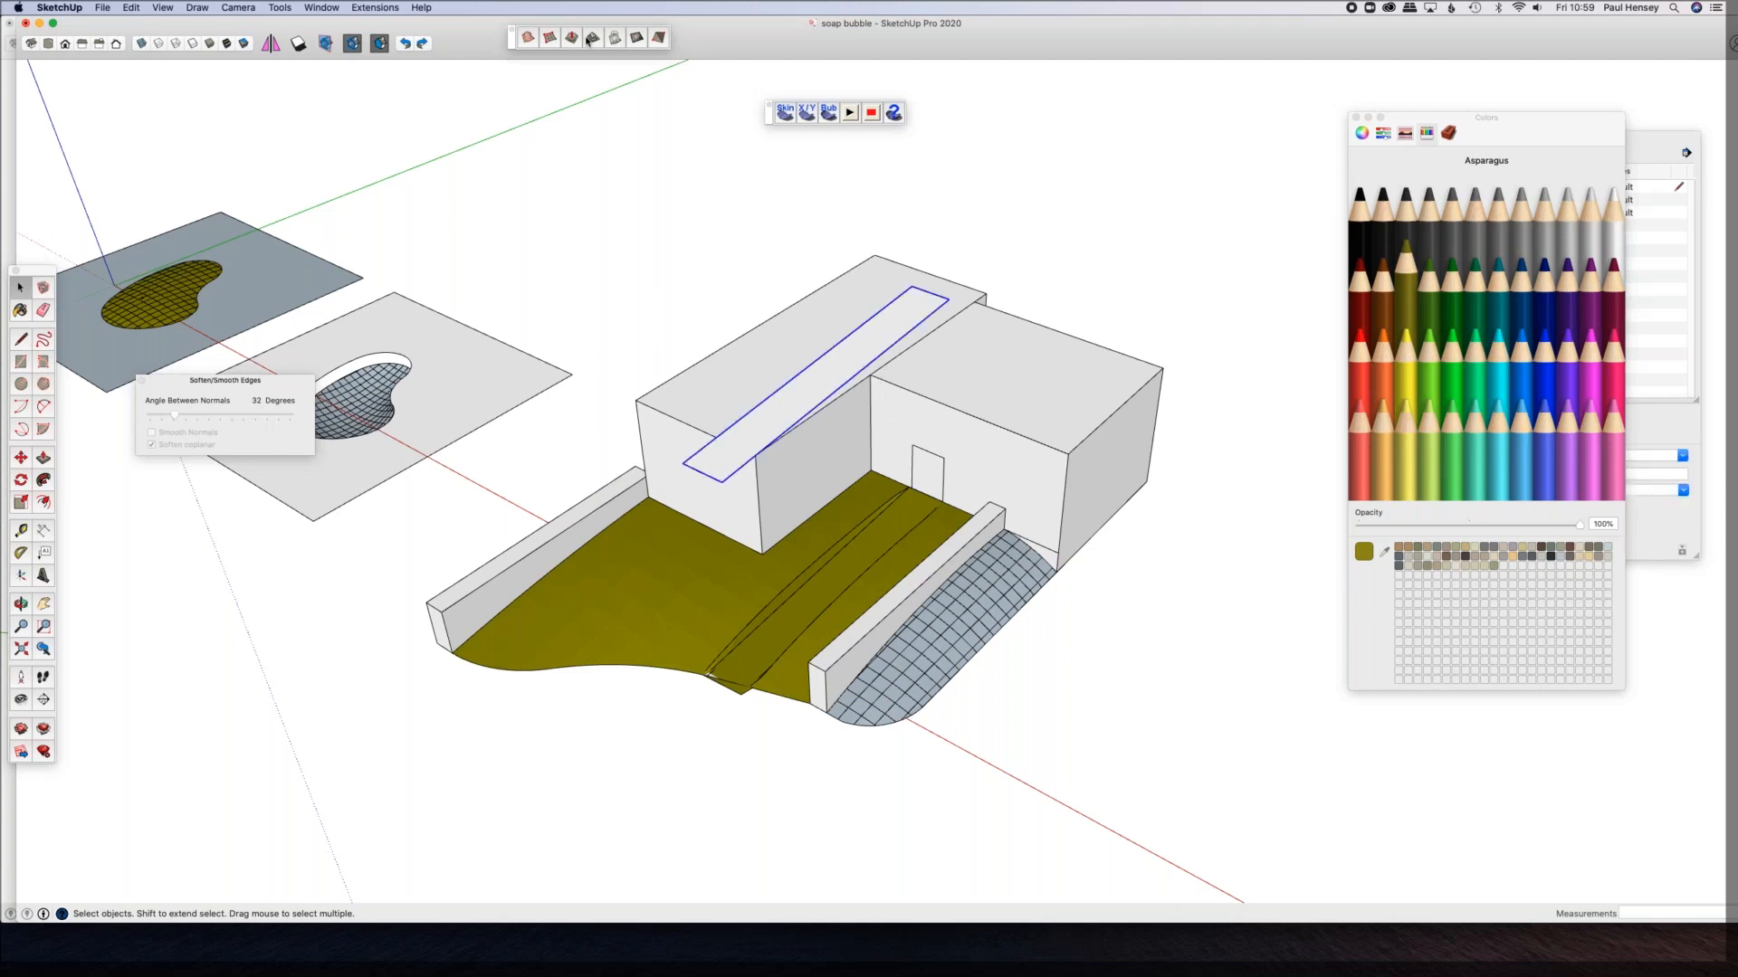
click(1229, 644)
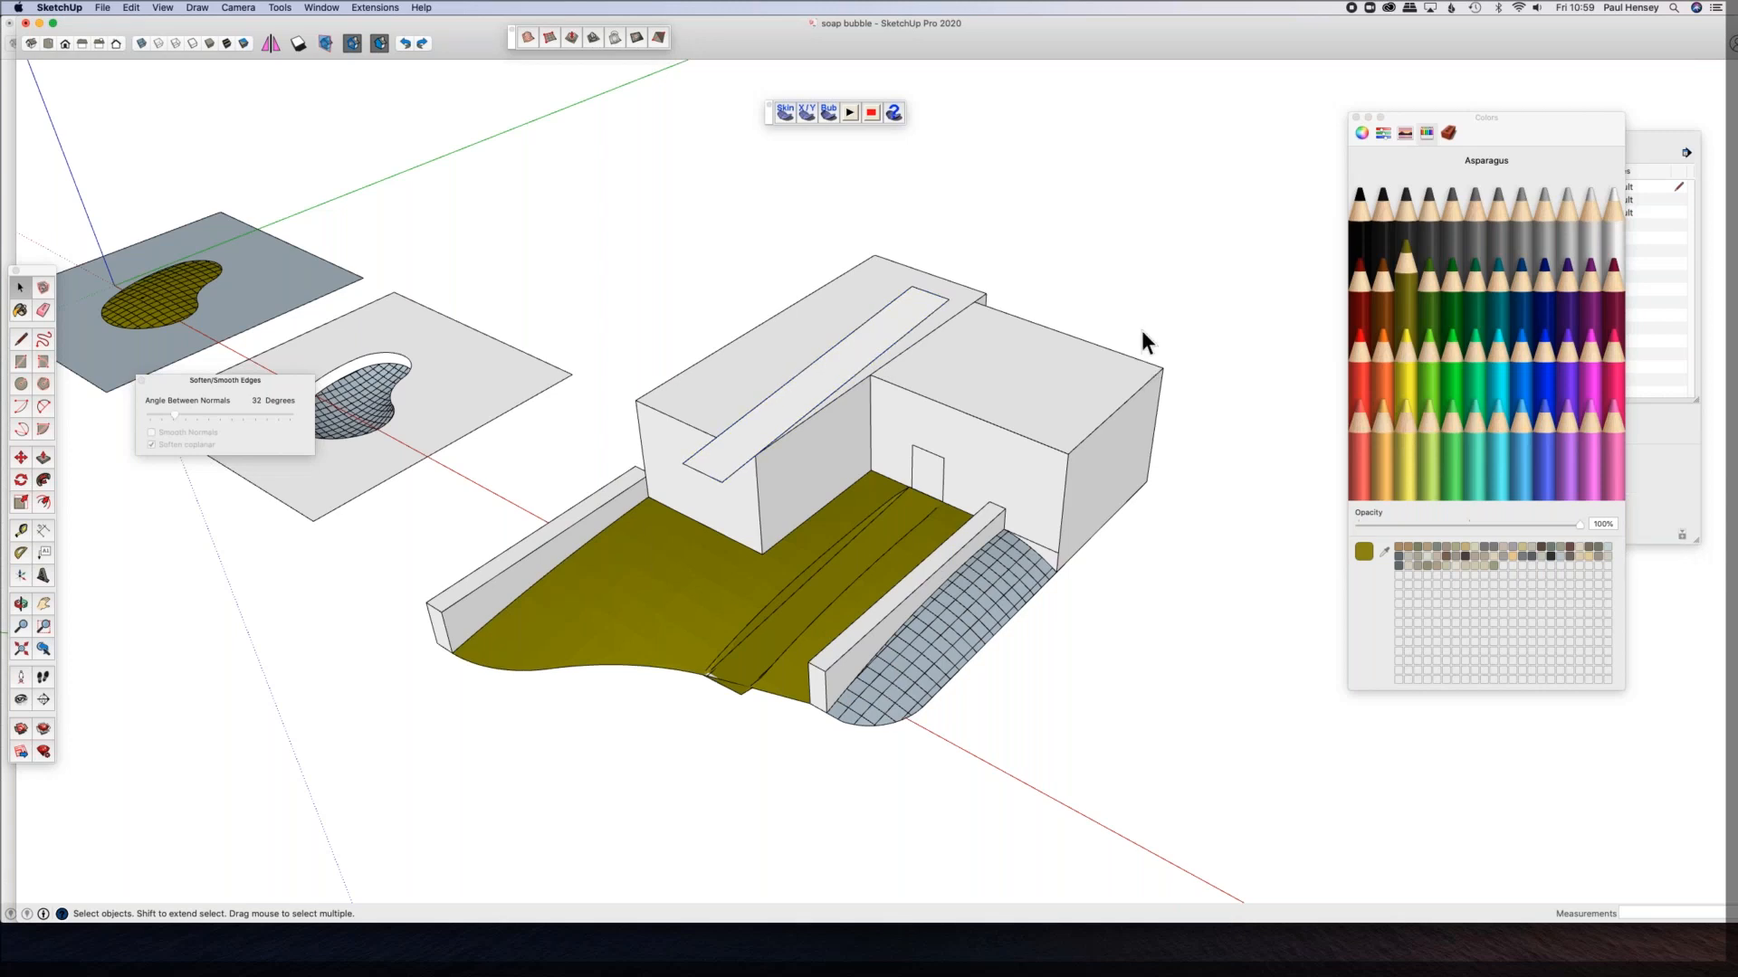
Step: Undo the painting, softening and stamping of the path on the sloping skin between the walls
key(super+z)
key(super+z)
key(super+z)
key(super+z)
key(super+z)
key(super+z)
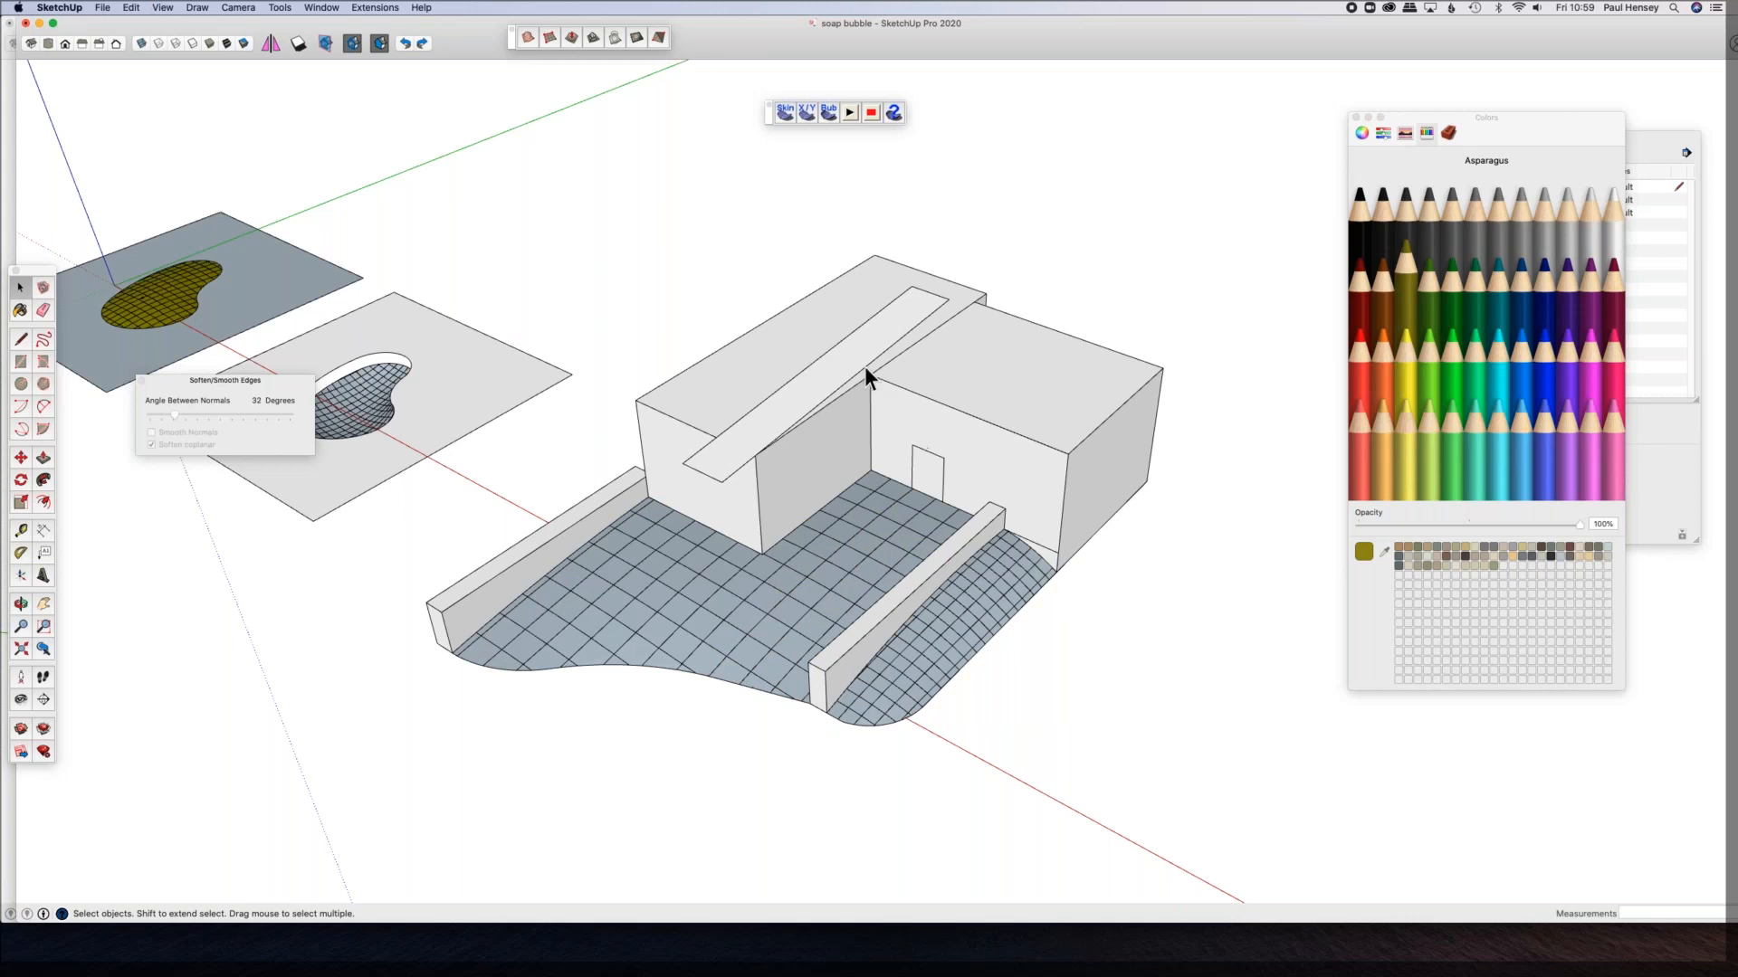
Step: Drape the path rectangle above the building onto the sloping skin between the walls
click(867, 352)
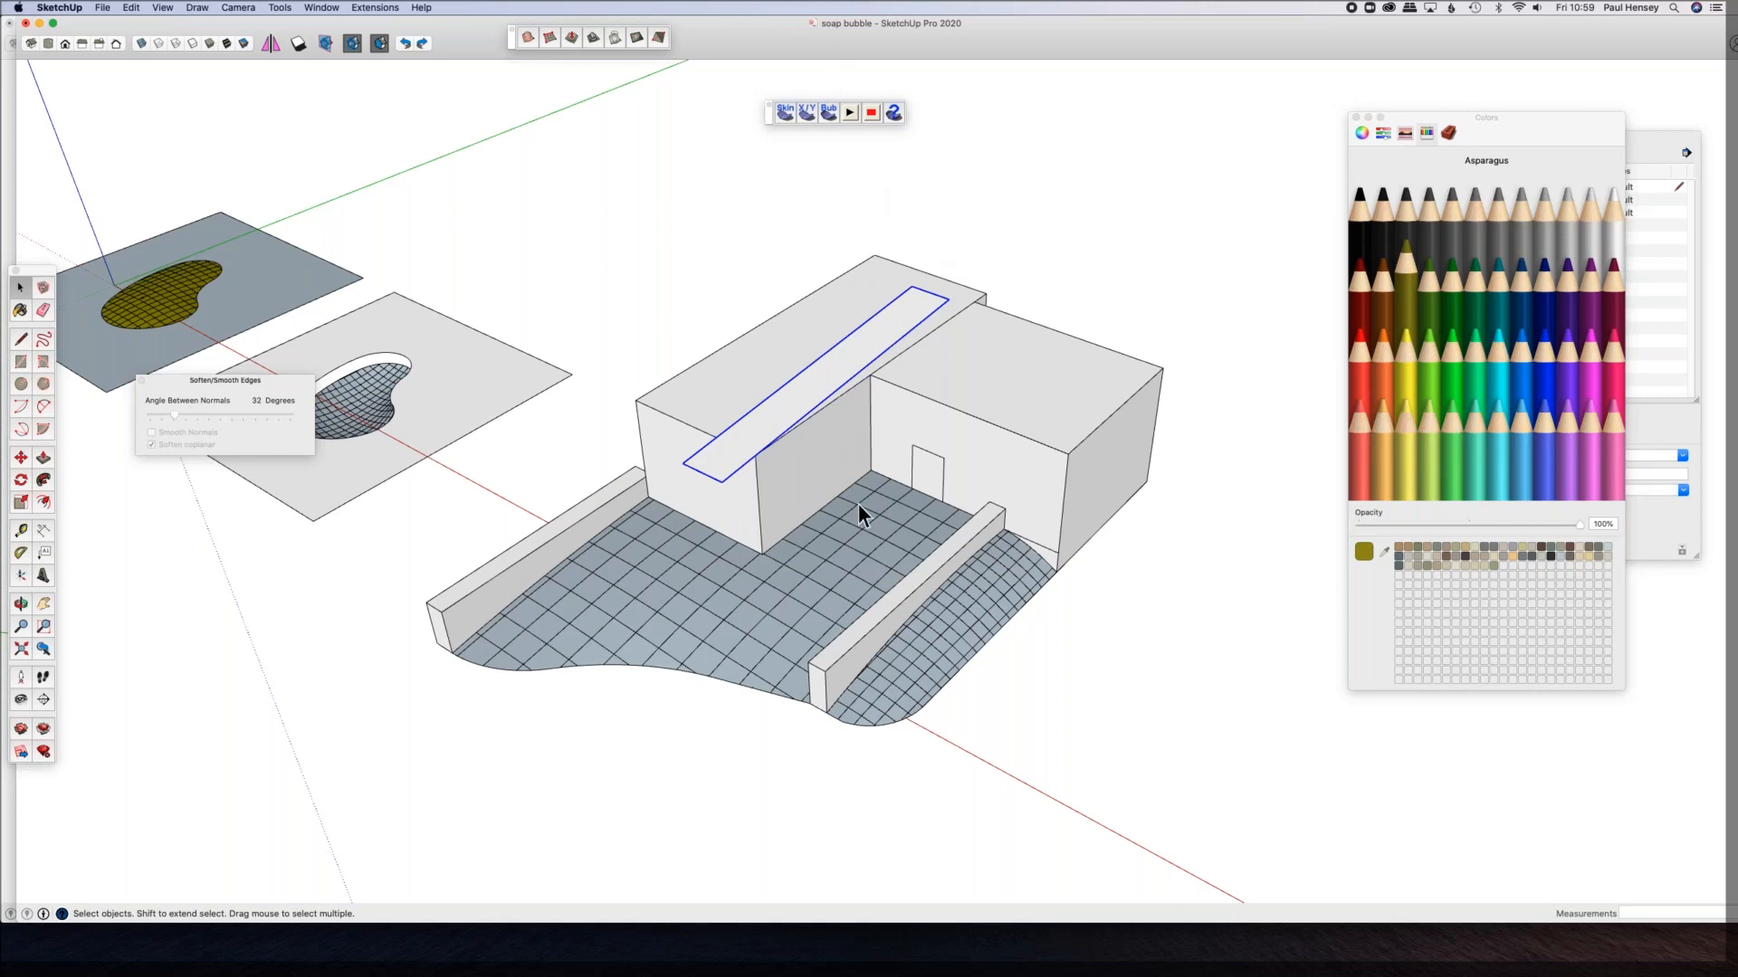
click(615, 40)
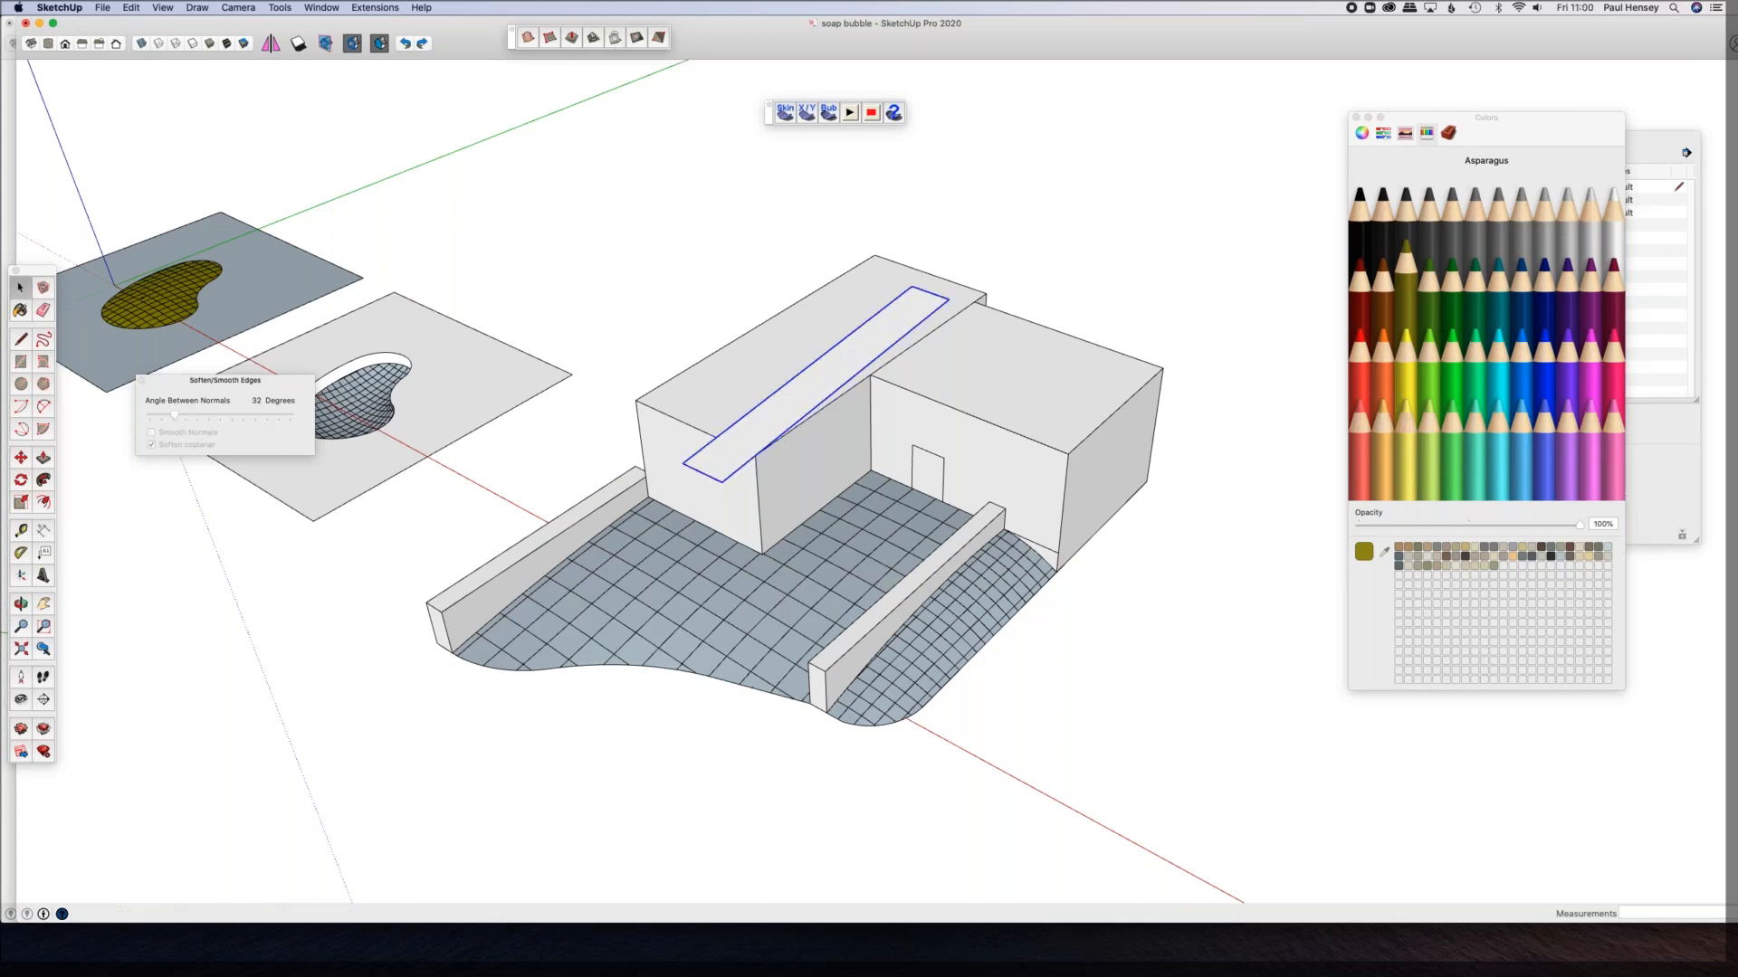
click(615, 40)
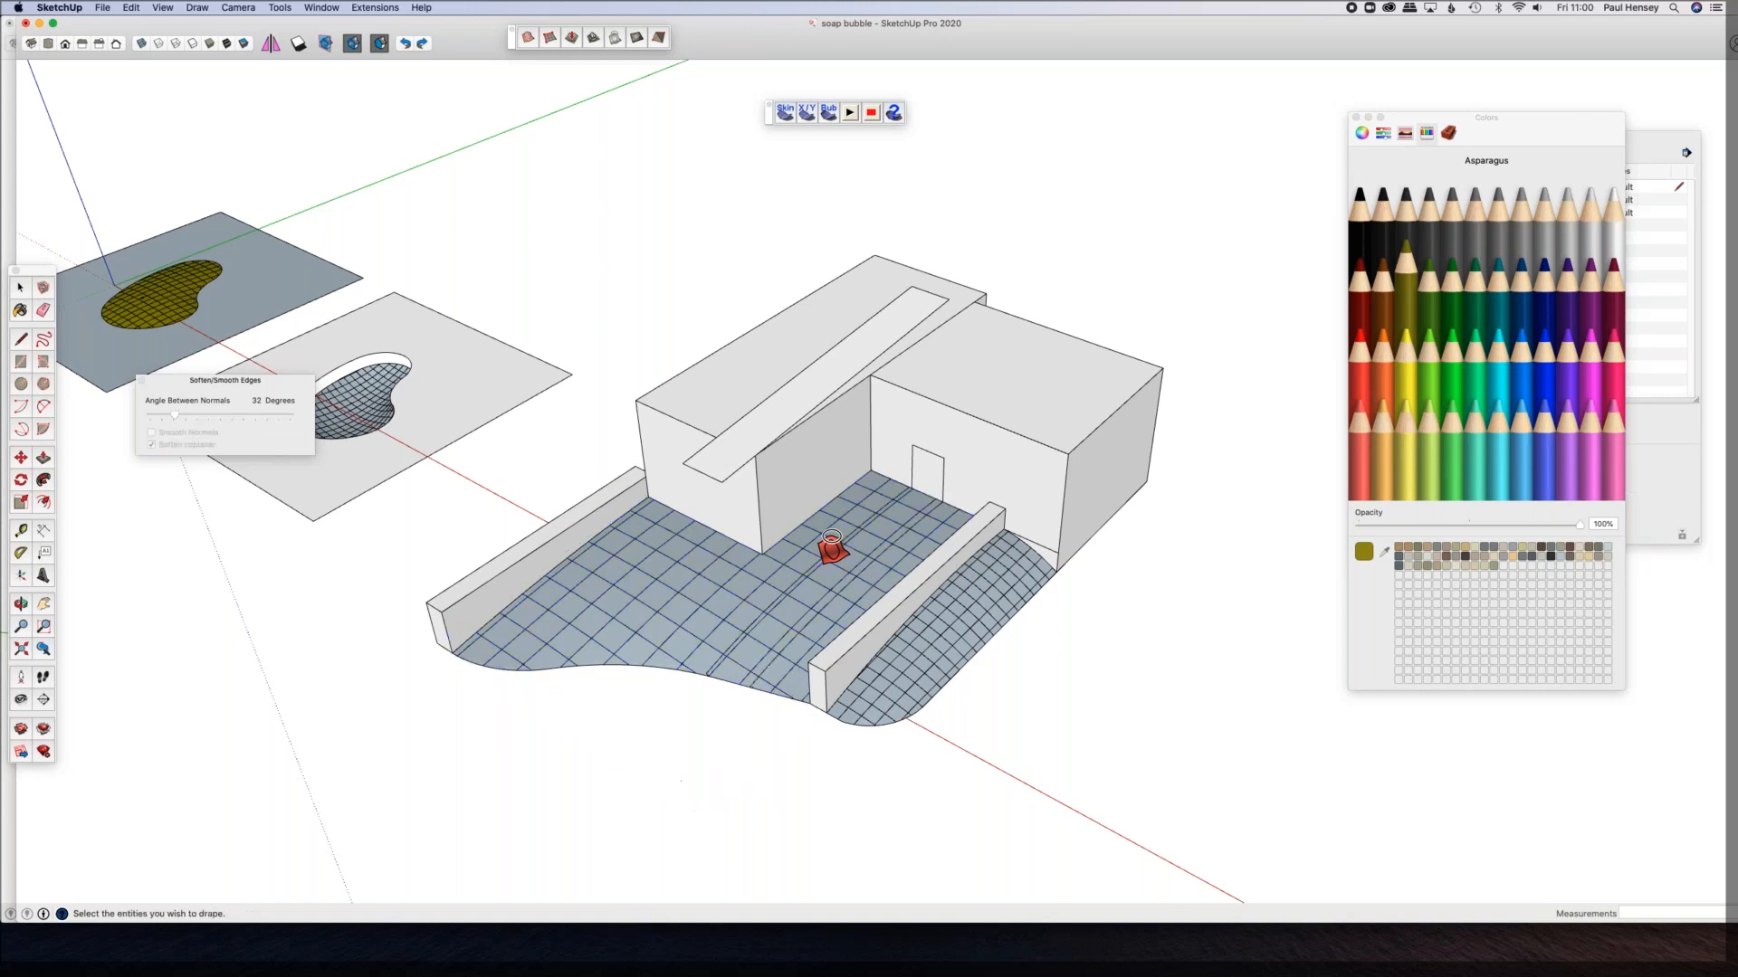
click(990, 601)
Step: Open the draped skin group and paint the two rows of path faces nearest the door with the Nickel colour
middle_drag(989, 601, 992, 543)
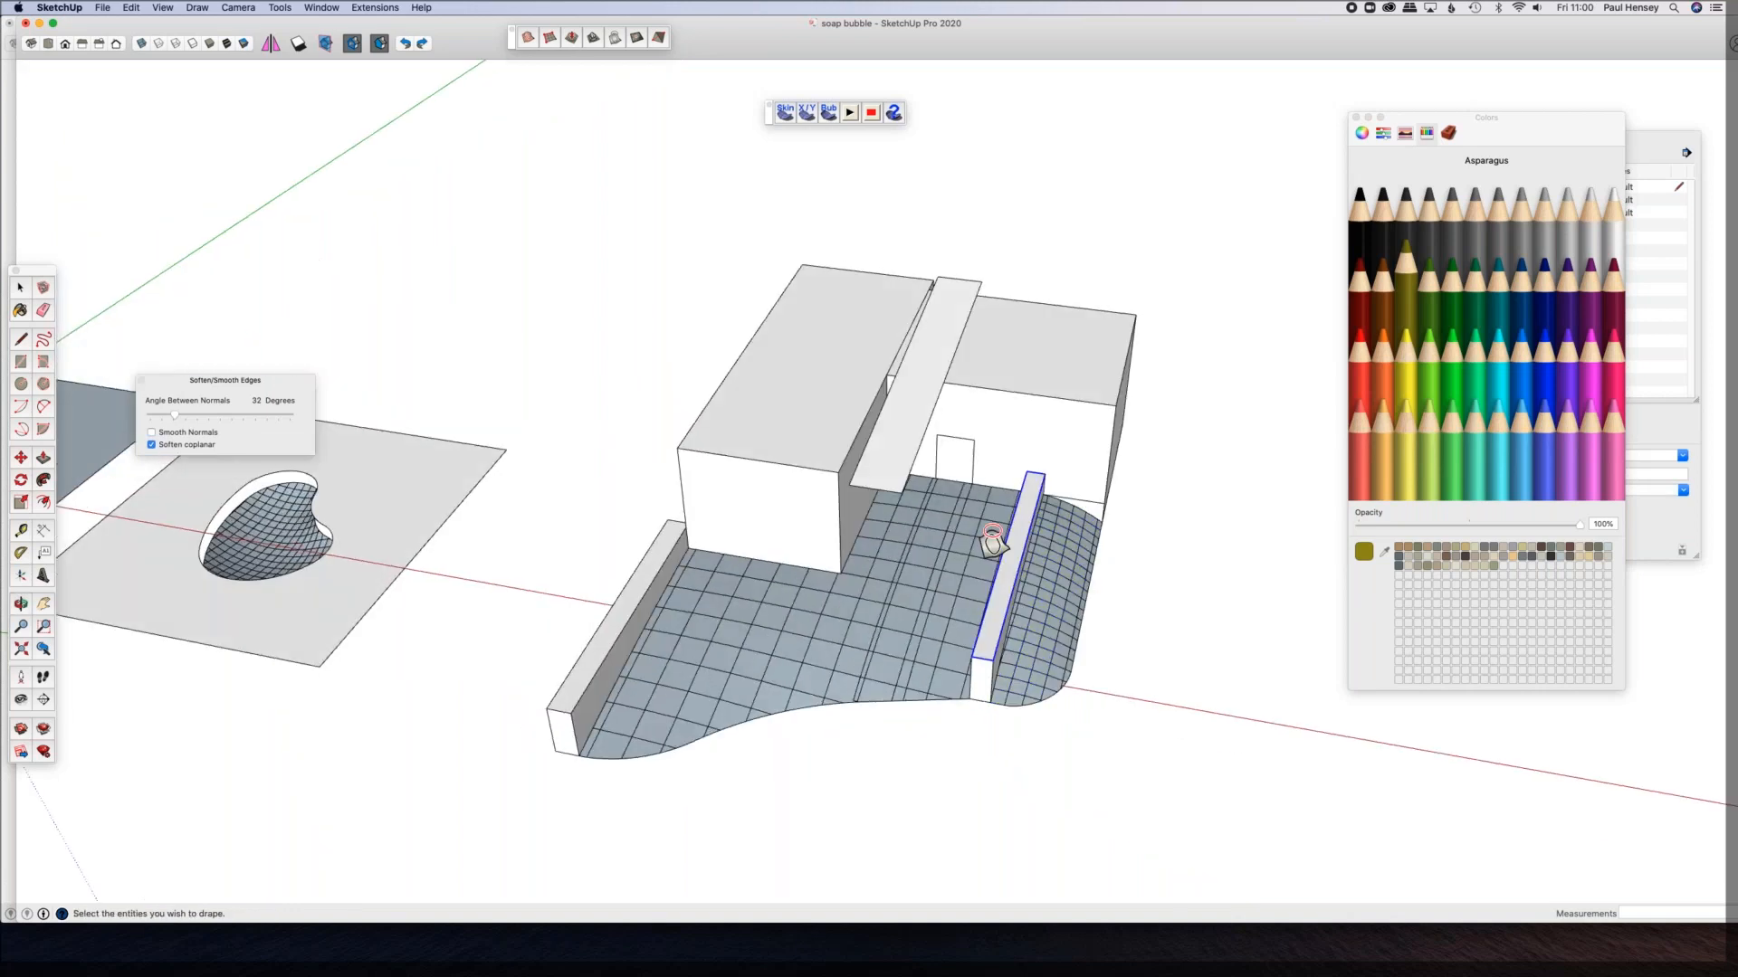
scroll(952, 509, up, 6)
key(space)
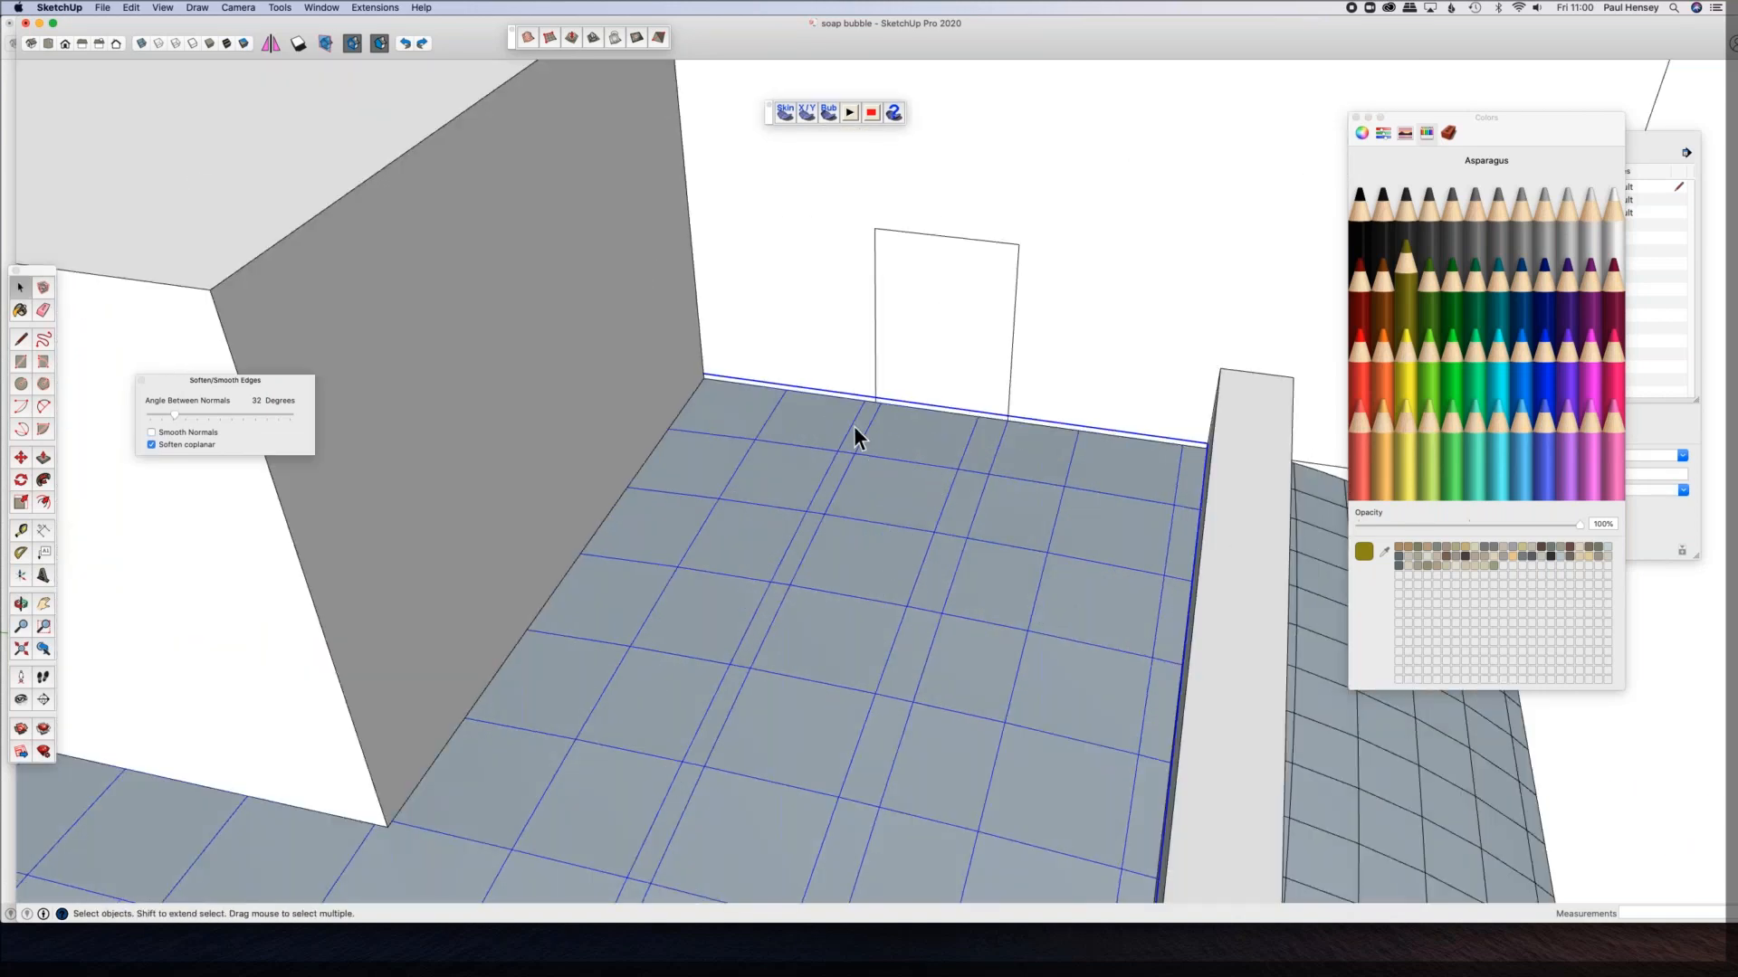
click(905, 434)
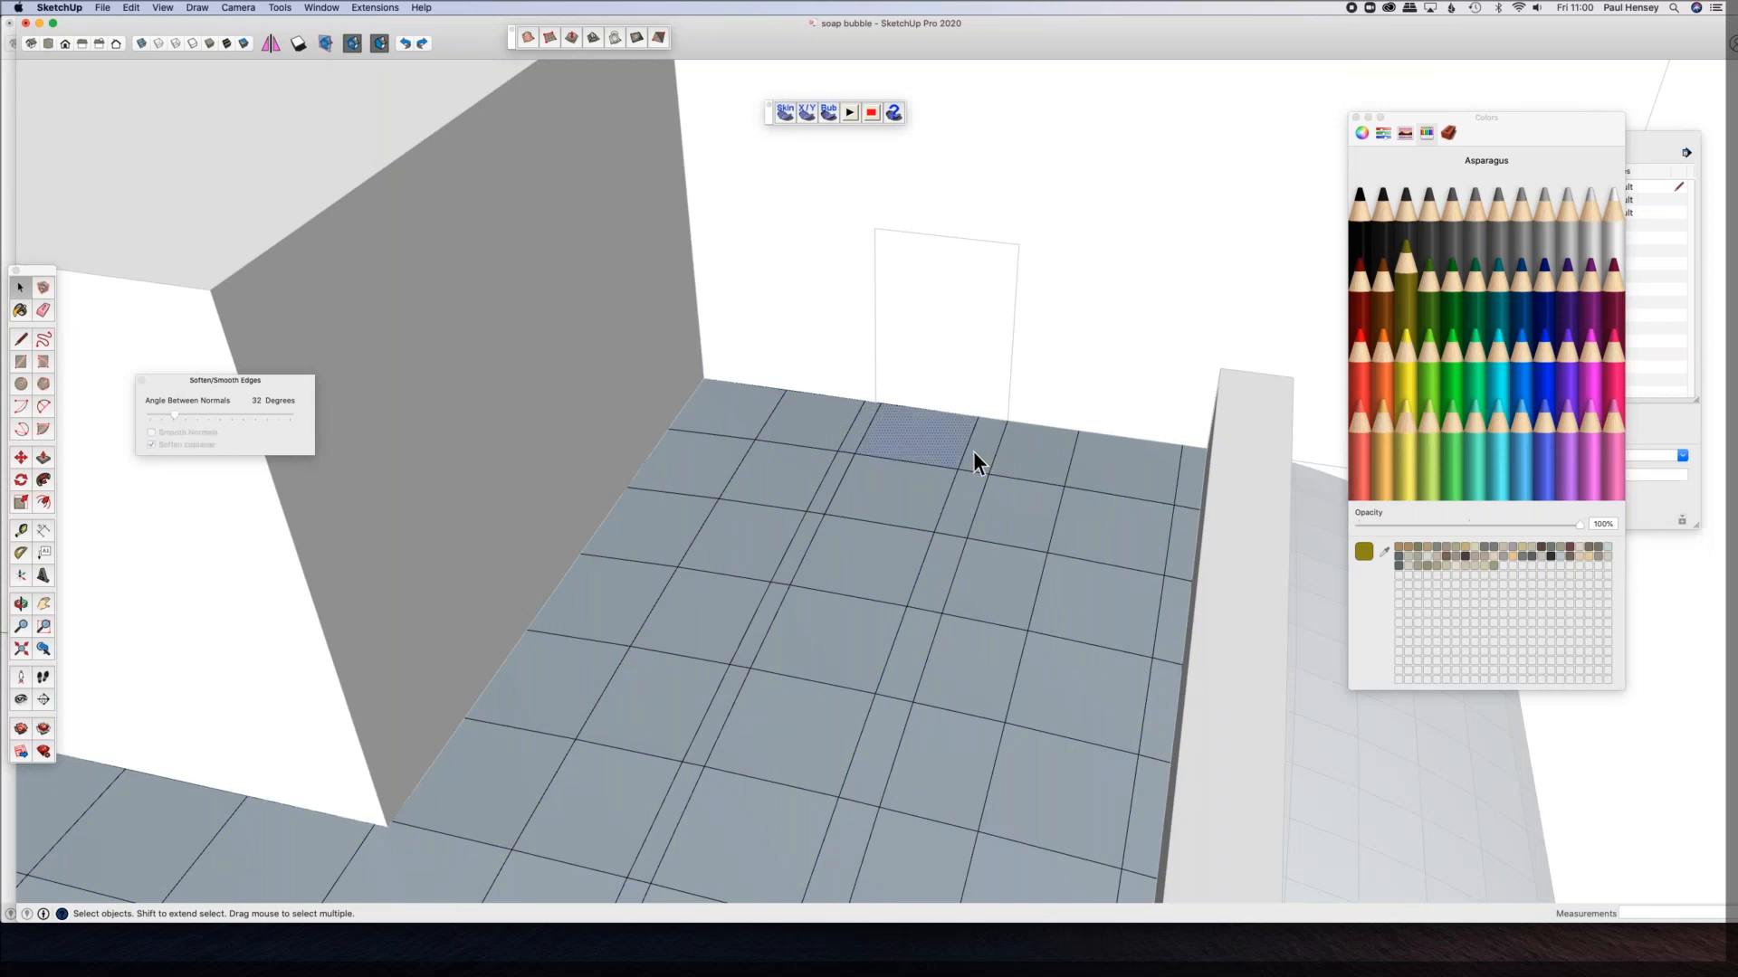
click(1498, 236)
click(860, 426)
click(923, 427)
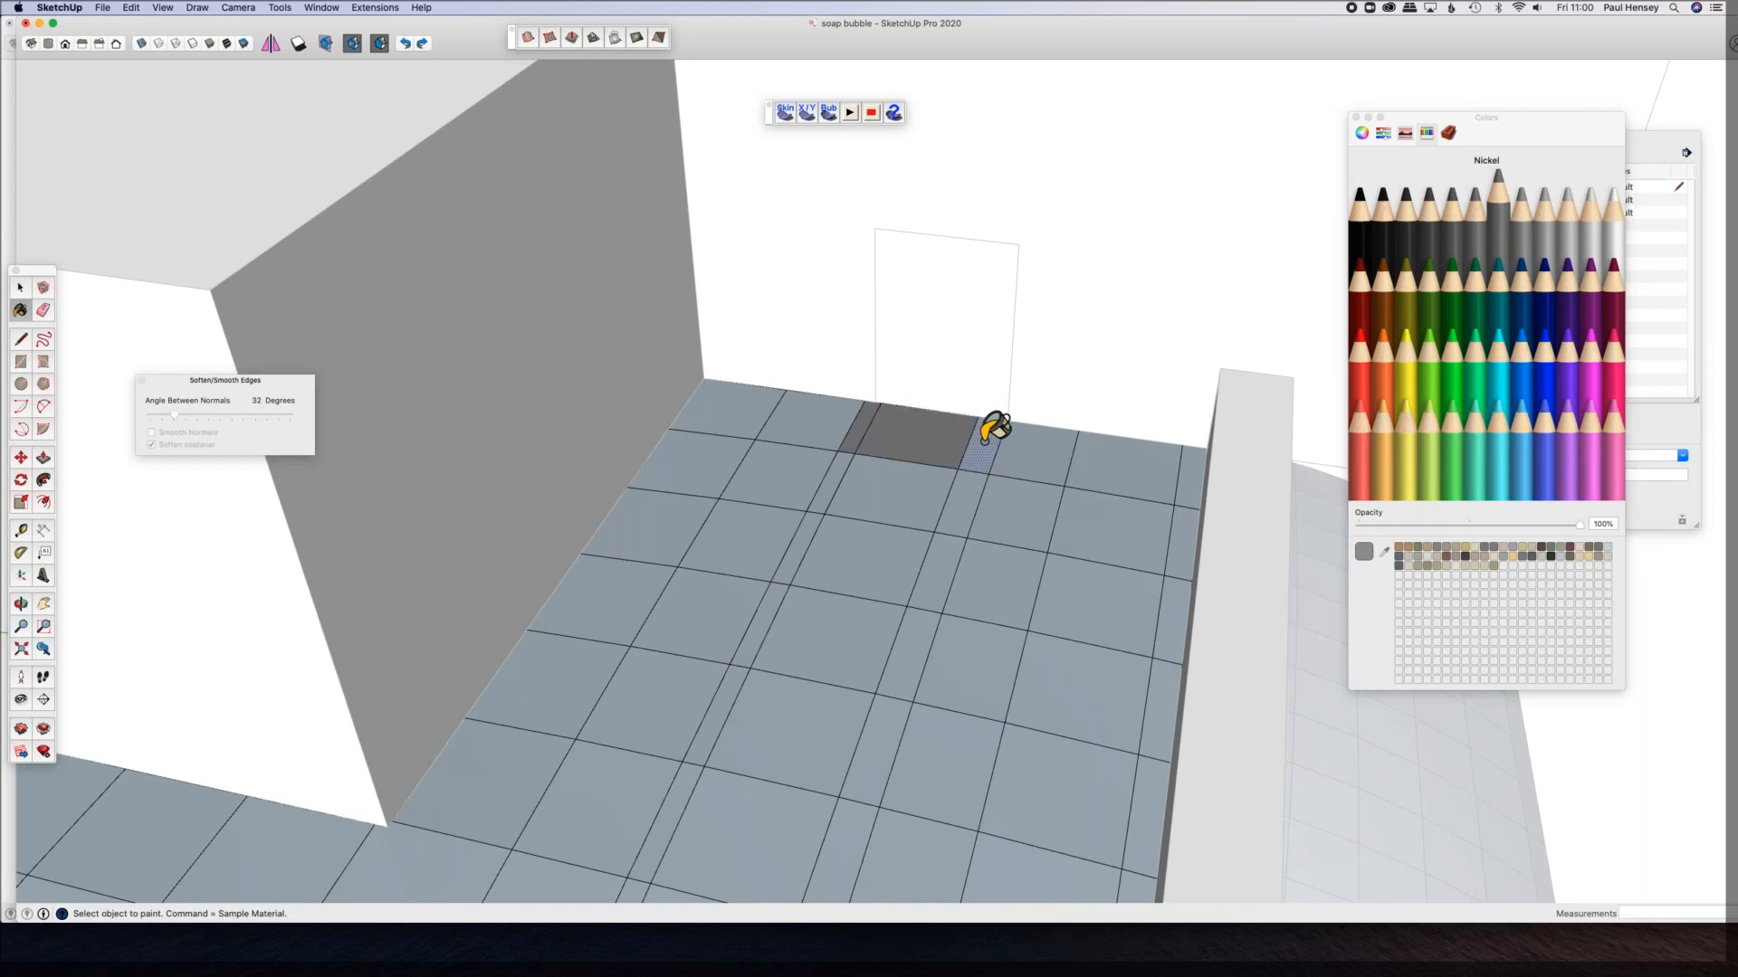
click(952, 507)
click(851, 489)
click(830, 493)
click(813, 529)
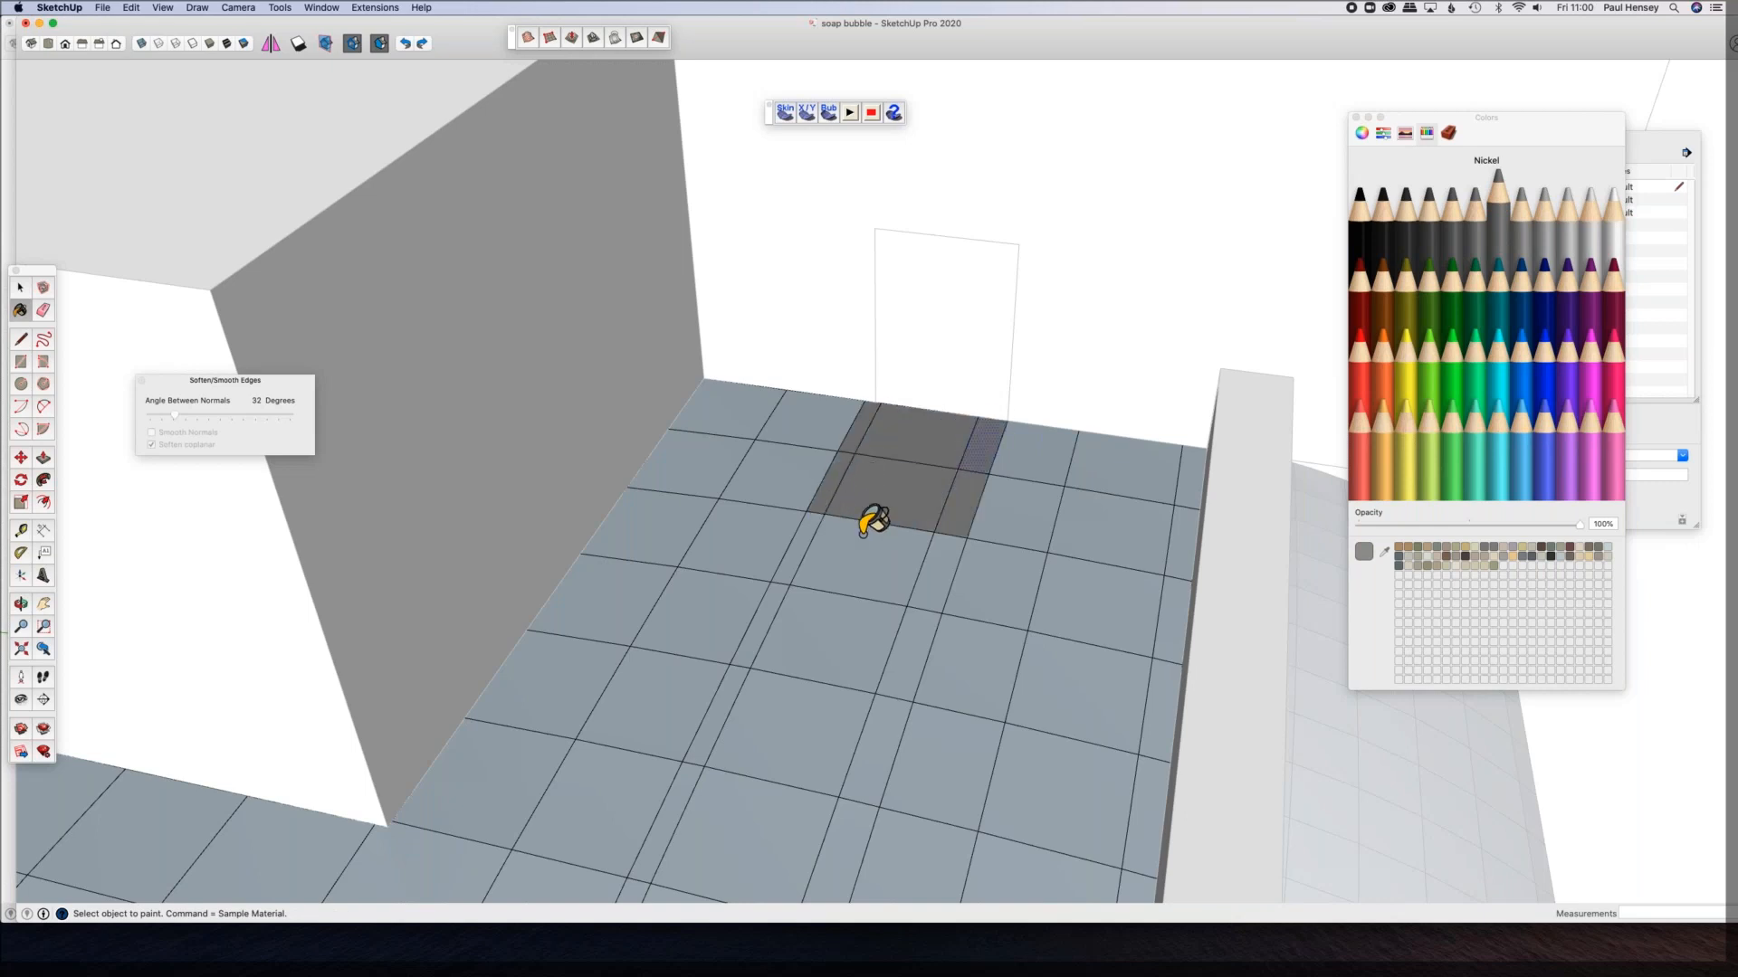
Step: Paint the next two rows of draped path faces away from the door with the Nickel colour
click(863, 536)
click(926, 587)
click(892, 635)
click(916, 639)
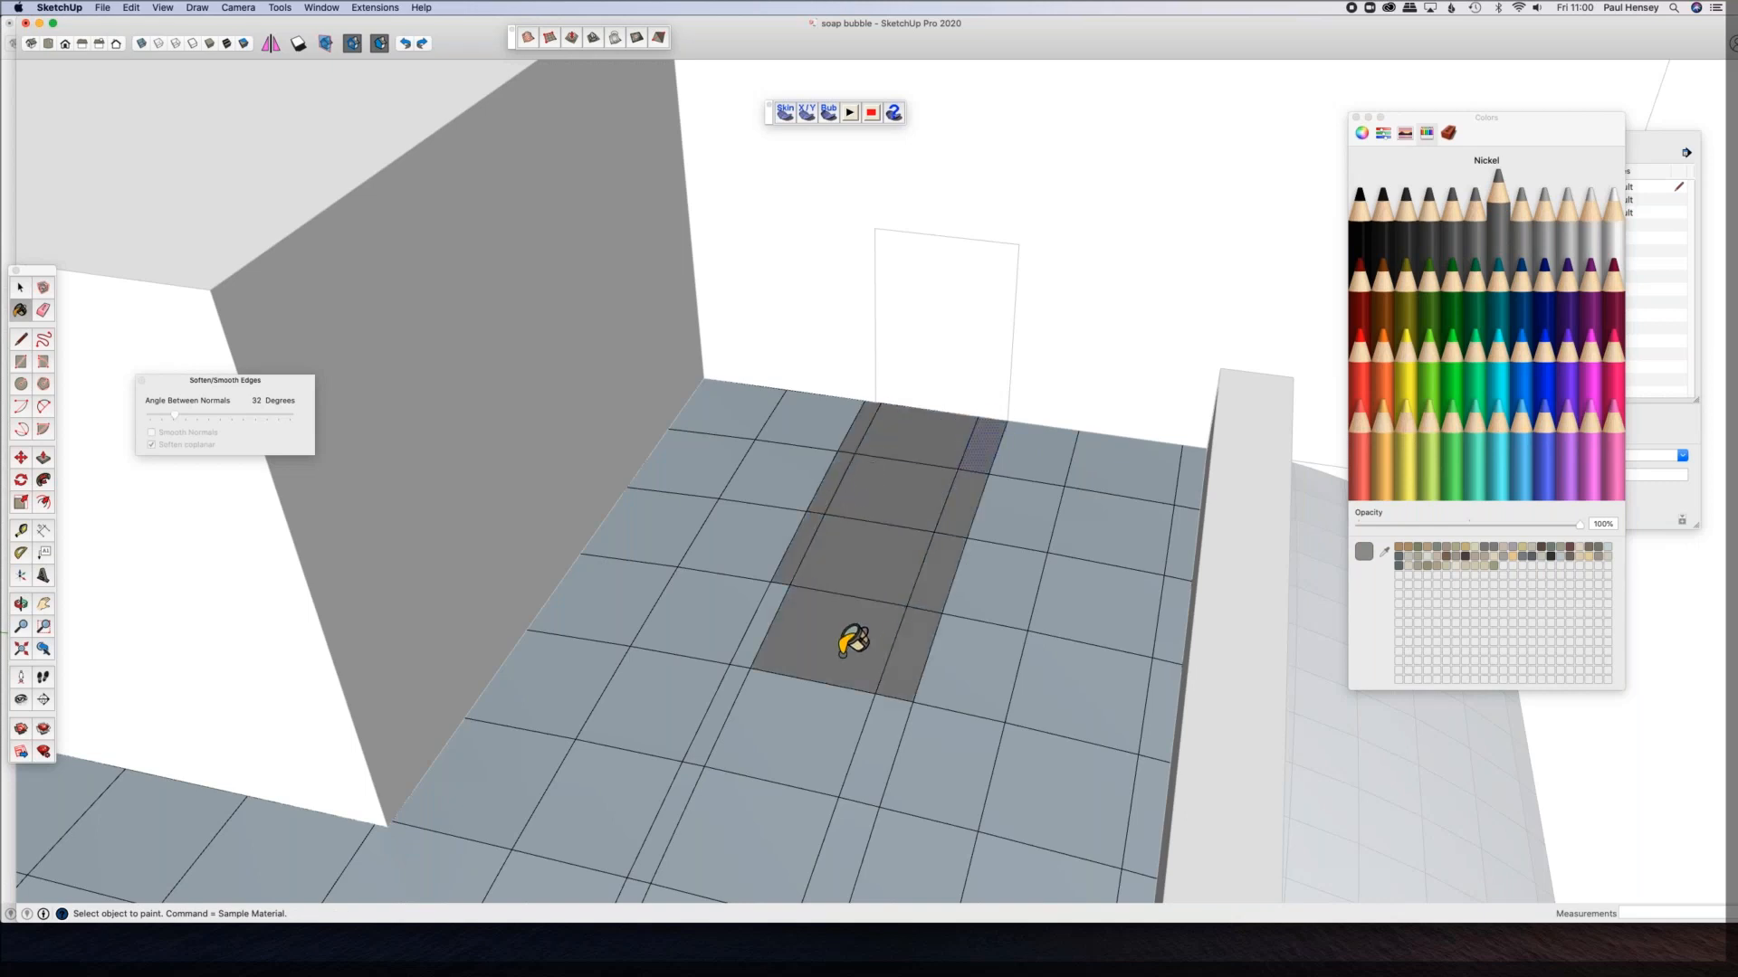
click(772, 629)
click(751, 624)
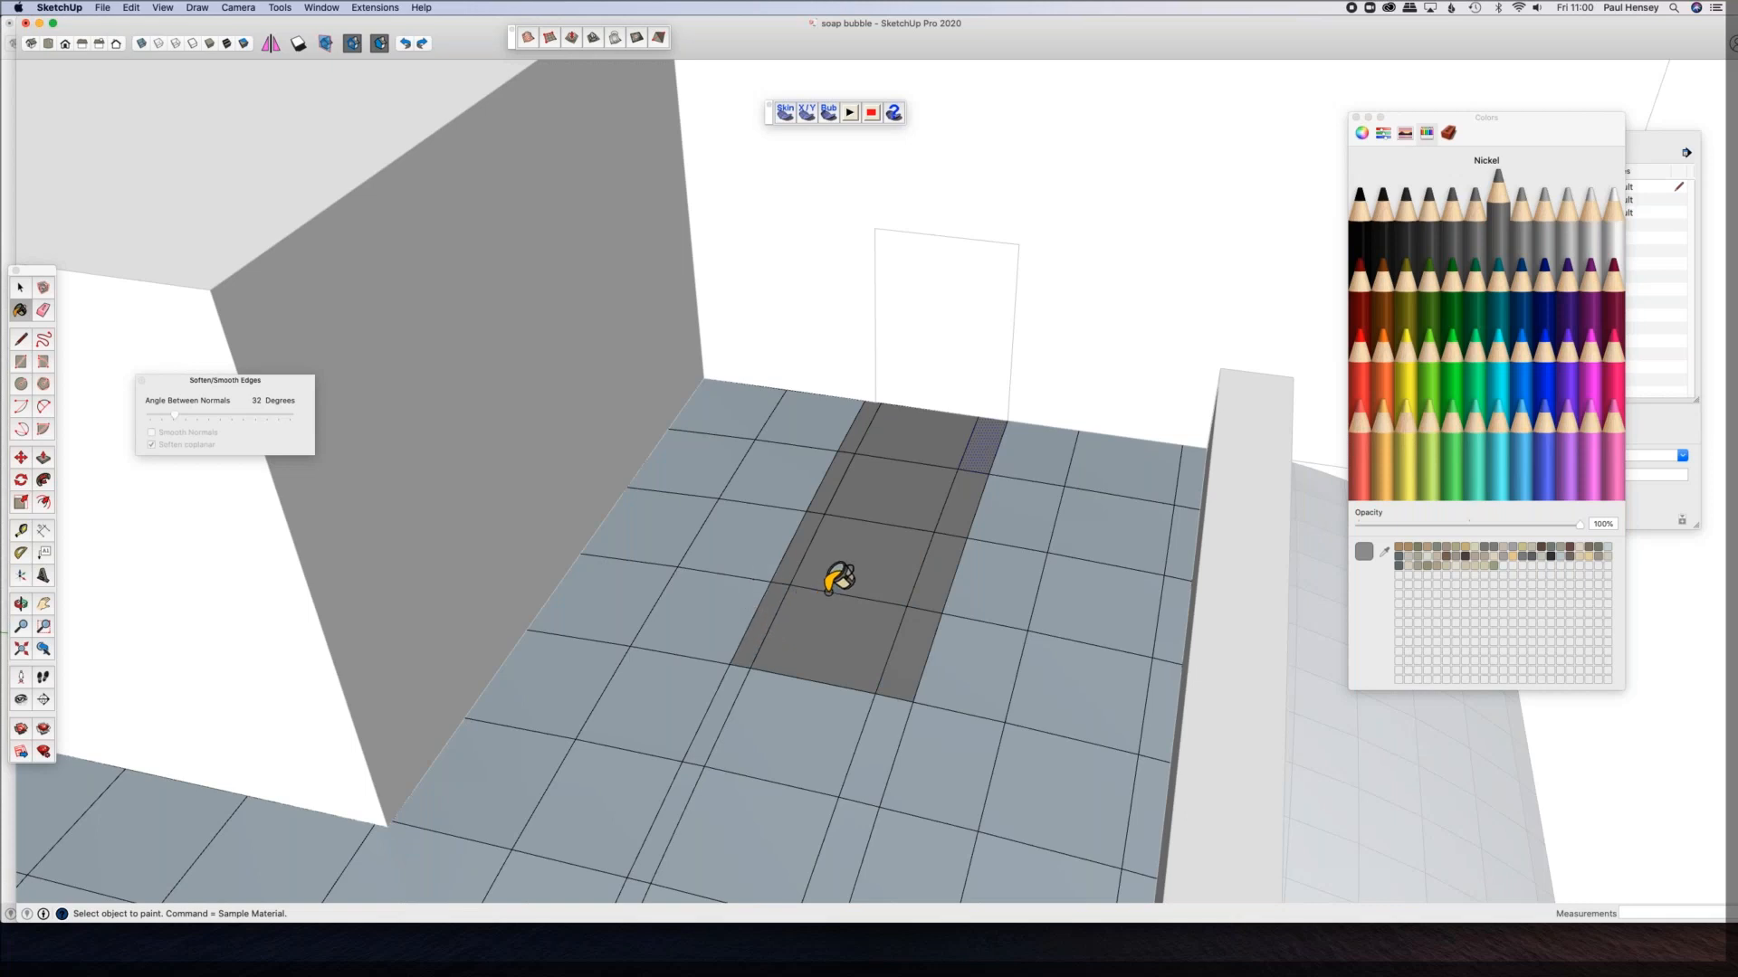
scroll(831, 541, down, 2)
scroll(839, 540, down, 5)
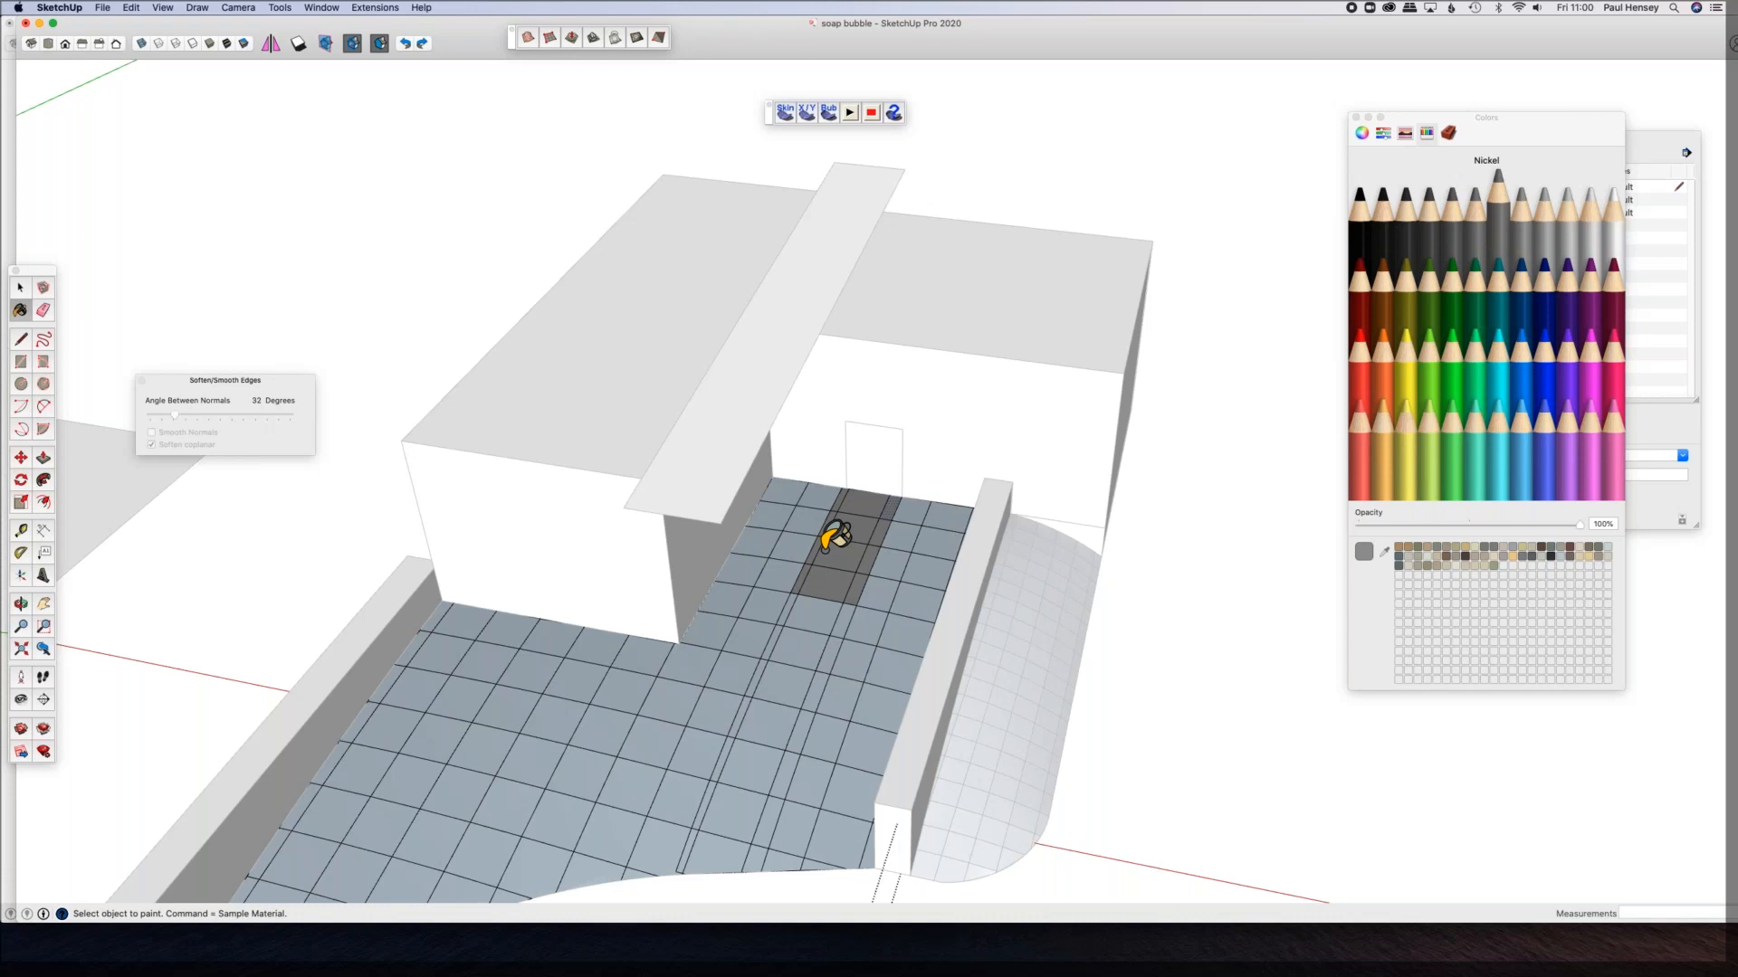
key(space)
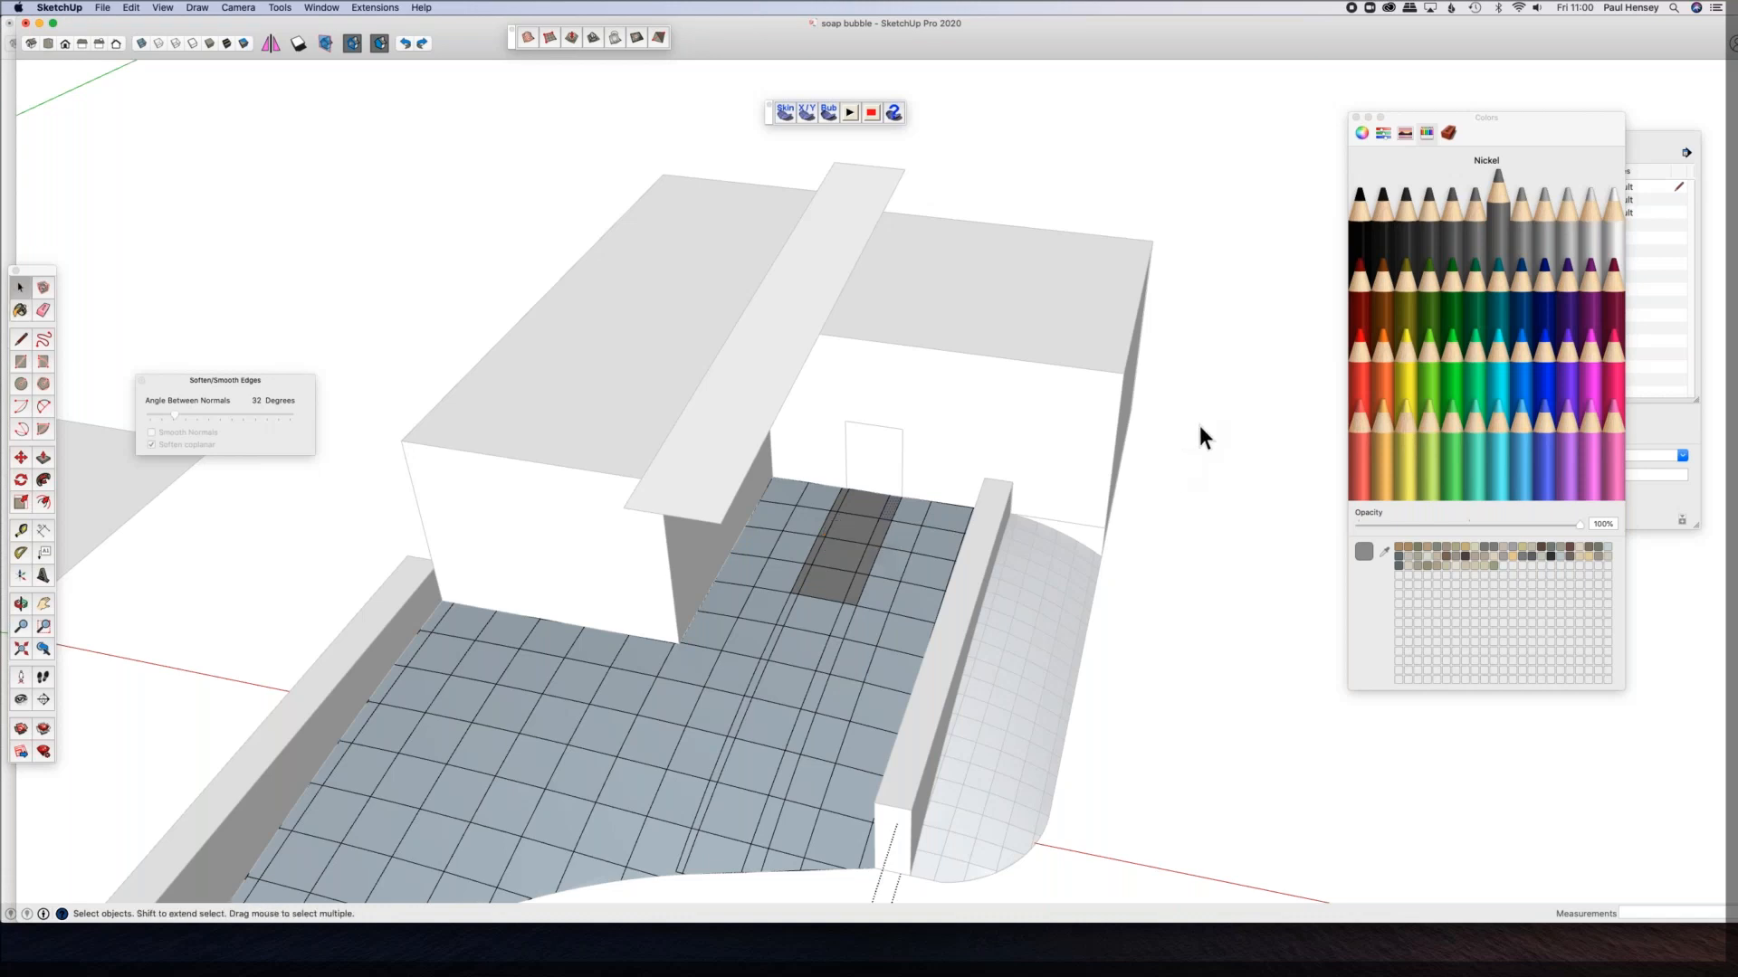
Step: Close the Soften/Smooth Edges and Colors windows and move the Tags window clear of the model
middle_drag(834, 399, 875, 385)
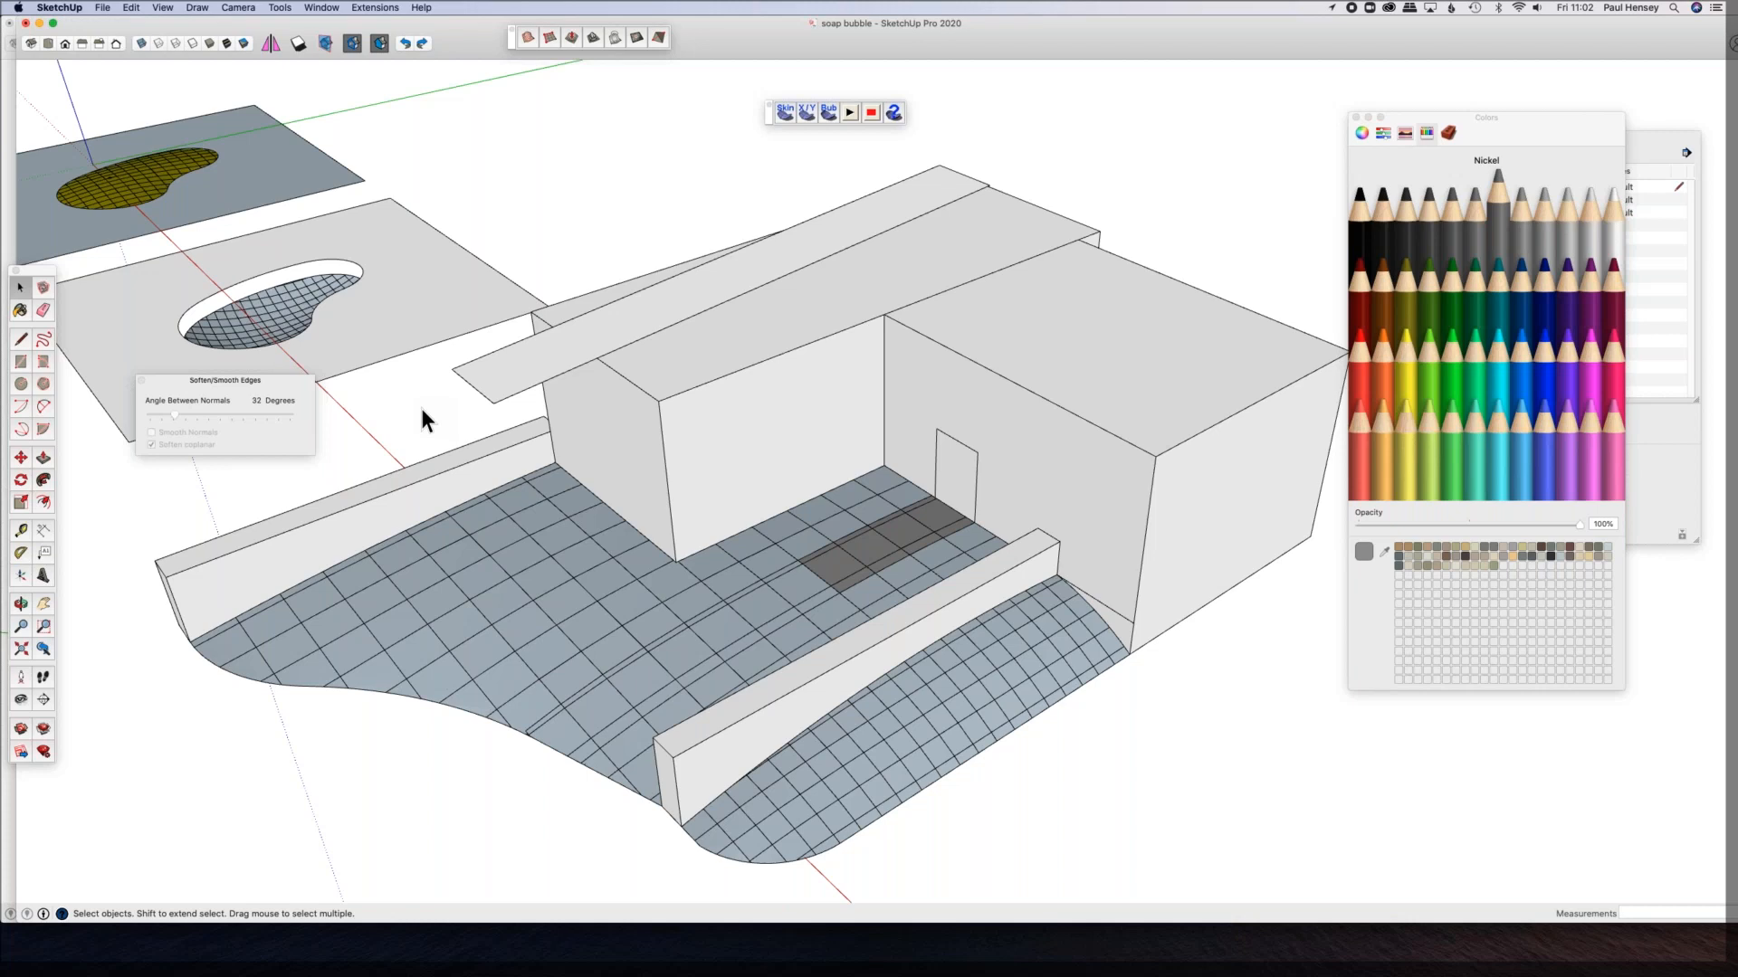
click(141, 381)
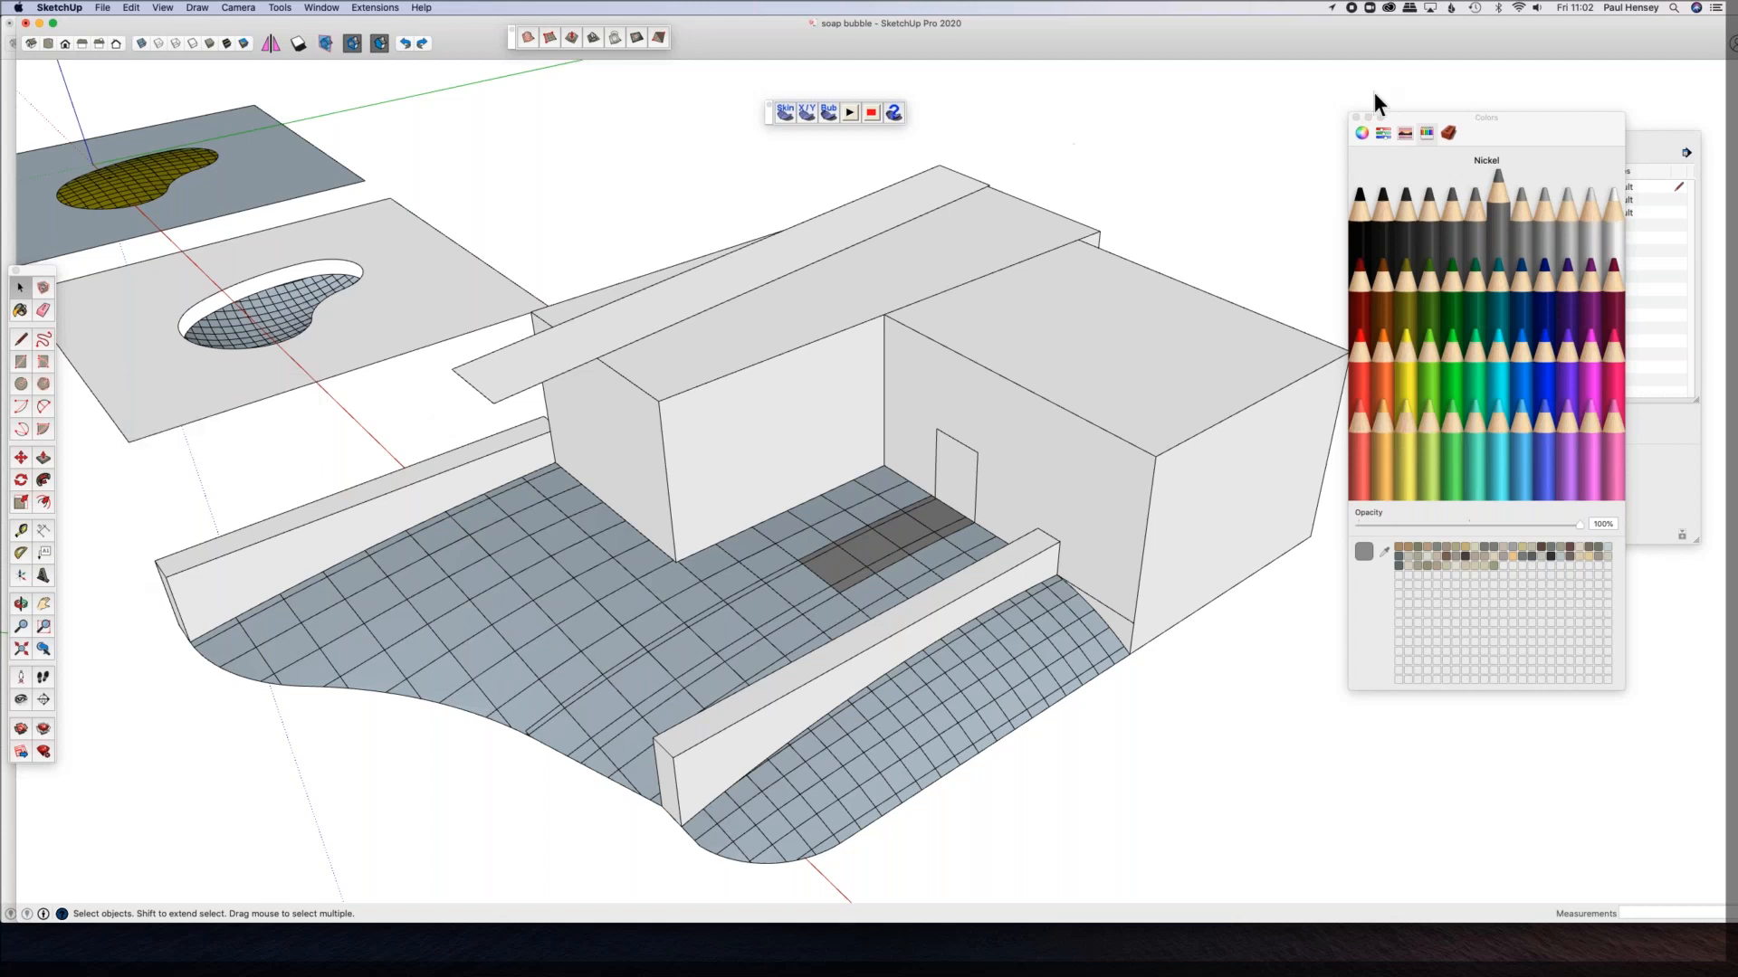
drag(1368, 129, 1281, 80)
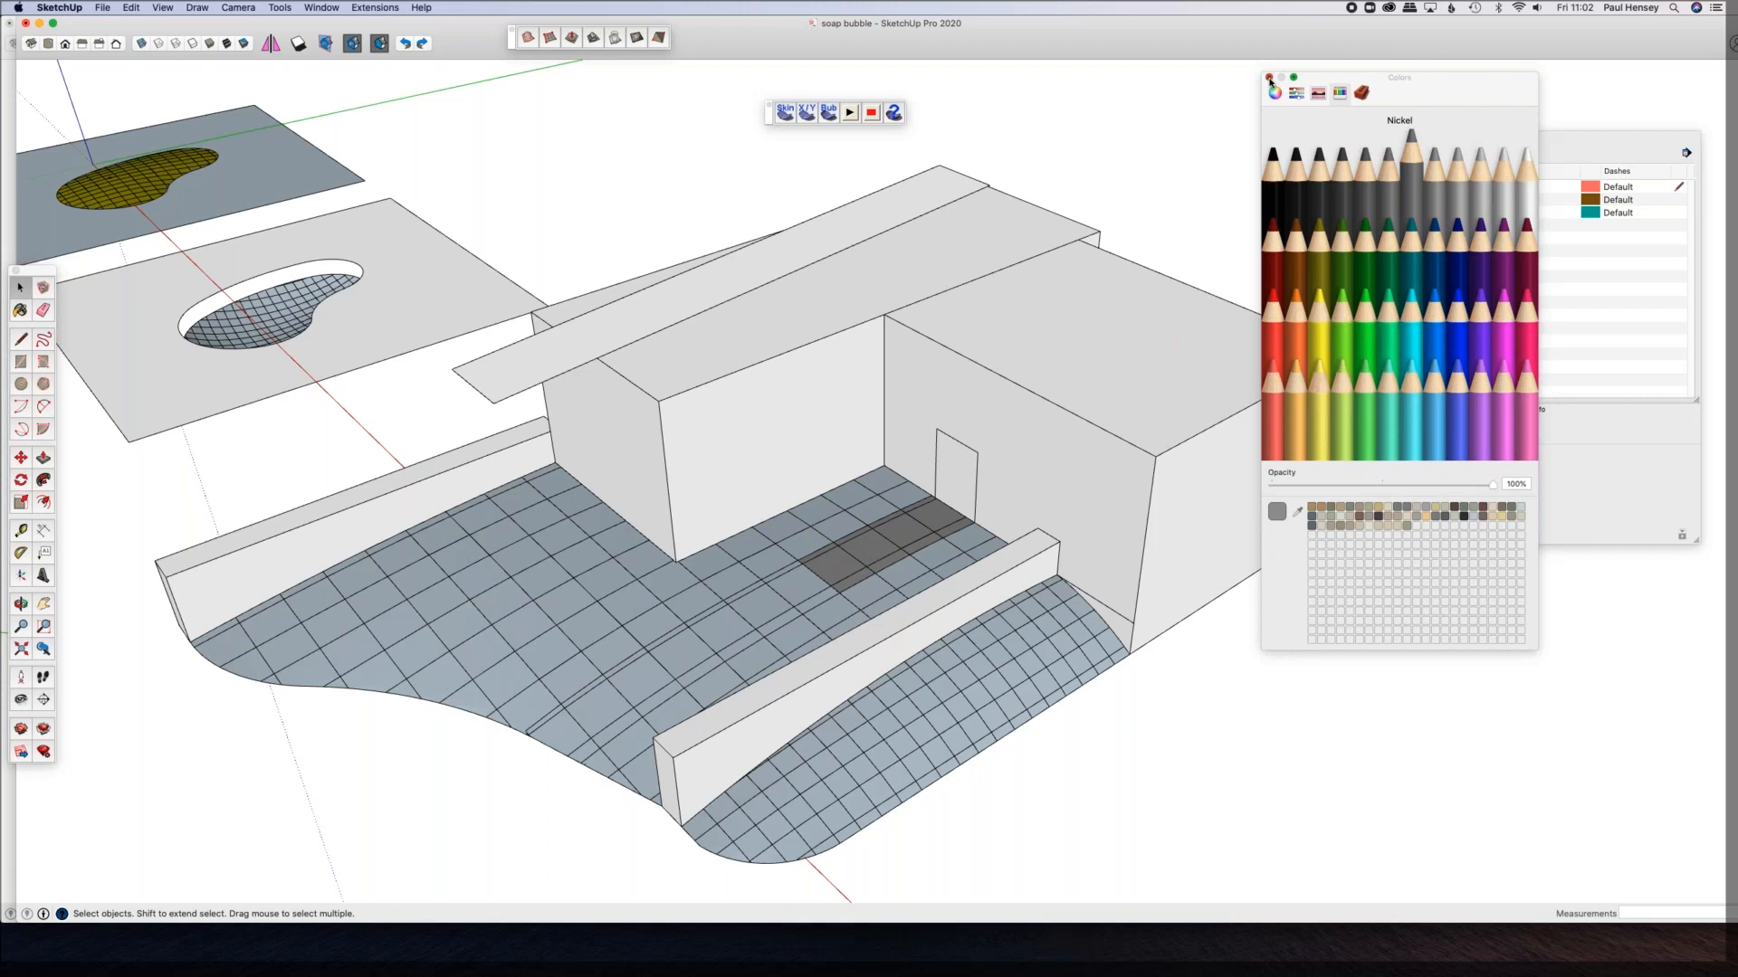
click(1270, 77)
drag(1413, 143, 1407, 106)
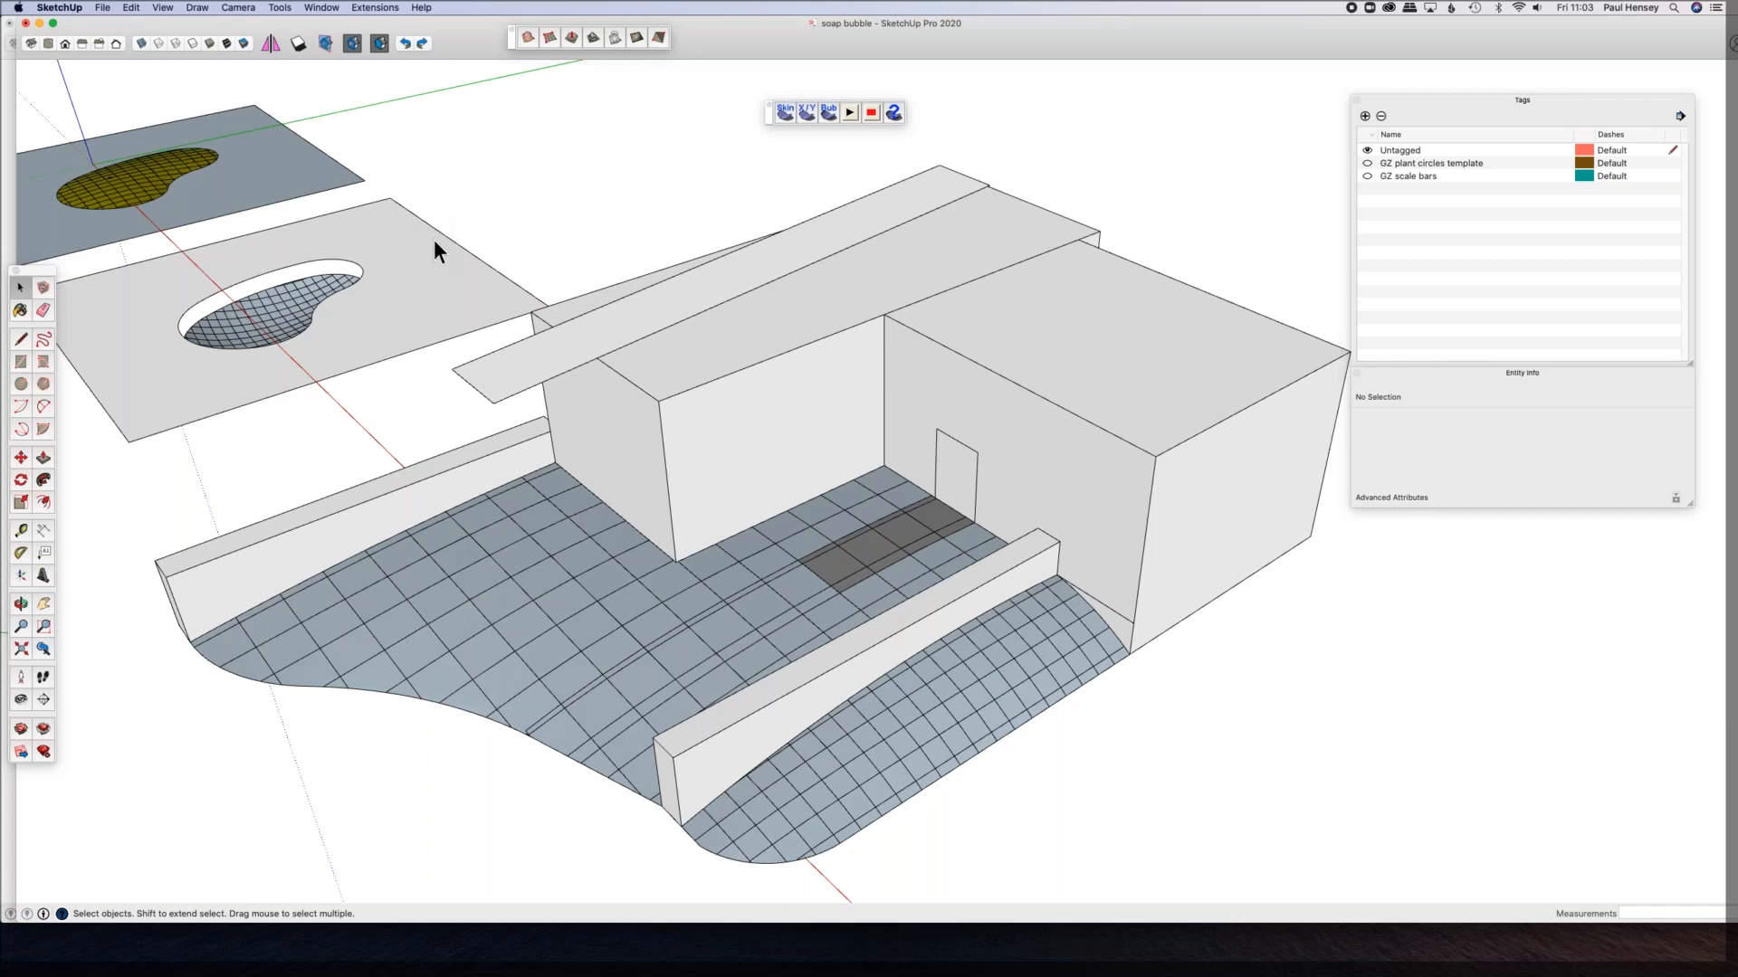
scroll(550, 284, down, 5)
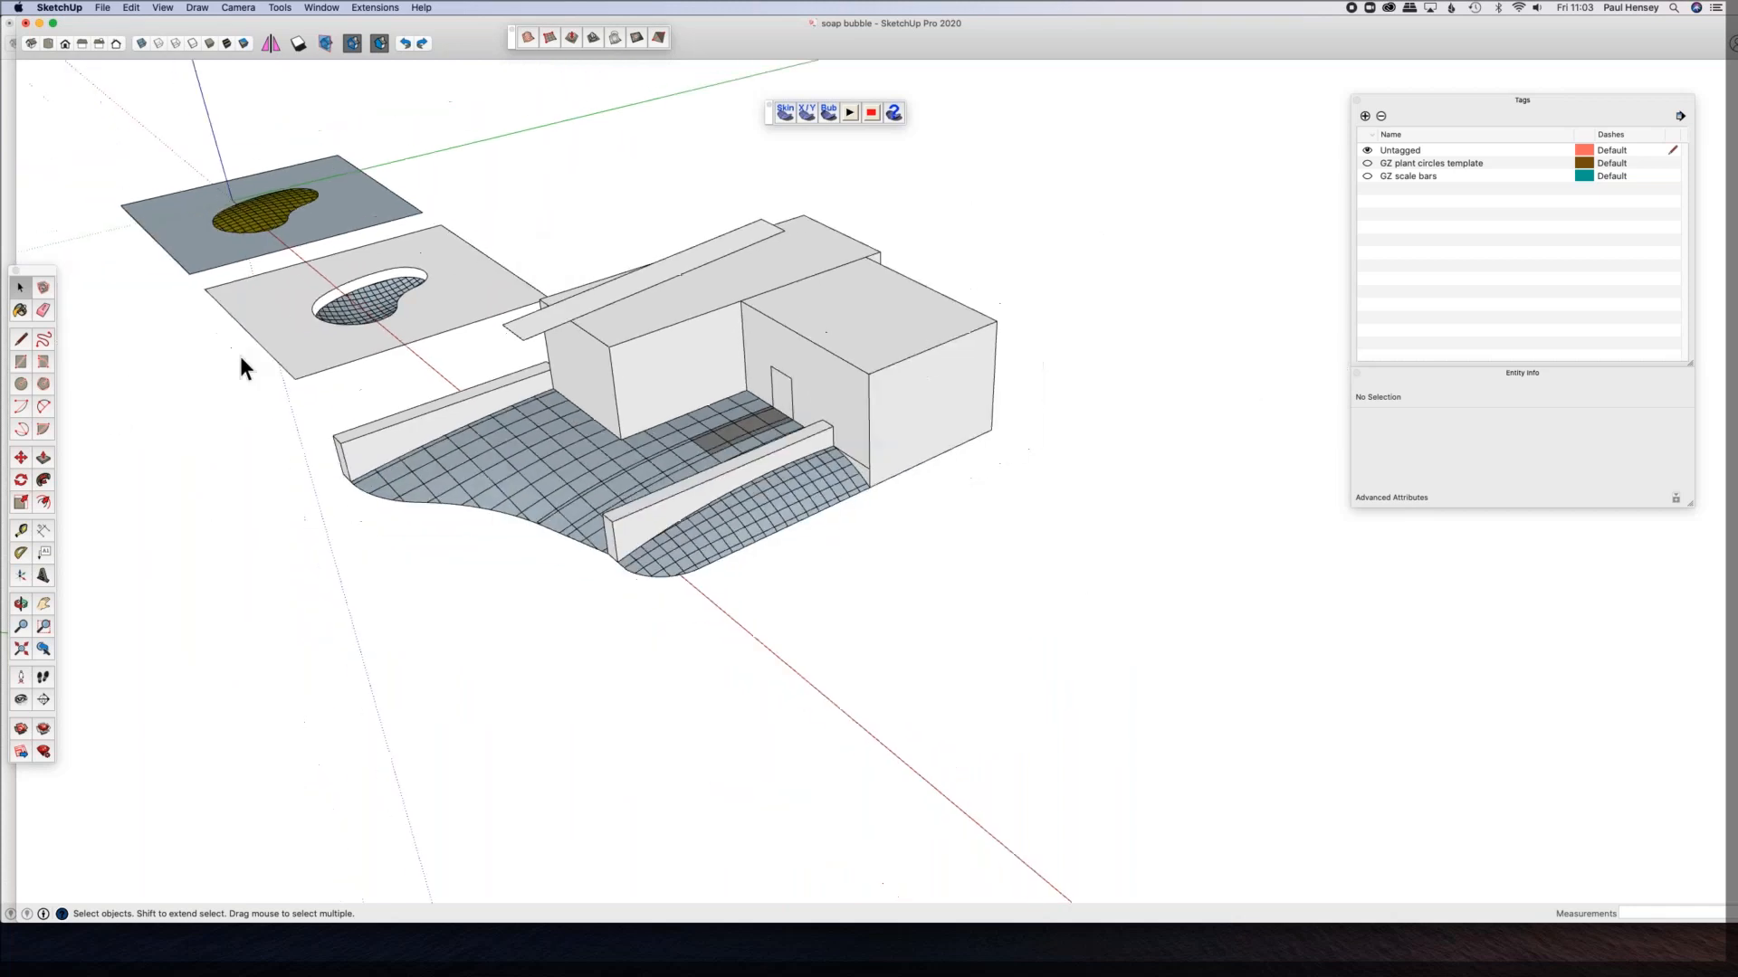
shift+middle_drag(145, 303, 246, 366)
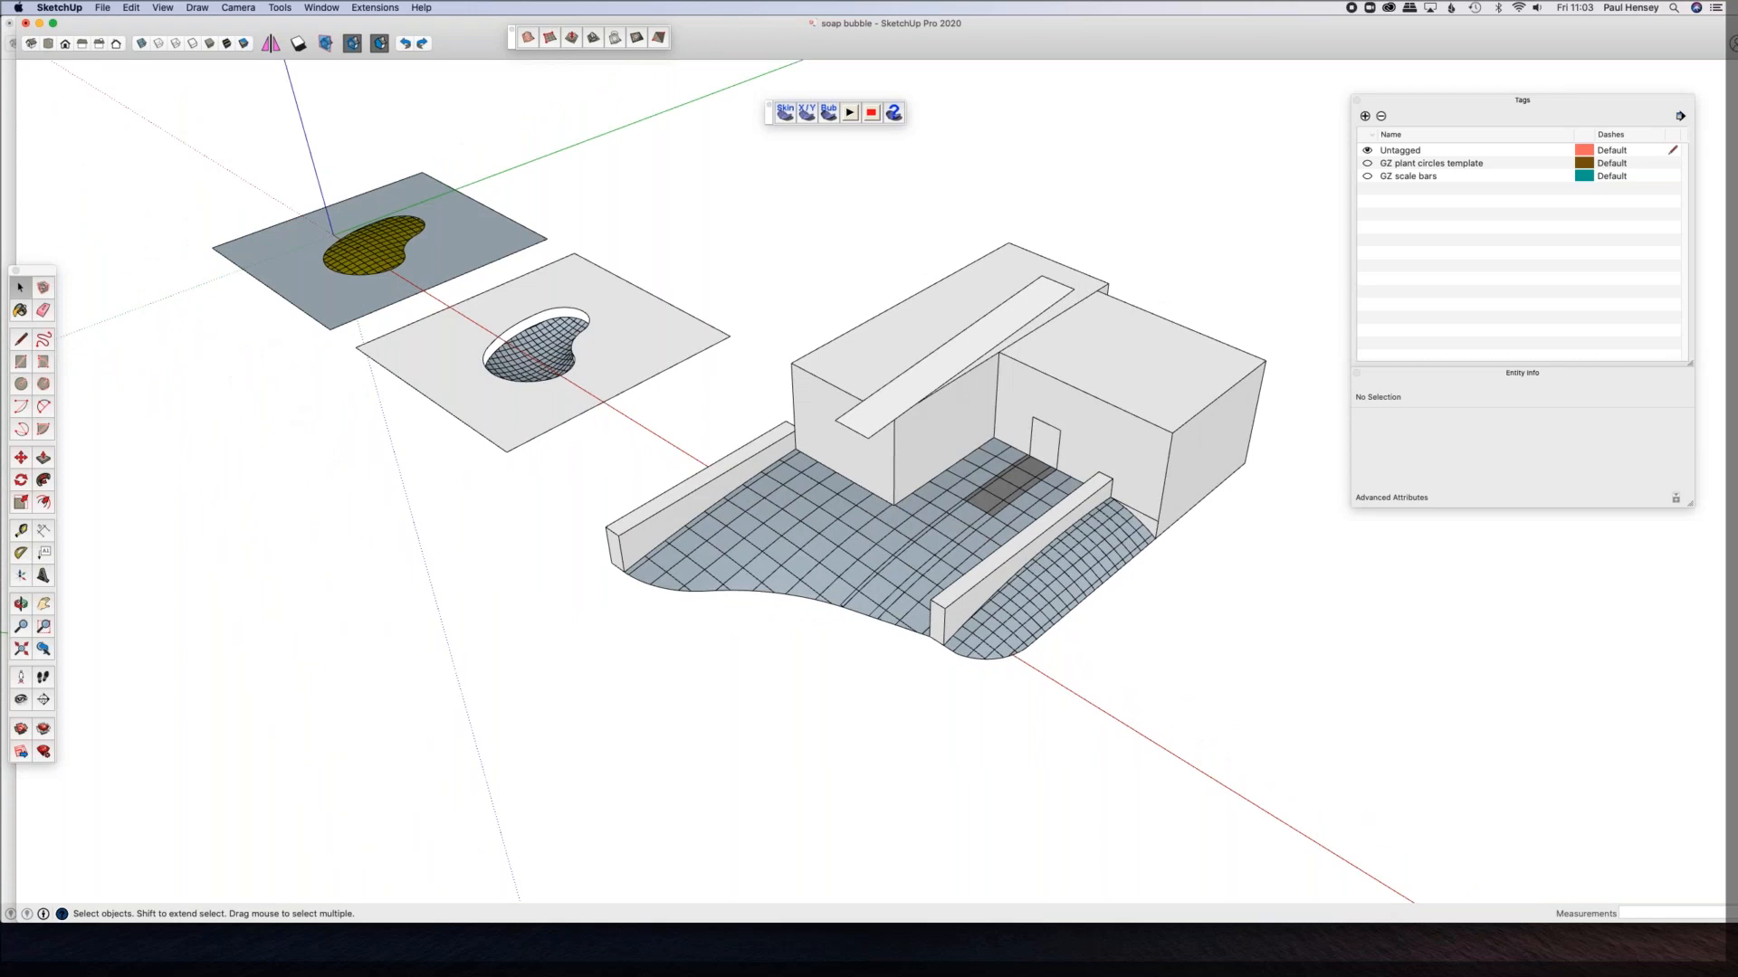